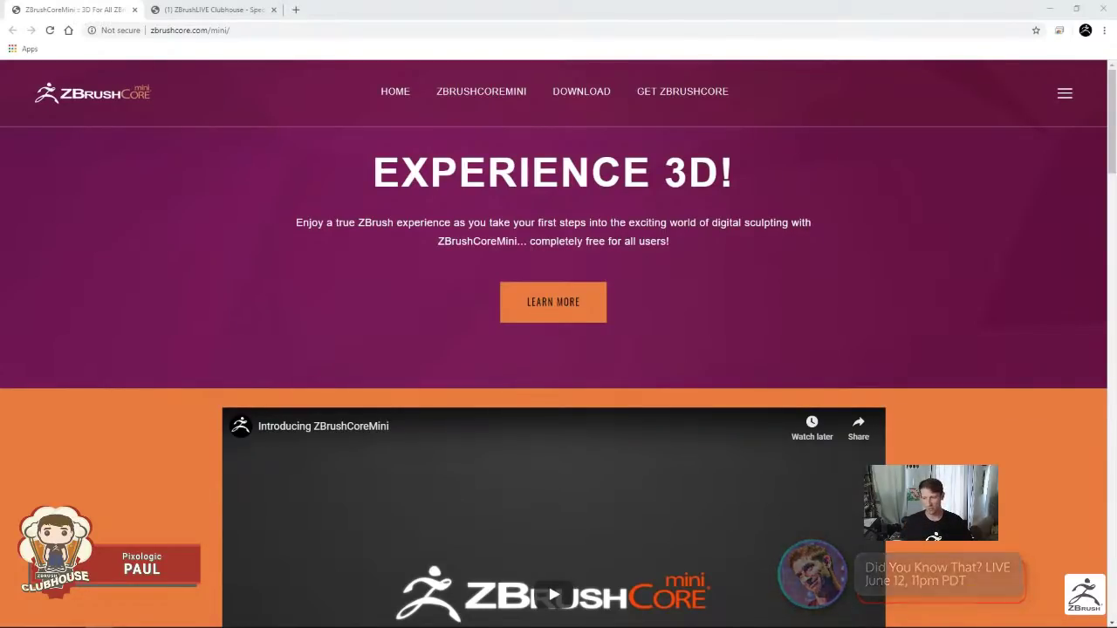
# Review the ZBrushCoreMini web page, from the introduction through the Freedom to Create, Freedom to Explore and Free to Download sections.
pyautogui.click(229, 10)
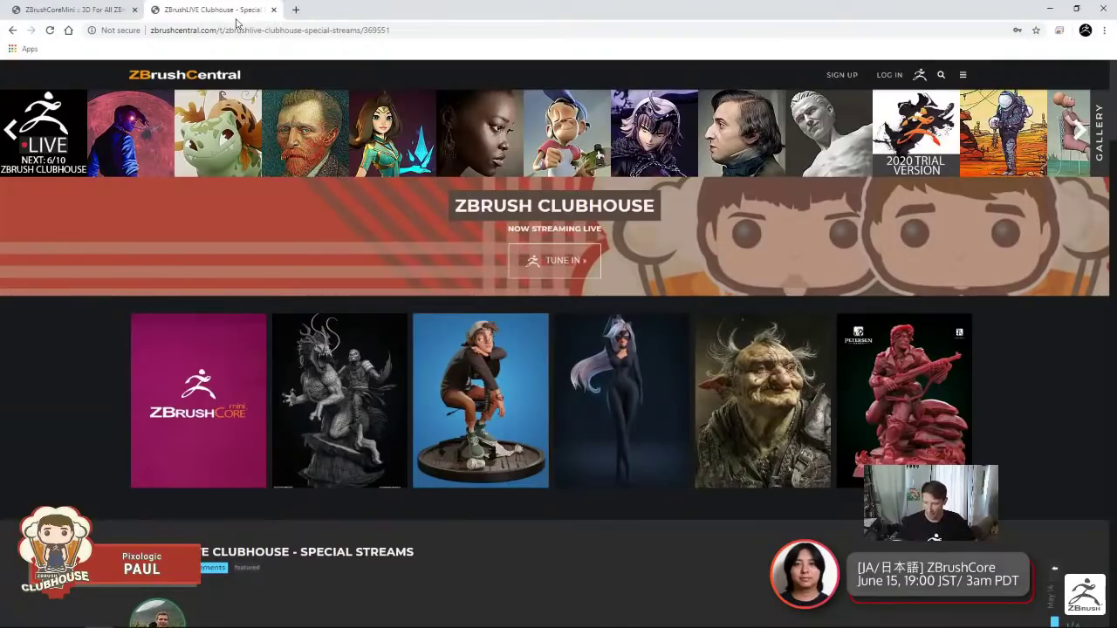
pyautogui.click(74, 9)
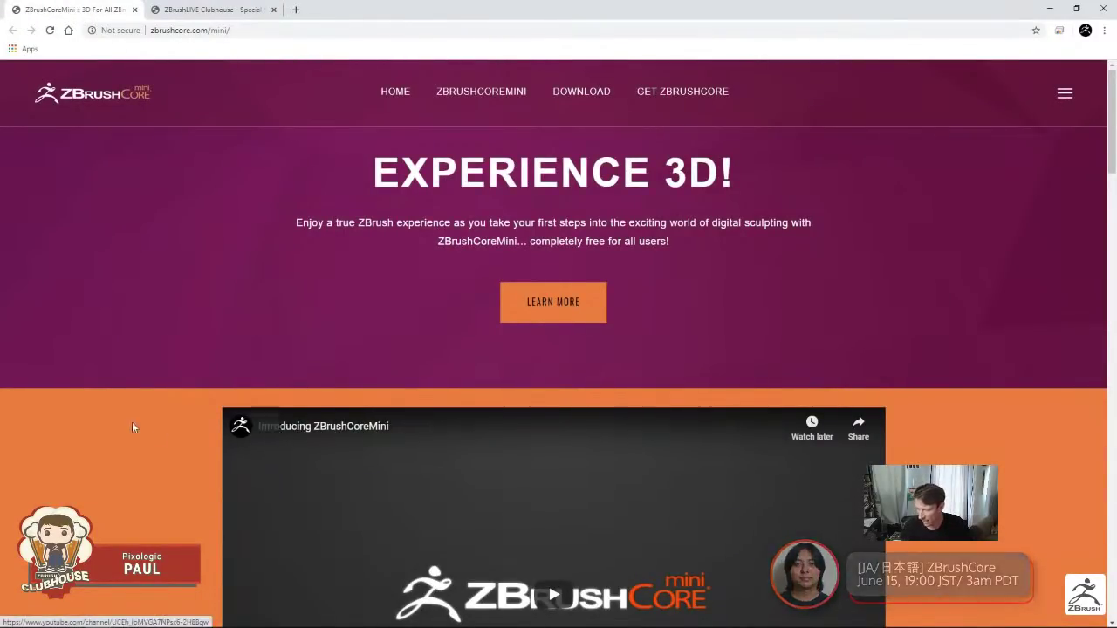
pyautogui.scroll(-3, 139, 425)
pyautogui.scroll(-6, 134, 425)
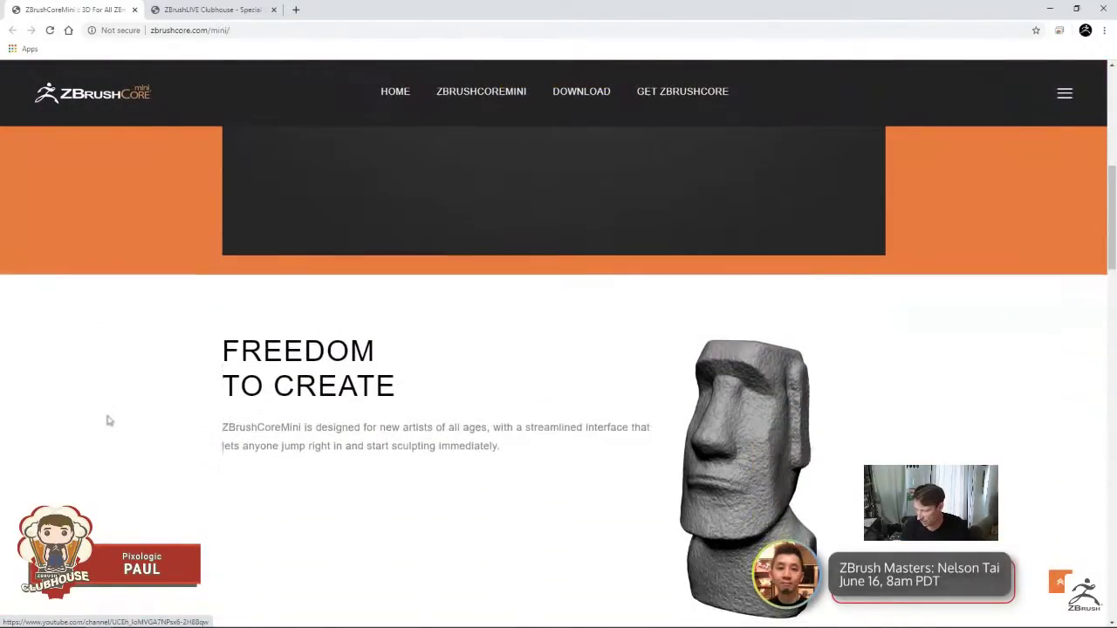
pyautogui.scroll(-1, 109, 421)
pyautogui.scroll(2, 109, 423)
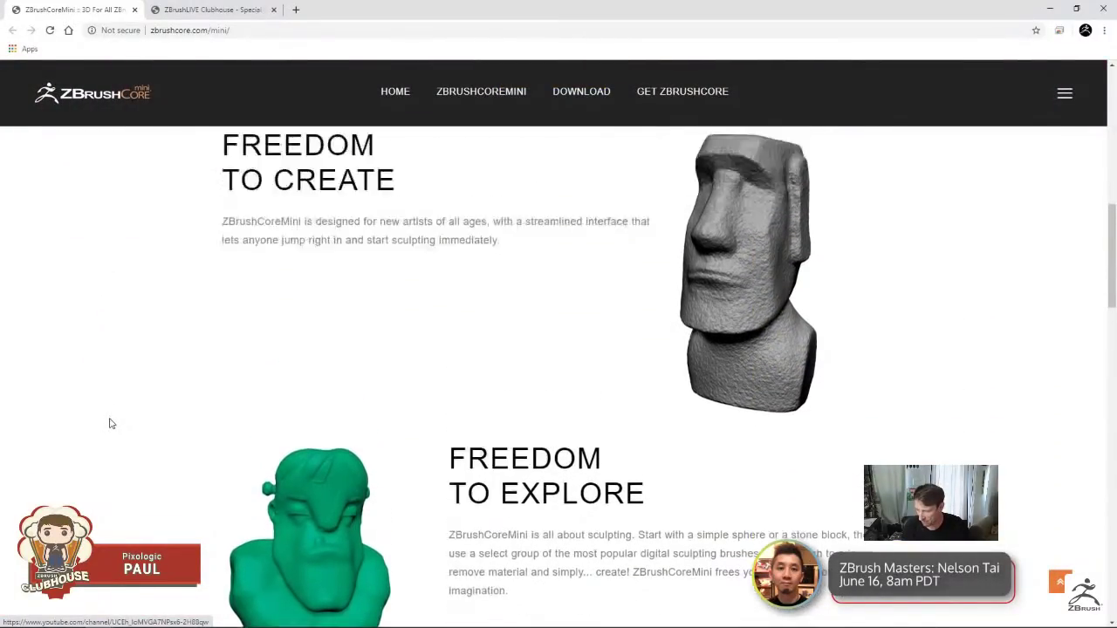
pyautogui.scroll(-5, 110, 423)
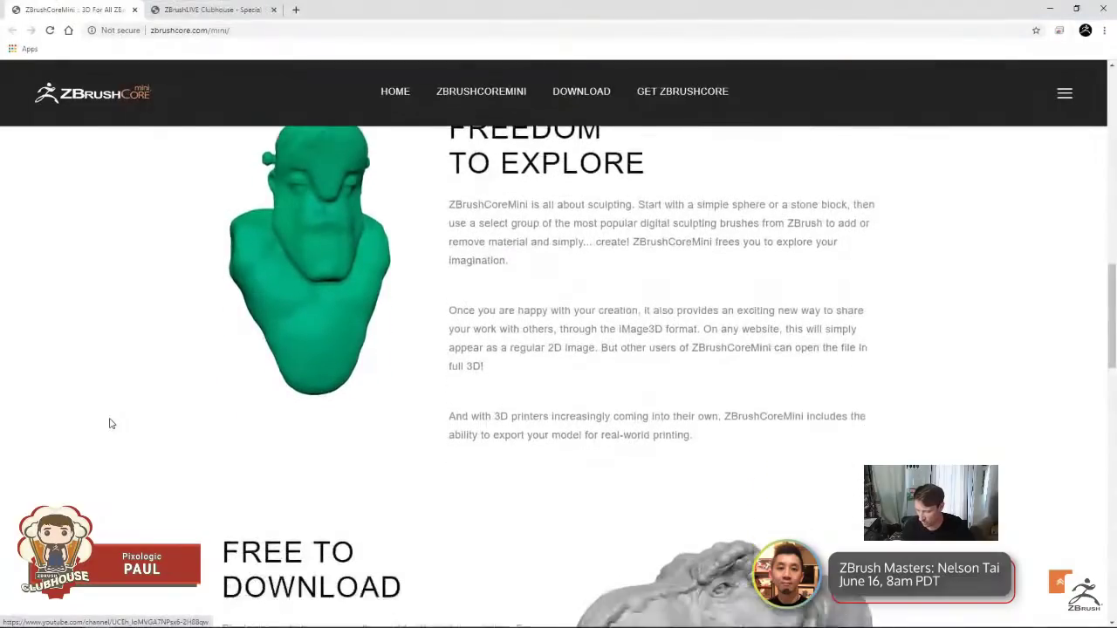
pyautogui.scroll(-3, 110, 423)
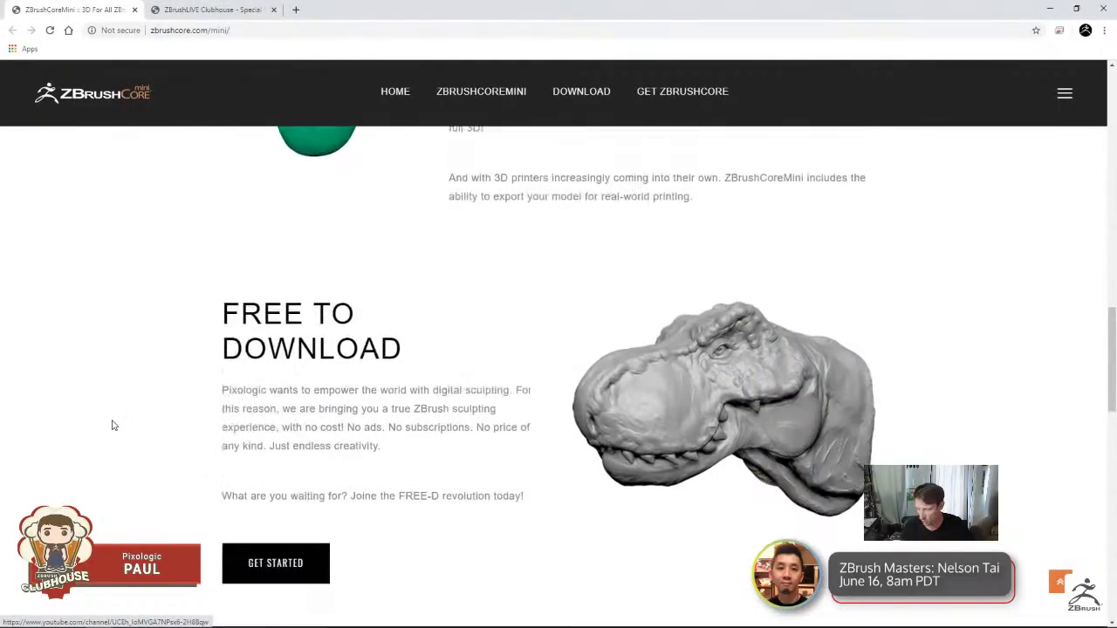
pyautogui.scroll(-2, 117, 422)
pyautogui.scroll(3, 124, 423)
pyautogui.scroll(7, 124, 427)
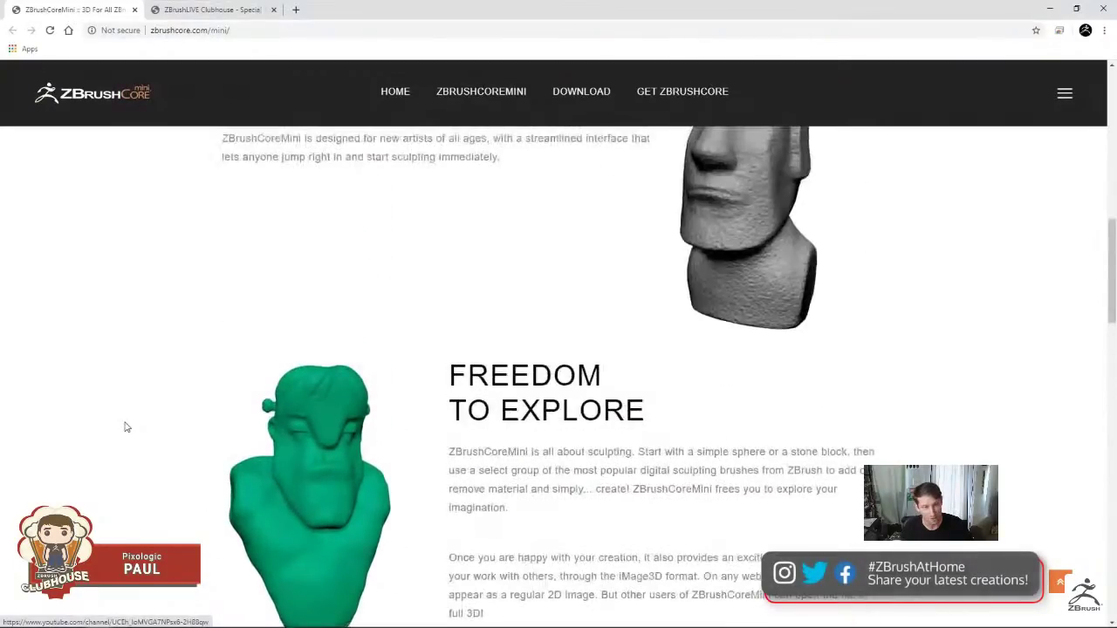
pyautogui.scroll(8, 124, 426)
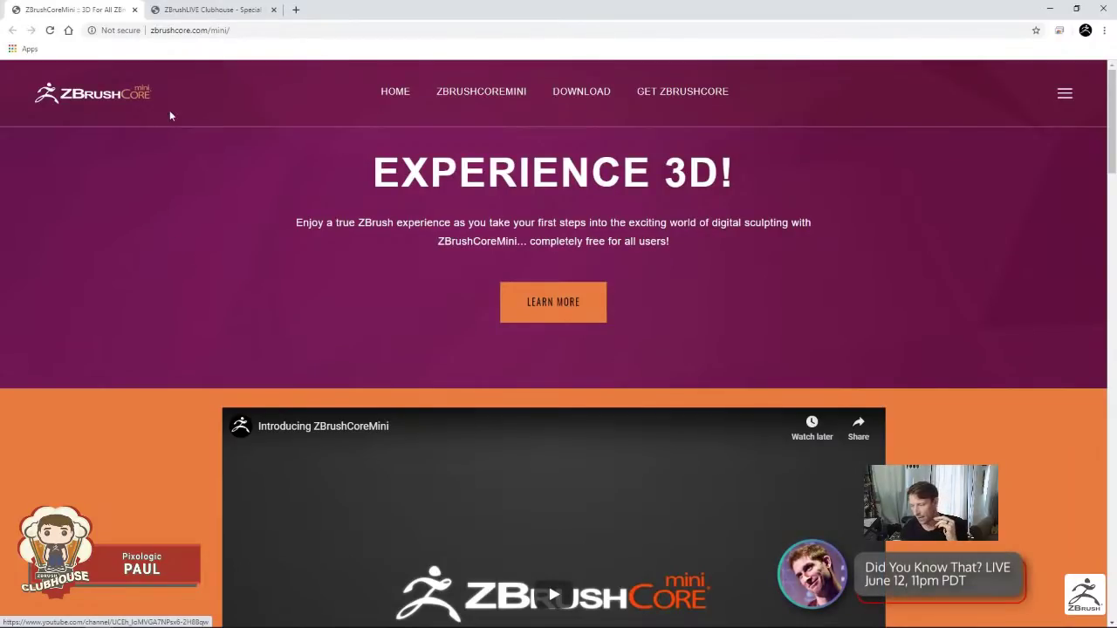
# Save the grey dinosaur head iMage3D GIF from the ZBrushLIVE Clubhouse forum thread to the Downloads folder.
pyautogui.click(210, 13)
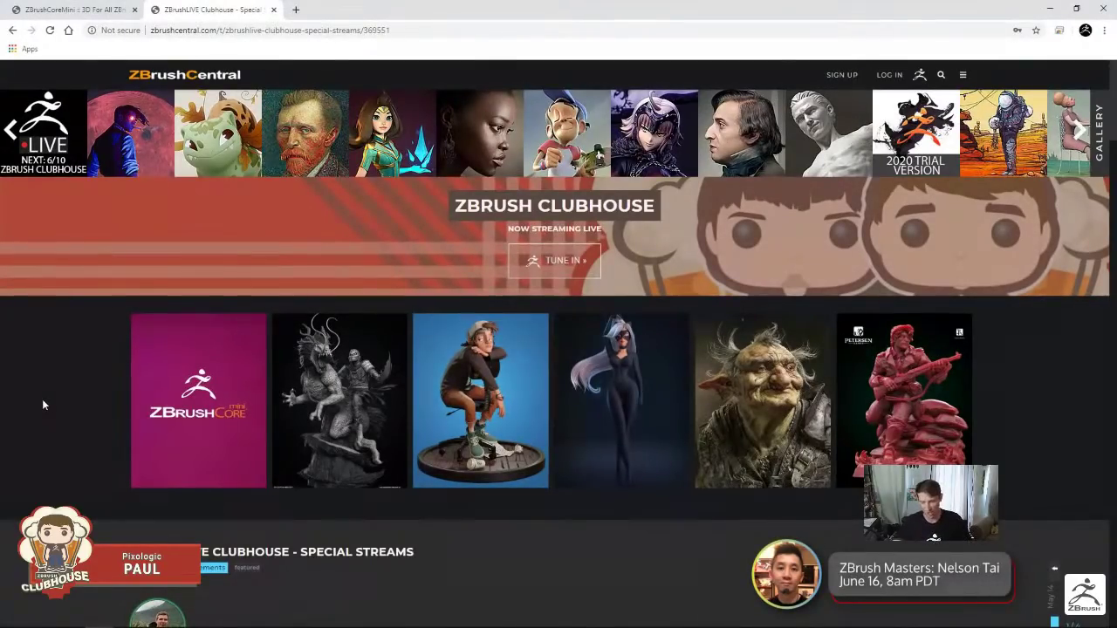
pyautogui.scroll(-10, 133, 366)
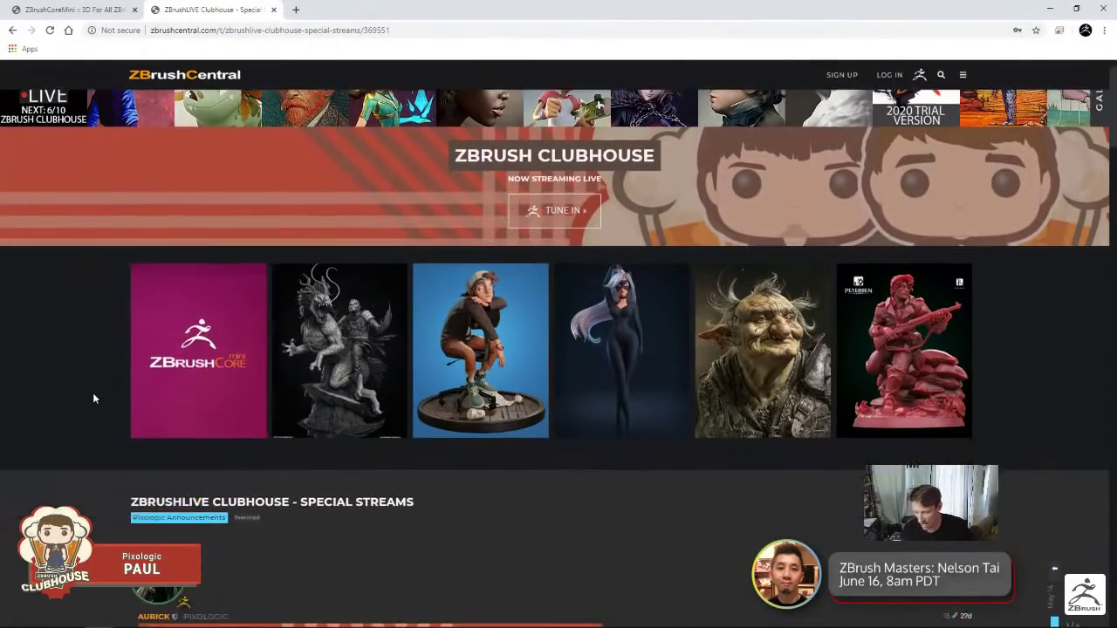
pyautogui.scroll(-10, 77, 387)
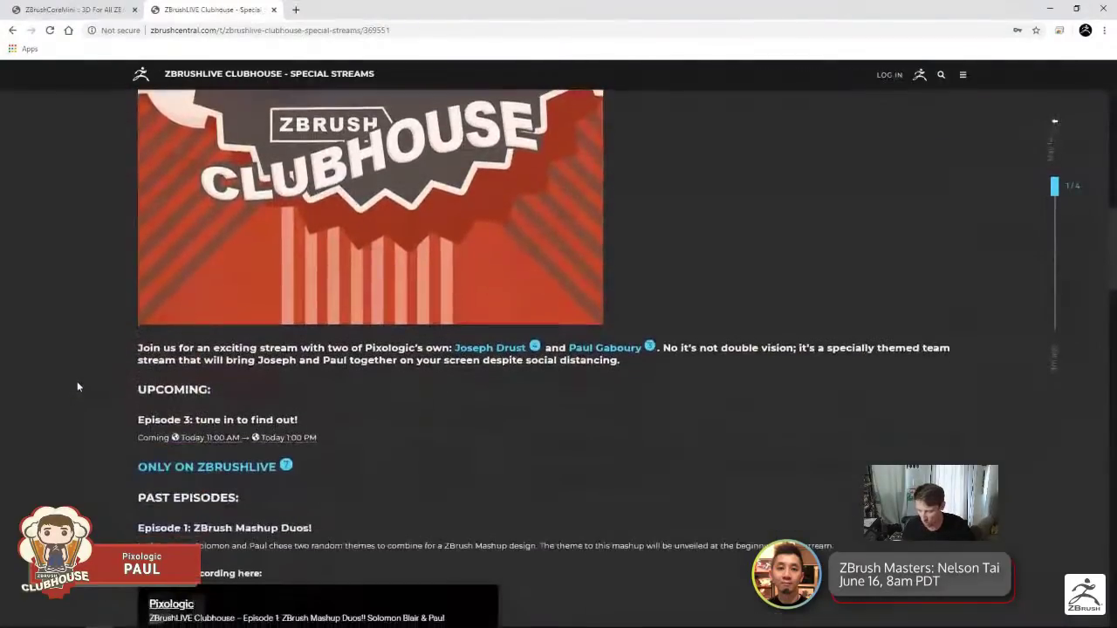
pyautogui.scroll(-8, 76, 386)
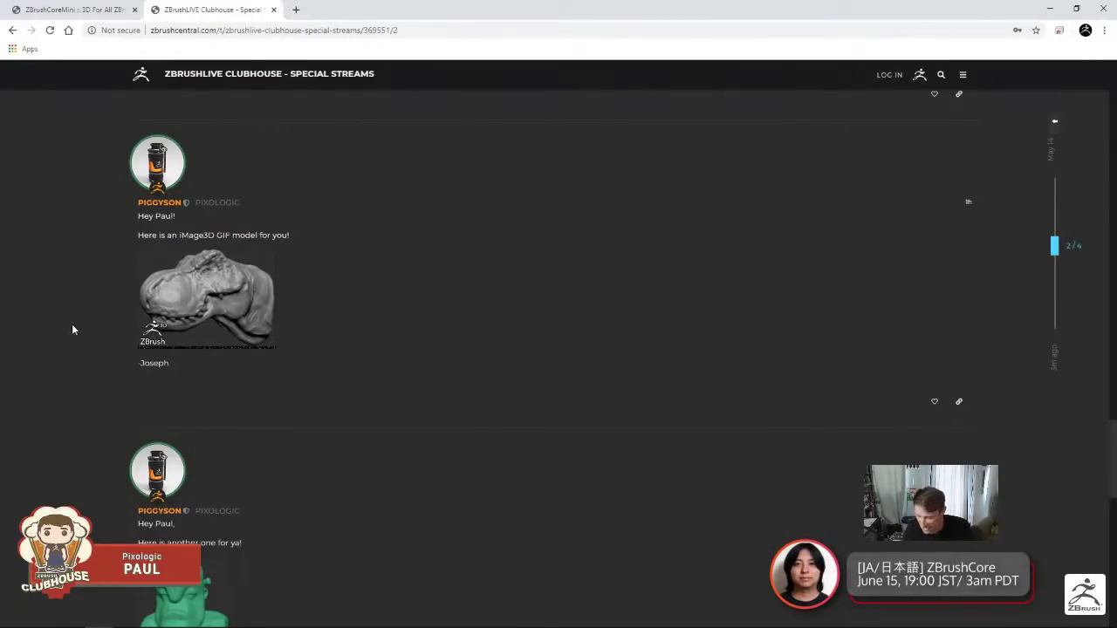
pyautogui.rightClick(203, 286)
pyautogui.click(258, 314)
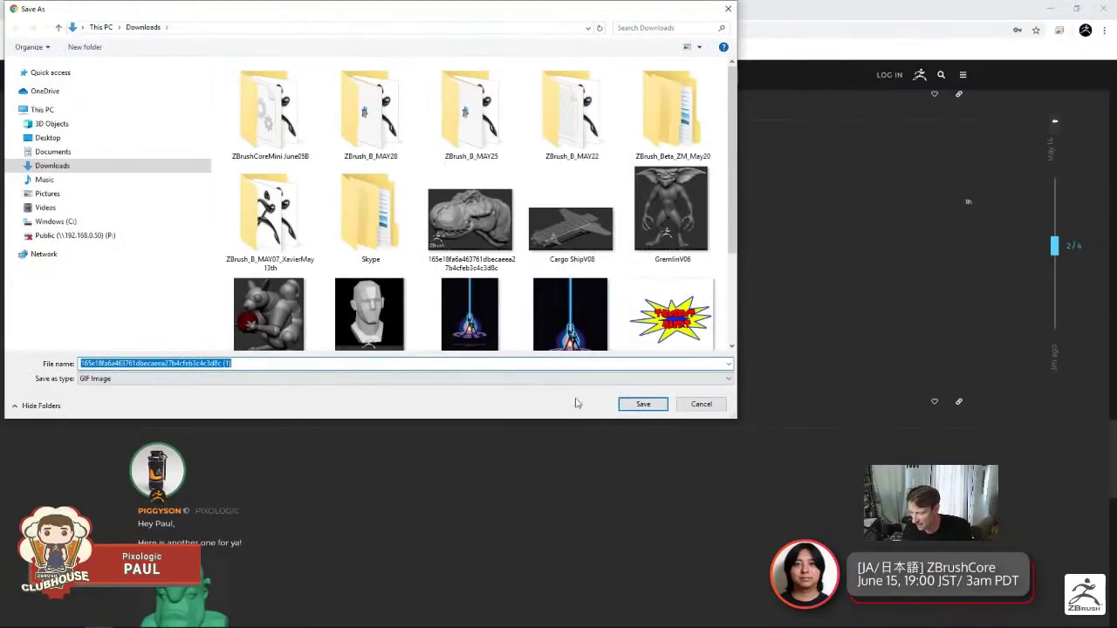
pyautogui.click(645, 404)
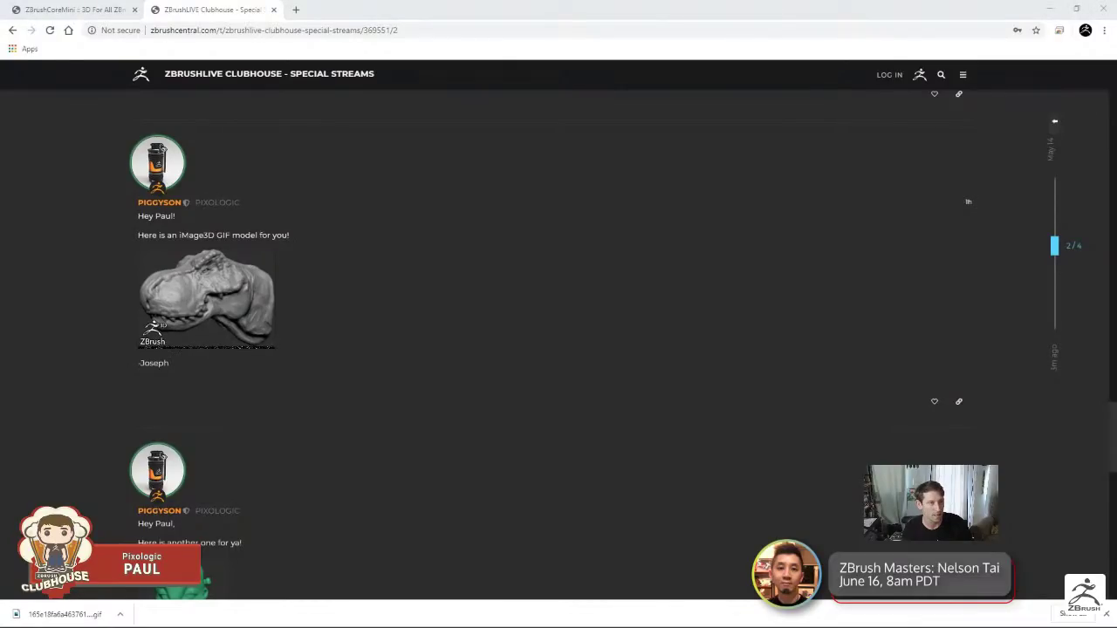
# Switch to ZBrushCoreMini and open the downloaded dinosaur head GIF as a project, discarding changes to the current sphere.
pyautogui.hotkey('alt', 'Tab')
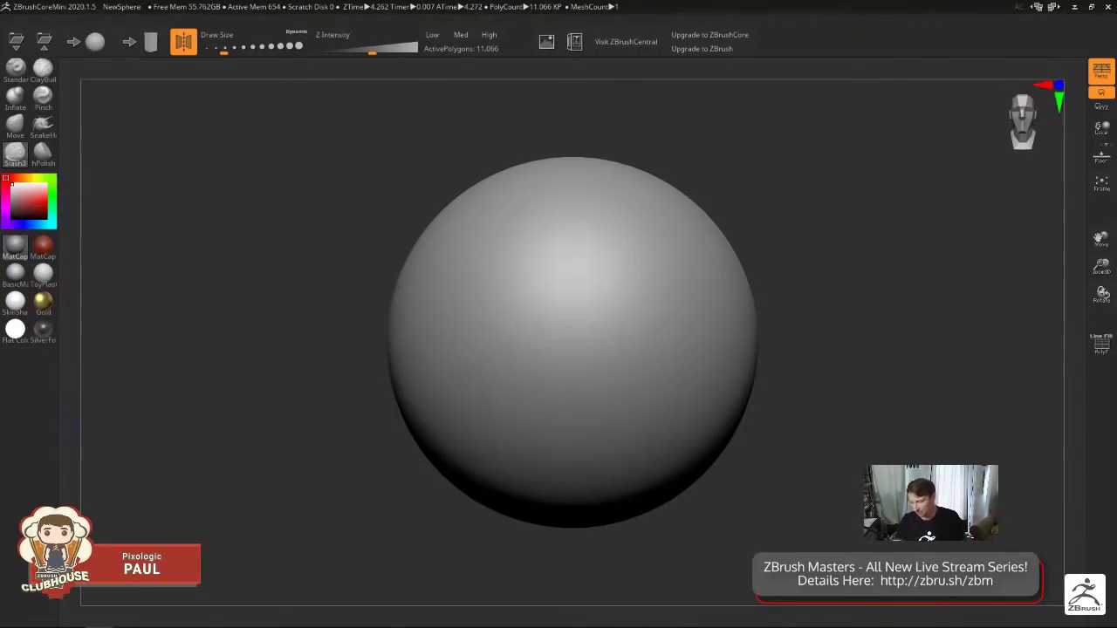
pyautogui.moveTo(795, 445); pyautogui.dragTo(741, 424)
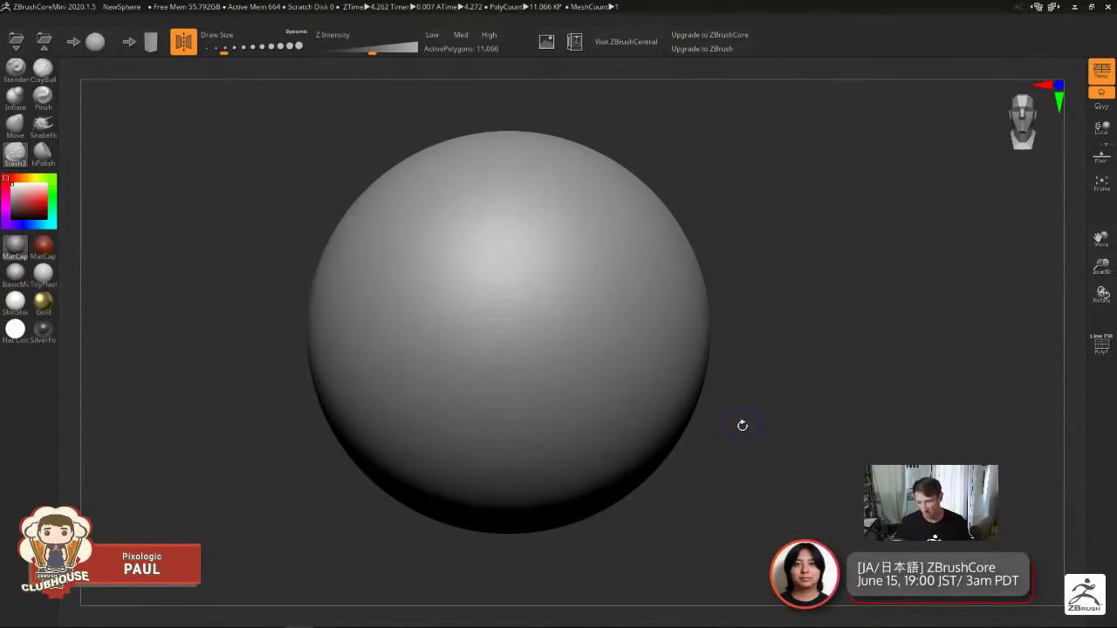
pyautogui.click(27, 42)
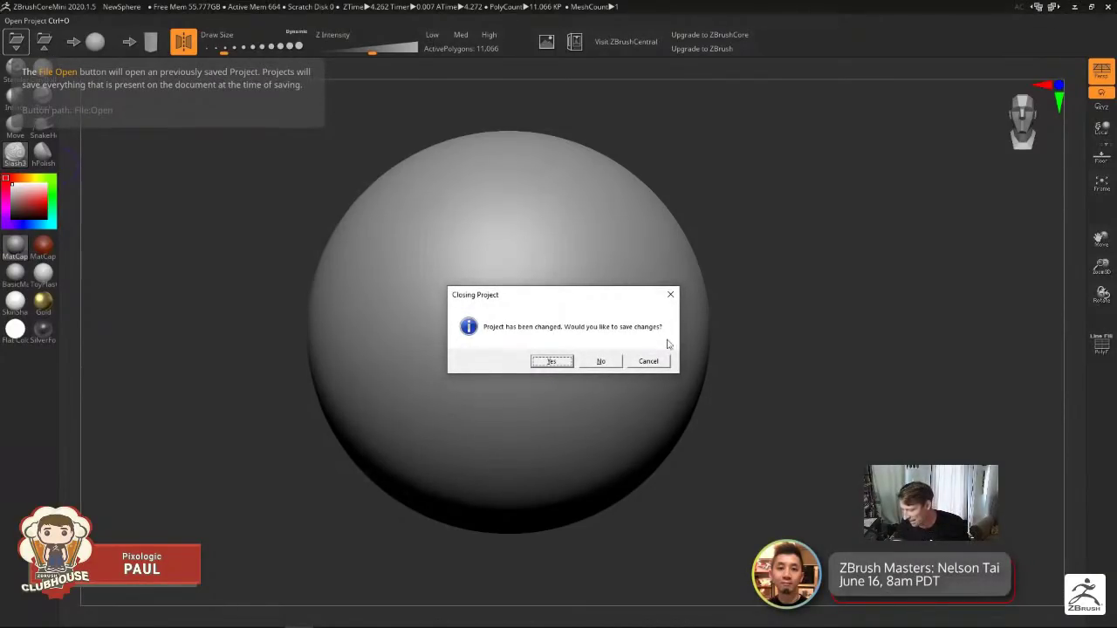
pyautogui.click(600, 361)
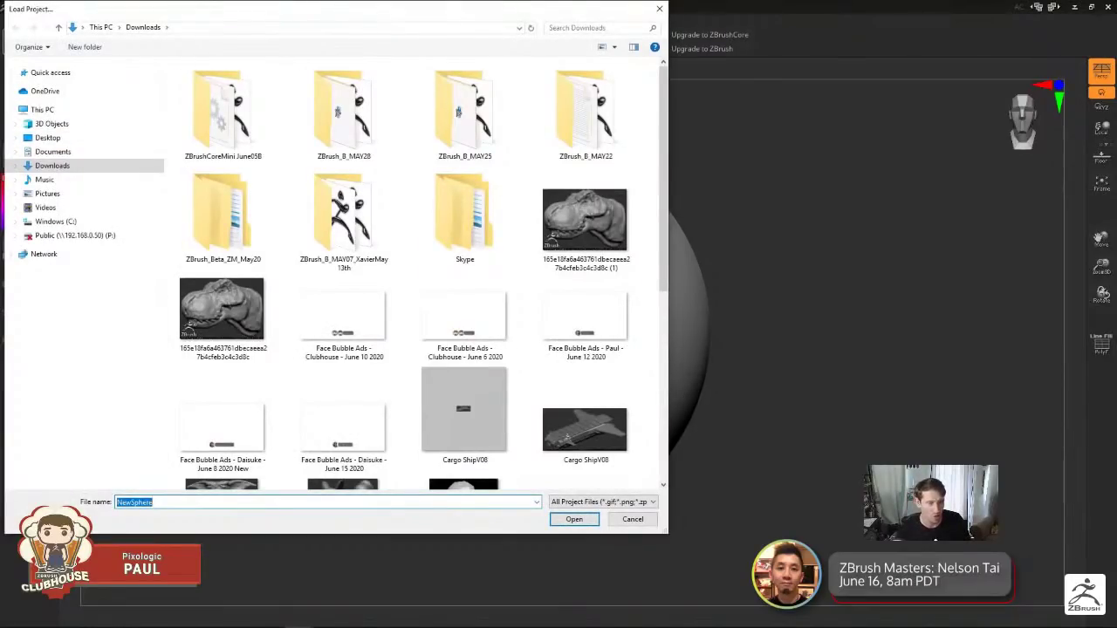
pyautogui.doubleClick(583, 220)
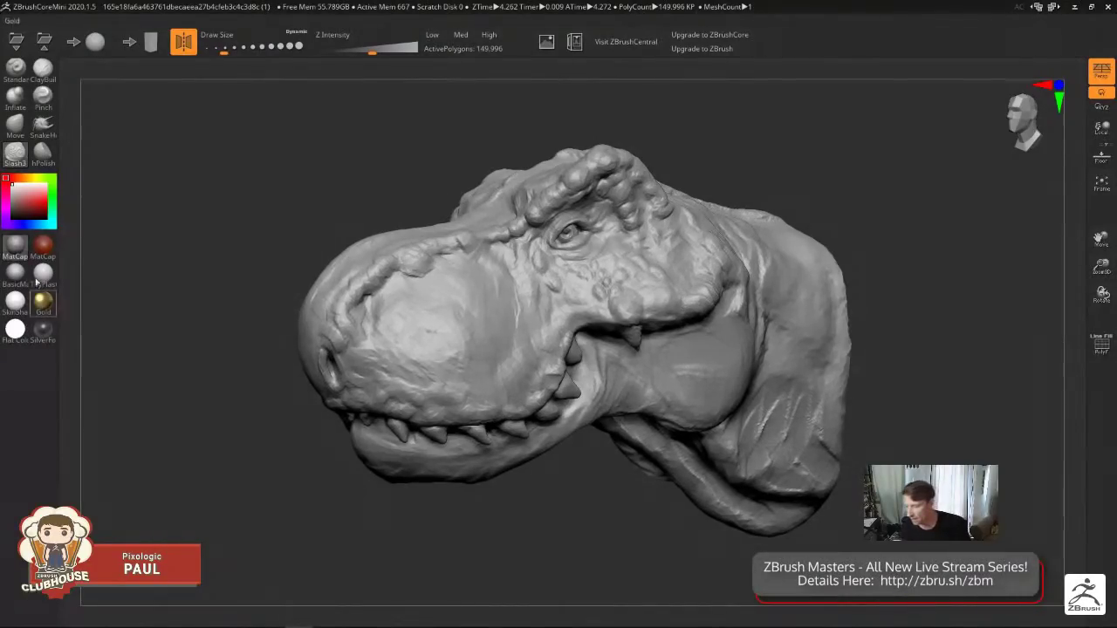
pyautogui.moveTo(19, 253)
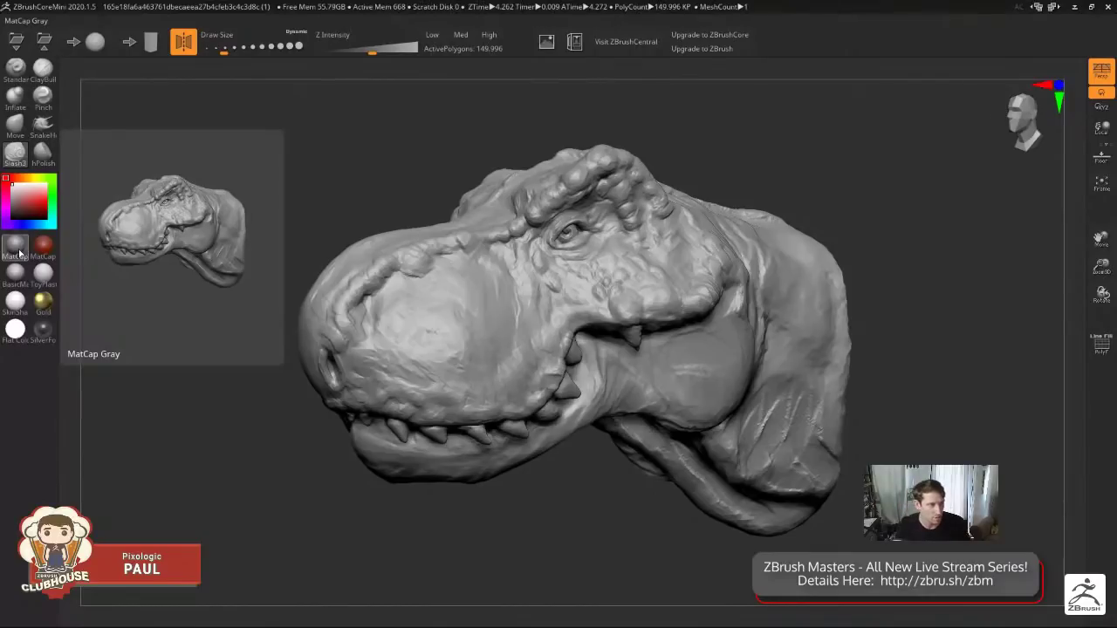
# Return to the browser and select the web address of the ZBrushLIVE Clubhouse special streams thread.
pyautogui.hotkey('alt', 'Tab')
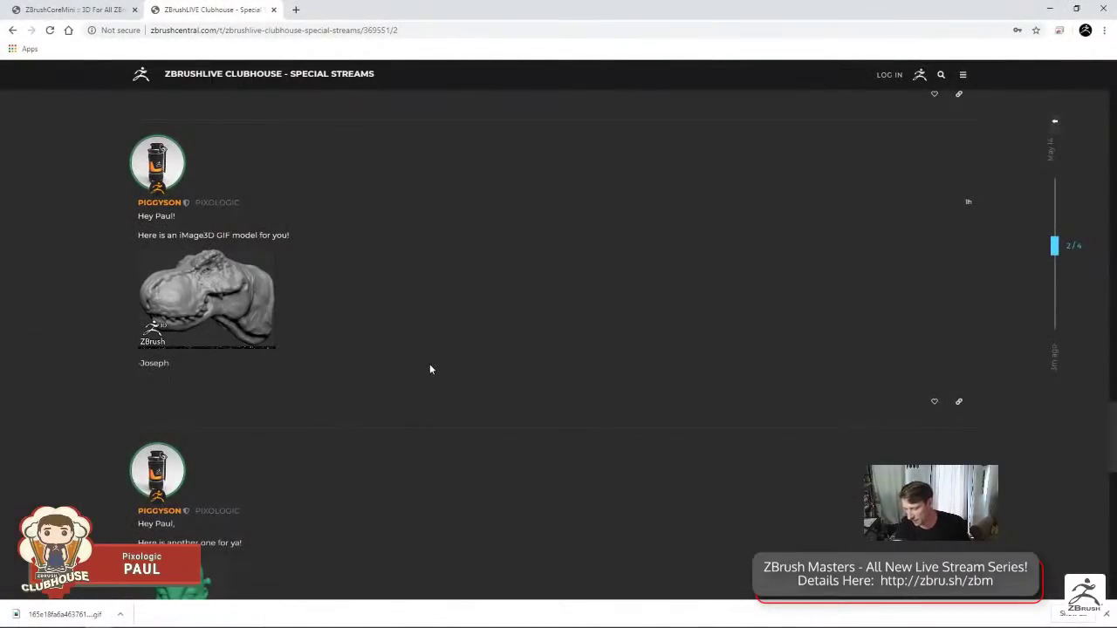
pyautogui.scroll(6, 427, 369)
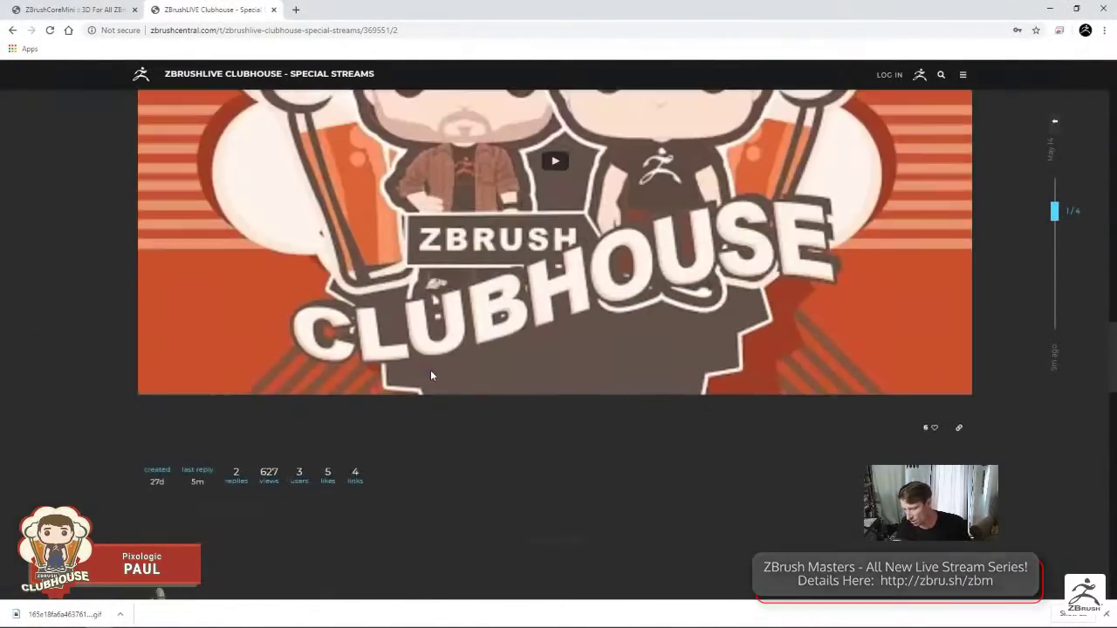
pyautogui.scroll(15, 431, 376)
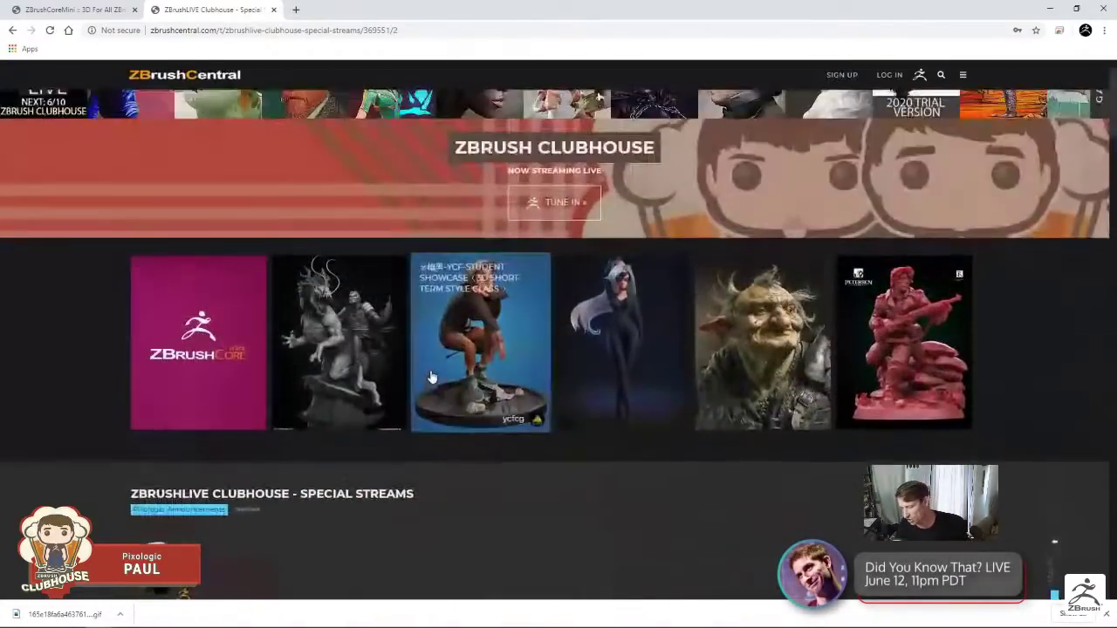
pyautogui.scroll(2, 430, 375)
pyautogui.click(426, 29)
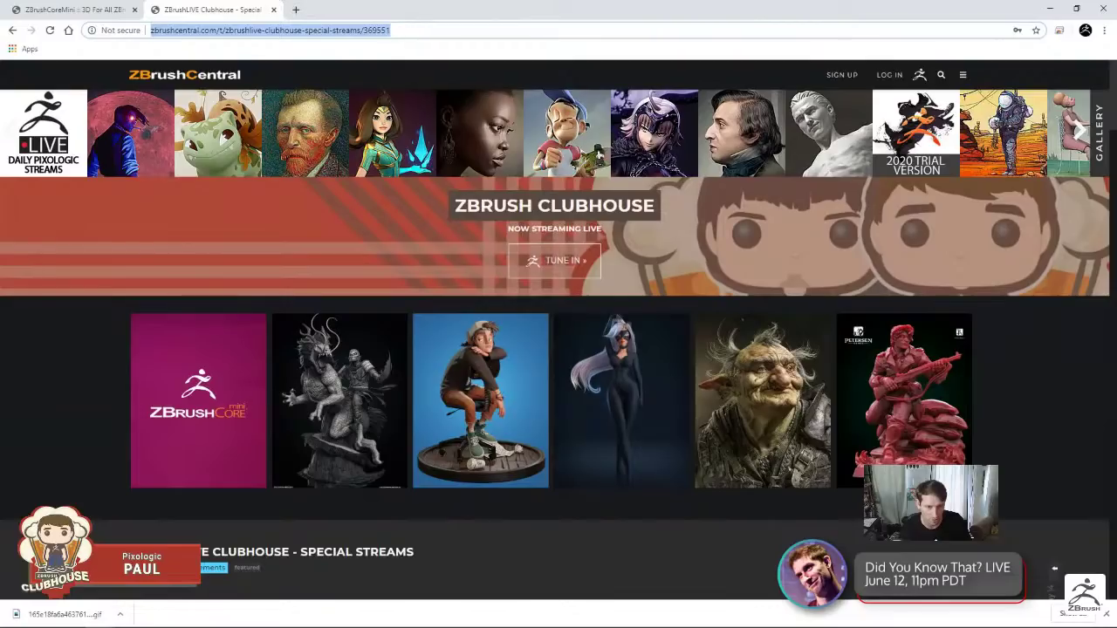
# Switch to ZBrushCoreMini and examine the dinosaur head from several angles.
pyautogui.hotkey('alt', 'Tab')
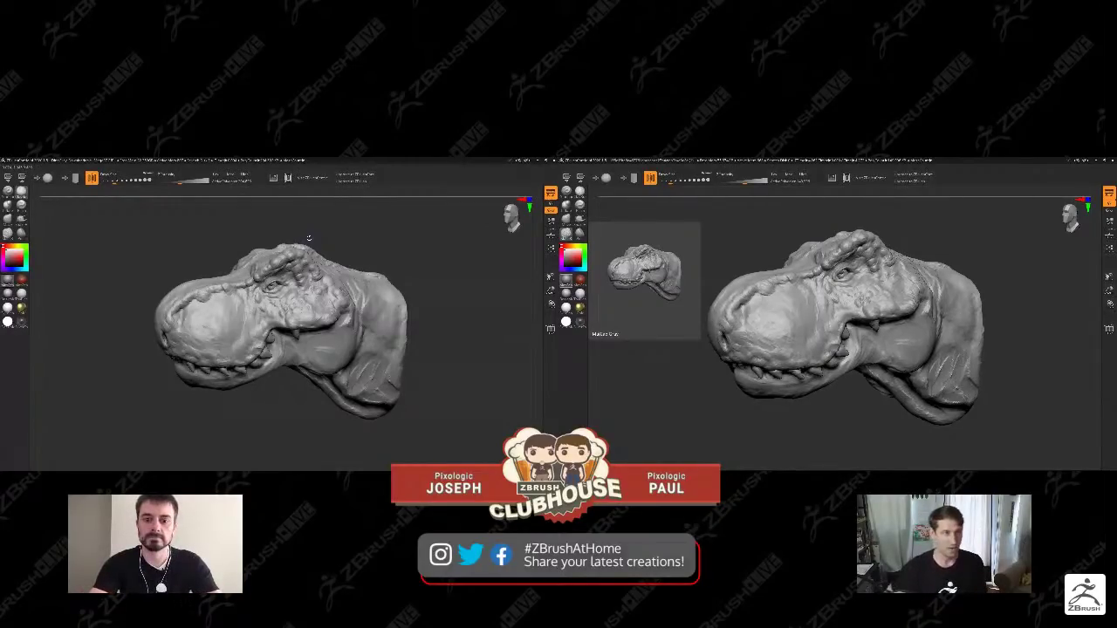
pyautogui.moveTo(430, 242); pyautogui.dragTo(436, 248)
pyautogui.moveTo(788, 399)
pyautogui.mouseDown()
pyautogui.moveTo(824, 401)
pyautogui.moveTo(804, 406)
pyautogui.moveTo(815, 389)
pyautogui.moveTo(796, 393)
pyautogui.moveTo(808, 391)
pyautogui.mouseUp()
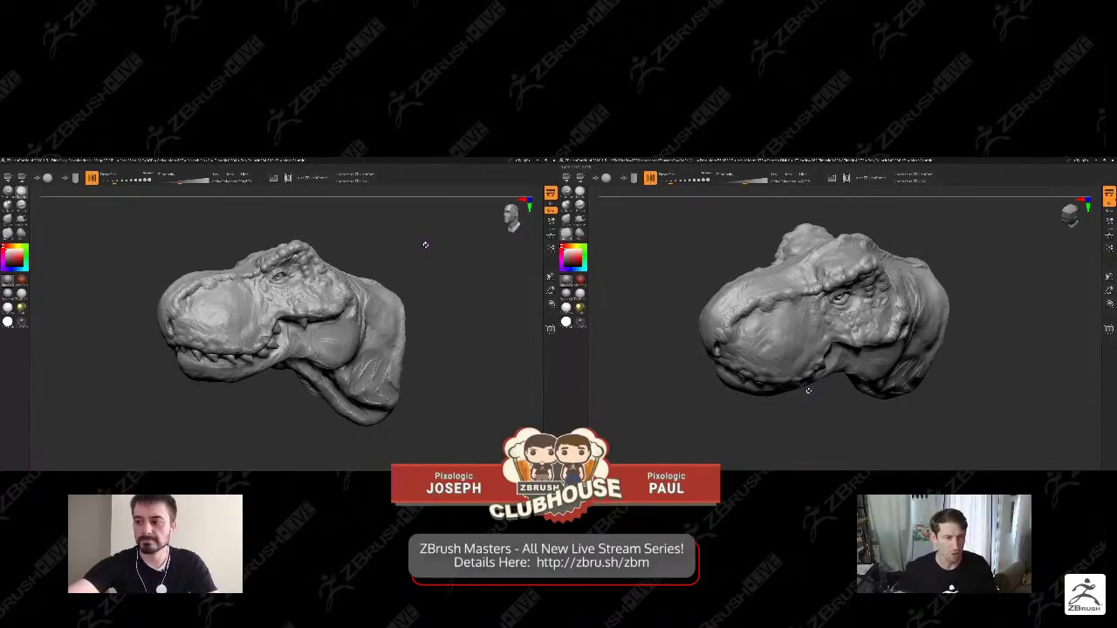
pyautogui.moveTo(351, 276); pyautogui.dragTo(424, 229)
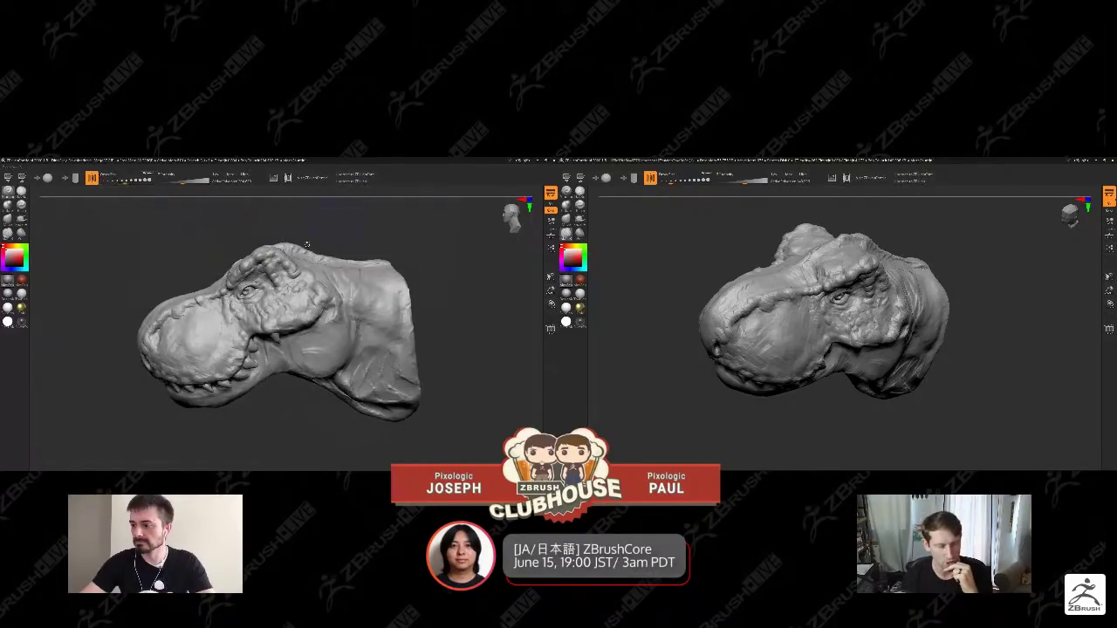
# Adjust the draw size and build up form with ClayBuildup strokes along the top of the dinosaur's neck and head.
pyautogui.press('s')
pyautogui.moveTo(318, 227); pyautogui.dragTo(314, 225)
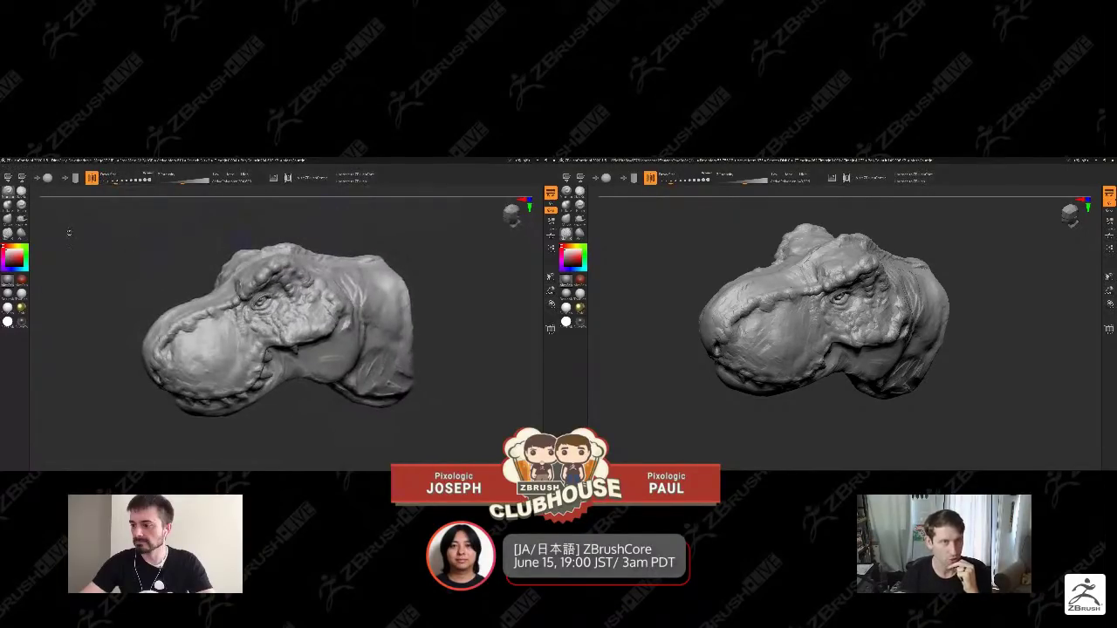
pyautogui.moveTo(384, 233); pyautogui.dragTo(386, 236)
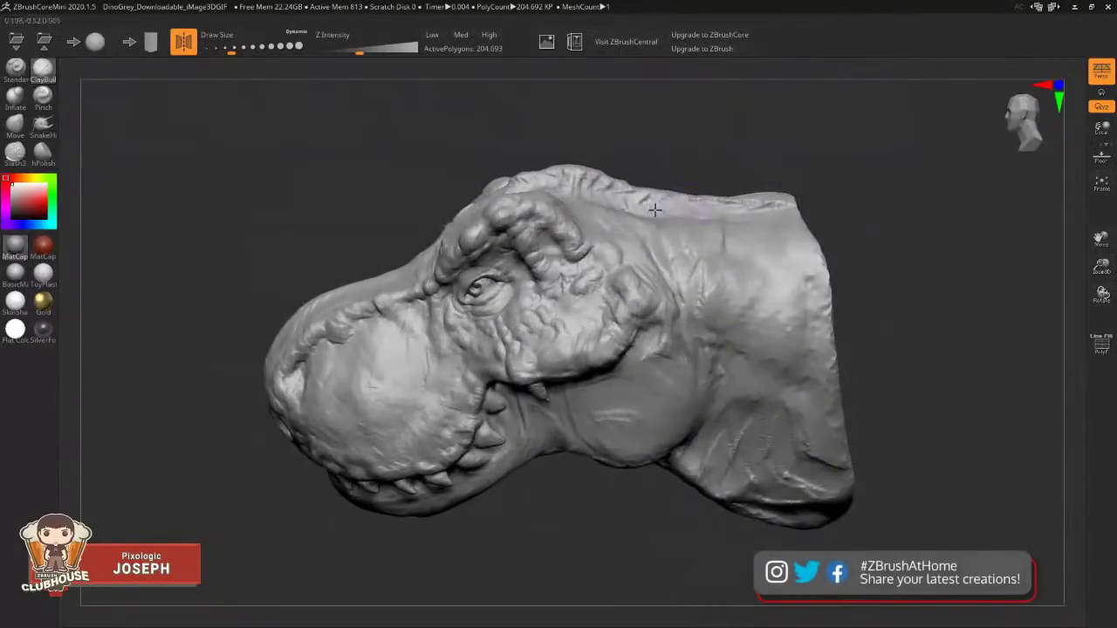
pyautogui.moveTo(655, 209); pyautogui.dragTo(686, 201)
pyautogui.moveTo(685, 200)
pyautogui.mouseDown(button='right')
pyautogui.moveTo(690, 188)
pyautogui.moveTo(650, 218)
pyautogui.mouseUp(button='right')
pyautogui.moveTo(650, 218); pyautogui.dragTo(606, 199)
pyautogui.moveTo(606, 199); pyautogui.dragTo(616, 202, button='right')
pyautogui.moveTo(616, 201); pyautogui.dragTo(590, 196)
pyautogui.moveTo(590, 196); pyautogui.dragTo(601, 183, button='right')
pyautogui.moveTo(600, 183); pyautogui.dragTo(556, 186)
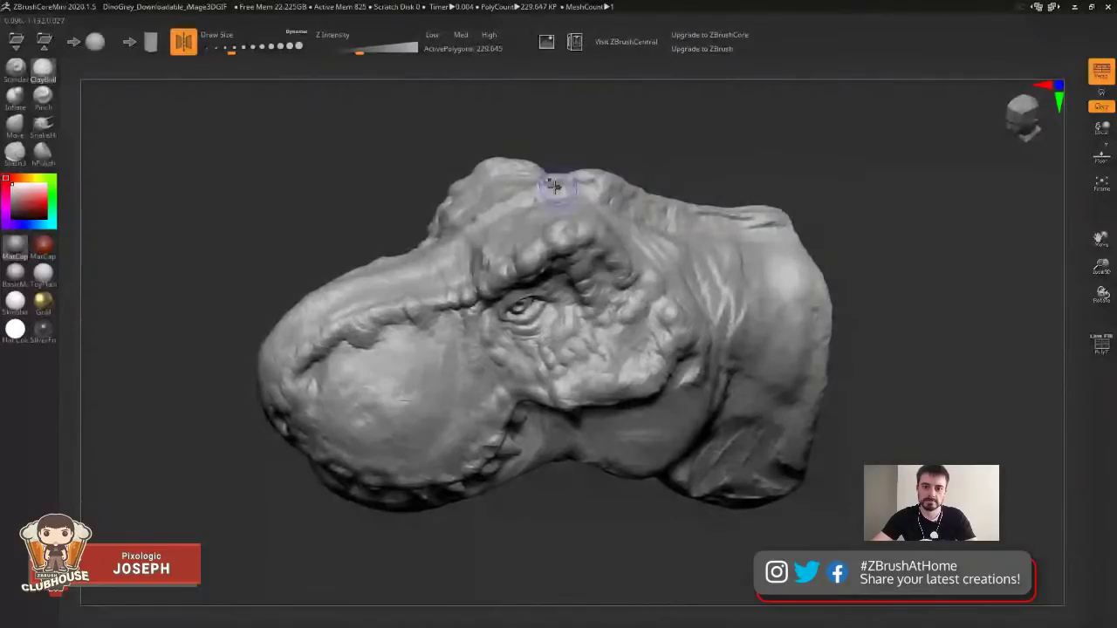
# Add a ClayBuildup stroke along the upper side of the dinosaur's snout, near the nostril.
pyautogui.moveTo(628, 135)
pyautogui.mouseDown()
pyautogui.moveTo(643, 117)
pyautogui.moveTo(692, 110)
pyautogui.moveTo(738, 130)
pyautogui.moveTo(528, 130)
pyautogui.moveTo(763, 111)
pyautogui.mouseUp()
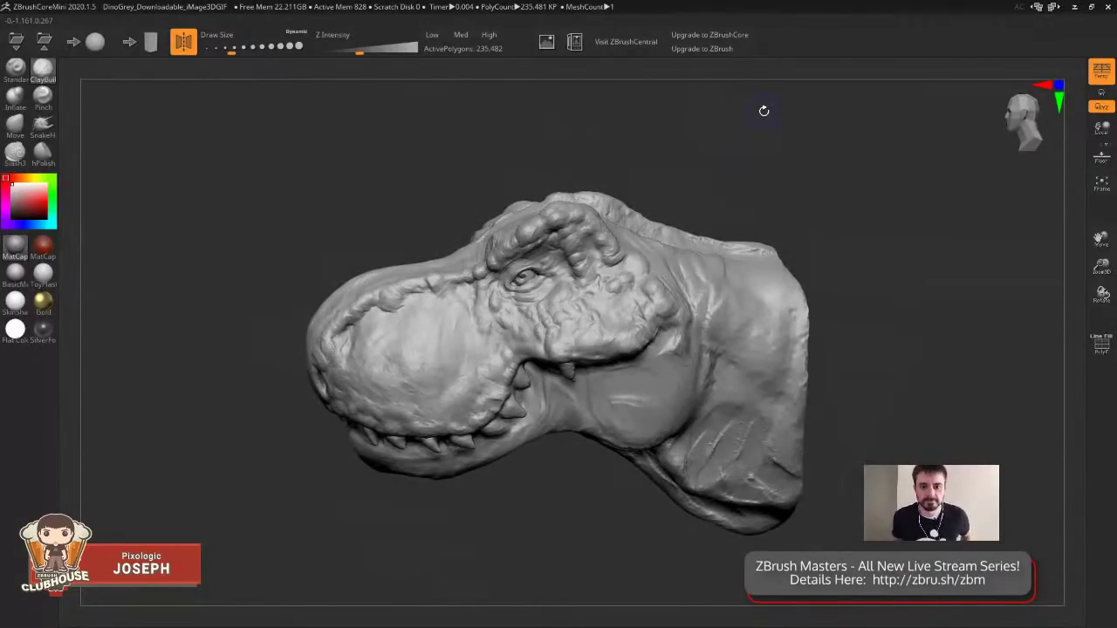
pyautogui.moveTo(754, 116); pyautogui.dragTo(719, 119)
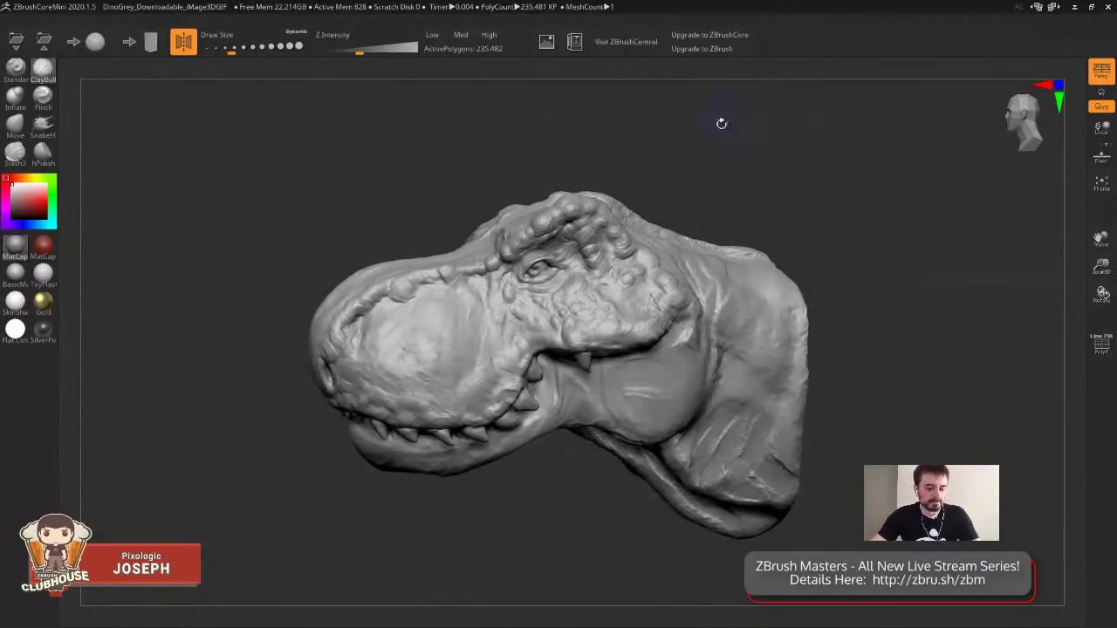
pyautogui.moveTo(409, 295)
pyautogui.mouseDown()
pyautogui.moveTo(424, 312)
pyautogui.moveTo(374, 310)
pyautogui.mouseUp()
pyautogui.keyDown('alt'); pyautogui.moveTo(704, 162); pyautogui.dragTo(684, 143); pyautogui.keyUp('alt')
pyautogui.moveTo(741, 182); pyautogui.dragTo(743, 182)
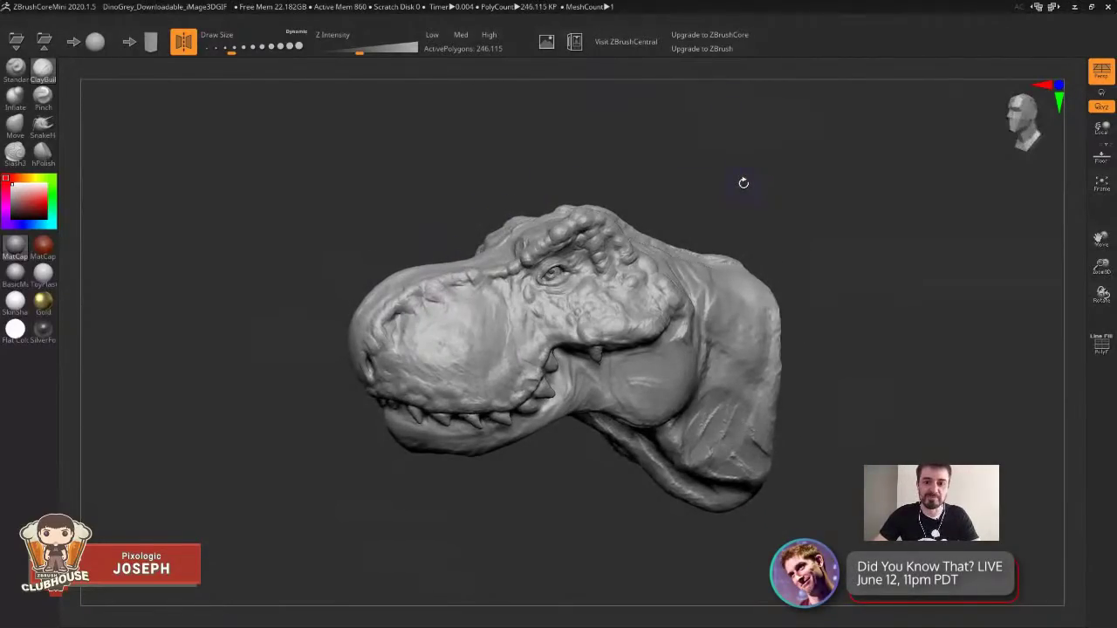
pyautogui.moveTo(743, 182); pyautogui.dragTo(745, 154)
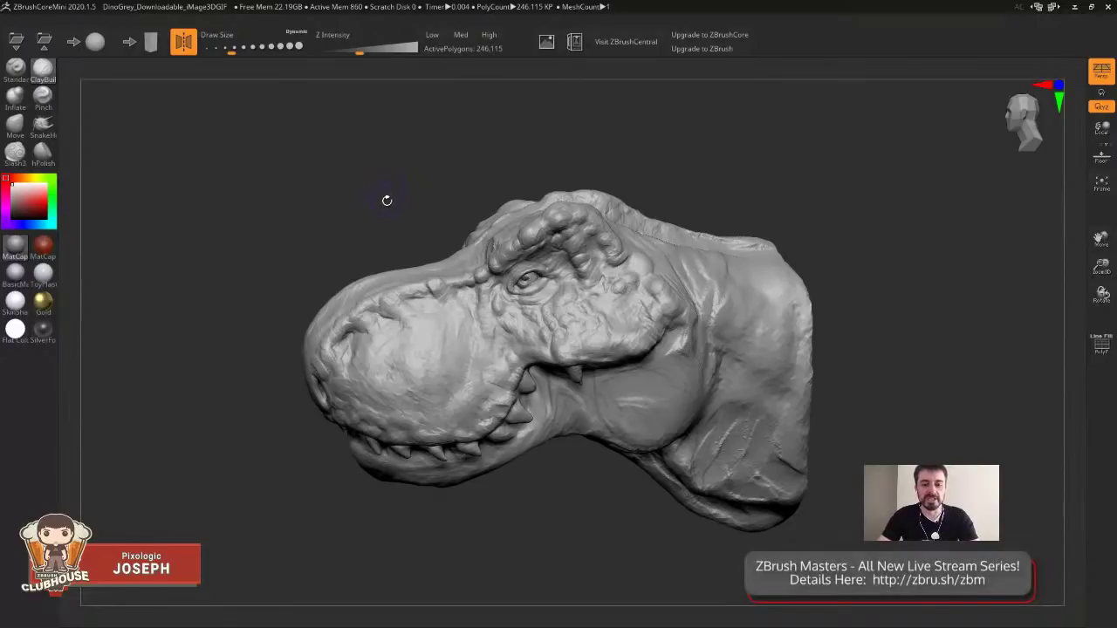
pyautogui.moveTo(387, 200); pyautogui.dragTo(381, 180)
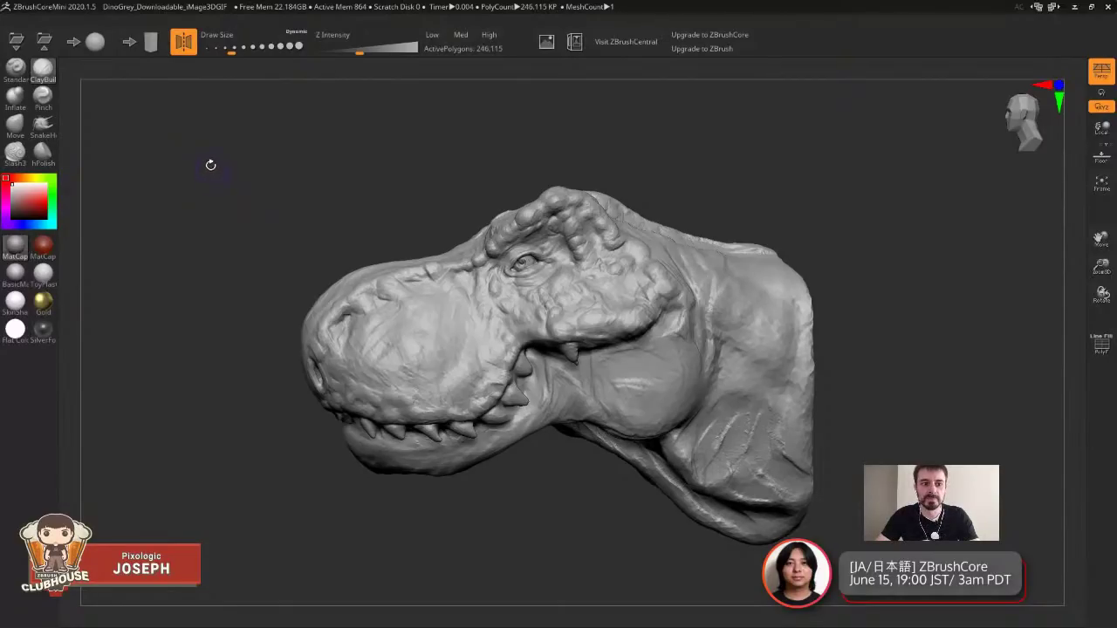
# Select the SnakeHook brush for sculpting the dinosaur head.
pyautogui.click(43, 125)
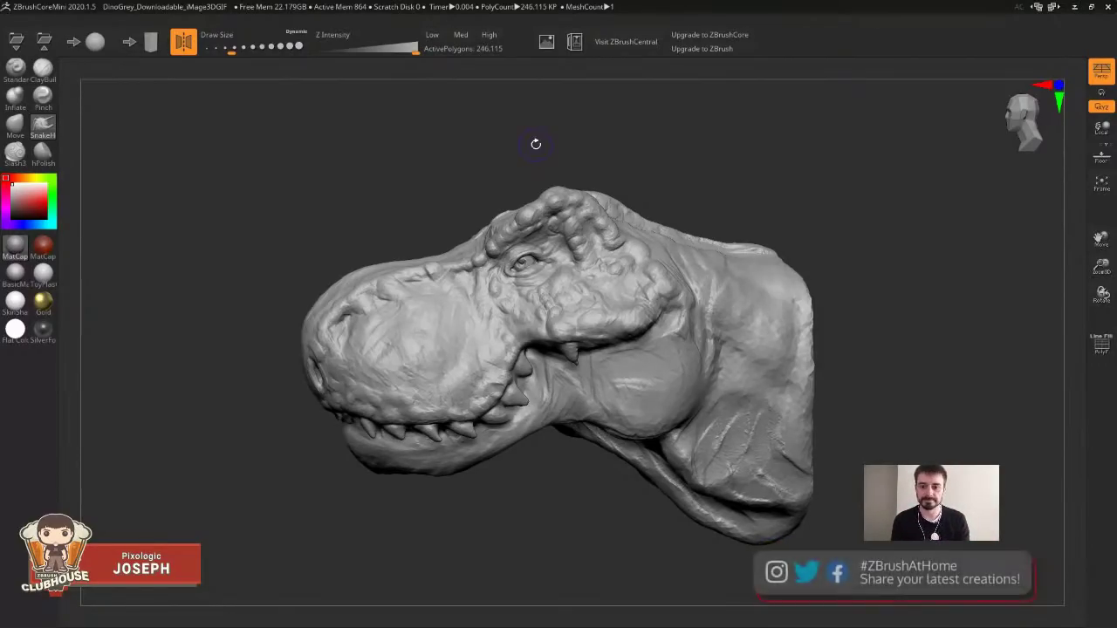
pyautogui.moveTo(766, 232); pyautogui.dragTo(788, 200)
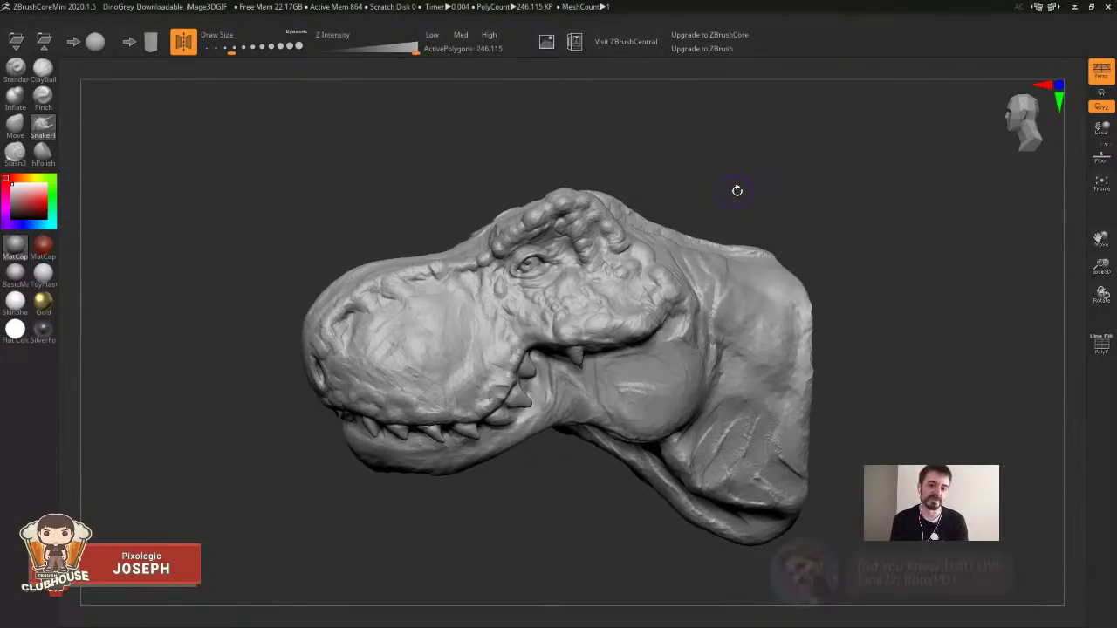
pyautogui.moveTo(743, 197); pyautogui.dragTo(745, 225)
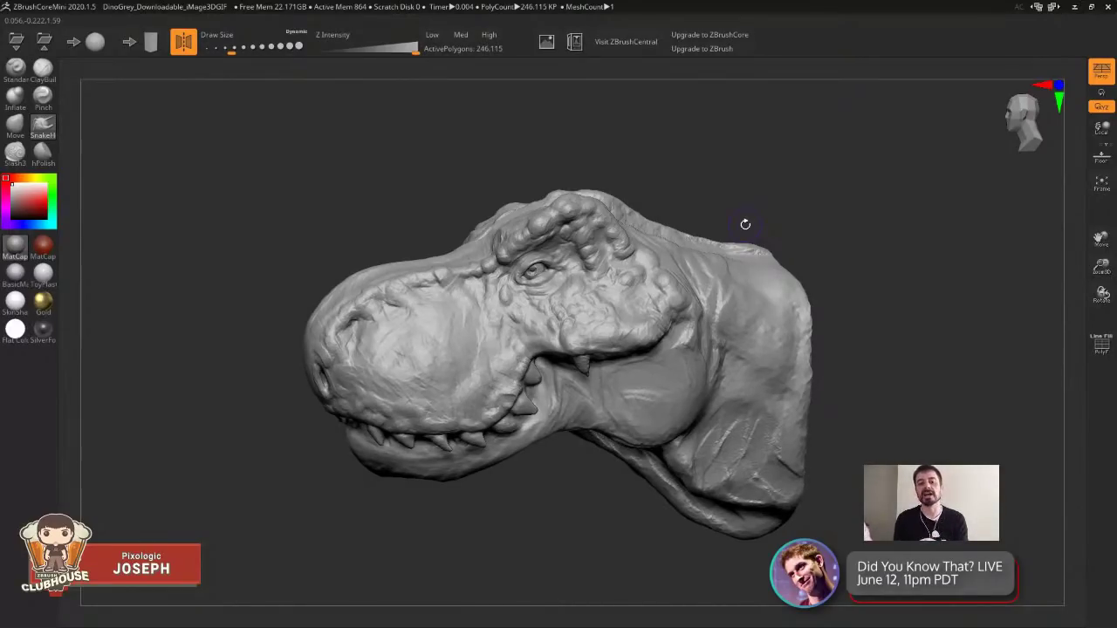
pyautogui.moveTo(728, 155); pyautogui.dragTo(767, 163)
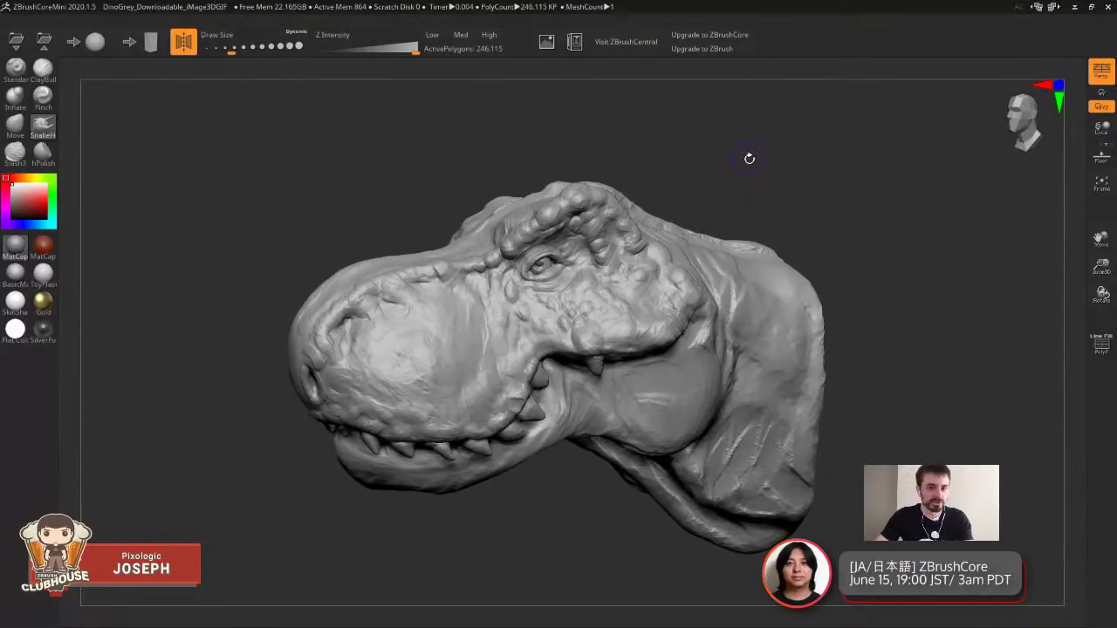
pyautogui.moveTo(750, 165)
pyautogui.mouseDown()
pyautogui.moveTo(764, 174)
pyautogui.moveTo(756, 169)
pyautogui.mouseUp()
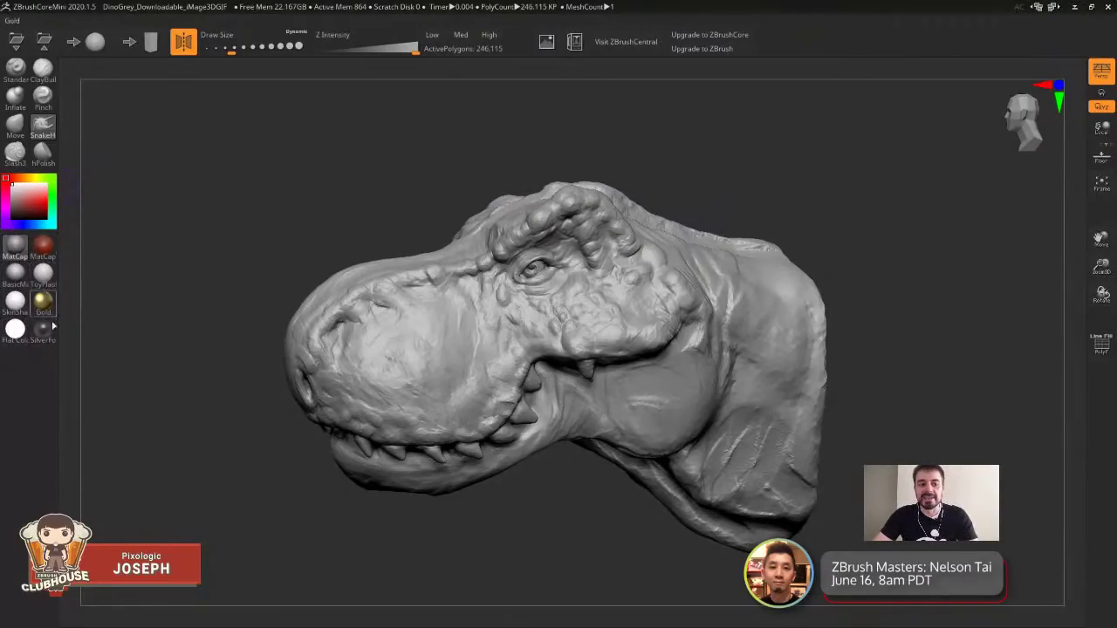
pyautogui.moveTo(69, 299); pyautogui.dragTo(217, 212)
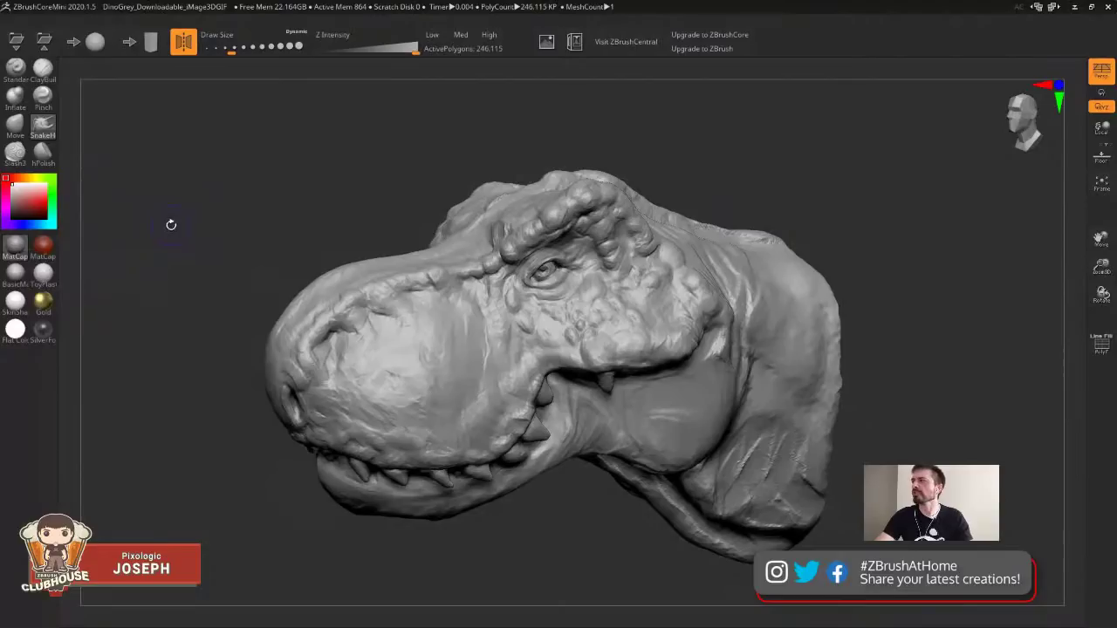
# Try the Gold, ToyPlastic and red MatCap materials on the dinosaur head, ending on the gray MatCap material.
pyautogui.click(43, 301)
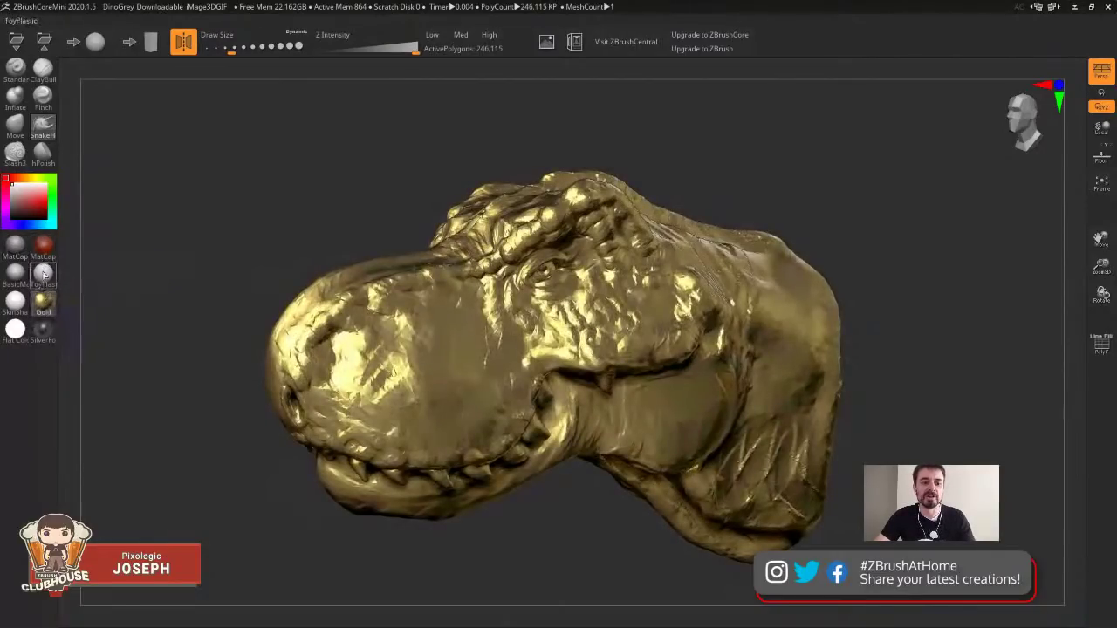
pyautogui.click(43, 273)
pyautogui.click(43, 245)
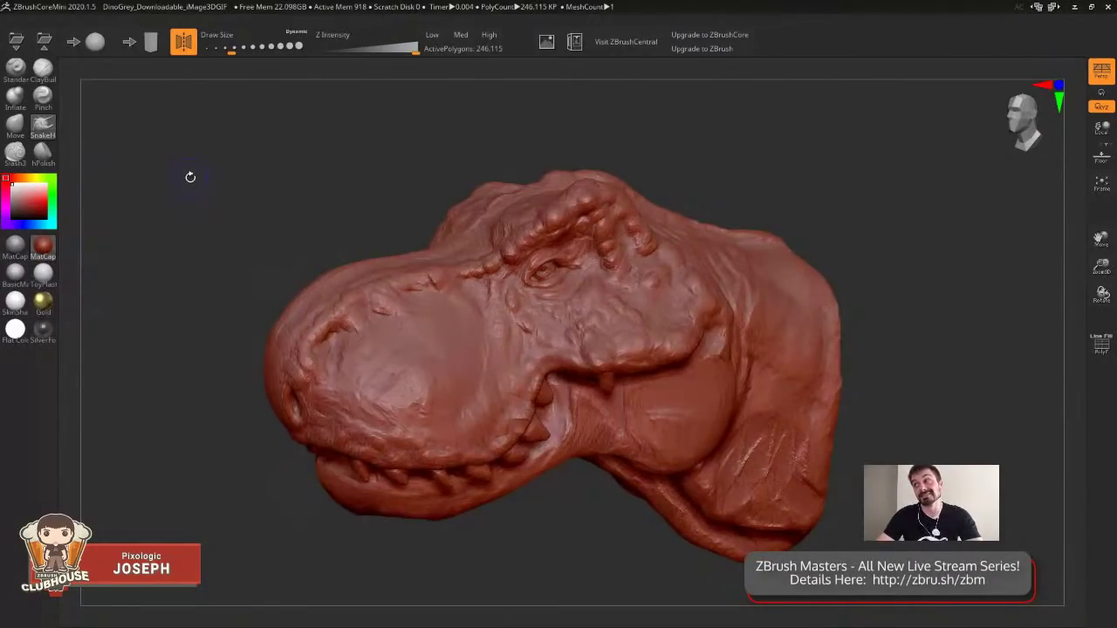
pyautogui.click(15, 244)
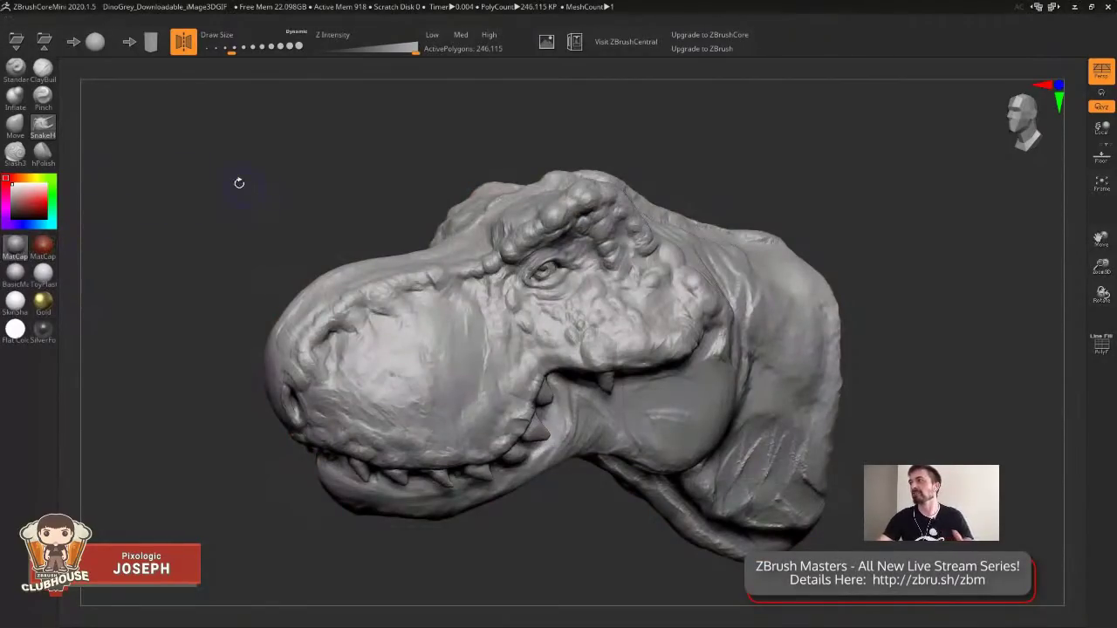
# Try pulling a pair of long curved horns out of the dinosaur's neck using SnakeHook with an enlarged brush, and undo it.
pyautogui.moveTo(491, 154); pyautogui.dragTo(517, 132)
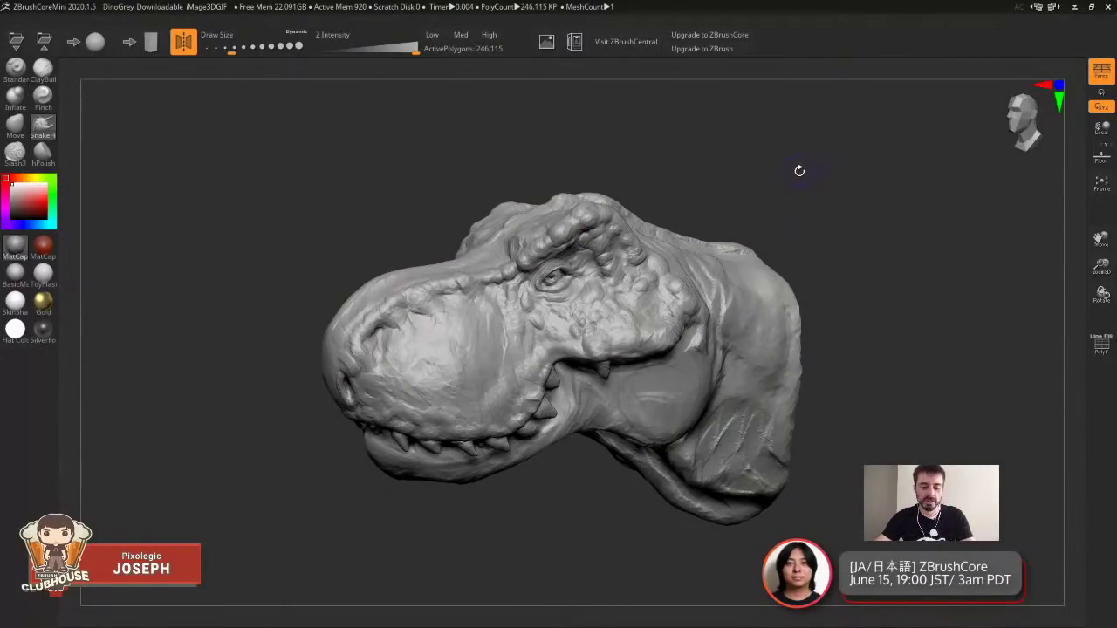
pyautogui.press('s')
pyautogui.moveTo(791, 178); pyautogui.dragTo(818, 178)
pyautogui.moveTo(741, 295)
pyautogui.mouseDown()
pyautogui.moveTo(767, 262)
pyautogui.moveTo(808, 136)
pyautogui.moveTo(964, 112)
pyautogui.mouseUp()
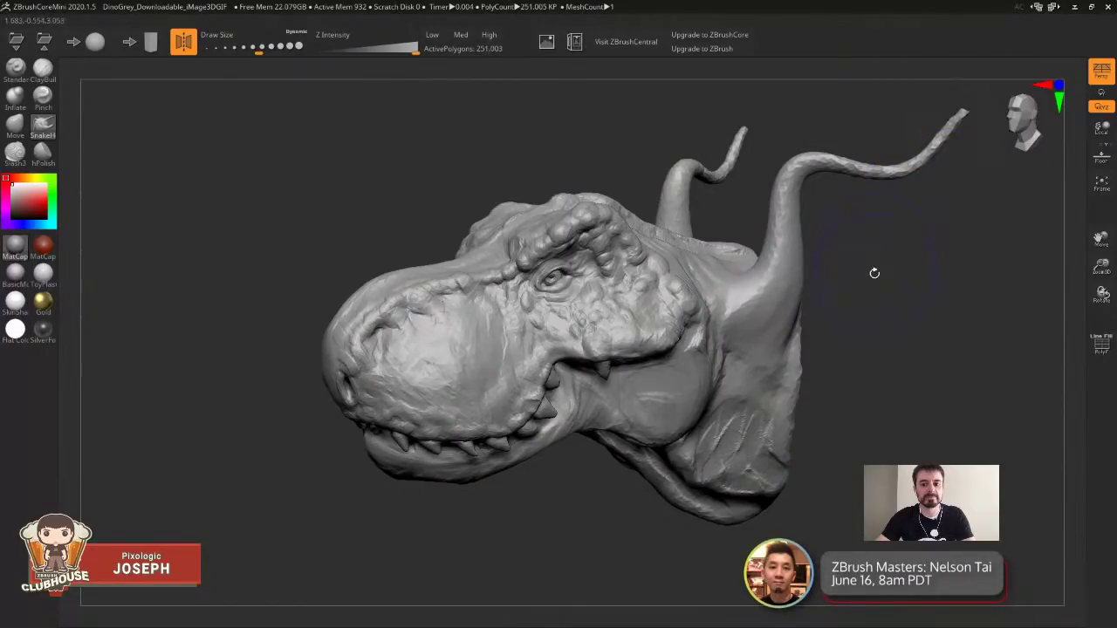
pyautogui.hotkey('ctrl', 'z')
pyautogui.hotkey('ctrl', 'z')
# Reduce the draw size and pull several long, swept-back horns from the dinosaur's brow and back of the skull with SnakeHook.
pyautogui.press('s')
pyautogui.moveTo(580, 232)
pyautogui.mouseDown()
pyautogui.moveTo(567, 232)
pyautogui.moveTo(650, 168)
pyautogui.mouseUp()
pyautogui.moveTo(672, 143); pyautogui.dragTo(709, 138)
pyautogui.moveTo(742, 225)
pyautogui.mouseDown()
pyautogui.moveTo(598, 218)
pyautogui.moveTo(725, 150)
pyautogui.mouseUp()
pyautogui.moveTo(589, 242); pyautogui.dragTo(854, 170)
pyautogui.moveTo(603, 262); pyautogui.dragTo(834, 244)
pyautogui.moveTo(867, 283); pyautogui.dragTo(861, 197)
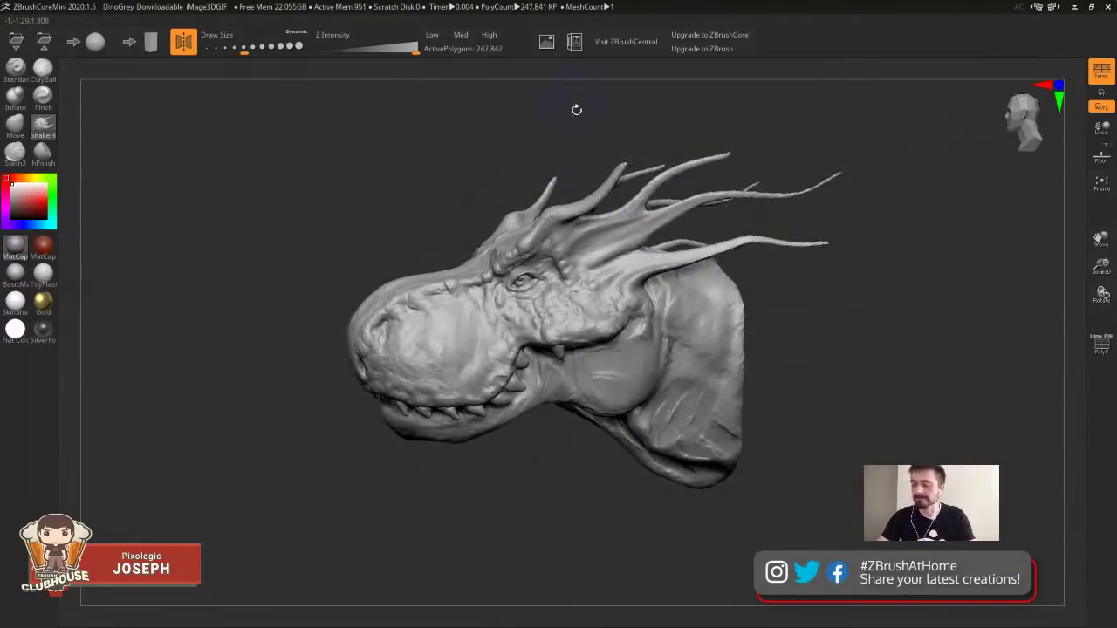
# Build up form between the horn bases behind the dinosaur's eye using ClayBuildup with a smaller draw size.
pyautogui.click(43, 67)
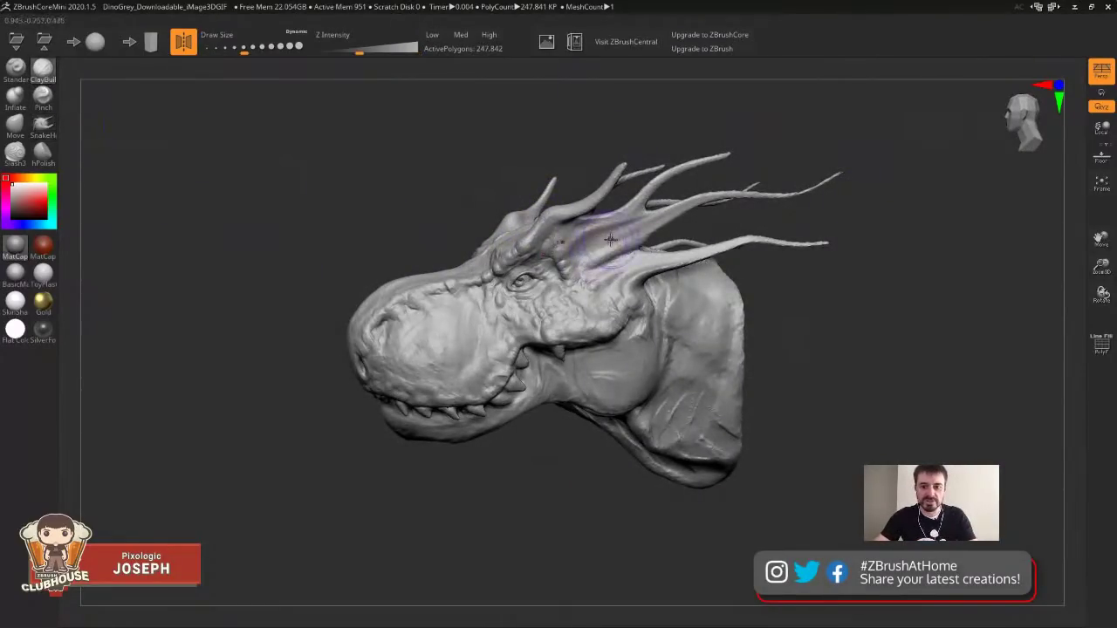
pyautogui.press('s')
pyautogui.moveTo(610, 245); pyautogui.dragTo(601, 247)
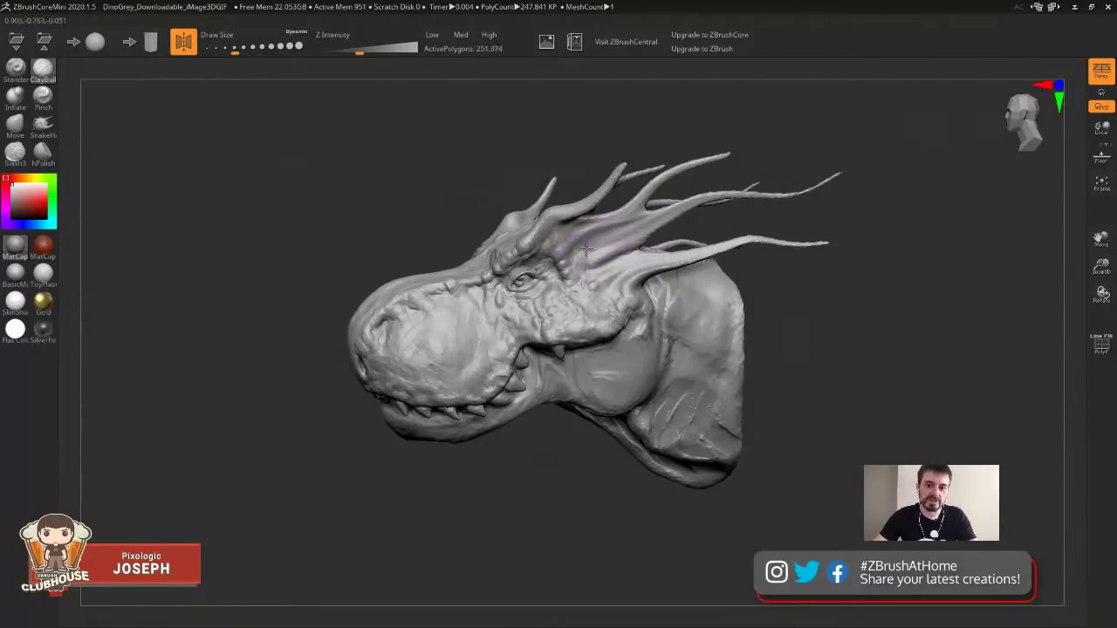
pyautogui.moveTo(638, 237)
pyautogui.mouseDown()
pyautogui.moveTo(627, 269)
pyautogui.moveTo(571, 250)
pyautogui.moveTo(572, 236)
pyautogui.moveTo(602, 224)
pyautogui.mouseUp()
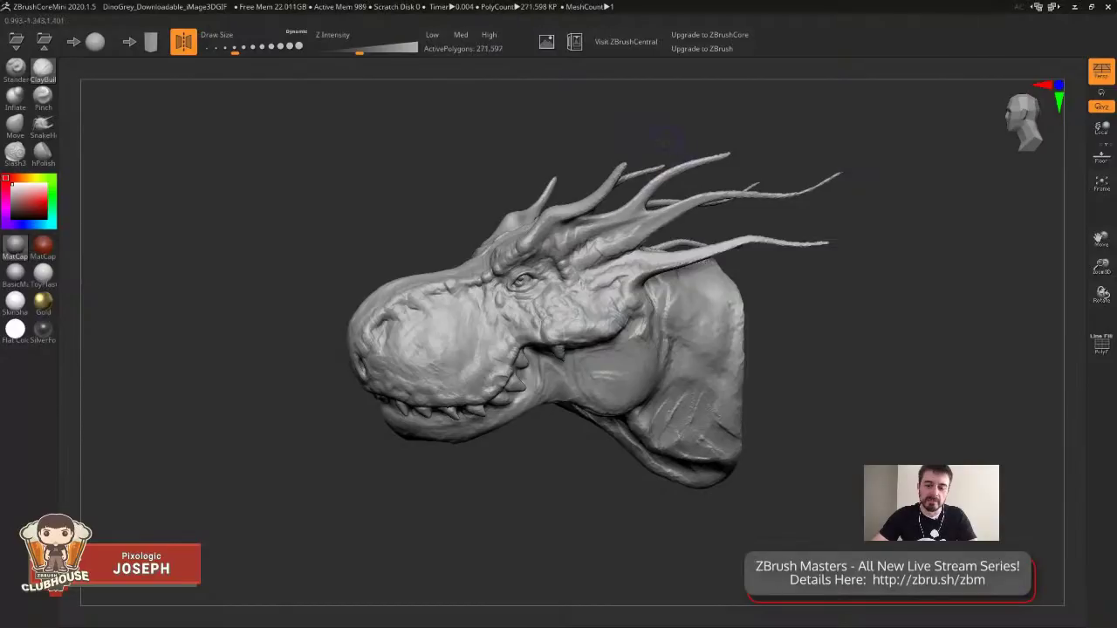
pyautogui.moveTo(665, 139); pyautogui.dragTo(648, 123)
pyautogui.moveTo(563, 225)
pyautogui.mouseDown()
pyautogui.moveTo(512, 241)
pyautogui.moveTo(522, 228)
pyautogui.mouseUp()
# Add ClayBuildup strokes around the roots of the rear horns, working from several angles.
pyautogui.moveTo(532, 157); pyautogui.dragTo(717, 154)
pyautogui.moveTo(656, 223)
pyautogui.mouseDown()
pyautogui.moveTo(645, 212)
pyautogui.moveTo(677, 218)
pyautogui.mouseUp()
pyautogui.moveTo(647, 234)
pyautogui.mouseDown()
pyautogui.moveTo(637, 208)
pyautogui.moveTo(657, 189)
pyautogui.moveTo(609, 209)
pyautogui.moveTo(582, 187)
pyautogui.mouseUp()
pyautogui.moveTo(650, 164); pyautogui.dragTo(687, 161)
pyautogui.moveTo(756, 162); pyautogui.dragTo(611, 166)
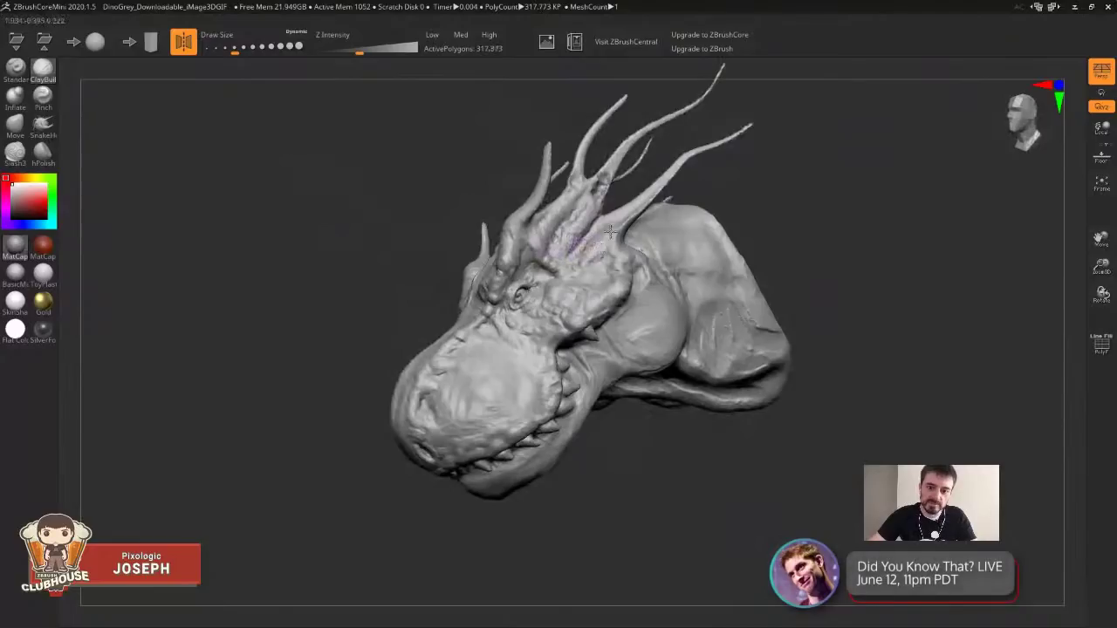
pyautogui.moveTo(597, 243); pyautogui.dragTo(616, 232)
pyautogui.moveTo(716, 187); pyautogui.dragTo(747, 209)
pyautogui.moveTo(616, 258)
pyautogui.mouseDown()
pyautogui.moveTo(626, 238)
pyautogui.moveTo(637, 244)
pyautogui.mouseUp()
pyautogui.moveTo(724, 202)
pyautogui.mouseDown()
pyautogui.moveTo(837, 178)
pyautogui.moveTo(875, 124)
pyautogui.moveTo(831, 145)
pyautogui.moveTo(817, 122)
pyautogui.moveTo(798, 142)
pyautogui.moveTo(815, 125)
pyautogui.moveTo(816, 147)
pyautogui.moveTo(795, 140)
pyautogui.mouseUp()
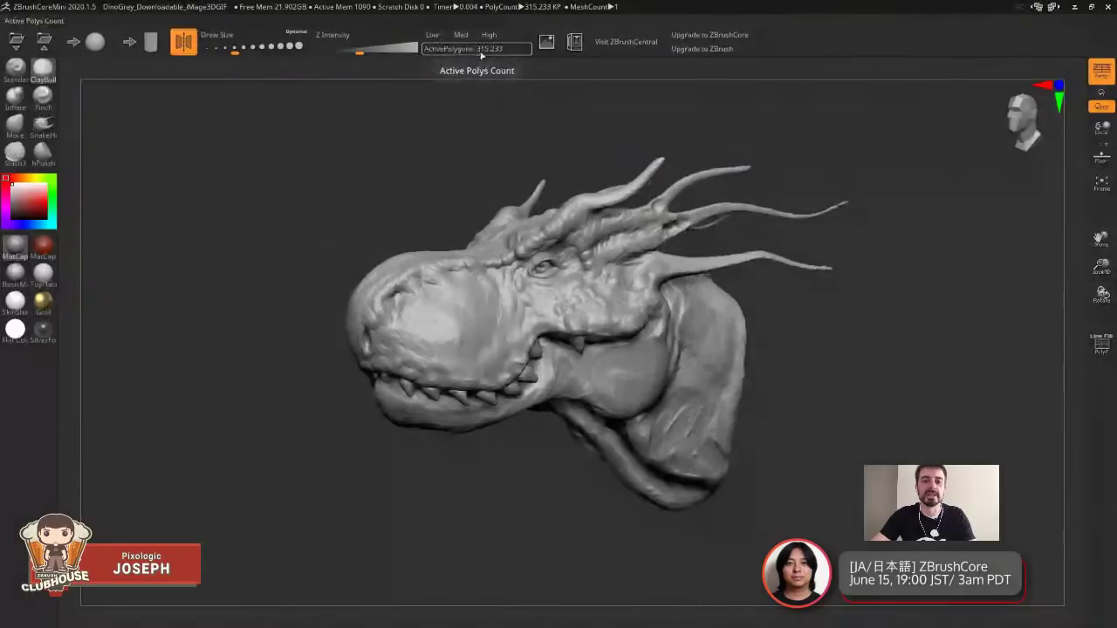
# Reduce the draw size further and add finer ClayBuildup detail where the horns merge into the skull behind the eye.
pyautogui.moveTo(474, 114)
pyautogui.mouseDown()
pyautogui.moveTo(461, 106)
pyautogui.moveTo(474, 130)
pyautogui.moveTo(463, 128)
pyautogui.moveTo(457, 105)
pyautogui.mouseUp()
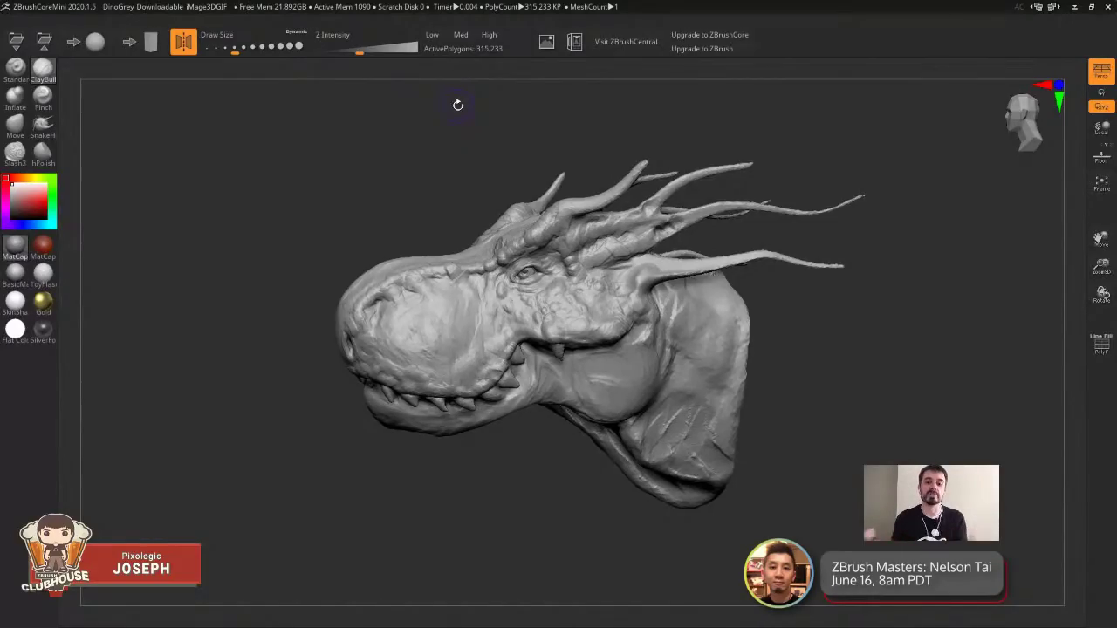
pyautogui.moveTo(788, 107); pyautogui.dragTo(680, 100)
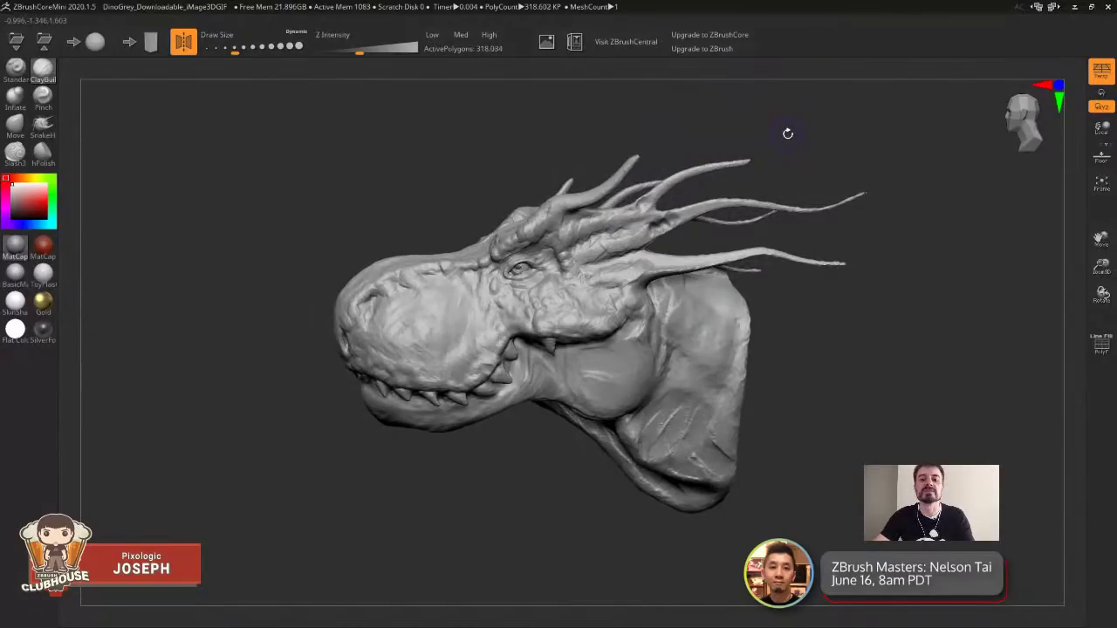
pyautogui.moveTo(817, 115); pyautogui.dragTo(809, 109)
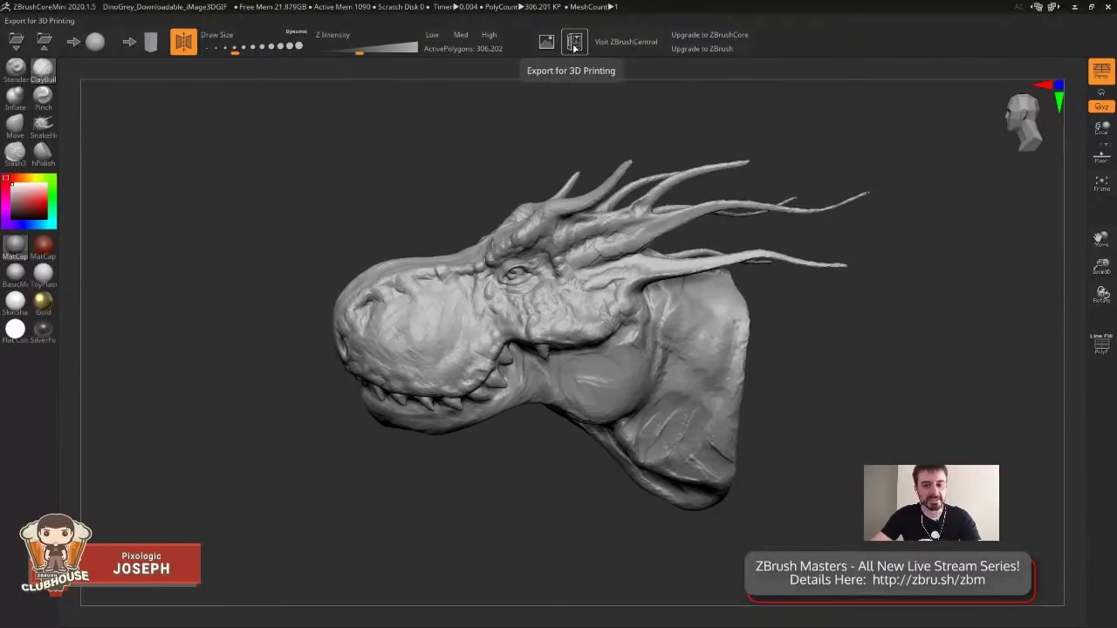
pyautogui.moveTo(915, 215); pyautogui.dragTo(725, 175)
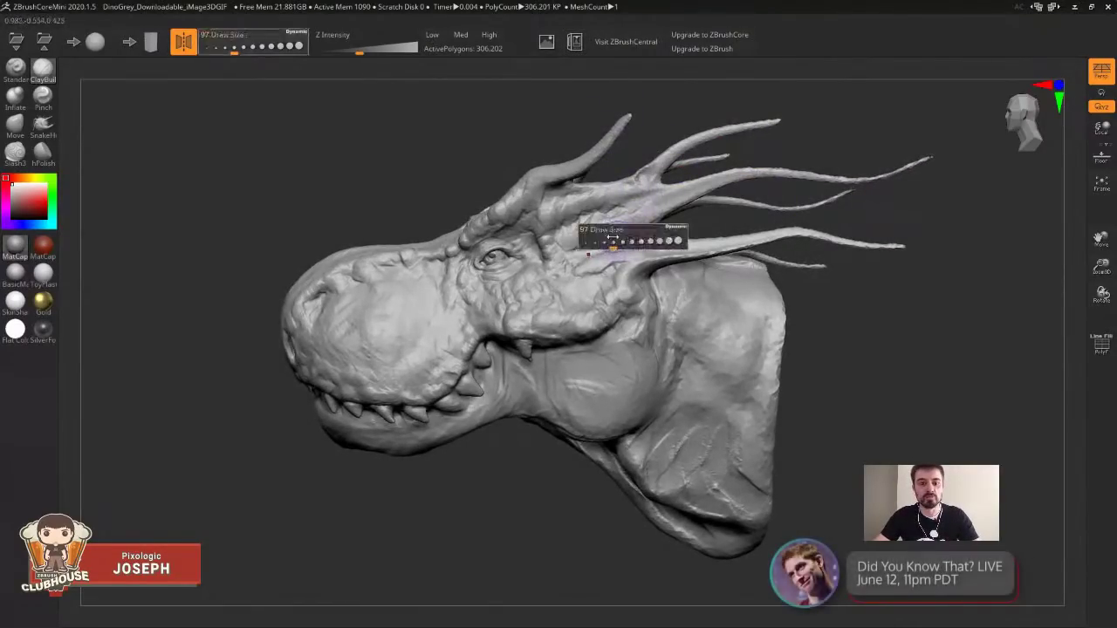
pyautogui.moveTo(575, 246); pyautogui.dragTo(611, 223)
pyautogui.moveTo(827, 128)
pyautogui.keyDown('alt'); pyautogui.mouseDown()
pyautogui.moveTo(832, 114)
pyautogui.moveTo(833, 127)
pyautogui.moveTo(817, 109)
pyautogui.mouseUp(); pyautogui.keyUp('alt')
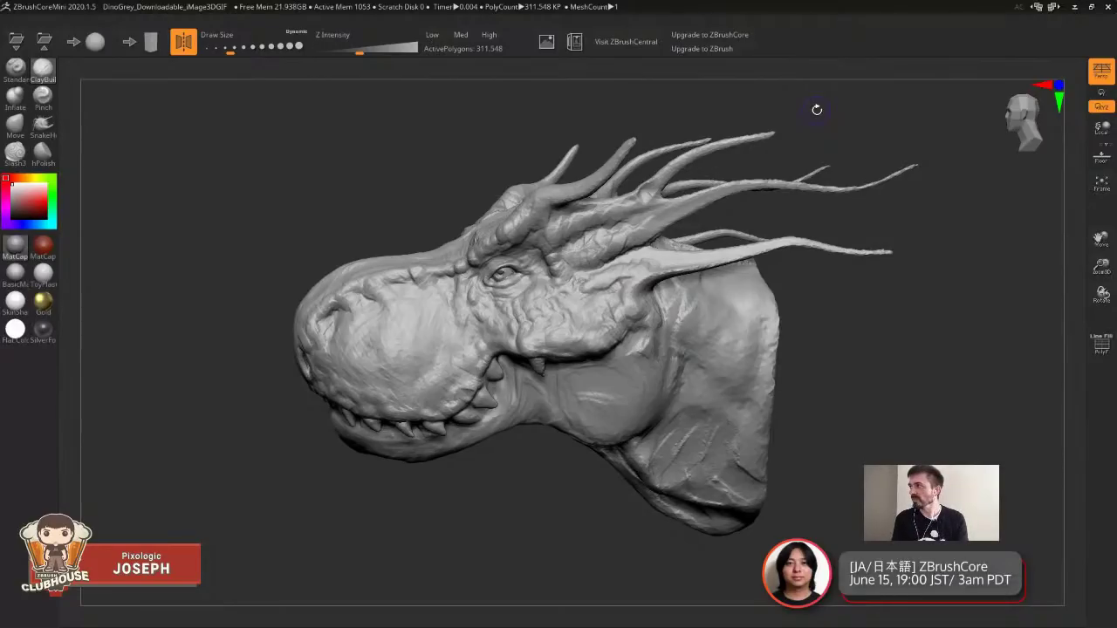
pyautogui.moveTo(741, 125); pyautogui.dragTo(821, 114)
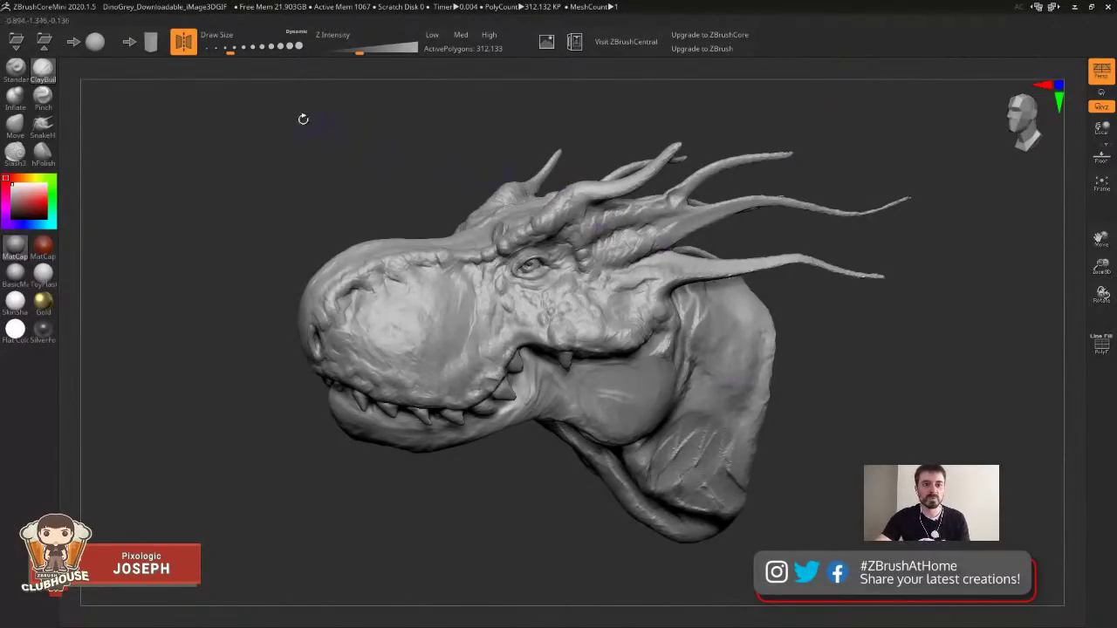
pyautogui.moveTo(315, 157); pyautogui.dragTo(280, 168)
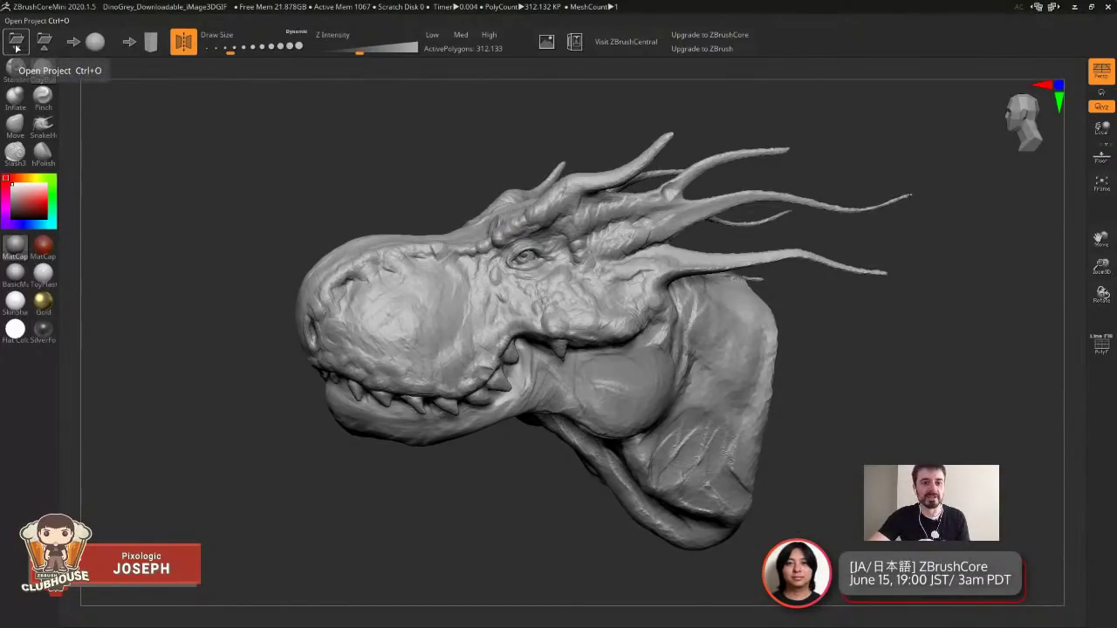
# Open the Frank_Downloadable_iMage3DGIF project without saving the current dinosaur head.
pyautogui.click(16, 43)
pyautogui.click(601, 349)
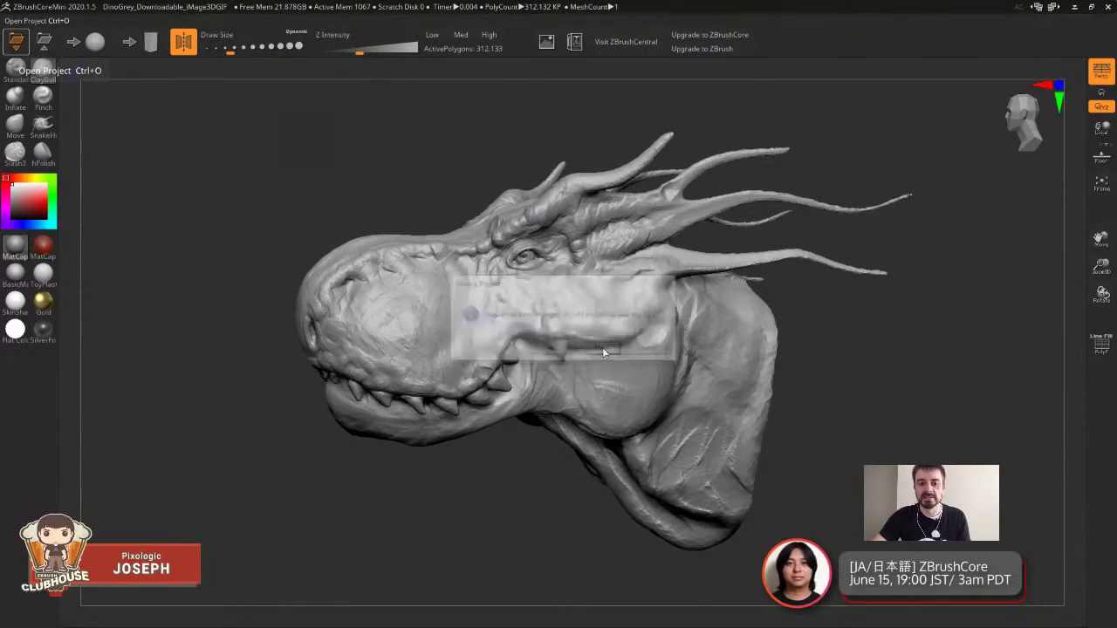
pyautogui.click(352, 323)
pyautogui.doubleClick(353, 323)
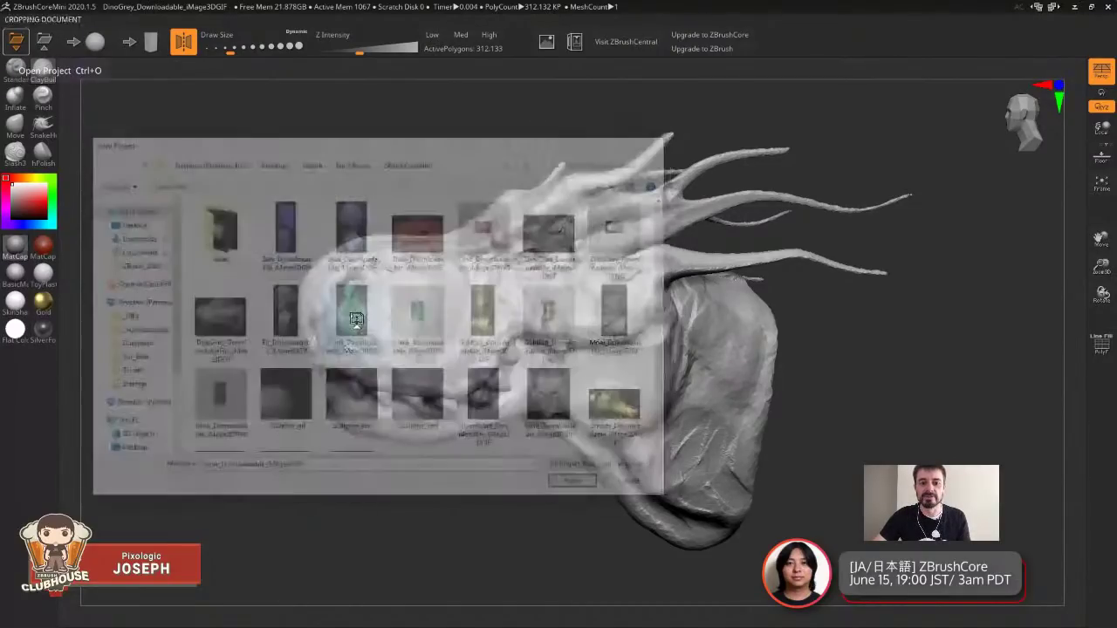
# Adjust the draw size and add ClayBuildup strokes to the face of the Frank bust from both sides.
pyautogui.moveTo(884, 300)
pyautogui.mouseDown()
pyautogui.moveTo(864, 282)
pyautogui.moveTo(838, 281)
pyautogui.moveTo(891, 269)
pyautogui.moveTo(812, 284)
pyautogui.mouseUp()
pyautogui.press('s')
pyautogui.click(734, 173)
pyautogui.moveTo(592, 253); pyautogui.dragTo(590, 294)
pyautogui.moveTo(655, 206); pyautogui.dragTo(749, 180)
pyautogui.moveTo(491, 257); pyautogui.dragTo(501, 314)
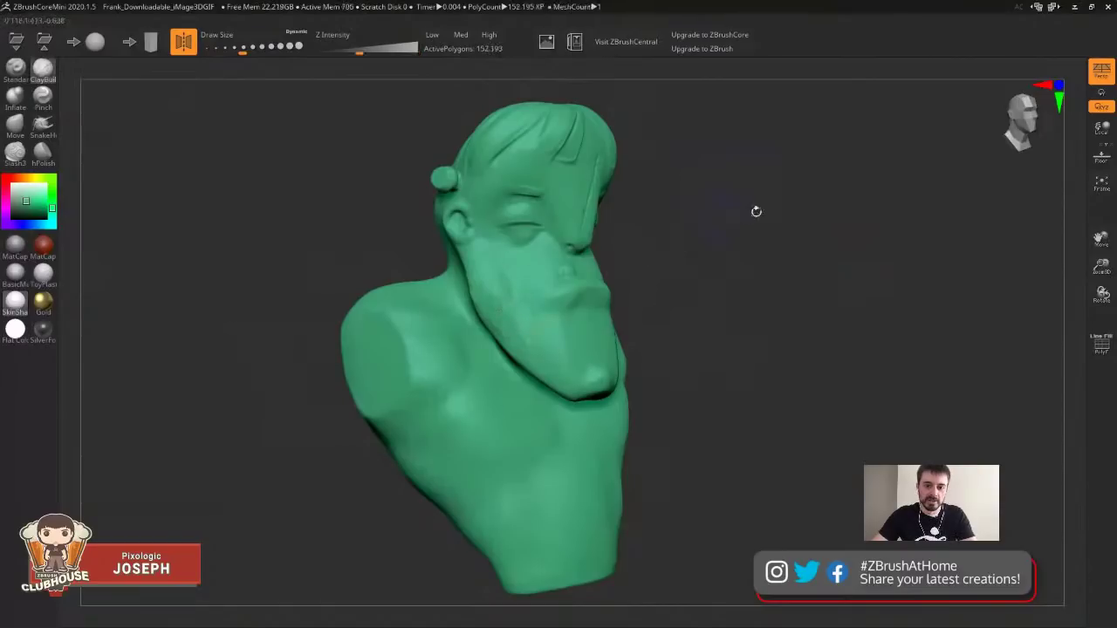
pyautogui.moveTo(739, 213); pyautogui.dragTo(590, 289)
pyautogui.moveTo(684, 238); pyautogui.dragTo(607, 219)
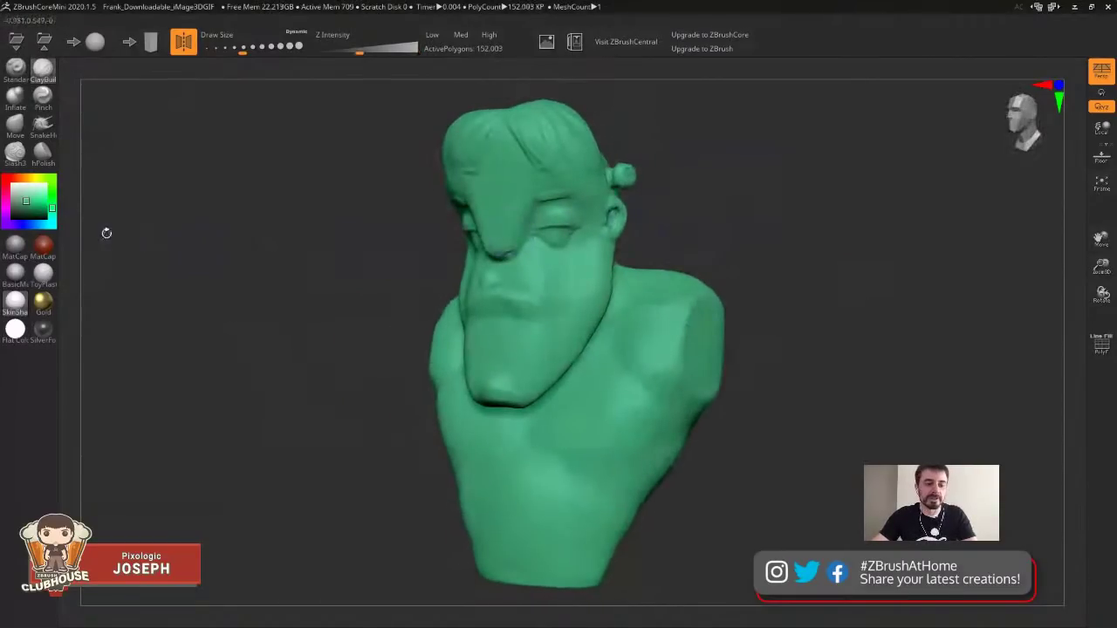
# Try a reddish color on the Frank bust with the Gold material and return to the SkinShade material.
pyautogui.moveTo(33, 206)
pyautogui.mouseDown()
pyautogui.moveTo(32, 180)
pyautogui.moveTo(24, 205)
pyautogui.moveTo(30, 193)
pyautogui.moveTo(13, 179)
pyautogui.moveTo(27, 192)
pyautogui.mouseUp()
pyautogui.click(42, 304)
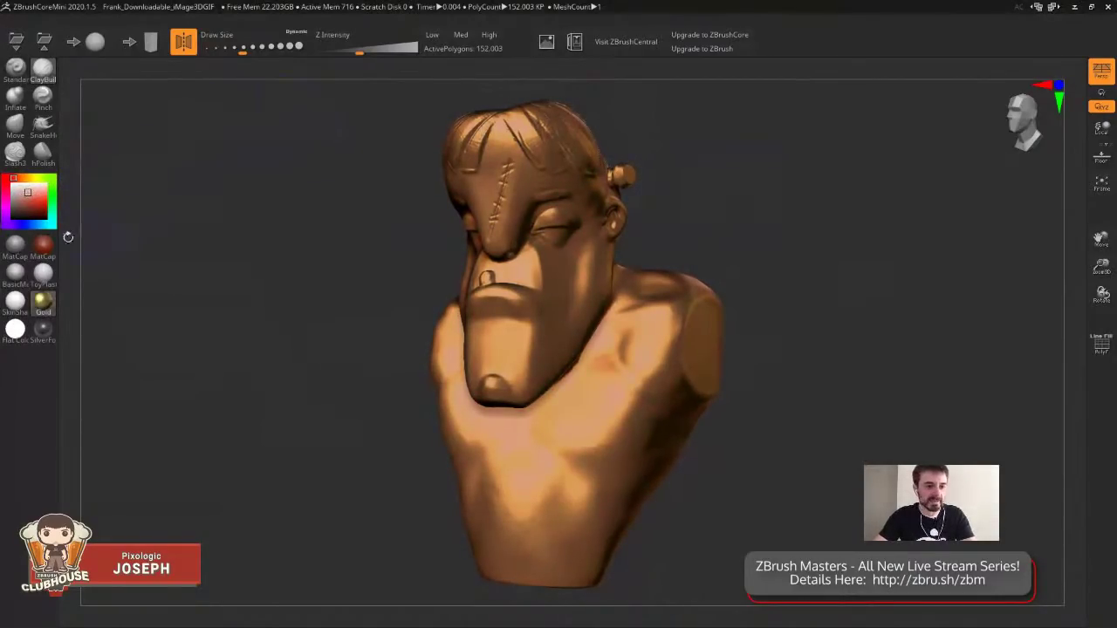
pyautogui.click(15, 301)
# Change the Frank bust's color to a light yellow-green.
pyautogui.moveTo(217, 137); pyautogui.dragTo(253, 141)
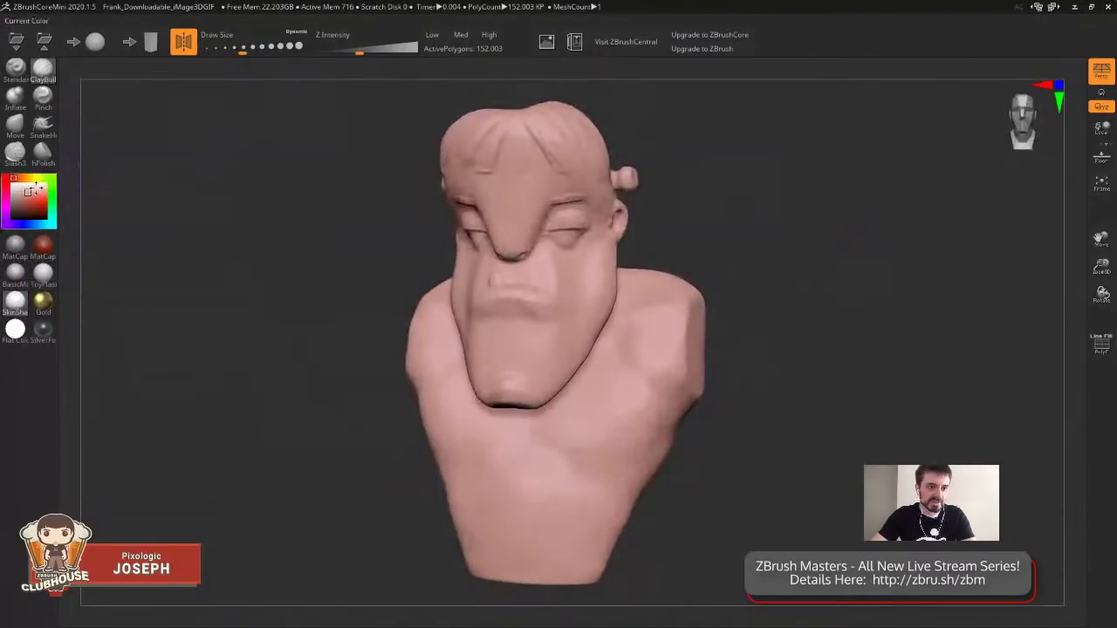
pyautogui.moveTo(35, 202)
pyautogui.mouseDown()
pyautogui.moveTo(15, 185)
pyautogui.moveTo(19, 198)
pyautogui.moveTo(41, 178)
pyautogui.moveTo(38, 192)
pyautogui.mouseUp()
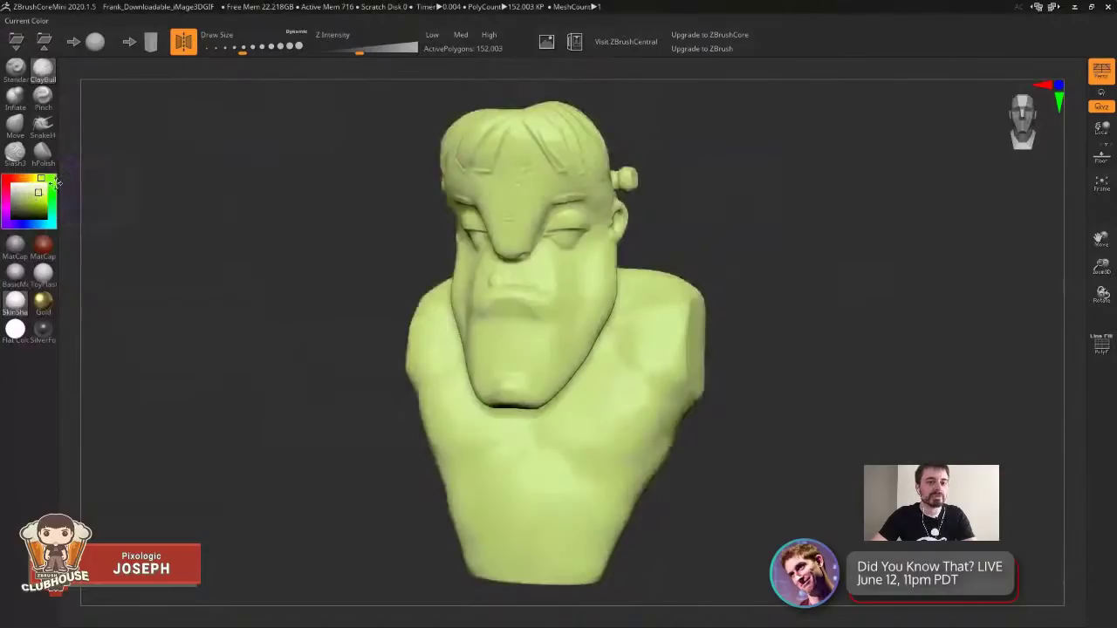
pyautogui.moveTo(689, 207); pyautogui.dragTo(775, 171)
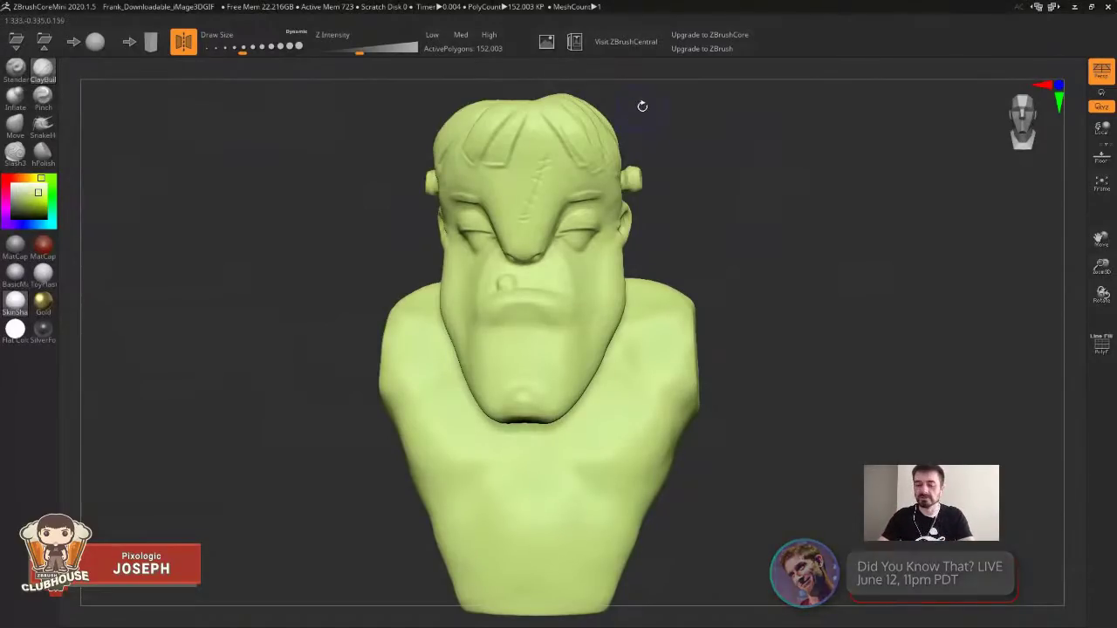
# Build up the Frank bust's eyebrows with small ClayBuildup strokes and reshape the brow above the eye with a larger brush.
pyautogui.moveTo(727, 187); pyautogui.dragTo(623, 169)
pyautogui.moveTo(704, 184)
pyautogui.mouseDown()
pyautogui.moveTo(598, 220)
pyautogui.moveTo(587, 259)
pyautogui.mouseUp()
pyautogui.moveTo(653, 195)
pyautogui.mouseDown()
pyautogui.moveTo(703, 175)
pyautogui.moveTo(613, 167)
pyautogui.mouseUp()
pyautogui.press('s')
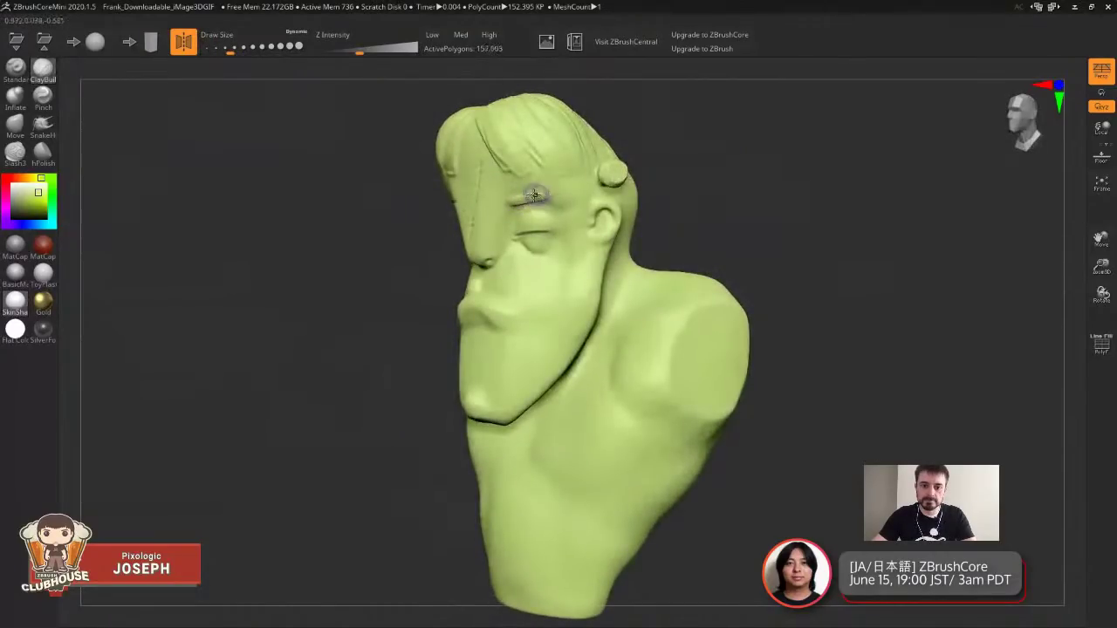
pyautogui.moveTo(550, 202)
pyautogui.mouseDown()
pyautogui.moveTo(563, 194)
pyautogui.moveTo(563, 207)
pyautogui.moveTo(563, 195)
pyautogui.mouseUp()
pyautogui.press(']')
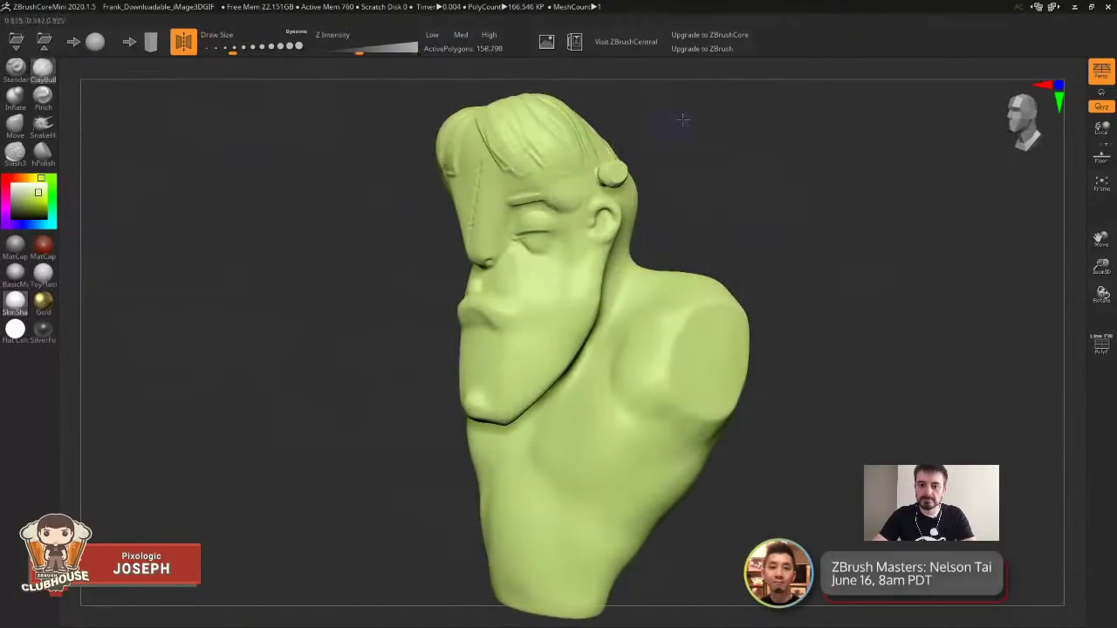
pyautogui.moveTo(675, 120); pyautogui.dragTo(672, 132)
pyautogui.moveTo(522, 196); pyautogui.dragTo(488, 169)
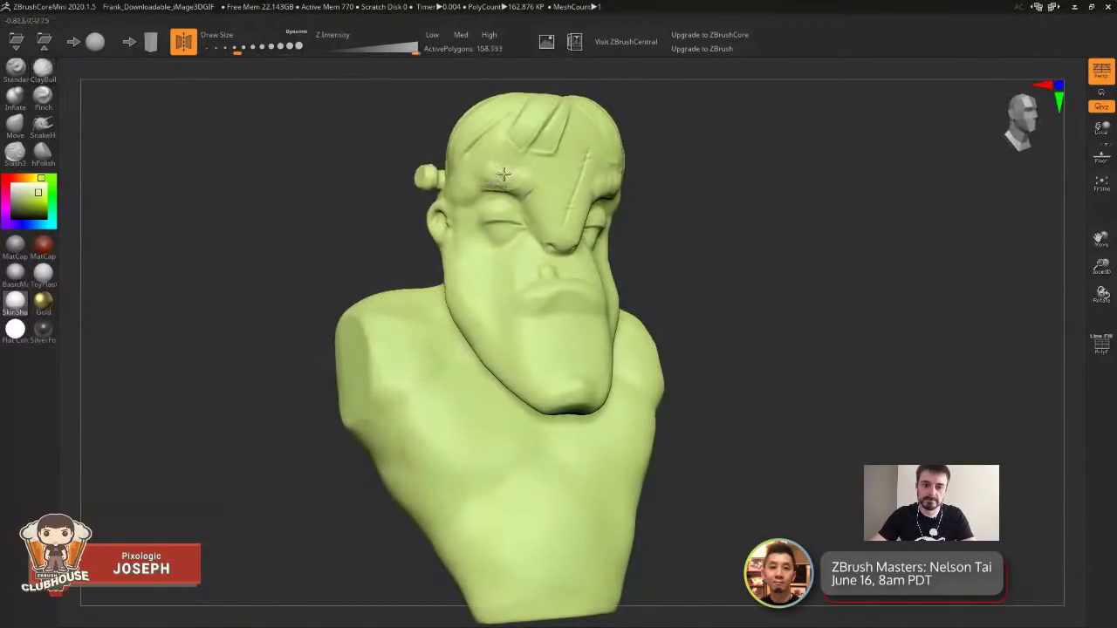
# Resize the brush and build up the Frank bust's upper lip with ClayBuildup strokes, working from both sides.
pyautogui.moveTo(733, 125); pyautogui.dragTo(614, 202)
pyautogui.press('s')
pyautogui.moveTo(492, 296); pyautogui.dragTo(490, 296)
pyautogui.moveTo(490, 295); pyautogui.dragTo(515, 299)
pyautogui.moveTo(680, 181); pyautogui.dragTo(812, 178)
pyautogui.moveTo(555, 294)
pyautogui.mouseDown()
pyautogui.moveTo(597, 284)
pyautogui.moveTo(663, 302)
pyautogui.moveTo(563, 315)
pyautogui.mouseUp()
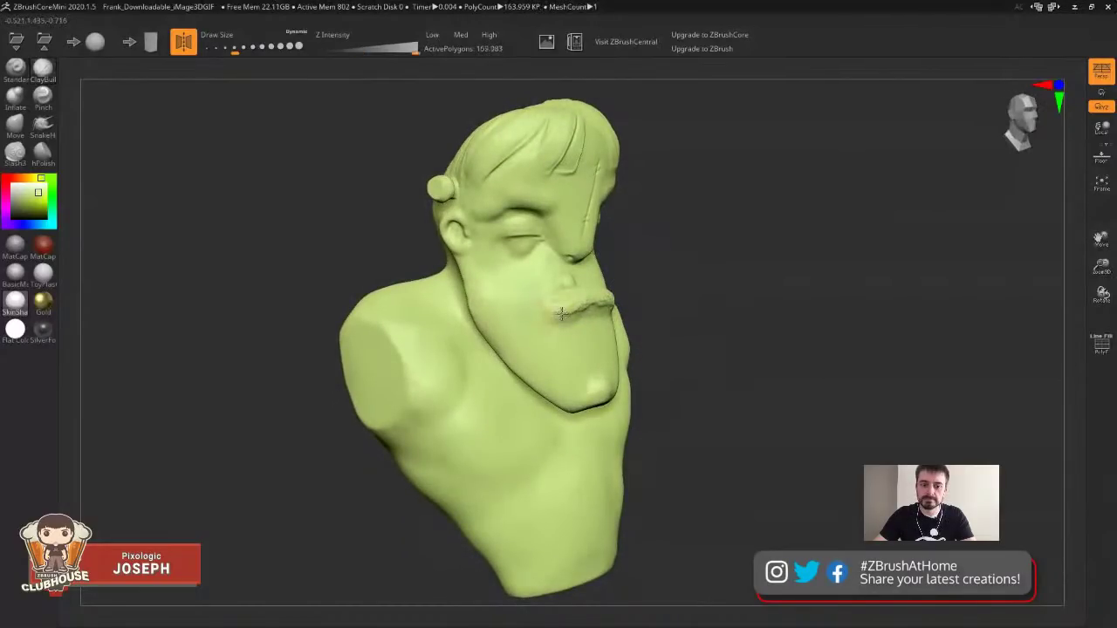
# Smooth the Frank bust's lip and the corners of the mouth, adding a small ClayBuildup touch between passes.
pyautogui.moveTo(588, 309); pyautogui.dragTo(556, 308, button='right')
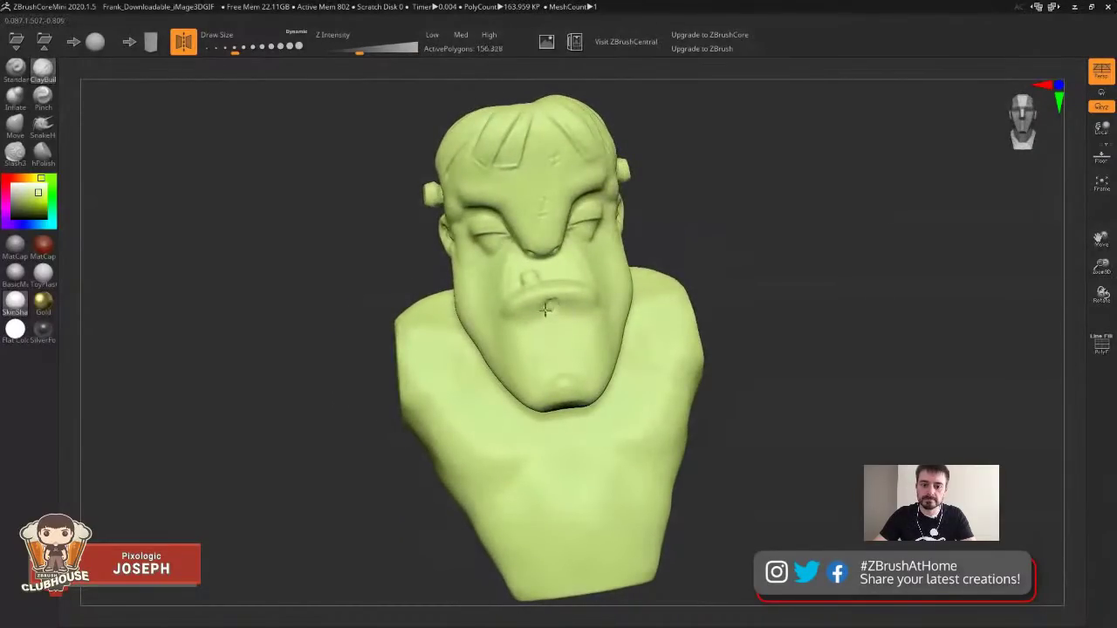
pyautogui.keyDown('shift'); pyautogui.moveTo(556, 314); pyautogui.dragTo(547, 305); pyautogui.keyUp('shift')
pyautogui.moveTo(713, 222); pyautogui.dragTo(625, 251)
pyautogui.moveTo(492, 310)
pyautogui.mouseDown()
pyautogui.moveTo(506, 317)
pyautogui.moveTo(491, 307)
pyautogui.mouseUp()
pyautogui.keyDown('shift'); pyautogui.moveTo(491, 307); pyautogui.dragTo(504, 314); pyautogui.keyUp('shift')
pyautogui.moveTo(663, 170)
pyautogui.mouseDown()
pyautogui.moveTo(776, 172)
pyautogui.moveTo(733, 197)
pyautogui.mouseUp()
pyautogui.moveTo(581, 290)
pyautogui.keyDown('shift'); pyautogui.mouseDown()
pyautogui.moveTo(567, 298)
pyautogui.moveTo(590, 293)
pyautogui.mouseUp(); pyautogui.keyUp('shift')
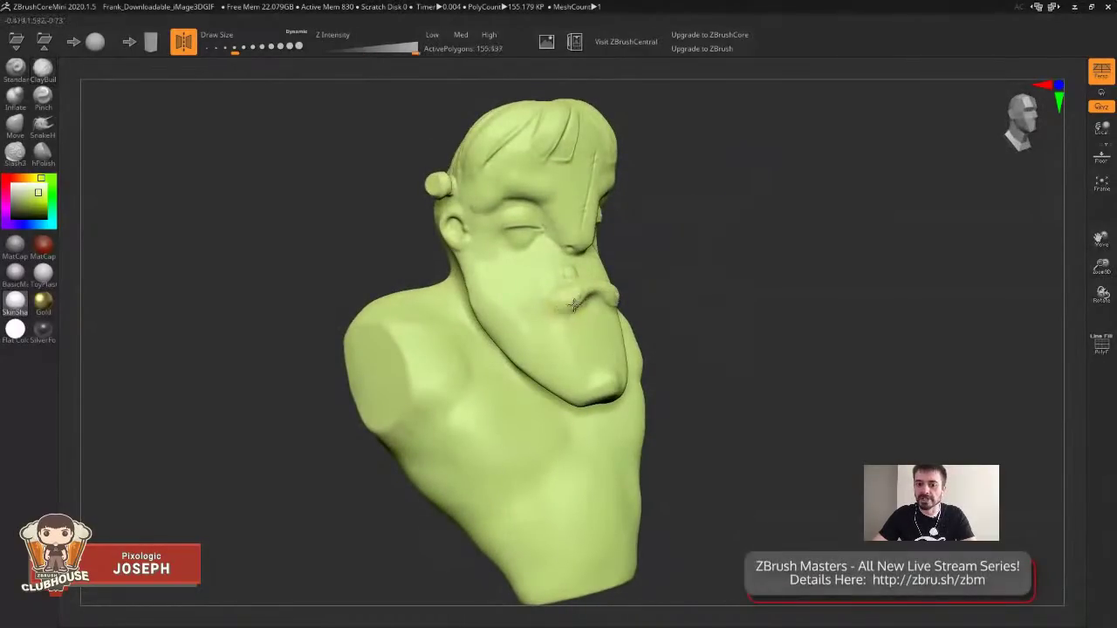
# Change the draw size and build up the tops of the Frank bust's shoulders with ClayBuildup strokes.
pyautogui.moveTo(744, 236); pyautogui.dragTo(724, 254, button='right')
pyautogui.press('s')
pyautogui.moveTo(682, 275)
pyautogui.mouseDown()
pyautogui.moveTo(690, 265)
pyautogui.moveTo(670, 298)
pyautogui.mouseUp()
pyautogui.moveTo(738, 222); pyautogui.dragTo(711, 213)
pyautogui.moveTo(642, 272); pyautogui.dragTo(695, 265)
pyautogui.moveTo(695, 264)
pyautogui.mouseDown(button='right')
pyautogui.moveTo(671, 279)
pyautogui.moveTo(767, 203)
pyautogui.moveTo(758, 214)
pyautogui.mouseUp(button='right')
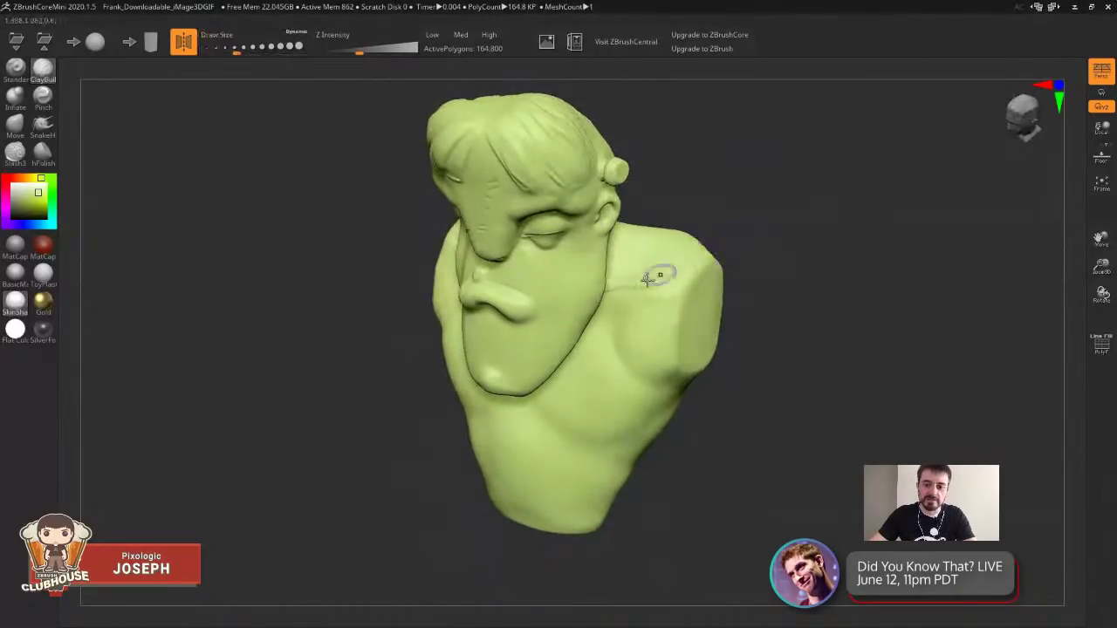
pyautogui.moveTo(658, 274)
pyautogui.mouseDown()
pyautogui.moveTo(698, 259)
pyautogui.moveTo(614, 284)
pyautogui.moveTo(648, 292)
pyautogui.mouseUp()
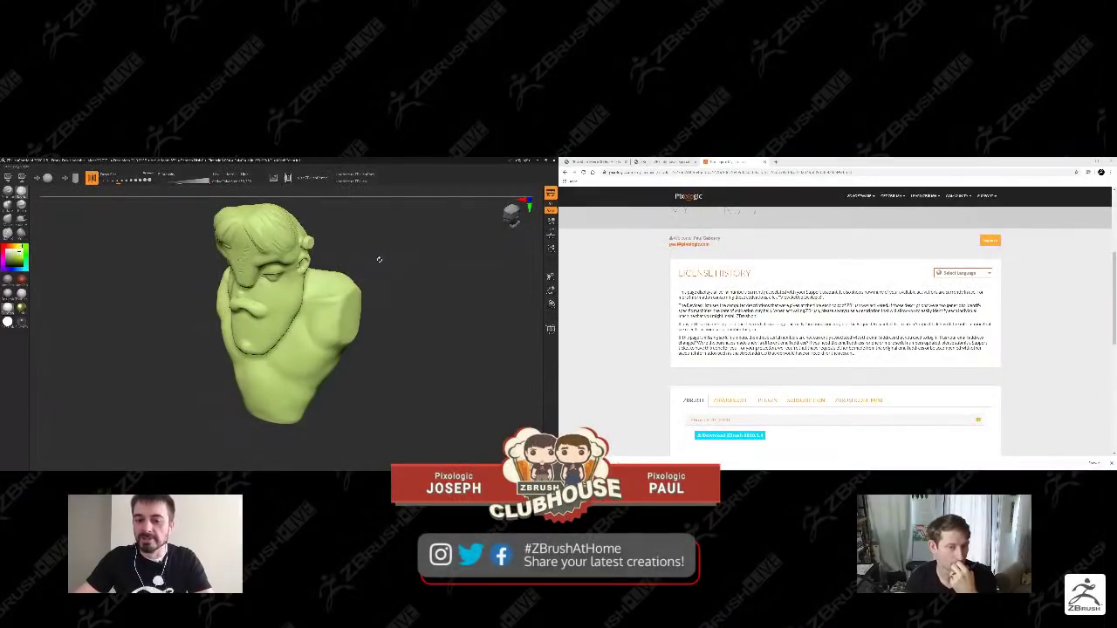
# Pull the Frank bust's hair upward and outward with a resized SnakeHook brush.
pyautogui.moveTo(379, 257); pyautogui.dragTo(287, 291, button='right')
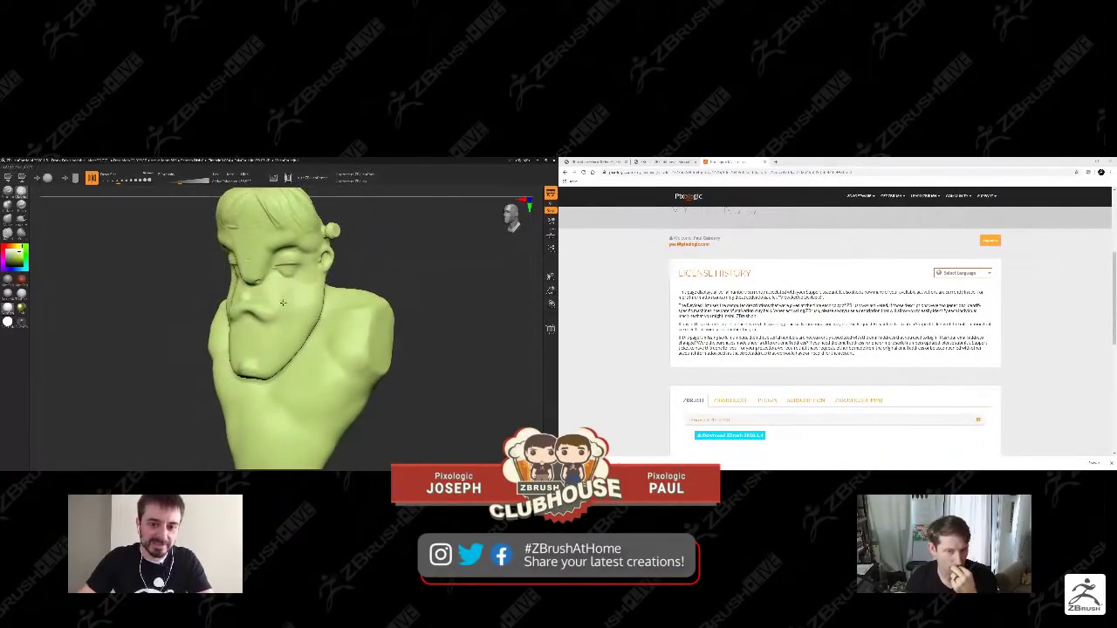
pyautogui.moveTo(293, 304); pyautogui.dragTo(279, 301, button='right')
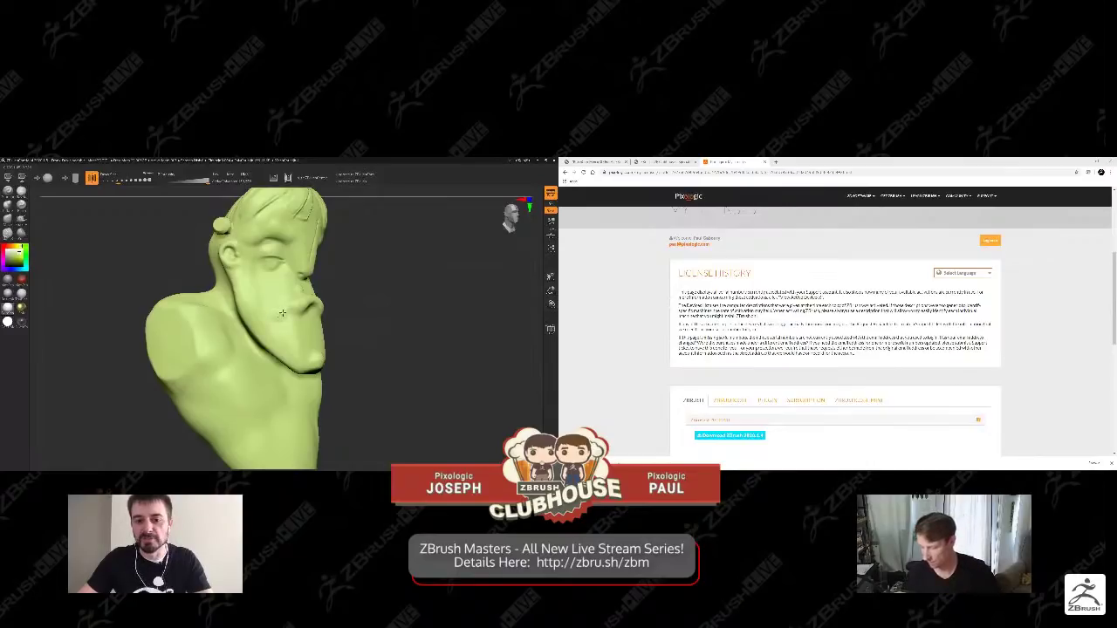
pyautogui.moveTo(377, 271); pyautogui.dragTo(157, 226, button='right')
pyautogui.click(21, 219)
pyautogui.moveTo(411, 259)
pyautogui.mouseDown(button='right')
pyautogui.moveTo(397, 246)
pyautogui.moveTo(305, 250)
pyautogui.moveTo(260, 234)
pyautogui.moveTo(262, 258)
pyautogui.moveTo(282, 273)
pyautogui.moveTo(307, 248)
pyautogui.moveTo(275, 241)
pyautogui.moveTo(265, 255)
pyautogui.moveTo(281, 260)
pyautogui.moveTo(341, 246)
pyautogui.moveTo(229, 248)
pyautogui.moveTo(348, 249)
pyautogui.moveTo(336, 253)
pyautogui.moveTo(374, 242)
pyautogui.moveTo(357, 237)
pyautogui.moveTo(384, 258)
pyautogui.mouseUp(button='right')
pyautogui.press('s')
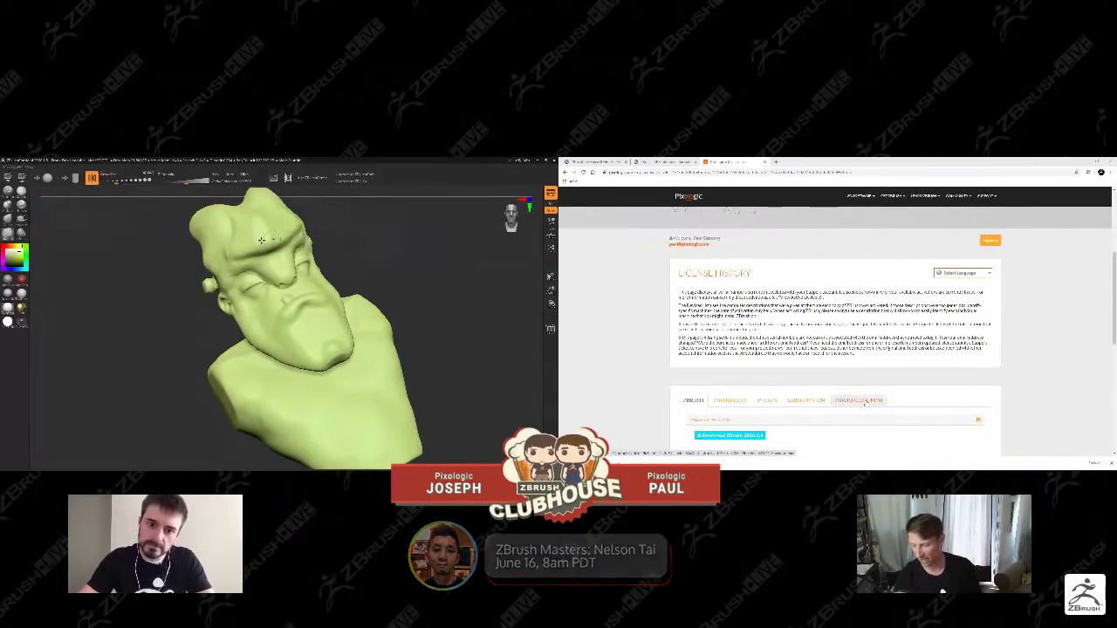
# Switch to the Pixologic My Licenses page in the browser and start the ZBrushCoreMini download from its ZBrushCore Mini section.
pyautogui.click(855, 401)
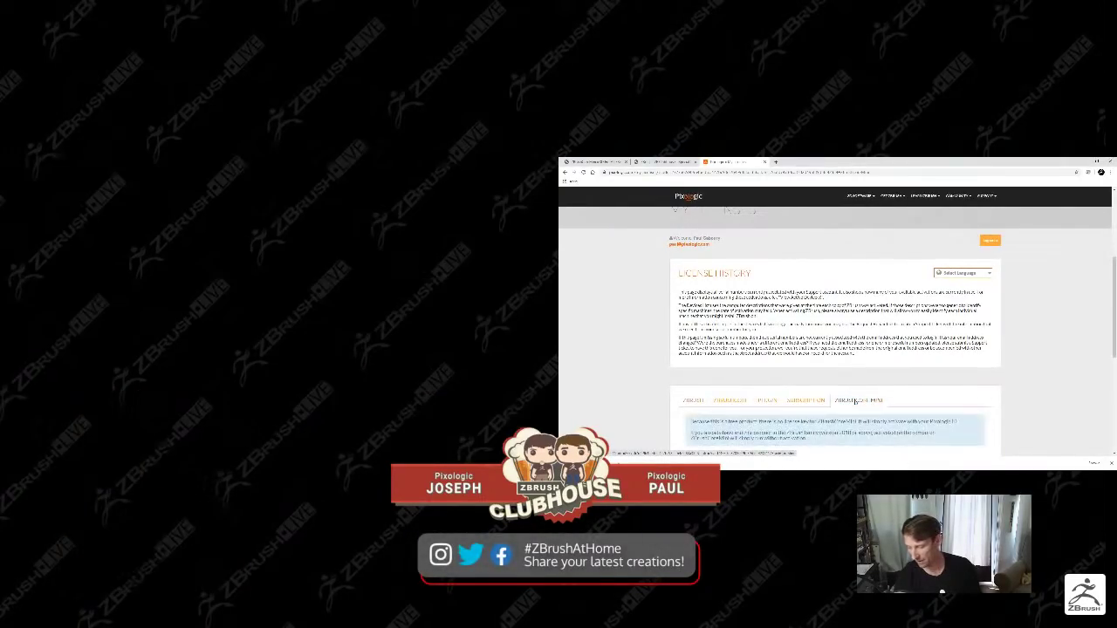
pyautogui.scroll(-1, 856, 400)
pyautogui.scroll(-2, 851, 397)
pyautogui.scroll(1, 848, 388)
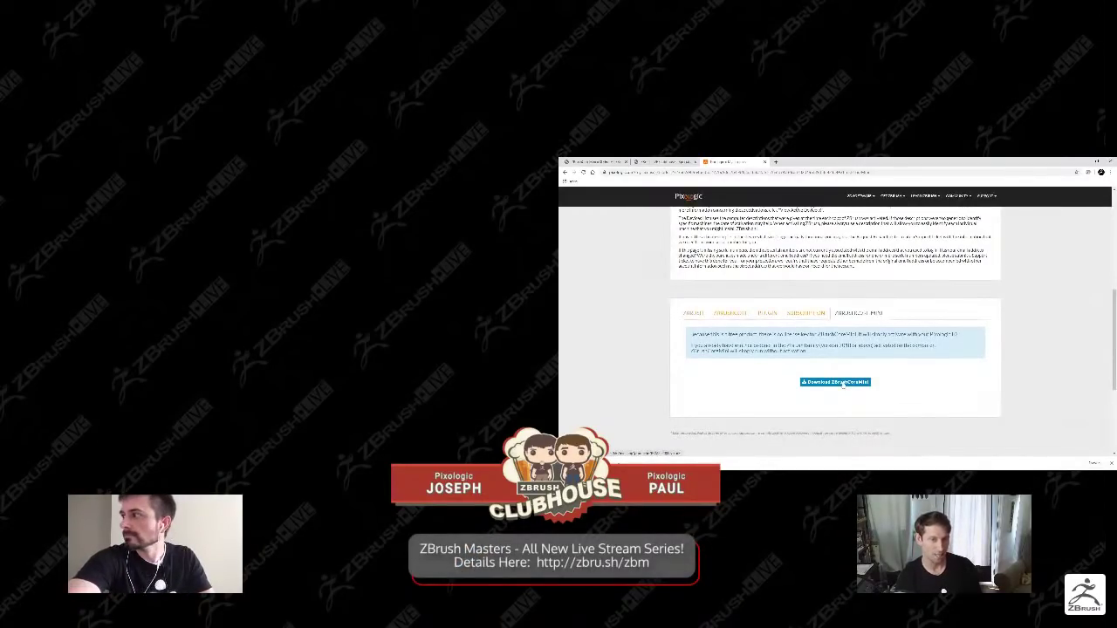
pyautogui.click(833, 382)
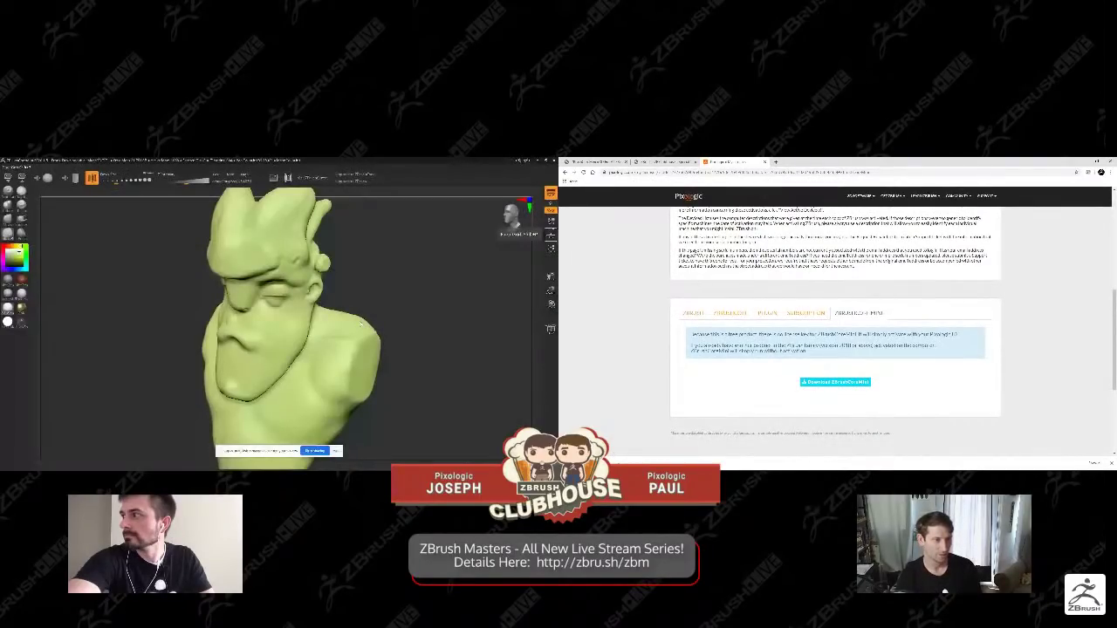
# Dismiss the screen-sharing notice, frame the whole Frank bust and make a short stroke on the front of the hair.
pyautogui.click(337, 451)
pyautogui.press('f')
pyautogui.moveTo(389, 391); pyautogui.dragTo(412, 310)
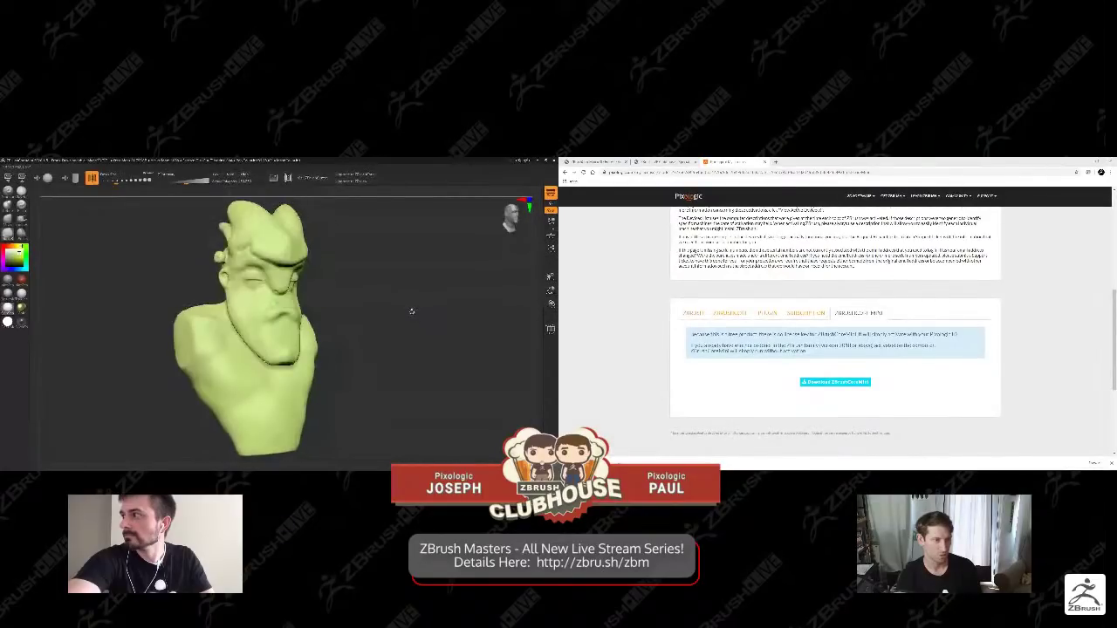
pyautogui.moveTo(249, 247); pyautogui.dragTo(253, 246)
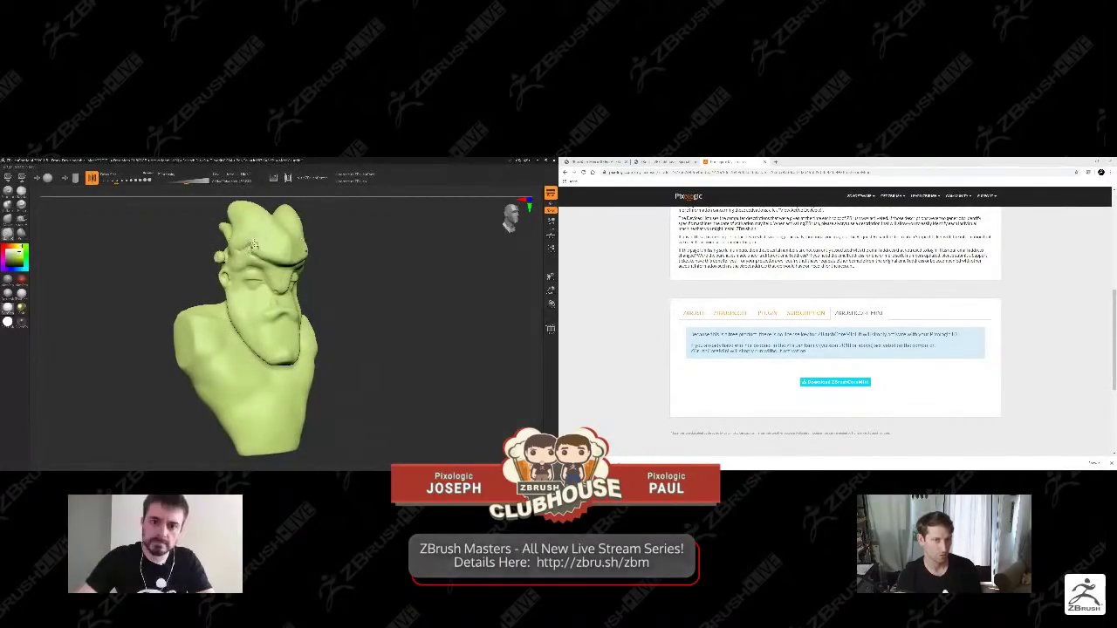
pyautogui.moveTo(307, 215); pyautogui.dragTo(347, 201)
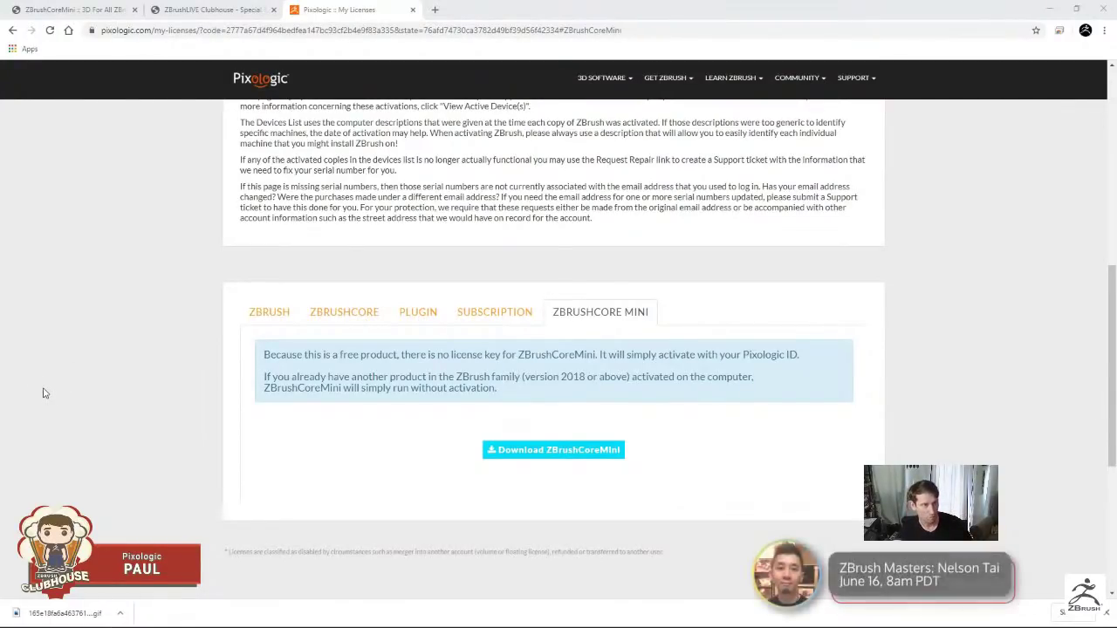
# Switch to ZBrushCoreMini with the dinosaur head and cut a Slash3 stroke into the ridge on the snout.
pyautogui.hotkey('alt', 'Tab')
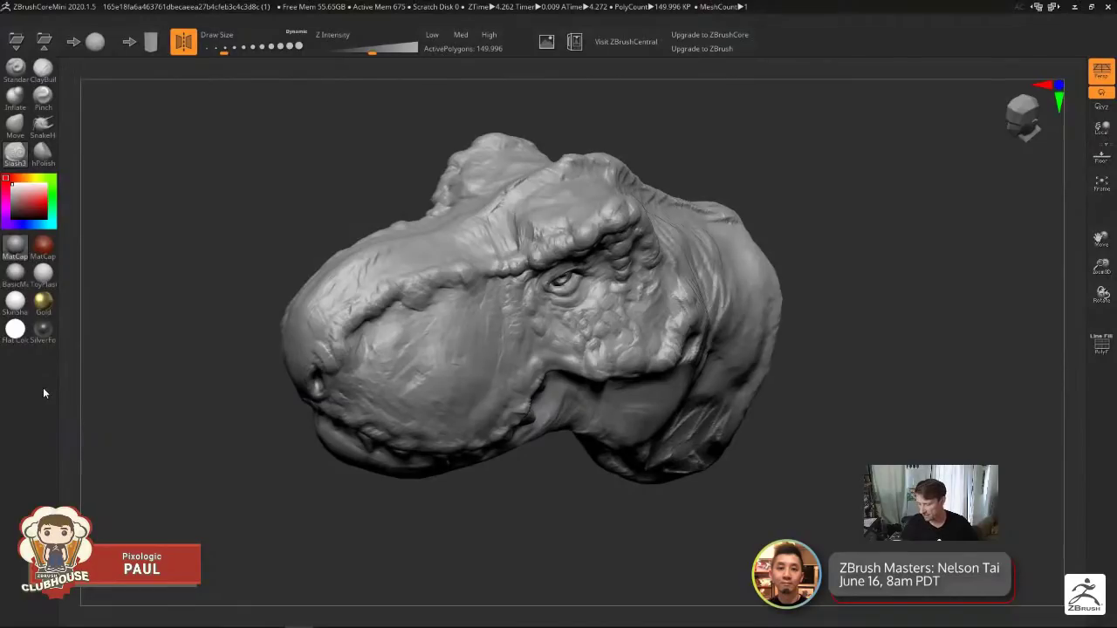
pyautogui.moveTo(482, 524)
pyautogui.mouseDown()
pyautogui.moveTo(474, 518)
pyautogui.moveTo(487, 519)
pyautogui.mouseUp()
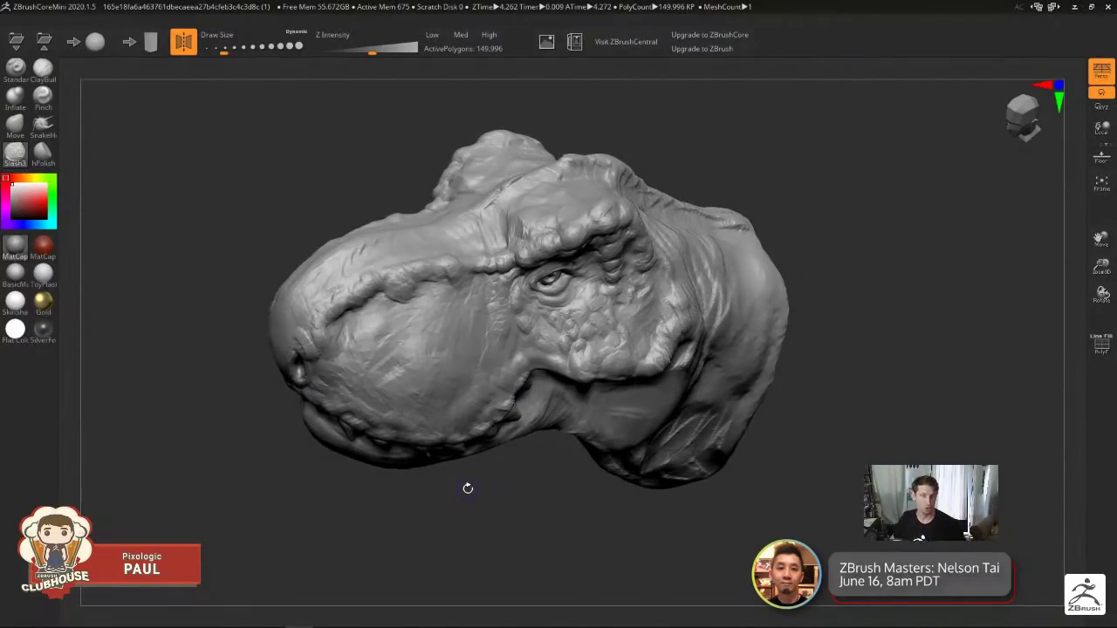
pyautogui.moveTo(493, 513); pyautogui.dragTo(369, 472)
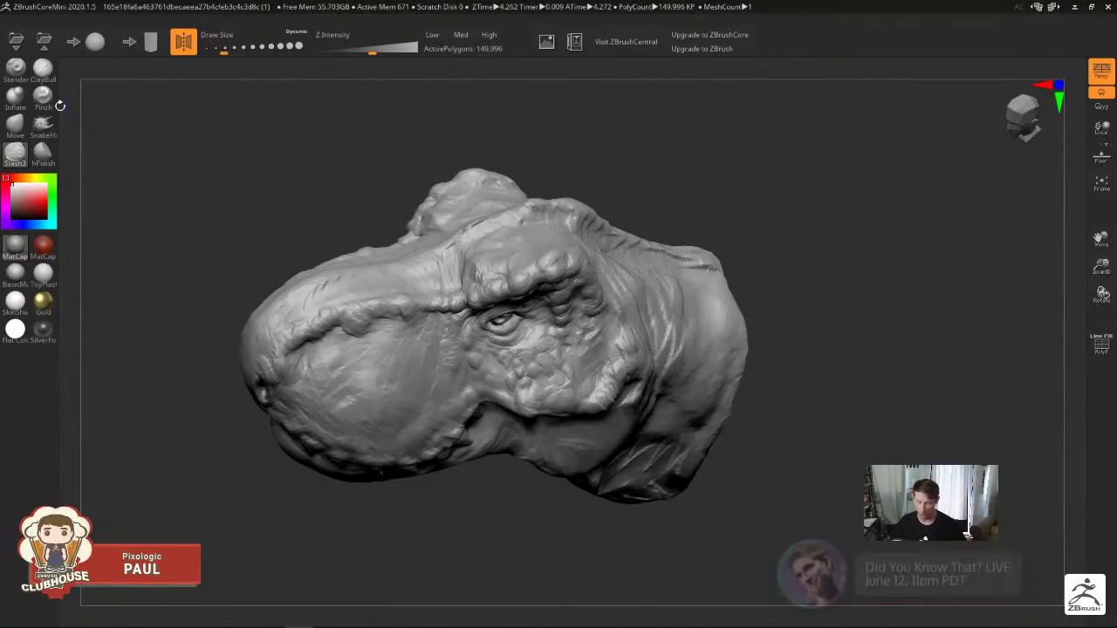
pyautogui.moveTo(524, 436)
pyautogui.mouseDown(button='right')
pyautogui.moveTo(536, 342)
pyautogui.moveTo(435, 343)
pyautogui.moveTo(433, 386)
pyautogui.mouseUp(button='right')
pyautogui.press('s')
pyautogui.moveTo(432, 391)
pyautogui.mouseDown()
pyautogui.moveTo(387, 449)
pyautogui.moveTo(392, 426)
pyautogui.mouseUp()
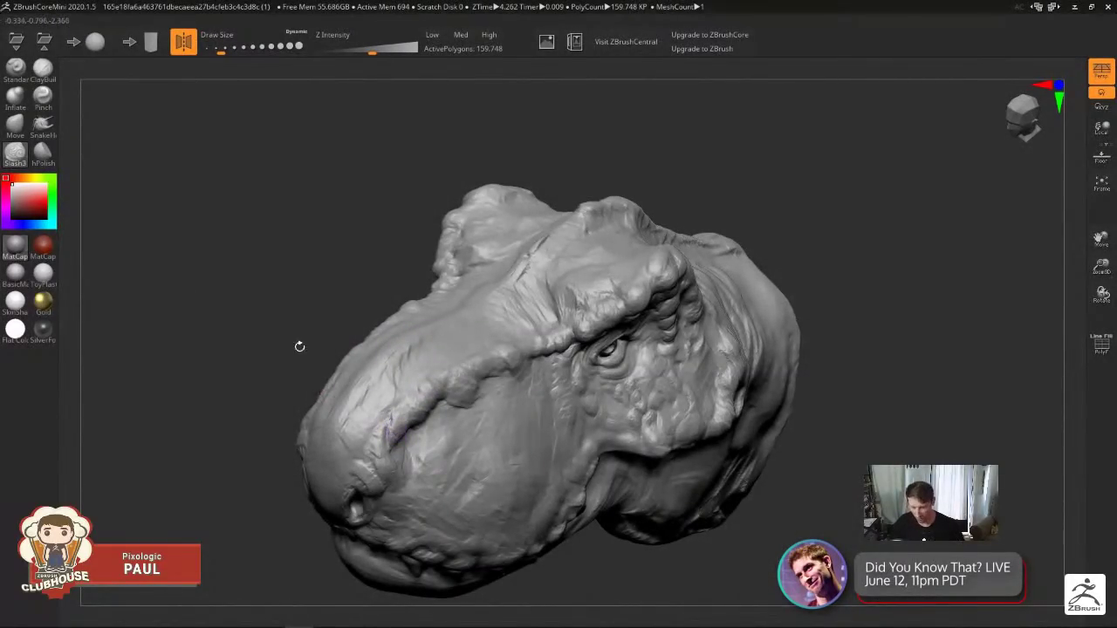
# Build up a rounded bump on the dinosaur's snout ridge with ClayBuildup and smooth it.
pyautogui.click(43, 71)
pyautogui.keyDown('ctrl'); pyautogui.moveTo(414, 429); pyautogui.dragTo(426, 453, button='right'); pyautogui.keyUp('ctrl')
pyautogui.moveTo(307, 465)
pyautogui.mouseDown()
pyautogui.moveTo(320, 493)
pyautogui.moveTo(354, 424)
pyautogui.moveTo(367, 442)
pyautogui.moveTo(364, 427)
pyautogui.moveTo(349, 432)
pyautogui.moveTo(377, 435)
pyautogui.moveTo(349, 447)
pyautogui.moveTo(353, 436)
pyautogui.mouseUp()
pyautogui.press('s')
pyautogui.moveTo(389, 427); pyautogui.dragTo(334, 295, button='right')
pyautogui.moveTo(334, 295); pyautogui.dragTo(318, 300)
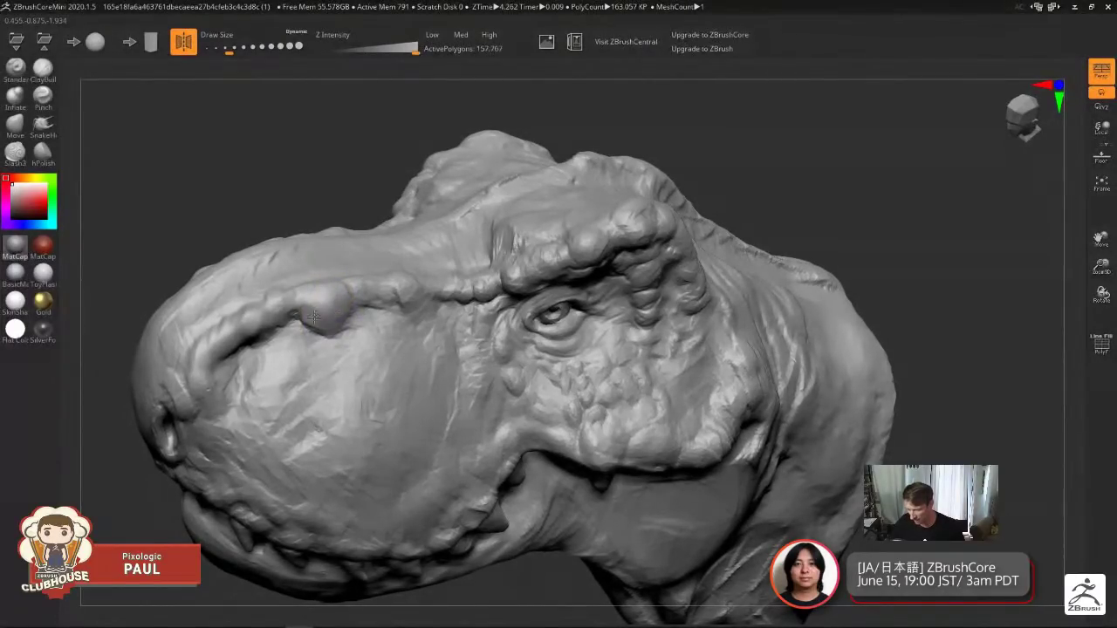
# Pull a large symmetrical frill out of the sides of the dinosaur's neck with an enlarged SnakeHook brush.
pyautogui.keyDown('ctrl'); pyautogui.moveTo(383, 372); pyautogui.dragTo(370, 412, button='right'); pyautogui.keyUp('ctrl')
pyautogui.moveTo(471, 466); pyautogui.dragTo(447, 477, button='right')
pyautogui.moveTo(447, 476)
pyautogui.keyDown('ctrl'); pyautogui.mouseDown(button='right')
pyautogui.moveTo(447, 506)
pyautogui.moveTo(443, 419)
pyautogui.mouseUp(button='right'); pyautogui.keyUp('ctrl')
pyautogui.click(43, 128)
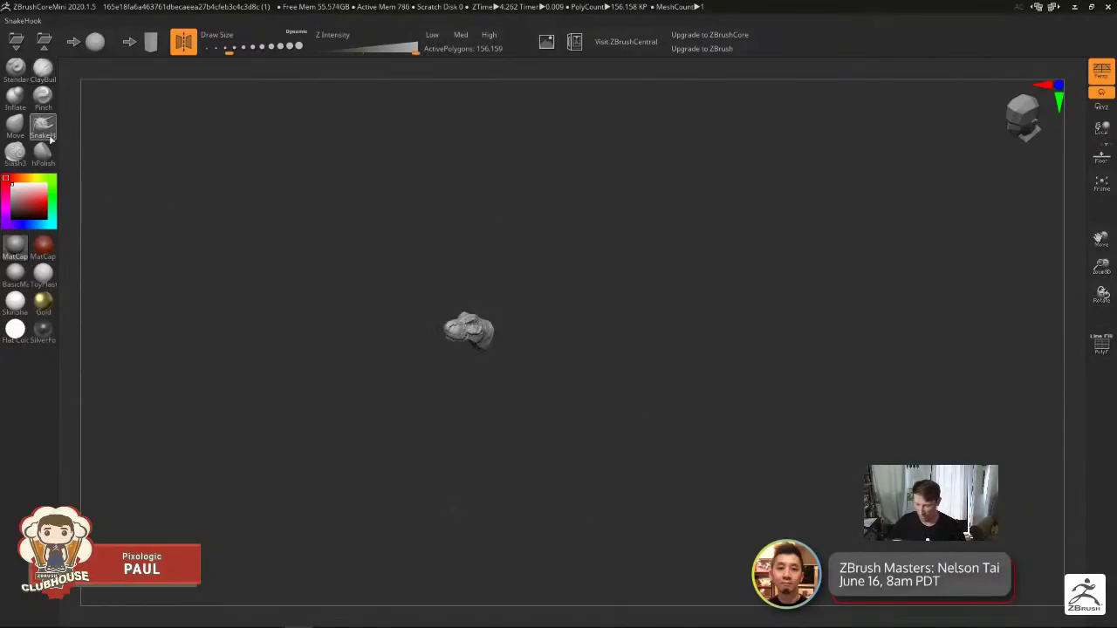
pyautogui.moveTo(570, 372)
pyautogui.mouseDown(button='right')
pyautogui.moveTo(629, 402)
pyautogui.moveTo(630, 437)
pyautogui.moveTo(601, 382)
pyautogui.mouseUp(button='right')
pyautogui.press('s')
pyautogui.moveTo(676, 355); pyautogui.dragTo(678, 373)
pyautogui.press('s')
pyautogui.moveTo(555, 331); pyautogui.dragTo(571, 355, button='right')
pyautogui.moveTo(555, 326)
pyautogui.mouseDown()
pyautogui.moveTo(633, 288)
pyautogui.moveTo(569, 391)
pyautogui.moveTo(549, 399)
pyautogui.moveTo(564, 415)
pyautogui.mouseUp()
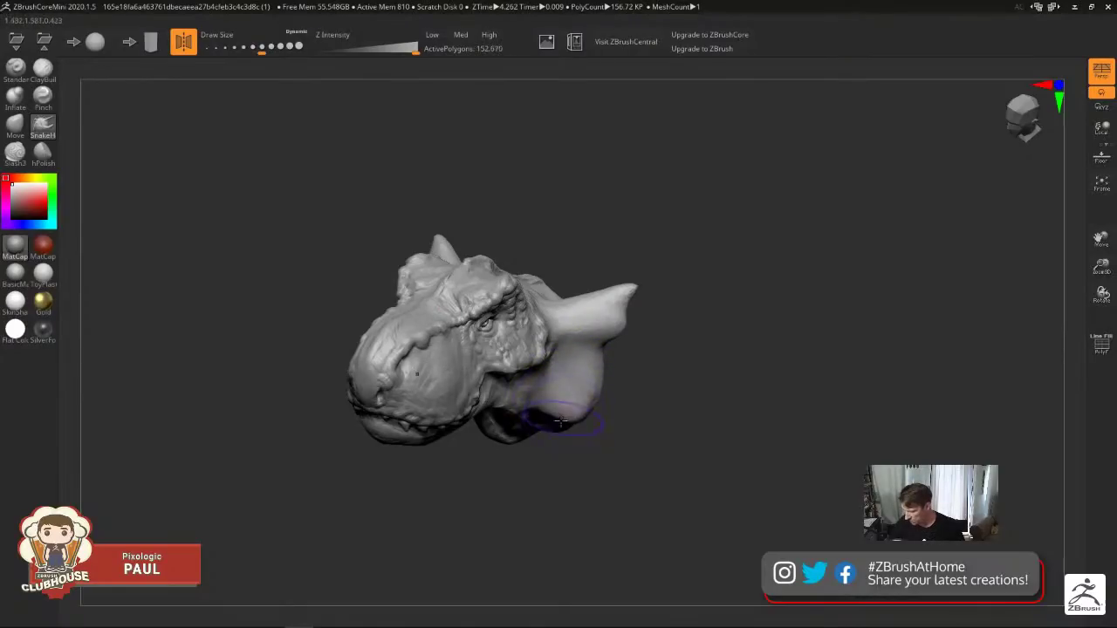
# Smooth the neck frill and stretch it further outward and upward with SnakeHook pulls.
pyautogui.moveTo(604, 358); pyautogui.dragTo(617, 292)
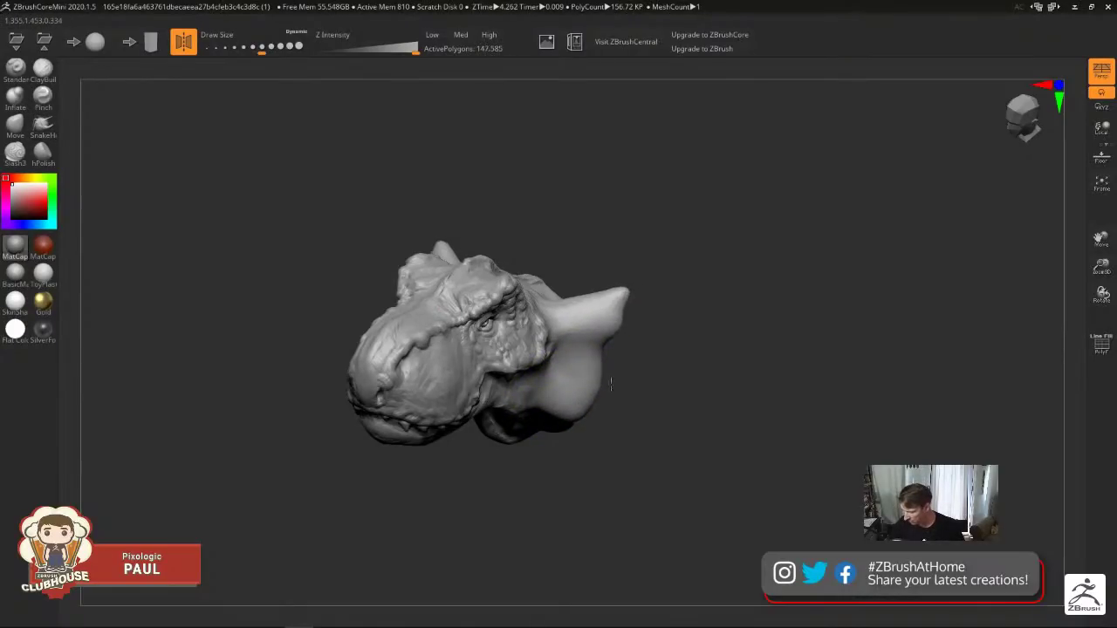
pyautogui.moveTo(611, 384); pyautogui.dragTo(616, 346)
pyautogui.moveTo(578, 399); pyautogui.dragTo(605, 372)
pyautogui.moveTo(566, 417)
pyautogui.mouseDown()
pyautogui.moveTo(583, 457)
pyautogui.moveTo(599, 319)
pyautogui.moveTo(643, 287)
pyautogui.mouseUp()
pyautogui.moveTo(643, 287); pyautogui.dragTo(595, 290, button='right')
pyautogui.moveTo(595, 290)
pyautogui.mouseDown()
pyautogui.moveTo(601, 252)
pyautogui.moveTo(640, 217)
pyautogui.mouseUp()
pyautogui.moveTo(615, 293); pyautogui.dragTo(625, 276)
pyautogui.moveTo(623, 301)
pyautogui.mouseDown(button='right')
pyautogui.moveTo(663, 367)
pyautogui.moveTo(585, 393)
pyautogui.moveTo(605, 381)
pyautogui.mouseUp(button='right')
pyautogui.moveTo(571, 302)
pyautogui.mouseDown(button='right')
pyautogui.moveTo(555, 295)
pyautogui.moveTo(579, 313)
pyautogui.mouseUp(button='right')
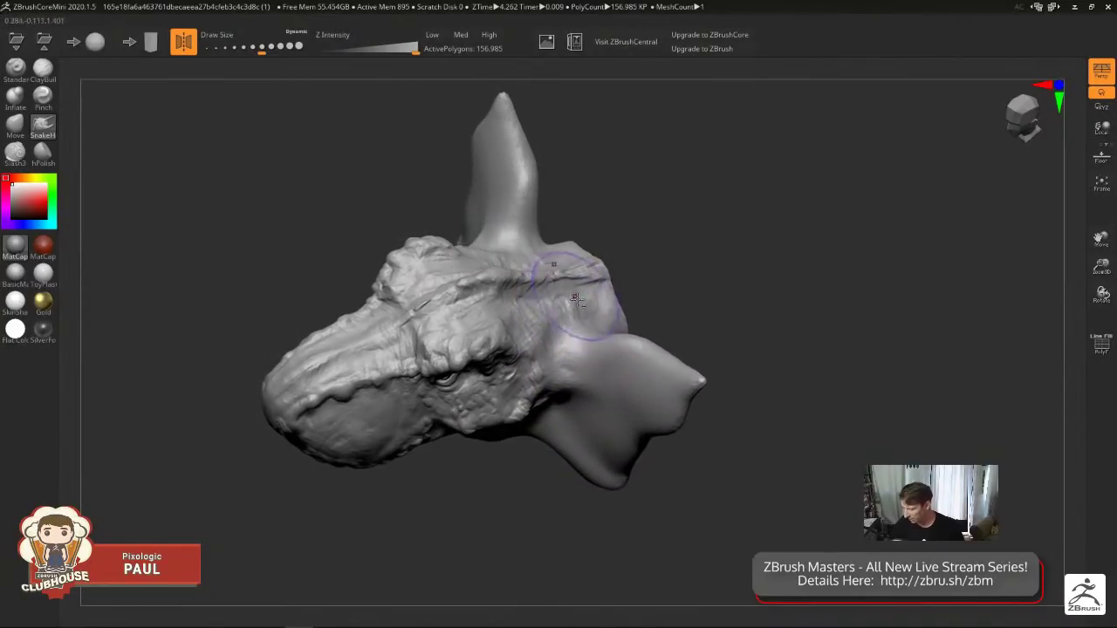
# Round off the frill into broad wing-like lobes by alternating smoothing with SnakeHook pulls.
pyautogui.keyDown('shift'); pyautogui.moveTo(576, 319); pyautogui.dragTo(599, 312); pyautogui.keyUp('shift')
pyautogui.moveTo(599, 312); pyautogui.dragTo(569, 307, button='right')
pyautogui.moveTo(579, 265)
pyautogui.mouseDown()
pyautogui.moveTo(601, 239)
pyautogui.moveTo(566, 229)
pyautogui.mouseUp()
pyautogui.moveTo(643, 235); pyautogui.dragTo(647, 227)
pyautogui.moveTo(647, 227); pyautogui.dragTo(681, 234, button='right')
pyautogui.keyDown('shift'); pyautogui.moveTo(618, 232); pyautogui.dragTo(576, 237); pyautogui.keyUp('shift')
pyautogui.moveTo(679, 248)
pyautogui.mouseDown()
pyautogui.moveTo(640, 242)
pyautogui.moveTo(688, 216)
pyautogui.mouseUp()
pyautogui.keyDown('shift'); pyautogui.moveTo(638, 369); pyautogui.dragTo(623, 356); pyautogui.keyUp('shift')
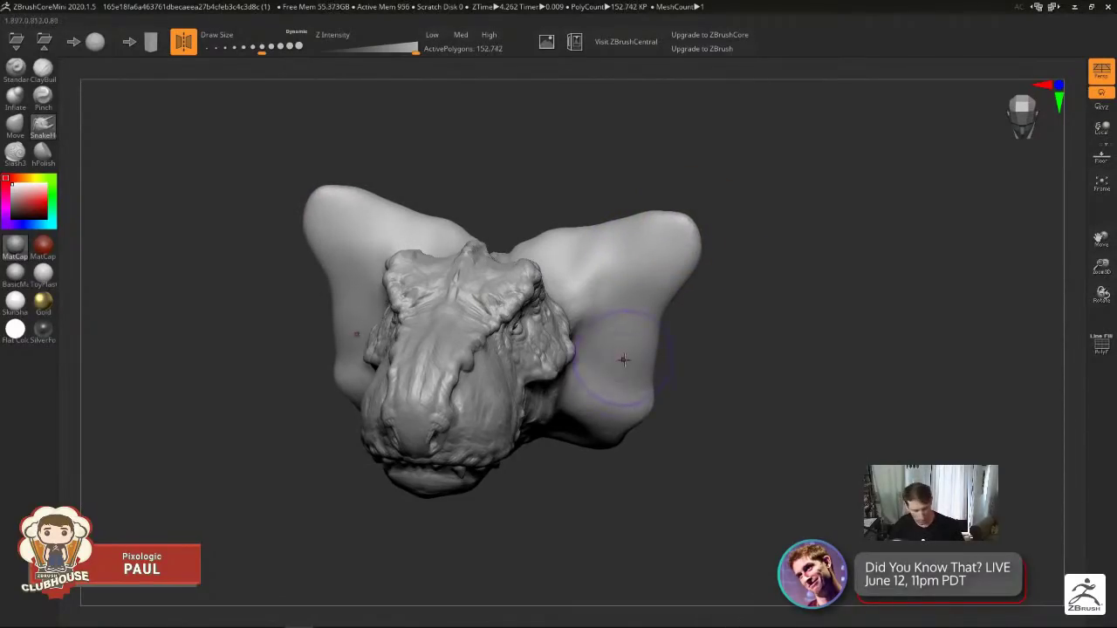
pyautogui.moveTo(752, 303); pyautogui.dragTo(709, 353)
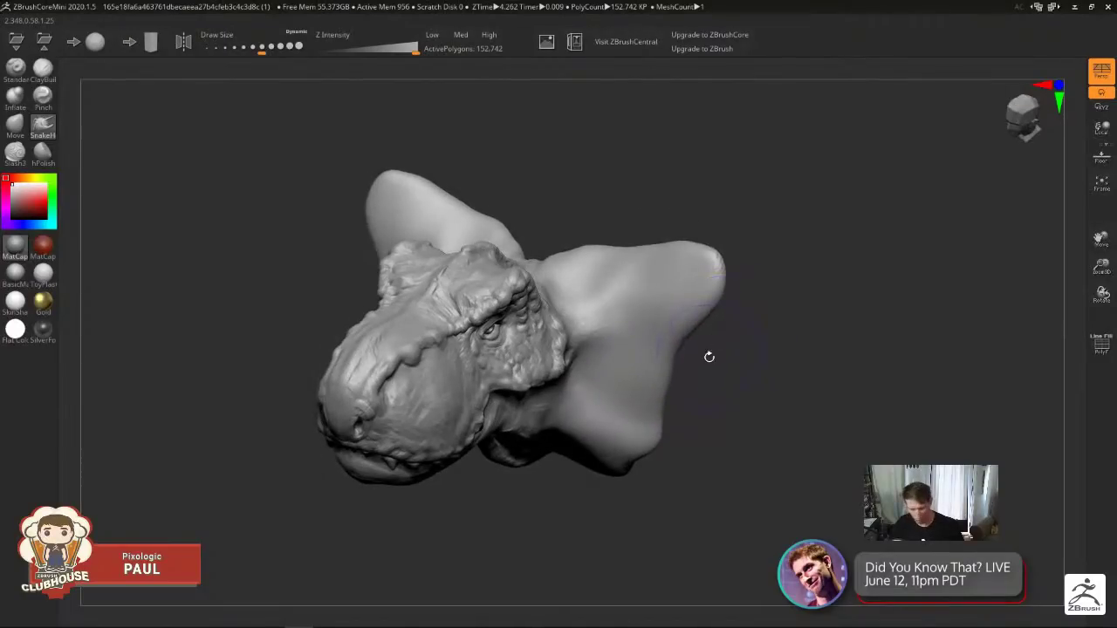
# Try to pull a spike across the side of the frill with a smaller SnakeHook brush.
pyautogui.press('s')
pyautogui.moveTo(700, 367)
pyautogui.keyDown('ctrl'); pyautogui.mouseDown(button='right')
pyautogui.moveTo(620, 323)
pyautogui.moveTo(603, 358)
pyautogui.mouseUp(button='right'); pyautogui.keyUp('ctrl')
pyautogui.moveTo(570, 397); pyautogui.dragTo(632, 387)
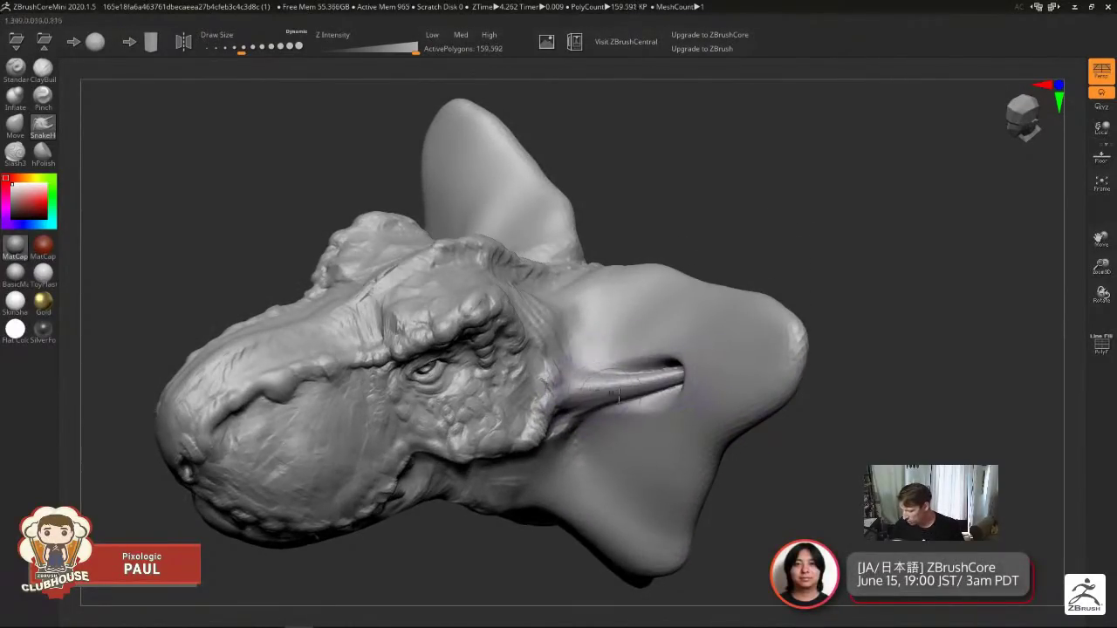
pyautogui.hotkey('ctrl', 'z')
# Sculpt ClayBuildup ridges fanning across the side of the frill and smooth them where they meet the neck.
pyautogui.click(43, 67)
pyautogui.moveTo(610, 400)
pyautogui.mouseDown()
pyautogui.moveTo(706, 372)
pyautogui.moveTo(568, 395)
pyautogui.moveTo(679, 377)
pyautogui.mouseUp()
pyautogui.moveTo(683, 422)
pyautogui.mouseDown(button='right')
pyautogui.moveTo(672, 349)
pyautogui.moveTo(652, 351)
pyautogui.mouseUp(button='right')
pyautogui.moveTo(591, 379)
pyautogui.mouseDown()
pyautogui.moveTo(643, 464)
pyautogui.moveTo(585, 404)
pyautogui.moveTo(632, 471)
pyautogui.moveTo(653, 459)
pyautogui.moveTo(630, 472)
pyautogui.moveTo(647, 476)
pyautogui.moveTo(622, 464)
pyautogui.moveTo(648, 458)
pyautogui.mouseUp()
pyautogui.moveTo(596, 352); pyautogui.dragTo(653, 425)
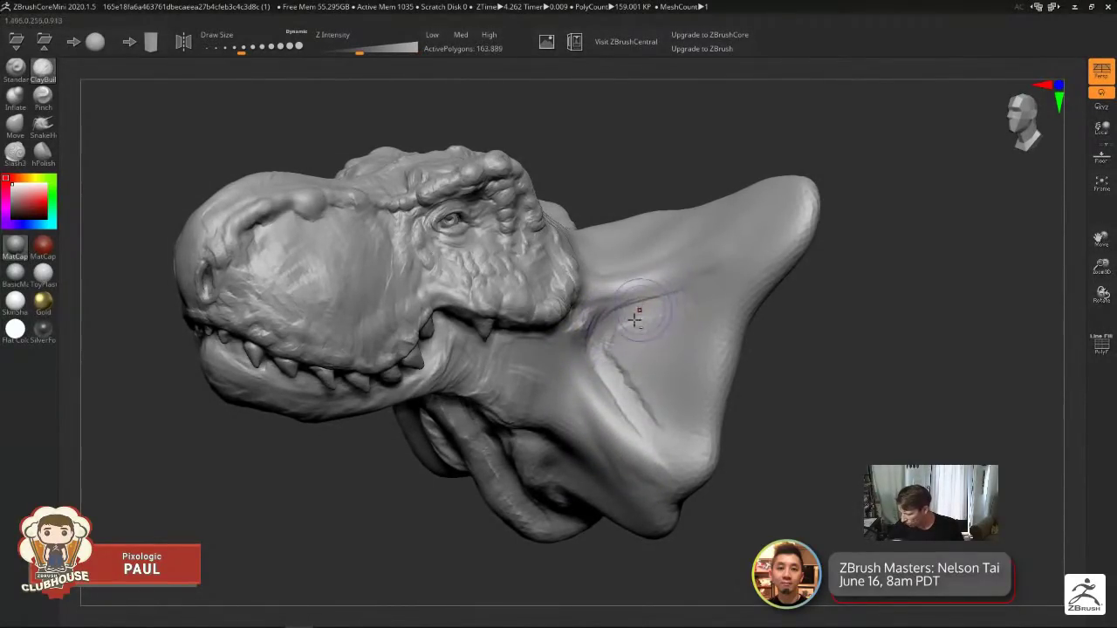
pyautogui.moveTo(652, 307)
pyautogui.keyDown('shift'); pyautogui.mouseDown()
pyautogui.moveTo(632, 350)
pyautogui.moveTo(629, 409)
pyautogui.moveTo(589, 324)
pyautogui.mouseUp(); pyautogui.keyUp('shift')
pyautogui.keyDown('ctrl'); pyautogui.moveTo(619, 326); pyautogui.dragTo(670, 336, button='right'); pyautogui.keyUp('ctrl')
pyautogui.moveTo(670, 336); pyautogui.dragTo(660, 367)
# Reduce the draw size and add ClayBuildup strokes along the rear edge of the dinosaur's cheek.
pyautogui.moveTo(568, 334)
pyautogui.keyDown('ctrl'); pyautogui.mouseDown(button='right')
pyautogui.moveTo(575, 349)
pyautogui.moveTo(546, 354)
pyautogui.moveTo(534, 328)
pyautogui.mouseUp(button='right'); pyautogui.keyUp('ctrl')
pyautogui.press('s')
pyautogui.moveTo(541, 335); pyautogui.dragTo(532, 334)
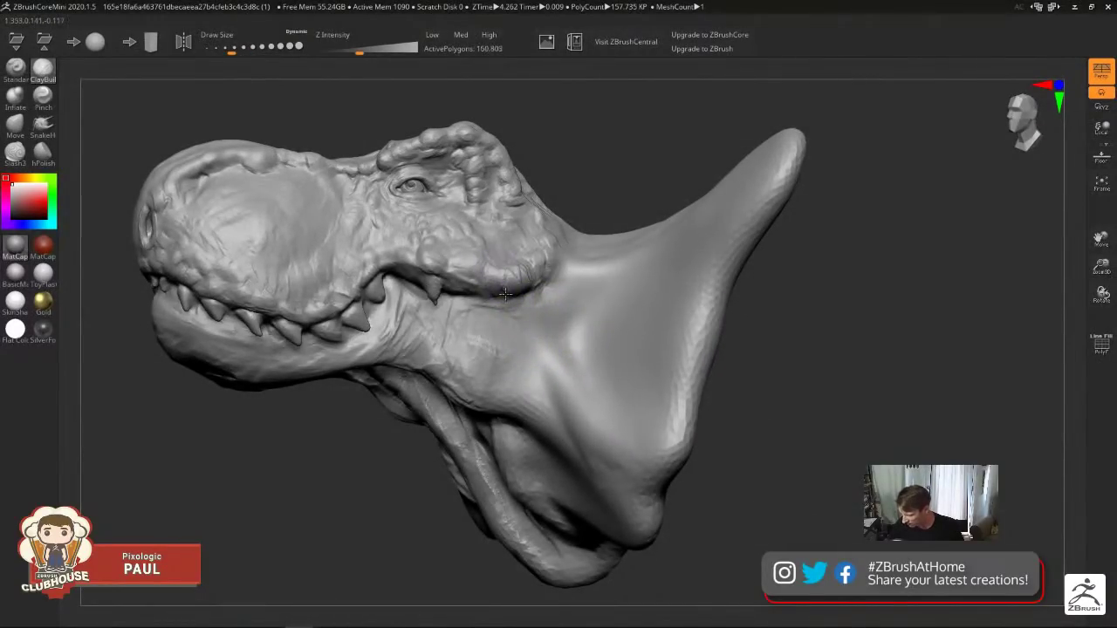
pyautogui.moveTo(530, 266); pyautogui.dragTo(523, 262)
pyautogui.moveTo(523, 263); pyautogui.dragTo(542, 338, button='right')
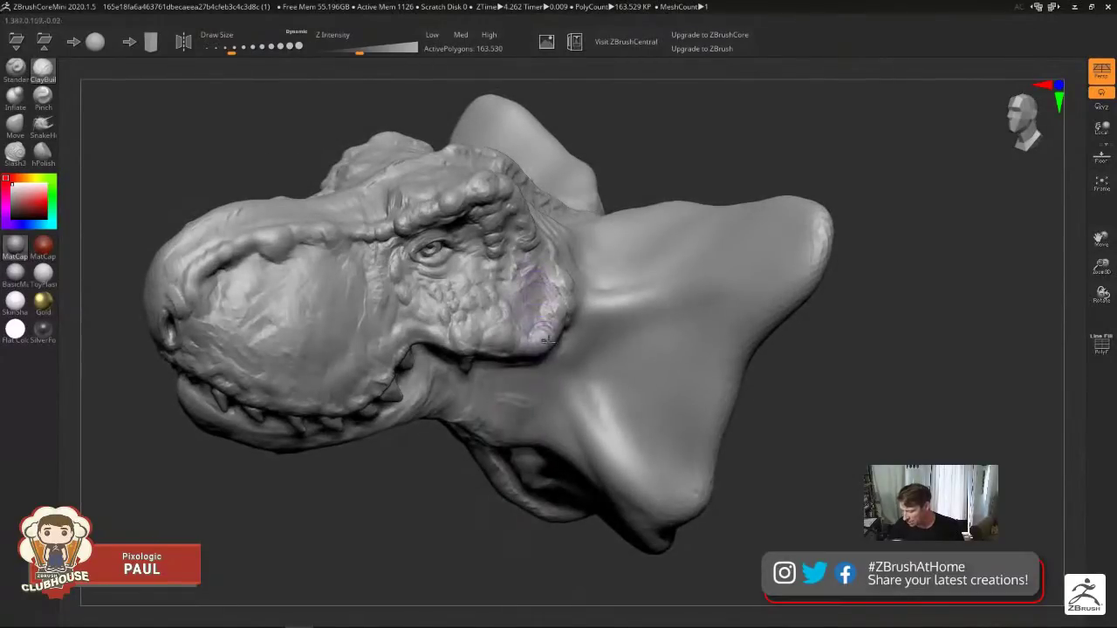
# Build up rounded ClayBuildup bumps on the rear cheek edge and behind the eye.
pyautogui.moveTo(562, 288); pyautogui.dragTo(529, 319, button='right')
pyautogui.moveTo(529, 319)
pyautogui.mouseDown()
pyautogui.moveTo(511, 317)
pyautogui.moveTo(523, 325)
pyautogui.moveTo(523, 275)
pyautogui.mouseUp()
pyautogui.moveTo(522, 274)
pyautogui.keyDown('ctrl'); pyautogui.mouseDown(button='right')
pyautogui.moveTo(524, 301)
pyautogui.moveTo(520, 252)
pyautogui.mouseUp(button='right'); pyautogui.keyUp('ctrl')
pyautogui.moveTo(457, 252); pyautogui.dragTo(452, 237)
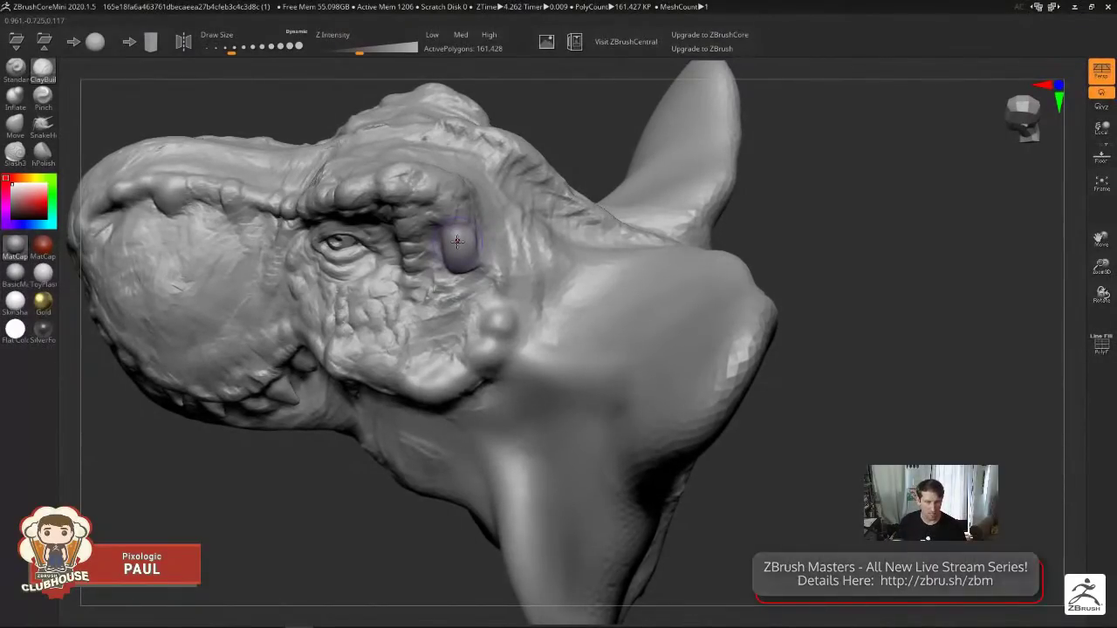
# Carve Slash3 grooves beneath the snout ridge with a resized brush and touch up the area above the nostril.
pyautogui.moveTo(597, 416)
pyautogui.keyDown('ctrl'); pyautogui.mouseDown(button='right')
pyautogui.moveTo(556, 391)
pyautogui.moveTo(568, 360)
pyautogui.moveTo(623, 375)
pyautogui.moveTo(479, 339)
pyautogui.moveTo(491, 343)
pyautogui.mouseUp(button='right'); pyautogui.keyUp('ctrl')
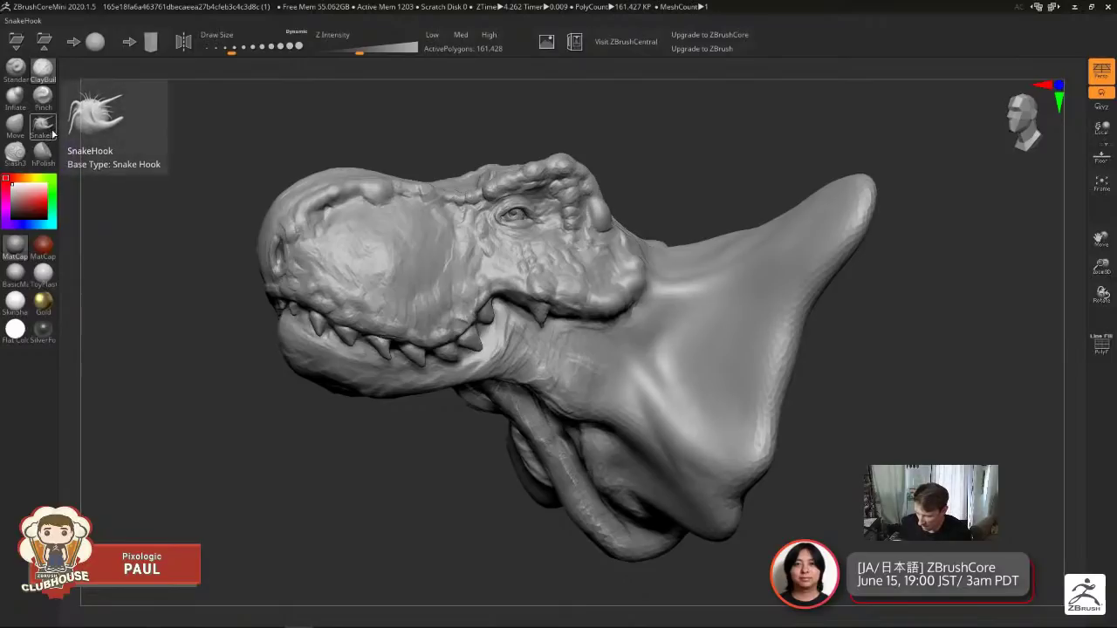
pyautogui.click(19, 153)
pyautogui.moveTo(192, 236); pyautogui.dragTo(194, 267)
pyautogui.press('s')
pyautogui.moveTo(371, 292); pyautogui.dragTo(366, 291)
pyautogui.moveTo(366, 276)
pyautogui.keyDown('ctrl'); pyautogui.mouseDown(button='right')
pyautogui.moveTo(332, 272)
pyautogui.moveTo(369, 300)
pyautogui.mouseUp(button='right'); pyautogui.keyUp('ctrl')
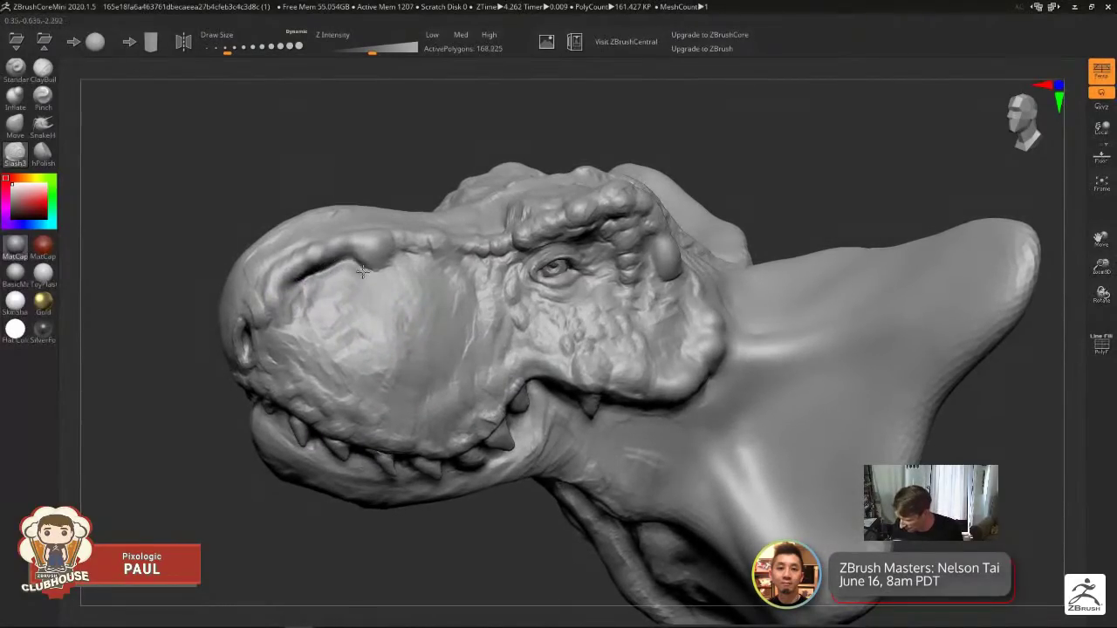
pyautogui.moveTo(349, 280); pyautogui.dragTo(414, 260)
pyautogui.moveTo(303, 288)
pyautogui.mouseDown()
pyautogui.moveTo(481, 257)
pyautogui.moveTo(444, 244)
pyautogui.mouseUp()
pyautogui.moveTo(318, 287); pyautogui.dragTo(369, 324, button='right')
pyautogui.moveTo(338, 375)
pyautogui.mouseDown()
pyautogui.moveTo(348, 397)
pyautogui.moveTo(353, 387)
pyautogui.mouseUp()
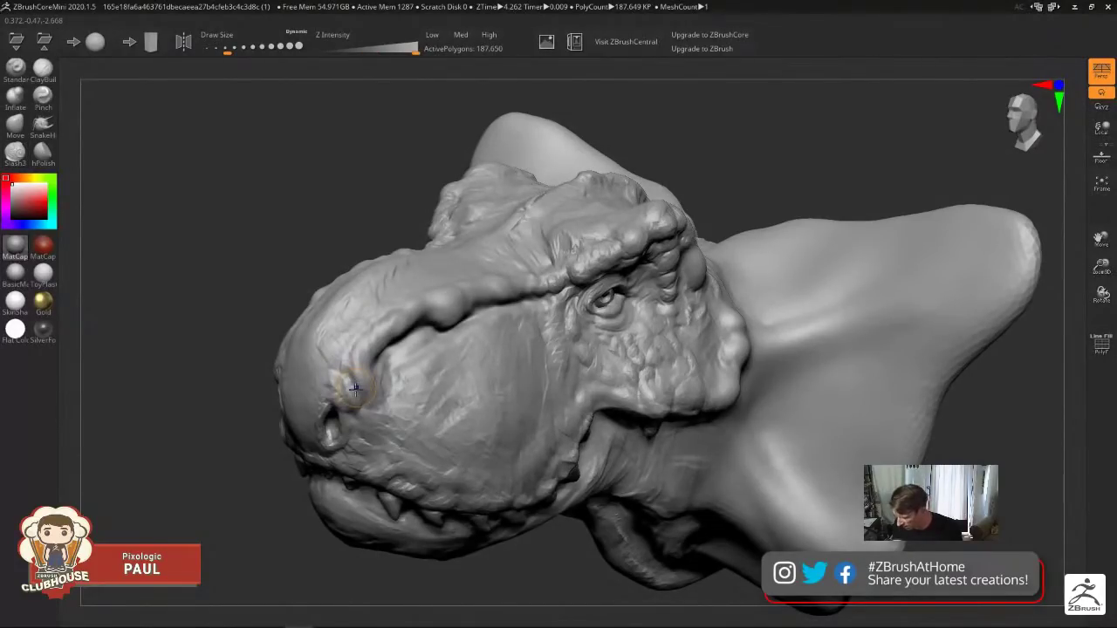
# Turn on the wireframe display and cut a long Slash3 groove along the side of the snout toward the eye.
pyautogui.hotkey('shift', 'f')
pyautogui.keyDown('ctrl'); pyautogui.moveTo(355, 389); pyautogui.dragTo(389, 358, button='right'); pyautogui.keyUp('ctrl')
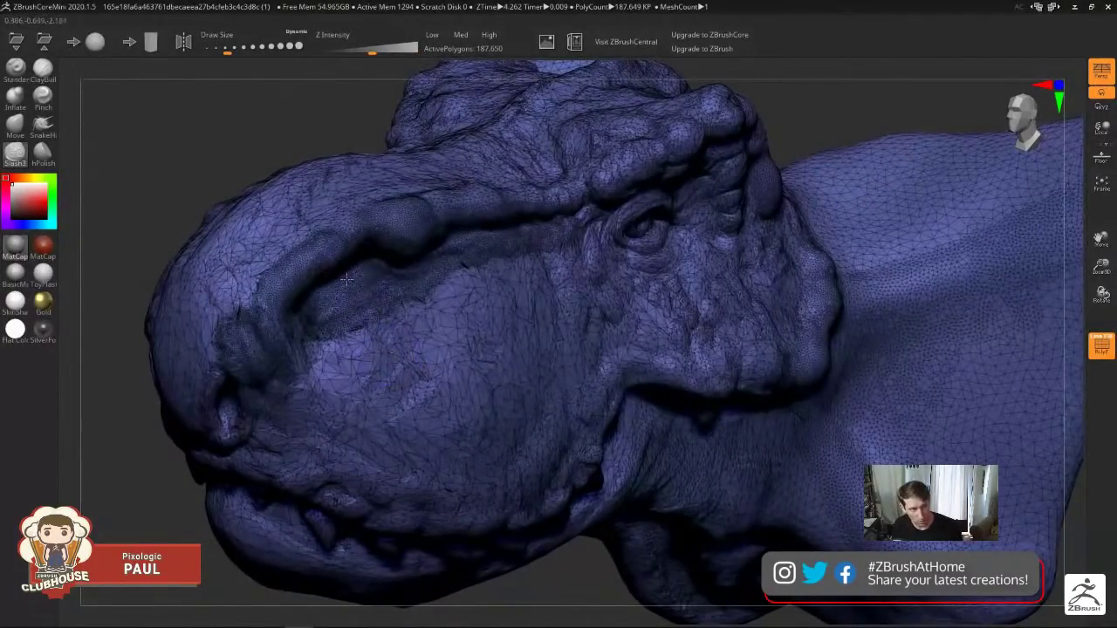
pyautogui.moveTo(305, 384)
pyautogui.mouseDown()
pyautogui.moveTo(437, 300)
pyautogui.moveTo(532, 261)
pyautogui.mouseUp()
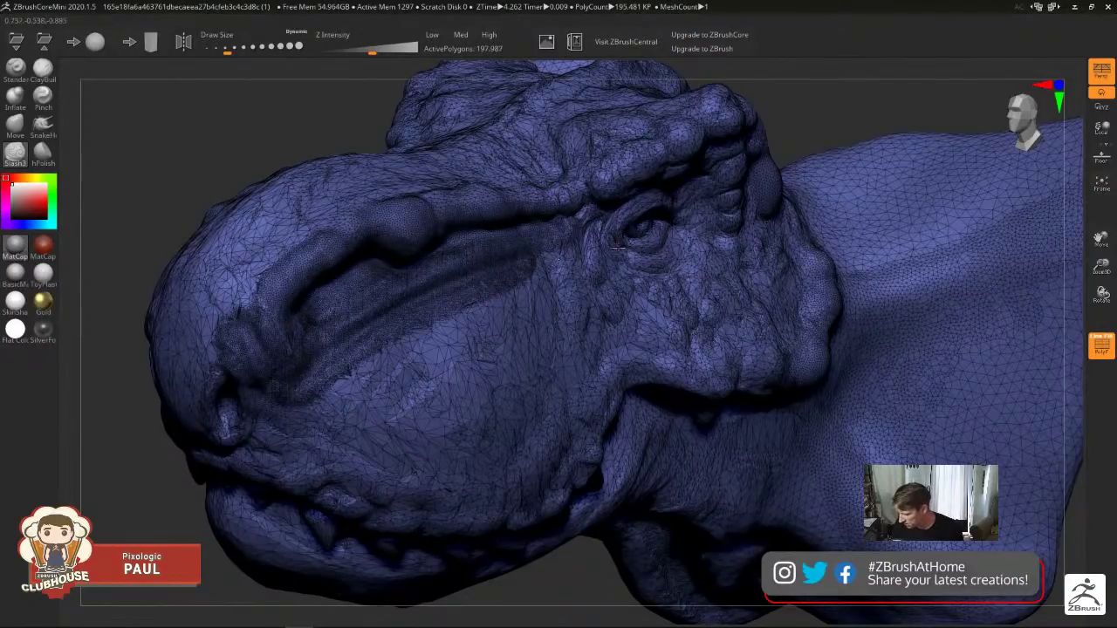
# Add small Slash3 cuts below and in front of the eye, turn off the wireframe display, and frame the head.
pyautogui.moveTo(651, 289); pyautogui.dragTo(598, 310, button='right')
pyautogui.moveTo(555, 279)
pyautogui.mouseDown()
pyautogui.moveTo(582, 308)
pyautogui.moveTo(548, 280)
pyautogui.moveTo(566, 223)
pyautogui.mouseUp()
pyautogui.press('s')
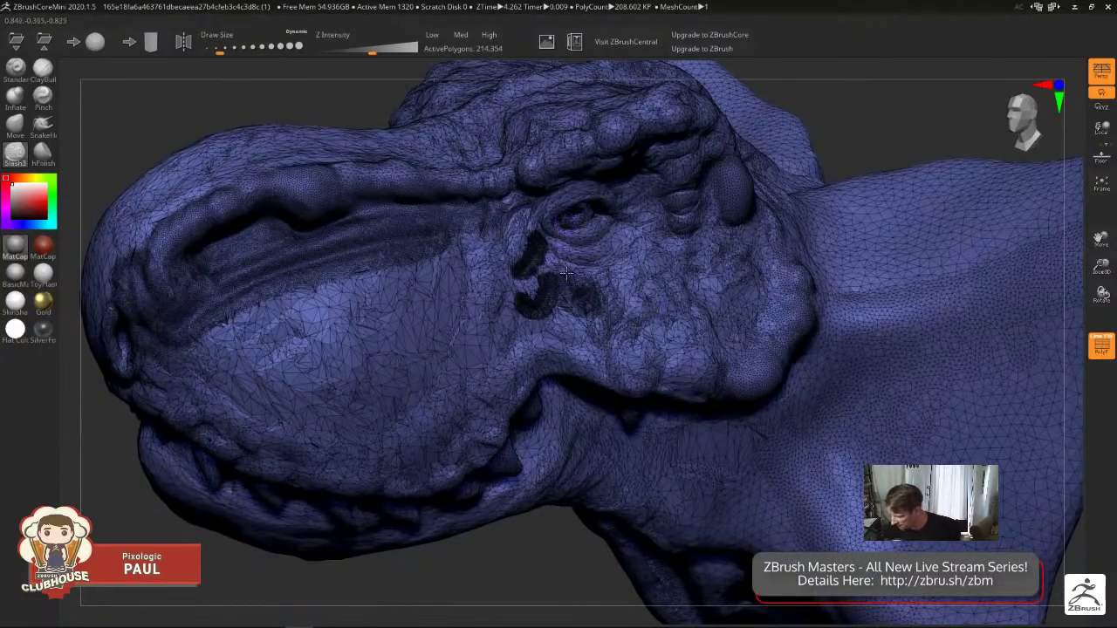
pyautogui.hotkey('shift', 'f')
pyautogui.moveTo(568, 269); pyautogui.dragTo(556, 253, button='right')
pyautogui.moveTo(441, 175)
pyautogui.mouseDown()
pyautogui.moveTo(522, 203)
pyautogui.moveTo(532, 181)
pyautogui.moveTo(543, 191)
pyautogui.moveTo(559, 159)
pyautogui.mouseUp()
pyautogui.moveTo(447, 142)
pyautogui.mouseDown()
pyautogui.moveTo(535, 112)
pyautogui.moveTo(517, 111)
pyautogui.moveTo(533, 122)
pyautogui.mouseUp()
pyautogui.press('f')
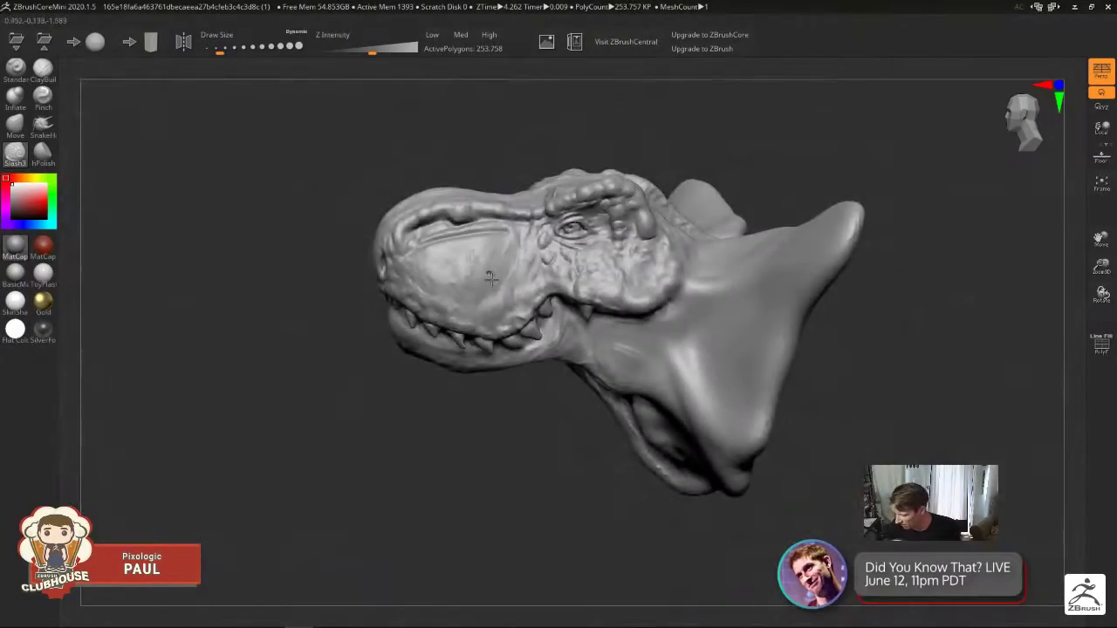
# Switch to the Move brush, enlarge its draw size, and turn on symmetry.
pyautogui.click(20, 133)
pyautogui.press('s')
pyautogui.moveTo(429, 395); pyautogui.dragTo(463, 393)
pyautogui.moveTo(458, 360); pyautogui.dragTo(615, 315, button='right')
pyautogui.press('s')
pyautogui.moveTo(614, 317); pyautogui.dragTo(622, 316)
pyautogui.press('x')
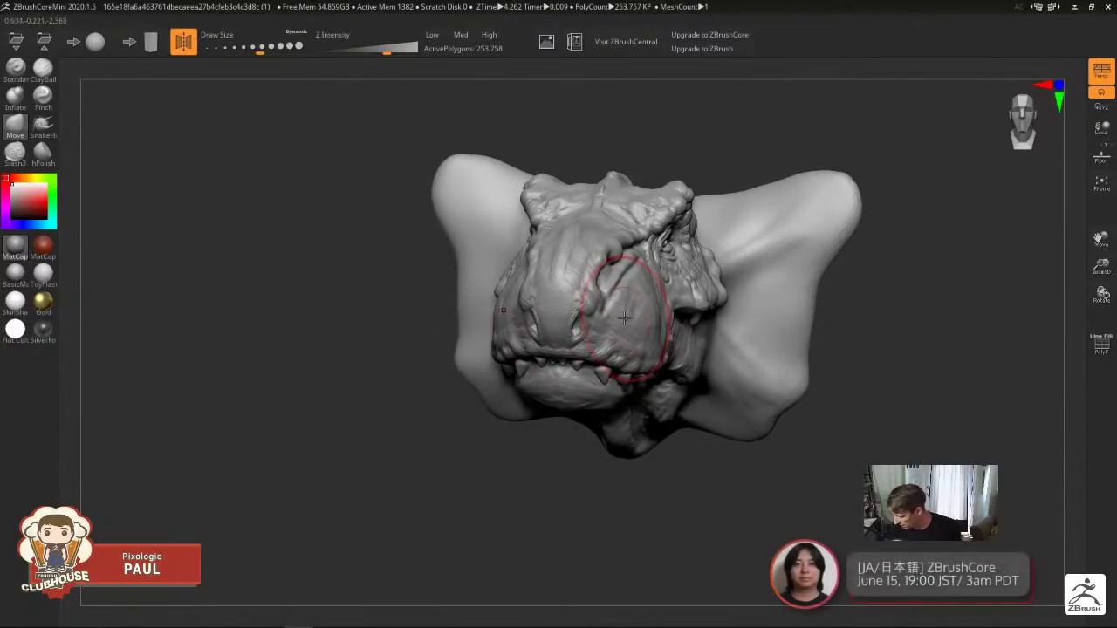
# Reshape both sides of the snout symmetrically with the Move brush, working from above.
pyautogui.moveTo(594, 259); pyautogui.dragTo(583, 293, button='right')
pyautogui.keyDown('ctrl'); pyautogui.moveTo(583, 292); pyautogui.dragTo(561, 319, button='right'); pyautogui.keyUp('ctrl')
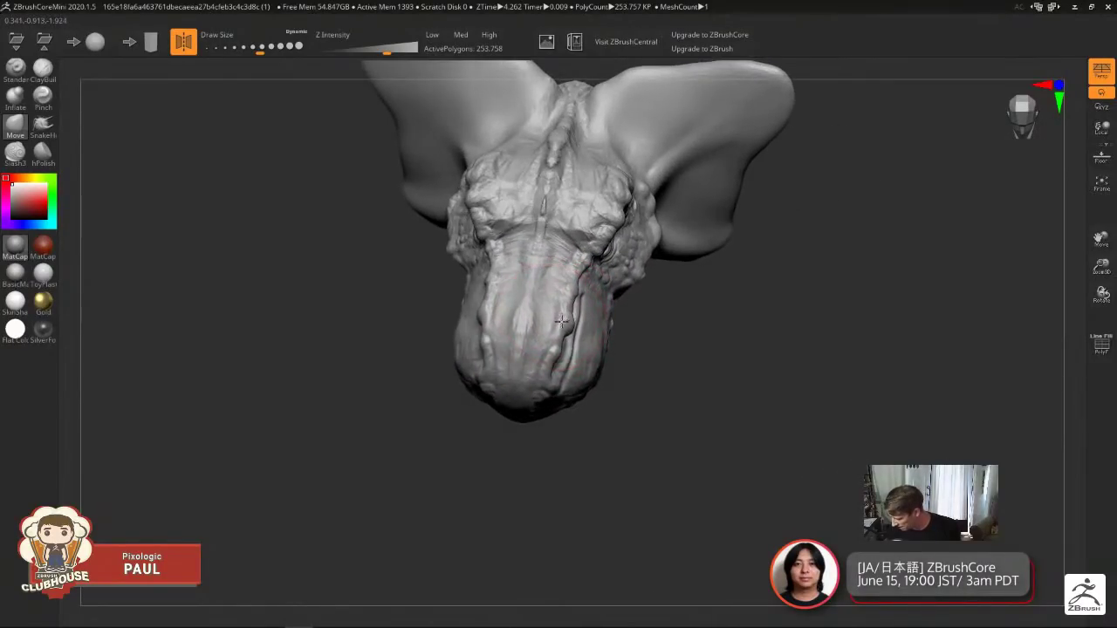
pyautogui.moveTo(573, 275); pyautogui.dragTo(580, 281)
pyautogui.moveTo(564, 328)
pyautogui.mouseDown()
pyautogui.moveTo(586, 321)
pyautogui.moveTo(569, 384)
pyautogui.mouseUp()
pyautogui.moveTo(536, 374)
pyautogui.mouseDown(button='right')
pyautogui.moveTo(623, 300)
pyautogui.moveTo(641, 257)
pyautogui.moveTo(598, 249)
pyautogui.moveTo(667, 229)
pyautogui.moveTo(680, 274)
pyautogui.moveTo(655, 331)
pyautogui.moveTo(623, 338)
pyautogui.moveTo(557, 302)
pyautogui.mouseUp(button='right')
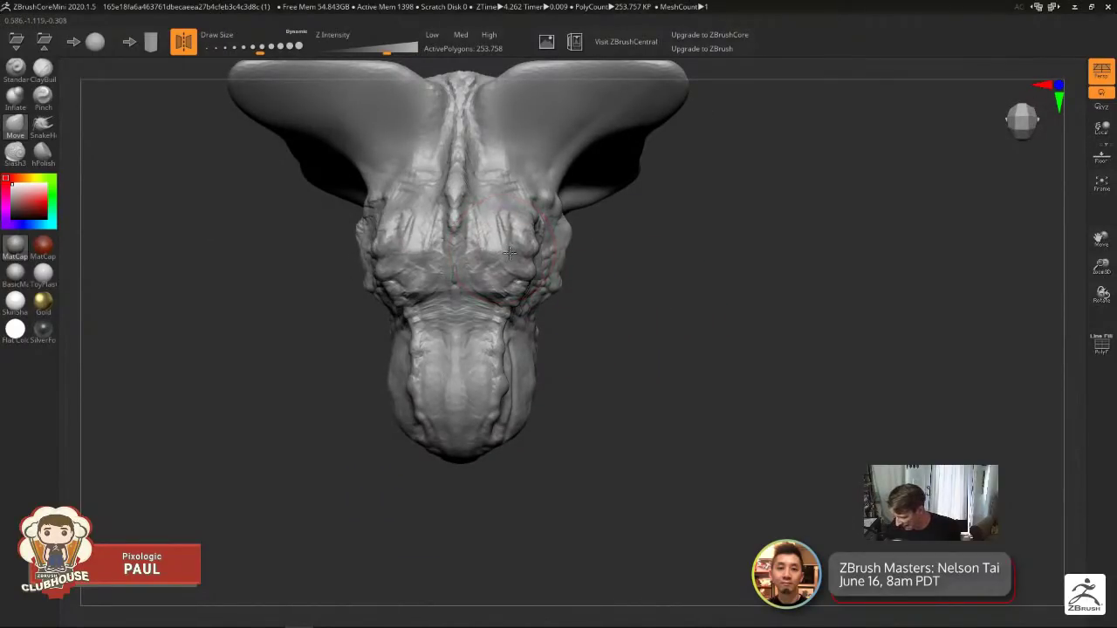
# Smooth away the grooves and wrinkles on the side and front of the snout with a resized brush.
pyautogui.moveTo(521, 347)
pyautogui.keyDown('alt'); pyautogui.mouseDown(button='right')
pyautogui.moveTo(496, 325)
pyautogui.moveTo(509, 339)
pyautogui.moveTo(506, 327)
pyautogui.moveTo(517, 327)
pyautogui.moveTo(514, 273)
pyautogui.moveTo(463, 249)
pyautogui.mouseUp(button='right'); pyautogui.keyUp('alt')
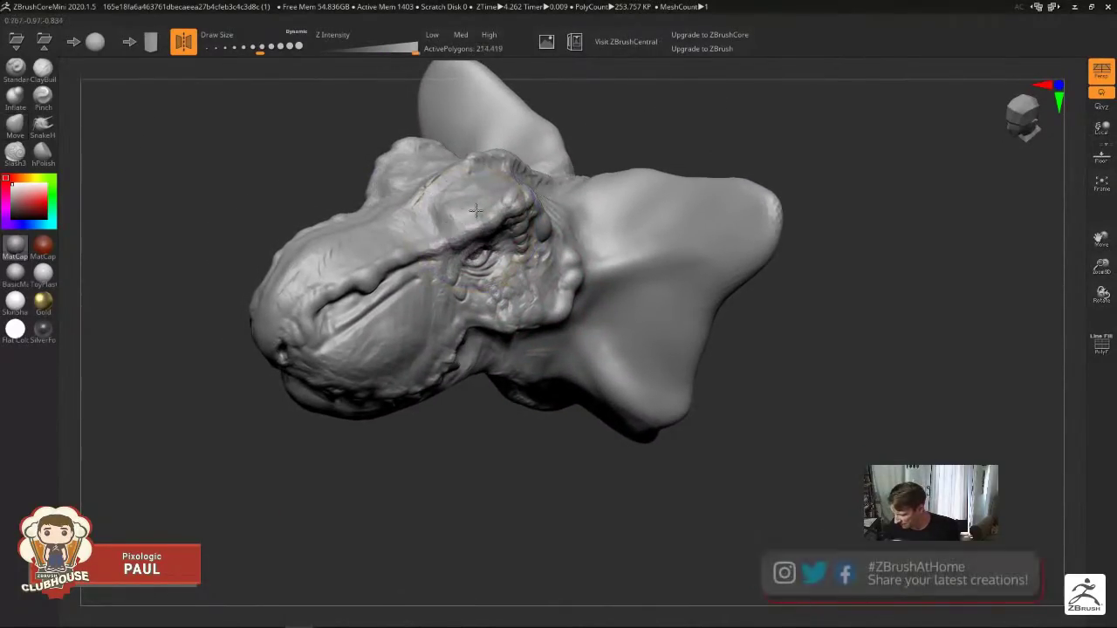
pyautogui.moveTo(451, 332)
pyautogui.keyDown('ctrl'); pyautogui.mouseDown(button='right')
pyautogui.moveTo(421, 288)
pyautogui.moveTo(401, 302)
pyautogui.mouseUp(button='right'); pyautogui.keyUp('ctrl')
pyautogui.press('s')
pyautogui.click(397, 311)
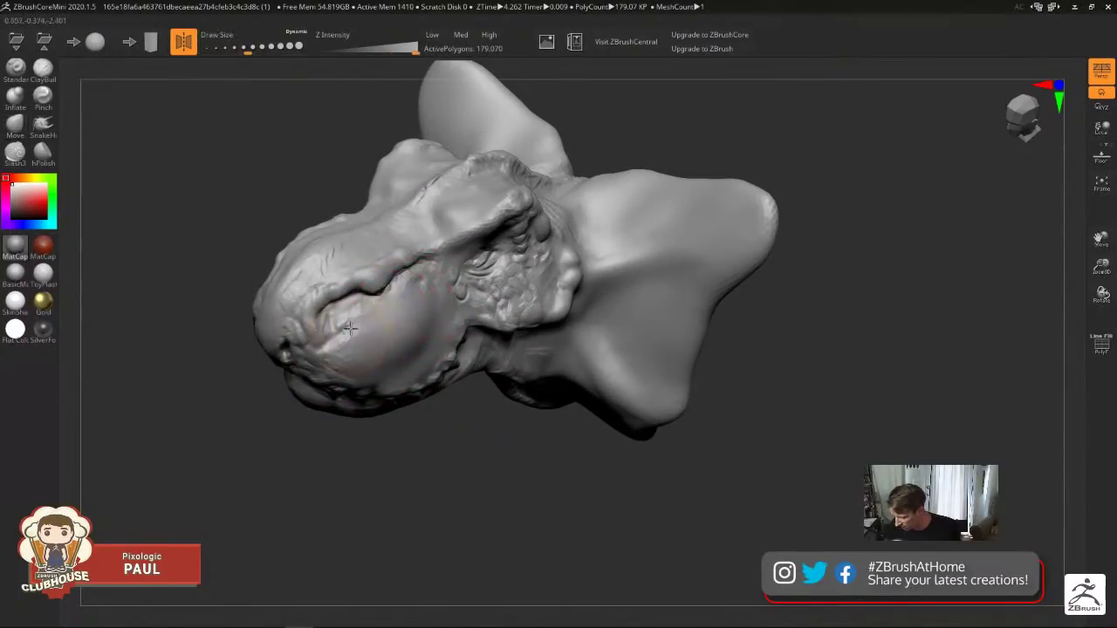
pyautogui.keyDown('shift'); pyautogui.moveTo(322, 345); pyautogui.dragTo(370, 375); pyautogui.keyUp('shift')
pyautogui.moveTo(370, 375); pyautogui.dragTo(445, 307, button='right')
pyautogui.press('s')
pyautogui.moveTo(438, 308)
pyautogui.mouseDown()
pyautogui.moveTo(388, 312)
pyautogui.moveTo(403, 325)
pyautogui.moveTo(382, 310)
pyautogui.mouseUp()
pyautogui.press('s')
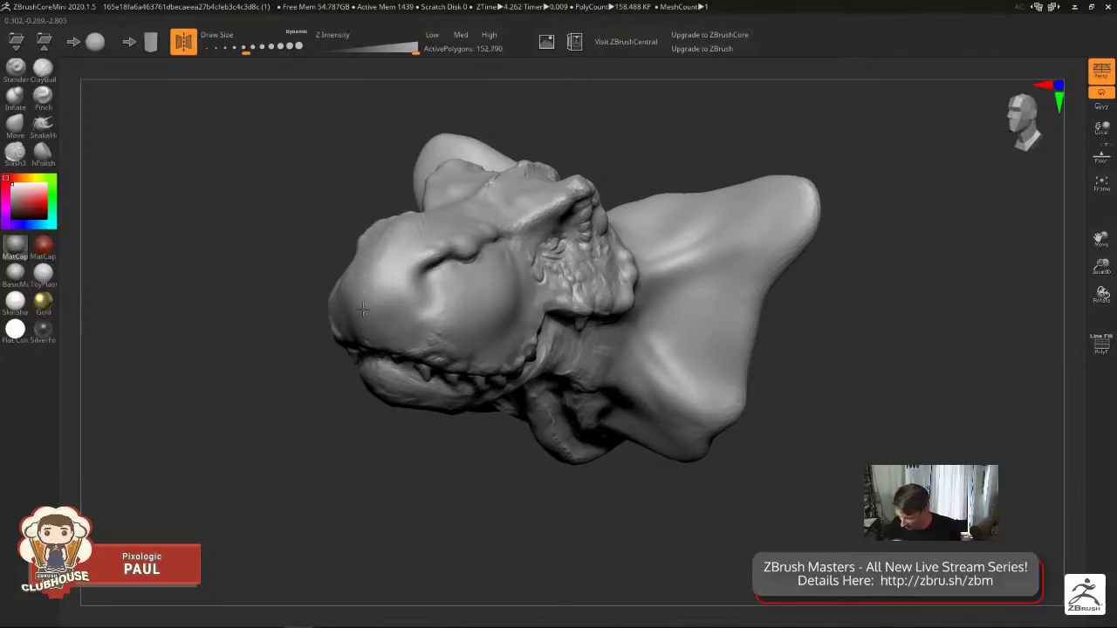
# Reduce the draw size and build up the upper lip at the front of the snout with ClayBuildup.
pyautogui.keyDown('ctrl'); pyautogui.moveTo(504, 432); pyautogui.dragTo(352, 444, button='right'); pyautogui.keyUp('ctrl')
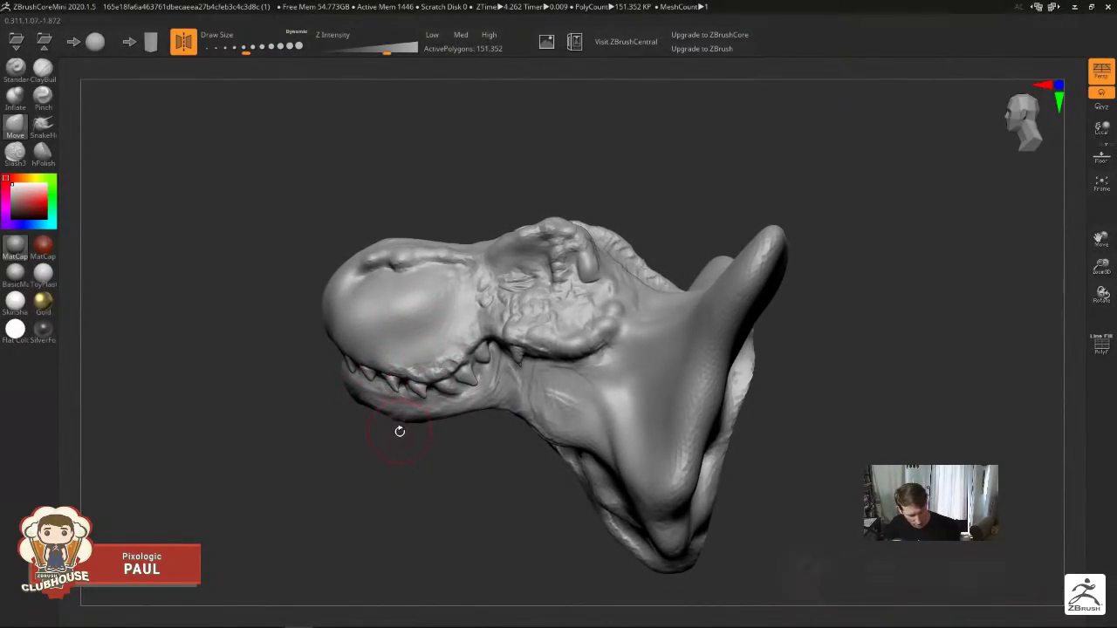
pyautogui.moveTo(373, 323); pyautogui.dragTo(386, 322, button='right')
pyautogui.press('s')
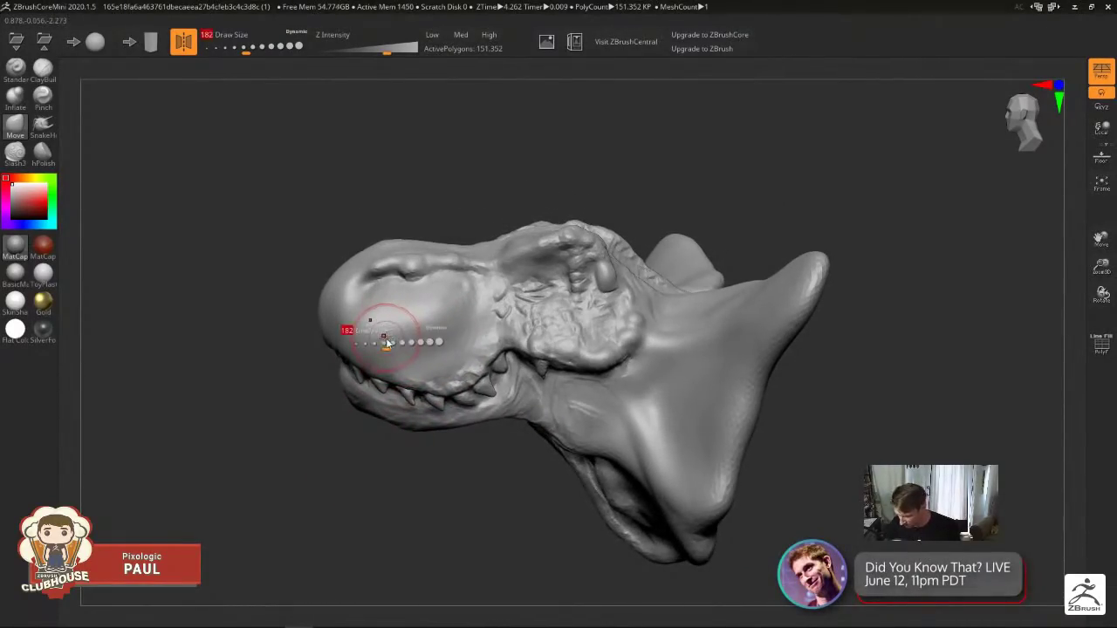
pyautogui.moveTo(378, 342); pyautogui.dragTo(375, 341)
pyautogui.click(43, 72)
pyautogui.moveTo(333, 349)
pyautogui.keyDown('ctrl'); pyautogui.mouseDown(button='right')
pyautogui.moveTo(324, 342)
pyautogui.moveTo(330, 348)
pyautogui.mouseUp(button='right'); pyautogui.keyUp('ctrl')
pyautogui.moveTo(342, 339); pyautogui.dragTo(328, 351)
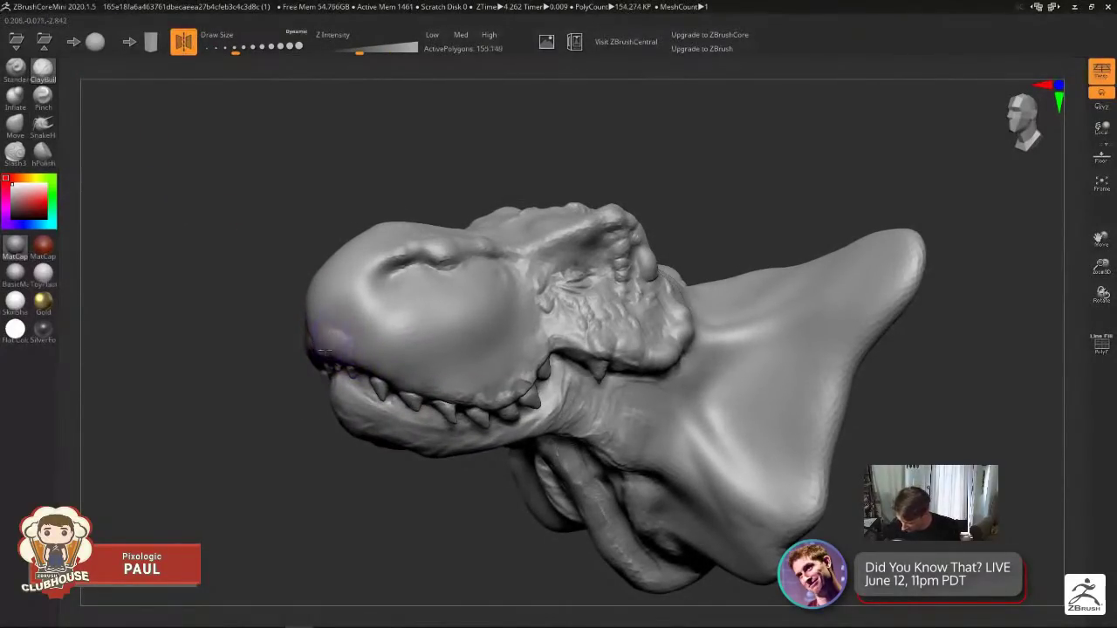
pyautogui.moveTo(325, 358); pyautogui.dragTo(465, 324, button='right')
pyautogui.moveTo(467, 299); pyautogui.dragTo(513, 311)
pyautogui.moveTo(515, 311)
pyautogui.keyDown('ctrl'); pyautogui.mouseDown(button='right')
pyautogui.moveTo(686, 354)
pyautogui.moveTo(594, 365)
pyautogui.moveTo(587, 332)
pyautogui.mouseUp(button='right'); pyautogui.keyUp('ctrl')
# Add a ClayBuildup ridge along the upper arm of the neck frill and soften it with a larger smoothing brush.
pyautogui.moveTo(587, 332); pyautogui.dragTo(663, 297)
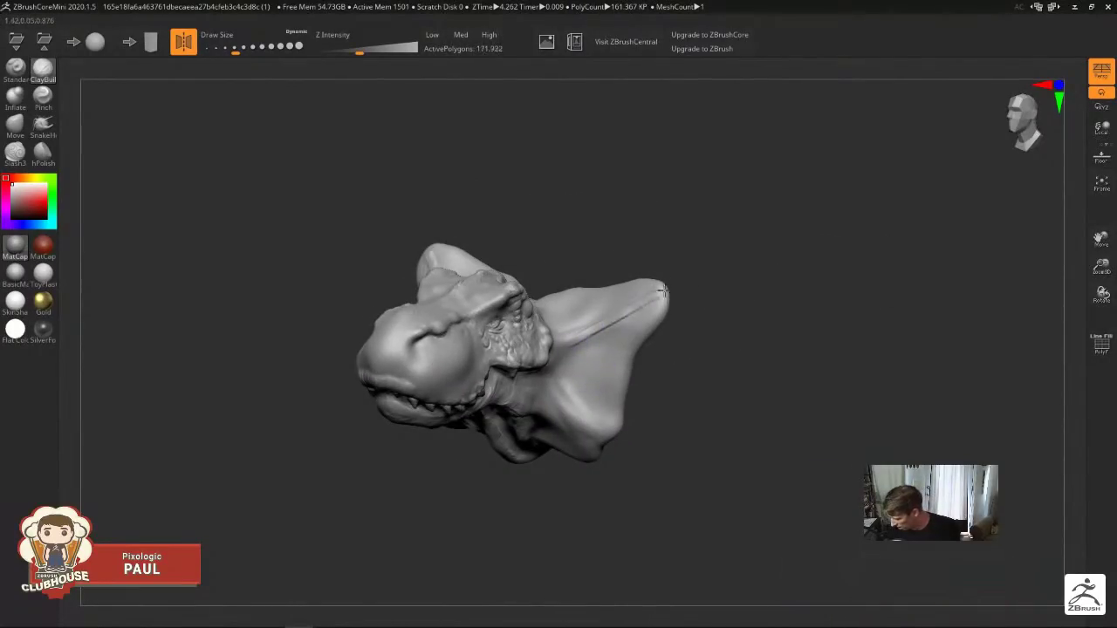
pyautogui.moveTo(594, 439)
pyautogui.mouseDown()
pyautogui.moveTo(562, 395)
pyautogui.moveTo(591, 419)
pyautogui.mouseUp()
pyautogui.press('s')
pyautogui.press('s')
pyautogui.click(590, 419)
pyautogui.press('shift')
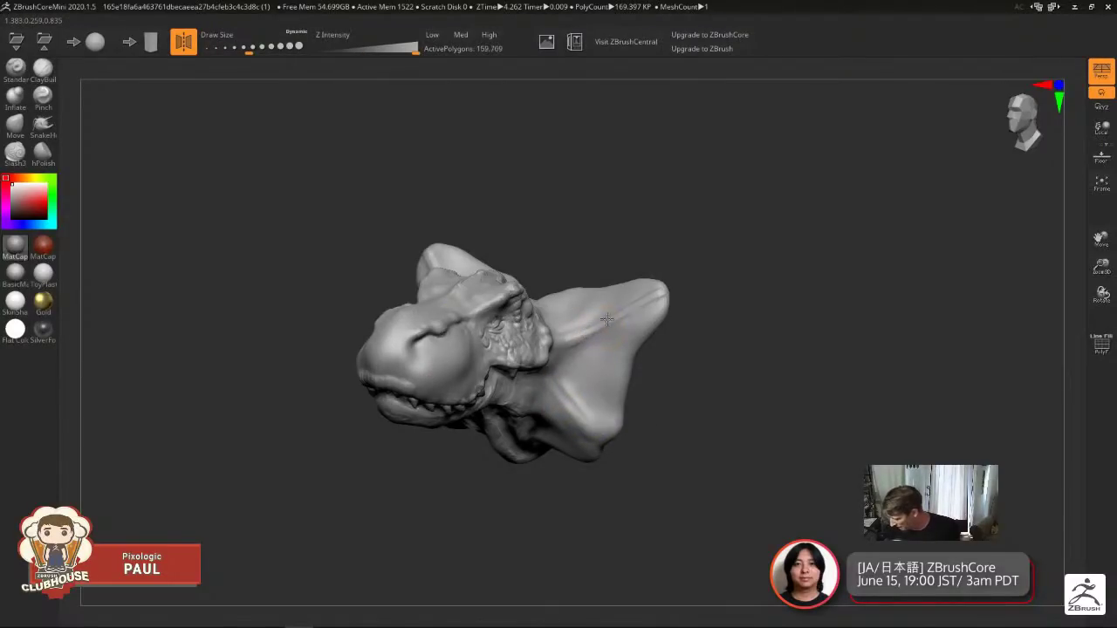
# Pull the brow upward with an enlarged SnakeHook brush and smooth it into a rounded arch over the eye.
pyautogui.moveTo(617, 319); pyautogui.dragTo(583, 349, button='right')
pyautogui.click(50, 135)
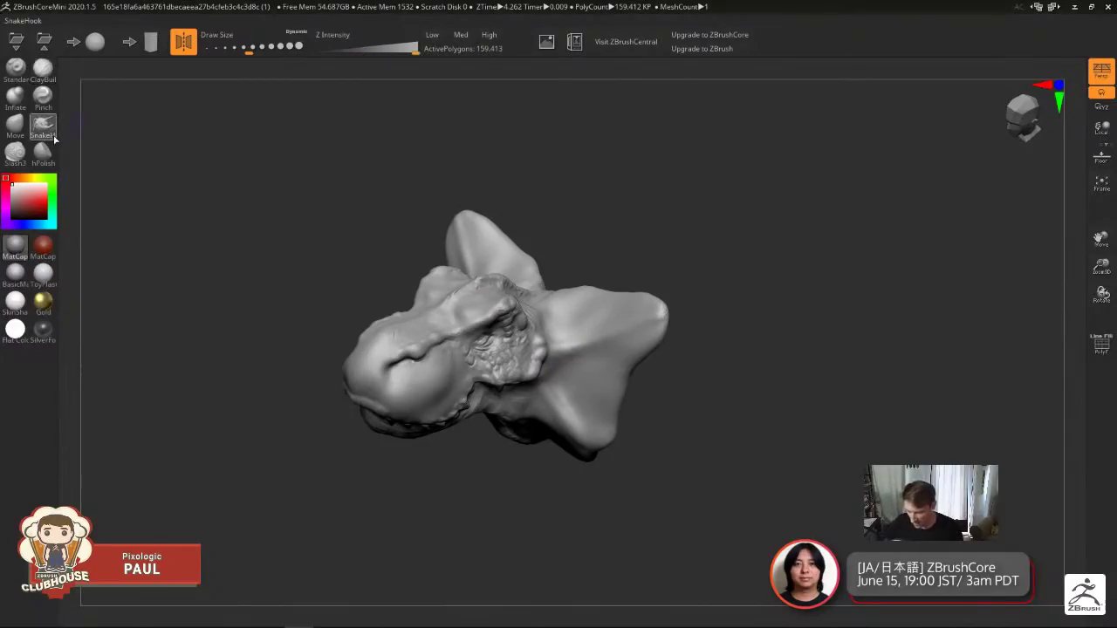
pyautogui.press('s')
pyautogui.moveTo(538, 335); pyautogui.dragTo(548, 335)
pyautogui.moveTo(548, 335); pyautogui.dragTo(551, 309, button='right')
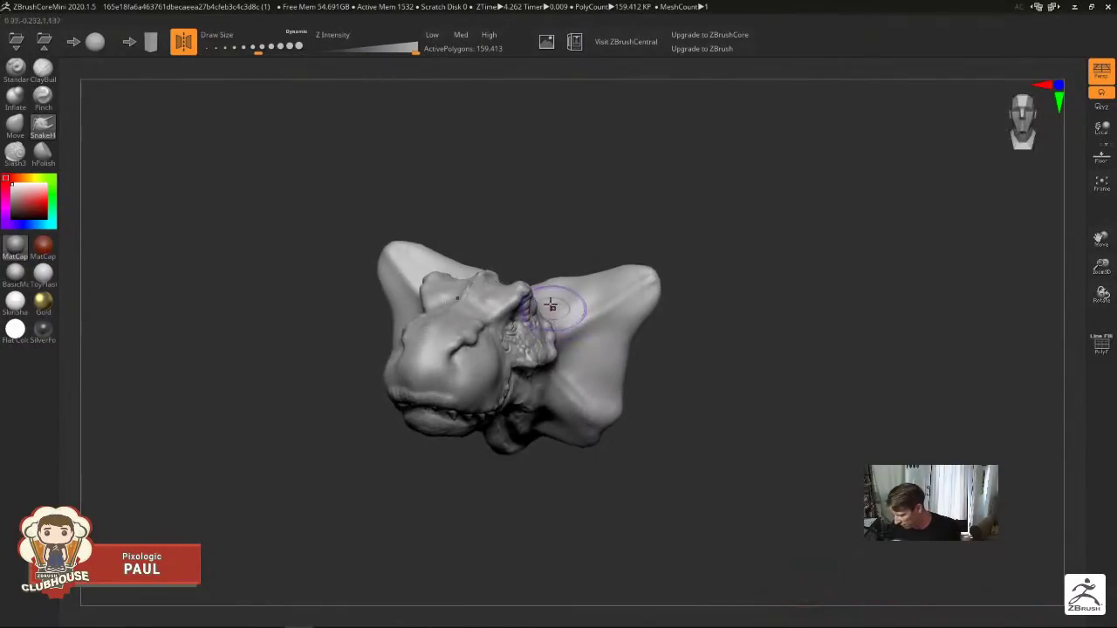
pyautogui.moveTo(525, 284); pyautogui.dragTo(529, 284)
pyautogui.moveTo(523, 303); pyautogui.dragTo(476, 299, button='right')
pyautogui.moveTo(476, 295)
pyautogui.mouseDown()
pyautogui.moveTo(466, 299)
pyautogui.moveTo(516, 320)
pyautogui.moveTo(447, 266)
pyautogui.mouseUp()
pyautogui.press('s')
pyautogui.moveTo(499, 314)
pyautogui.mouseDown()
pyautogui.moveTo(502, 331)
pyautogui.moveTo(470, 297)
pyautogui.mouseUp()
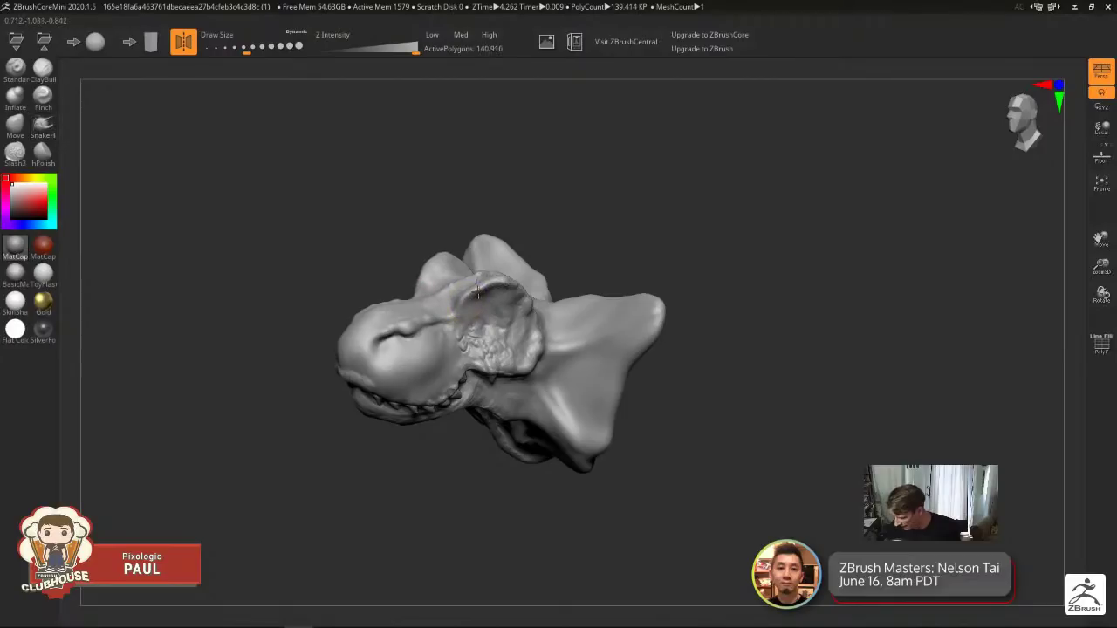
# Smooth the lumpy ridge and remaining detail along the side of the snout.
pyautogui.keyDown('ctrl'); pyautogui.moveTo(451, 316); pyautogui.dragTo(441, 371, button='right'); pyautogui.keyUp('ctrl')
pyautogui.moveTo(419, 310)
pyautogui.keyDown('shift'); pyautogui.mouseDown()
pyautogui.moveTo(342, 331)
pyautogui.moveTo(387, 326)
pyautogui.moveTo(378, 356)
pyautogui.mouseUp(); pyautogui.keyUp('shift')
pyautogui.press('s')
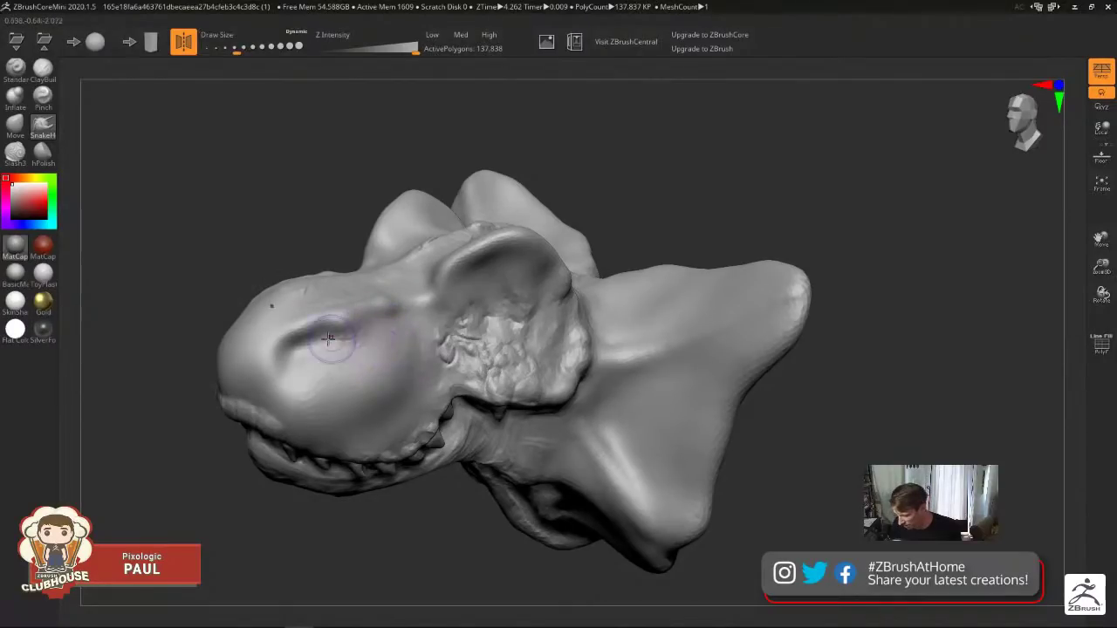
pyautogui.moveTo(306, 343)
pyautogui.mouseDown()
pyautogui.moveTo(276, 374)
pyautogui.moveTo(327, 328)
pyautogui.moveTo(351, 324)
pyautogui.moveTo(344, 338)
pyautogui.mouseUp()
# Turn on the wireframe display and build up a ClayBuildup stroke beneath the snout ridge with a smaller brush.
pyautogui.click(44, 71)
pyautogui.press('f')
pyautogui.hotkey('shift', 'f')
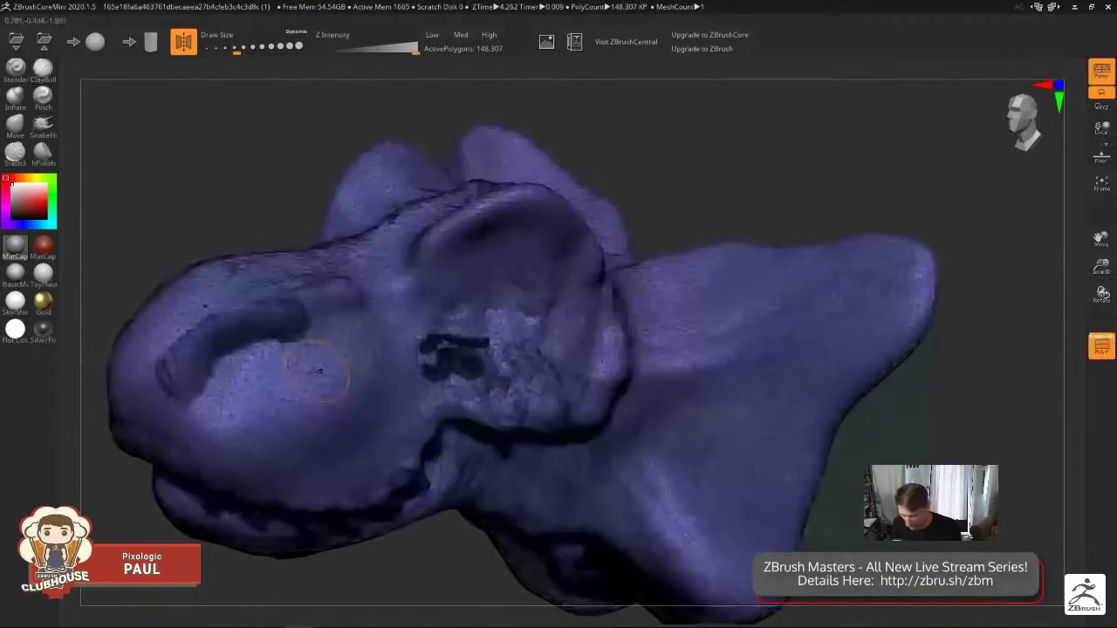
pyautogui.keyDown('ctrl'); pyautogui.moveTo(325, 344); pyautogui.dragTo(387, 324, button='right'); pyautogui.keyUp('ctrl')
pyautogui.press('s')
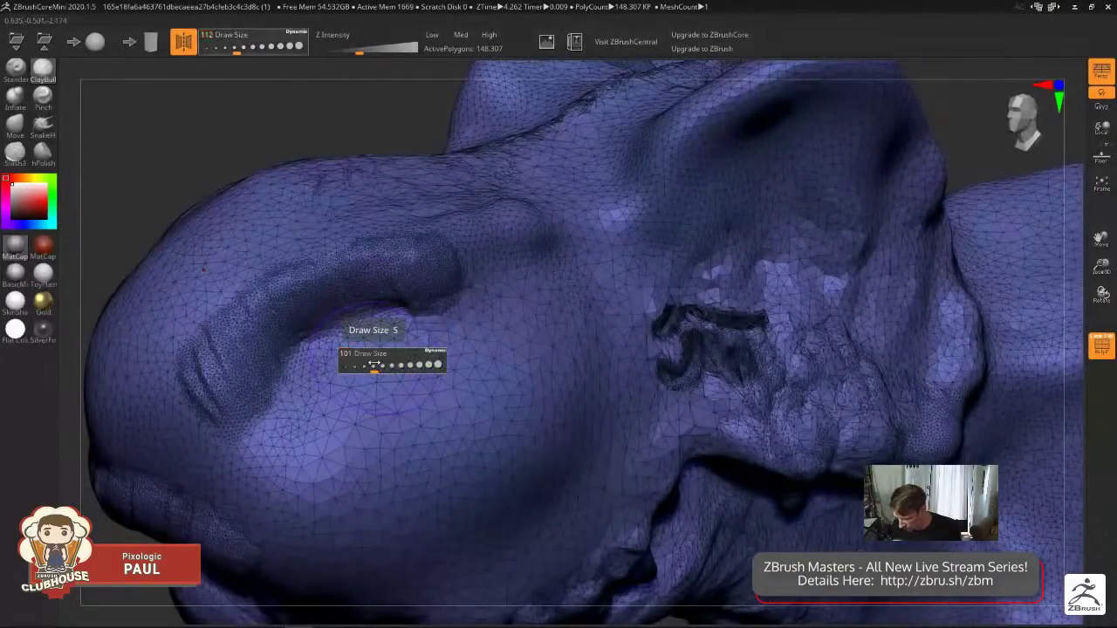
pyautogui.moveTo(274, 426)
pyautogui.mouseDown()
pyautogui.moveTo(340, 332)
pyautogui.moveTo(406, 308)
pyautogui.mouseUp()
pyautogui.moveTo(332, 327)
pyautogui.mouseDown()
pyautogui.moveTo(411, 309)
pyautogui.moveTo(349, 305)
pyautogui.mouseUp()
pyautogui.keyDown('shift'); pyautogui.moveTo(281, 430); pyautogui.dragTo(287, 432); pyautogui.keyUp('shift')
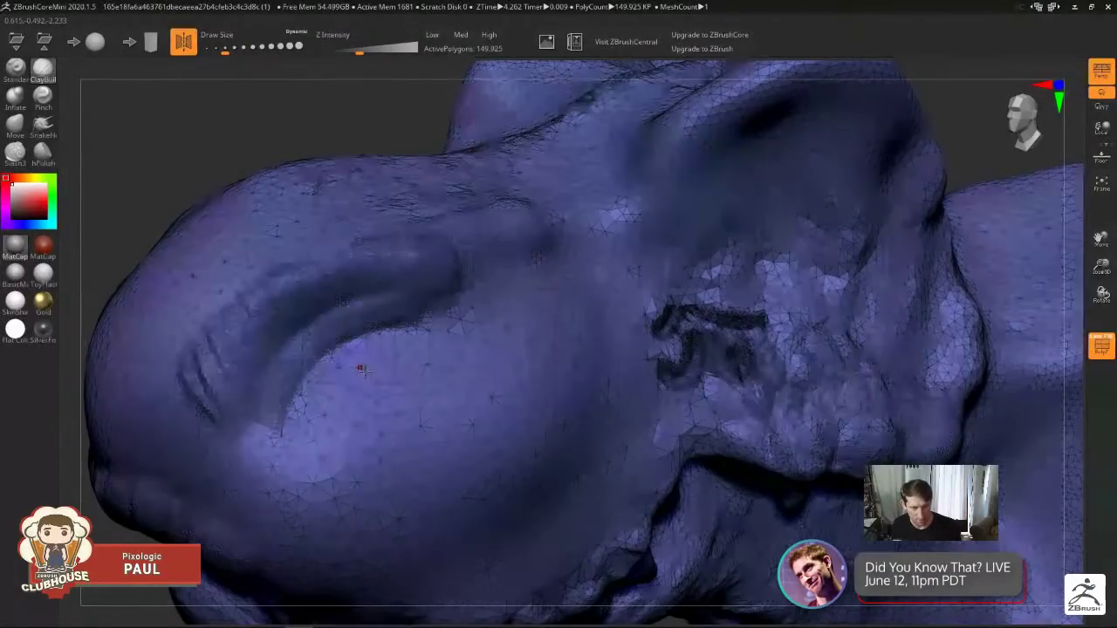
# Reduce the draw size further and lay a thin, curved ClayBuildup stroke below the snout folds.
pyautogui.press('s')
pyautogui.moveTo(287, 416); pyautogui.dragTo(309, 388)
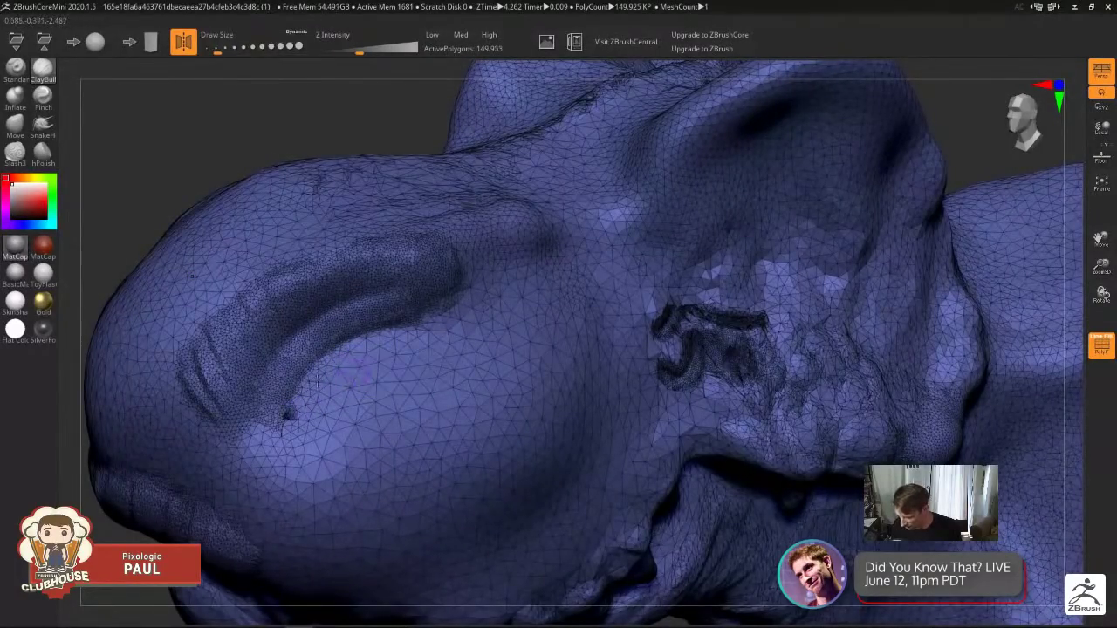
pyautogui.moveTo(419, 332)
pyautogui.mouseDown()
pyautogui.moveTo(452, 329)
pyautogui.moveTo(428, 358)
pyautogui.mouseUp()
pyautogui.press('s')
pyautogui.moveTo(291, 410); pyautogui.dragTo(330, 372)
pyautogui.moveTo(425, 331); pyautogui.dragTo(450, 328)
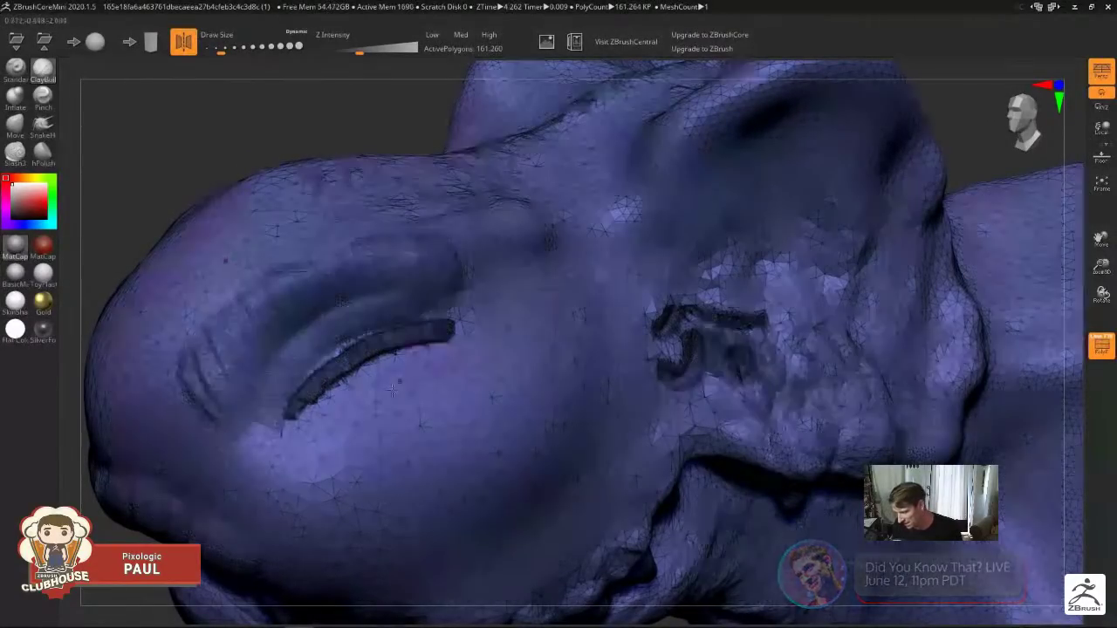
# Add wider ClayBuildup folds below the thin snout stroke and smooth them together.
pyautogui.moveTo(301, 429)
pyautogui.mouseDown()
pyautogui.moveTo(341, 384)
pyautogui.moveTo(311, 426)
pyautogui.moveTo(428, 360)
pyautogui.moveTo(311, 415)
pyautogui.mouseUp()
pyautogui.moveTo(429, 367)
pyautogui.keyDown('shift'); pyautogui.mouseDown()
pyautogui.moveTo(332, 365)
pyautogui.moveTo(366, 356)
pyautogui.mouseUp(); pyautogui.keyUp('shift')
pyautogui.moveTo(301, 424)
pyautogui.mouseDown()
pyautogui.moveTo(440, 342)
pyautogui.moveTo(314, 410)
pyautogui.moveTo(384, 358)
pyautogui.moveTo(450, 337)
pyautogui.moveTo(327, 422)
pyautogui.moveTo(385, 417)
pyautogui.moveTo(341, 299)
pyautogui.moveTo(323, 449)
pyautogui.moveTo(464, 382)
pyautogui.mouseUp()
pyautogui.press('s')
pyautogui.moveTo(315, 452); pyautogui.dragTo(342, 431)
pyautogui.moveTo(419, 408)
pyautogui.keyDown('shift'); pyautogui.mouseDown()
pyautogui.moveTo(348, 441)
pyautogui.moveTo(449, 371)
pyautogui.mouseUp(); pyautogui.keyUp('shift')
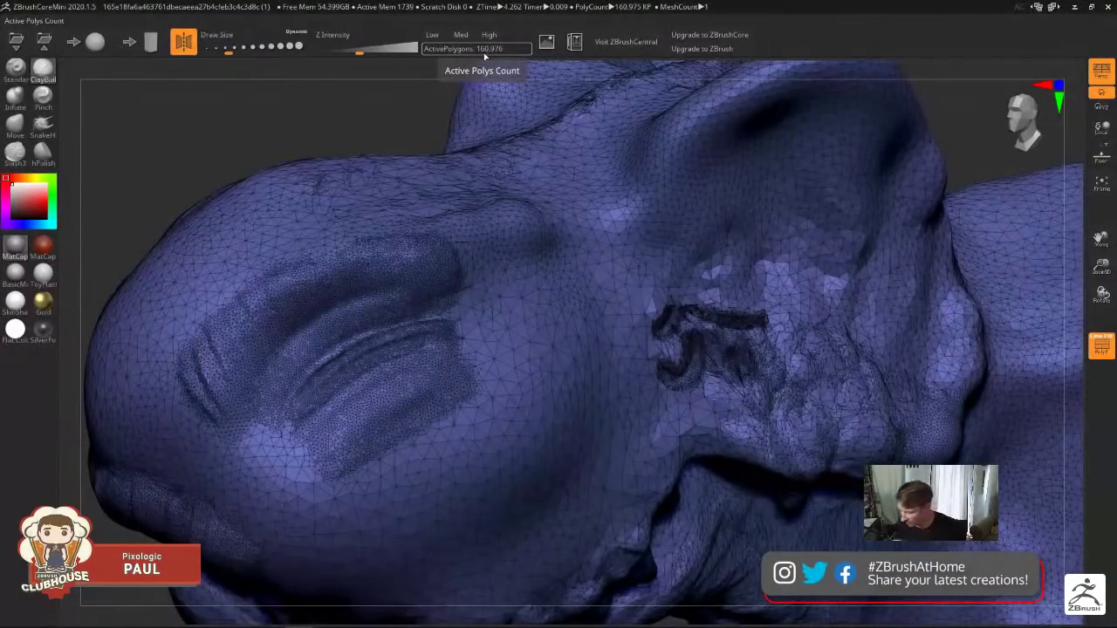
# Sculpt ClayBuildup forms inside the eye socket beneath the brow arch, adjusting the draw size.
pyautogui.keyDown('ctrl'); pyautogui.moveTo(504, 453); pyautogui.dragTo(416, 439, button='right'); pyautogui.keyUp('ctrl')
pyautogui.moveTo(601, 242)
pyautogui.mouseDown()
pyautogui.moveTo(606, 267)
pyautogui.moveTo(624, 269)
pyautogui.moveTo(599, 252)
pyautogui.mouseUp()
pyautogui.press('s')
pyautogui.moveTo(599, 252); pyautogui.dragTo(575, 222, button='right')
pyautogui.moveTo(541, 215)
pyautogui.mouseDown()
pyautogui.moveTo(581, 167)
pyautogui.moveTo(625, 217)
pyautogui.mouseUp()
pyautogui.moveTo(571, 161)
pyautogui.mouseDown()
pyautogui.moveTo(582, 159)
pyautogui.moveTo(536, 174)
pyautogui.moveTo(610, 178)
pyautogui.moveTo(637, 200)
pyautogui.moveTo(560, 177)
pyautogui.mouseUp()
pyautogui.press('s')
pyautogui.moveTo(464, 273); pyautogui.dragTo(451, 273)
# Draw parallel ClayBuildup folds along the brow arch and turn off the wireframe display.
pyautogui.moveTo(451, 273)
pyautogui.keyDown('alt'); pyautogui.mouseDown(button='right')
pyautogui.moveTo(410, 366)
pyautogui.moveTo(427, 257)
pyautogui.moveTo(425, 331)
pyautogui.mouseUp(button='right'); pyautogui.keyUp('alt')
pyautogui.moveTo(419, 391)
pyautogui.mouseDown()
pyautogui.moveTo(441, 309)
pyautogui.moveTo(491, 271)
pyautogui.moveTo(589, 234)
pyautogui.moveTo(637, 240)
pyautogui.moveTo(711, 336)
pyautogui.mouseUp()
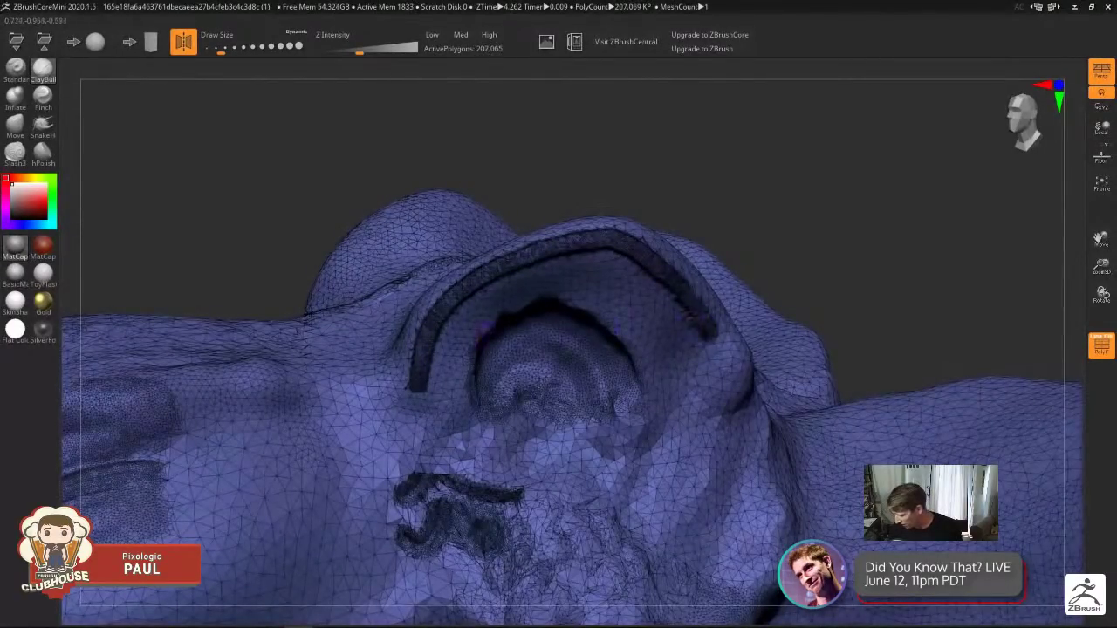
pyautogui.moveTo(432, 371)
pyautogui.mouseDown()
pyautogui.moveTo(554, 267)
pyautogui.moveTo(626, 262)
pyautogui.moveTo(709, 358)
pyautogui.mouseUp()
pyautogui.hotkey('shift', 'f')
pyautogui.moveTo(471, 333)
pyautogui.mouseDown()
pyautogui.moveTo(563, 281)
pyautogui.moveTo(601, 288)
pyautogui.mouseUp()
pyautogui.moveTo(443, 359)
pyautogui.keyDown('shift'); pyautogui.mouseDown()
pyautogui.moveTo(507, 277)
pyautogui.moveTo(418, 385)
pyautogui.moveTo(455, 338)
pyautogui.moveTo(445, 356)
pyautogui.mouseUp(); pyautogui.keyUp('shift')
# Smooth the brow folds and build up a rounded bulge at the arch's front end with ClayBuildup.
pyautogui.press('s')
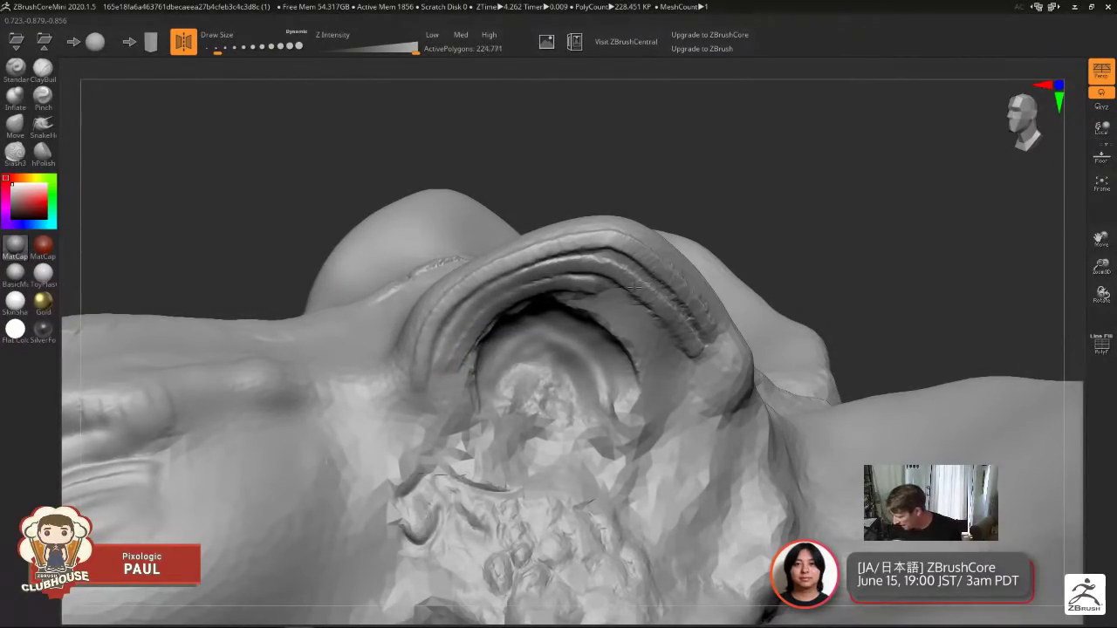
pyautogui.keyDown('shift'); pyautogui.moveTo(683, 321); pyautogui.dragTo(594, 254); pyautogui.keyUp('shift')
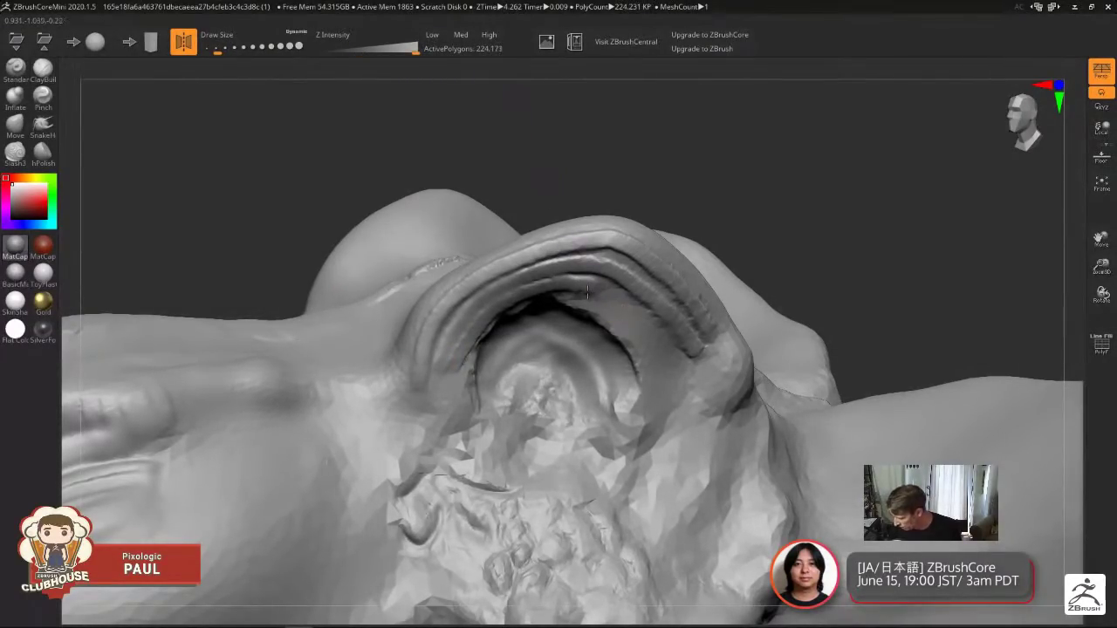
pyautogui.press('s')
pyautogui.moveTo(447, 393)
pyautogui.mouseDown()
pyautogui.moveTo(443, 369)
pyautogui.moveTo(431, 386)
pyautogui.moveTo(438, 411)
pyautogui.moveTo(424, 384)
pyautogui.moveTo(467, 426)
pyautogui.mouseUp()
pyautogui.moveTo(469, 376)
pyautogui.mouseDown()
pyautogui.moveTo(456, 392)
pyautogui.moveTo(429, 364)
pyautogui.moveTo(436, 397)
pyautogui.moveTo(410, 375)
pyautogui.moveTo(448, 408)
pyautogui.mouseUp()
pyautogui.keyDown('shift'); pyautogui.moveTo(435, 370); pyautogui.dragTo(452, 419); pyautogui.keyUp('shift')
pyautogui.keyDown('shift'); pyautogui.moveTo(482, 274); pyautogui.dragTo(563, 242); pyautogui.keyUp('shift')
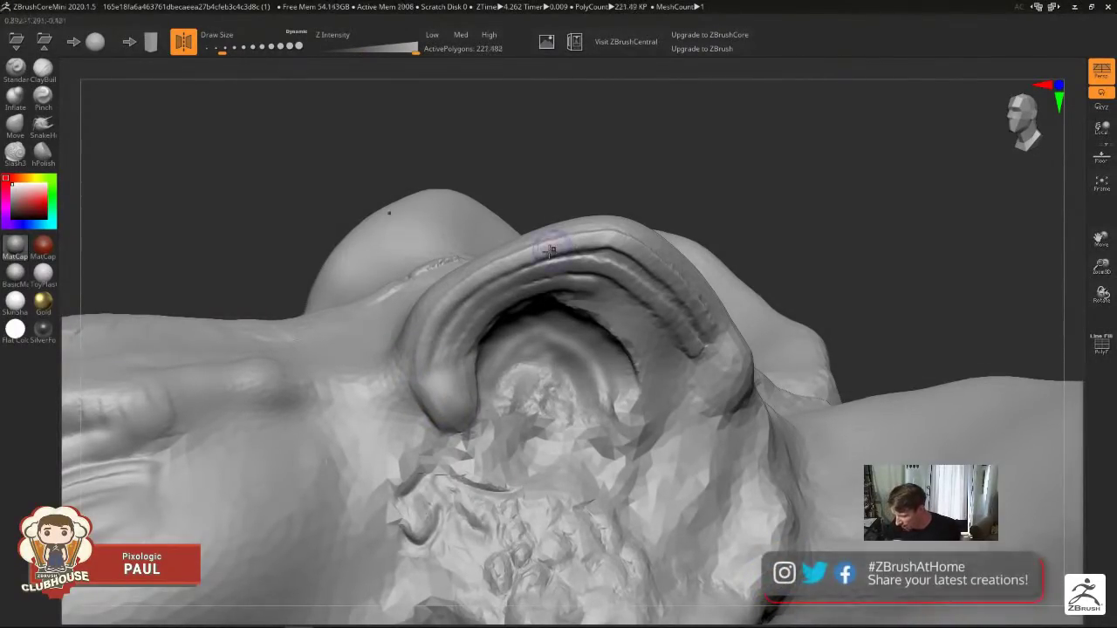
# Layer several fine ClayBuildup strokes along the front and top of the brow arch.
pyautogui.moveTo(545, 279); pyautogui.dragTo(567, 296, button='right')
pyautogui.moveTo(567, 295); pyautogui.dragTo(524, 330)
pyautogui.moveTo(623, 279); pyautogui.dragTo(534, 321)
pyautogui.moveTo(669, 274); pyautogui.dragTo(527, 335)
pyautogui.moveTo(605, 285); pyautogui.dragTo(483, 373)
pyautogui.moveTo(543, 292); pyautogui.dragTo(484, 367)
pyautogui.moveTo(503, 317); pyautogui.dragTo(468, 397)
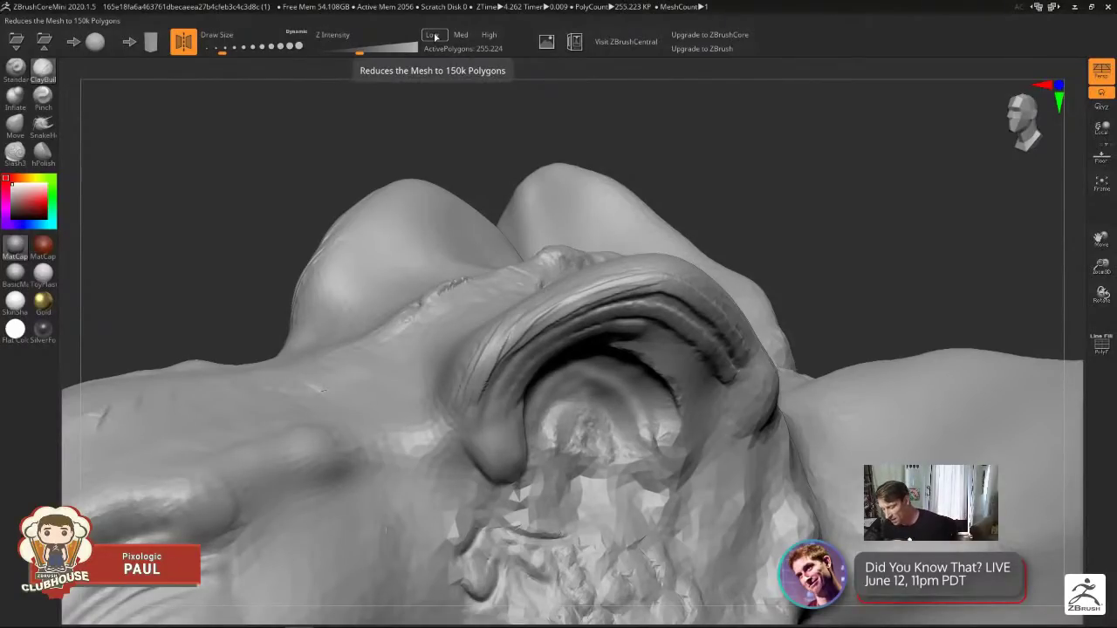
# Sculpt the eye and its upper and lower lids inside the socket with resized ClayBuildup strokes and light smoothing.
pyautogui.keyDown('ctrl'); pyautogui.moveTo(672, 428); pyautogui.dragTo(521, 304, button='right'); pyautogui.keyUp('ctrl')
pyautogui.keyDown('ctrl'); pyautogui.moveTo(482, 267); pyautogui.dragTo(466, 242, button='right'); pyautogui.keyUp('ctrl')
pyautogui.press('s')
pyautogui.moveTo(467, 243); pyautogui.dragTo(474, 245)
pyautogui.keyDown('ctrl'); pyautogui.moveTo(466, 239); pyautogui.dragTo(456, 220, button='right'); pyautogui.keyUp('ctrl')
pyautogui.moveTo(445, 229)
pyautogui.mouseDown()
pyautogui.moveTo(456, 210)
pyautogui.moveTo(461, 225)
pyautogui.moveTo(447, 223)
pyautogui.moveTo(463, 219)
pyautogui.moveTo(444, 197)
pyautogui.moveTo(481, 191)
pyautogui.mouseUp()
pyautogui.press('s')
pyautogui.keyDown('ctrl'); pyautogui.moveTo(486, 212); pyautogui.dragTo(425, 213, button='right'); pyautogui.keyUp('ctrl')
pyautogui.moveTo(425, 213)
pyautogui.mouseDown()
pyautogui.moveTo(424, 194)
pyautogui.moveTo(514, 225)
pyautogui.mouseUp()
pyautogui.moveTo(491, 303)
pyautogui.keyDown('ctrl'); pyautogui.mouseDown(button='right')
pyautogui.moveTo(562, 298)
pyautogui.moveTo(494, 264)
pyautogui.moveTo(498, 287)
pyautogui.moveTo(494, 268)
pyautogui.mouseUp(button='right'); pyautogui.keyUp('ctrl')
pyautogui.moveTo(486, 259)
pyautogui.keyDown('shift'); pyautogui.mouseDown()
pyautogui.moveTo(469, 249)
pyautogui.moveTo(494, 254)
pyautogui.mouseUp(); pyautogui.keyUp('shift')
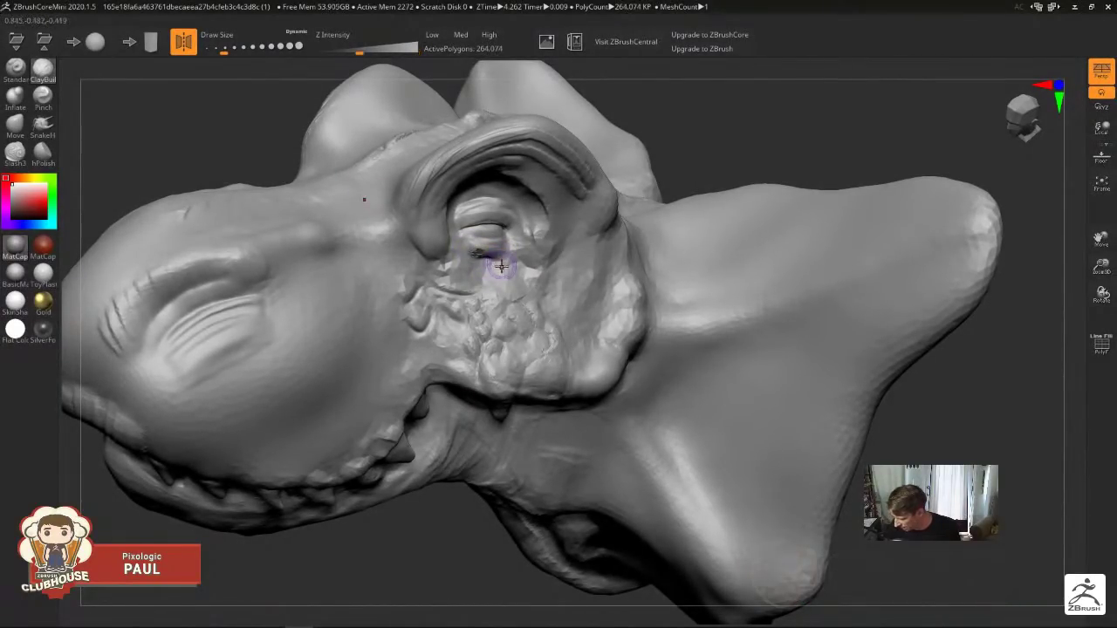
# Refine the opening between the eyelids with a smaller ClayBuildup brush.
pyautogui.scroll(-2, 501, 275)
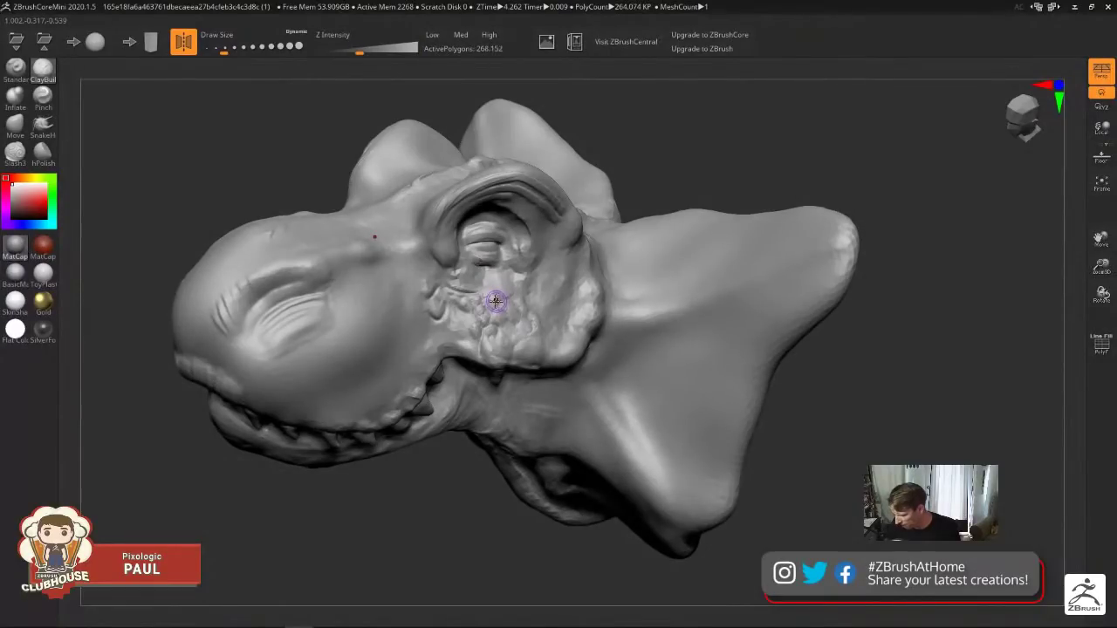
pyautogui.scroll(3, 496, 297)
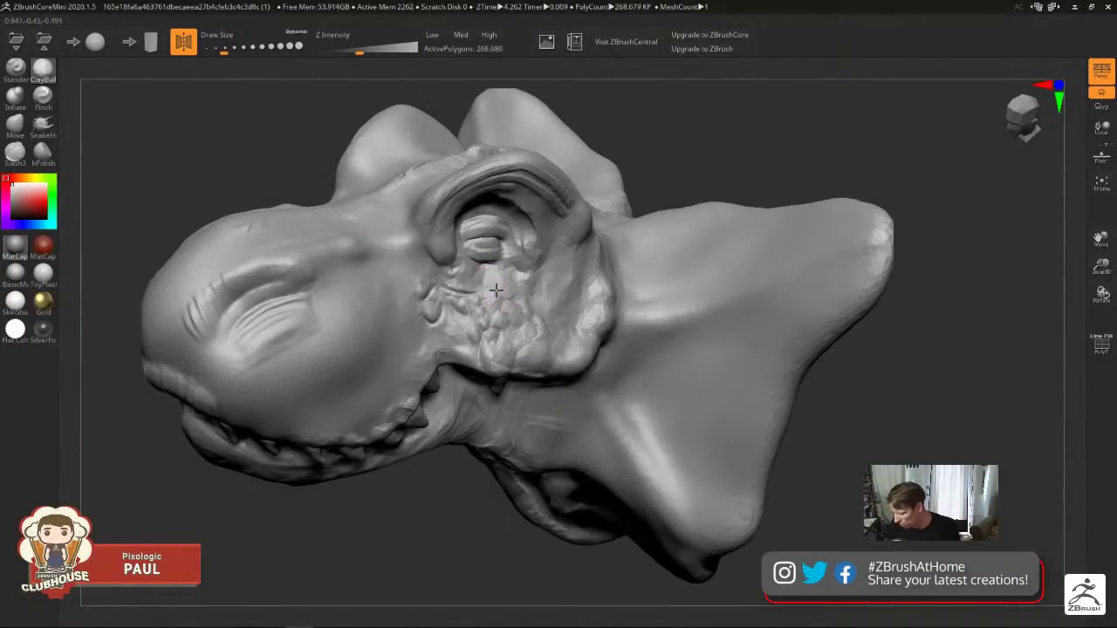
pyautogui.keyDown('ctrl'); pyautogui.moveTo(483, 223); pyautogui.dragTo(487, 237, button='right'); pyautogui.keyUp('ctrl')
pyautogui.press('s')
pyautogui.moveTo(487, 210); pyautogui.dragTo(487, 207)
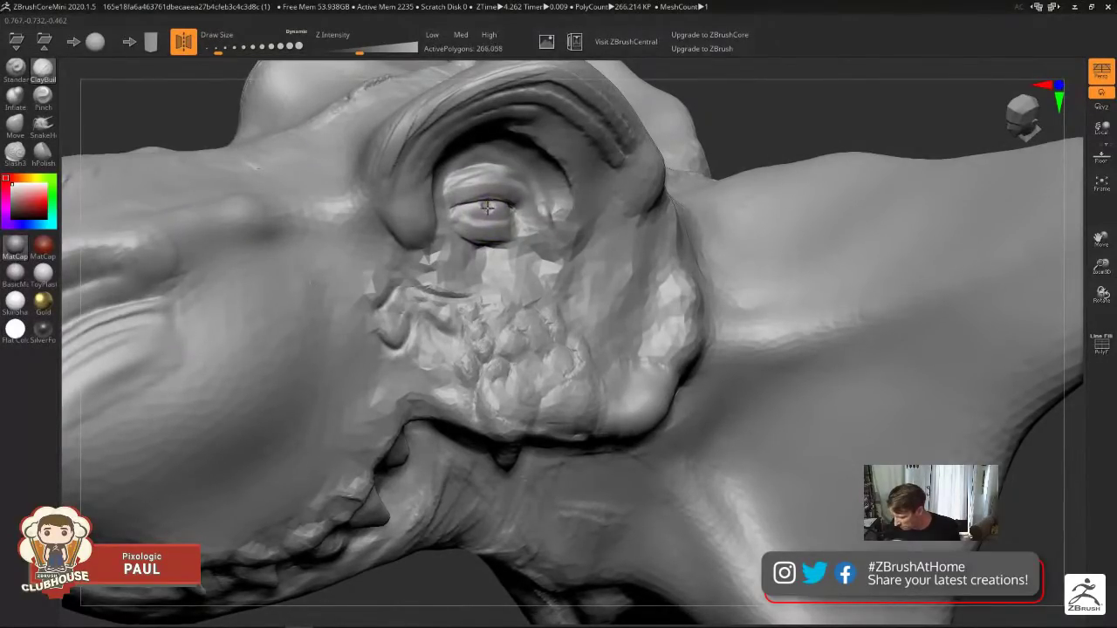
# Reduce the mesh to the Low setting of 150k polygons.
pyautogui.scroll(-5, 524, 291)
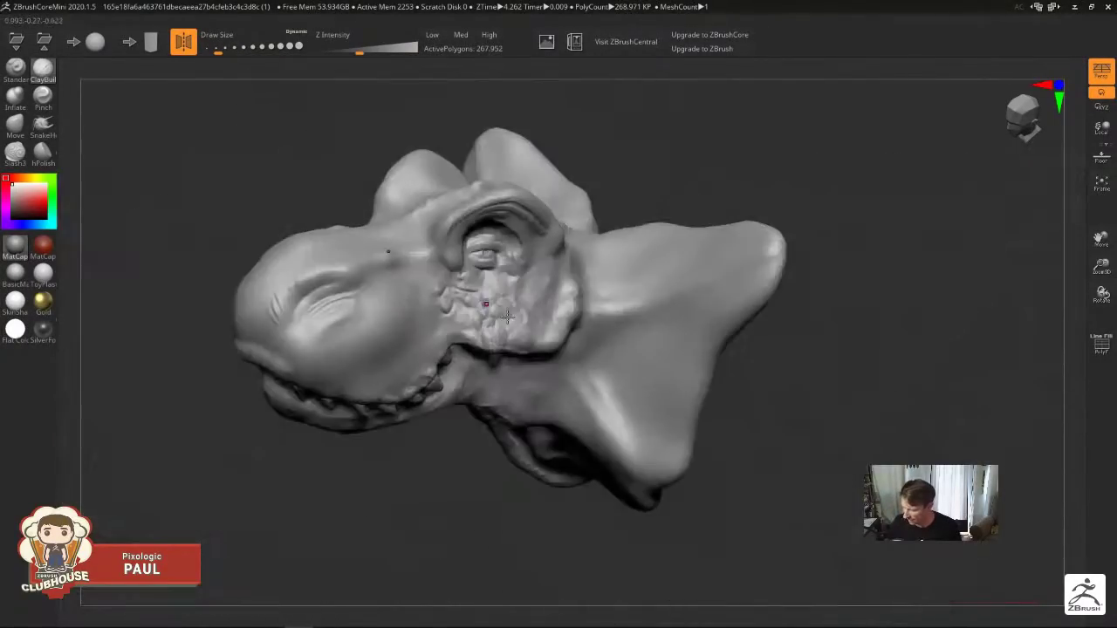
pyautogui.keyDown('alt'); pyautogui.moveTo(569, 370); pyautogui.dragTo(523, 361, button='right'); pyautogui.keyUp('alt')
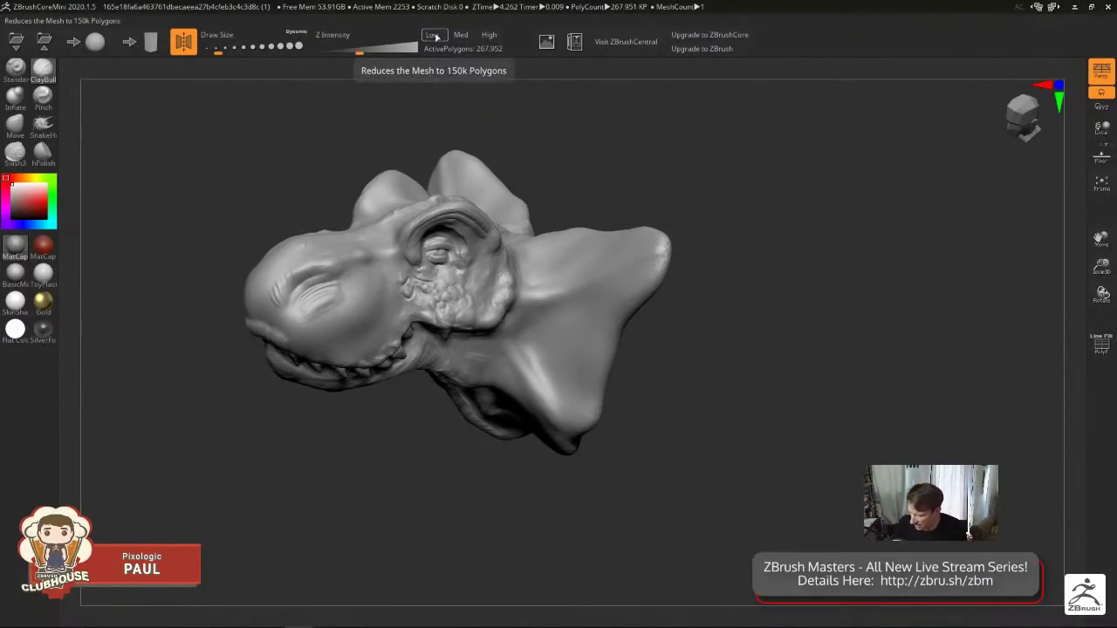
pyautogui.click(432, 35)
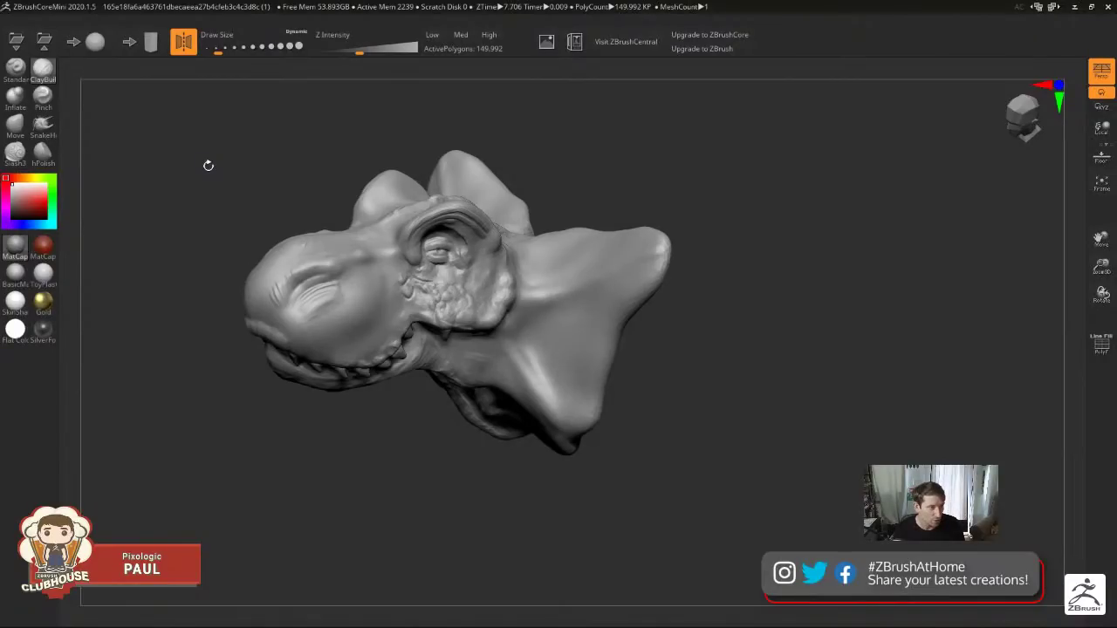
# Switch to the browser and look through the ZBrushLIVE Clubhouse thread on ZBrushCentral for the posted iMage3D GIF models.
pyautogui.hotkey('alt', 'Tab')
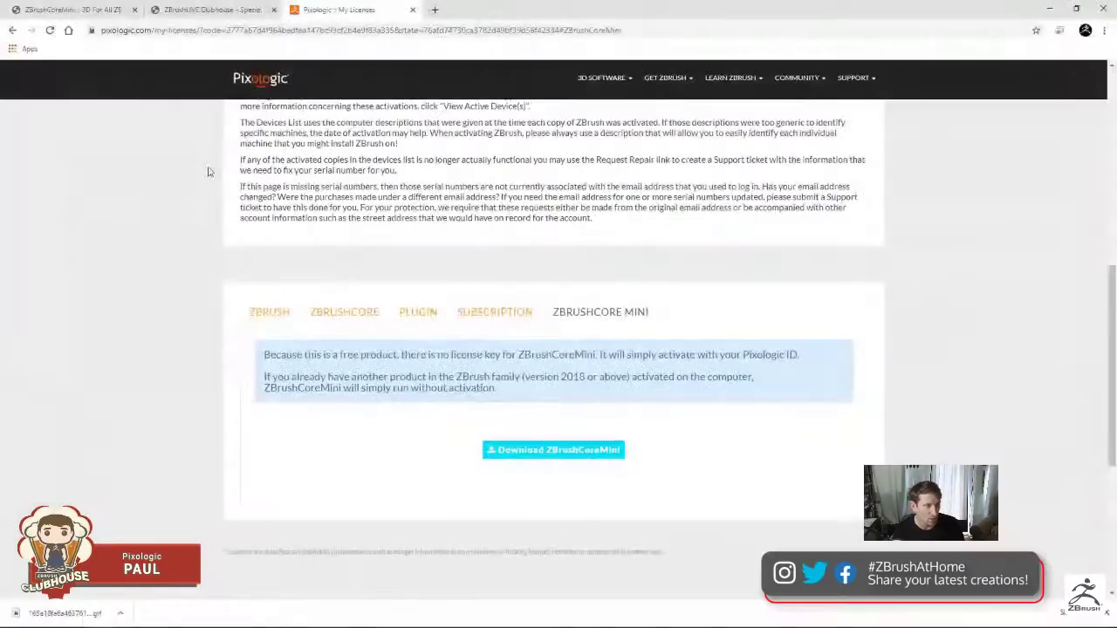
pyautogui.click(209, 9)
pyautogui.scroll(-3, 424, 410)
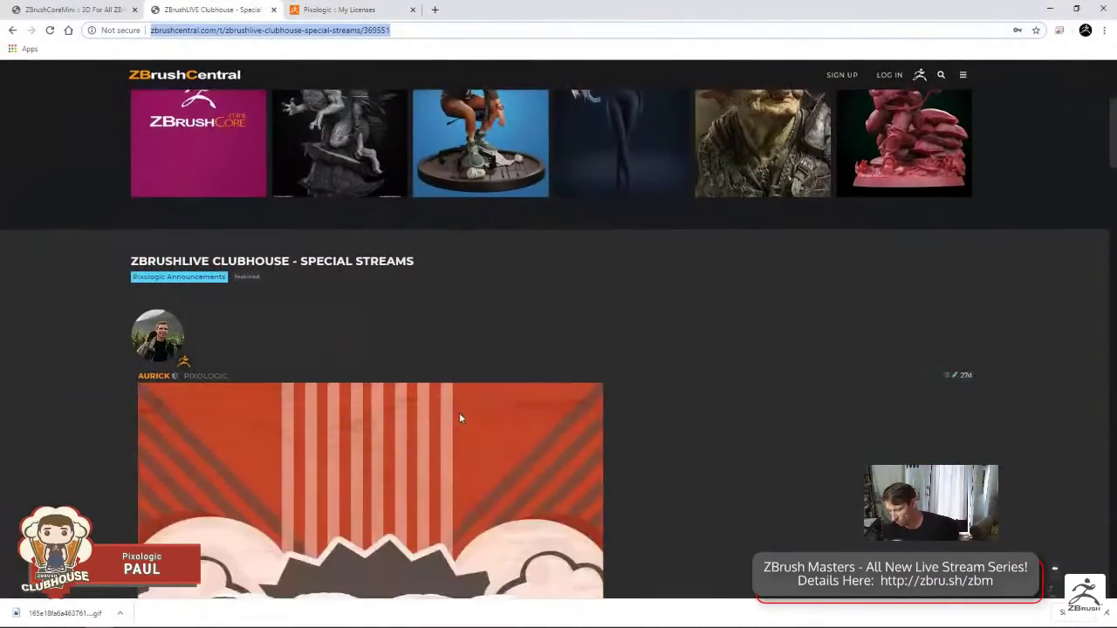
pyautogui.scroll(-2, 467, 413)
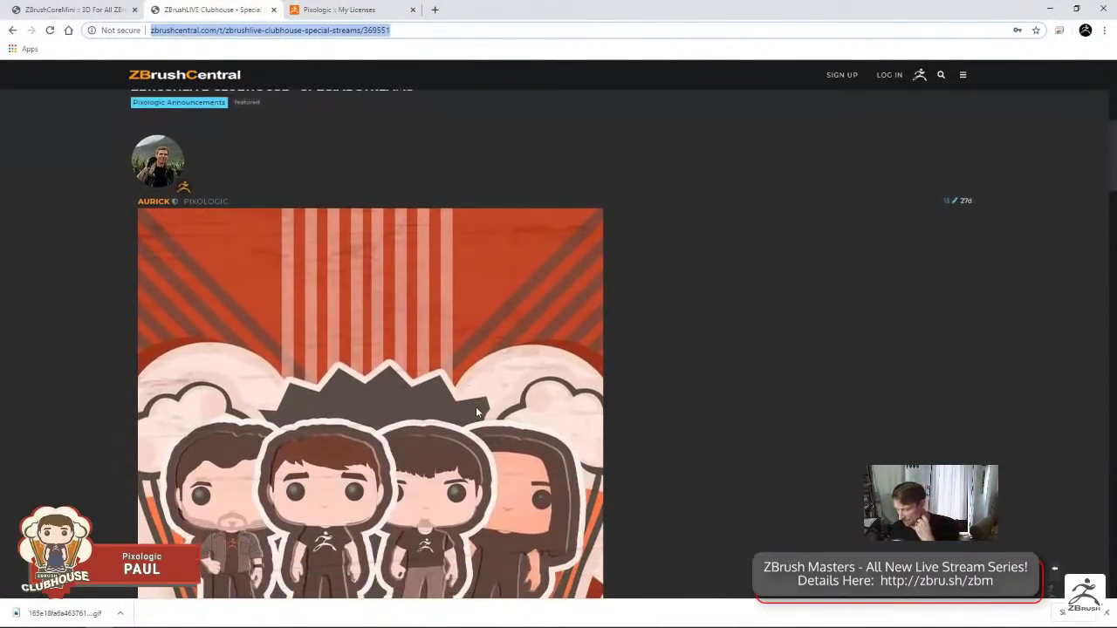
pyautogui.scroll(-10, 445, 390)
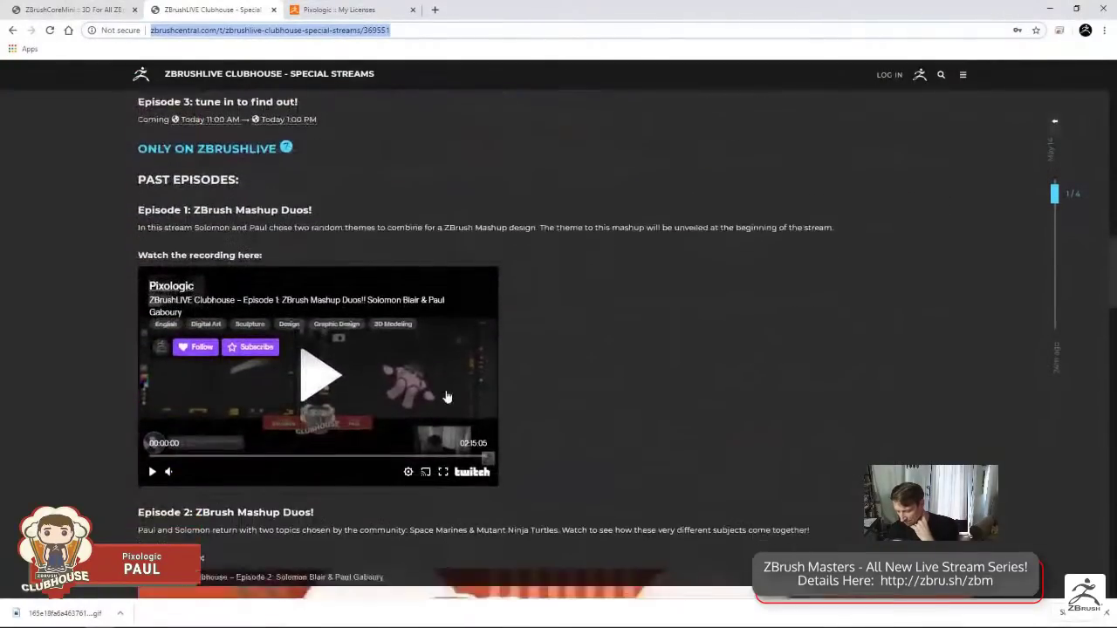
pyautogui.scroll(-20, 446, 397)
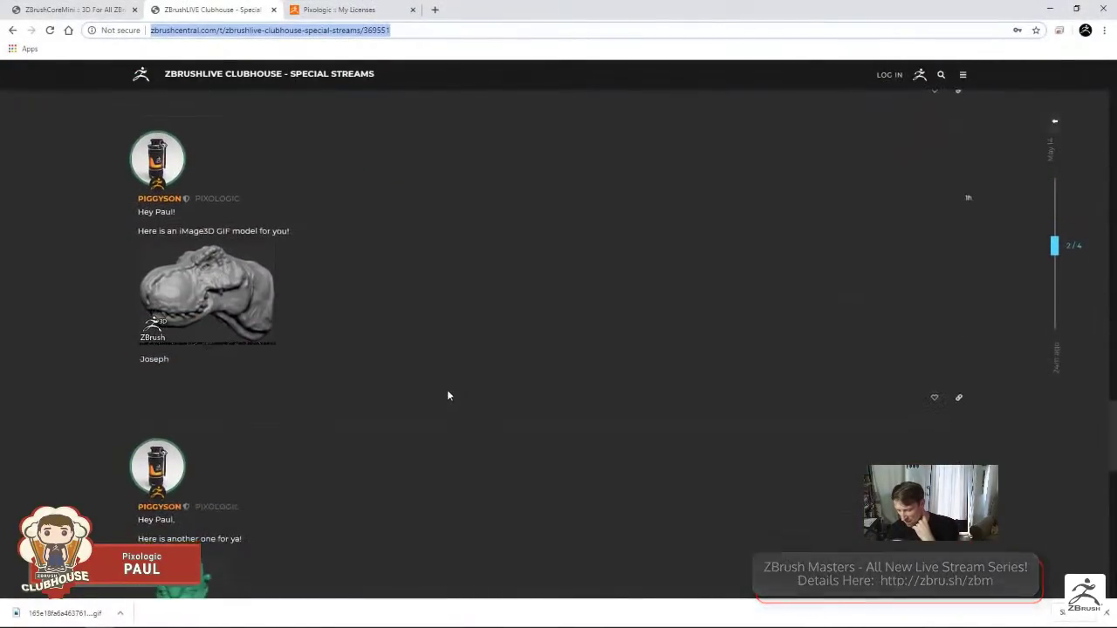
pyautogui.scroll(-2, 379, 417)
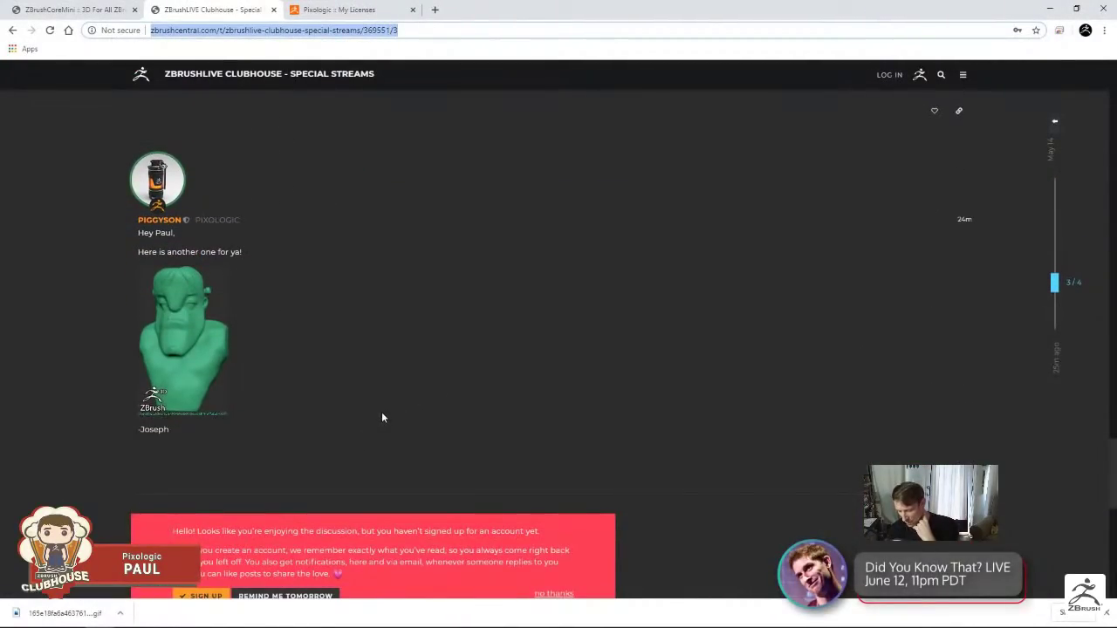
pyautogui.scroll(1, 245, 480)
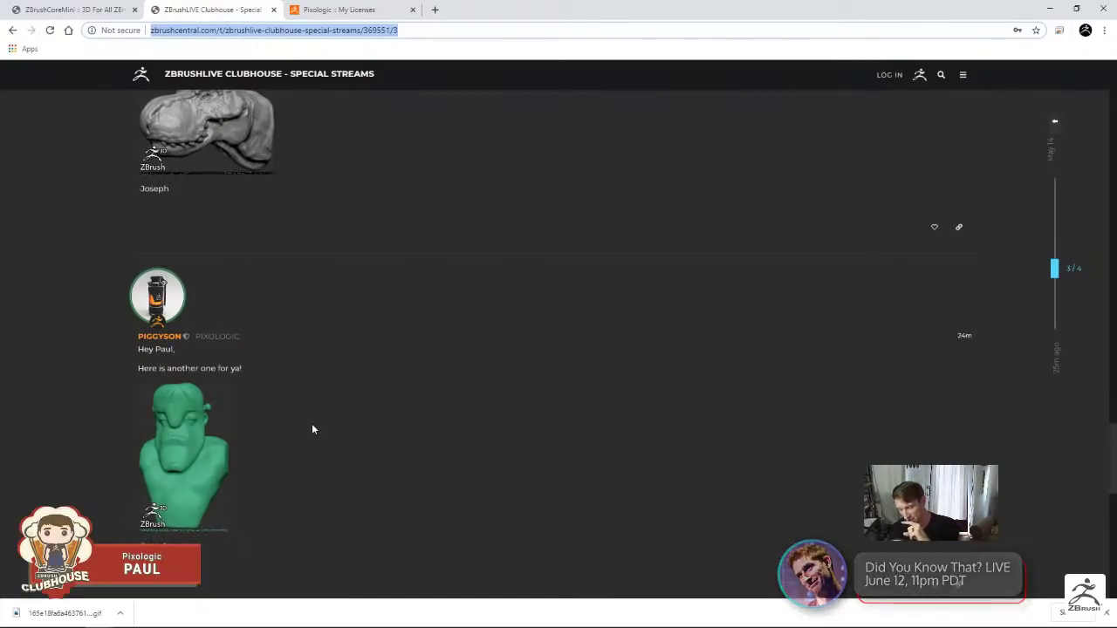
pyautogui.scroll(3, 290, 279)
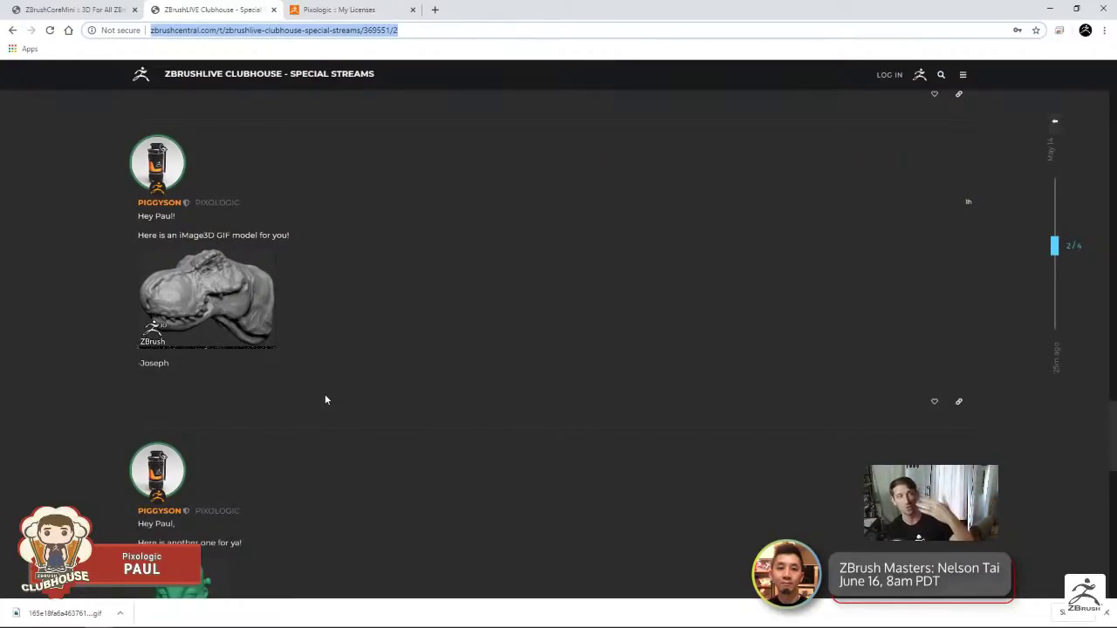
pyautogui.scroll(-2, 366, 379)
pyautogui.scroll(-3, 381, 377)
pyautogui.scroll(5, 388, 378)
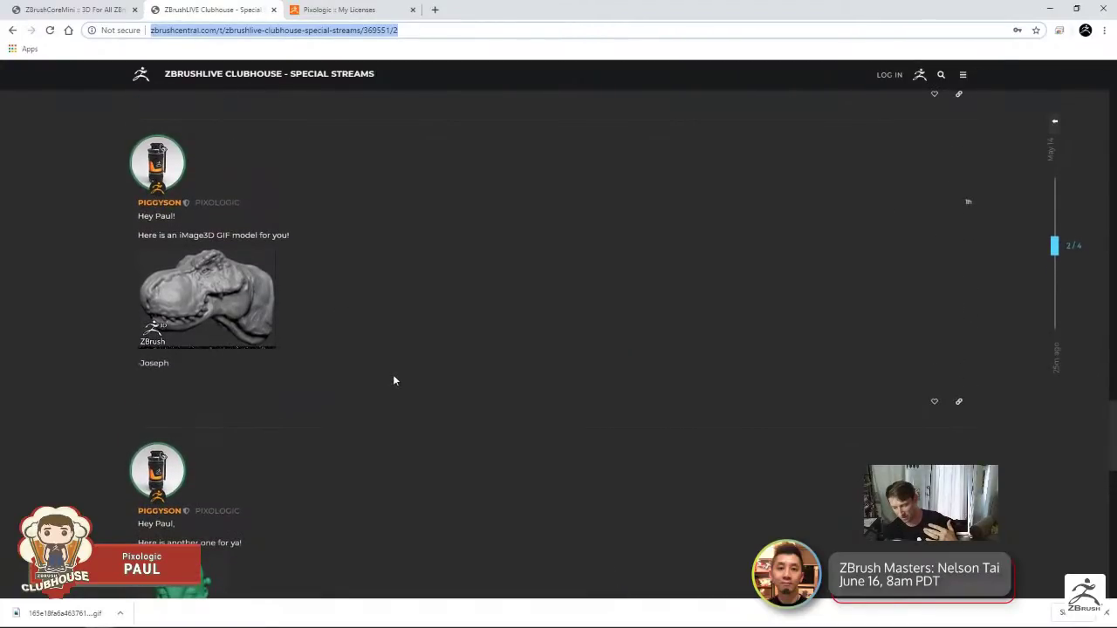
pyautogui.scroll(-2, 393, 381)
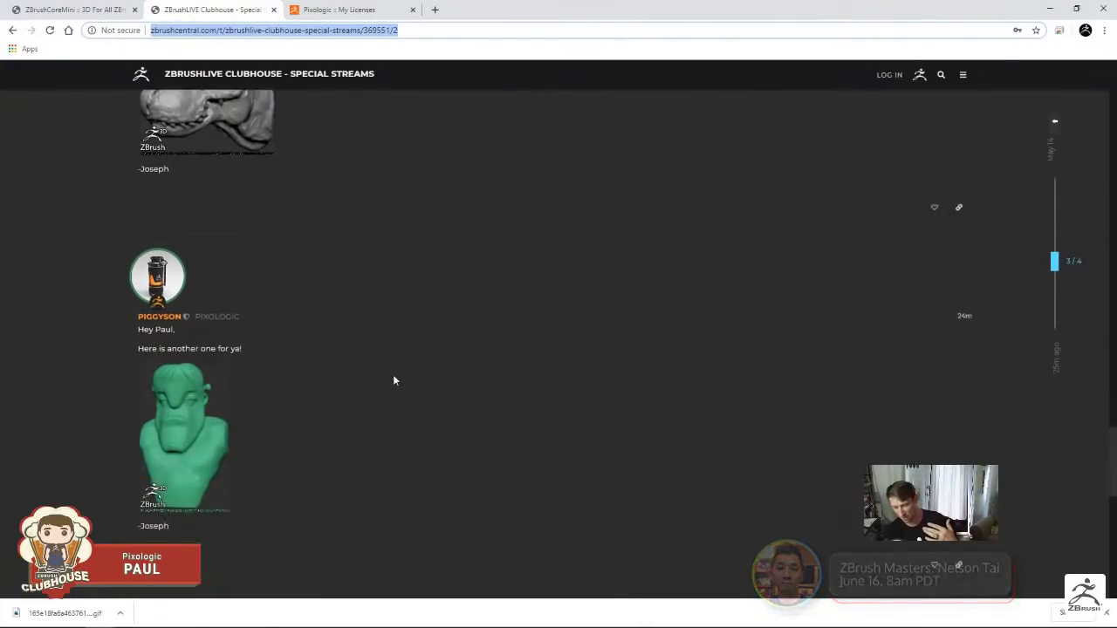
# Save the green bust's GIF image from the forum post to the Downloads folder.
pyautogui.rightClick(176, 388)
pyautogui.click(245, 411)
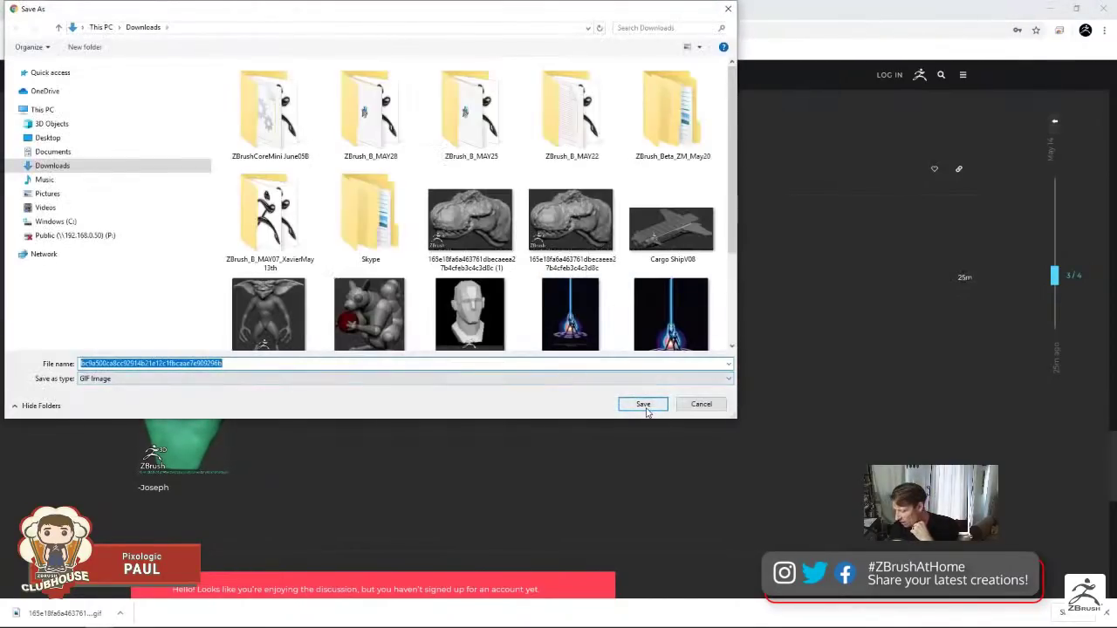
pyautogui.click(644, 405)
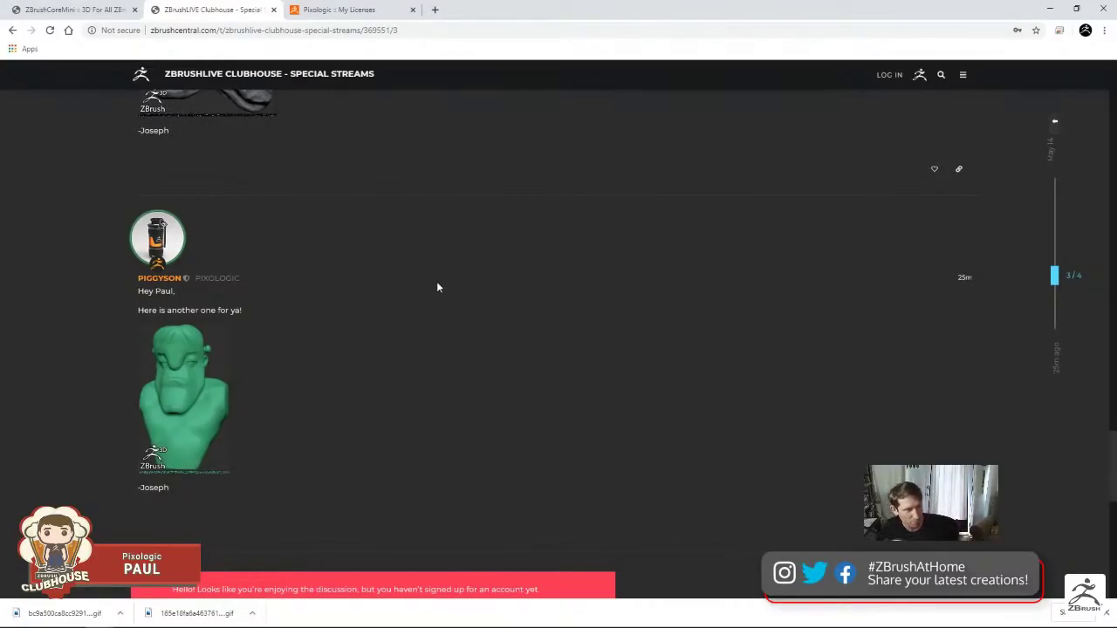
# Switch back to ZBrushCoreMini and open the downloaded green bust GIF, discarding the changes to the dinosaur head.
pyautogui.hotkey('alt', 'Tab')
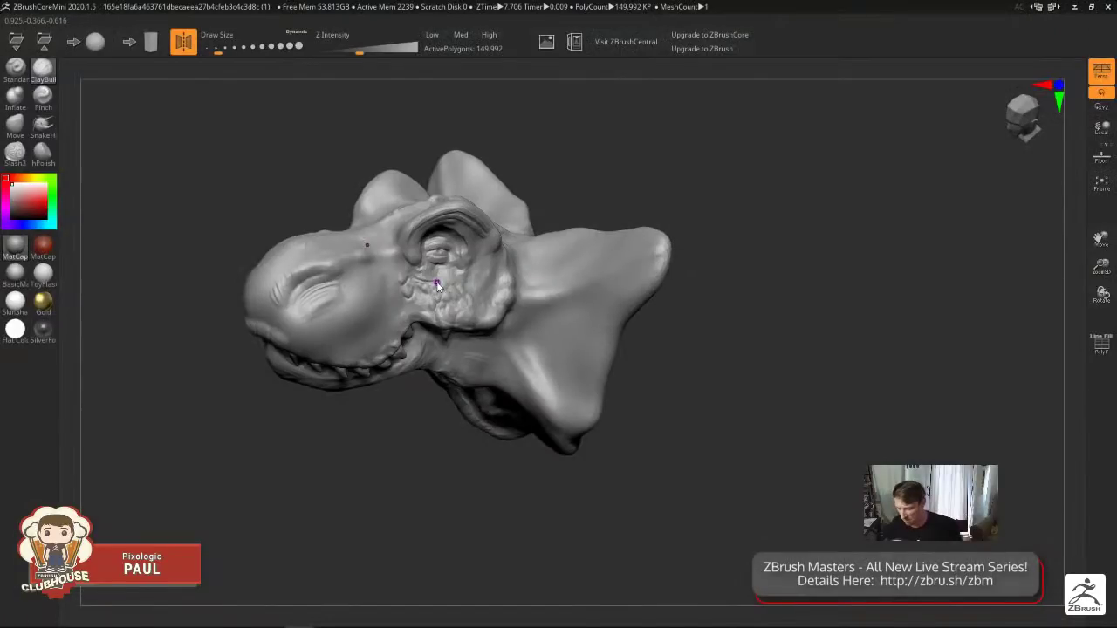
pyautogui.moveTo(481, 499)
pyautogui.mouseDown()
pyautogui.moveTo(479, 481)
pyautogui.moveTo(499, 506)
pyautogui.mouseUp()
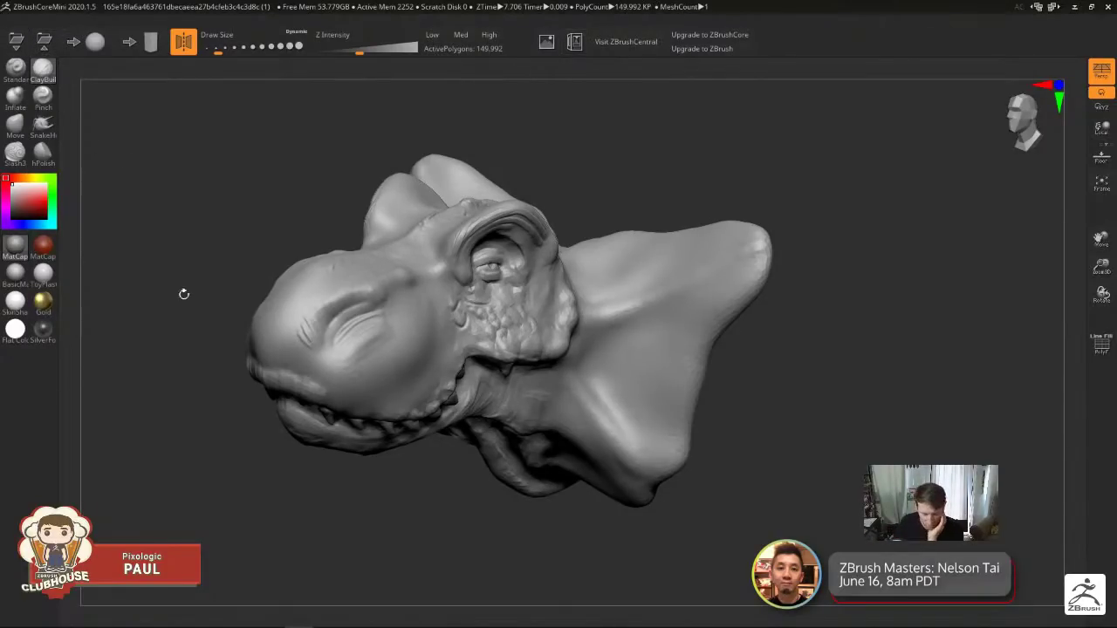
pyautogui.hotkey('ctrl', 'o')
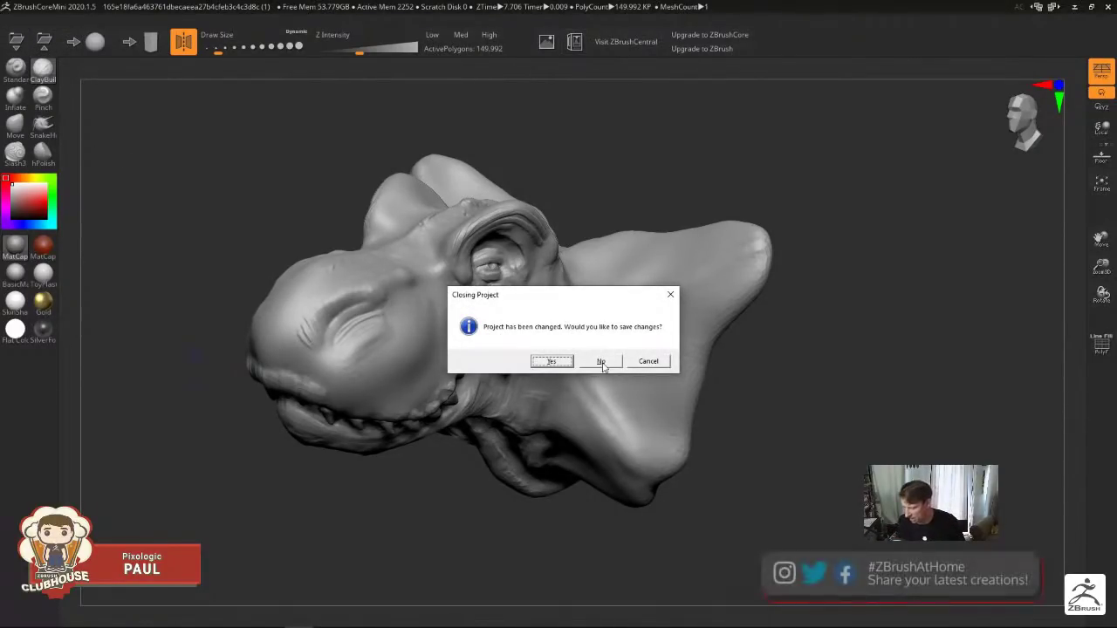
pyautogui.click(599, 361)
pyautogui.doubleClick(586, 214)
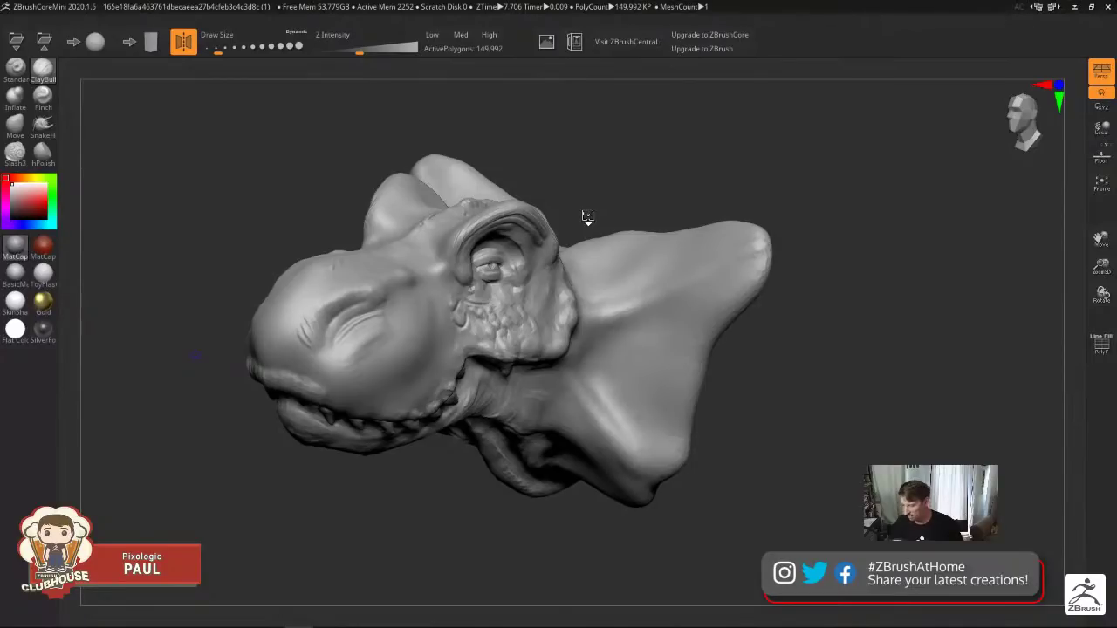
# Add a ClayBuildup stroke on the cheek below the bust's eye, adjusting the draw size to fit.
pyautogui.press('s')
pyautogui.moveTo(707, 414); pyautogui.dragTo(738, 412)
pyautogui.moveTo(731, 407); pyautogui.dragTo(706, 421, button='right')
pyautogui.keyDown('ctrl'); pyautogui.moveTo(619, 371); pyautogui.dragTo(545, 308, button='right'); pyautogui.keyUp('ctrl')
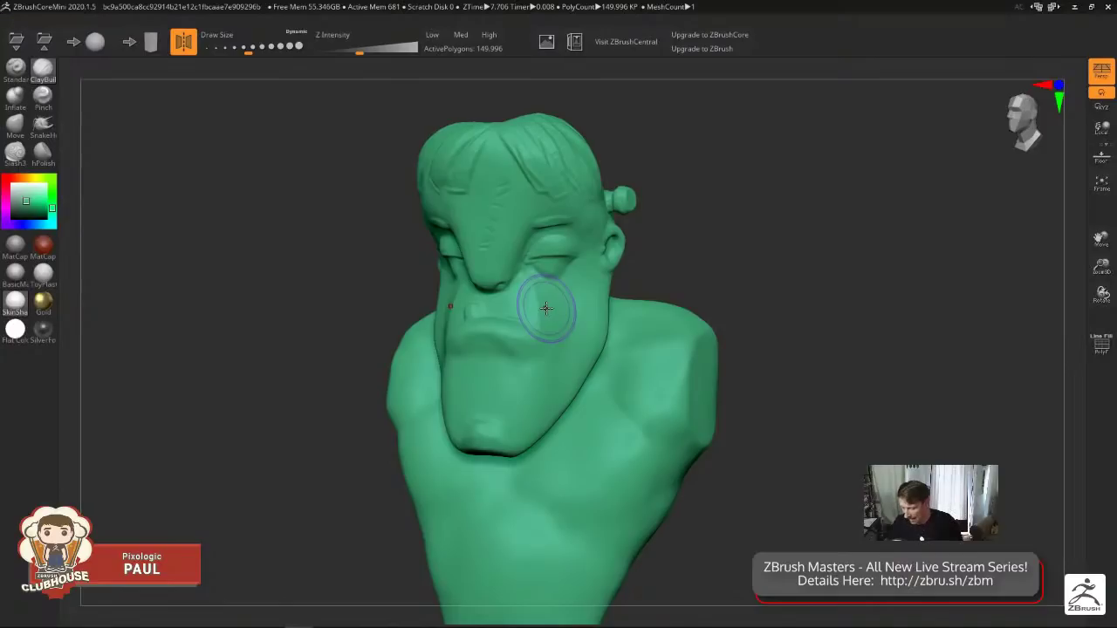
pyautogui.keyDown('ctrl'); pyautogui.moveTo(529, 314); pyautogui.dragTo(540, 319, button='right'); pyautogui.keyUp('ctrl')
pyautogui.press('s')
pyautogui.moveTo(541, 323)
pyautogui.mouseDown()
pyautogui.moveTo(528, 328)
pyautogui.moveTo(534, 300)
pyautogui.moveTo(525, 335)
pyautogui.mouseUp()
pyautogui.moveTo(534, 297)
pyautogui.mouseDown()
pyautogui.moveTo(523, 309)
pyautogui.moveTo(532, 339)
pyautogui.mouseUp()
# Tint the bust yellow and shape the cheek fold down to the mouth corner with smoothing and ClayBuildup strokes.
pyautogui.click(29, 178)
pyautogui.moveTo(593, 434); pyautogui.dragTo(529, 366, button='right')
pyautogui.moveTo(529, 367)
pyautogui.keyDown('ctrl'); pyautogui.mouseDown(button='right')
pyautogui.moveTo(530, 381)
pyautogui.moveTo(531, 346)
pyautogui.mouseUp(button='right'); pyautogui.keyUp('ctrl')
pyautogui.moveTo(531, 346)
pyautogui.keyDown('shift'); pyautogui.mouseDown()
pyautogui.moveTo(535, 410)
pyautogui.moveTo(513, 371)
pyautogui.mouseUp(); pyautogui.keyUp('shift')
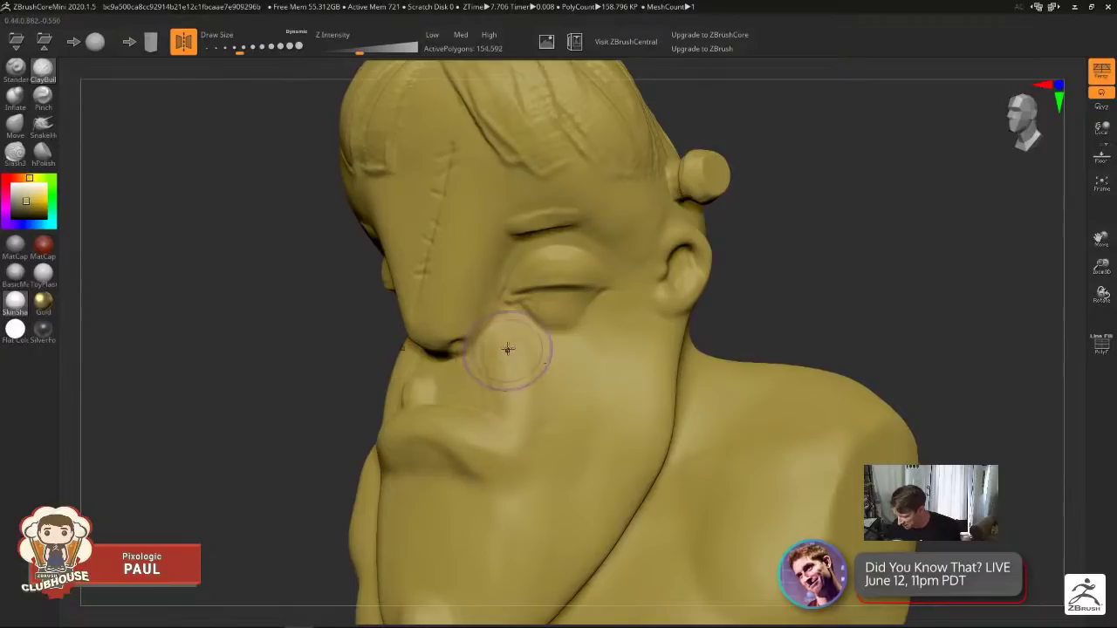
pyautogui.moveTo(495, 429)
pyautogui.mouseDown()
pyautogui.moveTo(493, 442)
pyautogui.moveTo(463, 429)
pyautogui.moveTo(445, 437)
pyautogui.mouseUp()
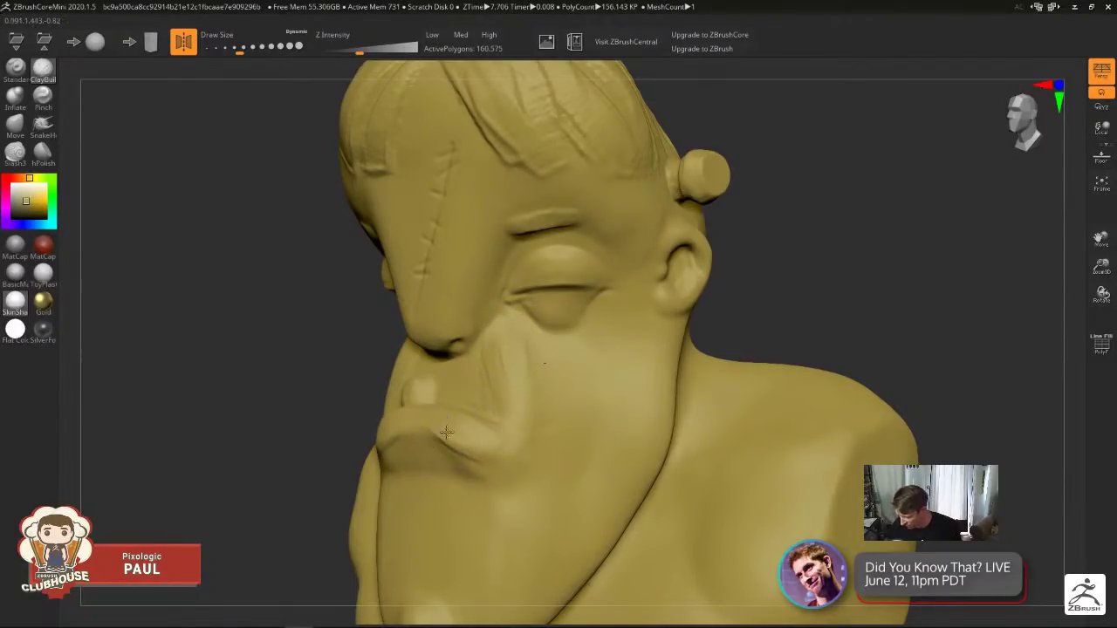
# Build up the lips and mouth corners with ClayBuildup strokes and smooth the transition into the cheek.
pyautogui.moveTo(444, 437); pyautogui.dragTo(541, 430, button='right')
pyautogui.moveTo(451, 437)
pyautogui.mouseDown()
pyautogui.moveTo(448, 446)
pyautogui.moveTo(480, 432)
pyautogui.moveTo(468, 419)
pyautogui.moveTo(566, 413)
pyautogui.mouseUp()
pyautogui.moveTo(489, 416)
pyautogui.keyDown('shift'); pyautogui.mouseDown()
pyautogui.moveTo(576, 416)
pyautogui.moveTo(488, 454)
pyautogui.moveTo(586, 448)
pyautogui.mouseUp(); pyautogui.keyUp('shift')
pyautogui.moveTo(586, 449)
pyautogui.keyDown('ctrl'); pyautogui.mouseDown(button='right')
pyautogui.moveTo(556, 450)
pyautogui.moveTo(534, 426)
pyautogui.mouseUp(button='right'); pyautogui.keyUp('ctrl')
pyautogui.keyDown('ctrl'); pyautogui.moveTo(503, 334); pyautogui.dragTo(522, 396, button='right'); pyautogui.keyUp('ctrl')
pyautogui.moveTo(527, 408)
pyautogui.mouseDown()
pyautogui.moveTo(509, 407)
pyautogui.moveTo(491, 424)
pyautogui.moveTo(522, 429)
pyautogui.moveTo(485, 429)
pyautogui.mouseUp()
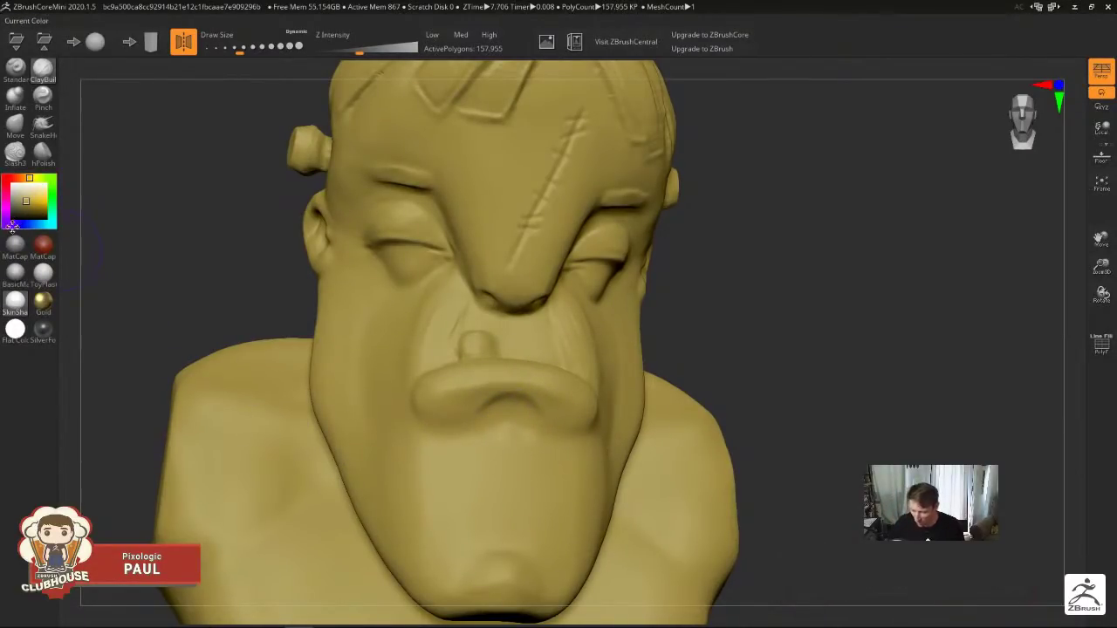
# Tint the bust purple and refine the area around the eye with a ClayBuildup stroke and light smoothing.
pyautogui.click(6, 225)
pyautogui.moveTo(479, 454)
pyautogui.keyDown('alt'); pyautogui.mouseDown(button='right')
pyautogui.moveTo(499, 426)
pyautogui.moveTo(502, 515)
pyautogui.moveTo(471, 349)
pyautogui.moveTo(438, 286)
pyautogui.moveTo(404, 316)
pyautogui.moveTo(471, 340)
pyautogui.mouseUp(button='right'); pyautogui.keyUp('alt')
pyautogui.moveTo(367, 343)
pyautogui.mouseDown()
pyautogui.moveTo(414, 347)
pyautogui.moveTo(397, 340)
pyautogui.moveTo(383, 342)
pyautogui.moveTo(432, 359)
pyautogui.mouseUp()
pyautogui.press('s')
pyautogui.moveTo(432, 359)
pyautogui.mouseDown(button='right')
pyautogui.moveTo(463, 341)
pyautogui.moveTo(401, 324)
pyautogui.mouseUp(button='right')
pyautogui.keyDown('shift'); pyautogui.moveTo(419, 297); pyautogui.dragTo(412, 316); pyautogui.keyUp('shift')
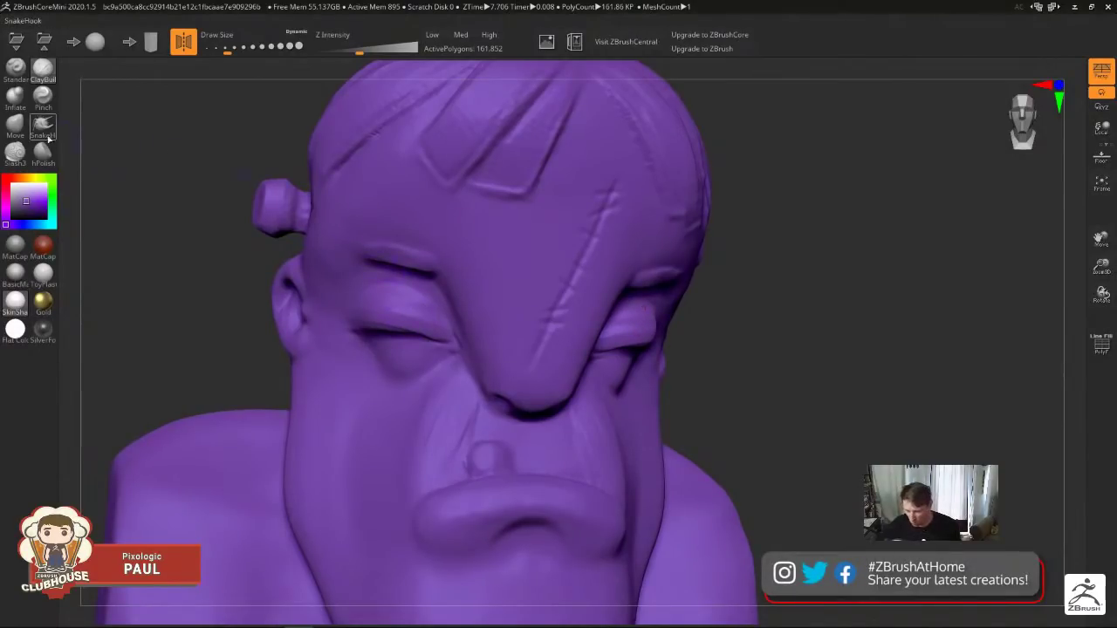
# Cut creases at the inner eye corner and along the brow with the Slash3 brush.
pyautogui.click(15, 150)
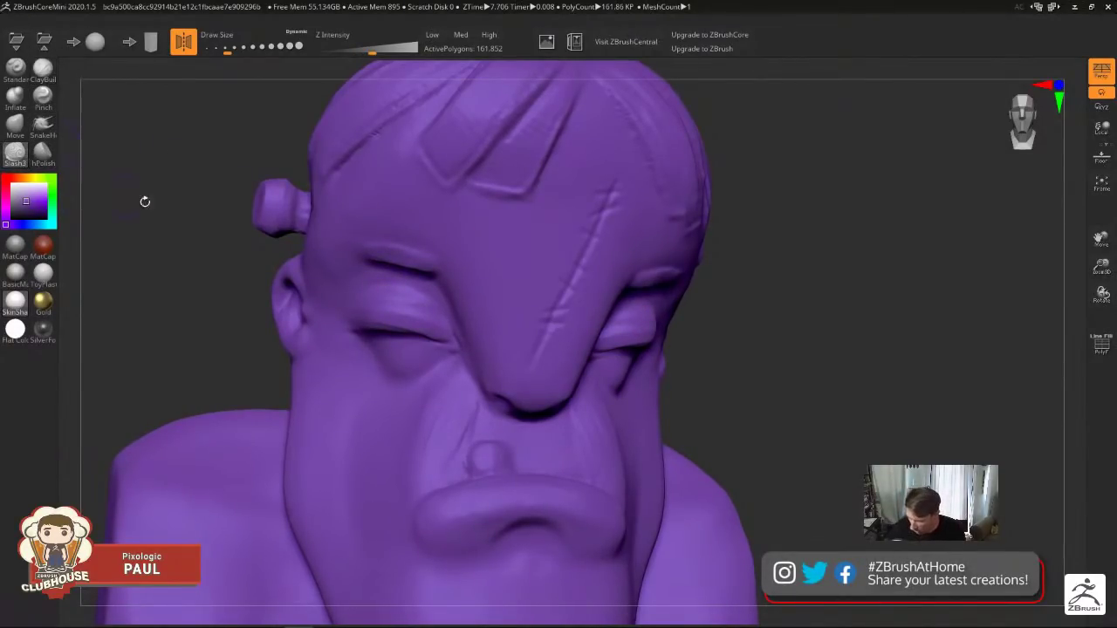
pyautogui.scroll(2, 427, 311)
pyautogui.keyDown('ctrl'); pyautogui.moveTo(428, 312); pyautogui.dragTo(373, 325, button='right'); pyautogui.keyUp('ctrl')
pyautogui.moveTo(428, 352); pyautogui.dragTo(436, 377)
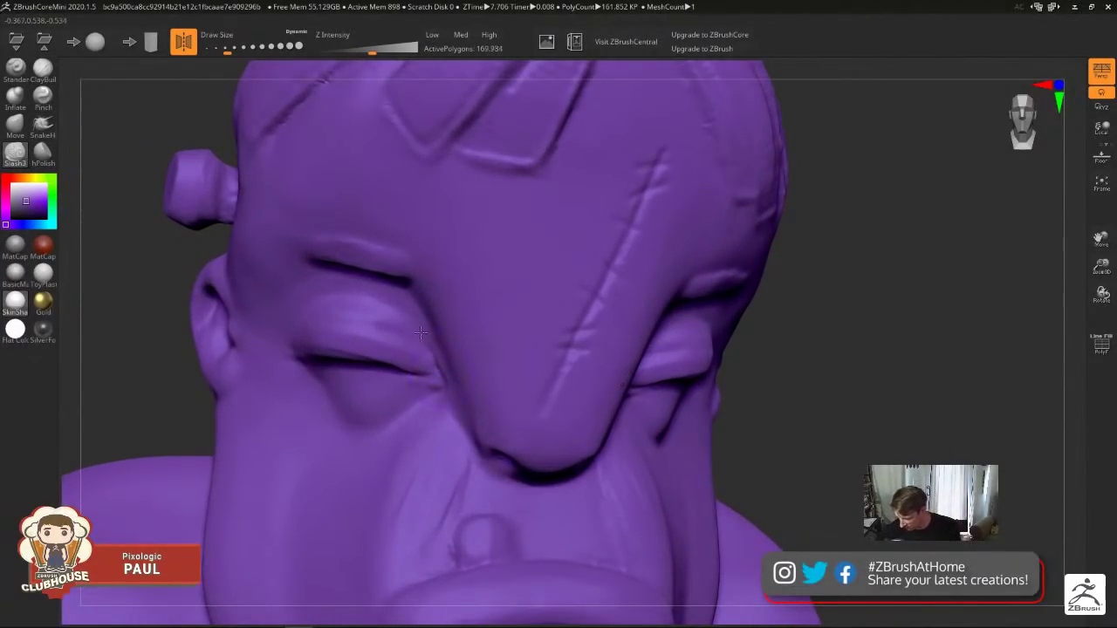
pyautogui.moveTo(388, 294); pyautogui.dragTo(391, 268, button='right')
pyautogui.moveTo(401, 215); pyautogui.dragTo(475, 244)
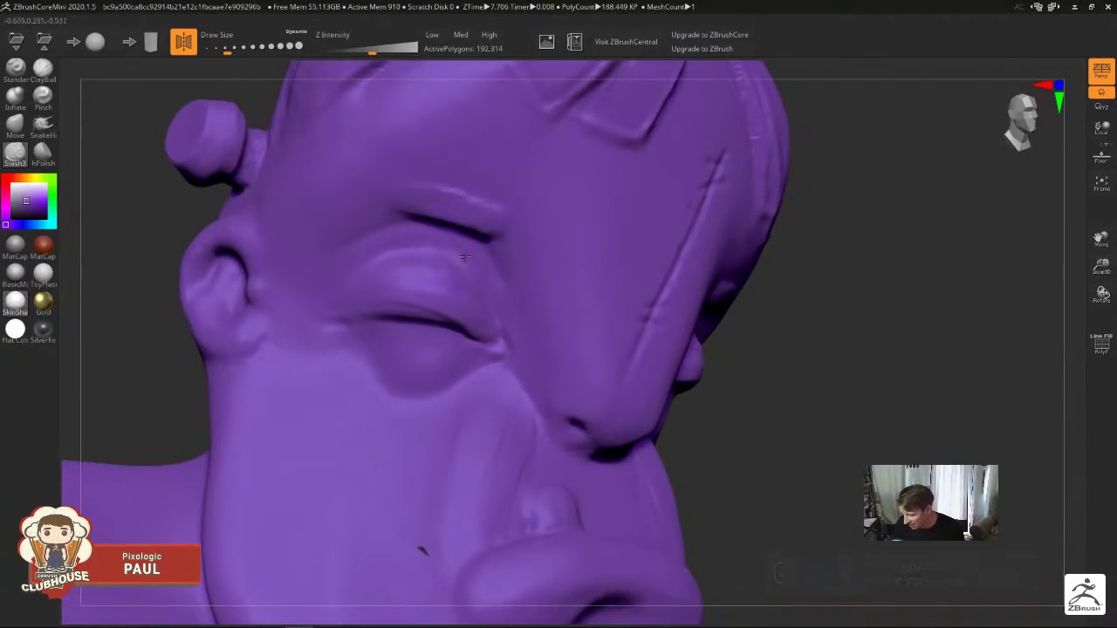
# Carve several curved wrinkles across the upper eyelid with a smaller Slash3 brush.
pyautogui.press('s')
pyautogui.moveTo(425, 281); pyautogui.dragTo(484, 299)
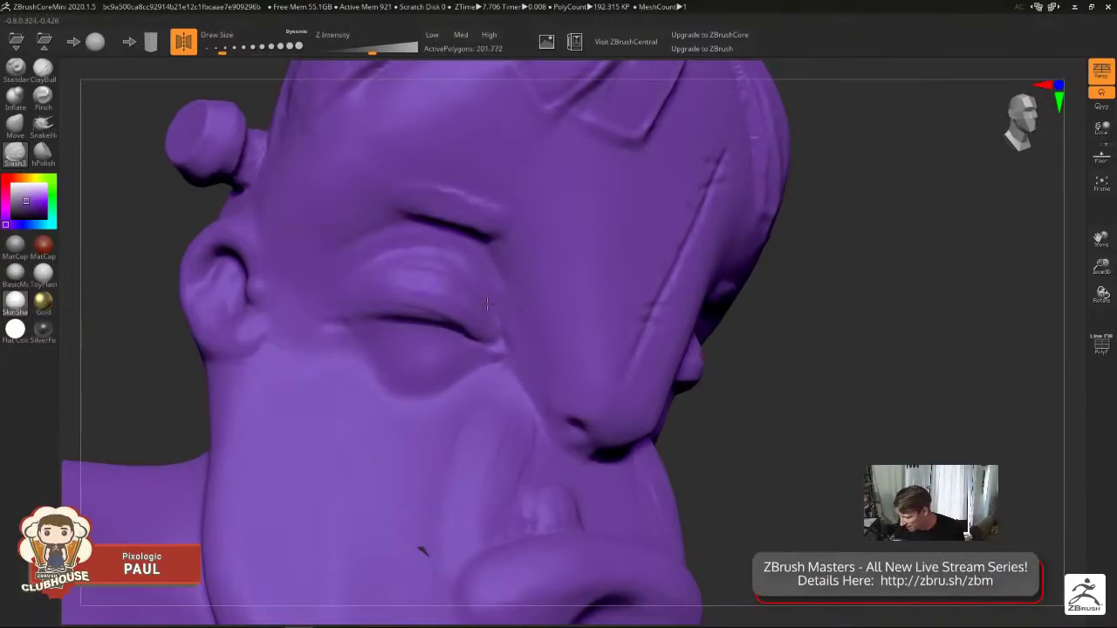
pyautogui.moveTo(381, 285); pyautogui.dragTo(504, 333)
pyautogui.moveTo(428, 256); pyautogui.dragTo(479, 285)
pyautogui.moveTo(344, 291); pyautogui.dragTo(444, 250)
pyautogui.moveTo(334, 275)
pyautogui.mouseDown()
pyautogui.moveTo(461, 236)
pyautogui.moveTo(485, 270)
pyautogui.mouseUp()
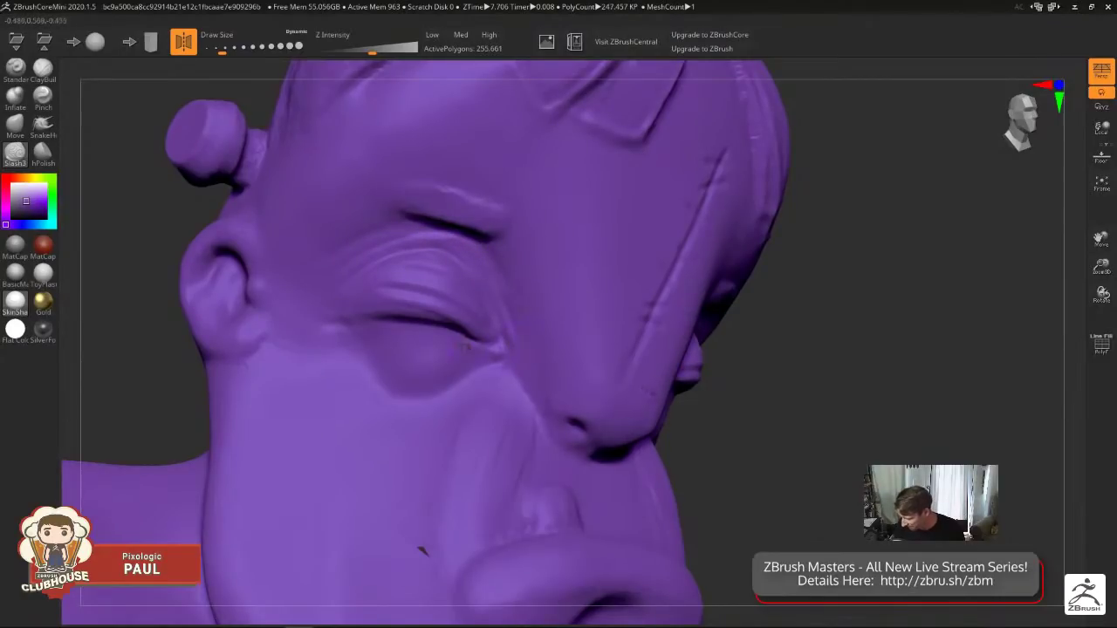
# Deepen the line between the eyelids, mark a pupil and cut a crease for the lower lid with Slash3.
pyautogui.moveTo(372, 325); pyautogui.dragTo(511, 353)
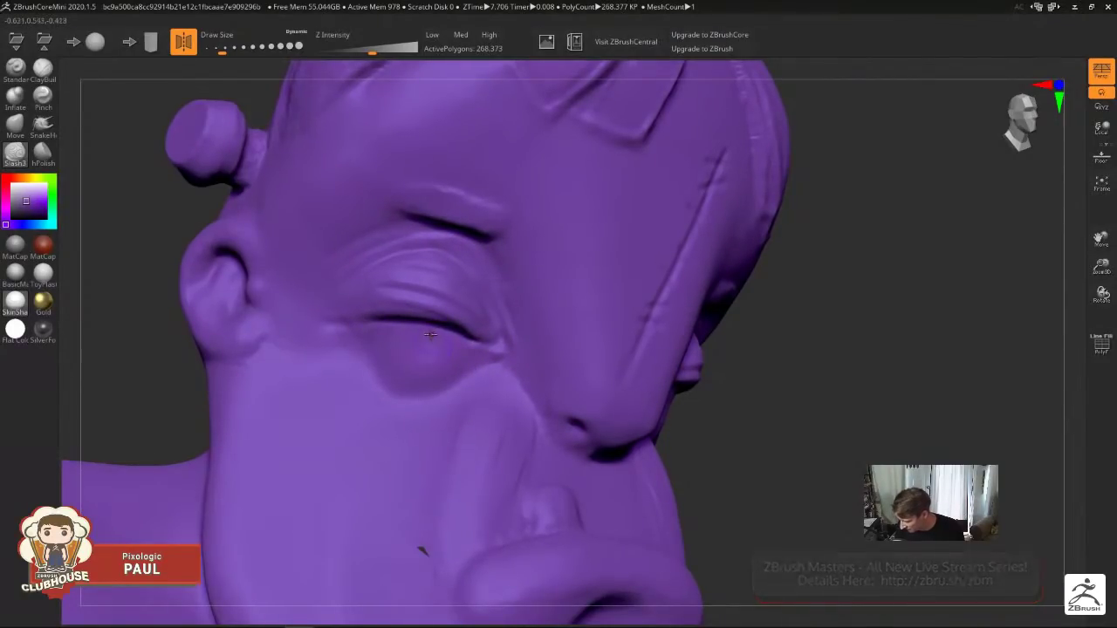
pyautogui.moveTo(429, 332); pyautogui.dragTo(426, 329)
pyautogui.keyDown('ctrl'); pyautogui.moveTo(491, 388); pyautogui.dragTo(409, 367, button='right'); pyautogui.keyUp('ctrl')
pyautogui.keyDown('ctrl'); pyautogui.moveTo(431, 329); pyautogui.dragTo(425, 357, button='right'); pyautogui.keyUp('ctrl')
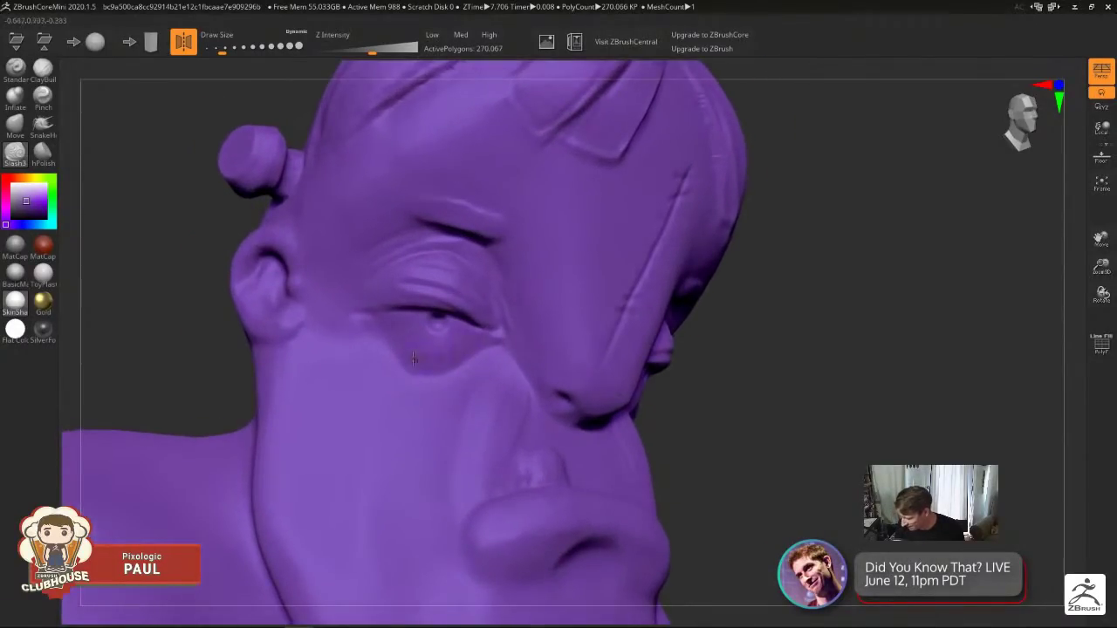
pyautogui.moveTo(399, 342); pyautogui.dragTo(470, 367)
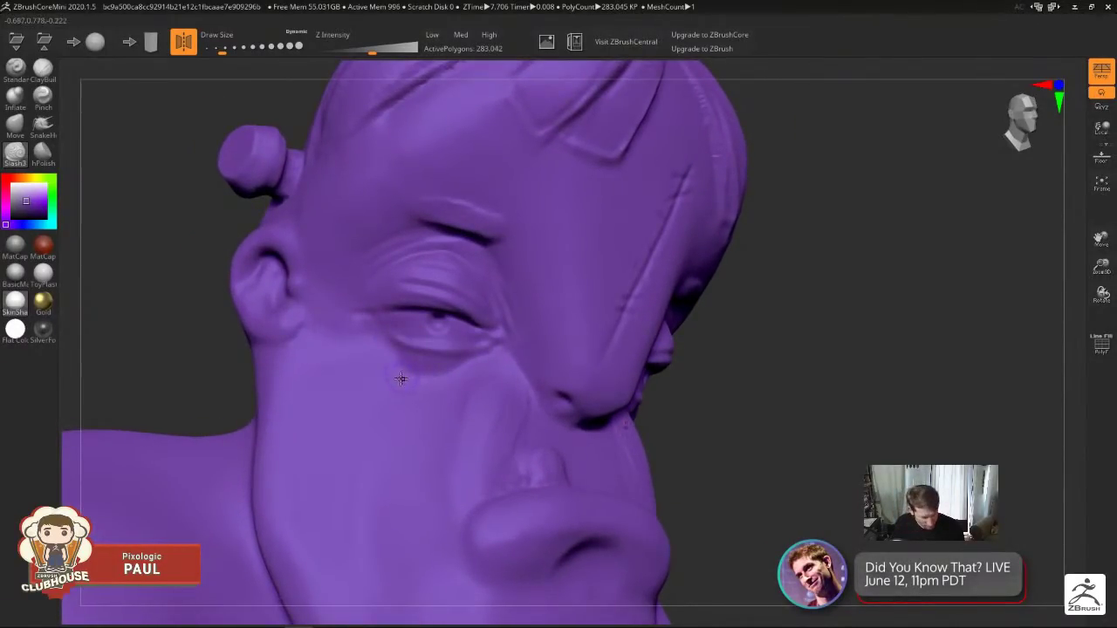
# Build up the lower eyelid with ClayBuildup and smooth the skin around the outer eye corner.
pyautogui.click(43, 70)
pyautogui.moveTo(403, 342)
pyautogui.mouseDown()
pyautogui.moveTo(392, 350)
pyautogui.moveTo(447, 365)
pyautogui.moveTo(428, 349)
pyautogui.moveTo(436, 362)
pyautogui.moveTo(397, 346)
pyautogui.moveTo(449, 365)
pyautogui.mouseUp()
pyautogui.moveTo(576, 381)
pyautogui.keyDown('ctrl'); pyautogui.mouseDown(button='right')
pyautogui.moveTo(658, 357)
pyautogui.moveTo(618, 351)
pyautogui.moveTo(611, 384)
pyautogui.moveTo(523, 367)
pyautogui.mouseUp(button='right'); pyautogui.keyUp('ctrl')
pyautogui.moveTo(494, 337)
pyautogui.keyDown('shift'); pyautogui.mouseDown()
pyautogui.moveTo(475, 340)
pyautogui.moveTo(528, 320)
pyautogui.mouseUp(); pyautogui.keyUp('shift')
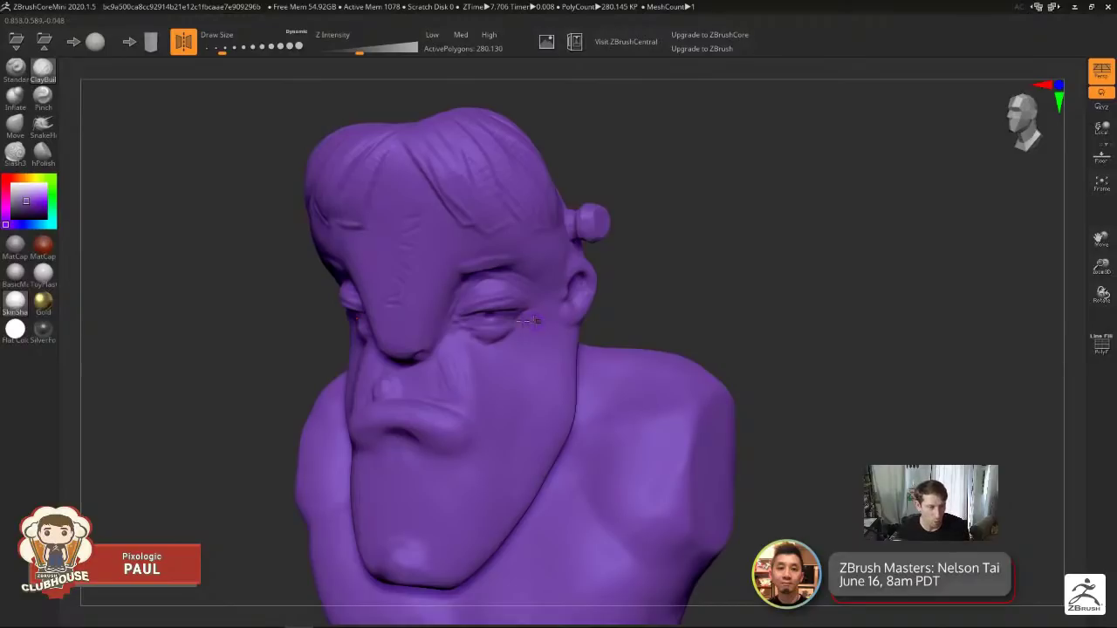
pyautogui.moveTo(15, 301)
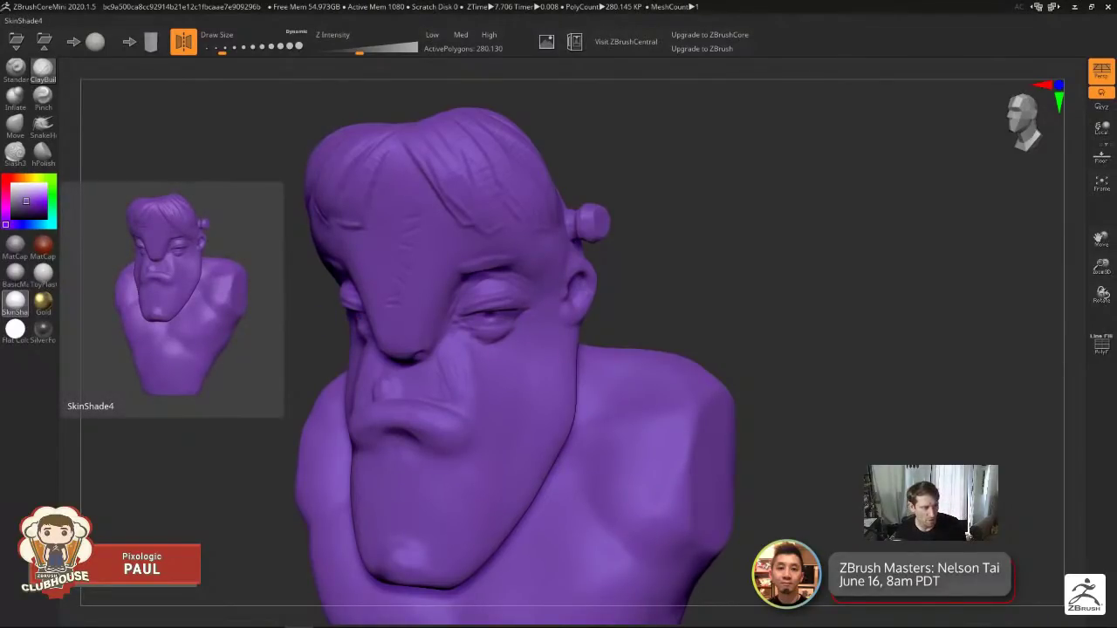
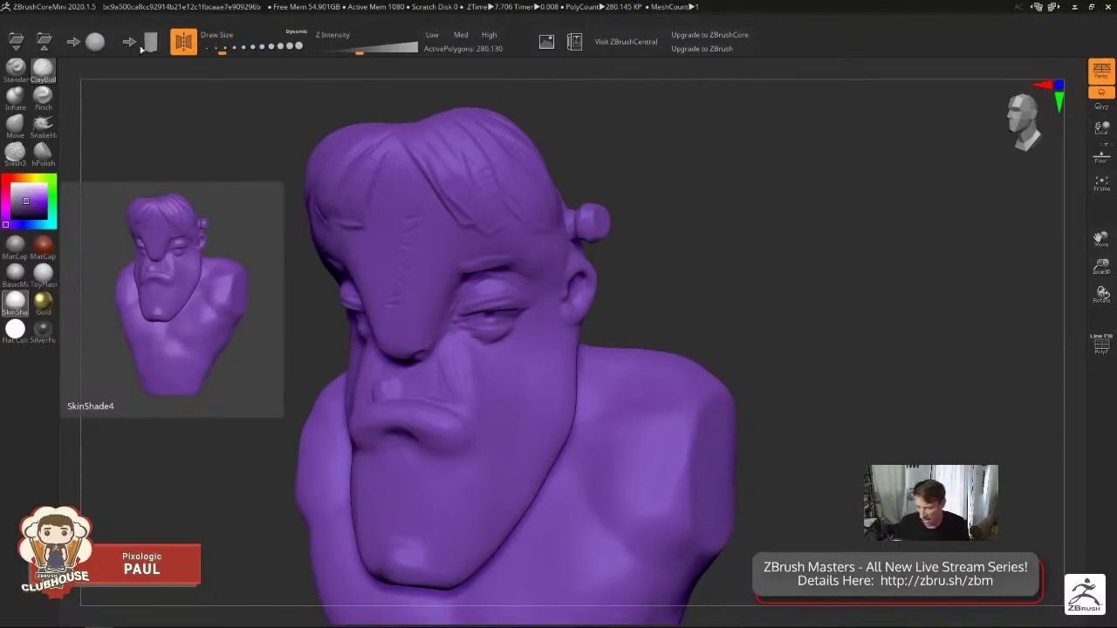
# Create a new sphere mesh for sculpting without saving the changes to the bust.
pyautogui.click(95, 41)
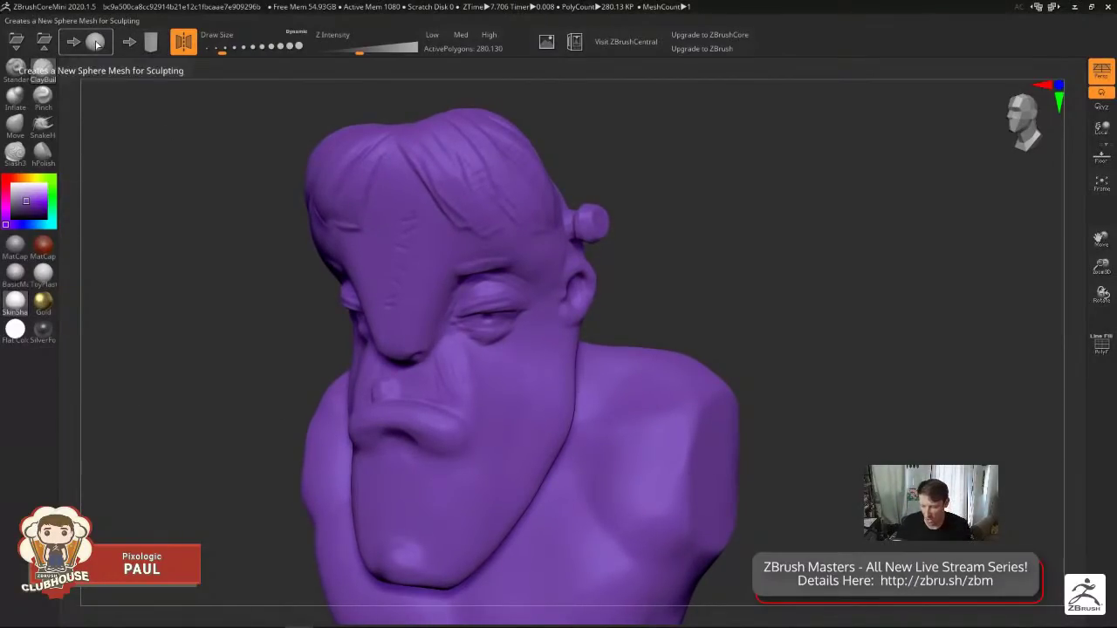
pyautogui.click(599, 361)
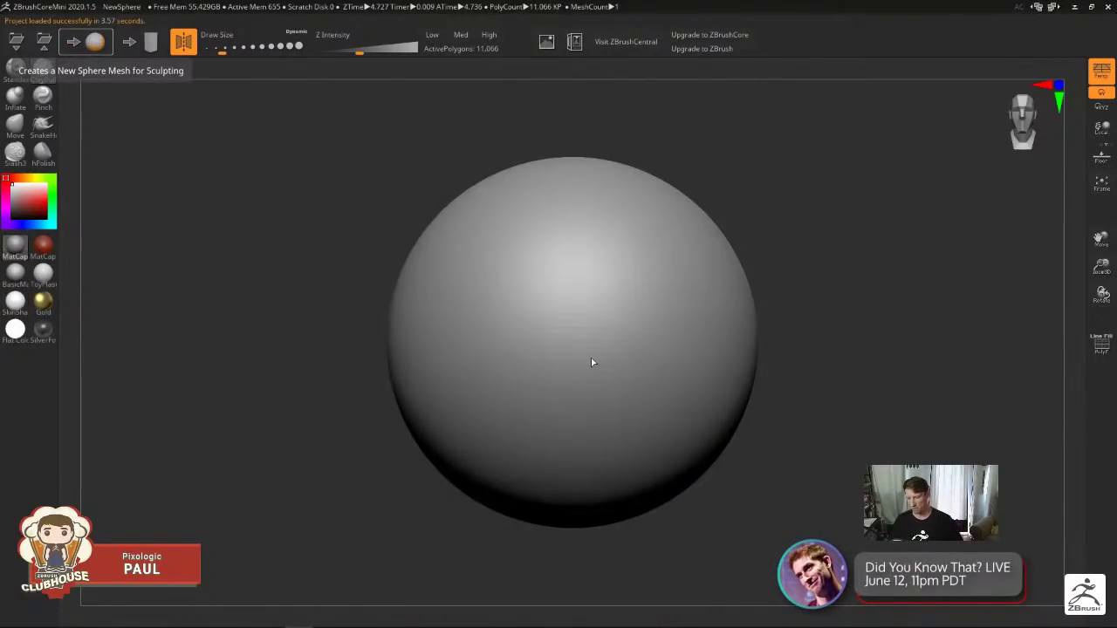
# Pull the sphere into a rough head shape with a long jaw, using a large Move brush from front and side.
pyautogui.keyDown('alt'); pyautogui.moveTo(654, 382); pyautogui.dragTo(593, 380, button='right'); pyautogui.keyUp('alt')
pyautogui.click(21, 131)
pyautogui.press('s')
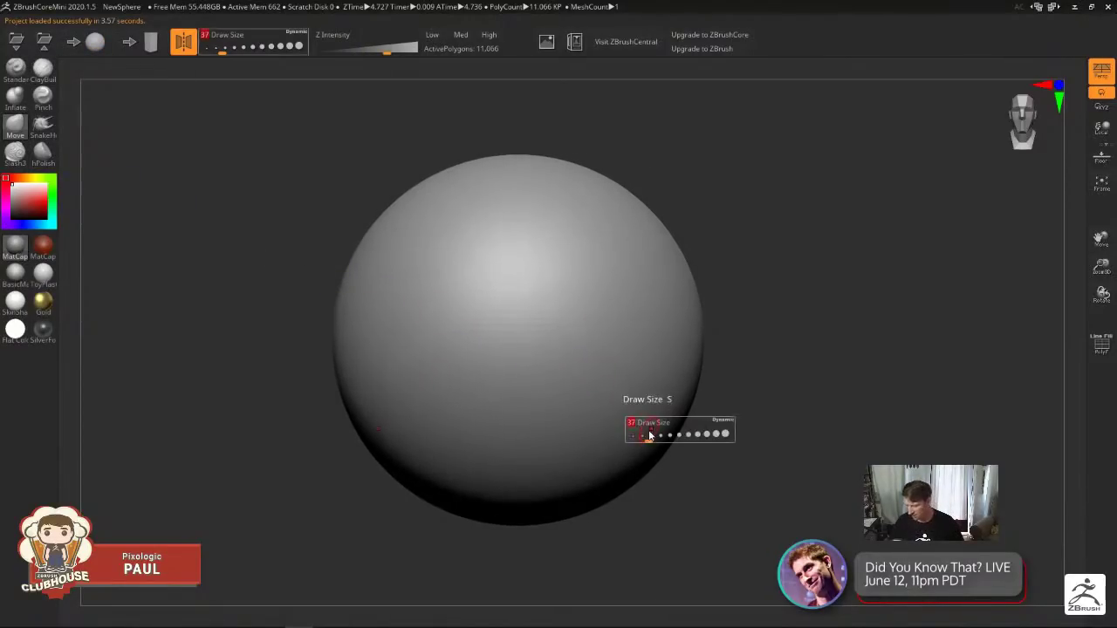
pyautogui.moveTo(650, 434); pyautogui.dragTo(665, 433)
pyautogui.keyDown('ctrl'); pyautogui.moveTo(699, 438); pyautogui.dragTo(608, 376, button='right'); pyautogui.keyUp('ctrl')
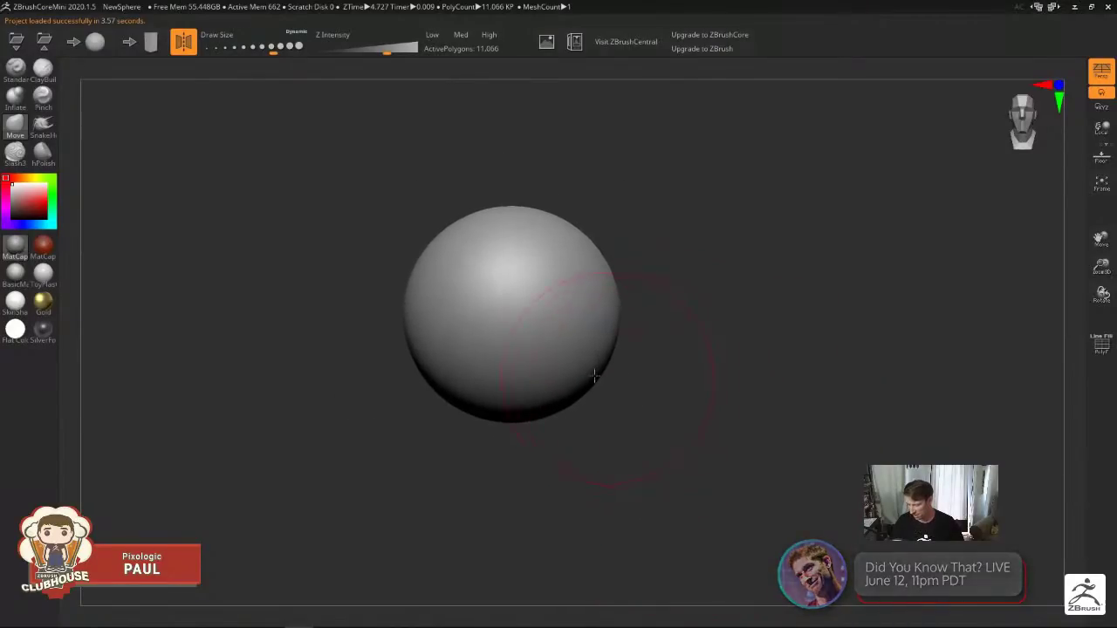
pyautogui.moveTo(575, 381)
pyautogui.mouseDown()
pyautogui.moveTo(515, 474)
pyautogui.moveTo(591, 403)
pyautogui.mouseUp()
pyautogui.moveTo(570, 448); pyautogui.dragTo(554, 474)
pyautogui.moveTo(531, 453); pyautogui.dragTo(596, 389, button='right')
pyautogui.moveTo(589, 296); pyautogui.dragTo(604, 252)
# Try pulling the top of the head backward with Move and undo the recent strokes.
pyautogui.moveTo(541, 224)
pyautogui.mouseDown()
pyautogui.moveTo(527, 207)
pyautogui.moveTo(445, 217)
pyautogui.mouseUp()
pyautogui.hotkey('ctrl', 'z')
pyautogui.hotkey('ctrl', 'z')
pyautogui.hotkey('ctrl', 'z')
pyautogui.hotkey('ctrl', 'z')
pyautogui.hotkey('ctrl', 'z')
pyautogui.hotkey('ctrl', 'z')
# Pull the back and crown of the skull outward with Move and smooth the surface.
pyautogui.moveTo(411, 282); pyautogui.dragTo(389, 288)
pyautogui.moveTo(513, 209); pyautogui.dragTo(516, 219)
pyautogui.moveTo(436, 234); pyautogui.dragTo(423, 221)
pyautogui.keyDown('shift'); pyautogui.moveTo(398, 268); pyautogui.dragTo(439, 279); pyautogui.keyUp('shift')
pyautogui.keyDown('shift'); pyautogui.moveTo(426, 227); pyautogui.dragTo(428, 279); pyautogui.keyUp('shift')
pyautogui.moveTo(428, 279); pyautogui.dragTo(609, 255, button='right')
# Refine the sides, crown and forehead of the head with a smaller Move brush.
pyautogui.press('s')
pyautogui.moveTo(565, 309); pyautogui.dragTo(550, 309)
pyautogui.moveTo(570, 247); pyautogui.dragTo(471, 338)
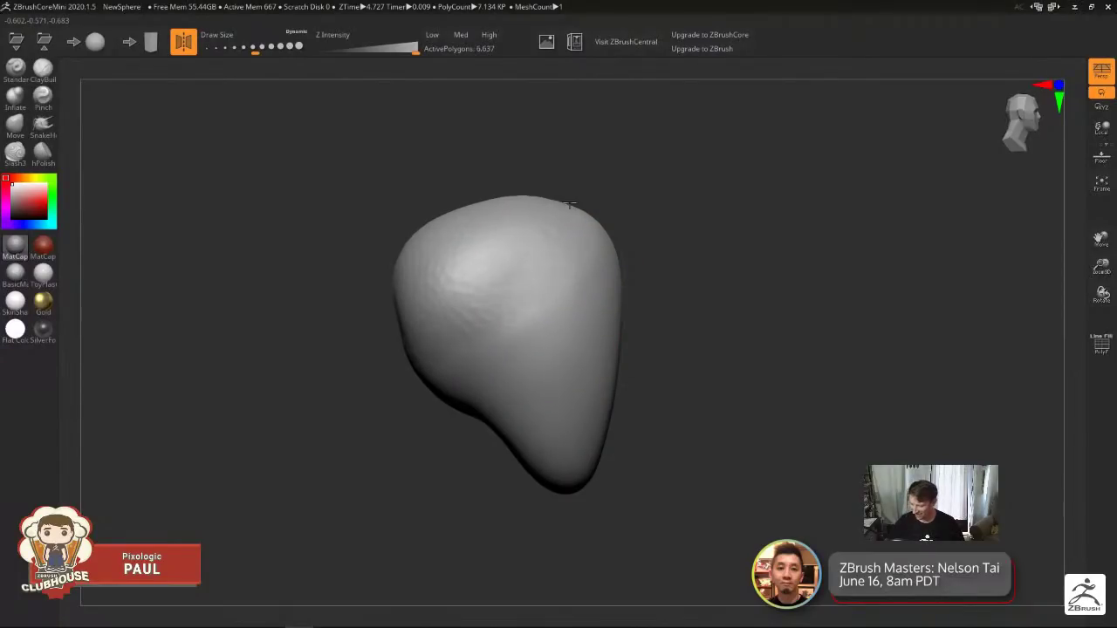
pyautogui.moveTo(468, 232); pyautogui.dragTo(493, 277, button='right')
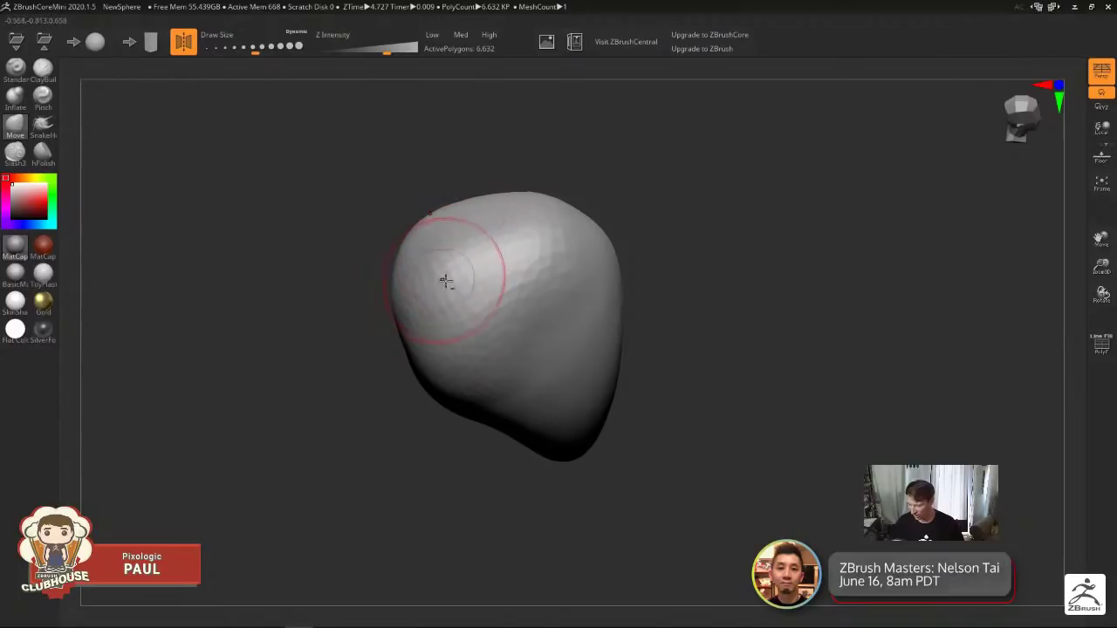
pyautogui.press('s')
pyautogui.moveTo(450, 284); pyautogui.dragTo(505, 219)
pyautogui.moveTo(599, 374); pyautogui.dragTo(638, 332, button='right')
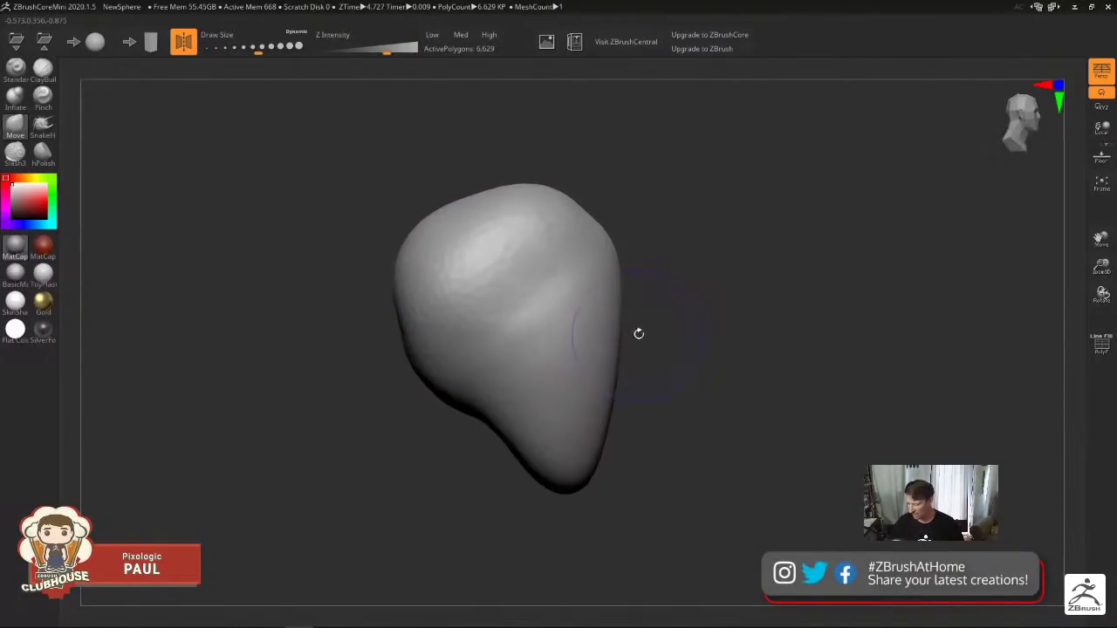
pyautogui.moveTo(610, 229)
pyautogui.mouseDown()
pyautogui.moveTo(616, 272)
pyautogui.moveTo(523, 309)
pyautogui.moveTo(536, 229)
pyautogui.moveTo(547, 374)
pyautogui.mouseUp()
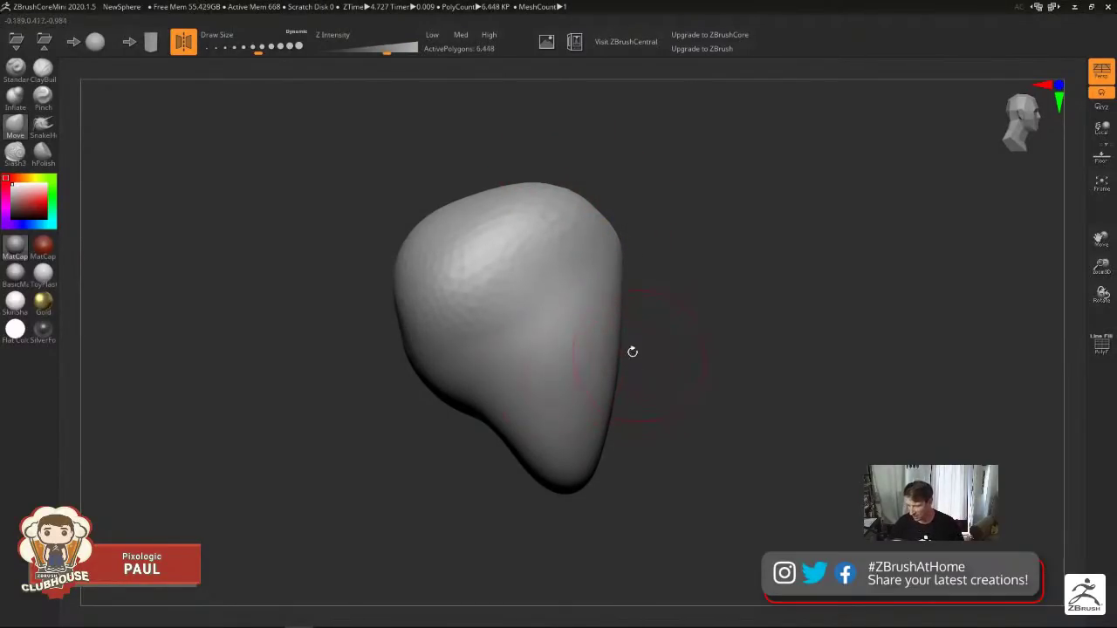
# Carve two symmetrical eye sockets into the front of the head with ClayBuildup and smooth them.
pyautogui.moveTo(637, 432)
pyautogui.keyDown('shift'); pyautogui.mouseDown()
pyautogui.moveTo(656, 436)
pyautogui.moveTo(648, 416)
pyautogui.mouseUp(); pyautogui.keyUp('shift')
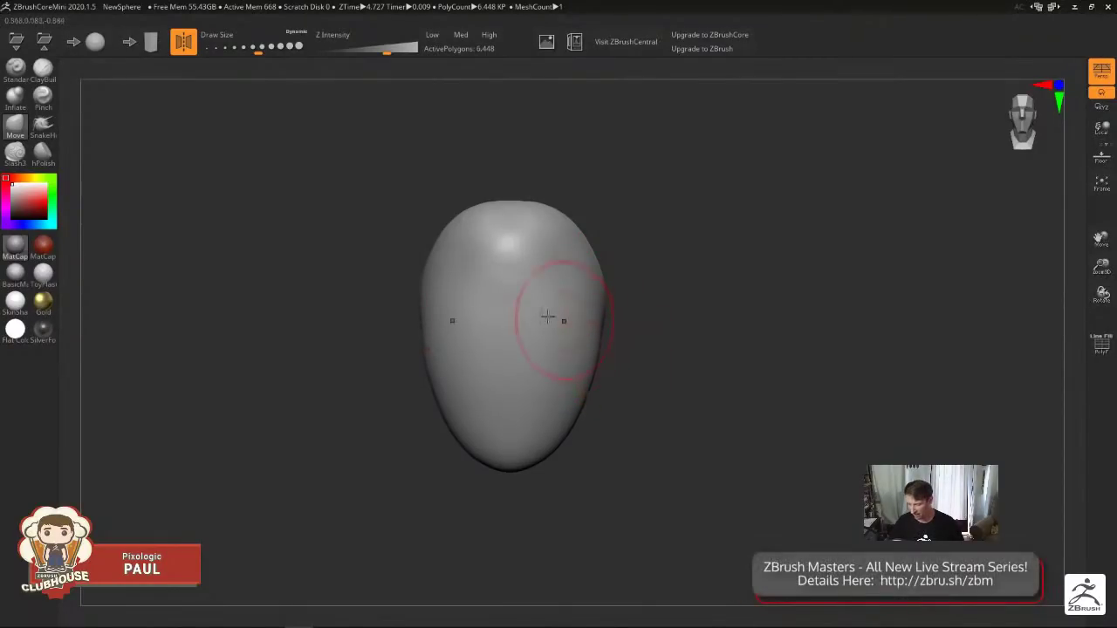
pyautogui.click(43, 72)
pyautogui.press('s')
pyautogui.moveTo(548, 325); pyautogui.dragTo(534, 322)
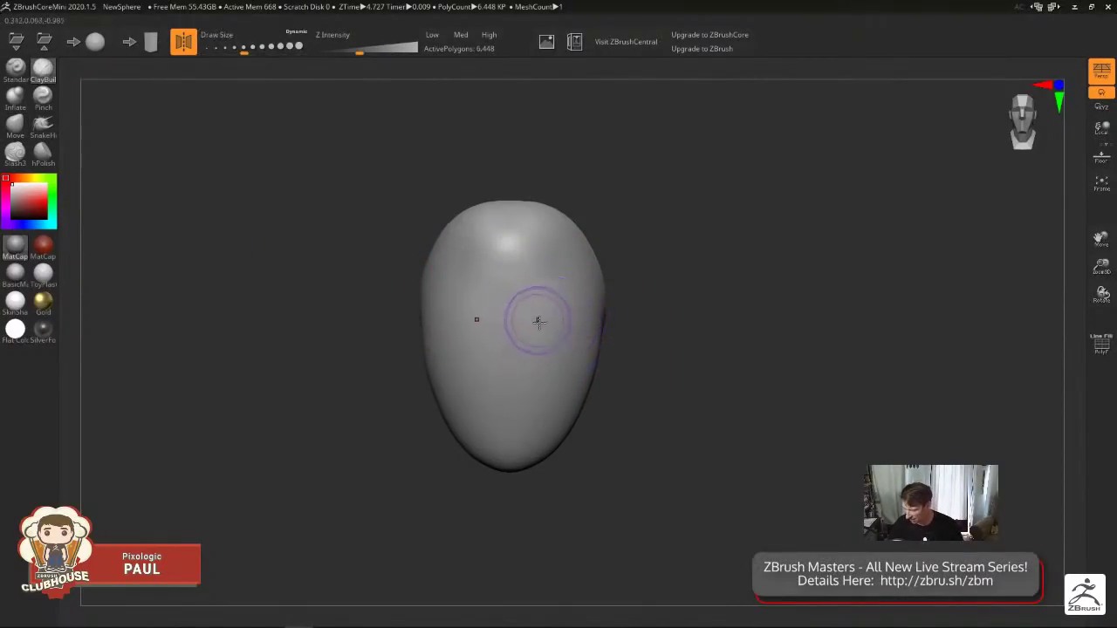
pyautogui.moveTo(533, 322); pyautogui.dragTo(514, 316, button='right')
pyautogui.keyDown('alt'); pyautogui.moveTo(507, 321); pyautogui.dragTo(511, 326); pyautogui.keyUp('alt')
pyautogui.keyDown('shift'); pyautogui.moveTo(580, 372); pyautogui.dragTo(556, 375, button='right'); pyautogui.keyUp('shift')
pyautogui.keyDown('alt'); pyautogui.moveTo(485, 299); pyautogui.dragTo(473, 330); pyautogui.keyUp('alt')
pyautogui.keyDown('ctrl'); pyautogui.moveTo(476, 321); pyautogui.dragTo(494, 336, button='right'); pyautogui.keyUp('ctrl')
pyautogui.moveTo(495, 336)
pyautogui.keyDown('shift'); pyautogui.mouseDown()
pyautogui.moveTo(458, 331)
pyautogui.moveTo(479, 301)
pyautogui.moveTo(501, 333)
pyautogui.mouseUp(); pyautogui.keyUp('shift')
# Sculpt the nasal bridge and nose cavity between the eye sockets with a smaller ClayBuildup brush.
pyautogui.press('s')
pyautogui.moveTo(505, 290)
pyautogui.mouseDown()
pyautogui.moveTo(495, 355)
pyautogui.moveTo(502, 346)
pyautogui.moveTo(490, 360)
pyautogui.mouseUp()
pyautogui.press('s')
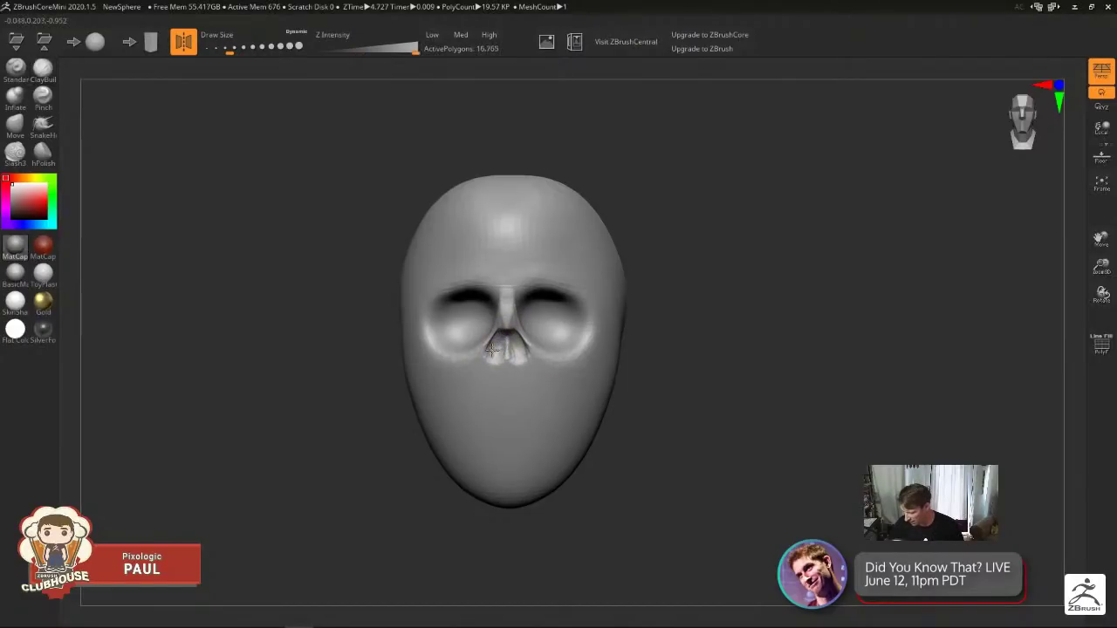
pyautogui.press('s')
pyautogui.moveTo(500, 319); pyautogui.dragTo(504, 313)
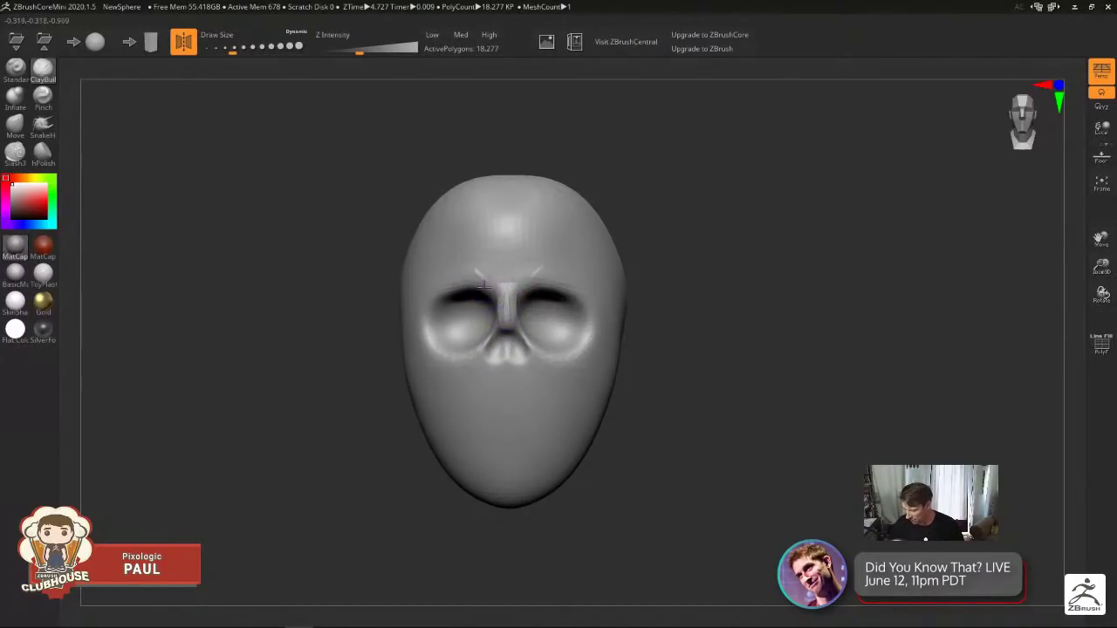
pyautogui.moveTo(481, 271)
pyautogui.mouseDown()
pyautogui.moveTo(464, 275)
pyautogui.moveTo(494, 275)
pyautogui.moveTo(509, 307)
pyautogui.mouseUp()
# Build up the cheekbones below the eye sockets with ClayBuildup and smooth them into the skull.
pyautogui.moveTo(509, 307); pyautogui.dragTo(555, 306, button='right')
pyautogui.moveTo(555, 304)
pyautogui.mouseDown()
pyautogui.moveTo(517, 316)
pyautogui.moveTo(521, 303)
pyautogui.moveTo(541, 365)
pyautogui.moveTo(526, 361)
pyautogui.moveTo(547, 381)
pyautogui.moveTo(538, 387)
pyautogui.mouseUp()
pyautogui.press('s')
pyautogui.moveTo(539, 386)
pyautogui.mouseDown(button='right')
pyautogui.moveTo(599, 387)
pyautogui.moveTo(469, 396)
pyautogui.moveTo(511, 403)
pyautogui.mouseUp(button='right')
pyautogui.moveTo(512, 403)
pyautogui.mouseDown()
pyautogui.moveTo(462, 395)
pyautogui.moveTo(453, 415)
pyautogui.mouseUp()
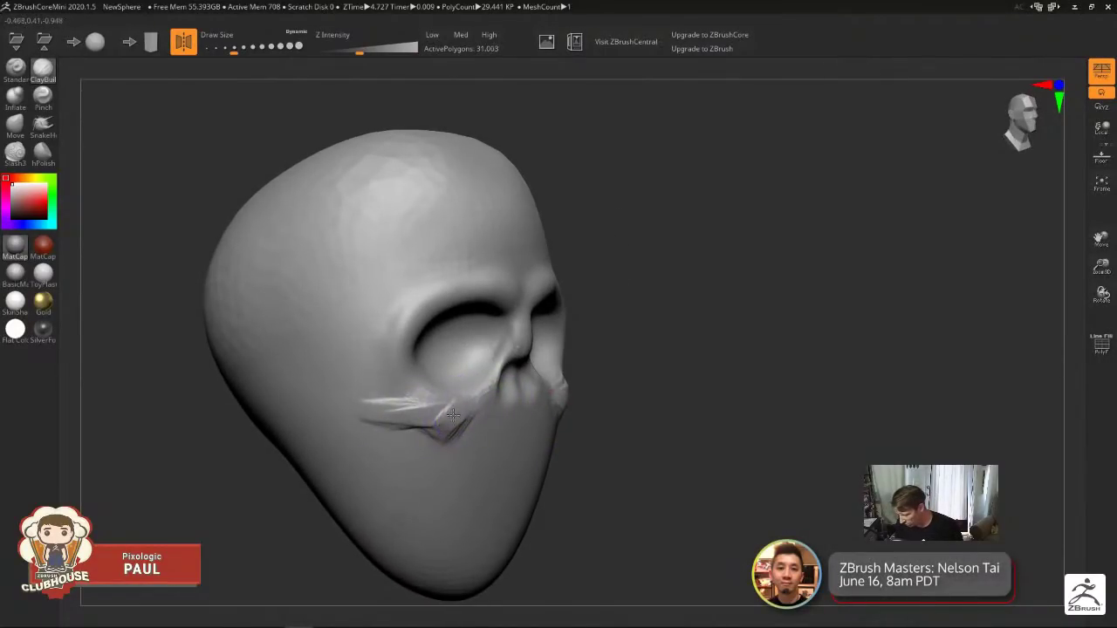
pyautogui.moveTo(377, 413)
pyautogui.keyDown('shift'); pyautogui.mouseDown()
pyautogui.moveTo(439, 411)
pyautogui.moveTo(416, 454)
pyautogui.moveTo(476, 432)
pyautogui.moveTo(459, 471)
pyautogui.moveTo(422, 447)
pyautogui.moveTo(429, 494)
pyautogui.moveTo(410, 500)
pyautogui.moveTo(425, 461)
pyautogui.mouseUp(); pyautogui.keyUp('shift')
pyautogui.moveTo(424, 462)
pyautogui.keyDown('ctrl'); pyautogui.mouseDown(button='right')
pyautogui.moveTo(432, 486)
pyautogui.moveTo(419, 467)
pyautogui.mouseUp(button='right'); pyautogui.keyUp('ctrl')
pyautogui.moveTo(419, 467)
pyautogui.mouseDown(button='right')
pyautogui.moveTo(448, 457)
pyautogui.moveTo(441, 424)
pyautogui.mouseUp(button='right')
pyautogui.press('s')
pyautogui.moveTo(464, 417)
pyautogui.mouseDown()
pyautogui.moveTo(454, 368)
pyautogui.moveTo(491, 400)
pyautogui.mouseUp()
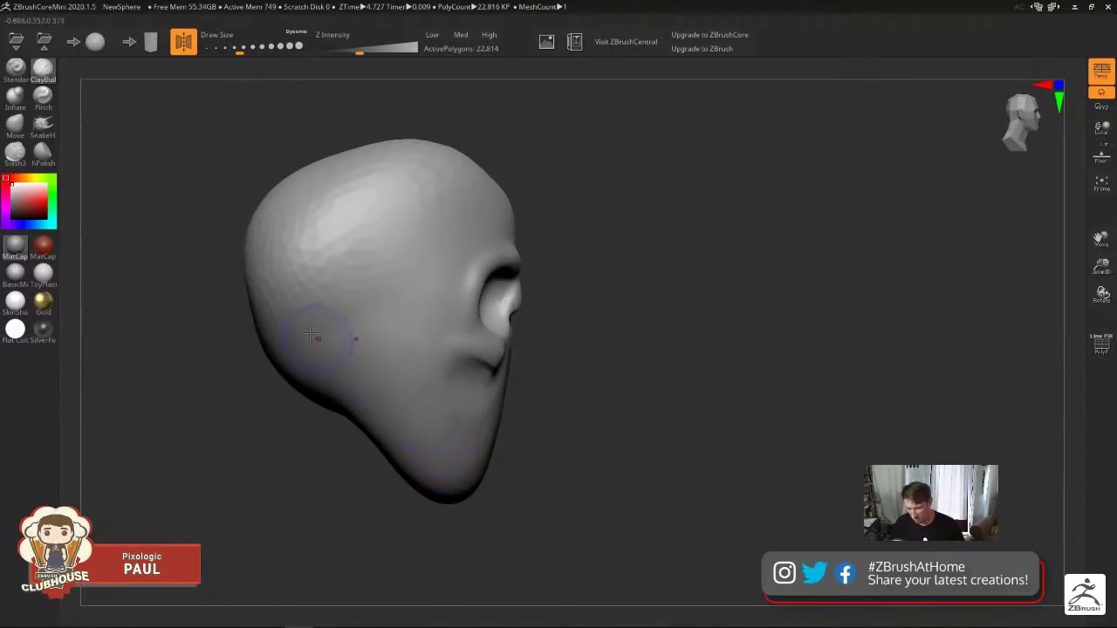
# Pull the nose and lower face forward with a larger Move brush and round off the top of the skull.
pyautogui.click(22, 135)
pyautogui.press('s')
pyautogui.moveTo(449, 474)
pyautogui.mouseDown()
pyautogui.moveTo(468, 474)
pyautogui.moveTo(499, 430)
pyautogui.moveTo(518, 369)
pyautogui.mouseUp()
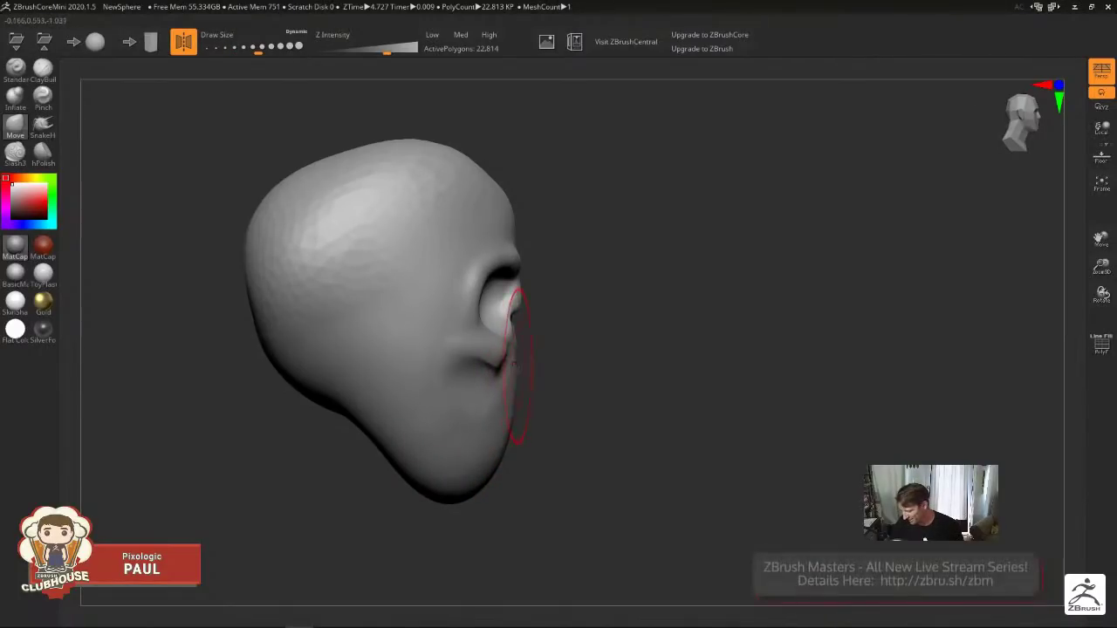
pyautogui.moveTo(519, 314); pyautogui.dragTo(535, 321)
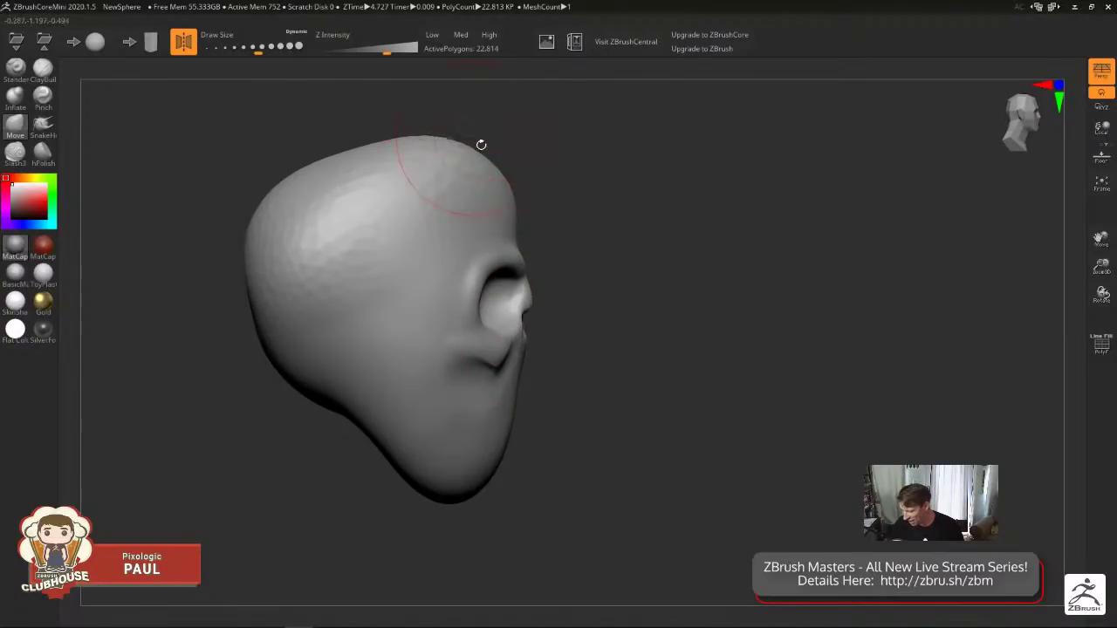
pyautogui.moveTo(354, 160)
pyautogui.mouseDown()
pyautogui.moveTo(326, 142)
pyautogui.moveTo(288, 157)
pyautogui.mouseUp()
pyautogui.keyDown('shift'); pyautogui.moveTo(397, 142); pyautogui.dragTo(284, 178); pyautogui.keyUp('shift')
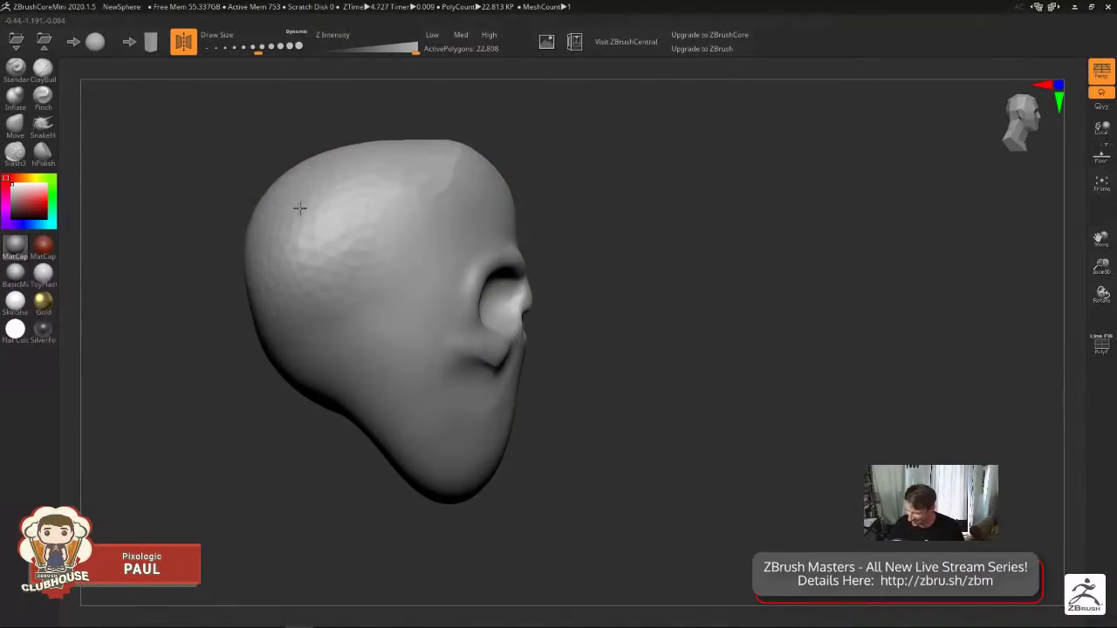
# Shape the jaw corner, chin and mouth profile with Move, pulling the nose and forehead slightly forward.
pyautogui.moveTo(411, 466); pyautogui.dragTo(394, 477)
pyautogui.moveTo(468, 489); pyautogui.dragTo(482, 499)
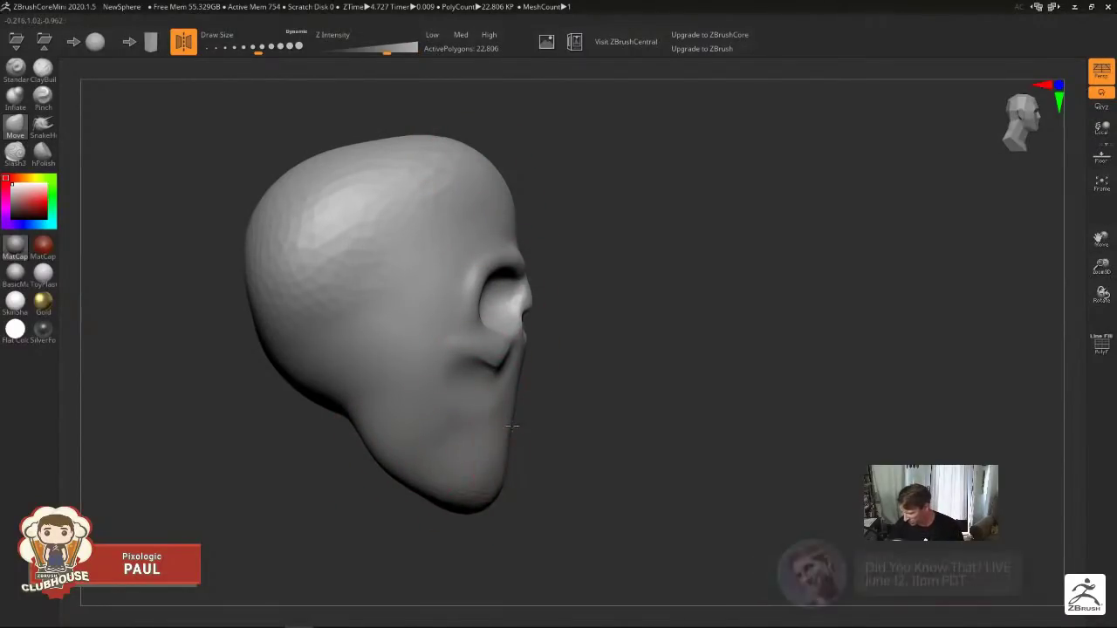
pyautogui.moveTo(501, 433); pyautogui.dragTo(517, 427)
pyautogui.moveTo(494, 473); pyautogui.dragTo(522, 459)
pyautogui.moveTo(528, 402); pyautogui.dragTo(534, 397)
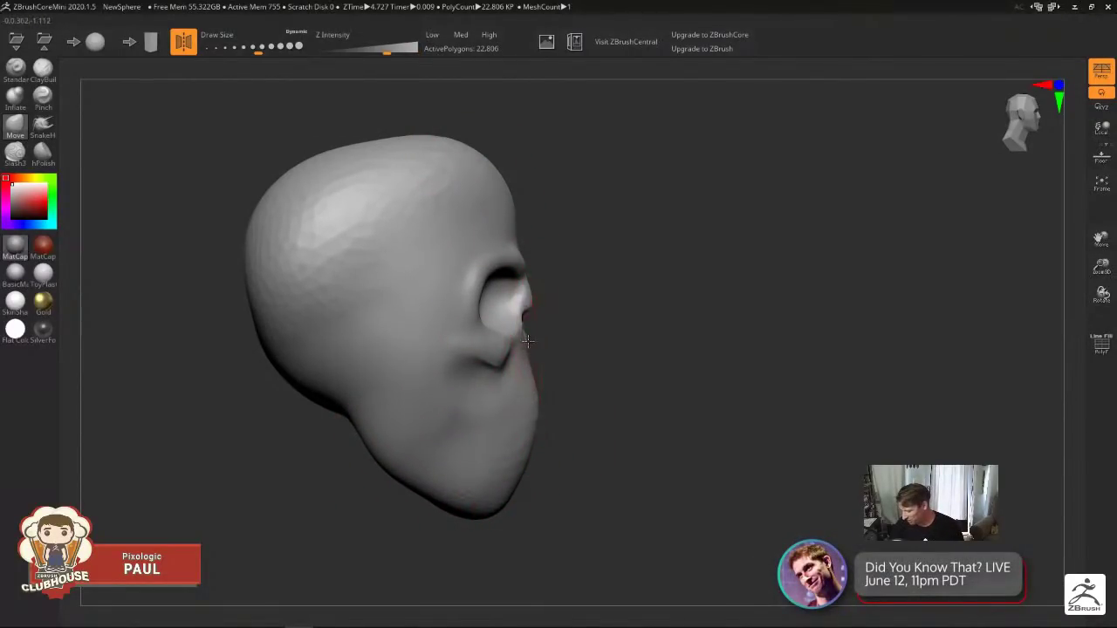
pyautogui.moveTo(522, 335); pyautogui.dragTo(528, 333)
pyautogui.moveTo(524, 305); pyautogui.dragTo(531, 303)
pyautogui.moveTo(508, 212); pyautogui.dragTo(516, 208)
# Refine the skull from the front and carve hollows beneath the cheekbones.
pyautogui.moveTo(391, 166)
pyautogui.mouseDown()
pyautogui.moveTo(383, 152)
pyautogui.moveTo(316, 154)
pyautogui.moveTo(354, 142)
pyautogui.moveTo(309, 253)
pyautogui.mouseUp()
pyautogui.moveTo(626, 453)
pyautogui.mouseDown()
pyautogui.moveTo(584, 445)
pyautogui.moveTo(563, 457)
pyautogui.moveTo(618, 471)
pyautogui.mouseUp()
pyautogui.moveTo(556, 449)
pyautogui.keyDown('alt'); pyautogui.mouseDown()
pyautogui.moveTo(579, 451)
pyautogui.moveTo(602, 488)
pyautogui.mouseUp(); pyautogui.keyUp('alt')
pyautogui.moveTo(536, 474)
pyautogui.mouseDown()
pyautogui.moveTo(545, 482)
pyautogui.moveTo(506, 515)
pyautogui.moveTo(532, 490)
pyautogui.moveTo(499, 502)
pyautogui.mouseUp()
pyautogui.moveTo(559, 499)
pyautogui.keyDown('alt'); pyautogui.mouseDown()
pyautogui.moveTo(564, 464)
pyautogui.moveTo(542, 471)
pyautogui.mouseUp(); pyautogui.keyUp('alt')
pyautogui.press('s')
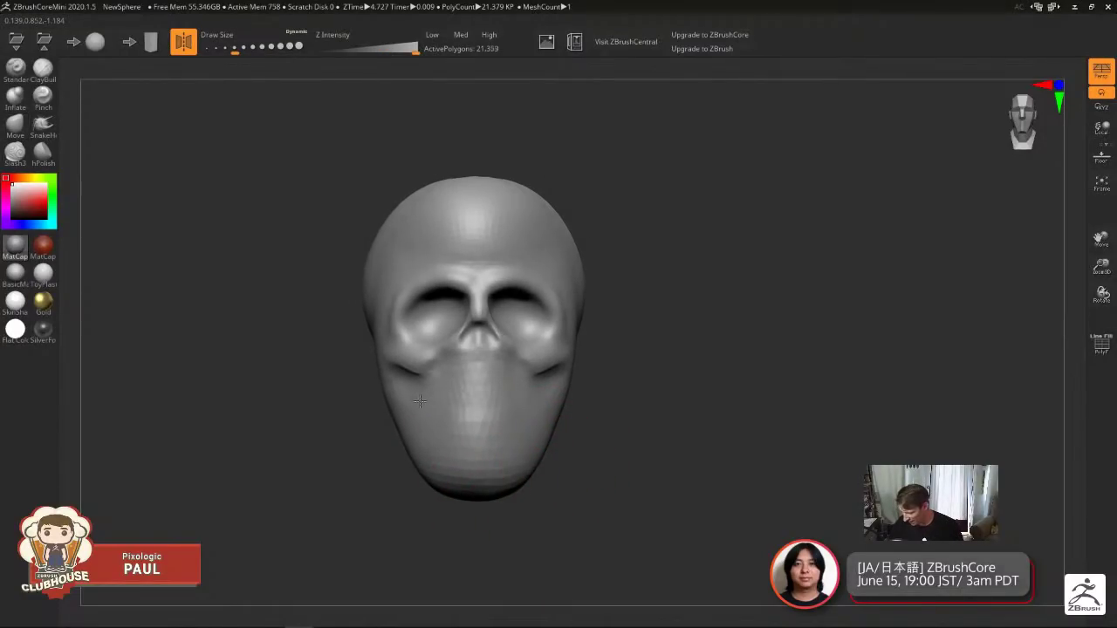
# Smooth the cheekbones, mouth area and jaw with a smaller brush and switch to Slash3.
pyautogui.press('s')
pyautogui.moveTo(462, 422); pyautogui.dragTo(457, 422)
pyautogui.moveTo(354, 405); pyautogui.dragTo(456, 402)
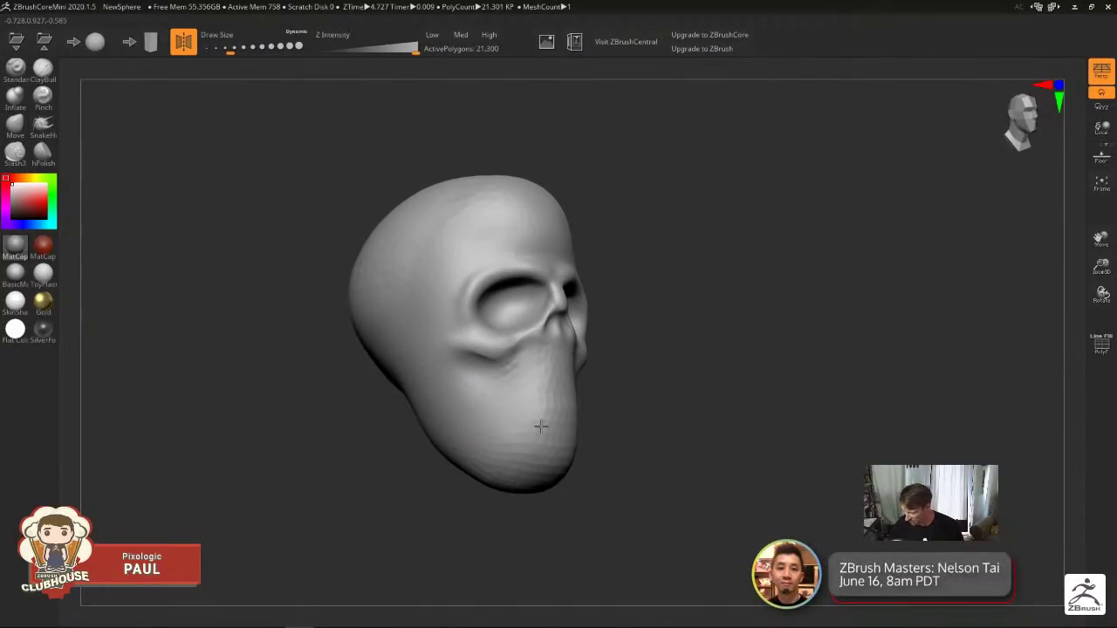
pyautogui.press('s')
pyautogui.moveTo(516, 439); pyautogui.dragTo(509, 439)
pyautogui.moveTo(608, 448); pyautogui.dragTo(539, 451)
pyautogui.moveTo(567, 385); pyautogui.dragTo(504, 312, button='right')
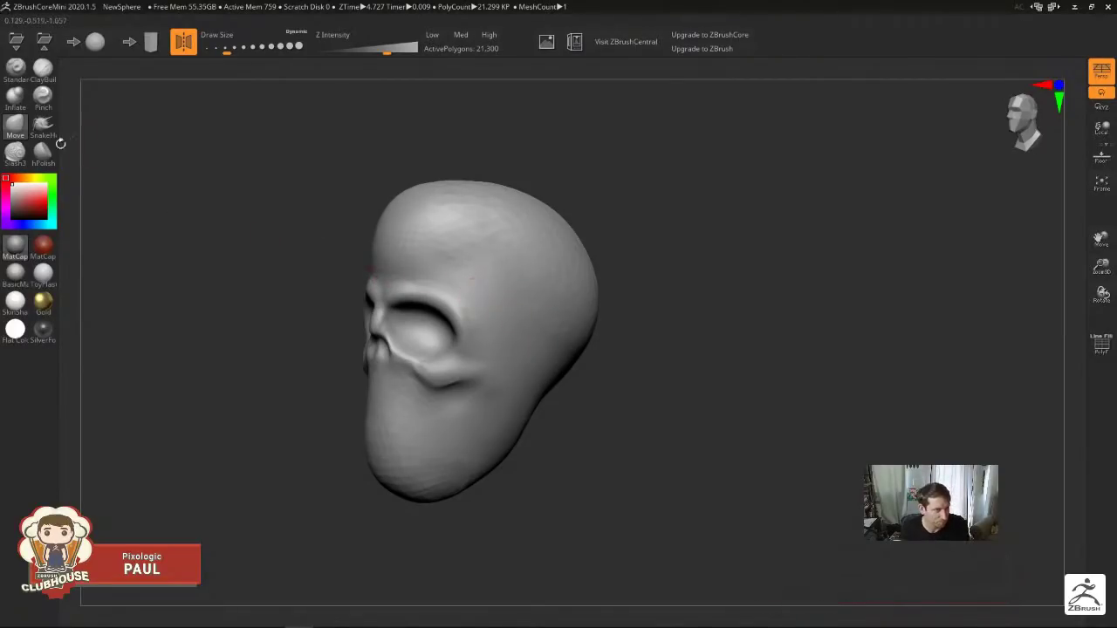
pyautogui.click(15, 151)
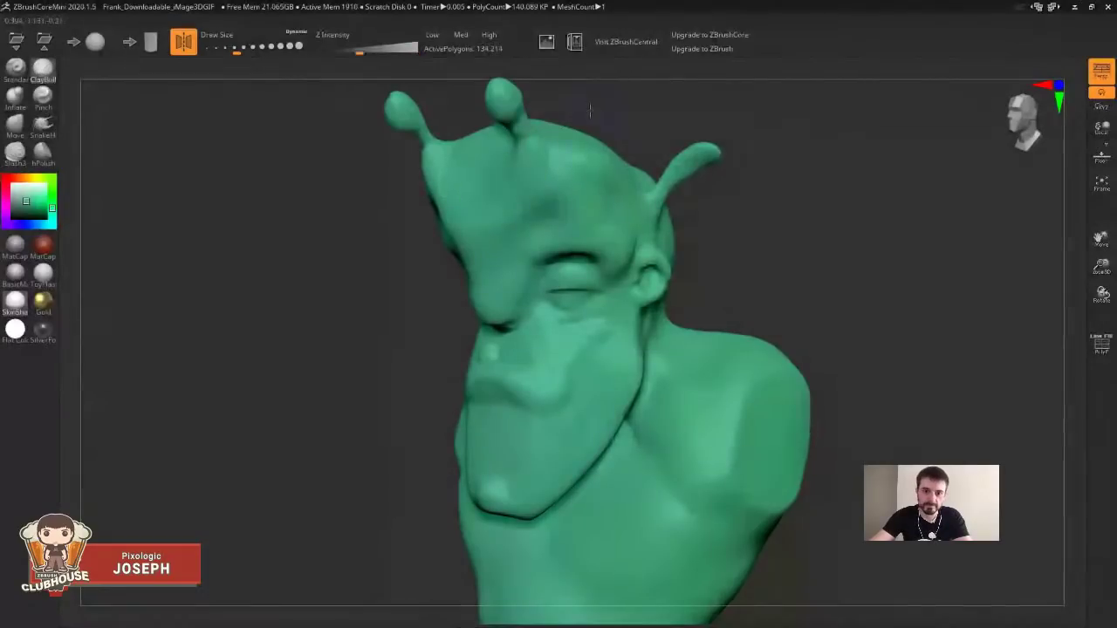
# Build up the brow and forehead of the green bust with ClayBuildup and smooth the transitions.
pyautogui.moveTo(655, 117); pyautogui.dragTo(655, 186)
pyautogui.moveTo(478, 230)
pyautogui.mouseDown()
pyautogui.moveTo(524, 189)
pyautogui.moveTo(494, 224)
pyautogui.mouseUp()
pyautogui.moveTo(515, 206)
pyautogui.keyDown('shift'); pyautogui.mouseDown()
pyautogui.moveTo(491, 225)
pyautogui.moveTo(506, 207)
pyautogui.moveTo(518, 215)
pyautogui.mouseUp(); pyautogui.keyUp('shift')
pyautogui.moveTo(710, 215)
pyautogui.mouseDown()
pyautogui.moveTo(709, 146)
pyautogui.moveTo(602, 160)
pyautogui.moveTo(624, 175)
pyautogui.moveTo(606, 206)
pyautogui.mouseUp()
pyautogui.moveTo(774, 161)
pyautogui.mouseDown()
pyautogui.moveTo(800, 132)
pyautogui.moveTo(808, 174)
pyautogui.moveTo(775, 156)
pyautogui.moveTo(768, 166)
pyautogui.mouseUp()
pyautogui.moveTo(606, 219)
pyautogui.mouseDown()
pyautogui.moveTo(553, 236)
pyautogui.moveTo(611, 220)
pyautogui.mouseUp()
pyautogui.moveTo(778, 192)
pyautogui.mouseDown()
pyautogui.moveTo(767, 187)
pyautogui.moveTo(829, 177)
pyautogui.mouseUp()
pyautogui.moveTo(553, 228); pyautogui.dragTo(543, 231)
pyautogui.moveTo(761, 162); pyautogui.dragTo(829, 160)
pyautogui.keyDown('shift'); pyautogui.moveTo(589, 234); pyautogui.dragTo(601, 250); pyautogui.keyUp('shift')
pyautogui.moveTo(681, 218); pyautogui.dragTo(825, 173)
# Carve the creases around the eye and inner eye corner with a smaller Slash3 brush.
pyautogui.click(15, 152)
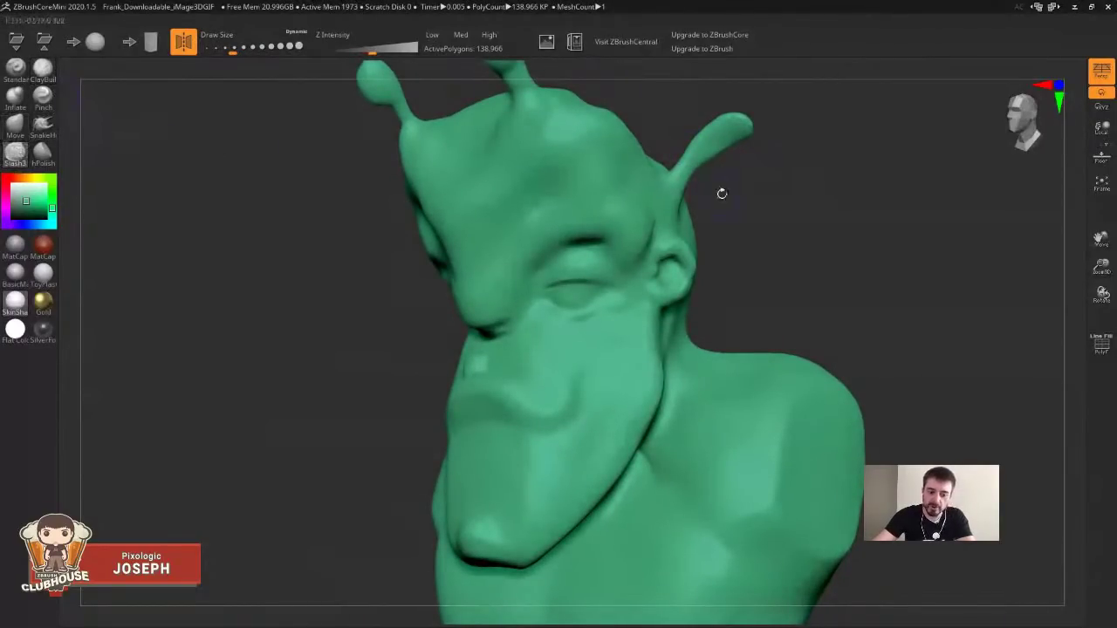
pyautogui.moveTo(713, 179); pyautogui.dragTo(663, 200)
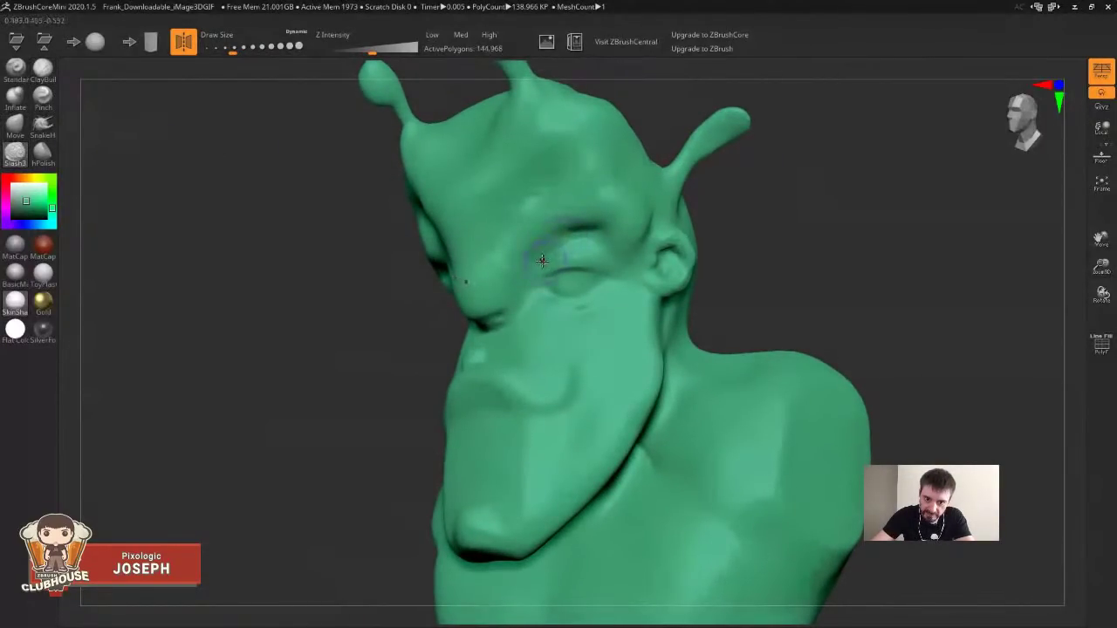
pyautogui.moveTo(756, 169); pyautogui.dragTo(670, 187)
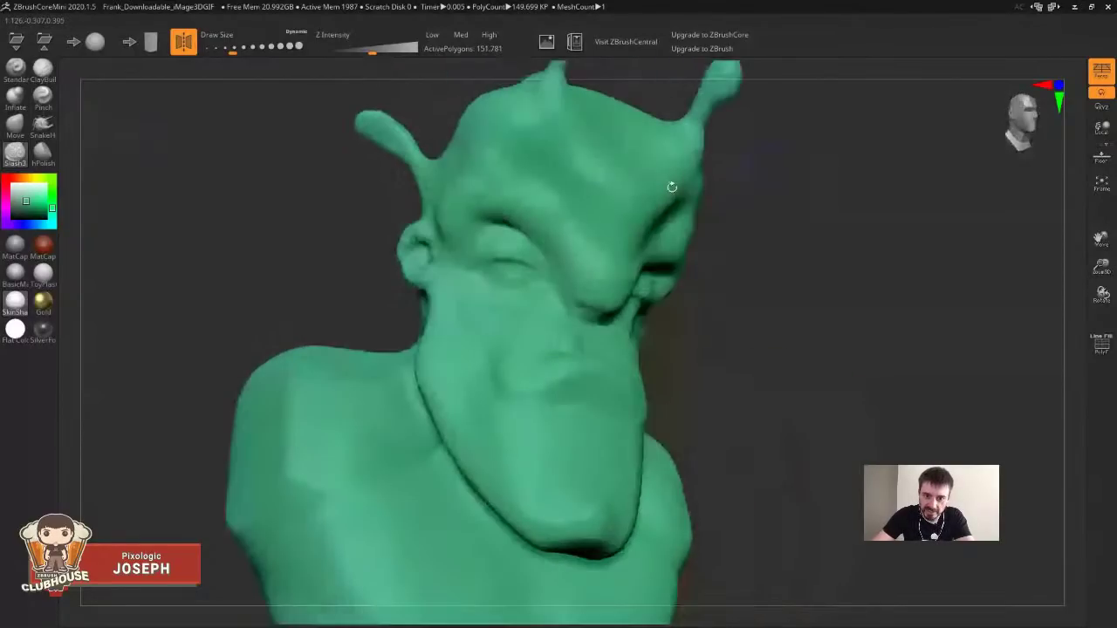
pyautogui.moveTo(536, 253)
pyautogui.mouseDown()
pyautogui.moveTo(542, 275)
pyautogui.moveTo(530, 272)
pyautogui.mouseUp()
pyautogui.moveTo(734, 250)
pyautogui.mouseDown()
pyautogui.moveTo(581, 295)
pyautogui.moveTo(579, 285)
pyautogui.mouseUp()
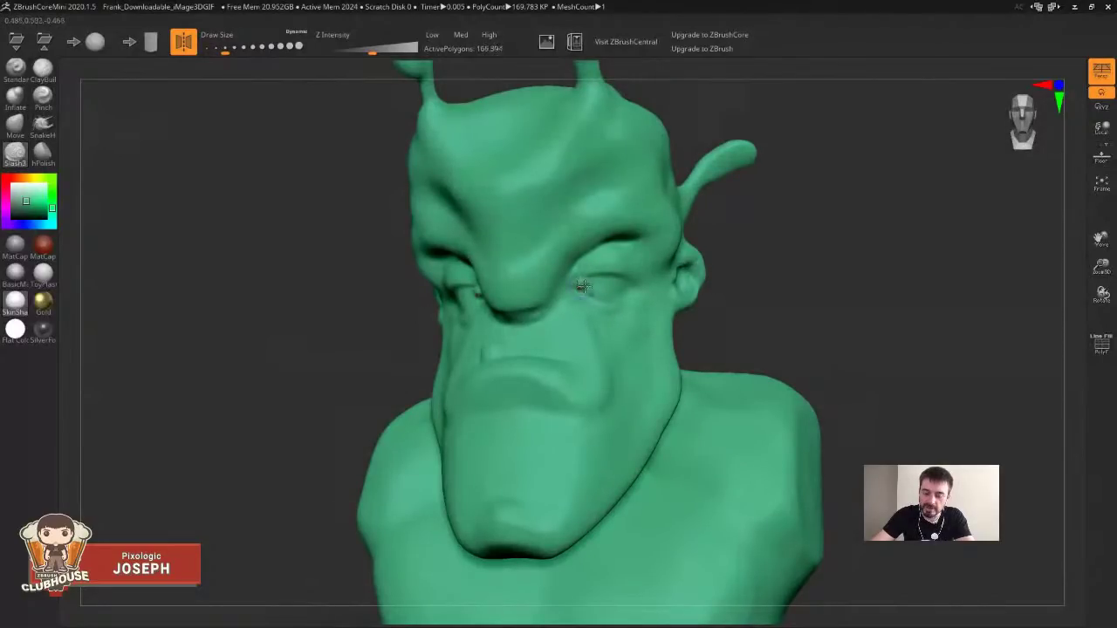
pyautogui.moveTo(797, 238); pyautogui.dragTo(661, 249)
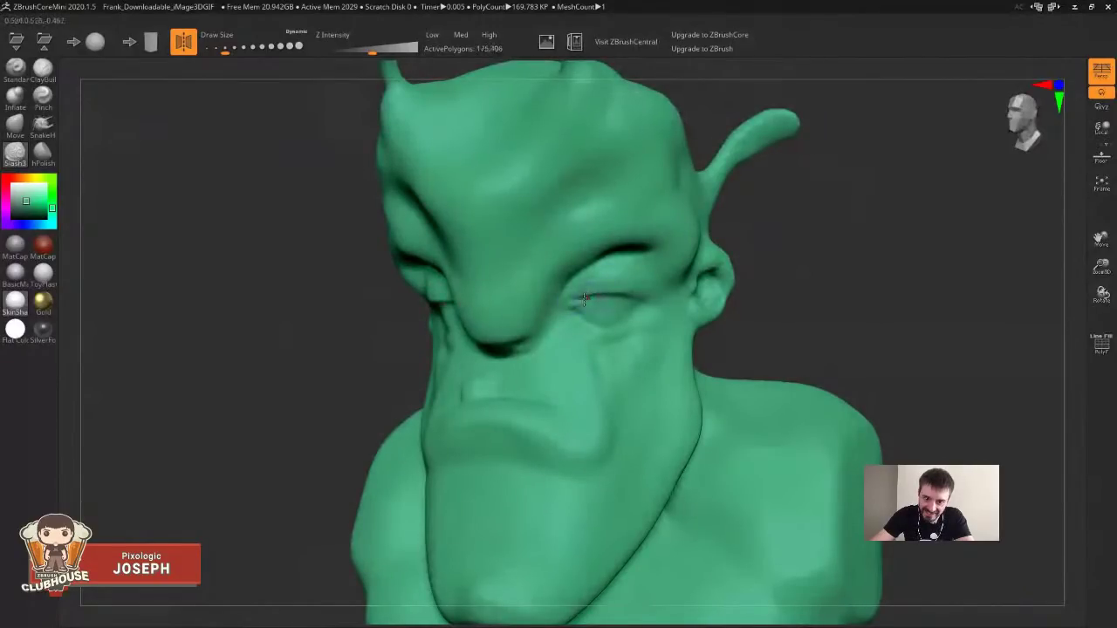
# Deepen the line between the eyelids out to the outer corner with Slash3 and soften its end.
pyautogui.moveTo(634, 296); pyautogui.dragTo(668, 301)
pyautogui.moveTo(798, 254)
pyautogui.mouseDown()
pyautogui.moveTo(835, 214)
pyautogui.moveTo(721, 228)
pyautogui.mouseUp()
pyautogui.moveTo(509, 273); pyautogui.dragTo(515, 277)
pyautogui.moveTo(788, 224)
pyautogui.mouseDown()
pyautogui.moveTo(603, 291)
pyautogui.moveTo(578, 319)
pyautogui.moveTo(603, 301)
pyautogui.mouseUp()
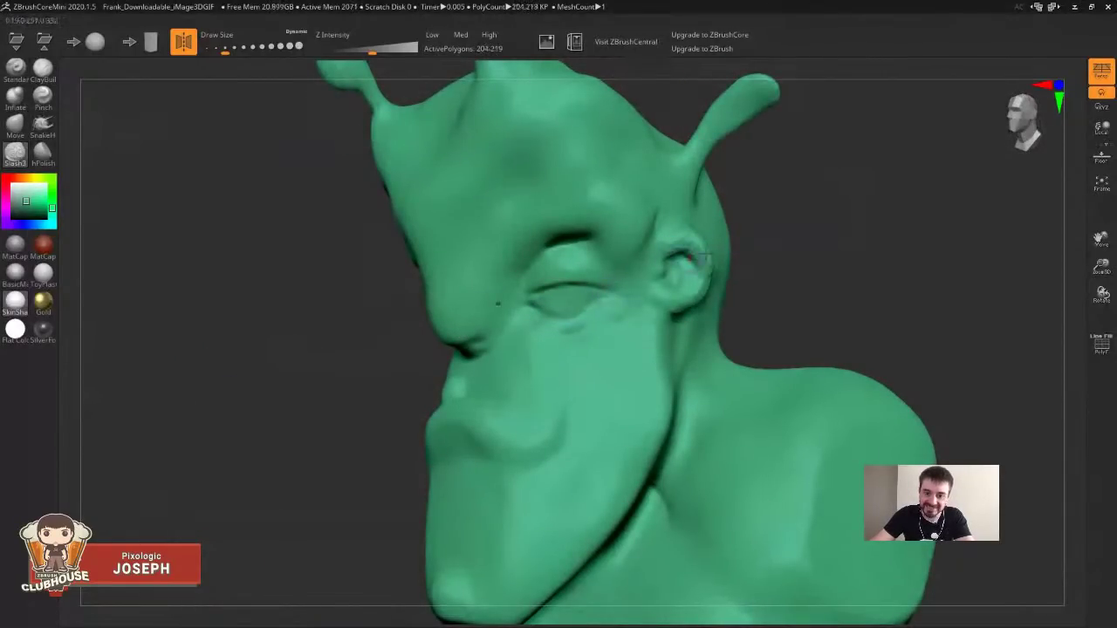
pyautogui.moveTo(758, 236); pyautogui.dragTo(799, 220)
pyautogui.keyDown('shift'); pyautogui.moveTo(632, 302); pyautogui.dragTo(626, 296); pyautogui.keyUp('shift')
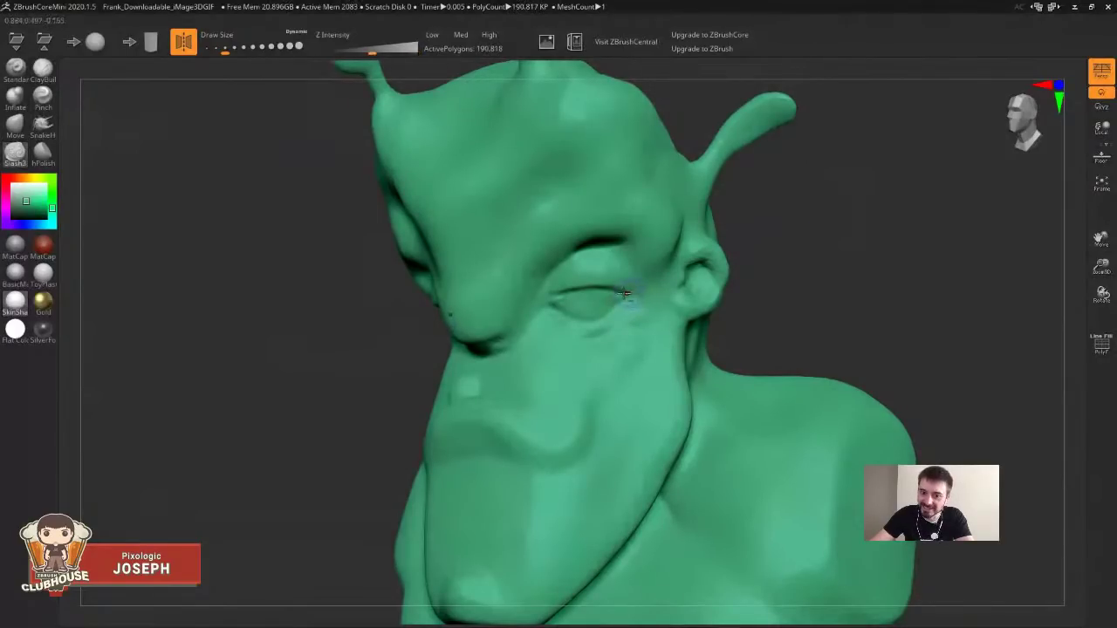
# Cut a curved fold across the upper eyelid with Slash3.
pyautogui.moveTo(757, 229); pyautogui.dragTo(901, 197)
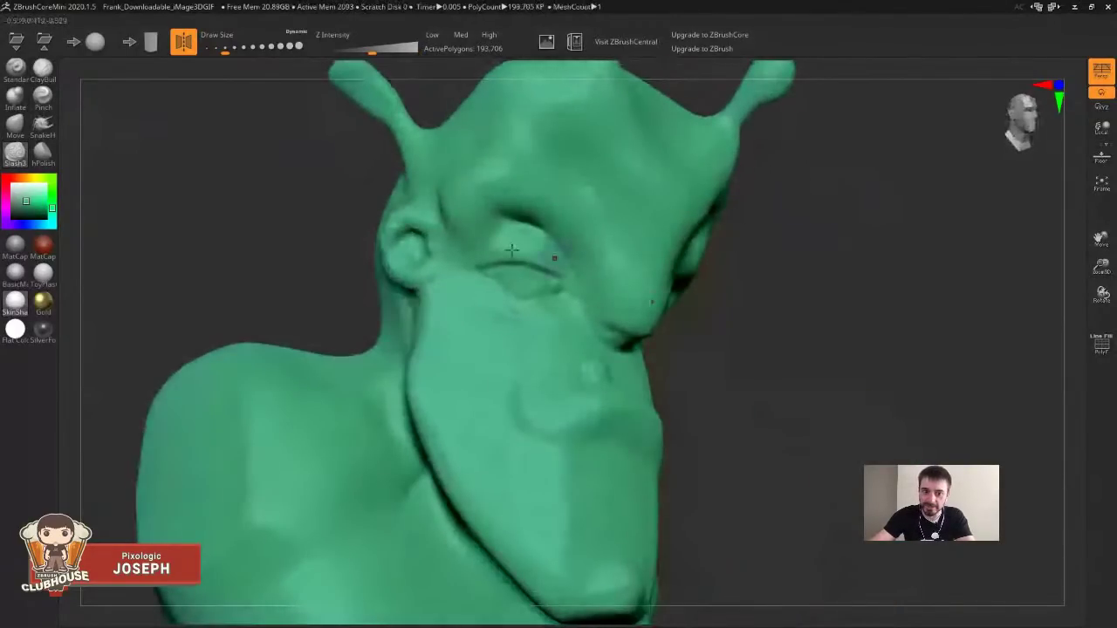
pyautogui.moveTo(473, 265); pyautogui.dragTo(505, 227)
pyautogui.keyDown('alt'); pyautogui.moveTo(767, 251); pyautogui.dragTo(679, 192); pyautogui.keyUp('alt')
pyautogui.scroll(3, 672, 201)
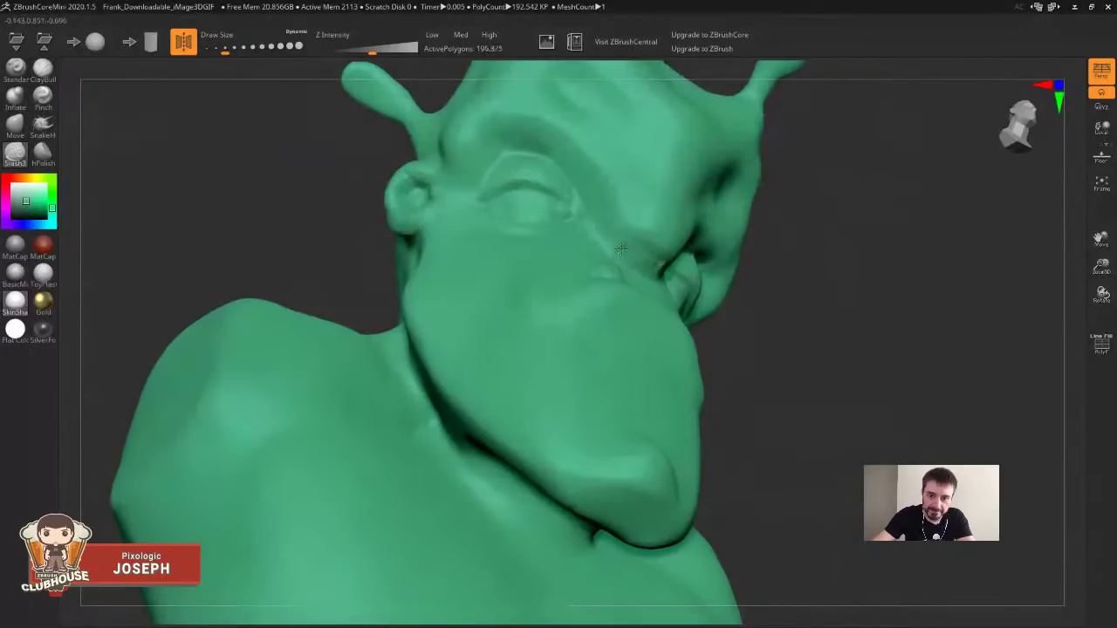
# Carve the nostril and the creases beneath the nose with Slash3, and smooth the area around the mouth.
pyautogui.moveTo(629, 238)
pyautogui.mouseDown()
pyautogui.moveTo(621, 262)
pyautogui.moveTo(646, 273)
pyautogui.mouseUp()
pyautogui.moveTo(801, 259)
pyautogui.mouseDown()
pyautogui.moveTo(822, 269)
pyautogui.moveTo(825, 244)
pyautogui.moveTo(790, 236)
pyautogui.moveTo(849, 230)
pyautogui.moveTo(812, 199)
pyautogui.moveTo(843, 187)
pyautogui.moveTo(808, 177)
pyautogui.moveTo(820, 160)
pyautogui.moveTo(835, 187)
pyautogui.moveTo(541, 314)
pyautogui.moveTo(576, 352)
pyautogui.mouseUp()
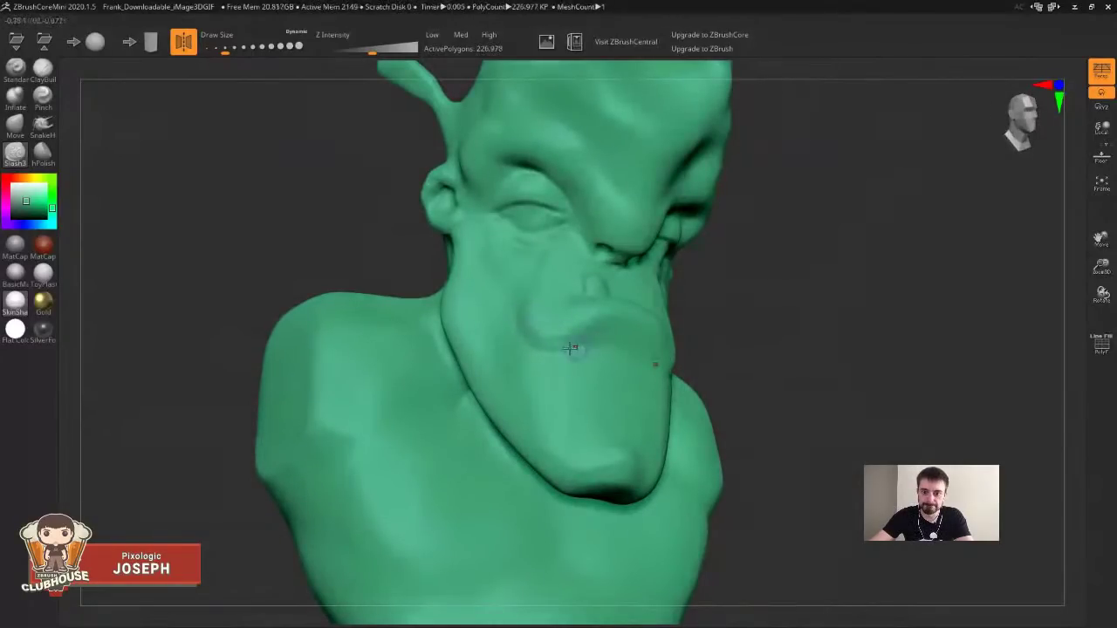
pyautogui.moveTo(794, 259); pyautogui.dragTo(838, 266)
pyautogui.keyDown('shift'); pyautogui.moveTo(660, 368); pyautogui.dragTo(608, 378); pyautogui.keyUp('shift')
pyautogui.press('s')
pyautogui.moveTo(743, 320); pyautogui.dragTo(635, 318)
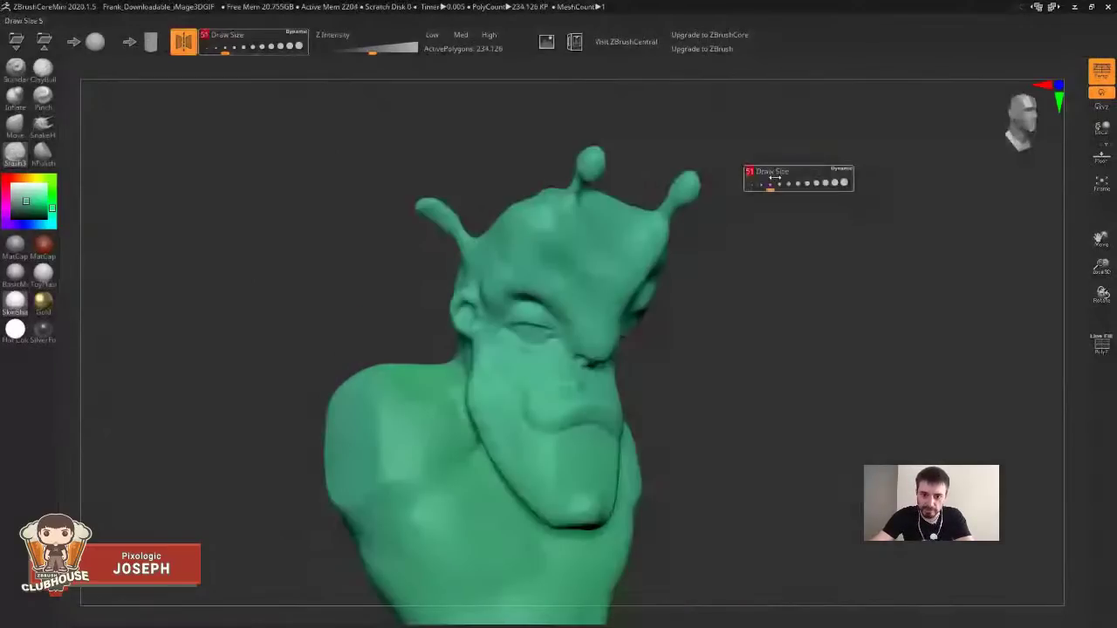
# Smooth the forehead below the antennae with a larger brush and rework it with ClayBuildup.
pyautogui.press('s')
pyautogui.click(691, 193)
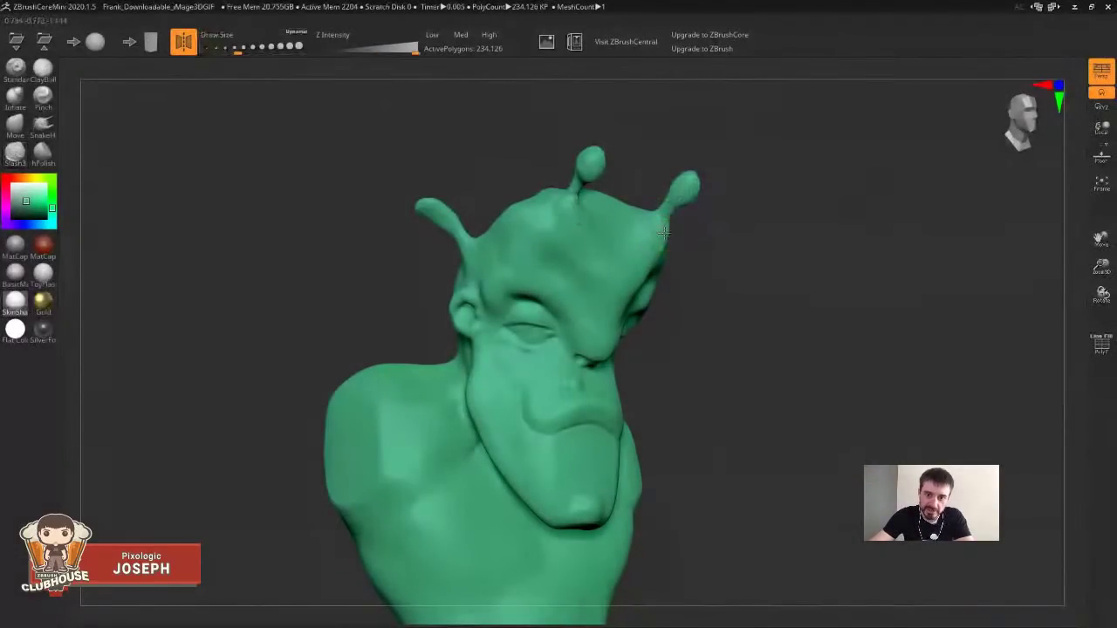
pyautogui.moveTo(663, 235)
pyautogui.mouseDown()
pyautogui.moveTo(705, 219)
pyautogui.moveTo(578, 256)
pyautogui.moveTo(593, 262)
pyautogui.moveTo(571, 236)
pyautogui.moveTo(597, 240)
pyautogui.mouseUp()
pyautogui.click(42, 72)
pyautogui.moveTo(690, 210); pyautogui.dragTo(641, 223)
pyautogui.moveTo(609, 255)
pyautogui.mouseDown()
pyautogui.moveTo(618, 258)
pyautogui.moveTo(584, 279)
pyautogui.moveTo(715, 219)
pyautogui.mouseUp()
# Smooth away the horns above the ears with a resized brush and even out the side of the head.
pyautogui.press('s')
pyautogui.moveTo(646, 249)
pyautogui.keyDown('shift'); pyautogui.mouseDown()
pyautogui.moveTo(626, 264)
pyautogui.moveTo(614, 238)
pyautogui.moveTo(624, 219)
pyautogui.mouseUp(); pyautogui.keyUp('shift')
pyautogui.moveTo(590, 262); pyautogui.dragTo(607, 242)
pyautogui.moveTo(607, 242)
pyautogui.mouseDown(button='right')
pyautogui.moveTo(683, 160)
pyautogui.moveTo(738, 160)
pyautogui.moveTo(758, 180)
pyautogui.moveTo(740, 167)
pyautogui.mouseUp(button='right')
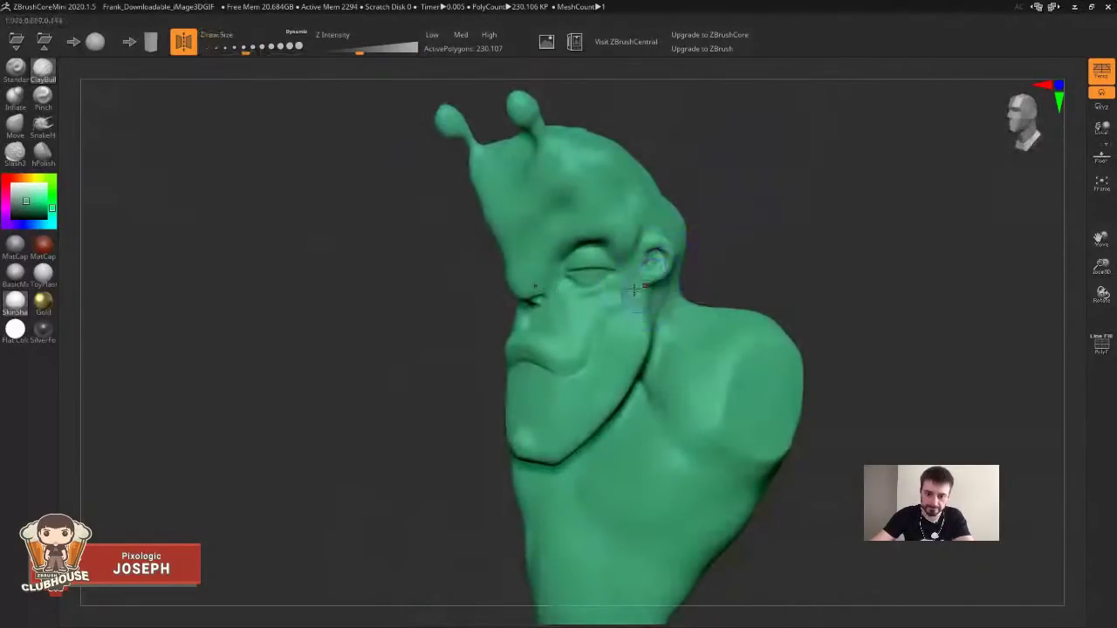
# Smooth the skin around the bust's mouth with a resized brush.
pyautogui.press('s')
pyautogui.moveTo(543, 366)
pyautogui.mouseDown()
pyautogui.moveTo(527, 365)
pyautogui.moveTo(545, 373)
pyautogui.mouseUp()
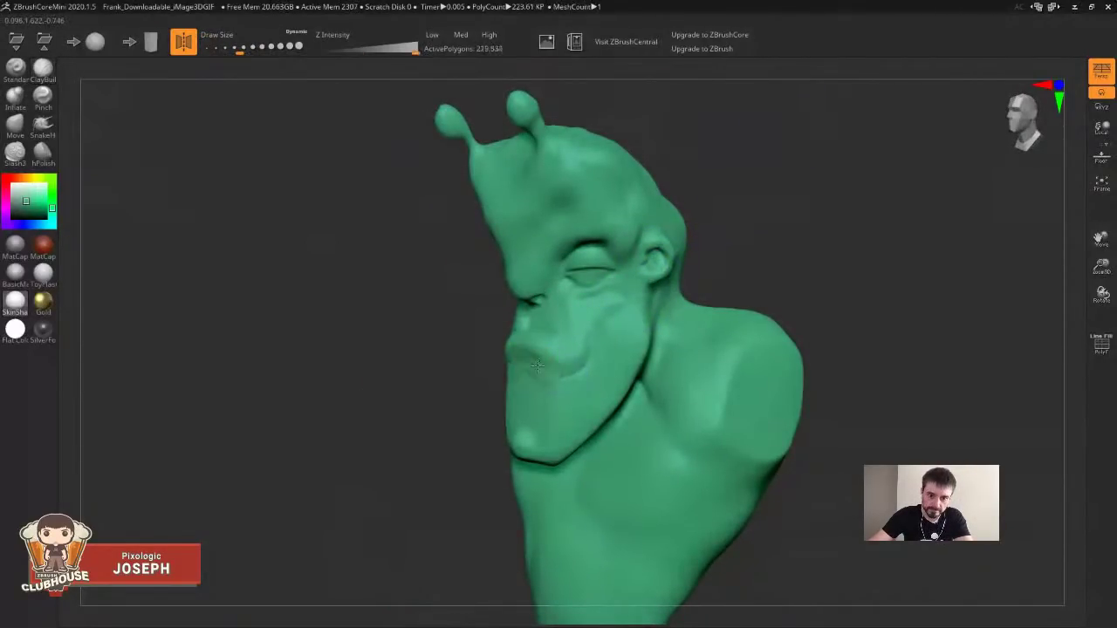
pyautogui.moveTo(576, 372); pyautogui.dragTo(612, 164, button='right')
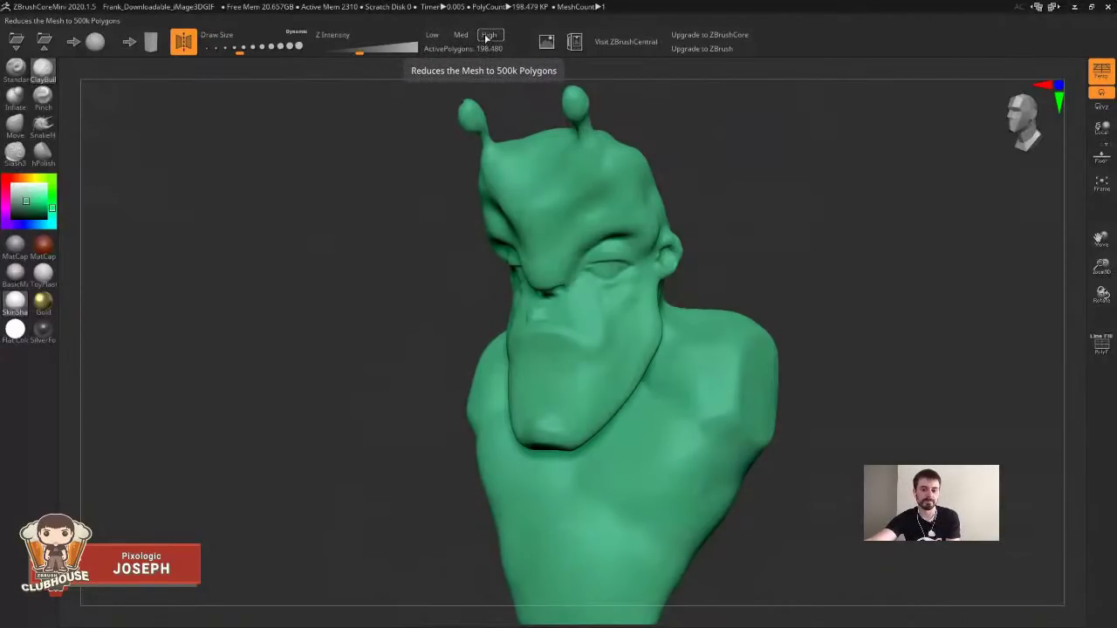
pyautogui.moveTo(818, 177)
pyautogui.mouseDown()
pyautogui.moveTo(824, 165)
pyautogui.moveTo(798, 184)
pyautogui.mouseUp()
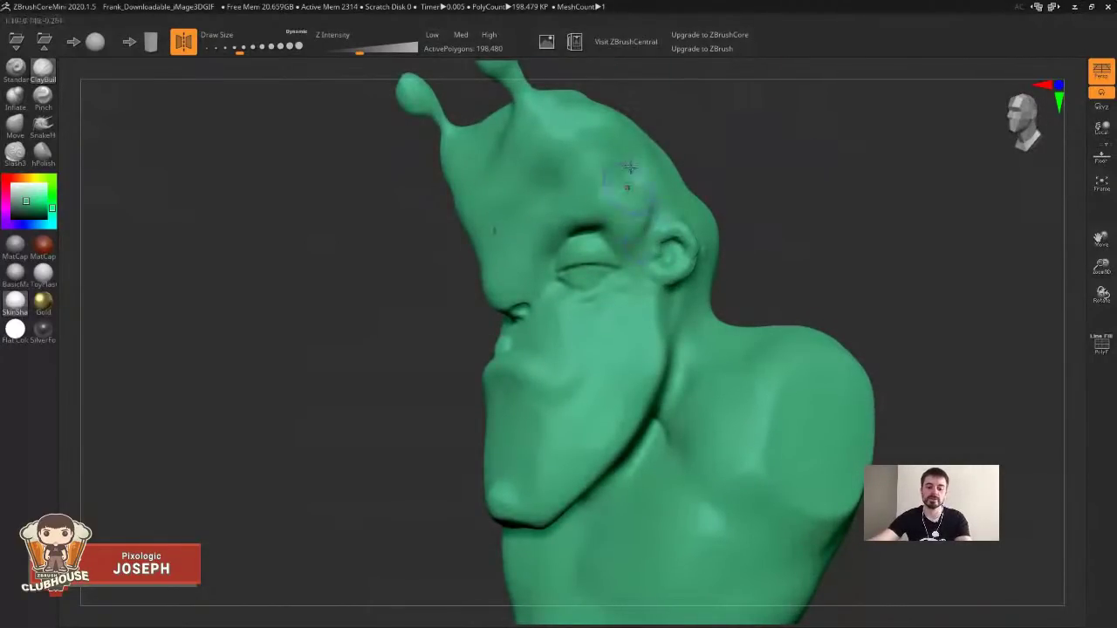
pyautogui.moveTo(773, 149)
pyautogui.mouseDown()
pyautogui.moveTo(829, 150)
pyautogui.moveTo(759, 186)
pyautogui.mouseUp()
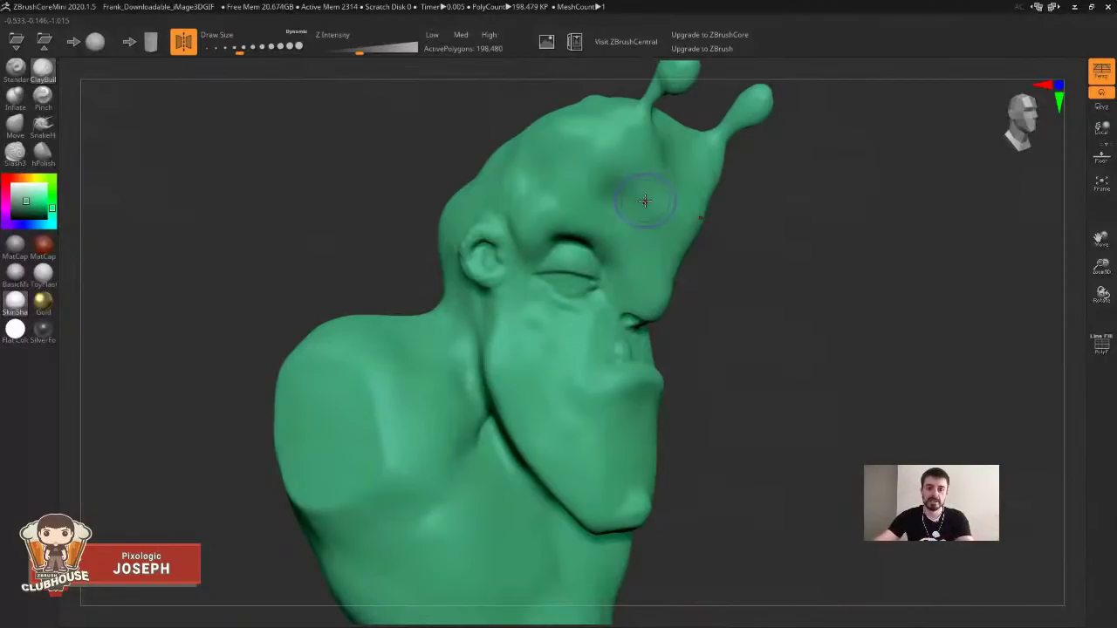
pyautogui.moveTo(818, 194); pyautogui.dragTo(721, 216)
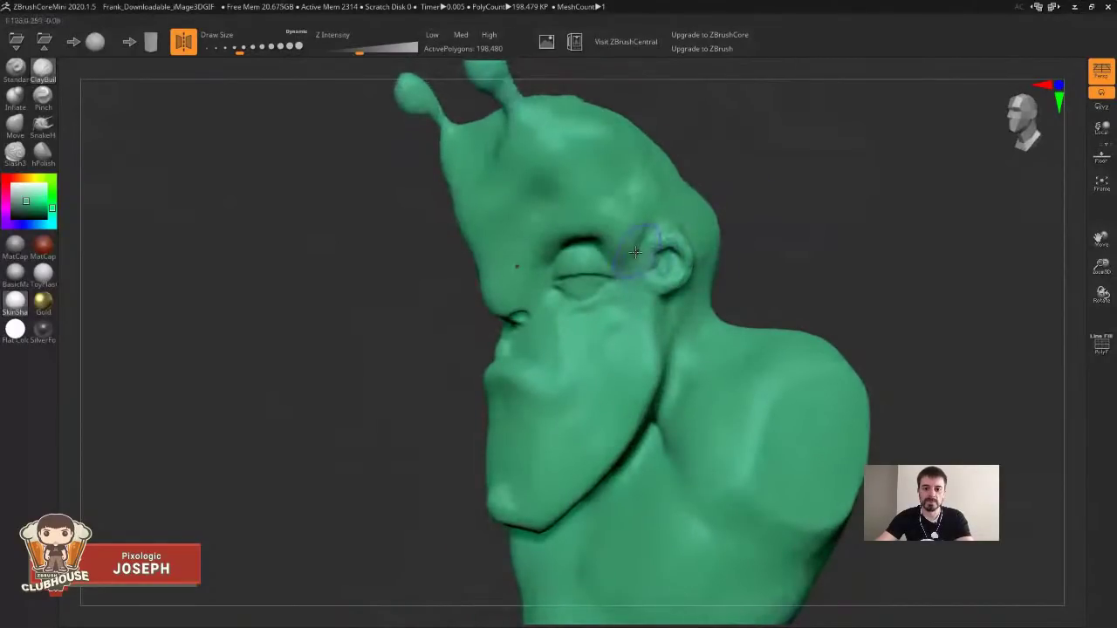
pyautogui.moveTo(753, 169); pyautogui.dragTo(818, 159, button='right')
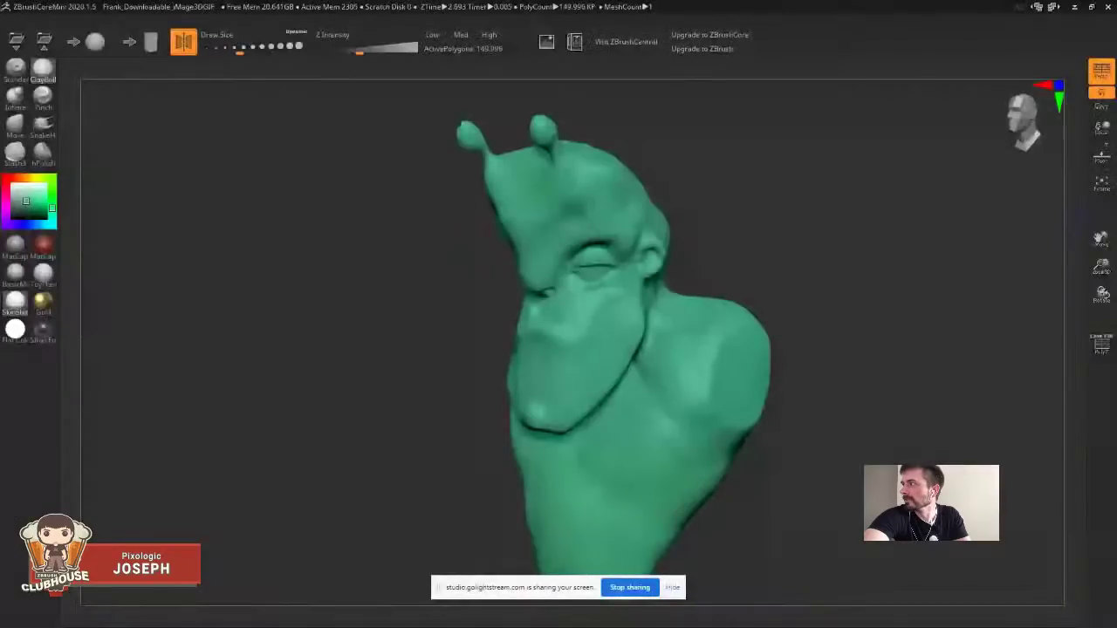
# Hide the screen-sharing notice each time it covers the bottom of the bust.
pyautogui.click(671, 587)
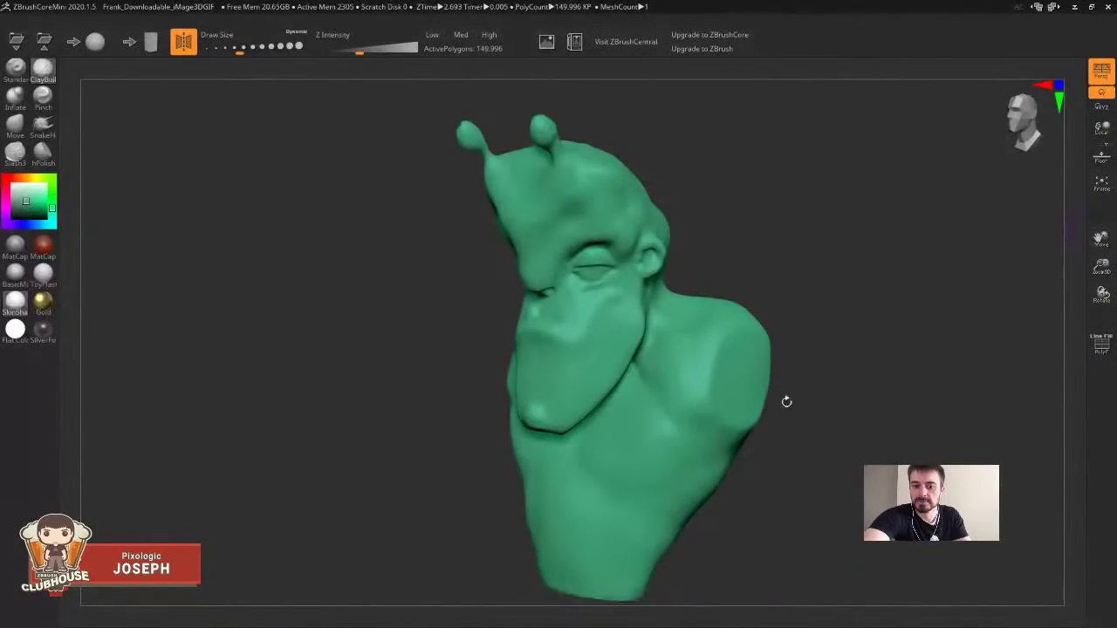
pyautogui.moveTo(826, 240)
pyautogui.mouseDown()
pyautogui.moveTo(815, 242)
pyautogui.moveTo(830, 238)
pyautogui.mouseUp()
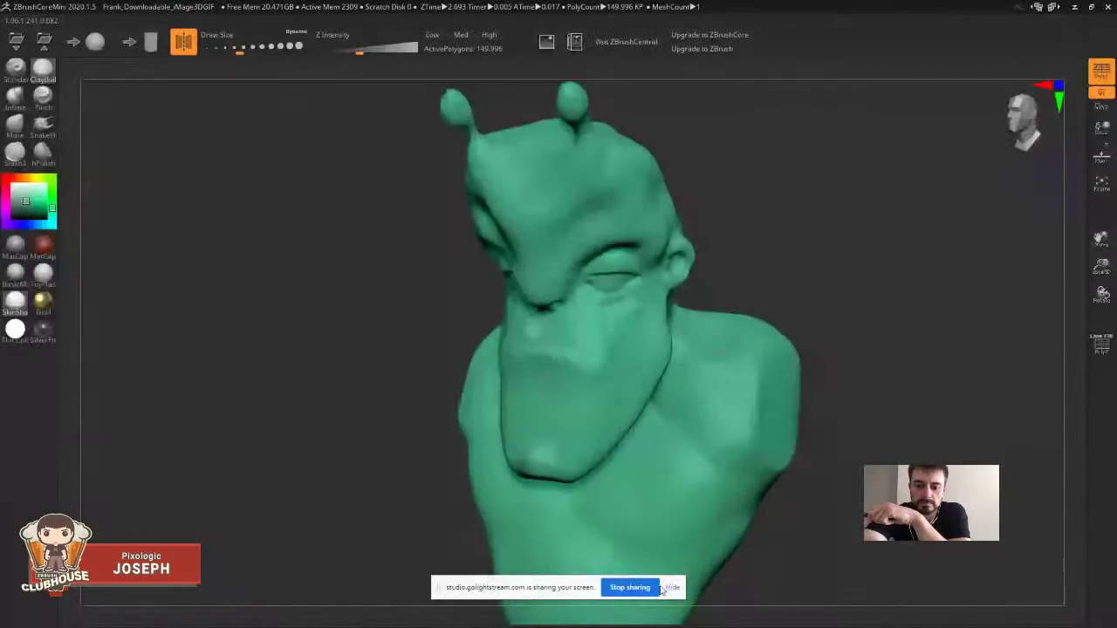
pyautogui.click(671, 587)
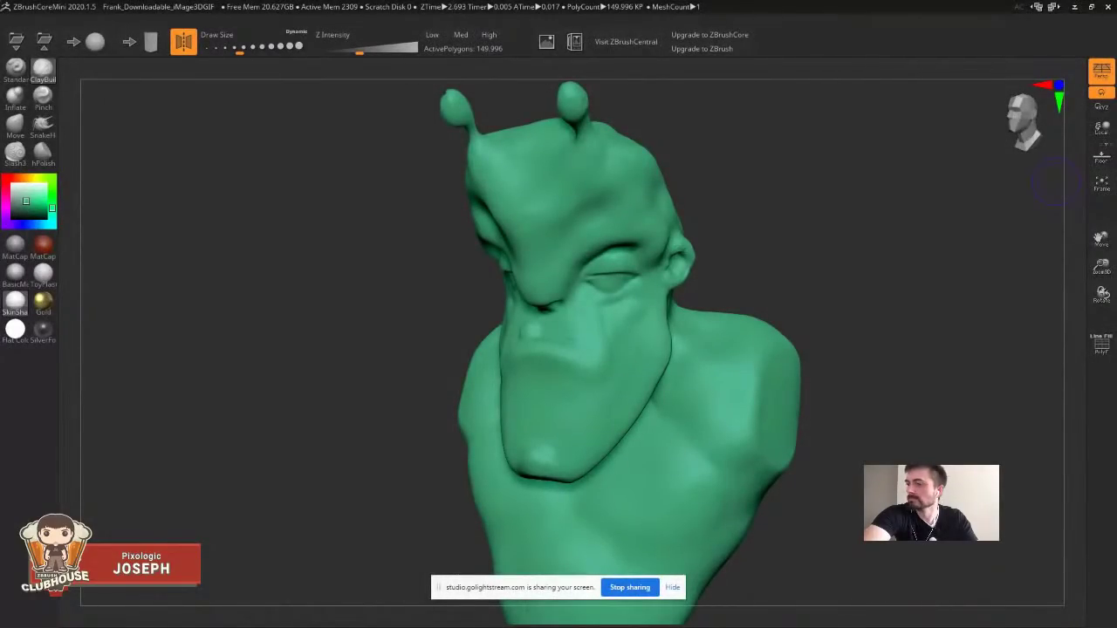
pyautogui.click(674, 587)
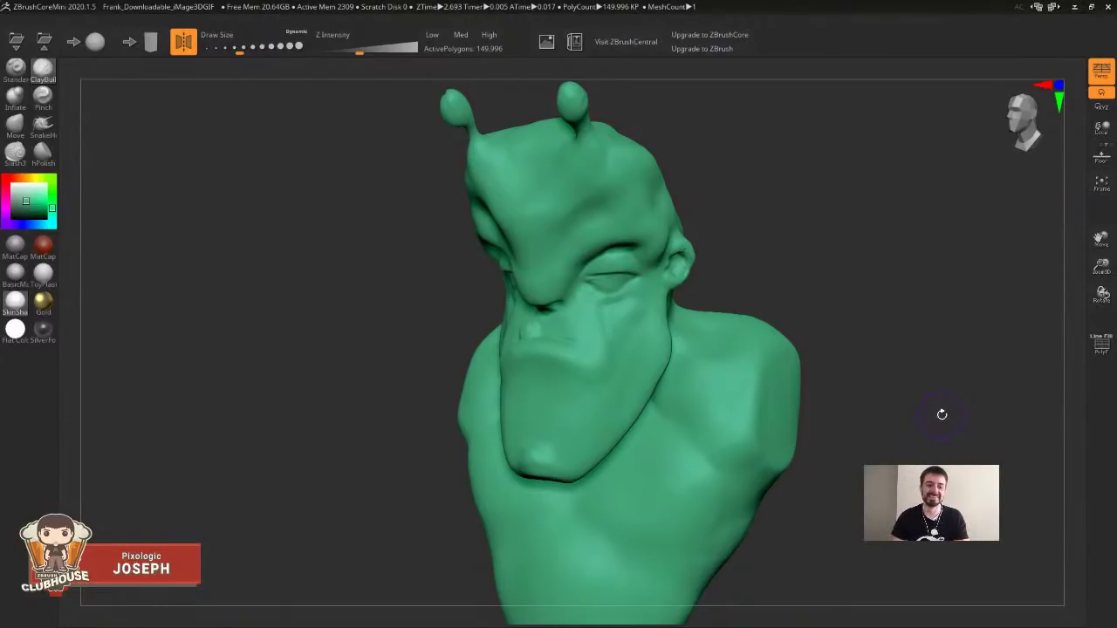
# Rework the brow and forehead beneath the antennae with a smaller ClayBuildup brush, deepening the furrows above the eyes.
pyautogui.moveTo(855, 215)
pyautogui.keyDown('shift'); pyautogui.mouseDown()
pyautogui.moveTo(847, 174)
pyautogui.moveTo(862, 205)
pyautogui.moveTo(827, 186)
pyautogui.moveTo(811, 154)
pyautogui.moveTo(837, 163)
pyautogui.moveTo(825, 161)
pyautogui.mouseUp(); pyautogui.keyUp('shift')
pyautogui.press('s')
pyautogui.click(831, 166)
pyautogui.moveTo(496, 212)
pyautogui.mouseDown()
pyautogui.moveTo(514, 223)
pyautogui.moveTo(550, 200)
pyautogui.mouseUp()
pyautogui.moveTo(759, 123)
pyautogui.mouseDown()
pyautogui.moveTo(778, 101)
pyautogui.moveTo(742, 122)
pyautogui.mouseUp()
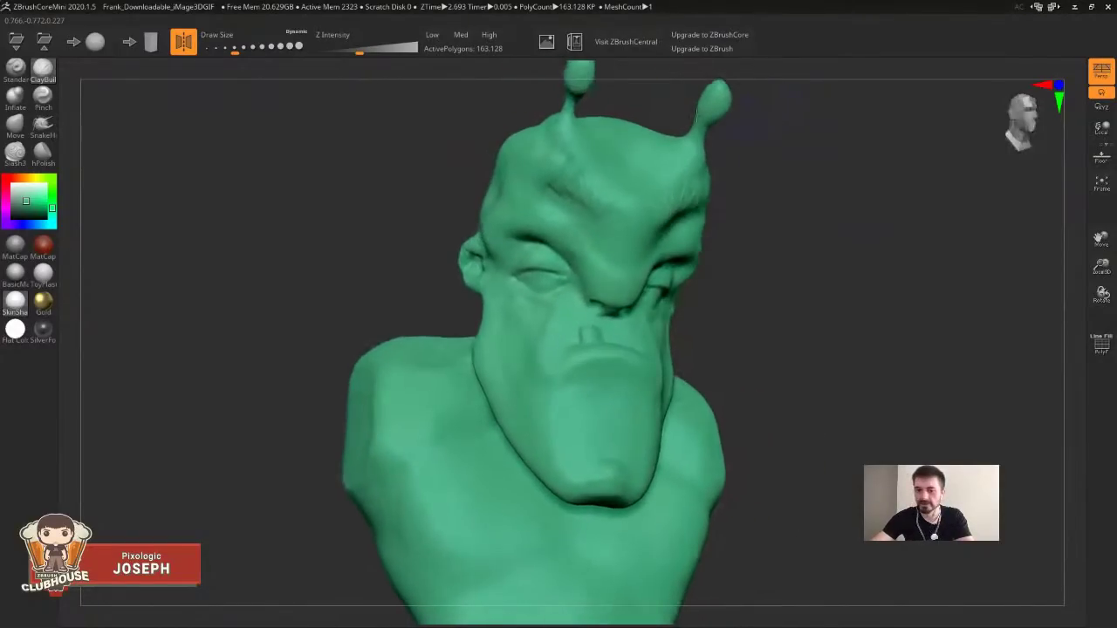
pyautogui.moveTo(529, 190)
pyautogui.mouseDown()
pyautogui.moveTo(543, 178)
pyautogui.moveTo(550, 194)
pyautogui.moveTo(560, 156)
pyautogui.moveTo(563, 174)
pyautogui.moveTo(598, 195)
pyautogui.moveTo(585, 177)
pyautogui.mouseUp()
pyautogui.moveTo(860, 185)
pyautogui.mouseDown()
pyautogui.moveTo(841, 188)
pyautogui.moveTo(836, 152)
pyautogui.mouseUp()
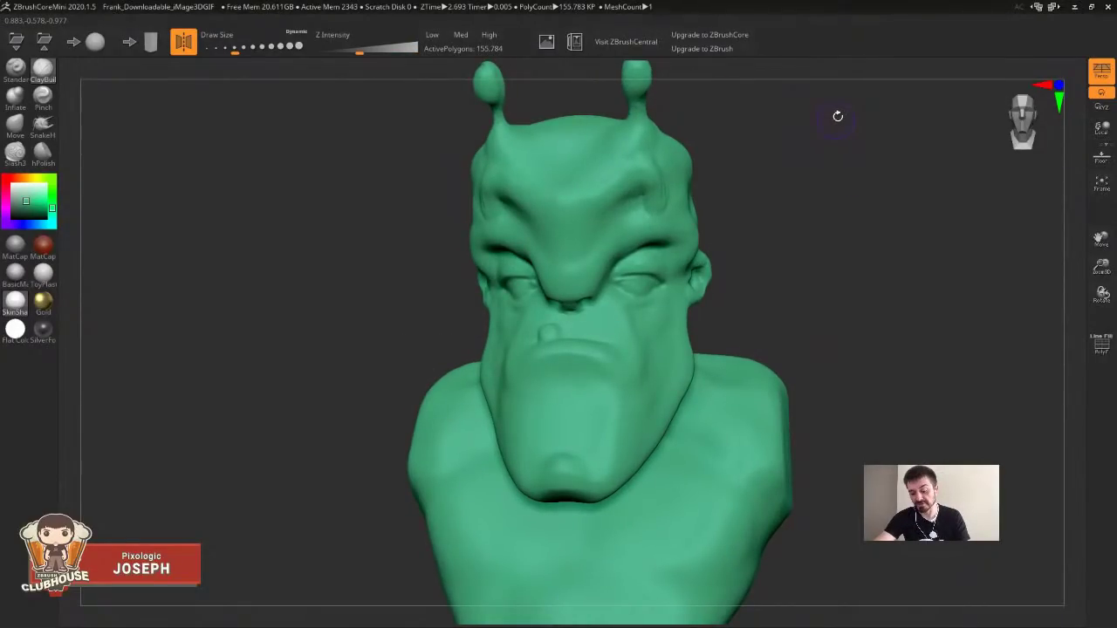
# Shape a hollow at the temple beneath the antenna with ClayBuildup and smooth its edges.
pyautogui.moveTo(838, 116); pyautogui.dragTo(710, 167)
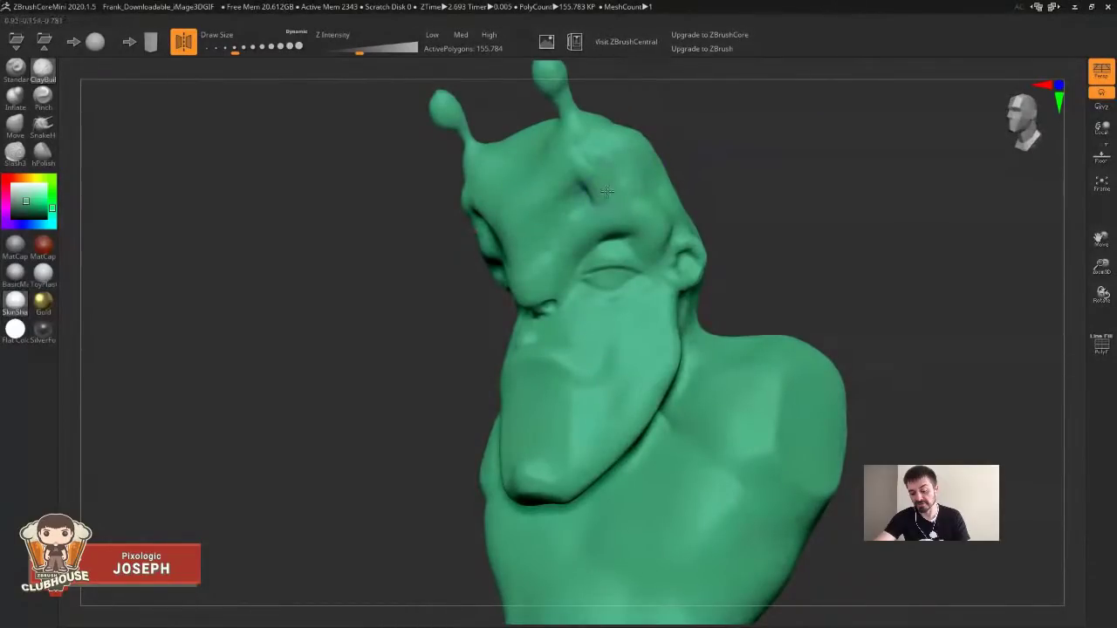
pyautogui.moveTo(602, 195); pyautogui.dragTo(585, 195)
pyautogui.moveTo(586, 195); pyautogui.dragTo(650, 166, button='right')
pyautogui.moveTo(613, 183)
pyautogui.keyDown('shift'); pyautogui.mouseDown()
pyautogui.moveTo(597, 197)
pyautogui.moveTo(610, 210)
pyautogui.mouseUp(); pyautogui.keyUp('shift')
pyautogui.press('b')
pyautogui.press('c')
pyautogui.press('b')
pyautogui.moveTo(731, 162)
pyautogui.mouseDown()
pyautogui.moveTo(753, 142)
pyautogui.moveTo(773, 207)
pyautogui.moveTo(765, 192)
pyautogui.mouseUp()
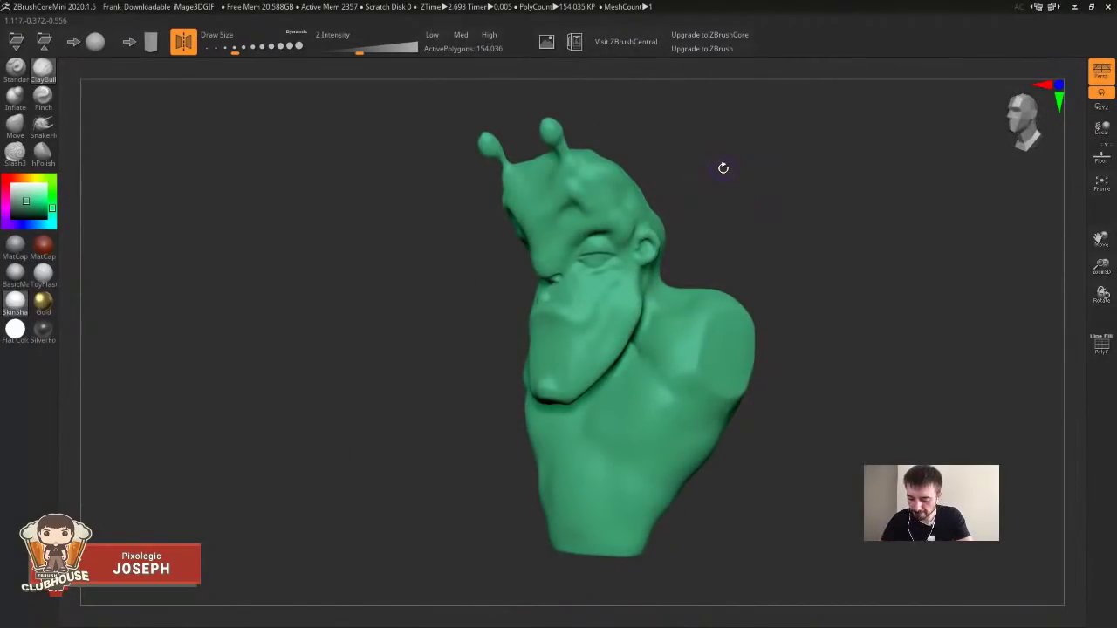
pyautogui.moveTo(771, 196)
pyautogui.mouseDown()
pyautogui.moveTo(773, 217)
pyautogui.moveTo(779, 180)
pyautogui.mouseUp()
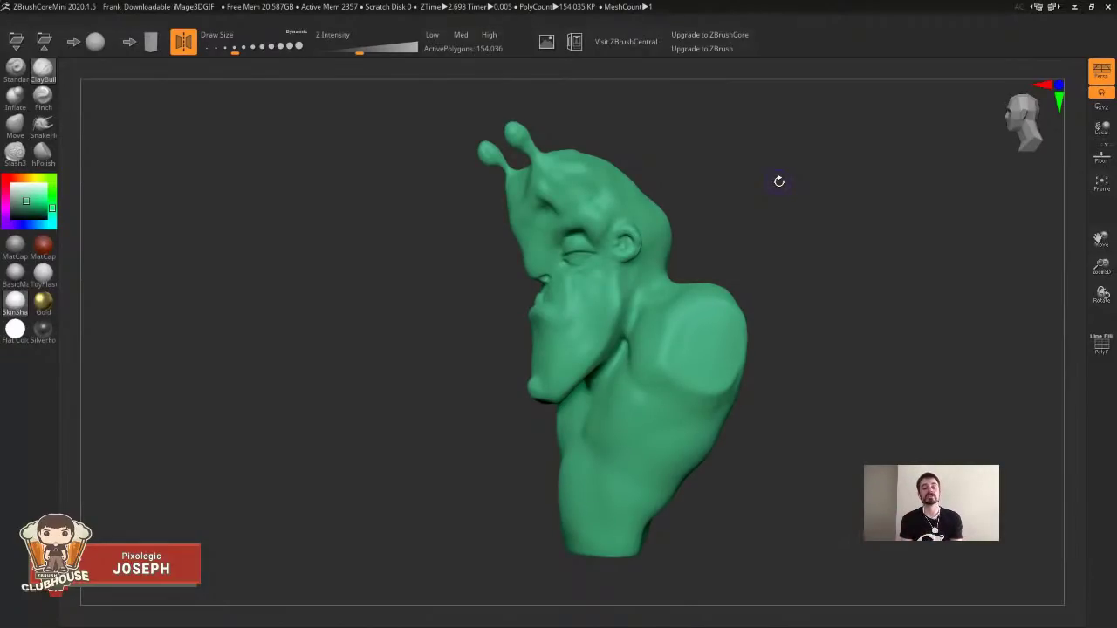
# Start a new stone block for sculpting without saving the changes to the green bust.
pyautogui.click(151, 41)
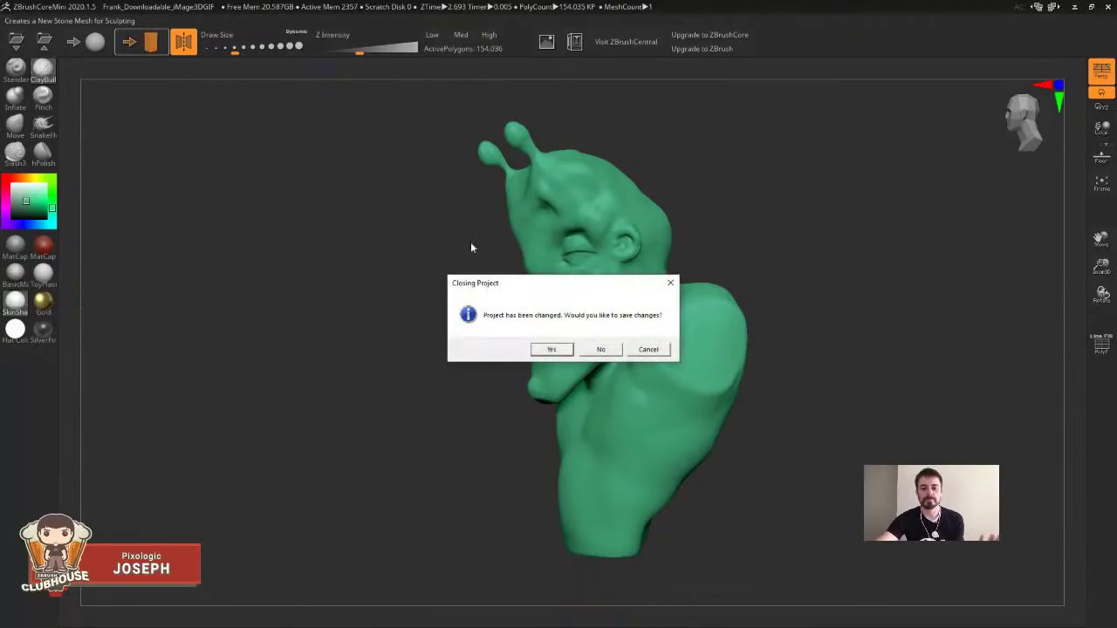
pyautogui.click(601, 350)
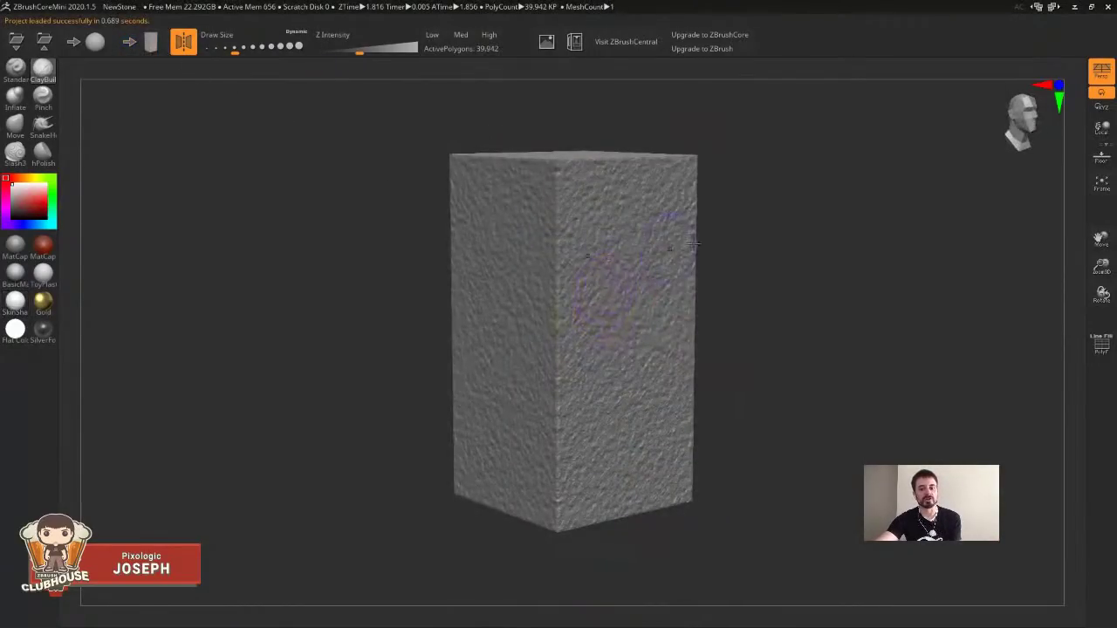
pyautogui.moveTo(806, 219); pyautogui.dragTo(799, 217)
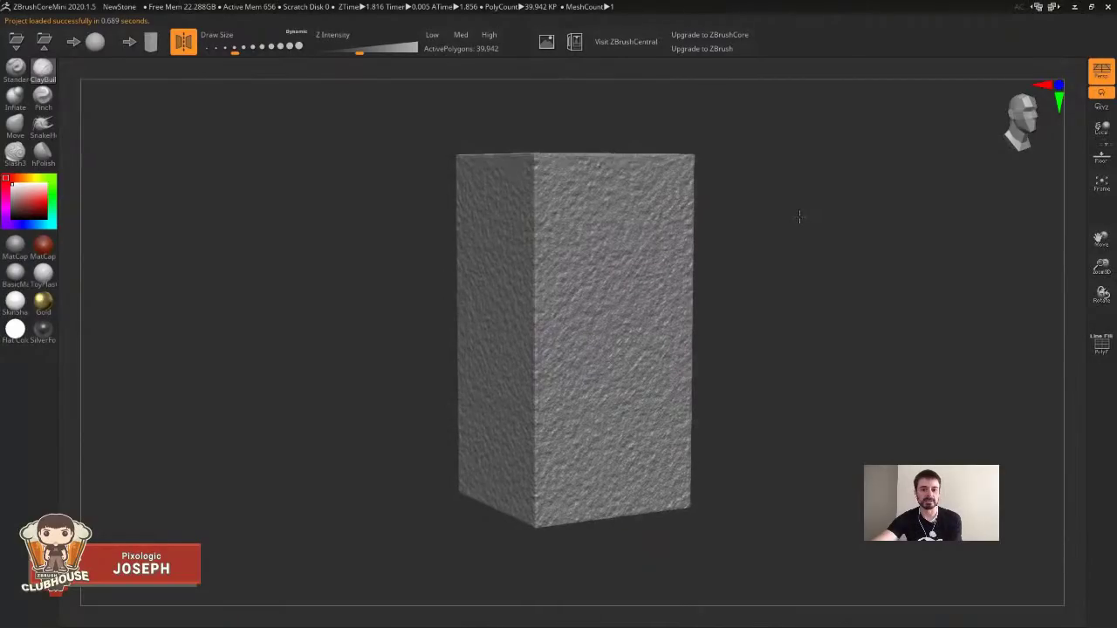
pyautogui.moveTo(799, 216); pyautogui.dragTo(812, 244)
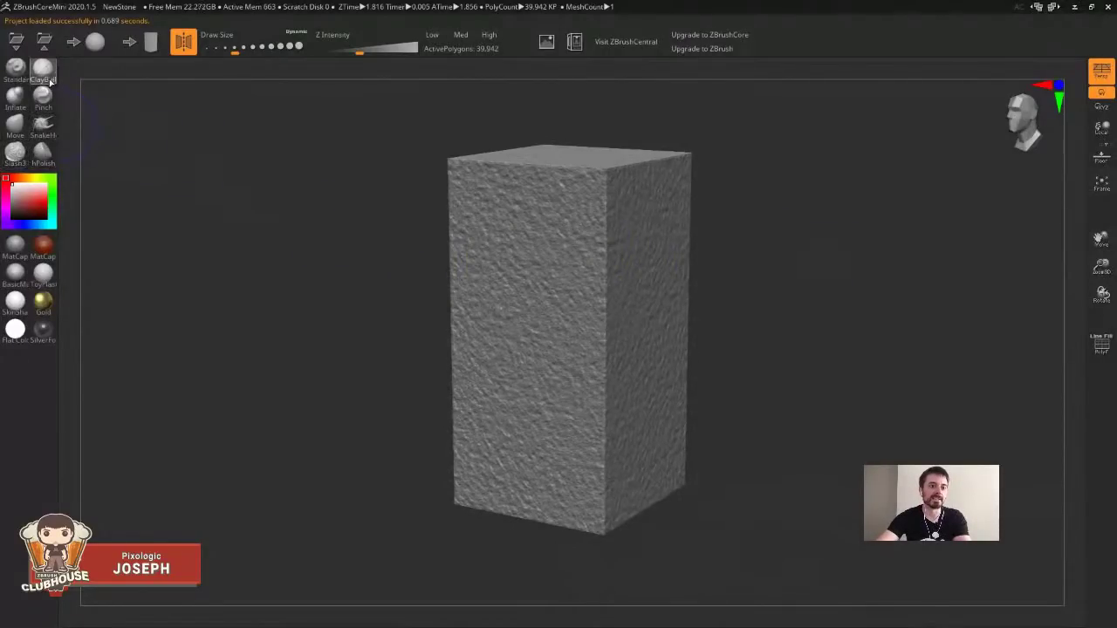
pyautogui.moveTo(770, 221); pyautogui.dragTo(726, 198)
pyautogui.keyDown('alt'); pyautogui.moveTo(586, 173); pyautogui.dragTo(604, 190, button='right'); pyautogui.keyUp('alt')
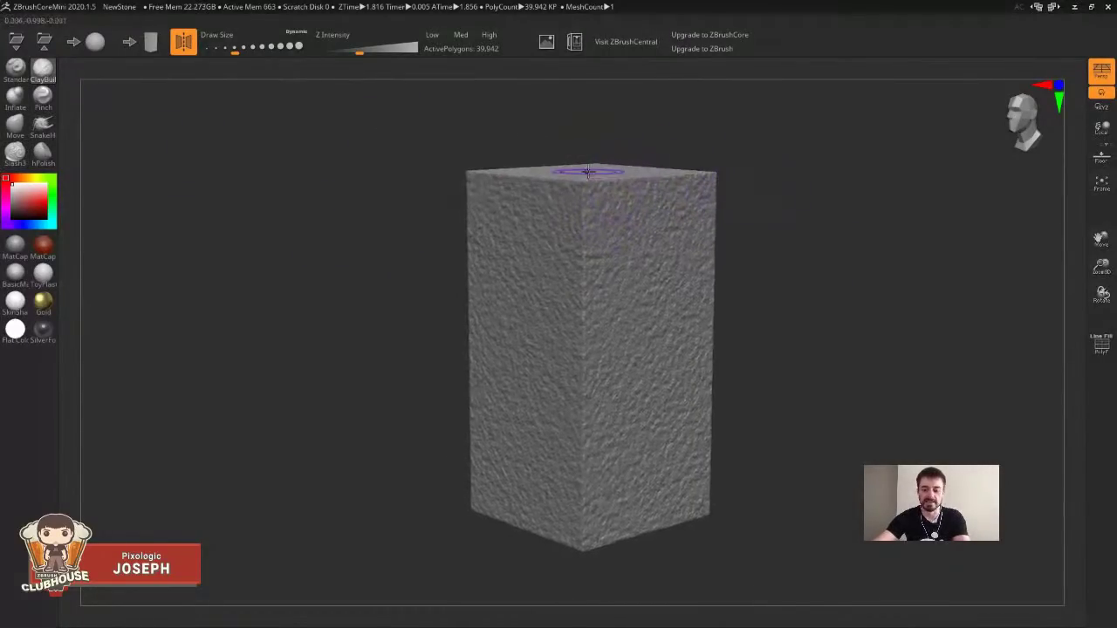
pyautogui.moveTo(718, 155); pyautogui.dragTo(751, 163)
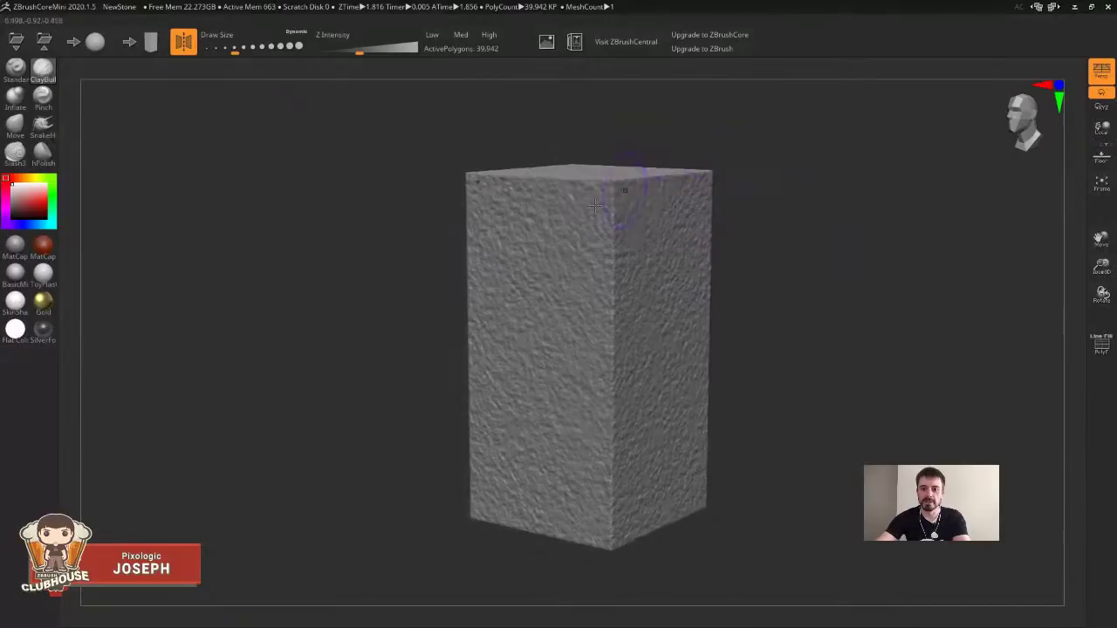
pyautogui.moveTo(690, 139); pyautogui.dragTo(653, 157)
# Carve deep vertical channels into the front corners of the stone block with ClayBuildup, leaving the base intact.
pyautogui.moveTo(590, 197)
pyautogui.mouseDown()
pyautogui.moveTo(588, 449)
pyautogui.moveTo(605, 208)
pyautogui.moveTo(567, 194)
pyautogui.moveTo(555, 261)
pyautogui.moveTo(612, 322)
pyautogui.mouseUp()
pyautogui.moveTo(640, 335)
pyautogui.mouseDown()
pyautogui.moveTo(610, 440)
pyautogui.moveTo(581, 367)
pyautogui.moveTo(620, 312)
pyautogui.mouseUp()
pyautogui.moveTo(621, 311); pyautogui.dragTo(802, 192, button='right')
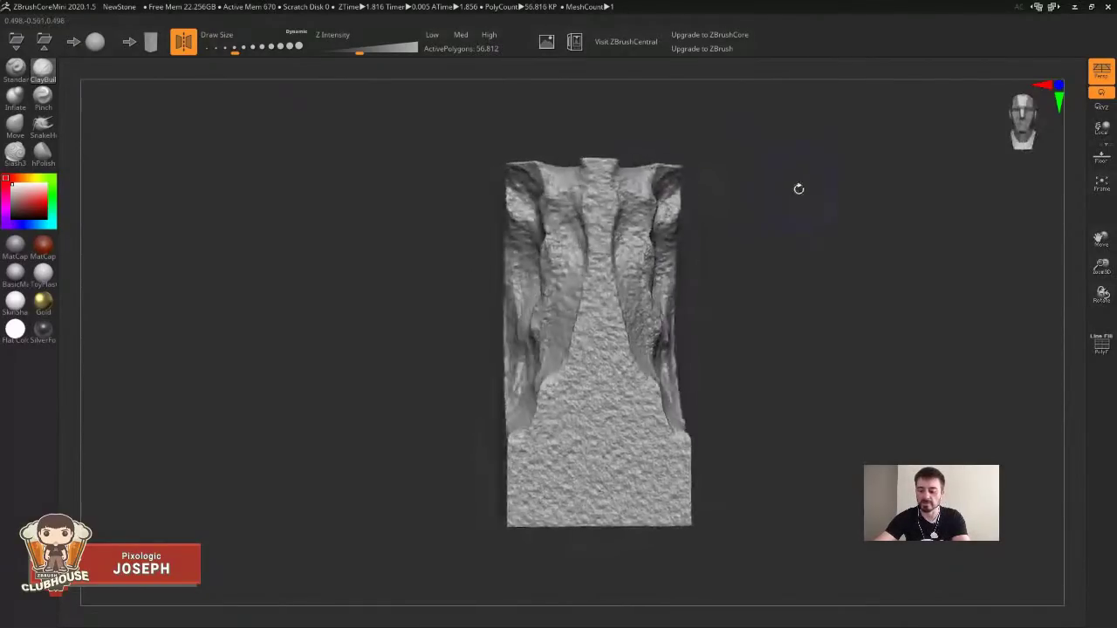
pyautogui.moveTo(611, 219); pyautogui.dragTo(678, 247, button='right')
# Carve down the central ridge and the upper front edge of the stone.
pyautogui.moveTo(616, 391)
pyautogui.mouseDown()
pyautogui.moveTo(600, 409)
pyautogui.moveTo(616, 179)
pyautogui.mouseUp()
pyautogui.moveTo(706, 145); pyautogui.dragTo(722, 173)
pyautogui.moveTo(624, 226)
pyautogui.mouseDown()
pyautogui.moveTo(628, 212)
pyautogui.moveTo(539, 208)
pyautogui.moveTo(581, 218)
pyautogui.mouseUp()
pyautogui.moveTo(750, 227); pyautogui.dragTo(806, 189)
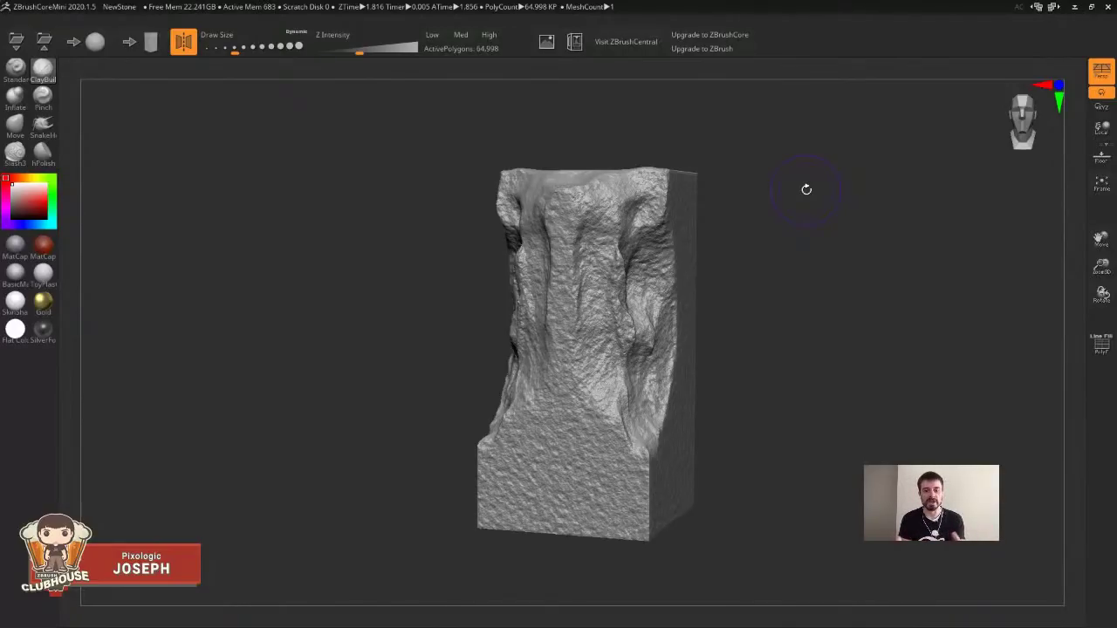
pyautogui.moveTo(730, 227); pyautogui.dragTo(724, 240)
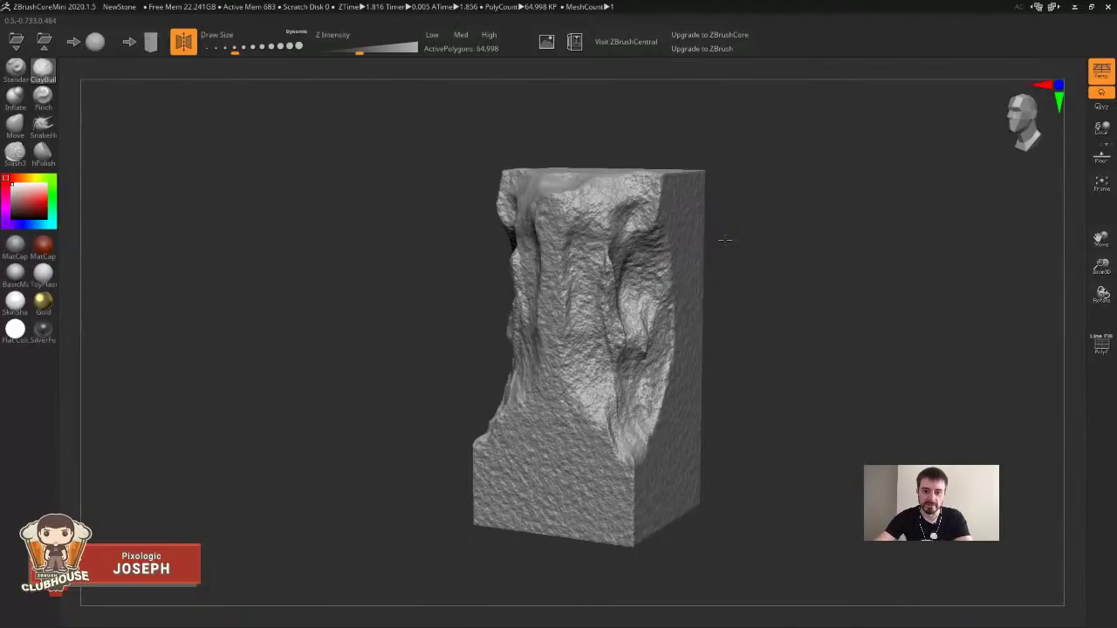
# Build up a rounded mass over the upper front of the stone with a resized ClayBuildup brush.
pyautogui.press('s')
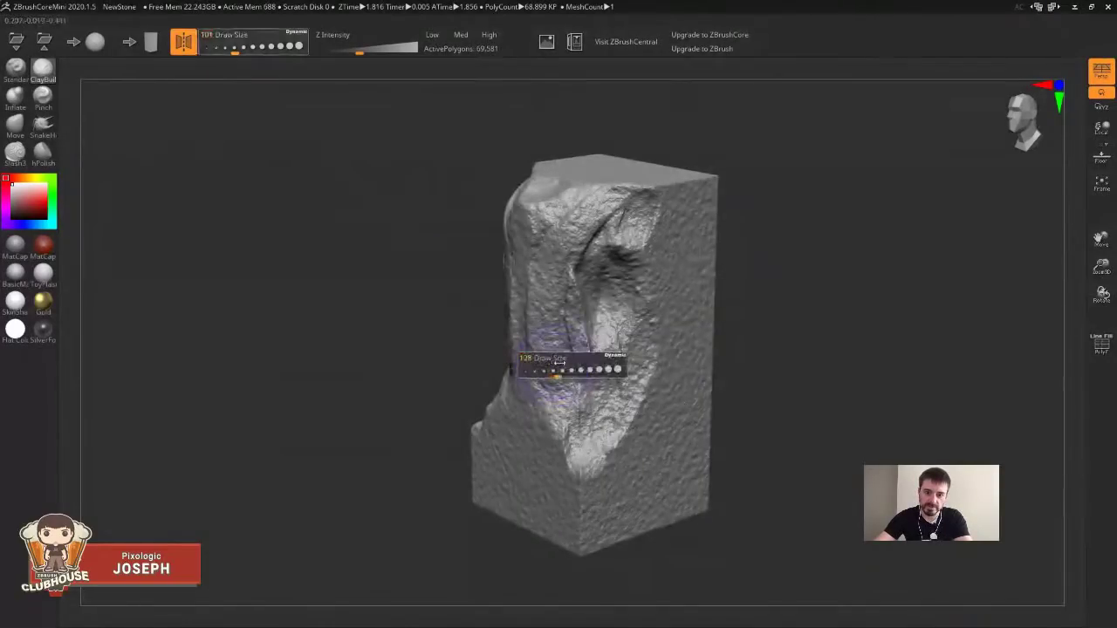
pyautogui.moveTo(556, 373)
pyautogui.mouseDown()
pyautogui.moveTo(534, 240)
pyautogui.moveTo(564, 183)
pyautogui.moveTo(523, 288)
pyautogui.moveTo(542, 384)
pyautogui.mouseUp()
pyautogui.moveTo(780, 274)
pyautogui.keyDown('shift'); pyautogui.mouseDown()
pyautogui.moveTo(812, 203)
pyautogui.moveTo(773, 243)
pyautogui.mouseUp(); pyautogui.keyUp('shift')
pyautogui.moveTo(621, 306)
pyautogui.mouseDown()
pyautogui.moveTo(614, 358)
pyautogui.moveTo(602, 347)
pyautogui.moveTo(616, 386)
pyautogui.mouseUp()
pyautogui.press('[')
pyautogui.moveTo(591, 338)
pyautogui.mouseDown()
pyautogui.moveTo(616, 384)
pyautogui.moveTo(608, 447)
pyautogui.moveTo(604, 391)
pyautogui.moveTo(570, 292)
pyautogui.mouseUp()
# Add curved vertical ridges down the front of the stone and smooth them into the base.
pyautogui.moveTo(716, 174); pyautogui.dragTo(773, 166)
pyautogui.moveTo(600, 199)
pyautogui.mouseDown()
pyautogui.moveTo(617, 214)
pyautogui.moveTo(628, 266)
pyautogui.moveTo(625, 345)
pyautogui.mouseUp()
pyautogui.moveTo(752, 295); pyautogui.dragTo(698, 300)
pyautogui.moveTo(586, 320); pyautogui.dragTo(618, 458)
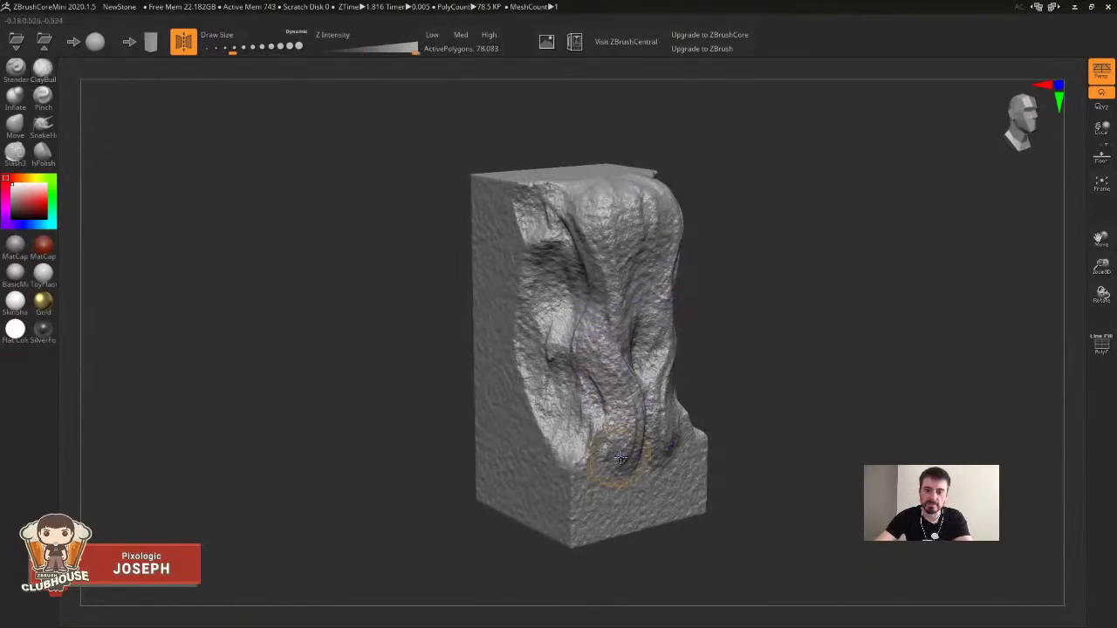
pyautogui.moveTo(606, 286)
pyautogui.keyDown('shift'); pyautogui.mouseDown()
pyautogui.moveTo(654, 193)
pyautogui.moveTo(711, 195)
pyautogui.mouseUp(); pyautogui.keyUp('shift')
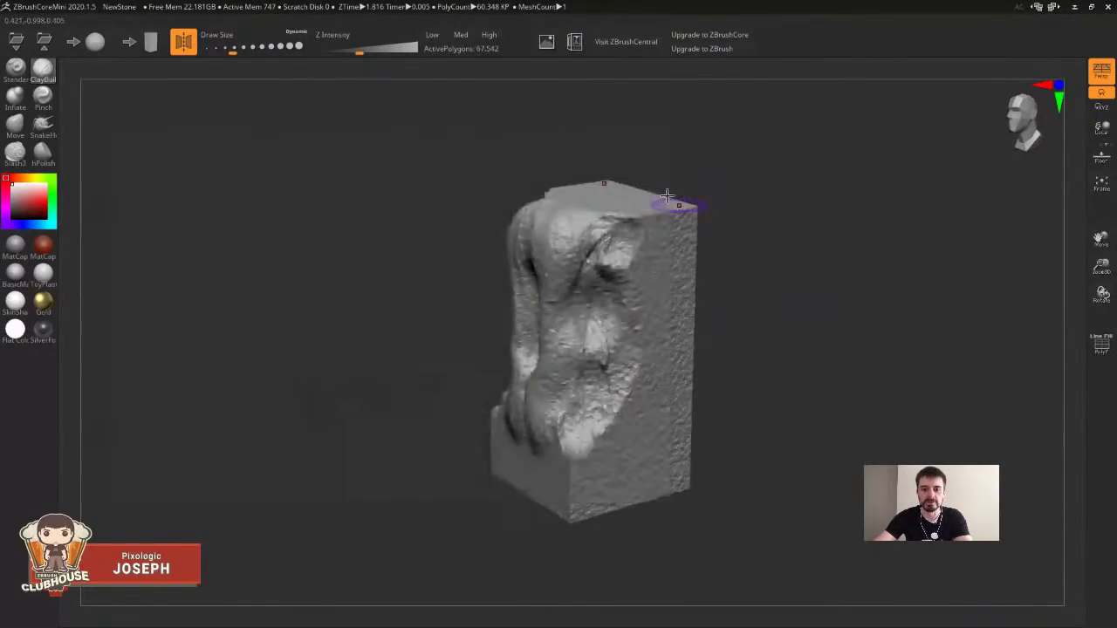
pyautogui.hotkey('alt', 'Tab')
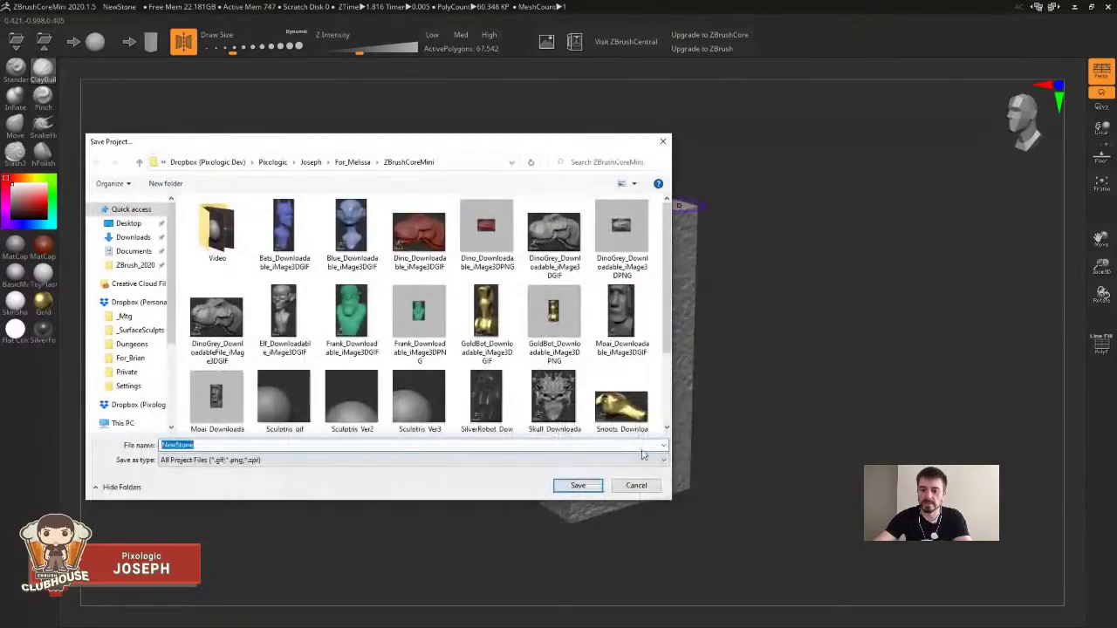
pyautogui.click(636, 485)
pyautogui.moveTo(663, 192); pyautogui.dragTo(676, 189)
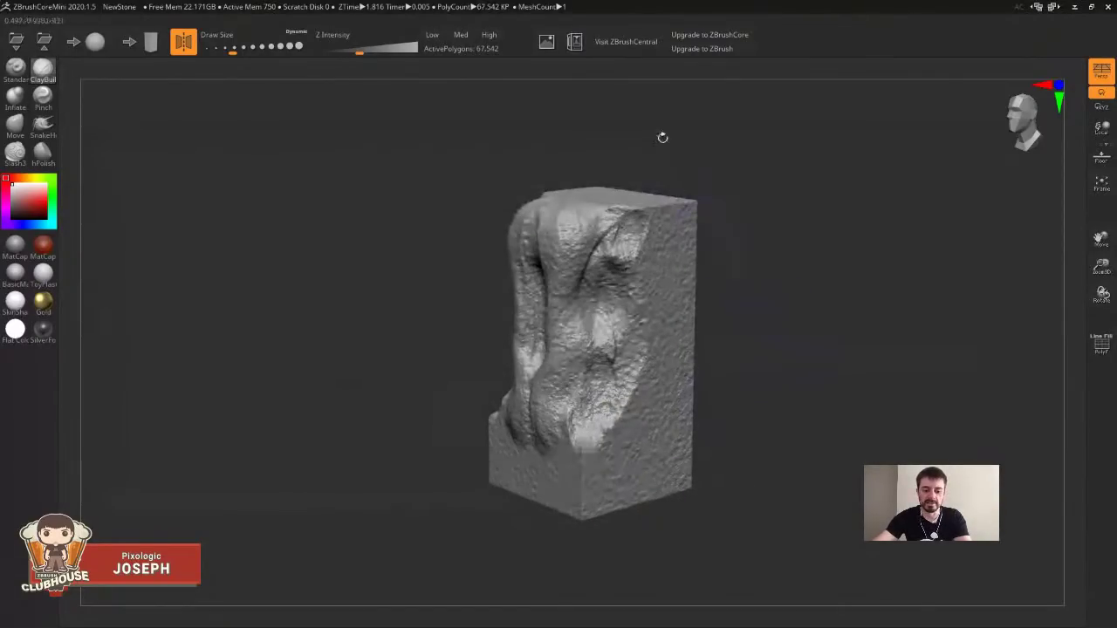
# Enlarge the brush and remove the raised forms from the stone's front, leaving it deeply hollowed above the base.
pyautogui.moveTo(774, 193); pyautogui.dragTo(614, 247)
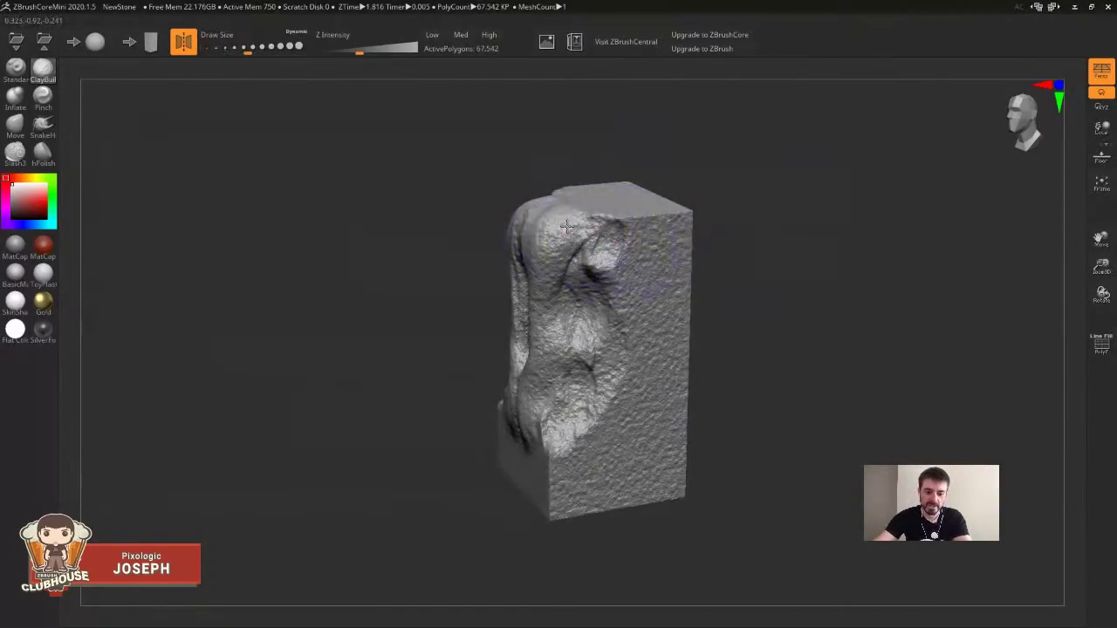
pyautogui.hotkey('ctrl', 'z')
pyautogui.hotkey('ctrl', 'z')
pyautogui.hotkey('ctrl', 'z')
pyautogui.hotkey('ctrl', 'z')
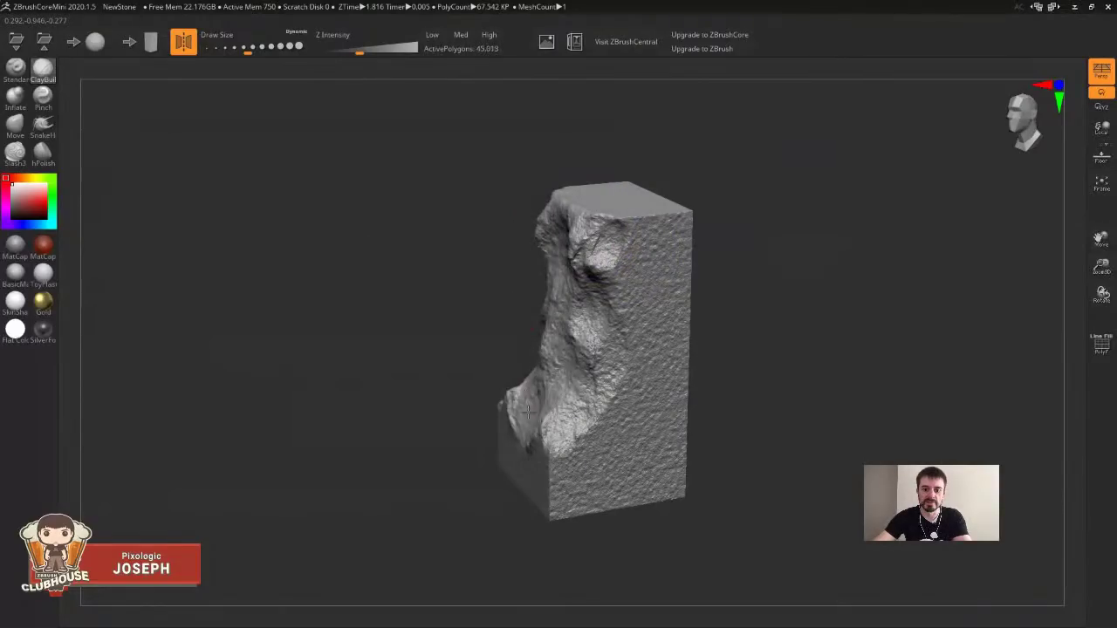
# Carve away the upper side and rear corners of the stone with the large brush.
pyautogui.moveTo(679, 171)
pyautogui.mouseDown()
pyautogui.moveTo(747, 160)
pyautogui.moveTo(656, 240)
pyautogui.mouseUp()
pyautogui.moveTo(733, 214)
pyautogui.mouseDown()
pyautogui.moveTo(698, 209)
pyautogui.moveTo(685, 222)
pyautogui.moveTo(663, 301)
pyautogui.mouseUp()
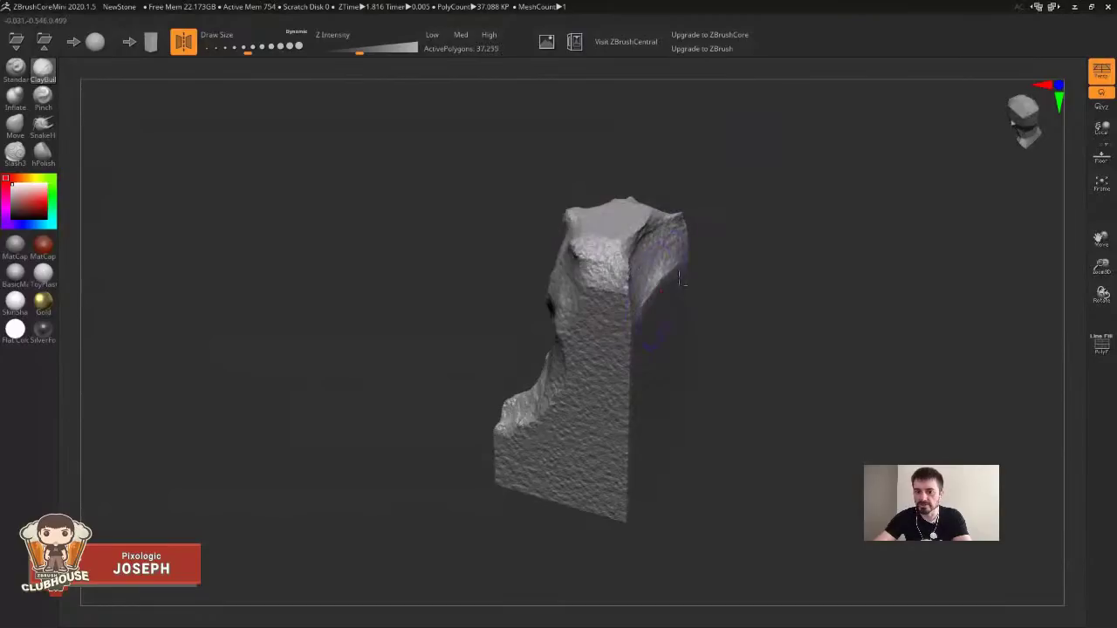
pyautogui.moveTo(663, 301); pyautogui.dragTo(659, 275, button='right')
pyautogui.moveTo(659, 274)
pyautogui.mouseDown()
pyautogui.moveTo(631, 454)
pyautogui.moveTo(671, 240)
pyautogui.moveTo(655, 210)
pyautogui.mouseUp()
pyautogui.moveTo(698, 166); pyautogui.dragTo(768, 174)
pyautogui.moveTo(698, 209); pyautogui.dragTo(764, 192)
# Build up a rounded bulge on the middle of the stone's front with a smaller ClayBuildup brush.
pyautogui.press('[')
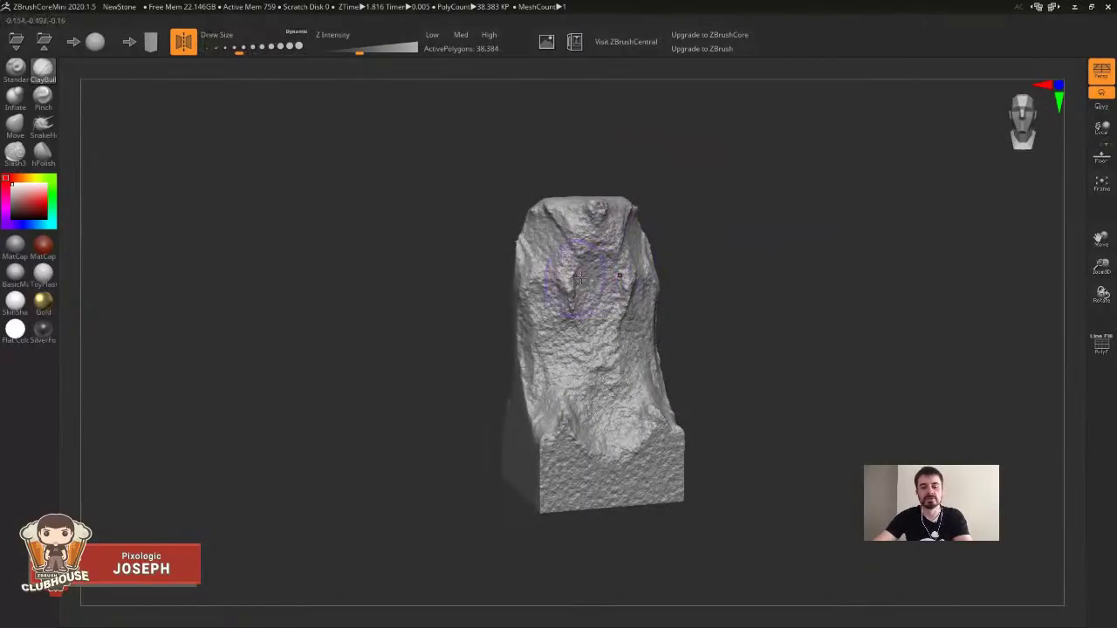
pyautogui.moveTo(576, 304)
pyautogui.mouseDown()
pyautogui.moveTo(602, 366)
pyautogui.moveTo(630, 348)
pyautogui.moveTo(639, 278)
pyautogui.mouseUp()
pyautogui.moveTo(677, 212); pyautogui.dragTo(728, 209)
pyautogui.moveTo(615, 253)
pyautogui.mouseDown()
pyautogui.moveTo(639, 283)
pyautogui.moveTo(628, 342)
pyautogui.mouseUp()
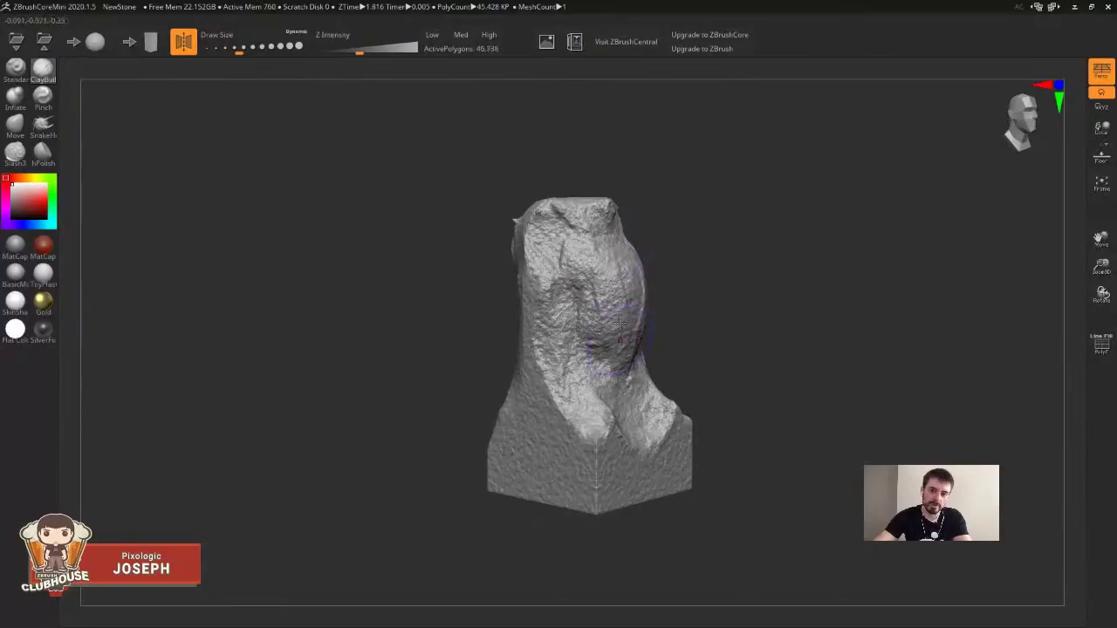
# Rework the upper side of the stone and smooth its rear edge.
pyautogui.moveTo(680, 162); pyautogui.dragTo(724, 159)
pyautogui.moveTo(571, 253)
pyautogui.mouseDown()
pyautogui.moveTo(532, 223)
pyautogui.moveTo(545, 229)
pyautogui.mouseUp()
pyautogui.keyDown('shift'); pyautogui.moveTo(545, 228); pyautogui.dragTo(527, 251); pyautogui.keyUp('shift')
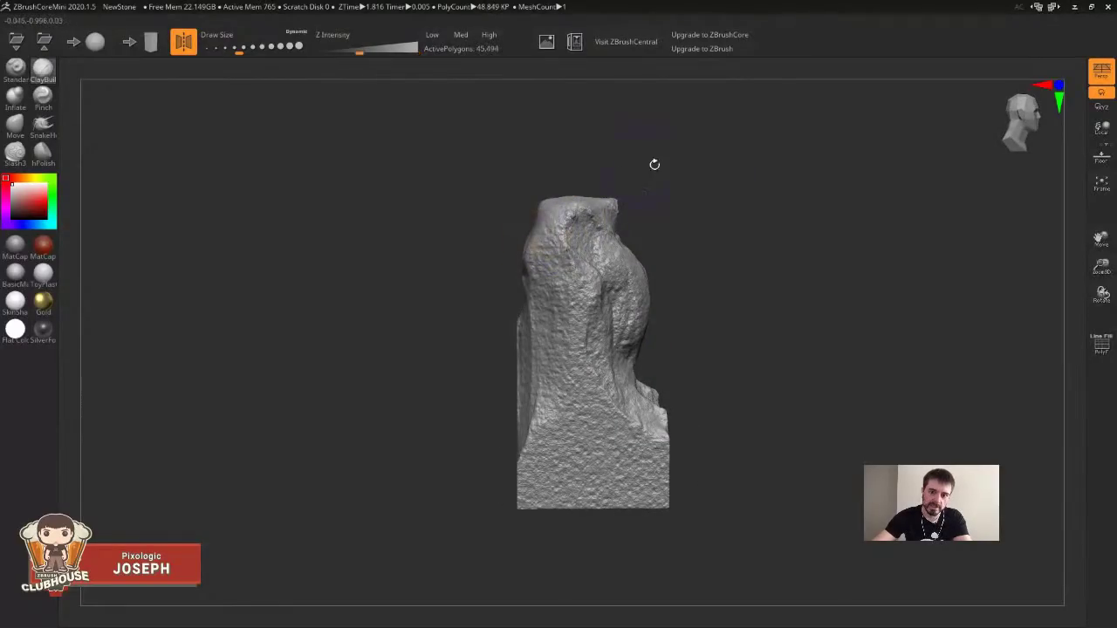
# Go over the side of the stone's upper end with a larger ClayBuildup brush.
pyautogui.moveTo(623, 172); pyautogui.dragTo(567, 178)
pyautogui.press('s')
pyautogui.moveTo(574, 225)
pyautogui.mouseDown()
pyautogui.moveTo(597, 229)
pyautogui.moveTo(600, 214)
pyautogui.moveTo(623, 250)
pyautogui.mouseUp()
pyautogui.moveTo(661, 208)
pyautogui.mouseDown()
pyautogui.moveTo(713, 204)
pyautogui.moveTo(712, 187)
pyautogui.mouseUp()
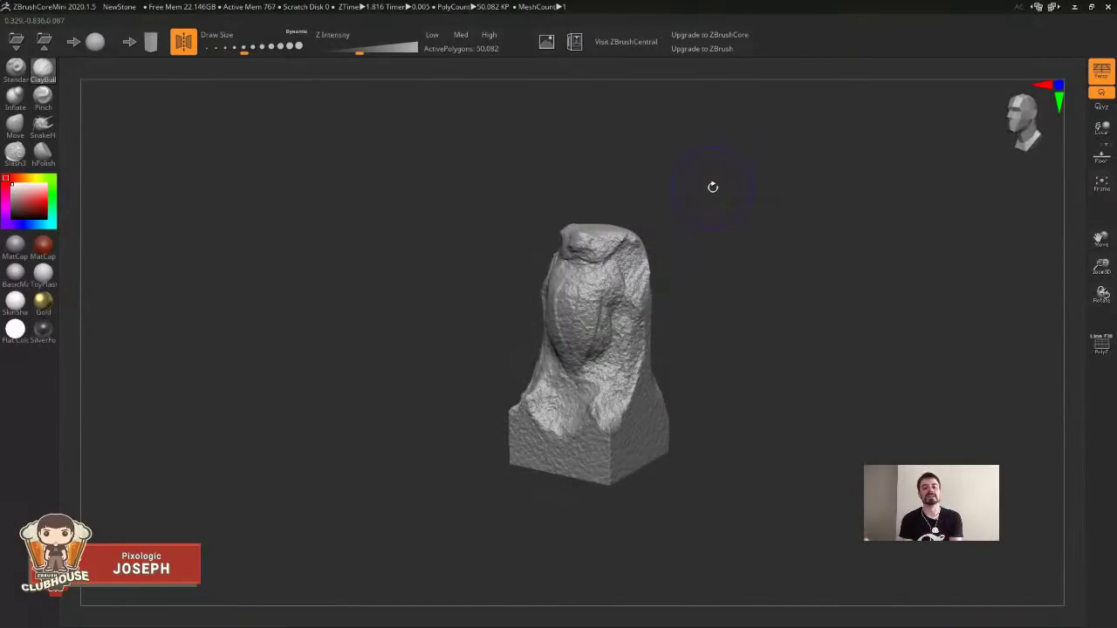
pyautogui.moveTo(816, 212)
pyautogui.mouseDown()
pyautogui.moveTo(855, 265)
pyautogui.moveTo(852, 234)
pyautogui.mouseUp()
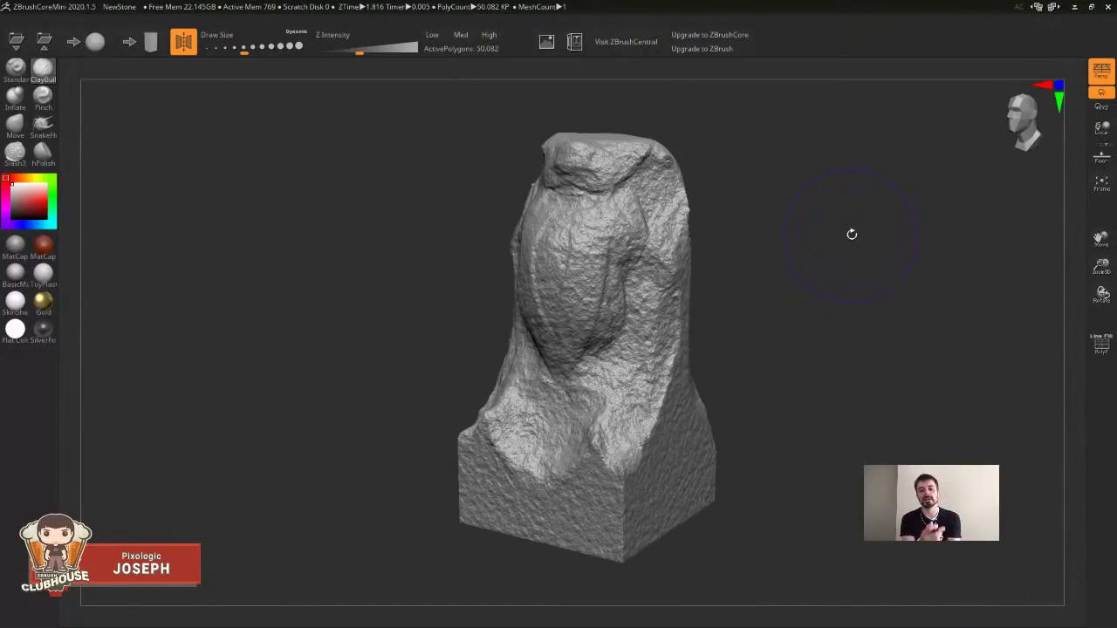
# Build up long arms with rounded ends on both sides of the front bulge, reaching down to the base.
pyautogui.moveTo(747, 262); pyautogui.dragTo(753, 259)
pyautogui.moveTo(656, 288)
pyautogui.mouseDown()
pyautogui.moveTo(629, 463)
pyautogui.moveTo(585, 498)
pyautogui.moveTo(572, 528)
pyautogui.moveTo(602, 471)
pyautogui.moveTo(628, 454)
pyautogui.moveTo(647, 323)
pyautogui.moveTo(650, 384)
pyautogui.mouseUp()
pyautogui.moveTo(741, 289); pyautogui.dragTo(790, 288)
pyautogui.moveTo(659, 279); pyautogui.dragTo(679, 423)
pyautogui.moveTo(724, 293)
pyautogui.mouseDown()
pyautogui.moveTo(774, 288)
pyautogui.moveTo(786, 312)
pyautogui.moveTo(695, 316)
pyautogui.mouseUp()
pyautogui.moveTo(576, 384)
pyautogui.mouseDown()
pyautogui.moveTo(537, 432)
pyautogui.moveTo(561, 373)
pyautogui.moveTo(534, 262)
pyautogui.mouseUp()
pyautogui.moveTo(724, 292)
pyautogui.mouseDown()
pyautogui.moveTo(672, 295)
pyautogui.moveTo(630, 379)
pyautogui.moveTo(644, 353)
pyautogui.mouseUp()
# Build up a rounded head overhanging the figure's chest at the upper end of the stone.
pyautogui.moveTo(714, 150)
pyautogui.mouseDown()
pyautogui.moveTo(686, 202)
pyautogui.moveTo(641, 183)
pyautogui.moveTo(593, 299)
pyautogui.moveTo(679, 150)
pyautogui.mouseUp()
pyautogui.moveTo(602, 227); pyautogui.dragTo(568, 203)
pyautogui.moveTo(640, 175); pyautogui.dragTo(535, 254)
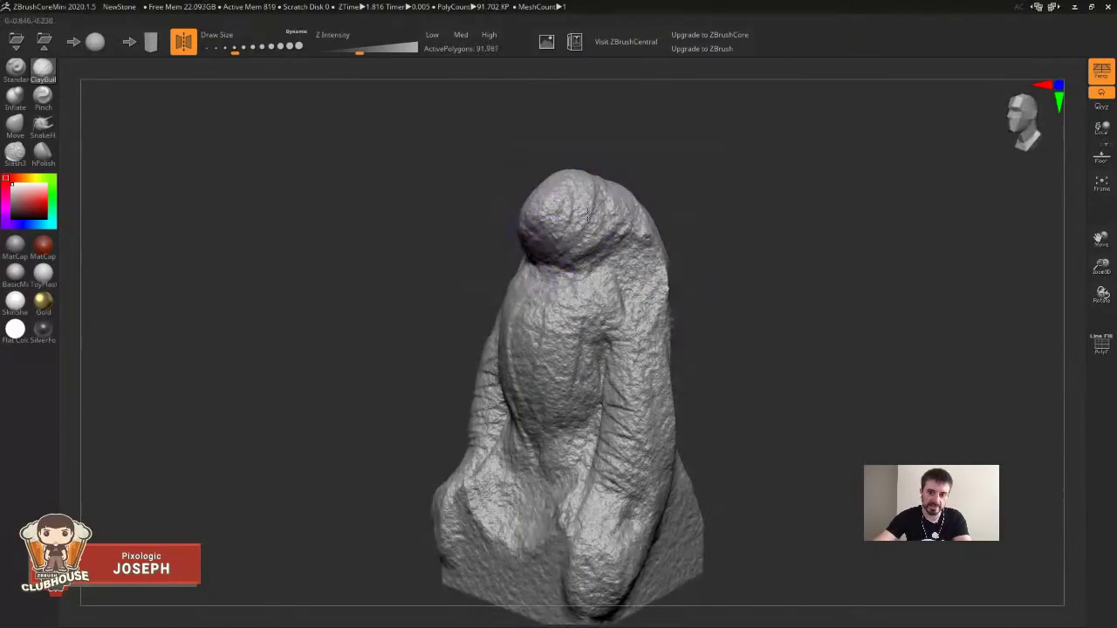
pyautogui.moveTo(612, 225); pyautogui.dragTo(691, 173)
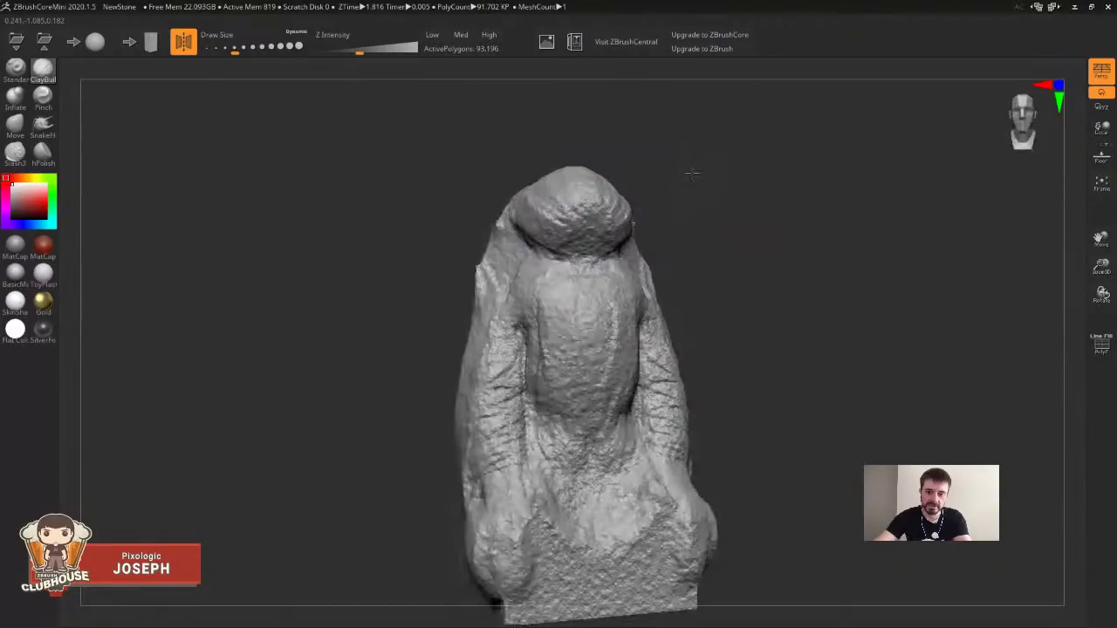
pyautogui.moveTo(694, 173); pyautogui.dragTo(821, 178)
pyautogui.moveTo(516, 270); pyautogui.dragTo(526, 280)
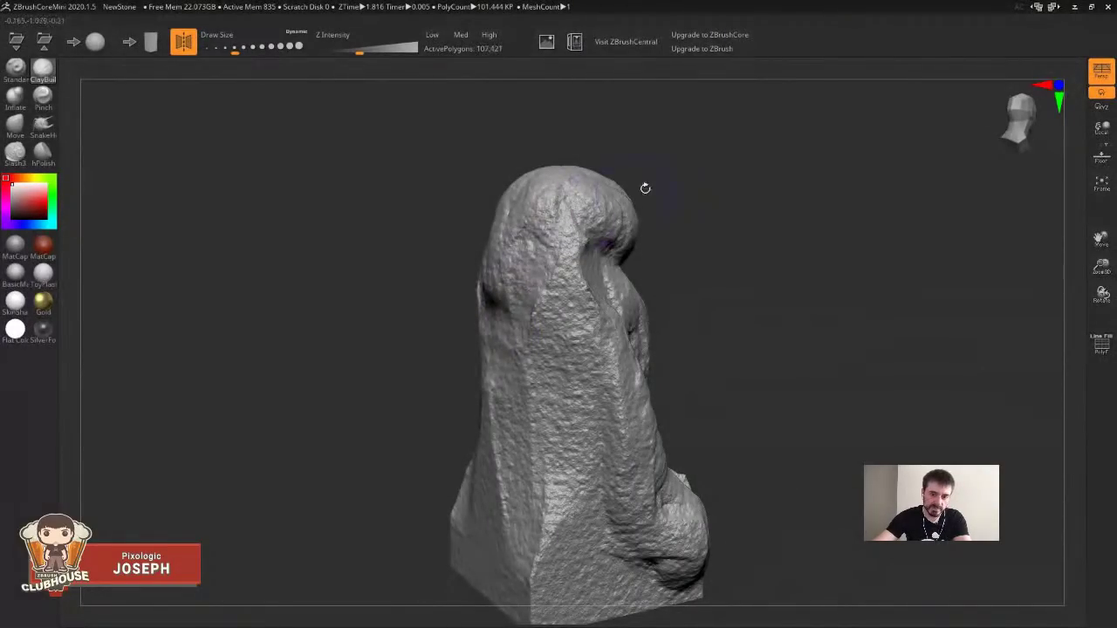
# Shape the sides and back of the head and define the neck and shoulders beneath it.
pyautogui.moveTo(645, 188); pyautogui.dragTo(506, 234)
pyautogui.moveTo(708, 196); pyautogui.dragTo(593, 225)
pyautogui.moveTo(630, 277); pyautogui.dragTo(652, 271)
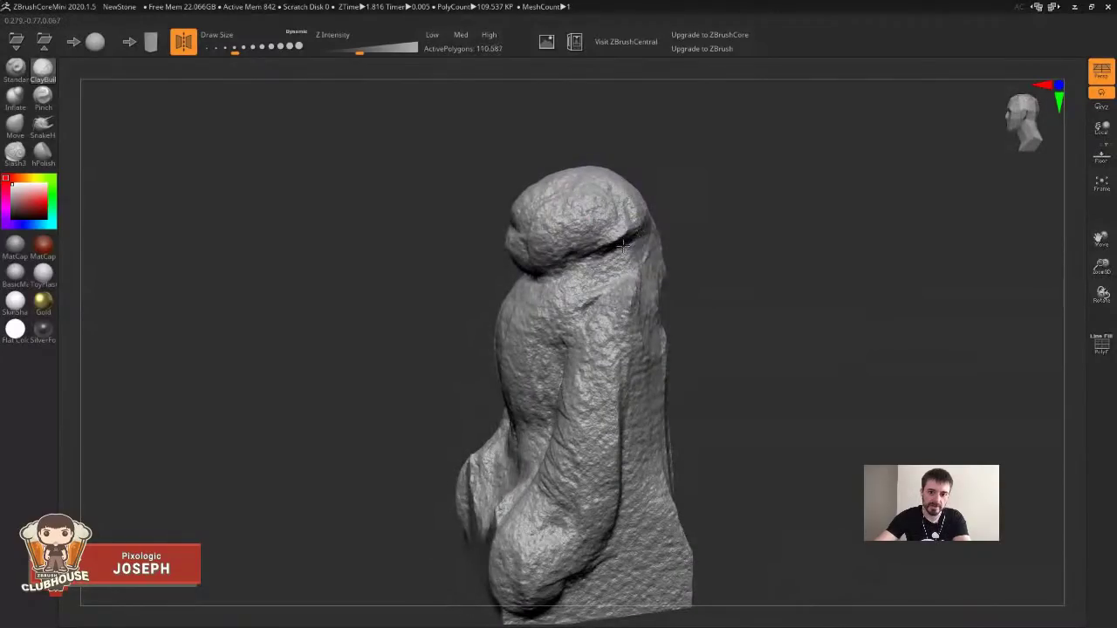
pyautogui.moveTo(666, 189); pyautogui.dragTo(592, 241)
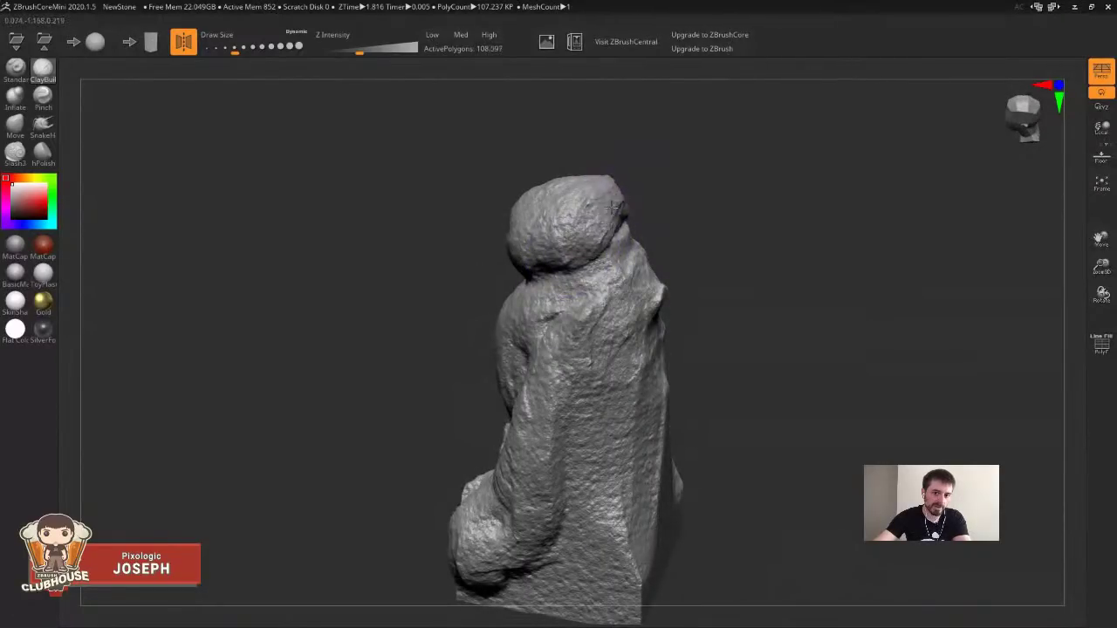
pyautogui.moveTo(699, 174); pyautogui.dragTo(625, 229)
pyautogui.moveTo(563, 278)
pyautogui.mouseDown()
pyautogui.moveTo(660, 214)
pyautogui.moveTo(599, 271)
pyautogui.mouseUp()
# Sculpt the neck and chest forms below the head with a smaller ClayBuildup brush.
pyautogui.press('s')
pyautogui.click(663, 215)
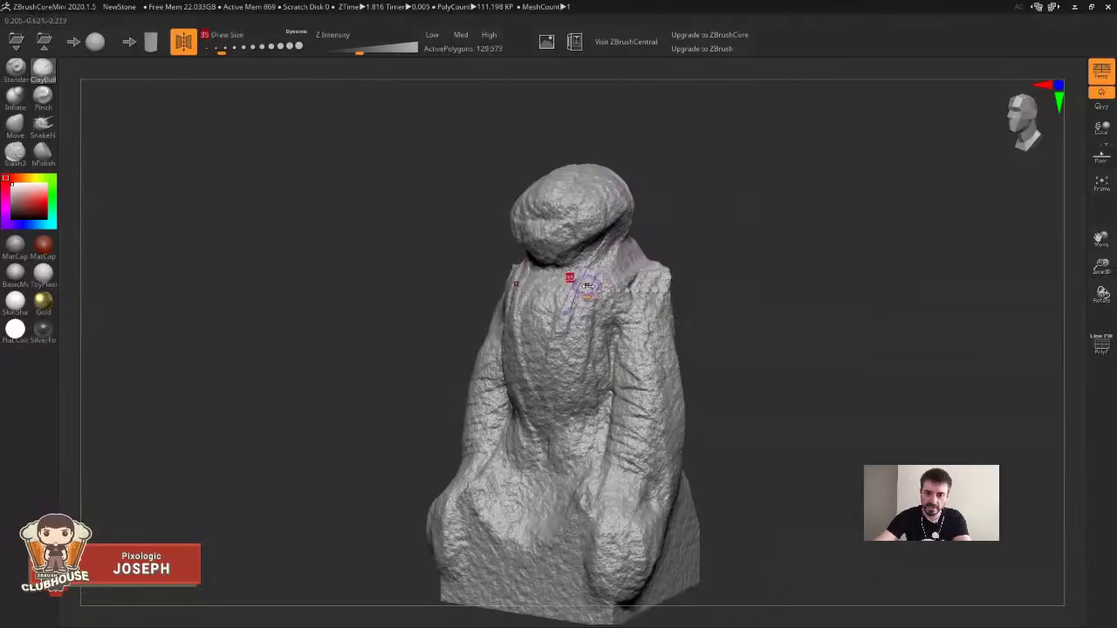
pyautogui.moveTo(597, 325); pyautogui.dragTo(531, 288)
pyautogui.press('s')
pyautogui.click(536, 307)
pyautogui.moveTo(544, 346)
pyautogui.mouseDown()
pyautogui.moveTo(560, 394)
pyautogui.moveTo(583, 380)
pyautogui.mouseUp()
# Build up two rounded forms side by side between the arms, just above the front of the base.
pyautogui.moveTo(768, 267)
pyautogui.mouseDown()
pyautogui.moveTo(705, 259)
pyautogui.moveTo(709, 224)
pyautogui.mouseUp()
pyautogui.moveTo(580, 501)
pyautogui.mouseDown()
pyautogui.moveTo(594, 476)
pyautogui.moveTo(604, 506)
pyautogui.mouseUp()
pyautogui.moveTo(709, 384)
pyautogui.mouseDown()
pyautogui.moveTo(808, 353)
pyautogui.moveTo(663, 380)
pyautogui.mouseUp()
pyautogui.moveTo(611, 419)
pyautogui.mouseDown()
pyautogui.moveTo(571, 468)
pyautogui.moveTo(587, 417)
pyautogui.moveTo(596, 429)
pyautogui.moveTo(569, 417)
pyautogui.mouseUp()
pyautogui.moveTo(768, 305); pyautogui.dragTo(698, 262)
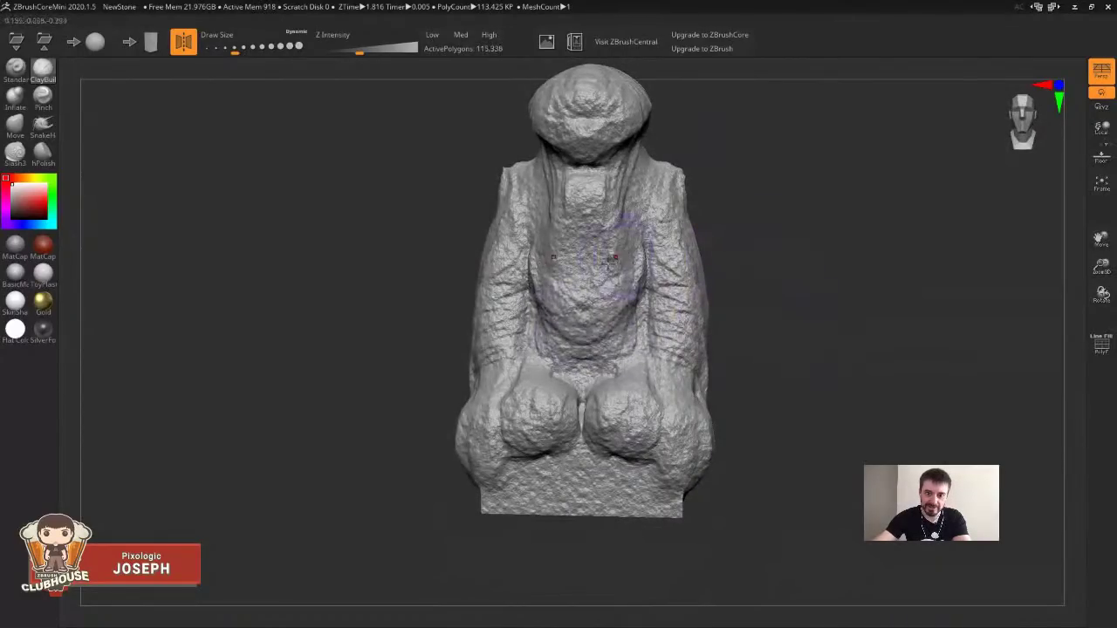
# Refine the head and neck from the side and define the shoulder and upper arm with a smaller brush.
pyautogui.moveTo(690, 172); pyautogui.dragTo(633, 179)
pyautogui.moveTo(576, 179); pyautogui.dragTo(548, 202)
pyautogui.moveTo(715, 161)
pyautogui.mouseDown()
pyautogui.moveTo(663, 150)
pyautogui.moveTo(561, 177)
pyautogui.moveTo(576, 182)
pyautogui.mouseUp()
pyautogui.keyDown('alt'); pyautogui.moveTo(719, 134); pyautogui.dragTo(714, 185); pyautogui.keyUp('alt')
pyautogui.moveTo(714, 185); pyautogui.dragTo(735, 176)
pyautogui.press('s')
pyautogui.click(720, 179)
pyautogui.moveTo(768, 229); pyautogui.dragTo(698, 229)
pyautogui.moveTo(615, 262); pyautogui.dragTo(630, 307)
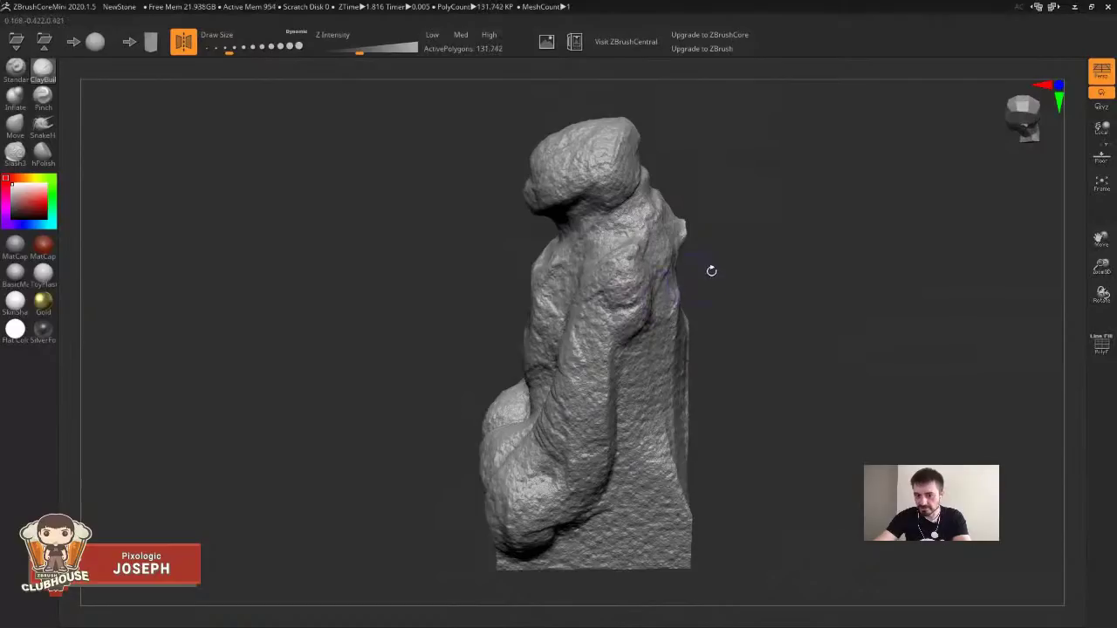
# Bulk up the shoulders and upper arms from the side with a larger brush.
pyautogui.moveTo(711, 272); pyautogui.dragTo(698, 274)
pyautogui.press('s')
pyautogui.click(717, 272)
pyautogui.moveTo(602, 314)
pyautogui.mouseDown()
pyautogui.moveTo(583, 377)
pyautogui.moveTo(563, 304)
pyautogui.mouseUp()
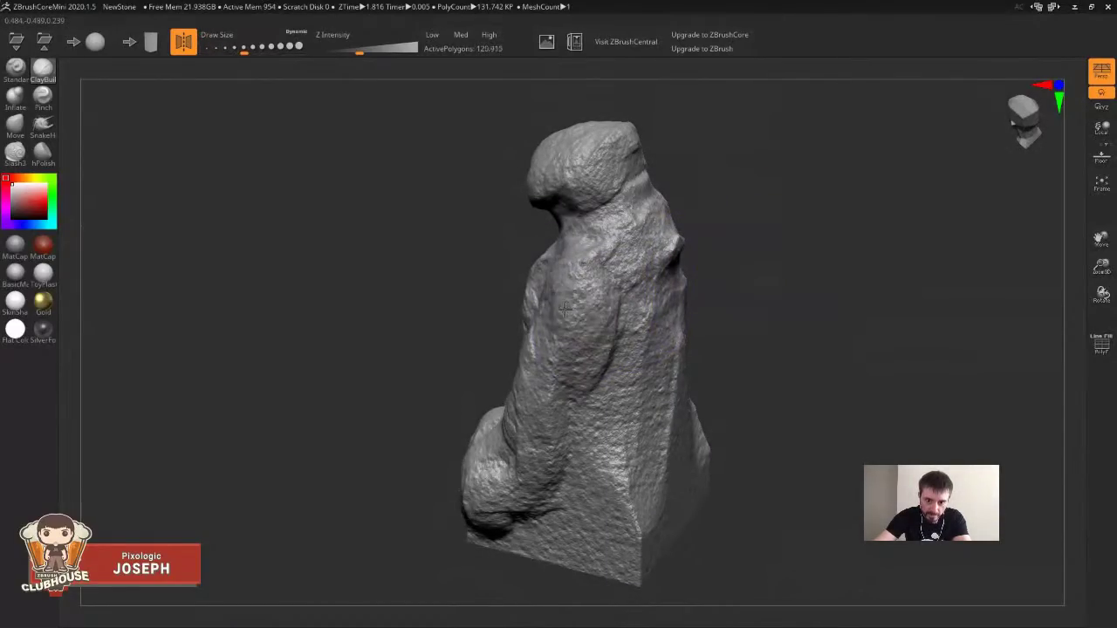
pyautogui.moveTo(747, 272); pyautogui.dragTo(705, 244)
pyautogui.press('s')
pyautogui.click(701, 244)
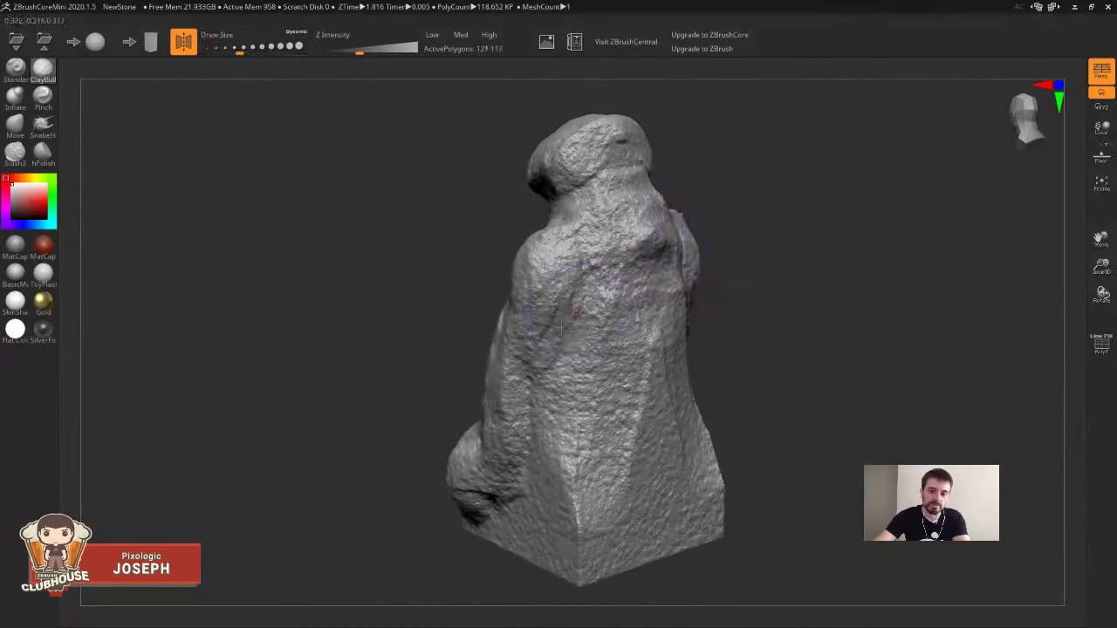
# Sculpt the figure's back below the shoulders and add volume to the shoulders.
pyautogui.moveTo(579, 314); pyautogui.dragTo(549, 356)
pyautogui.moveTo(646, 238); pyautogui.dragTo(654, 229)
pyautogui.moveTo(711, 209)
pyautogui.mouseDown()
pyautogui.moveTo(733, 219)
pyautogui.moveTo(575, 272)
pyautogui.moveTo(515, 349)
pyautogui.mouseUp()
pyautogui.moveTo(760, 162); pyautogui.dragTo(881, 183)
pyautogui.moveTo(576, 362); pyautogui.dragTo(595, 317)
pyautogui.moveTo(756, 190)
pyautogui.mouseDown()
pyautogui.moveTo(798, 170)
pyautogui.moveTo(773, 198)
pyautogui.mouseUp()
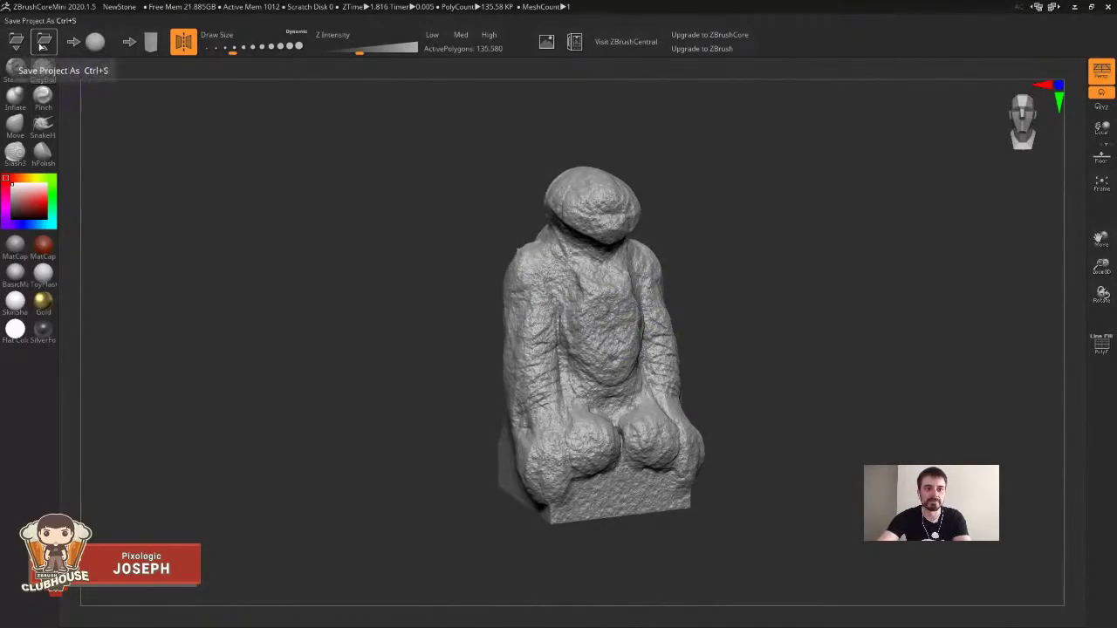
# Examine the file formats available for saving the project, including iMage3D GIF, iMage3D PNG and ZPR, without saving.
pyautogui.click(43, 41)
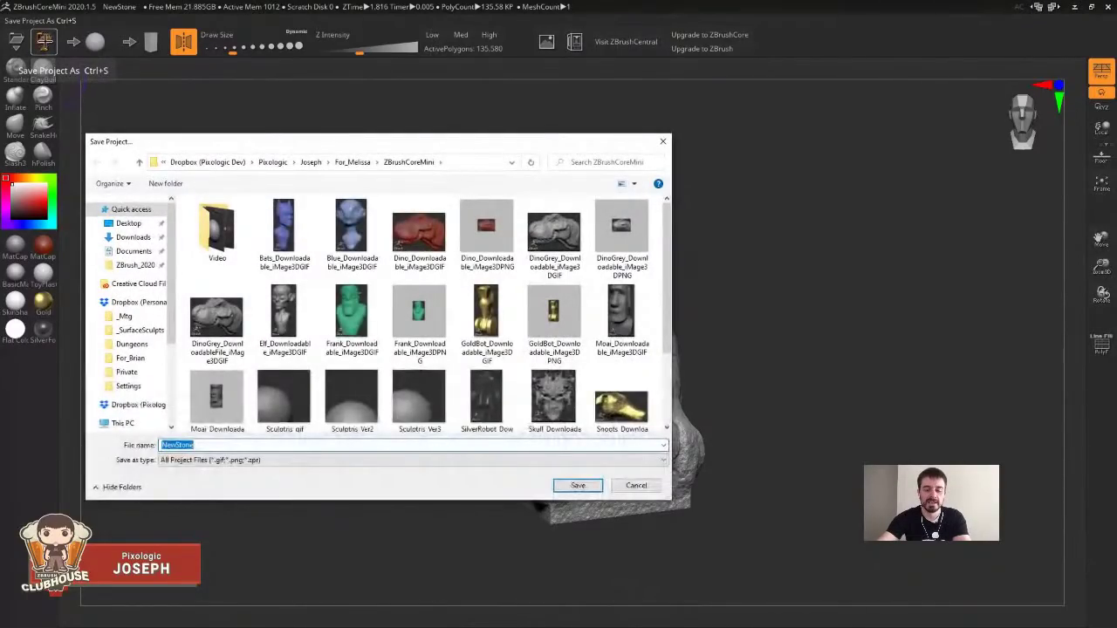
pyautogui.click(287, 459)
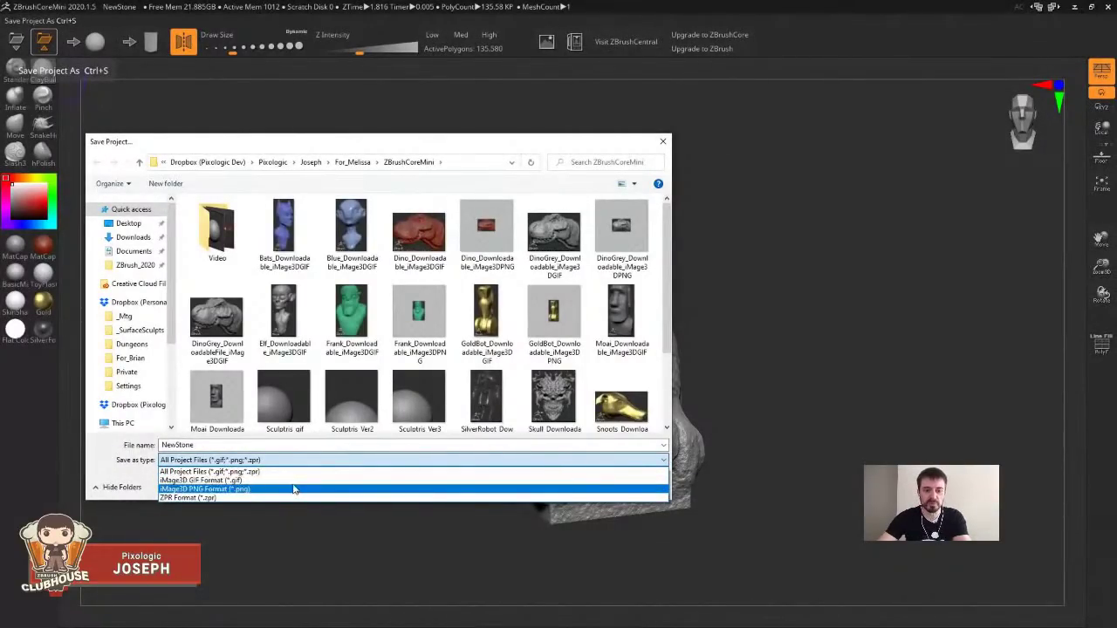
pyautogui.click(432, 153)
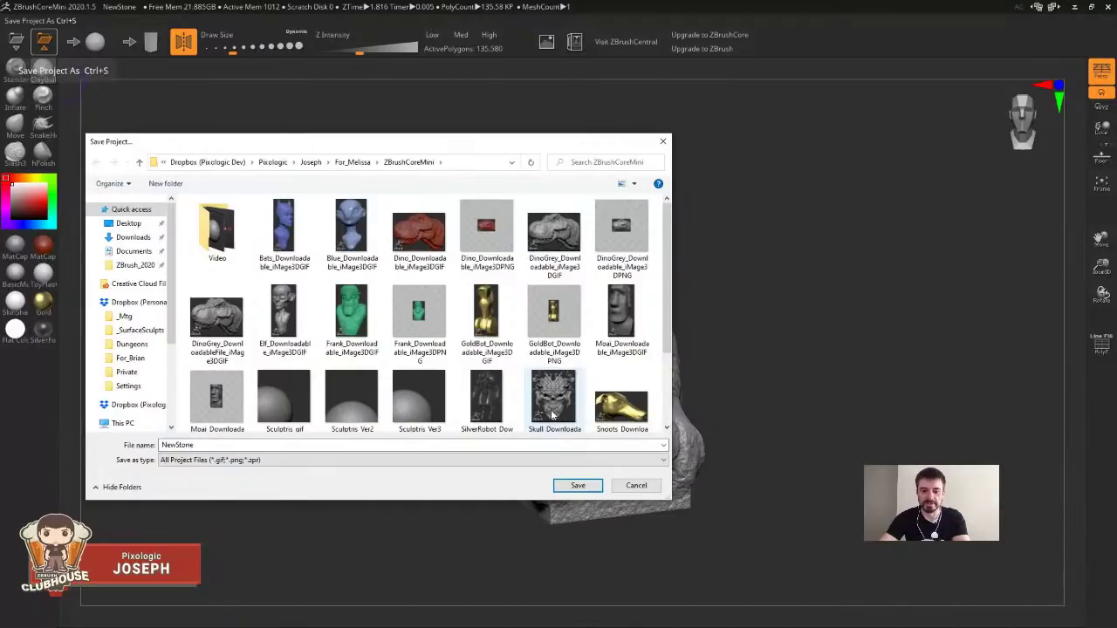
pyautogui.click(635, 486)
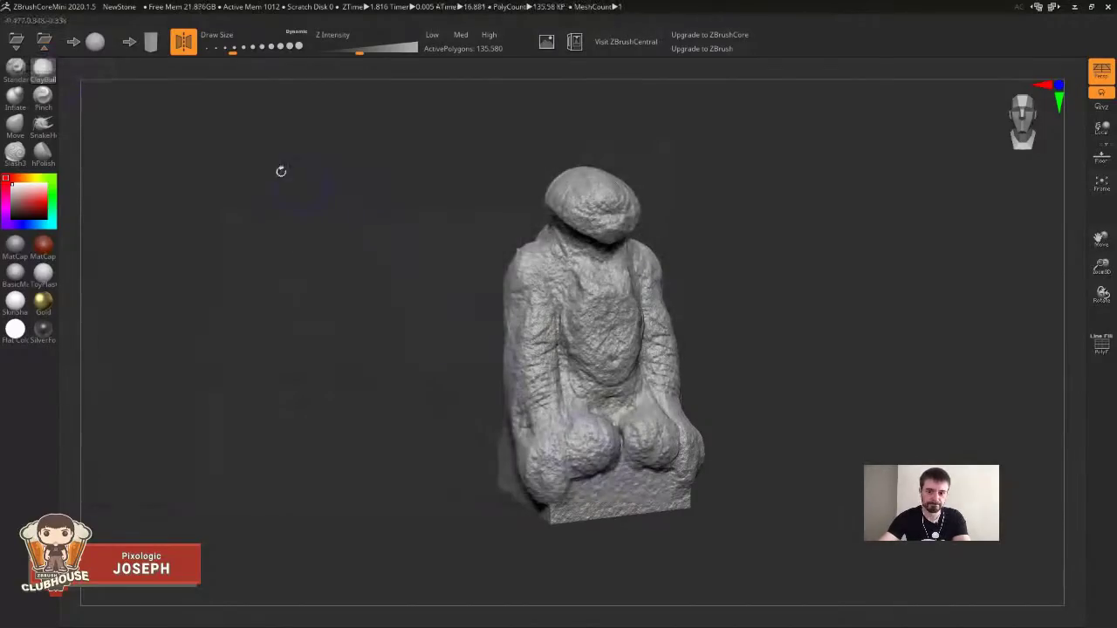
# Start opening another project and discard the unsaved changes to the stone figure.
pyautogui.click(17, 42)
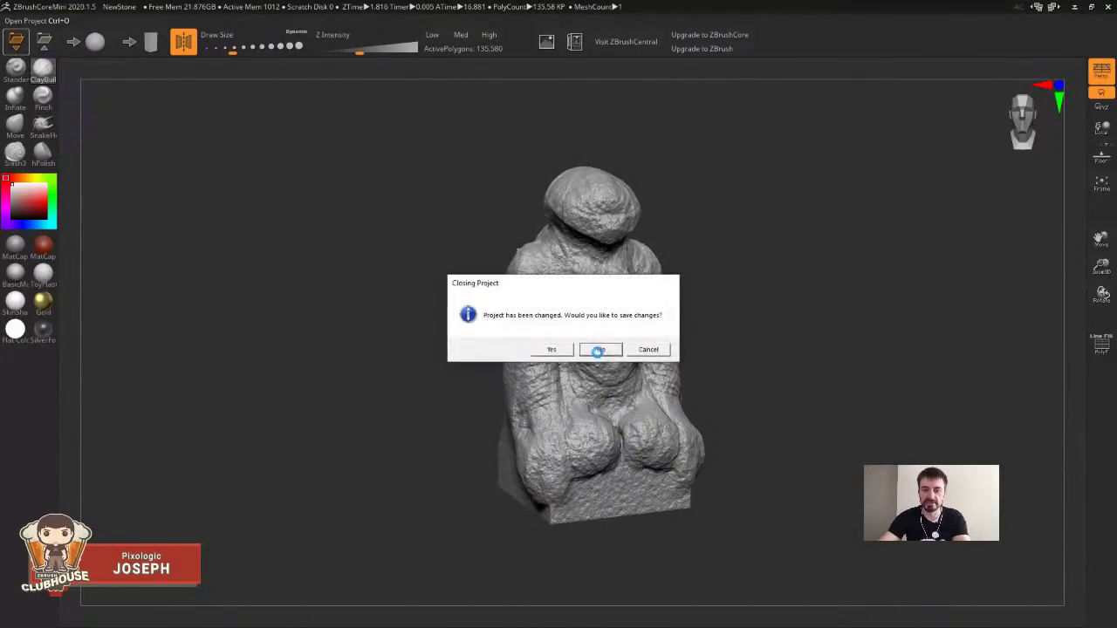
pyautogui.click(601, 349)
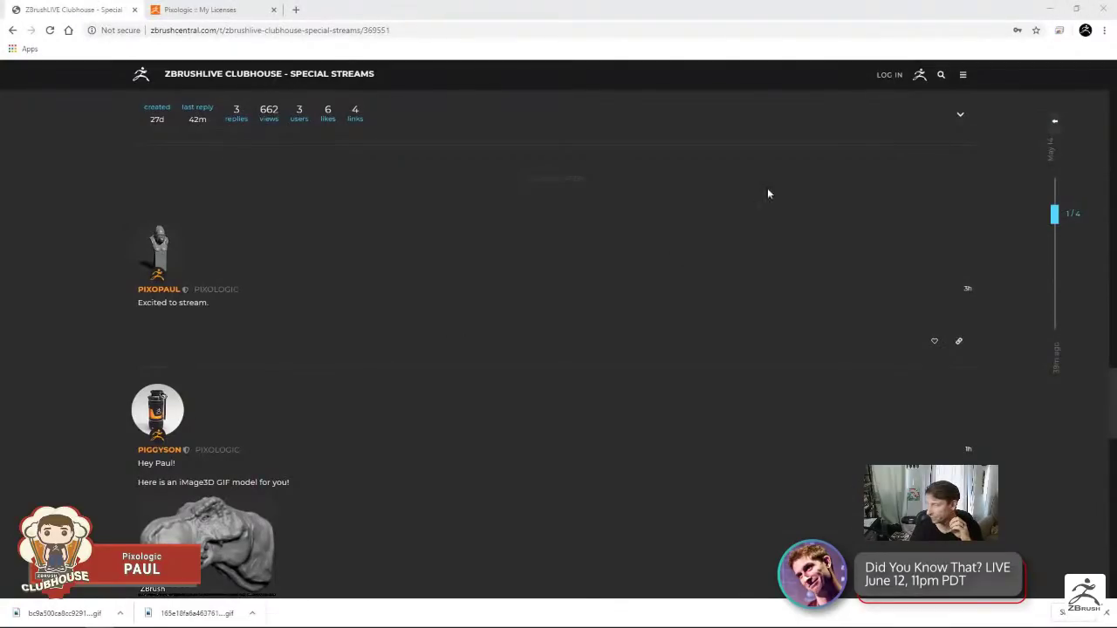
# Switch from the browser to ZBrushCoreMini and start a new stone block, discarding the unsaved skull.
pyautogui.click(1047, 10)
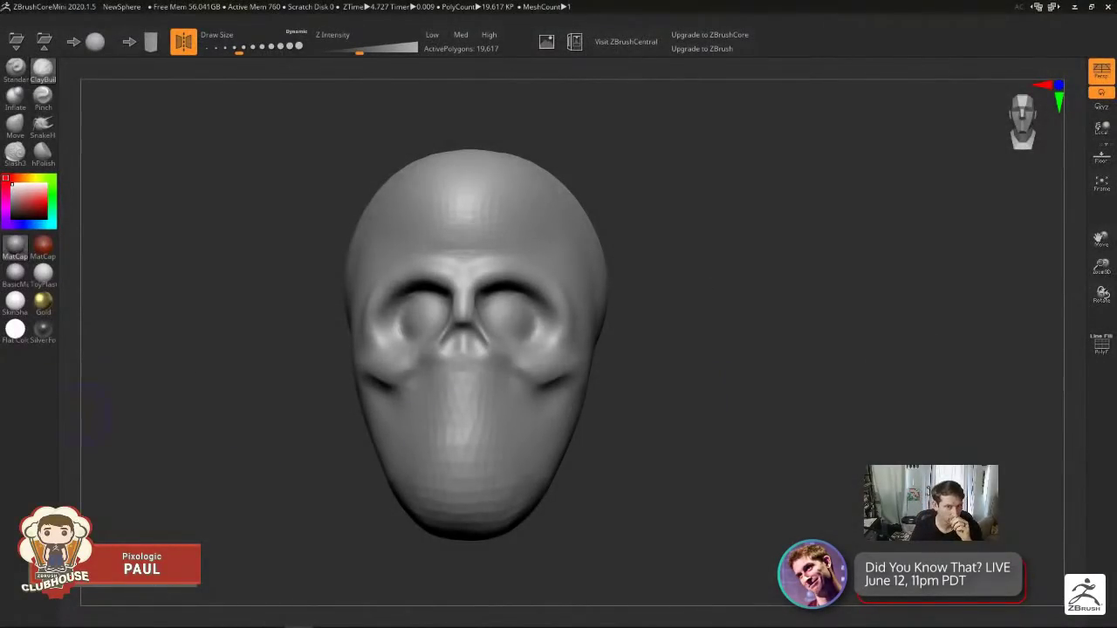
pyautogui.moveTo(643, 576); pyautogui.dragTo(719, 494)
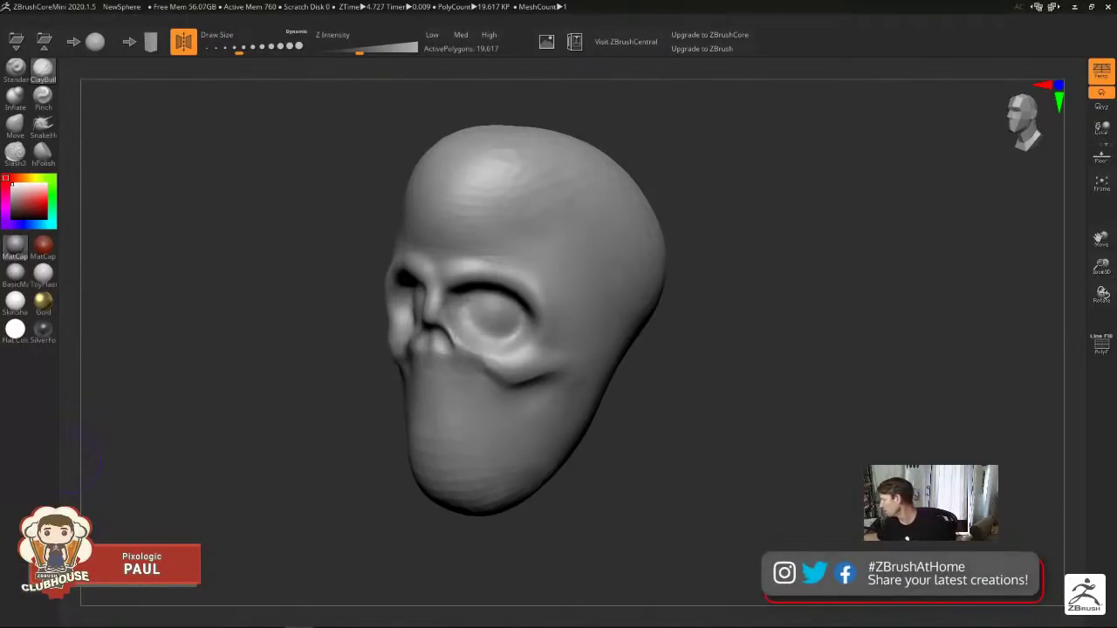
pyautogui.moveTo(733, 428); pyautogui.dragTo(605, 357)
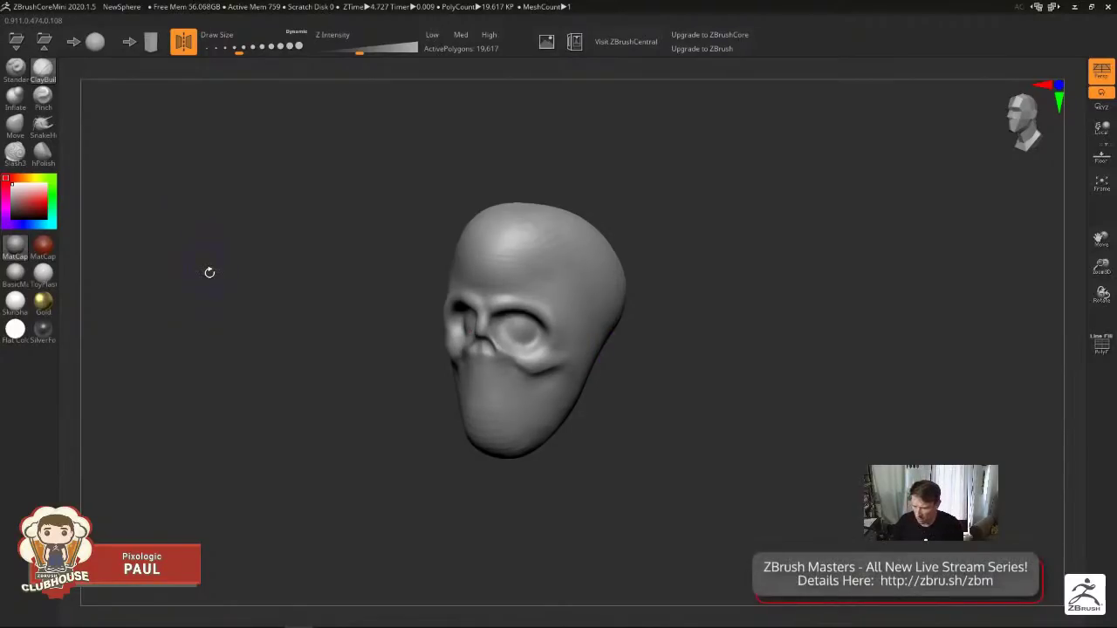
pyautogui.click(150, 45)
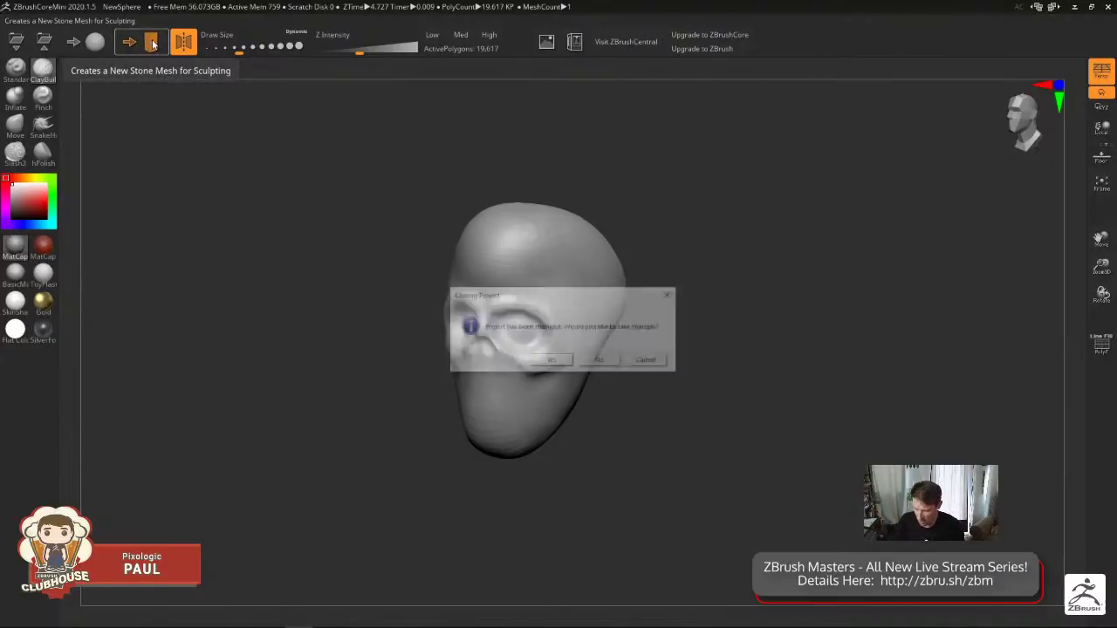
pyautogui.click(602, 362)
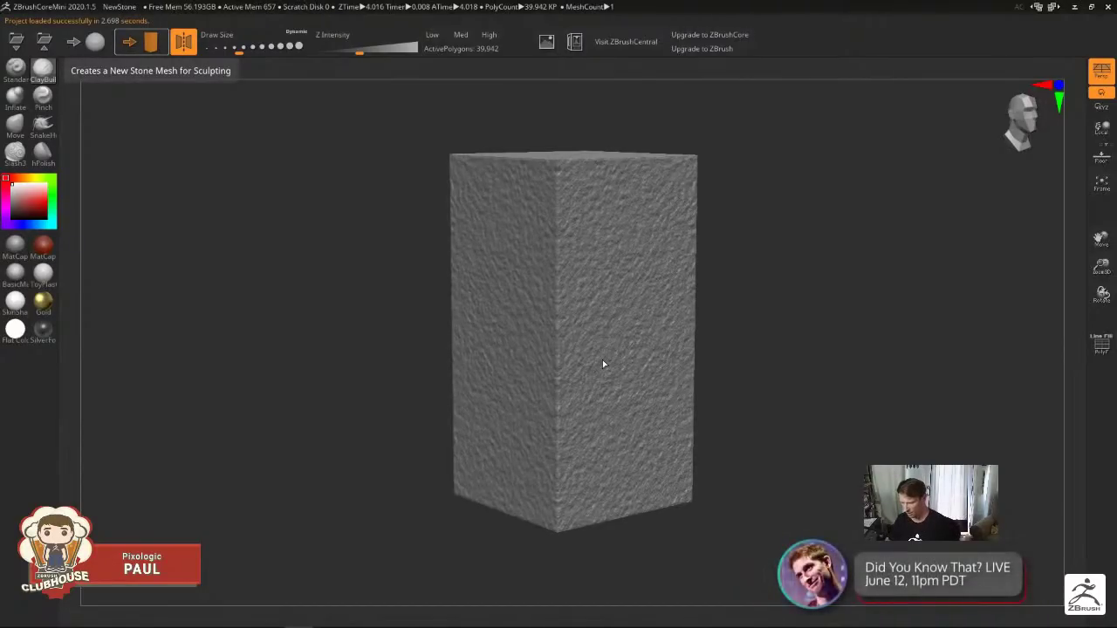
pyautogui.moveTo(654, 406); pyautogui.dragTo(641, 356, button='right')
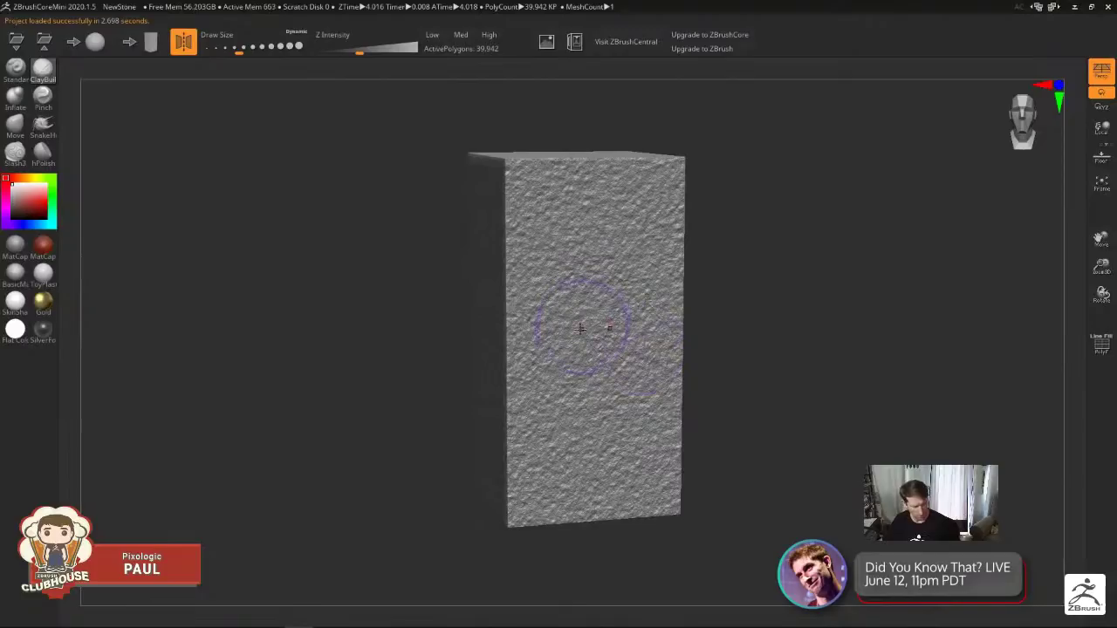
# Smooth and round off the corners and edges of the stone block.
pyautogui.moveTo(527, 203)
pyautogui.mouseDown()
pyautogui.moveTo(511, 166)
pyautogui.moveTo(566, 164)
pyautogui.moveTo(533, 172)
pyautogui.moveTo(506, 225)
pyautogui.moveTo(516, 187)
pyautogui.moveTo(530, 219)
pyautogui.moveTo(556, 208)
pyautogui.moveTo(578, 159)
pyautogui.moveTo(646, 229)
pyautogui.moveTo(665, 305)
pyautogui.moveTo(665, 436)
pyautogui.moveTo(658, 486)
pyautogui.moveTo(510, 506)
pyautogui.mouseUp()
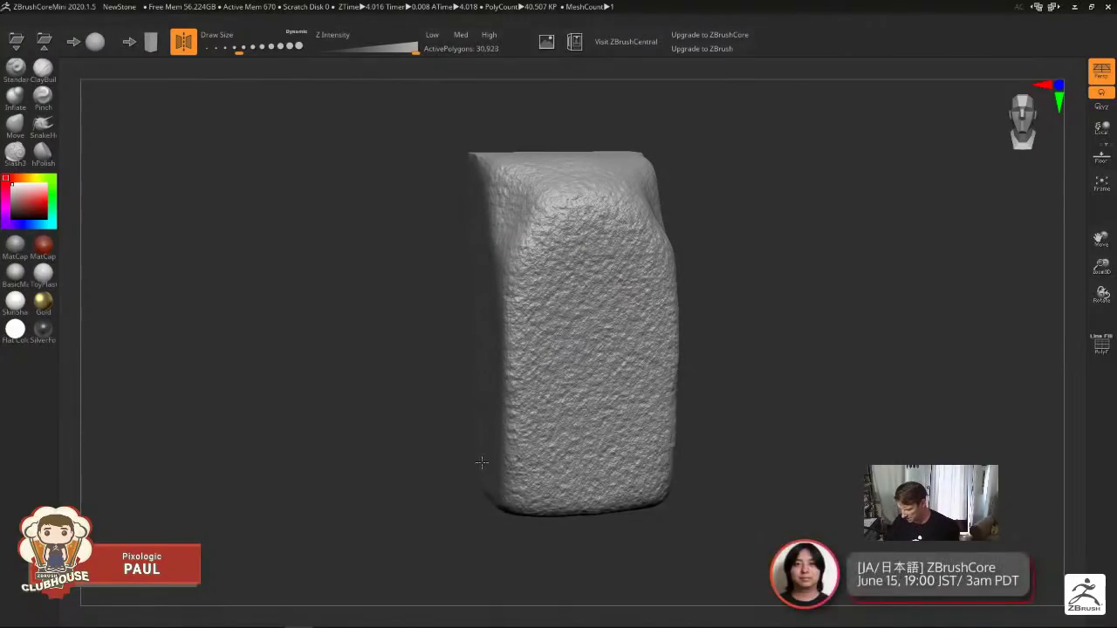
pyautogui.moveTo(419, 515); pyautogui.dragTo(514, 515)
pyautogui.moveTo(511, 471)
pyautogui.keyDown('shift'); pyautogui.mouseDown()
pyautogui.moveTo(464, 445)
pyautogui.moveTo(458, 181)
pyautogui.moveTo(537, 179)
pyautogui.moveTo(471, 161)
pyautogui.moveTo(459, 323)
pyautogui.moveTo(482, 499)
pyautogui.moveTo(586, 392)
pyautogui.moveTo(558, 254)
pyautogui.moveTo(614, 231)
pyautogui.mouseUp(); pyautogui.keyUp('shift')
pyautogui.keyDown('alt'); pyautogui.moveTo(643, 356); pyautogui.dragTo(612, 370, button='right'); pyautogui.keyUp('alt')
pyautogui.moveTo(611, 371); pyautogui.dragTo(610, 361)
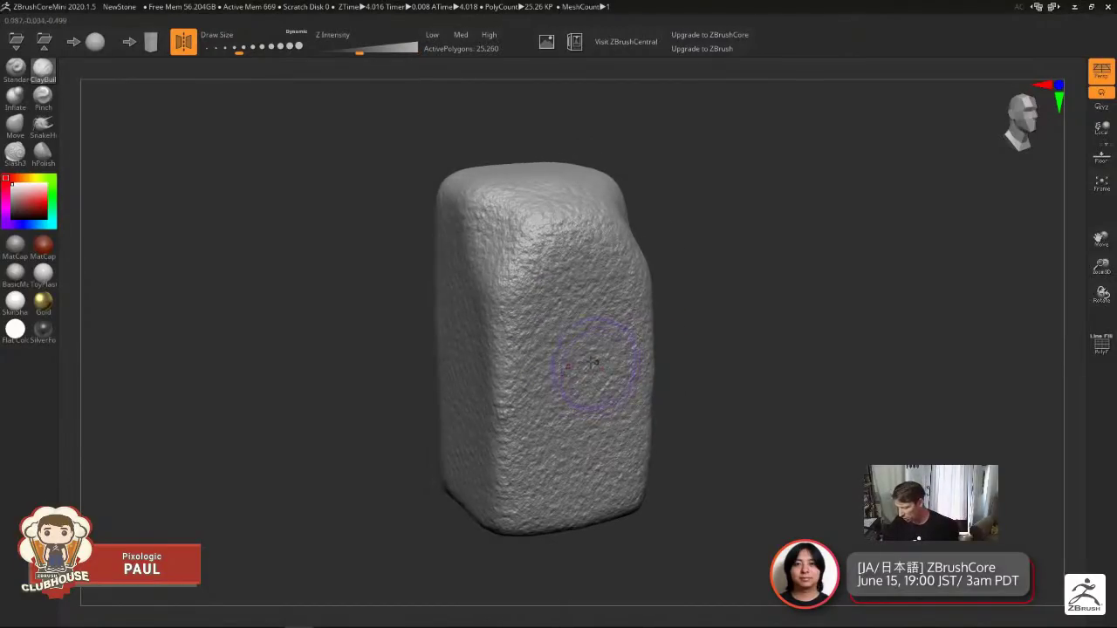
# Carve into the front of the rounded block and build up a bulging form on its upper half.
pyautogui.moveTo(507, 372)
pyautogui.keyDown('alt'); pyautogui.mouseDown()
pyautogui.moveTo(499, 362)
pyautogui.moveTo(503, 377)
pyautogui.moveTo(546, 377)
pyautogui.mouseUp(); pyautogui.keyUp('alt')
pyautogui.moveTo(531, 336)
pyautogui.keyDown('alt'); pyautogui.mouseDown()
pyautogui.moveTo(522, 380)
pyautogui.moveTo(547, 366)
pyautogui.mouseUp(); pyautogui.keyUp('alt')
pyautogui.moveTo(558, 253)
pyautogui.mouseDown()
pyautogui.moveTo(555, 298)
pyautogui.moveTo(552, 251)
pyautogui.mouseUp()
pyautogui.moveTo(534, 302)
pyautogui.mouseDown()
pyautogui.moveTo(528, 248)
pyautogui.moveTo(517, 249)
pyautogui.mouseUp()
pyautogui.moveTo(523, 280); pyautogui.dragTo(572, 253, button='right')
pyautogui.moveTo(537, 299)
pyautogui.mouseDown()
pyautogui.moveTo(554, 302)
pyautogui.moveTo(598, 266)
pyautogui.mouseUp()
pyautogui.moveTo(594, 219)
pyautogui.mouseDown()
pyautogui.moveTo(621, 302)
pyautogui.moveTo(598, 270)
pyautogui.moveTo(602, 305)
pyautogui.moveTo(626, 301)
pyautogui.moveTo(537, 237)
pyautogui.moveTo(593, 358)
pyautogui.moveTo(588, 381)
pyautogui.mouseUp()
# Resize the brush, carve back the block's lower front to undercut the bulging upper form, and smooth the bulge.
pyautogui.press('s')
pyautogui.click(527, 367)
pyautogui.moveTo(515, 326)
pyautogui.mouseDown()
pyautogui.moveTo(526, 435)
pyautogui.moveTo(548, 478)
pyautogui.mouseUp()
pyautogui.moveTo(532, 358)
pyautogui.keyDown('alt'); pyautogui.mouseDown()
pyautogui.moveTo(532, 502)
pyautogui.moveTo(513, 502)
pyautogui.moveTo(546, 497)
pyautogui.mouseUp(); pyautogui.keyUp('alt')
pyautogui.keyDown('alt'); pyautogui.moveTo(626, 384); pyautogui.dragTo(626, 506); pyautogui.keyUp('alt')
pyautogui.moveTo(591, 362)
pyautogui.keyDown('alt'); pyautogui.mouseDown()
pyautogui.moveTo(595, 502)
pyautogui.moveTo(592, 480)
pyautogui.moveTo(611, 493)
pyautogui.moveTo(567, 462)
pyautogui.moveTo(548, 485)
pyautogui.moveTo(532, 475)
pyautogui.moveTo(560, 415)
pyautogui.mouseUp(); pyautogui.keyUp('alt')
pyautogui.moveTo(560, 415)
pyautogui.mouseDown(button='right')
pyautogui.moveTo(622, 410)
pyautogui.moveTo(579, 412)
pyautogui.mouseUp(button='right')
pyautogui.moveTo(594, 317)
pyautogui.keyDown('shift'); pyautogui.mouseDown()
pyautogui.moveTo(513, 268)
pyautogui.moveTo(517, 288)
pyautogui.mouseUp(); pyautogui.keyUp('shift')
pyautogui.moveTo(707, 393); pyautogui.dragTo(632, 397)
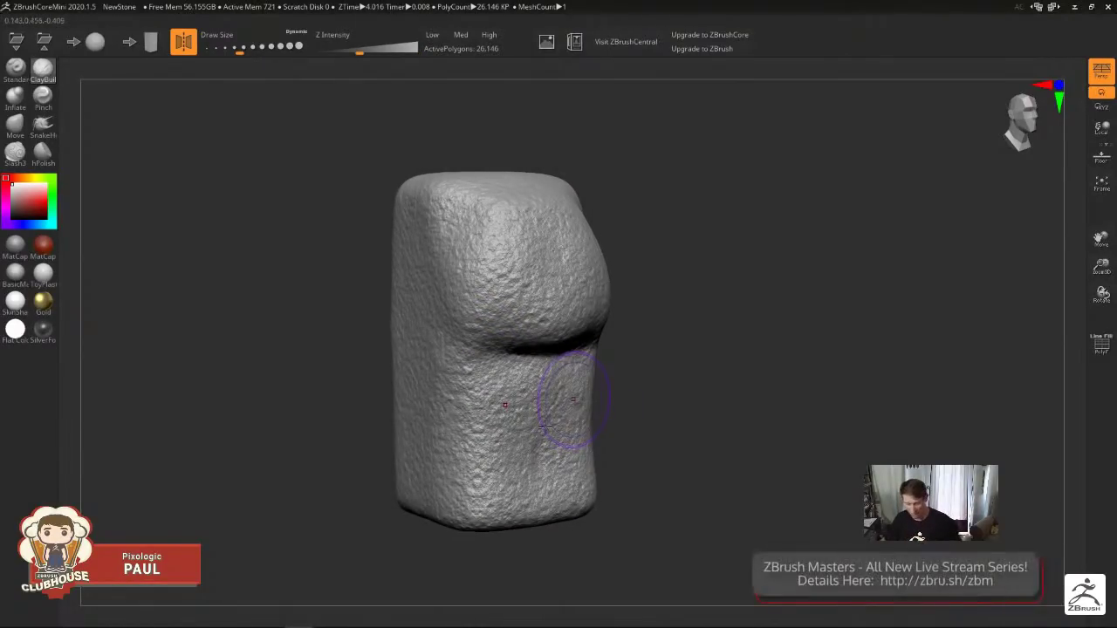
# Pull two long pointed ears out of the block's upper corners with the SnakeHook brush and widen them.
pyautogui.press('s')
pyautogui.moveTo(640, 403)
pyautogui.keyDown('alt'); pyautogui.mouseDown()
pyautogui.moveTo(637, 480)
pyautogui.moveTo(595, 364)
pyautogui.mouseUp(); pyautogui.keyUp('alt')
pyautogui.click(43, 127)
pyautogui.press('s')
pyautogui.moveTo(628, 329)
pyautogui.mouseDown()
pyautogui.moveTo(640, 329)
pyautogui.moveTo(576, 314)
pyautogui.moveTo(587, 199)
pyautogui.mouseUp()
pyautogui.moveTo(558, 273)
pyautogui.mouseDown()
pyautogui.moveTo(593, 203)
pyautogui.moveTo(583, 194)
pyautogui.moveTo(545, 255)
pyautogui.moveTo(576, 202)
pyautogui.moveTo(548, 232)
pyautogui.moveTo(555, 278)
pyautogui.mouseUp()
pyautogui.moveTo(590, 196); pyautogui.dragTo(606, 175)
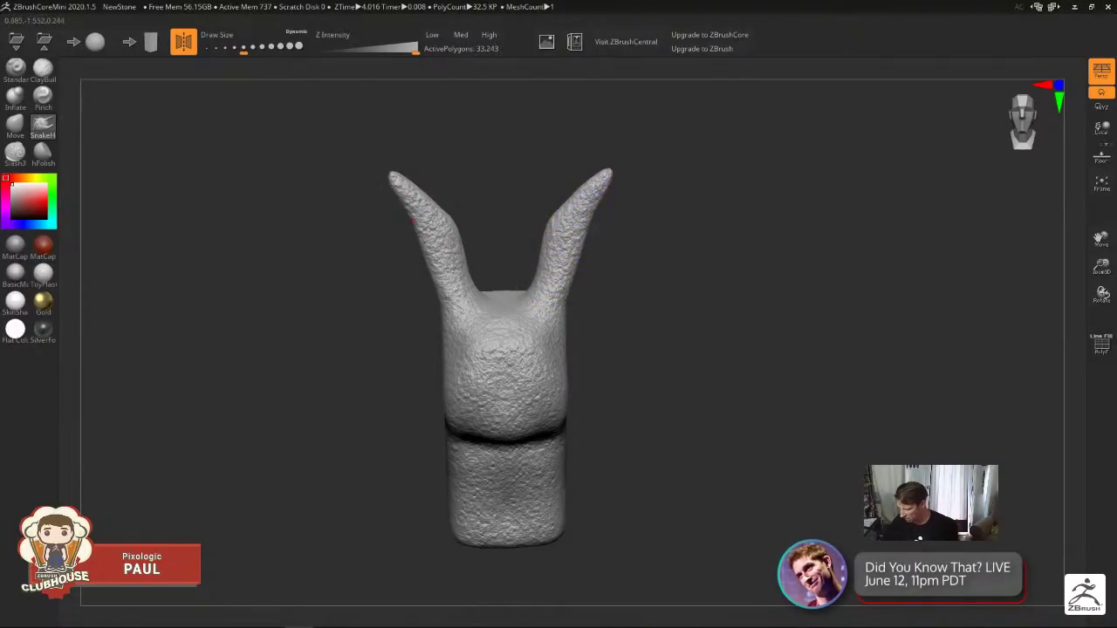
pyautogui.moveTo(596, 215)
pyautogui.mouseDown()
pyautogui.moveTo(577, 221)
pyautogui.moveTo(582, 260)
pyautogui.moveTo(604, 187)
pyautogui.moveTo(613, 193)
pyautogui.mouseUp()
pyautogui.moveTo(609, 245); pyautogui.dragTo(643, 244)
pyautogui.keyDown('ctrl'); pyautogui.moveTo(546, 230); pyautogui.dragTo(566, 230, button='right'); pyautogui.keyUp('ctrl')
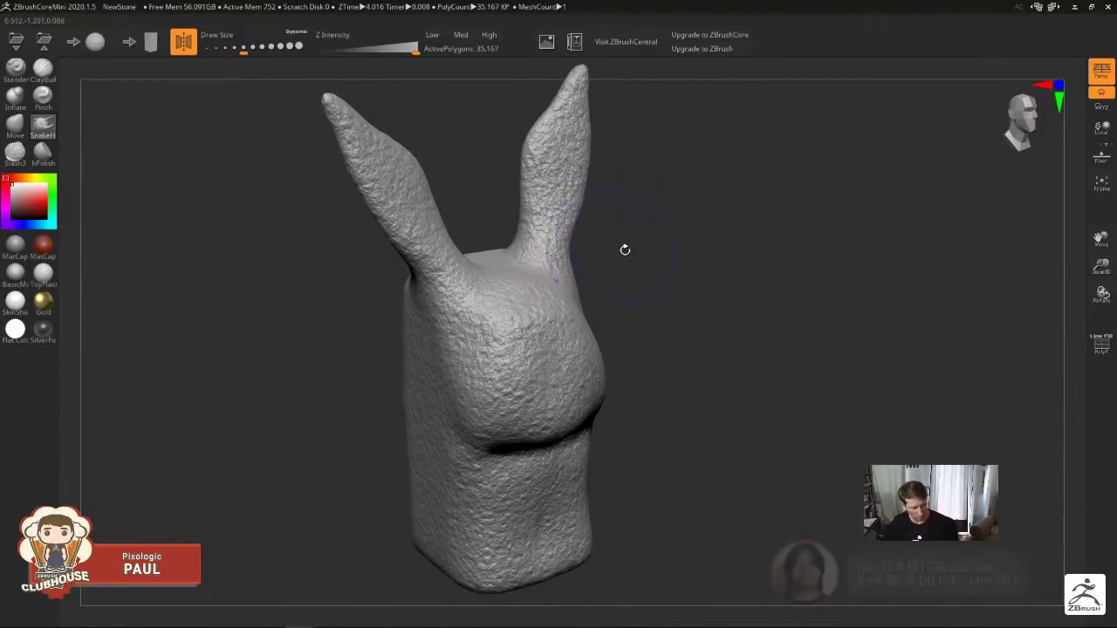
pyautogui.press('s')
pyautogui.moveTo(619, 252); pyautogui.dragTo(610, 253)
pyautogui.moveTo(567, 179)
pyautogui.mouseDown()
pyautogui.moveTo(565, 146)
pyautogui.moveTo(561, 189)
pyautogui.mouseUp()
pyautogui.hotkey('ctrl', 'z')
# Hollow out the front faces of both ears with a smaller ClayBuildup brush.
pyautogui.click(43, 67)
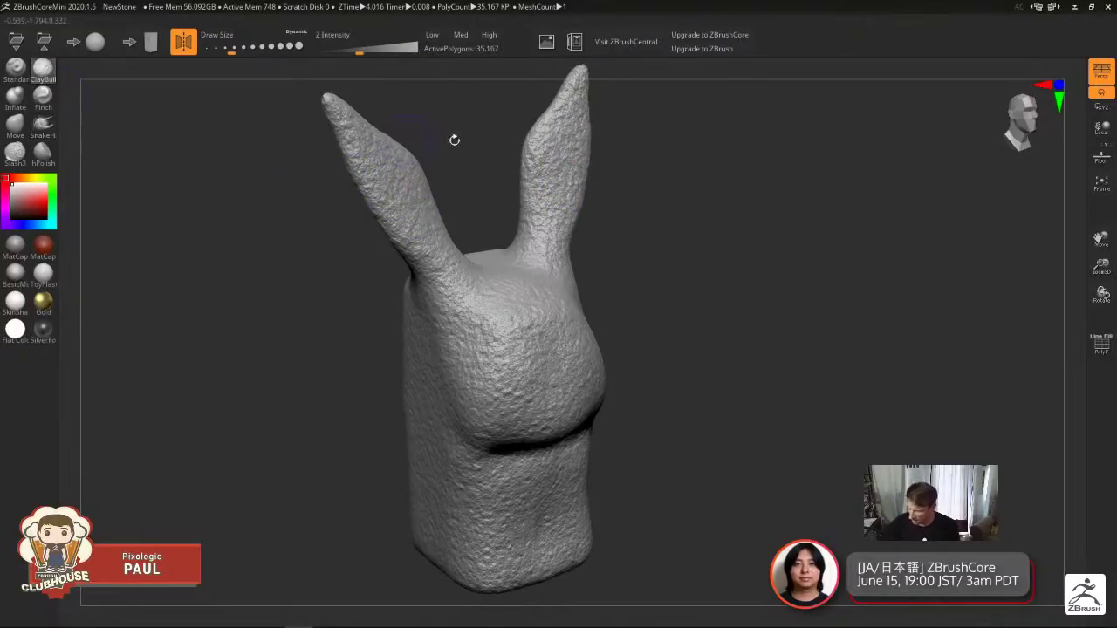
pyautogui.keyDown('alt'); pyautogui.moveTo(570, 138); pyautogui.dragTo(562, 191); pyautogui.keyUp('alt')
pyautogui.hotkey('ctrl', 'z')
pyautogui.press('s')
pyautogui.moveTo(618, 383); pyautogui.dragTo(623, 384)
pyautogui.keyDown('alt'); pyautogui.moveTo(637, 392); pyautogui.dragTo(646, 352); pyautogui.keyUp('alt')
pyautogui.moveTo(548, 339)
pyautogui.mouseDown()
pyautogui.moveTo(546, 361)
pyautogui.moveTo(550, 344)
pyautogui.moveTo(533, 332)
pyautogui.moveTo(555, 354)
pyautogui.moveTo(532, 344)
pyautogui.mouseUp()
pyautogui.moveTo(533, 344); pyautogui.dragTo(589, 355, button='right')
# Sculpt small eyes on both sides of the animal's face and touch up the surrounding forms.
pyautogui.moveTo(580, 331)
pyautogui.mouseDown()
pyautogui.moveTo(591, 331)
pyautogui.moveTo(578, 349)
pyautogui.mouseUp()
pyautogui.hotkey('ctrl', 'z')
pyautogui.moveTo(505, 295); pyautogui.dragTo(532, 317)
pyautogui.moveTo(494, 311); pyautogui.dragTo(558, 314, button='right')
pyautogui.moveTo(539, 232)
pyautogui.mouseDown()
pyautogui.moveTo(564, 229)
pyautogui.moveTo(551, 249)
pyautogui.moveTo(566, 231)
pyautogui.moveTo(548, 225)
pyautogui.moveTo(588, 237)
pyautogui.moveTo(555, 245)
pyautogui.moveTo(559, 260)
pyautogui.mouseUp()
pyautogui.press('s')
pyautogui.press('f')
pyautogui.moveTo(690, 328)
pyautogui.mouseDown()
pyautogui.moveTo(678, 331)
pyautogui.moveTo(695, 362)
pyautogui.mouseUp()
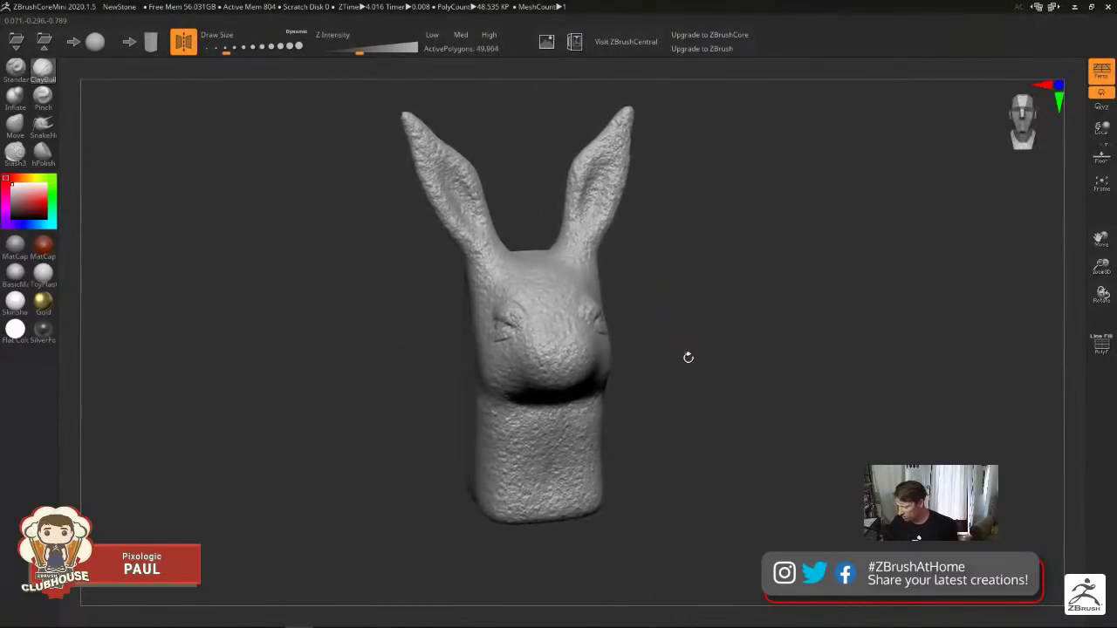
# Save the project as NewStone in the Downloads folder.
pyautogui.click(45, 44)
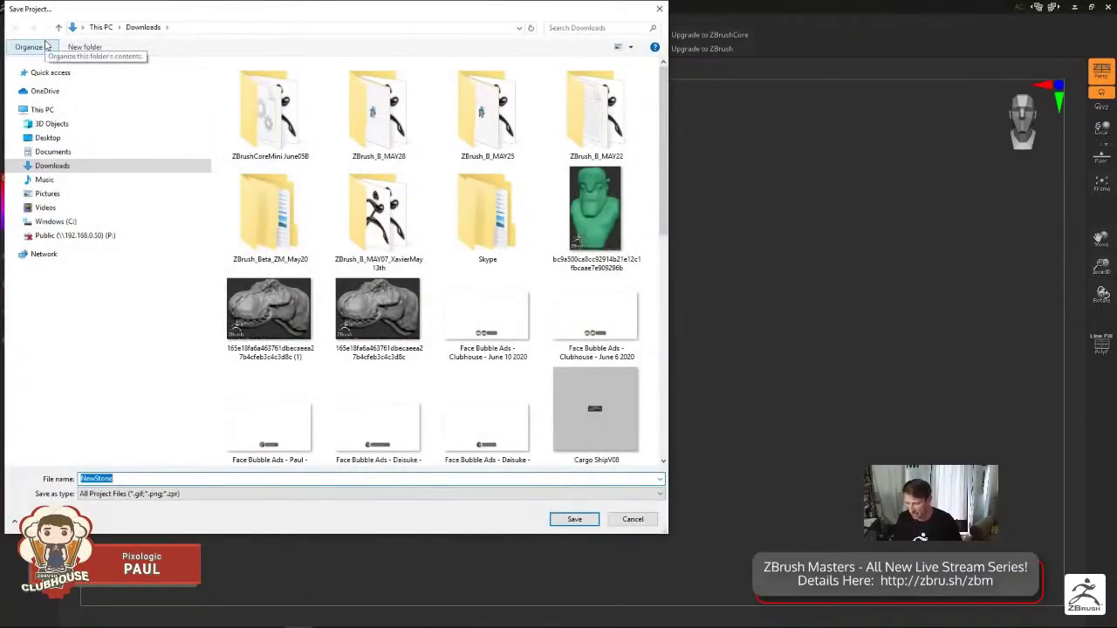
pyautogui.click(75, 167)
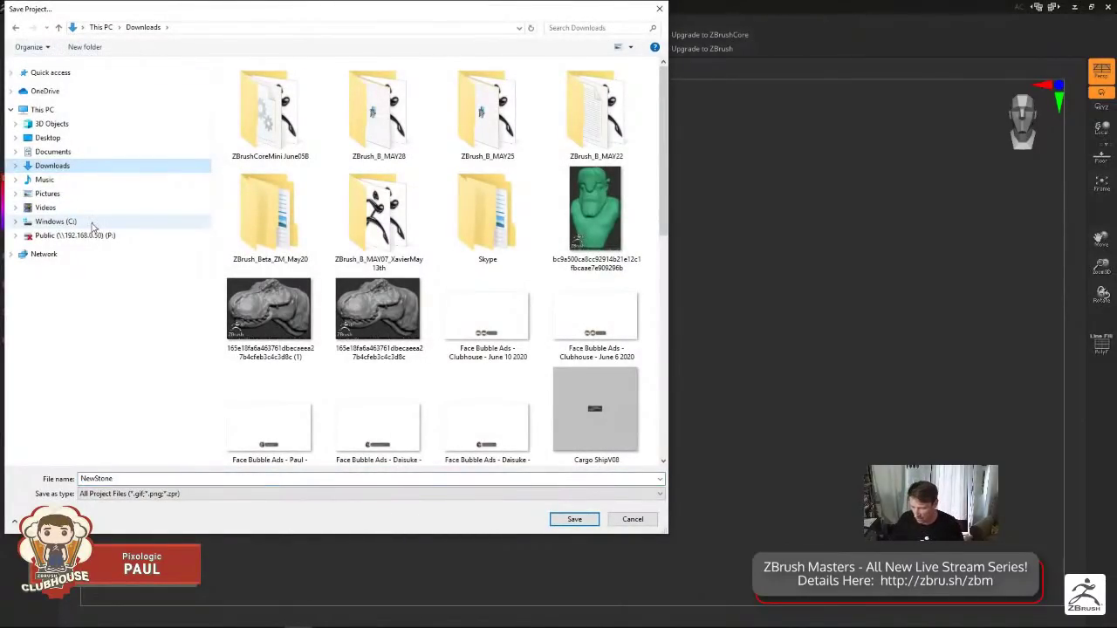
pyautogui.moveTo(534, 11); pyautogui.dragTo(4, 138)
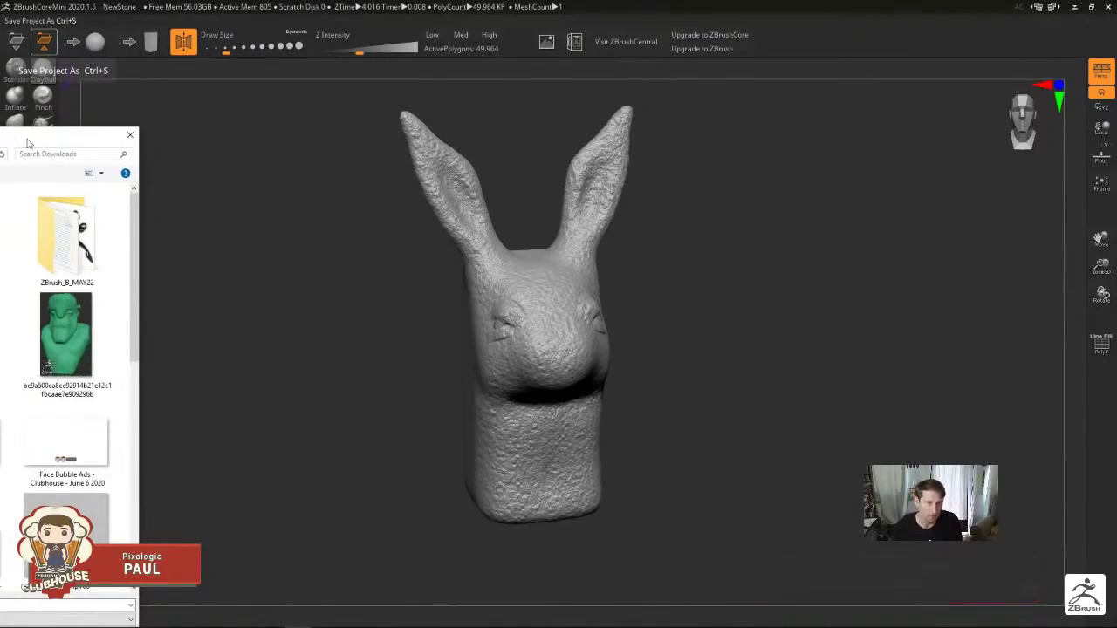
pyautogui.press('Return')
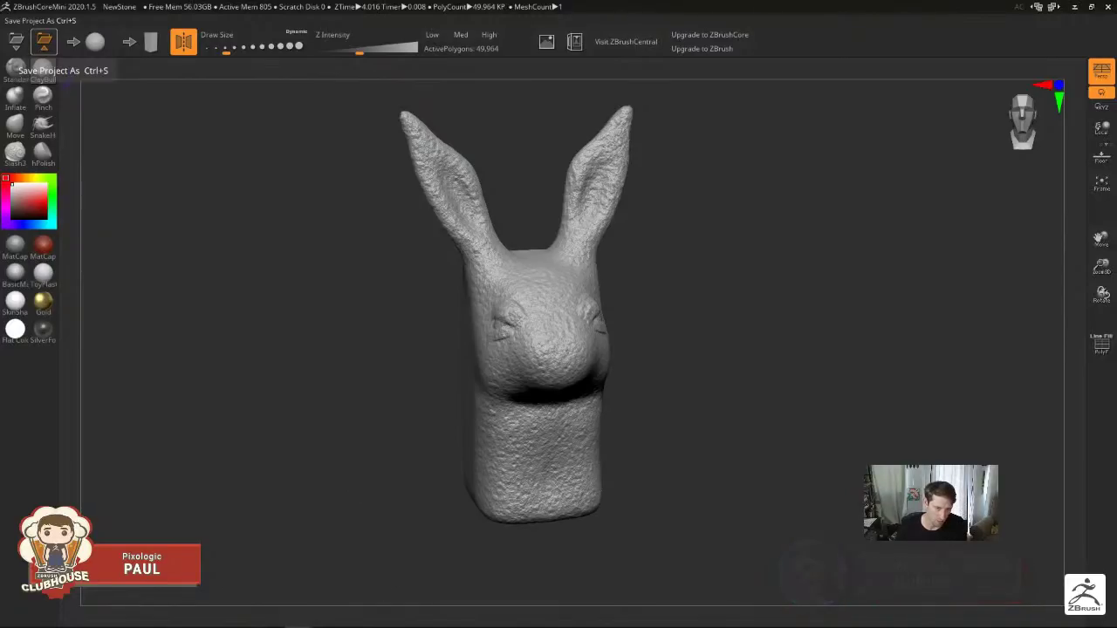
# Carve a mouth line along the side of the rabbit's muzzle with the Slash3 brush.
pyautogui.moveTo(714, 435)
pyautogui.mouseDown()
pyautogui.moveTo(705, 424)
pyautogui.moveTo(721, 405)
pyautogui.mouseUp()
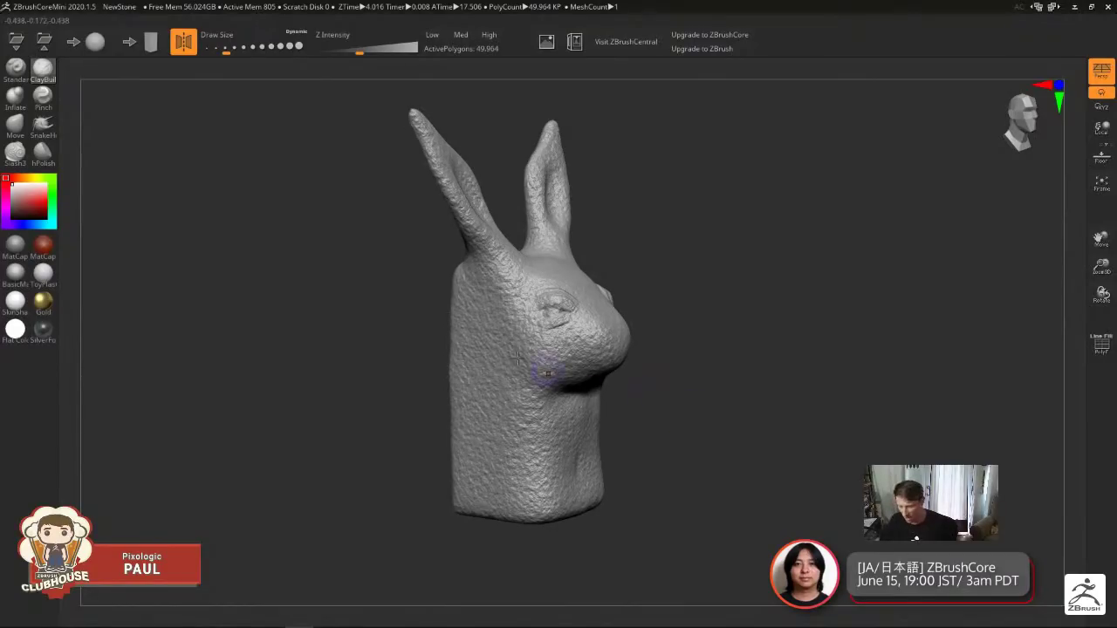
pyautogui.click(17, 153)
pyautogui.moveTo(602, 288)
pyautogui.keyDown('ctrl'); pyautogui.mouseDown(button='right')
pyautogui.moveTo(632, 338)
pyautogui.moveTo(637, 296)
pyautogui.mouseUp(button='right'); pyautogui.keyUp('ctrl')
pyautogui.moveTo(643, 296)
pyautogui.mouseDown()
pyautogui.moveTo(583, 266)
pyautogui.moveTo(644, 295)
pyautogui.mouseUp()
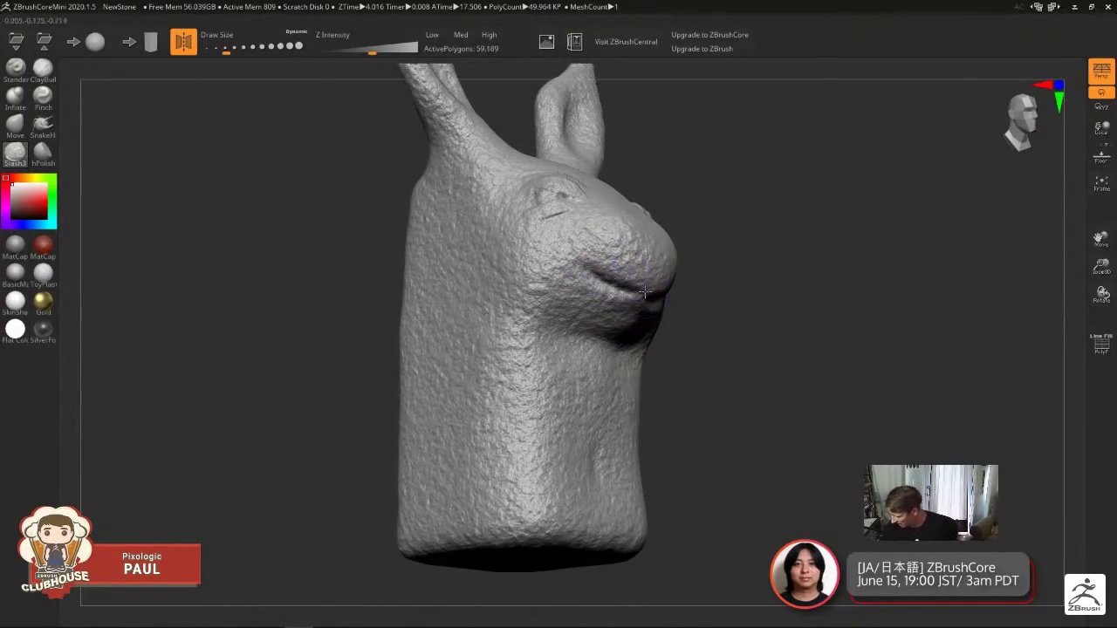
# Try carving nostrils and a central cleft into the tip of the muzzle, and undo those strokes.
pyautogui.moveTo(642, 262); pyautogui.dragTo(623, 274, button='right')
pyautogui.moveTo(624, 276)
pyautogui.mouseDown()
pyautogui.moveTo(646, 301)
pyautogui.moveTo(638, 267)
pyautogui.moveTo(652, 281)
pyautogui.moveTo(673, 257)
pyautogui.moveTo(710, 301)
pyautogui.mouseUp()
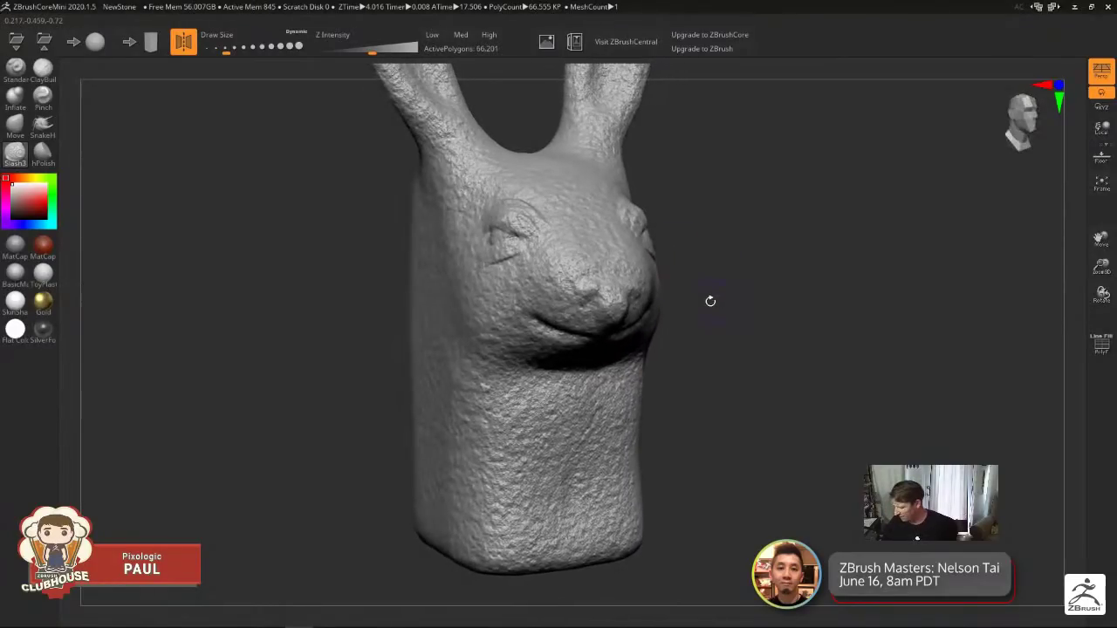
pyautogui.hotkey('ctrl', 'z')
pyautogui.hotkey('ctrl', 'z')
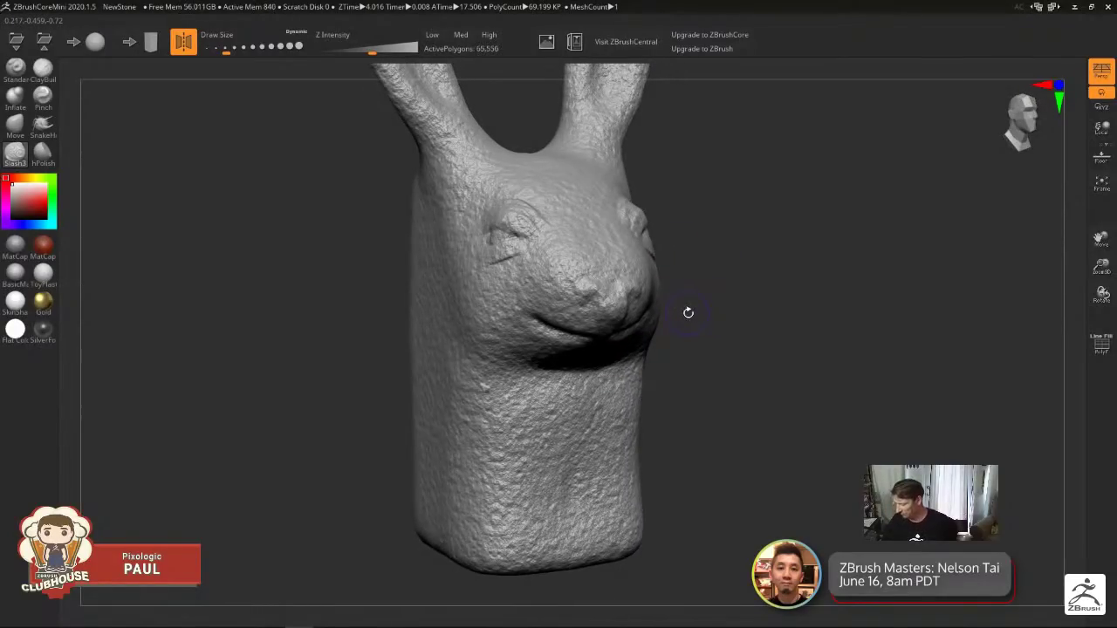
pyautogui.hotkey('ctrl', 'z')
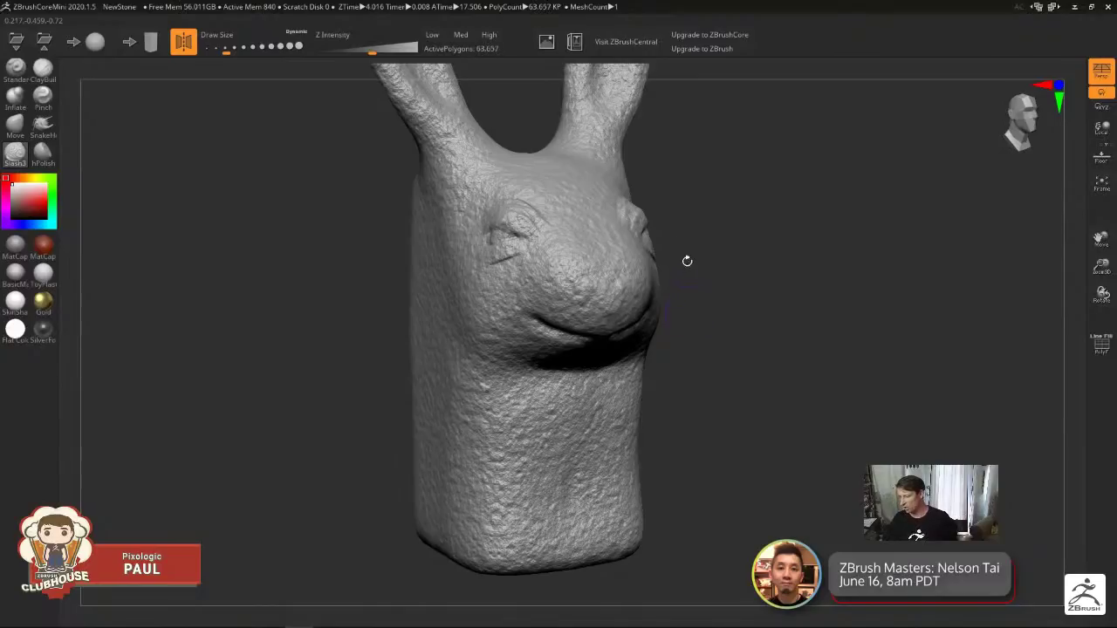
# Export the current view of the head to the desktop as a JPEG image named ZBrush Document.
pyautogui.click(554, 47)
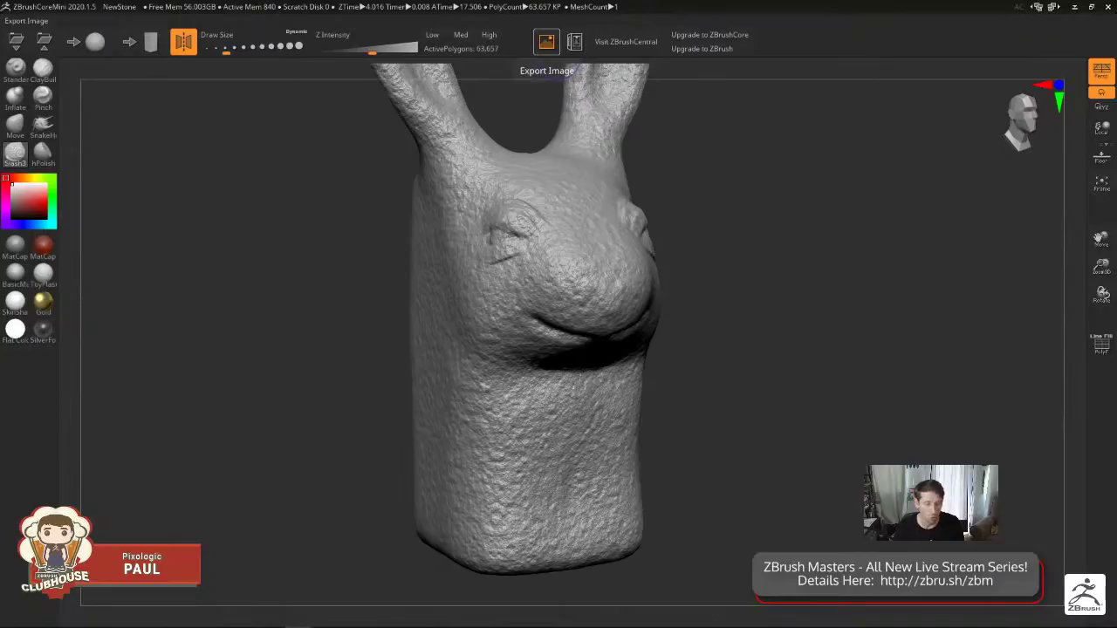
pyautogui.click(545, 41)
pyautogui.click(318, 526)
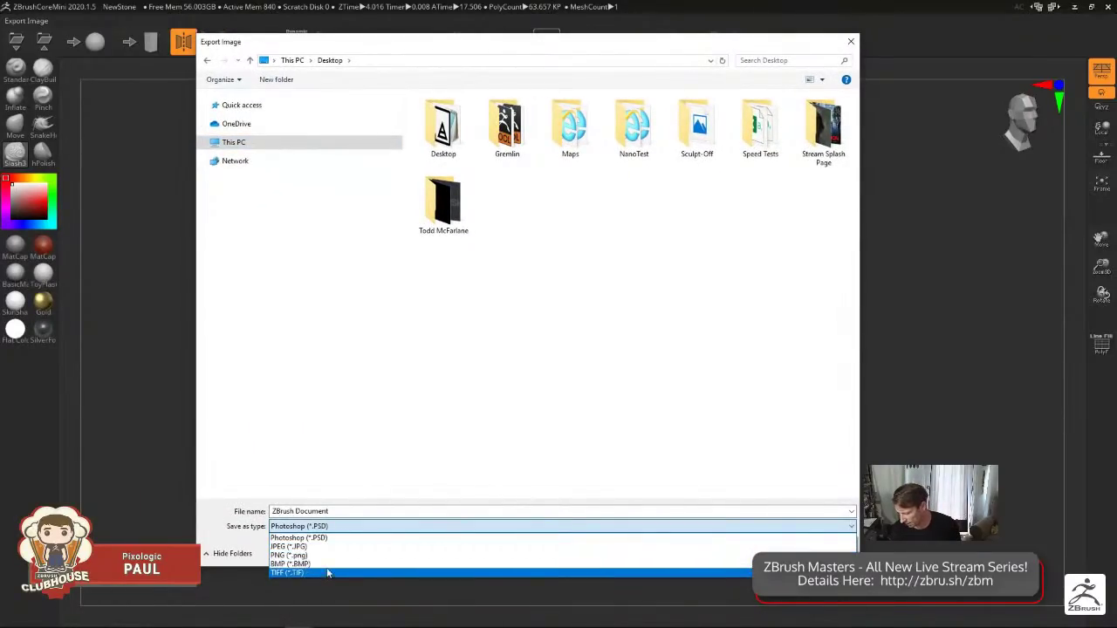
pyautogui.click(296, 546)
pyautogui.click(775, 553)
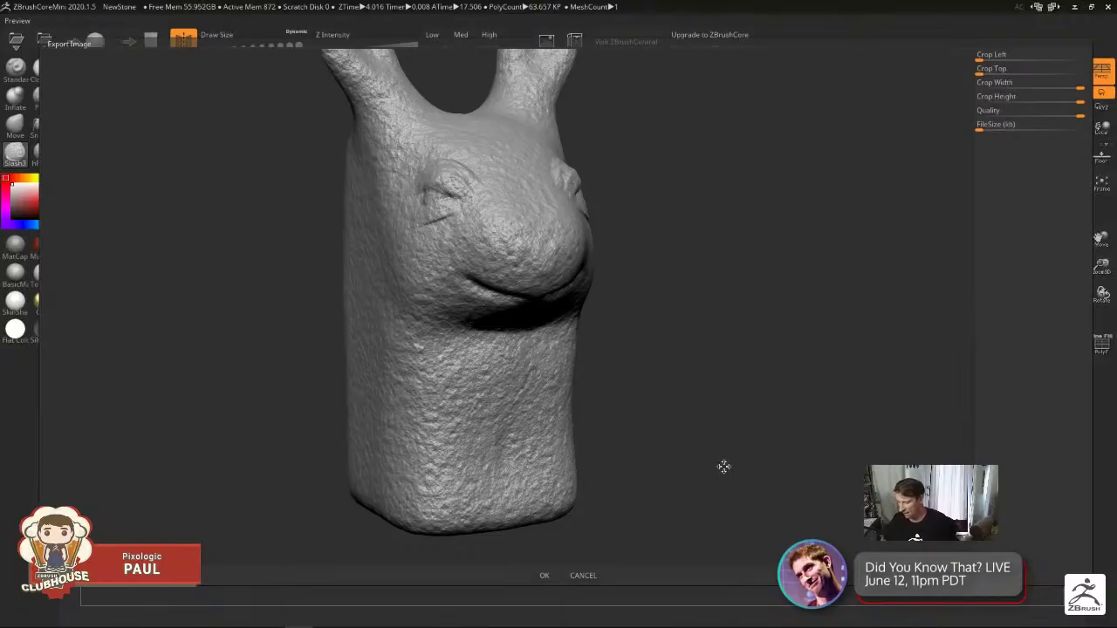
pyautogui.moveTo(641, 275); pyautogui.dragTo(621, 175)
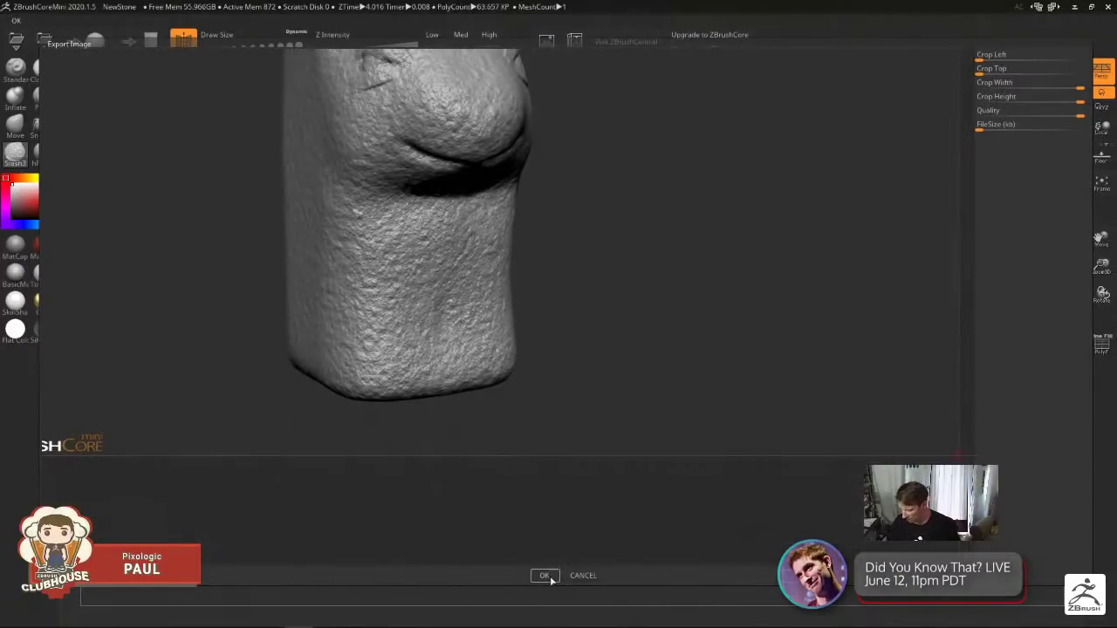
pyautogui.click(546, 573)
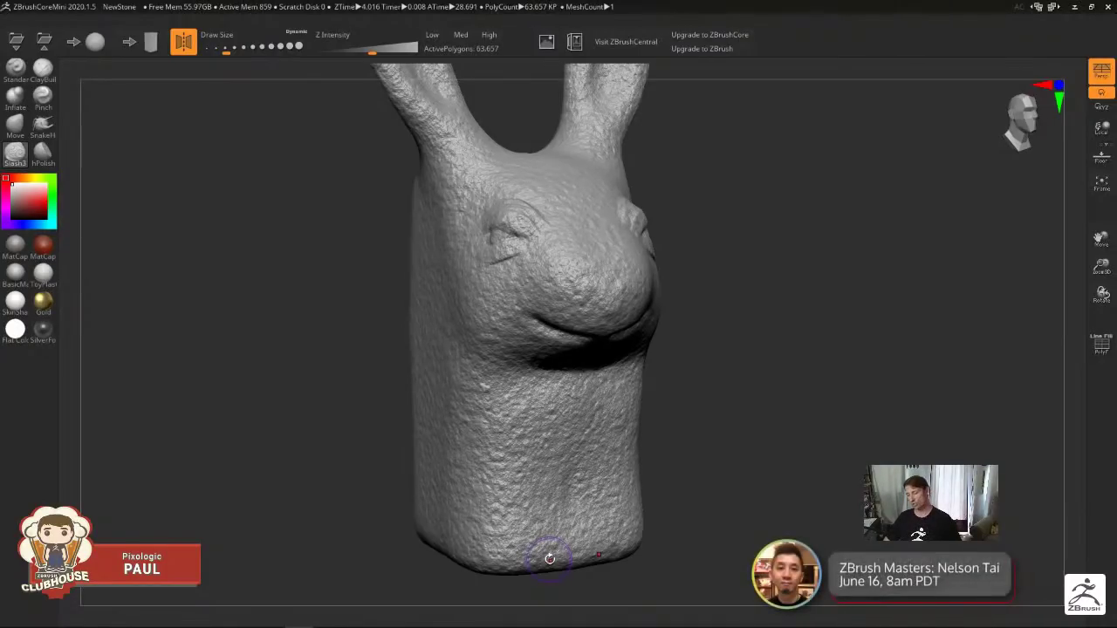
# Build up the muzzle above the mouth with the ClayBuildup brush and slightly enlarge the brush.
pyautogui.moveTo(694, 330)
pyautogui.keyDown('alt'); pyautogui.mouseDown()
pyautogui.moveTo(687, 355)
pyautogui.moveTo(594, 325)
pyautogui.mouseUp(); pyautogui.keyUp('alt')
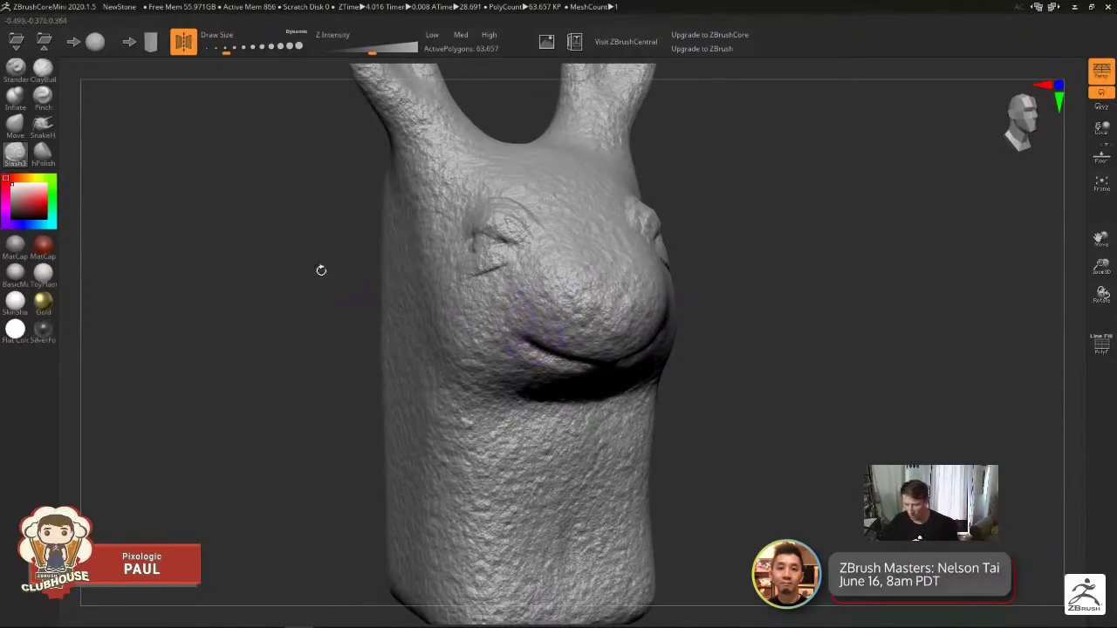
pyautogui.click(43, 71)
pyautogui.moveTo(515, 281); pyautogui.dragTo(548, 283, button='right')
pyautogui.moveTo(548, 284)
pyautogui.mouseDown()
pyautogui.moveTo(594, 259)
pyautogui.moveTo(613, 295)
pyautogui.moveTo(656, 297)
pyautogui.moveTo(674, 280)
pyautogui.moveTo(633, 293)
pyautogui.moveTo(656, 294)
pyautogui.moveTo(576, 266)
pyautogui.moveTo(651, 293)
pyautogui.mouseUp()
pyautogui.press('s')
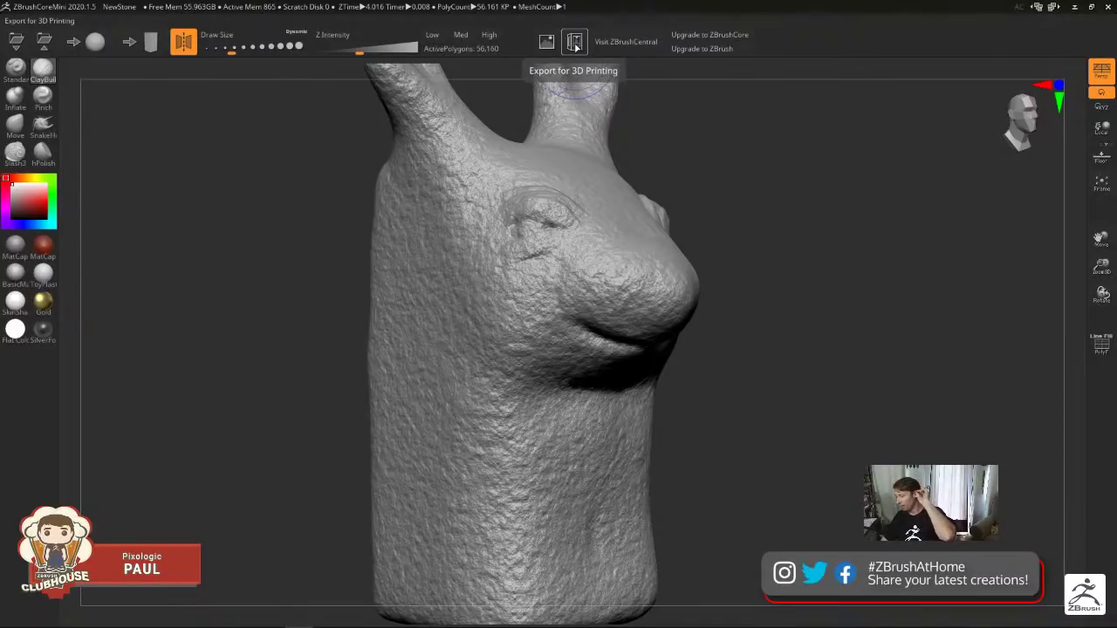
# Export the head for 3D printing as an OBJ file named 3DPrint on the desktop, and enlarge the brush.
pyautogui.click(575, 44)
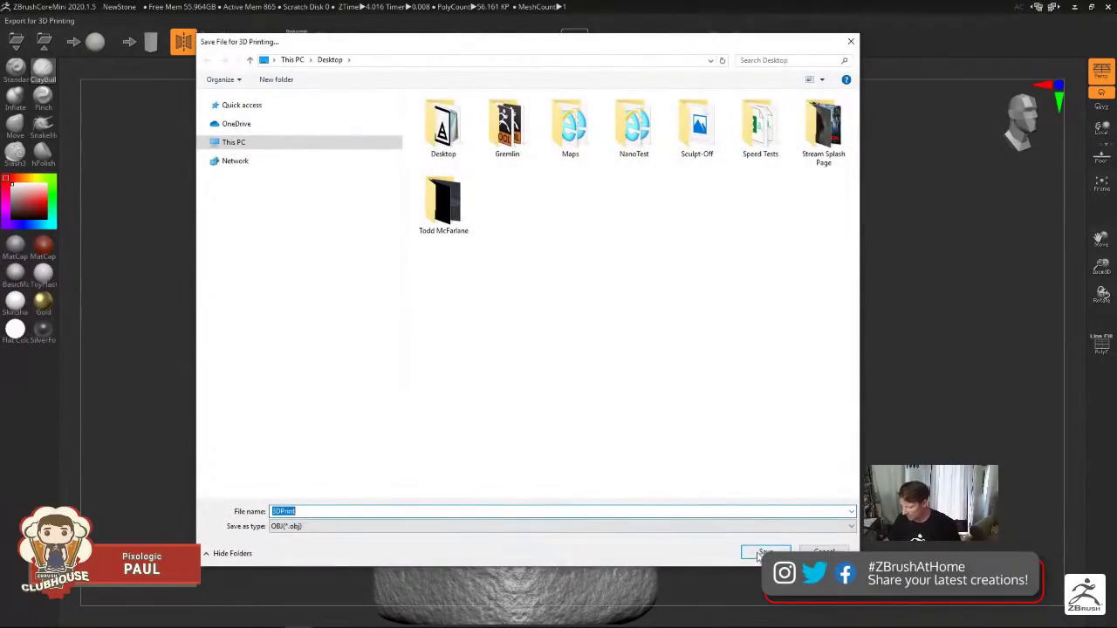
pyautogui.click(759, 555)
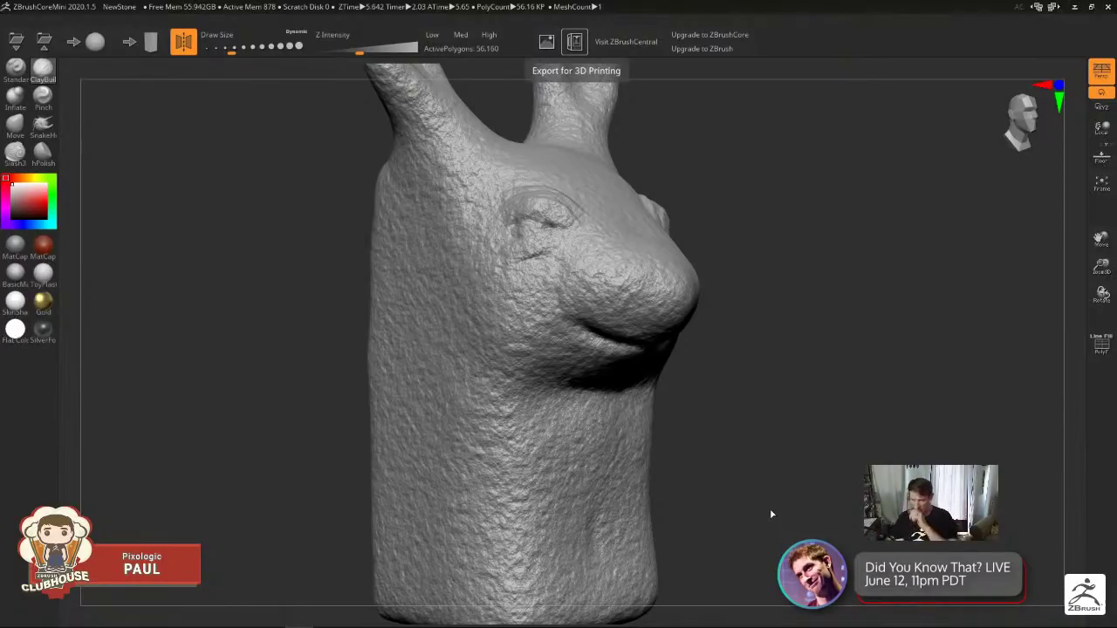
pyautogui.scroll(-5, 655, 419)
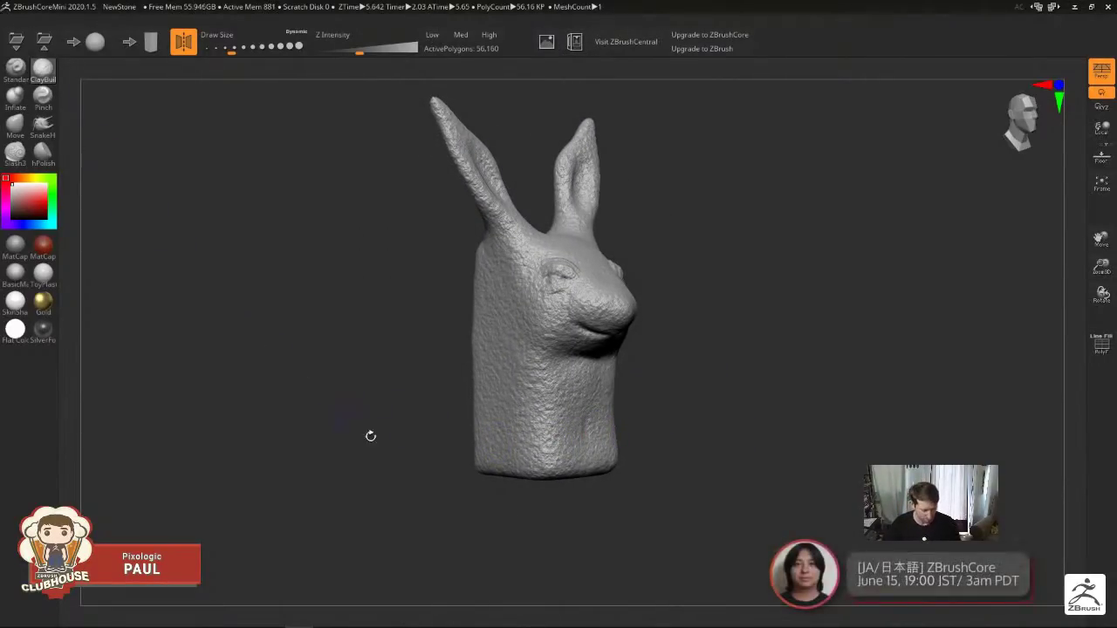
pyautogui.press('s')
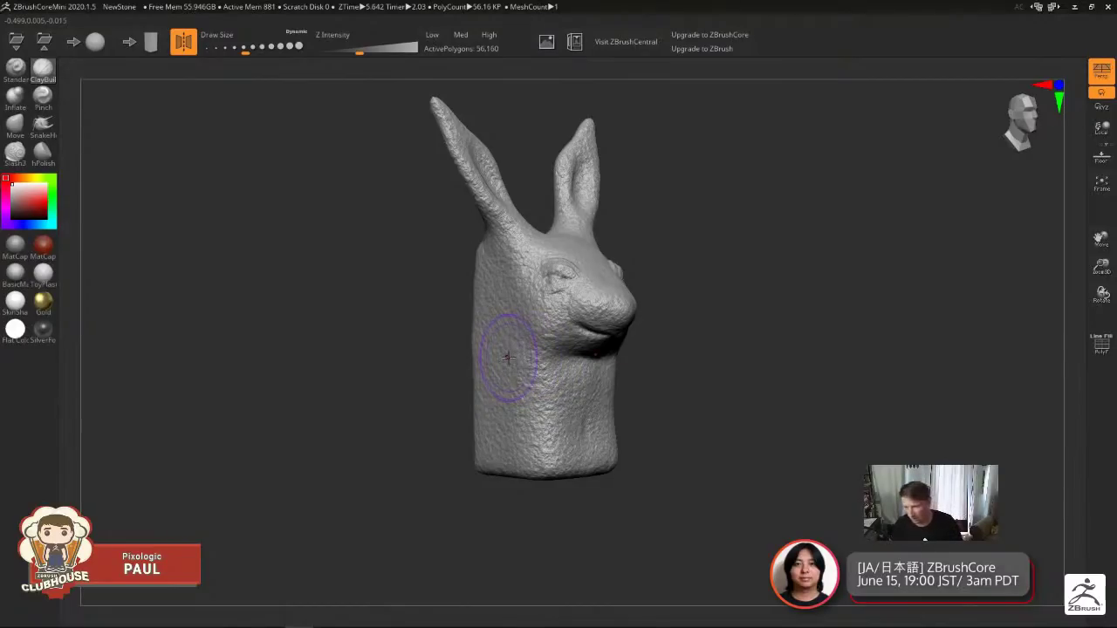
# Try to open the Dog project from the desktop without saving the current changes.
pyautogui.click(15, 41)
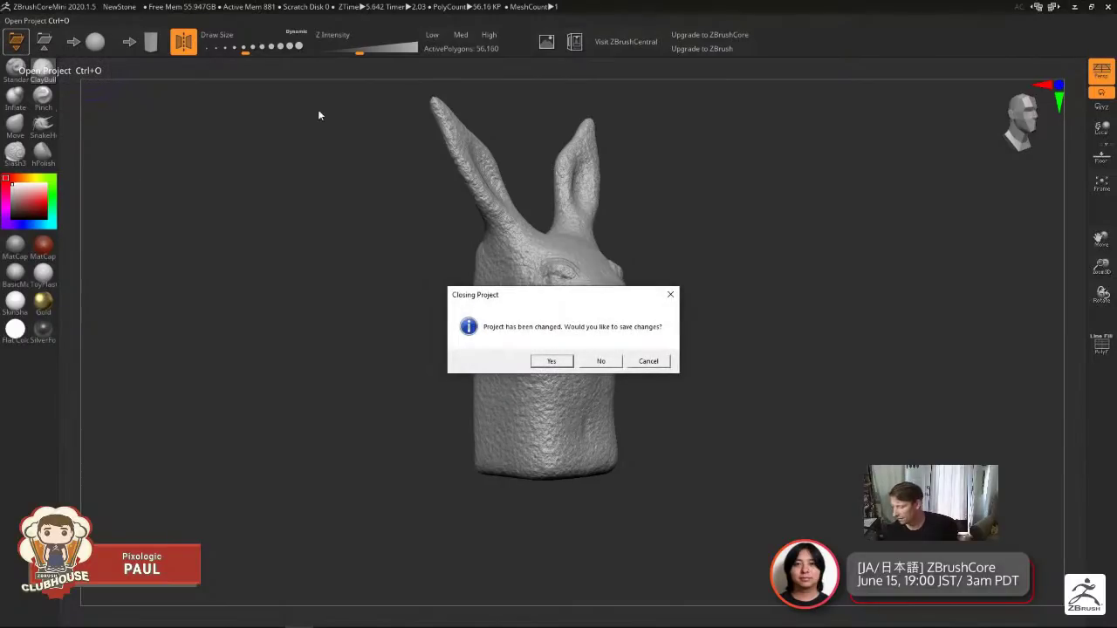
pyautogui.click(601, 360)
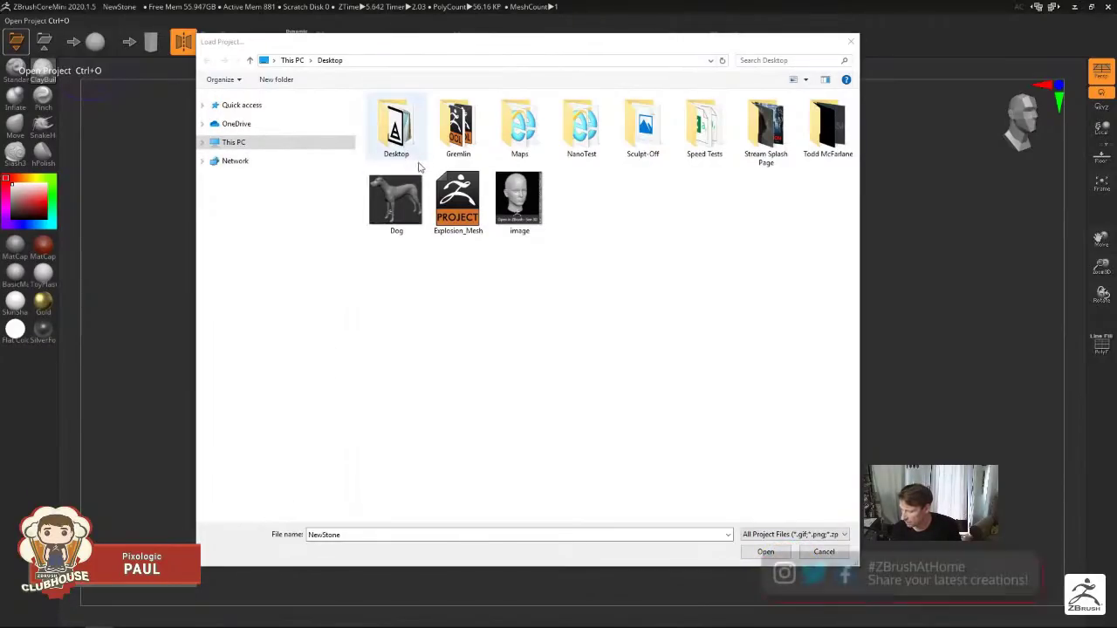
pyautogui.click(392, 199)
pyautogui.doubleClick(392, 199)
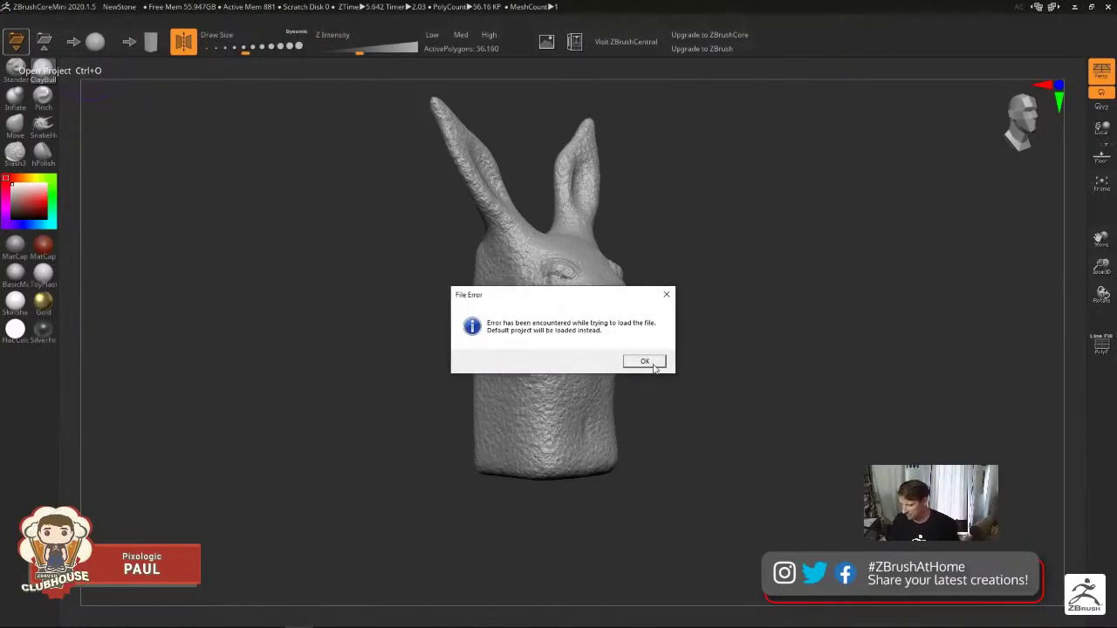
pyautogui.click(656, 365)
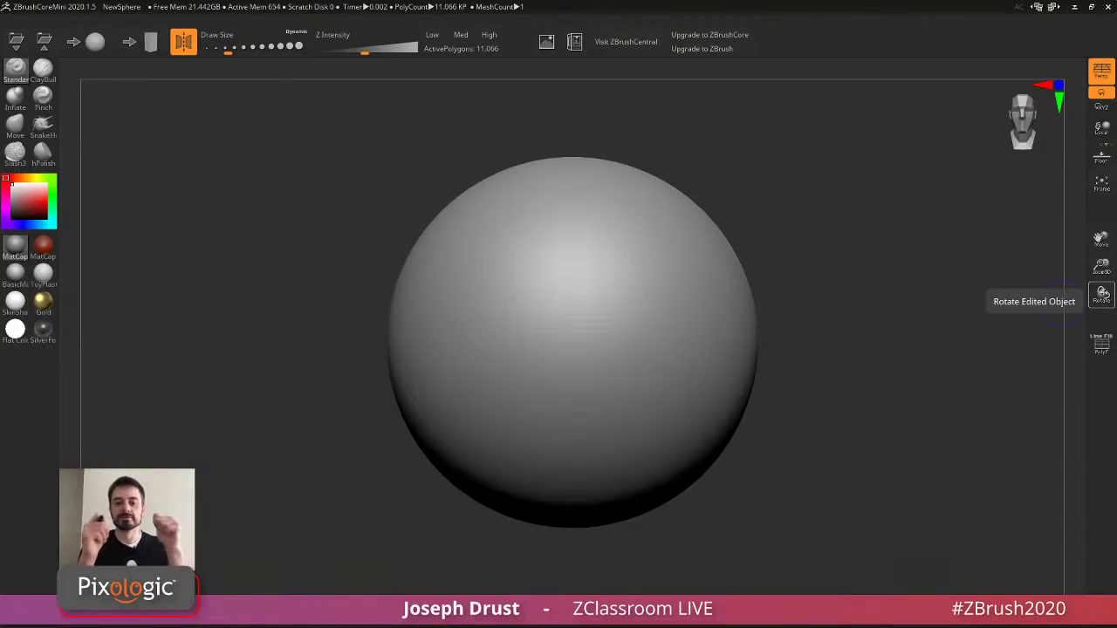
pyautogui.moveTo(780, 187); pyautogui.dragTo(802, 183)
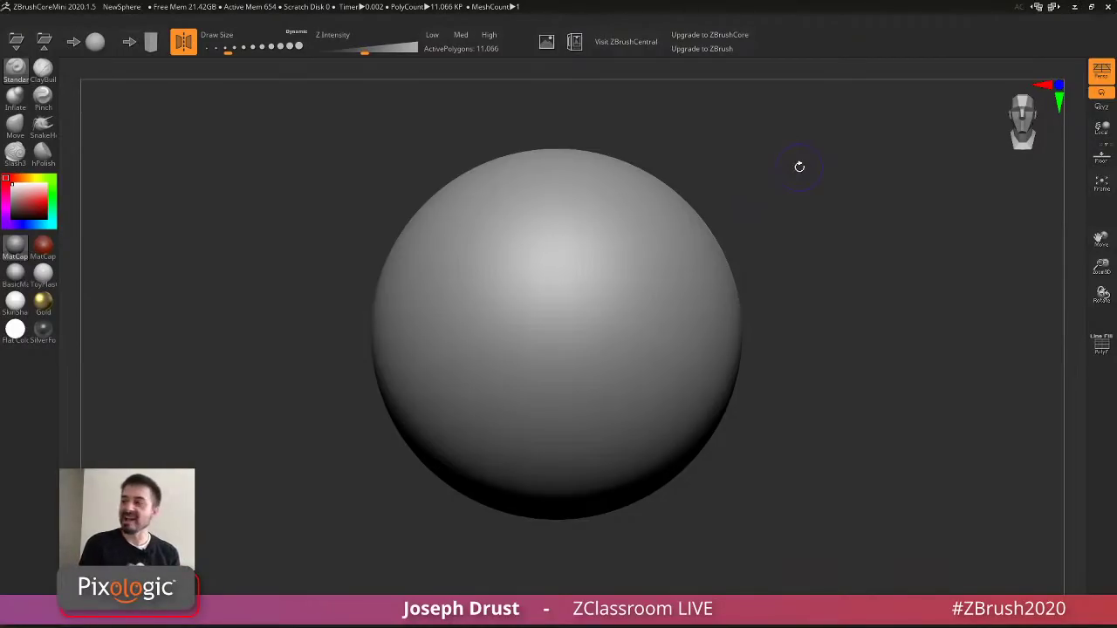
pyautogui.keyDown('ctrl'); pyautogui.moveTo(657, 164); pyautogui.dragTo(786, 177, button='right'); pyautogui.keyUp('ctrl')
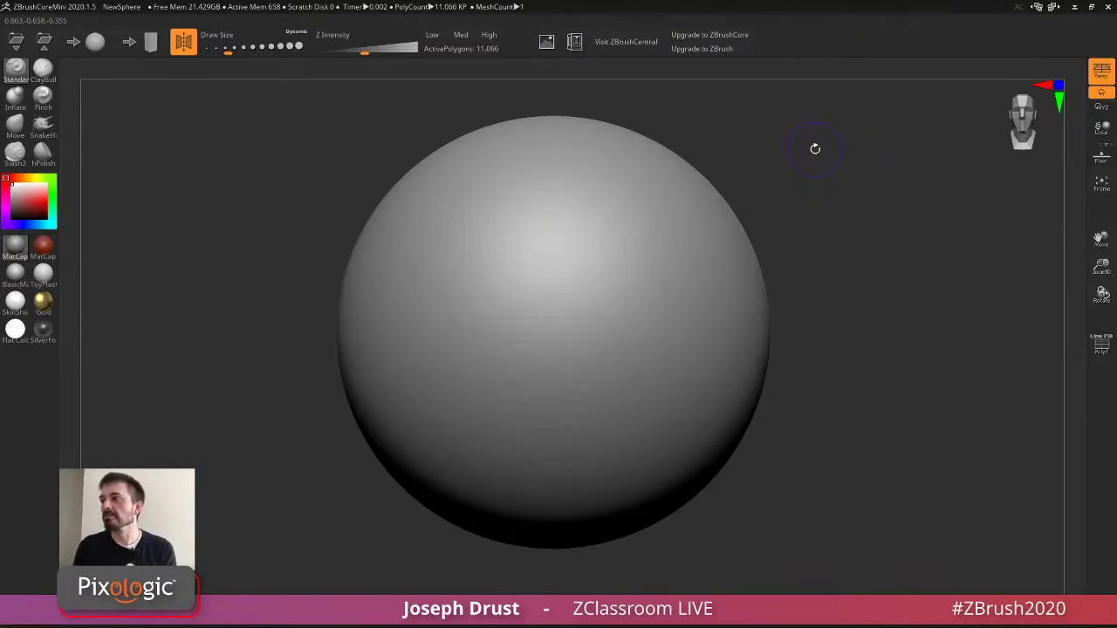
pyautogui.keyDown('alt'); pyautogui.moveTo(866, 266); pyautogui.dragTo(867, 259); pyautogui.keyUp('alt')
pyautogui.scroll(1, 869, 255)
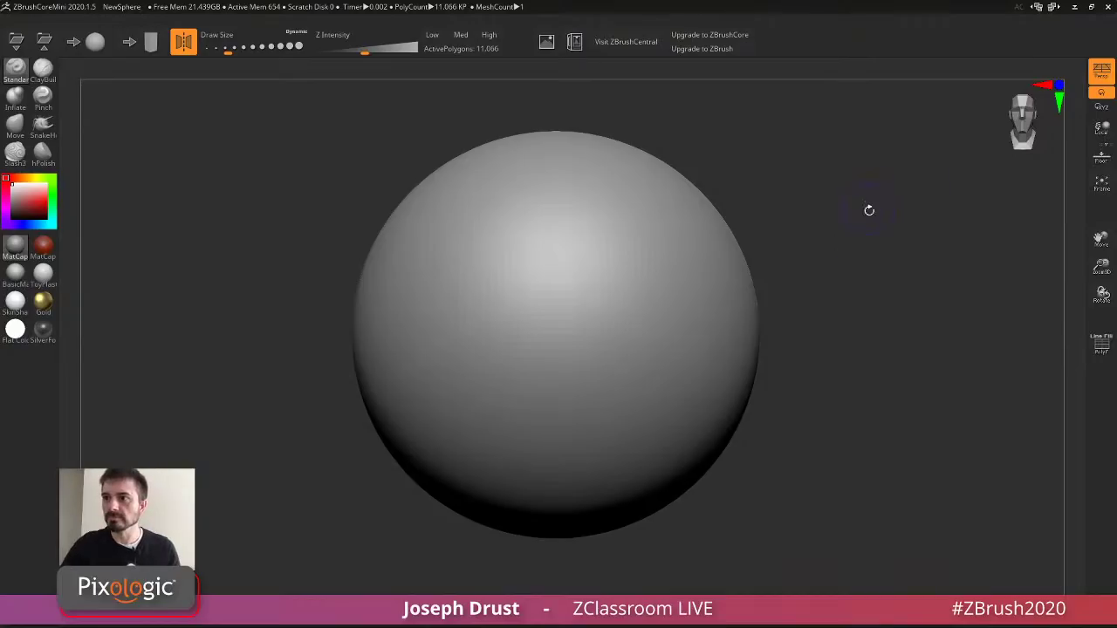
pyautogui.keyDown('alt'); pyautogui.moveTo(868, 254); pyautogui.dragTo(775, 212); pyautogui.keyUp('alt')
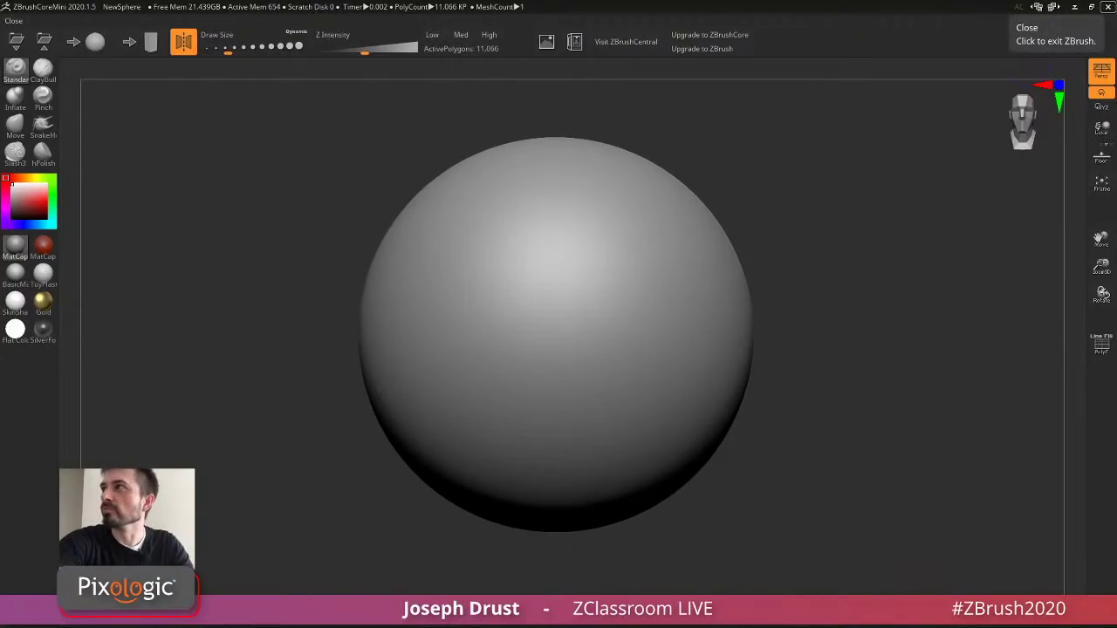
# Bring in the browser window, look through the sculpt images posted in the ZBrushLIVE Clubhouse thread, and move the window away again.
pyautogui.moveTo(1115, 349); pyautogui.dragTo(518, 82)
pyautogui.moveTo(810, 548); pyautogui.dragTo(947, 583)
pyautogui.scroll(5, 424, 352)
pyautogui.scroll(-2, 425, 358)
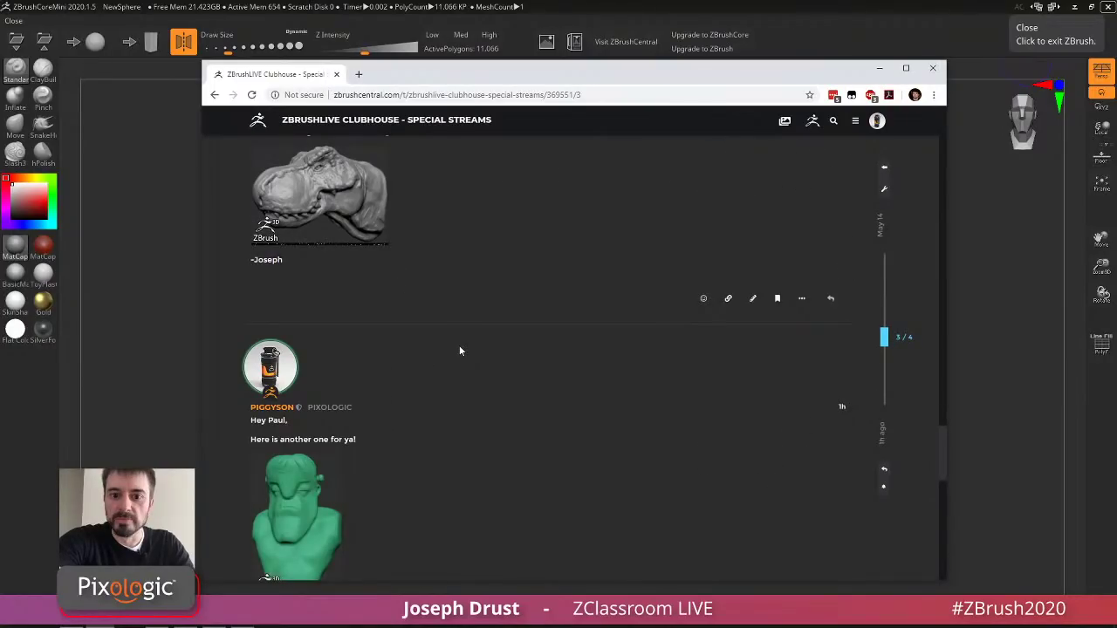
pyautogui.scroll(-2, 460, 350)
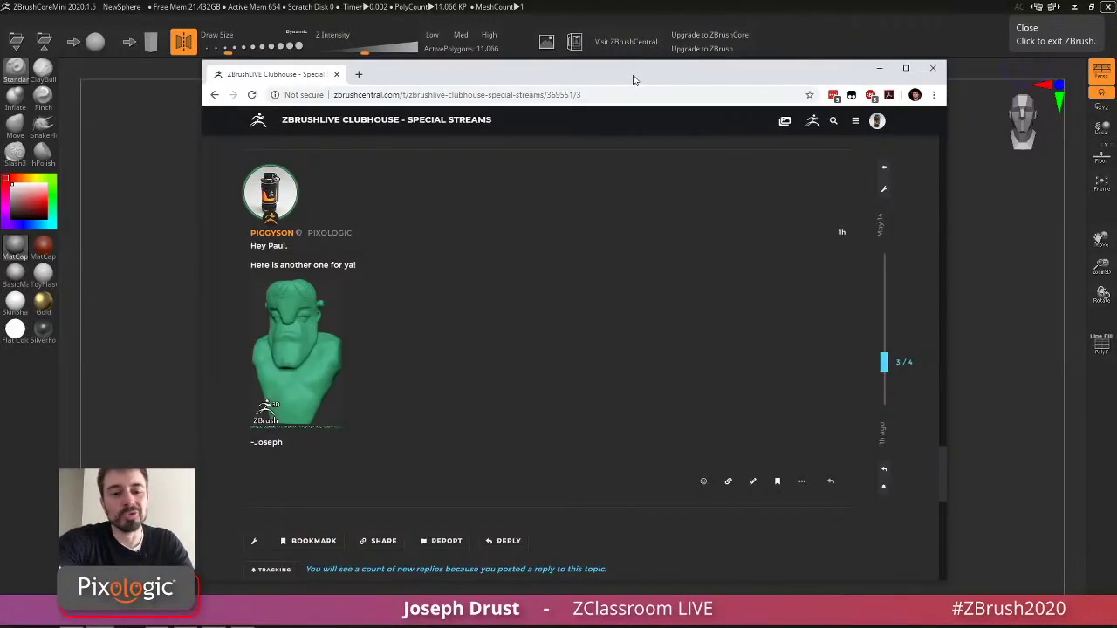
pyautogui.moveTo(635, 79); pyautogui.dragTo(1116, 79)
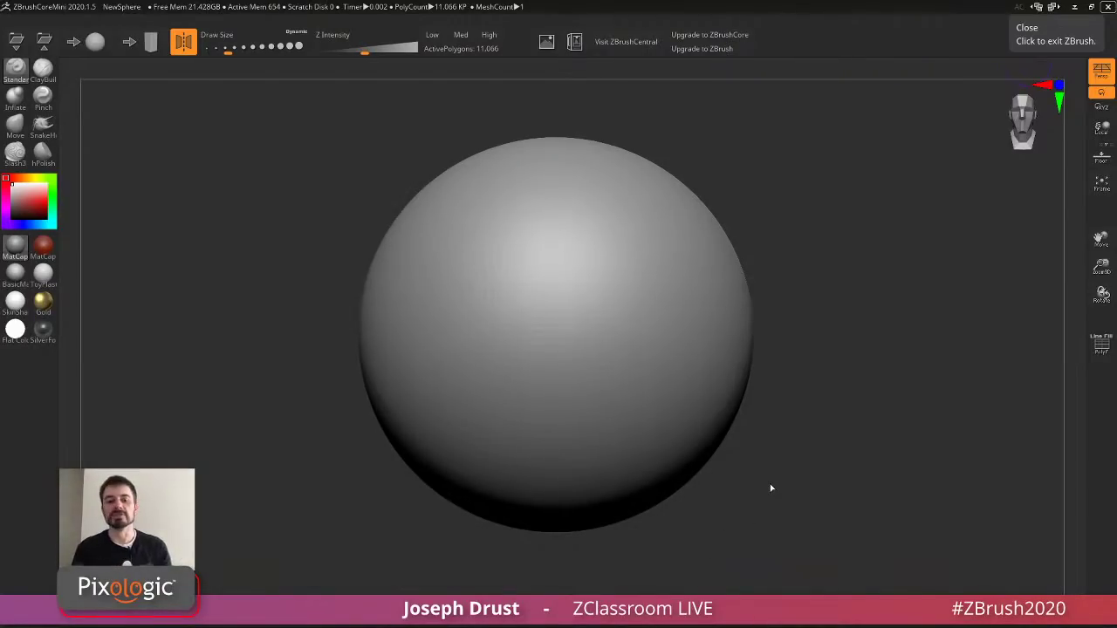
# Start a new stone mesh for sculpting without saving the sphere project.
pyautogui.moveTo(871, 226)
pyautogui.mouseDown()
pyautogui.moveTo(862, 214)
pyautogui.moveTo(856, 230)
pyautogui.mouseUp()
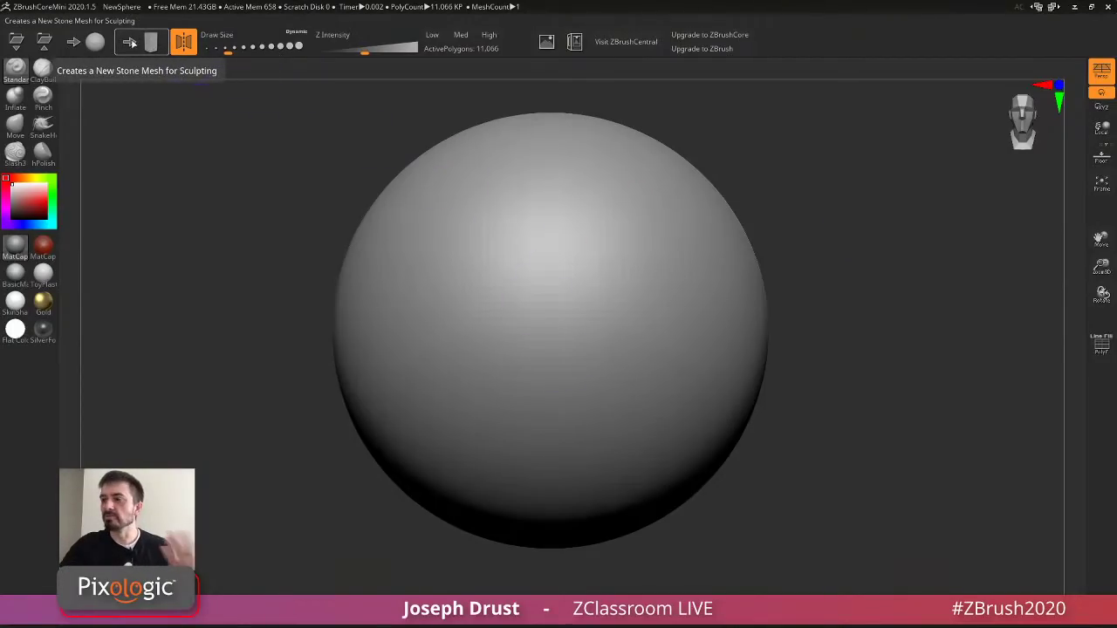
pyautogui.click(153, 50)
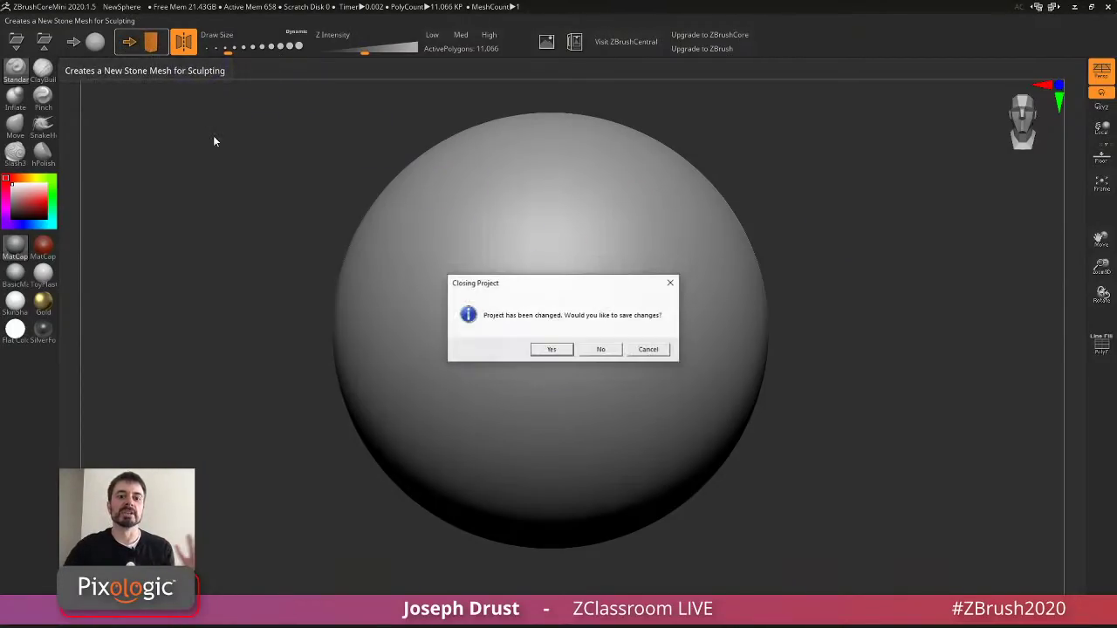
pyautogui.click(602, 350)
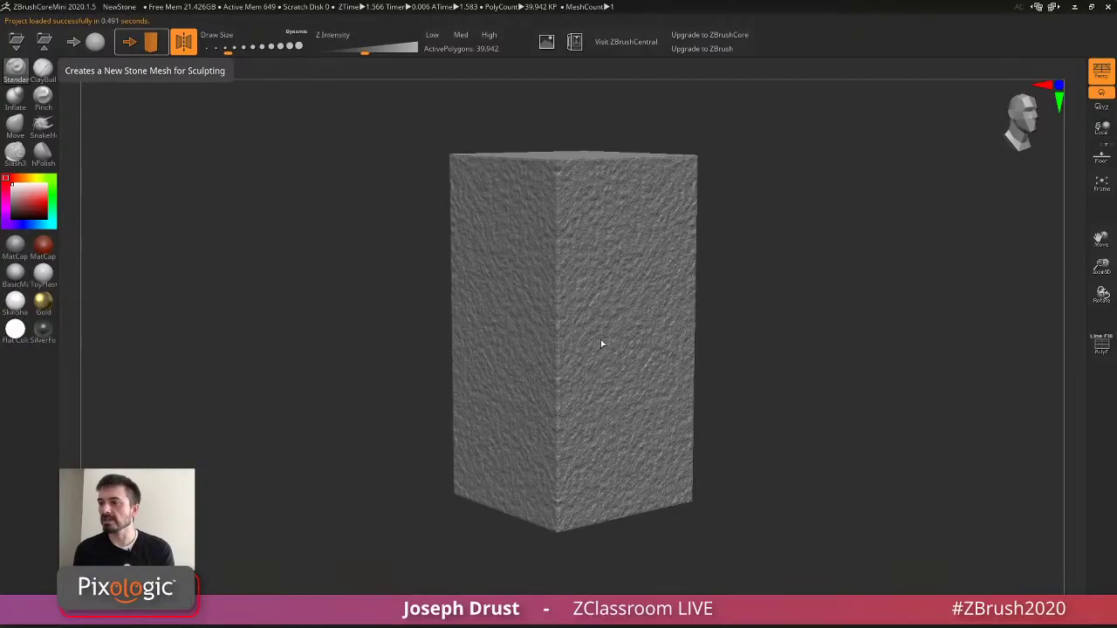
# Switch to the ClayBuildup brush and enlarge its draw size for sculpting the stone block.
pyautogui.press('b')
pyautogui.press('c')
pyautogui.press('b')
pyautogui.press('s')
pyautogui.click(784, 190)
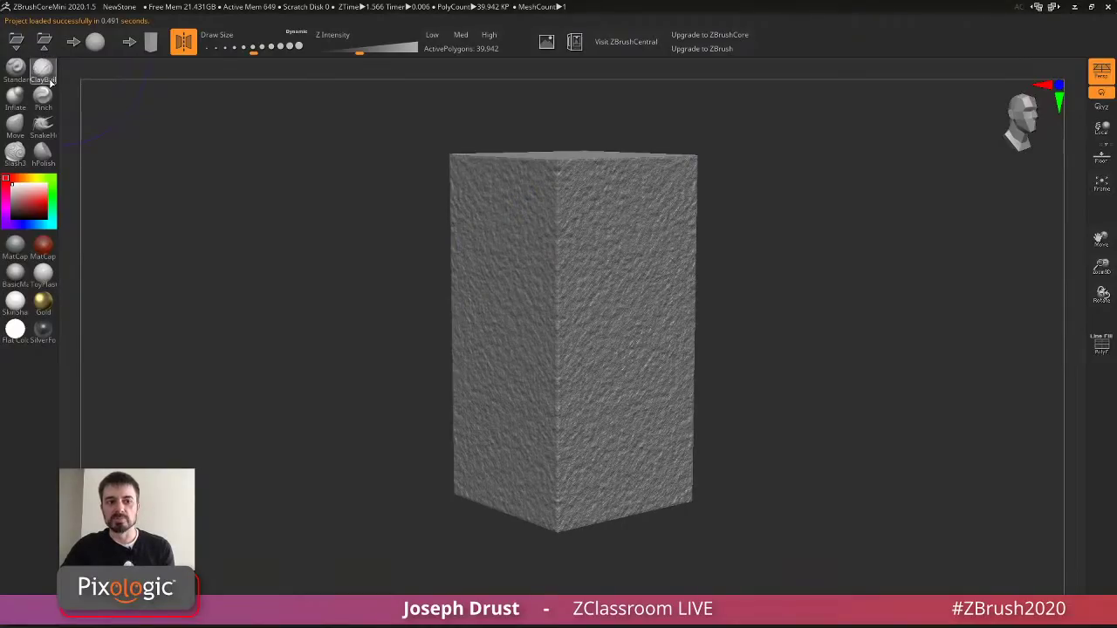
# Try a curved Standard brush stroke down the stone block at a smaller draw size, and undo it.
pyautogui.click(15, 70)
pyautogui.press('s')
pyautogui.moveTo(554, 240)
pyautogui.mouseDown()
pyautogui.moveTo(535, 242)
pyautogui.moveTo(517, 419)
pyautogui.mouseUp()
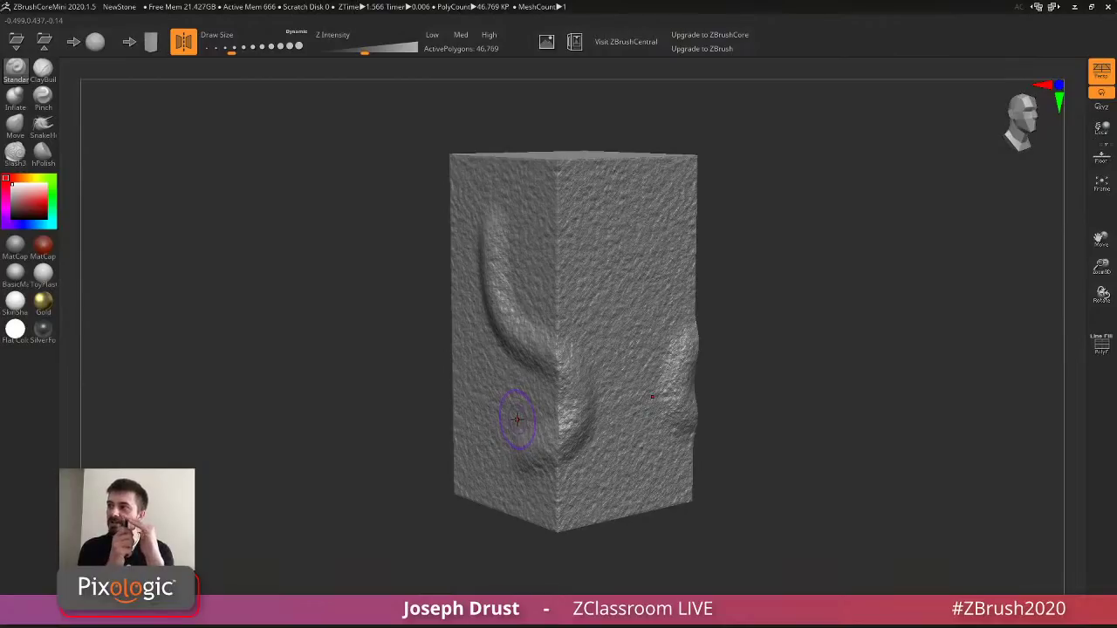
pyautogui.hotkey('ctrl', 'z')
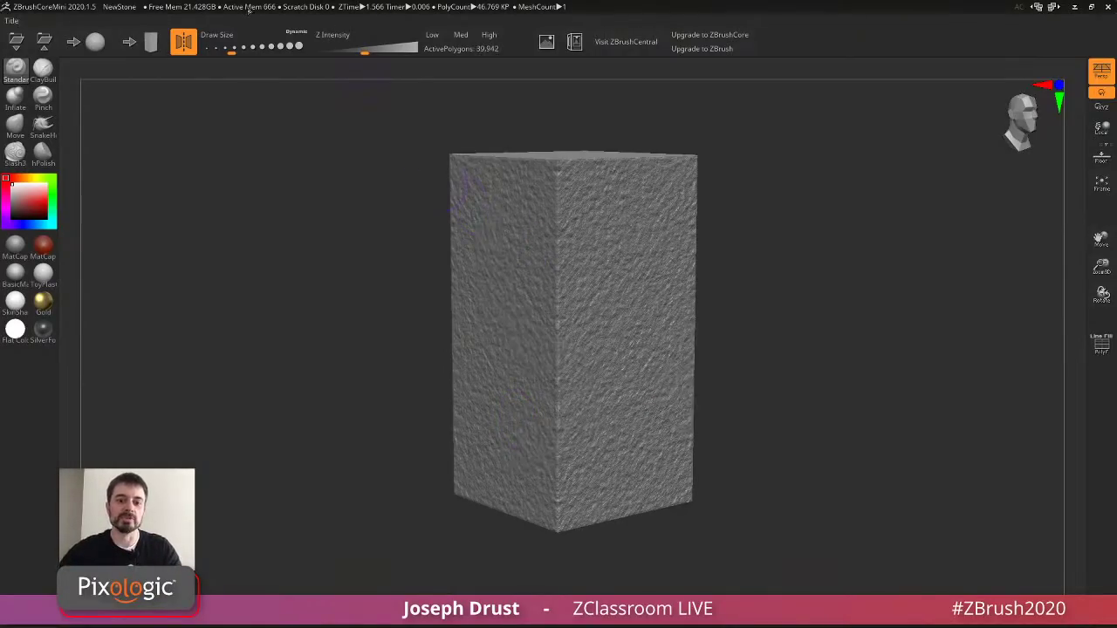
# Try a ClayBuildup stroke and an Inflate stroke on the stone block, undoing each one.
pyautogui.click(43, 68)
pyautogui.moveTo(476, 246)
pyautogui.mouseDown()
pyautogui.moveTo(519, 356)
pyautogui.moveTo(559, 314)
pyautogui.moveTo(567, 336)
pyautogui.moveTo(567, 240)
pyautogui.moveTo(541, 388)
pyautogui.mouseUp()
pyautogui.hotkey('ctrl', 'z')
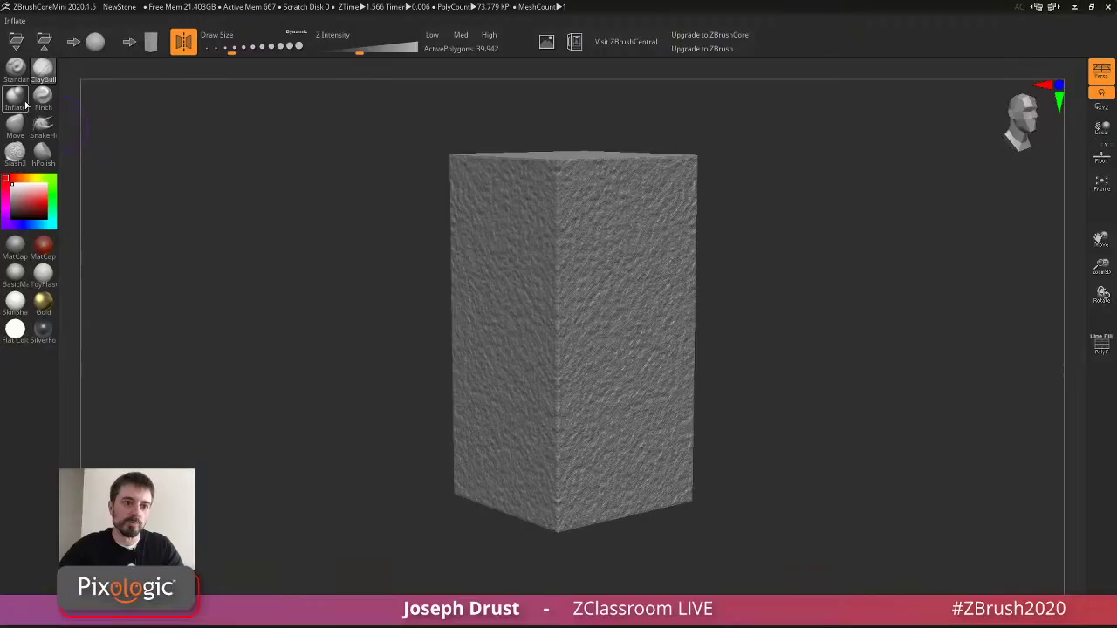
pyautogui.click(25, 104)
pyautogui.moveTo(558, 208)
pyautogui.mouseDown()
pyautogui.moveTo(555, 371)
pyautogui.moveTo(552, 266)
pyautogui.mouseUp()
pyautogui.hotkey('ctrl', 'z')
# Build up a rounded mass with a smaller lump beneath it on the block's upper side, using ClayBuildup at a reduced draw size.
pyautogui.click(42, 68)
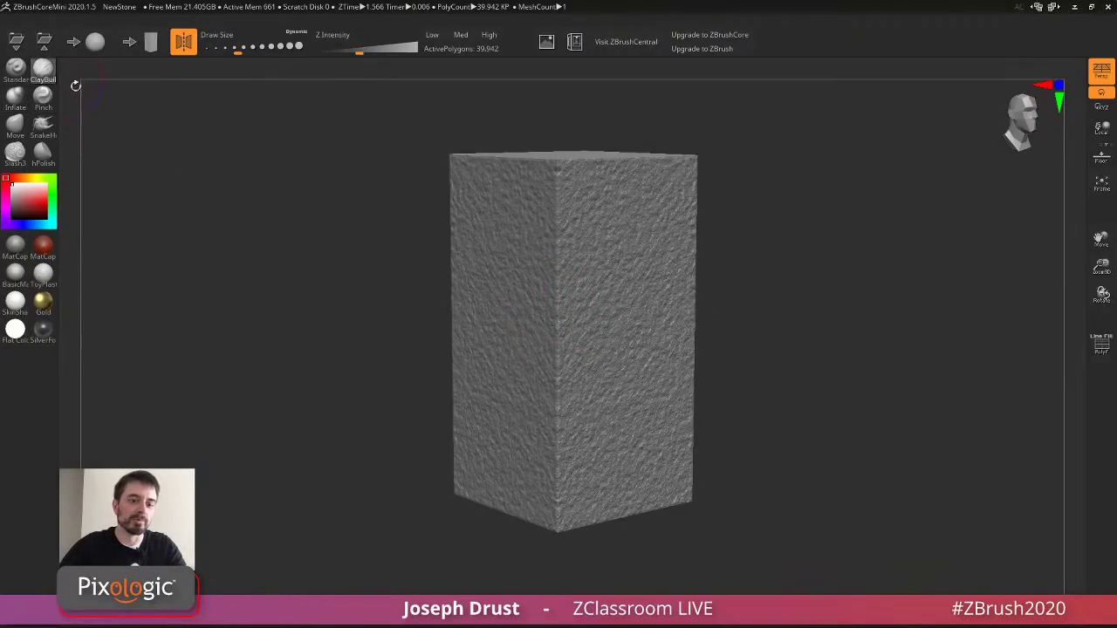
pyautogui.moveTo(515, 263)
pyautogui.mouseDown()
pyautogui.moveTo(530, 318)
pyautogui.moveTo(539, 288)
pyautogui.moveTo(530, 295)
pyautogui.mouseUp()
pyautogui.press('s')
pyautogui.moveTo(524, 259)
pyautogui.mouseDown()
pyautogui.moveTo(543, 295)
pyautogui.moveTo(542, 245)
pyautogui.moveTo(548, 314)
pyautogui.mouseUp()
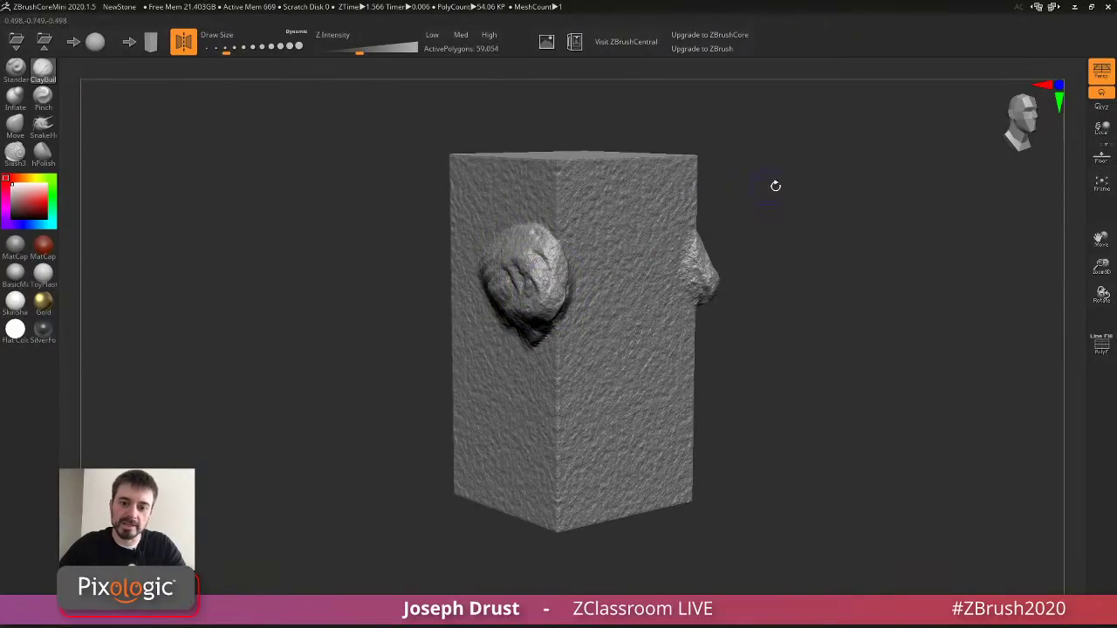
pyautogui.moveTo(776, 184); pyautogui.dragTo(799, 178)
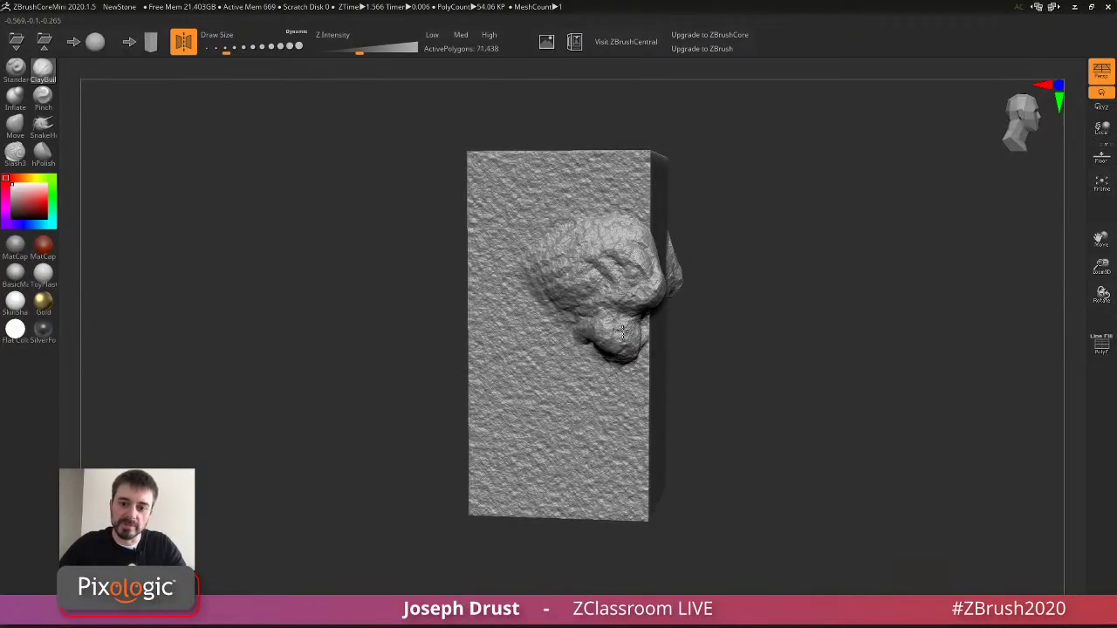
pyautogui.moveTo(623, 345)
pyautogui.mouseDown()
pyautogui.moveTo(563, 312)
pyautogui.moveTo(593, 309)
pyautogui.moveTo(549, 283)
pyautogui.moveTo(585, 288)
pyautogui.moveTo(681, 265)
pyautogui.mouseUp()
pyautogui.moveTo(759, 262); pyautogui.dragTo(689, 265)
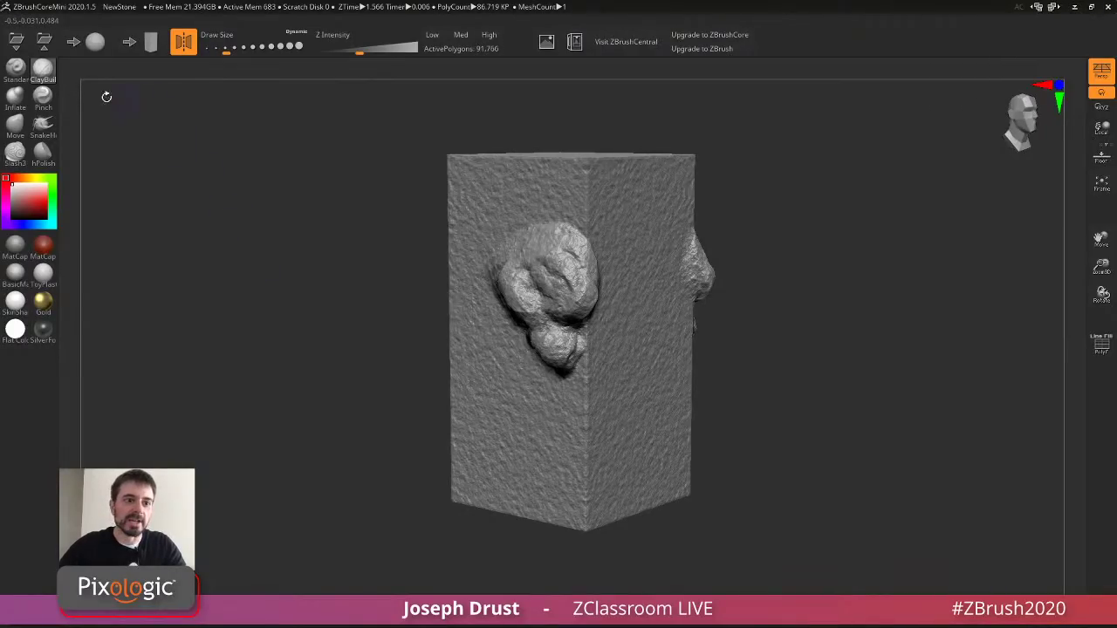
# Swell the ear form on the side of the stone block with the Inflate brush and smooth its surface.
pyautogui.click(15, 98)
pyautogui.moveTo(542, 286)
pyautogui.mouseDown()
pyautogui.moveTo(557, 275)
pyautogui.moveTo(531, 296)
pyautogui.moveTo(564, 358)
pyautogui.mouseUp()
pyautogui.moveTo(843, 247)
pyautogui.keyDown('shift'); pyautogui.mouseDown()
pyautogui.moveTo(903, 224)
pyautogui.moveTo(829, 236)
pyautogui.mouseUp(); pyautogui.keyUp('shift')
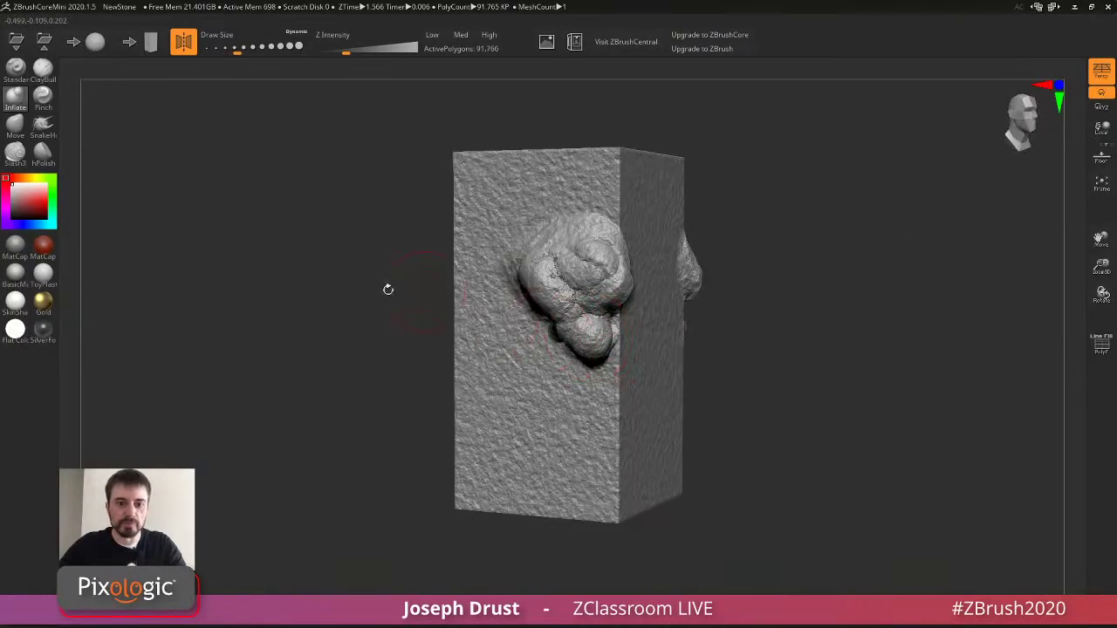
pyautogui.moveTo(524, 292)
pyautogui.keyDown('shift'); pyautogui.mouseDown()
pyautogui.moveTo(576, 316)
pyautogui.moveTo(599, 267)
pyautogui.mouseUp(); pyautogui.keyUp('shift')
# Pinch the smoothed ear form down its middle with a smaller Pinch brush to sharpen its ridge.
pyautogui.click(47, 105)
pyautogui.press('[')
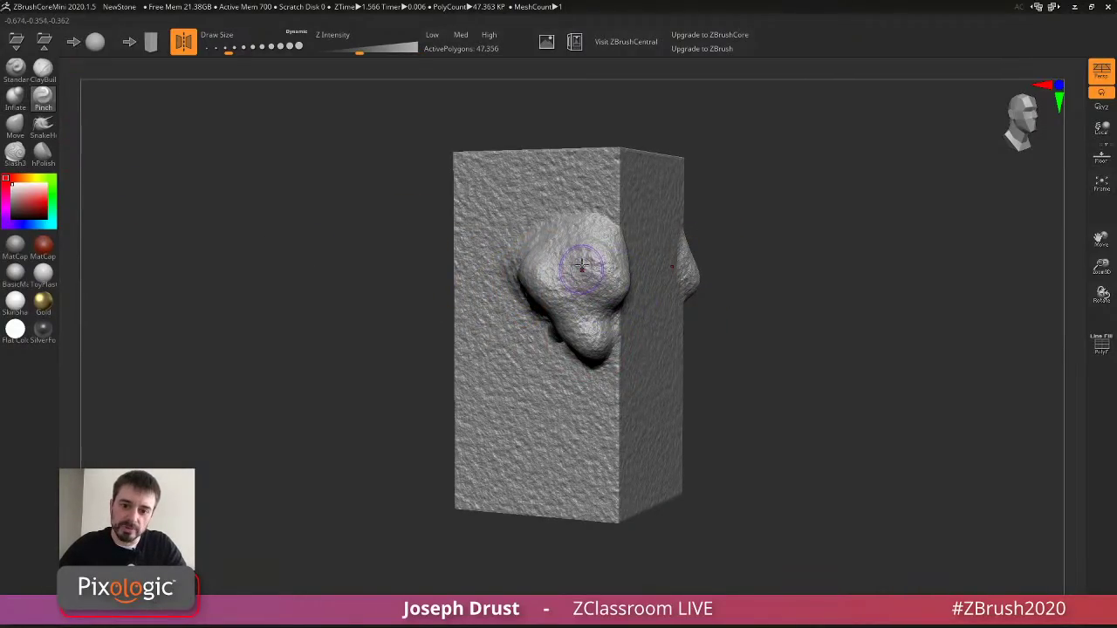
pyautogui.moveTo(582, 266)
pyautogui.mouseDown()
pyautogui.moveTo(602, 310)
pyautogui.moveTo(592, 340)
pyautogui.moveTo(544, 295)
pyautogui.moveTo(559, 331)
pyautogui.moveTo(538, 259)
pyautogui.moveTo(545, 323)
pyautogui.moveTo(577, 328)
pyautogui.mouseUp()
pyautogui.moveTo(578, 328); pyautogui.dragTo(840, 185, button='right')
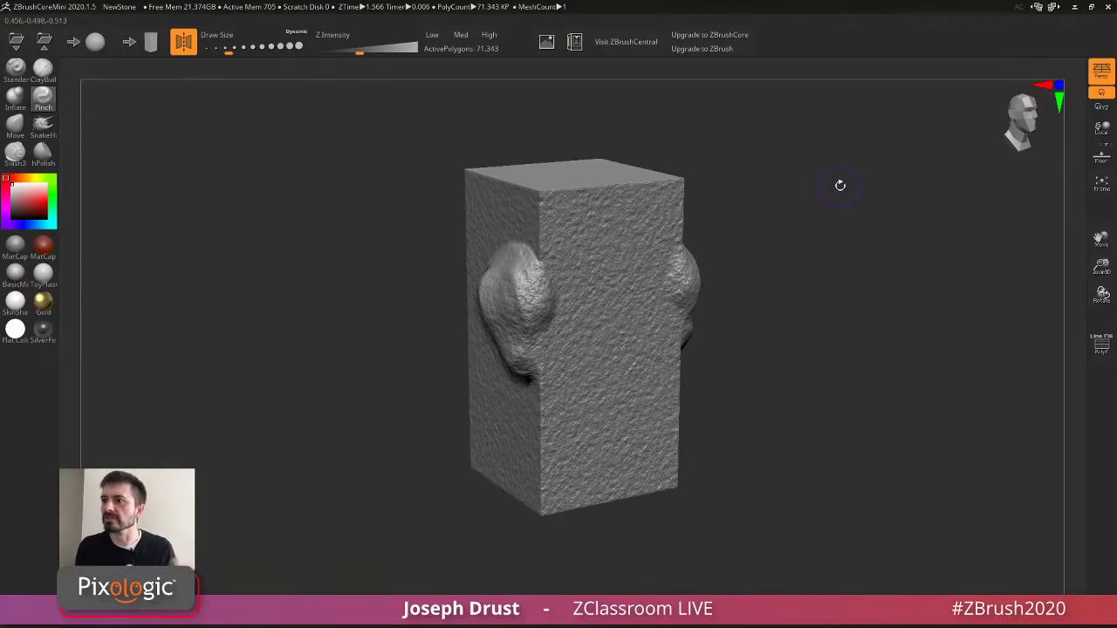
pyautogui.moveTo(771, 203); pyautogui.dragTo(716, 201)
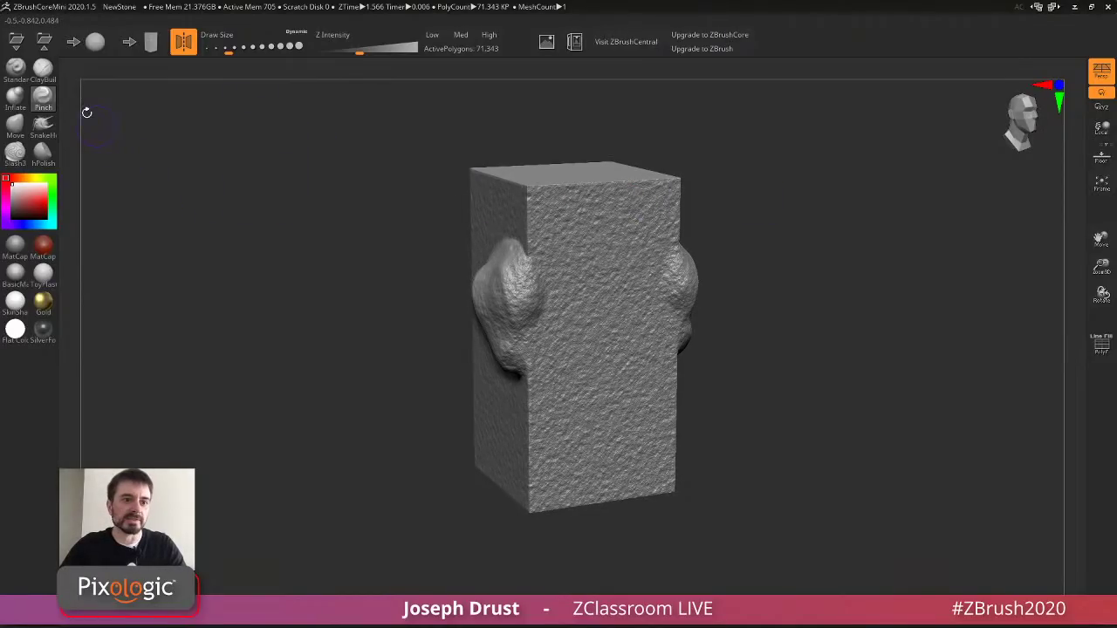
# Open the Bats_Downloadable_iMage3DGIF project without saving the changes to the stone sculpt.
pyautogui.click(16, 41)
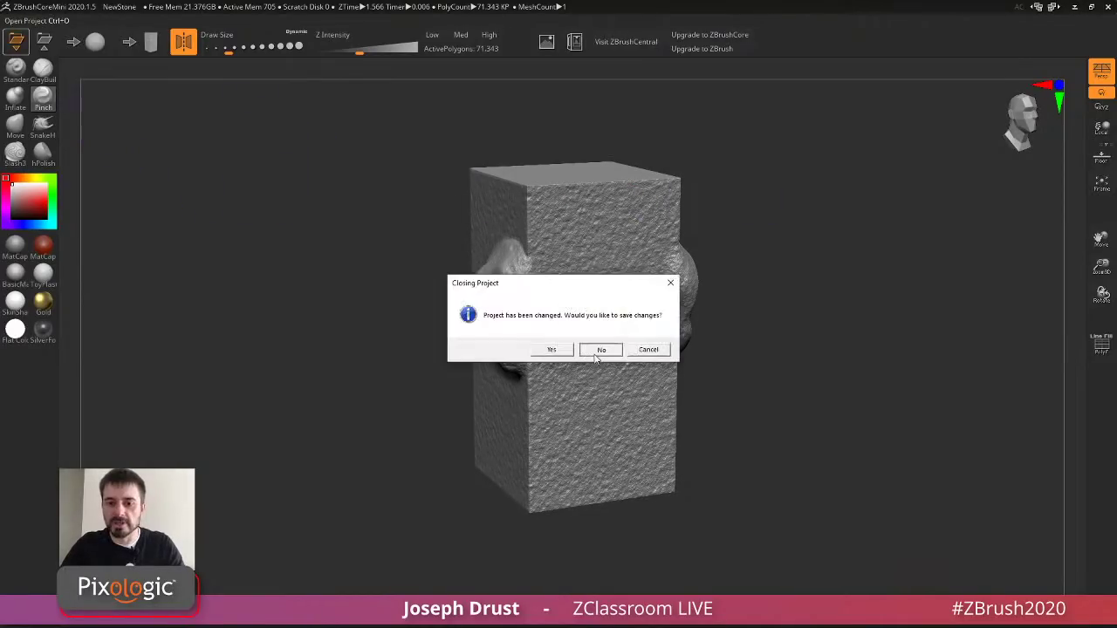
pyautogui.click(599, 349)
pyautogui.click(288, 231)
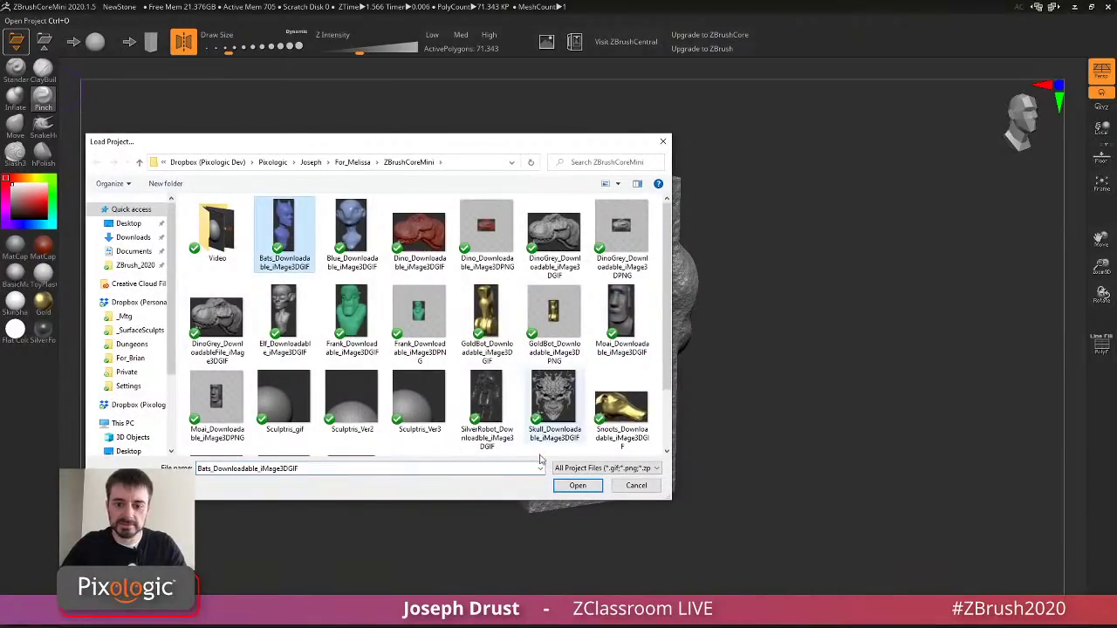
pyautogui.click(578, 485)
pyautogui.moveTo(820, 238)
pyautogui.mouseDown()
pyautogui.moveTo(833, 264)
pyautogui.moveTo(781, 264)
pyautogui.moveTo(778, 287)
pyautogui.moveTo(791, 303)
pyautogui.moveTo(733, 303)
pyautogui.mouseUp()
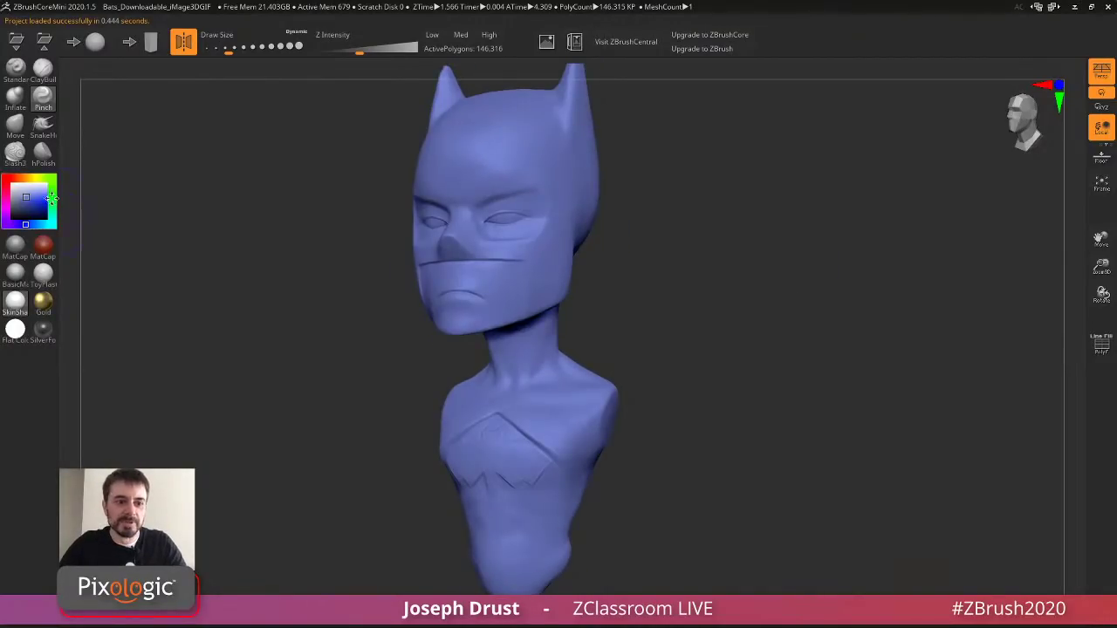
# Lighten the bust's blue colour slightly, preview the red MatCap and apply the ToyPlastic material.
pyautogui.moveTo(26, 198); pyautogui.dragTo(24, 196)
pyautogui.moveTo(676, 211); pyautogui.dragTo(782, 274)
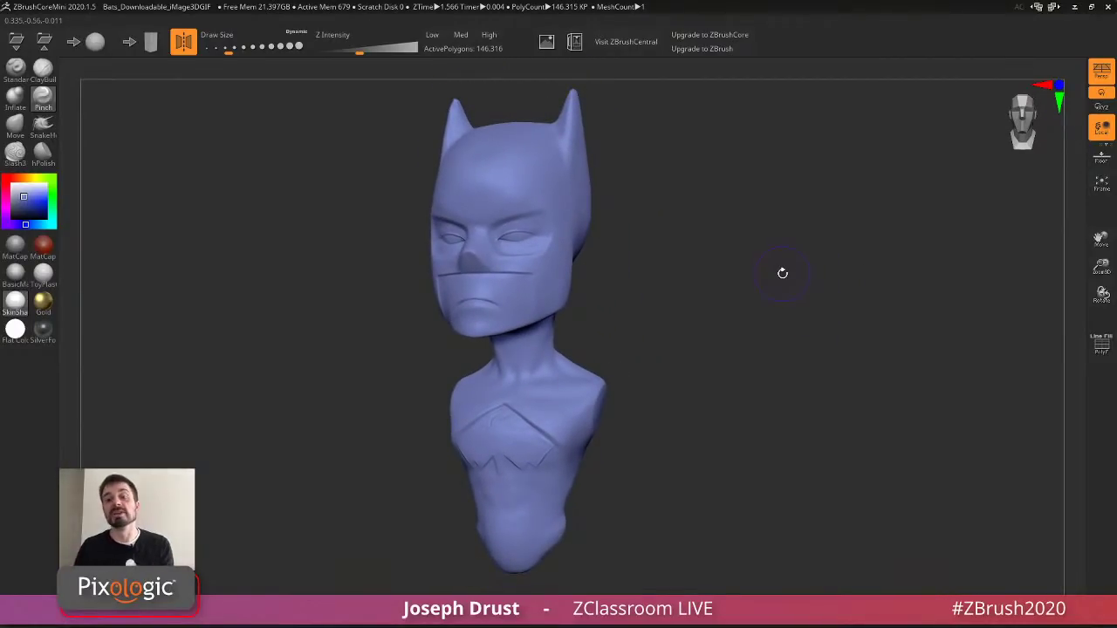
pyautogui.click(43, 245)
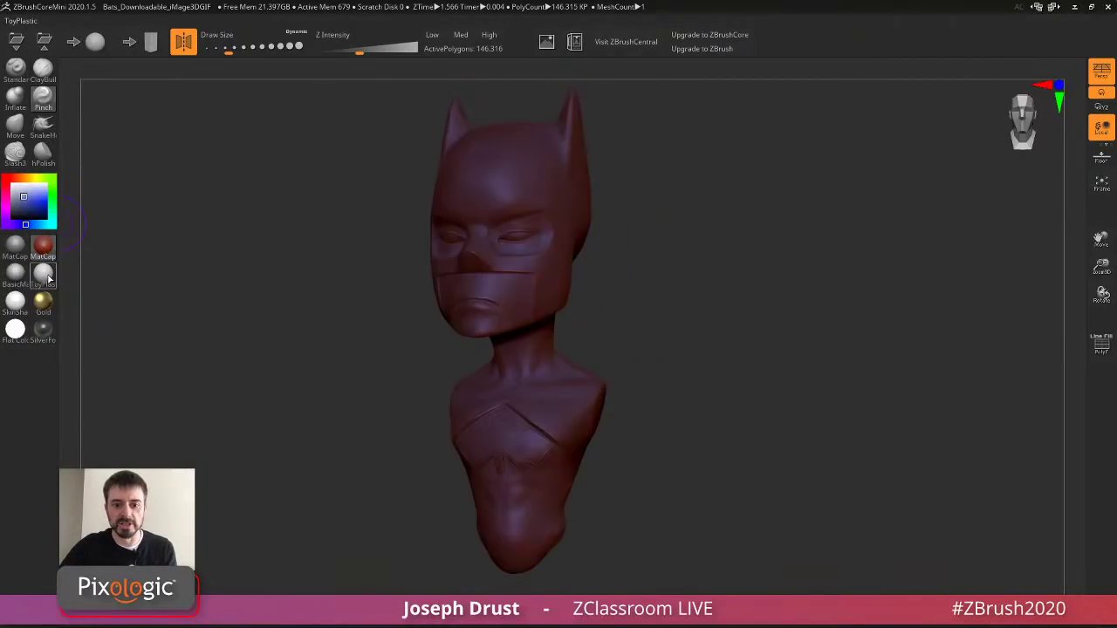
pyautogui.click(44, 274)
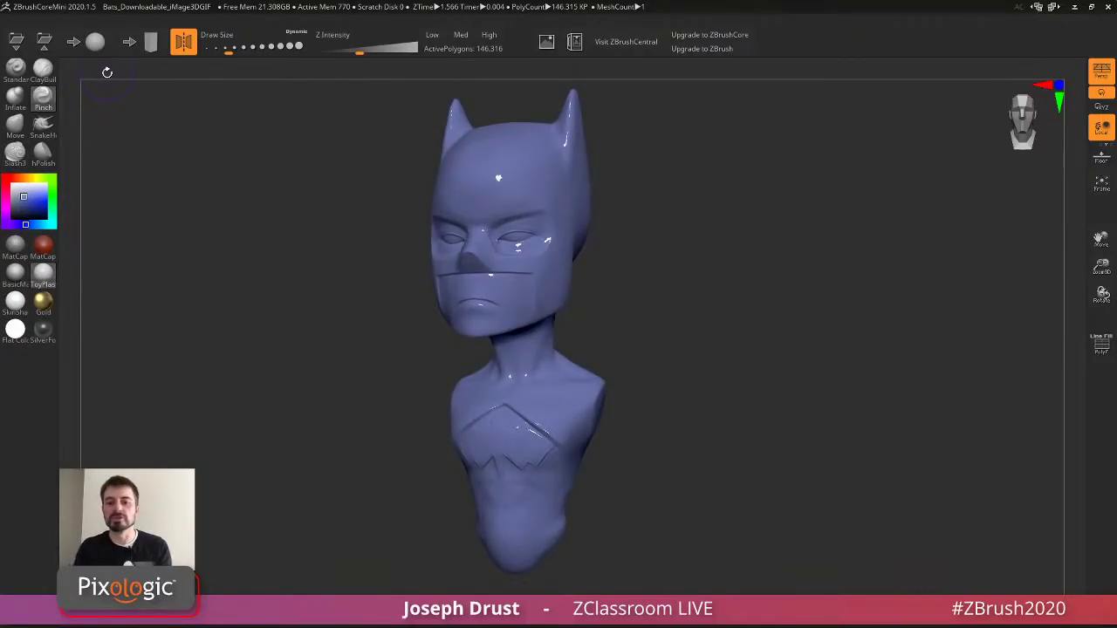
# Carve the vertical side edge of the mask's mouth opening with a small Slash3 brush.
pyautogui.click(16, 154)
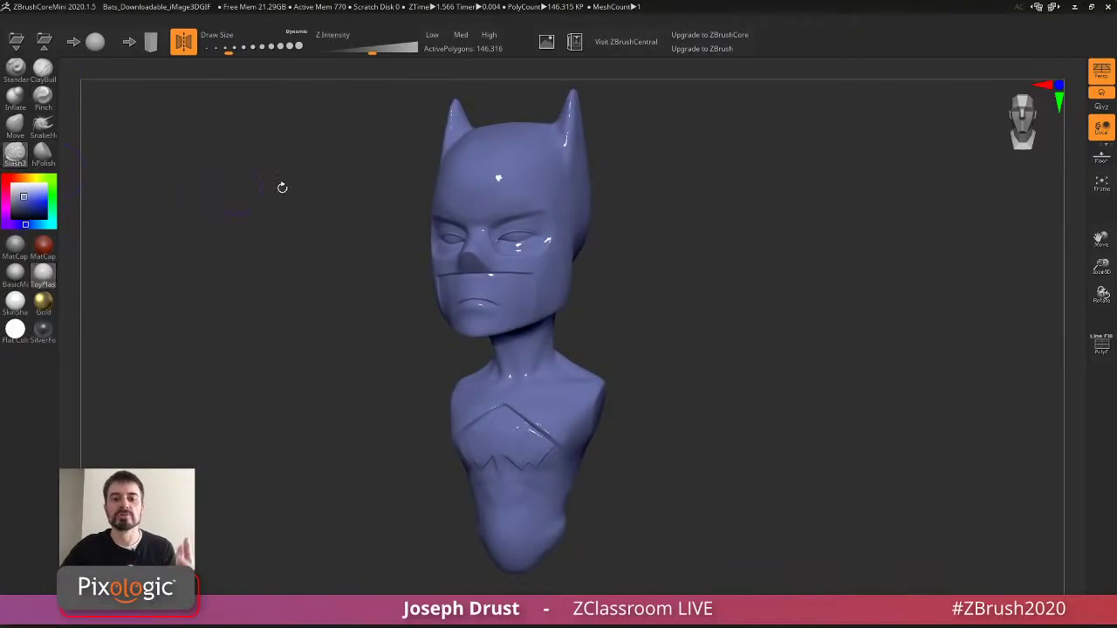
pyautogui.moveTo(282, 188); pyautogui.dragTo(741, 250)
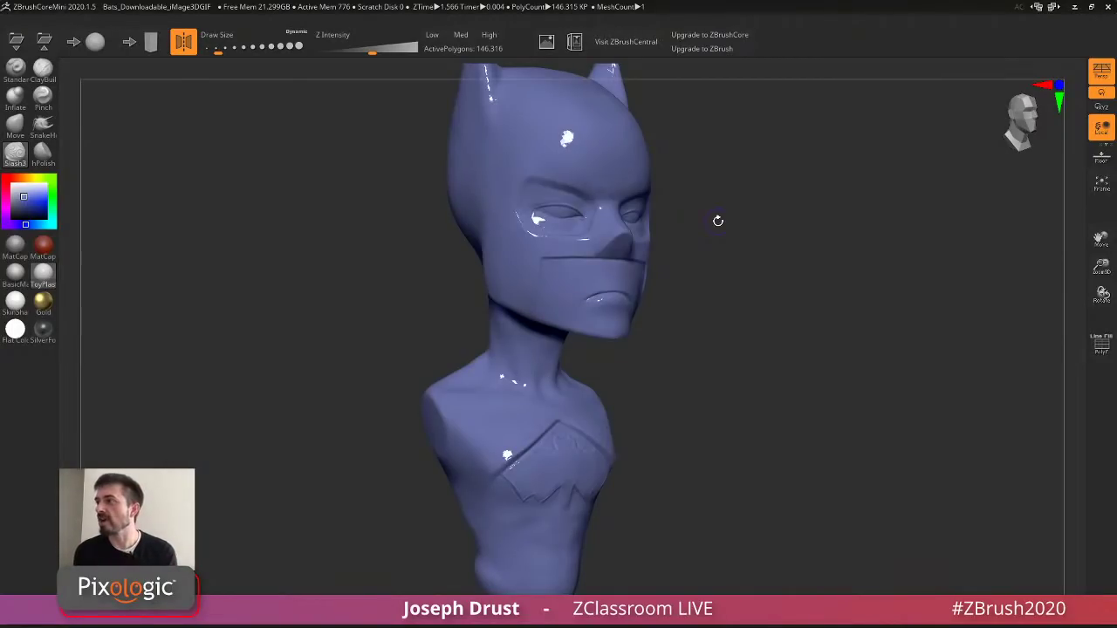
pyautogui.moveTo(820, 236); pyautogui.dragTo(752, 206)
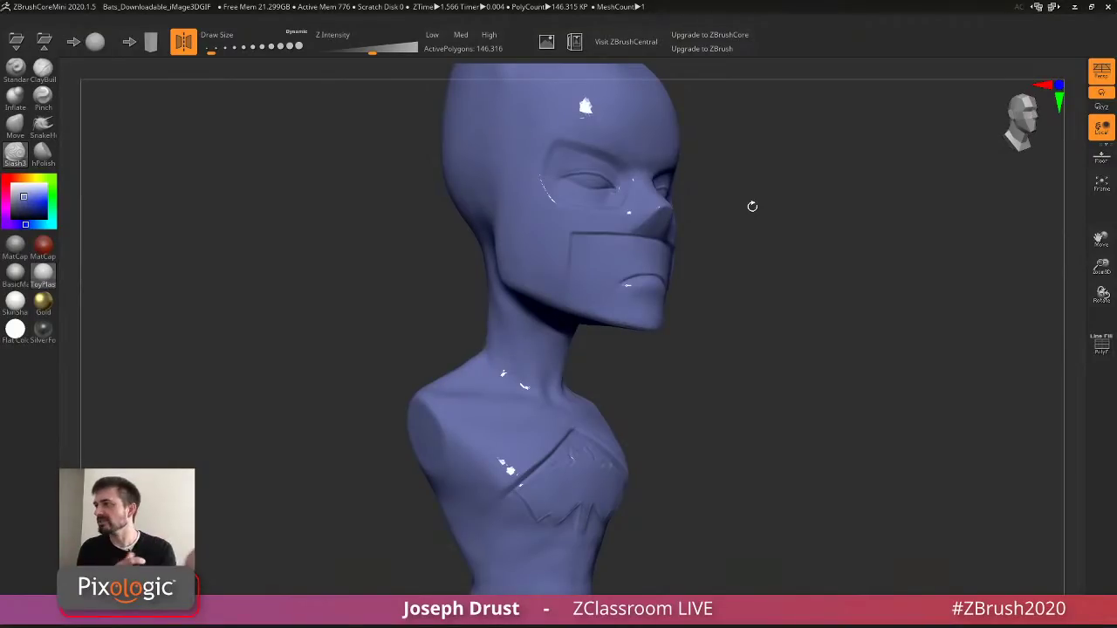
pyautogui.moveTo(752, 206)
pyautogui.mouseDown()
pyautogui.moveTo(771, 262)
pyautogui.moveTo(757, 248)
pyautogui.mouseUp()
pyautogui.moveTo(594, 200); pyautogui.dragTo(586, 278)
pyautogui.moveTo(594, 227); pyautogui.dragTo(589, 272)
pyautogui.moveTo(860, 218)
pyautogui.mouseDown()
pyautogui.moveTo(780, 229)
pyautogui.moveTo(821, 200)
pyautogui.moveTo(842, 216)
pyautogui.mouseUp()
pyautogui.moveTo(594, 198); pyautogui.dragTo(591, 247)
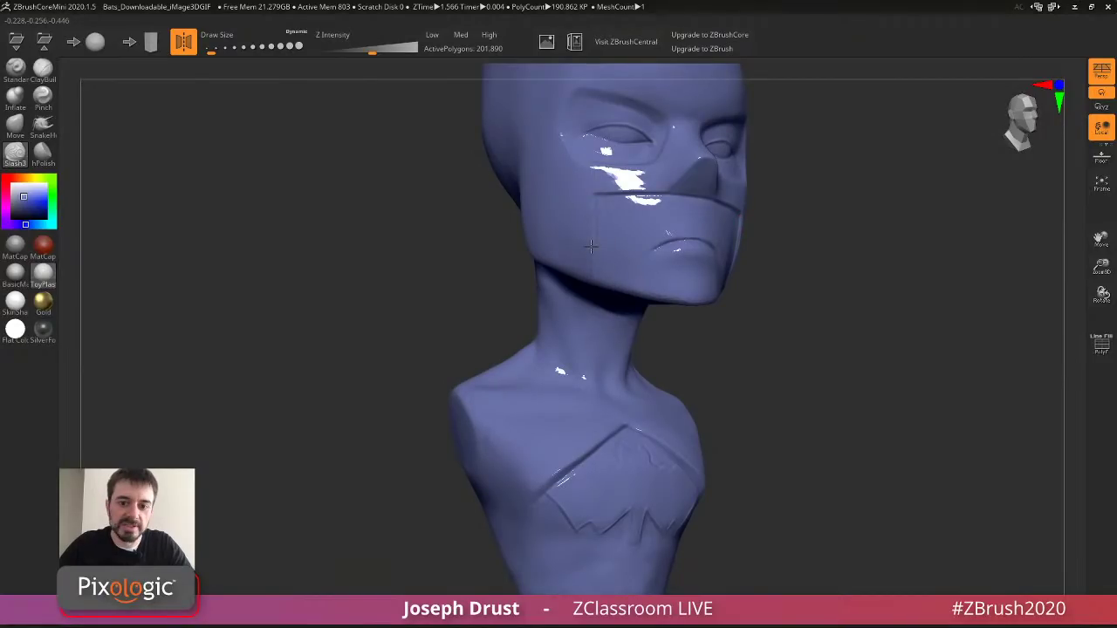
# Undo the last three strokes on the mask's mouth opening.
pyautogui.moveTo(768, 209); pyautogui.dragTo(795, 182)
pyautogui.hotkey('ctrl', 'z')
pyautogui.hotkey('ctrl', 'z')
pyautogui.hotkey('ctrl', 'z')
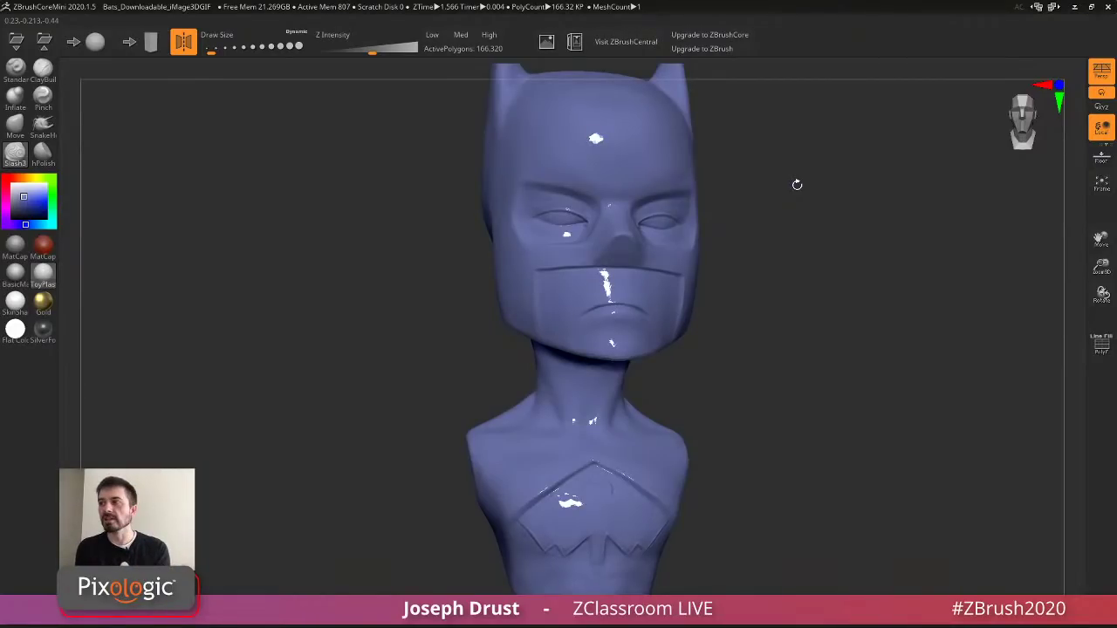
# Recut the groove from the upper corner of the mask's mouth opening down to the jawline with Slash3.
pyautogui.moveTo(850, 217)
pyautogui.mouseDown()
pyautogui.moveTo(890, 237)
pyautogui.moveTo(878, 207)
pyautogui.moveTo(864, 205)
pyautogui.mouseUp()
pyautogui.moveTo(779, 208); pyautogui.dragTo(763, 230)
pyautogui.moveTo(538, 268); pyautogui.dragTo(525, 367)
pyautogui.moveTo(530, 293); pyautogui.dragTo(525, 375)
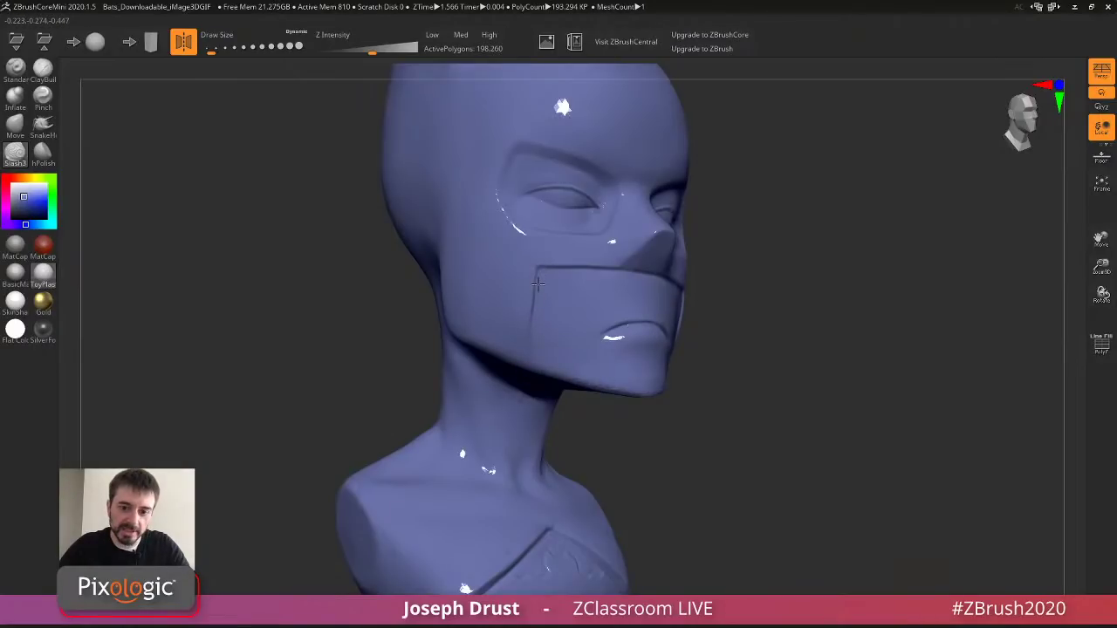
# Deepen the line between the lips with the Slash3 brush.
pyautogui.moveTo(768, 262)
pyautogui.mouseDown()
pyautogui.moveTo(823, 241)
pyautogui.moveTo(825, 215)
pyautogui.moveTo(835, 244)
pyautogui.moveTo(824, 274)
pyautogui.mouseUp()
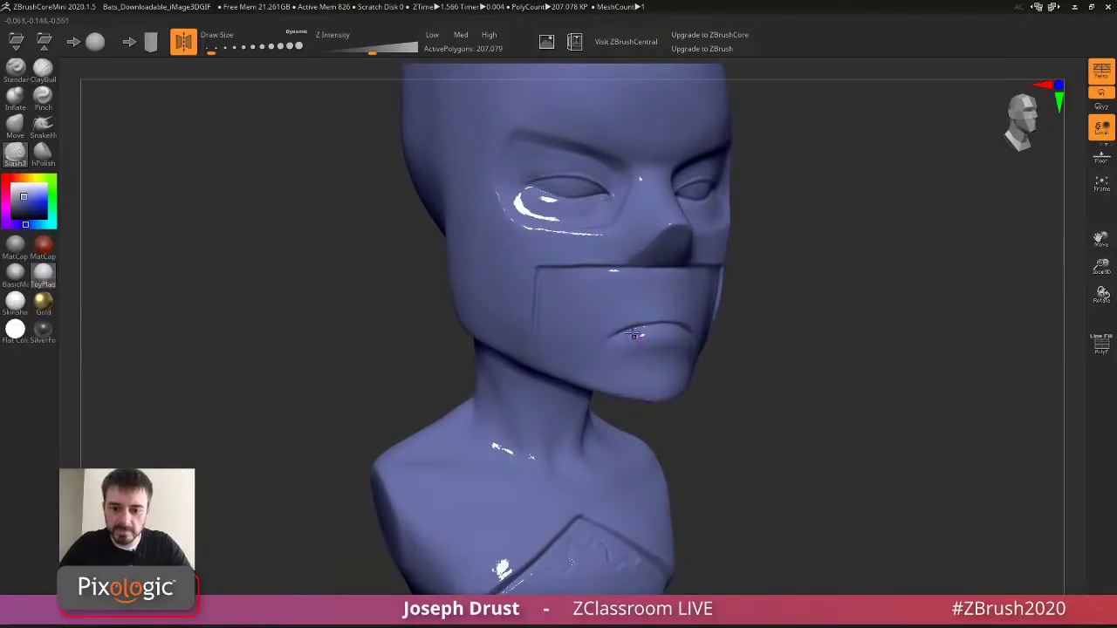
pyautogui.moveTo(610, 335); pyautogui.dragTo(650, 327)
pyautogui.moveTo(839, 319)
pyautogui.mouseDown()
pyautogui.moveTo(816, 277)
pyautogui.moveTo(919, 271)
pyautogui.moveTo(903, 271)
pyautogui.mouseUp()
pyautogui.press('s')
pyautogui.press('s')
pyautogui.moveTo(903, 271)
pyautogui.mouseDown()
pyautogui.moveTo(914, 271)
pyautogui.moveTo(905, 271)
pyautogui.moveTo(913, 314)
pyautogui.moveTo(883, 259)
pyautogui.mouseUp()
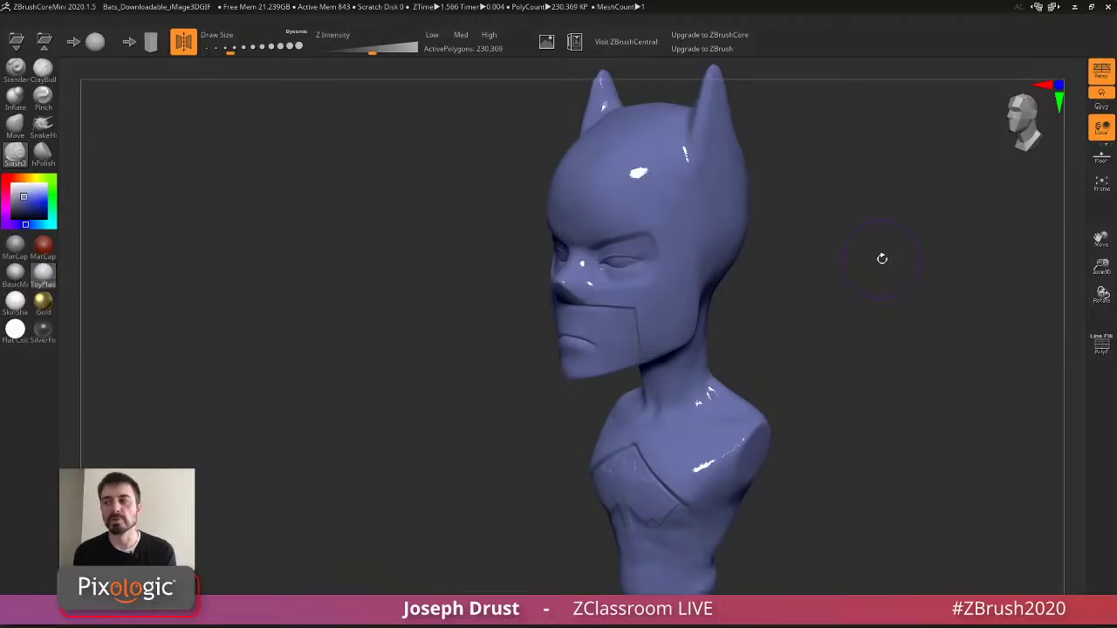
pyautogui.moveTo(882, 258)
pyautogui.mouseDown()
pyautogui.moveTo(773, 218)
pyautogui.moveTo(934, 180)
pyautogui.mouseUp()
# Build up the side of the cowl below the pointed ear with the ClayBuildup brush.
pyautogui.press('s')
pyautogui.click(821, 183)
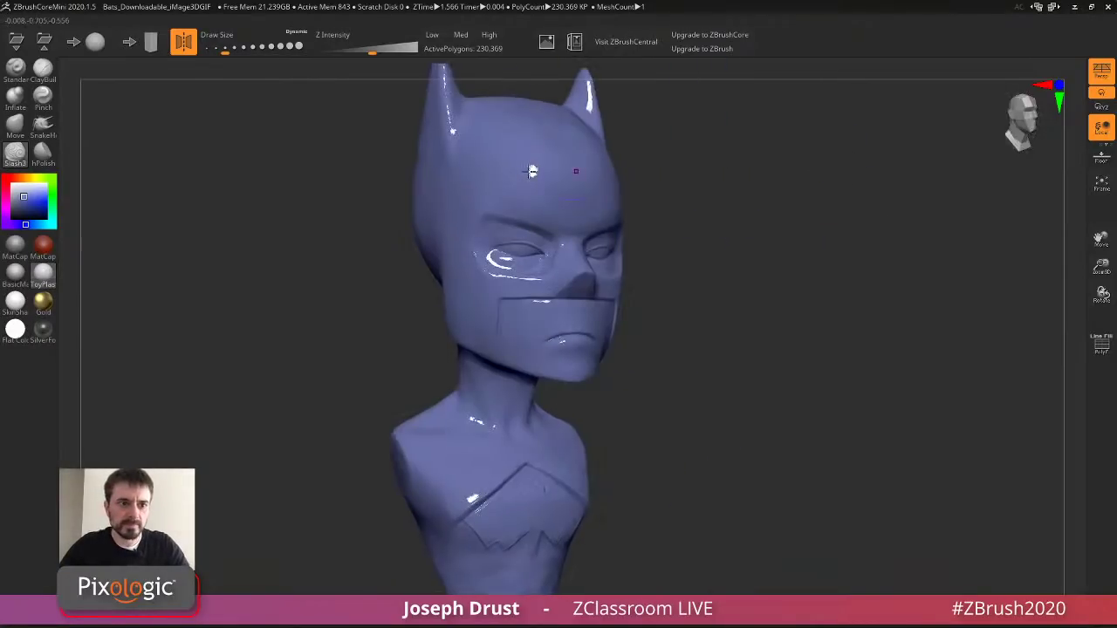
pyautogui.click(43, 71)
pyautogui.moveTo(732, 164); pyautogui.dragTo(698, 164)
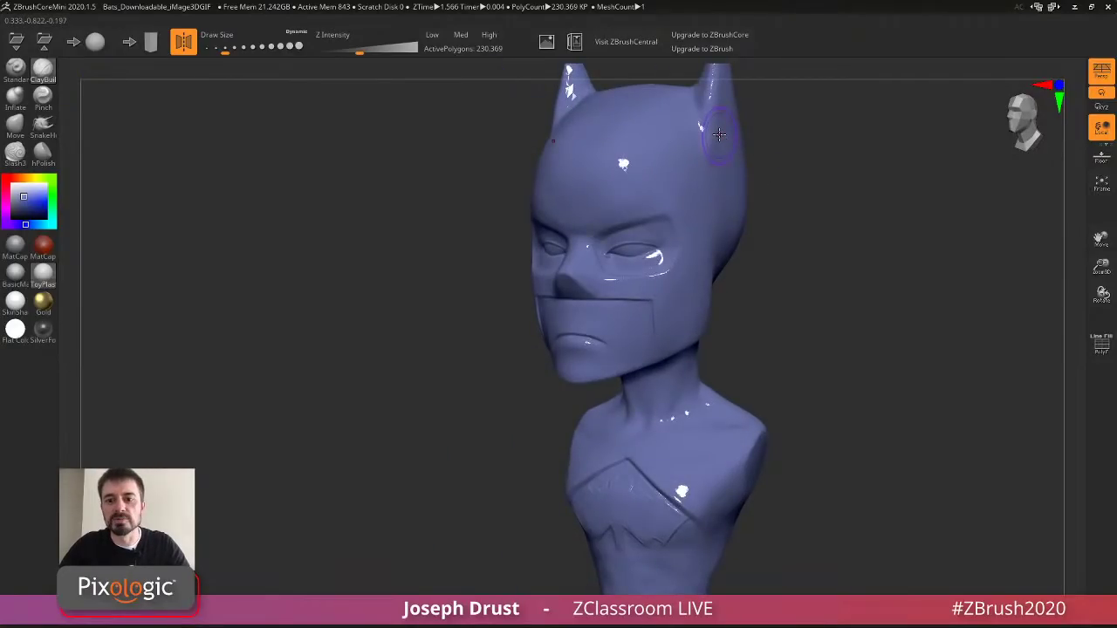
pyautogui.moveTo(719, 134); pyautogui.dragTo(663, 213, button='right')
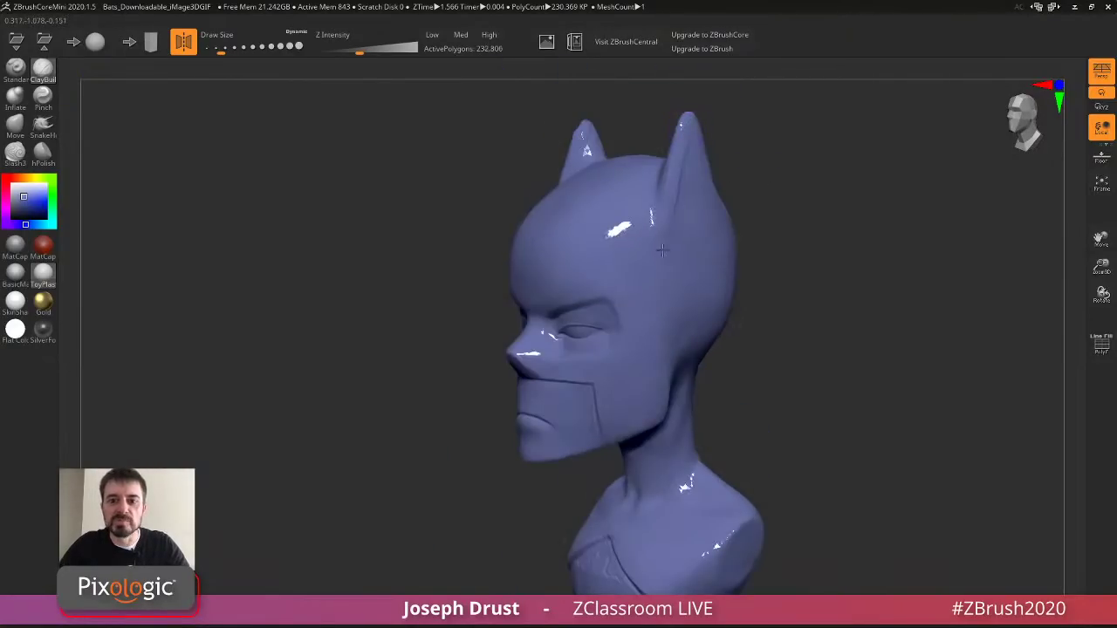
pyautogui.moveTo(659, 291)
pyautogui.mouseDown()
pyautogui.moveTo(679, 165)
pyautogui.moveTo(664, 271)
pyautogui.moveTo(673, 297)
pyautogui.moveTo(660, 289)
pyautogui.moveTo(686, 204)
pyautogui.moveTo(681, 174)
pyautogui.mouseUp()
pyautogui.press('s')
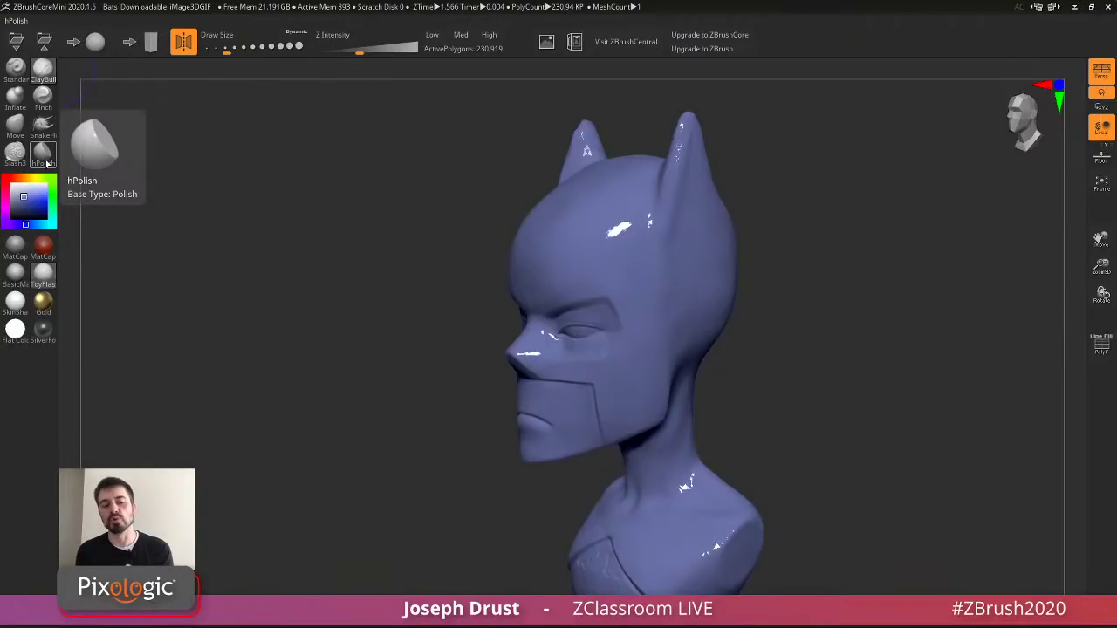
pyautogui.moveTo(775, 223)
pyautogui.mouseDown()
pyautogui.moveTo(823, 219)
pyautogui.moveTo(777, 211)
pyautogui.mouseUp()
pyautogui.press('s')
pyautogui.moveTo(678, 244)
pyautogui.mouseDown()
pyautogui.moveTo(696, 143)
pyautogui.moveTo(690, 187)
pyautogui.moveTo(715, 192)
pyautogui.moveTo(691, 194)
pyautogui.moveTo(685, 174)
pyautogui.moveTo(689, 232)
pyautogui.mouseUp()
pyautogui.moveTo(785, 200); pyautogui.dragTo(805, 227)
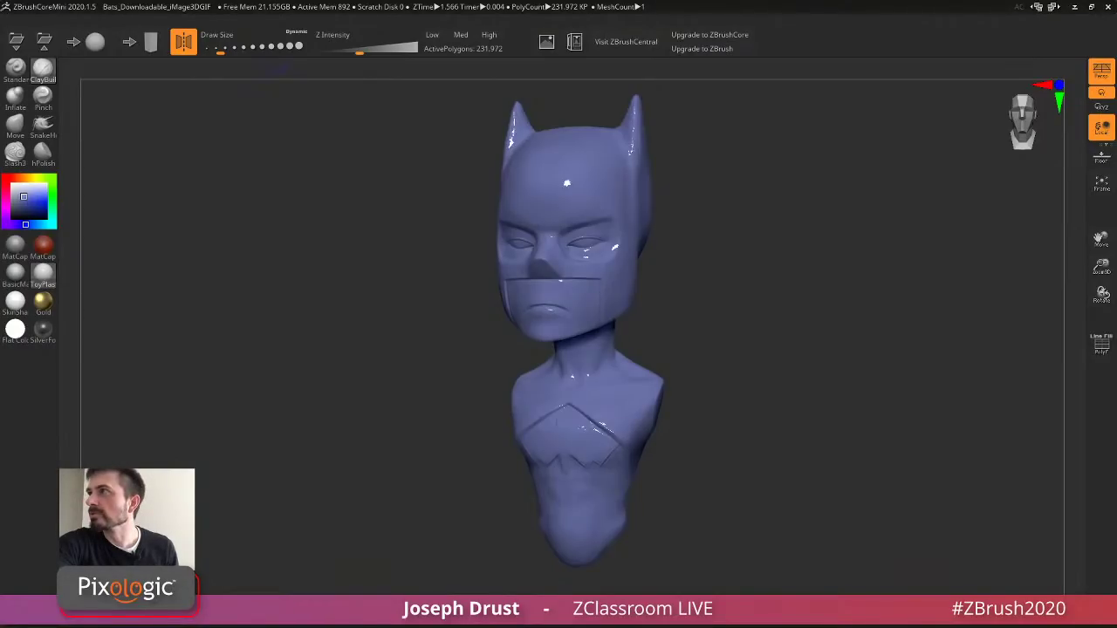
# Switch to the ZBrushCentral forum page and save the posted monster head GIF to the desktop, named after its poster.
pyautogui.hotkey('alt', 'Tab')
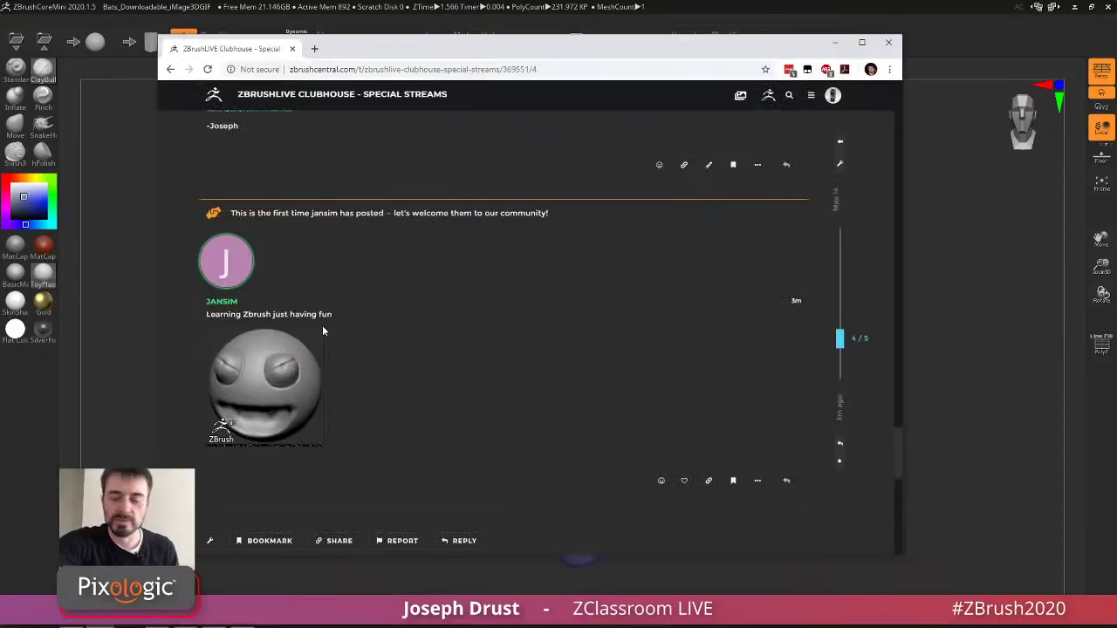
pyautogui.rightClick(258, 375)
pyautogui.click(283, 394)
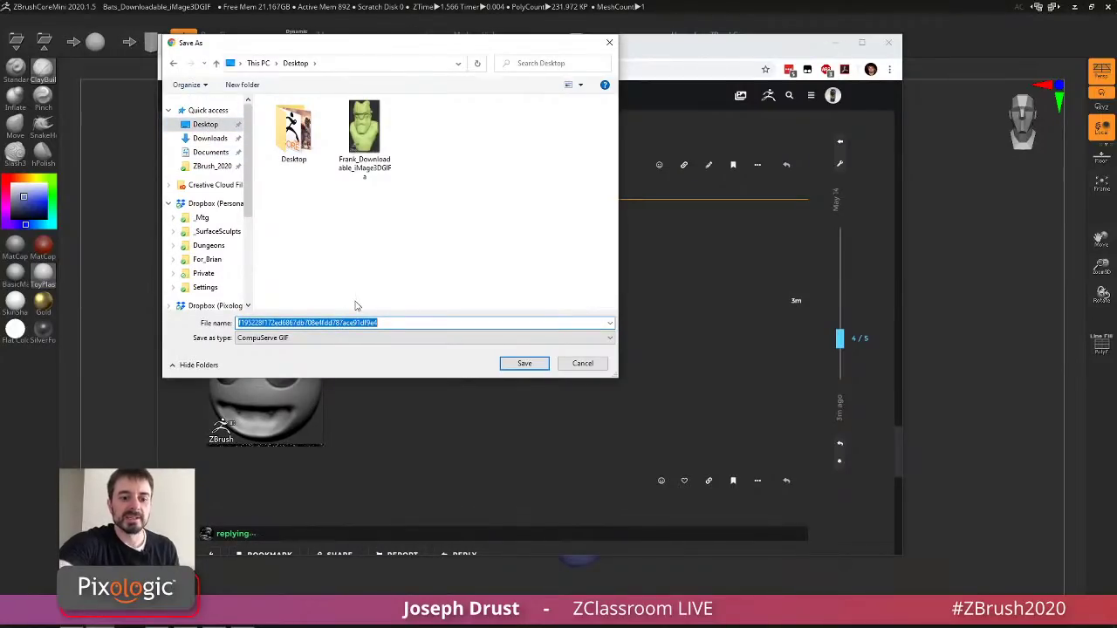
pyautogui.write('Ja')
pyautogui.press('Return')
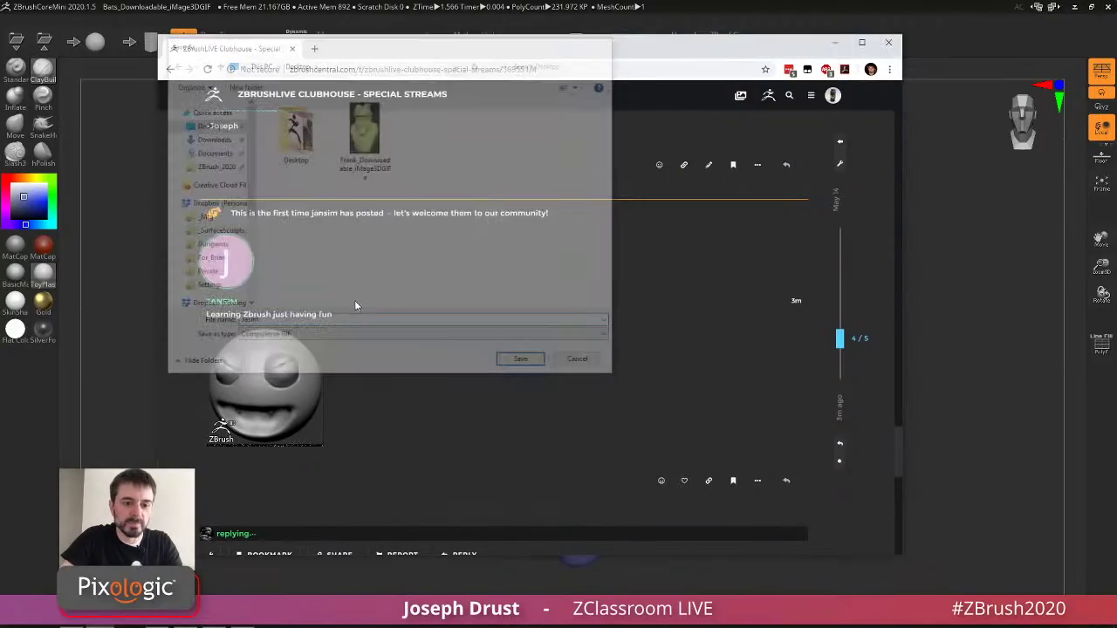
# Return to ZBrushCoreMini and open the downloaded monster head GIF as a project without saving the bust.
pyautogui.click(926, 11)
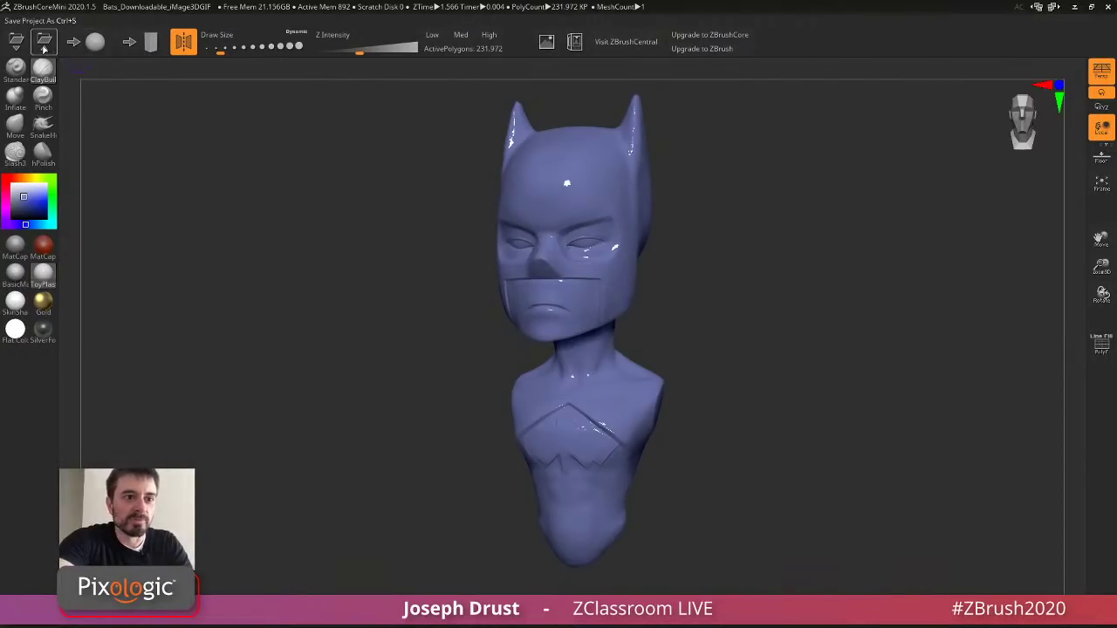
pyautogui.click(16, 41)
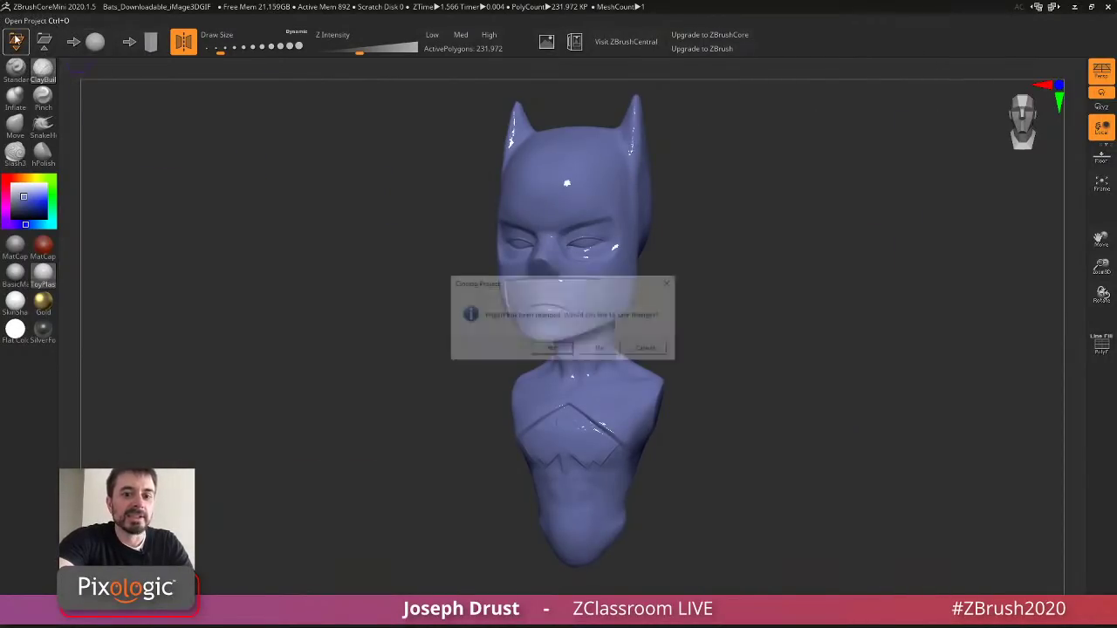
pyautogui.click(601, 349)
pyautogui.doubleClick(353, 229)
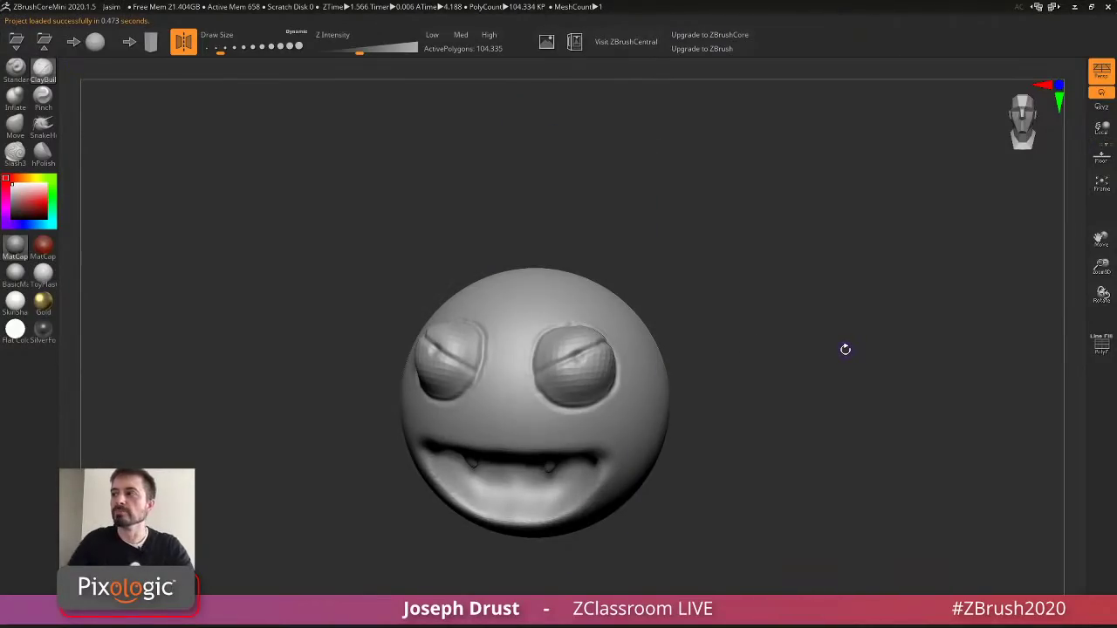
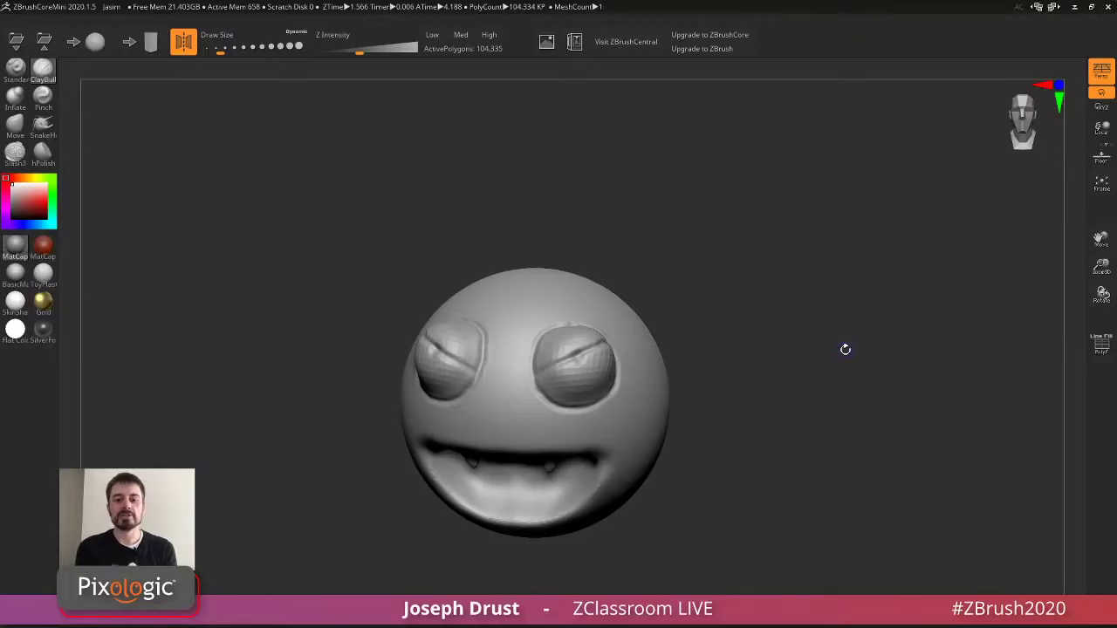
# Enlarge the brush and smooth the crease and facets out of the monster head's bulging eyes.
pyautogui.moveTo(719, 164)
pyautogui.mouseDown()
pyautogui.moveTo(795, 182)
pyautogui.moveTo(784, 164)
pyautogui.mouseUp()
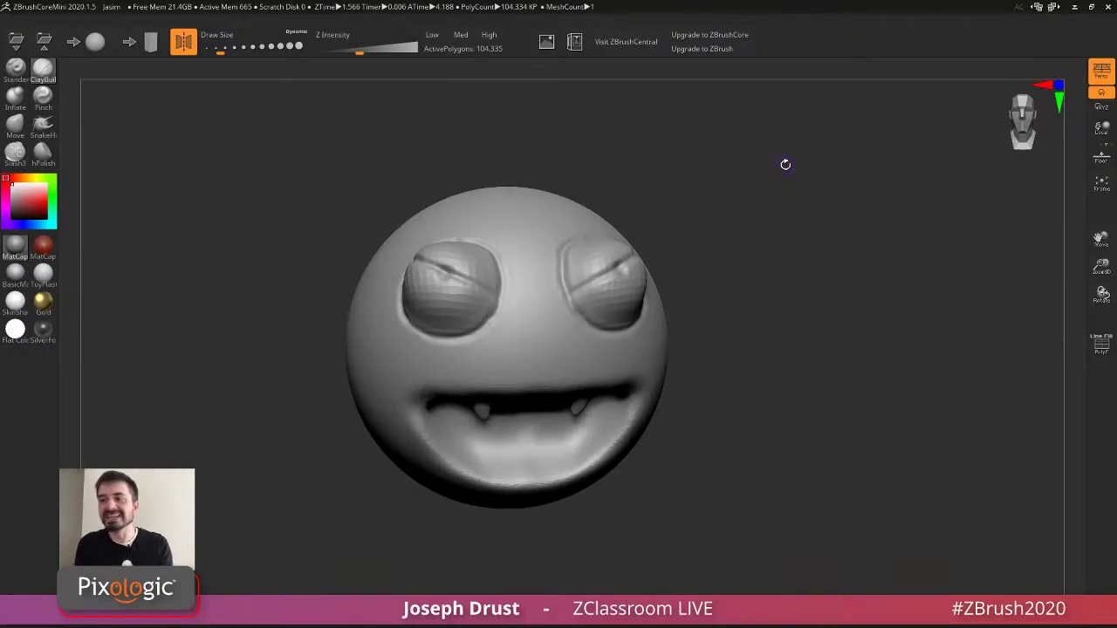
pyautogui.moveTo(785, 164); pyautogui.dragTo(853, 221)
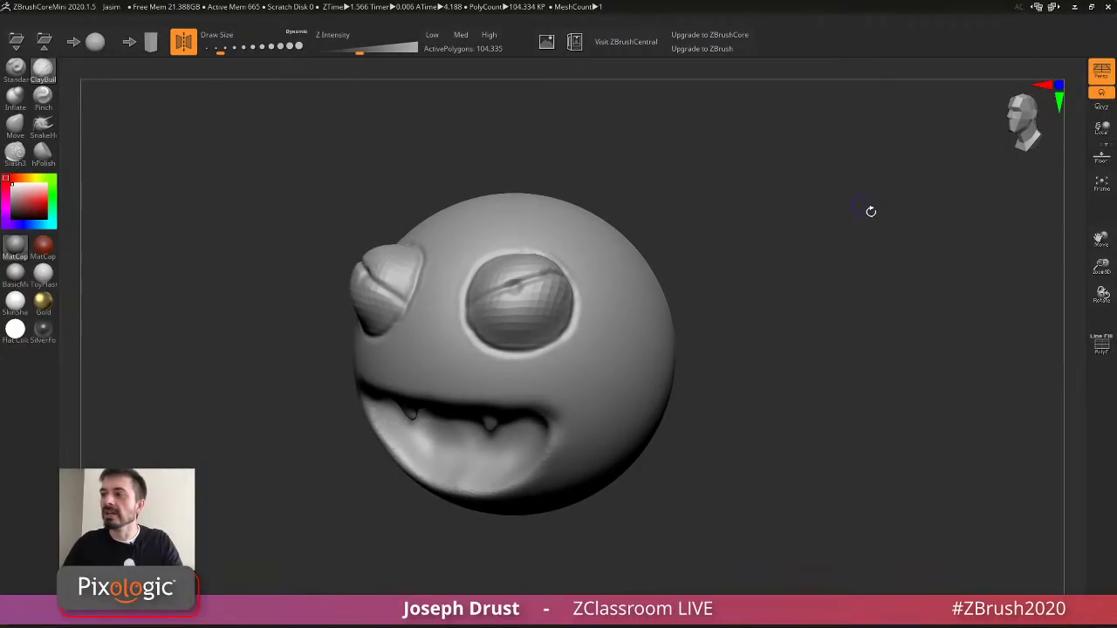
pyautogui.moveTo(870, 211)
pyautogui.keyDown('alt'); pyautogui.mouseDown()
pyautogui.moveTo(846, 242)
pyautogui.moveTo(854, 233)
pyautogui.mouseUp(); pyautogui.keyUp('alt')
pyautogui.press('s')
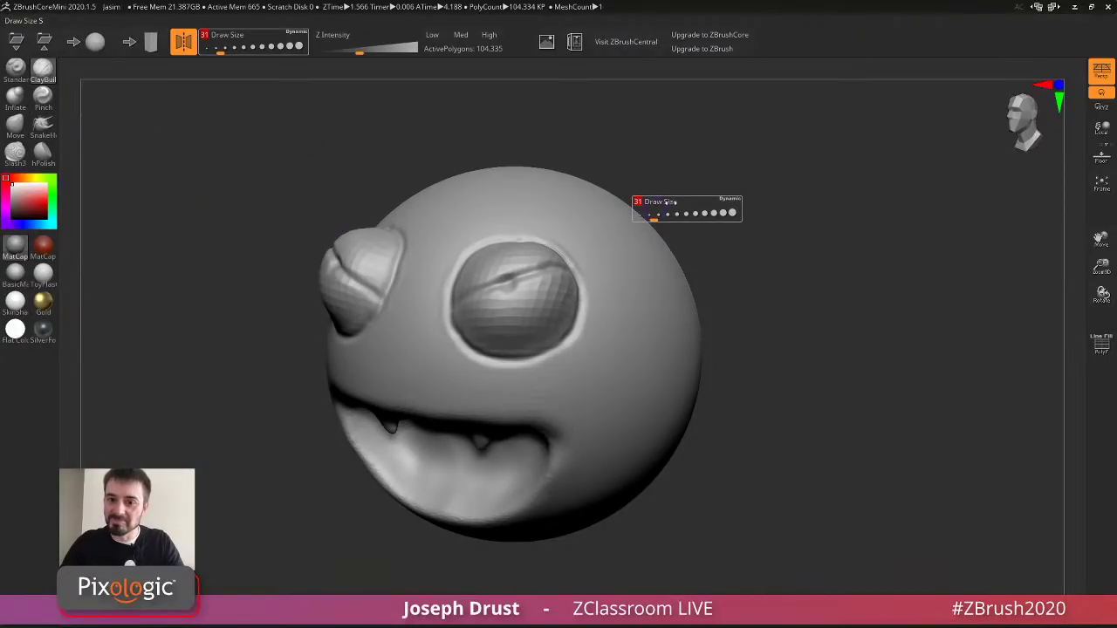
pyautogui.moveTo(668, 203); pyautogui.dragTo(689, 196)
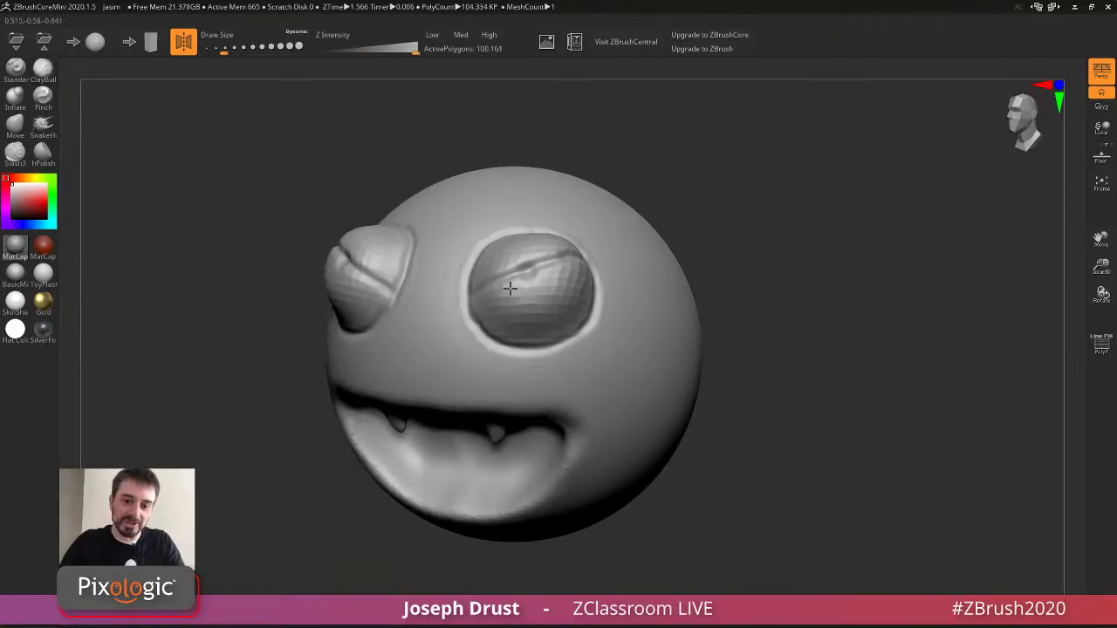
pyautogui.keyDown('shift'); pyautogui.moveTo(522, 273); pyautogui.dragTo(522, 320); pyautogui.keyUp('shift')
# Undo the last strokes on the monster head's eyes.
pyautogui.hotkey('ctrl', 'z')
pyautogui.hotkey('ctrl', 'z')
pyautogui.hotkey('ctrl', 'z')
pyautogui.hotkey('ctrl', 'z')
pyautogui.hotkey('ctrl', 'z')
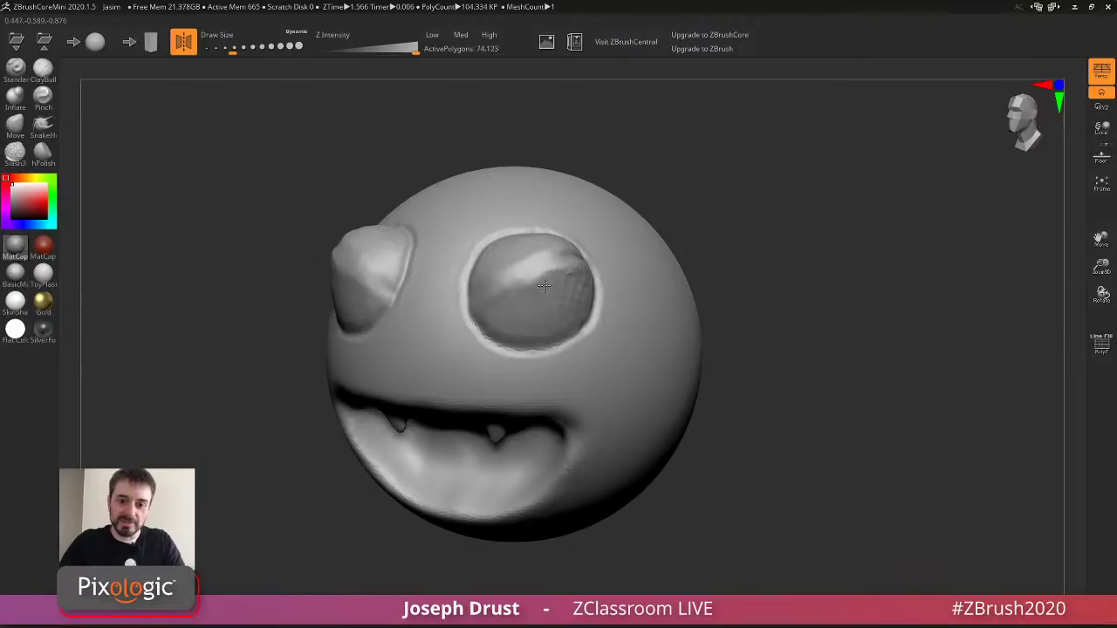
# Build up a tongue inside the monster head's open mouth with ClayBuildup and smooth it, using free XYZ rotation to work around it.
pyautogui.keyDown('alt'); pyautogui.moveTo(715, 157); pyautogui.dragTo(719, 181); pyautogui.keyUp('alt')
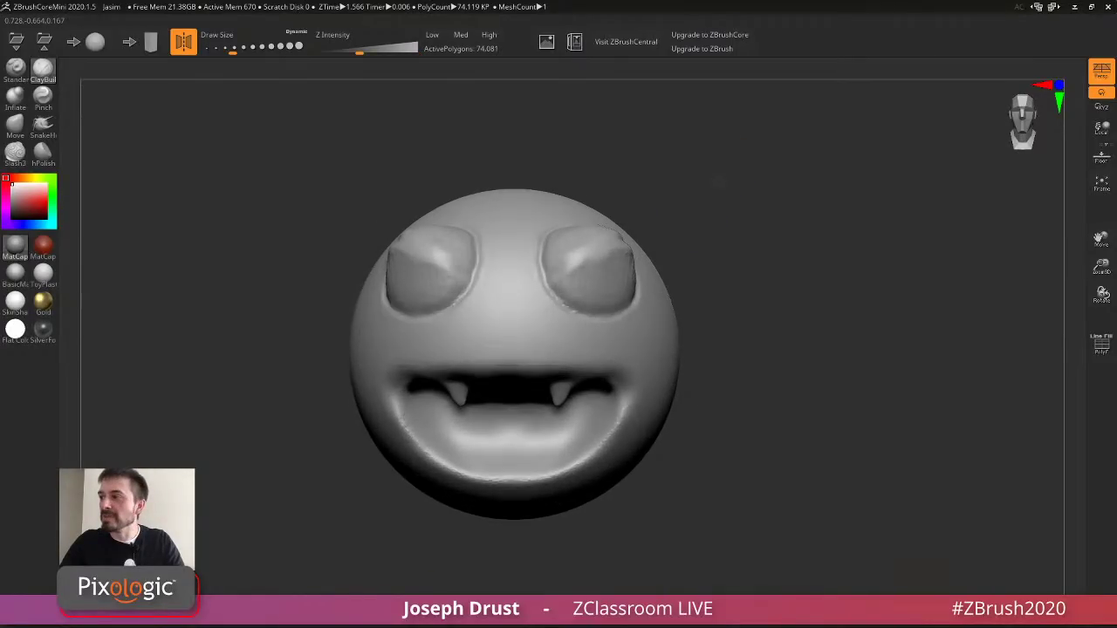
pyautogui.hotkey('ctrl', 'z')
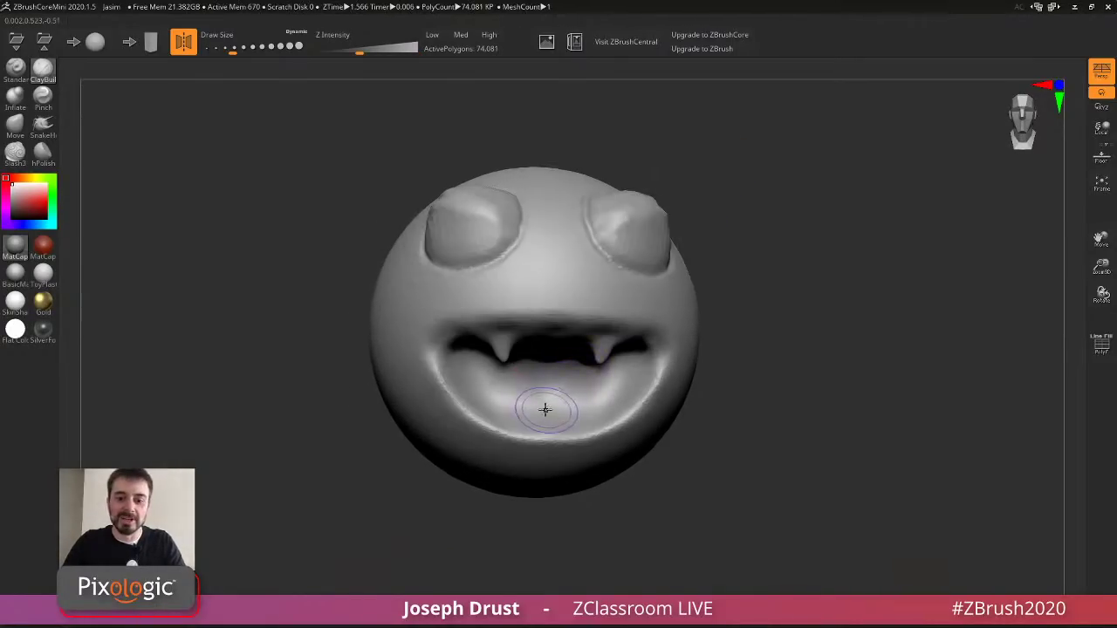
pyautogui.moveTo(793, 314)
pyautogui.mouseDown()
pyautogui.moveTo(841, 325)
pyautogui.moveTo(568, 429)
pyautogui.mouseUp()
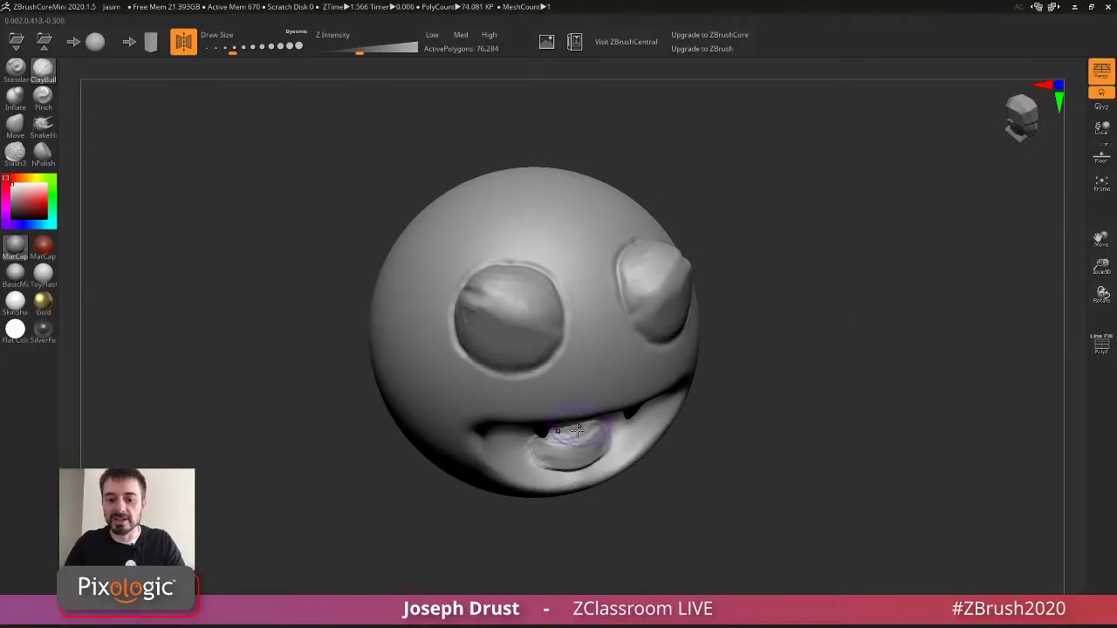
pyautogui.click(1100, 107)
pyautogui.moveTo(789, 341); pyautogui.dragTo(824, 271)
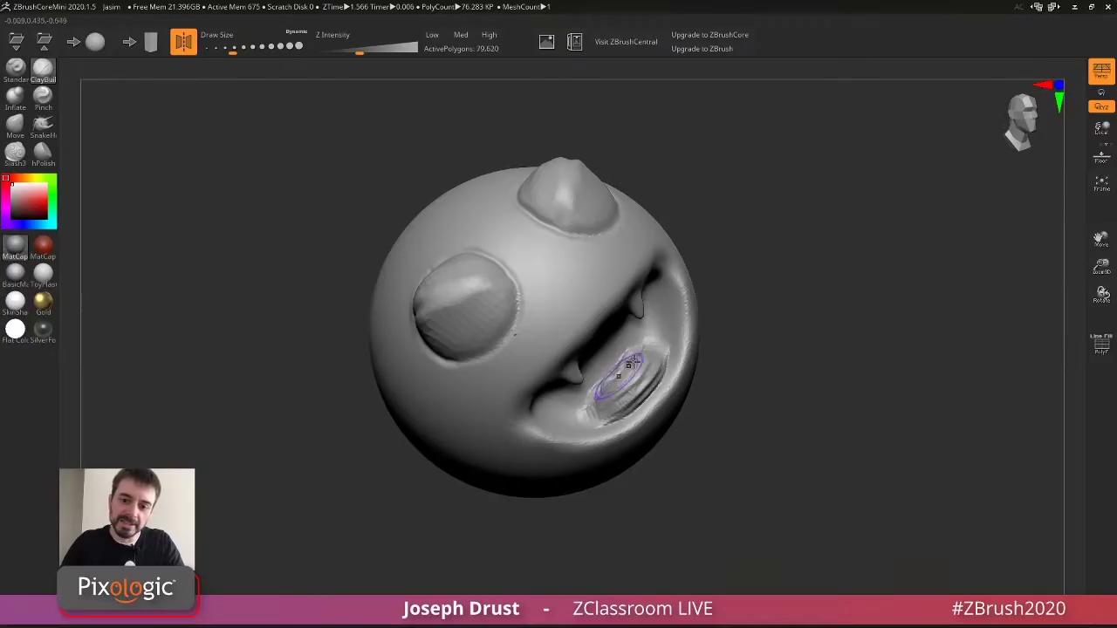
pyautogui.moveTo(623, 372)
pyautogui.mouseDown()
pyautogui.moveTo(611, 392)
pyautogui.moveTo(632, 384)
pyautogui.moveTo(590, 404)
pyautogui.moveTo(643, 371)
pyautogui.moveTo(599, 409)
pyautogui.mouseUp()
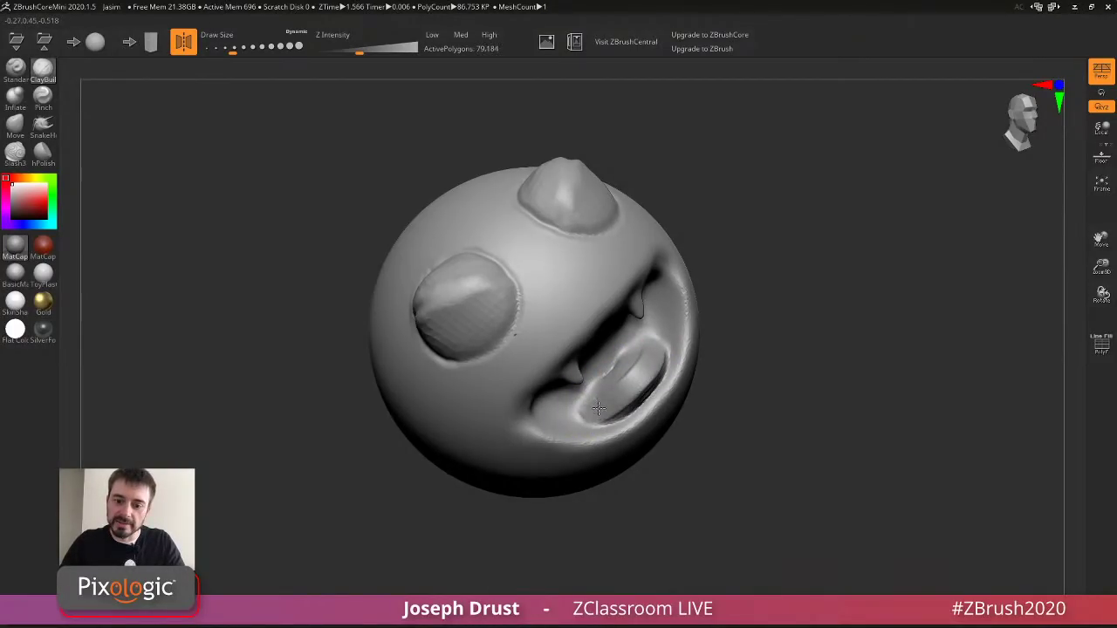
pyautogui.hotkey('ctrl', 'z')
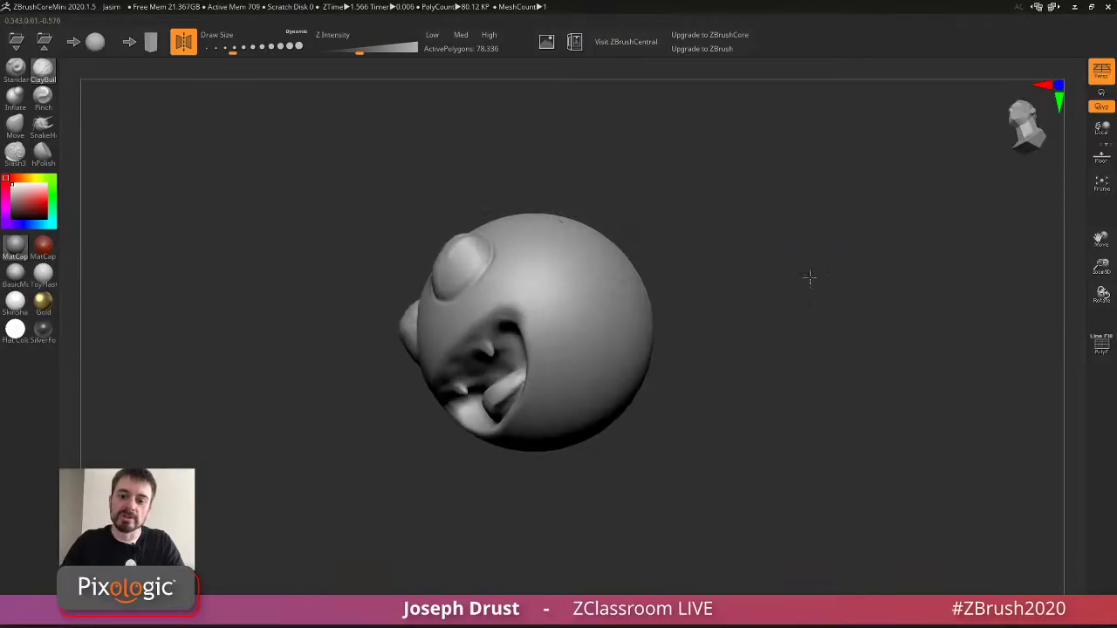
pyautogui.moveTo(837, 268); pyautogui.dragTo(833, 256)
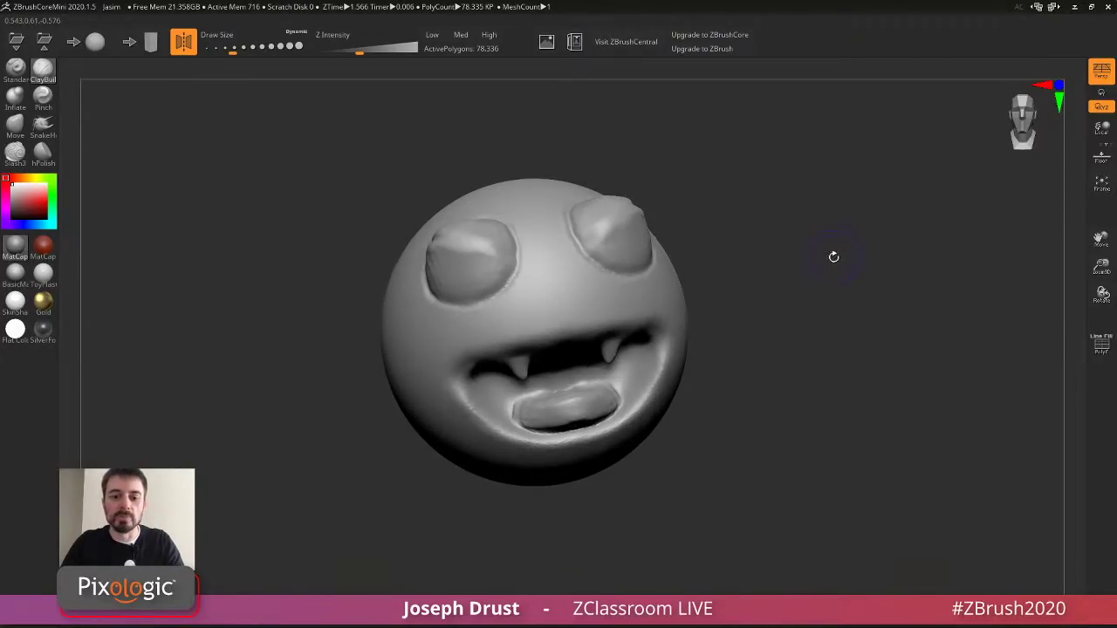
# Smooth the rim around the monster's mouth and build up lower eyelids beneath both eyes with symmetrical ClayBuildup strokes.
pyautogui.moveTo(455, 373)
pyautogui.mouseDown()
pyautogui.moveTo(475, 347)
pyautogui.moveTo(602, 316)
pyautogui.moveTo(472, 352)
pyautogui.mouseUp()
pyautogui.keyDown('shift'); pyautogui.moveTo(585, 319); pyautogui.dragTo(474, 336); pyautogui.keyUp('shift')
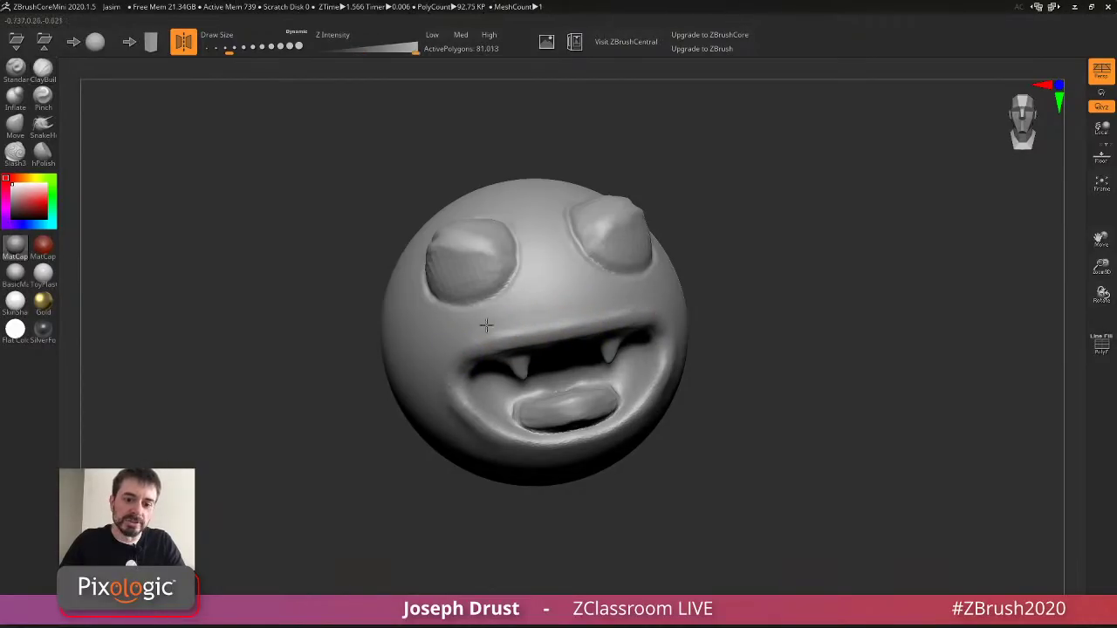
pyautogui.moveTo(698, 262); pyautogui.dragTo(649, 271)
pyautogui.moveTo(592, 302)
pyautogui.mouseDown()
pyautogui.moveTo(576, 276)
pyautogui.moveTo(597, 234)
pyautogui.moveTo(560, 253)
pyautogui.mouseUp()
pyautogui.moveTo(677, 183); pyautogui.dragTo(668, 214)
pyautogui.moveTo(535, 294)
pyautogui.mouseDown()
pyautogui.moveTo(591, 279)
pyautogui.moveTo(532, 285)
pyautogui.mouseUp()
pyautogui.moveTo(630, 190); pyautogui.dragTo(702, 200)
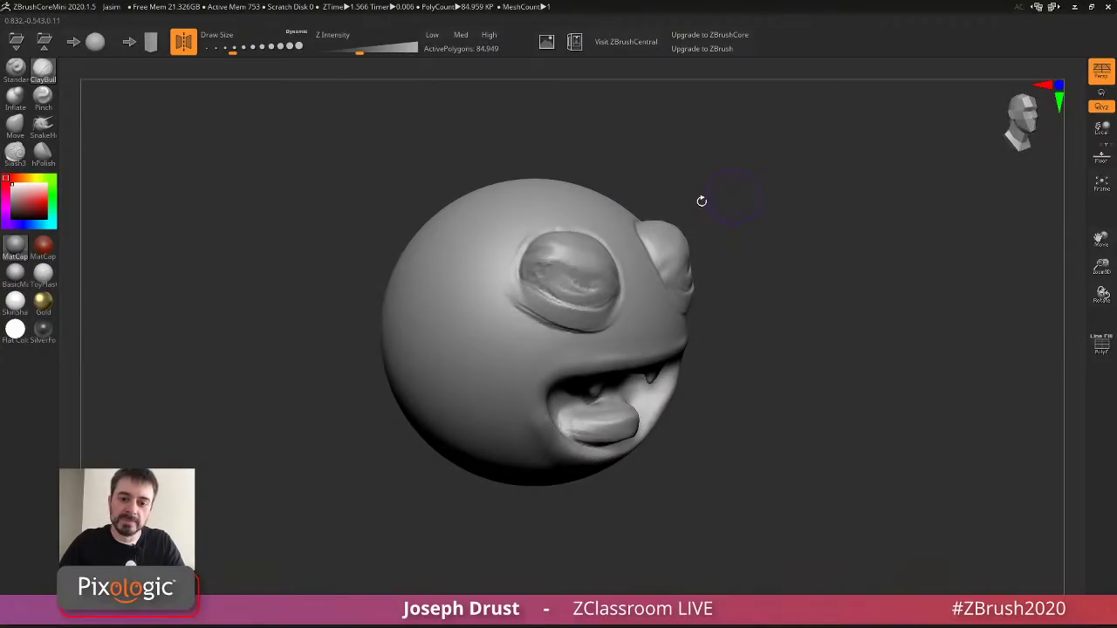
# Thicken the lower lids into heavy pouches and add clay upper eyelids over both eyes.
pyautogui.moveTo(599, 311)
pyautogui.mouseDown()
pyautogui.moveTo(527, 307)
pyautogui.moveTo(593, 328)
pyautogui.moveTo(559, 327)
pyautogui.moveTo(516, 260)
pyautogui.moveTo(543, 230)
pyautogui.mouseUp()
pyautogui.moveTo(606, 161); pyautogui.dragTo(608, 165)
pyautogui.press('s')
pyautogui.moveTo(608, 166)
pyautogui.mouseDown()
pyautogui.moveTo(618, 165)
pyautogui.moveTo(587, 241)
pyautogui.moveTo(529, 276)
pyautogui.mouseUp()
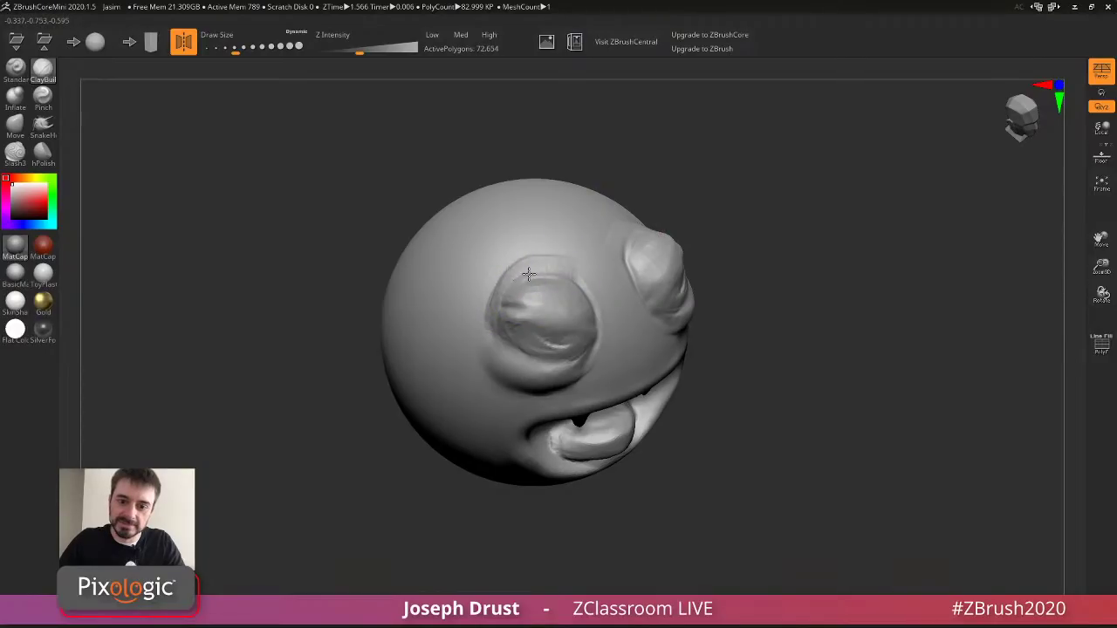
pyautogui.moveTo(783, 212)
pyautogui.mouseDown()
pyautogui.moveTo(765, 181)
pyautogui.moveTo(703, 182)
pyautogui.mouseUp()
# Reduce the brush size and carve a round hollow into the centre of each eye.
pyautogui.press('[')
pyautogui.moveTo(520, 264)
pyautogui.keyDown('alt'); pyautogui.mouseDown()
pyautogui.moveTo(507, 279)
pyautogui.moveTo(515, 264)
pyautogui.mouseUp(); pyautogui.keyUp('alt')
pyautogui.moveTo(668, 171); pyautogui.dragTo(711, 172)
pyautogui.moveTo(559, 253); pyautogui.dragTo(558, 255)
pyautogui.press('[')
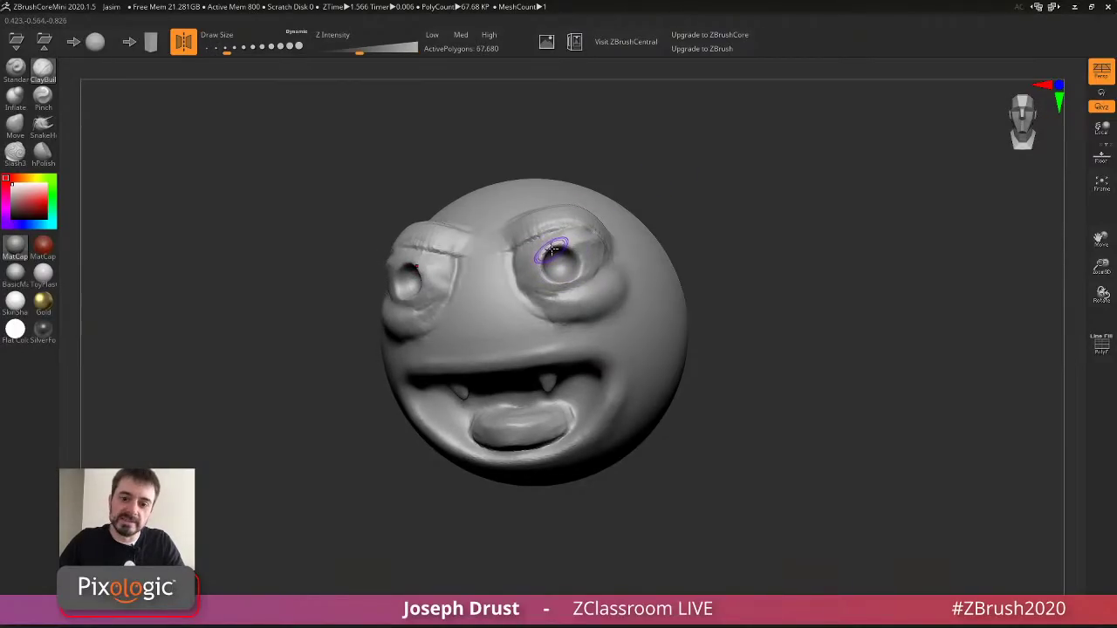
pyautogui.moveTo(551, 248)
pyautogui.keyDown('alt'); pyautogui.mouseDown()
pyautogui.moveTo(548, 265)
pyautogui.moveTo(567, 260)
pyautogui.moveTo(558, 255)
pyautogui.moveTo(567, 286)
pyautogui.moveTo(555, 293)
pyautogui.mouseUp(); pyautogui.keyUp('alt')
pyautogui.press('s')
pyautogui.moveTo(663, 200); pyautogui.dragTo(734, 164)
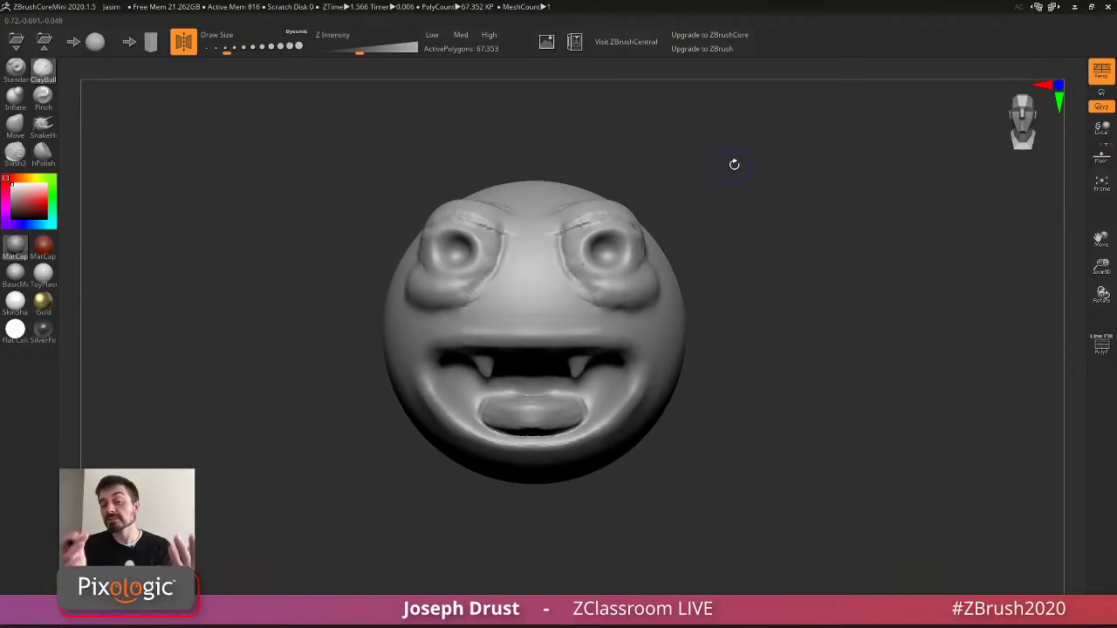
# Try to add mirrored round pupils inside the eye hollows.
pyautogui.moveTo(655, 237); pyautogui.dragTo(615, 251)
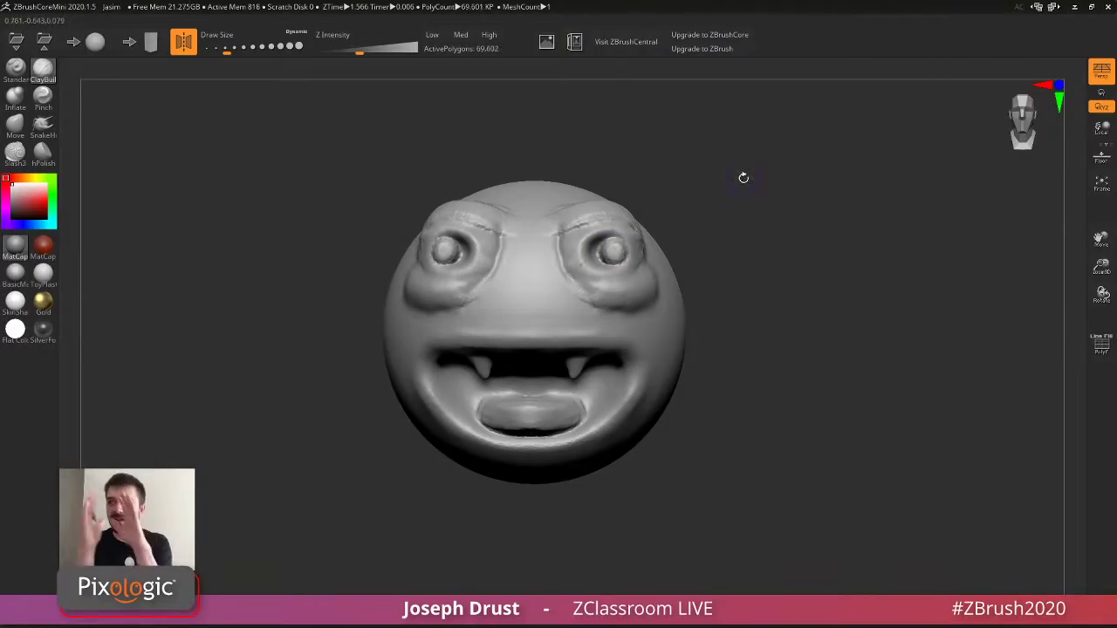
pyautogui.hotkey('ctrl', 'z')
pyautogui.hotkey('ctrl', 'z')
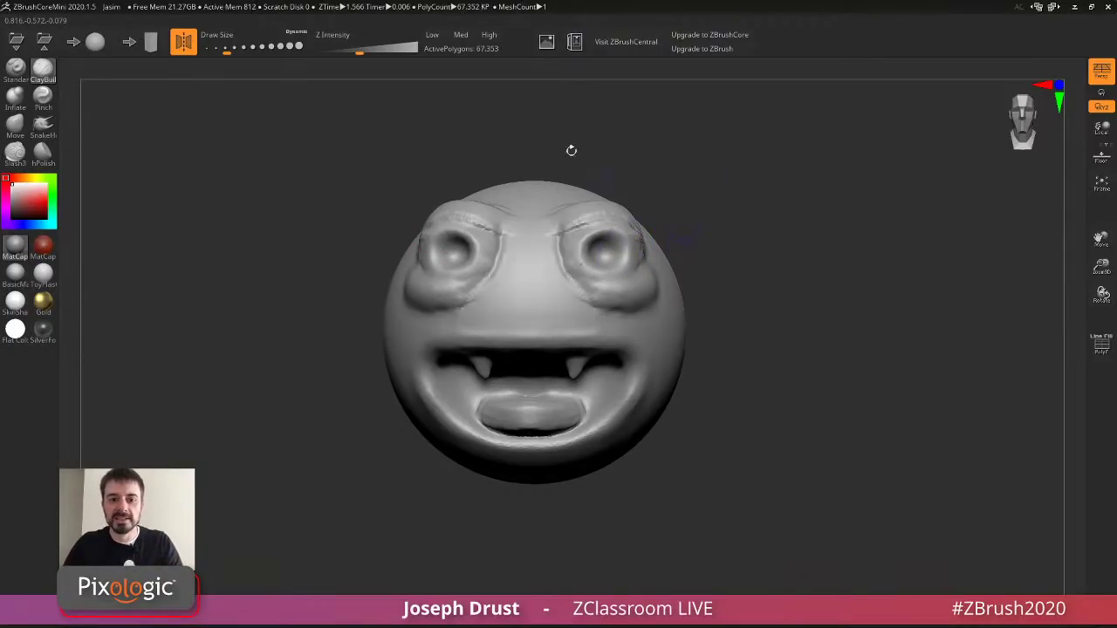
# Turn off symmetry and build up an off-centre pupil separately in each eye hollow.
pyautogui.click(189, 48)
pyautogui.press('s')
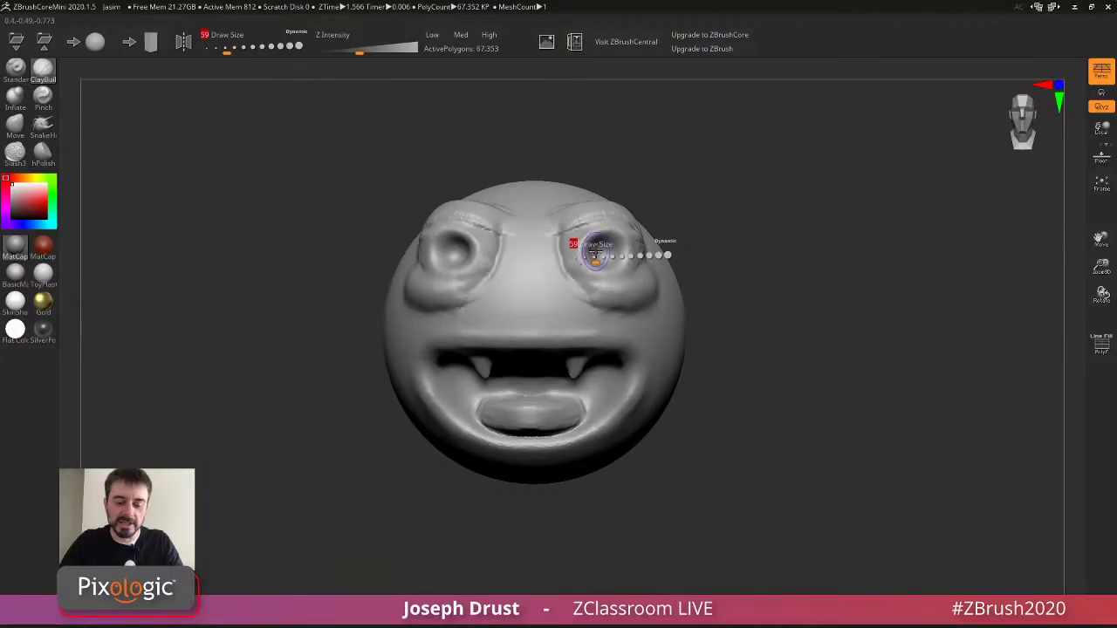
pyautogui.click(594, 254)
pyautogui.moveTo(595, 244); pyautogui.dragTo(592, 250)
pyautogui.moveTo(443, 242); pyautogui.dragTo(444, 248)
pyautogui.moveTo(698, 167)
pyautogui.keyDown('alt'); pyautogui.mouseDown()
pyautogui.moveTo(690, 148)
pyautogui.moveTo(667, 174)
pyautogui.mouseUp(); pyautogui.keyUp('alt')
pyautogui.moveTo(469, 295); pyautogui.dragTo(463, 307)
pyautogui.moveTo(594, 185); pyautogui.dragTo(592, 164)
pyautogui.moveTo(576, 288); pyautogui.dragTo(575, 274)
pyautogui.moveTo(686, 208); pyautogui.dragTo(687, 189)
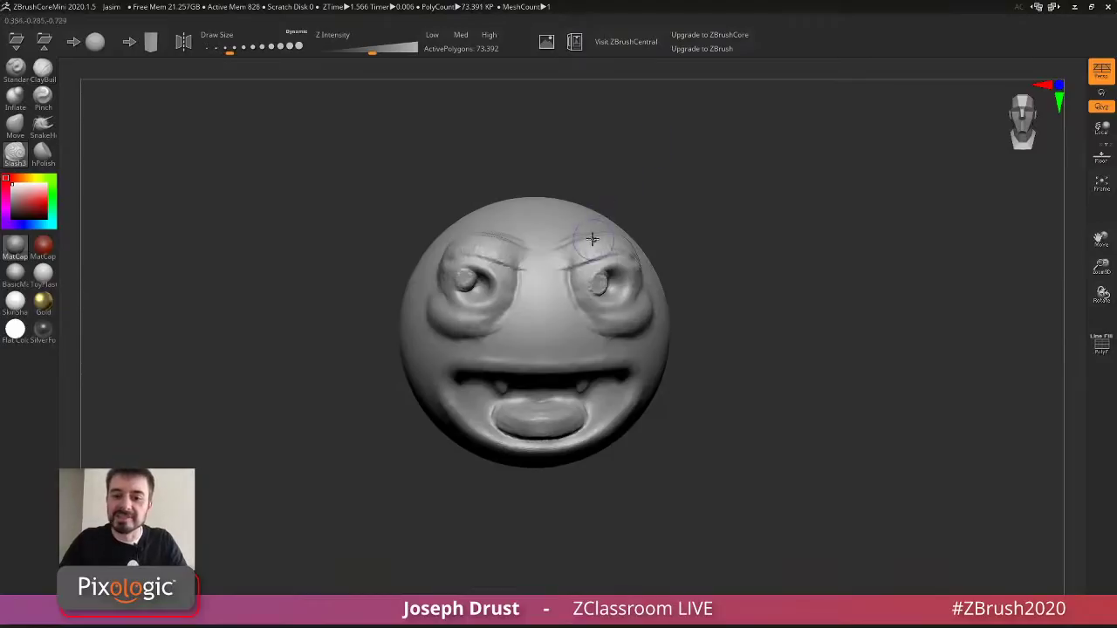
# Turn symmetry back on and cut a crease along the upper eyelids with the Slash3 brush.
pyautogui.press('x')
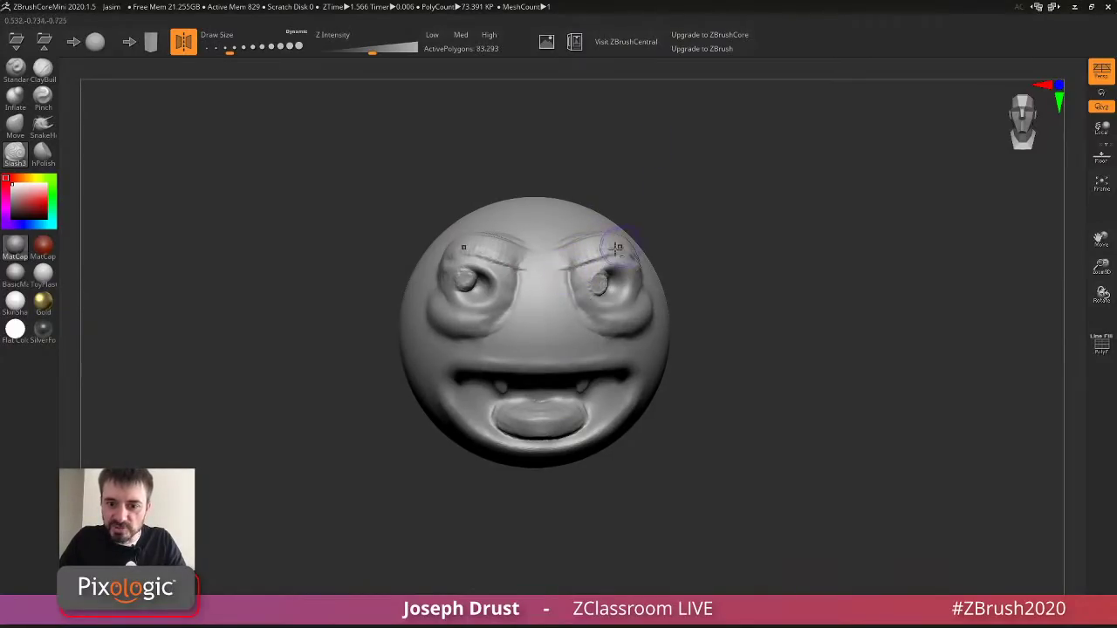
pyautogui.moveTo(571, 270); pyautogui.dragTo(623, 256)
pyautogui.moveTo(698, 233); pyautogui.dragTo(654, 245)
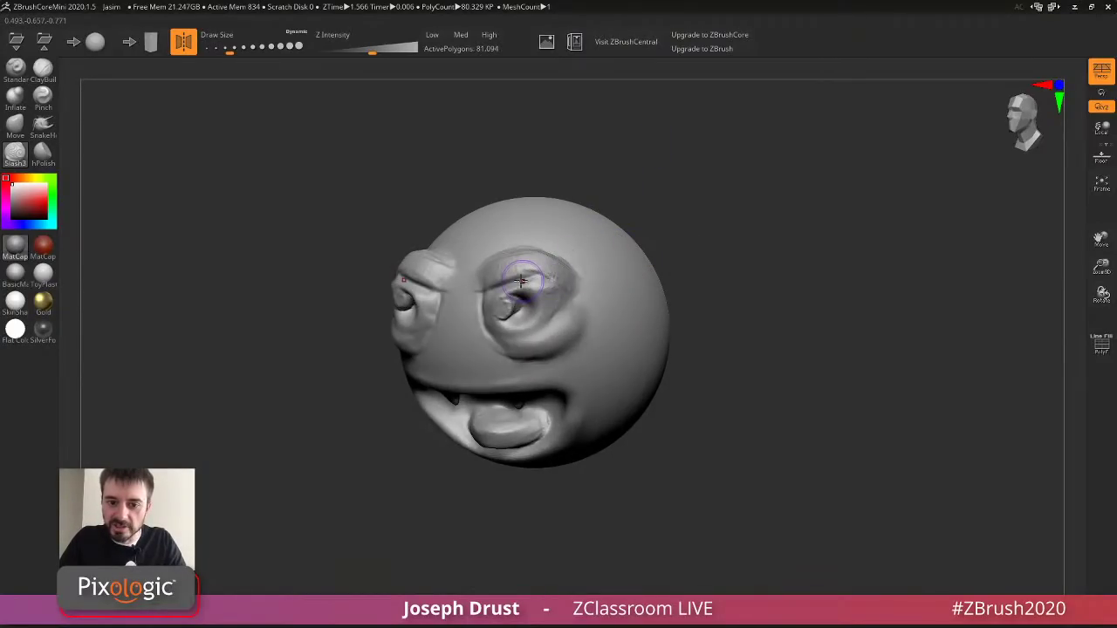
# Smooth the eyelids, the pouches under the eyes and the rims of the eye hollows.
pyautogui.moveTo(521, 281); pyautogui.dragTo(551, 291, button='right')
pyautogui.moveTo(547, 288)
pyautogui.keyDown('shift'); pyautogui.mouseDown()
pyautogui.moveTo(555, 266)
pyautogui.moveTo(615, 255)
pyautogui.mouseUp(); pyautogui.keyUp('shift')
pyautogui.keyDown('shift'); pyautogui.moveTo(670, 212); pyautogui.dragTo(644, 226); pyautogui.keyUp('shift')
pyautogui.moveTo(598, 277)
pyautogui.mouseDown()
pyautogui.moveTo(600, 267)
pyautogui.moveTo(596, 280)
pyautogui.mouseUp()
pyautogui.moveTo(683, 236); pyautogui.dragTo(717, 223)
pyautogui.press('shift')
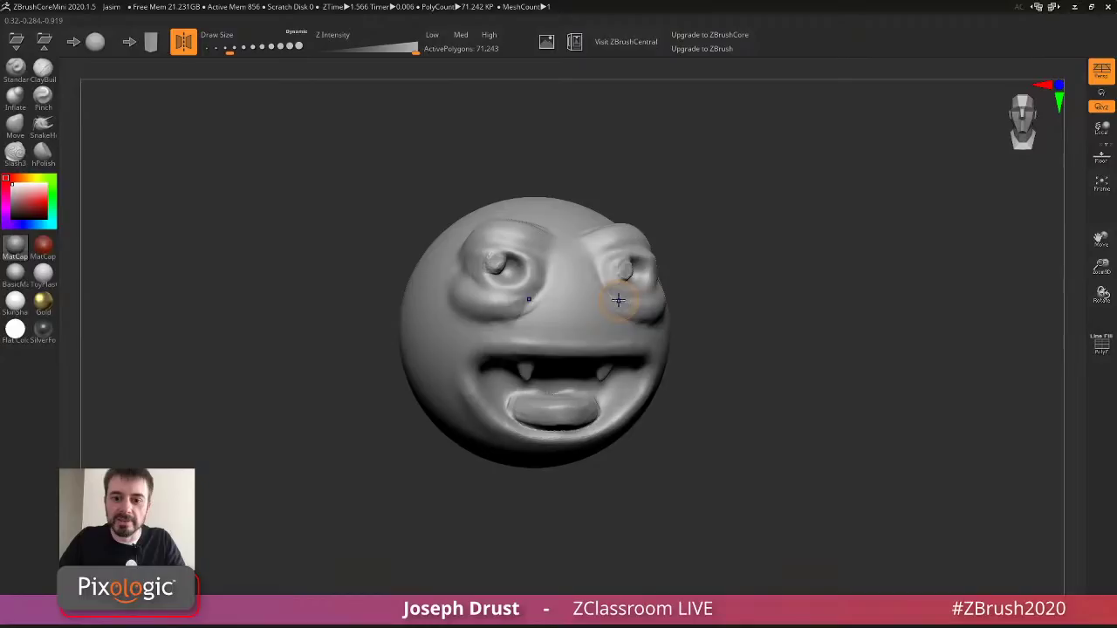
pyautogui.moveTo(618, 300); pyautogui.dragTo(569, 288, button='right')
pyautogui.moveTo(569, 288)
pyautogui.keyDown('shift'); pyautogui.mouseDown()
pyautogui.moveTo(555, 284)
pyautogui.moveTo(533, 319)
pyautogui.mouseUp(); pyautogui.keyUp('shift')
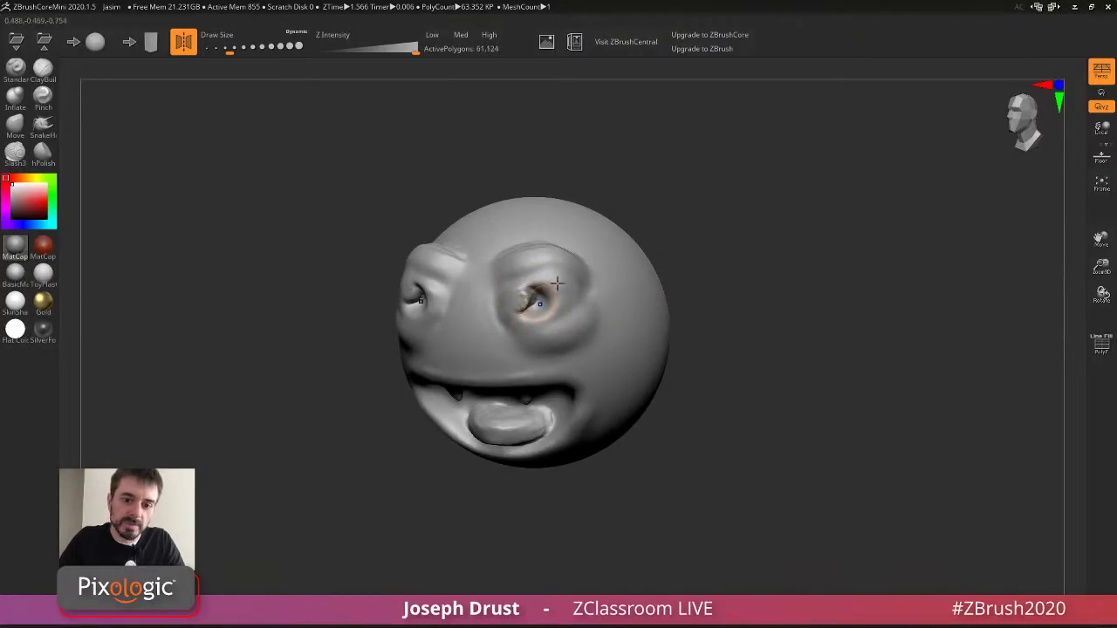
# Select the SnakeHook brush, enlarge it and try a broad pull across the eyes and brow.
pyautogui.moveTo(665, 246); pyautogui.dragTo(731, 222)
pyautogui.keyDown('ctrl'); pyautogui.moveTo(730, 222); pyautogui.dragTo(718, 197, button='right'); pyautogui.keyUp('ctrl')
pyautogui.moveTo(712, 200)
pyautogui.mouseDown()
pyautogui.moveTo(685, 205)
pyautogui.moveTo(773, 191)
pyautogui.moveTo(767, 209)
pyautogui.mouseUp()
pyautogui.click(43, 125)
pyautogui.press('s')
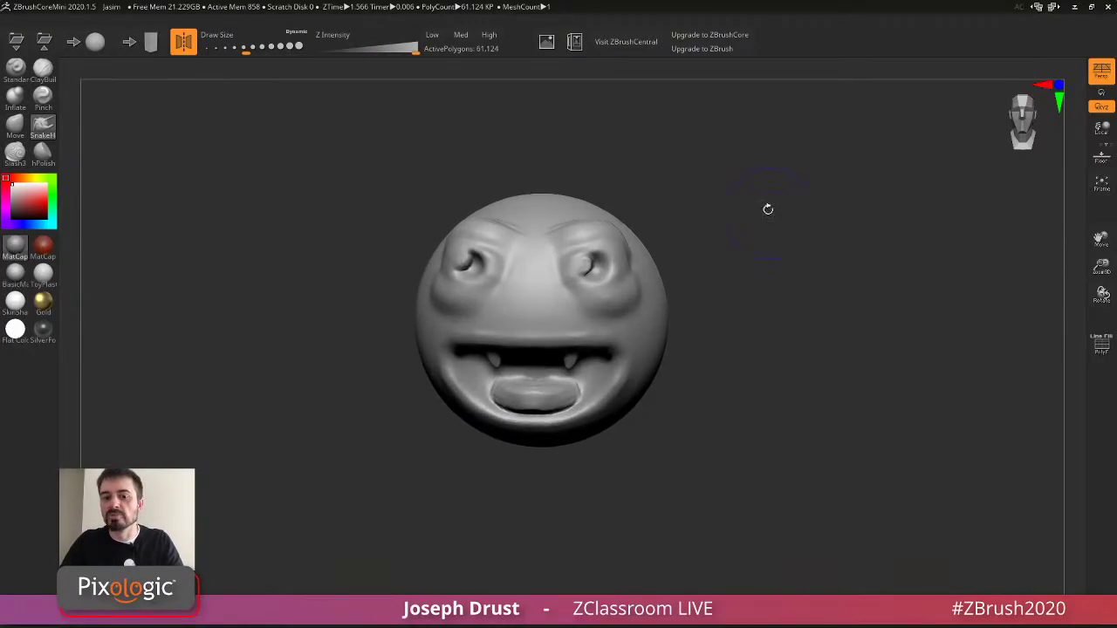
pyautogui.press(']')
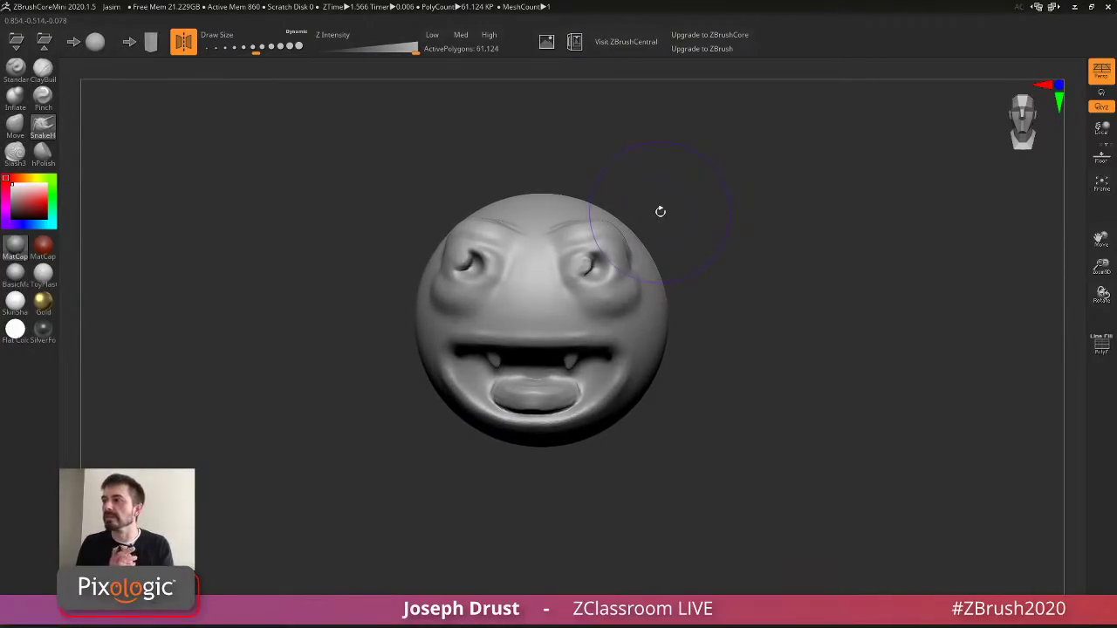
pyautogui.moveTo(680, 238)
pyautogui.mouseDown()
pyautogui.moveTo(693, 245)
pyautogui.moveTo(568, 287)
pyautogui.moveTo(580, 288)
pyautogui.mouseUp()
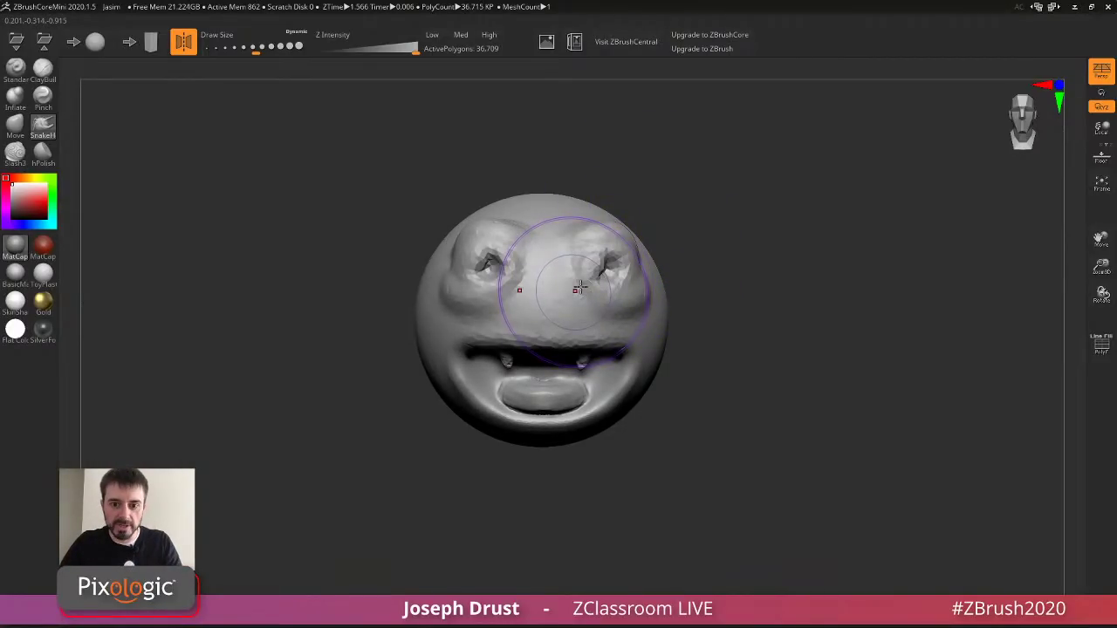
pyautogui.hotkey('ctrl', 'z')
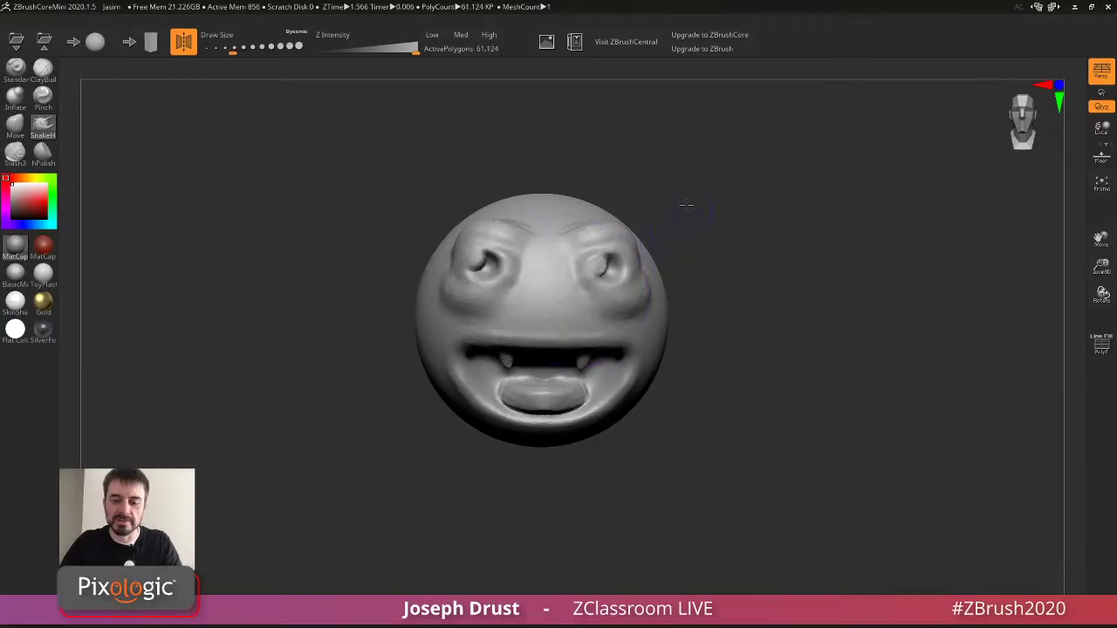
# Try to pull long curved horns up and outward from the upper eyelids with SnakeHook.
pyautogui.moveTo(691, 204); pyautogui.dragTo(568, 257)
pyautogui.moveTo(598, 219)
pyautogui.mouseDown()
pyautogui.moveTo(565, 222)
pyautogui.moveTo(650, 150)
pyautogui.moveTo(611, 210)
pyautogui.moveTo(707, 177)
pyautogui.mouseUp()
pyautogui.moveTo(760, 239); pyautogui.dragTo(716, 268)
pyautogui.hotkey('ctrl', 'z')
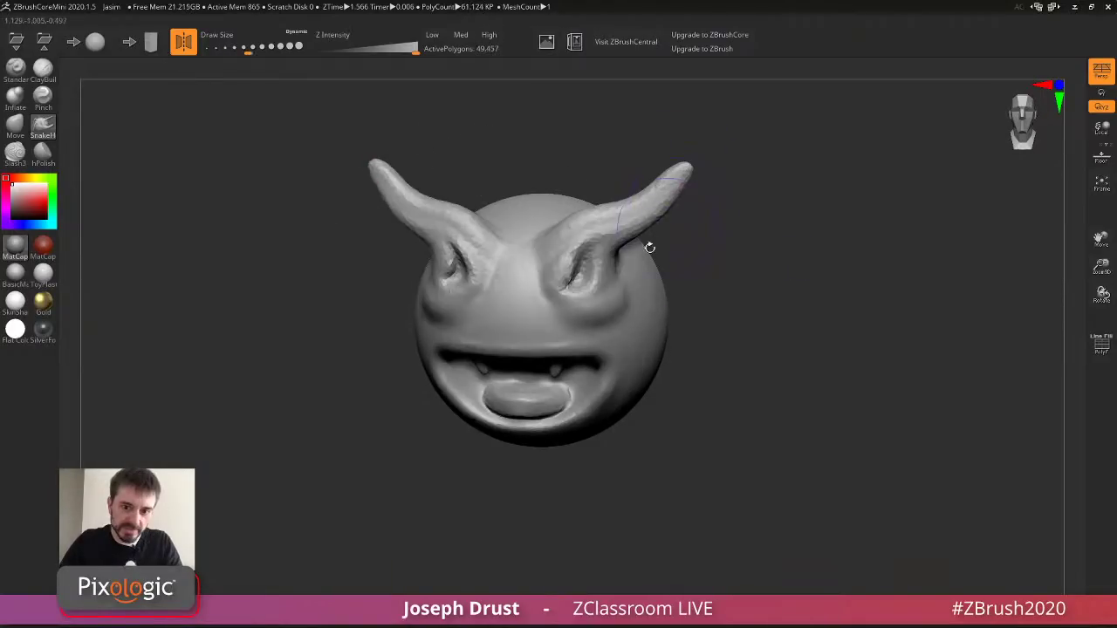
pyautogui.moveTo(648, 247); pyautogui.dragTo(638, 255)
pyautogui.moveTo(735, 262); pyautogui.dragTo(615, 279)
pyautogui.moveTo(496, 280); pyautogui.dragTo(513, 283)
pyautogui.hotkey('ctrl', 'z')
pyautogui.hotkey('ctrl', 'z')
pyautogui.hotkey('ctrl', 'z')
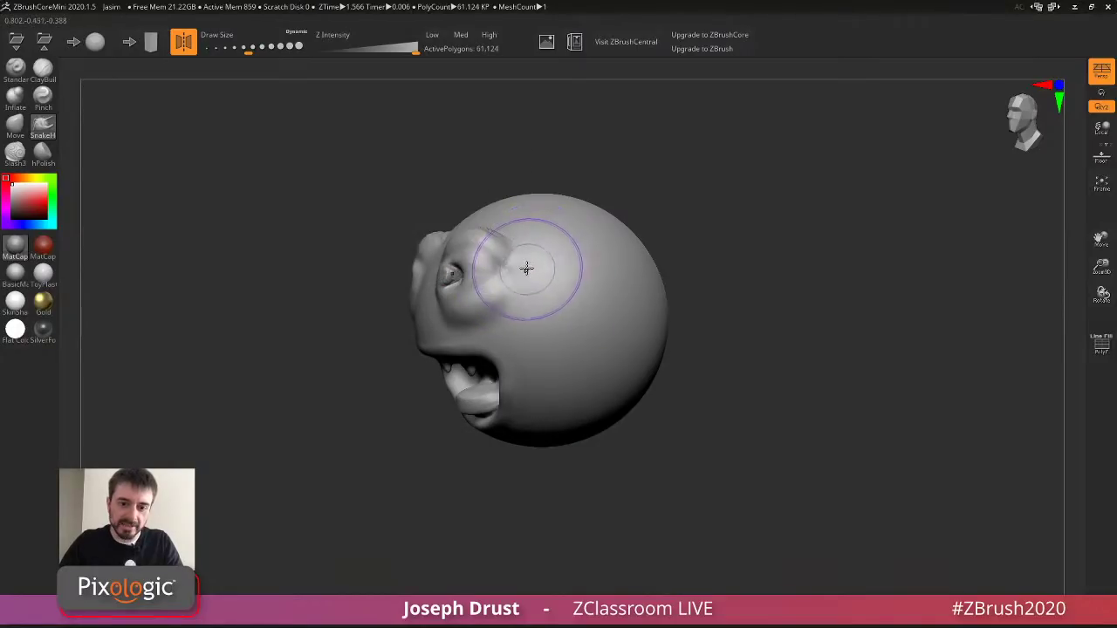
# Use a large SnakeHook brush to pull the brows outward into blunt ear-like lobes and push the sides of the face inward.
pyautogui.hotkey('ctrl', 'z')
pyautogui.hotkey('ctrl', 'z')
pyautogui.hotkey('ctrl', 'z')
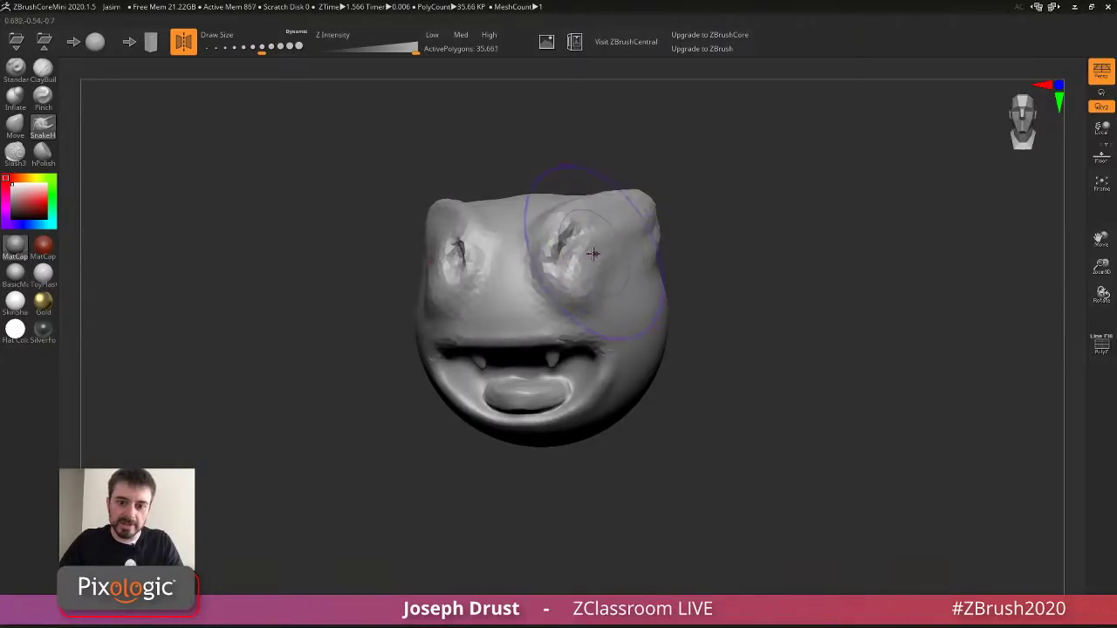
pyautogui.hotkey('ctrl', 'z')
pyautogui.hotkey('ctrl', 'z')
pyautogui.hotkey('ctrl', 'z')
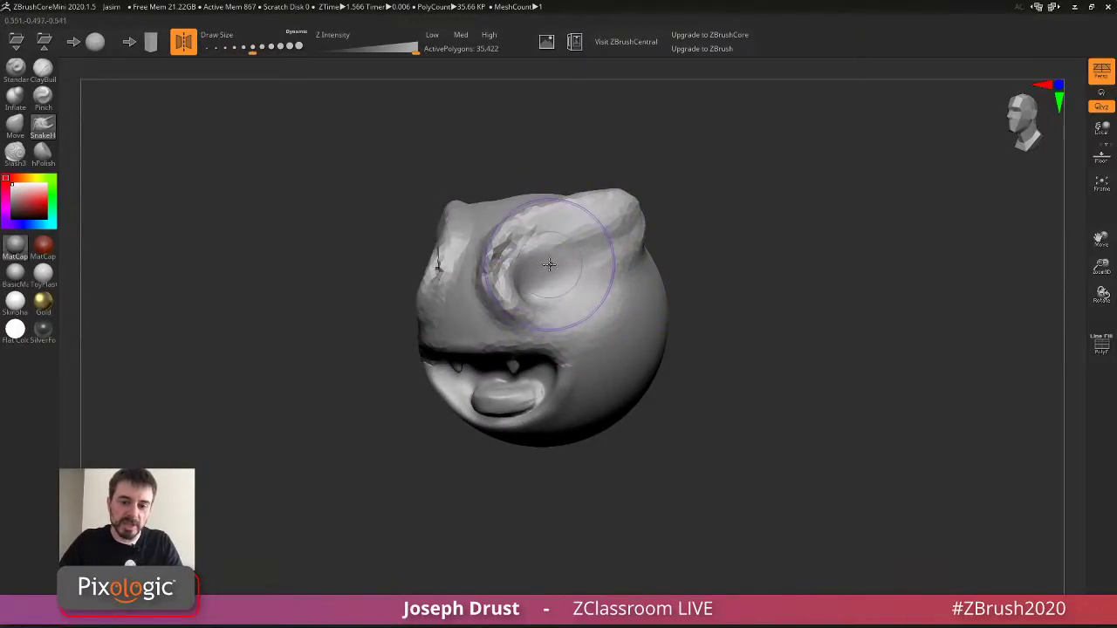
pyautogui.hotkey('ctrl', 'z')
pyautogui.hotkey('ctrl', 'z')
pyautogui.hotkey('ctrl', 'z')
pyautogui.hotkey('ctrl', 'z')
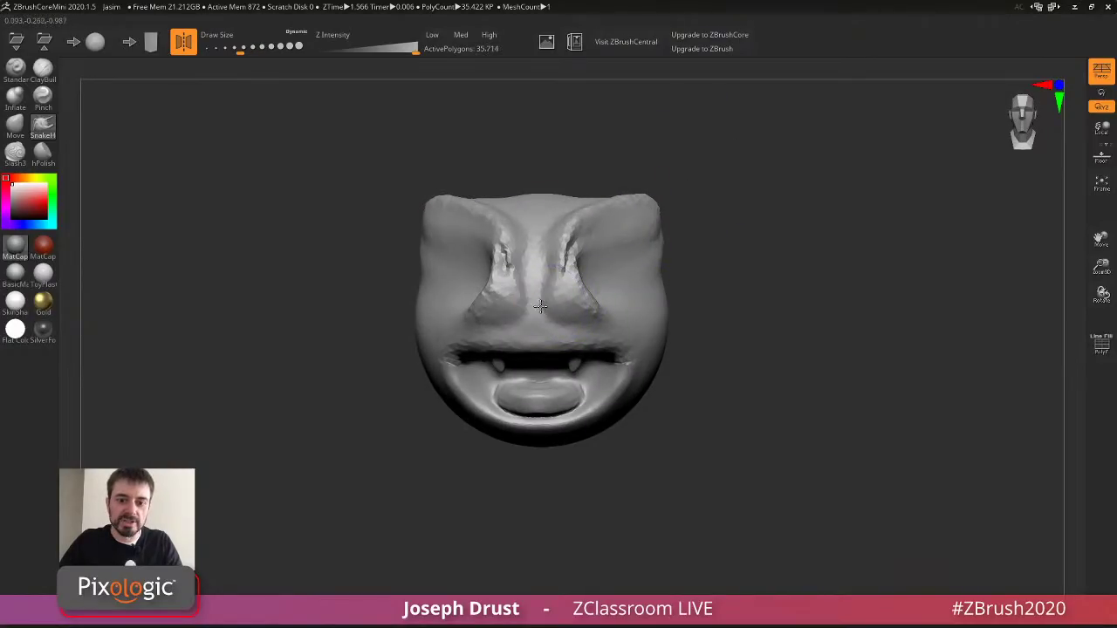
# Reshape the ridge between the eyes and press broad round sockets into both sides of the face.
pyautogui.hotkey('ctrl', 'z')
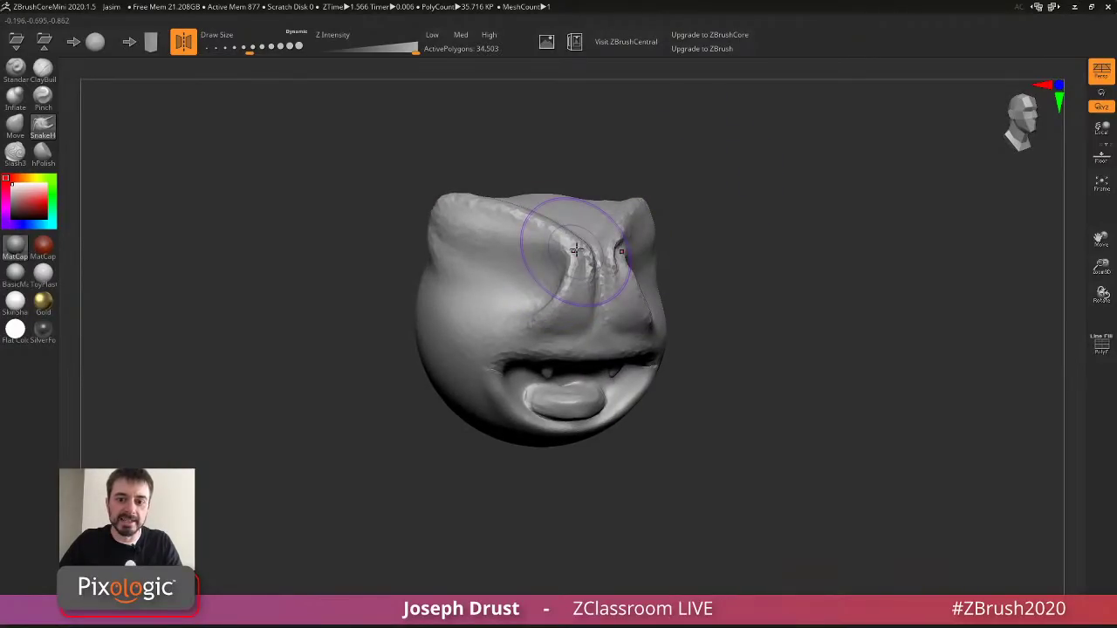
pyautogui.hotkey('ctrl', 'z')
pyautogui.hotkey('ctrl', 'z')
pyautogui.hotkey('ctrl', 'z')
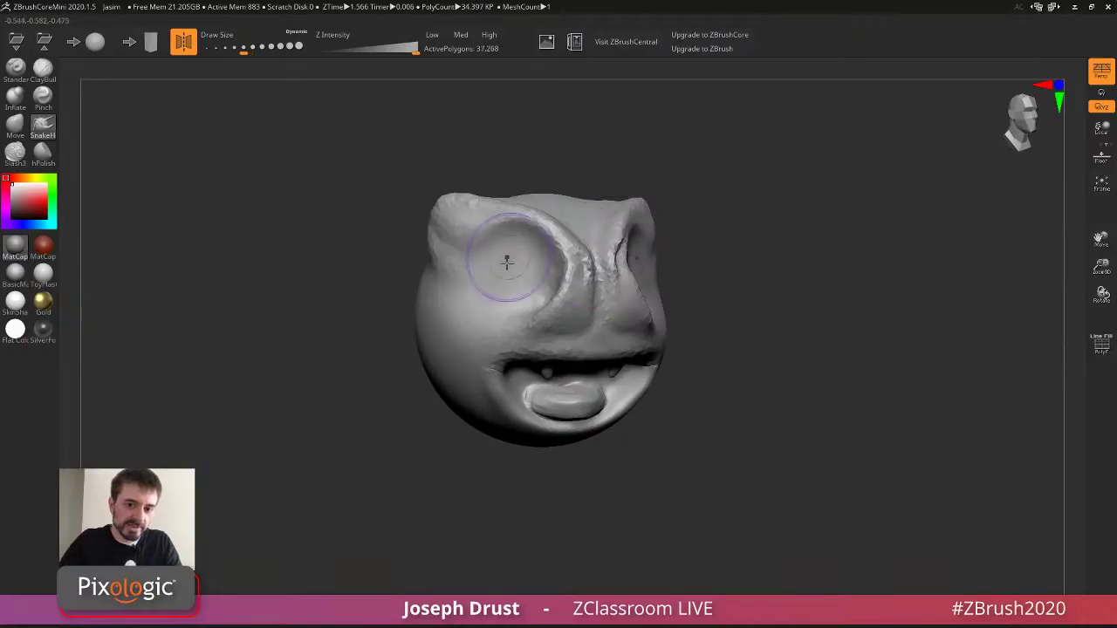
# Try to pull the lobes beside the eye sockets out into longer ears with various SnakeHook brush sizes.
pyautogui.moveTo(741, 252); pyautogui.dragTo(677, 255)
pyautogui.press('s')
pyautogui.moveTo(677, 265)
pyautogui.mouseDown()
pyautogui.moveTo(597, 270)
pyautogui.moveTo(609, 271)
pyautogui.mouseUp()
pyautogui.press('s')
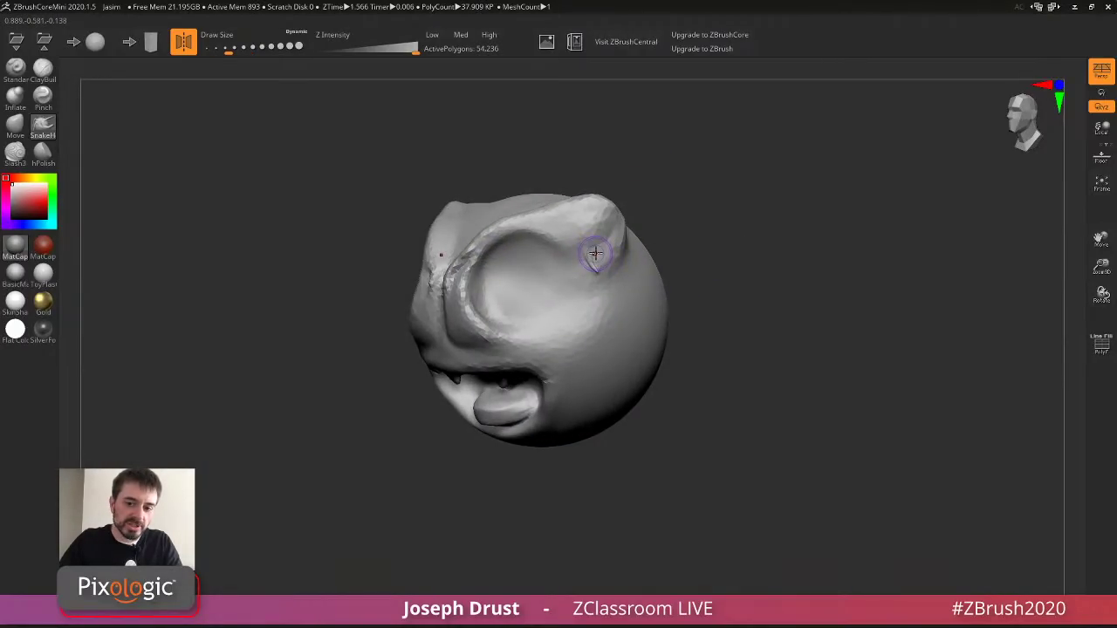
pyautogui.moveTo(595, 254); pyautogui.dragTo(629, 250, button='right')
pyautogui.press('s')
pyautogui.moveTo(603, 252); pyautogui.dragTo(689, 292)
pyautogui.moveTo(710, 256); pyautogui.dragTo(648, 255)
pyautogui.moveTo(572, 248)
pyautogui.mouseDown()
pyautogui.moveTo(638, 260)
pyautogui.moveTo(650, 244)
pyautogui.mouseUp()
pyautogui.moveTo(700, 210)
pyautogui.mouseDown()
pyautogui.moveTo(647, 224)
pyautogui.moveTo(673, 219)
pyautogui.moveTo(677, 299)
pyautogui.moveTo(650, 277)
pyautogui.mouseUp()
pyautogui.press('s')
pyautogui.moveTo(611, 238)
pyautogui.mouseDown()
pyautogui.moveTo(635, 238)
pyautogui.moveTo(689, 127)
pyautogui.mouseUp()
pyautogui.moveTo(762, 236)
pyautogui.mouseDown()
pyautogui.moveTo(724, 289)
pyautogui.moveTo(744, 322)
pyautogui.mouseUp()
# Smooth the lobes beside the eye sockets and undo the last ear pulls.
pyautogui.moveTo(648, 289)
pyautogui.keyDown('shift'); pyautogui.mouseDown()
pyautogui.moveTo(641, 257)
pyautogui.moveTo(653, 238)
pyautogui.moveTo(636, 245)
pyautogui.moveTo(662, 211)
pyautogui.moveTo(719, 263)
pyautogui.moveTo(744, 314)
pyautogui.moveTo(748, 206)
pyautogui.moveTo(718, 165)
pyautogui.moveTo(724, 213)
pyautogui.moveTo(691, 177)
pyautogui.moveTo(606, 202)
pyautogui.mouseUp(); pyautogui.keyUp('shift')
pyautogui.hotkey('ctrl', 'z')
pyautogui.hotkey('ctrl', 'z')
pyautogui.hotkey('ctrl', 'z')
pyautogui.hotkey('ctrl', 'z')
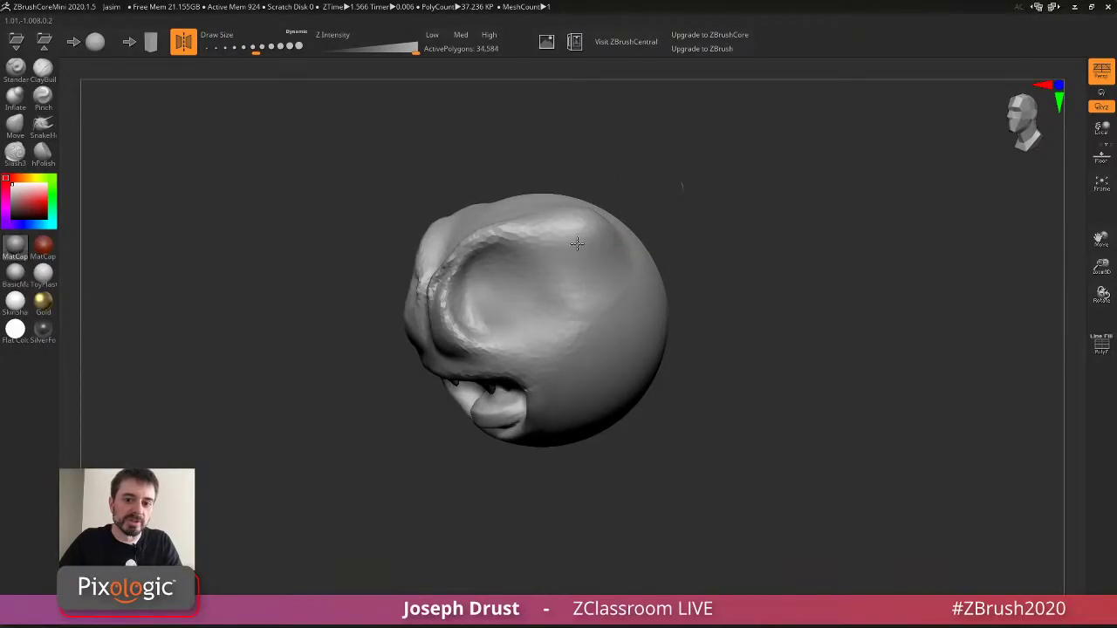
# Smooth the side of the head and push a deep hollow into its lower back with a larger SnakeHook brush.
pyautogui.moveTo(577, 243)
pyautogui.keyDown('shift'); pyautogui.mouseDown()
pyautogui.moveTo(596, 367)
pyautogui.moveTo(627, 359)
pyautogui.mouseUp(); pyautogui.keyUp('shift')
pyautogui.hotkey('ctrl', 'z')
pyautogui.hotkey('ctrl', 'z')
pyautogui.hotkey('ctrl', 'z')
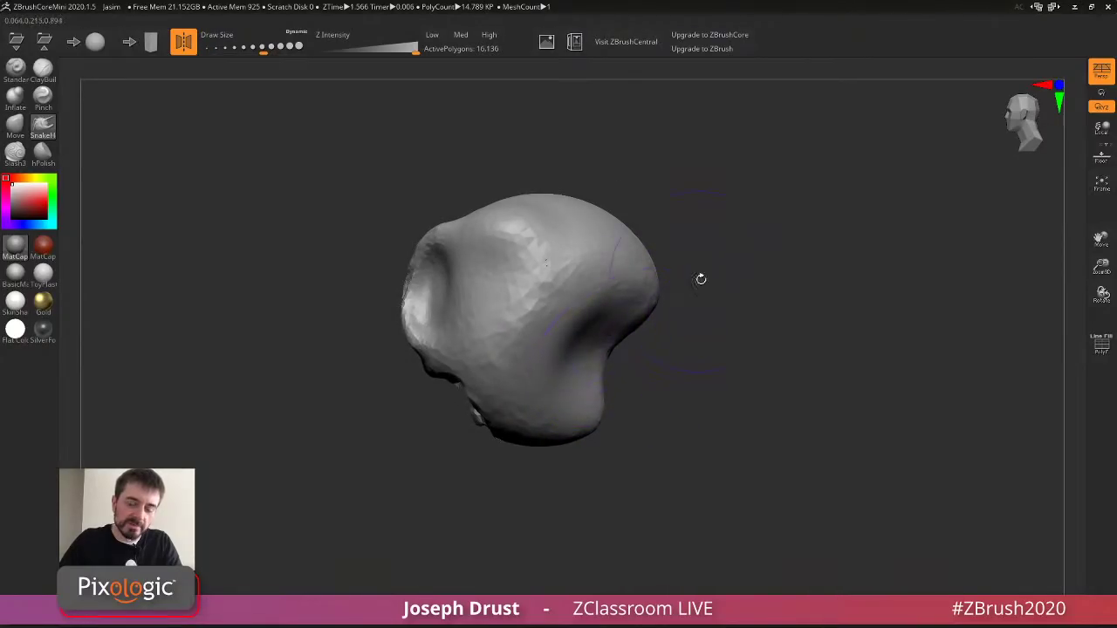
pyautogui.hotkey('ctrl', 'z')
pyautogui.hotkey('ctrl', 'z')
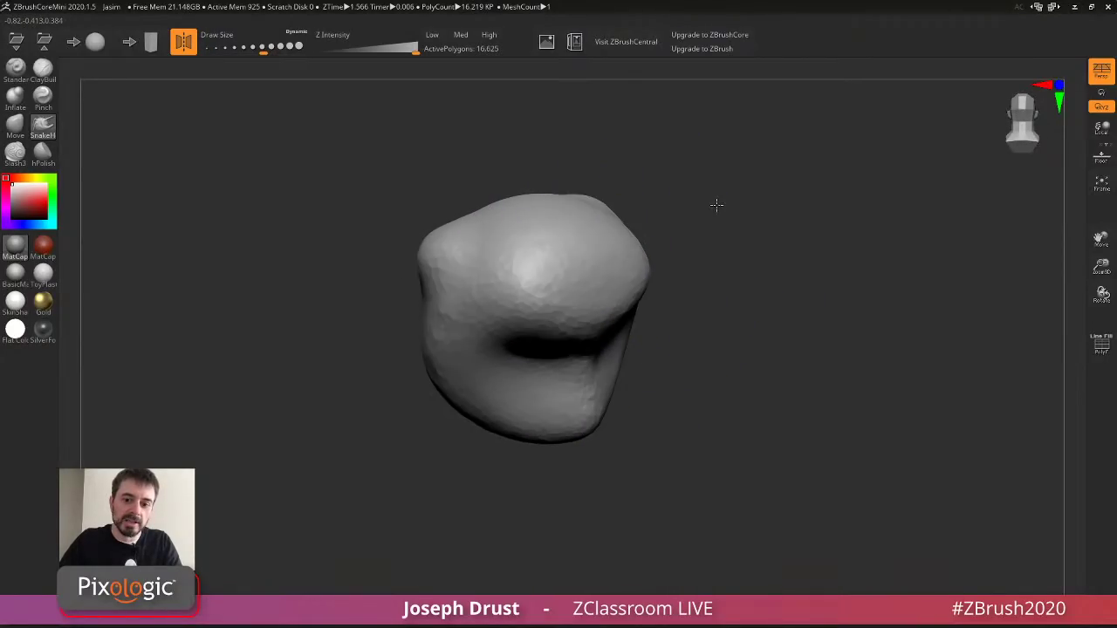
# Rework the mouth opening with a smaller SnakeHook brush and smooth the lower lip.
pyautogui.hotkey('ctrl', 'z')
pyautogui.hotkey('ctrl', 'z')
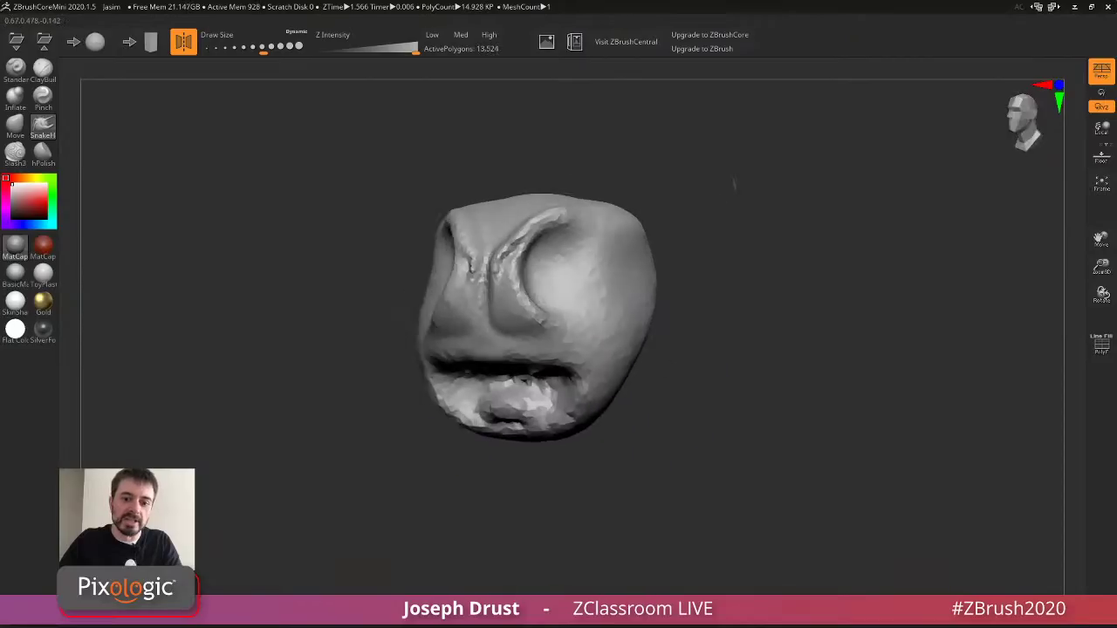
pyautogui.hotkey('ctrl', 'z')
pyautogui.hotkey('ctrl', 'z')
pyautogui.hotkey('ctrl', 'z')
pyautogui.hotkey('ctrl', 'z')
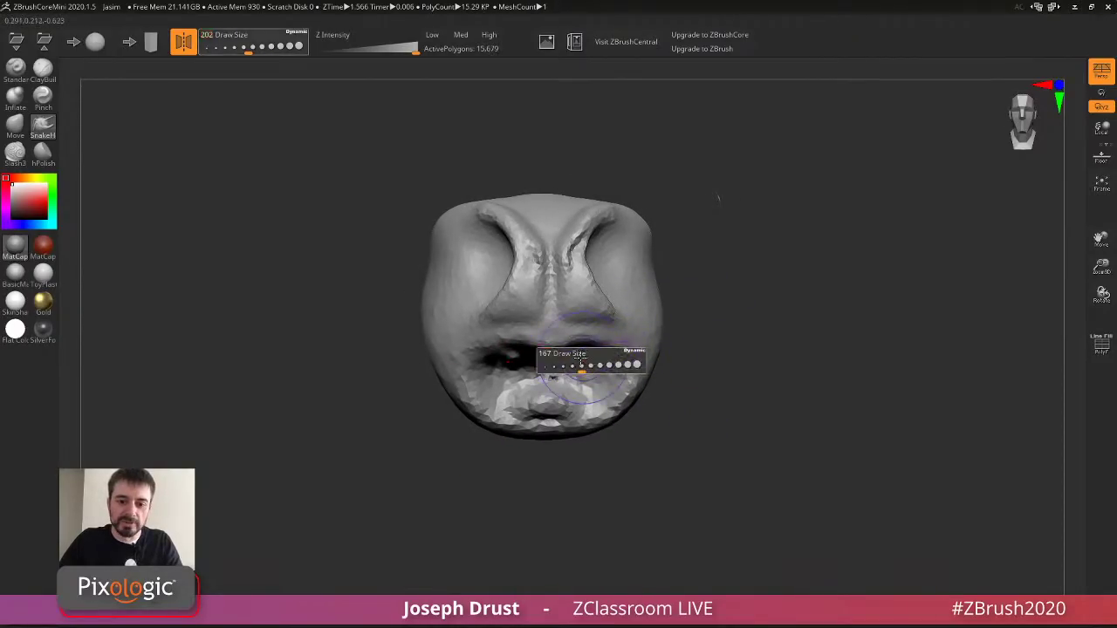
pyautogui.hotkey('ctrl', 'z')
pyautogui.hotkey('ctrl', 'z')
pyautogui.hotkey('ctrl', 'z')
pyautogui.hotkey('ctrl', 'z')
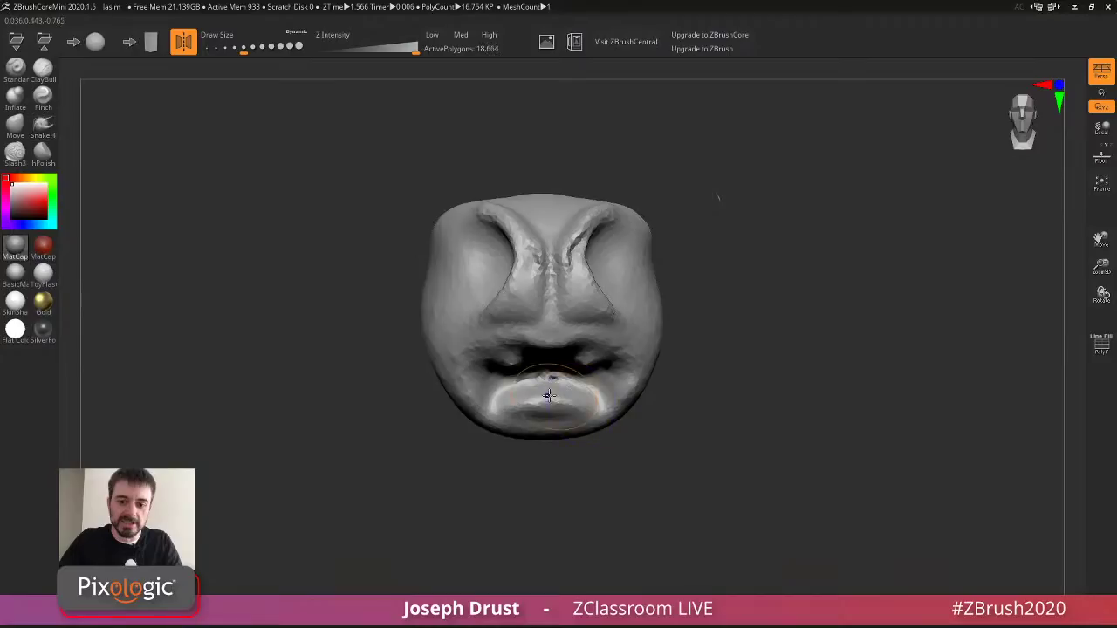
# Smooth the rough ridges around the eye sockets and along the bridge between them.
pyautogui.hotkey('ctrl', 'shift', 'z')
pyautogui.hotkey('ctrl', 'shift', 'z')
pyautogui.hotkey('ctrl', 'shift', 'z')
pyautogui.hotkey('ctrl', 'shift', 'z')
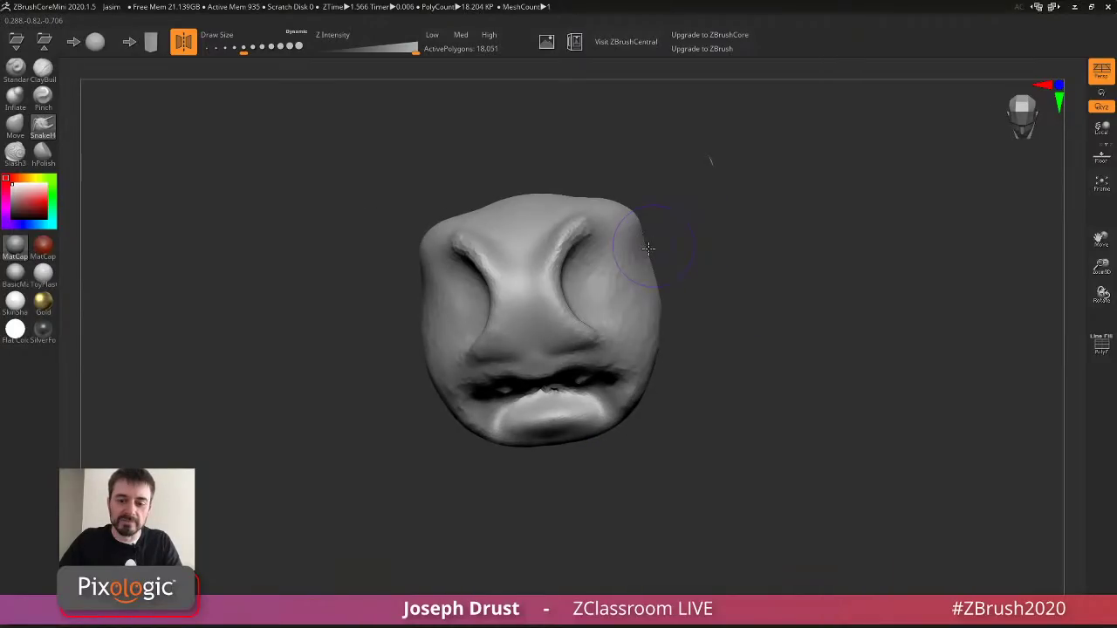
pyautogui.hotkey('ctrl', 'z')
pyautogui.hotkey('ctrl', 'z')
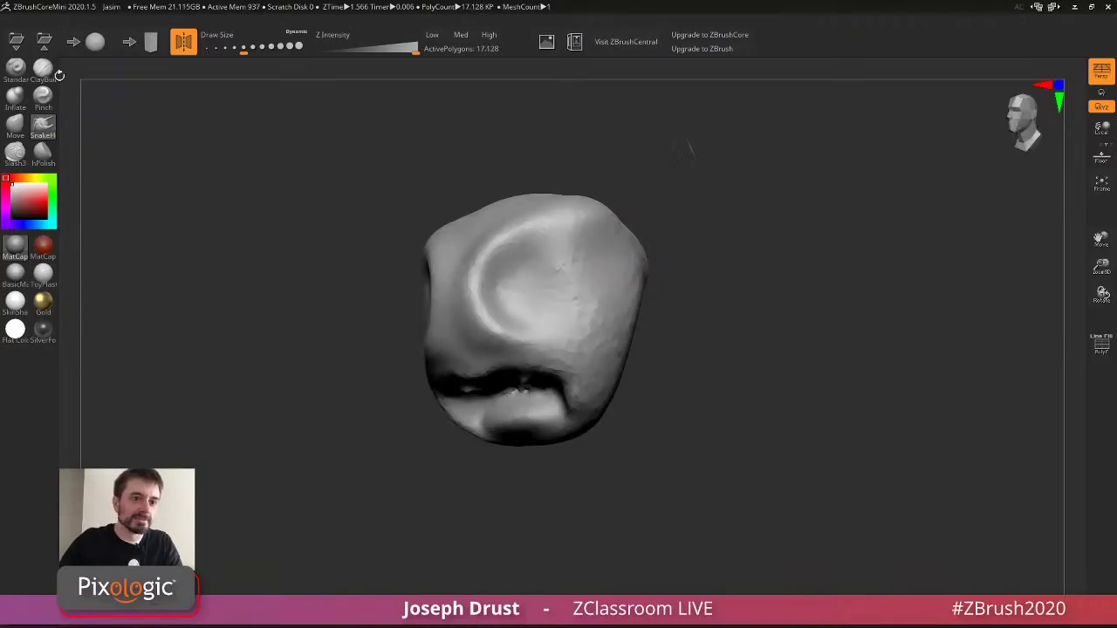
# Build up the cheeks, the eye socket edges and the lower lip with ClayBuildup strokes.
pyautogui.moveTo(541, 361)
pyautogui.mouseDown()
pyautogui.moveTo(578, 347)
pyautogui.moveTo(596, 290)
pyautogui.moveTo(581, 258)
pyautogui.moveTo(585, 284)
pyautogui.mouseUp()
pyautogui.moveTo(709, 232); pyautogui.dragTo(682, 232)
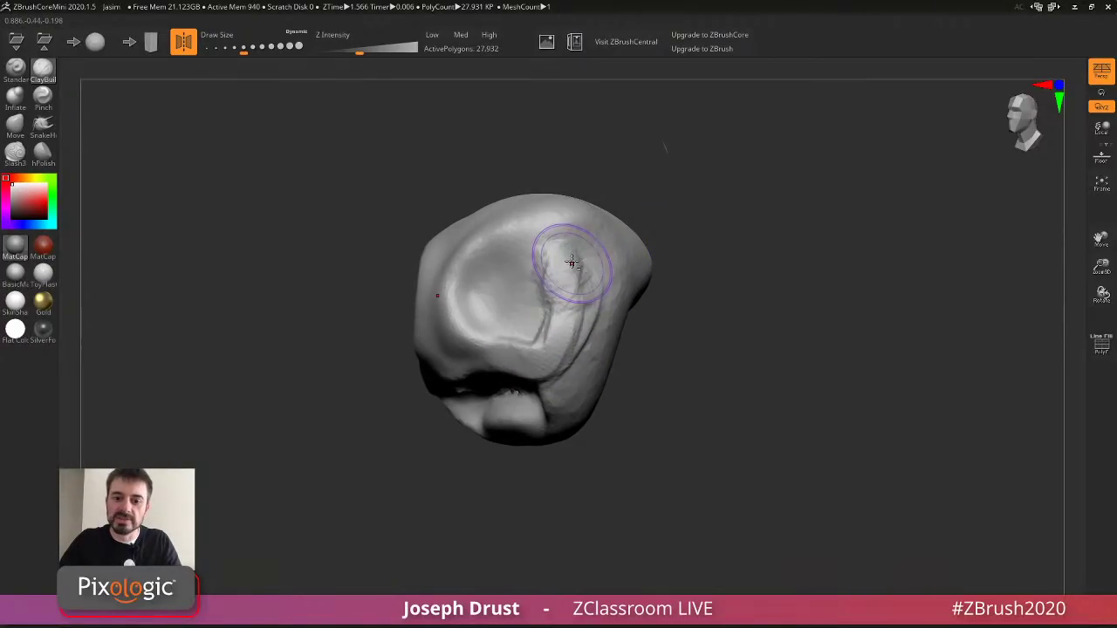
pyautogui.moveTo(571, 262); pyautogui.dragTo(671, 272, button='right')
pyautogui.moveTo(614, 325)
pyautogui.mouseDown()
pyautogui.moveTo(614, 373)
pyautogui.moveTo(619, 349)
pyautogui.moveTo(599, 414)
pyautogui.mouseUp()
pyautogui.moveTo(680, 366); pyautogui.dragTo(726, 366)
pyautogui.moveTo(602, 392)
pyautogui.mouseDown()
pyautogui.moveTo(553, 429)
pyautogui.moveTo(584, 410)
pyautogui.mouseUp()
pyautogui.moveTo(679, 374); pyautogui.dragTo(763, 367)
pyautogui.moveTo(595, 412)
pyautogui.mouseDown()
pyautogui.moveTo(578, 411)
pyautogui.moveTo(515, 258)
pyautogui.moveTo(487, 284)
pyautogui.moveTo(491, 303)
pyautogui.mouseUp()
pyautogui.keyDown('ctrl'); pyautogui.moveTo(611, 262); pyautogui.dragTo(712, 177, button='right'); pyautogui.keyUp('ctrl')
pyautogui.moveTo(712, 177)
pyautogui.mouseDown()
pyautogui.moveTo(685, 195)
pyautogui.moveTo(725, 184)
pyautogui.mouseUp()
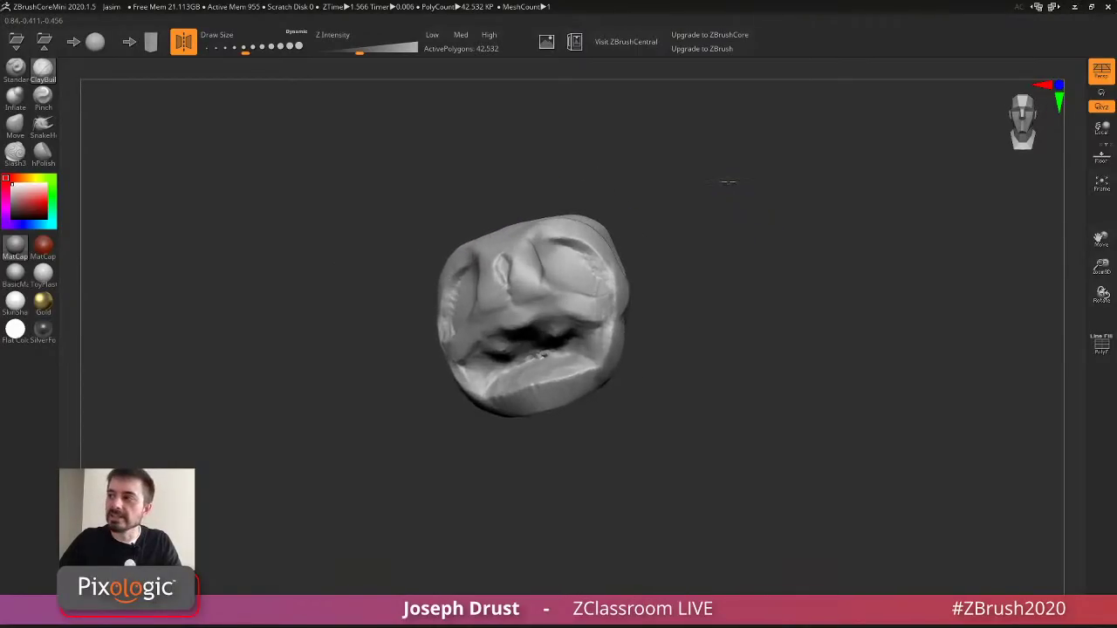
# Smooth the whole face so the new clay strokes blend into soft forms.
pyautogui.keyDown('ctrl'); pyautogui.moveTo(725, 184); pyautogui.dragTo(748, 201, button='right'); pyautogui.keyUp('ctrl')
pyautogui.moveTo(747, 202); pyautogui.dragTo(733, 185)
pyautogui.moveTo(668, 272)
pyautogui.keyDown('shift'); pyautogui.mouseDown()
pyautogui.moveTo(559, 249)
pyautogui.moveTo(643, 260)
pyautogui.moveTo(576, 349)
pyautogui.mouseUp(); pyautogui.keyUp('shift')
pyautogui.moveTo(724, 253)
pyautogui.mouseDown()
pyautogui.moveTo(771, 259)
pyautogui.moveTo(731, 253)
pyautogui.mouseUp()
pyautogui.moveTo(704, 215)
pyautogui.mouseDown()
pyautogui.moveTo(810, 244)
pyautogui.moveTo(671, 241)
pyautogui.mouseUp()
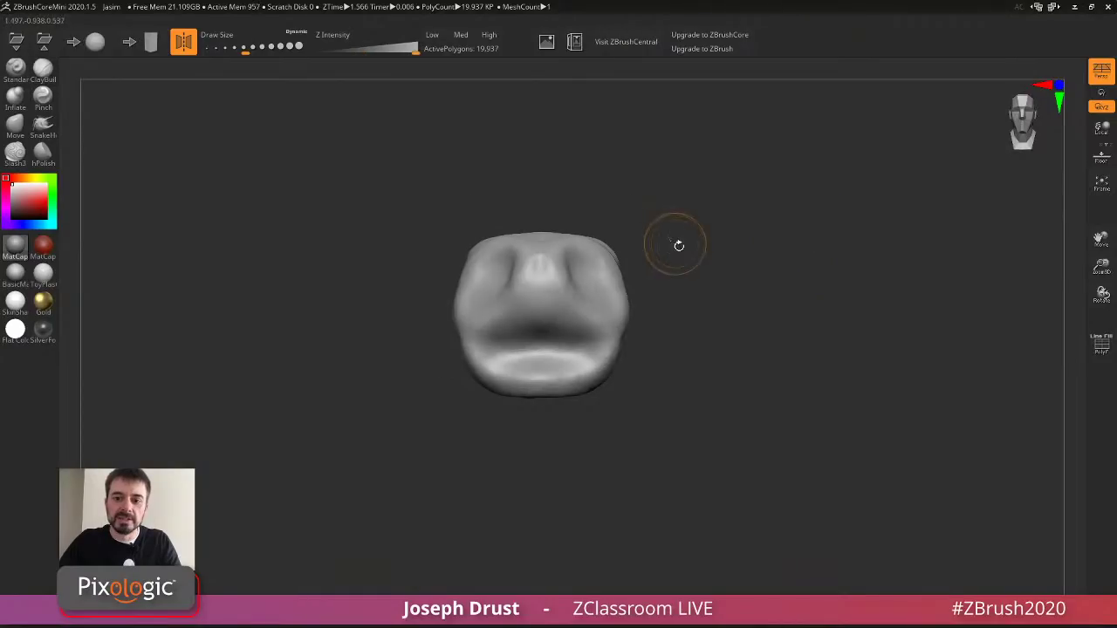
# Build up the muzzle and both cheeks with broad vertical ClayBuildup strokes at a larger brush size.
pyautogui.moveTo(724, 278); pyautogui.dragTo(663, 295)
pyautogui.moveTo(563, 266); pyautogui.dragTo(534, 336)
pyautogui.moveTo(534, 271)
pyautogui.mouseDown()
pyautogui.moveTo(517, 340)
pyautogui.moveTo(540, 312)
pyautogui.mouseUp()
pyautogui.press('s')
pyautogui.moveTo(545, 266); pyautogui.dragTo(533, 349)
pyautogui.moveTo(654, 212); pyautogui.dragTo(583, 207)
pyautogui.moveTo(463, 265); pyautogui.dragTo(460, 286)
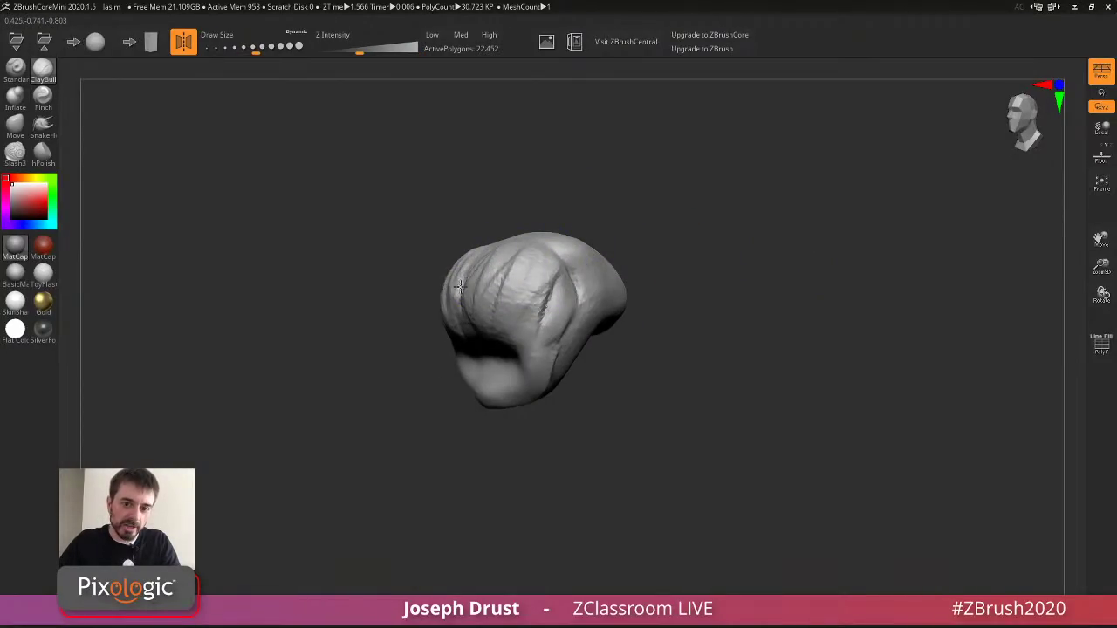
# Smooth the muzzle and lay broad clay strokes diagonally across the cheeks to fill the old mouth area.
pyautogui.hotkey('ctrl', 'z')
pyautogui.hotkey('ctrl', 'z')
pyautogui.hotkey('ctrl', 'z')
pyautogui.hotkey('ctrl', 'z')
pyautogui.hotkey('ctrl', 'z')
pyautogui.moveTo(660, 295); pyautogui.dragTo(667, 219)
pyautogui.moveTo(474, 284)
pyautogui.mouseDown()
pyautogui.moveTo(489, 332)
pyautogui.moveTo(549, 377)
pyautogui.moveTo(488, 375)
pyautogui.moveTo(524, 342)
pyautogui.moveTo(521, 369)
pyautogui.mouseUp()
pyautogui.moveTo(427, 266); pyautogui.dragTo(581, 251)
pyautogui.moveTo(621, 307); pyautogui.dragTo(543, 365)
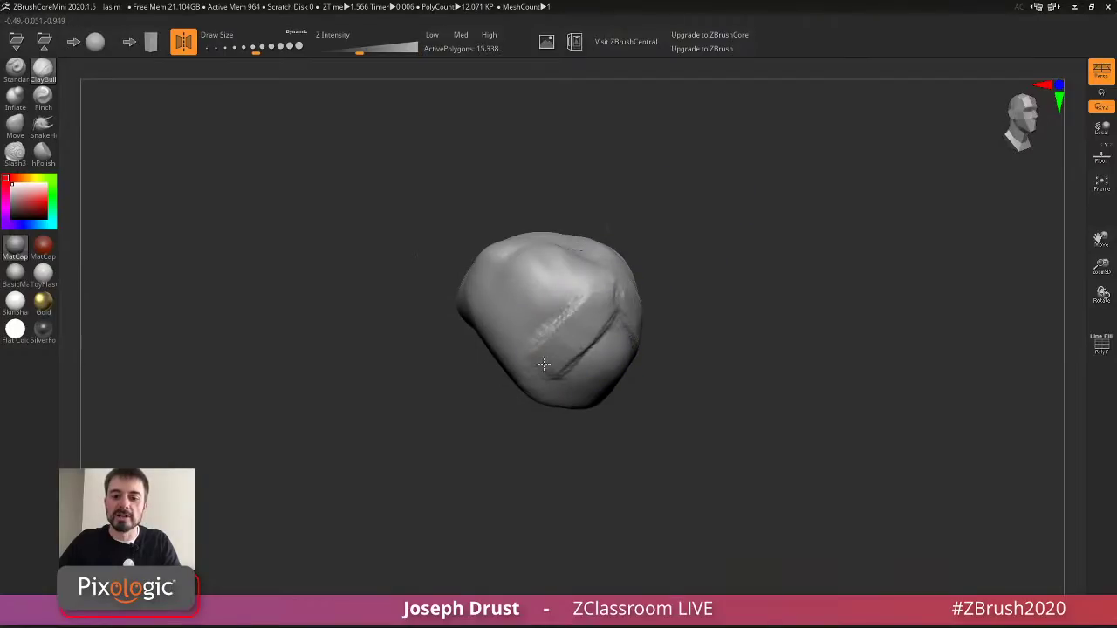
# Fill the sides of the head with smaller clay strokes and smooth the cheeks.
pyautogui.hotkey('ctrl', 'z')
pyautogui.hotkey('ctrl', 'z')
pyautogui.moveTo(529, 309); pyautogui.dragTo(573, 328)
pyautogui.press('[')
pyautogui.moveTo(518, 282); pyautogui.dragTo(529, 294)
pyautogui.moveTo(628, 206); pyautogui.dragTo(738, 210)
pyautogui.moveTo(629, 309)
pyautogui.keyDown('shift'); pyautogui.mouseDown()
pyautogui.moveTo(536, 300)
pyautogui.moveTo(540, 321)
pyautogui.moveTo(549, 314)
pyautogui.moveTo(531, 297)
pyautogui.moveTo(536, 319)
pyautogui.mouseUp(); pyautogui.keyUp('shift')
pyautogui.moveTo(703, 261); pyautogui.dragTo(703, 218)
# Even out the jaw and lower face with clay strokes on both sides and smooth the result.
pyautogui.press('s')
pyautogui.moveTo(606, 368); pyautogui.dragTo(618, 368)
pyautogui.moveTo(621, 366); pyautogui.dragTo(572, 382)
pyautogui.moveTo(755, 357); pyautogui.dragTo(576, 366)
pyautogui.moveTo(431, 372)
pyautogui.mouseDown()
pyautogui.moveTo(405, 373)
pyautogui.moveTo(458, 349)
pyautogui.moveTo(486, 361)
pyautogui.mouseUp()
pyautogui.moveTo(611, 249); pyautogui.dragTo(785, 229)
pyautogui.moveTo(656, 310)
pyautogui.keyDown('shift'); pyautogui.mouseDown()
pyautogui.moveTo(640, 321)
pyautogui.moveTo(621, 310)
pyautogui.mouseUp(); pyautogui.keyUp('shift')
# Carve small round eye sockets with raised rims into both sides of the head.
pyautogui.moveTo(606, 281); pyautogui.dragTo(634, 314, button='right')
pyautogui.moveTo(635, 314)
pyautogui.mouseDown()
pyautogui.moveTo(616, 314)
pyautogui.moveTo(568, 260)
pyautogui.moveTo(567, 283)
pyautogui.moveTo(643, 324)
pyautogui.moveTo(623, 294)
pyautogui.moveTo(554, 300)
pyautogui.moveTo(549, 320)
pyautogui.mouseUp()
pyautogui.press('s')
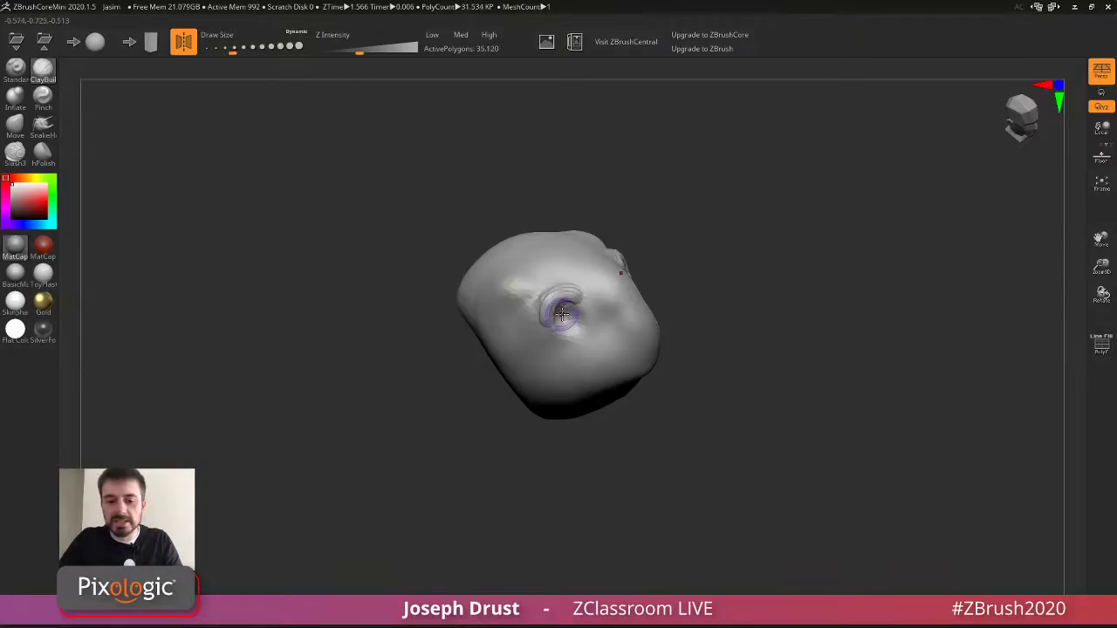
pyautogui.moveTo(684, 254); pyautogui.dragTo(653, 300)
# Sculpt a new mouth line with lips around the front of the face and smooth it.
pyautogui.moveTo(571, 361); pyautogui.dragTo(652, 329)
pyautogui.press('s')
pyautogui.moveTo(573, 365)
pyautogui.mouseDown()
pyautogui.moveTo(624, 347)
pyautogui.moveTo(473, 394)
pyautogui.mouseUp()
pyautogui.moveTo(655, 345); pyautogui.dragTo(567, 353)
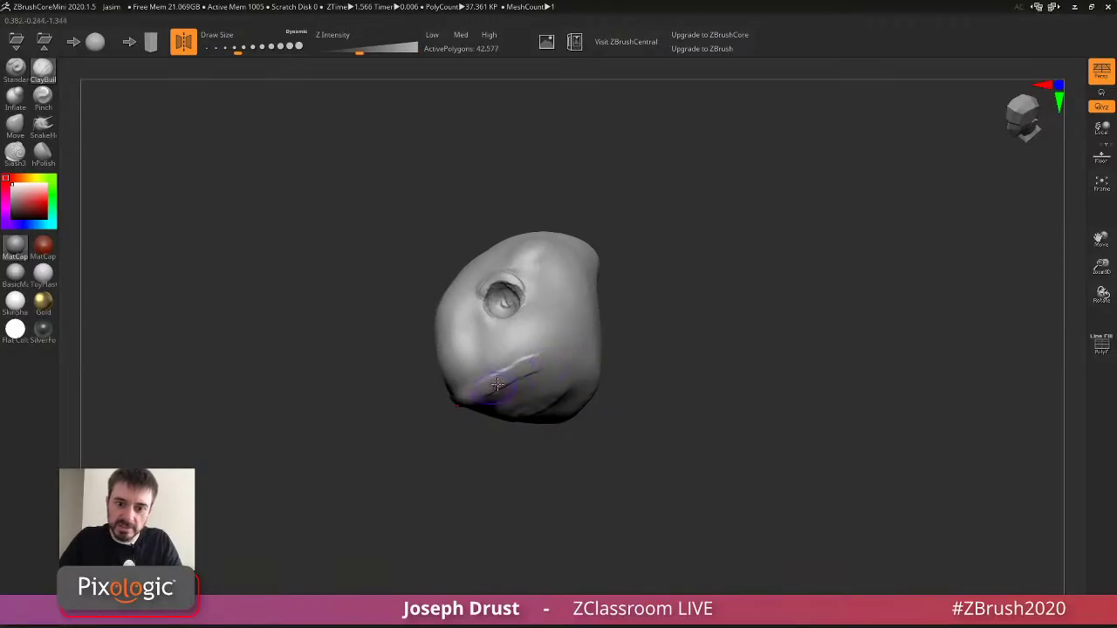
pyautogui.moveTo(673, 294); pyautogui.dragTo(720, 270, button='right')
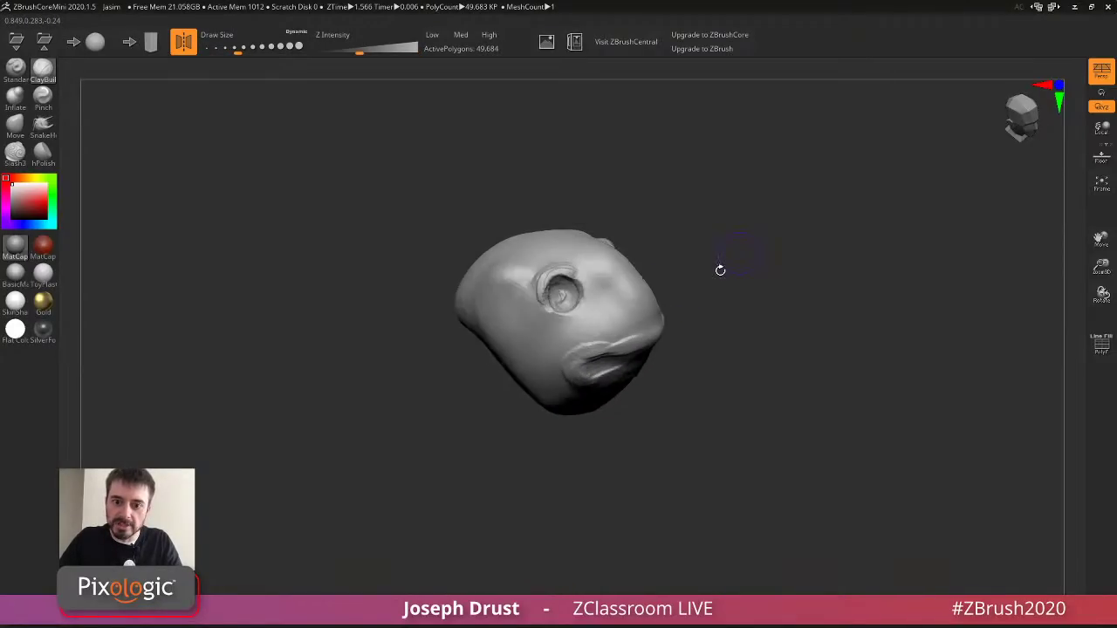
pyautogui.keyDown('shift'); pyautogui.moveTo(578, 366); pyautogui.dragTo(654, 333); pyautogui.keyUp('shift')
# Sculpt a small nose with two recessed nostrils above the mouth and smooth around it.
pyautogui.press('s')
pyautogui.moveTo(665, 299); pyautogui.dragTo(654, 298)
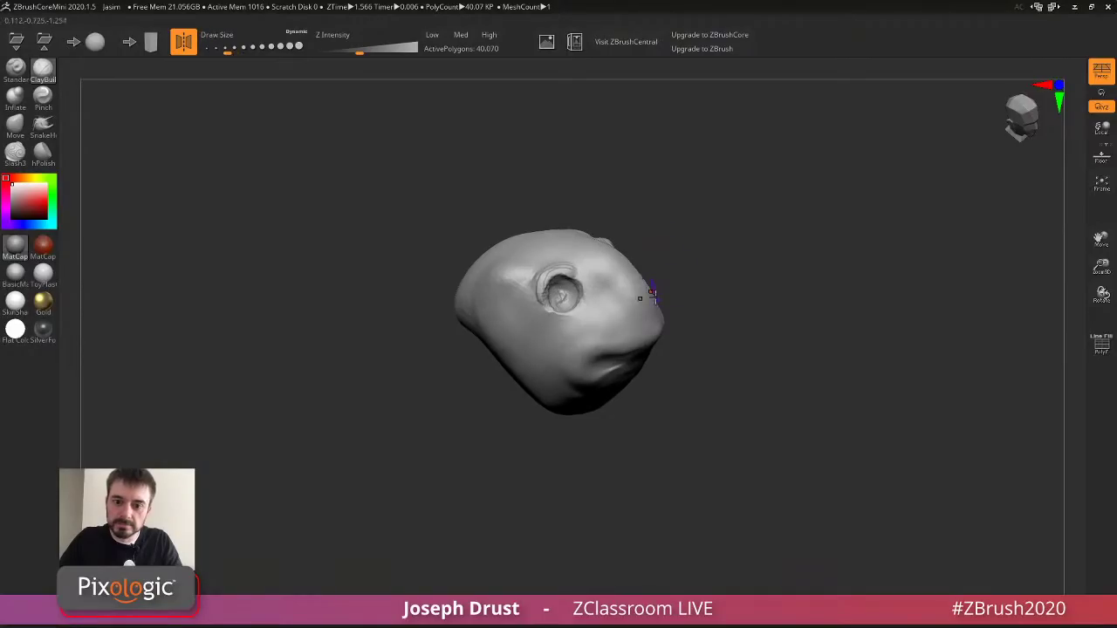
pyautogui.moveTo(654, 300); pyautogui.dragTo(623, 300, button='right')
pyautogui.press('s')
pyautogui.moveTo(593, 307); pyautogui.dragTo(605, 307)
pyautogui.moveTo(595, 302)
pyautogui.mouseDown()
pyautogui.moveTo(568, 299)
pyautogui.moveTo(588, 306)
pyautogui.mouseUp()
pyautogui.moveTo(656, 253)
pyautogui.mouseDown(button='right')
pyautogui.moveTo(718, 227)
pyautogui.moveTo(708, 206)
pyautogui.mouseUp(button='right')
pyautogui.press('s')
pyautogui.press('s')
pyautogui.moveTo(605, 282)
pyautogui.keyDown('alt'); pyautogui.mouseDown()
pyautogui.moveTo(603, 291)
pyautogui.moveTo(615, 279)
pyautogui.moveTo(605, 274)
pyautogui.mouseUp(); pyautogui.keyUp('alt')
pyautogui.moveTo(653, 238); pyautogui.dragTo(686, 244, button='right')
pyautogui.keyDown('shift'); pyautogui.moveTo(658, 291); pyautogui.dragTo(667, 273); pyautogui.keyUp('shift')
pyautogui.moveTo(675, 243); pyautogui.dragTo(682, 240, button='right')
# Build up eyelid rims and inner corners around the eye sockets with a small brush and smooth them.
pyautogui.press('s')
pyautogui.click(602, 270)
pyautogui.moveTo(603, 278)
pyautogui.mouseDown()
pyautogui.moveTo(609, 305)
pyautogui.moveTo(616, 290)
pyautogui.moveTo(579, 324)
pyautogui.moveTo(618, 294)
pyautogui.mouseUp()
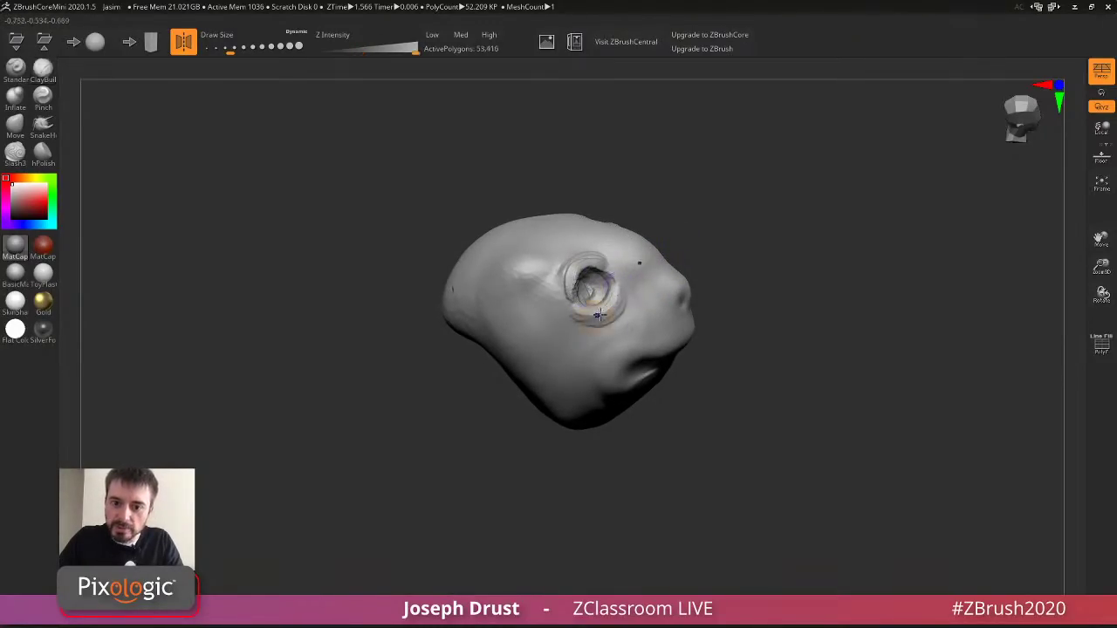
pyautogui.moveTo(612, 313); pyautogui.dragTo(616, 277, button='right')
pyautogui.press('[')
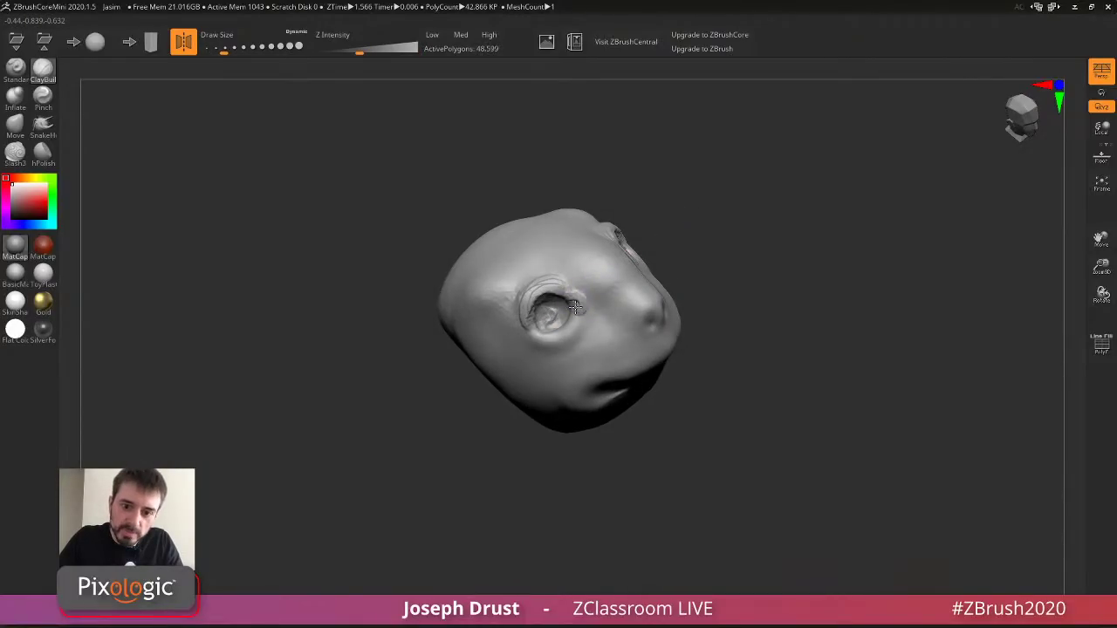
pyautogui.moveTo(569, 304)
pyautogui.mouseDown(button='right')
pyautogui.moveTo(686, 225)
pyautogui.moveTo(555, 300)
pyautogui.mouseUp(button='right')
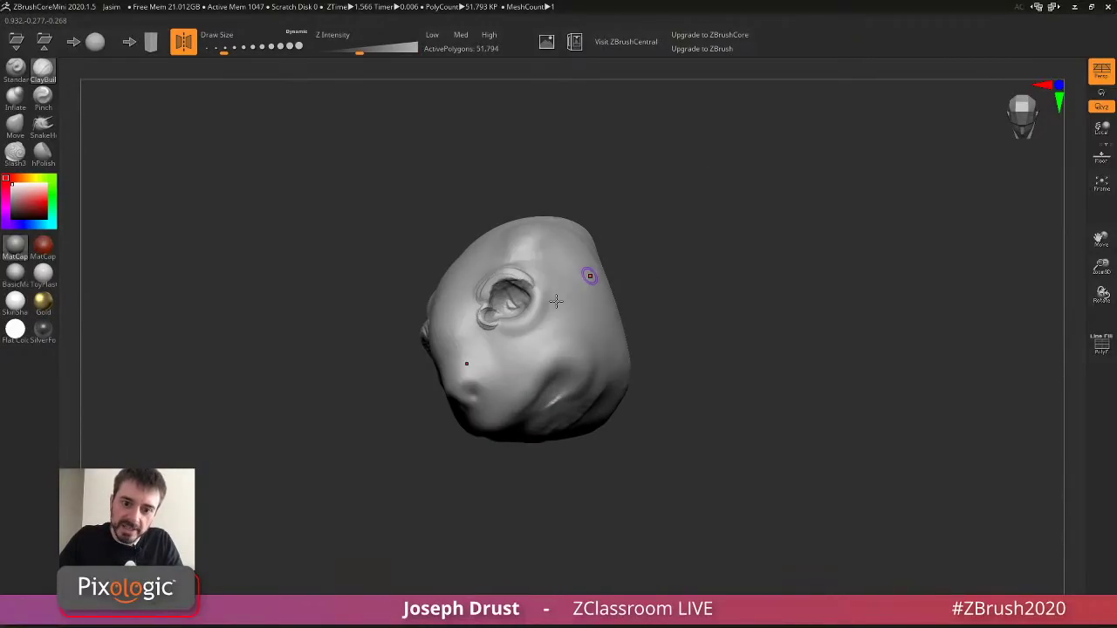
pyautogui.moveTo(555, 301)
pyautogui.mouseDown()
pyautogui.moveTo(494, 297)
pyautogui.moveTo(512, 303)
pyautogui.mouseUp()
pyautogui.moveTo(502, 296); pyautogui.dragTo(561, 306, button='right')
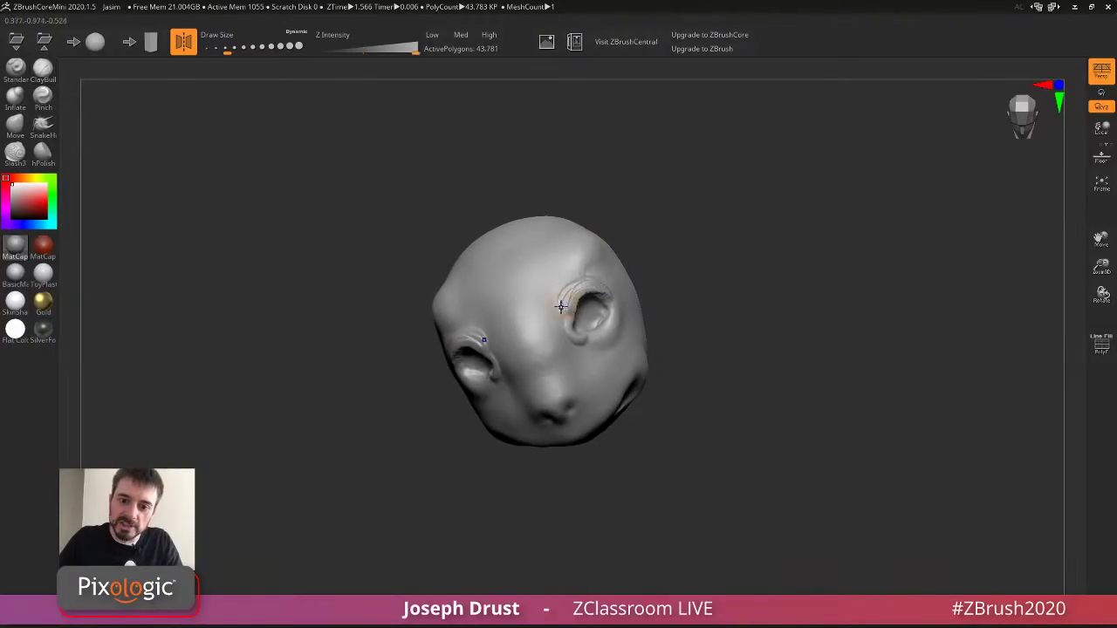
pyautogui.moveTo(644, 248); pyautogui.dragTo(715, 222)
# Build up rounded ears above and behind the eyes with ClayBuildup and carve a hollow into each.
pyautogui.press('s')
pyautogui.moveTo(594, 267); pyautogui.dragTo(579, 267)
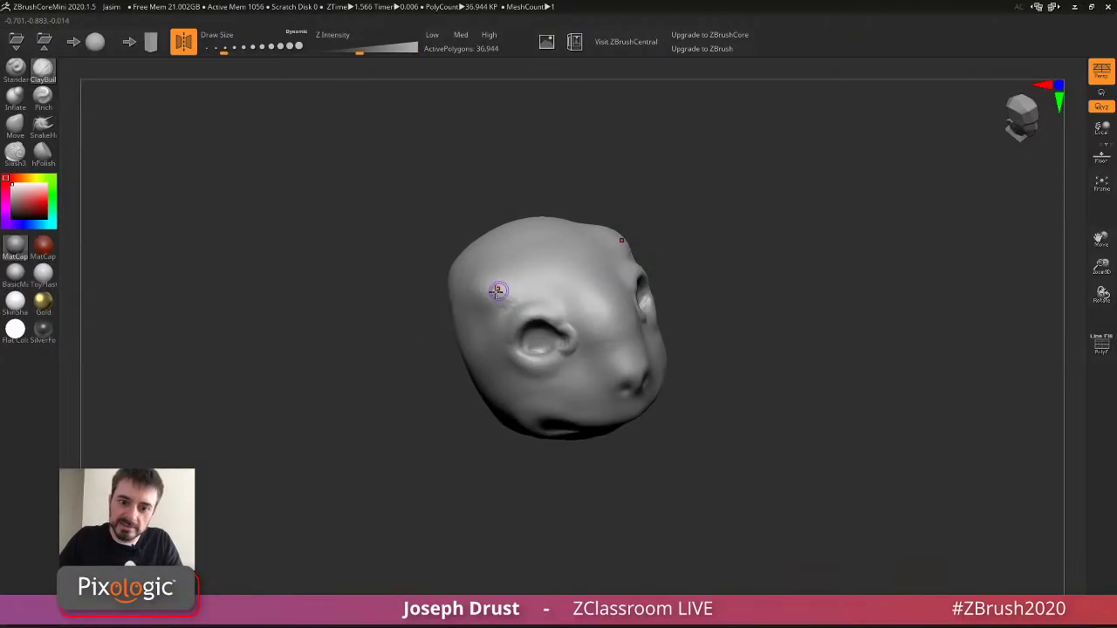
pyautogui.press('s')
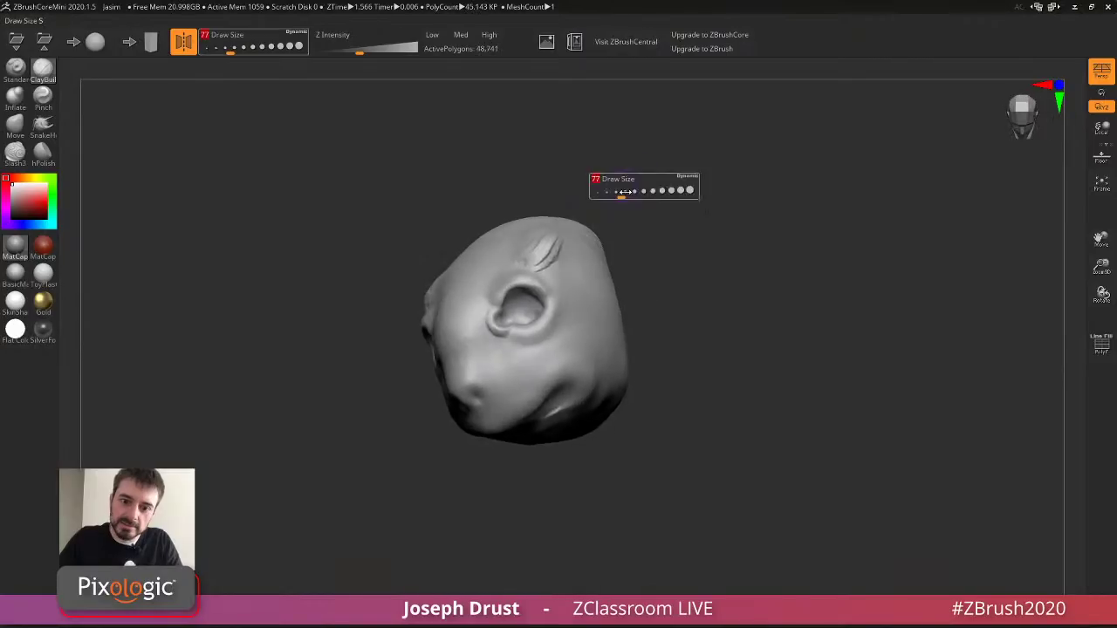
pyautogui.moveTo(622, 191); pyautogui.dragTo(638, 191)
pyautogui.moveTo(559, 230); pyautogui.dragTo(546, 257)
pyautogui.moveTo(546, 258)
pyautogui.mouseDown(button='right')
pyautogui.moveTo(658, 172)
pyautogui.moveTo(707, 172)
pyautogui.mouseUp(button='right')
pyautogui.moveTo(511, 254)
pyautogui.mouseDown()
pyautogui.moveTo(526, 267)
pyautogui.moveTo(530, 257)
pyautogui.moveTo(515, 273)
pyautogui.moveTo(526, 281)
pyautogui.mouseUp()
pyautogui.moveTo(644, 173); pyautogui.dragTo(655, 164)
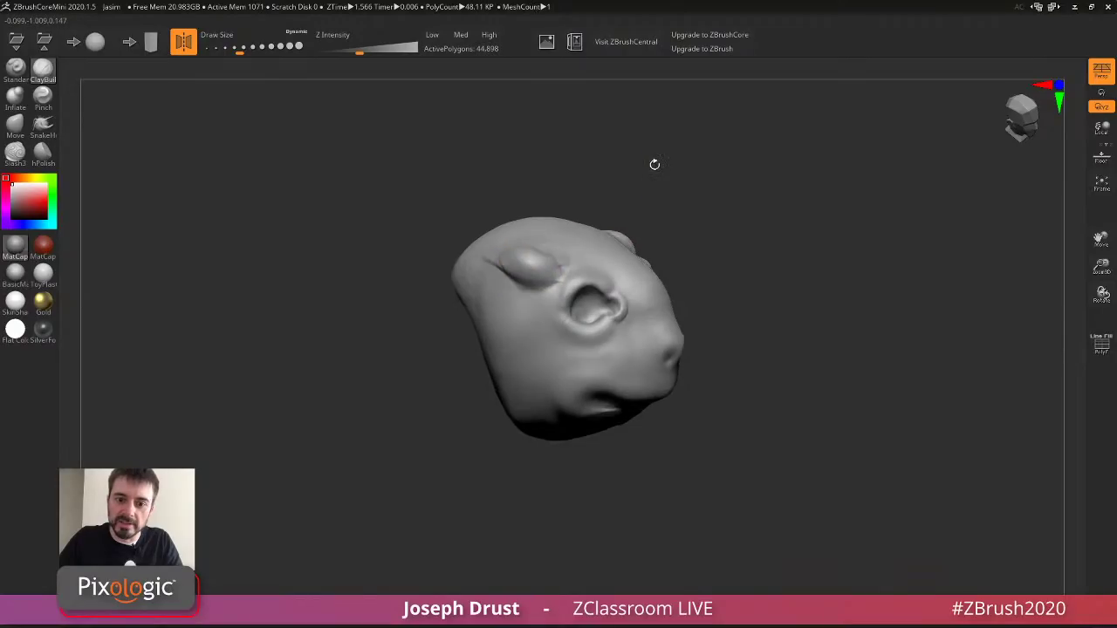
pyautogui.moveTo(516, 273)
pyautogui.keyDown('alt'); pyautogui.mouseDown()
pyautogui.moveTo(530, 259)
pyautogui.moveTo(523, 273)
pyautogui.moveTo(536, 258)
pyautogui.moveTo(527, 271)
pyautogui.moveTo(541, 272)
pyautogui.mouseUp(); pyautogui.keyUp('alt')
pyautogui.moveTo(654, 194); pyautogui.dragTo(682, 173)
# Smooth the creases below the mouth and round out the lower jaw with a larger brush.
pyautogui.moveTo(682, 172); pyautogui.dragTo(703, 259, button='right')
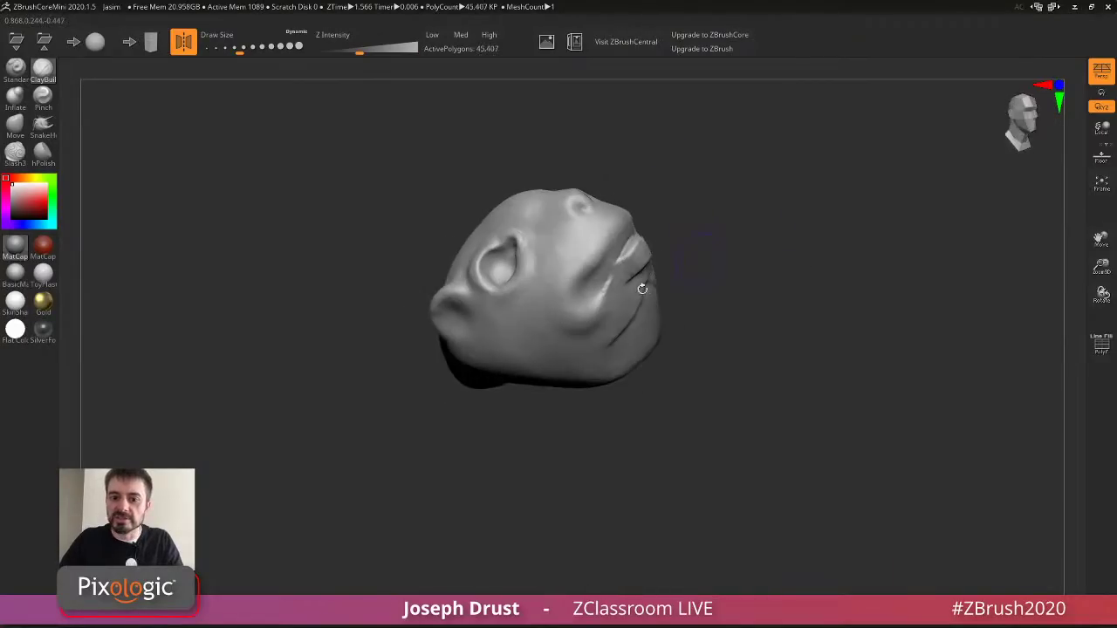
pyautogui.keyDown('shift'); pyautogui.moveTo(626, 274); pyautogui.dragTo(644, 255); pyautogui.keyUp('shift')
pyautogui.moveTo(746, 262); pyautogui.dragTo(718, 264, button='right')
pyautogui.press(']')
pyautogui.moveTo(618, 246)
pyautogui.mouseDown()
pyautogui.moveTo(568, 337)
pyautogui.moveTo(585, 296)
pyautogui.moveTo(641, 247)
pyautogui.mouseUp()
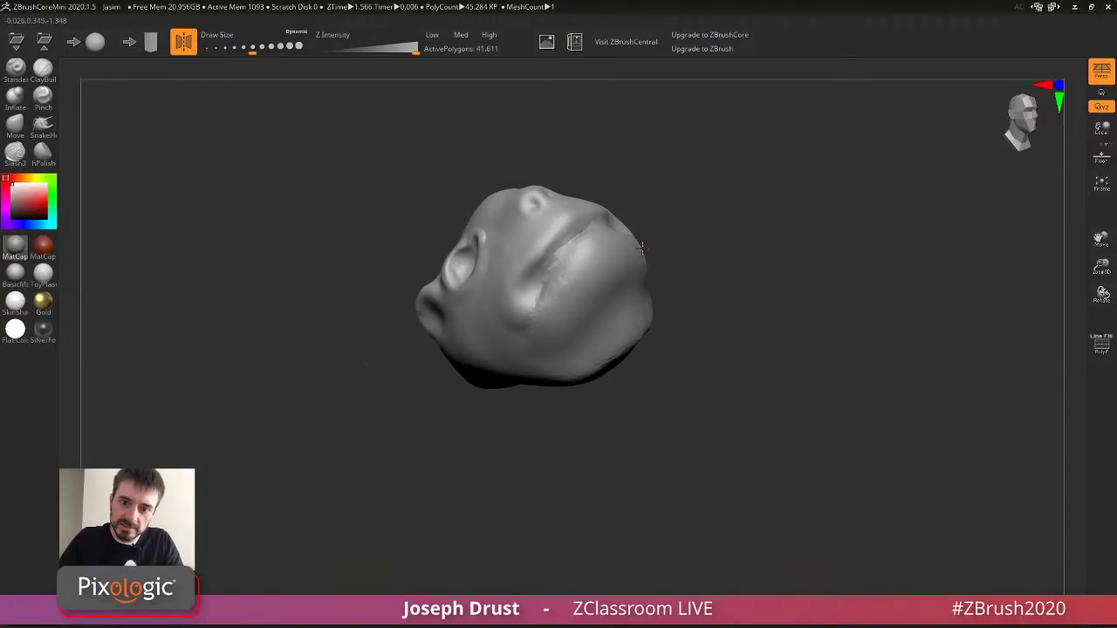
# Add two front teeth hanging over the lower lip and tighten them with the Pinch brush.
pyautogui.moveTo(655, 251); pyautogui.dragTo(742, 260, button='right')
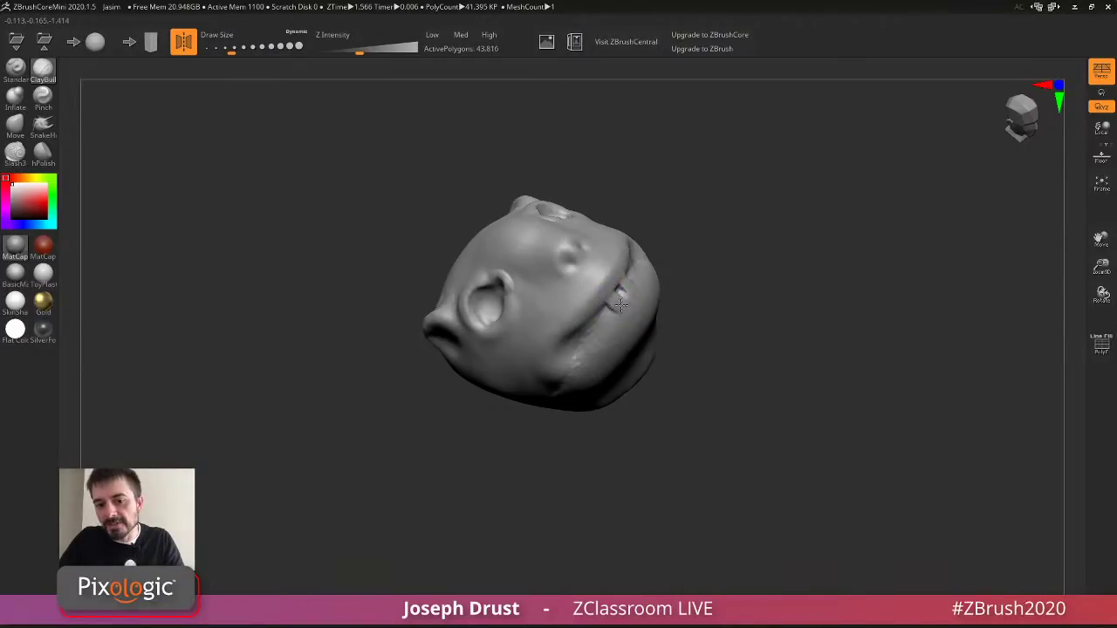
pyautogui.moveTo(613, 302); pyautogui.dragTo(620, 301)
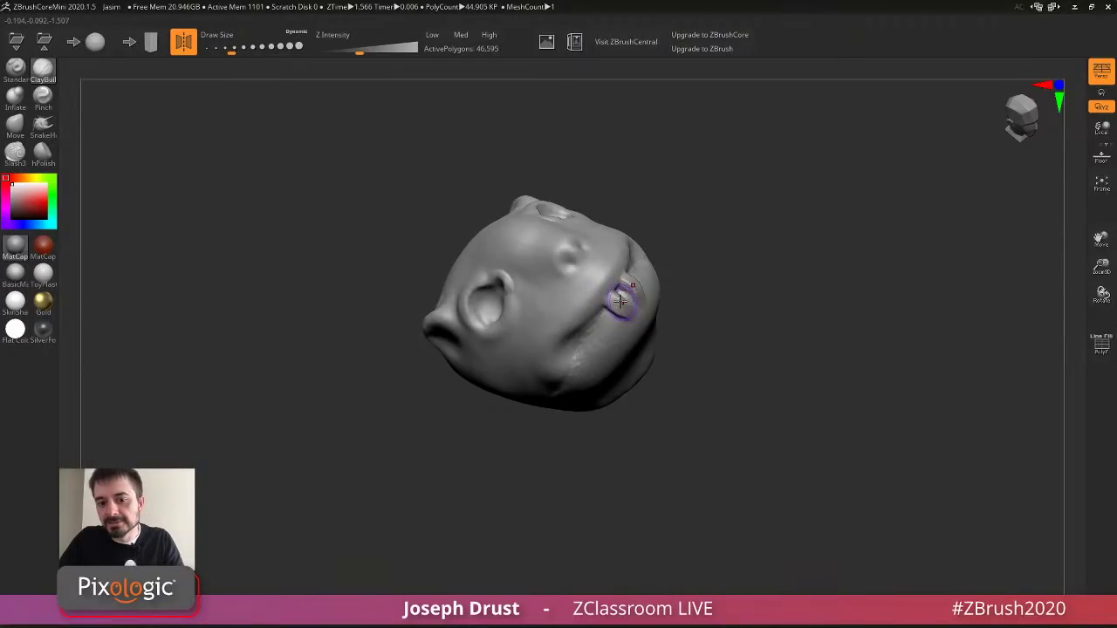
pyautogui.moveTo(619, 300); pyautogui.dragTo(509, 187, button='right')
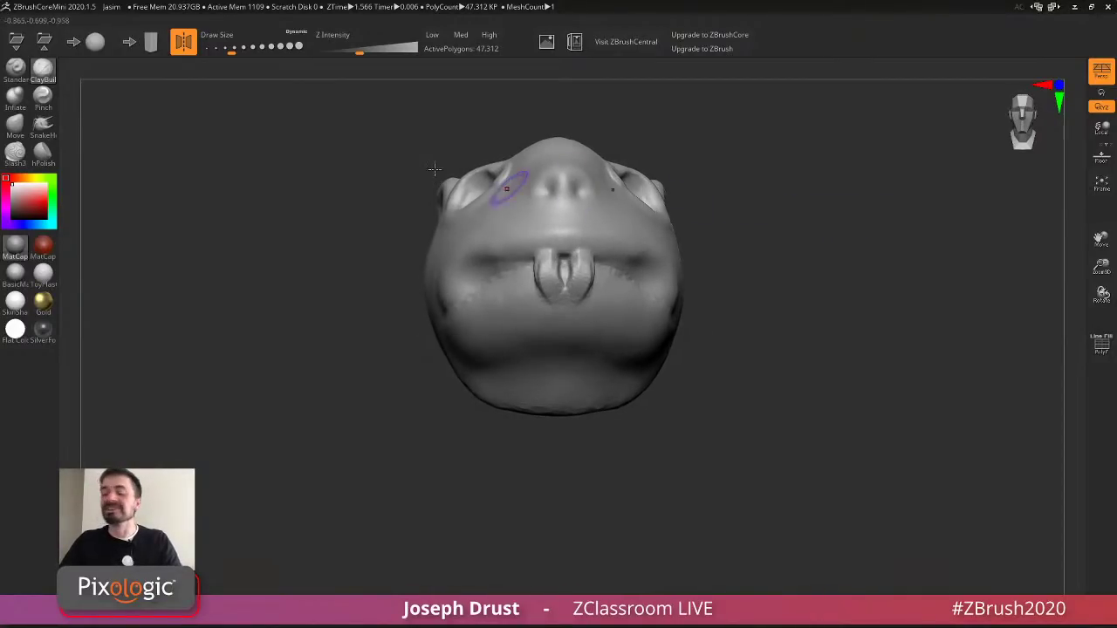
pyautogui.click(35, 106)
pyautogui.moveTo(549, 267); pyautogui.dragTo(560, 278)
pyautogui.moveTo(715, 166)
pyautogui.mouseDown(button='right')
pyautogui.moveTo(787, 204)
pyautogui.moveTo(252, 206)
pyautogui.mouseUp(button='right')
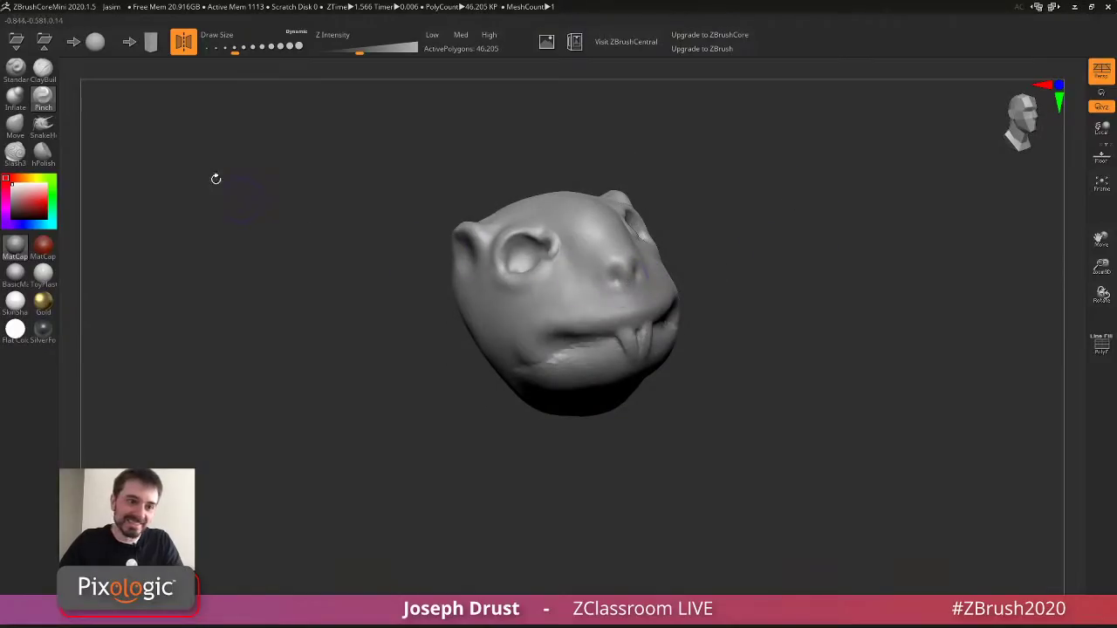
# Cut a deeper mouth line from the teeth to the corners of the mouth with the Slash3 brush.
pyautogui.click(14, 155)
pyautogui.moveTo(815, 219)
pyautogui.mouseDown(button='right')
pyautogui.moveTo(825, 167)
pyautogui.moveTo(674, 230)
pyautogui.mouseUp(button='right')
pyautogui.moveTo(558, 257); pyautogui.dragTo(654, 245)
pyautogui.moveTo(654, 245); pyautogui.dragTo(733, 228, button='right')
pyautogui.moveTo(593, 299); pyautogui.dragTo(670, 289)
pyautogui.moveTo(600, 295); pyautogui.dragTo(593, 304)
pyautogui.hotkey('ctrl', 'z')
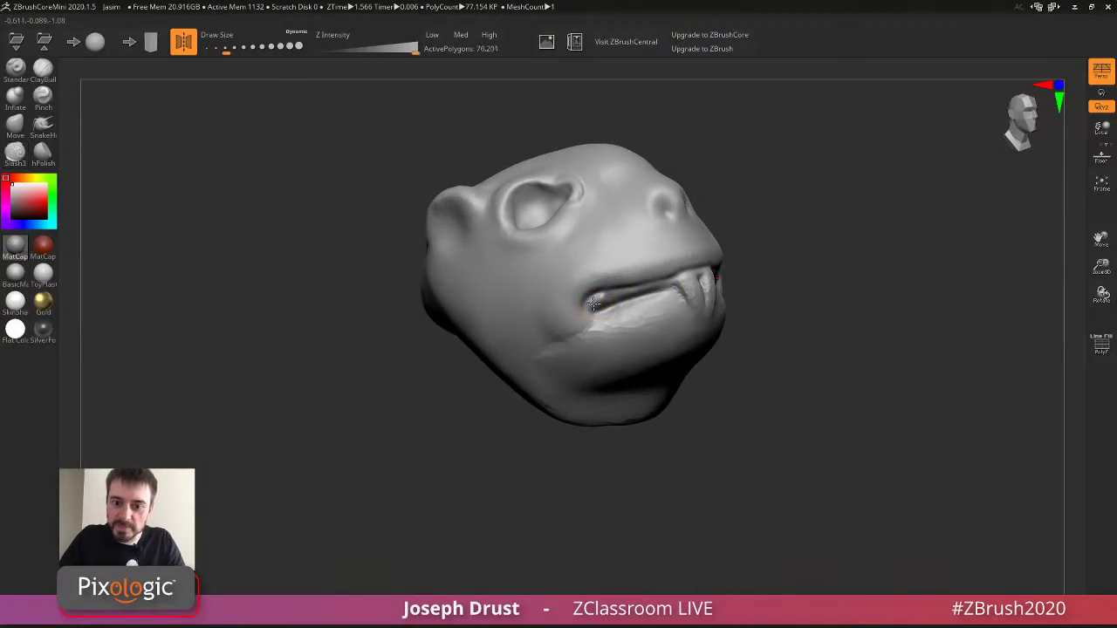
# Build up the lips and mouth corners with ClayBuildup at various brush sizes and smooth them.
pyautogui.click(43, 67)
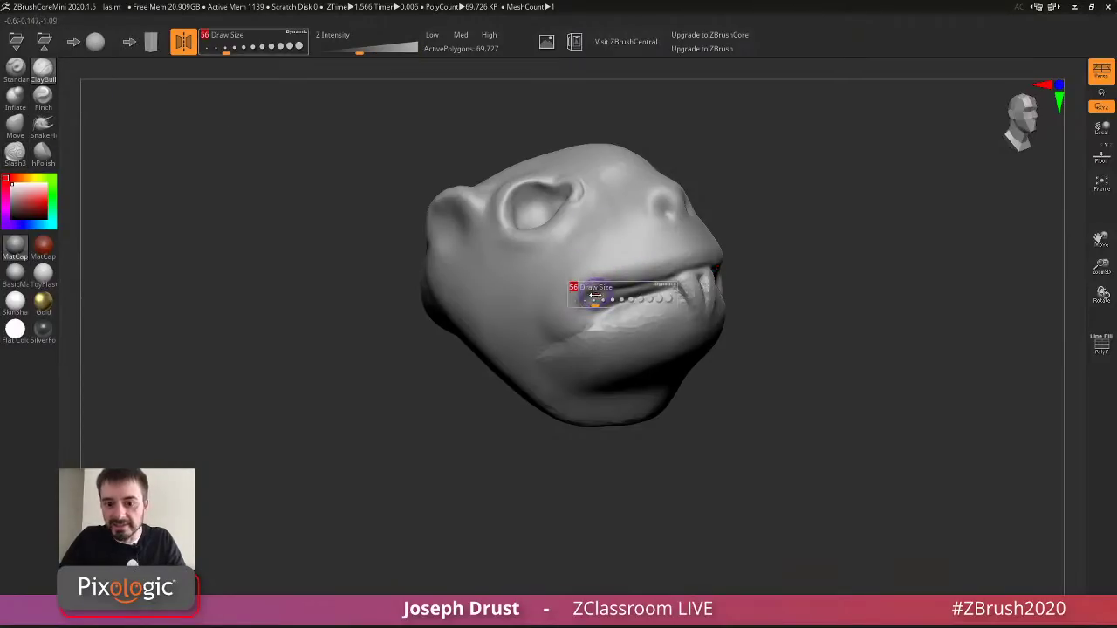
pyautogui.moveTo(624, 295)
pyautogui.mouseDown()
pyautogui.moveTo(615, 297)
pyautogui.moveTo(624, 314)
pyautogui.moveTo(587, 325)
pyautogui.mouseUp()
pyautogui.keyDown('shift'); pyautogui.moveTo(615, 279); pyautogui.dragTo(654, 272); pyautogui.keyUp('shift')
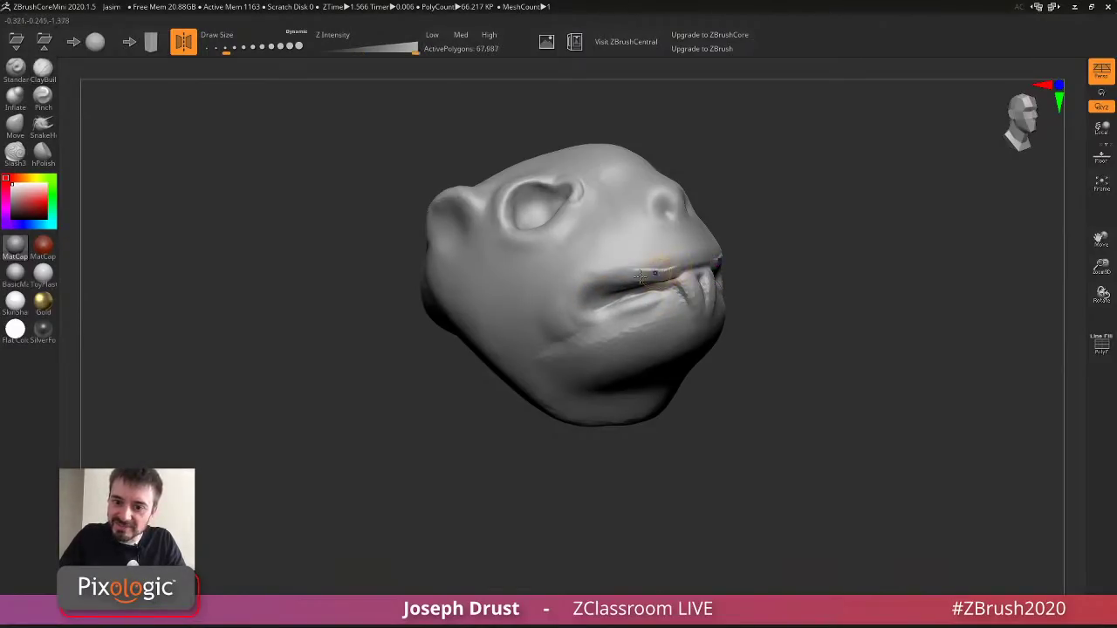
pyautogui.press('s')
pyautogui.moveTo(579, 281)
pyautogui.mouseDown()
pyautogui.moveTo(599, 322)
pyautogui.moveTo(564, 299)
pyautogui.moveTo(571, 330)
pyautogui.mouseUp()
pyautogui.press('s')
pyautogui.moveTo(595, 332)
pyautogui.keyDown('shift'); pyautogui.mouseDown()
pyautogui.moveTo(561, 299)
pyautogui.moveTo(579, 280)
pyautogui.moveTo(633, 311)
pyautogui.mouseUp(); pyautogui.keyUp('shift')
# Fill both eye sockets with round eyeballs using small ClayBuildup strokes.
pyautogui.moveTo(768, 244); pyautogui.dragTo(768, 283)
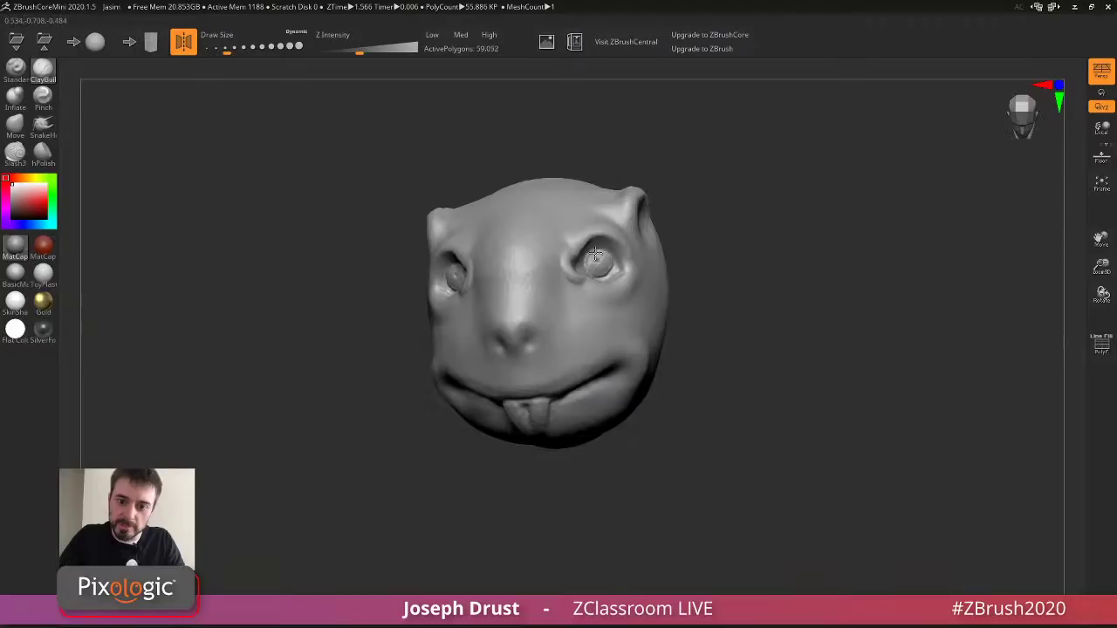
pyautogui.moveTo(593, 256); pyautogui.dragTo(605, 261)
pyautogui.moveTo(593, 267); pyautogui.dragTo(698, 267, button='right')
pyautogui.moveTo(569, 268); pyautogui.dragTo(583, 267)
pyautogui.moveTo(898, 203)
pyautogui.mouseDown()
pyautogui.moveTo(795, 199)
pyautogui.moveTo(790, 181)
pyautogui.moveTo(521, 148)
pyautogui.mouseUp()
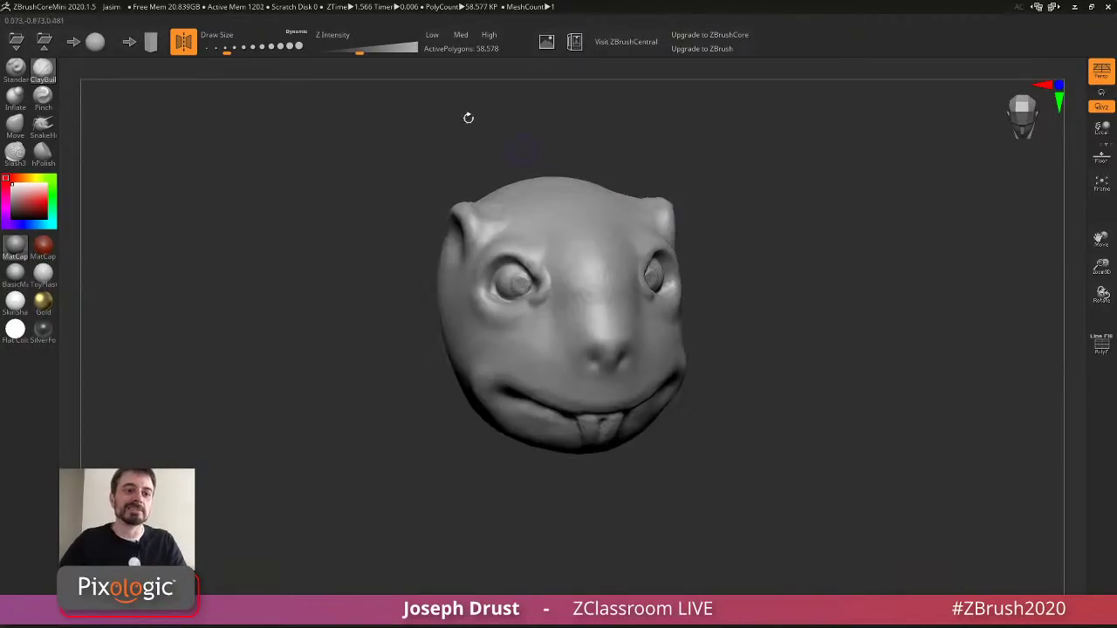
# Save the guinea pig head as a new project file named CrazyGuineaPig on the Desktop.
pyautogui.click(44, 40)
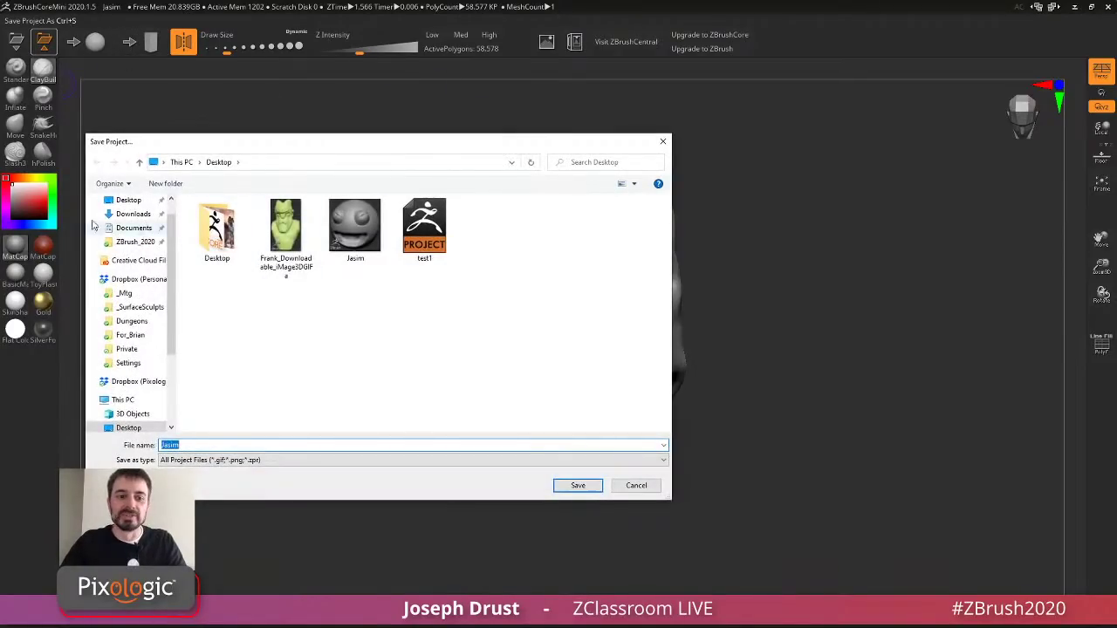
pyautogui.write('Jas')
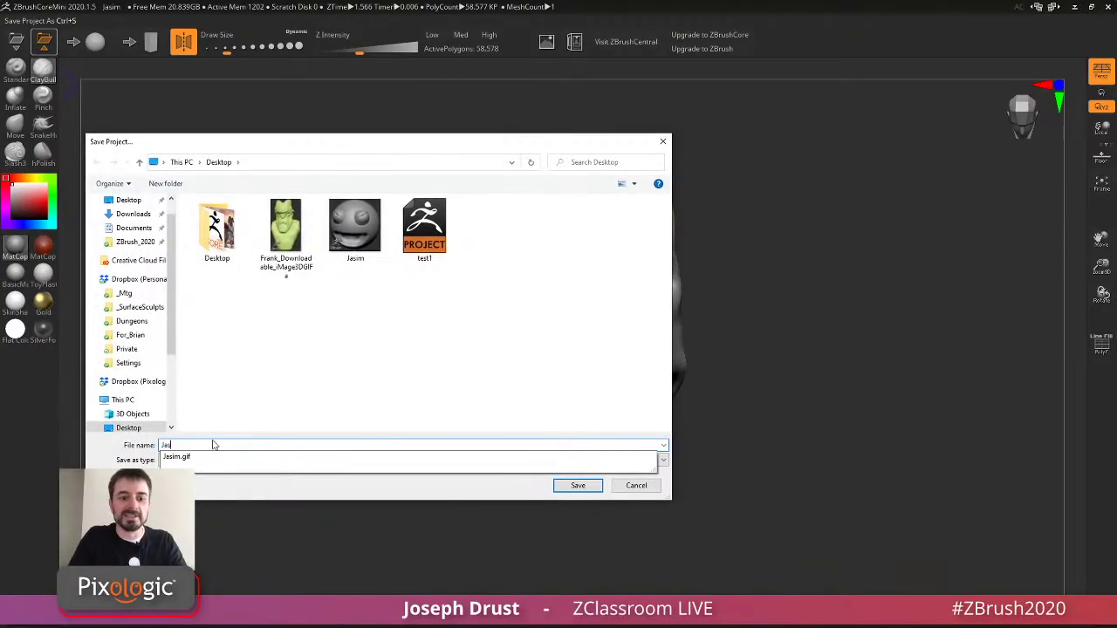
pyautogui.press('BackSpace')
pyautogui.write('CrazyGuineaPig')
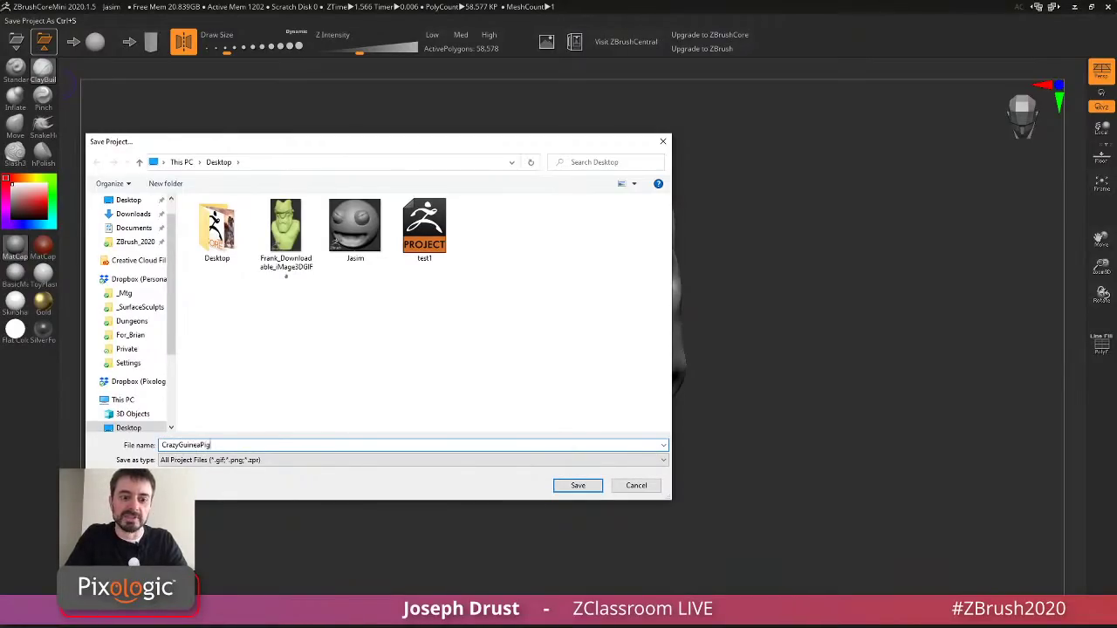
pyautogui.press('Return')
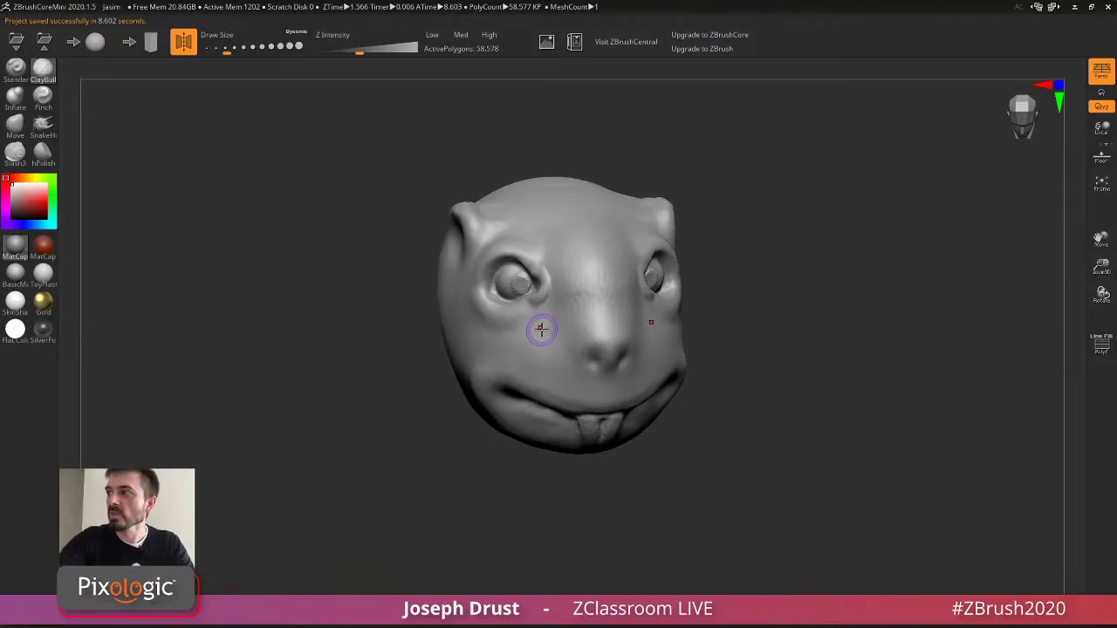
# Switch to the browser, reload the ZBrushLIVE Clubhouse thread and look through its newest posts down to the end.
pyautogui.hotkey('alt', 'Tab')
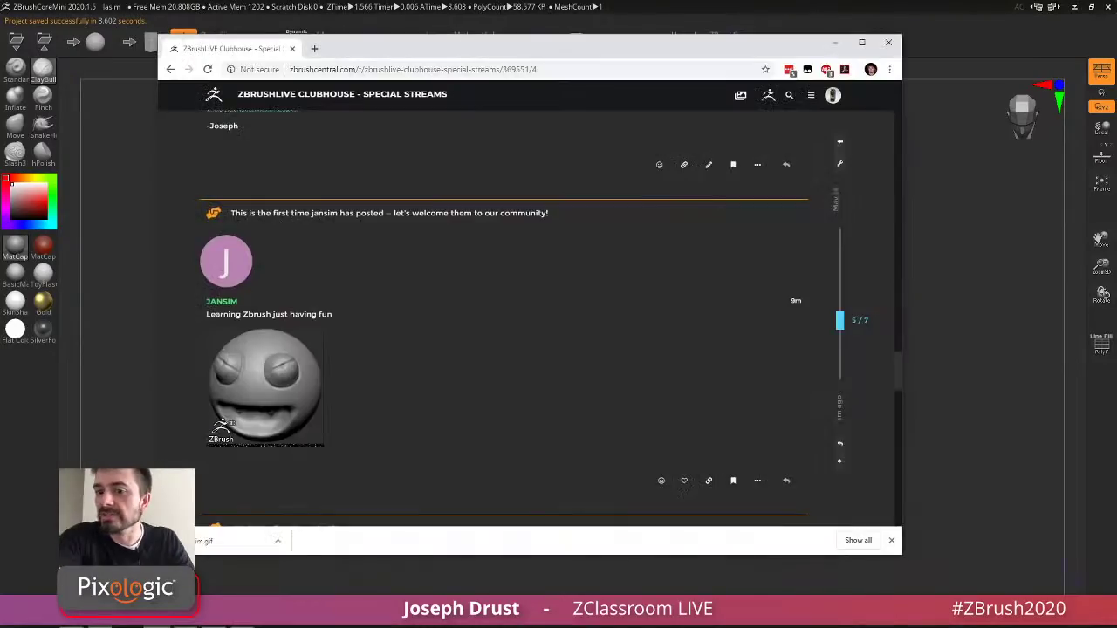
pyautogui.scroll(-3, 473, 393)
pyautogui.scroll(-3, 462, 341)
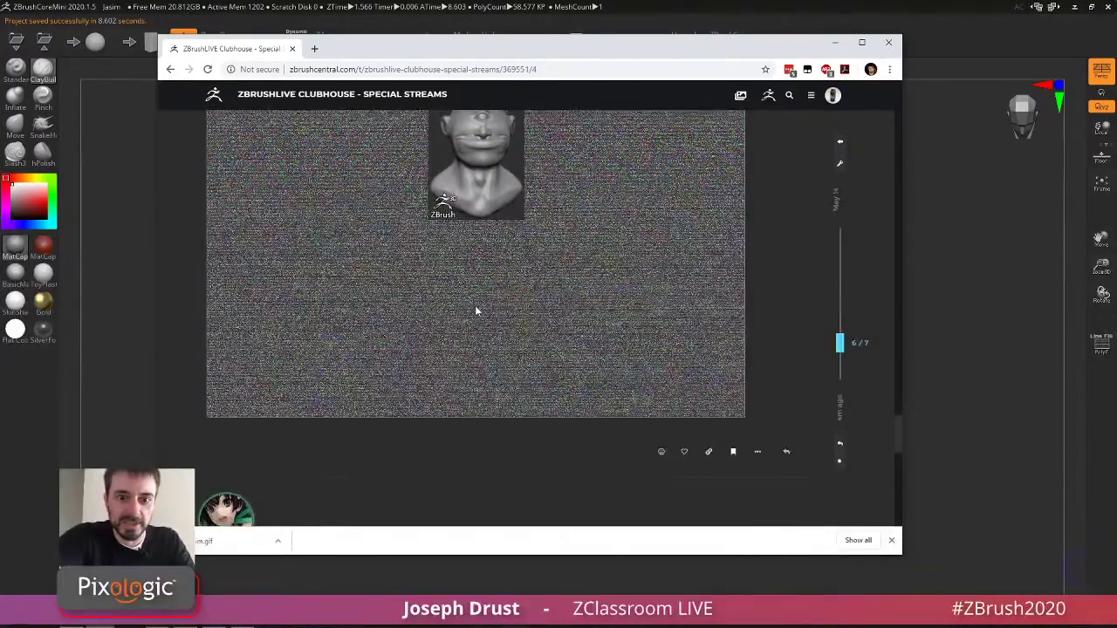
pyautogui.scroll(-1, 475, 302)
pyautogui.scroll(-2, 475, 302)
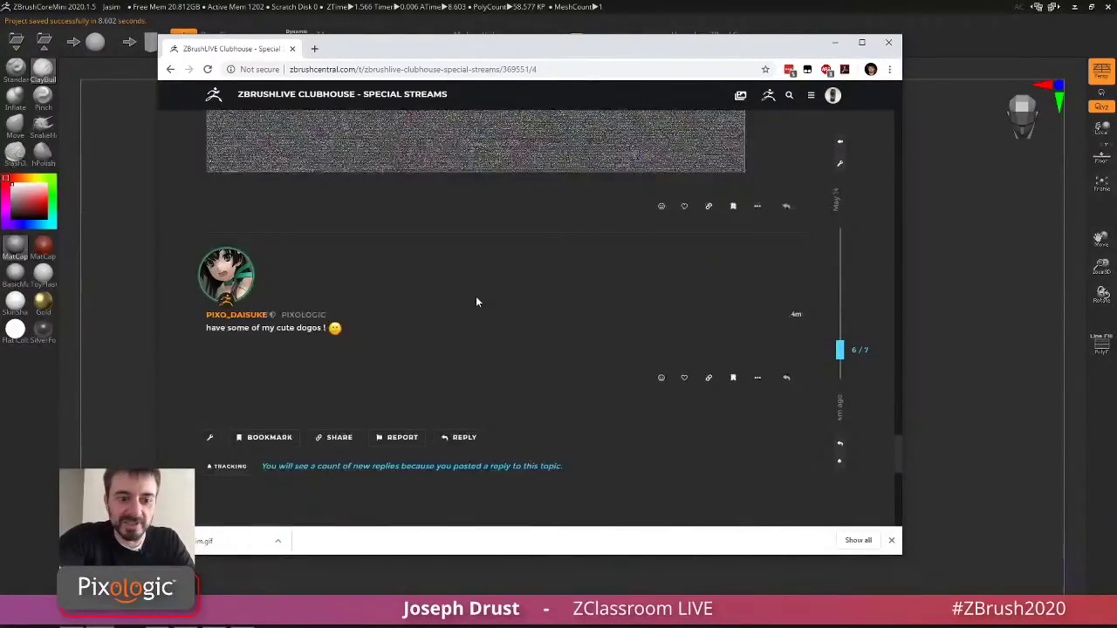
pyautogui.scroll(2, 476, 297)
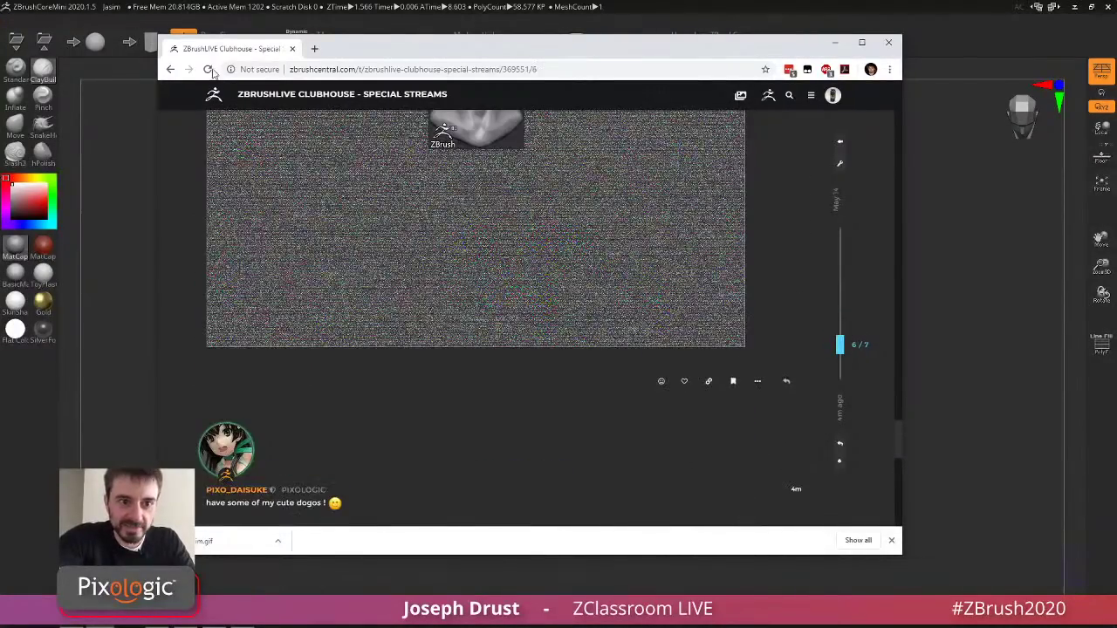
pyautogui.click(207, 69)
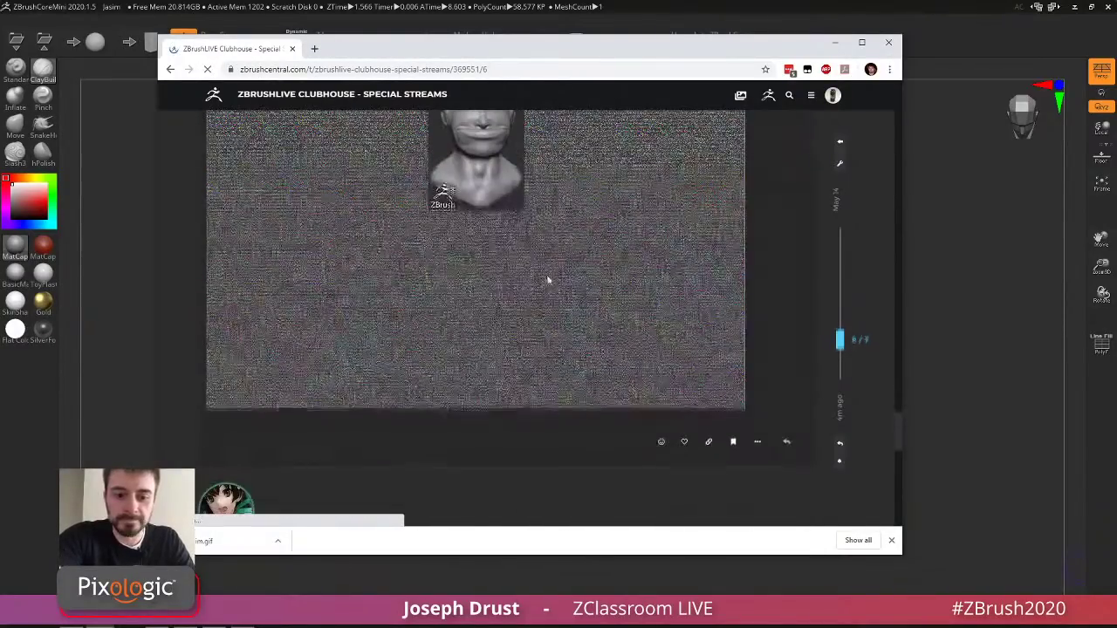
pyautogui.scroll(-5, 549, 280)
pyautogui.scroll(2, 410, 270)
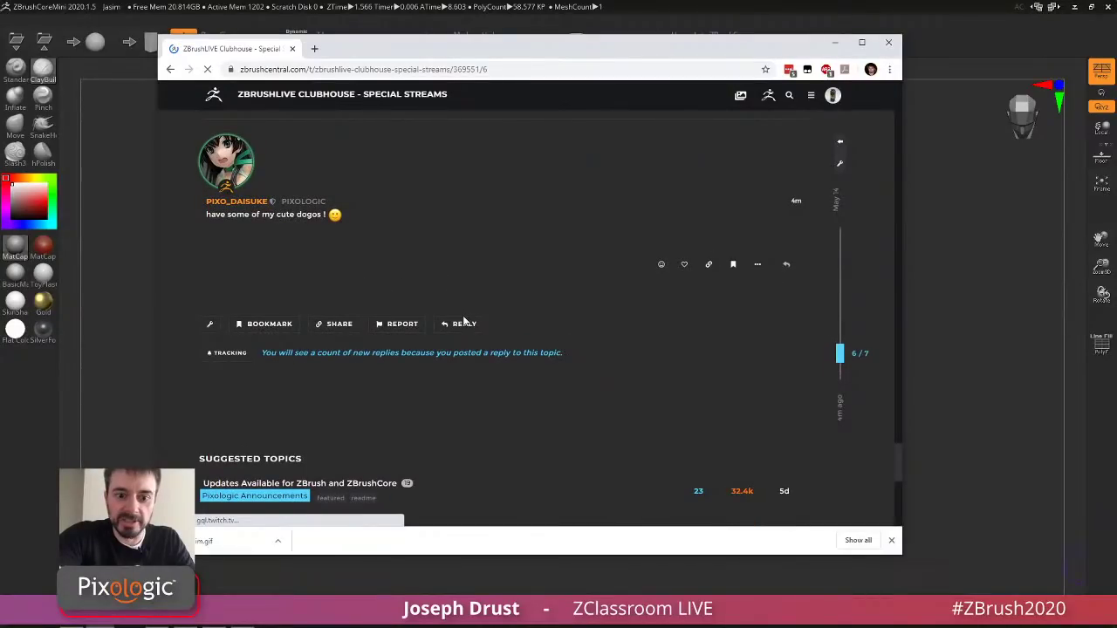
# Start a reply to the Clubhouse thread and attach CrazyGuineaPig.gif to it.
pyautogui.click(464, 323)
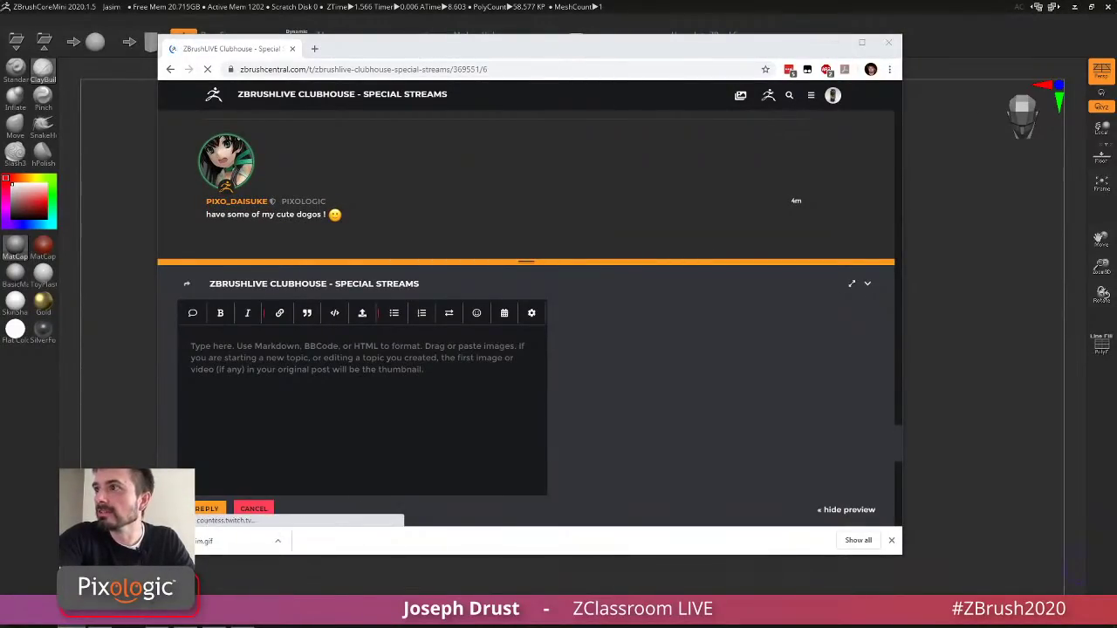
pyautogui.moveTo(205, 541); pyautogui.dragTo(358, 403)
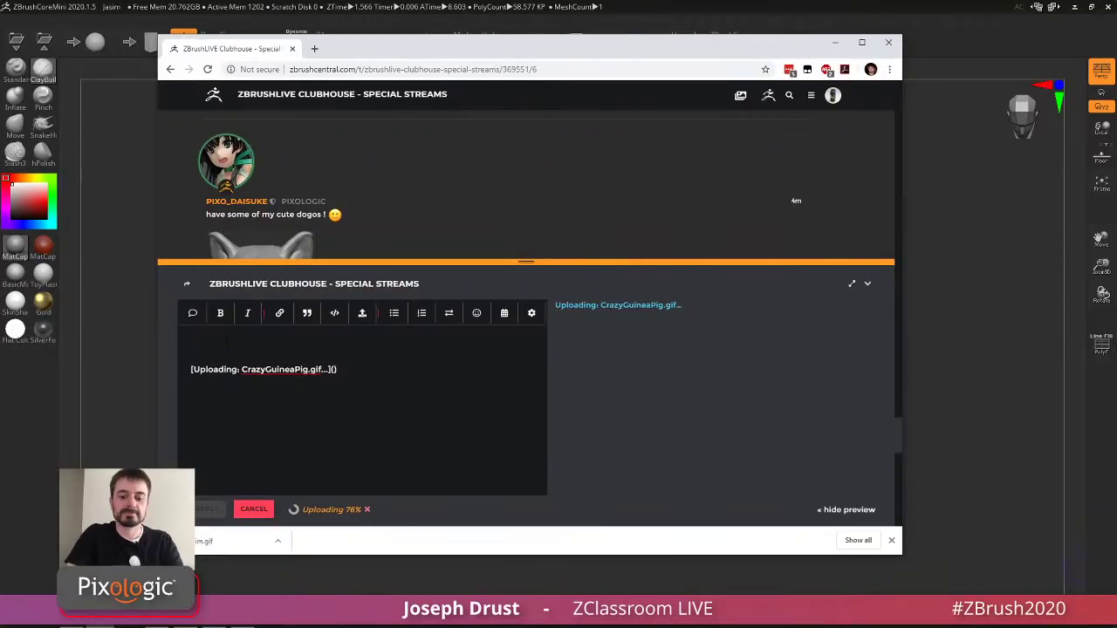
pyautogui.write('Fa')
pyautogui.press('BackSpace')
pyautogui.press('BackSpace')
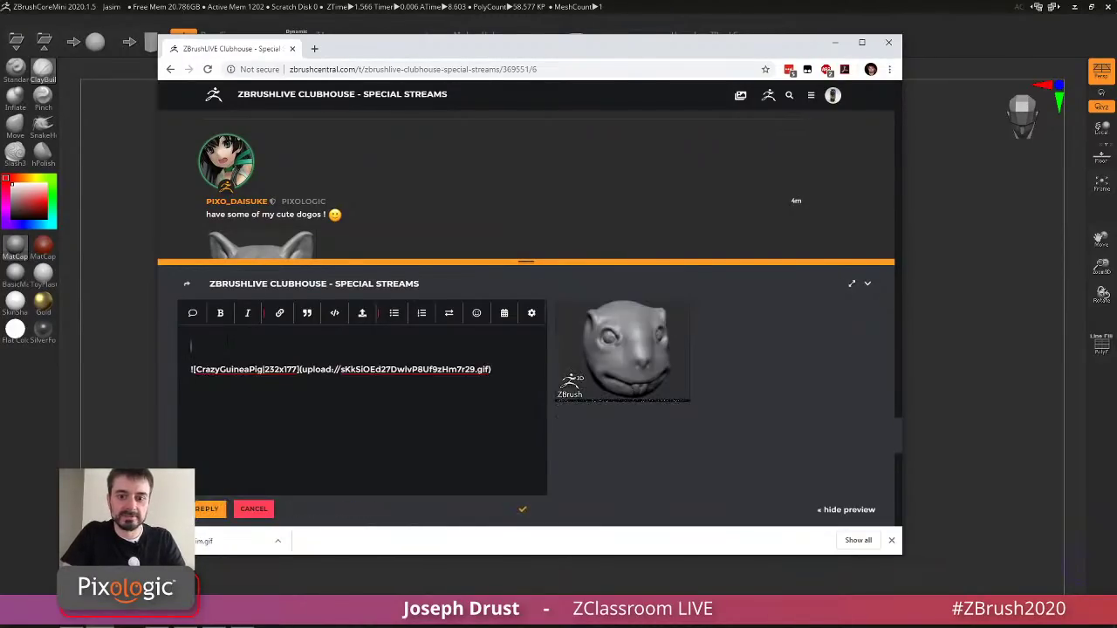
# Add the text "Changed into a Strange Guinea Pig :)" above the image, post the reply and dismiss the thumbnail choice.
pyautogui.write('Changed into a ')
pyautogui.write('sTran')
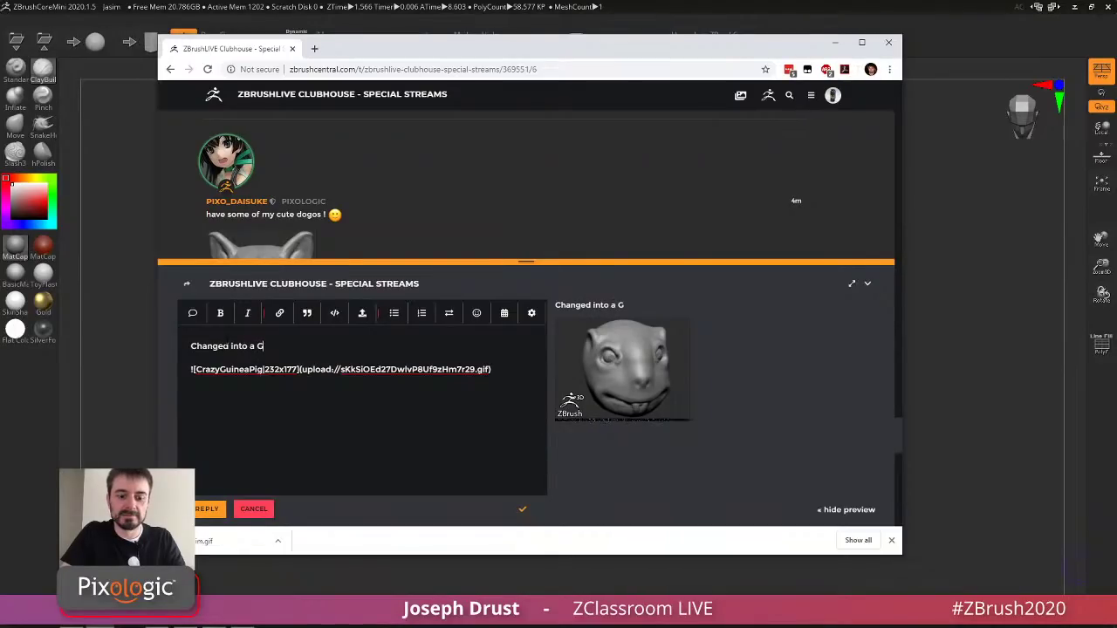
pyautogui.press('BackSpace')
pyautogui.press('BackSpace')
pyautogui.press('BackSpace')
pyautogui.press('BackSpace')
pyautogui.press('BackSpace')
pyautogui.write('Stra')
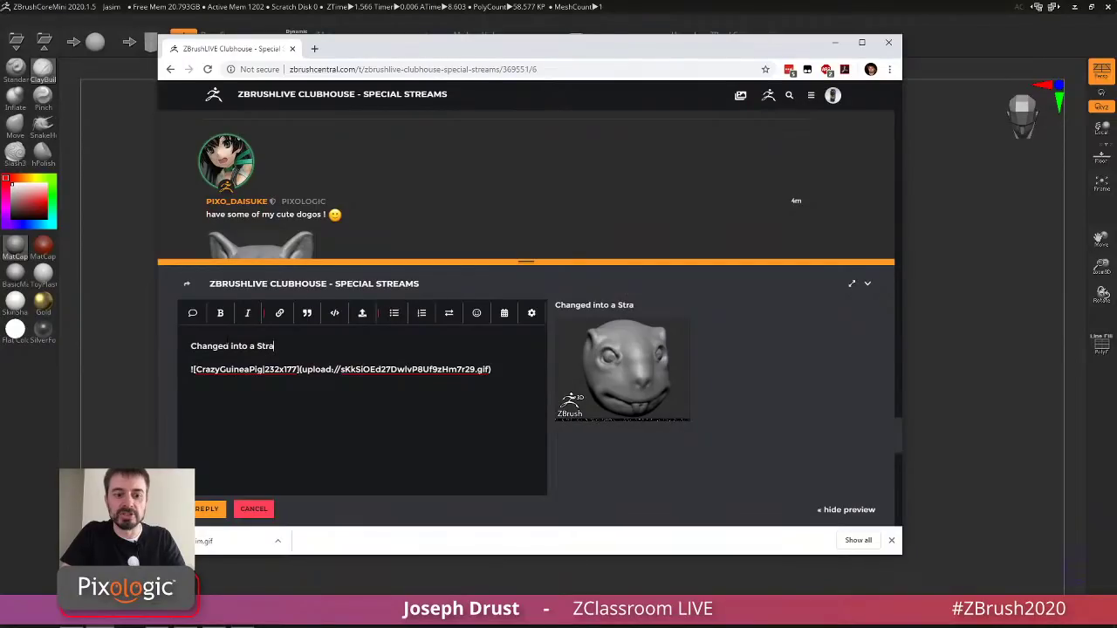
pyautogui.write('nge')
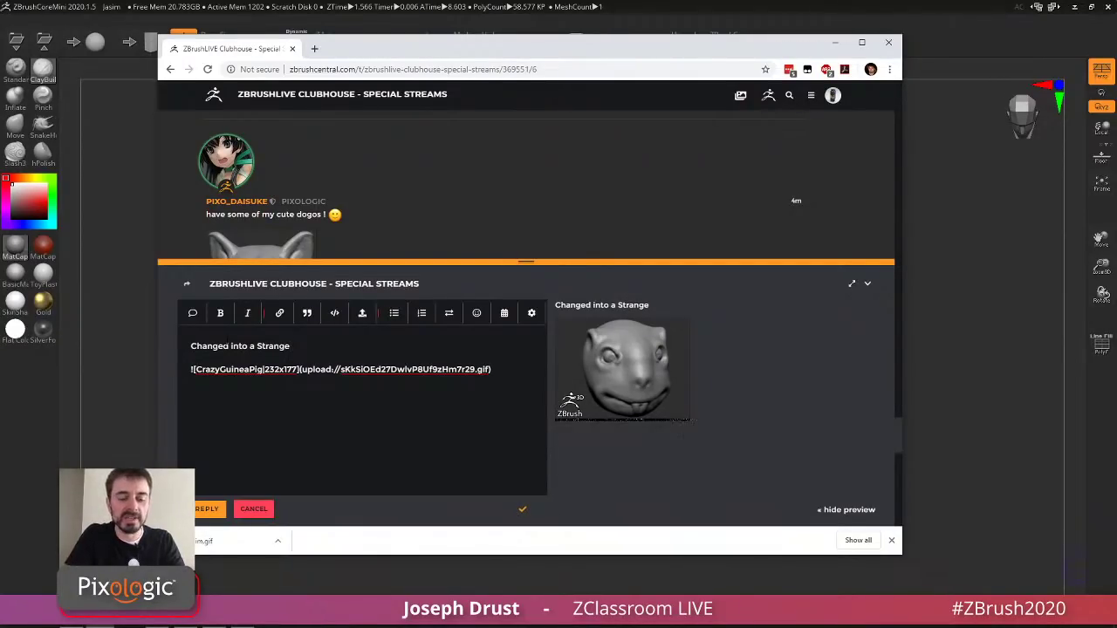
pyautogui.write(' Gui')
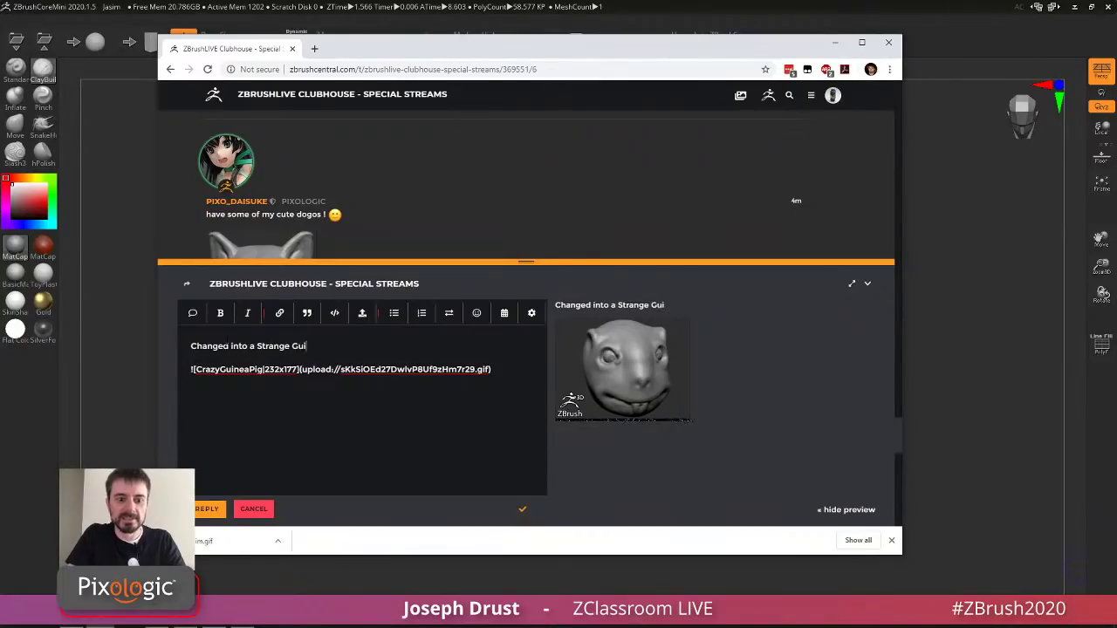
pyautogui.write('nea Pig :)')
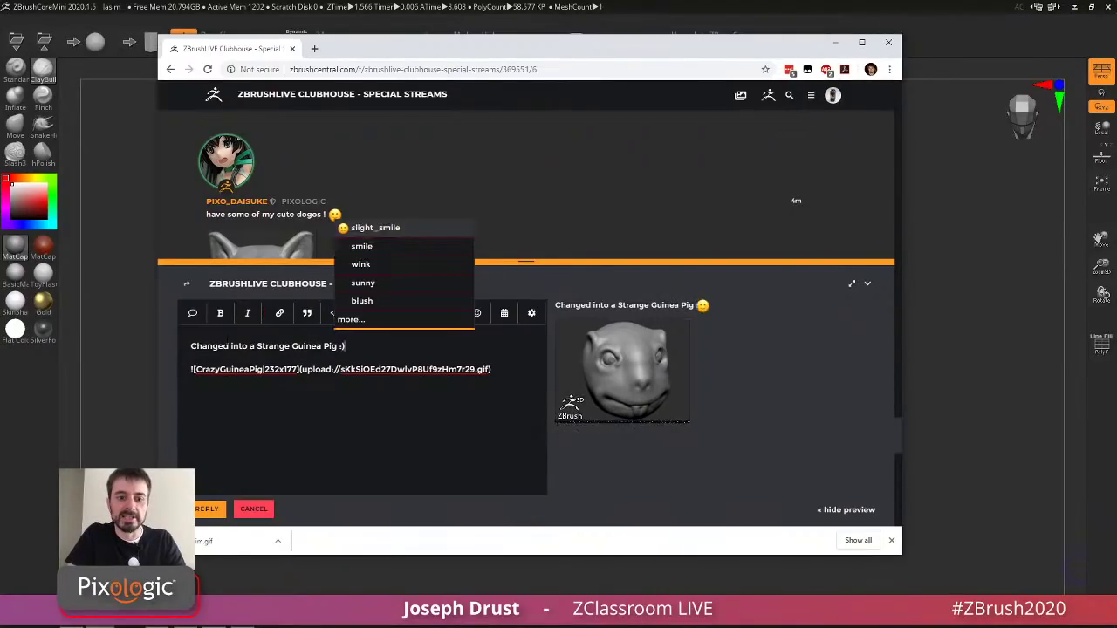
pyautogui.click(227, 340)
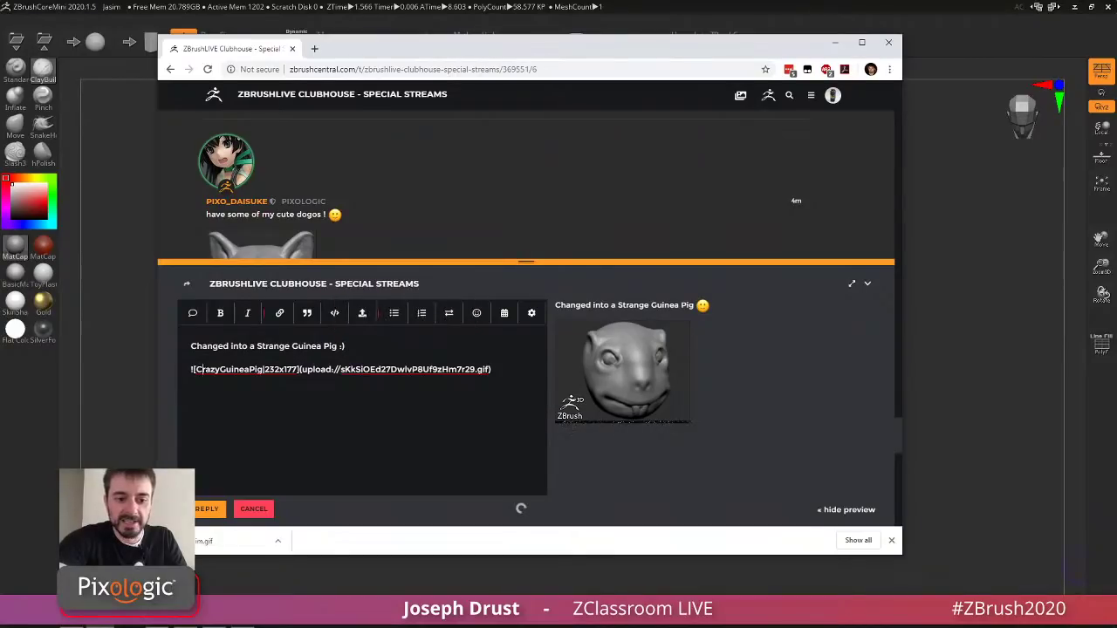
pyautogui.click(216, 511)
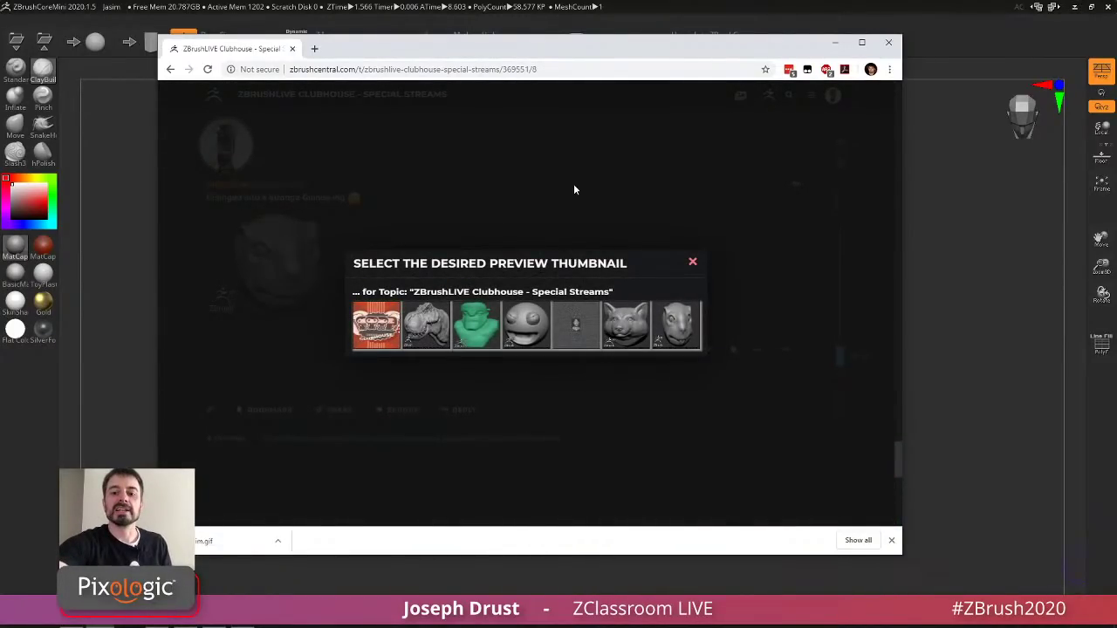
pyautogui.click(574, 189)
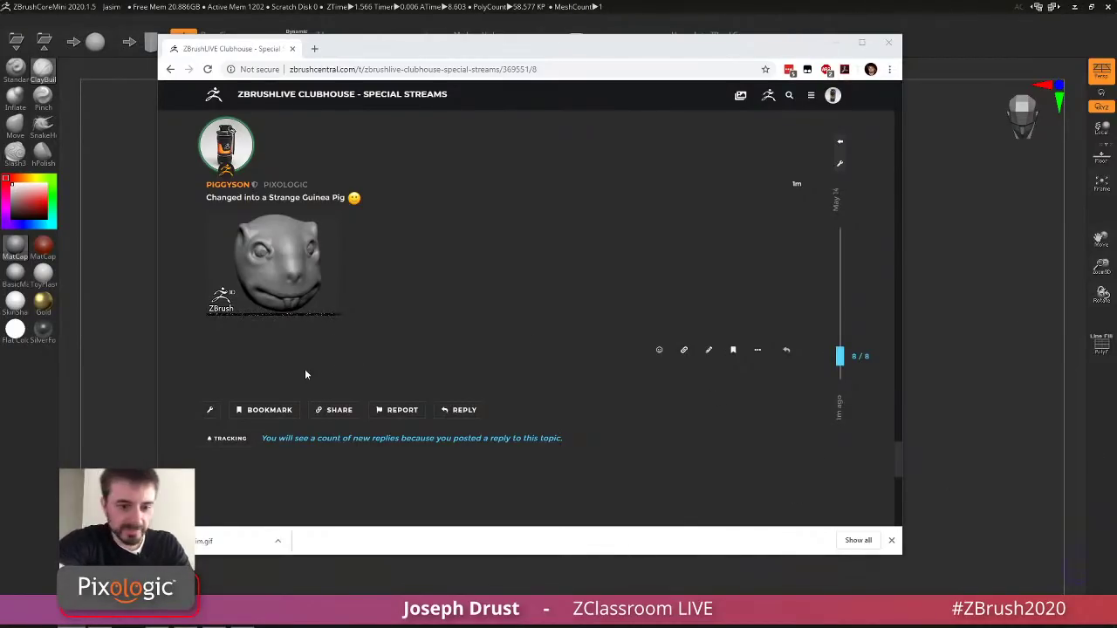
# Draft another reply reading "Example One of a Quick Skull. Lots of Snake Hook usage", attach Skull_Downloadable_iMage3DGIF.gif and sign it with the author's first name.
pyautogui.click(463, 410)
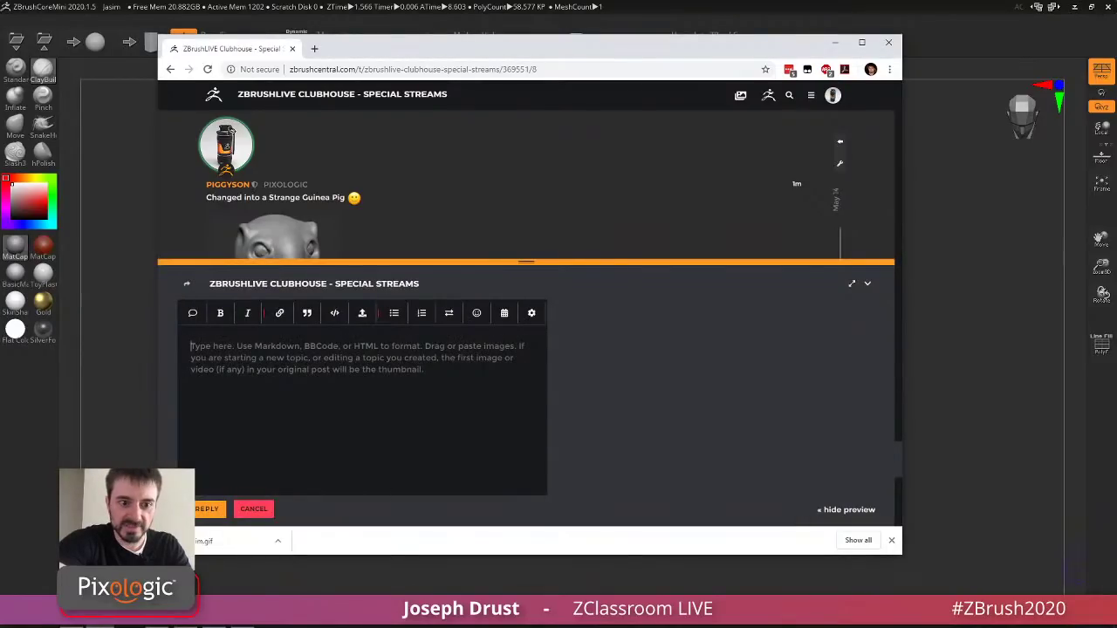
pyautogui.write('Examp')
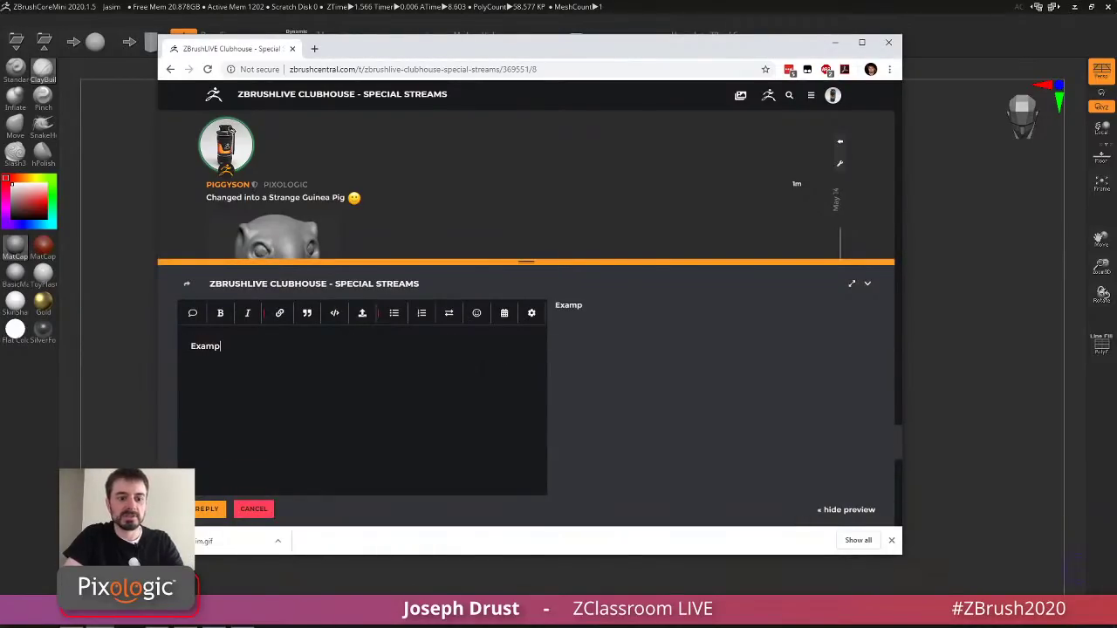
pyautogui.write('le One of a ')
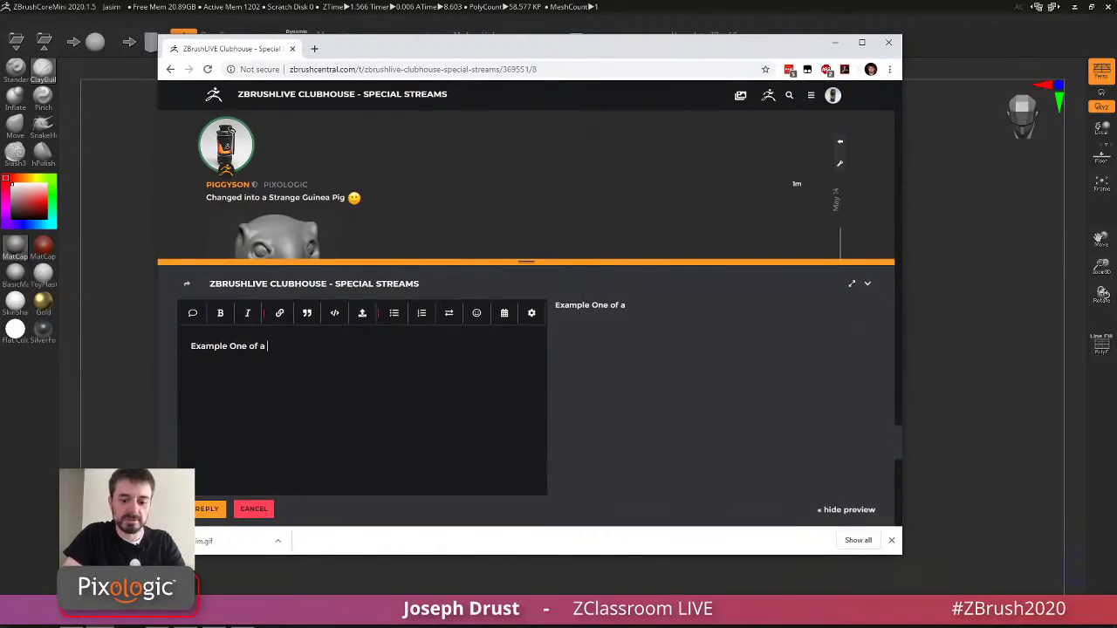
pyautogui.write('Quick Sku')
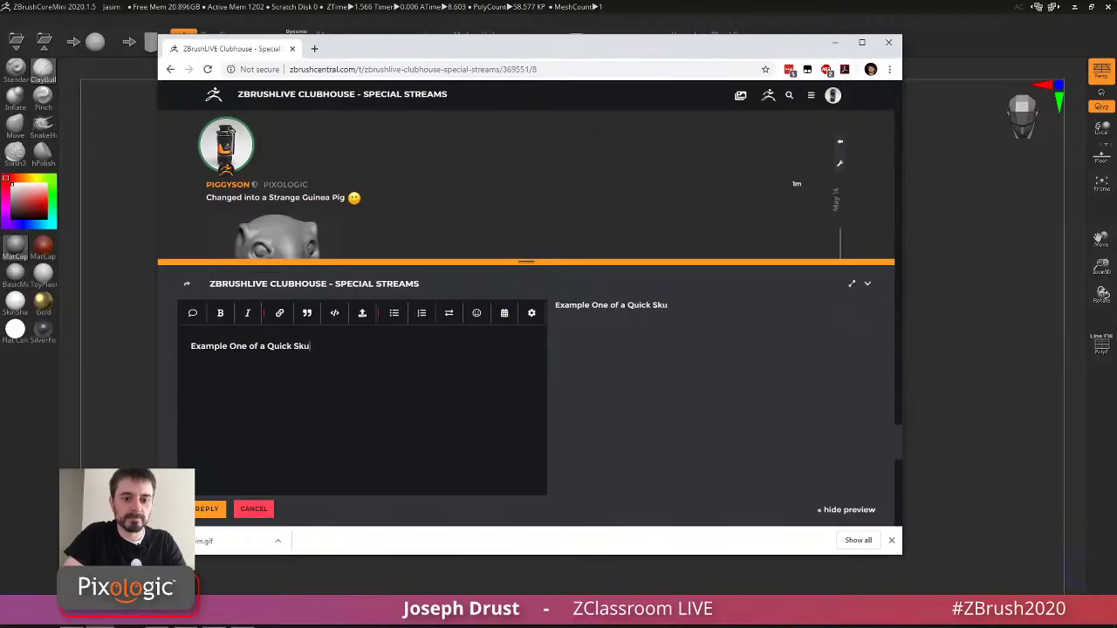
pyautogui.write('ll.  Lots of Snak')
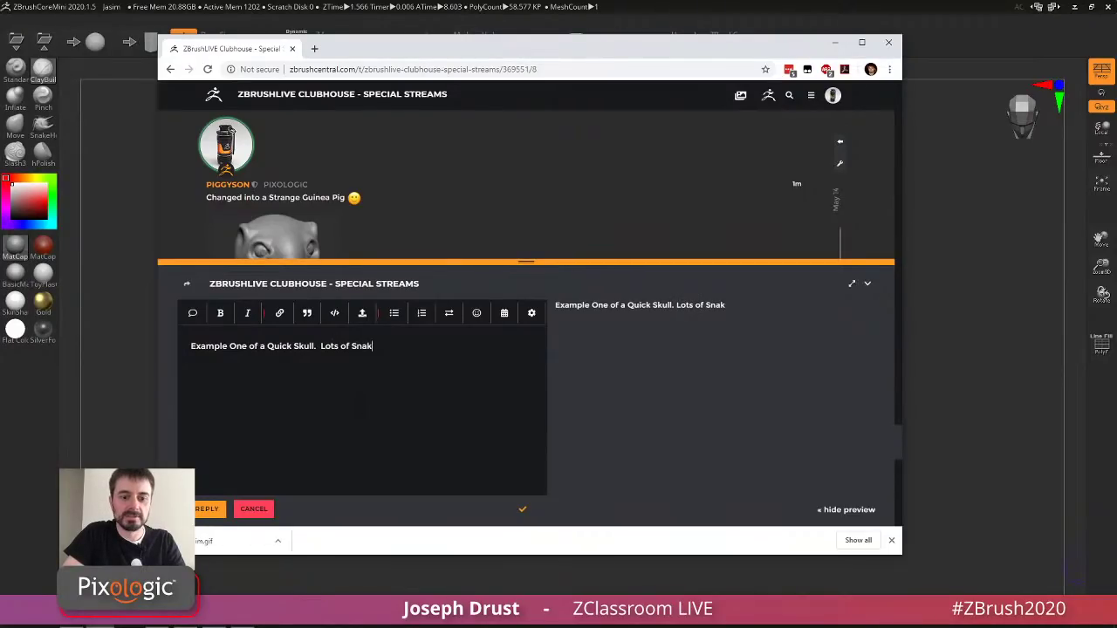
pyautogui.write('e Hook usage')
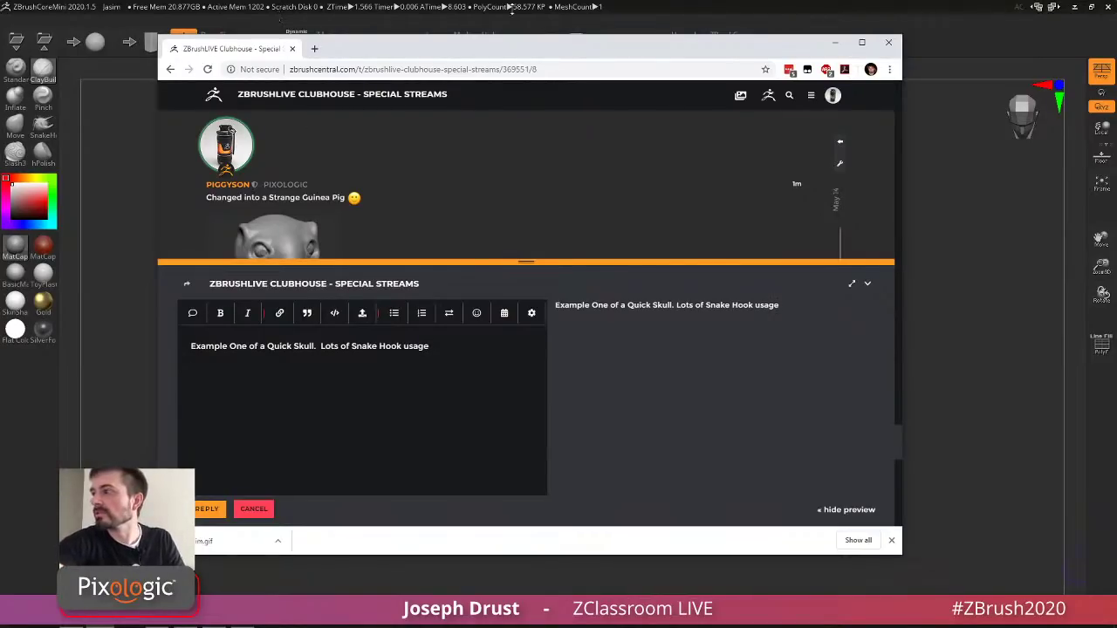
pyautogui.moveTo(845, 436); pyautogui.dragTo(368, 451)
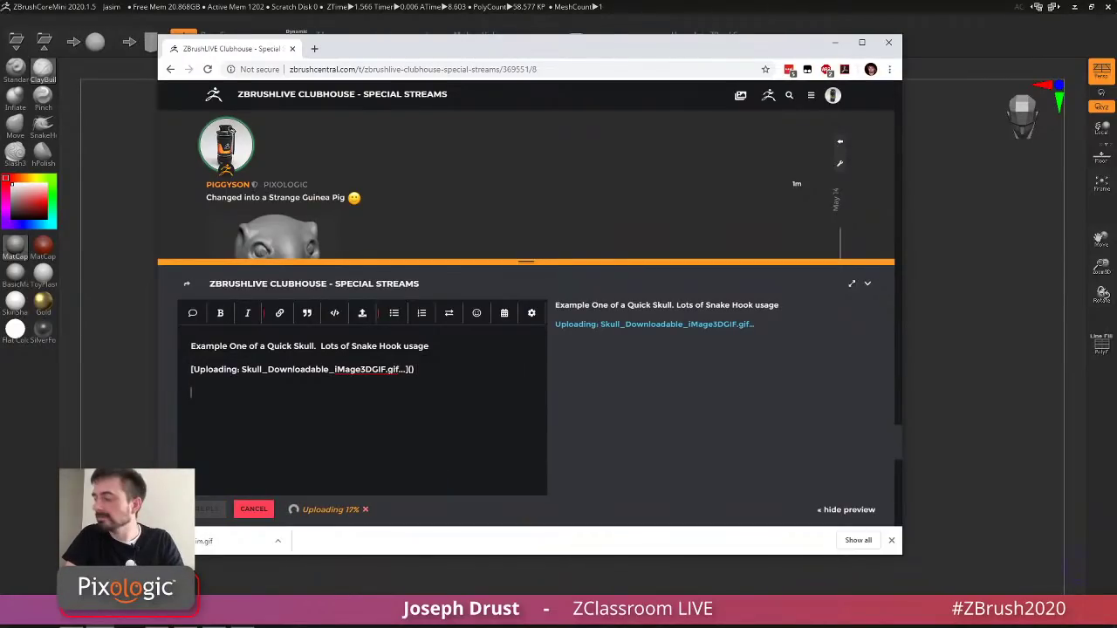
pyautogui.write('-Joseph')
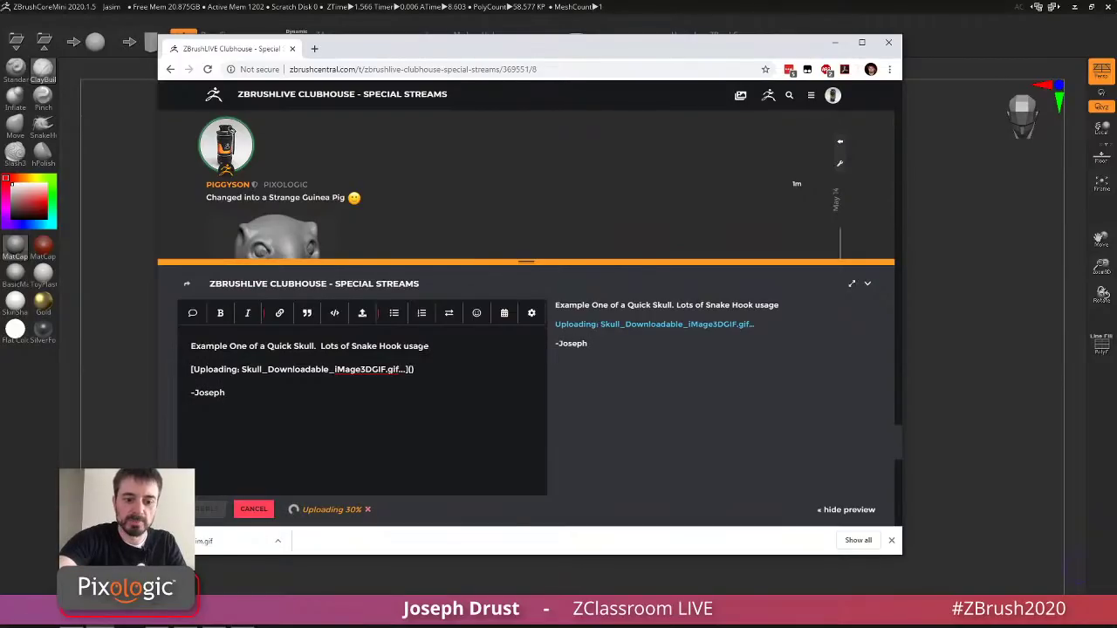
# Move the browser aside to return to ZBrushCoreMini and load the Frank_Downloadable_iMage3DGIFa project.
pyautogui.moveTo(707, 50); pyautogui.dragTo(1116, 50)
pyautogui.moveTo(785, 379); pyautogui.dragTo(691, 371)
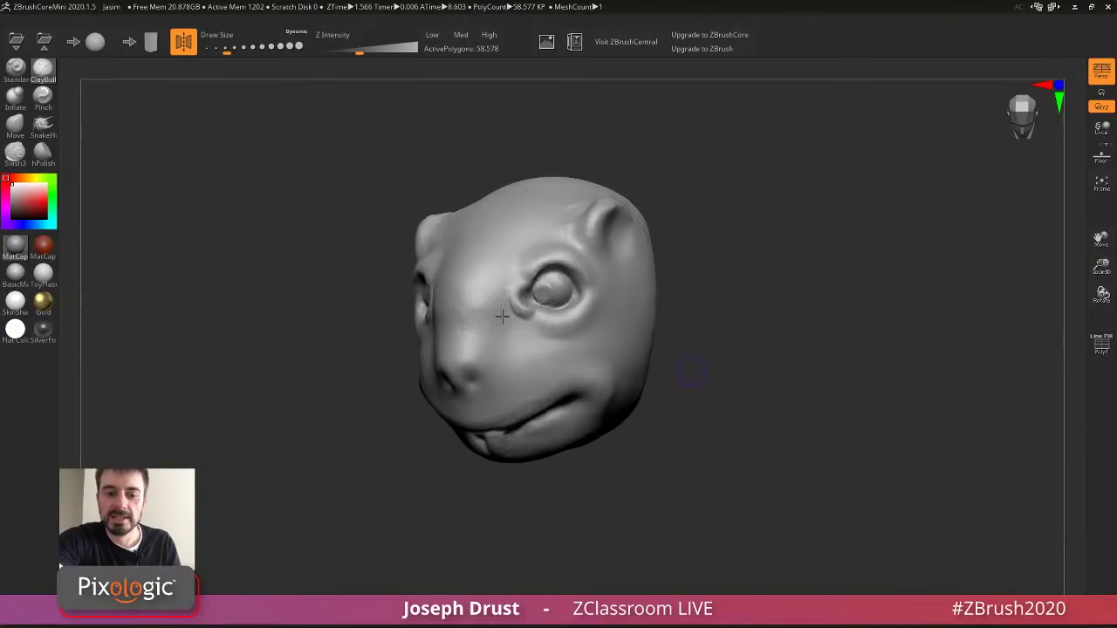
pyautogui.hotkey('ctrl', 'o')
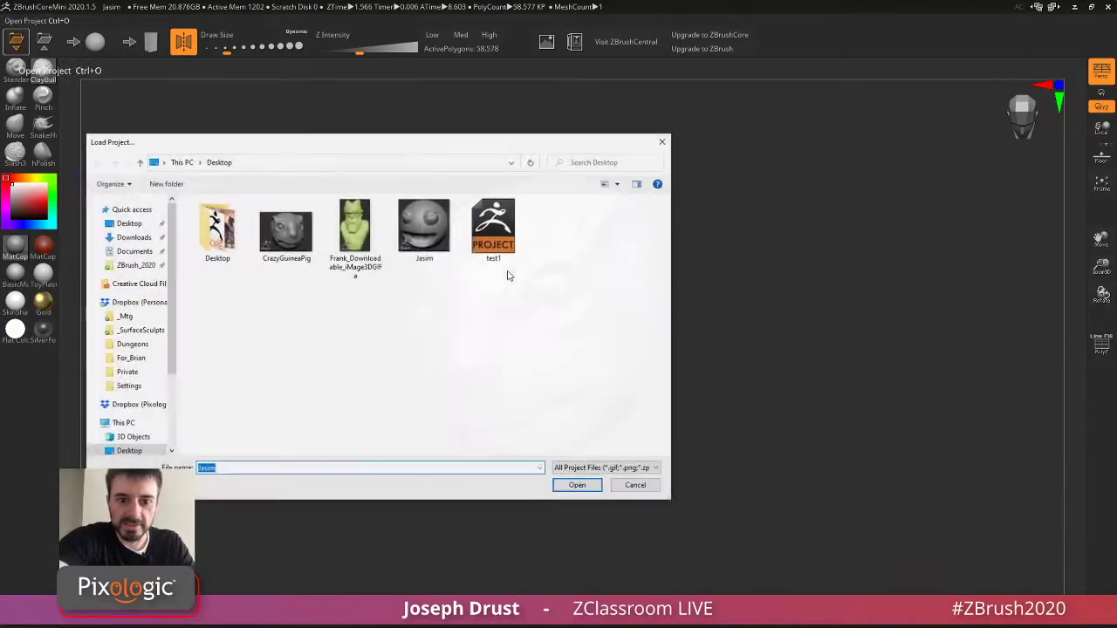
pyautogui.click(360, 239)
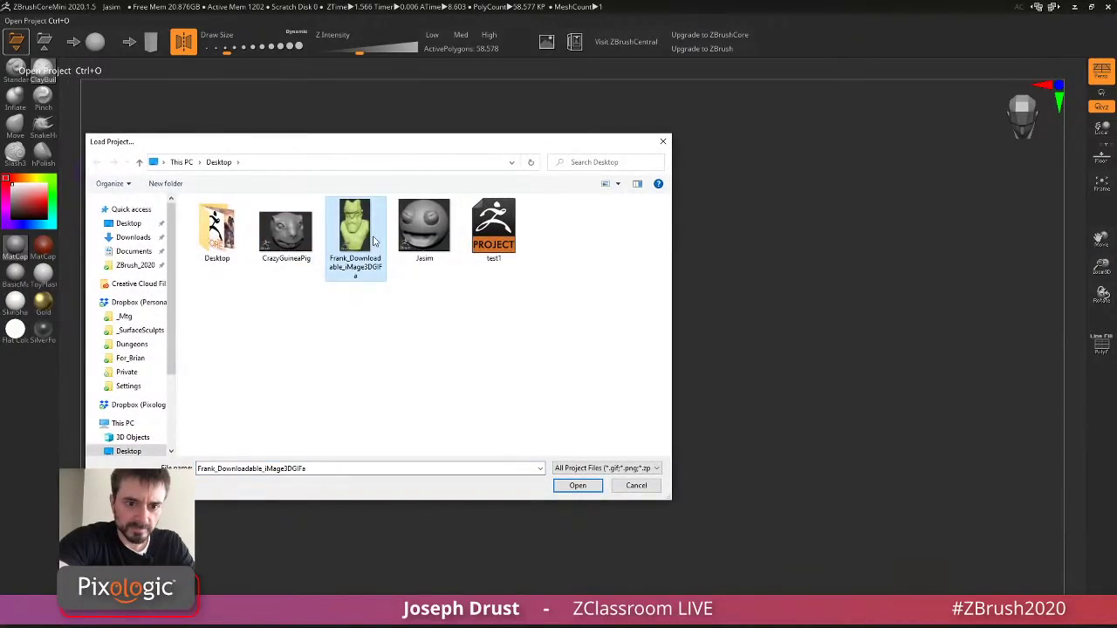
pyautogui.doubleClick(374, 241)
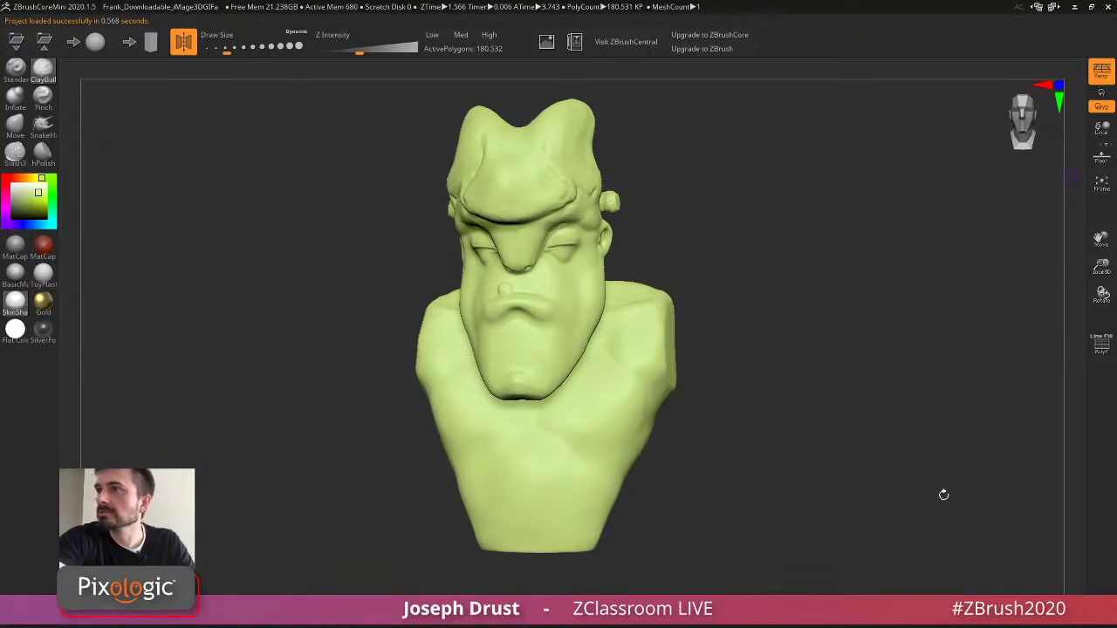
# Load the community member's one-eyed head project, 8bed49bd8cadae1dccb4681584c7982ff7e0c099, in place of the green bust.
pyautogui.click(16, 41)
pyautogui.click(601, 349)
pyautogui.doubleClick(285, 226)
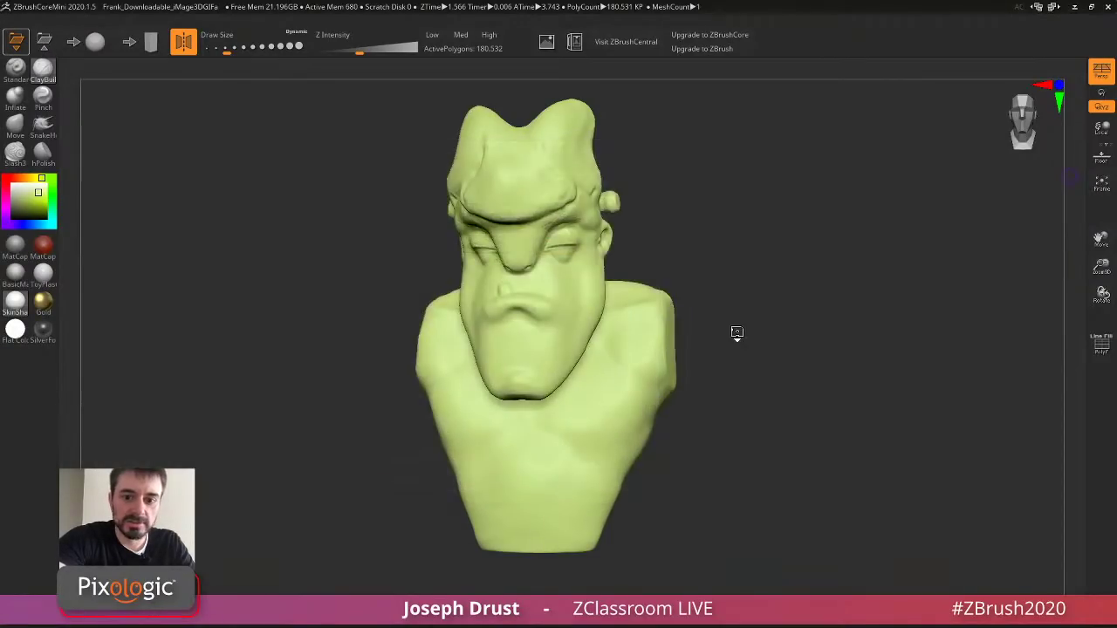
pyautogui.moveTo(890, 250)
pyautogui.mouseDown()
pyautogui.moveTo(910, 279)
pyautogui.moveTo(914, 269)
pyautogui.moveTo(878, 266)
pyautogui.mouseUp()
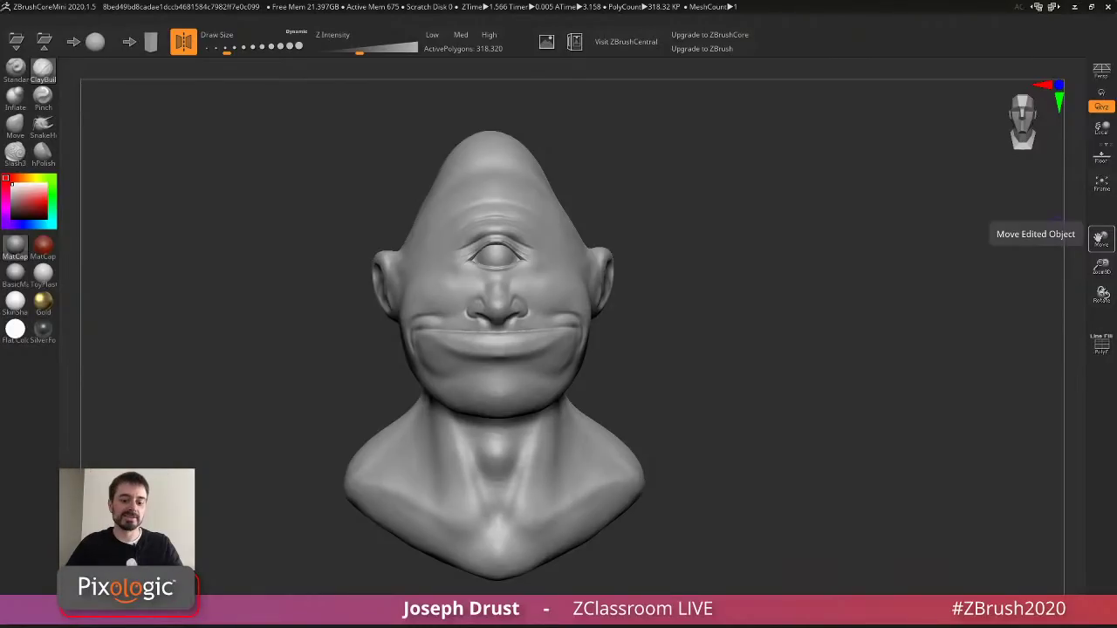
# Reshape both ears of the one-eyed head with the Move brush, checking them from several angles.
pyautogui.moveTo(751, 367)
pyautogui.mouseDown()
pyautogui.moveTo(743, 339)
pyautogui.moveTo(768, 334)
pyautogui.moveTo(755, 288)
pyautogui.moveTo(738, 317)
pyautogui.moveTo(708, 317)
pyautogui.moveTo(770, 297)
pyautogui.mouseUp()
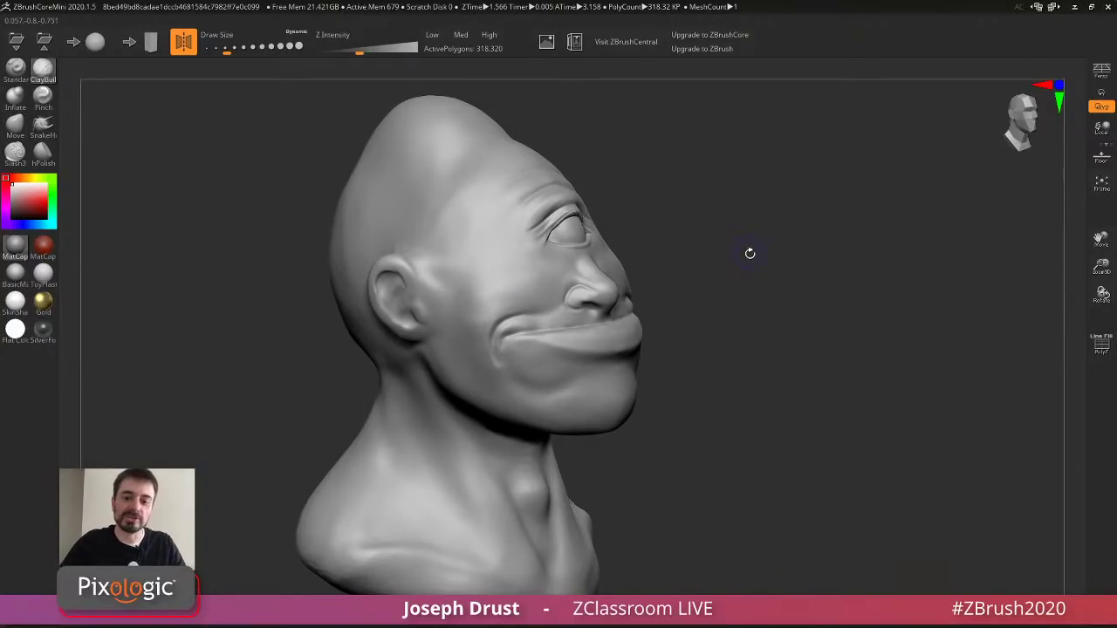
pyautogui.moveTo(749, 253)
pyautogui.mouseDown()
pyautogui.moveTo(724, 276)
pyautogui.moveTo(656, 150)
pyautogui.moveTo(690, 200)
pyautogui.moveTo(727, 212)
pyautogui.mouseUp()
pyautogui.press('s')
pyautogui.moveTo(729, 209); pyautogui.dragTo(786, 203)
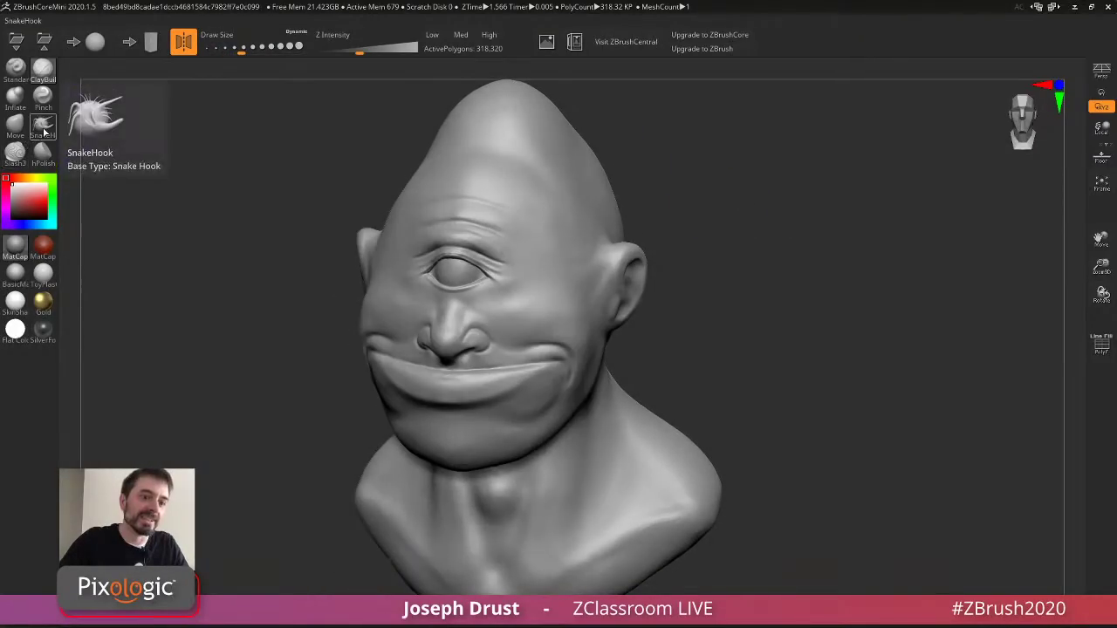
pyautogui.click(15, 125)
pyautogui.moveTo(622, 288); pyautogui.dragTo(602, 284)
pyautogui.moveTo(724, 274); pyautogui.dragTo(649, 275)
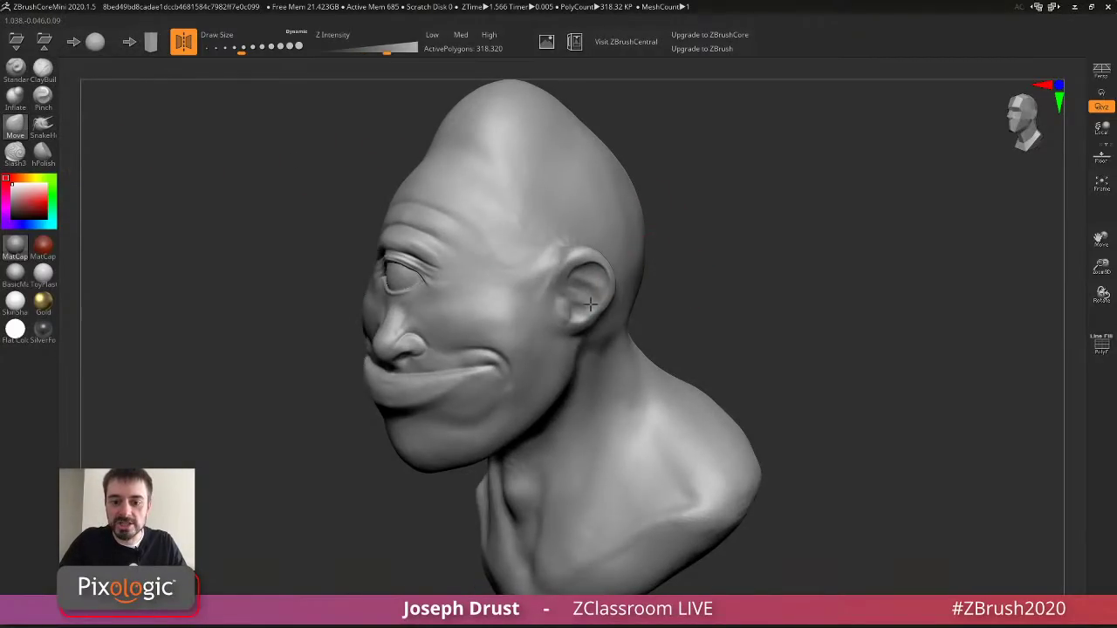
pyautogui.moveTo(590, 304); pyautogui.dragTo(585, 308)
pyautogui.moveTo(663, 232); pyautogui.dragTo(747, 227)
pyautogui.moveTo(622, 288); pyautogui.dragTo(630, 253)
pyautogui.moveTo(711, 259); pyautogui.dragTo(628, 255)
pyautogui.moveTo(709, 228)
pyautogui.mouseDown()
pyautogui.moveTo(658, 228)
pyautogui.moveTo(742, 231)
pyautogui.moveTo(730, 200)
pyautogui.moveTo(782, 203)
pyautogui.mouseUp()
# Adjust the contour where the jaw meets the neck with a larger Move brush.
pyautogui.press(']')
pyautogui.moveTo(568, 417); pyautogui.dragTo(591, 422)
pyautogui.moveTo(654, 413)
pyautogui.mouseDown()
pyautogui.moveTo(577, 409)
pyautogui.moveTo(585, 403)
pyautogui.mouseUp()
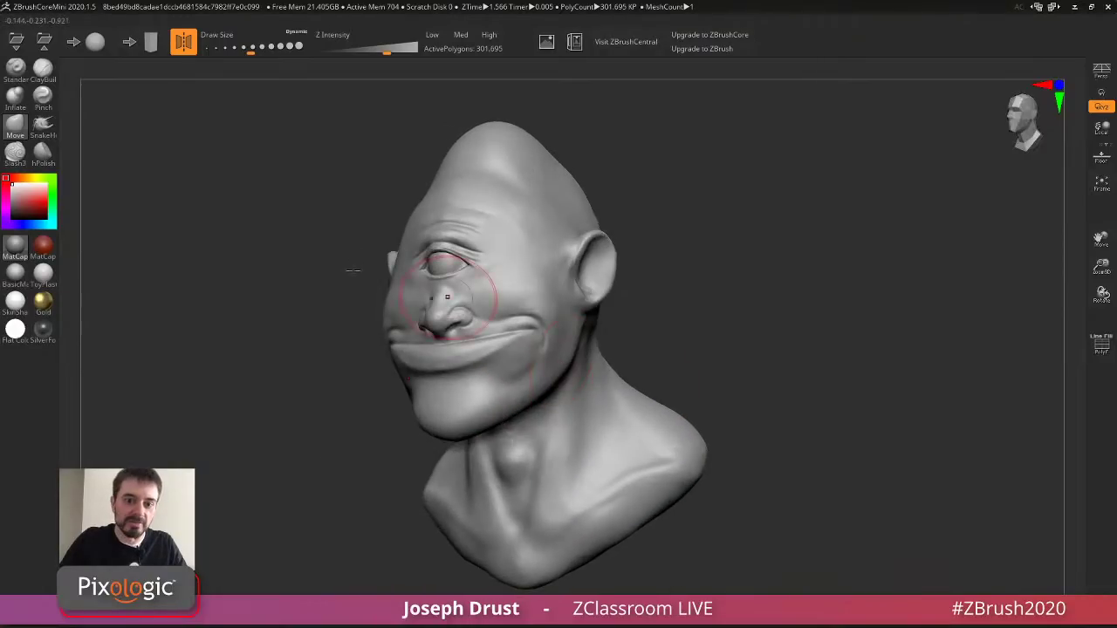
# Work the area around the mouth and chin with a smaller ClayBuildup brush and smooth the surface below the lips.
pyautogui.click(43, 71)
pyautogui.moveTo(768, 210)
pyautogui.mouseDown()
pyautogui.moveTo(817, 217)
pyautogui.moveTo(823, 227)
pyautogui.moveTo(811, 227)
pyautogui.mouseUp()
pyautogui.press('s')
pyautogui.moveTo(785, 238); pyautogui.dragTo(732, 262)
pyautogui.press('[')
pyautogui.moveTo(615, 356)
pyautogui.mouseDown()
pyautogui.moveTo(572, 369)
pyautogui.moveTo(615, 354)
pyautogui.moveTo(638, 329)
pyautogui.mouseUp()
pyautogui.hotkey('ctrl', 'z')
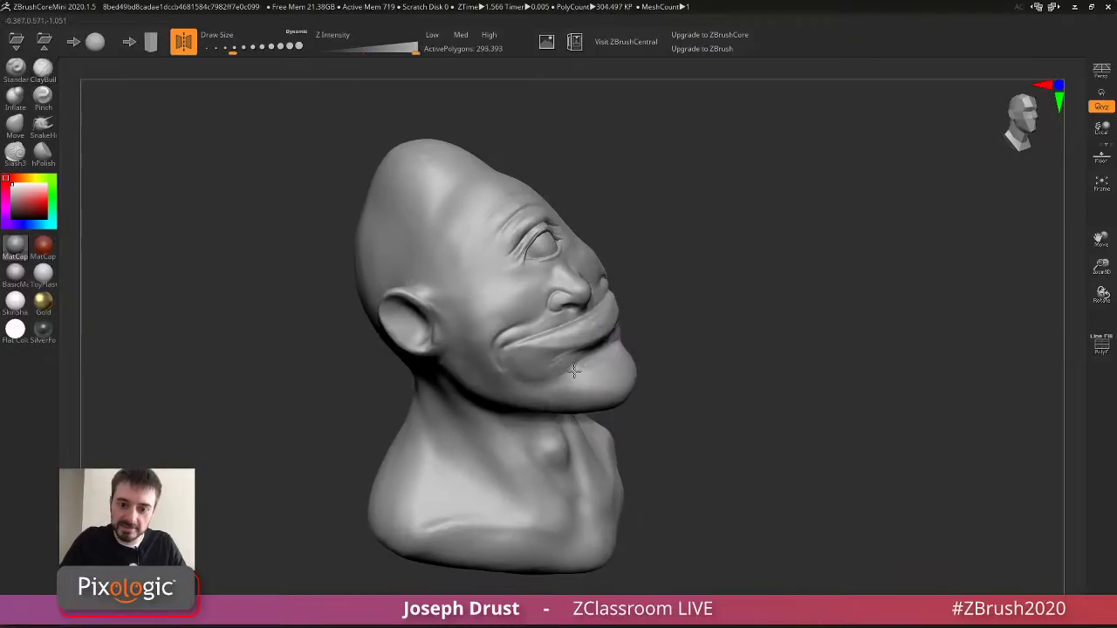
pyautogui.moveTo(529, 364)
pyautogui.mouseDown()
pyautogui.moveTo(516, 354)
pyautogui.moveTo(542, 371)
pyautogui.moveTo(515, 356)
pyautogui.moveTo(618, 373)
pyautogui.moveTo(562, 401)
pyautogui.mouseUp()
# Build up fuller lips with ClayBuildup and set the mesh resolution to Low.
pyautogui.moveTo(829, 266); pyautogui.dragTo(717, 292)
pyautogui.press('s')
pyautogui.click(712, 292)
pyautogui.moveTo(462, 349)
pyautogui.mouseDown()
pyautogui.moveTo(482, 348)
pyautogui.moveTo(449, 354)
pyautogui.mouseUp()
pyautogui.moveTo(580, 260); pyautogui.dragTo(641, 226, button='right')
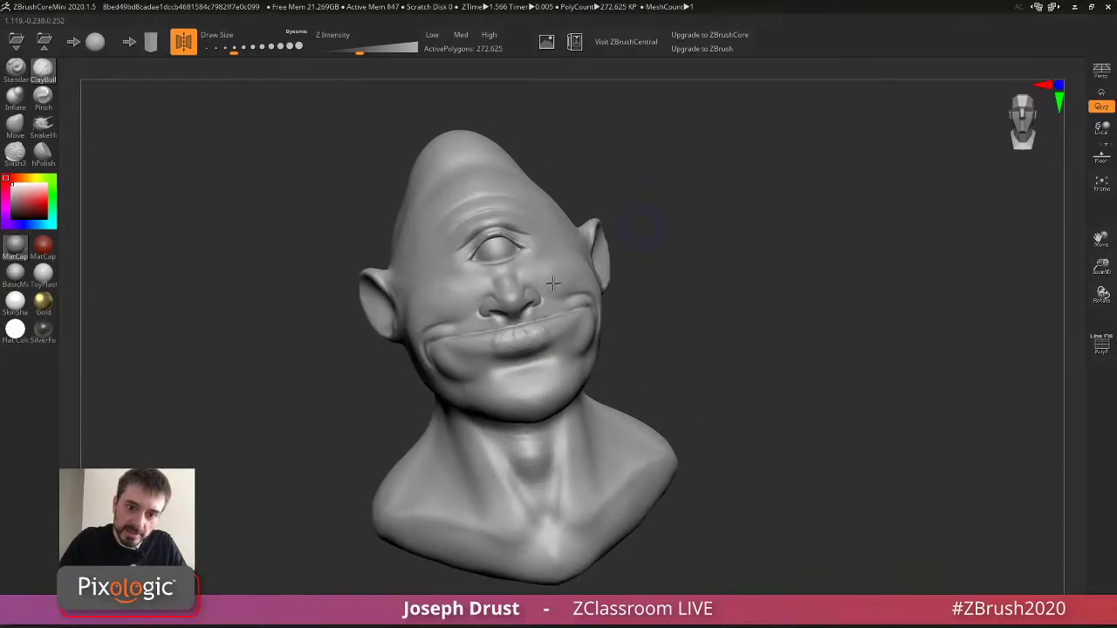
pyautogui.moveTo(553, 282); pyautogui.dragTo(571, 317, button='right')
pyautogui.moveTo(571, 317)
pyautogui.mouseDown()
pyautogui.moveTo(512, 322)
pyautogui.moveTo(528, 304)
pyautogui.mouseUp()
pyautogui.click(432, 41)
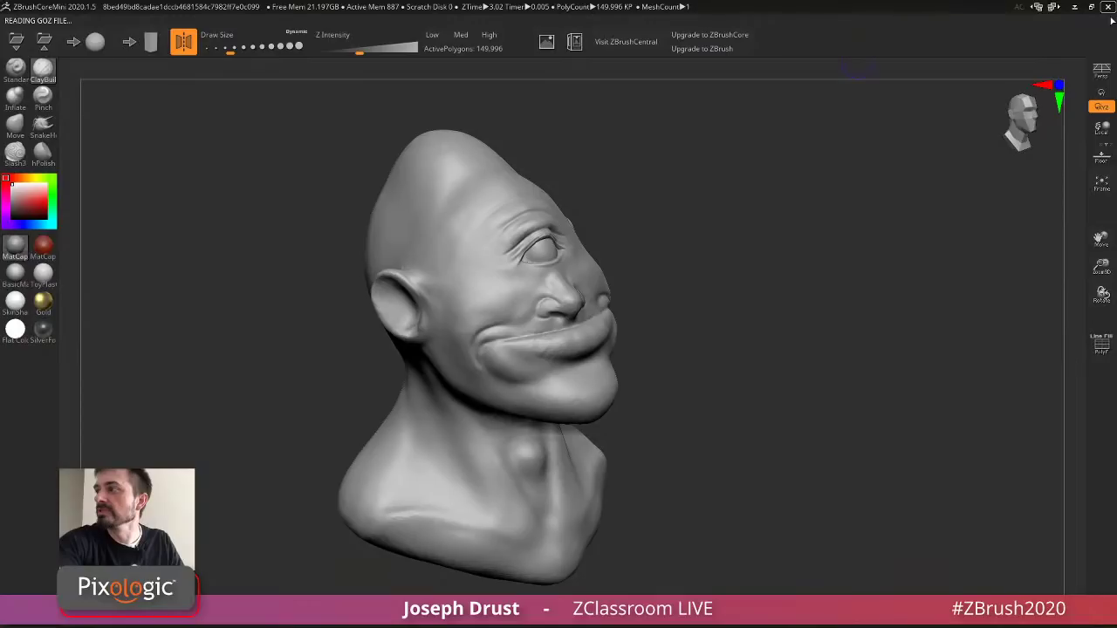
# Switch to the browser, review the sculpts posted in the ZBrushLIVE Clubhouse thread, and move the browser aside to return to ZBrushCoreMini.
pyautogui.hotkey('alt', 'Tab')
pyautogui.scroll(7, 497, 284)
pyautogui.scroll(5, 495, 296)
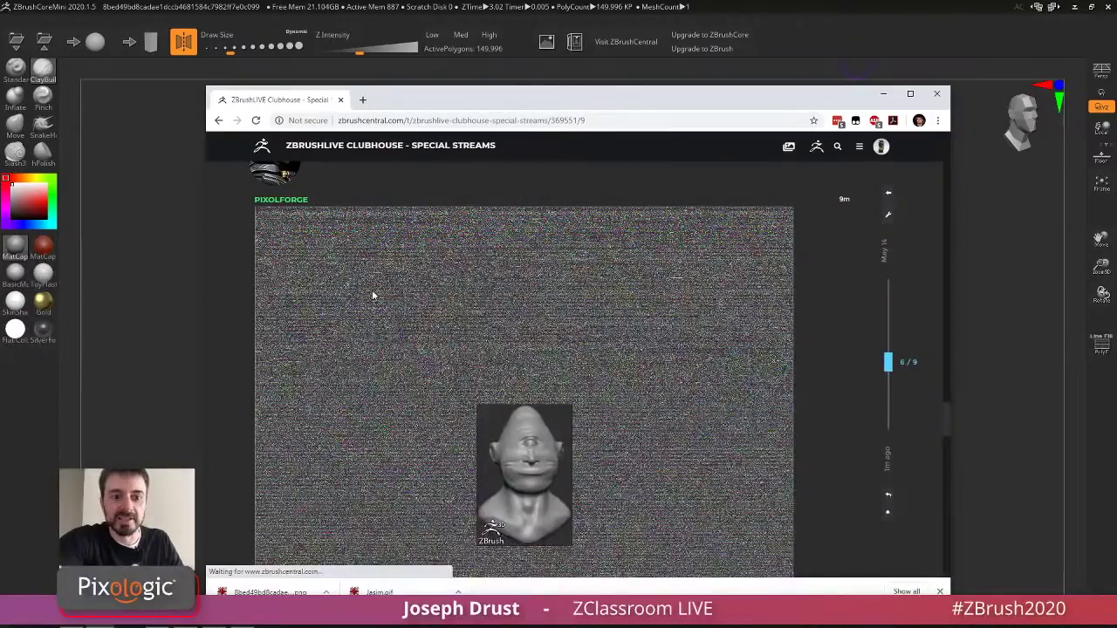
pyautogui.scroll(-1, 574, 455)
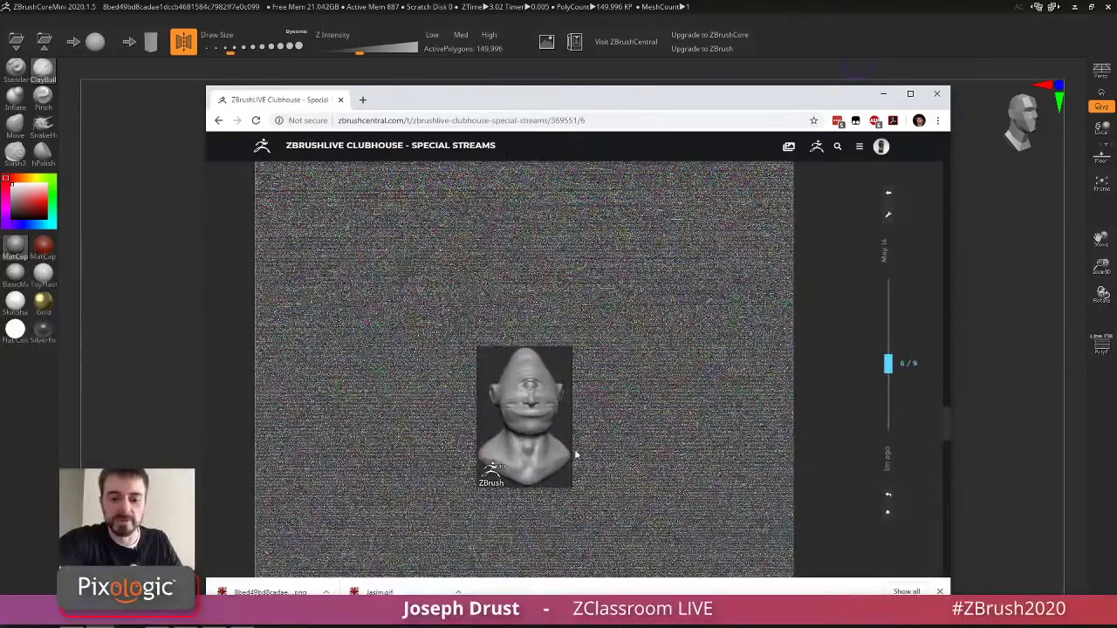
pyautogui.scroll(-1, 533, 384)
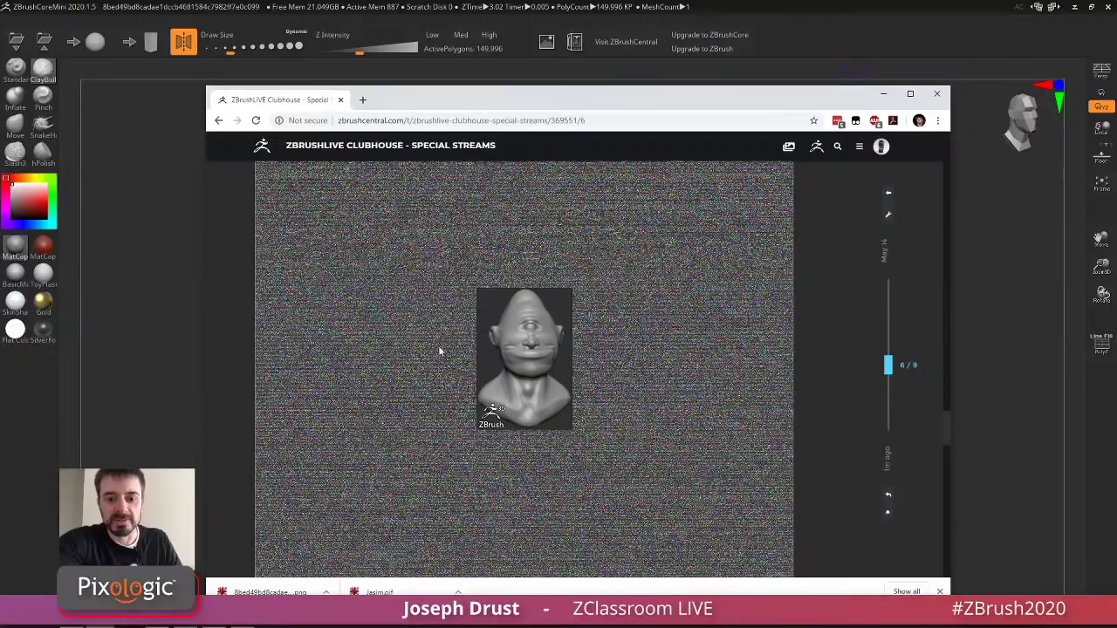
pyautogui.scroll(2, 486, 351)
pyautogui.scroll(3, 485, 351)
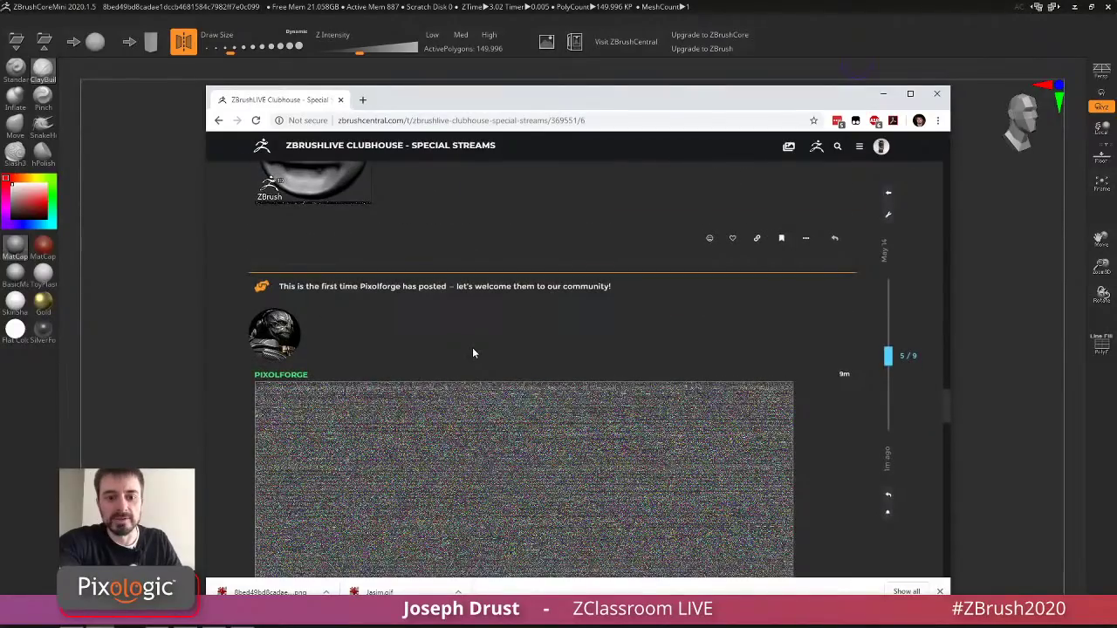
pyautogui.scroll(3, 472, 350)
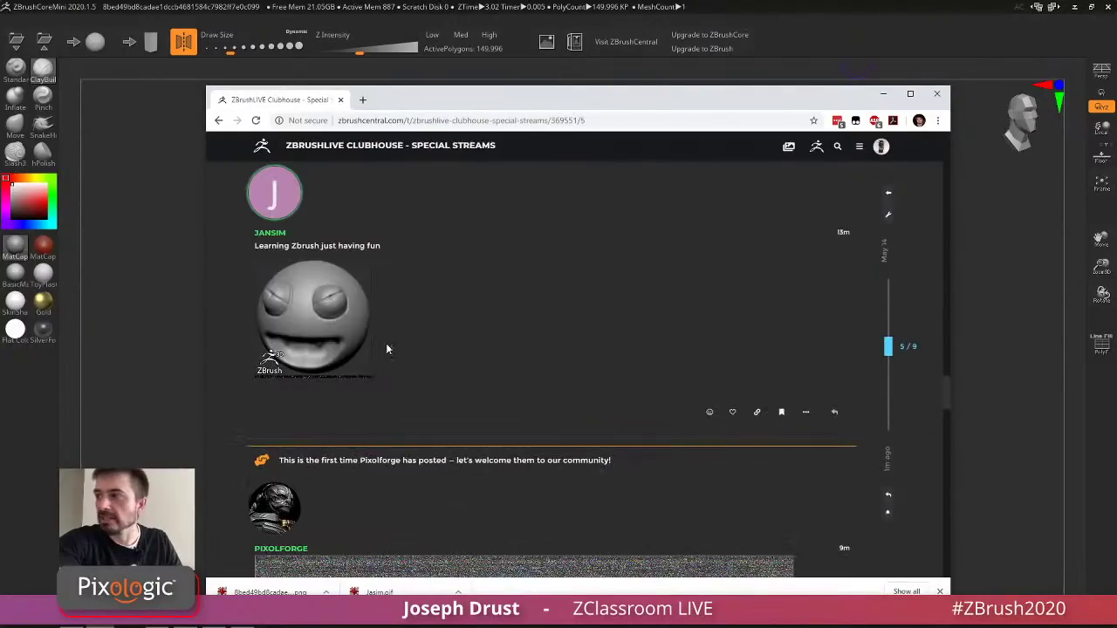
pyautogui.scroll(1, 326, 345)
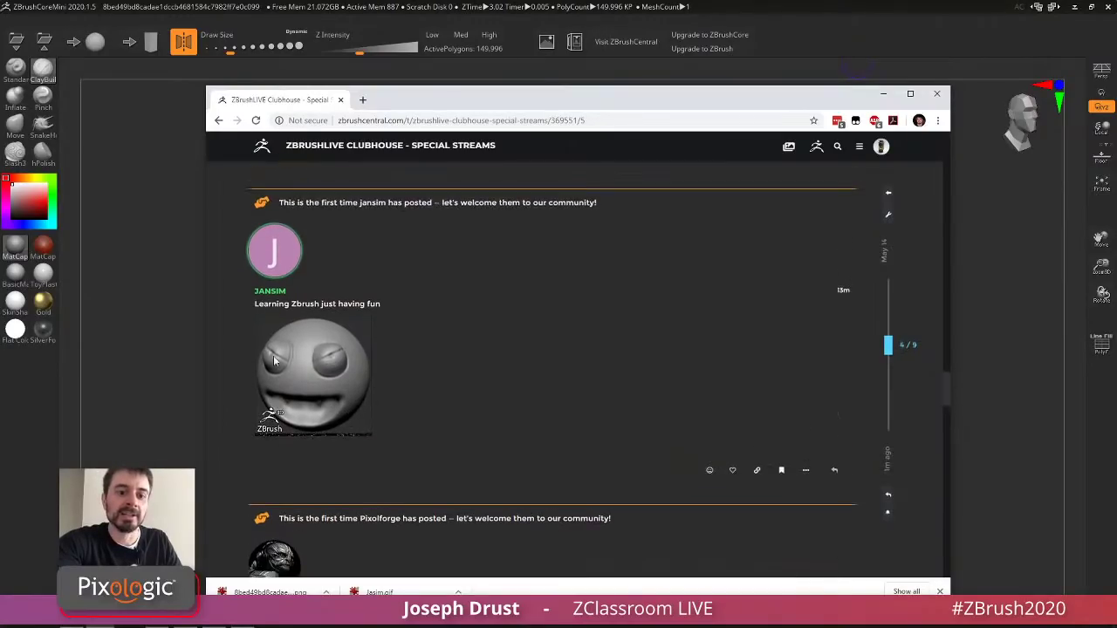
pyautogui.scroll(3, 314, 368)
pyautogui.scroll(3, 323, 371)
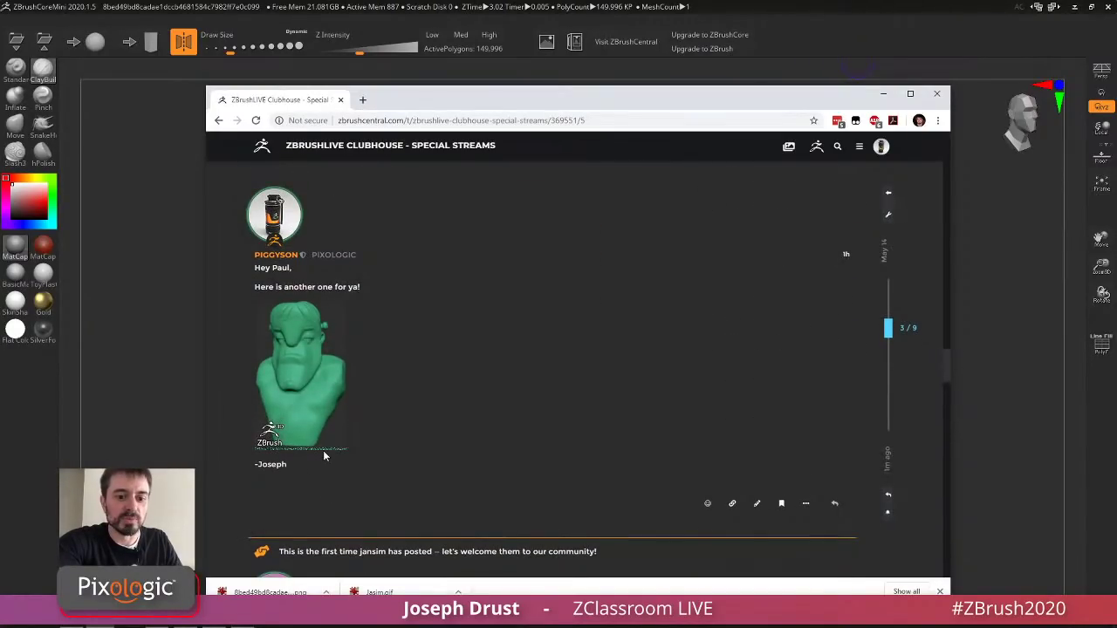
pyautogui.scroll(-5, 602, 315)
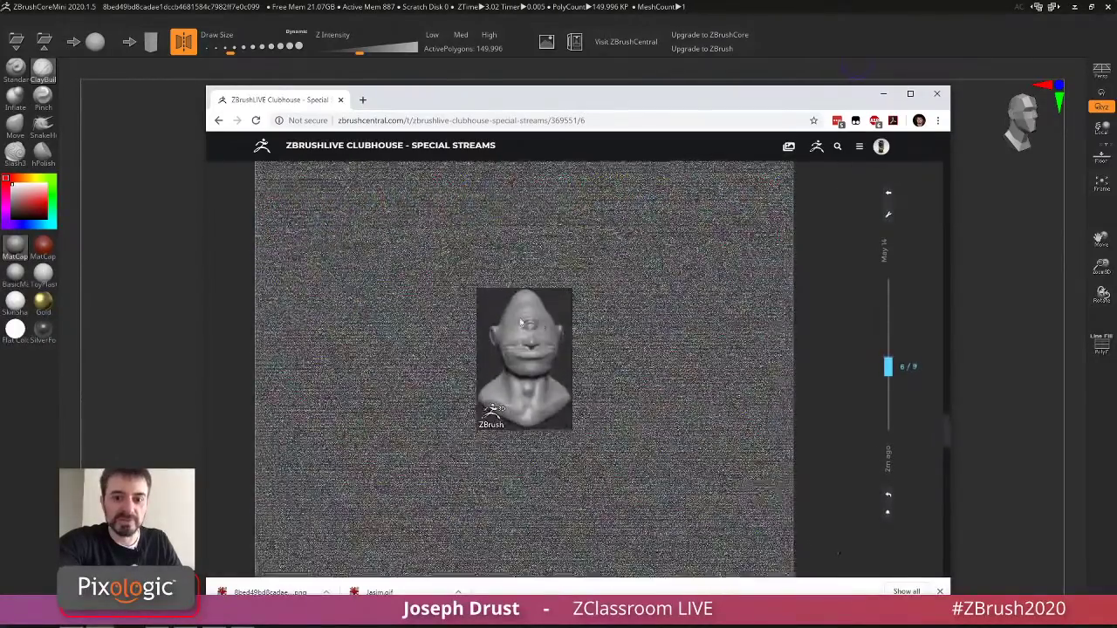
pyautogui.moveTo(649, 97); pyautogui.dragTo(1116, 27)
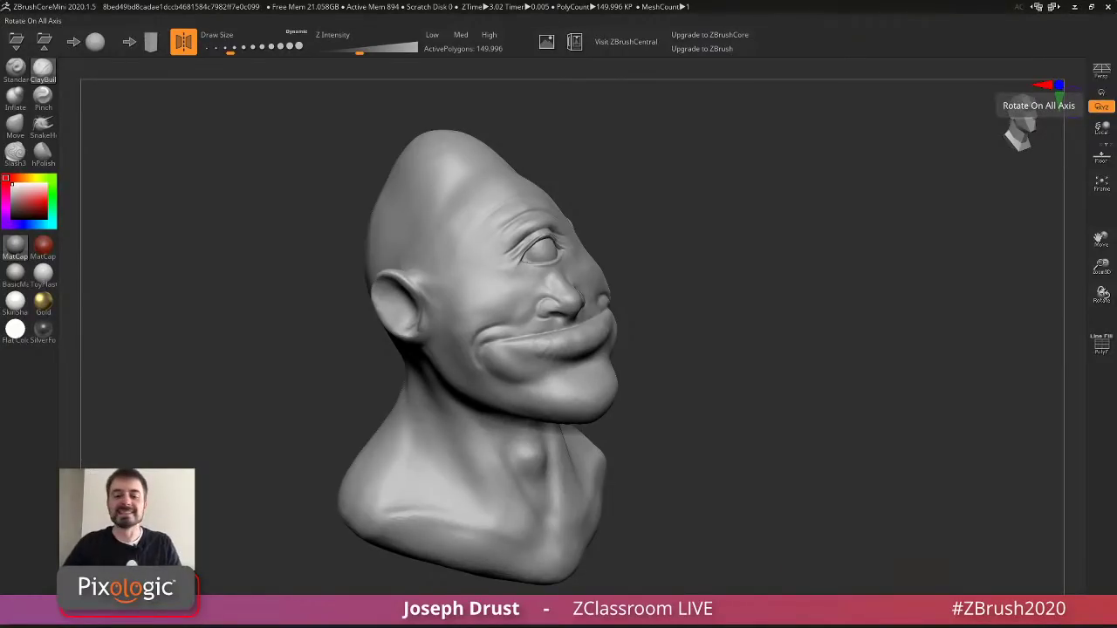
# Rework the forehead wrinkles above the eye with ClayBuildup strokes and soften them.
pyautogui.moveTo(829, 235); pyautogui.dragTo(807, 221)
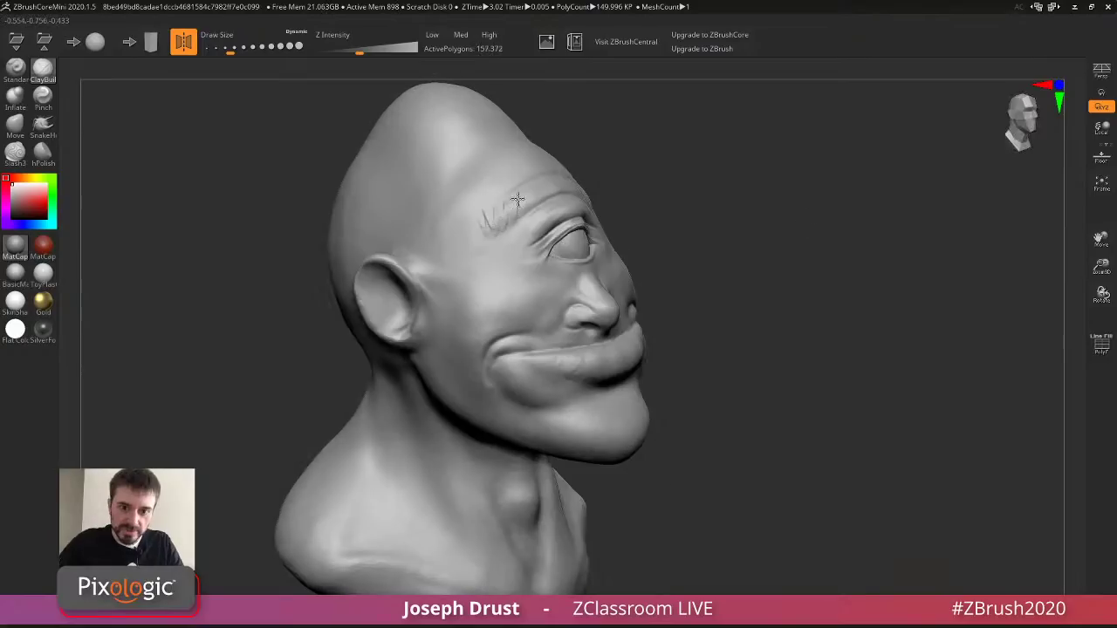
pyautogui.moveTo(492, 224)
pyautogui.mouseDown()
pyautogui.moveTo(521, 191)
pyautogui.moveTo(535, 192)
pyautogui.mouseUp()
pyautogui.hotkey('ctrl', 'z')
pyautogui.hotkey('ctrl', 'z')
pyautogui.hotkey('ctrl', 'z')
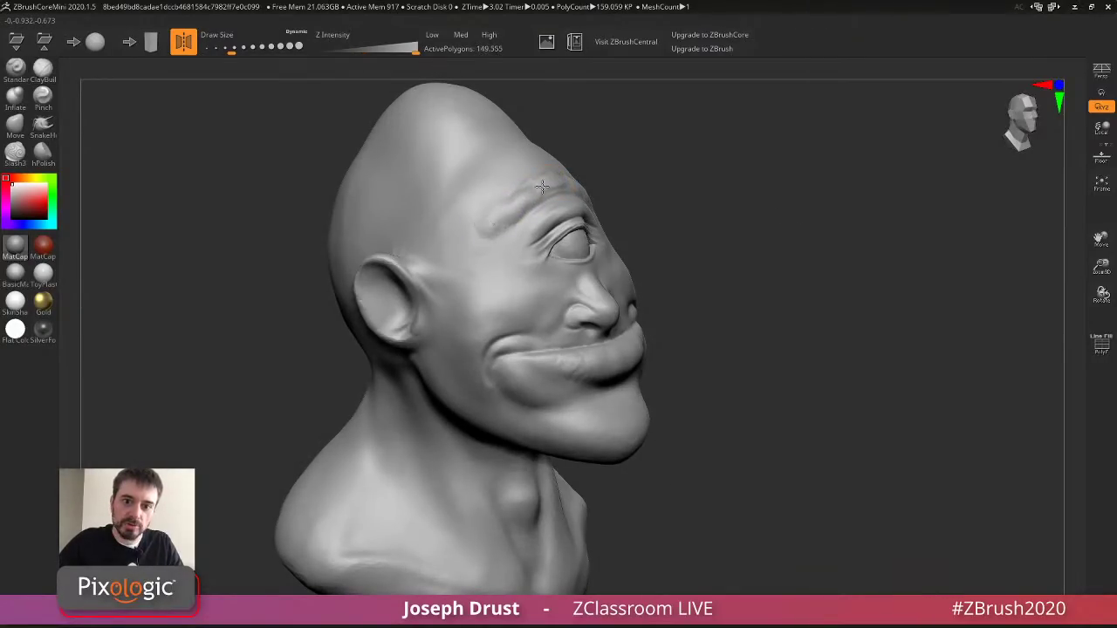
# Build up a rounded brow form beside and above the eye with a larger ClayBuildup brush.
pyautogui.press(']')
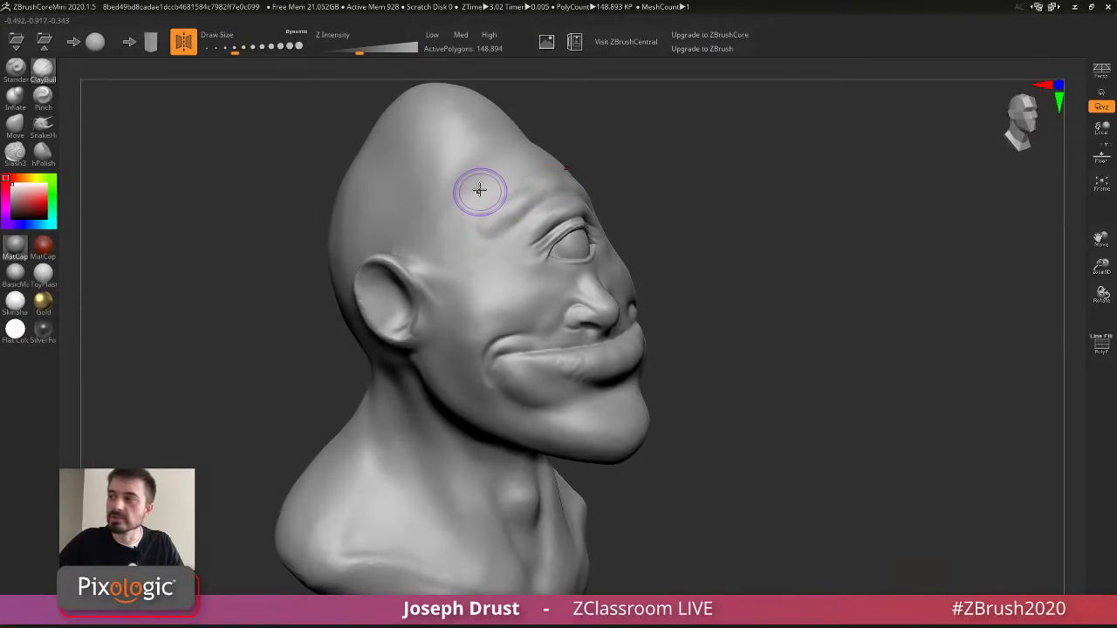
pyautogui.moveTo(479, 190)
pyautogui.mouseDown()
pyautogui.moveTo(529, 182)
pyautogui.moveTo(479, 209)
pyautogui.moveTo(526, 197)
pyautogui.moveTo(511, 219)
pyautogui.mouseUp()
pyautogui.hotkey('ctrl', 'z')
pyautogui.hotkey('ctrl', 'z')
pyautogui.hotkey('ctrl', 'z')
pyautogui.hotkey('ctrl', 'z')
pyautogui.hotkey('ctrl', 'z')
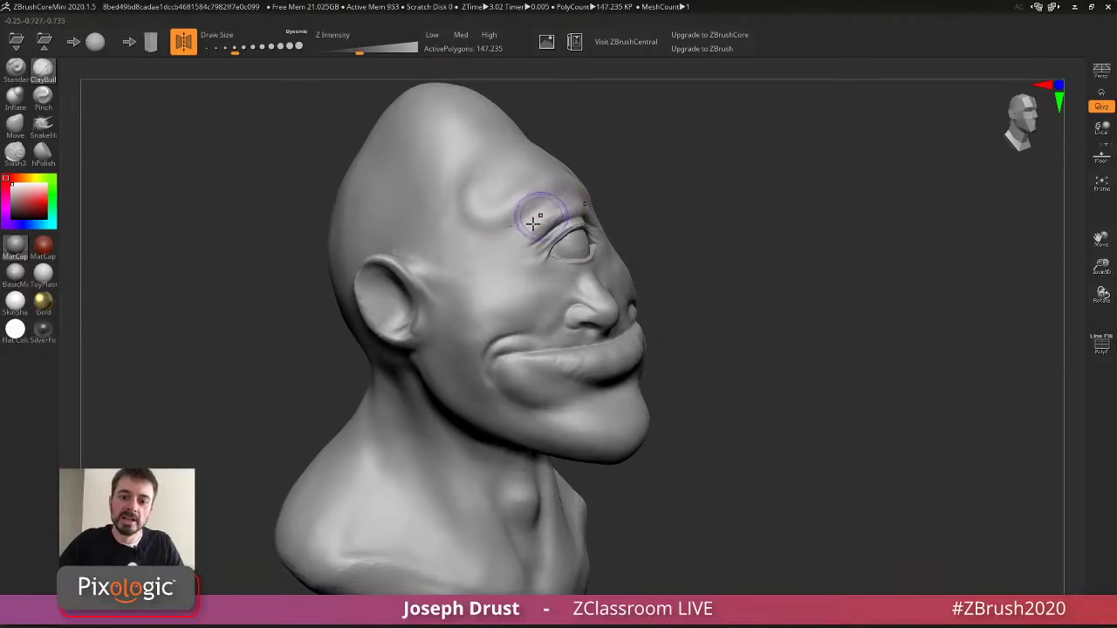
# Blend and smooth the brow and temple forms from both sides of the head.
pyautogui.moveTo(534, 223); pyautogui.dragTo(468, 200, button='right')
pyautogui.moveTo(468, 200)
pyautogui.mouseDown()
pyautogui.moveTo(504, 182)
pyautogui.moveTo(467, 204)
pyautogui.moveTo(504, 167)
pyautogui.mouseUp()
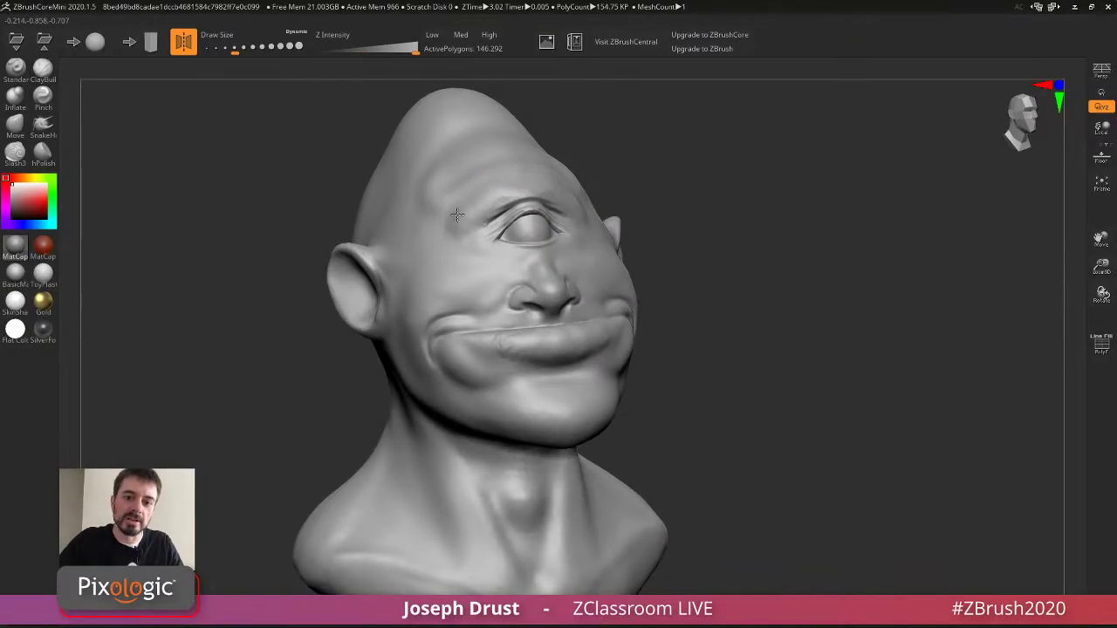
pyautogui.moveTo(655, 137); pyautogui.dragTo(559, 183)
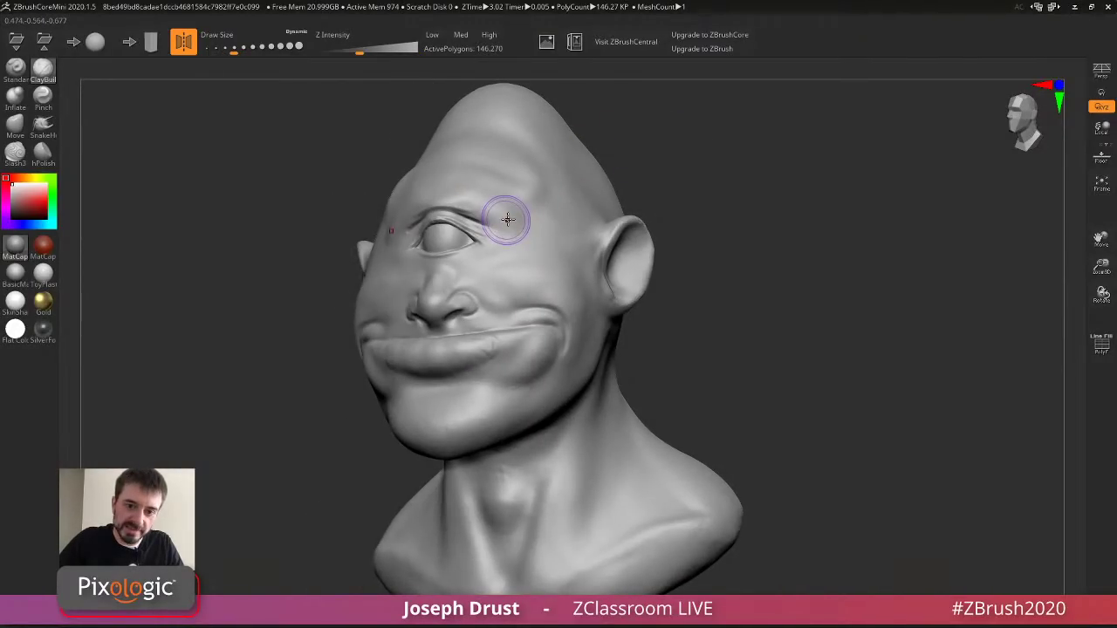
pyautogui.moveTo(508, 219); pyautogui.dragTo(533, 176)
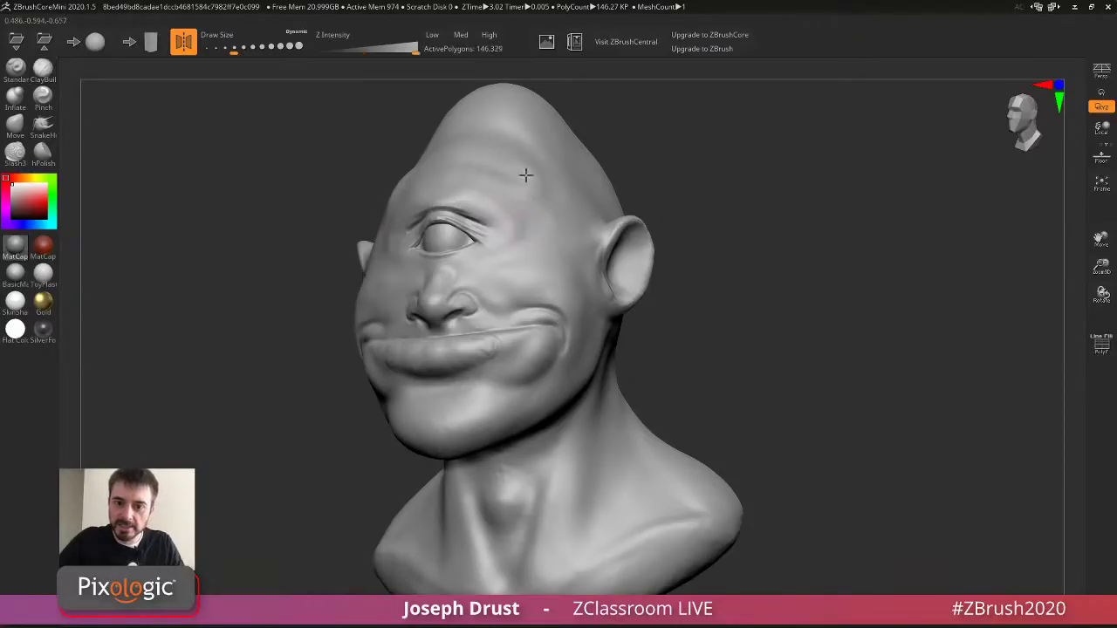
pyautogui.moveTo(533, 167); pyautogui.dragTo(568, 189, button='right')
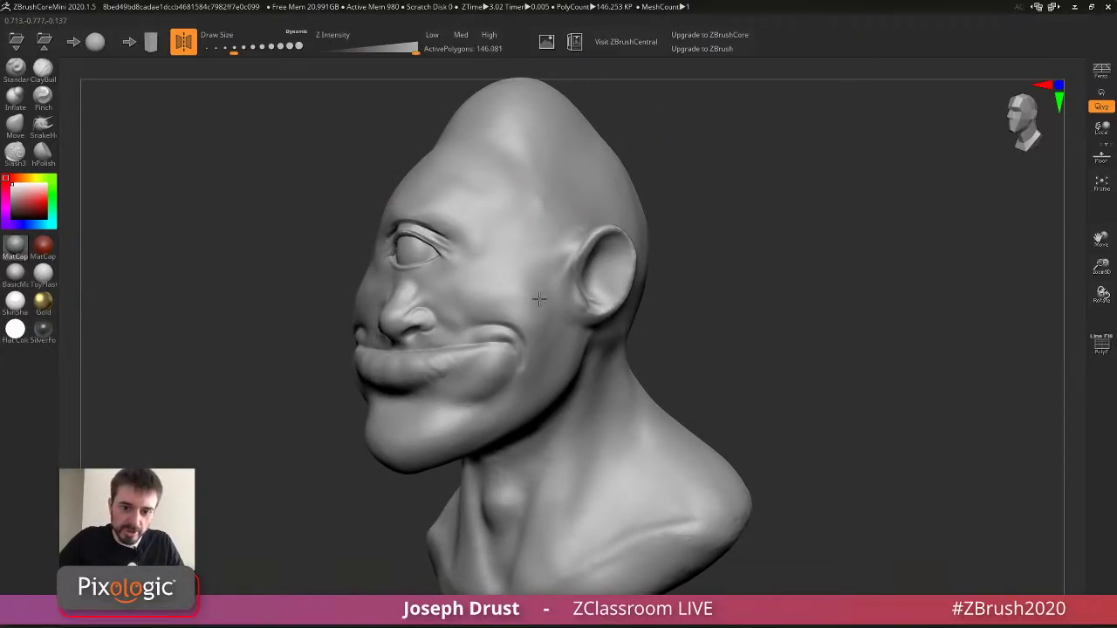
# Fill out the cheeks and smooth away the smile creases at the mouth corners.
pyautogui.moveTo(495, 317)
pyautogui.mouseDown()
pyautogui.moveTo(486, 304)
pyautogui.moveTo(512, 310)
pyautogui.mouseUp()
pyautogui.moveTo(663, 218)
pyautogui.mouseDown()
pyautogui.moveTo(749, 178)
pyautogui.moveTo(829, 192)
pyautogui.mouseUp()
pyautogui.moveTo(484, 293)
pyautogui.keyDown('shift'); pyautogui.mouseDown()
pyautogui.moveTo(474, 317)
pyautogui.moveTo(496, 299)
pyautogui.moveTo(502, 320)
pyautogui.mouseUp(); pyautogui.keyUp('shift')
pyautogui.moveTo(774, 209); pyautogui.dragTo(698, 209)
pyautogui.moveTo(556, 304)
pyautogui.keyDown('shift'); pyautogui.mouseDown()
pyautogui.moveTo(568, 282)
pyautogui.moveTo(562, 299)
pyautogui.mouseUp(); pyautogui.keyUp('shift')
pyautogui.moveTo(768, 207); pyautogui.dragTo(711, 208)
# Broaden the bridge of the nose below the eye with a smaller ClayBuildup brush.
pyautogui.press('s')
pyautogui.click(703, 210)
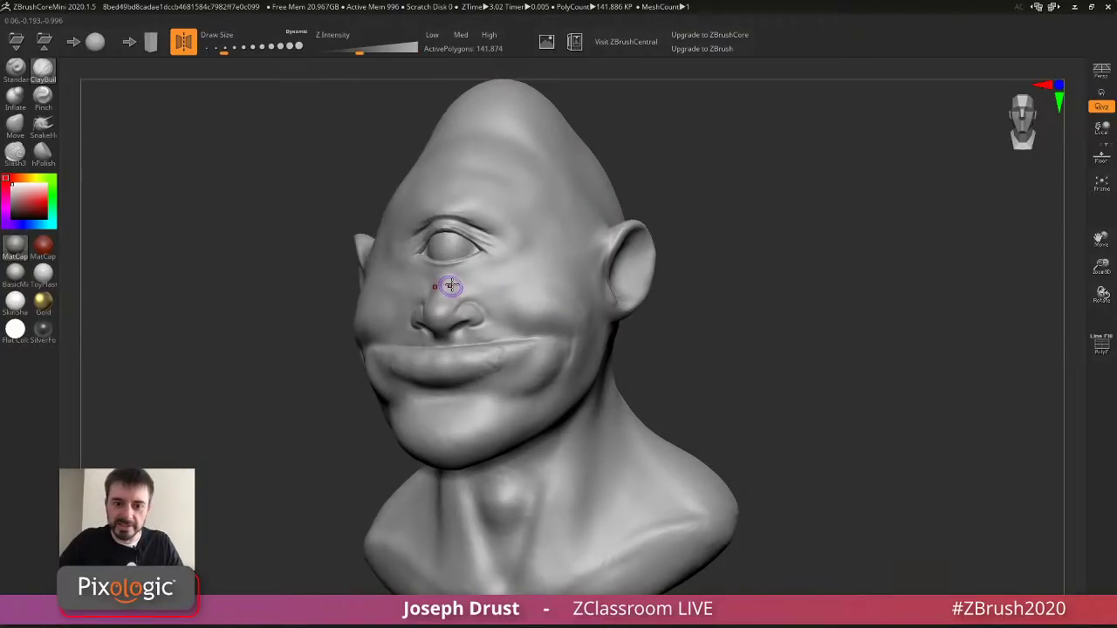
pyautogui.moveTo(451, 285)
pyautogui.mouseDown()
pyautogui.moveTo(438, 289)
pyautogui.moveTo(448, 269)
pyautogui.mouseUp()
pyautogui.moveTo(698, 122); pyautogui.dragTo(774, 122)
pyautogui.moveTo(550, 266)
pyautogui.mouseDown()
pyautogui.moveTo(556, 274)
pyautogui.moveTo(540, 275)
pyautogui.moveTo(551, 268)
pyautogui.mouseUp()
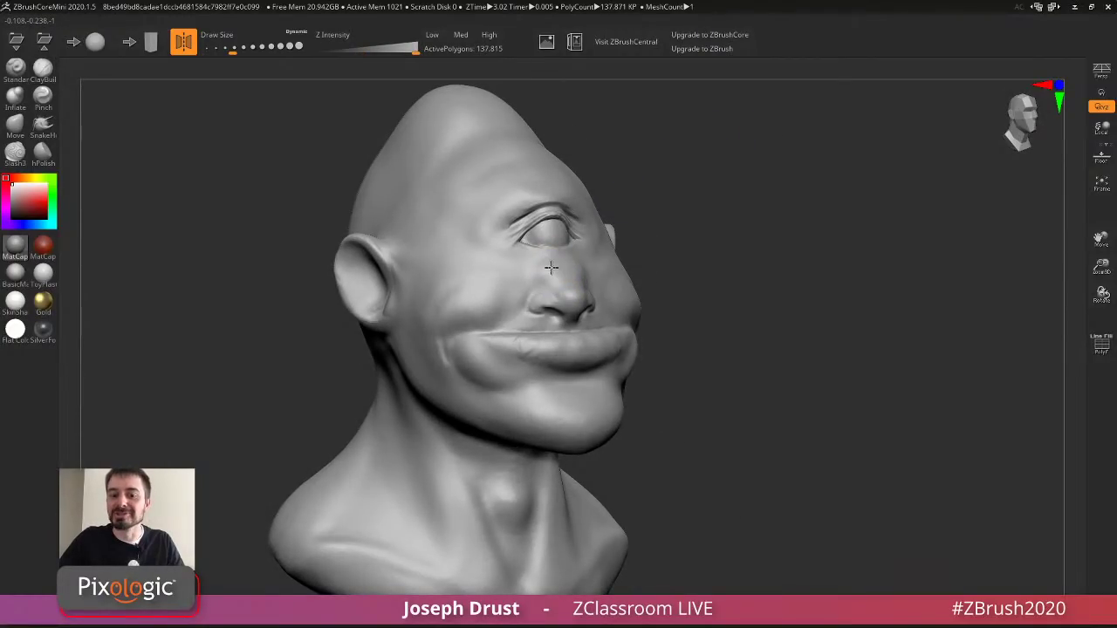
# Refine the nostrils and the area between the nose and upper lip.
pyautogui.moveTo(551, 267); pyautogui.dragTo(556, 305, button='right')
pyautogui.moveTo(556, 305); pyautogui.dragTo(561, 317)
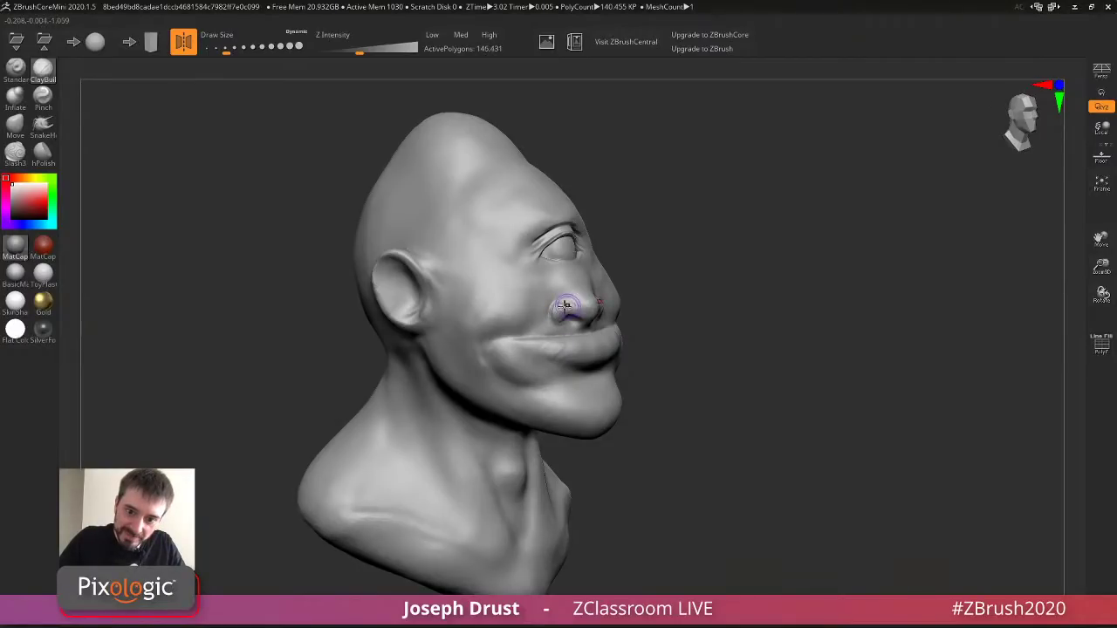
pyautogui.moveTo(565, 305); pyautogui.dragTo(558, 314, button='right')
pyautogui.moveTo(558, 314)
pyautogui.mouseDown()
pyautogui.moveTo(613, 333)
pyautogui.moveTo(592, 337)
pyautogui.moveTo(579, 324)
pyautogui.moveTo(600, 338)
pyautogui.mouseUp()
# Add volume to the chin below the lower lip with a larger ClayBuildup brush.
pyautogui.press('s')
pyautogui.click(579, 335)
pyautogui.moveTo(719, 305); pyautogui.dragTo(630, 304)
pyautogui.moveTo(568, 370); pyautogui.dragTo(562, 384)
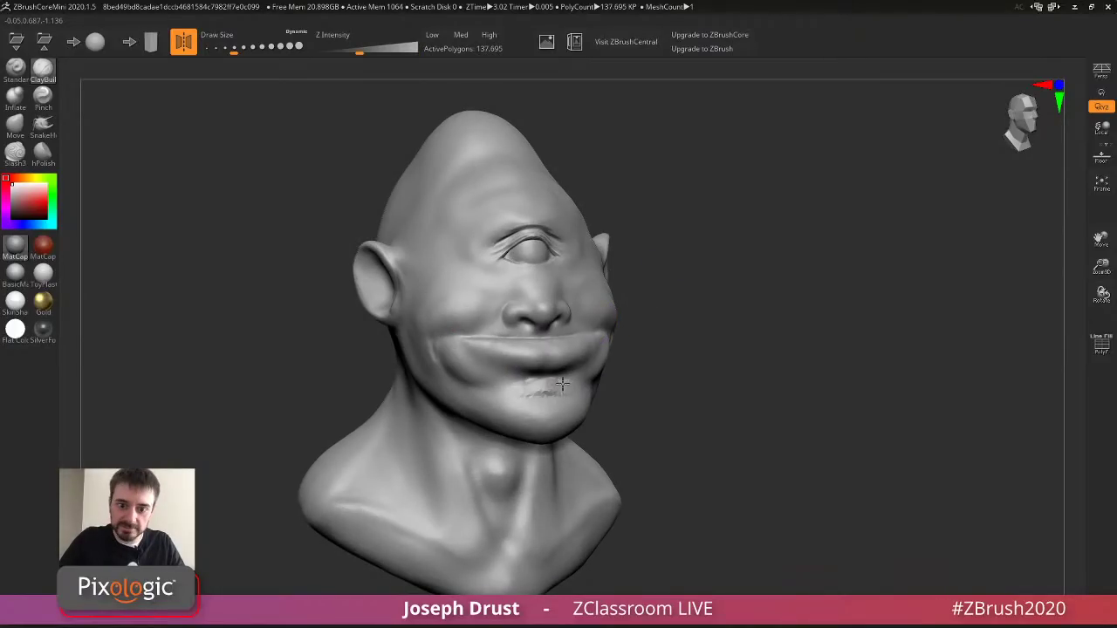
# Try pulling long curved horns out of the back of the head with a larger SnakeHook brush, and undo them.
pyautogui.moveTo(563, 383)
pyautogui.mouseDown(button='right')
pyautogui.moveTo(718, 282)
pyautogui.moveTo(739, 264)
pyautogui.moveTo(732, 252)
pyautogui.moveTo(758, 246)
pyautogui.mouseUp(button='right')
pyautogui.press('s')
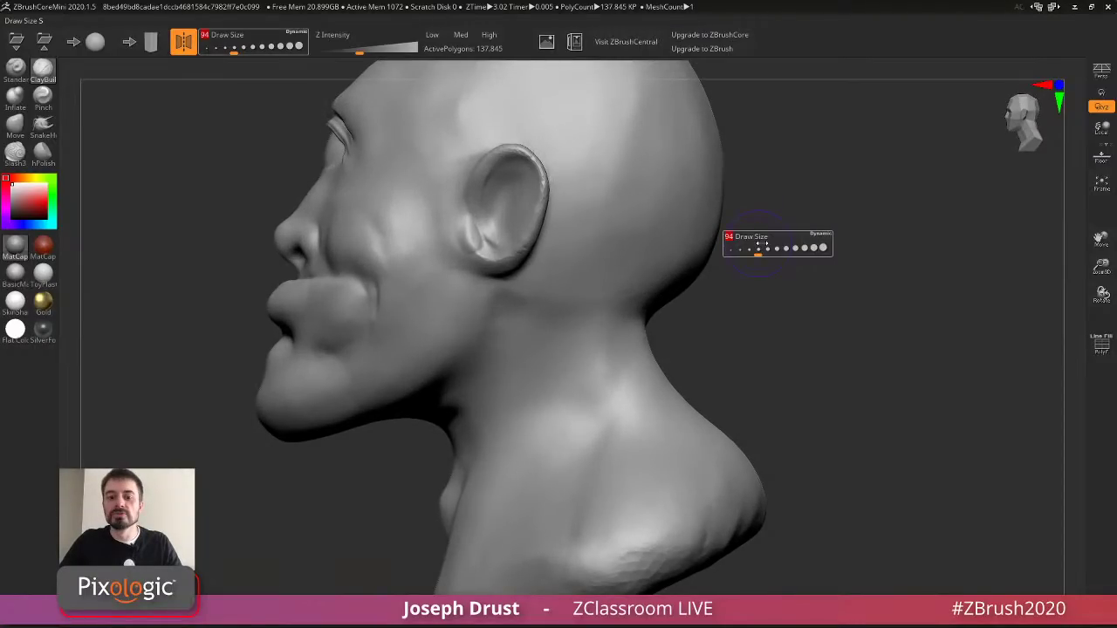
pyautogui.moveTo(762, 243); pyautogui.dragTo(786, 246)
pyautogui.moveTo(786, 246)
pyautogui.keyDown('ctrl'); pyautogui.mouseDown(button='right')
pyautogui.moveTo(817, 298)
pyautogui.moveTo(877, 297)
pyautogui.mouseUp(button='right'); pyautogui.keyUp('ctrl')
pyautogui.click(43, 127)
pyautogui.moveTo(664, 196); pyautogui.dragTo(578, 187, button='right')
pyautogui.moveTo(578, 186); pyautogui.dragTo(792, 218)
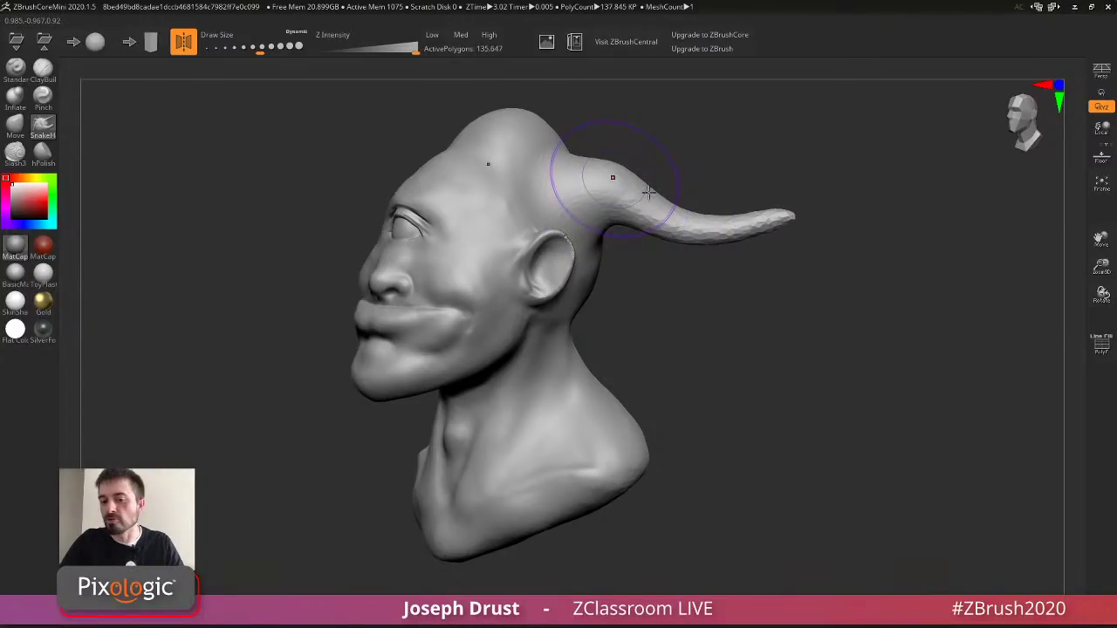
pyautogui.hotkey('ctrl', 'z')
pyautogui.moveTo(689, 337); pyautogui.dragTo(781, 332, button='right')
pyautogui.hotkey('ctrl', 'z')
pyautogui.hotkey('ctrl', 'z')
pyautogui.hotkey('ctrl', 'z')
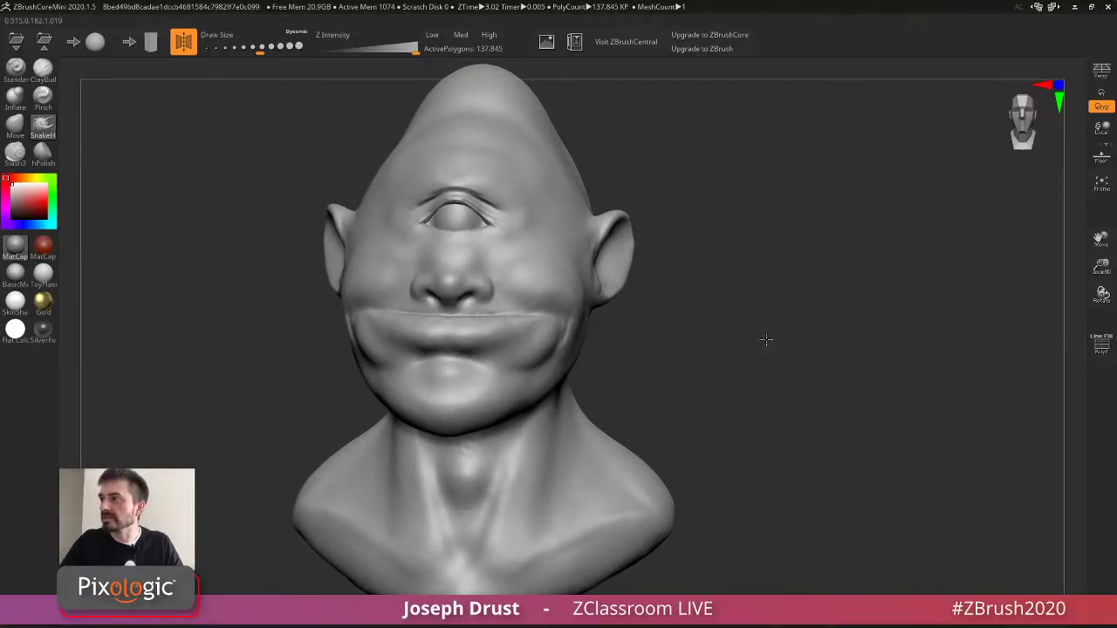
# Stretch the chest of the bust downward into a long tapered base with a very large Move brush.
pyautogui.click(17, 129)
pyautogui.moveTo(761, 349); pyautogui.dragTo(668, 351, button='right')
pyautogui.press('s')
pyautogui.moveTo(668, 352); pyautogui.dragTo(686, 351)
pyautogui.moveTo(443, 397); pyautogui.dragTo(486, 466)
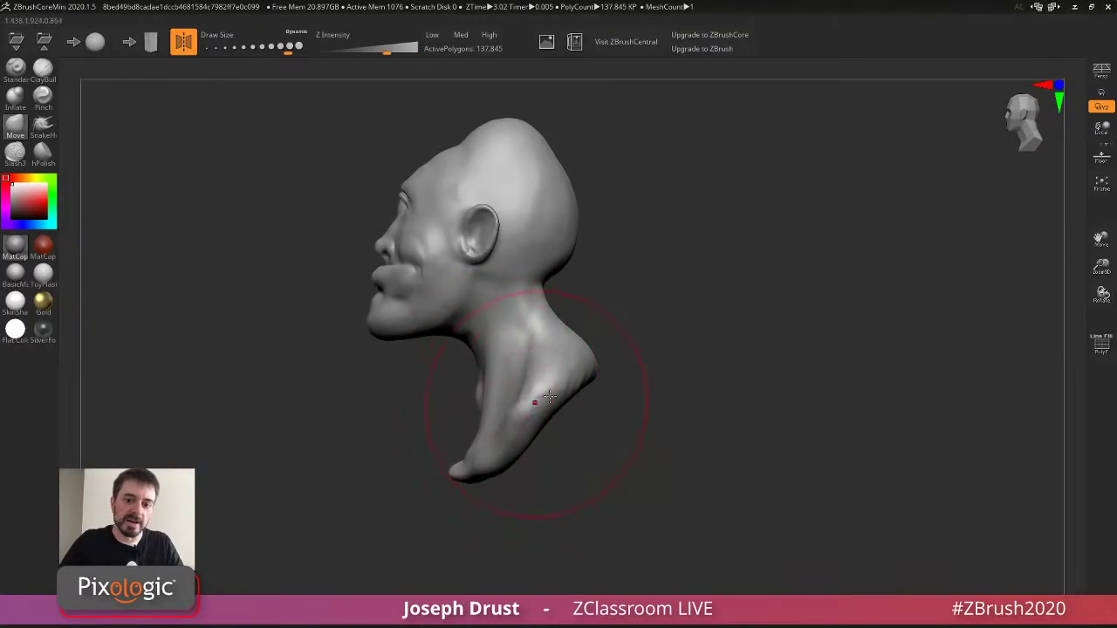
pyautogui.moveTo(521, 414); pyautogui.dragTo(535, 428)
pyautogui.moveTo(486, 469)
pyautogui.mouseDown()
pyautogui.moveTo(488, 511)
pyautogui.moveTo(459, 492)
pyautogui.moveTo(471, 541)
pyautogui.mouseUp()
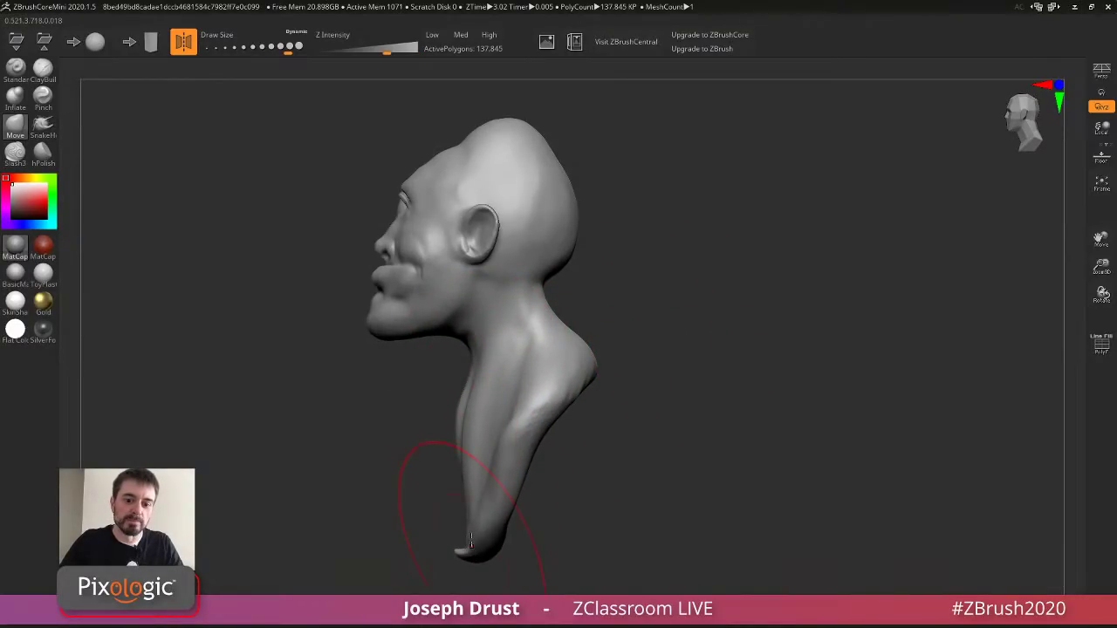
# Push the back of the skull up and forward so the pointed crown sits over the forehead.
pyautogui.moveTo(611, 367); pyautogui.dragTo(594, 375, button='right')
pyautogui.moveTo(566, 200)
pyautogui.mouseDown()
pyautogui.moveTo(533, 140)
pyautogui.moveTo(522, 150)
pyautogui.moveTo(447, 124)
pyautogui.mouseUp()
pyautogui.press('[')
# Reshape the earlobes toward the jaw with a smaller Move brush.
pyautogui.moveTo(446, 125)
pyautogui.mouseDown(button='right')
pyautogui.moveTo(591, 110)
pyautogui.moveTo(524, 122)
pyautogui.moveTo(536, 144)
pyautogui.moveTo(557, 133)
pyautogui.moveTo(499, 151)
pyautogui.moveTo(581, 117)
pyautogui.moveTo(609, 175)
pyautogui.mouseUp(button='right')
pyautogui.press('[')
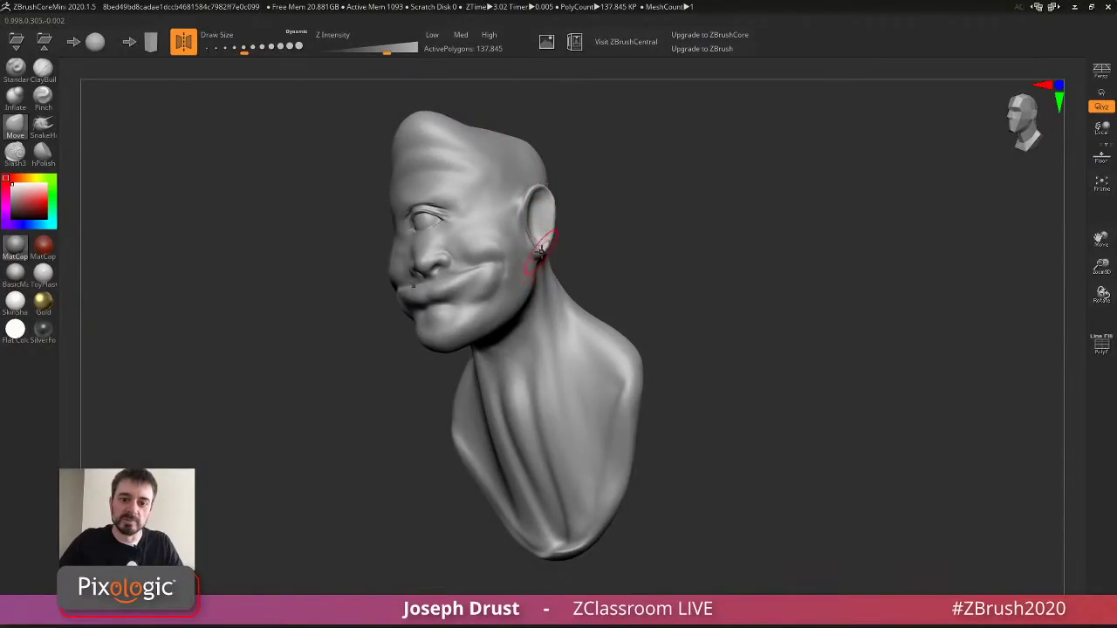
pyautogui.moveTo(520, 232); pyautogui.dragTo(590, 334, button='right')
pyautogui.press(']')
pyautogui.moveTo(539, 236); pyautogui.dragTo(530, 252)
pyautogui.moveTo(577, 235)
pyautogui.mouseDown(button='right')
pyautogui.moveTo(596, 235)
pyautogui.moveTo(551, 232)
pyautogui.mouseUp(button='right')
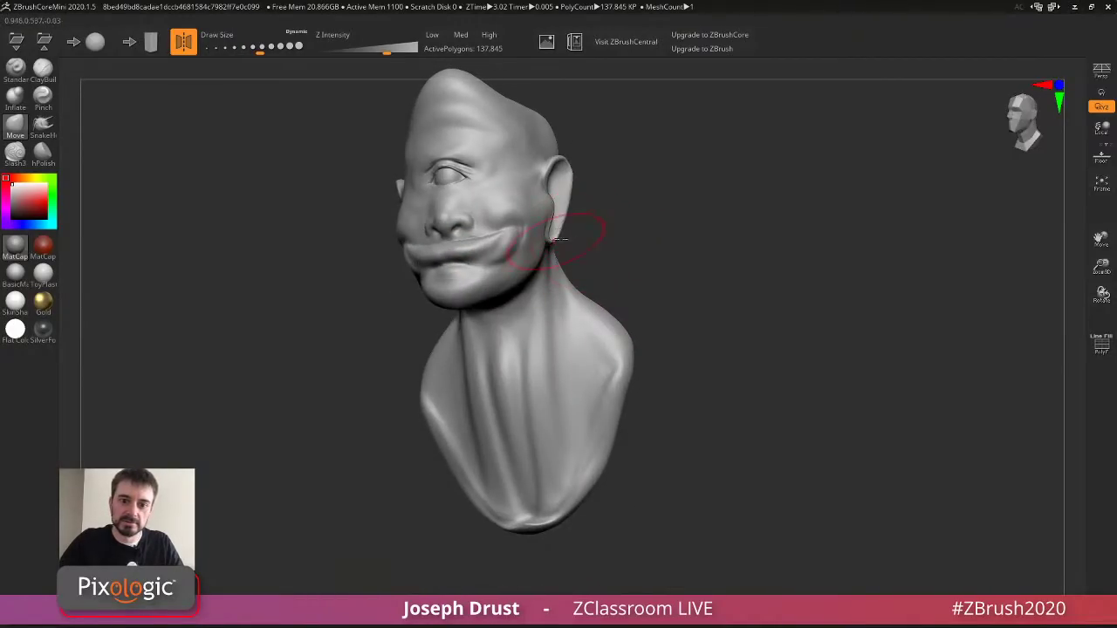
# Swell the nose outward into a broad rounded snout with a smaller Move brush, blending away the nostrils.
pyautogui.moveTo(618, 162); pyautogui.dragTo(553, 241, button='right')
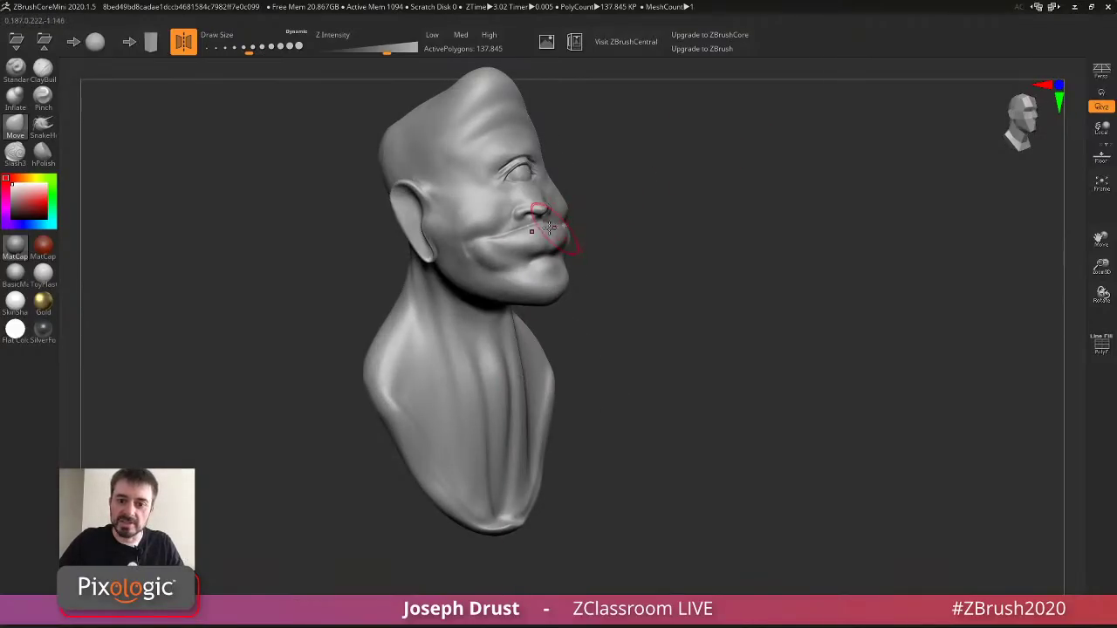
pyautogui.moveTo(608, 184); pyautogui.dragTo(559, 211, button='right')
pyautogui.moveTo(559, 211); pyautogui.dragTo(565, 206)
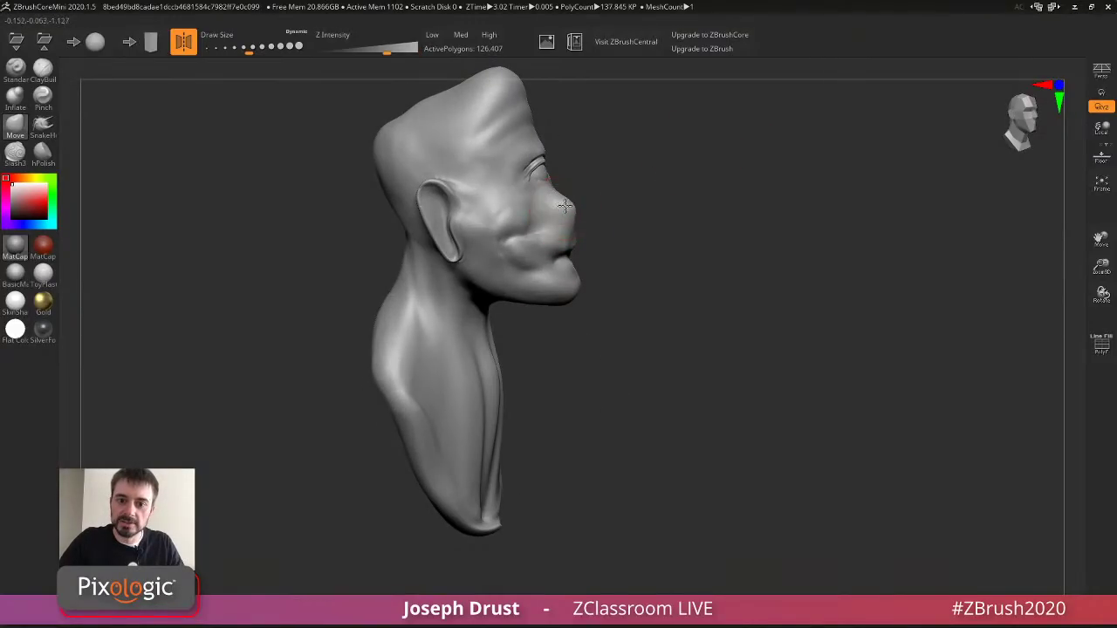
pyautogui.moveTo(566, 206); pyautogui.dragTo(498, 219, button='right')
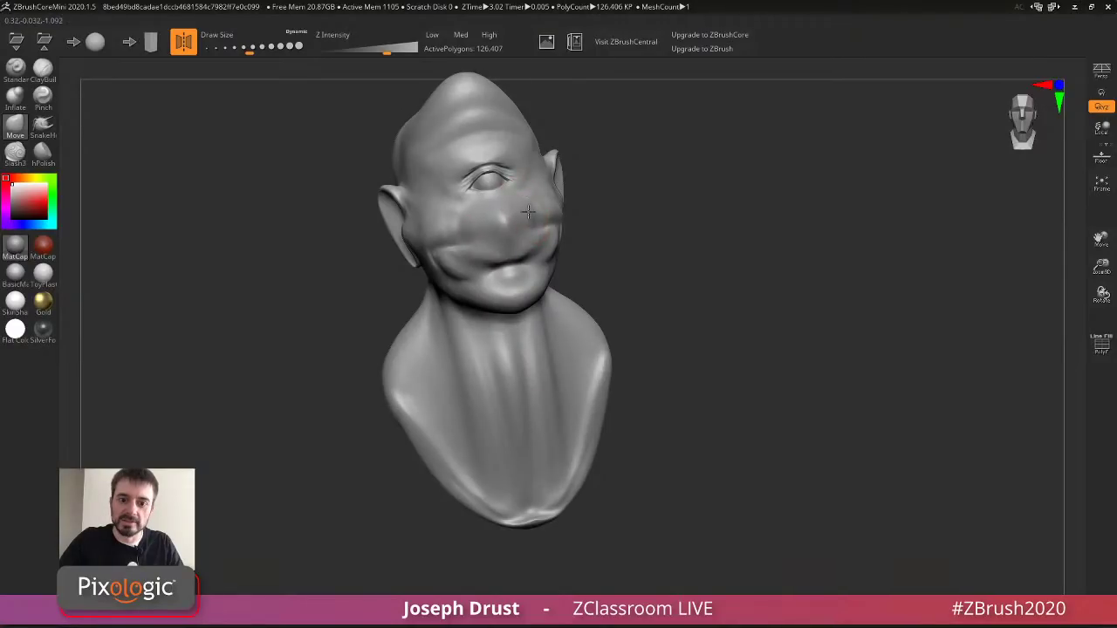
# Build up the muzzle between the eye and the mouth with the ClayBuildup brush, and smooth the cheeks into it.
pyautogui.moveTo(639, 185)
pyautogui.mouseDown(button='right')
pyautogui.moveTo(707, 157)
pyautogui.moveTo(593, 150)
pyautogui.mouseUp(button='right')
pyautogui.click(41, 68)
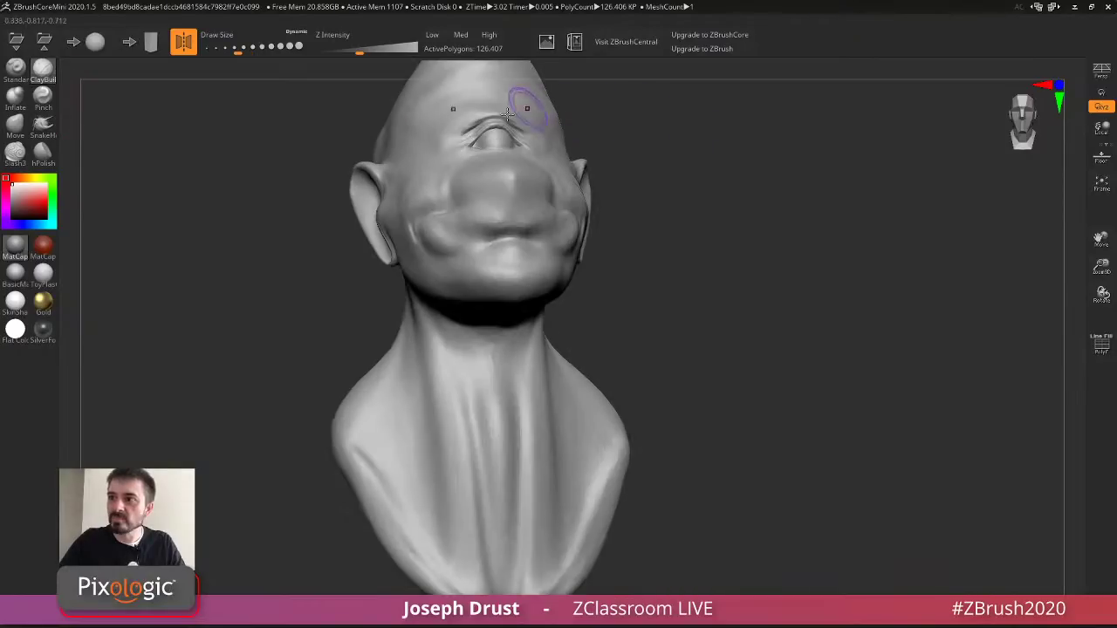
pyautogui.moveTo(501, 189); pyautogui.dragTo(509, 188)
pyautogui.moveTo(671, 140); pyautogui.dragTo(635, 185)
pyautogui.moveTo(558, 193)
pyautogui.mouseDown()
pyautogui.moveTo(572, 209)
pyautogui.moveTo(566, 194)
pyautogui.moveTo(558, 203)
pyautogui.mouseUp()
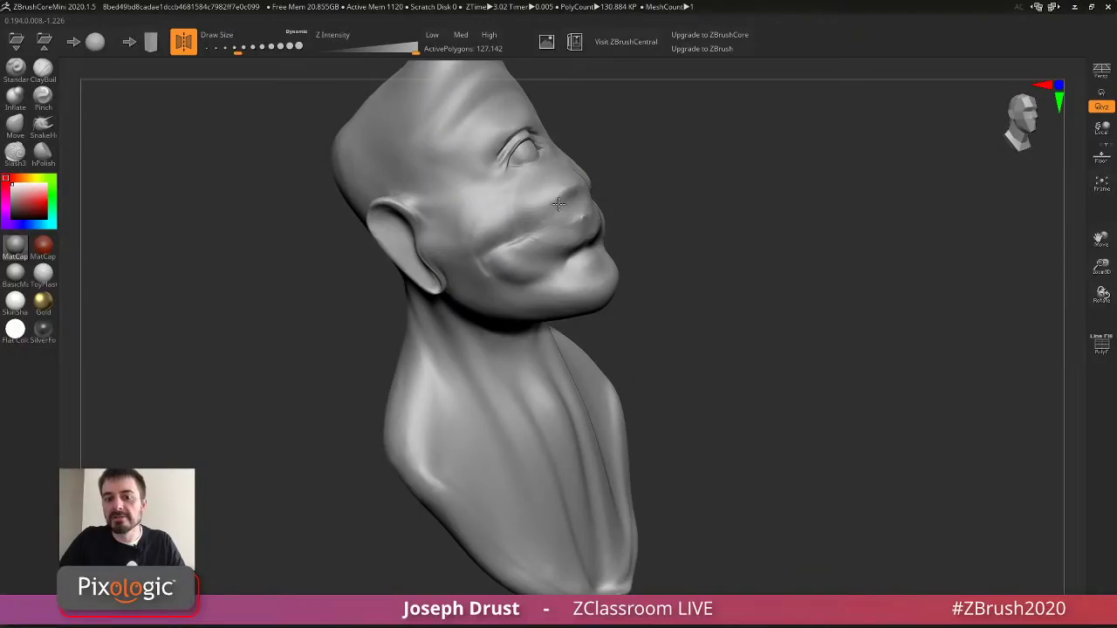
pyautogui.moveTo(558, 204); pyautogui.dragTo(528, 219, button='right')
pyautogui.moveTo(529, 219); pyautogui.dragTo(578, 199)
pyautogui.moveTo(602, 211); pyautogui.dragTo(555, 240, button='right')
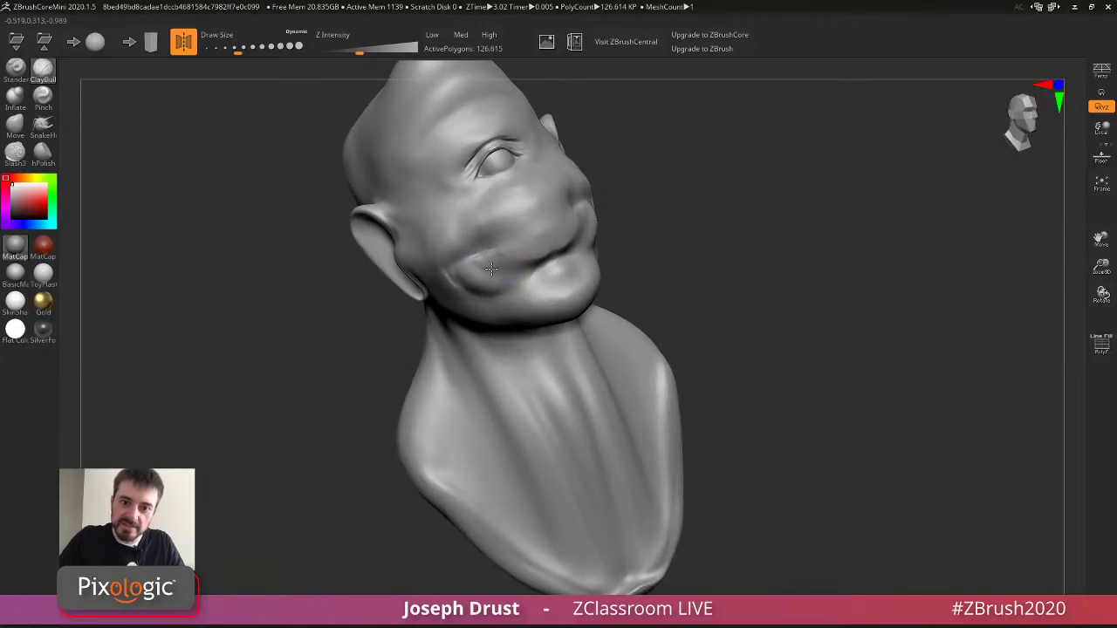
pyautogui.moveTo(491, 269)
pyautogui.keyDown('shift'); pyautogui.mouseDown()
pyautogui.moveTo(498, 236)
pyautogui.moveTo(560, 202)
pyautogui.mouseUp(); pyautogui.keyUp('shift')
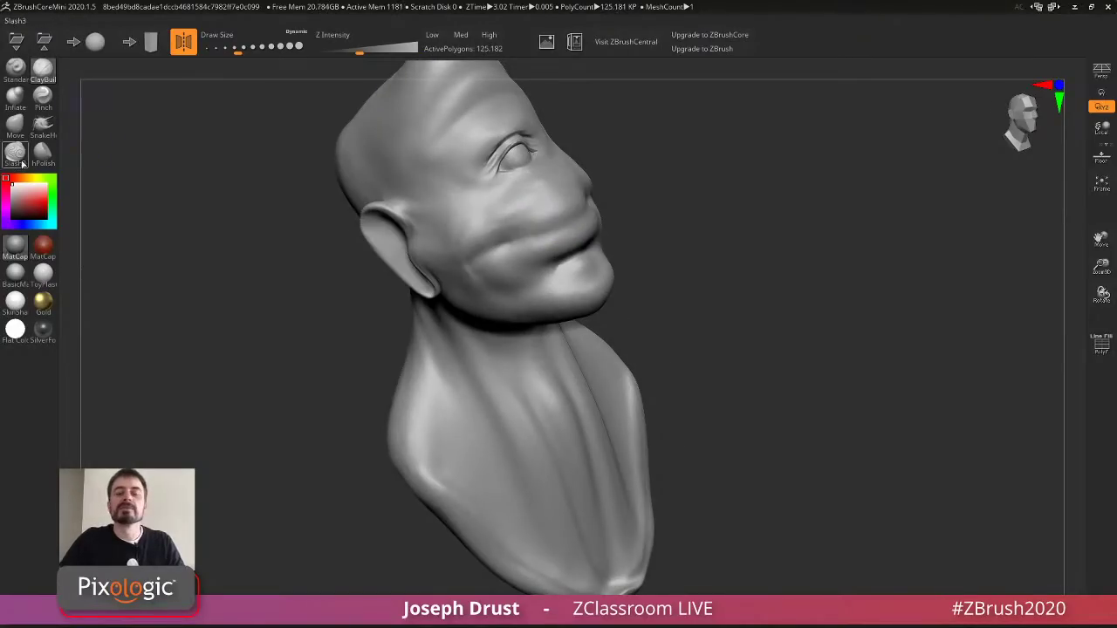
# Try the red MatCap material on the bust, and switch back to the gray MatCap.
pyautogui.click(41, 250)
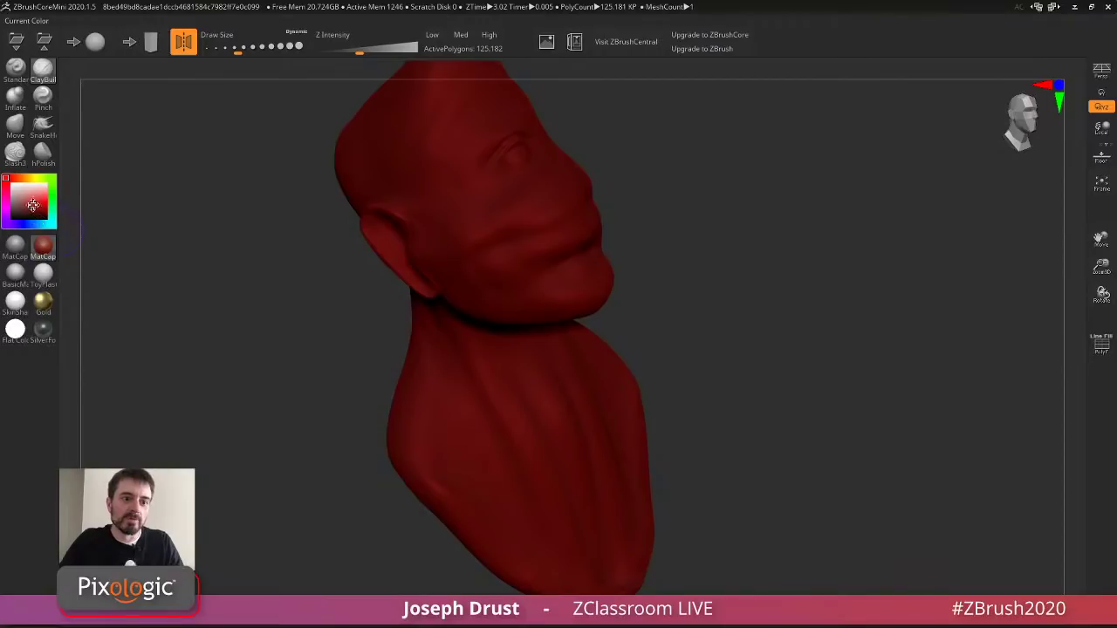
pyautogui.moveTo(33, 205); pyautogui.dragTo(11, 183)
pyautogui.moveTo(797, 199)
pyautogui.mouseDown()
pyautogui.moveTo(744, 202)
pyautogui.moveTo(768, 157)
pyautogui.moveTo(775, 229)
pyautogui.moveTo(760, 189)
pyautogui.mouseUp()
pyautogui.click(15, 245)
# Smooth away the folds on the neck and chest, and soften the creases on the side of the face.
pyautogui.keyDown('shift'); pyautogui.moveTo(655, 446); pyautogui.dragTo(661, 454); pyautogui.keyUp('shift')
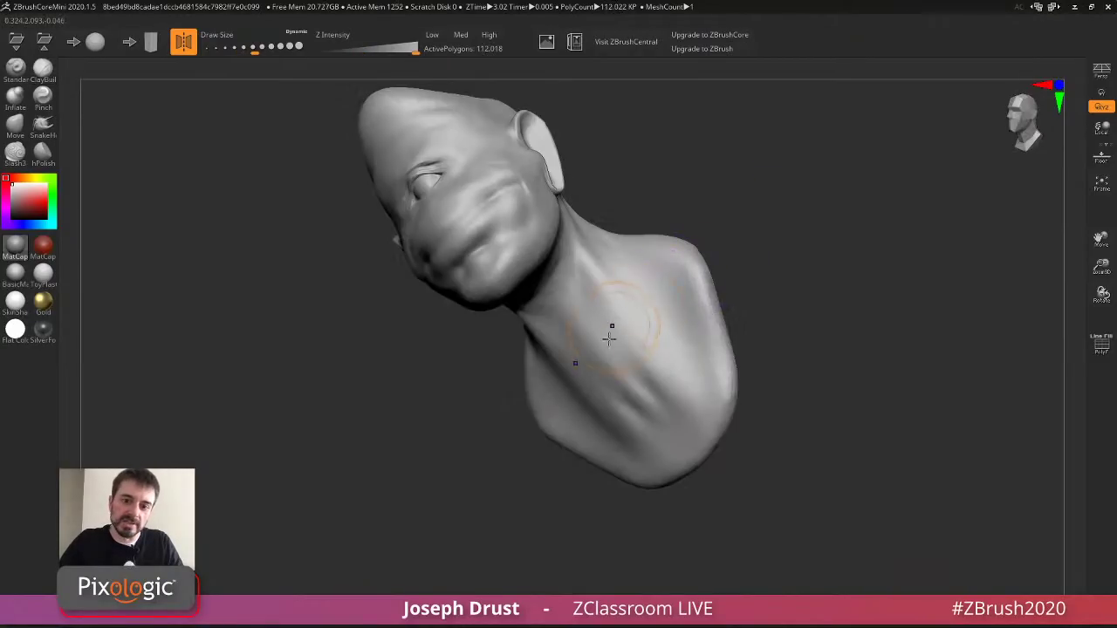
pyautogui.moveTo(608, 338)
pyautogui.keyDown('shift'); pyautogui.mouseDown()
pyautogui.moveTo(601, 264)
pyautogui.moveTo(668, 299)
pyautogui.moveTo(700, 293)
pyautogui.moveTo(797, 252)
pyautogui.moveTo(783, 219)
pyautogui.moveTo(788, 269)
pyautogui.moveTo(768, 228)
pyautogui.mouseUp(); pyautogui.keyUp('shift')
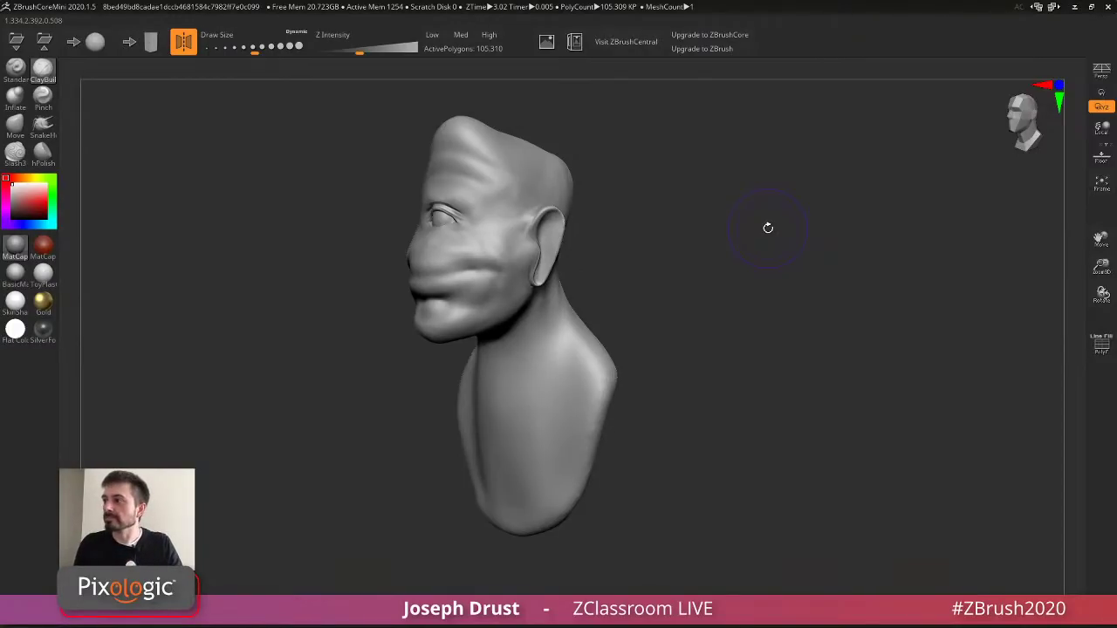
pyautogui.moveTo(767, 227)
pyautogui.mouseDown()
pyautogui.moveTo(873, 230)
pyautogui.moveTo(858, 215)
pyautogui.moveTo(855, 247)
pyautogui.mouseUp()
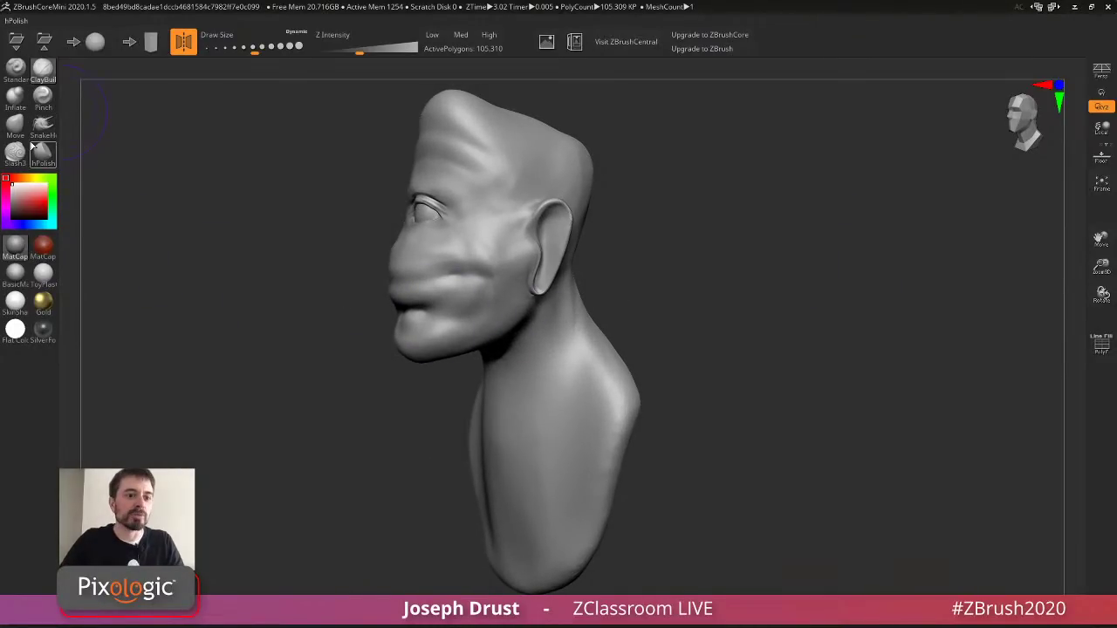
pyautogui.click(16, 71)
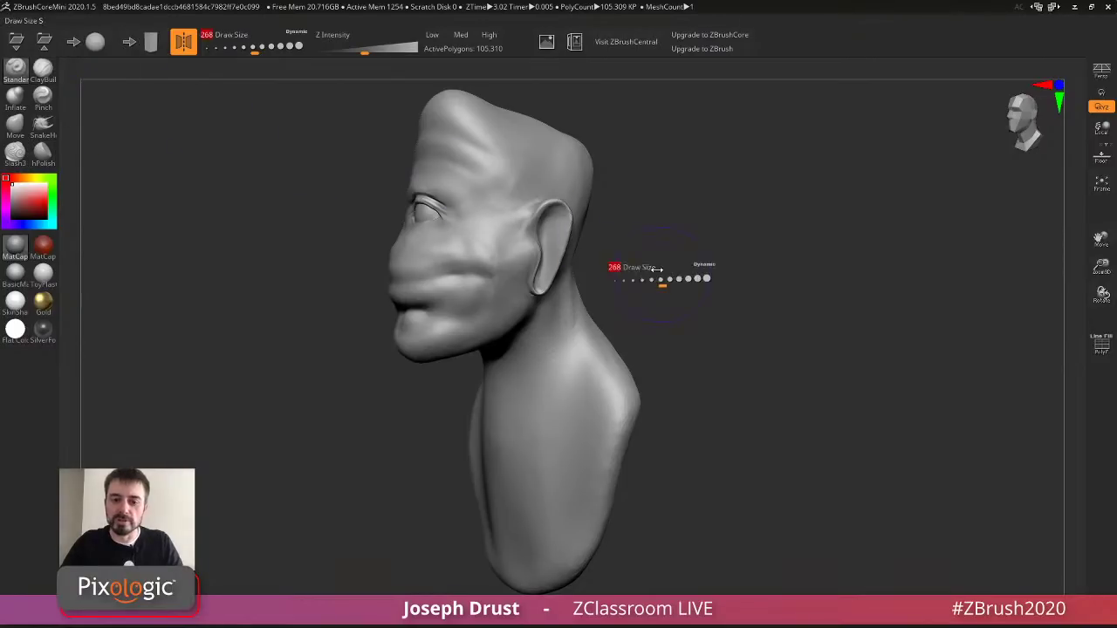
pyautogui.moveTo(518, 260)
pyautogui.mouseDown()
pyautogui.moveTo(489, 267)
pyautogui.moveTo(498, 256)
pyautogui.moveTo(486, 249)
pyautogui.moveTo(503, 240)
pyautogui.moveTo(506, 278)
pyautogui.moveTo(543, 212)
pyautogui.mouseUp()
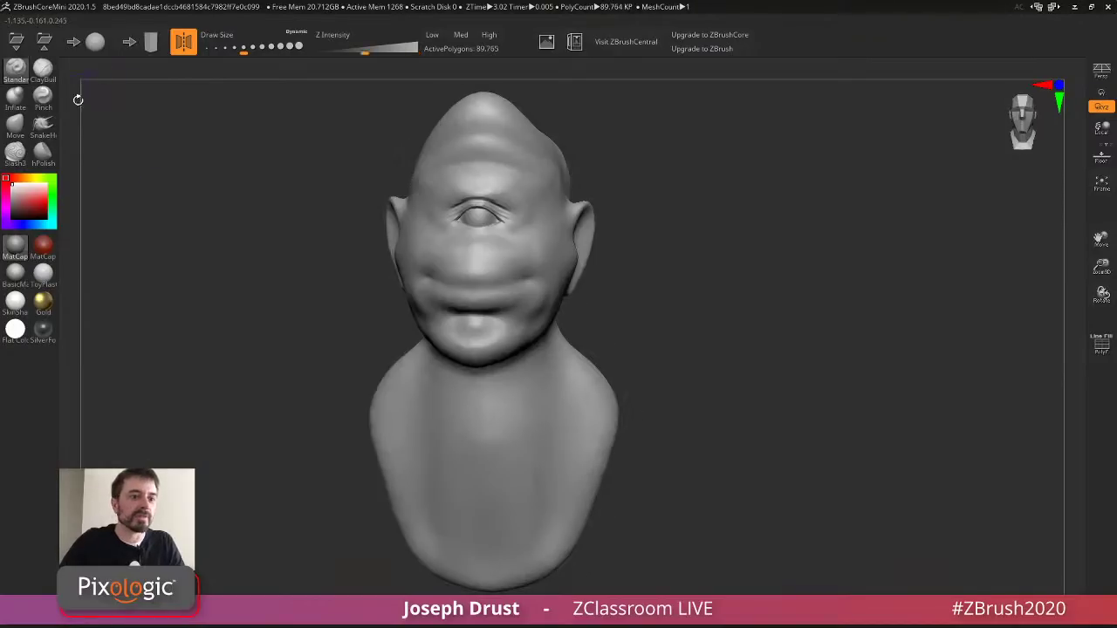
# Fill the hollows of the ears into flat slabs, using the SnakeHook brush and smoothing.
pyautogui.click(43, 126)
pyautogui.moveTo(811, 222); pyautogui.dragTo(711, 221)
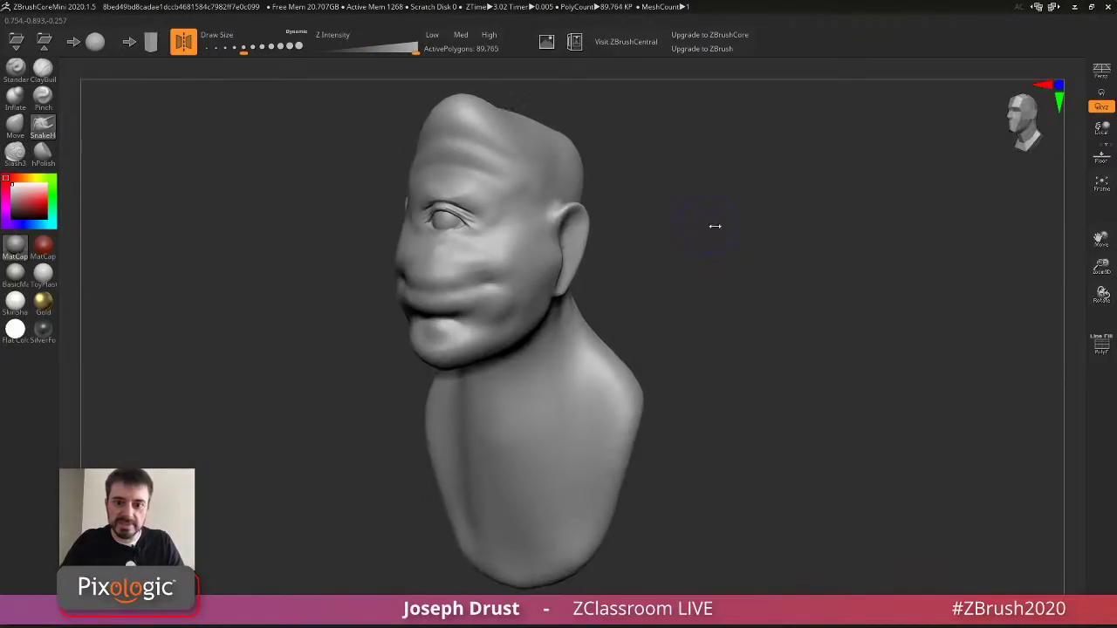
pyautogui.moveTo(563, 259)
pyautogui.keyDown('shift'); pyautogui.mouseDown()
pyautogui.moveTo(543, 265)
pyautogui.moveTo(555, 225)
pyautogui.mouseUp(); pyautogui.keyUp('shift')
pyautogui.moveTo(647, 231)
pyautogui.mouseDown()
pyautogui.moveTo(670, 209)
pyautogui.moveTo(361, 242)
pyautogui.mouseUp()
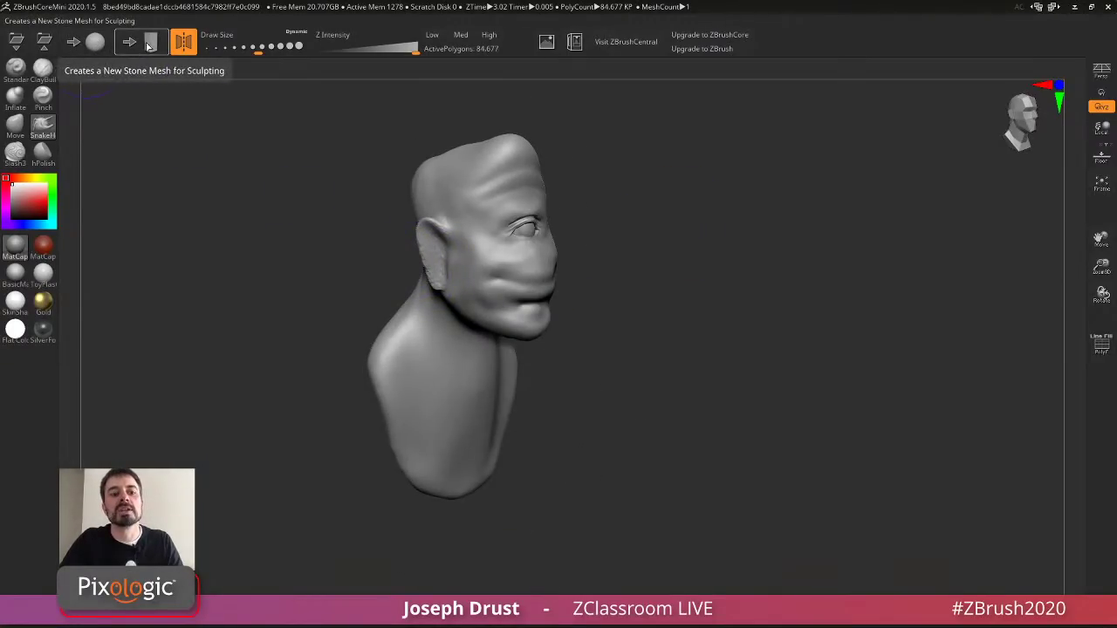
# Cut a wide smiling mouth line across the muzzle with the Slash3 brush, and switch to the ClayBuildup brush.
pyautogui.moveTo(578, 90)
pyautogui.mouseDown()
pyautogui.moveTo(775, 184)
pyautogui.moveTo(745, 167)
pyautogui.moveTo(760, 159)
pyautogui.mouseUp()
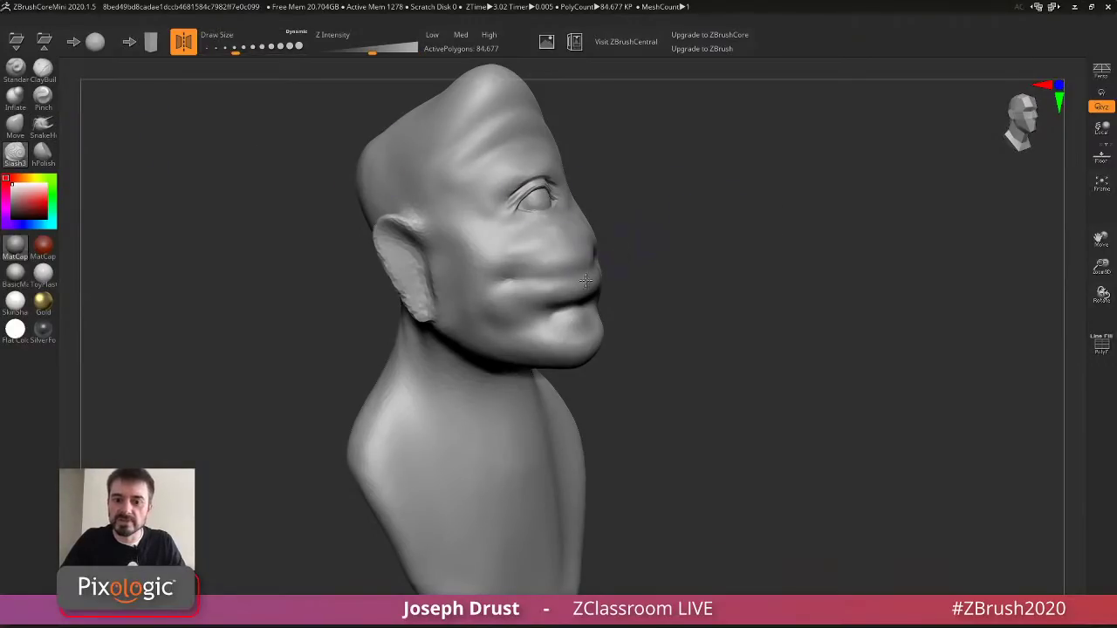
pyautogui.moveTo(506, 280)
pyautogui.mouseDown()
pyautogui.moveTo(562, 279)
pyautogui.moveTo(583, 260)
pyautogui.mouseUp()
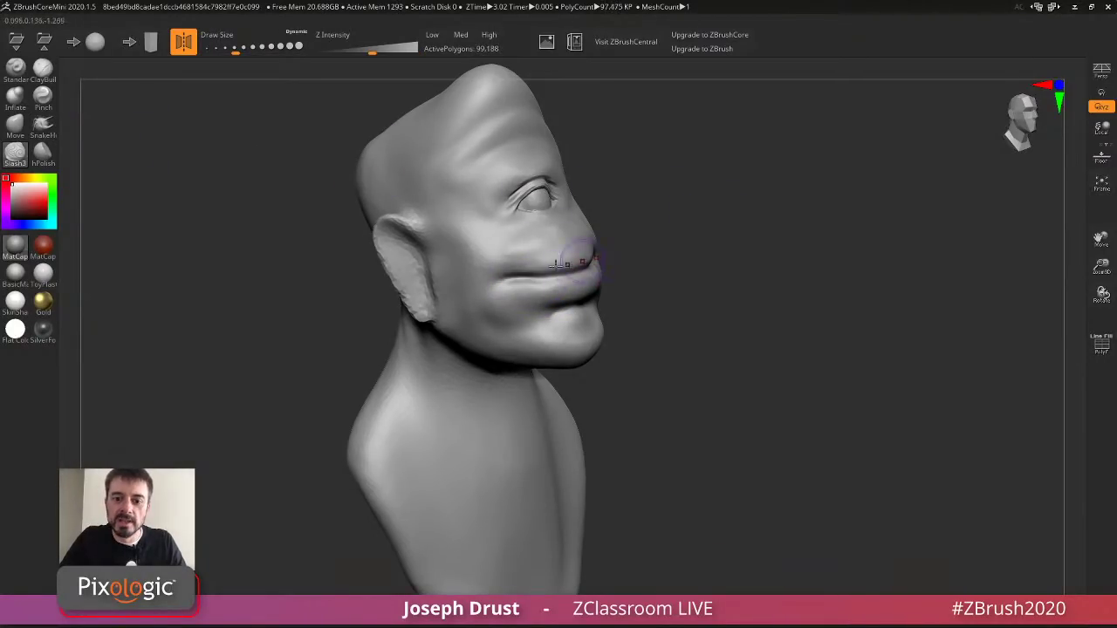
pyautogui.moveTo(507, 275)
pyautogui.mouseDown()
pyautogui.moveTo(545, 264)
pyautogui.moveTo(498, 279)
pyautogui.mouseUp()
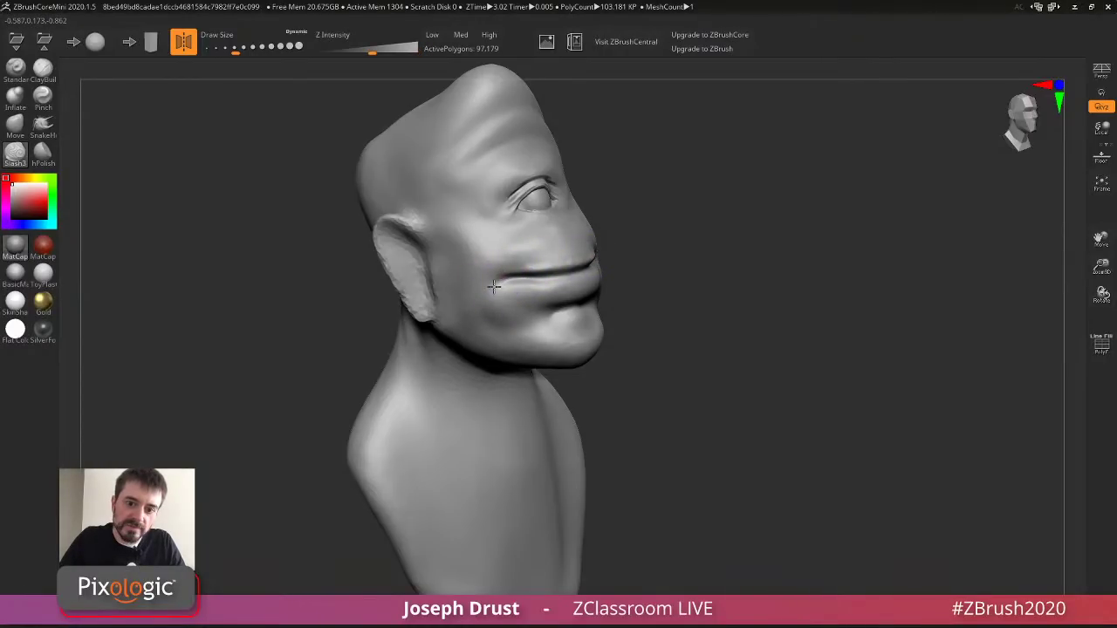
pyautogui.moveTo(628, 228)
pyautogui.mouseDown()
pyautogui.moveTo(705, 215)
pyautogui.moveTo(706, 201)
pyautogui.moveTo(629, 227)
pyautogui.mouseUp()
pyautogui.click(43, 67)
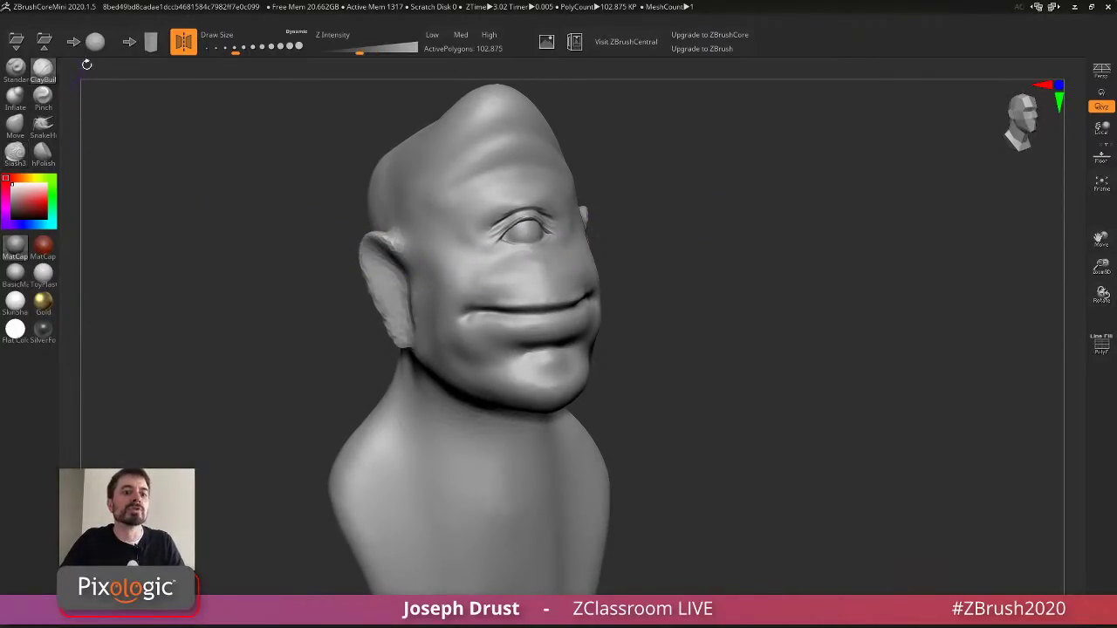
pyautogui.moveTo(418, 179); pyautogui.dragTo(558, 149)
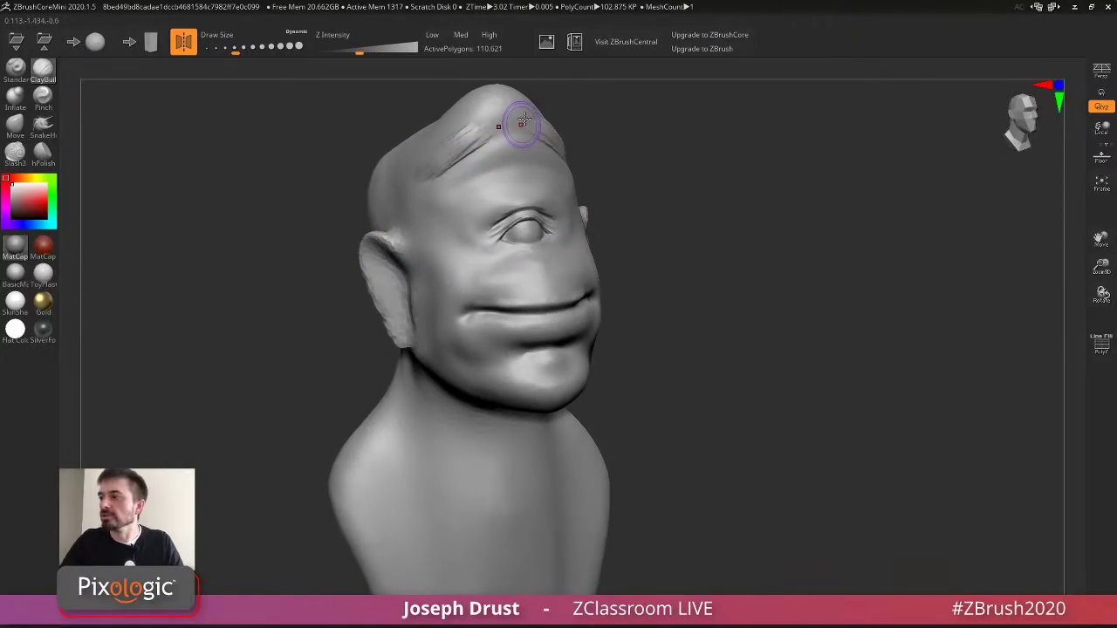
pyautogui.hotkey('ctrl', 'z')
pyautogui.moveTo(434, 172); pyautogui.dragTo(494, 138)
pyautogui.hotkey('ctrl', 'z')
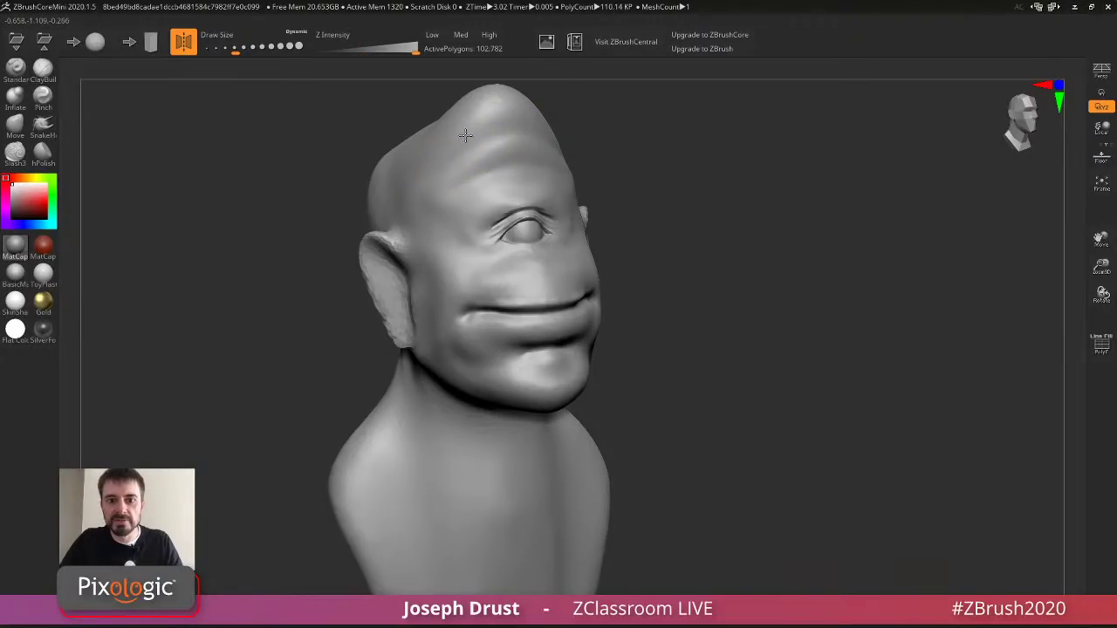
# Build up a thick raised hat band around the top of the head with the ClayBuildup brush.
pyautogui.moveTo(611, 148); pyautogui.dragTo(689, 158)
pyautogui.moveTo(422, 172); pyautogui.dragTo(531, 127)
pyautogui.moveTo(611, 135); pyautogui.dragTo(611, 209)
pyautogui.moveTo(417, 199)
pyautogui.mouseDown()
pyautogui.moveTo(424, 249)
pyautogui.moveTo(461, 215)
pyautogui.moveTo(523, 206)
pyautogui.moveTo(414, 227)
pyautogui.moveTo(414, 206)
pyautogui.moveTo(427, 229)
pyautogui.moveTo(469, 213)
pyautogui.mouseUp()
pyautogui.moveTo(614, 162); pyautogui.dragTo(593, 140)
pyautogui.moveTo(408, 229)
pyautogui.mouseDown()
pyautogui.moveTo(483, 219)
pyautogui.moveTo(492, 230)
pyautogui.mouseUp()
# Fill in the crown and back of the hat with ClayBuildup strokes so its top becomes flatter.
pyautogui.moveTo(611, 174); pyautogui.dragTo(550, 153)
pyautogui.moveTo(463, 210); pyautogui.dragTo(514, 185)
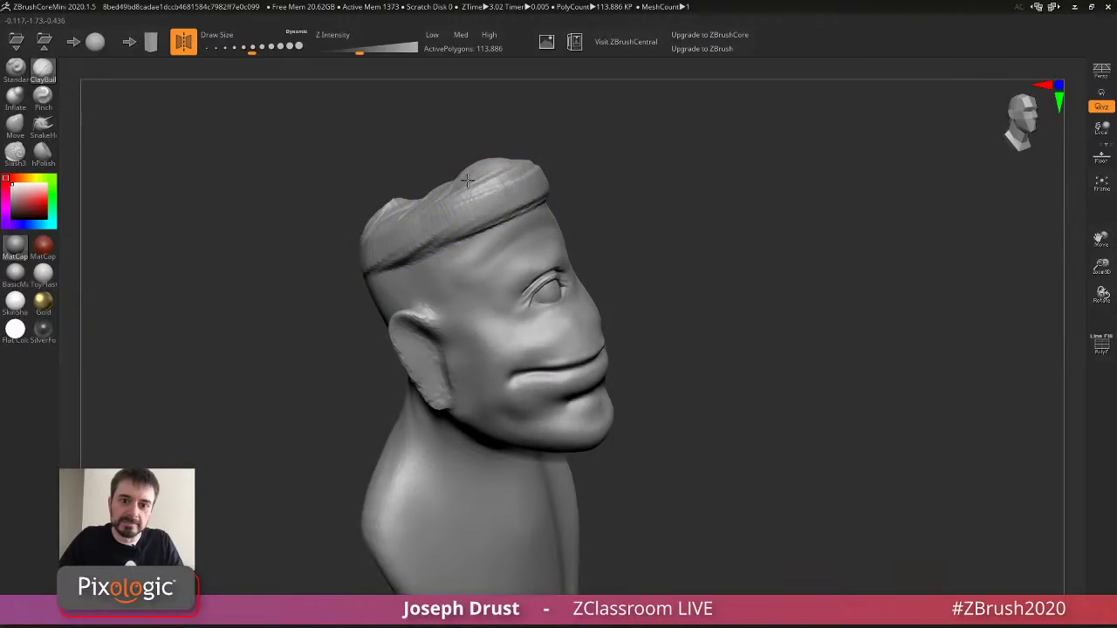
pyautogui.moveTo(603, 150); pyautogui.dragTo(616, 188)
pyautogui.moveTo(388, 209); pyautogui.dragTo(420, 225)
pyautogui.moveTo(602, 197)
pyautogui.mouseDown()
pyautogui.moveTo(610, 160)
pyautogui.moveTo(567, 160)
pyautogui.mouseUp()
# Model the rim and inner folds of the ears with a smaller ClayBuildup brush.
pyautogui.keyDown('alt'); pyautogui.moveTo(637, 183); pyautogui.dragTo(637, 154); pyautogui.keyUp('alt')
pyautogui.moveTo(637, 153)
pyautogui.mouseDown(button='right')
pyautogui.moveTo(599, 162)
pyautogui.moveTo(663, 181)
pyautogui.mouseUp(button='right')
pyautogui.press('space')
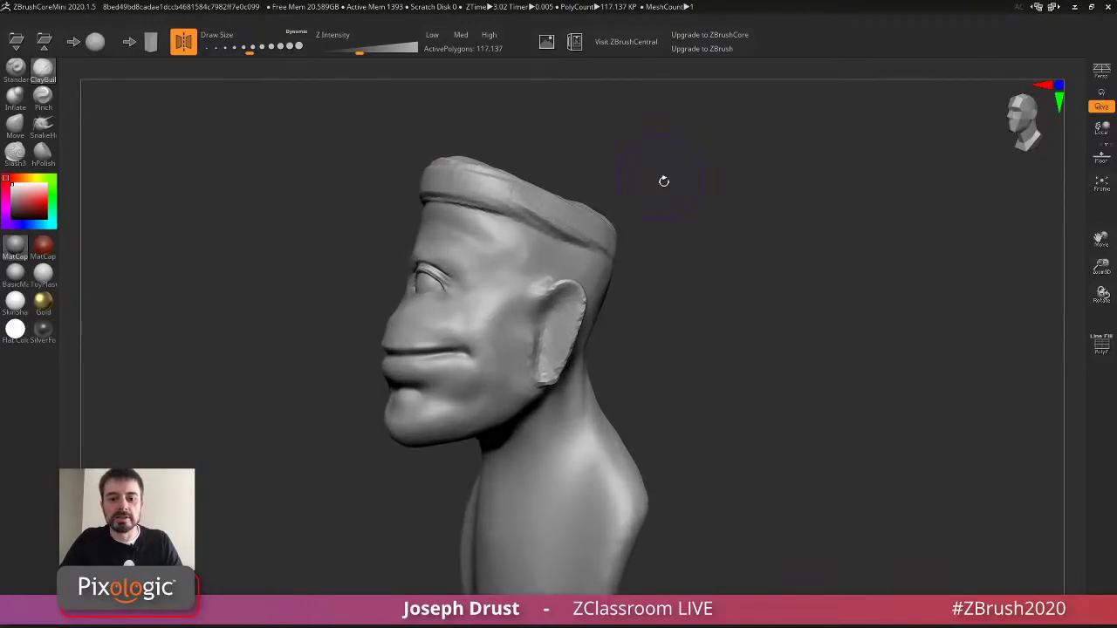
pyautogui.keyDown('alt'); pyautogui.moveTo(664, 181); pyautogui.dragTo(674, 144); pyautogui.keyUp('alt')
pyautogui.moveTo(545, 273)
pyautogui.mouseDown()
pyautogui.moveTo(582, 258)
pyautogui.moveTo(560, 325)
pyautogui.moveTo(541, 339)
pyautogui.moveTo(561, 334)
pyautogui.moveTo(537, 342)
pyautogui.moveTo(569, 312)
pyautogui.moveTo(583, 264)
pyautogui.mouseUp()
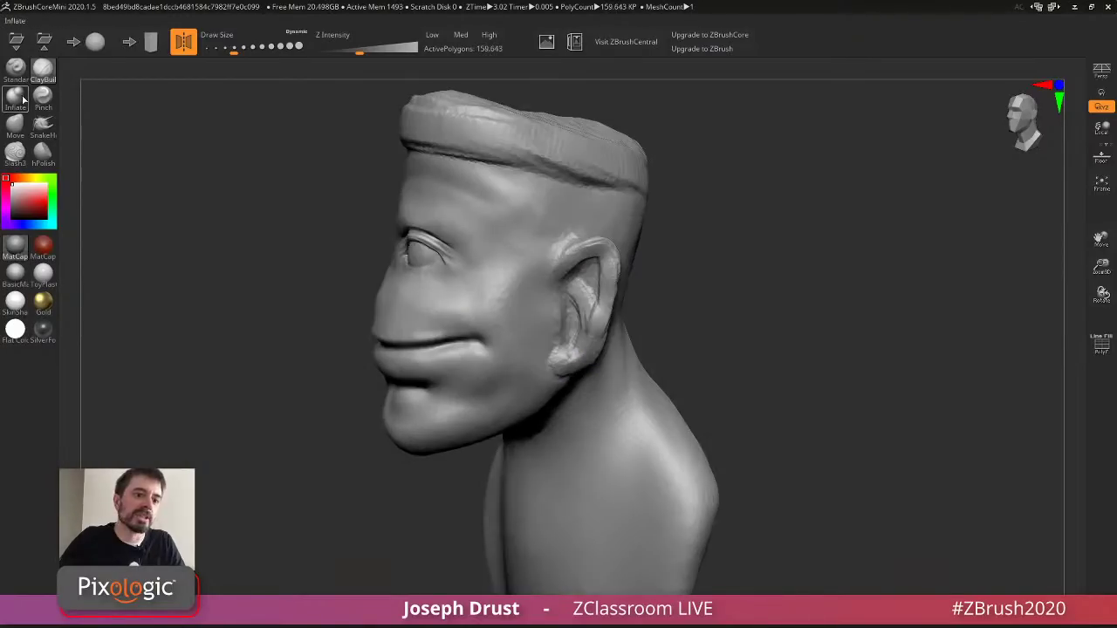
# Thicken the outer rim and back of the ears with the Inflate brush.
pyautogui.click(15, 98)
pyautogui.moveTo(721, 202); pyautogui.dragTo(737, 240)
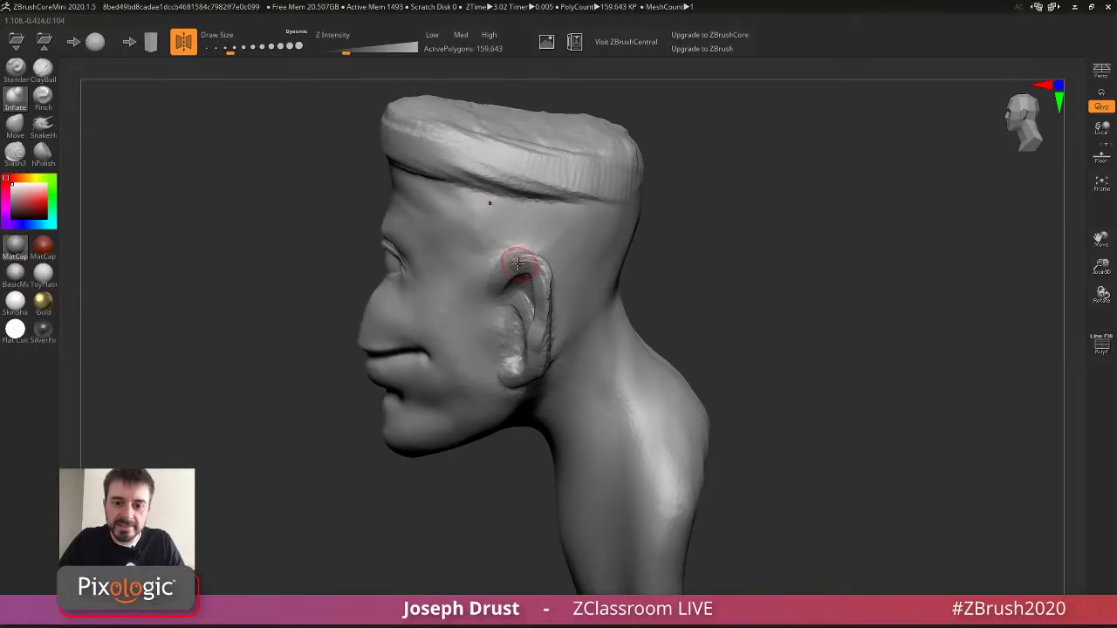
pyautogui.moveTo(517, 264); pyautogui.dragTo(491, 285, button='right')
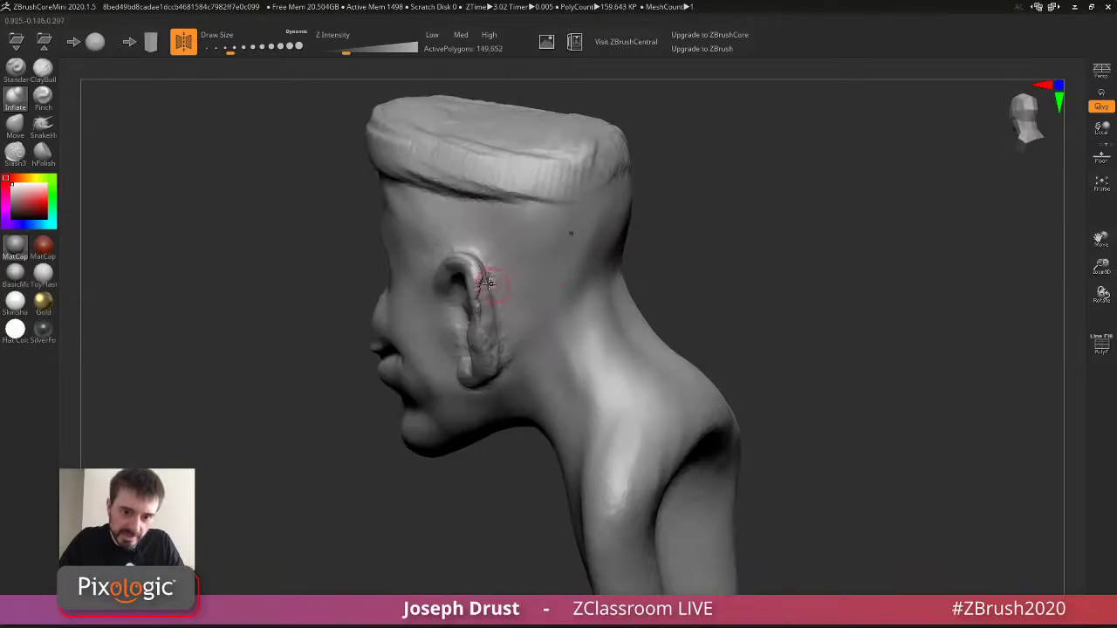
pyautogui.moveTo(485, 301); pyautogui.dragTo(488, 327)
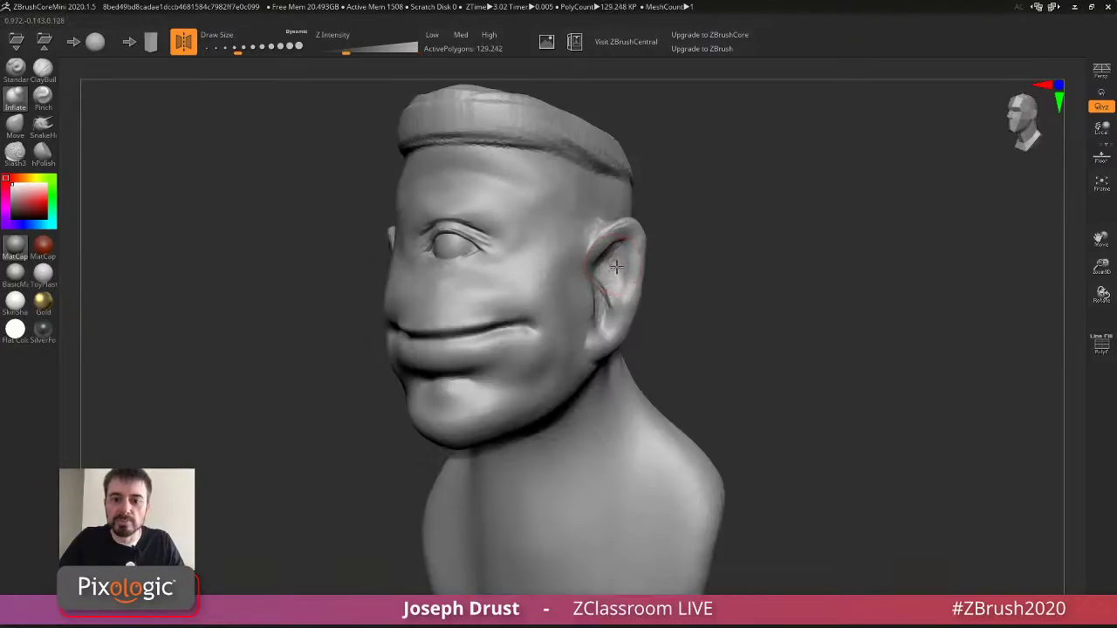
# Define the inner ear folds and the front edge of the ears with the ClayBuildup brush.
pyautogui.click(46, 72)
pyautogui.moveTo(793, 267); pyautogui.dragTo(742, 268)
pyautogui.moveTo(567, 278)
pyautogui.mouseDown()
pyautogui.moveTo(577, 267)
pyautogui.moveTo(566, 337)
pyautogui.moveTo(561, 320)
pyautogui.moveTo(572, 344)
pyautogui.moveTo(602, 254)
pyautogui.moveTo(600, 277)
pyautogui.mouseUp()
pyautogui.moveTo(694, 201); pyautogui.dragTo(789, 204)
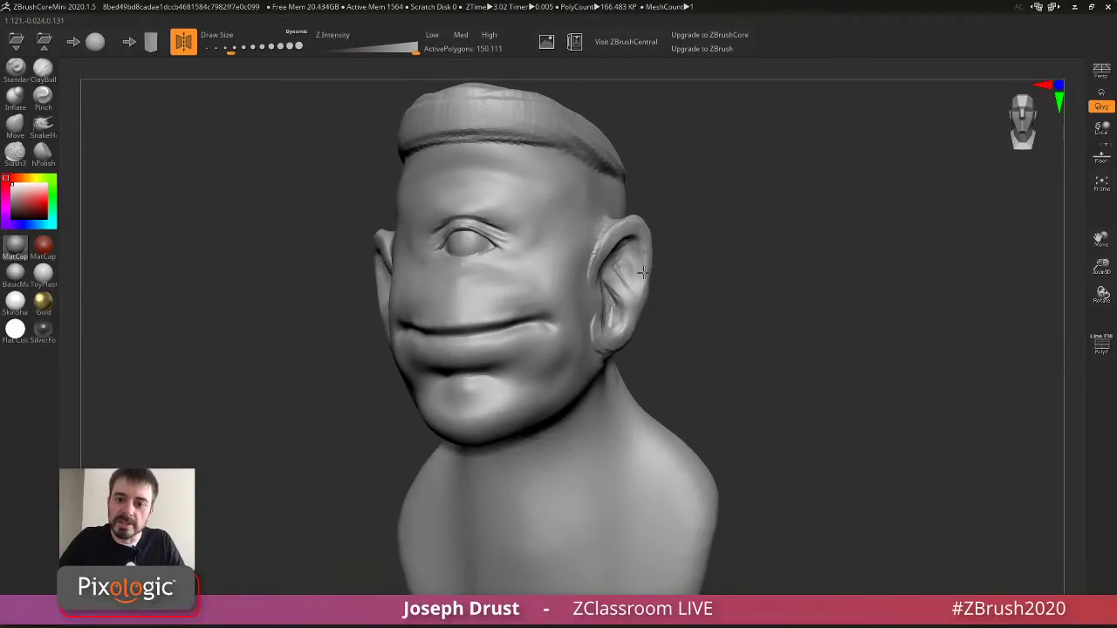
# Smooth the inner folds, lobe and upper rim of the ears into the side of the head.
pyautogui.moveTo(617, 312)
pyautogui.keyDown('shift'); pyautogui.mouseDown()
pyautogui.moveTo(607, 295)
pyautogui.moveTo(630, 293)
pyautogui.mouseUp(); pyautogui.keyUp('shift')
pyautogui.moveTo(761, 248); pyautogui.dragTo(674, 256)
pyautogui.keyDown('shift'); pyautogui.moveTo(566, 316); pyautogui.dragTo(584, 343); pyautogui.keyUp('shift')
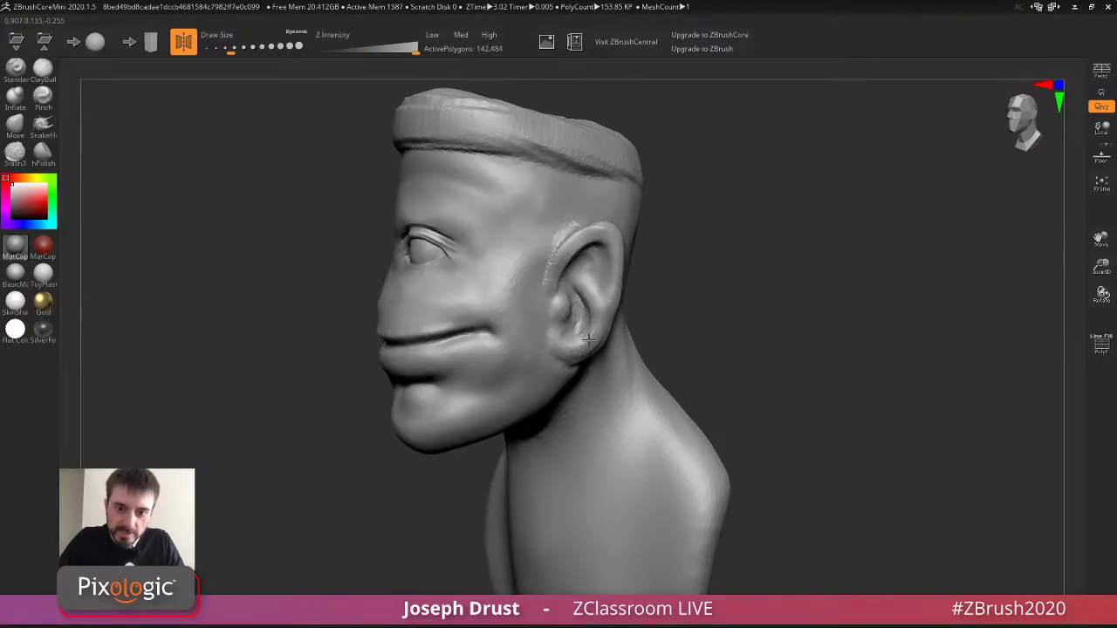
pyautogui.keyDown('shift'); pyautogui.moveTo(571, 243); pyautogui.dragTo(611, 225); pyautogui.keyUp('shift')
pyautogui.moveTo(703, 193)
pyautogui.mouseDown()
pyautogui.moveTo(725, 189)
pyautogui.moveTo(686, 217)
pyautogui.mouseUp()
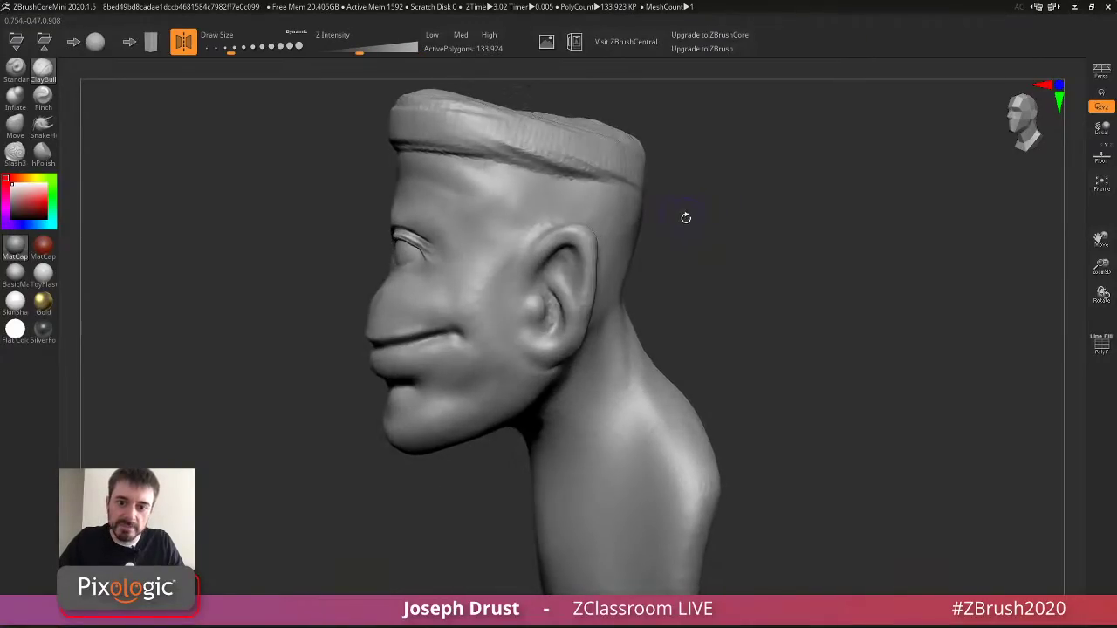
# Pull the back edge and lobe of the ears outward with the Move brush to widen them.
pyautogui.click(17, 123)
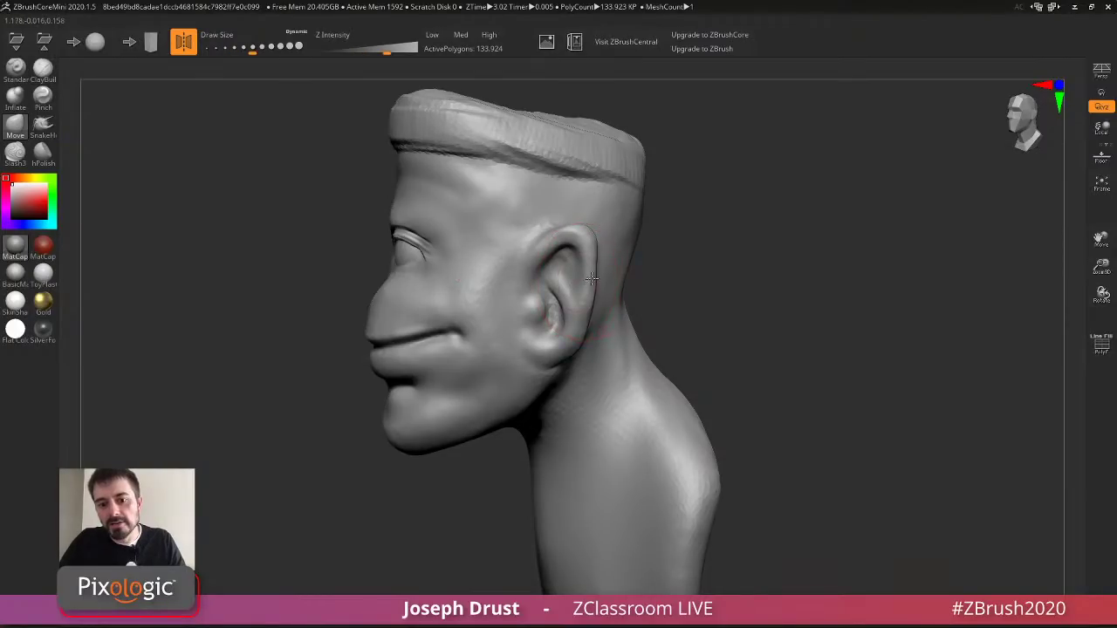
pyautogui.moveTo(569, 274); pyautogui.dragTo(587, 279)
pyautogui.moveTo(569, 316); pyautogui.dragTo(584, 317)
pyautogui.moveTo(672, 280)
pyautogui.mouseDown()
pyautogui.moveTo(725, 267)
pyautogui.moveTo(718, 230)
pyautogui.moveTo(679, 259)
pyautogui.mouseUp()
pyautogui.press('s')
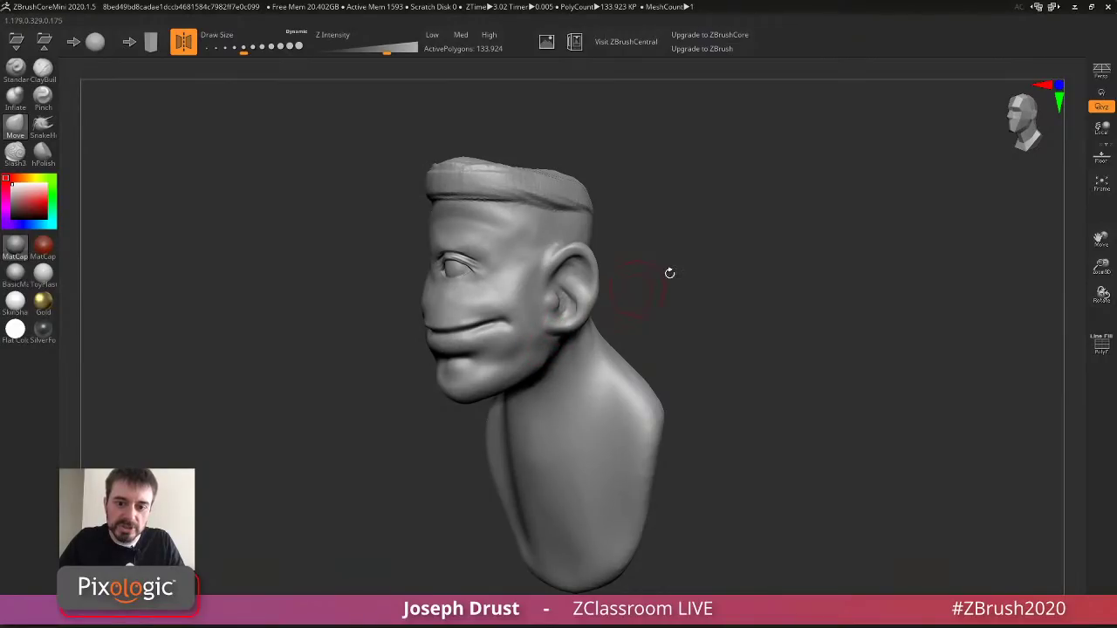
pyautogui.moveTo(669, 273); pyautogui.dragTo(678, 151, button='right')
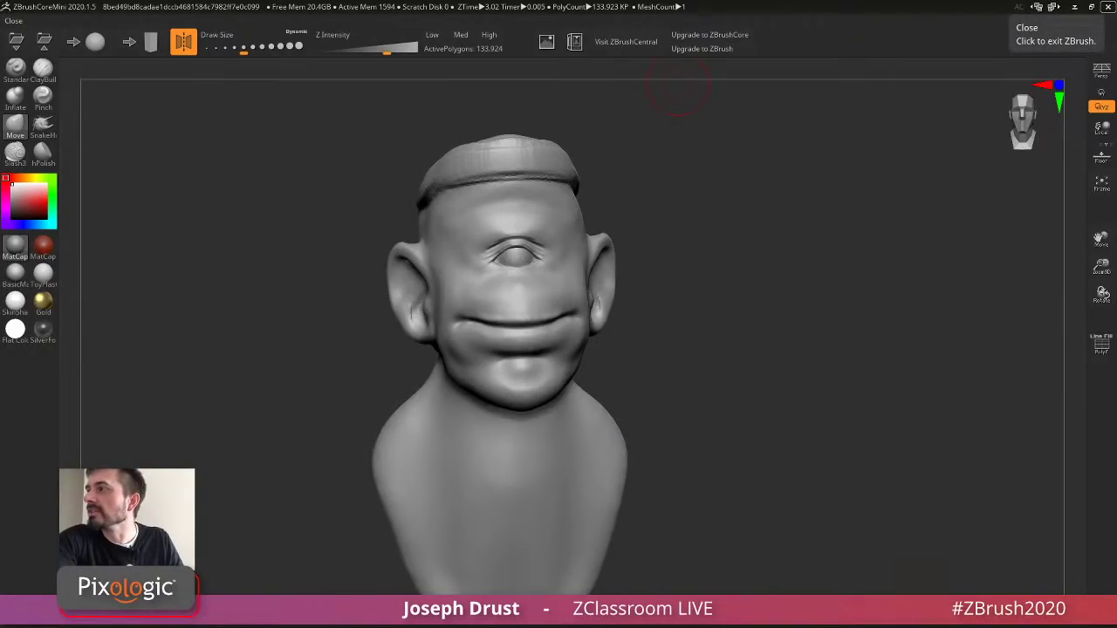
# Review the newest posts in the ZBrushLIVE Clubhouse thread, including the guinea pig and the Snake Hook skull, and clear the browser away.
pyautogui.moveTo(1116, 52); pyautogui.dragTo(508, 21)
pyautogui.scroll(-10, 523, 257)
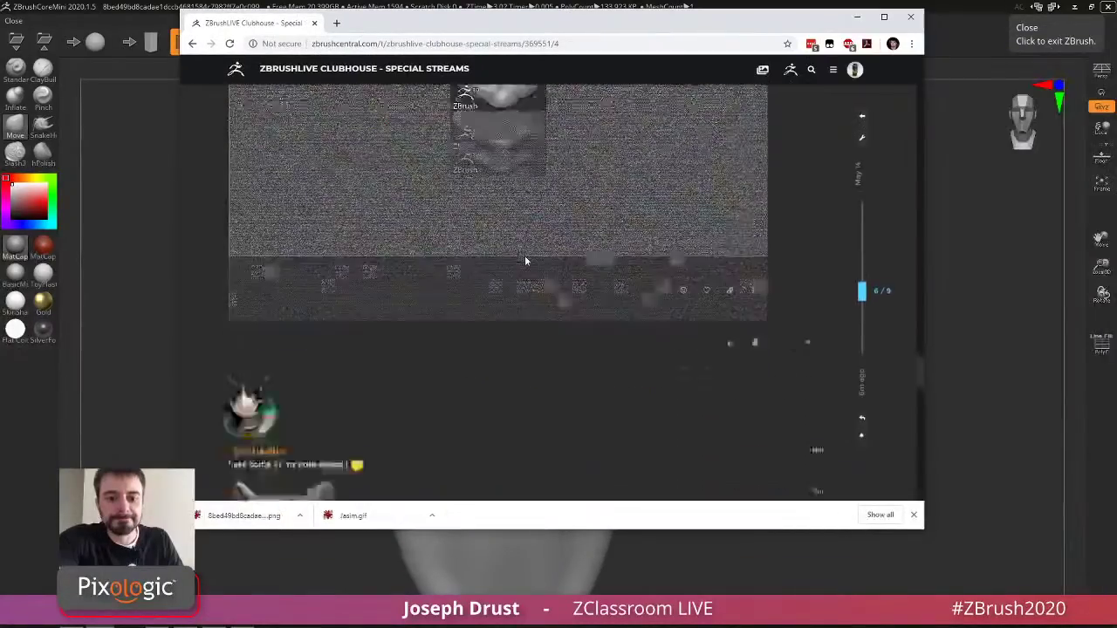
pyautogui.scroll(-10, 281, 212)
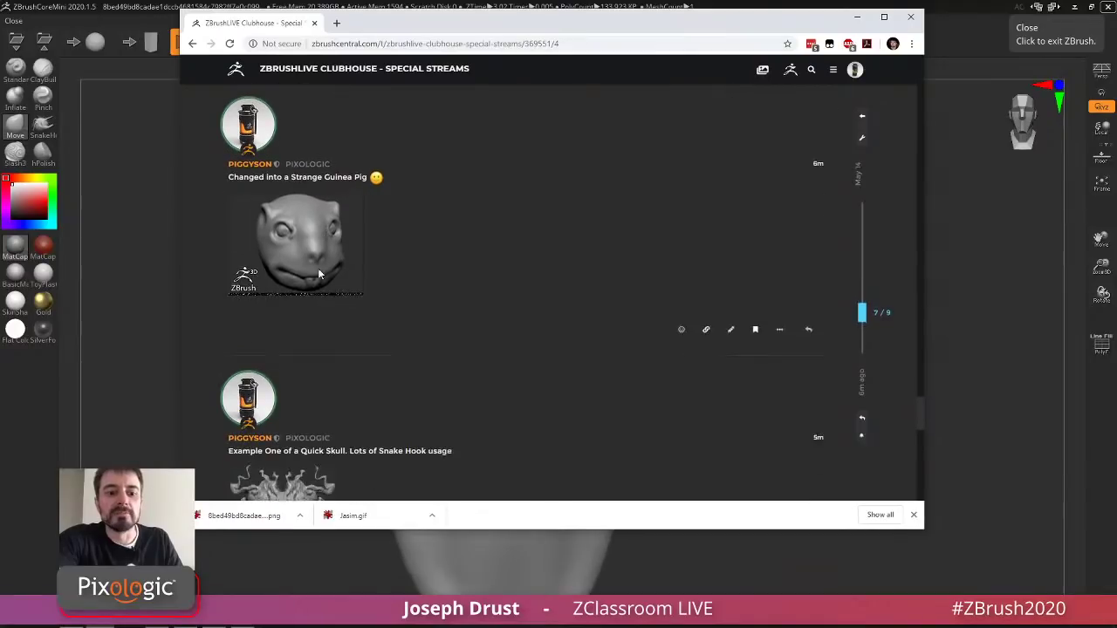
pyautogui.scroll(1, 305, 275)
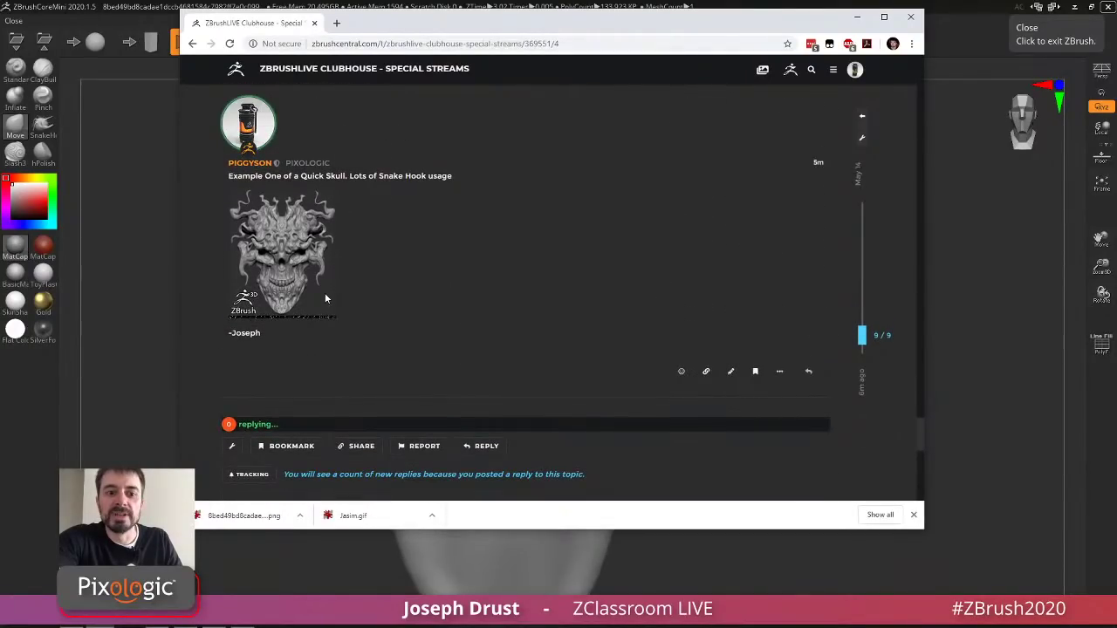
pyautogui.scroll(2, 326, 294)
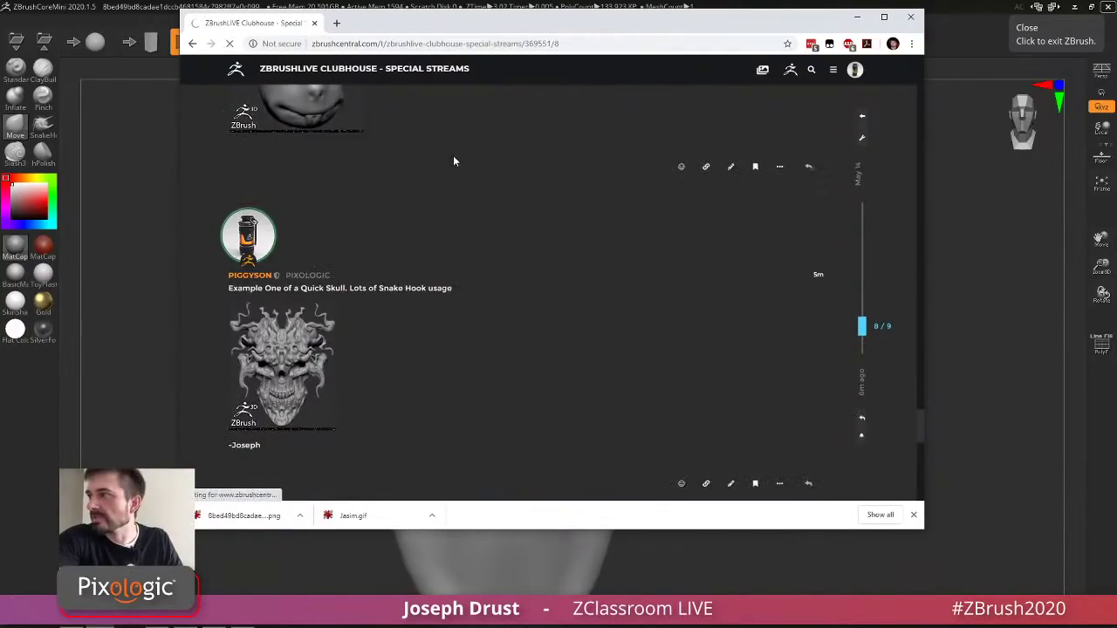
pyautogui.scroll(3, 327, 366)
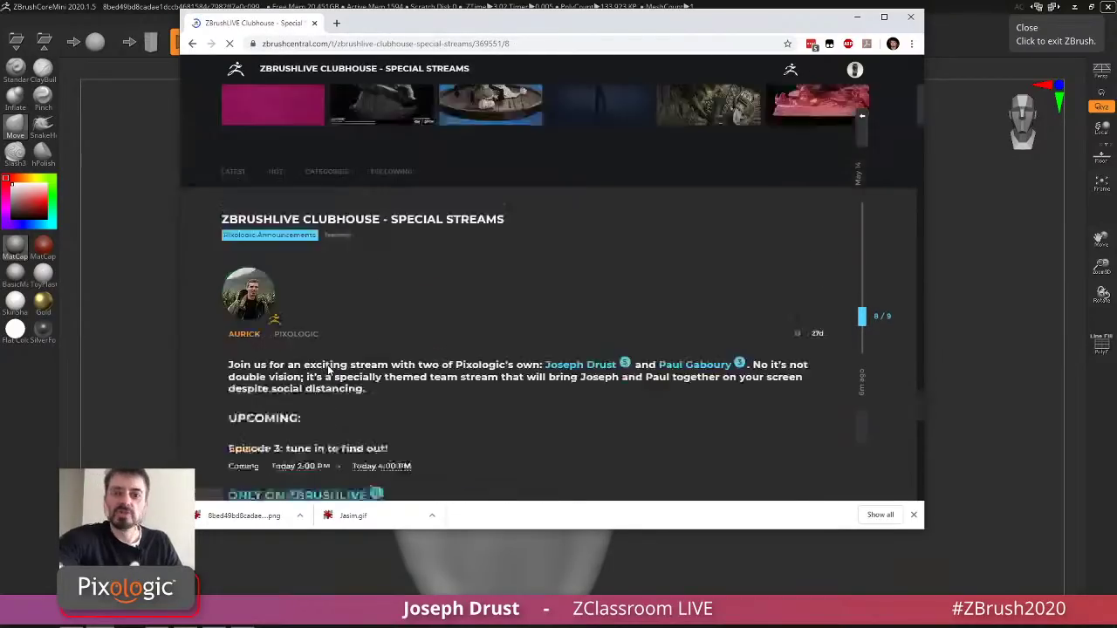
pyautogui.scroll(3, 383, 228)
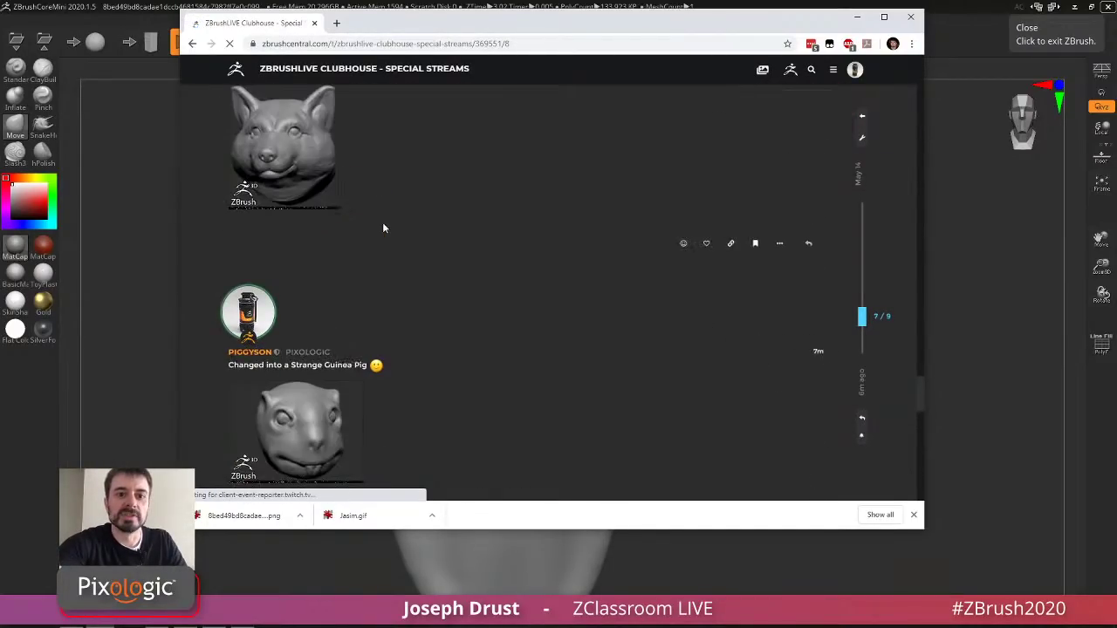
pyautogui.scroll(2, 401, 220)
pyautogui.scroll(-6, 423, 214)
pyautogui.scroll(2, 426, 211)
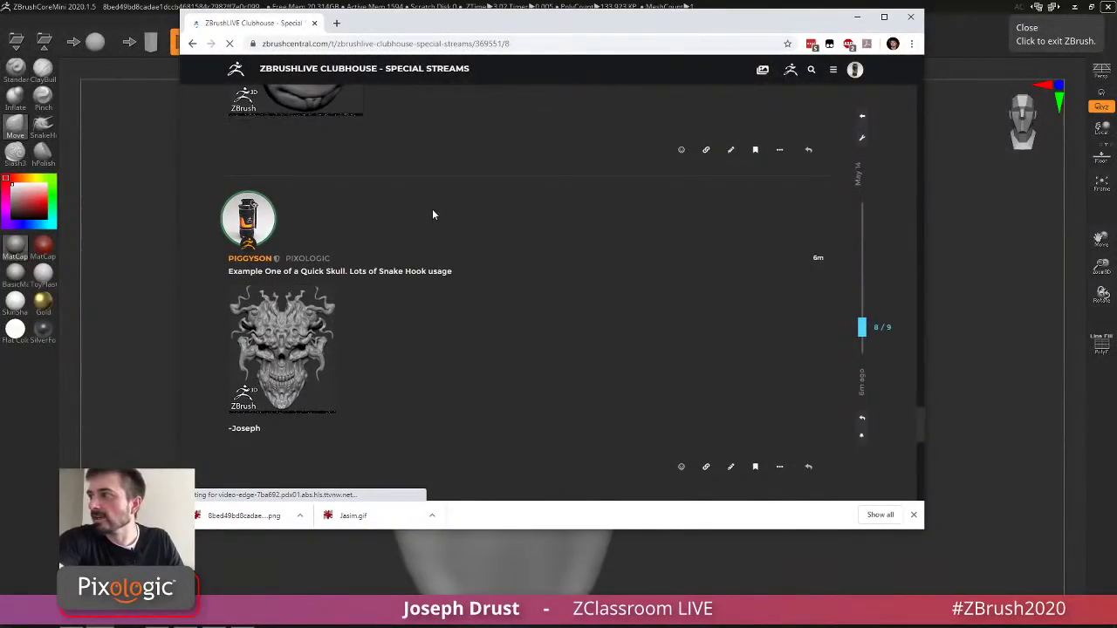
pyautogui.scroll(-2, 438, 205)
pyautogui.scroll(2, 438, 211)
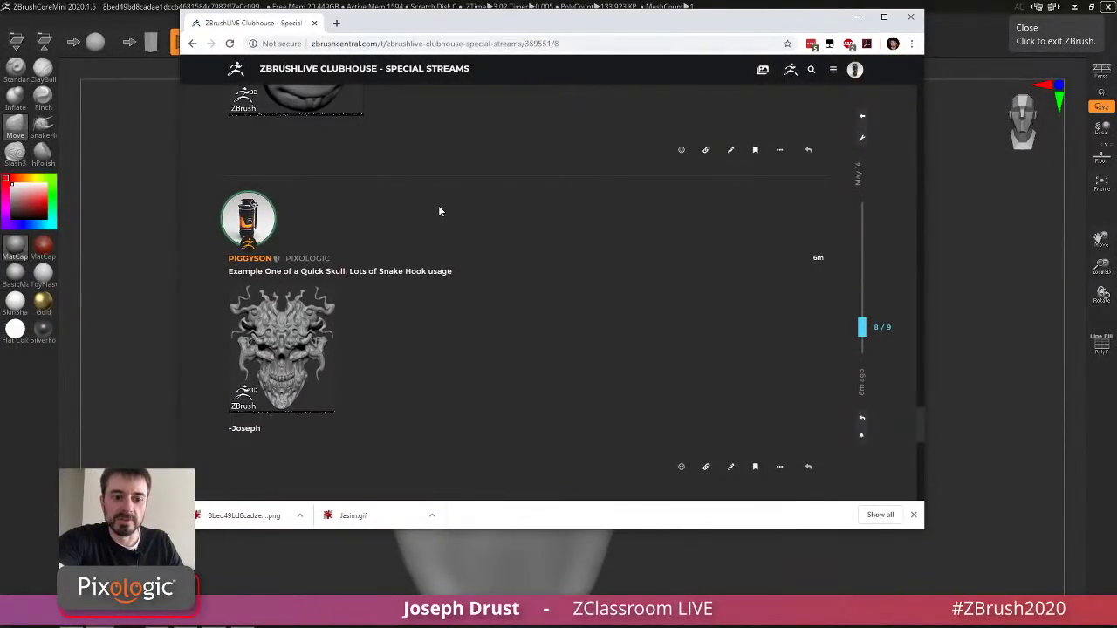
pyautogui.moveTo(473, 28); pyautogui.dragTo(440, 55)
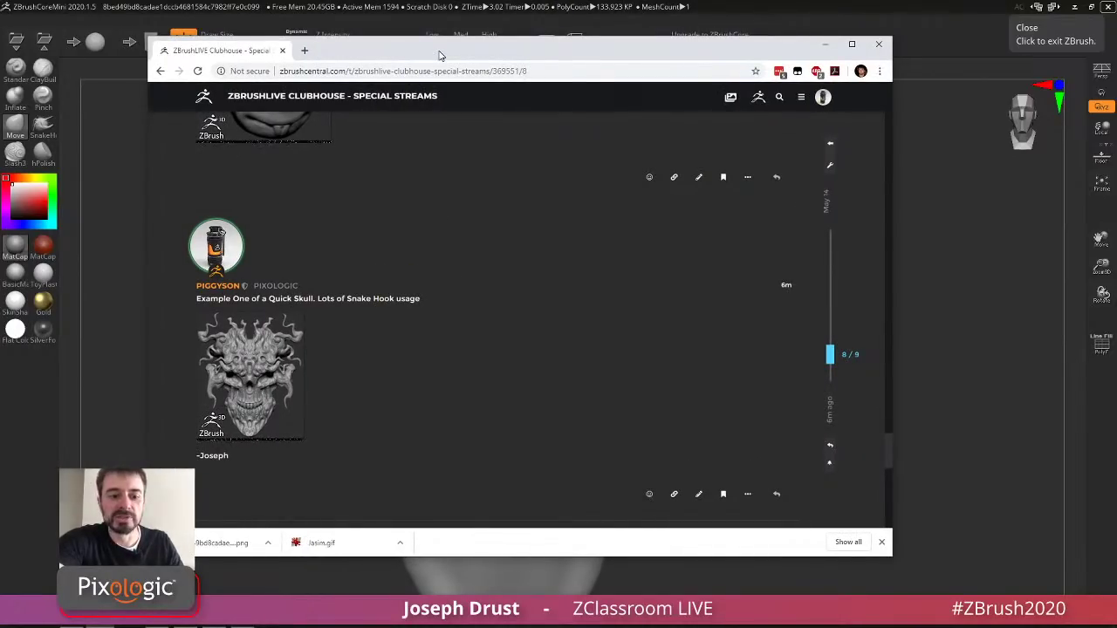
pyautogui.moveTo(441, 55); pyautogui.dragTo(778, 39)
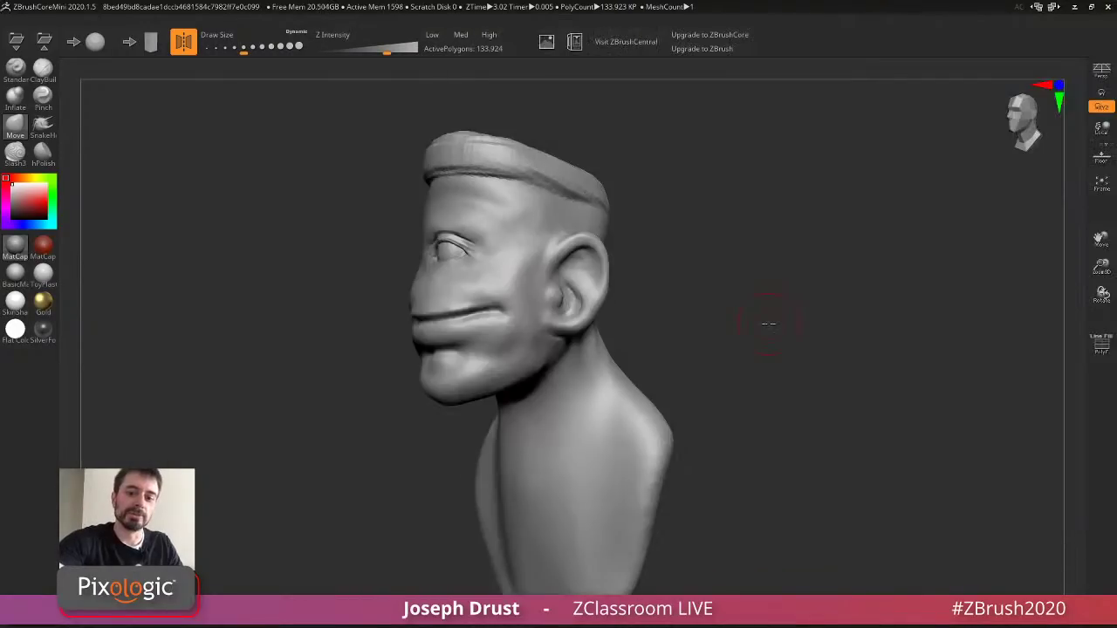
# Sculpt the collarbones and chest muscles on the front of the bust with the ClayBuildup brush.
pyautogui.moveTo(751, 304)
pyautogui.mouseDown()
pyautogui.moveTo(808, 314)
pyautogui.moveTo(797, 249)
pyautogui.moveTo(768, 306)
pyautogui.moveTo(579, 264)
pyautogui.moveTo(558, 270)
pyautogui.mouseUp()
pyautogui.press('2')
pyautogui.moveTo(570, 424); pyautogui.dragTo(616, 450)
pyautogui.moveTo(515, 392); pyautogui.dragTo(581, 378, button='right')
pyautogui.moveTo(485, 407)
pyautogui.mouseDown()
pyautogui.moveTo(439, 452)
pyautogui.moveTo(441, 501)
pyautogui.moveTo(480, 426)
pyautogui.moveTo(473, 458)
pyautogui.moveTo(446, 469)
pyautogui.mouseUp()
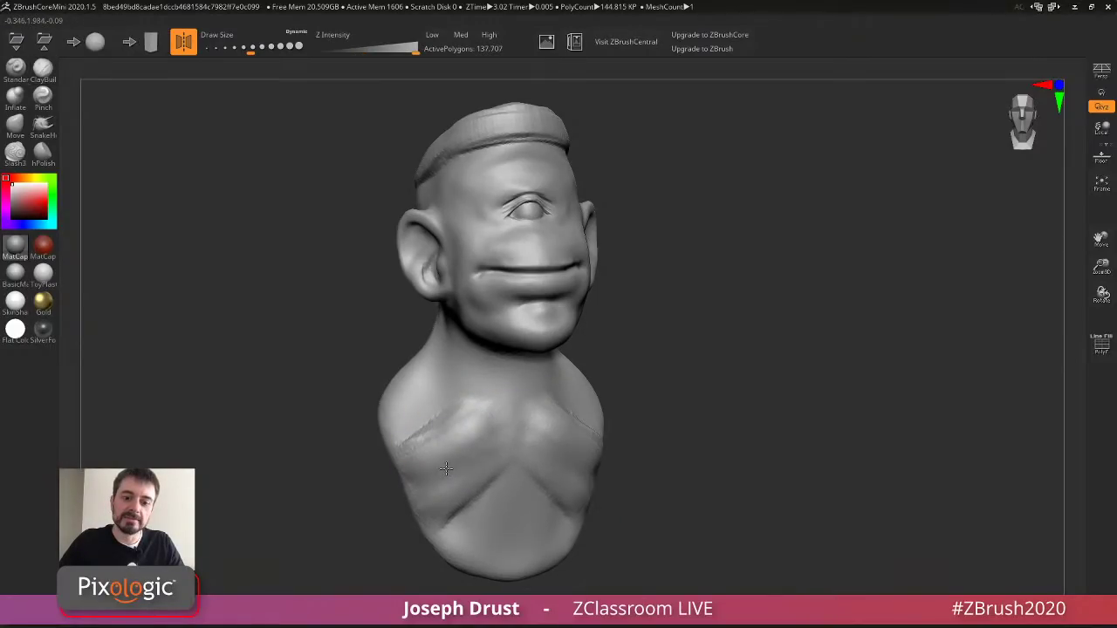
# Build up the neck muscles running from behind the ears down to the collarbones.
pyautogui.moveTo(446, 468); pyautogui.dragTo(288, 458, button='right')
pyautogui.moveTo(583, 327)
pyautogui.mouseDown()
pyautogui.moveTo(564, 373)
pyautogui.moveTo(578, 295)
pyautogui.mouseUp()
pyautogui.moveTo(541, 323); pyautogui.dragTo(576, 325, button='right')
pyautogui.moveTo(576, 325); pyautogui.dragTo(580, 347)
pyautogui.moveTo(640, 294); pyautogui.dragTo(606, 294, button='right')
pyautogui.press('s')
pyautogui.moveTo(606, 294)
pyautogui.mouseDown()
pyautogui.moveTo(558, 320)
pyautogui.moveTo(552, 350)
pyautogui.moveTo(593, 360)
pyautogui.mouseUp()
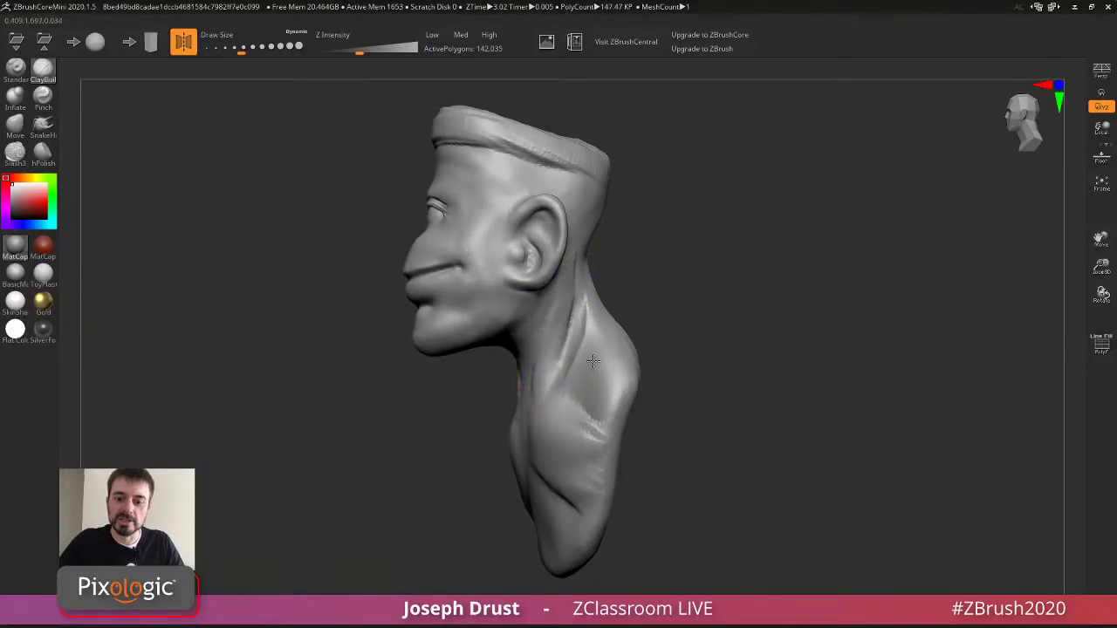
# Add rounded mass to the shoulders and the base of the neck with the ClayBuildup brush.
pyautogui.moveTo(593, 360); pyautogui.dragTo(524, 384, button='right')
pyautogui.press('s')
pyautogui.moveTo(581, 375); pyautogui.dragTo(591, 375)
pyautogui.moveTo(593, 377)
pyautogui.mouseDown()
pyautogui.moveTo(576, 403)
pyautogui.moveTo(567, 376)
pyautogui.moveTo(588, 357)
pyautogui.moveTo(595, 271)
pyautogui.mouseUp()
pyautogui.moveTo(602, 267); pyautogui.dragTo(694, 234, button='right')
pyautogui.moveTo(695, 234)
pyautogui.keyDown('alt'); pyautogui.mouseDown(button='right')
pyautogui.moveTo(690, 183)
pyautogui.moveTo(663, 193)
pyautogui.mouseUp(button='right'); pyautogui.keyUp('alt')
pyautogui.moveTo(574, 322)
pyautogui.mouseDown()
pyautogui.moveTo(603, 322)
pyautogui.moveTo(595, 297)
pyautogui.mouseUp()
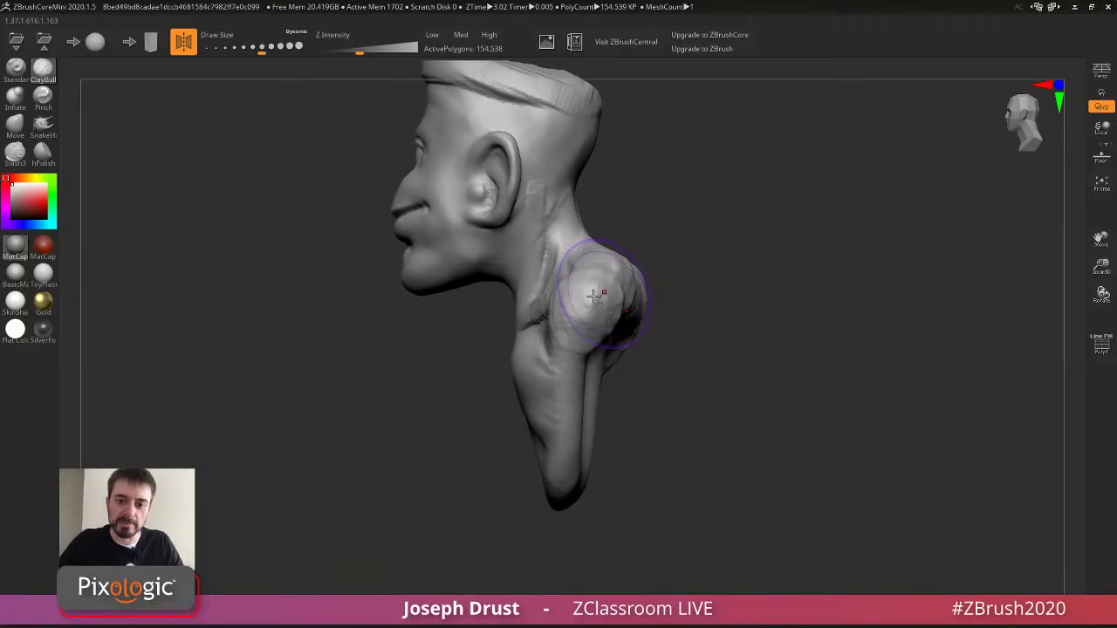
# Smooth the shoulders, collarbone area and the creases across the chest.
pyautogui.moveTo(595, 296); pyautogui.dragTo(663, 322, button='right')
pyautogui.keyDown('shift'); pyautogui.moveTo(611, 340); pyautogui.dragTo(600, 356); pyautogui.keyUp('shift')
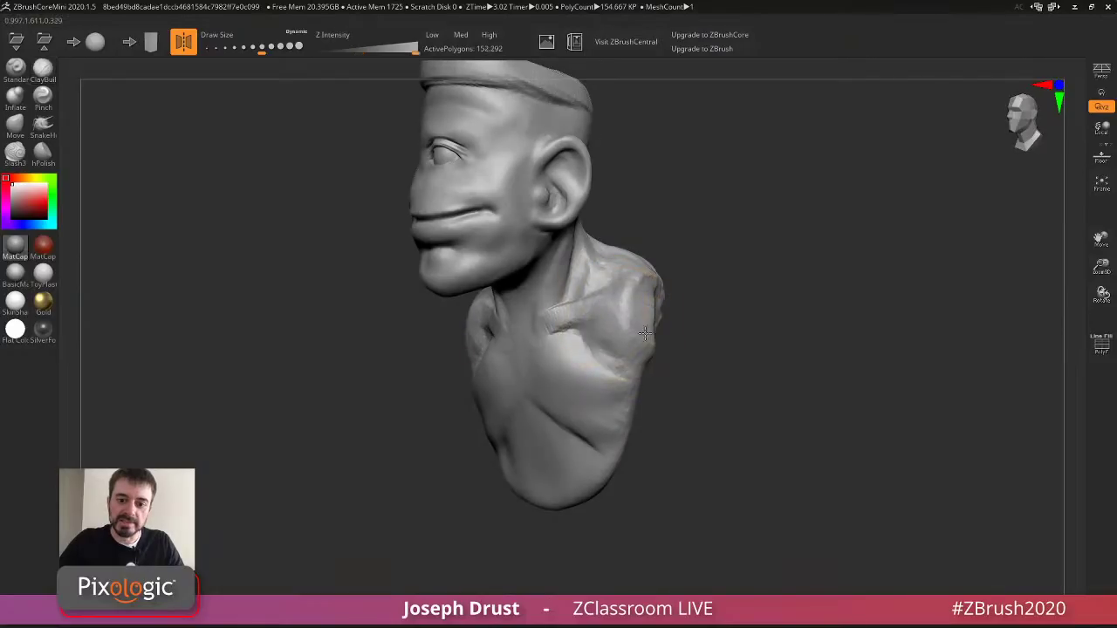
pyautogui.moveTo(601, 357); pyautogui.dragTo(664, 332, button='right')
pyautogui.keyDown('shift'); pyautogui.moveTo(593, 316); pyautogui.dragTo(615, 288); pyautogui.keyUp('shift')
pyautogui.keyDown('ctrl'); pyautogui.moveTo(689, 299); pyautogui.dragTo(645, 331, button='right'); pyautogui.keyUp('ctrl')
pyautogui.moveTo(646, 332); pyautogui.dragTo(525, 367, button='right')
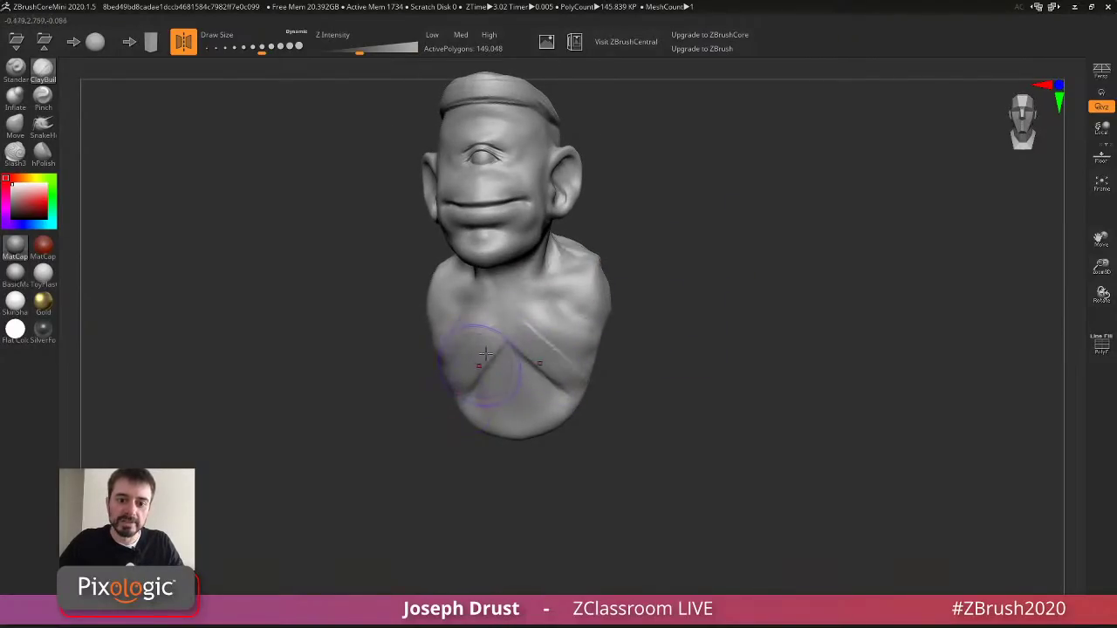
pyautogui.moveTo(587, 314); pyautogui.dragTo(623, 299, button='right')
pyautogui.keyDown('shift'); pyautogui.moveTo(556, 375); pyautogui.dragTo(514, 365); pyautogui.keyUp('shift')
# Fill out the back and shoulder blades with larger ClayBuildup strokes.
pyautogui.moveTo(681, 375); pyautogui.dragTo(567, 373, button='right')
pyautogui.press('s')
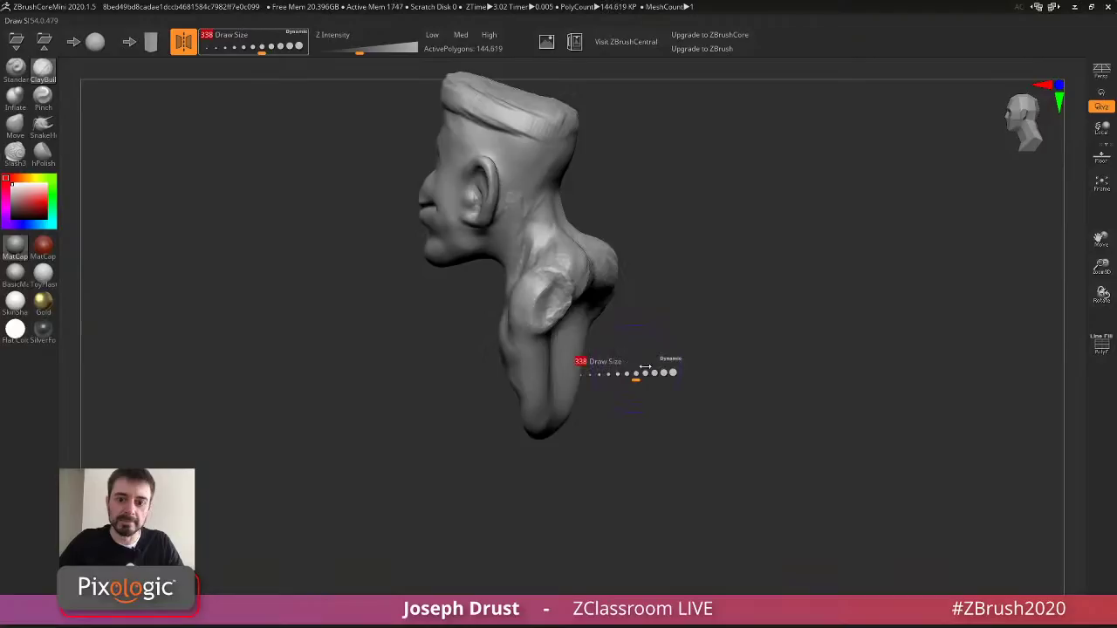
pyautogui.click(645, 366)
pyautogui.moveTo(672, 366); pyautogui.dragTo(611, 366, button='right')
pyautogui.moveTo(559, 306)
pyautogui.mouseDown()
pyautogui.moveTo(566, 366)
pyautogui.moveTo(567, 297)
pyautogui.mouseUp()
pyautogui.moveTo(532, 344); pyautogui.dragTo(523, 288)
pyautogui.moveTo(568, 344)
pyautogui.mouseDown()
pyautogui.moveTo(555, 265)
pyautogui.moveTo(528, 345)
pyautogui.moveTo(558, 379)
pyautogui.moveTo(572, 323)
pyautogui.moveTo(555, 270)
pyautogui.moveTo(560, 319)
pyautogui.mouseUp()
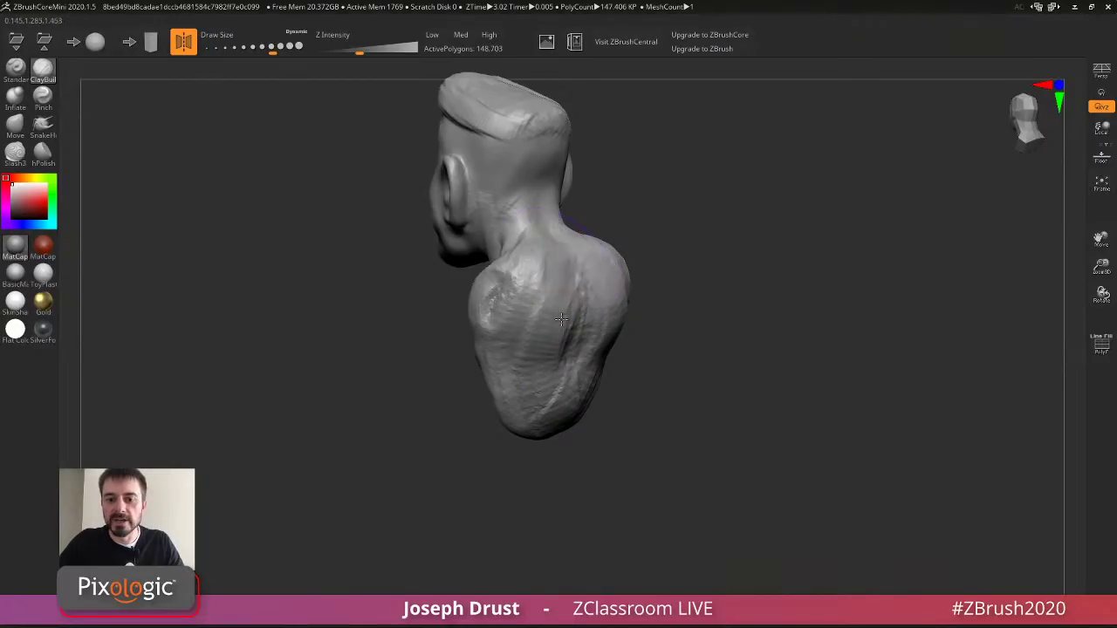
pyautogui.moveTo(680, 349); pyautogui.dragTo(837, 357)
pyautogui.moveTo(543, 360)
pyautogui.mouseDown()
pyautogui.moveTo(578, 375)
pyautogui.moveTo(555, 366)
pyautogui.moveTo(569, 386)
pyautogui.mouseUp()
# Build a brim projecting from the front of the hat with the ClayBuildup brush.
pyautogui.moveTo(637, 357)
pyautogui.mouseDown()
pyautogui.moveTo(698, 324)
pyautogui.moveTo(707, 253)
pyautogui.moveTo(750, 309)
pyautogui.moveTo(788, 256)
pyautogui.moveTo(823, 237)
pyautogui.moveTo(768, 288)
pyautogui.mouseUp()
pyautogui.moveTo(493, 196)
pyautogui.mouseDown()
pyautogui.moveTo(554, 162)
pyautogui.moveTo(515, 196)
pyautogui.mouseUp()
pyautogui.moveTo(611, 153)
pyautogui.mouseDown()
pyautogui.moveTo(655, 122)
pyautogui.moveTo(685, 129)
pyautogui.mouseUp()
pyautogui.moveTo(567, 181); pyautogui.dragTo(600, 164)
pyautogui.moveTo(676, 140); pyautogui.dragTo(614, 146)
pyautogui.moveTo(498, 175); pyautogui.dragTo(523, 162)
pyautogui.moveTo(523, 161)
pyautogui.mouseDown()
pyautogui.moveTo(593, 141)
pyautogui.moveTo(541, 170)
pyautogui.mouseUp()
# Thicken the cap's brim and smooth it into the front edge of the hat.
pyautogui.moveTo(703, 124)
pyautogui.mouseDown()
pyautogui.moveTo(681, 118)
pyautogui.moveTo(696, 174)
pyautogui.moveTo(654, 131)
pyautogui.moveTo(689, 174)
pyautogui.mouseUp()
pyautogui.moveTo(545, 214); pyautogui.dragTo(518, 230)
pyautogui.moveTo(571, 199)
pyautogui.mouseDown()
pyautogui.moveTo(512, 229)
pyautogui.moveTo(550, 218)
pyautogui.mouseUp()
pyautogui.moveTo(663, 166); pyautogui.dragTo(698, 210)
pyautogui.keyDown('shift'); pyautogui.moveTo(574, 217); pyautogui.dragTo(567, 246); pyautogui.keyUp('shift')
pyautogui.moveTo(646, 170)
pyautogui.mouseDown()
pyautogui.moveTo(688, 152)
pyautogui.moveTo(683, 192)
pyautogui.mouseUp()
# Build up the sides and top of the cap's crown behind the brim with ClayBuildup strokes.
pyautogui.moveTo(494, 227); pyautogui.dragTo(565, 230)
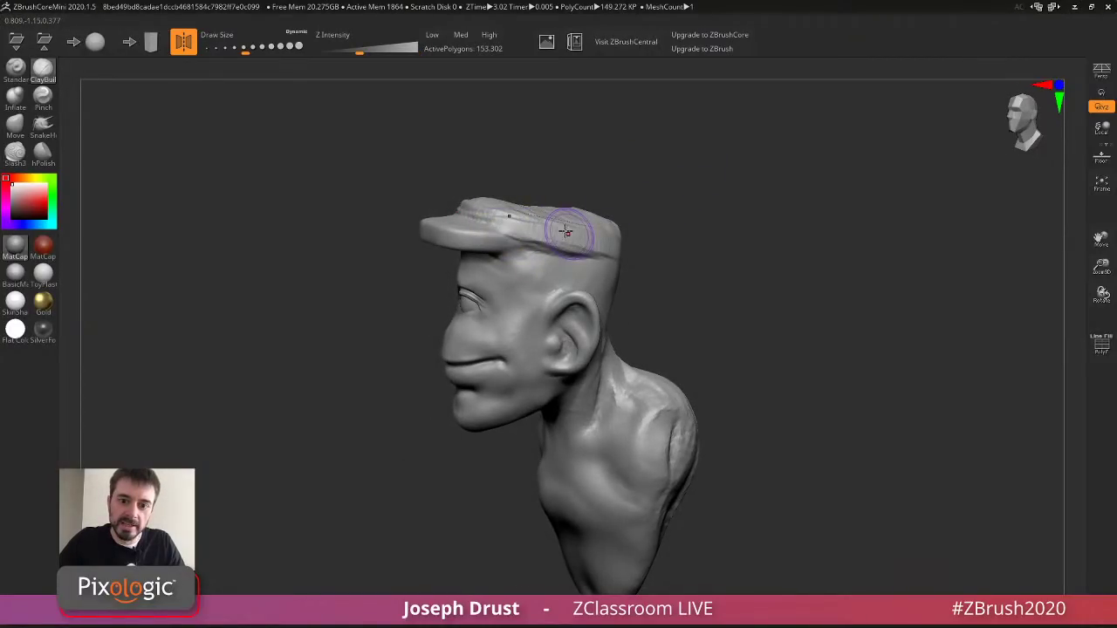
pyautogui.moveTo(550, 122)
pyautogui.mouseDown()
pyautogui.moveTo(588, 157)
pyautogui.moveTo(590, 117)
pyautogui.moveTo(623, 122)
pyautogui.mouseUp()
pyautogui.moveTo(543, 212); pyautogui.dragTo(581, 227)
pyautogui.moveTo(628, 175)
pyautogui.mouseDown()
pyautogui.moveTo(660, 139)
pyautogui.moveTo(702, 166)
pyautogui.mouseUp()
pyautogui.moveTo(553, 206)
pyautogui.mouseDown()
pyautogui.moveTo(456, 247)
pyautogui.moveTo(555, 202)
pyautogui.mouseUp()
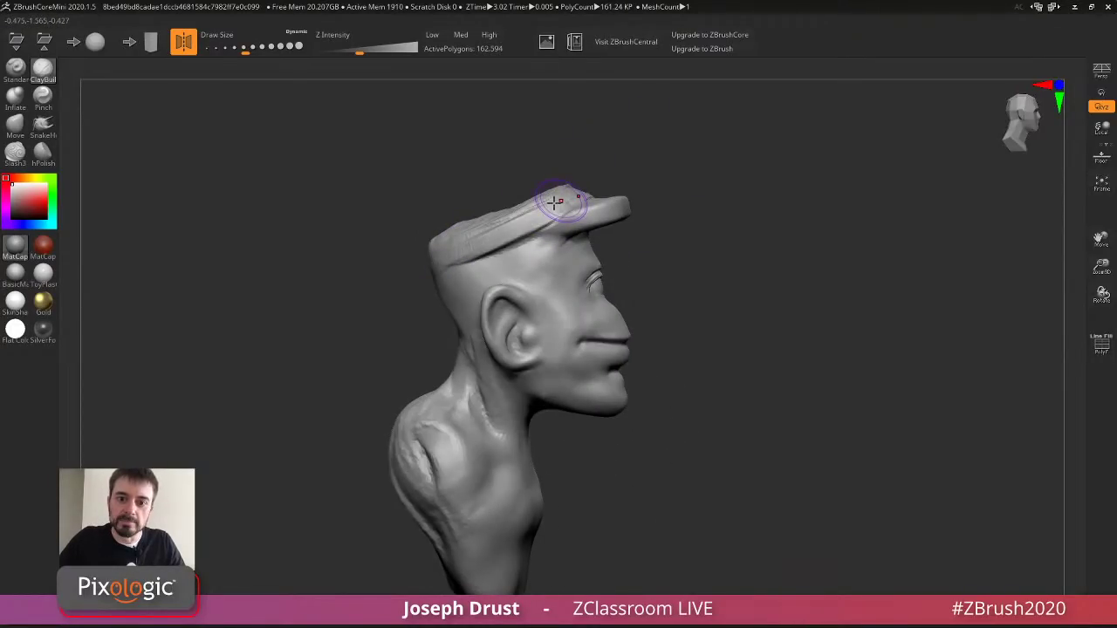
pyautogui.moveTo(554, 202); pyautogui.dragTo(512, 236, button='right')
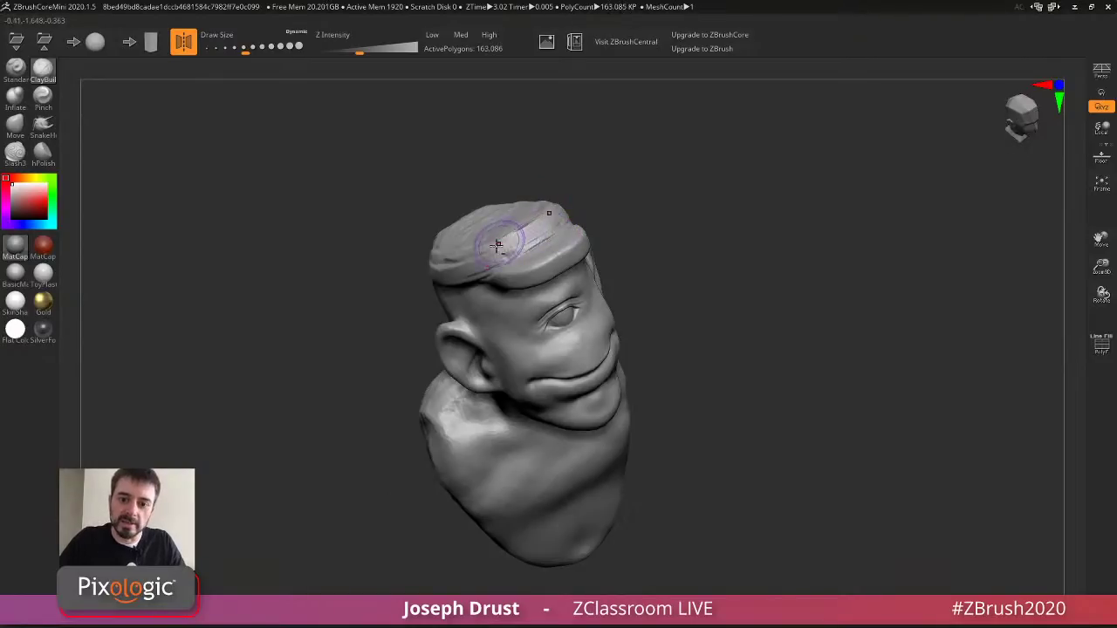
pyautogui.moveTo(508, 252); pyautogui.dragTo(541, 238)
pyautogui.moveTo(614, 196)
pyautogui.mouseDown()
pyautogui.moveTo(592, 190)
pyautogui.moveTo(484, 248)
pyautogui.mouseUp()
# Smooth the cap's surface and add volume across the rear of its crown.
pyautogui.keyDown('shift'); pyautogui.moveTo(636, 175); pyautogui.dragTo(672, 179); pyautogui.keyUp('shift')
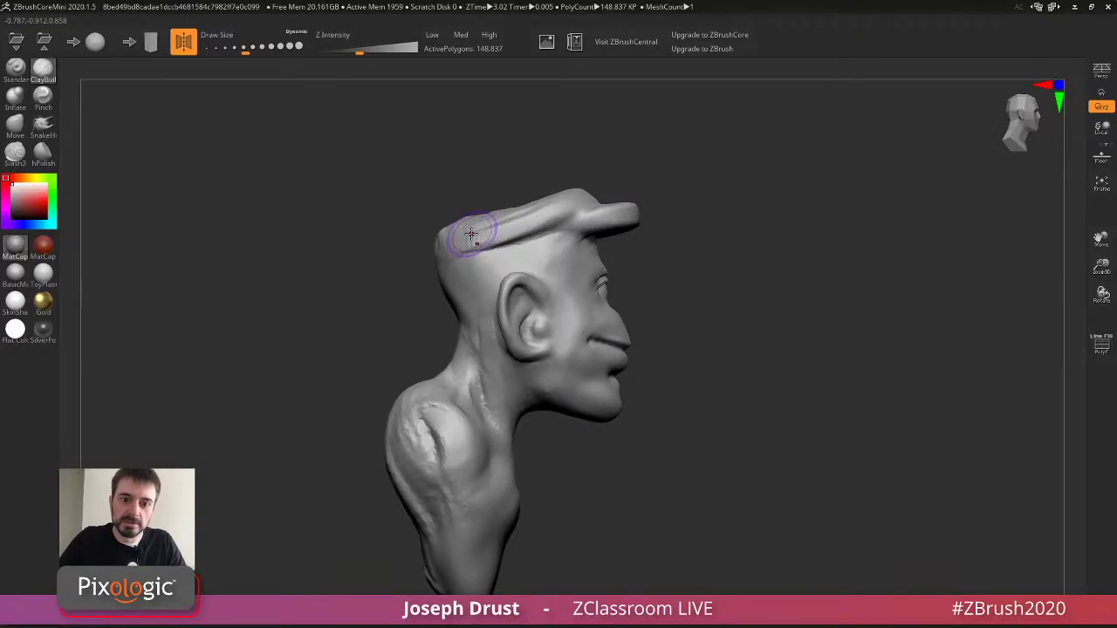
pyautogui.moveTo(471, 233); pyautogui.dragTo(553, 225, button='right')
pyautogui.moveTo(553, 224); pyautogui.dragTo(483, 247)
pyautogui.moveTo(484, 247)
pyautogui.mouseDown(button='right')
pyautogui.moveTo(600, 330)
pyautogui.moveTo(672, 235)
pyautogui.mouseUp(button='right')
# Refine the back of the neck and shoulders and smooth the rough strokes there.
pyautogui.keyDown('shift'); pyautogui.moveTo(616, 316); pyautogui.dragTo(613, 348); pyautogui.keyUp('shift')
pyautogui.moveTo(615, 345); pyautogui.dragTo(634, 324, button='right')
pyautogui.moveTo(633, 324)
pyautogui.mouseDown()
pyautogui.moveTo(669, 307)
pyautogui.moveTo(631, 334)
pyautogui.mouseUp()
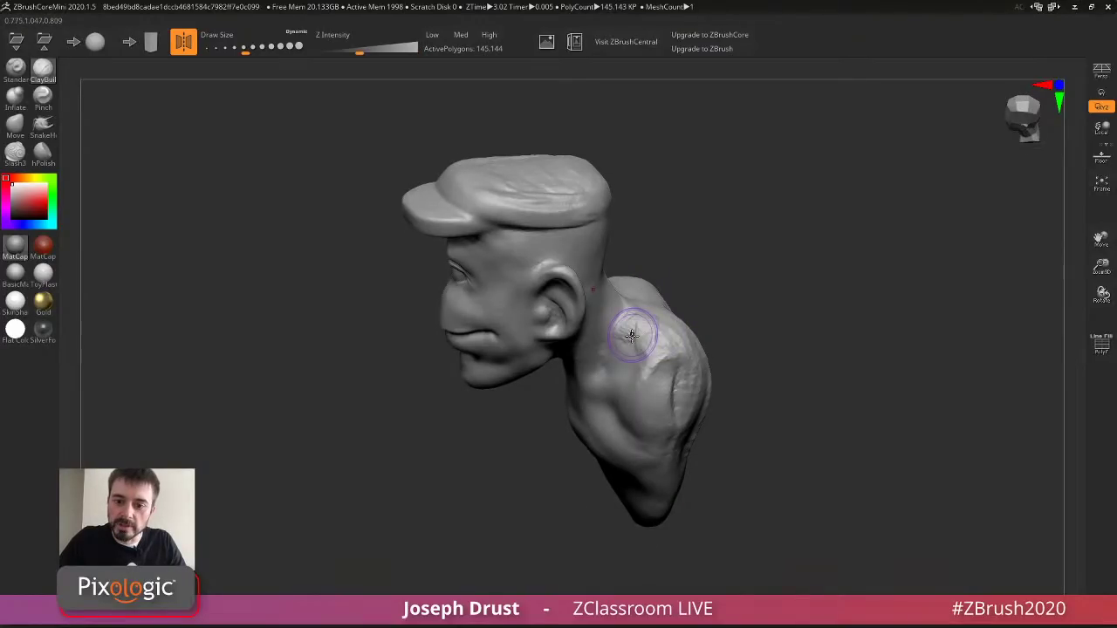
pyautogui.moveTo(632, 335); pyautogui.dragTo(668, 358, button='right')
pyautogui.keyDown('shift'); pyautogui.moveTo(668, 357); pyautogui.dragTo(671, 349); pyautogui.keyUp('shift')
# Flatten the cut arm ends at the shoulders with the hPolish brush.
pyautogui.moveTo(671, 349); pyautogui.dragTo(704, 272, button='right')
pyautogui.click(43, 153)
pyautogui.moveTo(782, 267)
pyautogui.mouseDown()
pyautogui.moveTo(825, 241)
pyautogui.moveTo(646, 349)
pyautogui.moveTo(655, 344)
pyautogui.moveTo(658, 367)
pyautogui.moveTo(648, 369)
pyautogui.mouseUp()
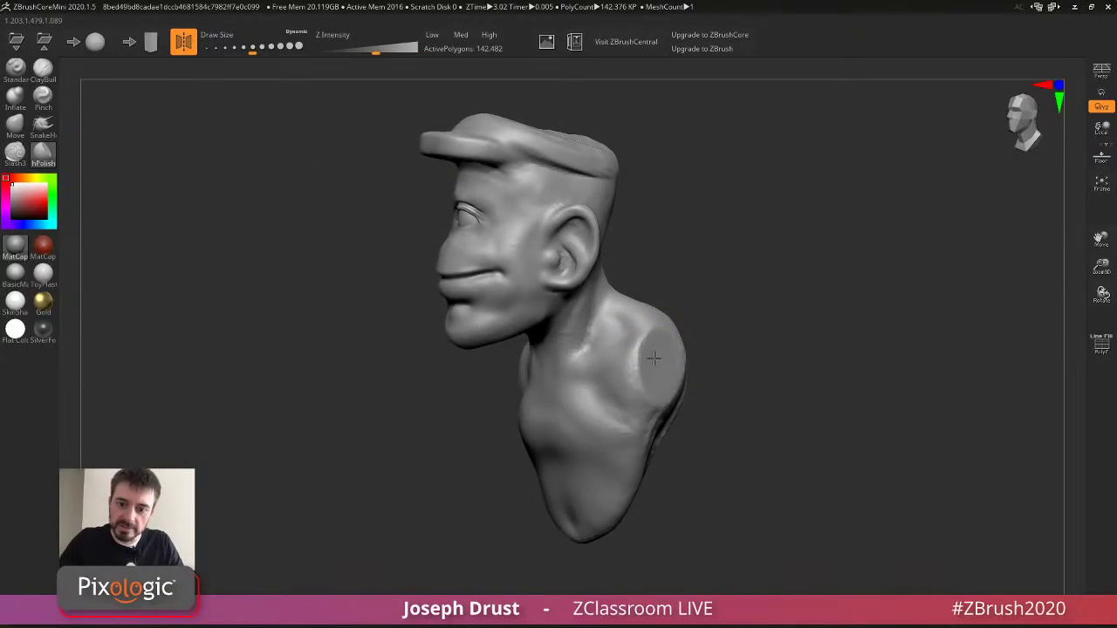
# Flatten the bottom of the bust into a level base with the hPolish brush and smooth the lower torso.
pyautogui.moveTo(653, 357); pyautogui.dragTo(654, 279, button='right')
pyautogui.moveTo(655, 279)
pyautogui.mouseDown()
pyautogui.moveTo(663, 270)
pyautogui.moveTo(618, 301)
pyautogui.moveTo(662, 280)
pyautogui.mouseUp()
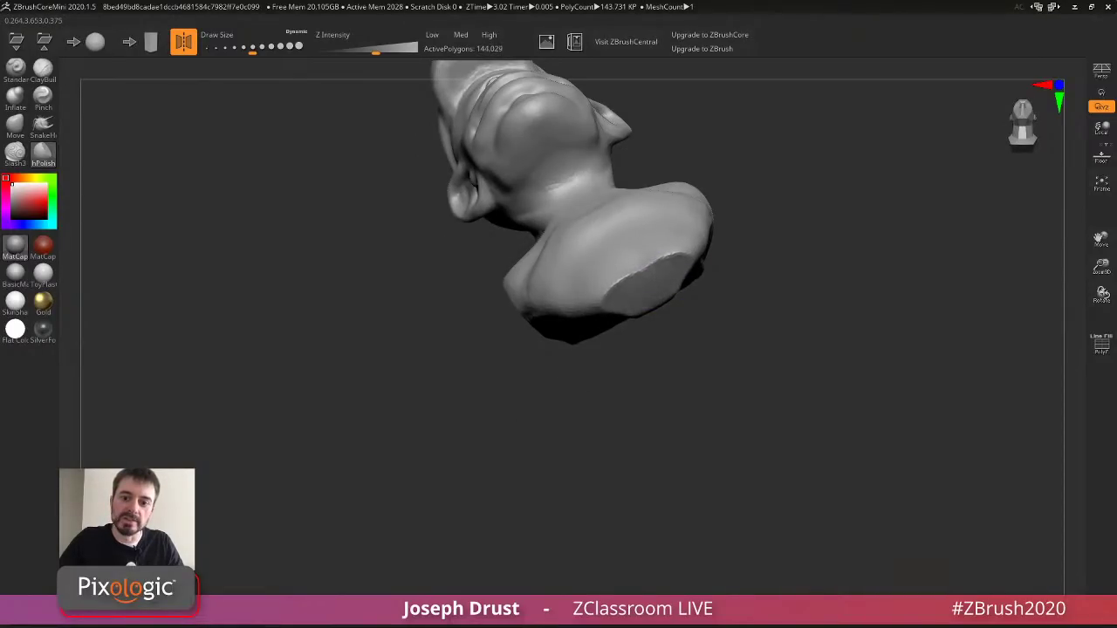
pyautogui.moveTo(661, 280); pyautogui.dragTo(760, 311, button='right')
pyautogui.moveTo(760, 312)
pyautogui.mouseDown()
pyautogui.moveTo(740, 259)
pyautogui.moveTo(732, 154)
pyautogui.moveTo(724, 187)
pyautogui.mouseUp()
pyautogui.moveTo(592, 193)
pyautogui.mouseDown()
pyautogui.moveTo(566, 230)
pyautogui.moveTo(568, 262)
pyautogui.moveTo(581, 210)
pyautogui.mouseUp()
pyautogui.moveTo(718, 149)
pyautogui.mouseDown()
pyautogui.moveTo(779, 262)
pyautogui.moveTo(766, 260)
pyautogui.moveTo(780, 209)
pyautogui.mouseUp()
pyautogui.press('s')
pyautogui.moveTo(780, 209); pyautogui.dragTo(864, 218)
pyautogui.moveTo(521, 331)
pyautogui.keyDown('shift'); pyautogui.mouseDown()
pyautogui.moveTo(481, 344)
pyautogui.moveTo(486, 326)
pyautogui.mouseUp(); pyautogui.keyUp('shift')
pyautogui.moveTo(725, 294); pyautogui.dragTo(644, 288)
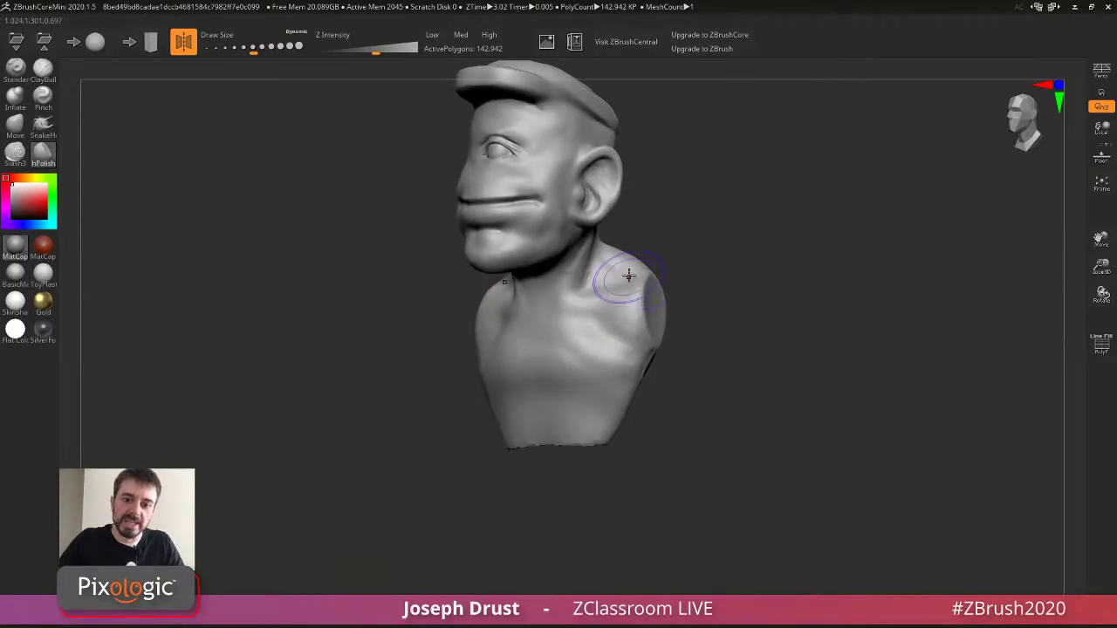
# Smooth and polish the temples, cheeks and forehead around the eye.
pyautogui.moveTo(628, 276); pyautogui.dragTo(559, 273, button='right')
pyautogui.moveTo(515, 181)
pyautogui.keyDown('shift'); pyautogui.mouseDown()
pyautogui.moveTo(716, 130)
pyautogui.moveTo(520, 200)
pyautogui.moveTo(533, 209)
pyautogui.mouseUp(); pyautogui.keyUp('shift')
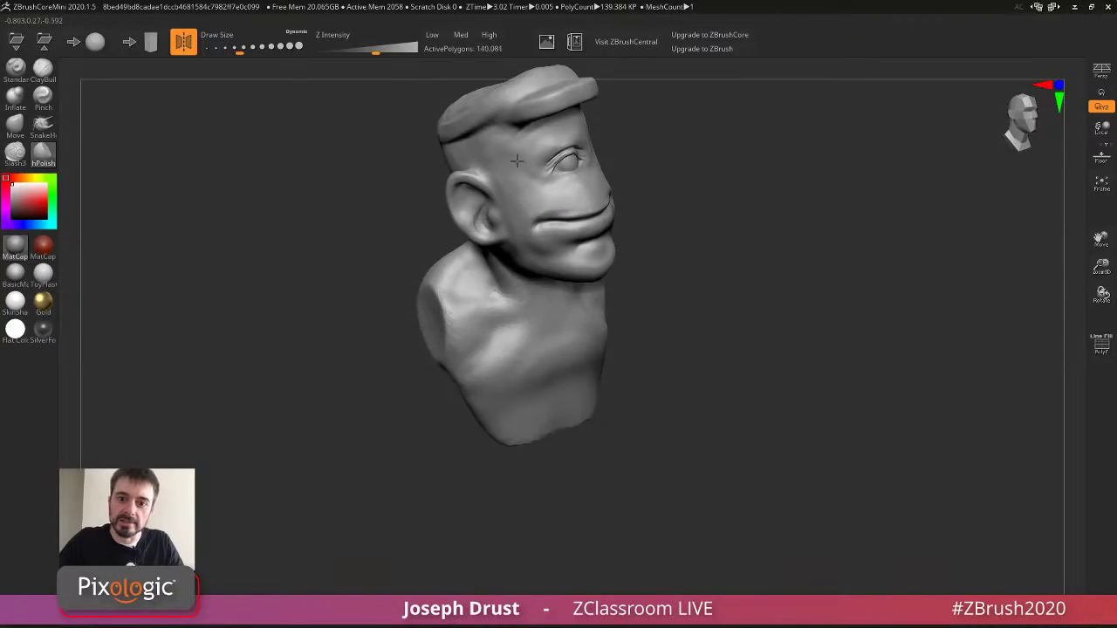
pyautogui.keyDown('shift'); pyautogui.moveTo(528, 138); pyautogui.dragTo(557, 130); pyautogui.keyUp('shift')
pyautogui.moveTo(541, 210)
pyautogui.mouseDown()
pyautogui.moveTo(567, 246)
pyautogui.moveTo(600, 257)
pyautogui.moveTo(556, 236)
pyautogui.moveTo(593, 258)
pyautogui.moveTo(547, 253)
pyautogui.mouseUp()
pyautogui.moveTo(698, 234)
pyautogui.mouseDown()
pyautogui.moveTo(635, 222)
pyautogui.moveTo(658, 177)
pyautogui.moveTo(678, 180)
pyautogui.mouseUp()
pyautogui.moveTo(539, 184); pyautogui.dragTo(515, 177)
pyautogui.moveTo(419, 166); pyautogui.dragTo(720, 110)
pyautogui.moveTo(498, 189); pyautogui.dragTo(491, 185)
# Cut a curved line above the eye with the Slash3 brush and build it up into an eyebrow with ClayBuildup.
pyautogui.click(15, 154)
pyautogui.moveTo(693, 144)
pyautogui.mouseDown()
pyautogui.moveTo(653, 117)
pyautogui.moveTo(673, 123)
pyautogui.moveTo(662, 125)
pyautogui.mouseUp()
pyautogui.press('s')
pyautogui.moveTo(550, 175)
pyautogui.mouseDown()
pyautogui.moveTo(526, 181)
pyautogui.moveTo(540, 177)
pyautogui.mouseUp()
pyautogui.moveTo(703, 133)
pyautogui.mouseDown()
pyautogui.moveTo(652, 137)
pyautogui.moveTo(710, 154)
pyautogui.moveTo(711, 179)
pyautogui.mouseUp()
pyautogui.click(44, 68)
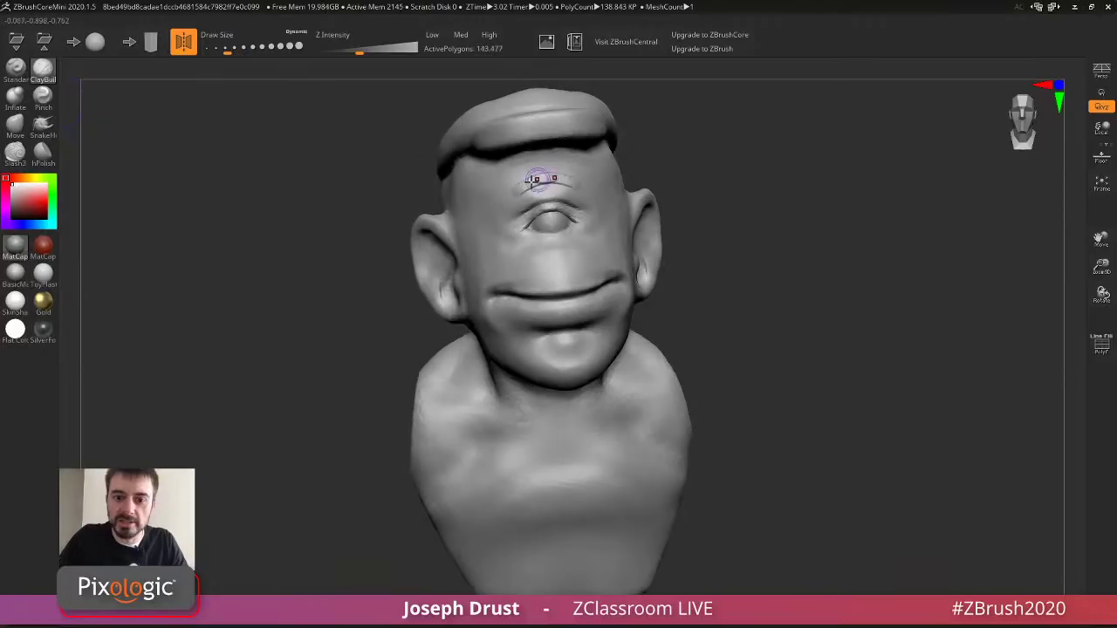
pyautogui.moveTo(543, 180)
pyautogui.mouseDown()
pyautogui.moveTo(533, 182)
pyautogui.moveTo(576, 186)
pyautogui.mouseUp()
pyautogui.moveTo(698, 144); pyautogui.dragTo(746, 142)
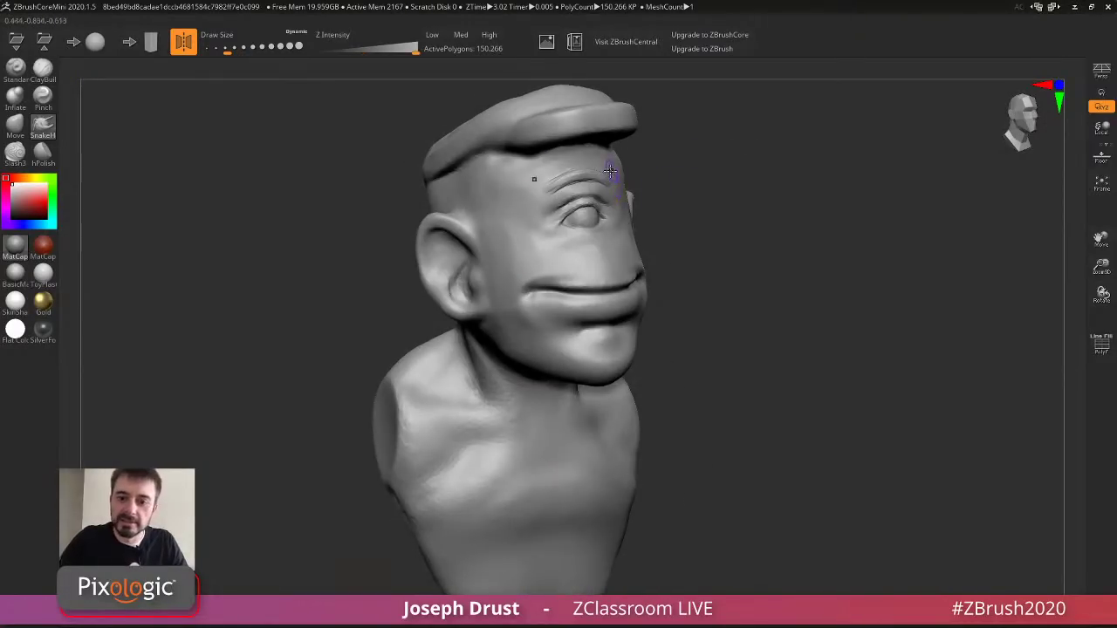
pyautogui.moveTo(691, 150); pyautogui.dragTo(668, 147)
pyautogui.press('s')
pyautogui.moveTo(593, 178)
pyautogui.mouseDown()
pyautogui.moveTo(599, 165)
pyautogui.moveTo(581, 160)
pyautogui.mouseUp()
pyautogui.moveTo(742, 147)
pyautogui.mouseDown()
pyautogui.moveTo(776, 147)
pyautogui.moveTo(760, 137)
pyautogui.moveTo(702, 141)
pyautogui.moveTo(728, 127)
pyautogui.moveTo(731, 164)
pyautogui.mouseUp()
pyautogui.hotkey('ctrl', 'z')
pyautogui.hotkey('ctrl', 'z')
pyautogui.hotkey('ctrl', 'z')
pyautogui.hotkey('ctrl', 'z')
pyautogui.hotkey('ctrl', 'z')
pyautogui.hotkey('ctrl', 'z')
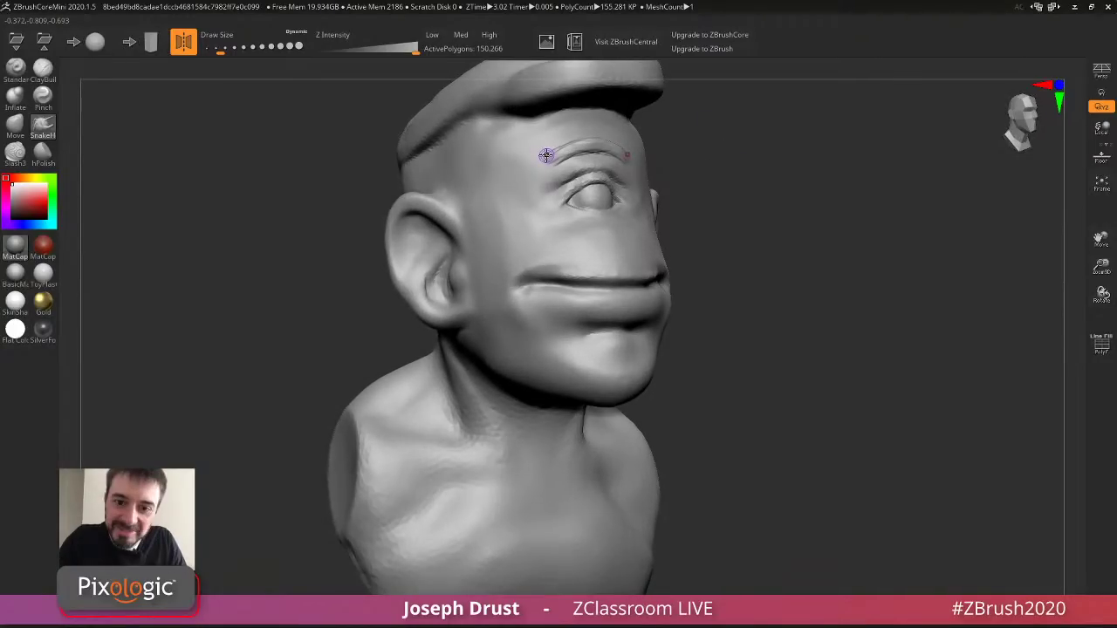
pyautogui.click(545, 155)
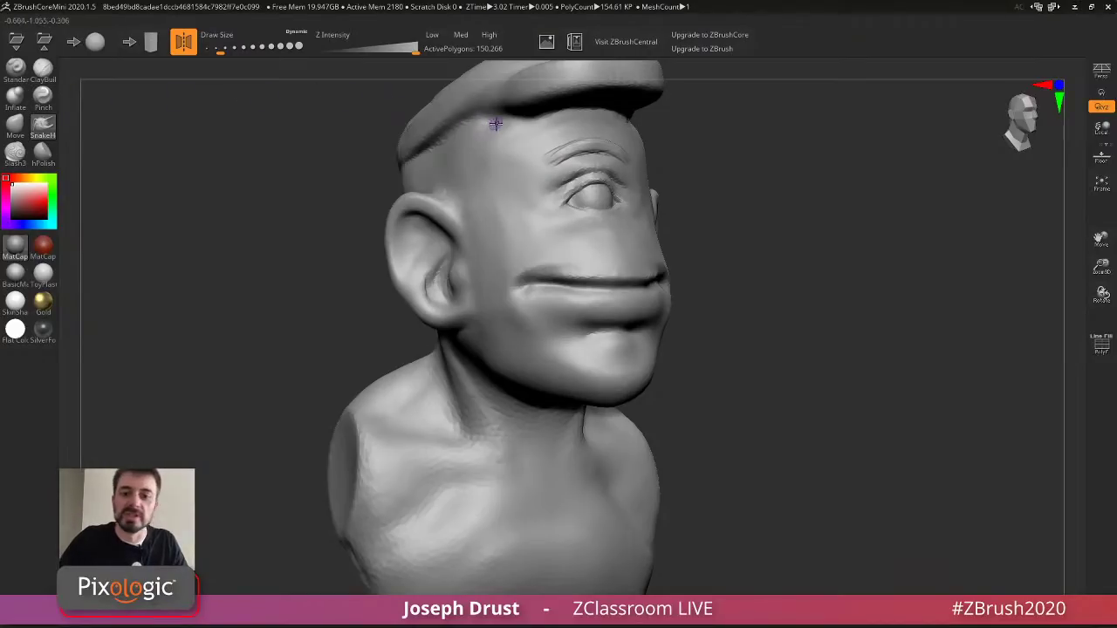
# Sharpen the ends and edges of the eyebrow above the eye with the Slash3 brush.
pyautogui.click(15, 150)
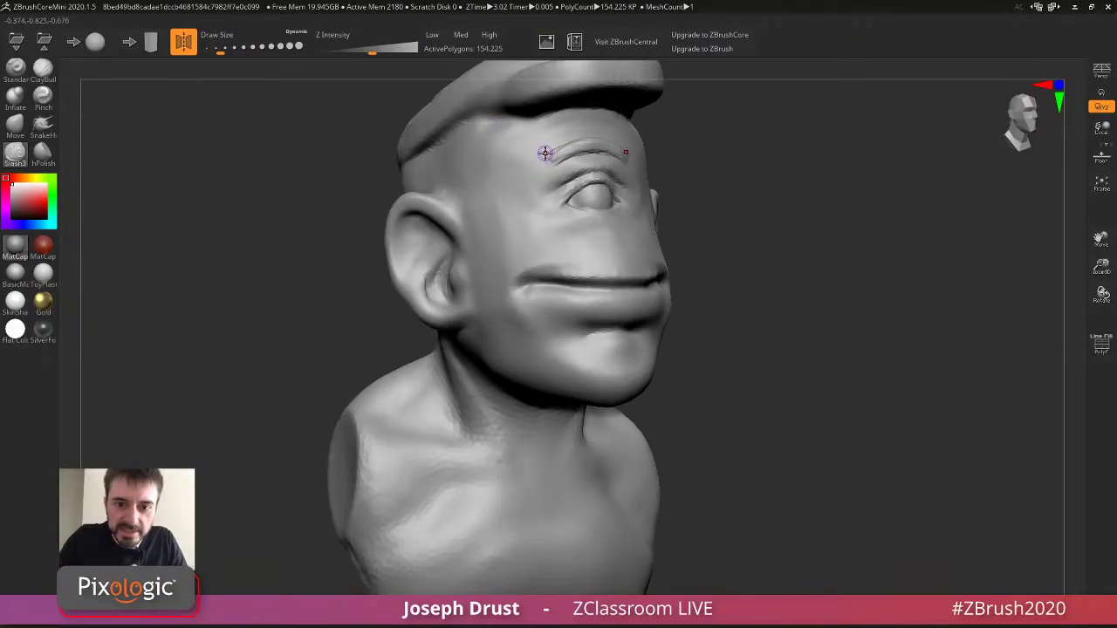
pyautogui.click(547, 156)
pyautogui.moveTo(548, 161)
pyautogui.mouseDown()
pyautogui.moveTo(581, 154)
pyautogui.moveTo(561, 155)
pyautogui.moveTo(574, 150)
pyautogui.mouseUp()
pyautogui.keyDown('alt'); pyautogui.moveTo(785, 200); pyautogui.dragTo(689, 178); pyautogui.keyUp('alt')
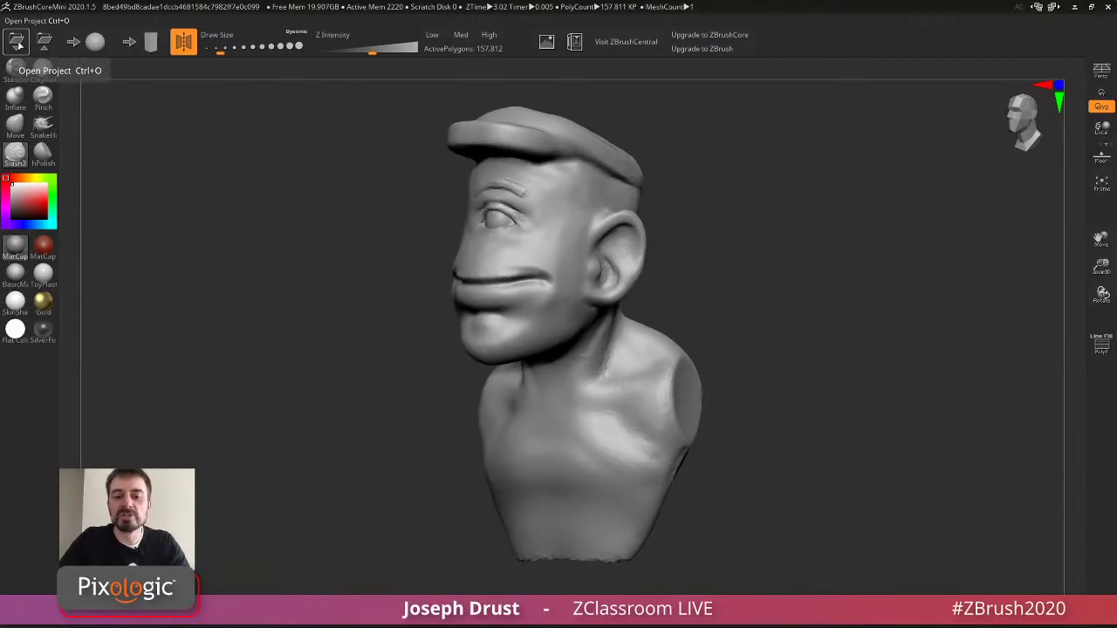
pyautogui.moveTo(716, 235); pyautogui.dragTo(839, 241)
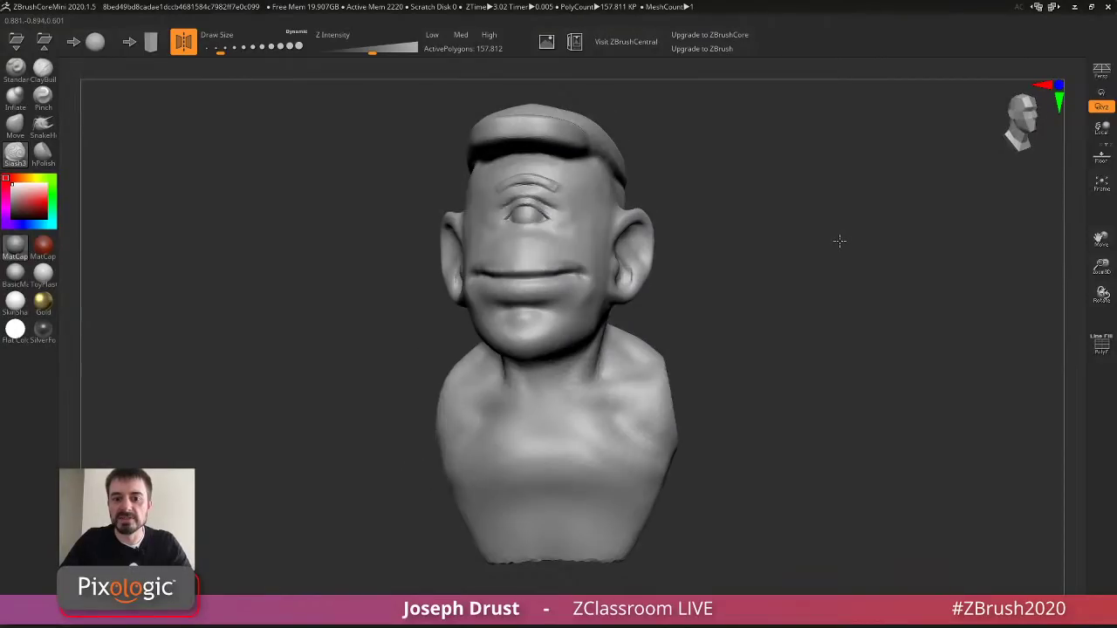
# Save the project to the Desktop in iMage3D GIF format under the file name Cyclops_Modification.
pyautogui.hotkey('ctrl', 's')
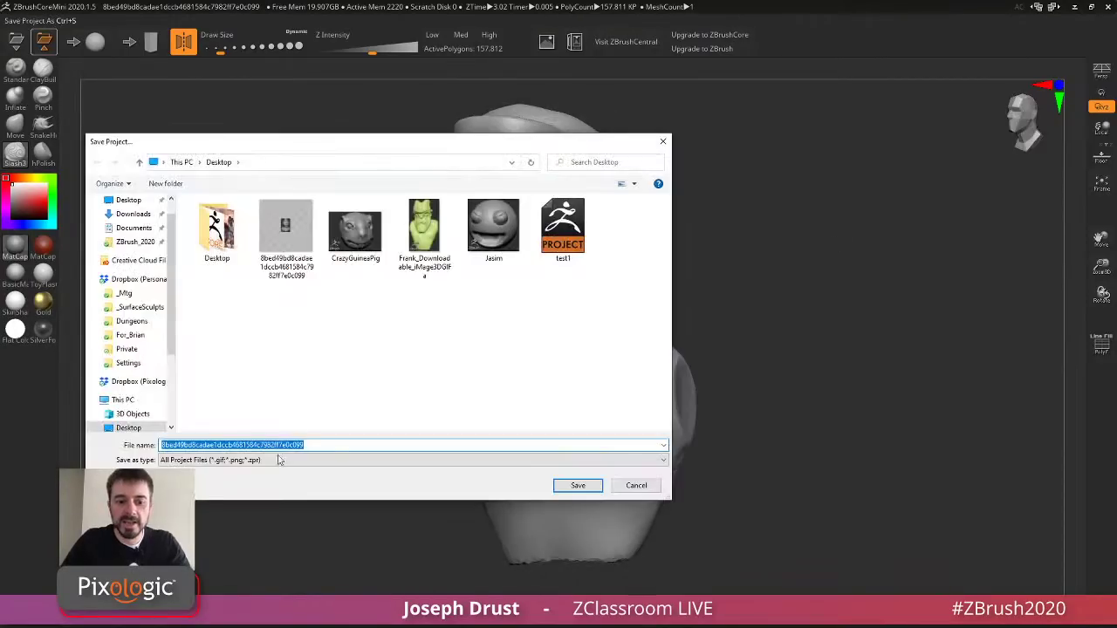
pyautogui.click(281, 460)
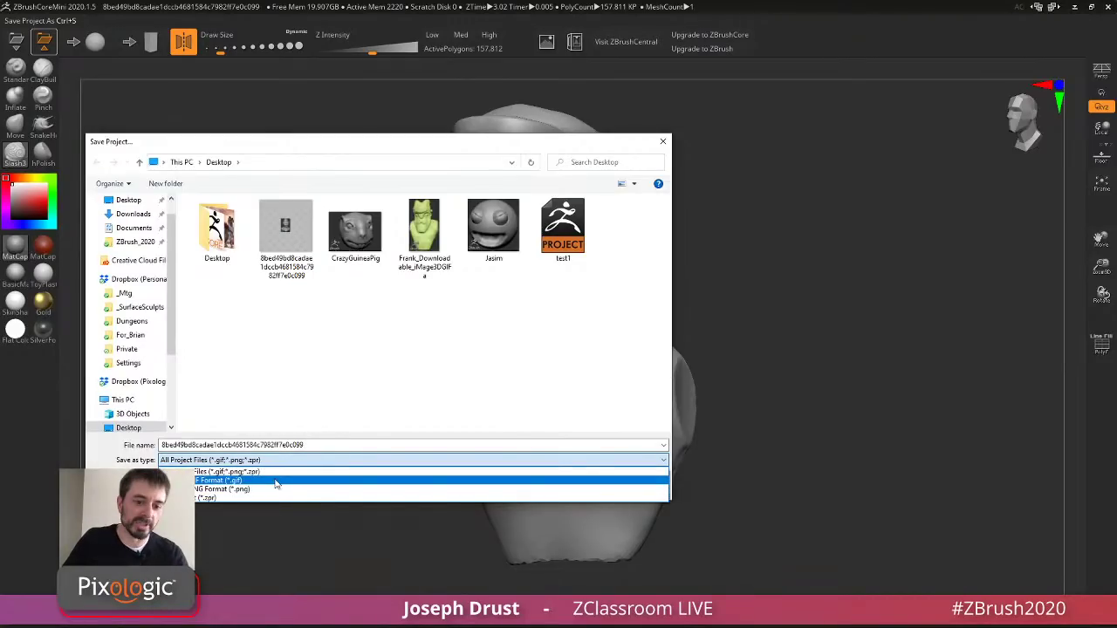
pyautogui.click(275, 480)
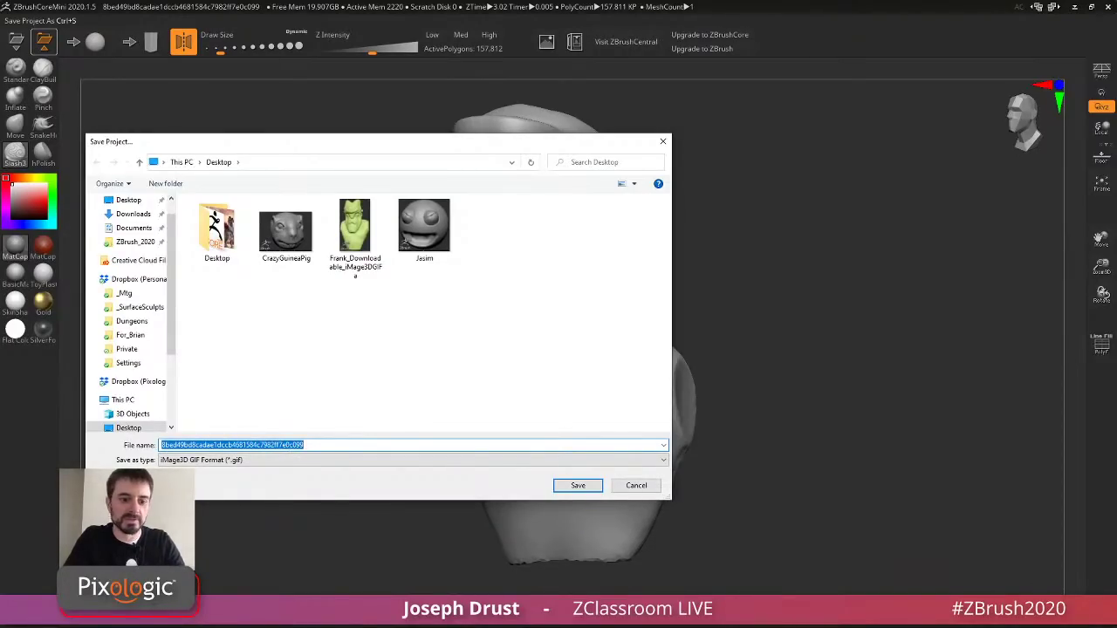
pyautogui.write('Cyclops_Modification')
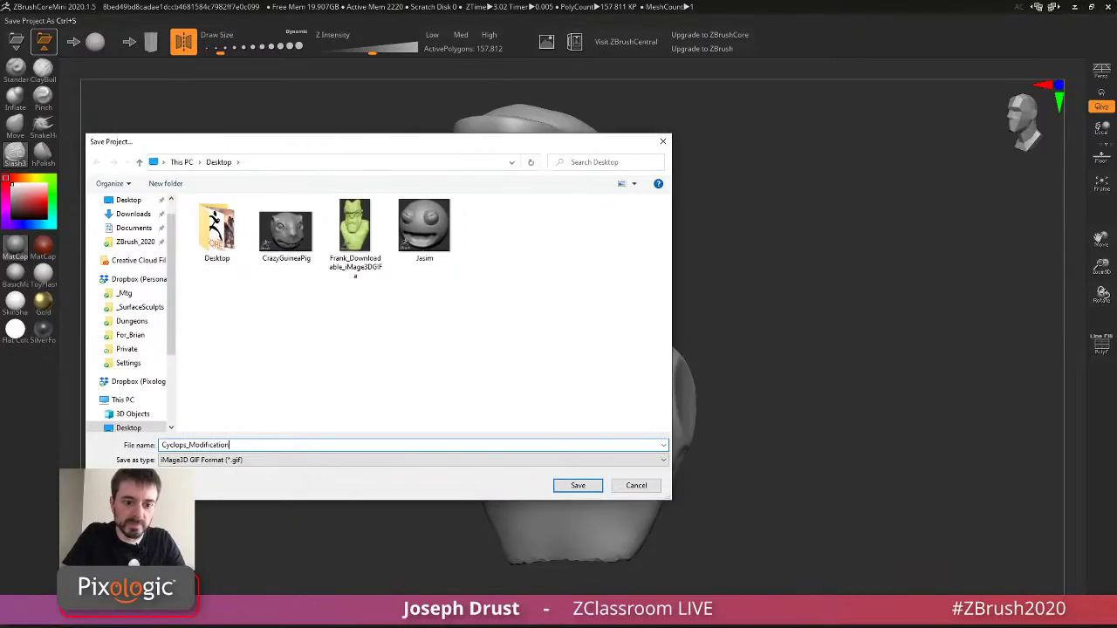
pyautogui.press('Return')
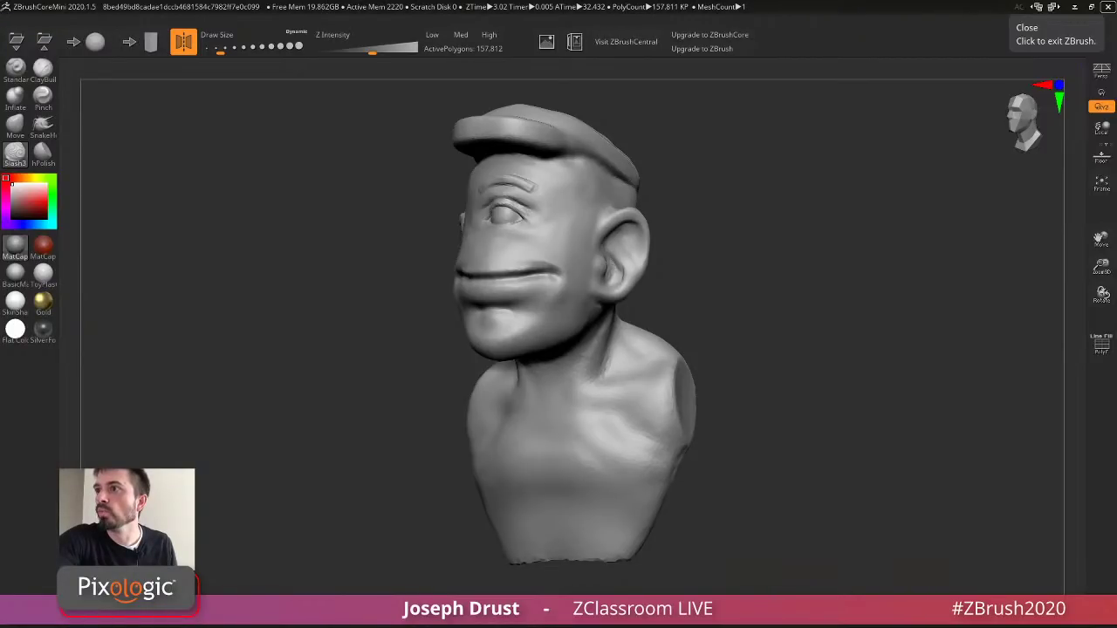
# Switch to File Explorer and select the saved Cyclops_Modification file in the Desktop folder.
pyautogui.hotkey('alt', 'Tab')
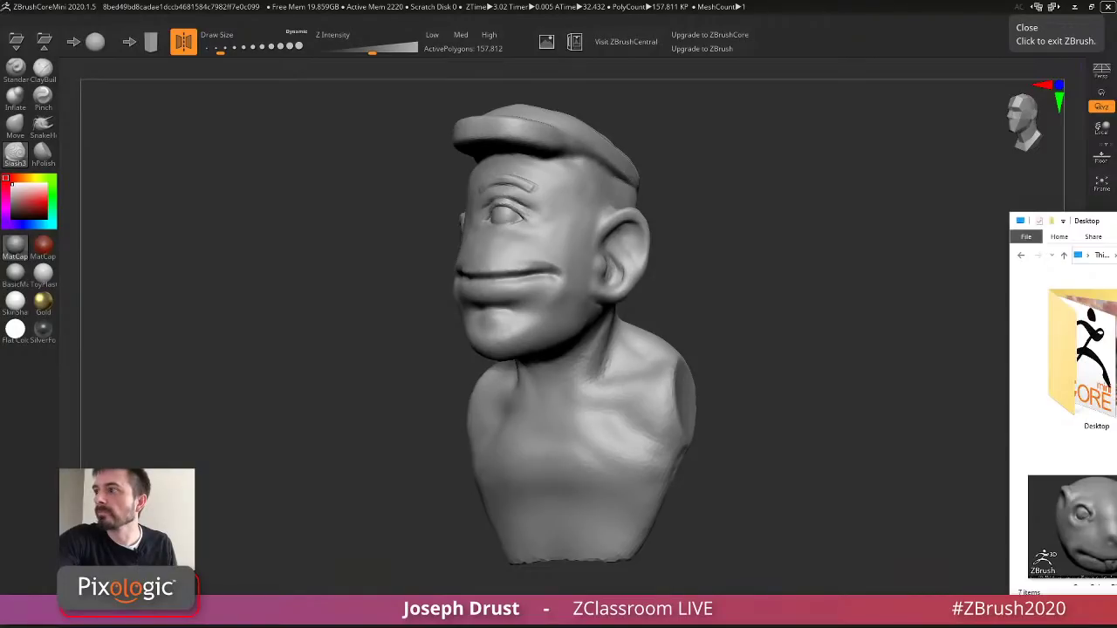
pyautogui.click(346, 277)
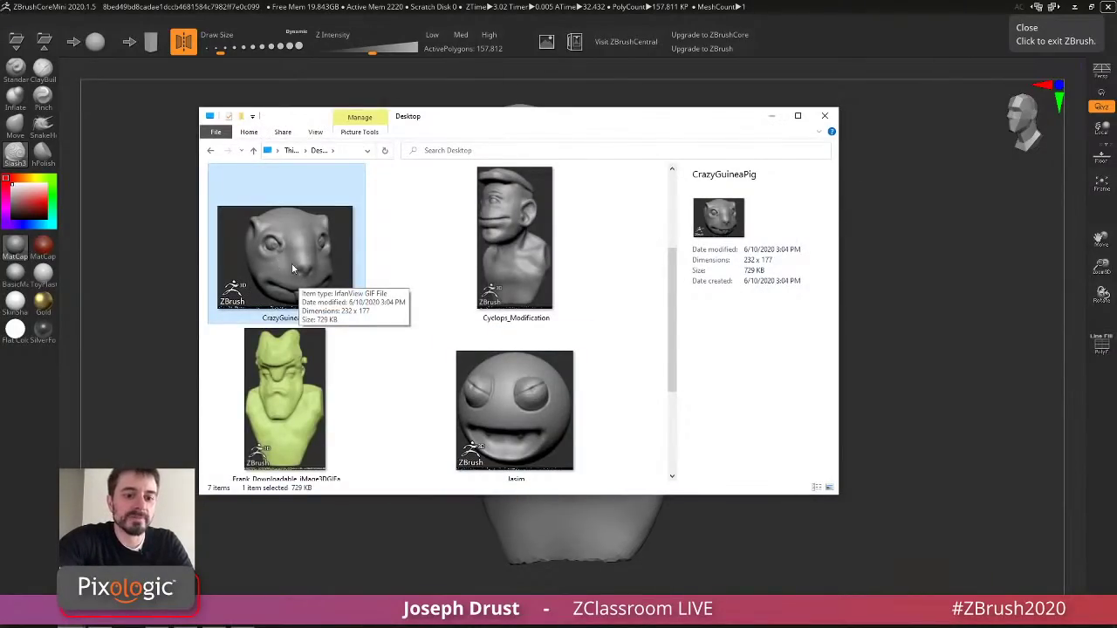
pyautogui.click(515, 244)
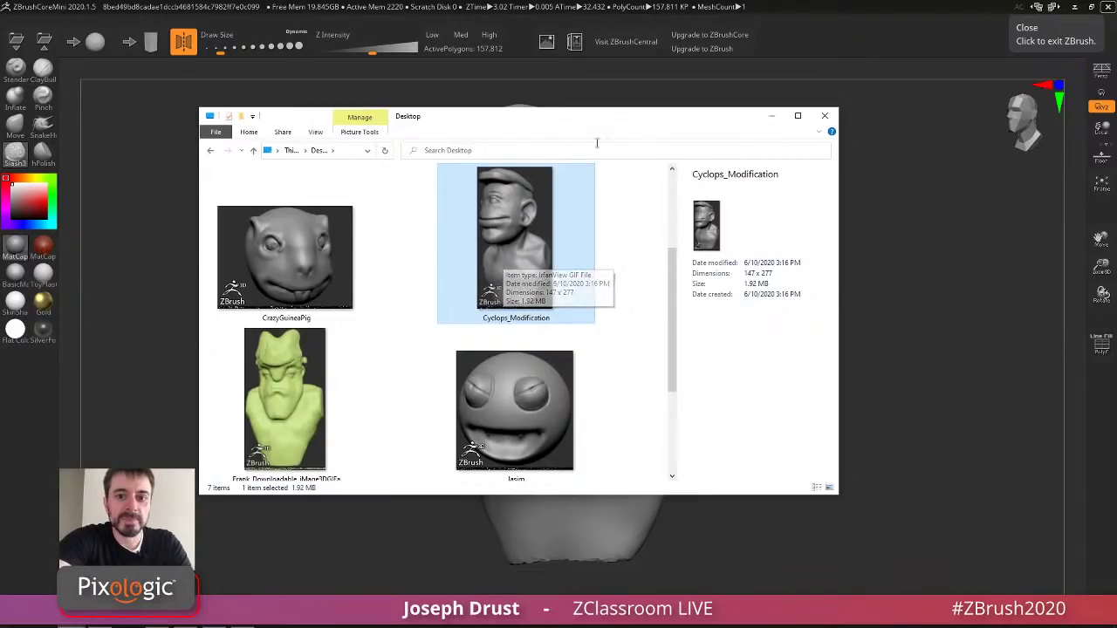
pyautogui.moveTo(593, 121); pyautogui.dragTo(495, 118)
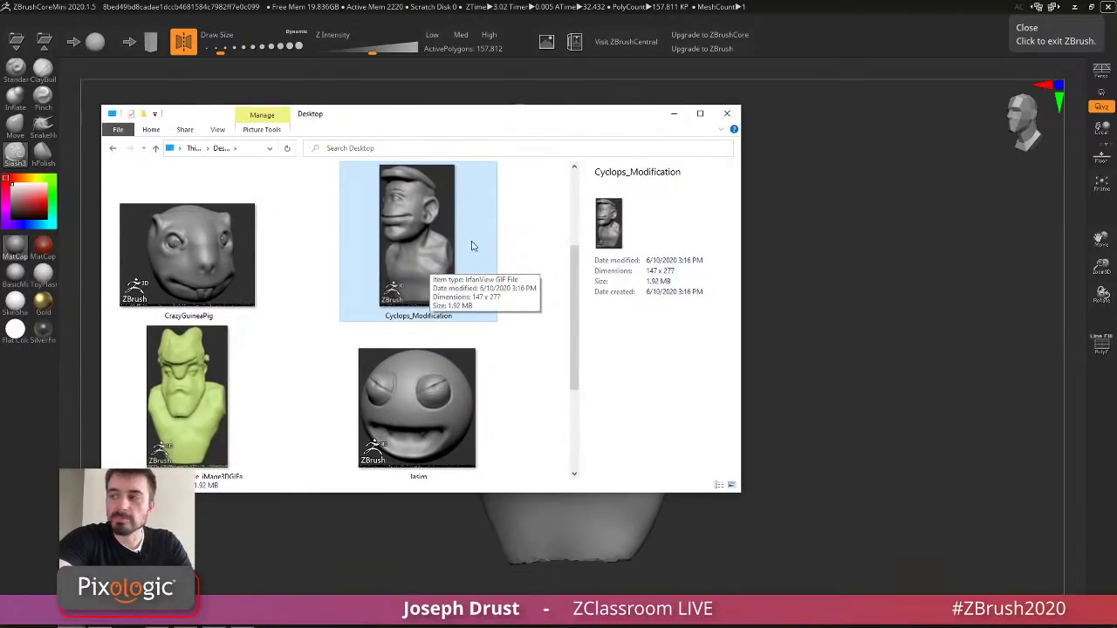
# Start a reply in the ZBrushLIVE Clubhouse - Special Streams thread in the browser and attach Cyclops_Modification.gif from the Desktop folder.
pyautogui.moveTo(1116, 133); pyautogui.dragTo(323, 53)
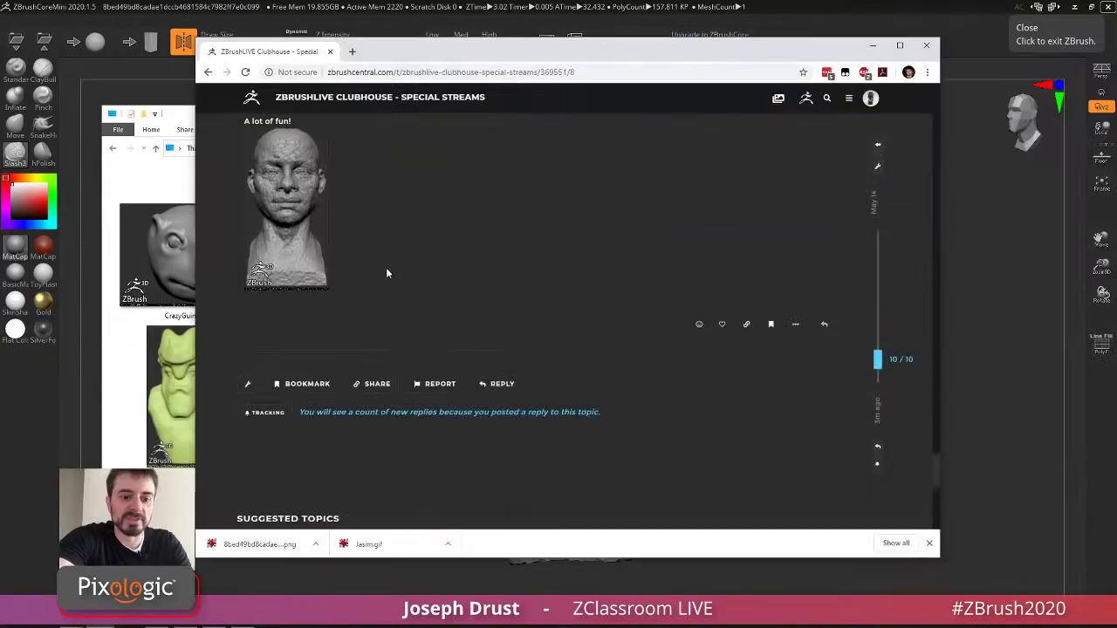
pyautogui.scroll(-1, 685, 386)
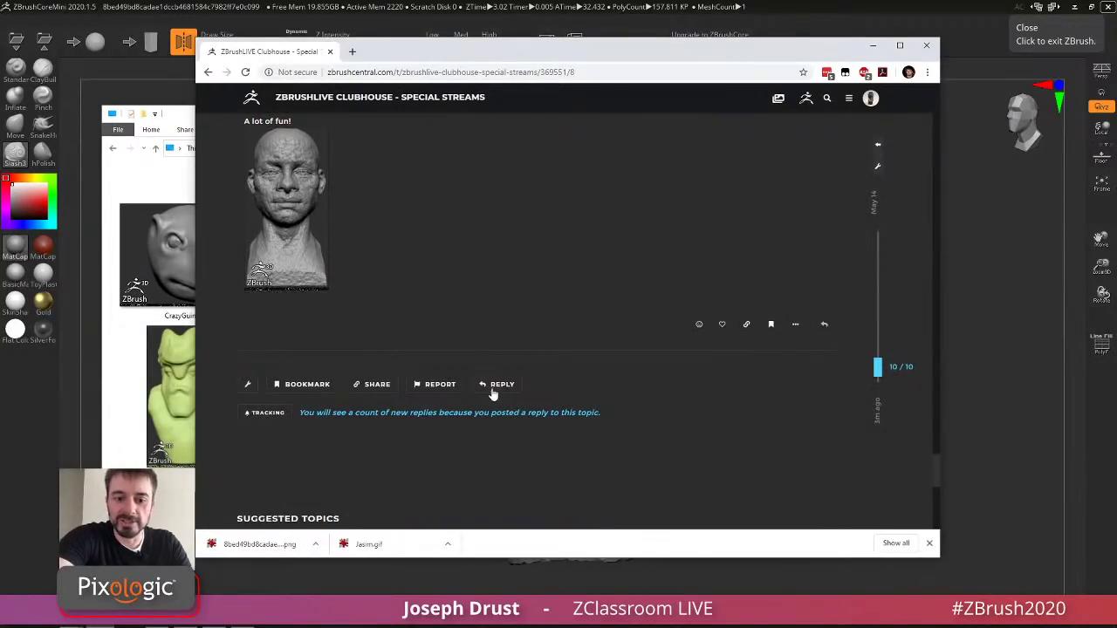
pyautogui.scroll(1, 445, 292)
pyautogui.scroll(-1, 451, 312)
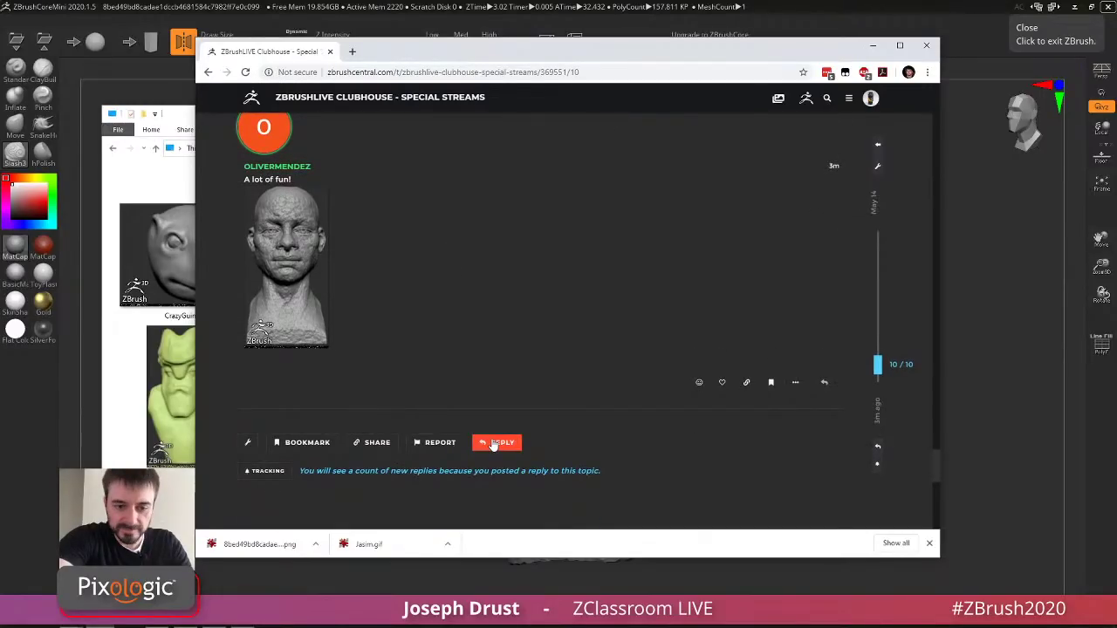
pyautogui.click(493, 445)
pyautogui.moveTo(190, 114); pyautogui.dragTo(150, 132)
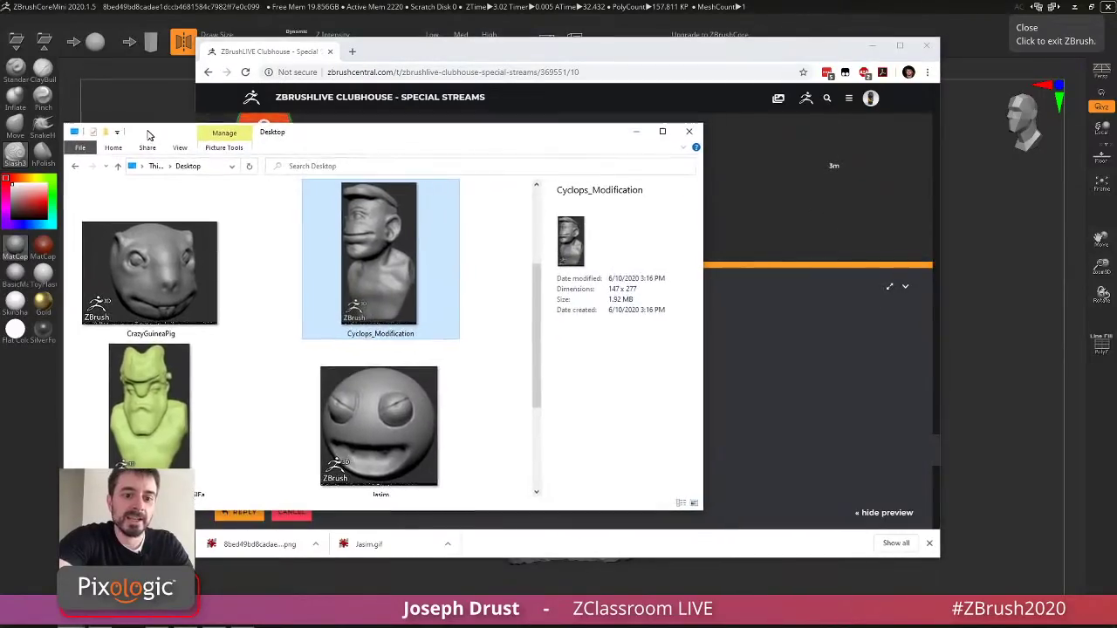
pyautogui.moveTo(393, 257); pyautogui.dragTo(748, 428)
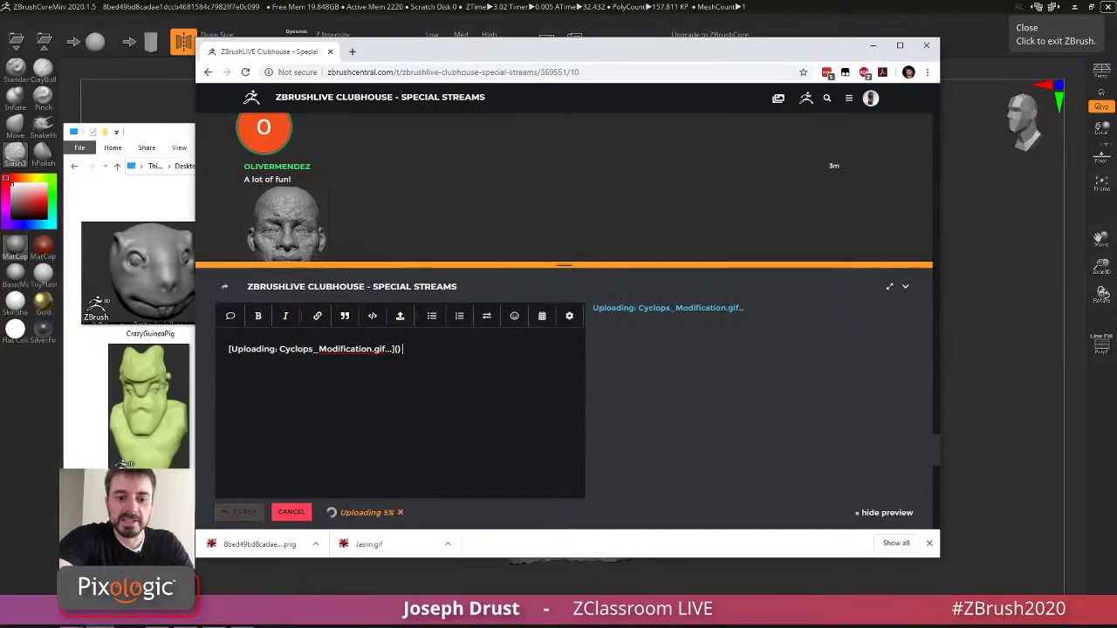
# Write "Modified Cyclops =) Gave him a hat :)" above the attached file in the reply.
pyautogui.click(228, 349)
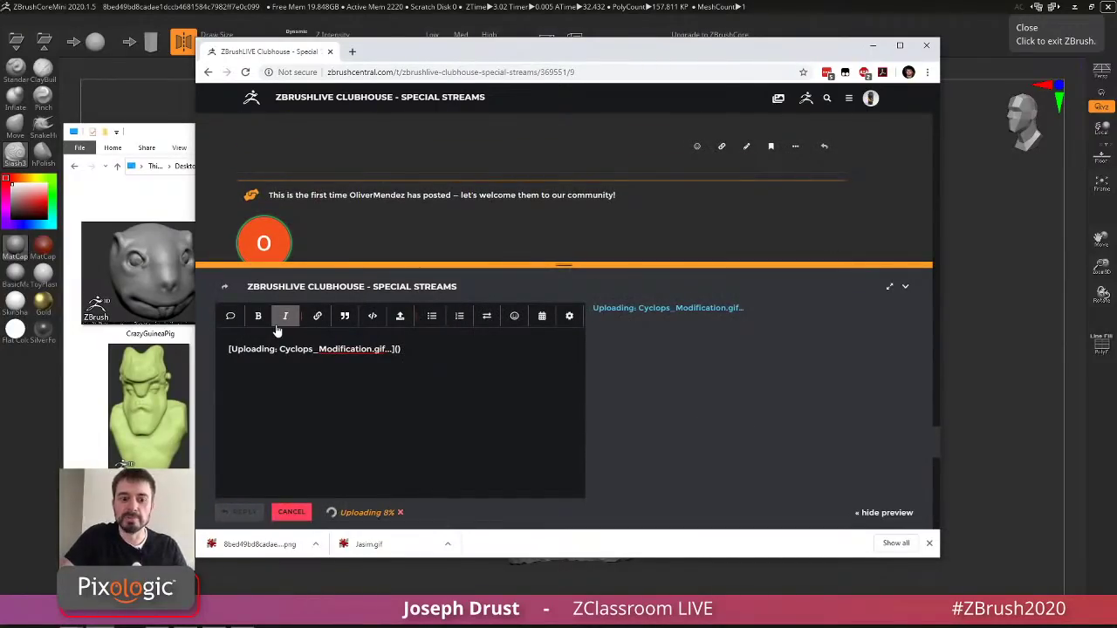
pyautogui.press('Return')
pyautogui.press('Return')
pyautogui.press('Up')
pyautogui.press('Up')
pyautogui.write('Mo')
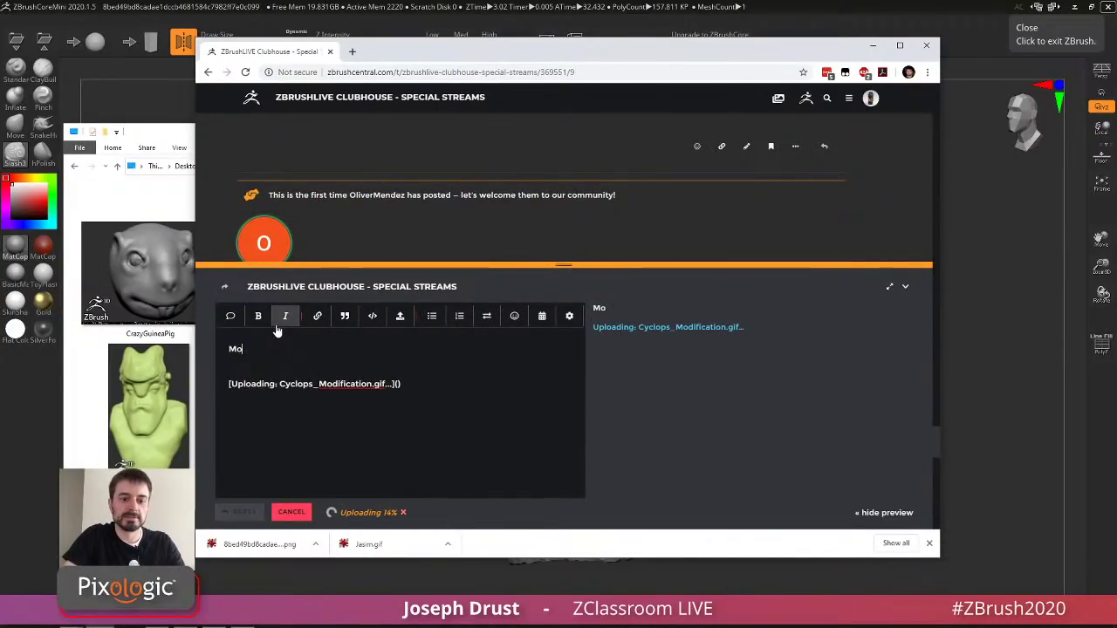
pyautogui.write('dified Cylcops')
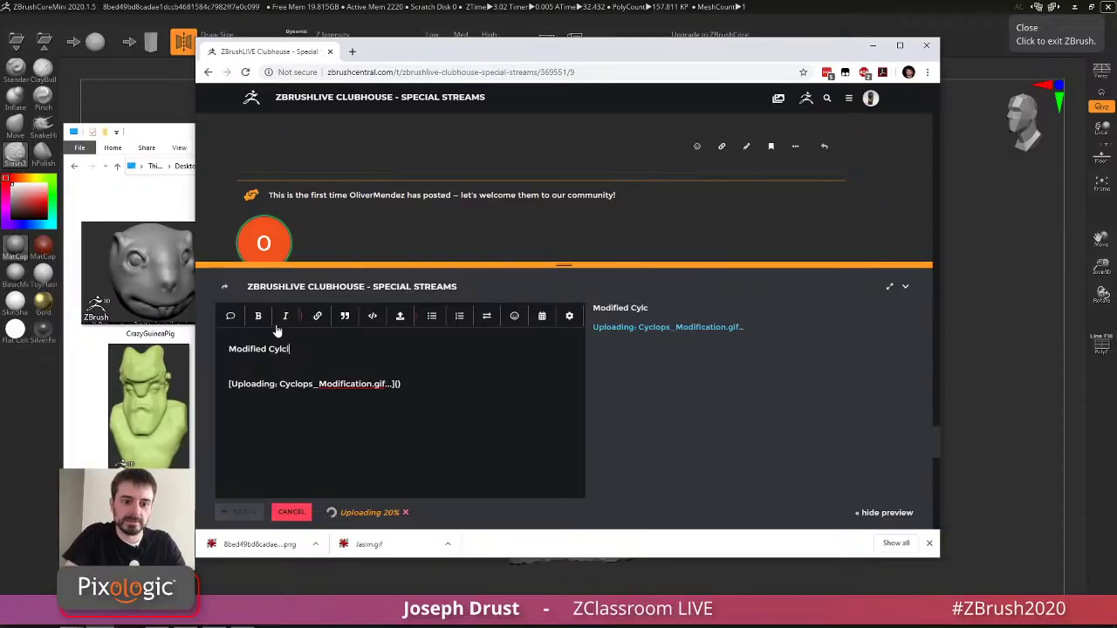
pyautogui.press('BackSpace')
pyautogui.press('BackSpace')
pyautogui.press('BackSpace')
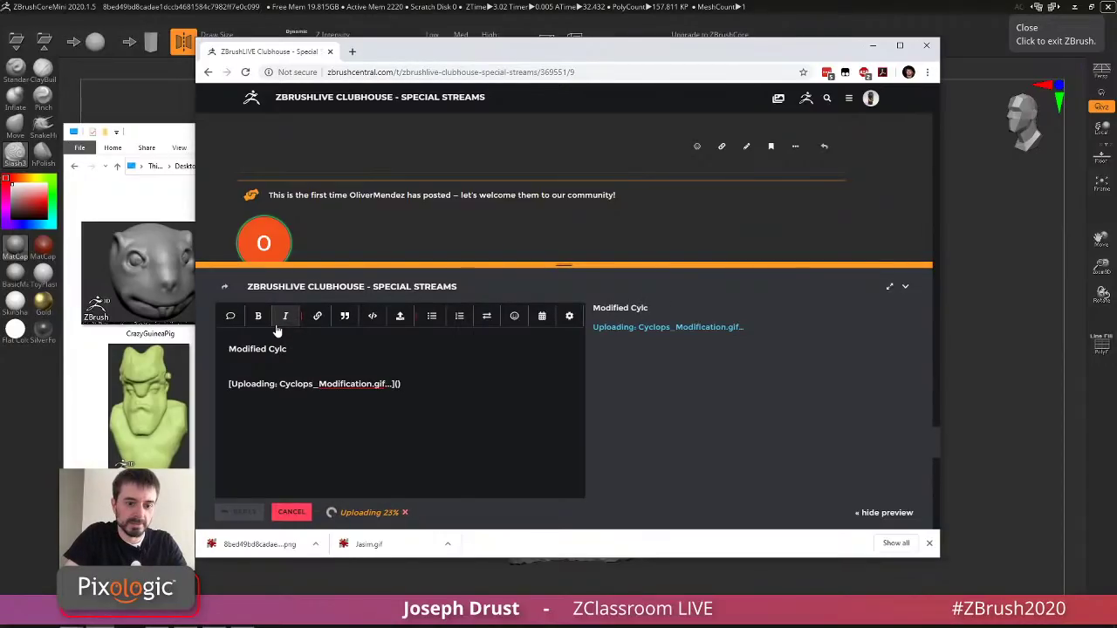
pyautogui.write('lops ')
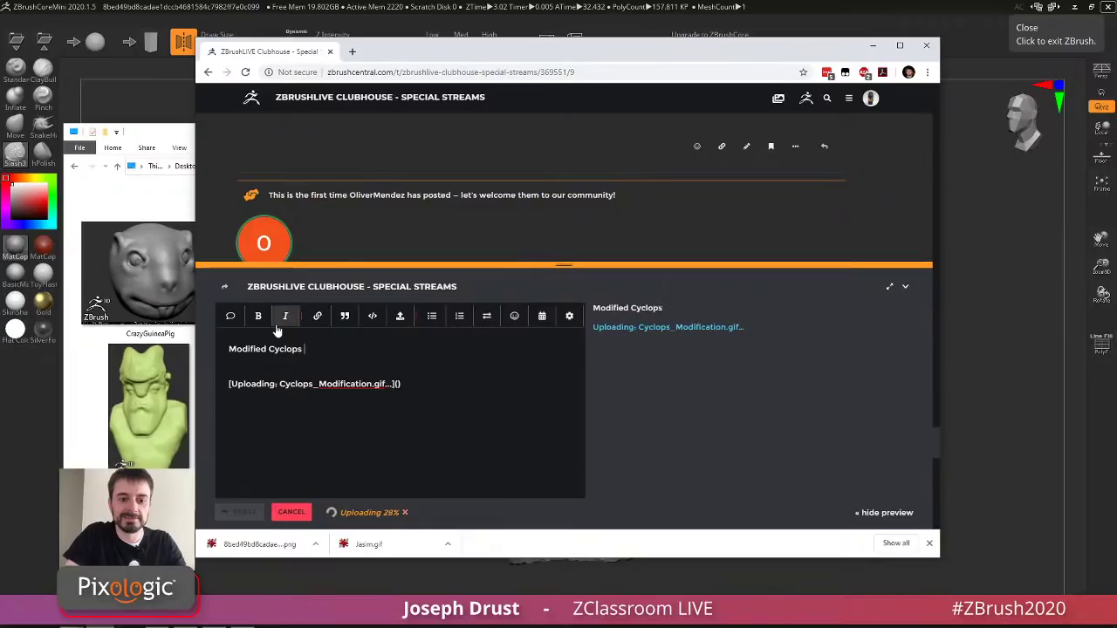
pyautogui.write('=) Ga')
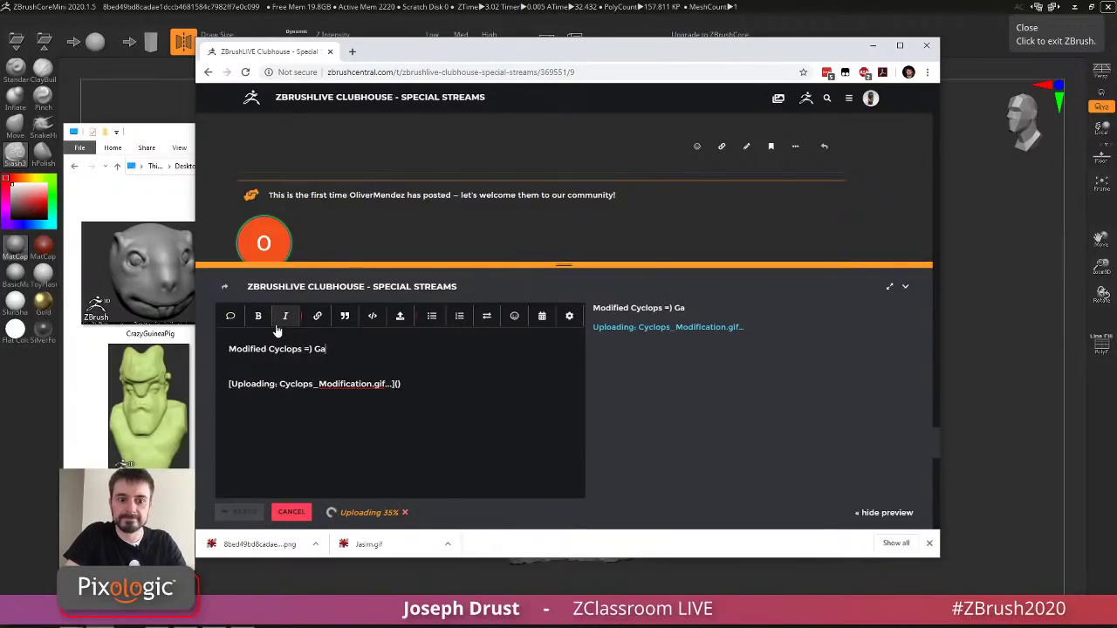
pyautogui.write('ve him a hat :)')
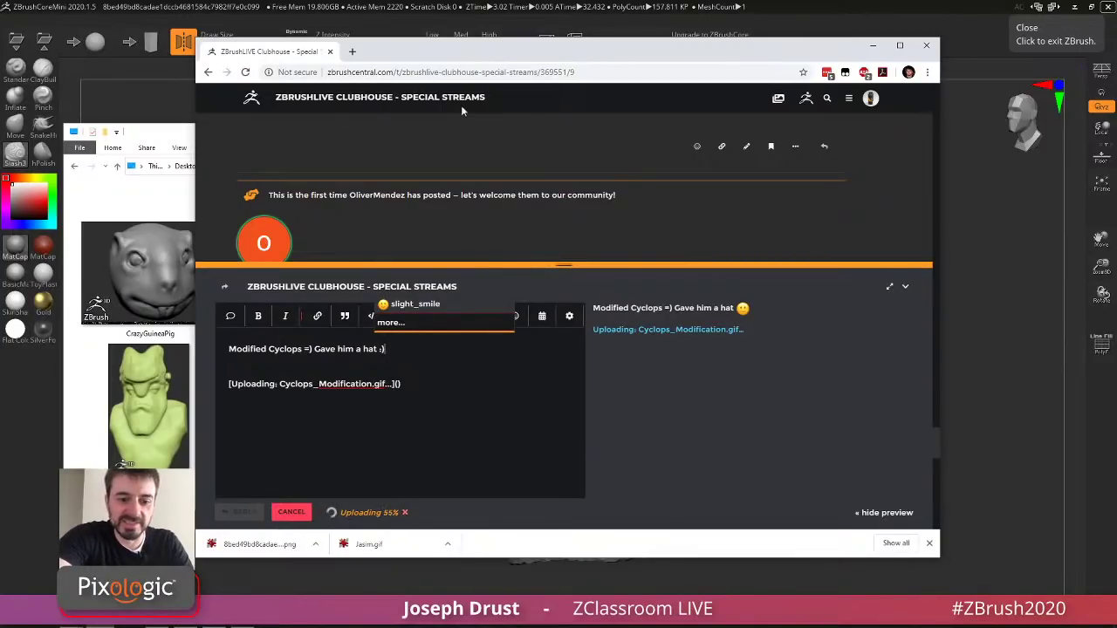
# Post the reply once the upload finishes and choose the last image of the first row as the topic's preview thumbnail.
pyautogui.moveTo(477, 59); pyautogui.dragTo(414, 58)
pyautogui.scroll(3, 379, 180)
pyautogui.scroll(4, 352, 181)
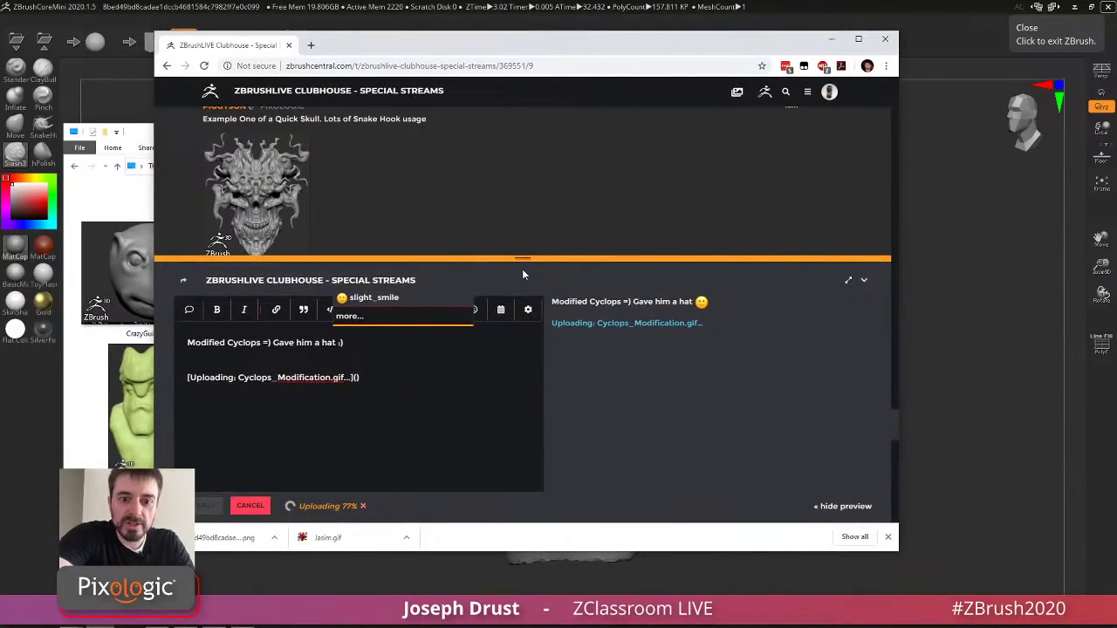
pyautogui.moveTo(522, 258); pyautogui.dragTo(523, 255)
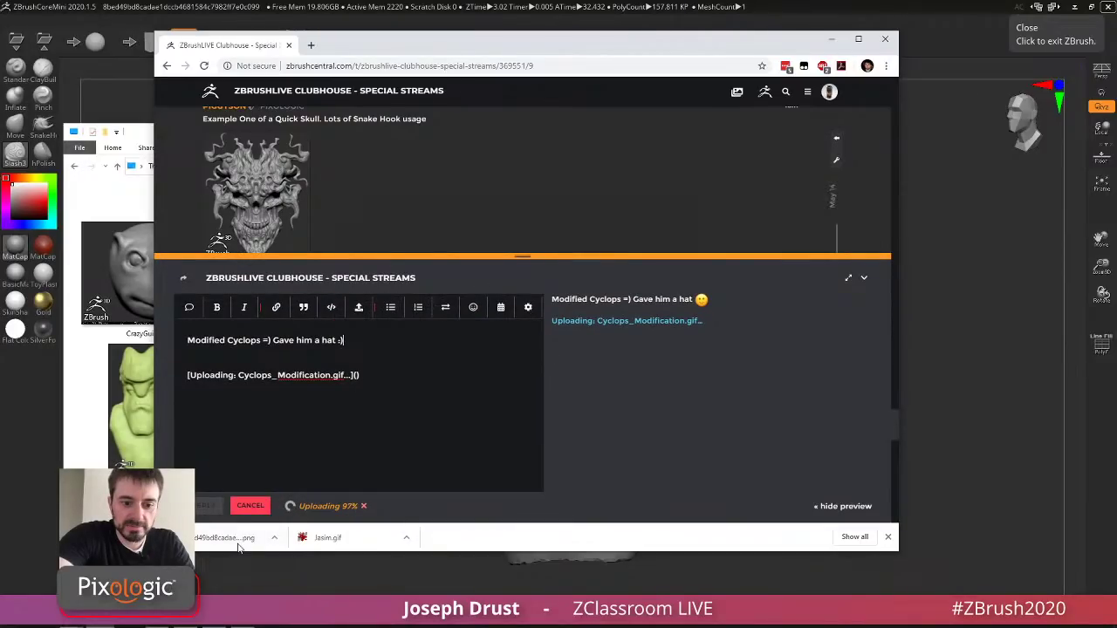
pyautogui.click(207, 505)
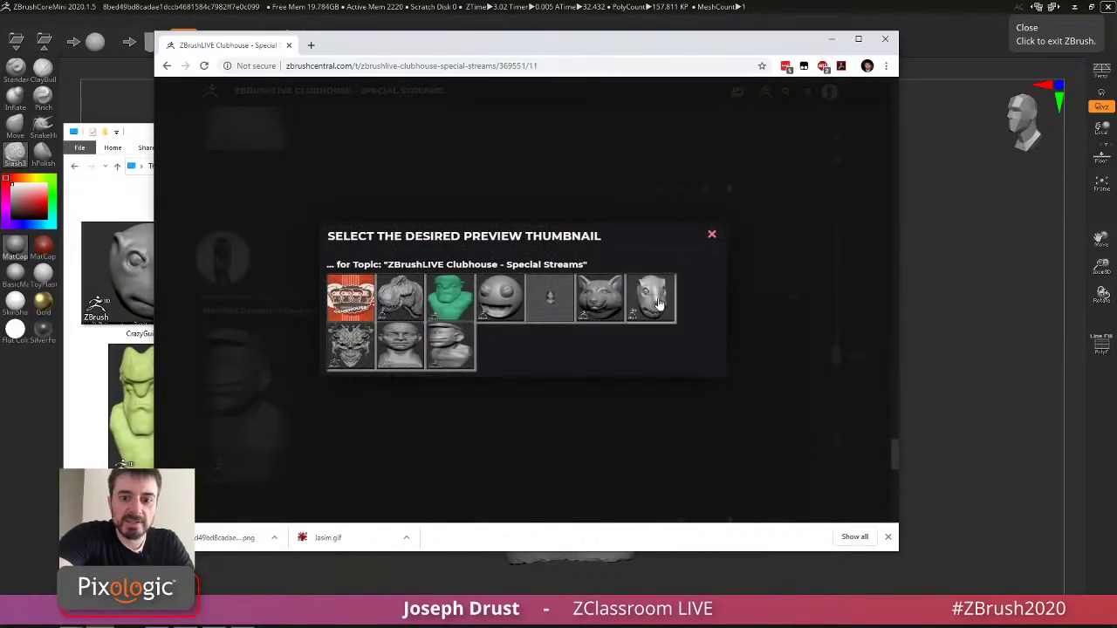
pyautogui.click(659, 303)
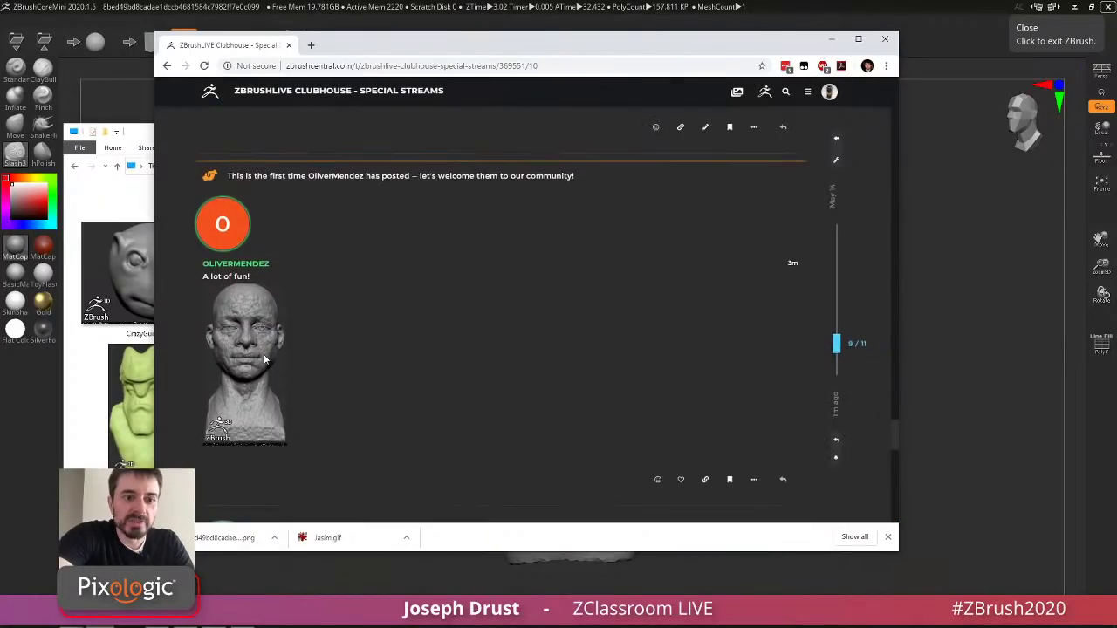
# Save the bald, rough-textured bust image from the thread to the Desktop as a GIF named with the poster's first name.
pyautogui.rightClick(264, 345)
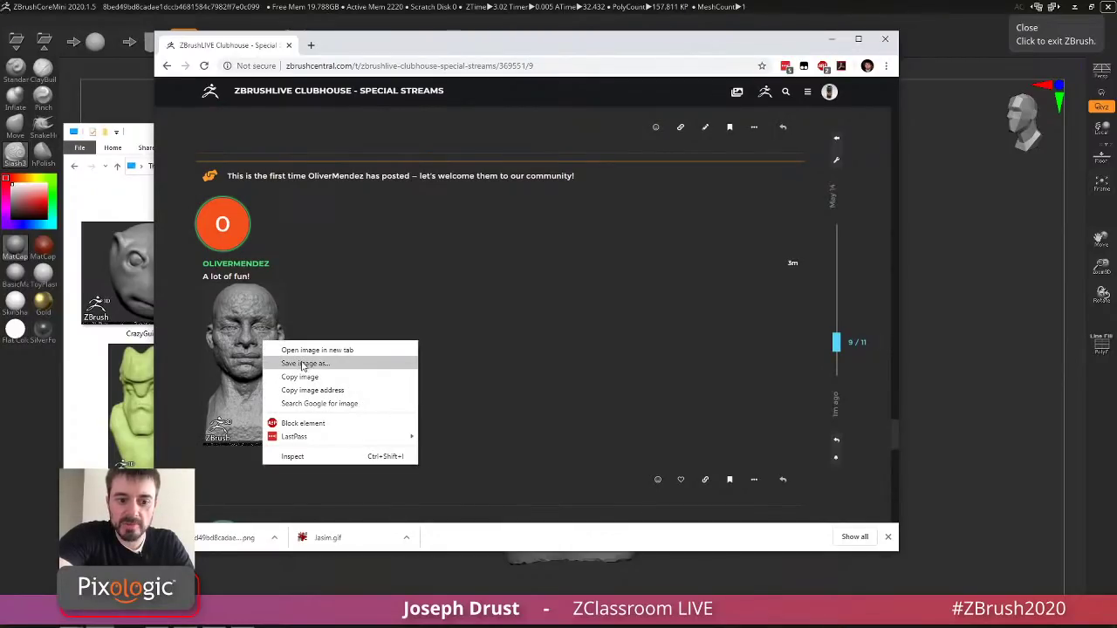
pyautogui.click(305, 363)
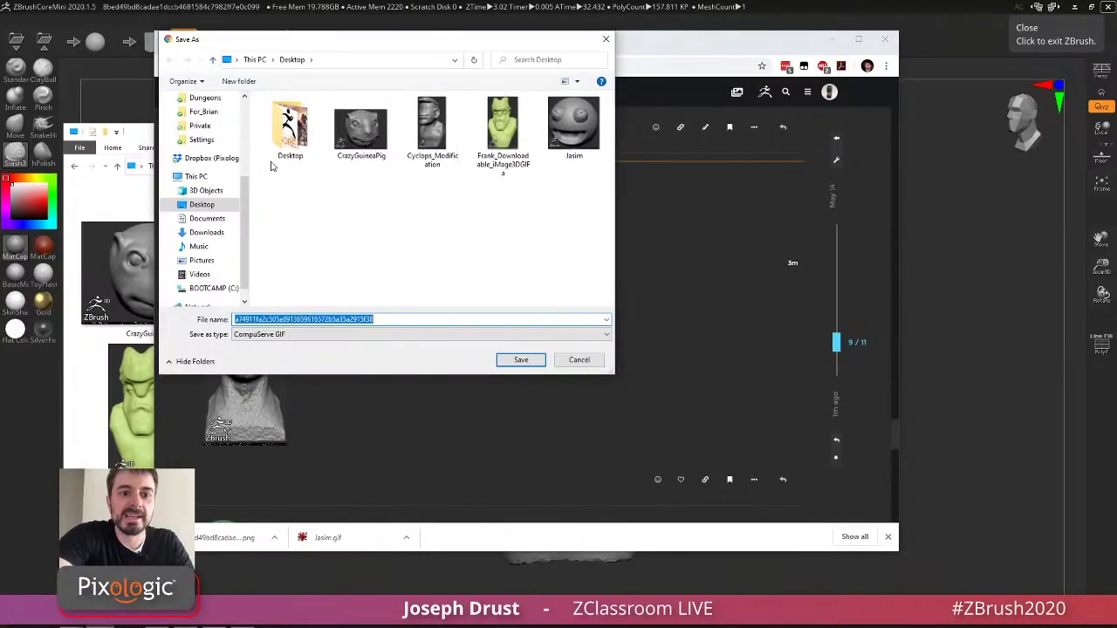
pyautogui.write('oliver')
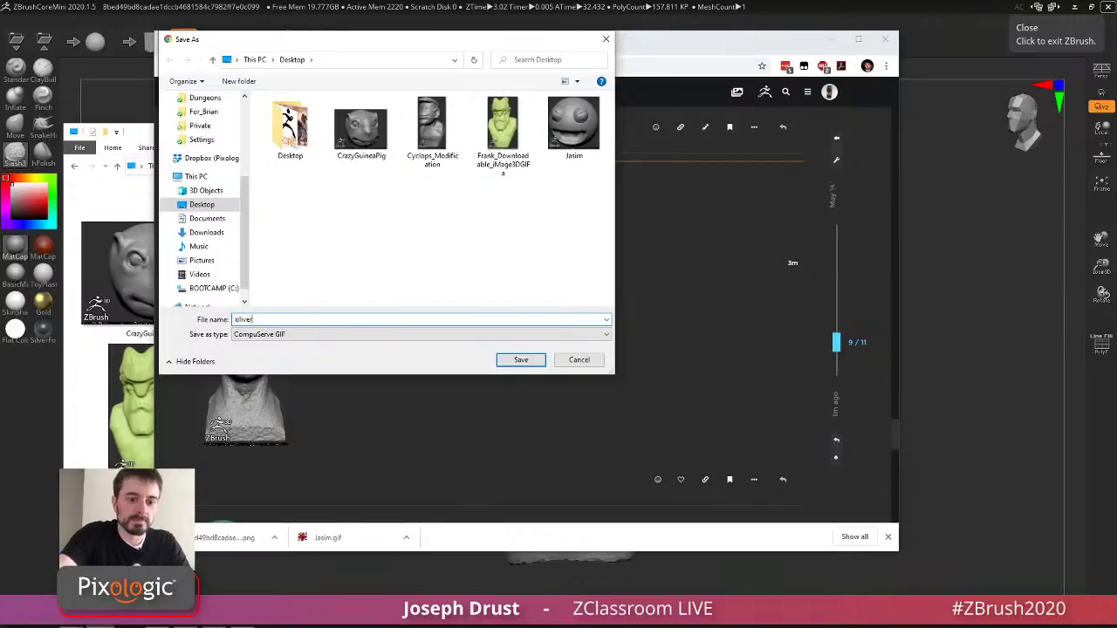
pyautogui.moveTo(446, 42); pyautogui.dragTo(684, 97)
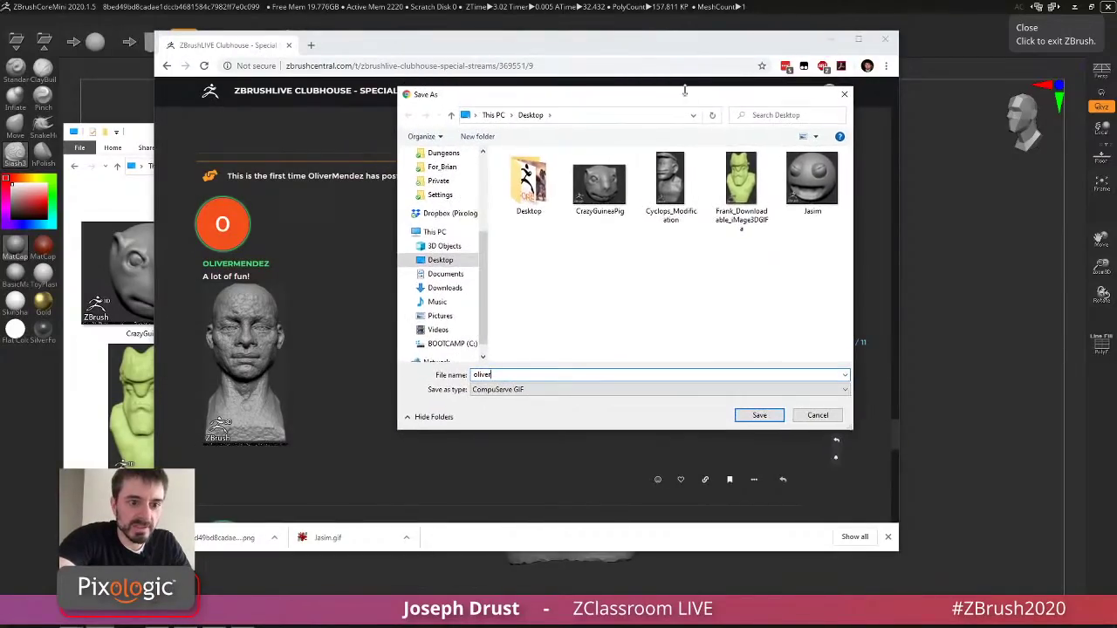
pyautogui.click(759, 414)
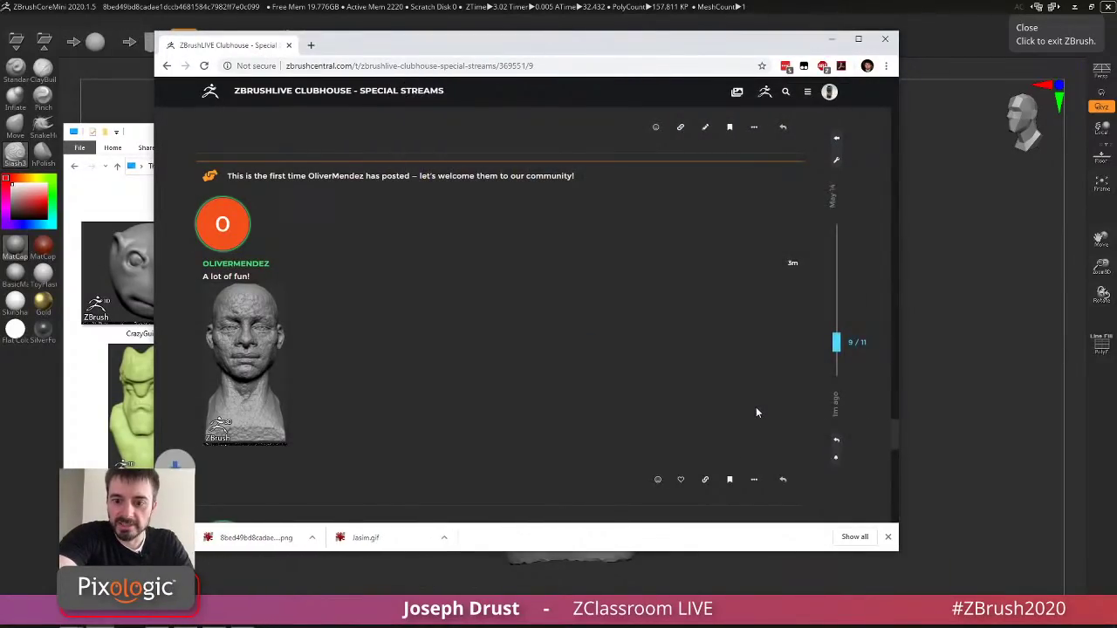
# Switch back to ZBrushCoreMini and open the downloaded bust GIF from the Desktop as a project.
pyautogui.hotkey('alt', 'Tab')
pyautogui.moveTo(348, 201)
pyautogui.mouseDown()
pyautogui.moveTo(413, 212)
pyautogui.moveTo(333, 188)
pyautogui.mouseUp()
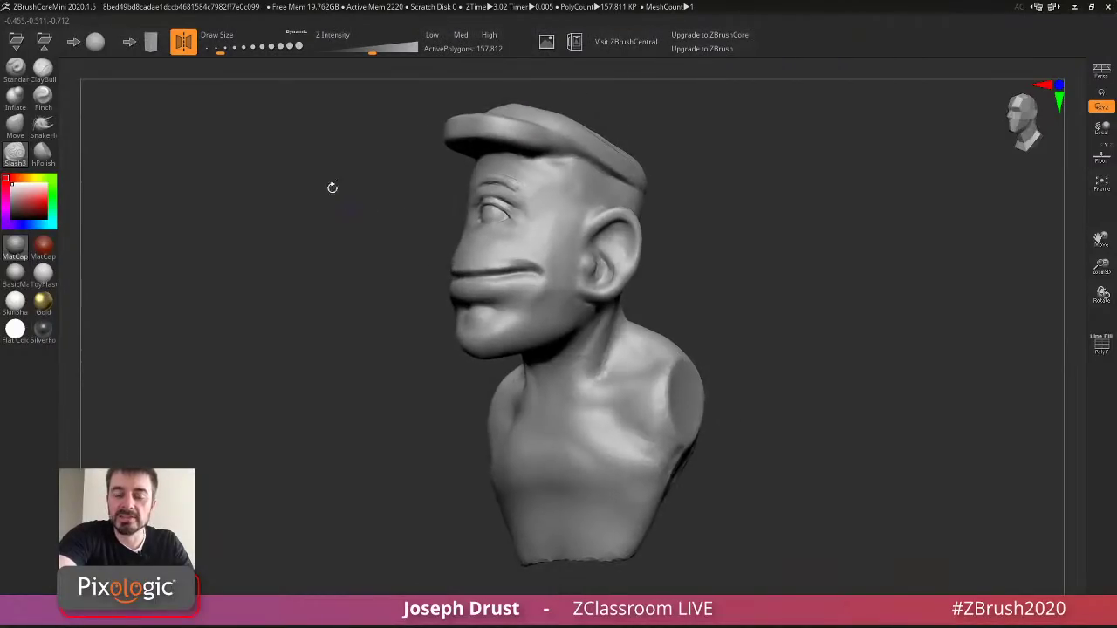
pyautogui.click(16, 41)
pyautogui.click(601, 350)
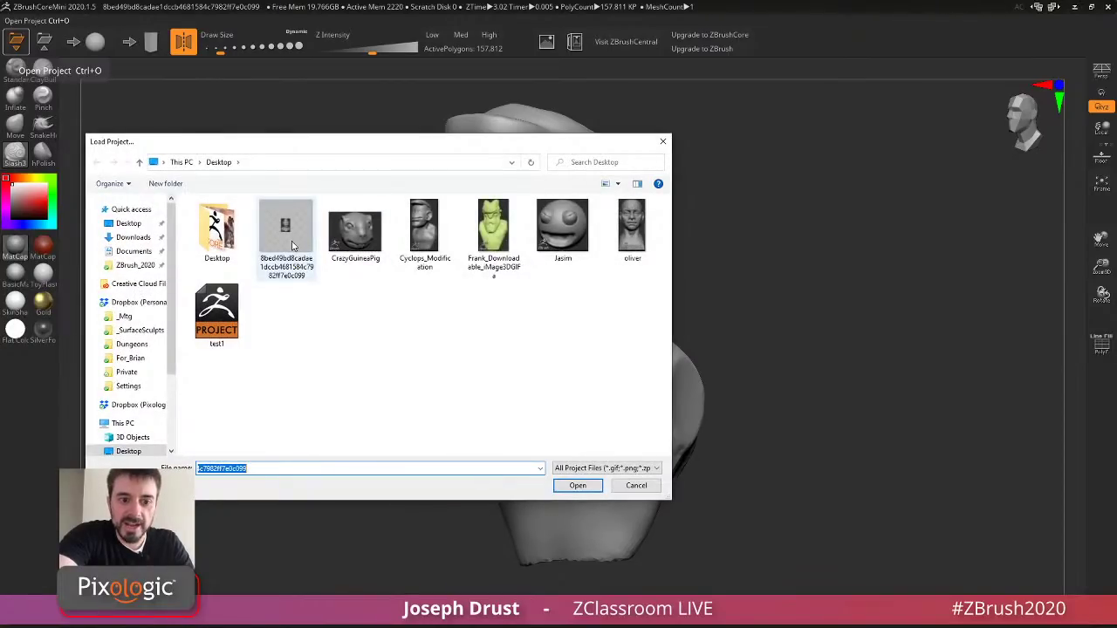
pyautogui.click(634, 247)
pyautogui.doubleClick(635, 248)
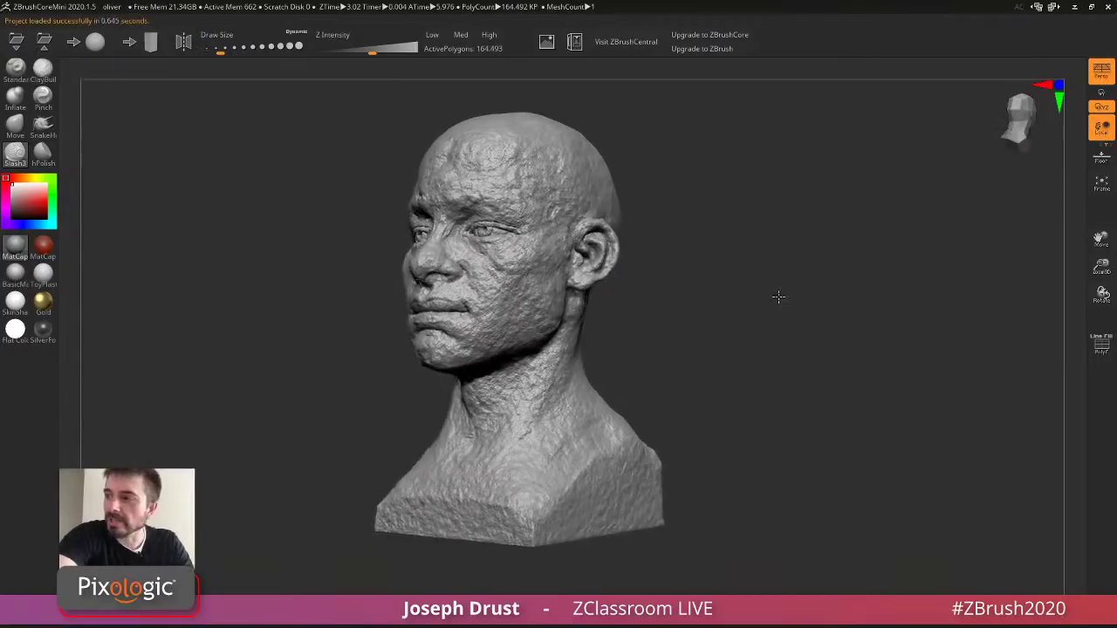
pyautogui.moveTo(705, 300); pyautogui.dragTo(359, 110)
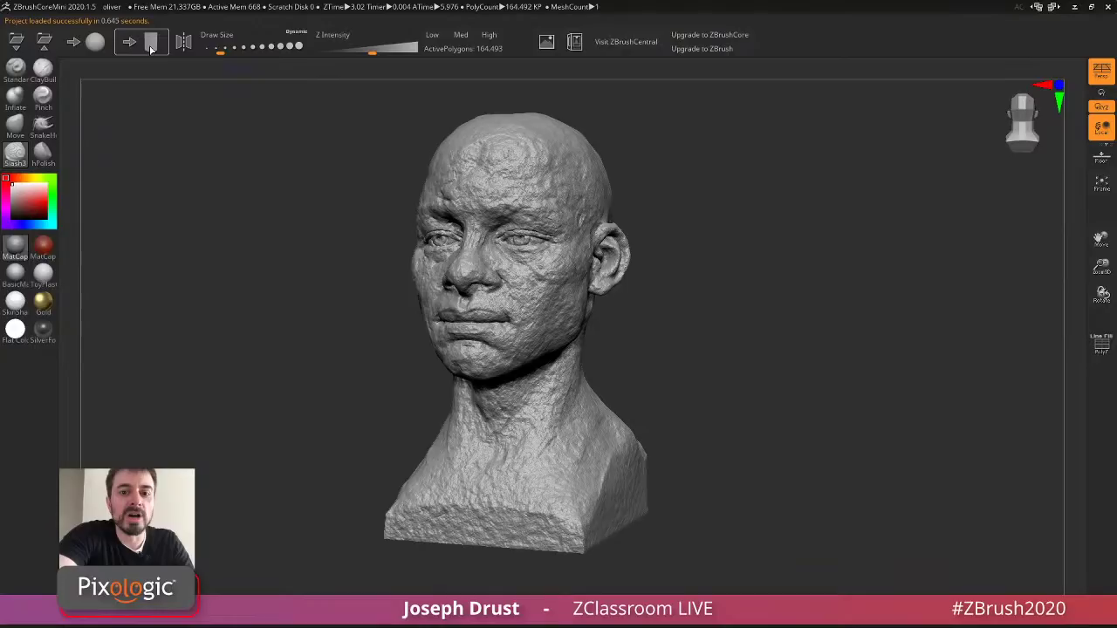
pyautogui.moveTo(953, 361); pyautogui.dragTo(923, 362)
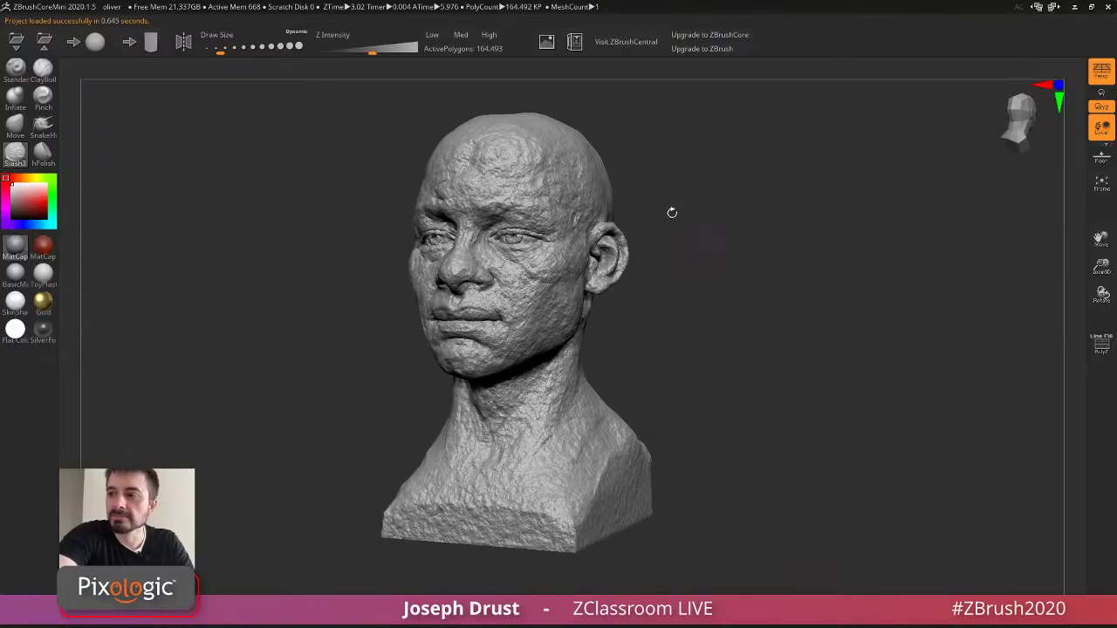
# Check the file types offered for exporting the bust as an image, and leave the export dialog without saving.
pyautogui.moveTo(639, 137)
pyautogui.mouseDown()
pyautogui.moveTo(726, 164)
pyautogui.moveTo(654, 160)
pyautogui.mouseUp()
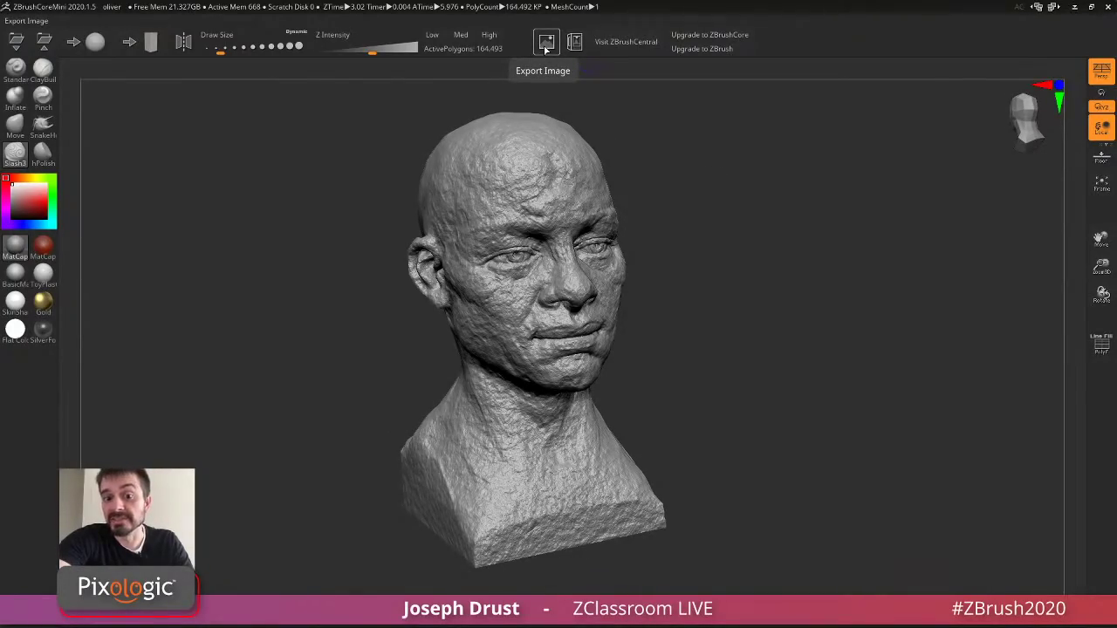
pyautogui.moveTo(632, 173)
pyautogui.mouseDown()
pyautogui.moveTo(661, 166)
pyautogui.moveTo(642, 169)
pyautogui.mouseUp()
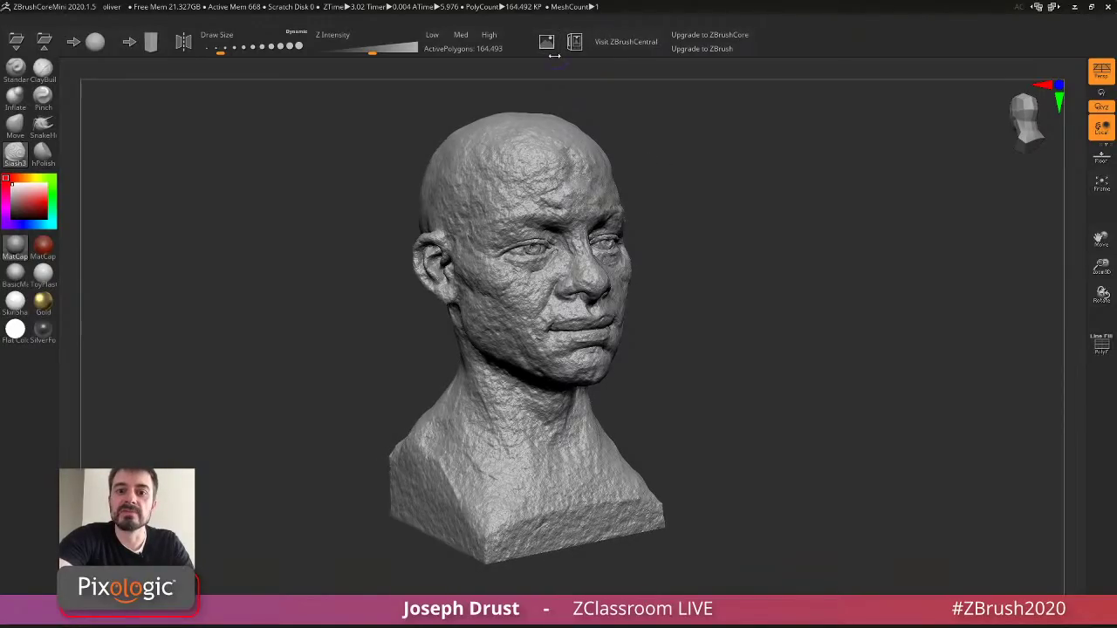
pyautogui.click(547, 42)
pyautogui.click(236, 460)
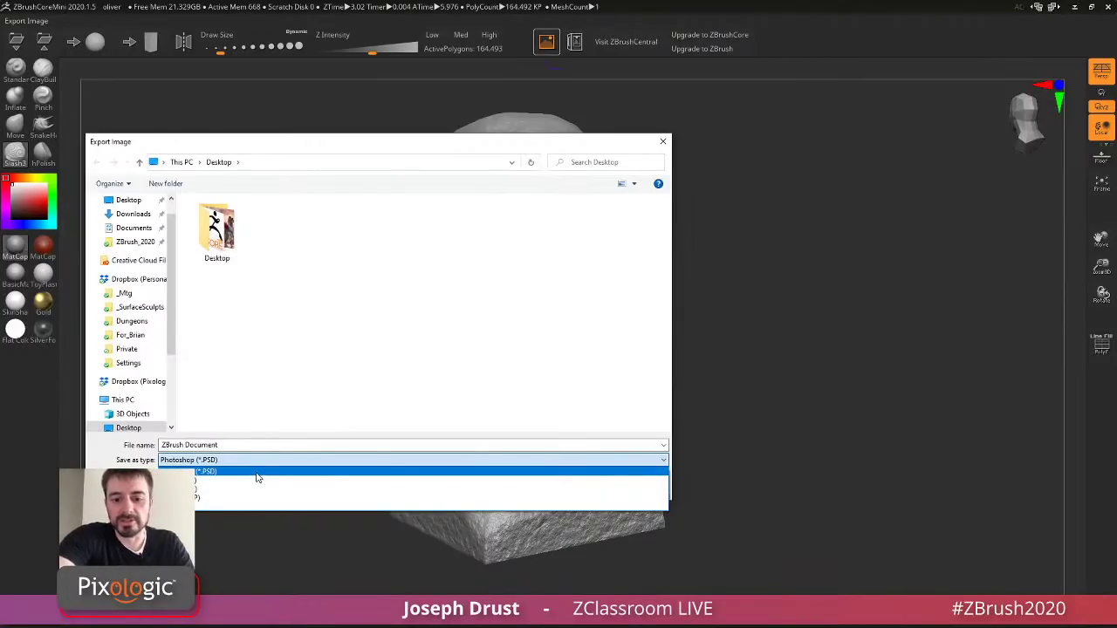
pyautogui.click(432, 298)
pyautogui.click(636, 486)
# Preview the Gold and SilverFoil materials on the bust, and return it to the gray MatCap material.
pyautogui.moveTo(829, 387); pyautogui.dragTo(812, 383)
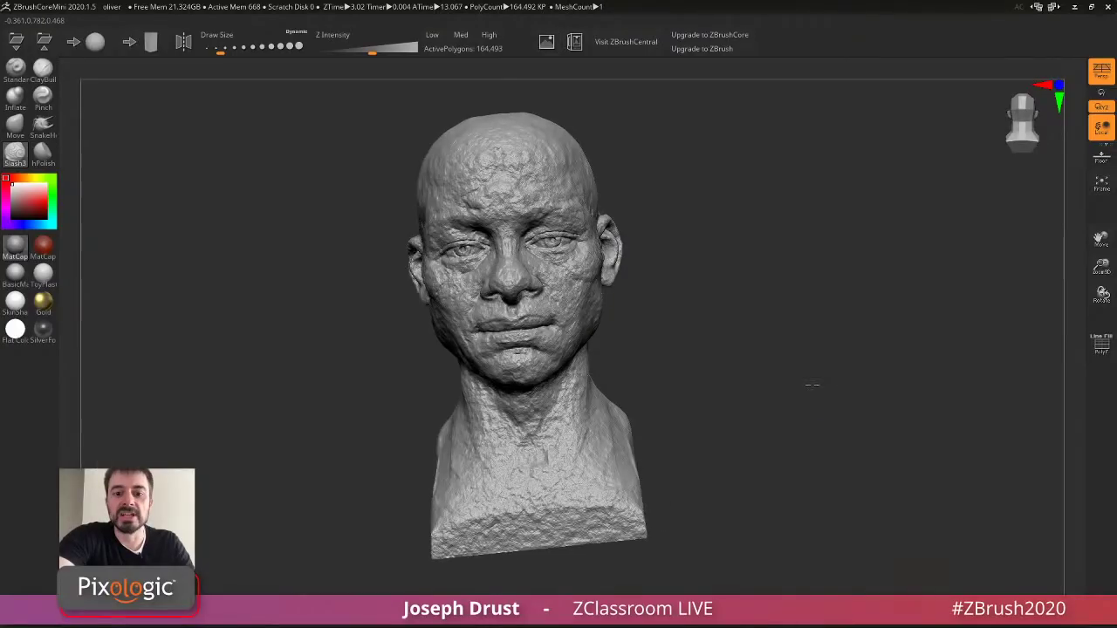
pyautogui.click(43, 302)
pyautogui.moveTo(244, 327); pyautogui.dragTo(122, 329)
pyautogui.click(41, 330)
pyautogui.moveTo(174, 262); pyautogui.dragTo(63, 255)
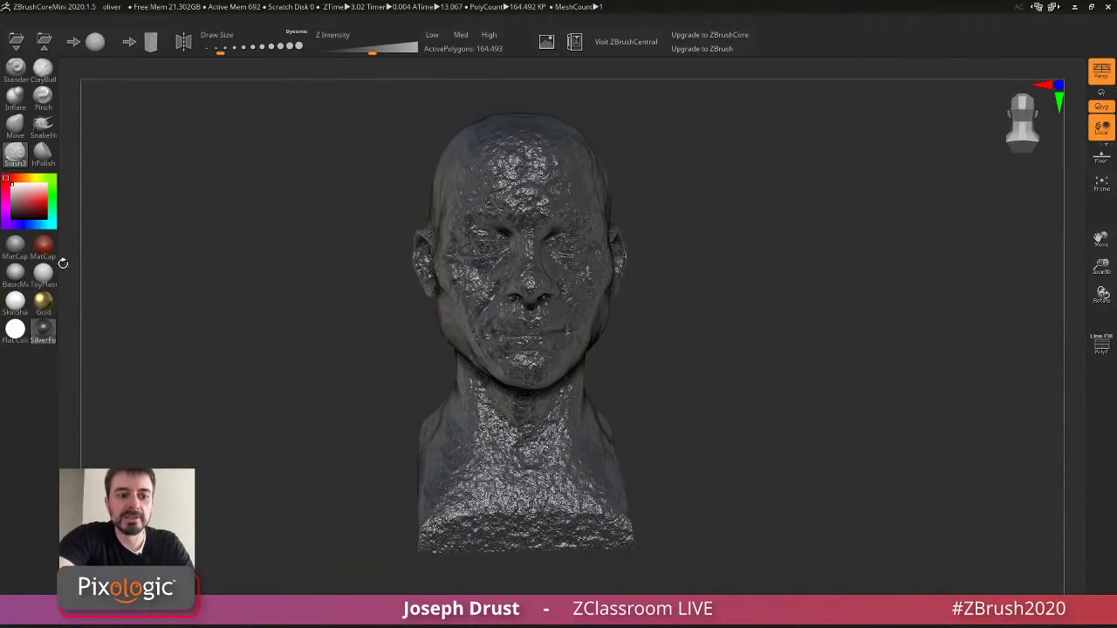
pyautogui.click(15, 246)
pyautogui.click(40, 252)
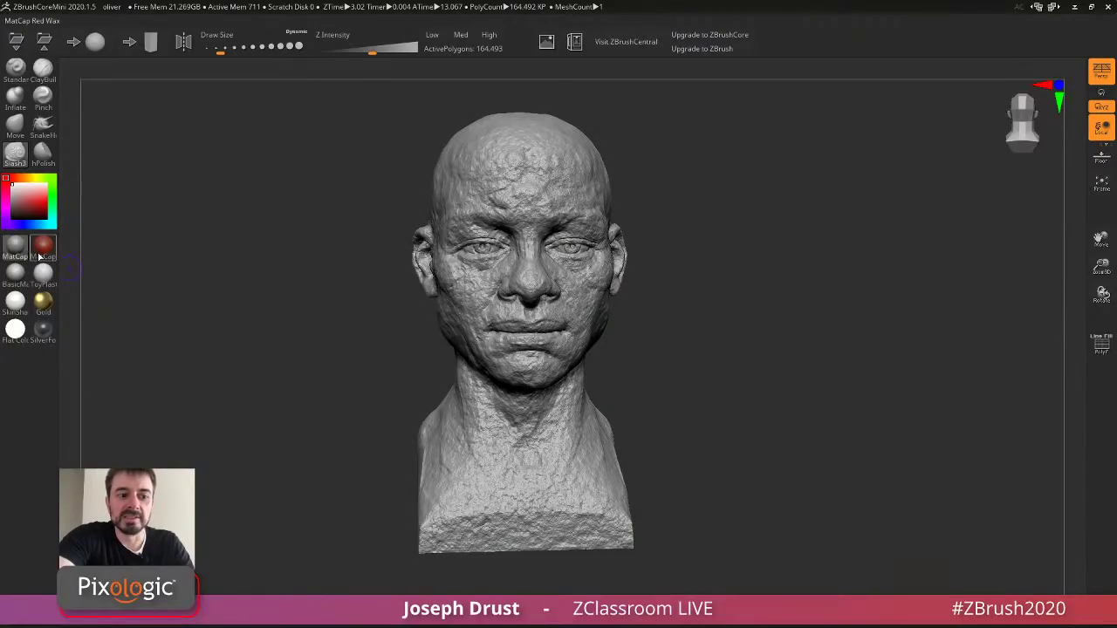
pyautogui.moveTo(113, 279); pyautogui.dragTo(257, 311)
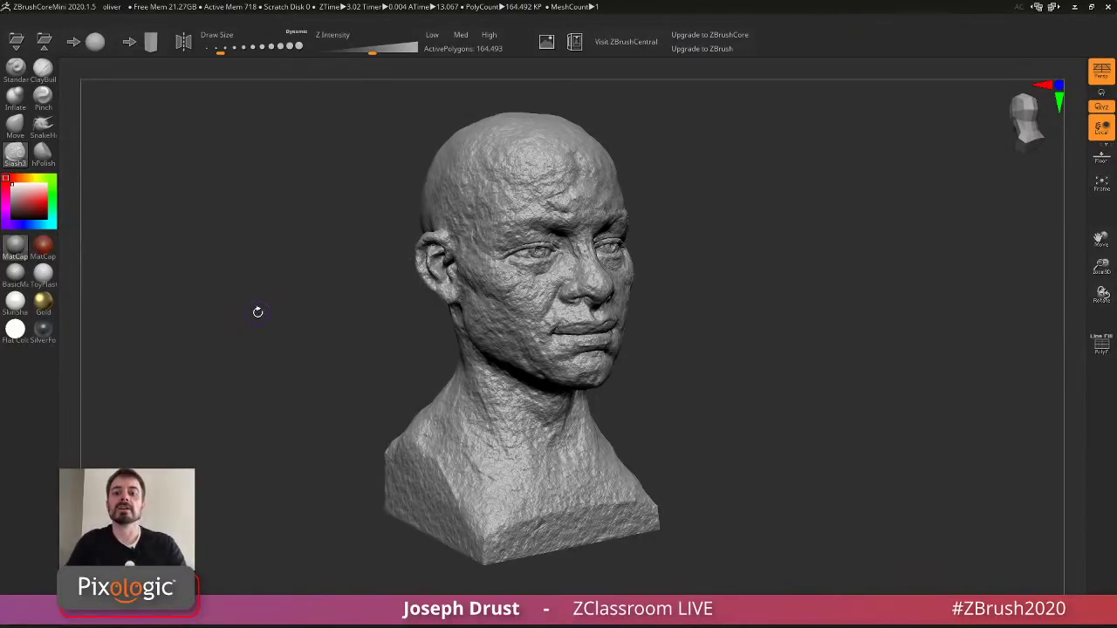
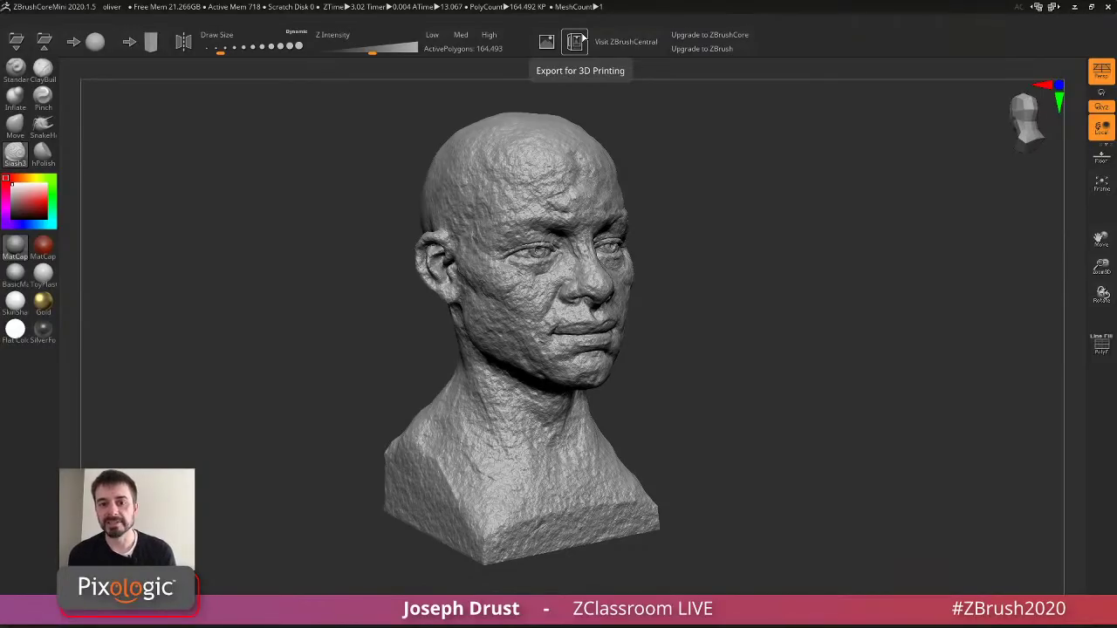
# Examine the bust from the front and the side, comparing the view with and without perspective.
pyautogui.moveTo(803, 274)
pyautogui.mouseDown()
pyautogui.moveTo(802, 261)
pyautogui.moveTo(765, 288)
pyautogui.moveTo(822, 279)
pyautogui.moveTo(812, 288)
pyautogui.mouseUp()
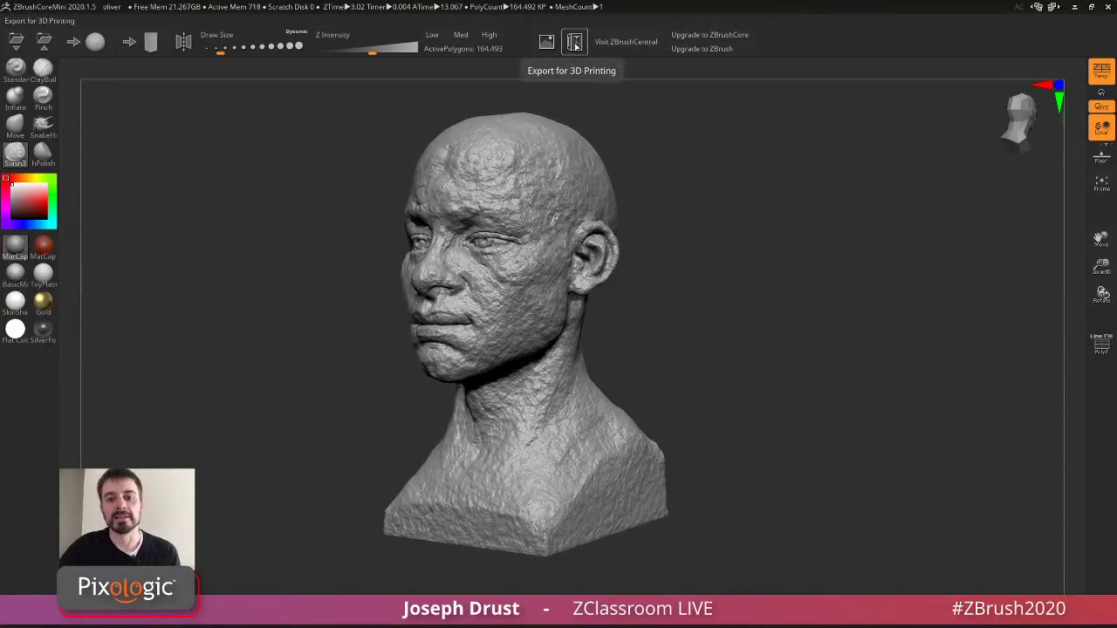
pyautogui.moveTo(830, 344); pyautogui.dragTo(841, 333)
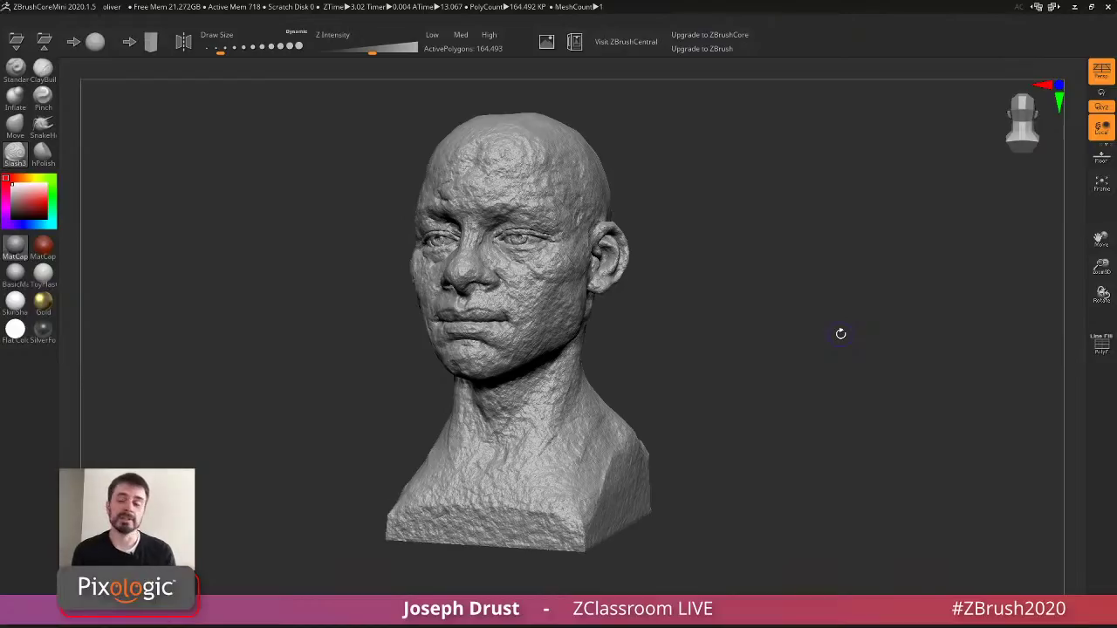
pyautogui.moveTo(840, 333); pyautogui.dragTo(738, 195)
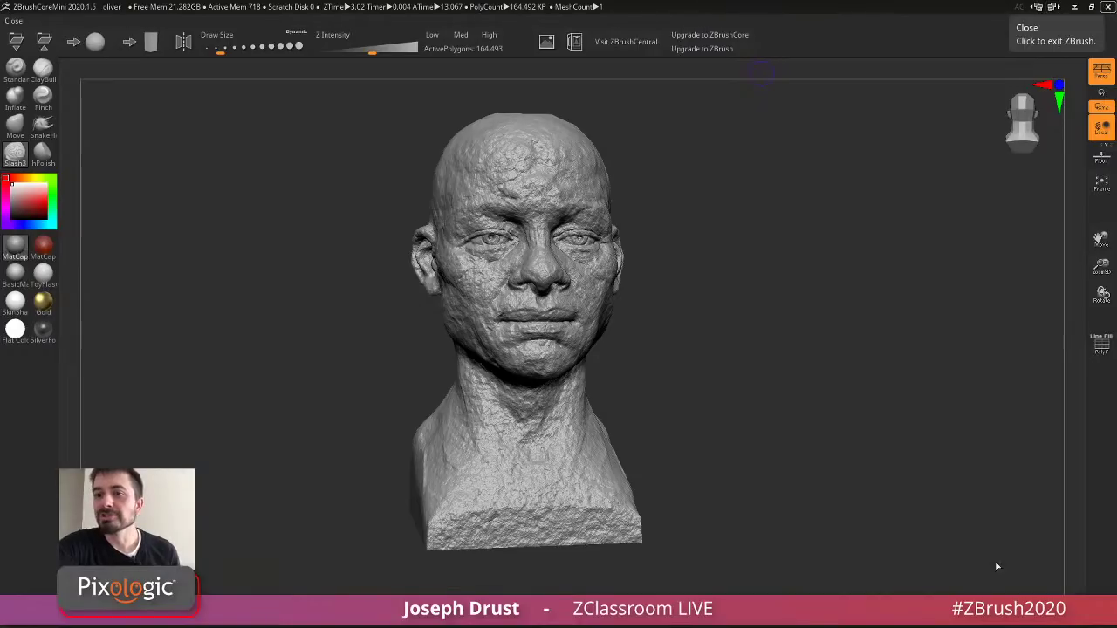
pyautogui.moveTo(893, 332); pyautogui.dragTo(880, 340)
pyautogui.moveTo(763, 288); pyautogui.dragTo(774, 254)
pyautogui.moveTo(872, 265); pyautogui.dragTo(837, 250)
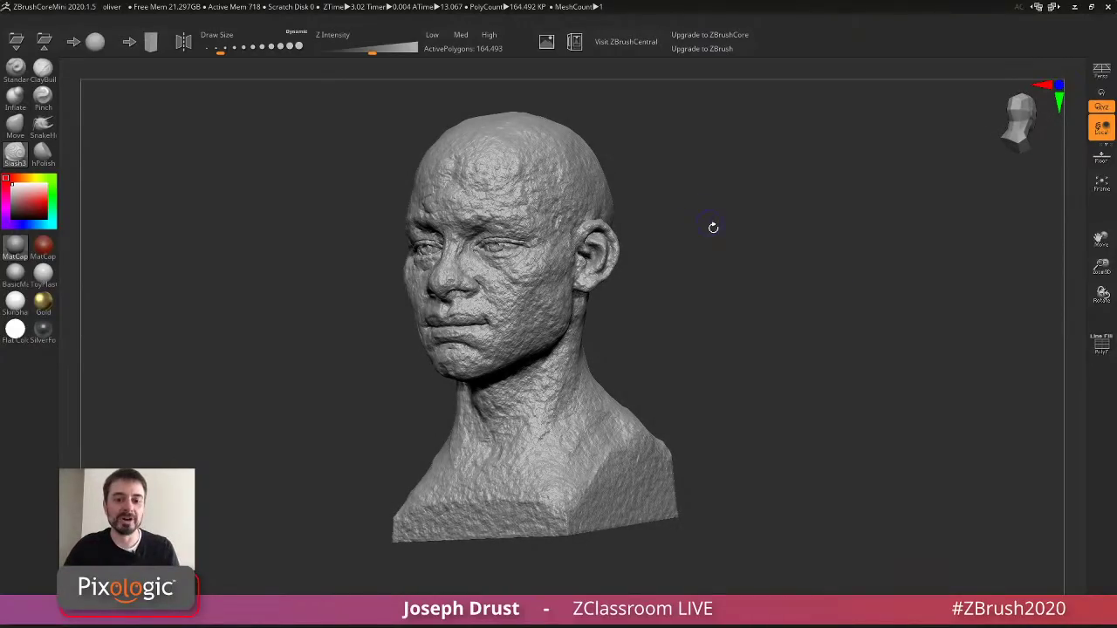
pyautogui.moveTo(713, 227); pyautogui.dragTo(738, 241)
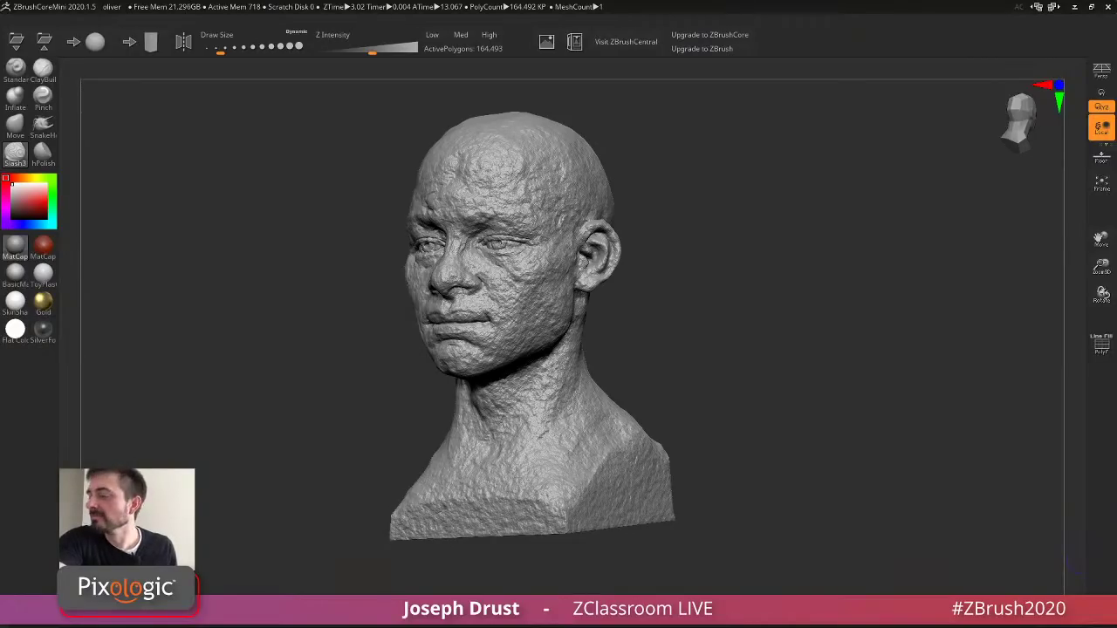
pyautogui.moveTo(892, 498); pyautogui.dragTo(904, 520)
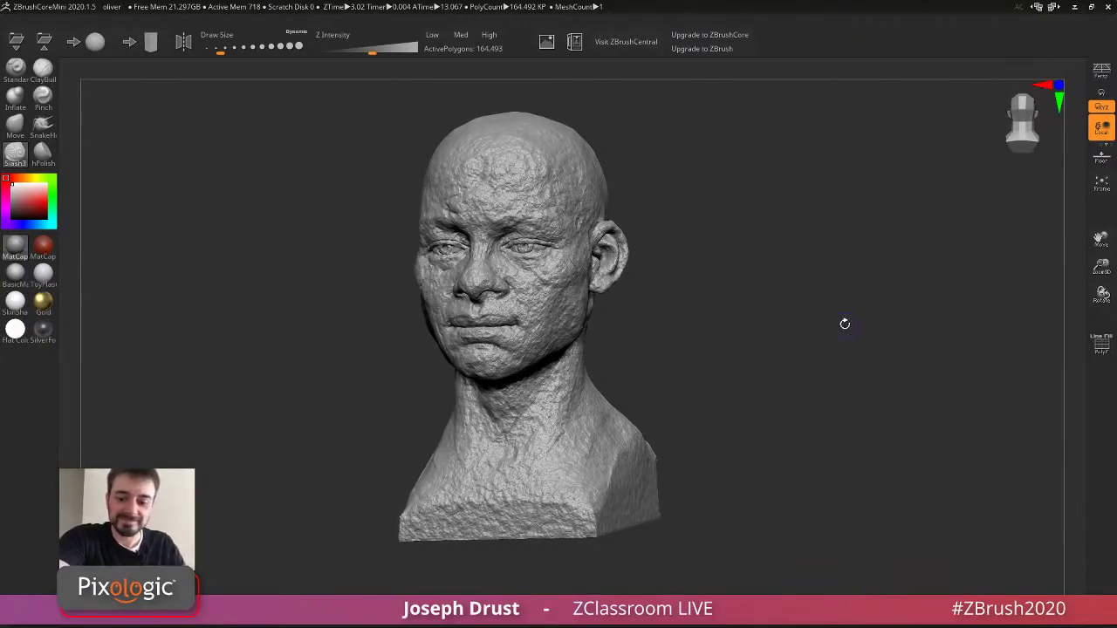
pyautogui.press('p')
pyautogui.moveTo(845, 291); pyautogui.dragTo(859, 304)
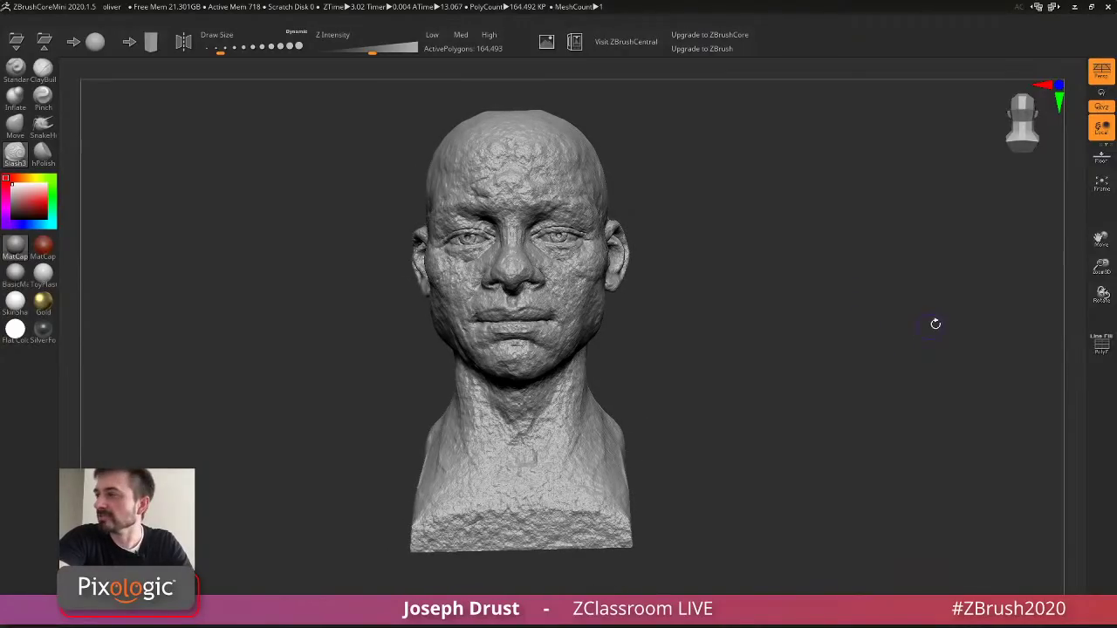
# Switch to the browser, reload the ZBrushLIVE Clubhouse thread and look through its replies down to the last post.
pyautogui.hotkey('alt', 'Tab')
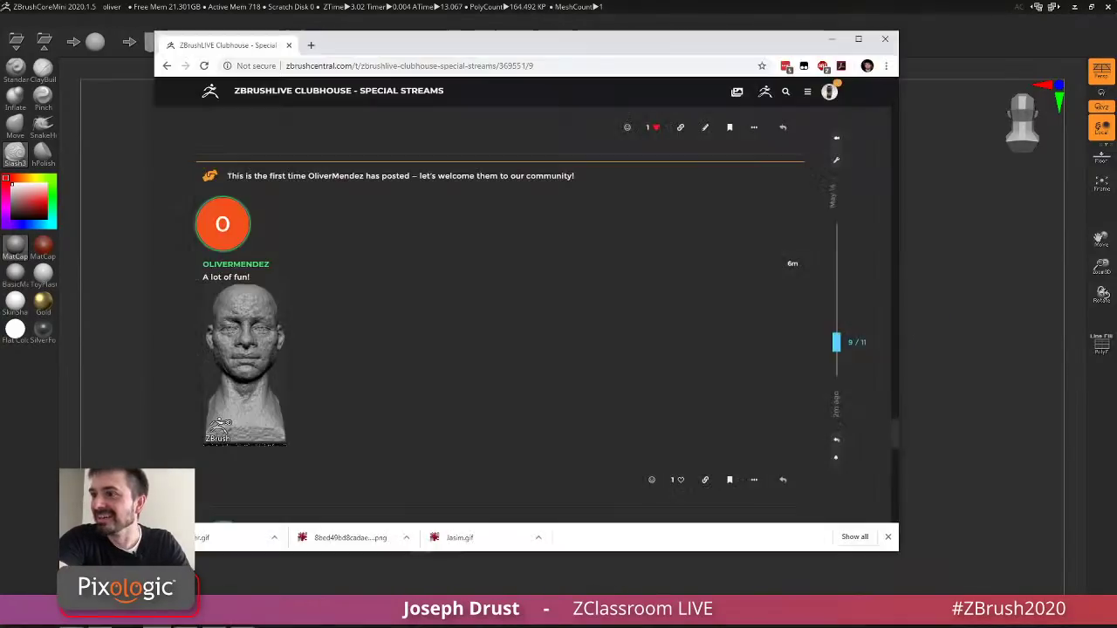
pyautogui.click(203, 66)
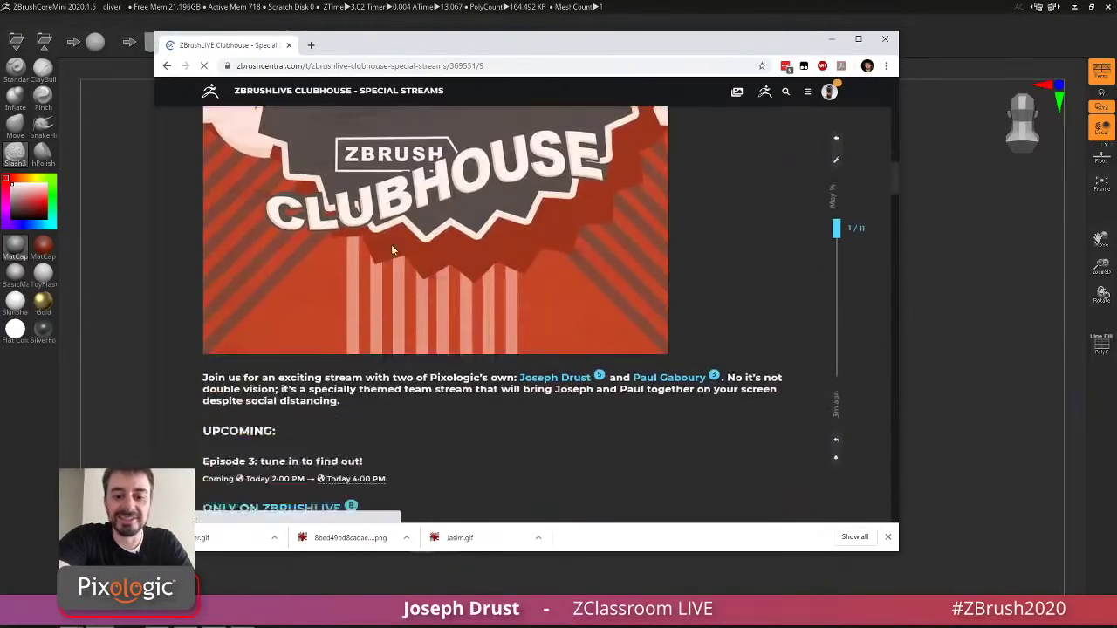
pyautogui.scroll(-14, 392, 250)
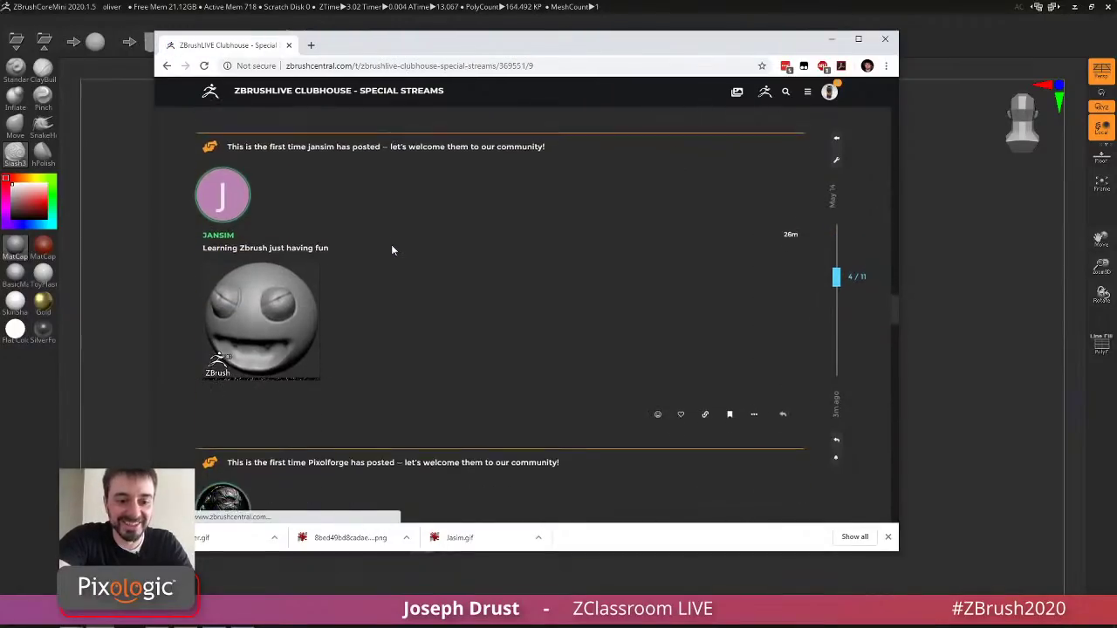
pyautogui.scroll(-14, 391, 250)
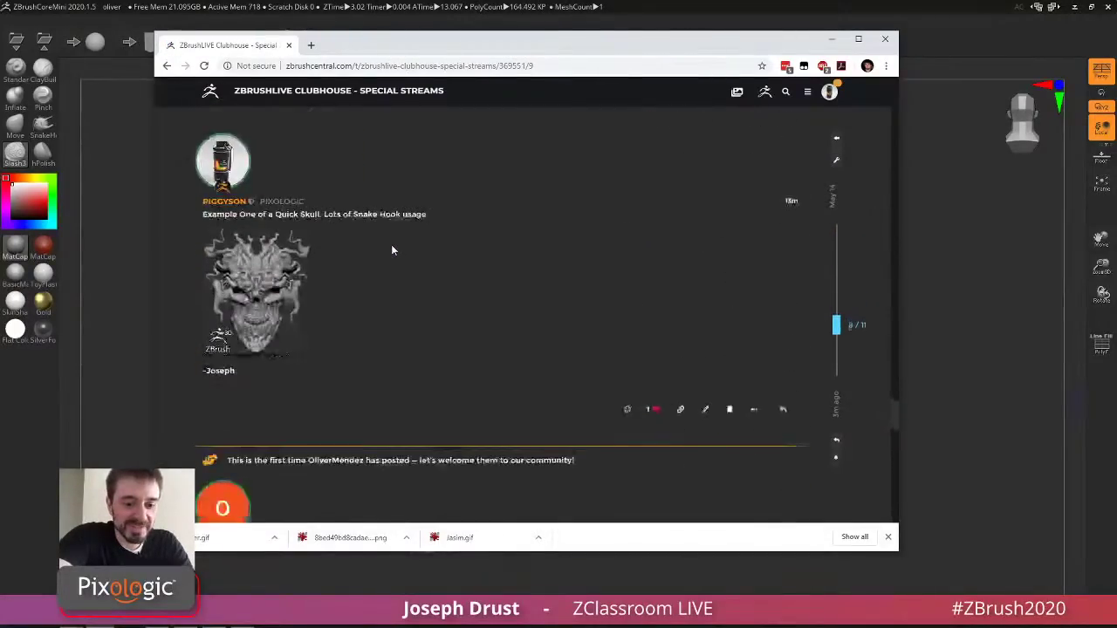
pyautogui.scroll(-5, 391, 251)
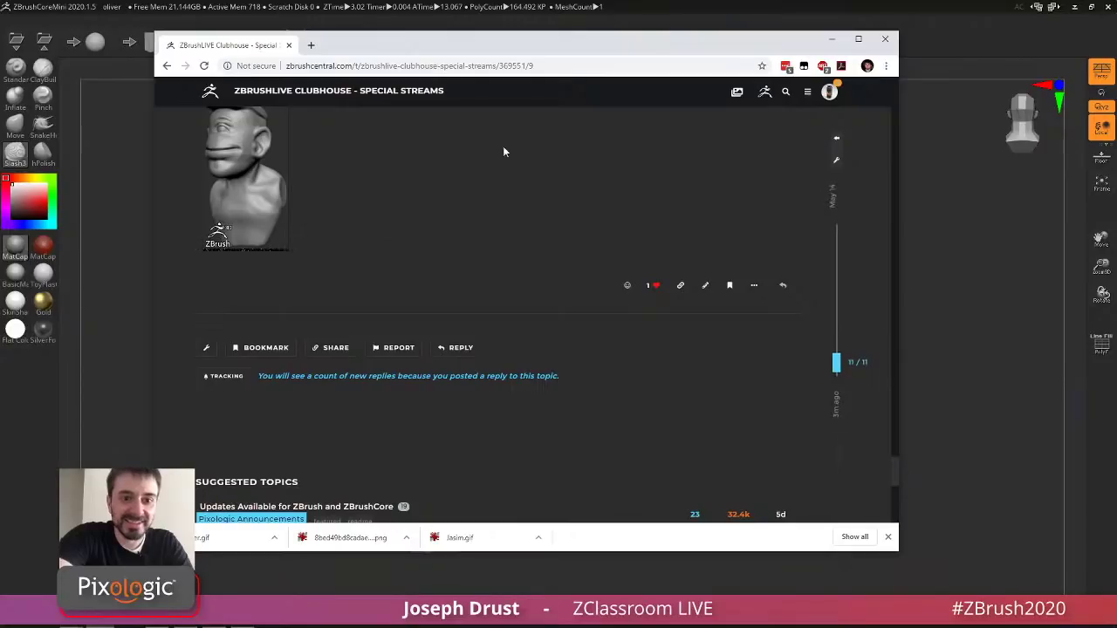
# Return to ZBrushCoreMini and open the SilverRobot_Downloadble_iMage3DGIF project.
pyautogui.click(689, 19)
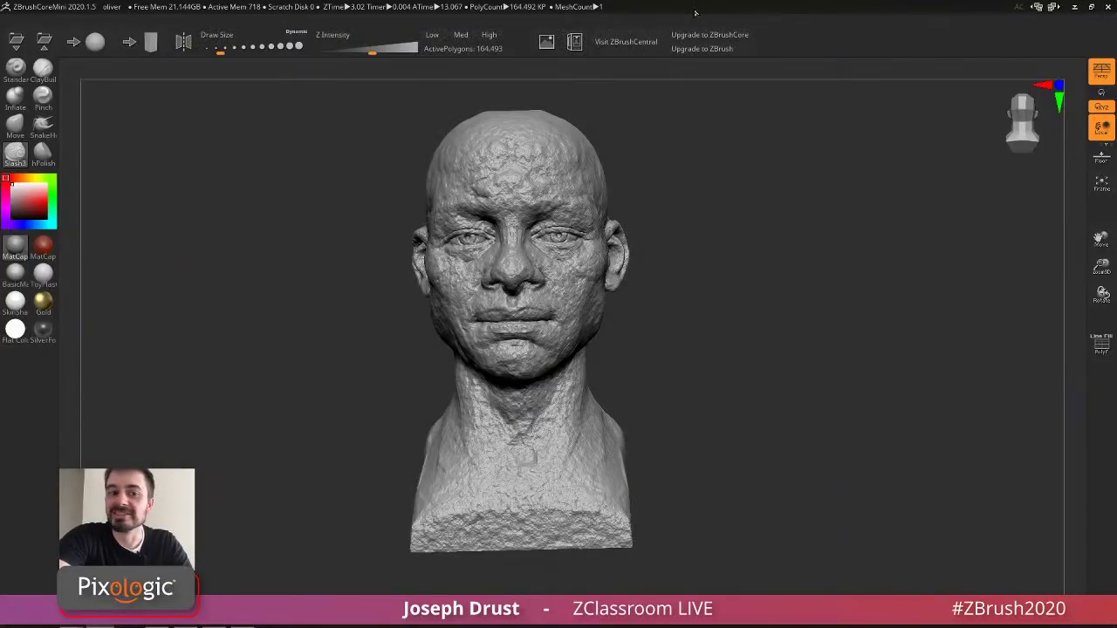
pyautogui.click(16, 40)
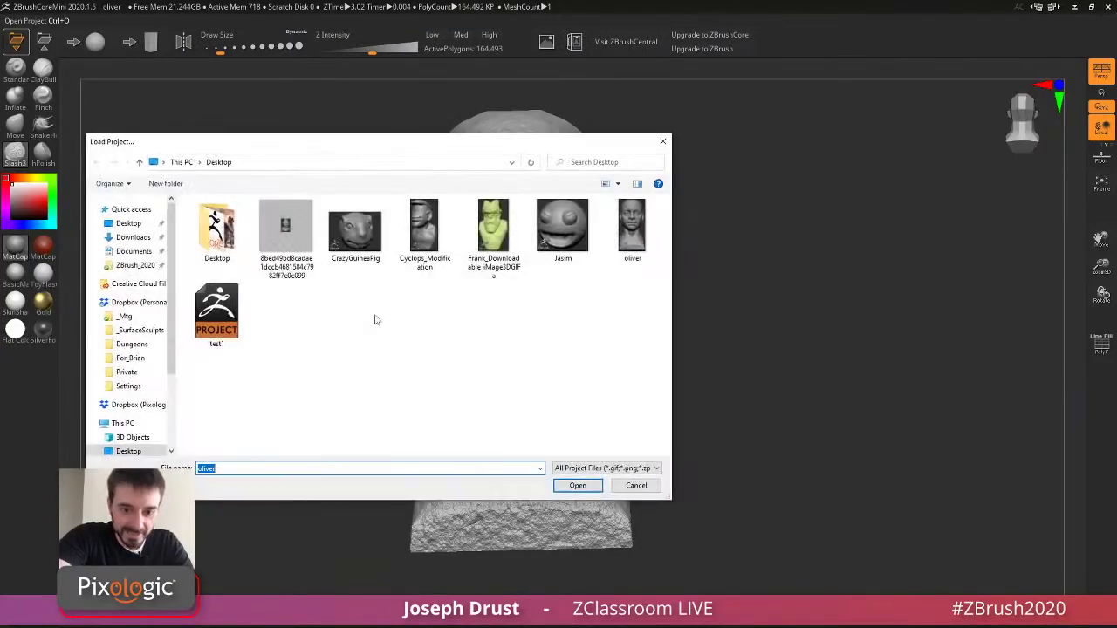
pyautogui.moveTo(286, 144); pyautogui.dragTo(1116, 143)
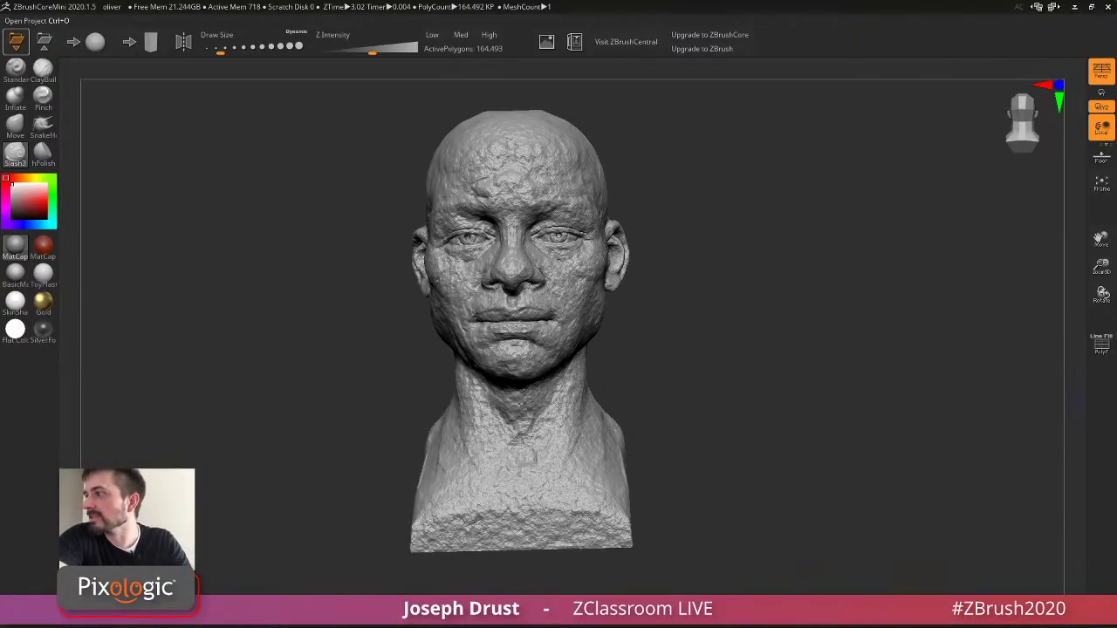
pyautogui.press('Return')
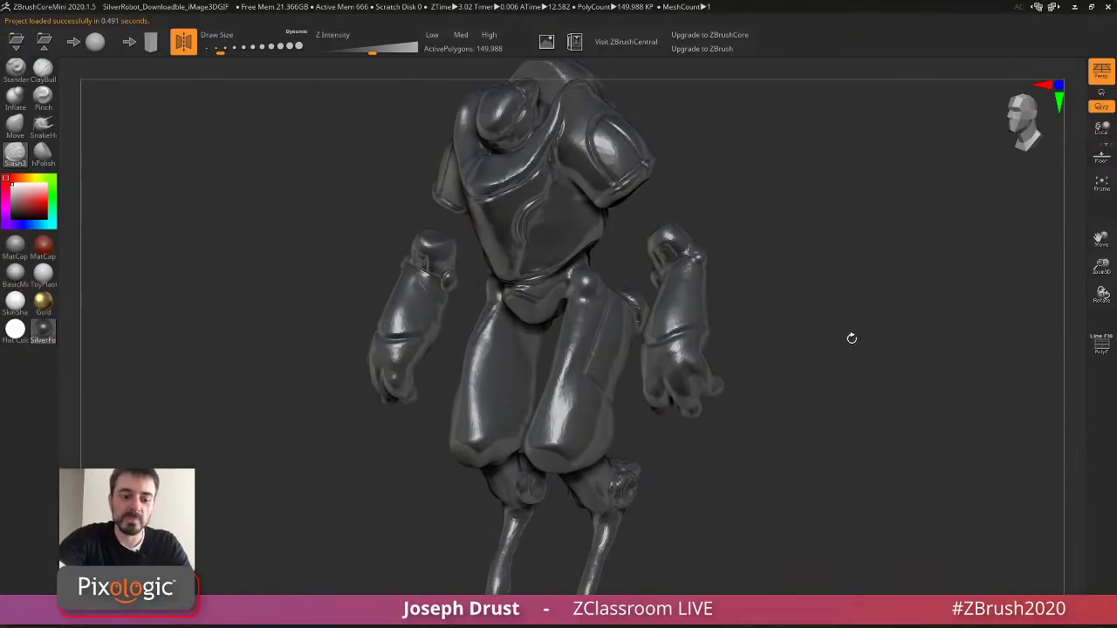
# Apply the gray MatCap material to the robot and show the whole figure.
pyautogui.keyDown('ctrl'); pyautogui.moveTo(832, 358); pyautogui.dragTo(802, 266, button='right'); pyautogui.keyUp('ctrl')
pyautogui.keyDown('shift'); pyautogui.moveTo(803, 266); pyautogui.dragTo(812, 283); pyautogui.keyUp('shift')
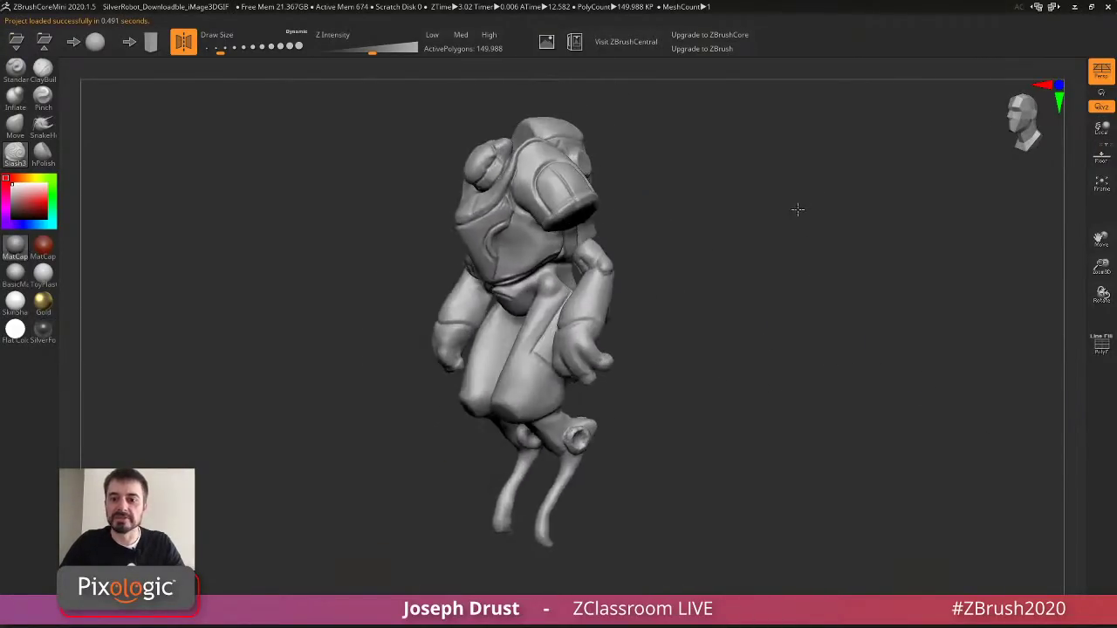
pyautogui.moveTo(798, 209)
pyautogui.mouseDown()
pyautogui.moveTo(785, 214)
pyautogui.moveTo(858, 201)
pyautogui.moveTo(790, 205)
pyautogui.moveTo(776, 281)
pyautogui.moveTo(759, 171)
pyautogui.moveTo(789, 177)
pyautogui.mouseUp()
# Pull long curved tentacles out of both shoulder pads with the SnakeHook brush and symmetry, redoing the first stroke.
pyautogui.press('6')
pyautogui.press('s')
pyautogui.press('s')
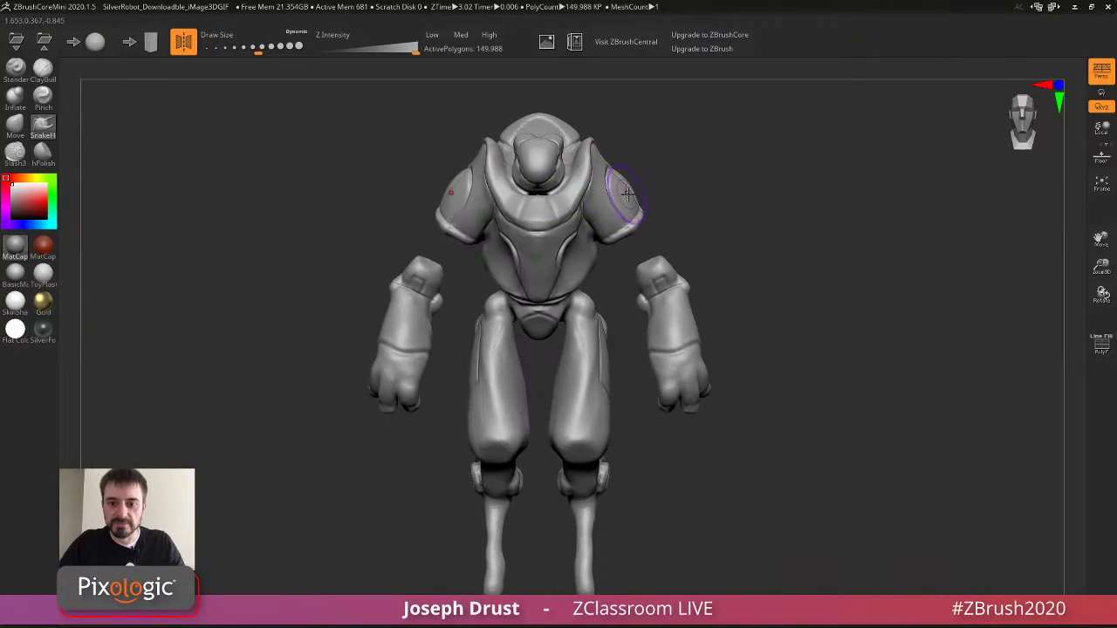
pyautogui.moveTo(723, 202); pyautogui.dragTo(673, 219)
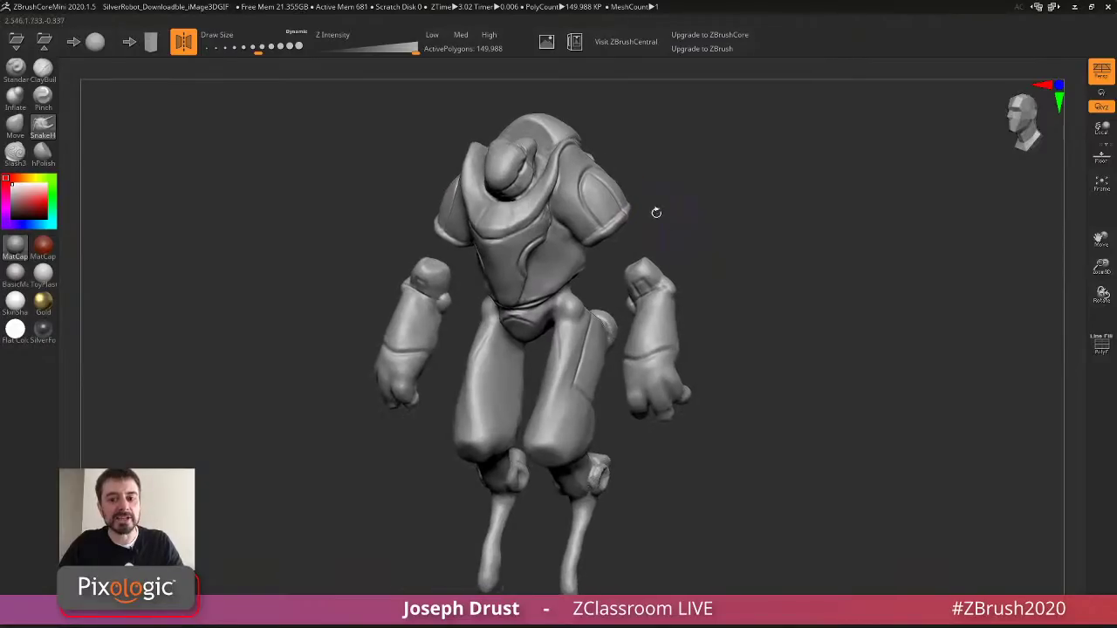
pyautogui.press('s')
pyautogui.moveTo(604, 195)
pyautogui.mouseDown()
pyautogui.moveTo(646, 166)
pyautogui.moveTo(786, 187)
pyautogui.moveTo(840, 216)
pyautogui.mouseUp()
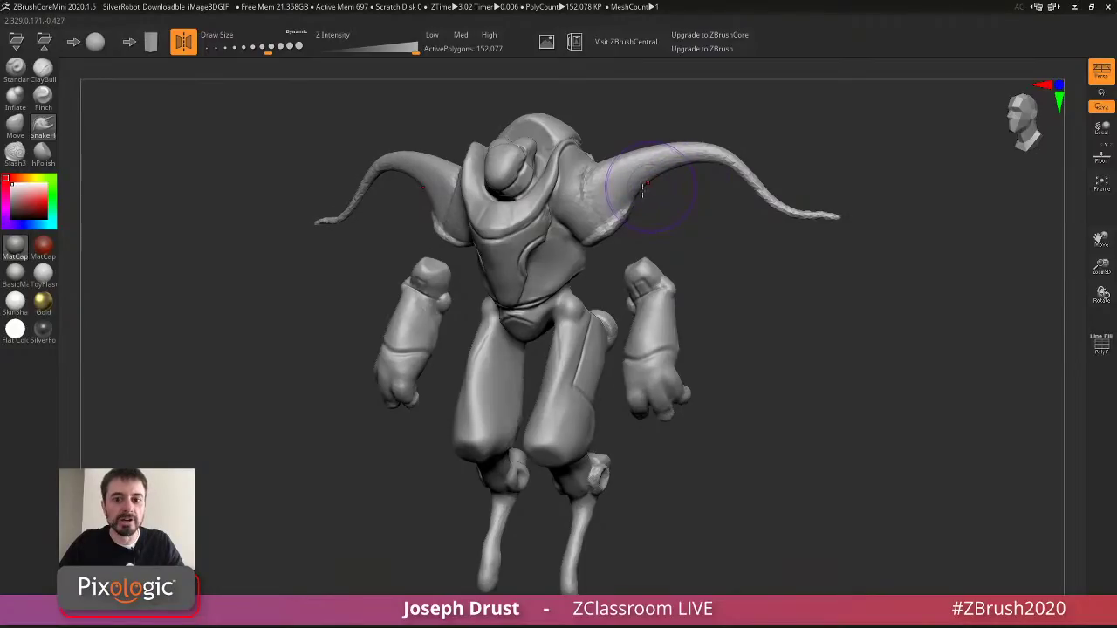
pyautogui.hotkey('ctrl', 'z')
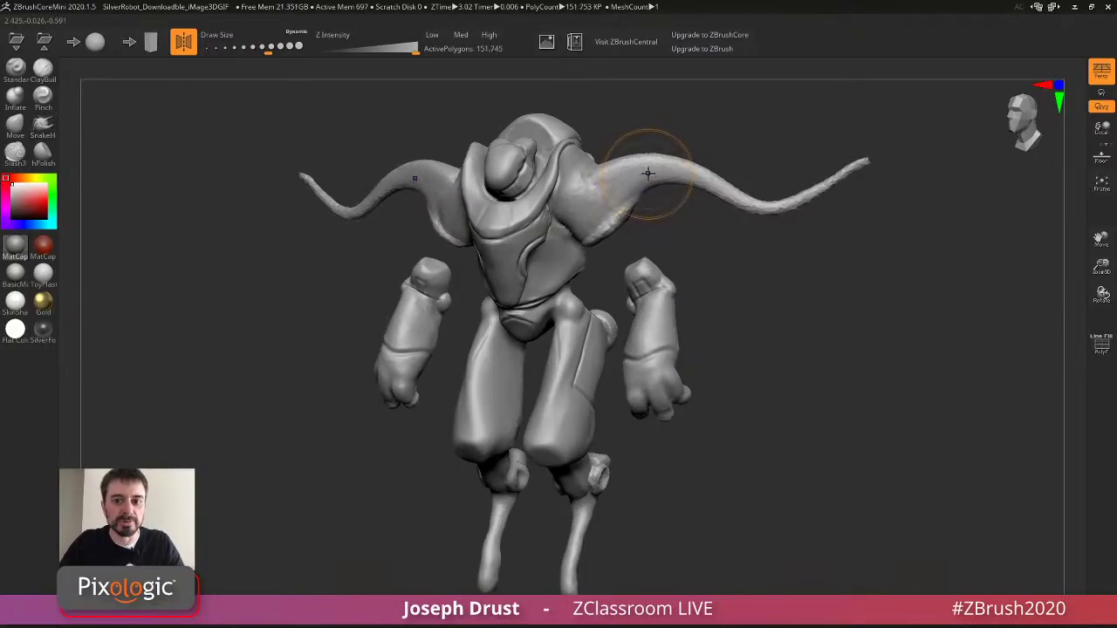
# Smooth through the base of the tentacles to detach them, and smooth the remaining stumps into rounded shoulder pads.
pyautogui.keyDown('shift'); pyautogui.moveTo(652, 177); pyautogui.dragTo(658, 180); pyautogui.keyUp('shift')
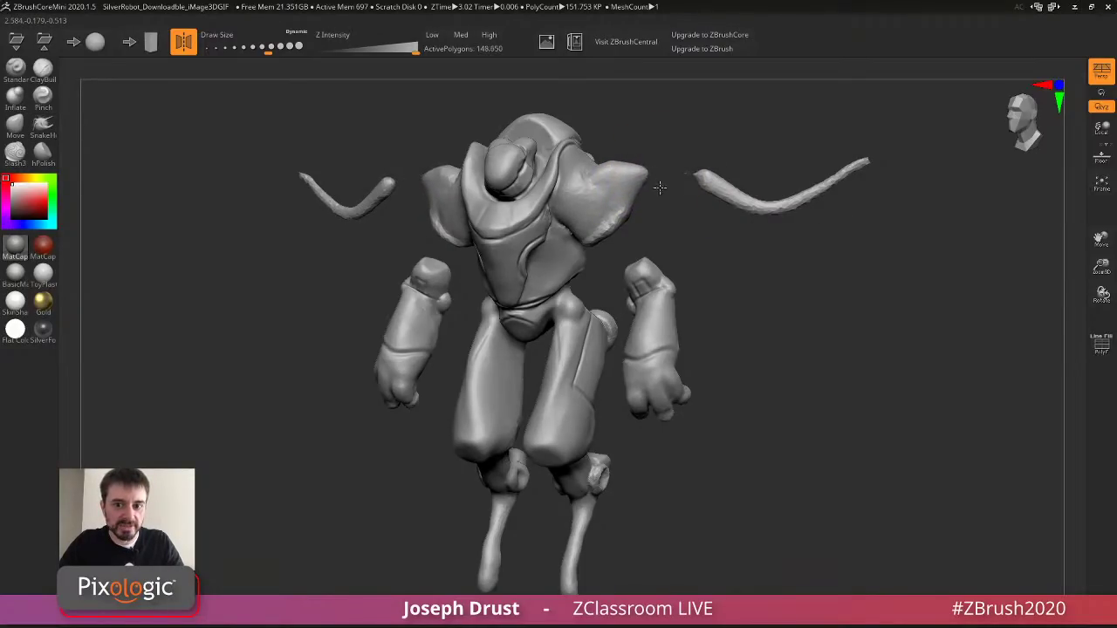
pyautogui.keyDown('shift'); pyautogui.moveTo(698, 244); pyautogui.dragTo(750, 257); pyautogui.keyUp('shift')
pyautogui.keyDown('shift'); pyautogui.moveTo(656, 181); pyautogui.dragTo(611, 179); pyautogui.keyUp('shift')
pyautogui.hotkey('ctrl', 'z')
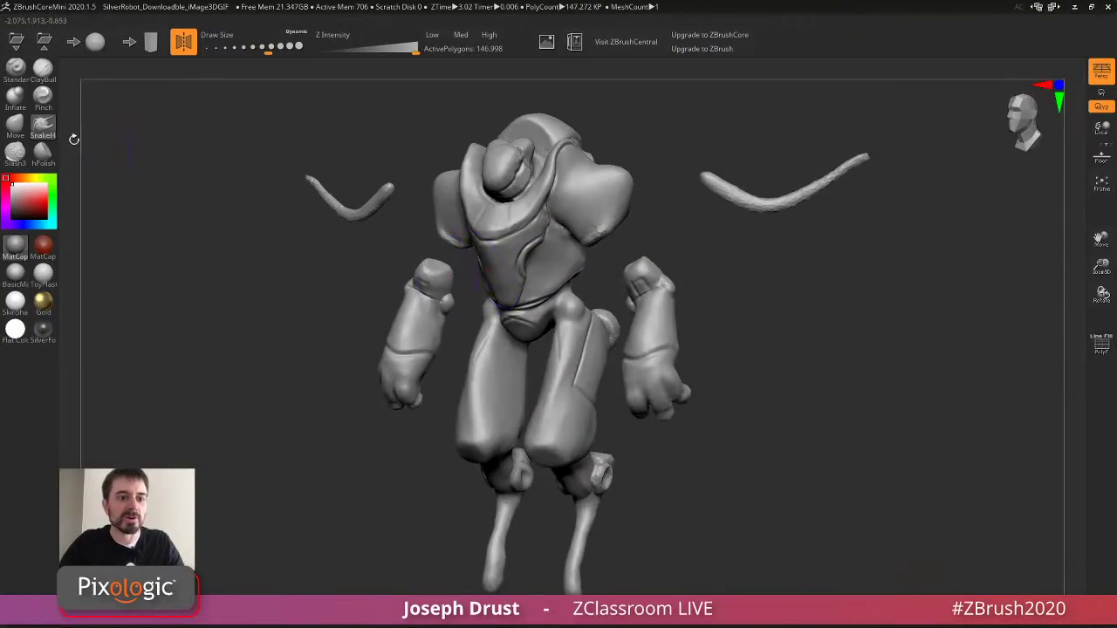
# Thicken the detached tentacle pieces with the Inflate brush and select the ClayBuildup brush.
pyautogui.click(15, 97)
pyautogui.moveTo(714, 185)
pyautogui.mouseDown()
pyautogui.moveTo(750, 202)
pyautogui.moveTo(864, 158)
pyautogui.mouseUp()
pyautogui.click(42, 71)
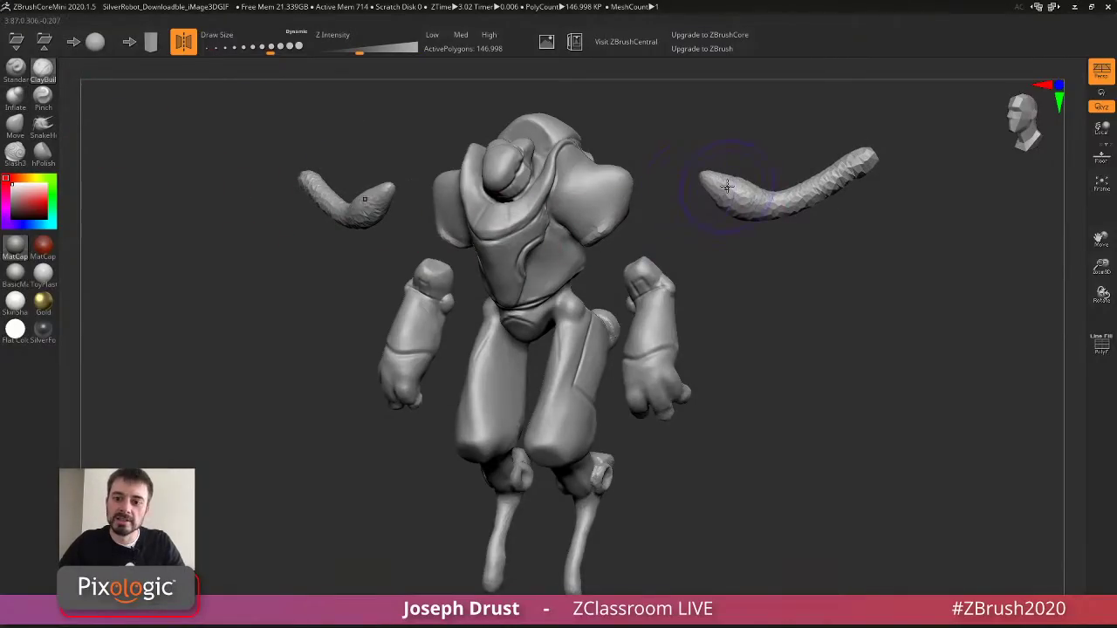
# Smooth away the floating tentacle pieces on both sides of the robot.
pyautogui.keyDown('shift'); pyautogui.moveTo(727, 186); pyautogui.dragTo(859, 161); pyautogui.keyUp('shift')
pyautogui.moveTo(916, 227)
pyautogui.mouseDown()
pyautogui.moveTo(798, 236)
pyautogui.moveTo(499, 196)
pyautogui.mouseUp()
pyautogui.press('[')
pyautogui.moveTo(340, 219)
pyautogui.keyDown('shift'); pyautogui.mouseDown()
pyautogui.moveTo(331, 225)
pyautogui.moveTo(342, 218)
pyautogui.mouseUp(); pyautogui.keyUp('shift')
pyautogui.moveTo(318, 253)
pyautogui.mouseDown()
pyautogui.moveTo(362, 256)
pyautogui.moveTo(460, 222)
pyautogui.moveTo(776, 191)
pyautogui.moveTo(832, 168)
pyautogui.mouseUp()
# Flatten the rough lower edges and outer sides of both shoulder pads with the hPolish brush and symmetry.
pyautogui.moveTo(780, 229)
pyautogui.keyDown('alt'); pyautogui.mouseDown()
pyautogui.moveTo(780, 187)
pyautogui.moveTo(768, 219)
pyautogui.mouseUp(); pyautogui.keyUp('alt')
pyautogui.moveTo(733, 303); pyautogui.dragTo(758, 226)
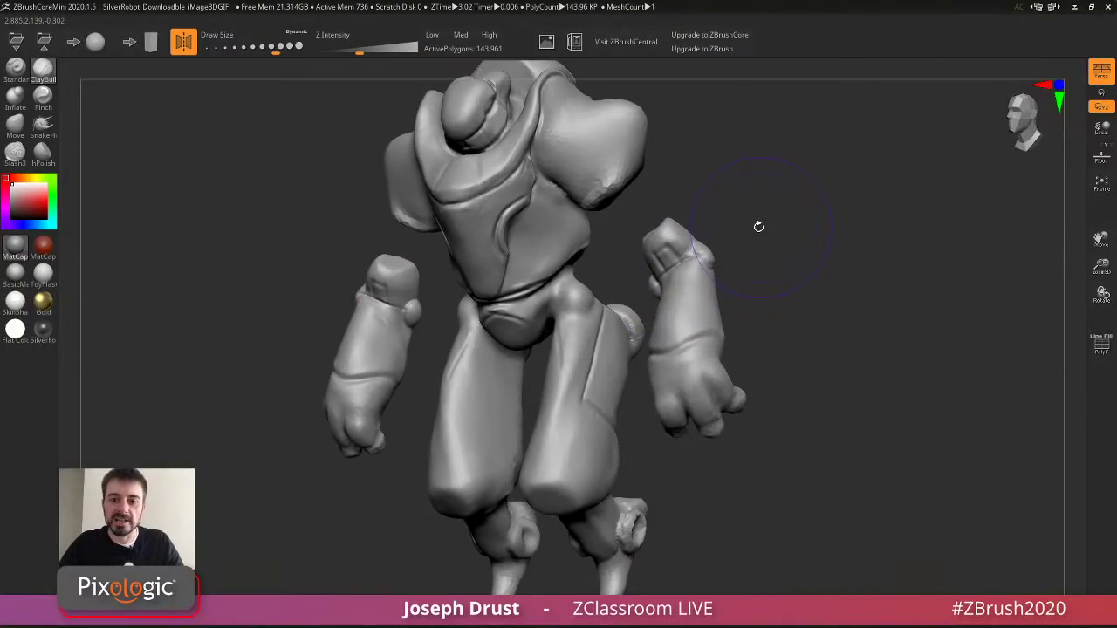
pyautogui.moveTo(759, 227); pyautogui.dragTo(673, 247)
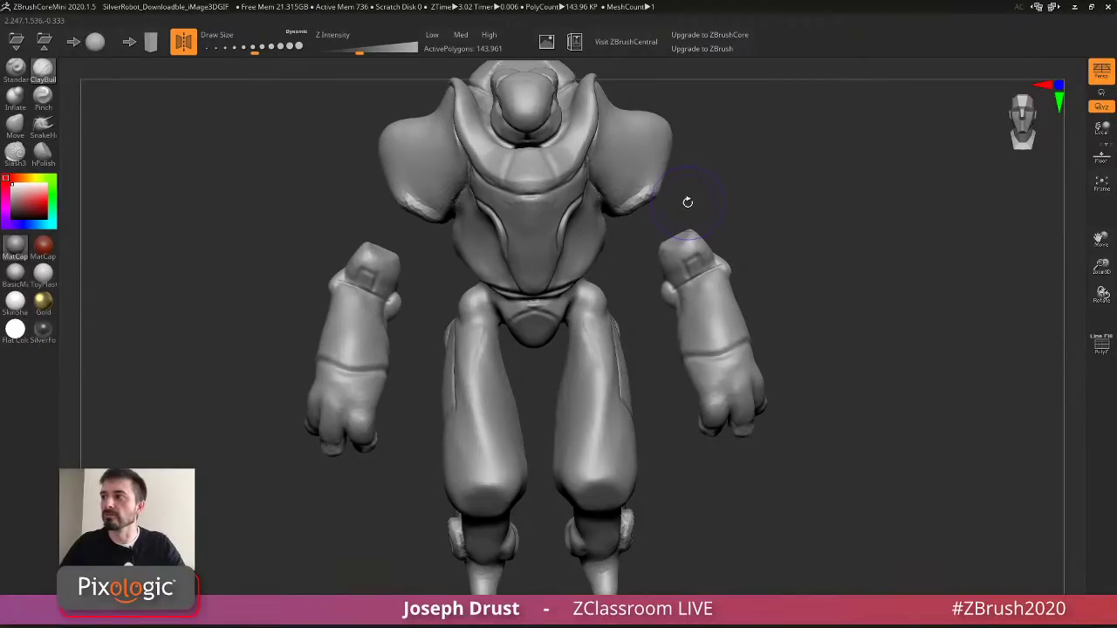
pyautogui.click(43, 150)
pyautogui.moveTo(702, 212)
pyautogui.mouseDown()
pyautogui.moveTo(688, 255)
pyautogui.moveTo(673, 255)
pyautogui.mouseUp()
pyautogui.moveTo(741, 216)
pyautogui.mouseDown()
pyautogui.moveTo(705, 189)
pyautogui.moveTo(633, 177)
pyautogui.mouseUp()
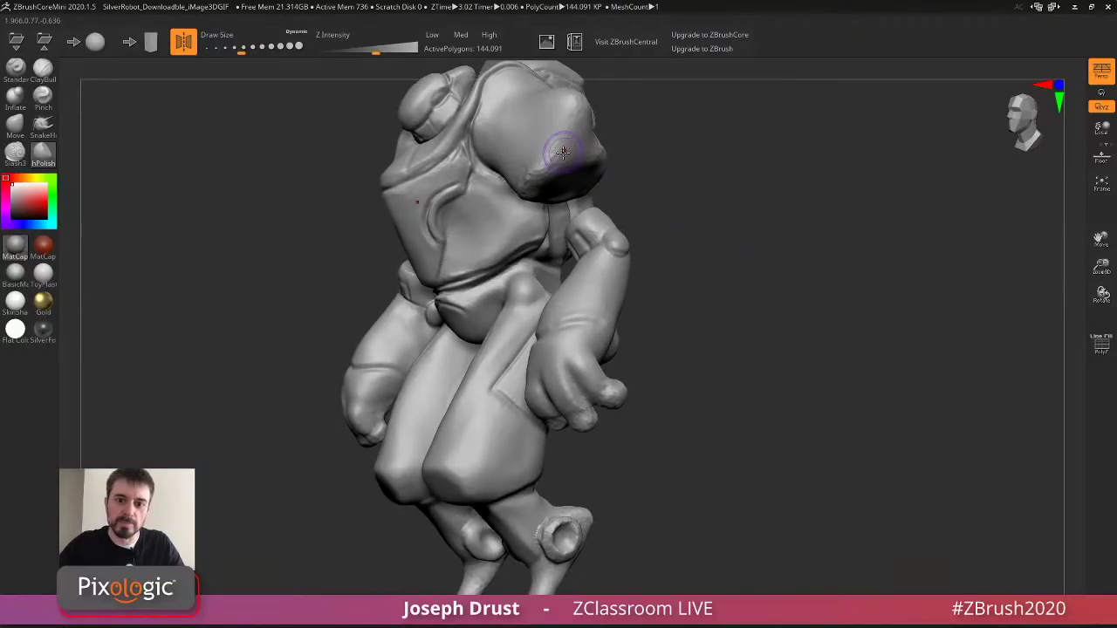
pyautogui.moveTo(563, 152); pyautogui.dragTo(482, 137, button='right')
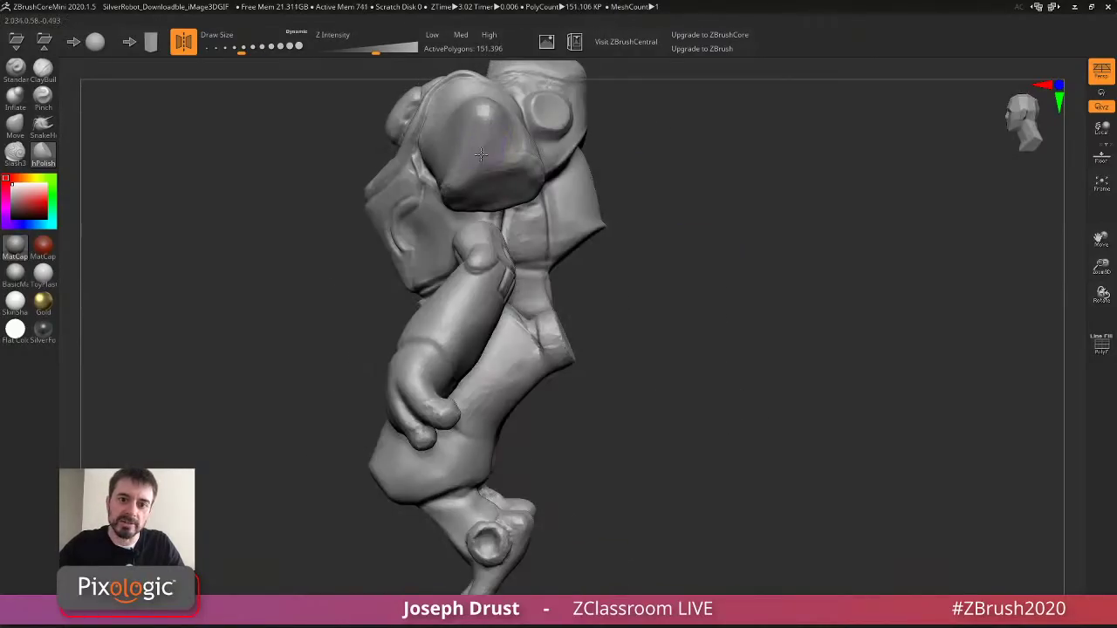
pyautogui.moveTo(484, 160)
pyautogui.mouseDown()
pyautogui.moveTo(499, 138)
pyautogui.moveTo(480, 141)
pyautogui.moveTo(478, 168)
pyautogui.moveTo(508, 138)
pyautogui.mouseUp()
# Polish the outer ends of the shoulder pads into flat planes that meet at crisp corners.
pyautogui.moveTo(655, 105)
pyautogui.mouseDown()
pyautogui.moveTo(742, 112)
pyautogui.moveTo(610, 123)
pyautogui.moveTo(579, 142)
pyautogui.moveTo(581, 161)
pyautogui.moveTo(568, 146)
pyautogui.moveTo(655, 112)
pyautogui.mouseUp()
pyautogui.moveTo(568, 159)
pyautogui.mouseDown()
pyautogui.moveTo(576, 168)
pyautogui.moveTo(560, 98)
pyautogui.moveTo(548, 137)
pyautogui.moveTo(577, 180)
pyautogui.mouseUp()
pyautogui.moveTo(663, 109); pyautogui.dragTo(709, 103)
pyautogui.moveTo(639, 167)
pyautogui.mouseDown()
pyautogui.moveTo(641, 180)
pyautogui.moveTo(604, 142)
pyautogui.moveTo(623, 177)
pyautogui.moveTo(637, 178)
pyautogui.moveTo(610, 155)
pyautogui.mouseUp()
pyautogui.moveTo(711, 124)
pyautogui.mouseDown()
pyautogui.moveTo(663, 131)
pyautogui.moveTo(721, 152)
pyautogui.moveTo(628, 196)
pyautogui.moveTo(608, 192)
pyautogui.mouseUp()
pyautogui.moveTo(668, 140); pyautogui.dragTo(645, 186)
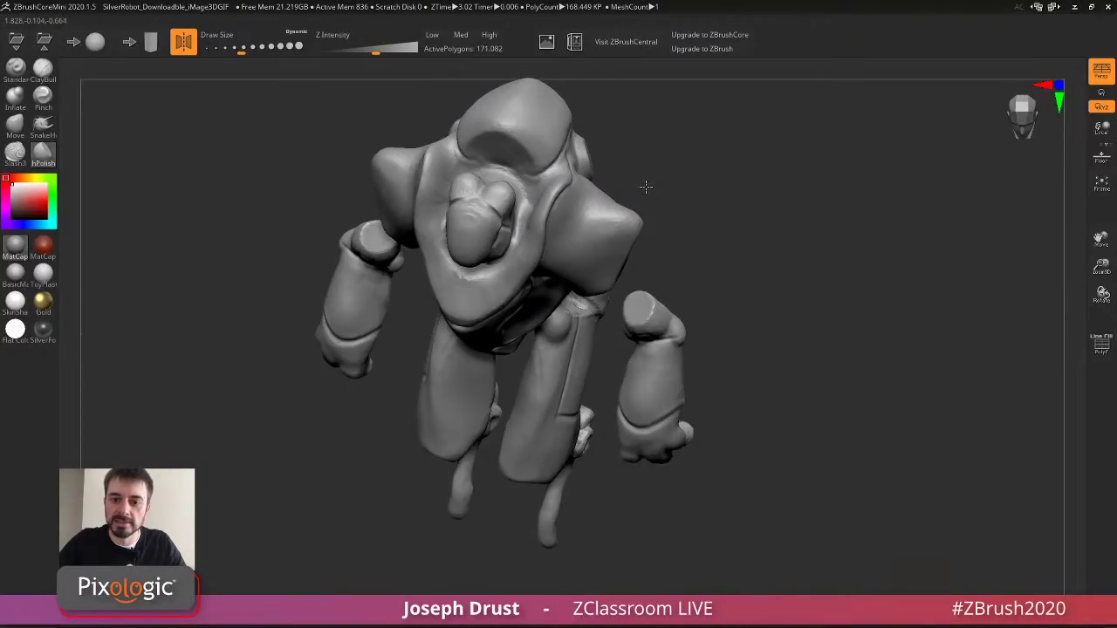
# Plane down the upper surfaces of the shoulder pads toward their outer points with hPolish.
pyautogui.moveTo(643, 184); pyautogui.dragTo(615, 214, button='right')
pyautogui.moveTo(615, 213)
pyautogui.mouseDown()
pyautogui.moveTo(581, 242)
pyautogui.moveTo(599, 234)
pyautogui.mouseUp()
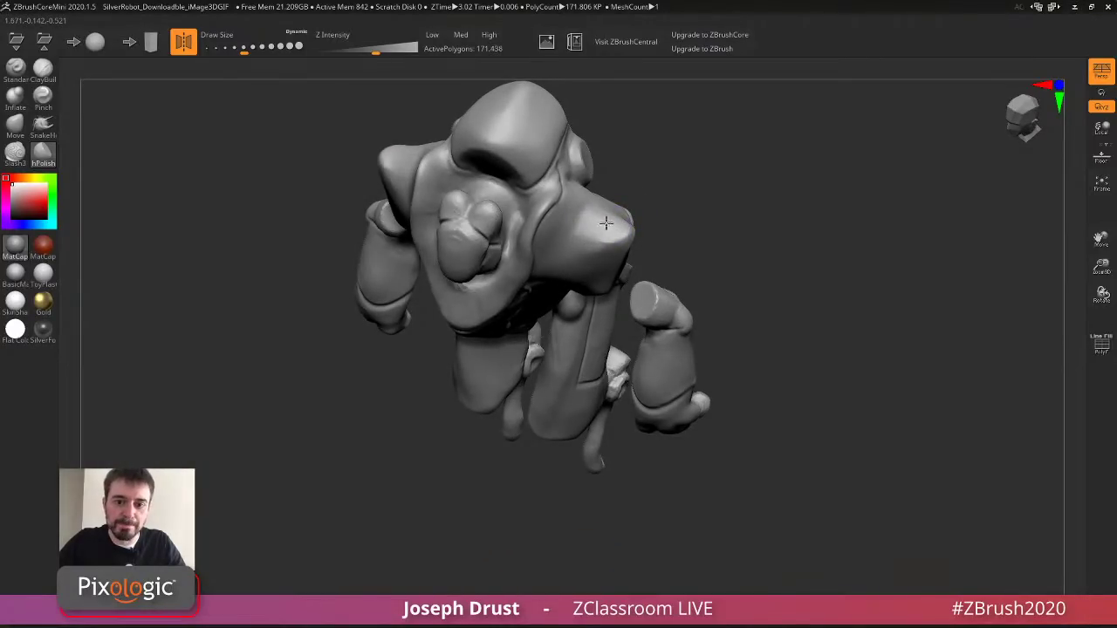
pyautogui.moveTo(602, 189); pyautogui.dragTo(590, 236, button='right')
pyautogui.moveTo(591, 236); pyautogui.dragTo(608, 255)
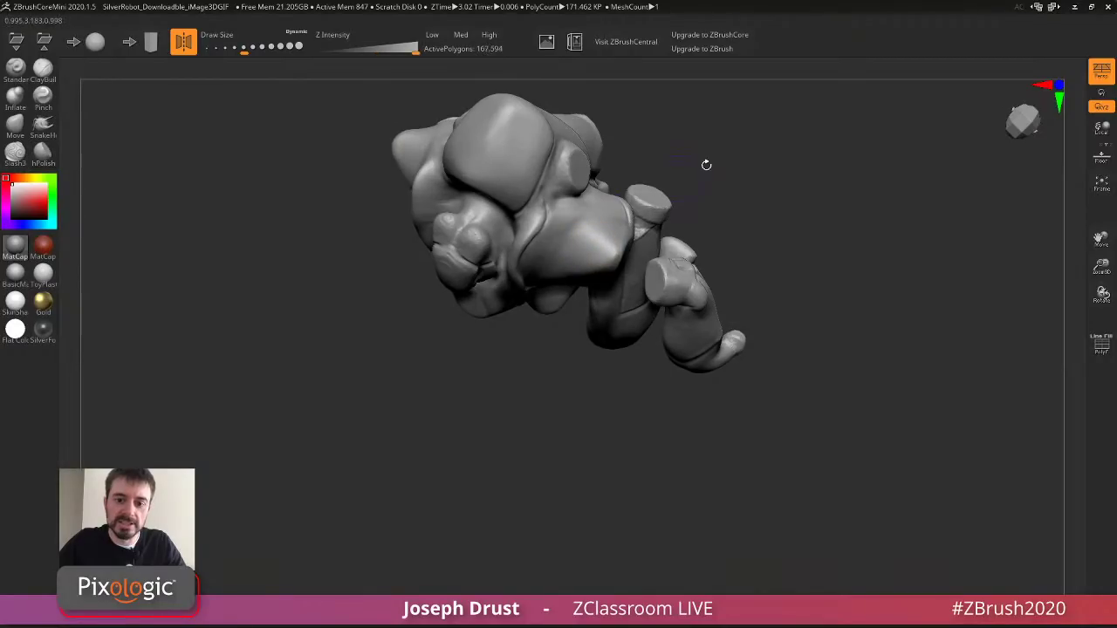
pyautogui.moveTo(594, 242); pyautogui.dragTo(605, 165, button='right')
pyautogui.moveTo(605, 164)
pyautogui.mouseDown()
pyautogui.moveTo(561, 180)
pyautogui.moveTo(573, 179)
pyautogui.mouseUp()
pyautogui.press(']')
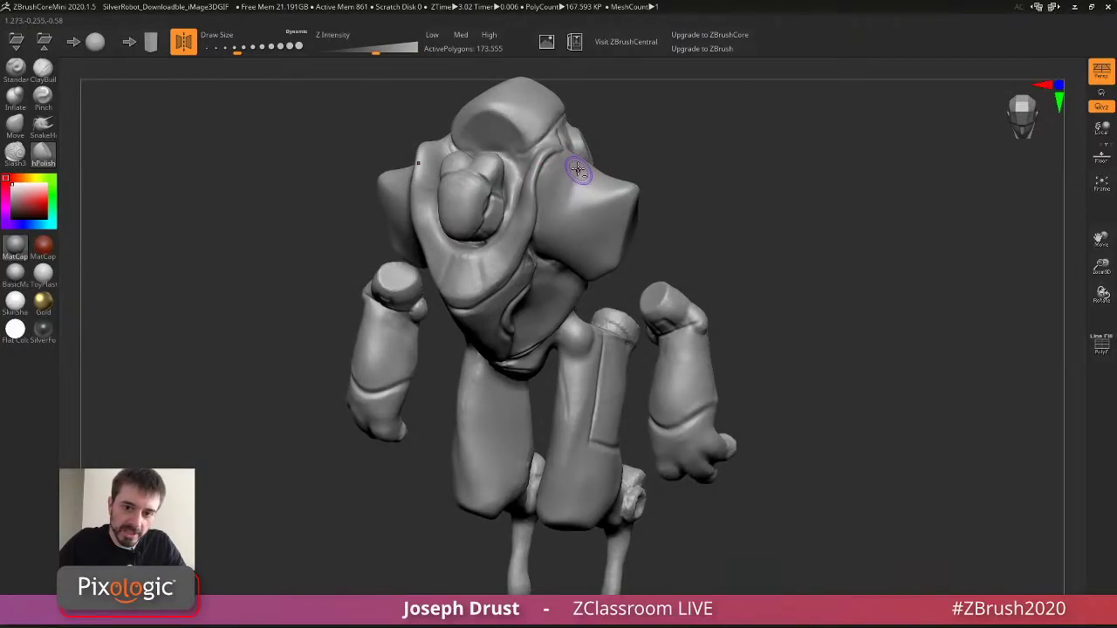
# Polish the front and inner areas of the shoulder pads beside the collar using a slightly larger brush.
pyautogui.moveTo(577, 169); pyautogui.dragTo(521, 178, button='right')
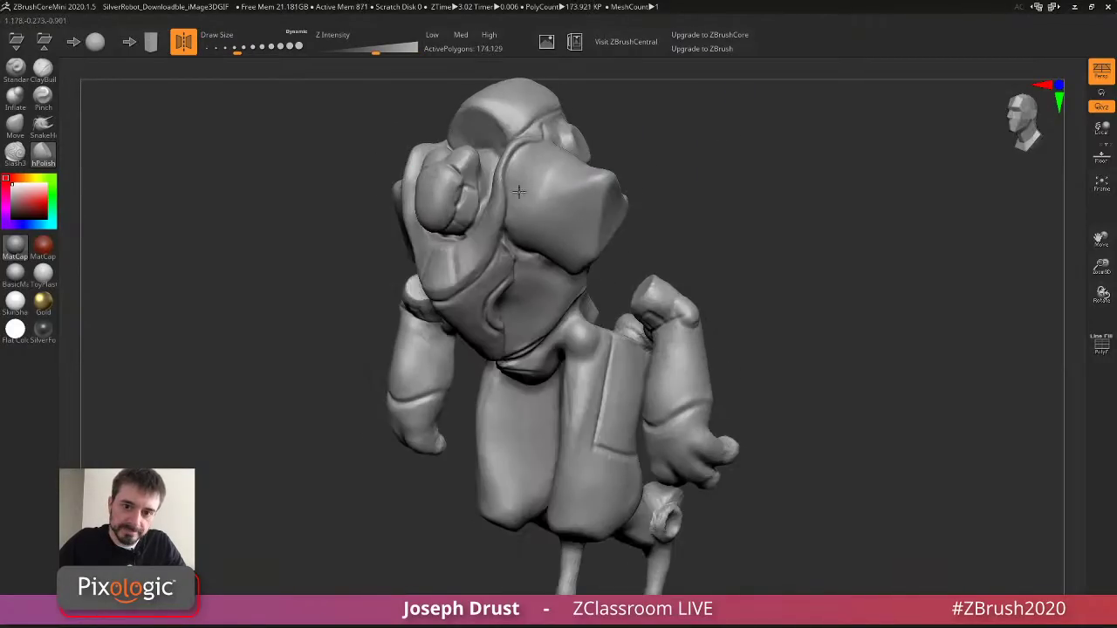
pyautogui.press(']')
pyautogui.moveTo(518, 184)
pyautogui.mouseDown()
pyautogui.moveTo(568, 175)
pyautogui.moveTo(529, 191)
pyautogui.moveTo(539, 169)
pyautogui.mouseUp()
pyautogui.moveTo(620, 111); pyautogui.dragTo(600, 175)
pyautogui.moveTo(532, 193); pyautogui.dragTo(533, 188)
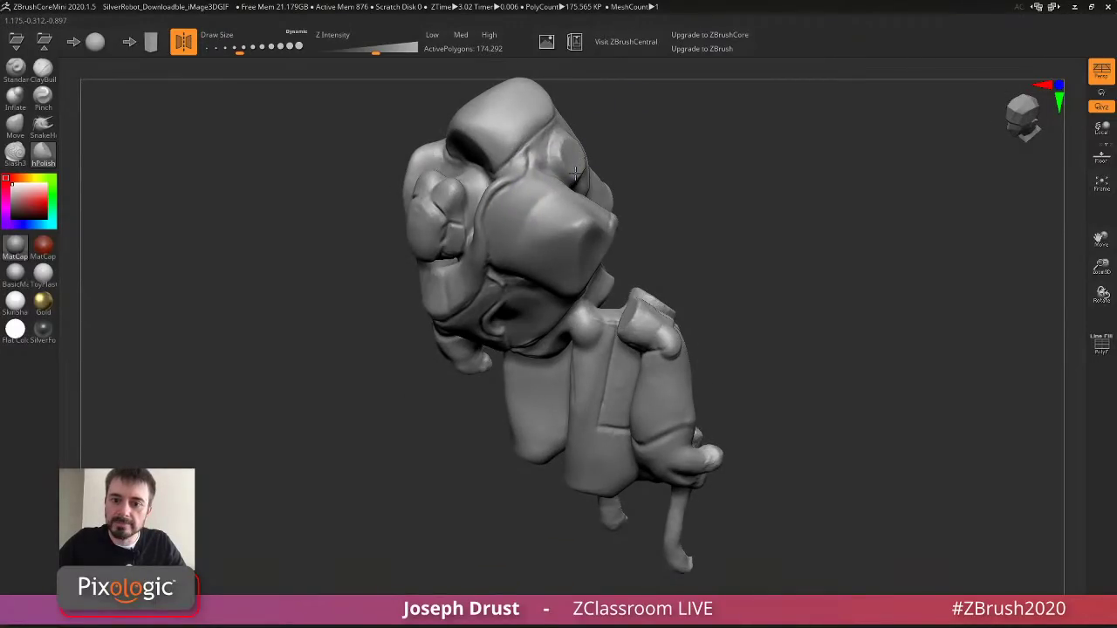
# Refine the flat front faces and outer corner edges of the shoulder pads with hPolish strokes.
pyautogui.moveTo(575, 173); pyautogui.dragTo(616, 163, button='right')
pyautogui.moveTo(616, 162); pyautogui.dragTo(603, 181)
pyautogui.moveTo(637, 165)
pyautogui.mouseDown(button='right')
pyautogui.moveTo(680, 125)
pyautogui.moveTo(620, 161)
pyautogui.mouseUp(button='right')
pyautogui.moveTo(620, 160)
pyautogui.mouseDown()
pyautogui.moveTo(611, 187)
pyautogui.moveTo(596, 166)
pyautogui.moveTo(611, 177)
pyautogui.mouseUp()
pyautogui.moveTo(610, 177); pyautogui.dragTo(595, 172)
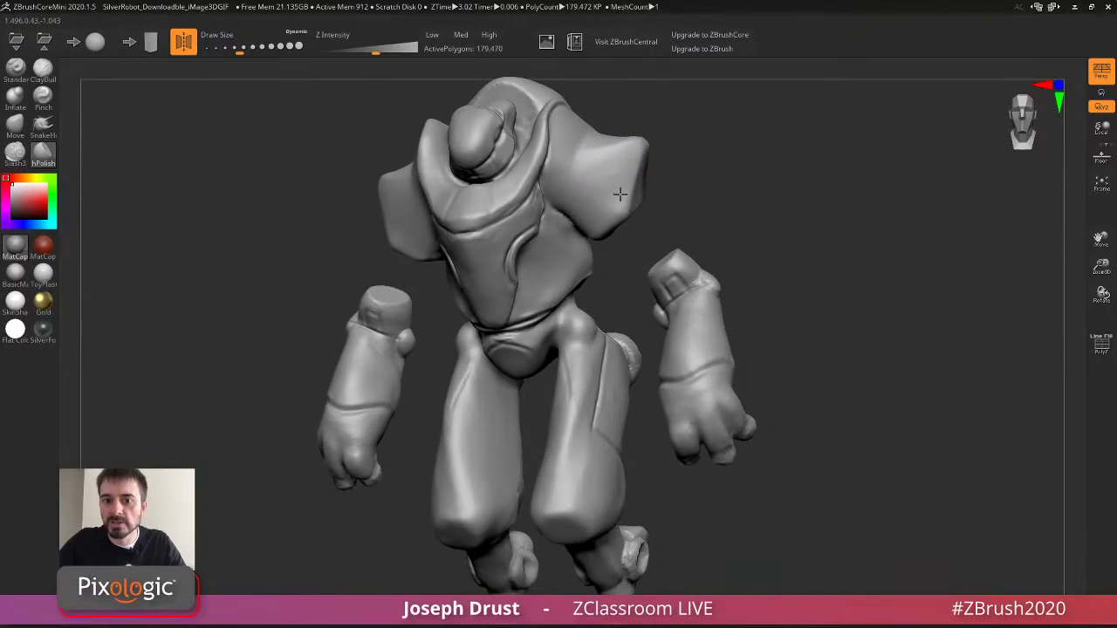
pyautogui.moveTo(620, 195); pyautogui.dragTo(556, 205, button='right')
pyautogui.moveTo(556, 206); pyautogui.dragTo(565, 197)
# Flatten the tops and outer facets of the shoulder pads from the side and above with hPolish.
pyautogui.moveTo(636, 145); pyautogui.dragTo(672, 117, button='right')
pyautogui.moveTo(605, 168); pyautogui.dragTo(586, 174)
pyautogui.moveTo(546, 217); pyautogui.dragTo(544, 222)
pyautogui.moveTo(643, 154); pyautogui.dragTo(593, 196)
pyautogui.moveTo(498, 239)
pyautogui.mouseDown()
pyautogui.moveTo(489, 249)
pyautogui.moveTo(501, 221)
pyautogui.mouseUp()
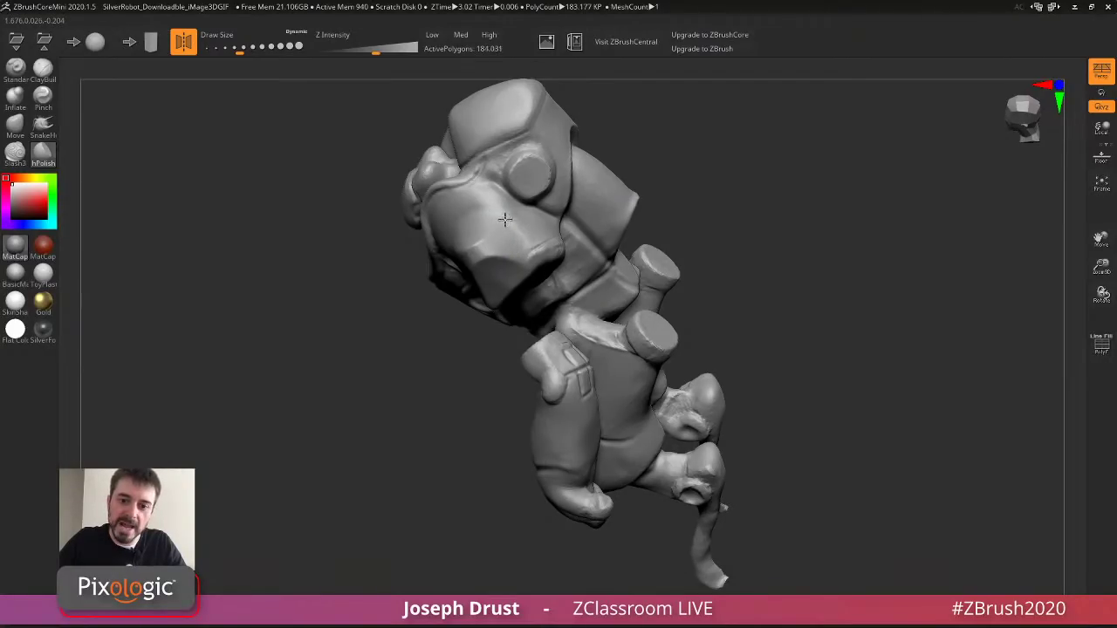
# Flatten the rear and side surfaces of the robot's shoulder armor with the hPolish brush.
pyautogui.moveTo(673, 160); pyautogui.dragTo(708, 103)
pyautogui.moveTo(611, 164); pyautogui.dragTo(580, 183)
pyautogui.moveTo(678, 136); pyautogui.dragTo(711, 132)
pyautogui.keyDown('shift'); pyautogui.moveTo(608, 164); pyautogui.dragTo(635, 164); pyautogui.keyUp('shift')
pyautogui.moveTo(715, 139)
pyautogui.mouseDown()
pyautogui.moveTo(614, 130)
pyautogui.moveTo(602, 146)
pyautogui.mouseUp()
pyautogui.moveTo(456, 171); pyautogui.dragTo(458, 187)
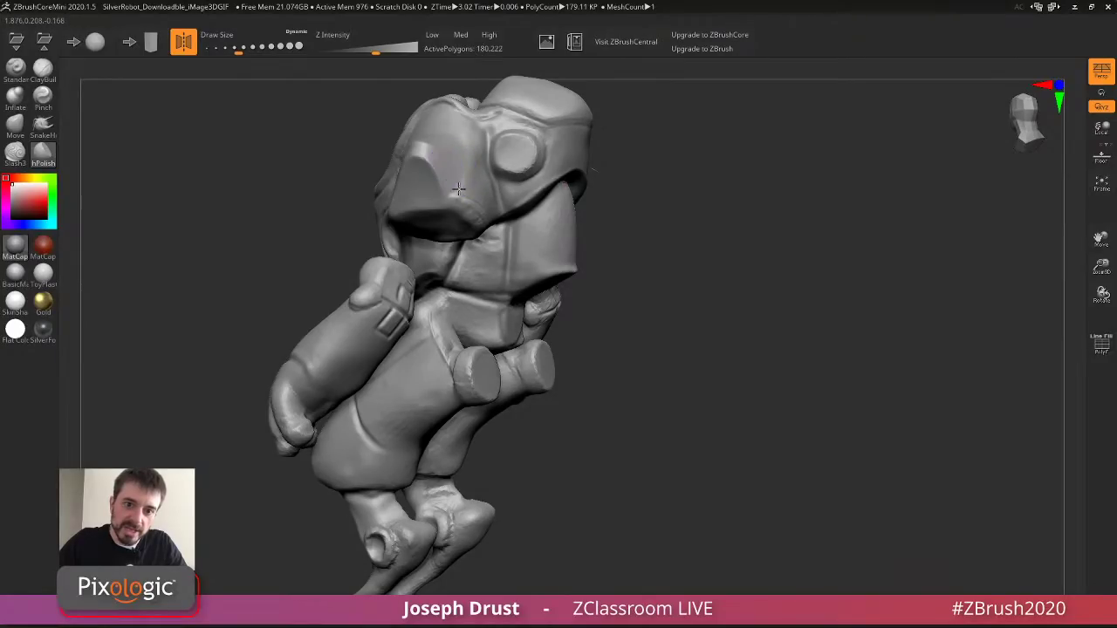
pyautogui.moveTo(456, 173); pyautogui.dragTo(414, 196, button='right')
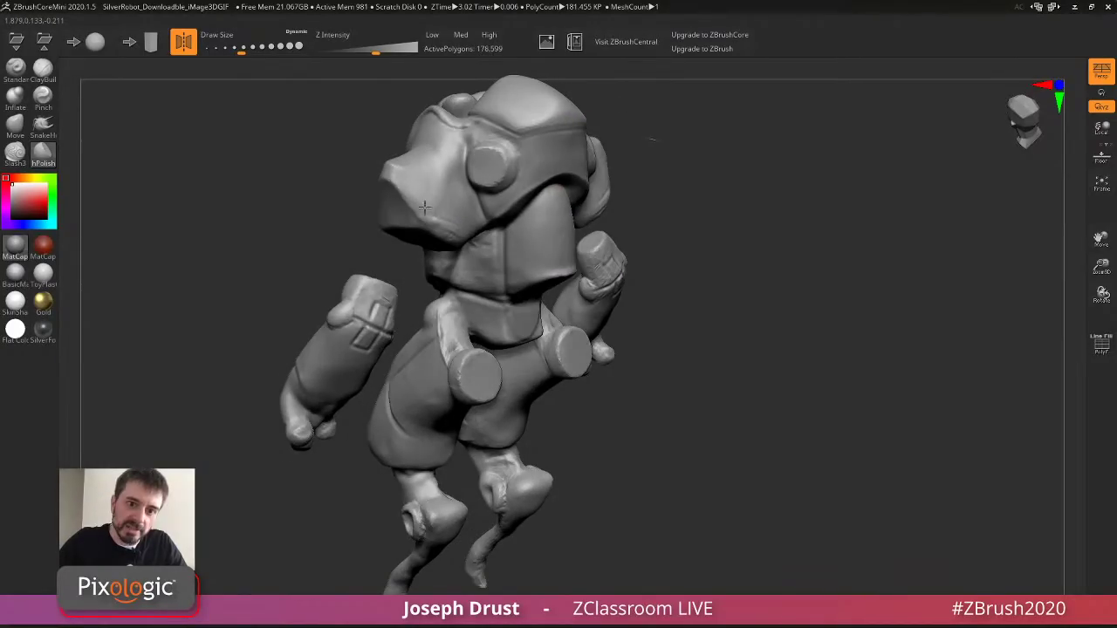
pyautogui.moveTo(431, 181)
pyautogui.mouseDown()
pyautogui.moveTo(400, 164)
pyautogui.moveTo(433, 225)
pyautogui.moveTo(443, 198)
pyautogui.moveTo(458, 228)
pyautogui.moveTo(460, 185)
pyautogui.moveTo(433, 144)
pyautogui.moveTo(452, 176)
pyautogui.mouseUp()
# Polish the front and underside of the shoulder armor into flat facets and smooth the ridge between them.
pyautogui.moveTo(663, 144); pyautogui.dragTo(673, 175)
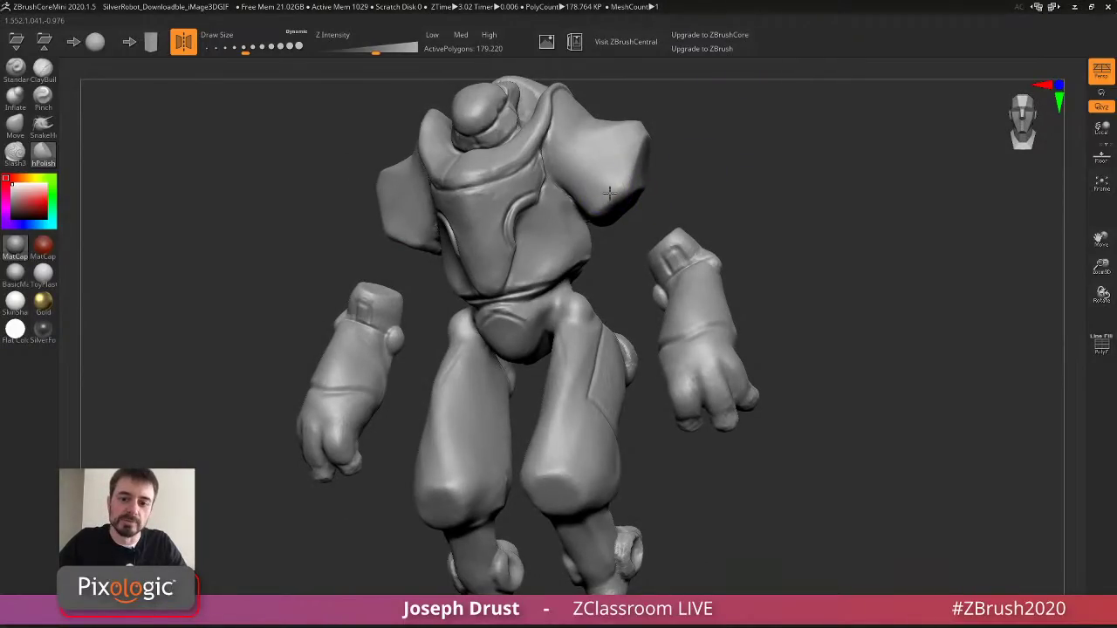
pyautogui.moveTo(609, 193); pyautogui.dragTo(626, 189, button='right')
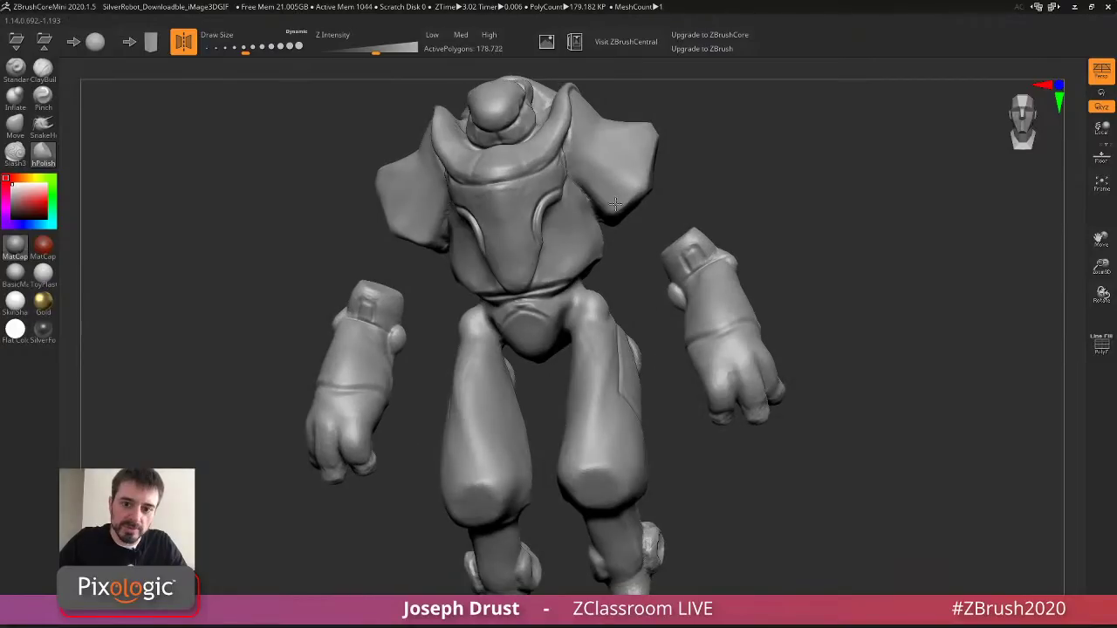
pyautogui.moveTo(696, 149); pyautogui.dragTo(603, 155)
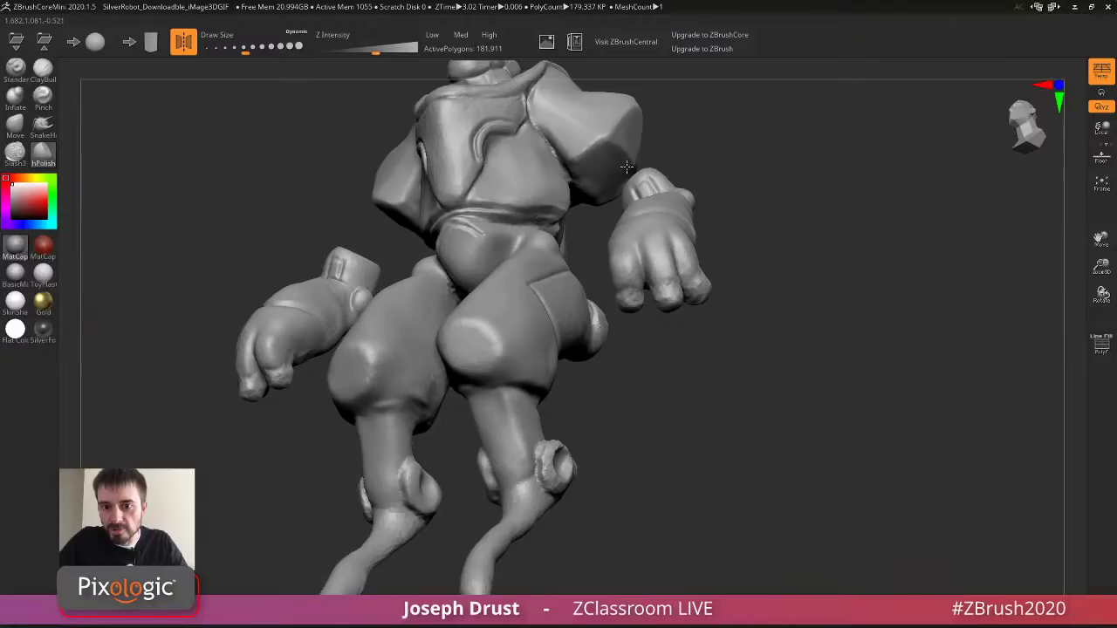
pyautogui.moveTo(627, 166); pyautogui.dragTo(519, 156)
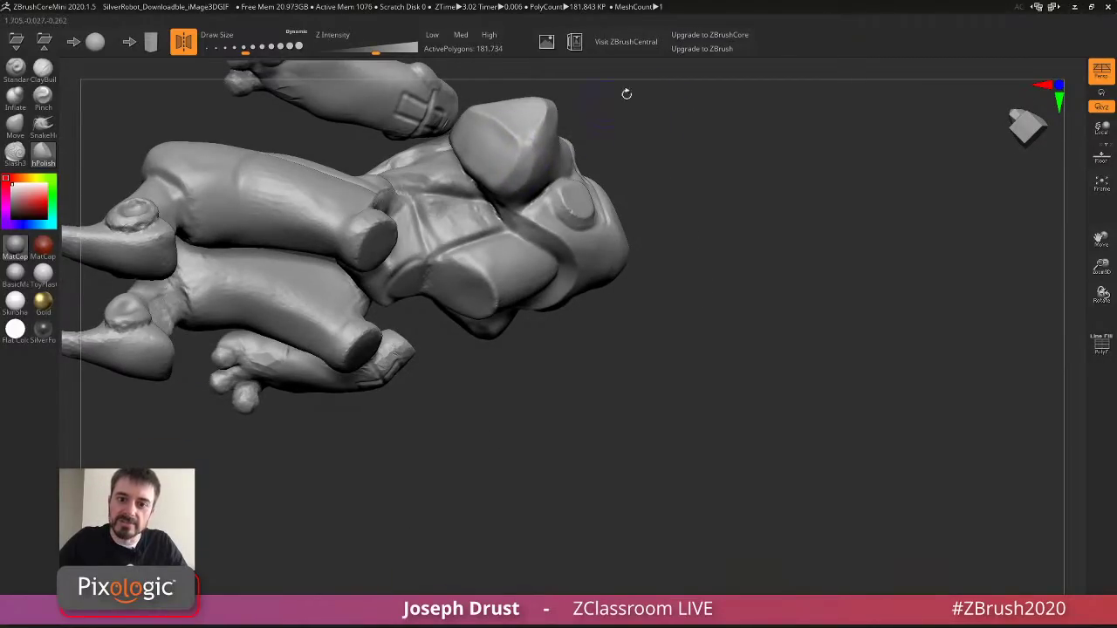
pyautogui.moveTo(581, 114); pyautogui.dragTo(636, 122)
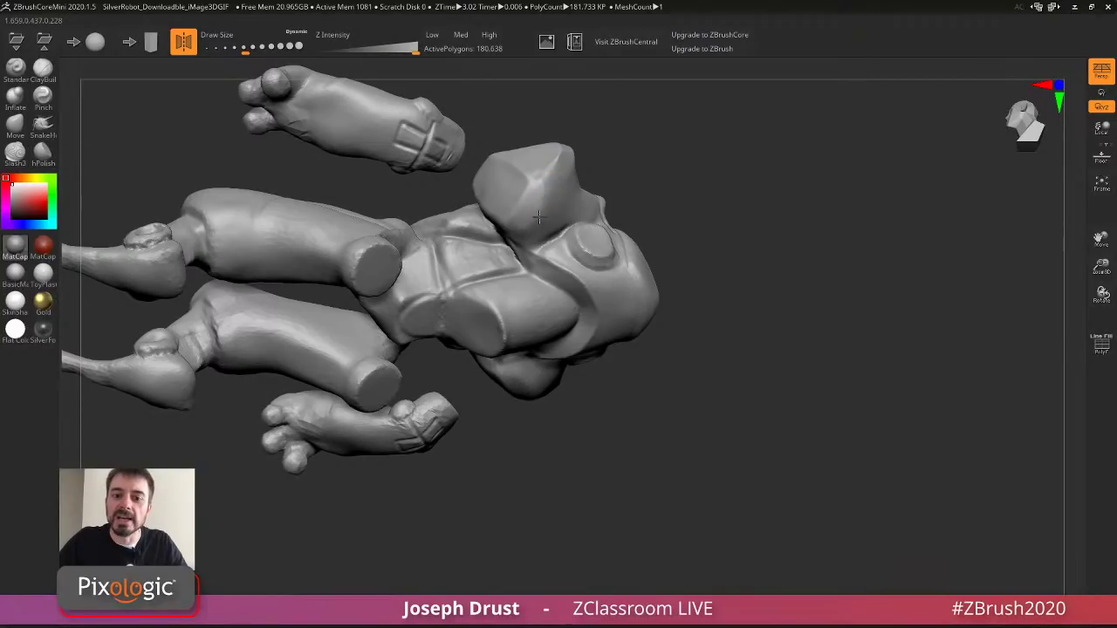
pyautogui.moveTo(540, 202); pyautogui.dragTo(556, 175)
pyautogui.keyDown('shift'); pyautogui.moveTo(556, 175); pyautogui.dragTo(547, 185); pyautogui.keyUp('shift')
pyautogui.moveTo(626, 140)
pyautogui.mouseDown()
pyautogui.moveTo(676, 145)
pyautogui.moveTo(721, 176)
pyautogui.moveTo(729, 208)
pyautogui.moveTo(771, 200)
pyautogui.moveTo(753, 183)
pyautogui.moveTo(640, 242)
pyautogui.mouseUp()
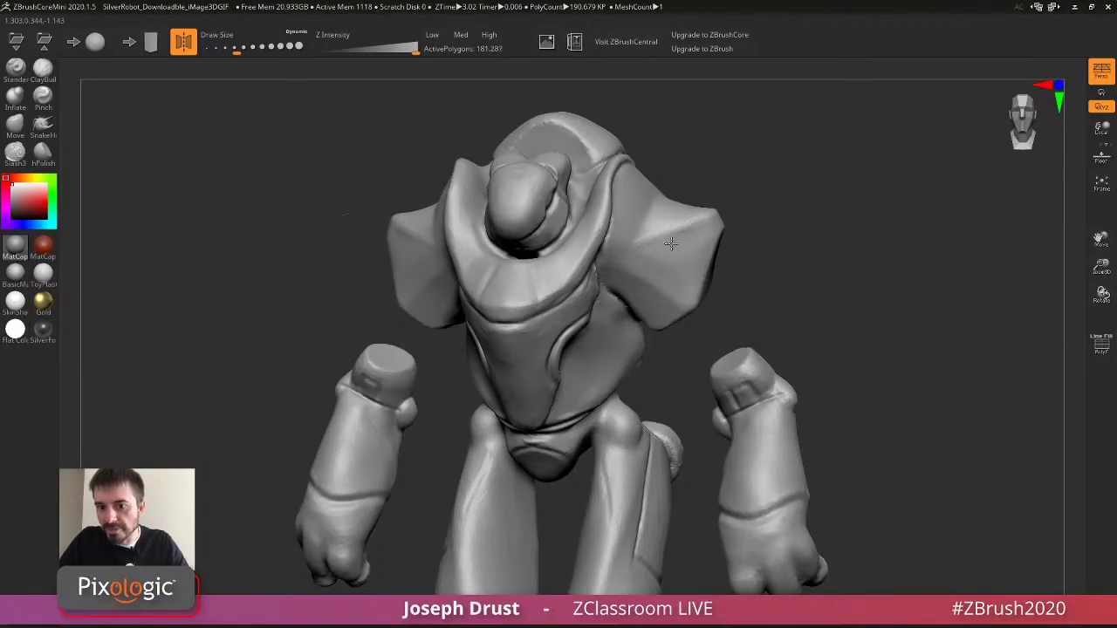
# Flatten the collar rim above the chest plate with the hPolish brush, working on both sides and the centre.
pyautogui.keyDown('alt'); pyautogui.moveTo(760, 242); pyautogui.dragTo(707, 187); pyautogui.keyUp('alt')
pyautogui.moveTo(725, 145); pyautogui.dragTo(634, 224)
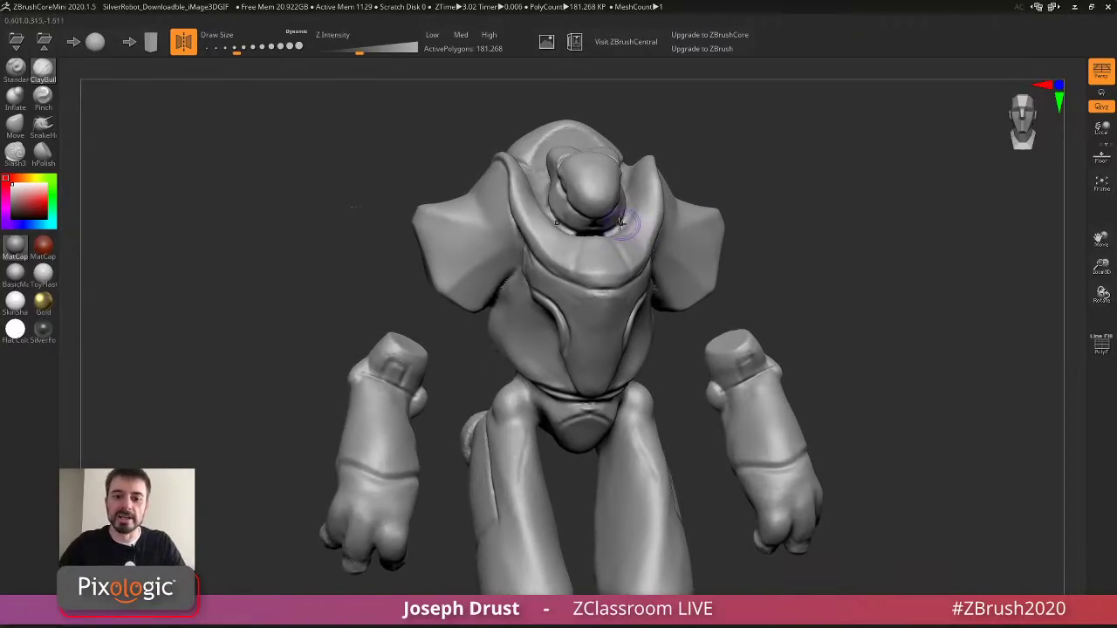
pyautogui.moveTo(708, 125); pyautogui.dragTo(623, 114)
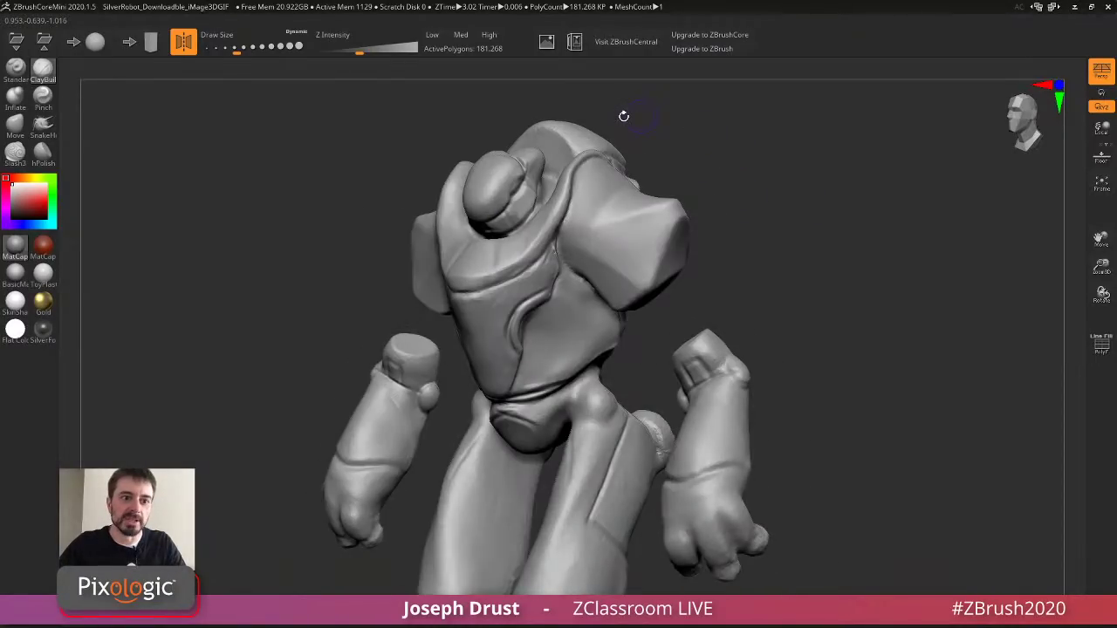
pyautogui.click(43, 154)
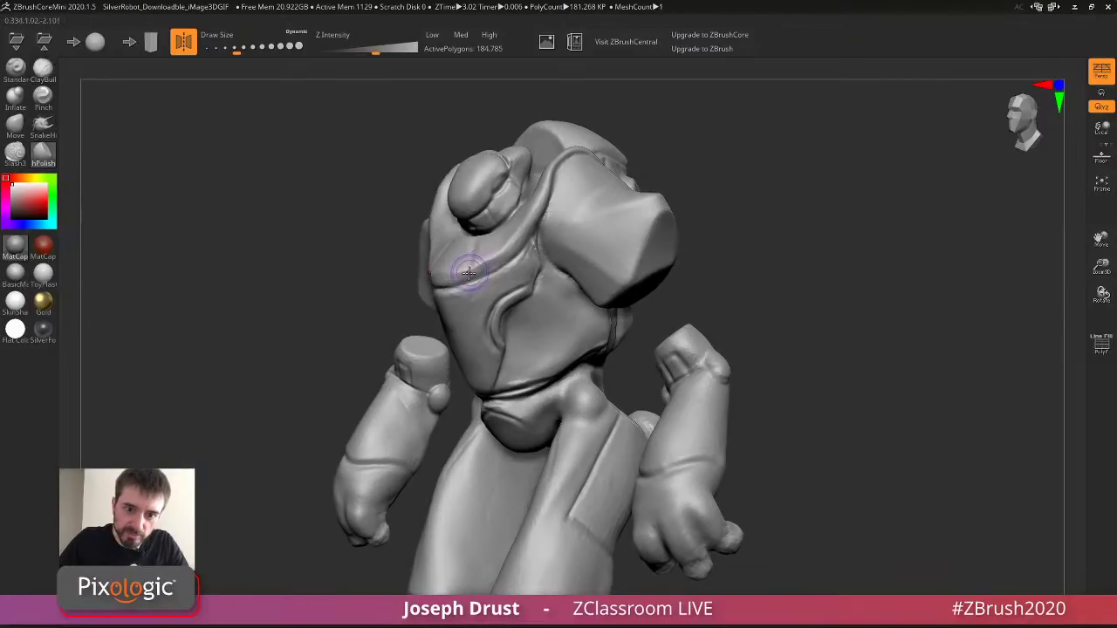
pyautogui.moveTo(471, 271)
pyautogui.mouseDown()
pyautogui.moveTo(511, 246)
pyautogui.moveTo(547, 188)
pyautogui.moveTo(515, 242)
pyautogui.moveTo(453, 278)
pyautogui.mouseUp()
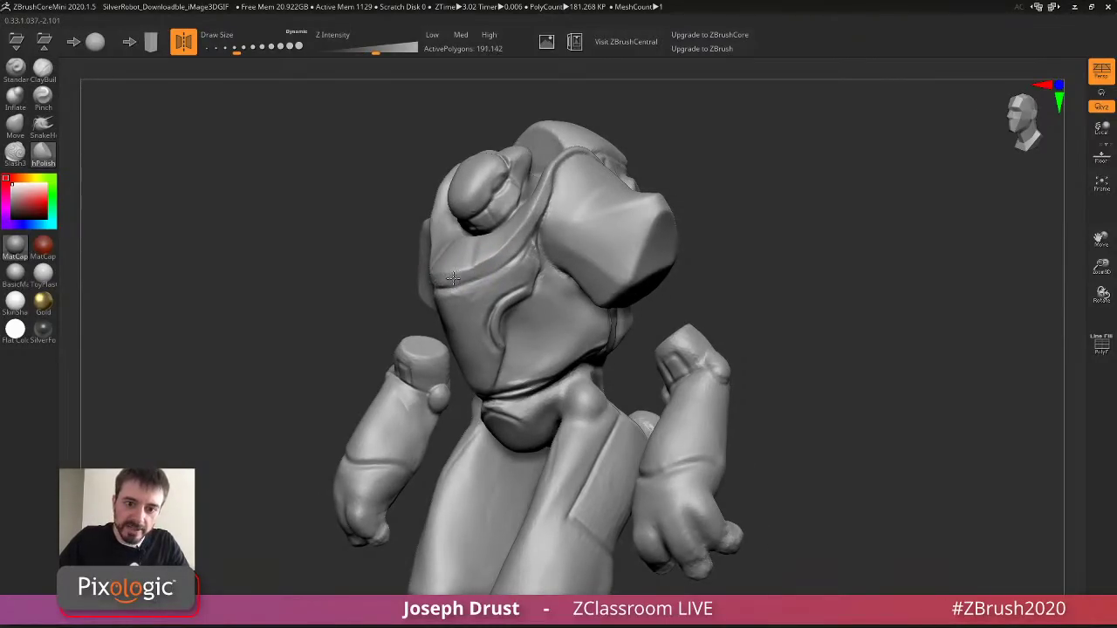
pyautogui.moveTo(686, 284); pyautogui.dragTo(689, 293)
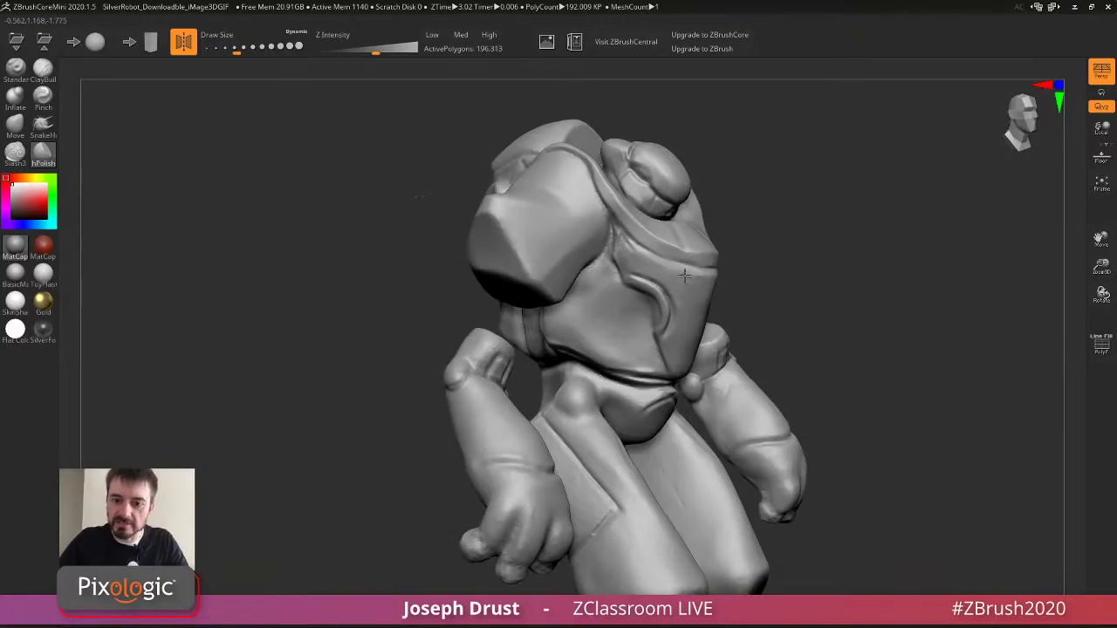
pyautogui.moveTo(856, 262); pyautogui.dragTo(719, 252)
pyautogui.moveTo(766, 176); pyautogui.dragTo(742, 187)
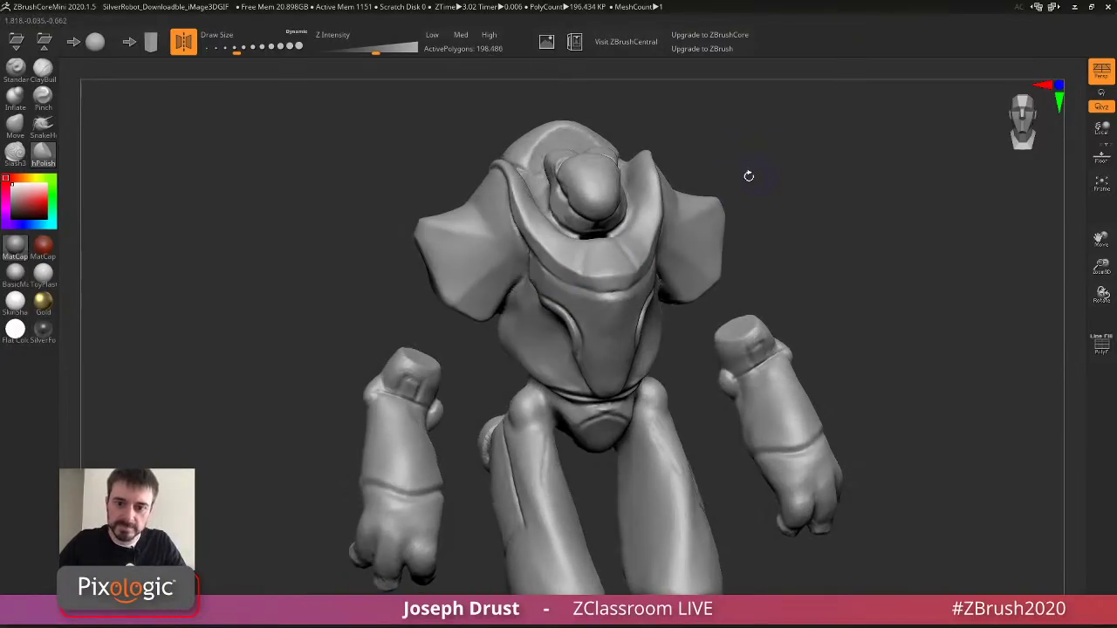
pyautogui.moveTo(601, 265); pyautogui.dragTo(621, 269)
# Polish and smooth the chest surfaces around the curved trim on the torso.
pyautogui.moveTo(853, 175)
pyautogui.mouseDown()
pyautogui.moveTo(771, 157)
pyautogui.moveTo(751, 127)
pyautogui.moveTo(755, 151)
pyautogui.mouseUp()
pyautogui.press('s')
pyautogui.click(748, 153)
pyautogui.moveTo(512, 294); pyautogui.dragTo(524, 319)
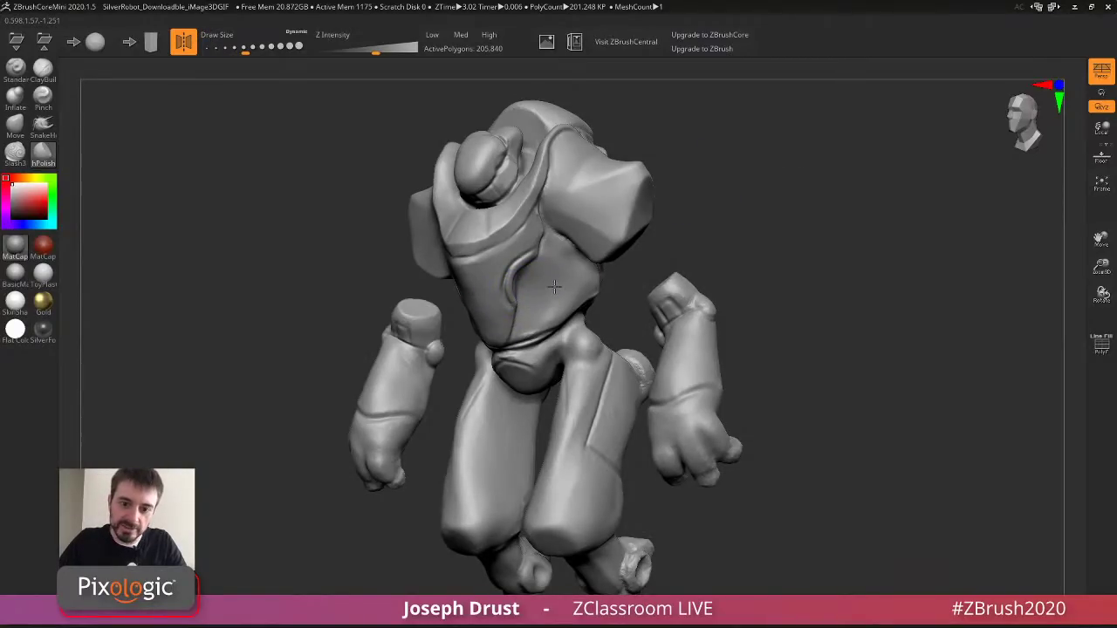
pyautogui.moveTo(628, 271); pyautogui.dragTo(698, 261)
pyautogui.keyDown('shift'); pyautogui.moveTo(579, 251); pyautogui.dragTo(575, 243); pyautogui.keyUp('shift')
pyautogui.moveTo(690, 198); pyautogui.dragTo(768, 201)
pyautogui.keyDown('shift'); pyautogui.moveTo(625, 297); pyautogui.dragTo(614, 297); pyautogui.keyUp('shift')
# Refine the central chest panel down to its lower tip with the hPolish brush.
pyautogui.press('b')
pyautogui.press('h')
pyautogui.press('p')
pyautogui.moveTo(549, 249)
pyautogui.mouseDown()
pyautogui.moveTo(530, 268)
pyautogui.moveTo(548, 288)
pyautogui.moveTo(525, 246)
pyautogui.moveTo(621, 276)
pyautogui.mouseUp()
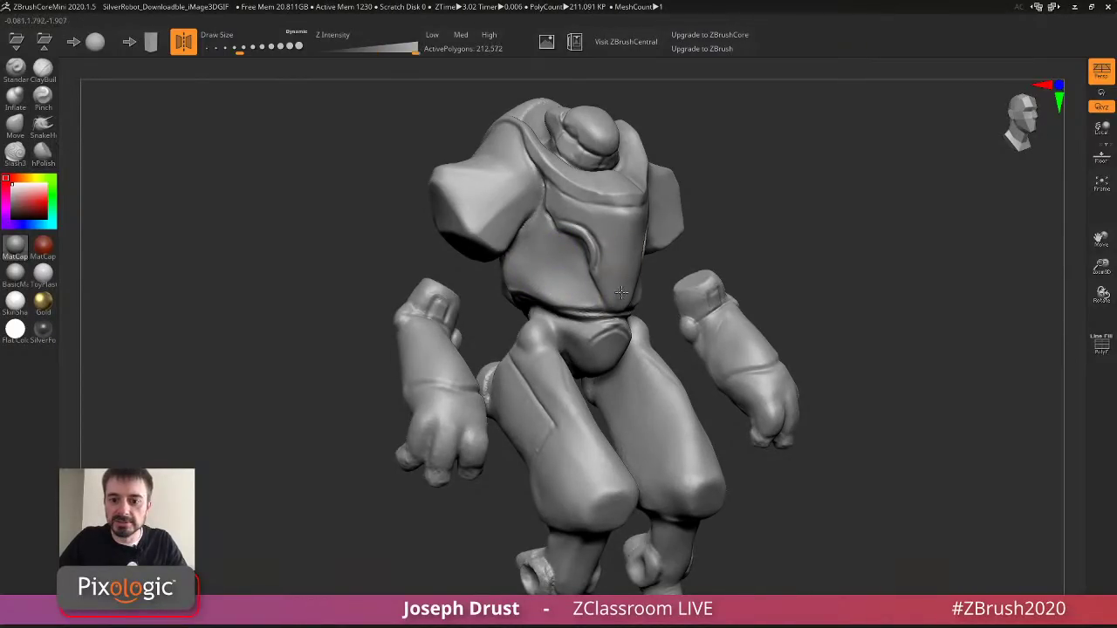
pyautogui.moveTo(698, 204); pyautogui.dragTo(299, 219)
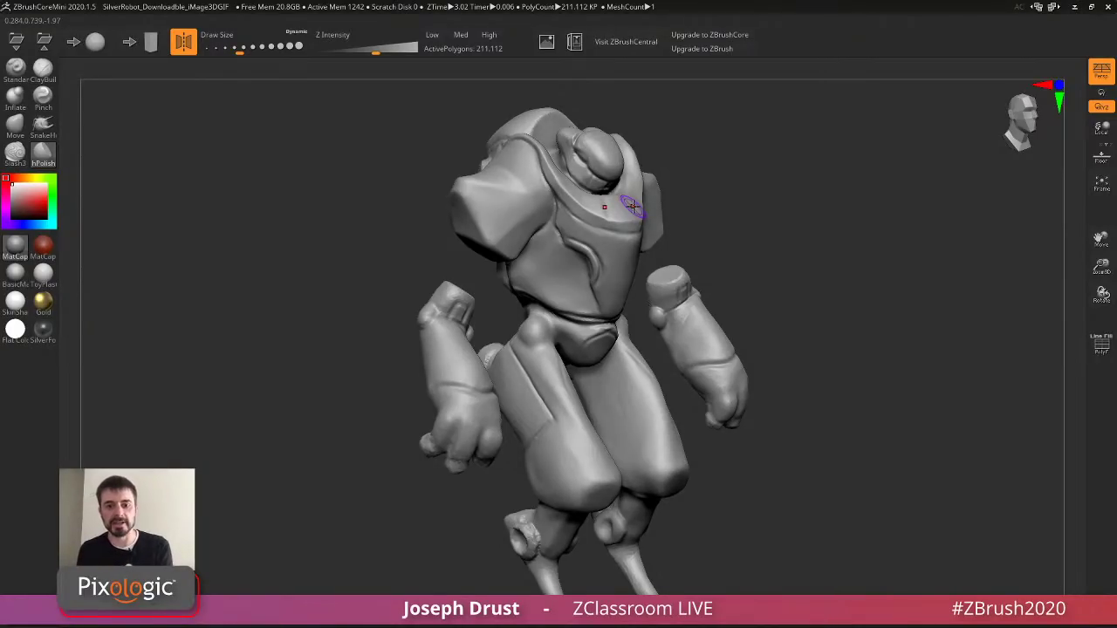
# Build up the shoulder armor's front with ClayBuildup and polish the surface where it meets the collar.
pyautogui.click(43, 68)
pyautogui.moveTo(364, 79); pyautogui.dragTo(707, 201)
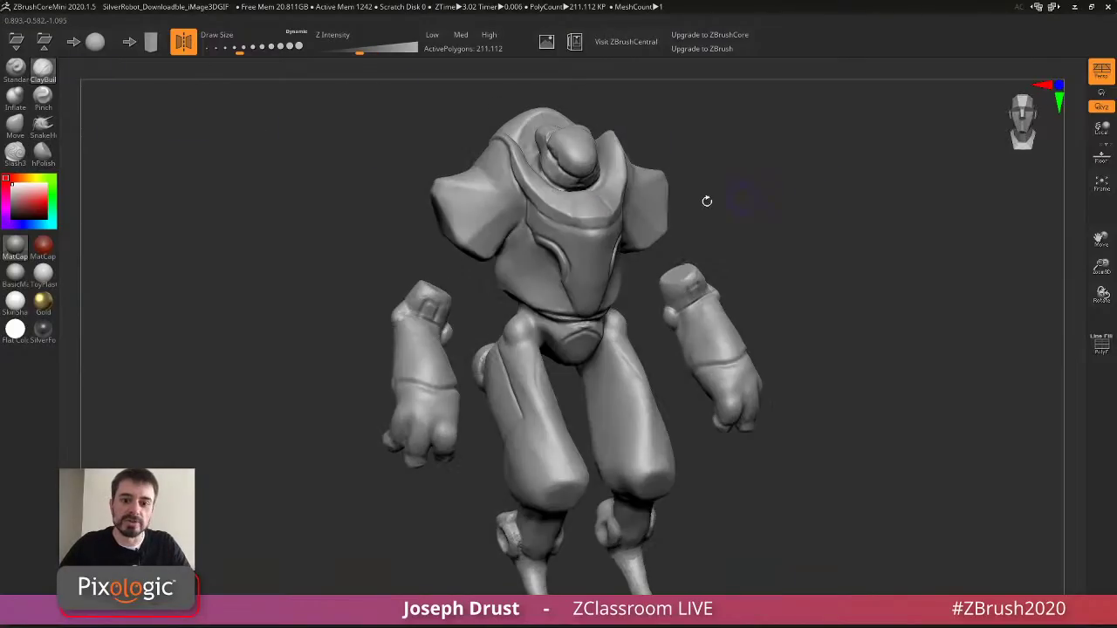
pyautogui.moveTo(463, 234)
pyautogui.mouseDown()
pyautogui.moveTo(498, 209)
pyautogui.moveTo(468, 241)
pyautogui.mouseUp()
pyautogui.moveTo(690, 150); pyautogui.dragTo(701, 117)
pyautogui.moveTo(472, 221)
pyautogui.mouseDown()
pyautogui.moveTo(506, 197)
pyautogui.moveTo(485, 218)
pyautogui.mouseUp()
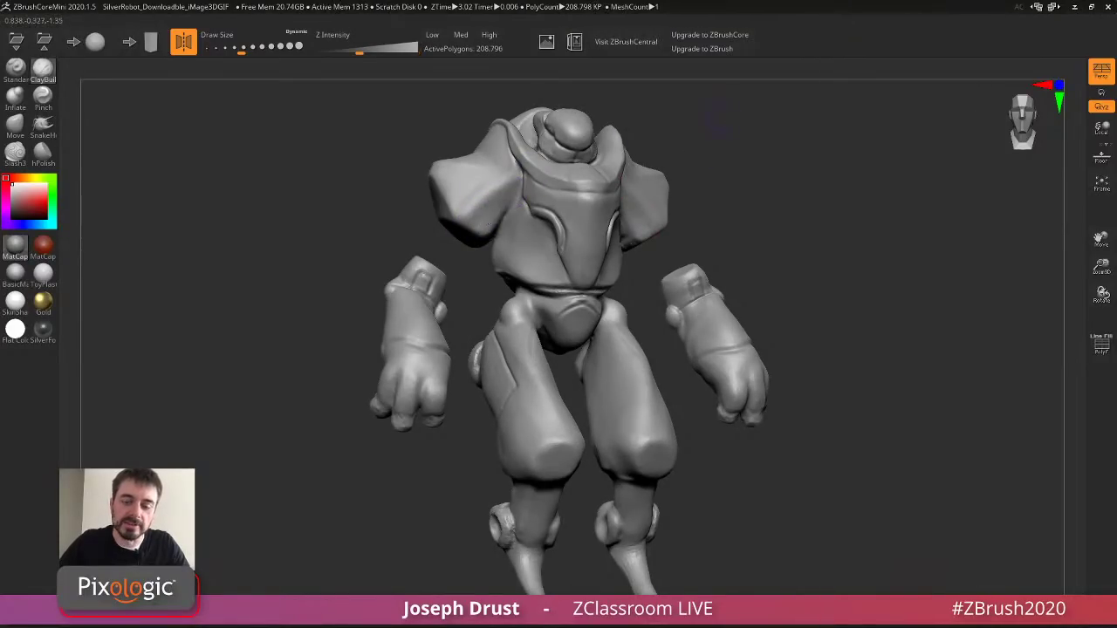
pyautogui.moveTo(726, 113); pyautogui.dragTo(790, 123)
pyautogui.moveTo(531, 199)
pyautogui.mouseDown()
pyautogui.moveTo(511, 224)
pyautogui.moveTo(536, 200)
pyautogui.moveTo(517, 208)
pyautogui.moveTo(542, 203)
pyautogui.mouseUp()
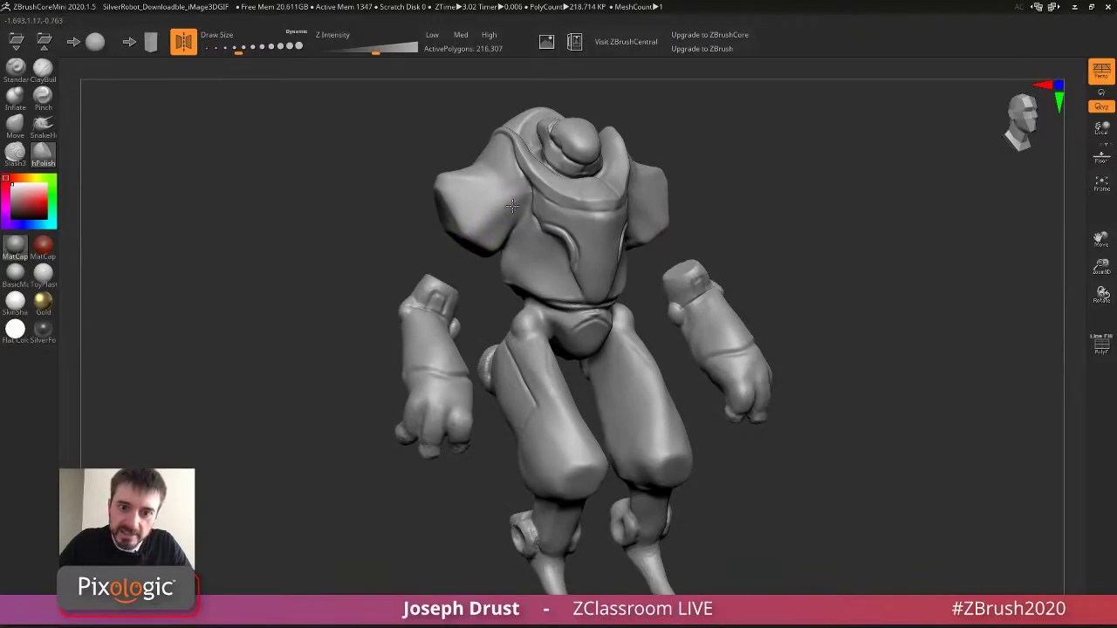
# Carve a thin groove across the front of the shoulder armor with the Slash3 brush.
pyautogui.click(15, 152)
pyautogui.press('s')
pyautogui.moveTo(530, 245); pyautogui.dragTo(468, 232)
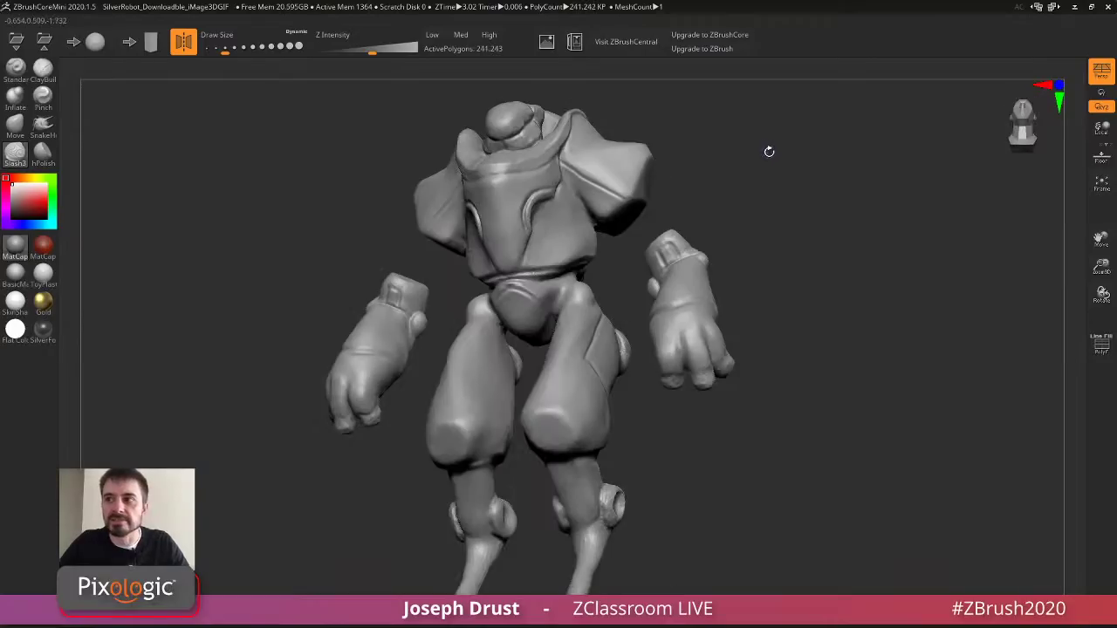
pyautogui.moveTo(768, 149); pyautogui.dragTo(809, 116)
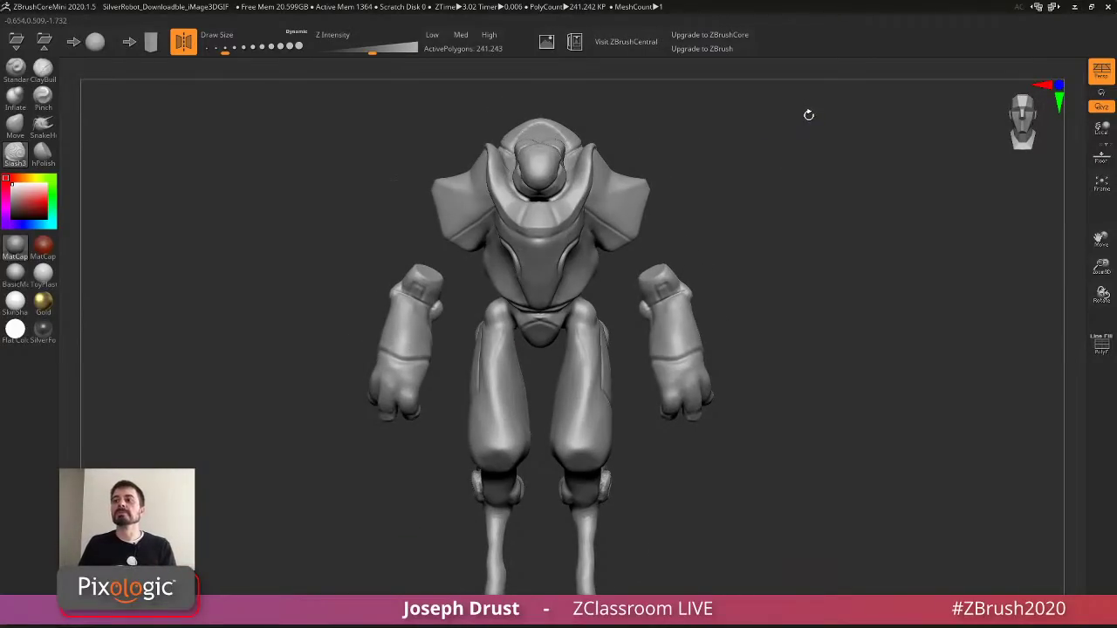
# Build up and smooth the backpack shell between the round side disc and the central tube using ClayBuildup.
pyautogui.moveTo(748, 252); pyautogui.dragTo(670, 328)
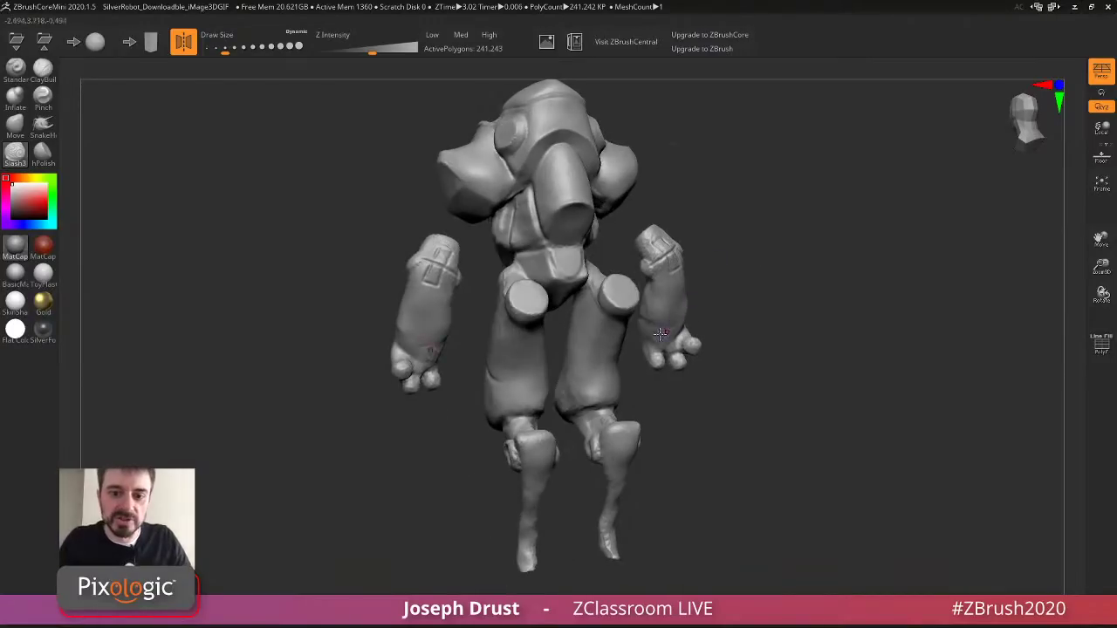
pyautogui.moveTo(695, 183); pyautogui.dragTo(716, 179)
pyautogui.moveTo(661, 116)
pyautogui.mouseDown()
pyautogui.moveTo(681, 116)
pyautogui.moveTo(624, 148)
pyautogui.mouseUp()
pyautogui.click(45, 74)
pyautogui.press('s')
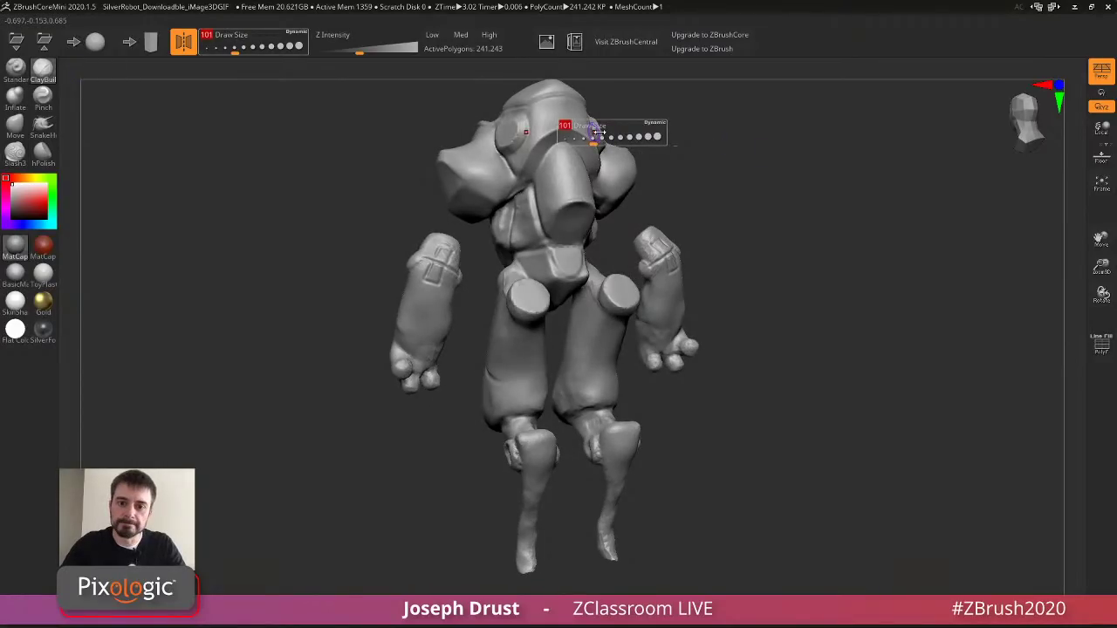
pyautogui.click(598, 132)
pyautogui.moveTo(534, 153); pyautogui.dragTo(572, 140)
pyautogui.moveTo(629, 104); pyautogui.dragTo(663, 109)
pyautogui.moveTo(531, 173)
pyautogui.mouseDown()
pyautogui.moveTo(564, 135)
pyautogui.moveTo(580, 136)
pyautogui.moveTo(546, 147)
pyautogui.moveTo(578, 134)
pyautogui.mouseUp()
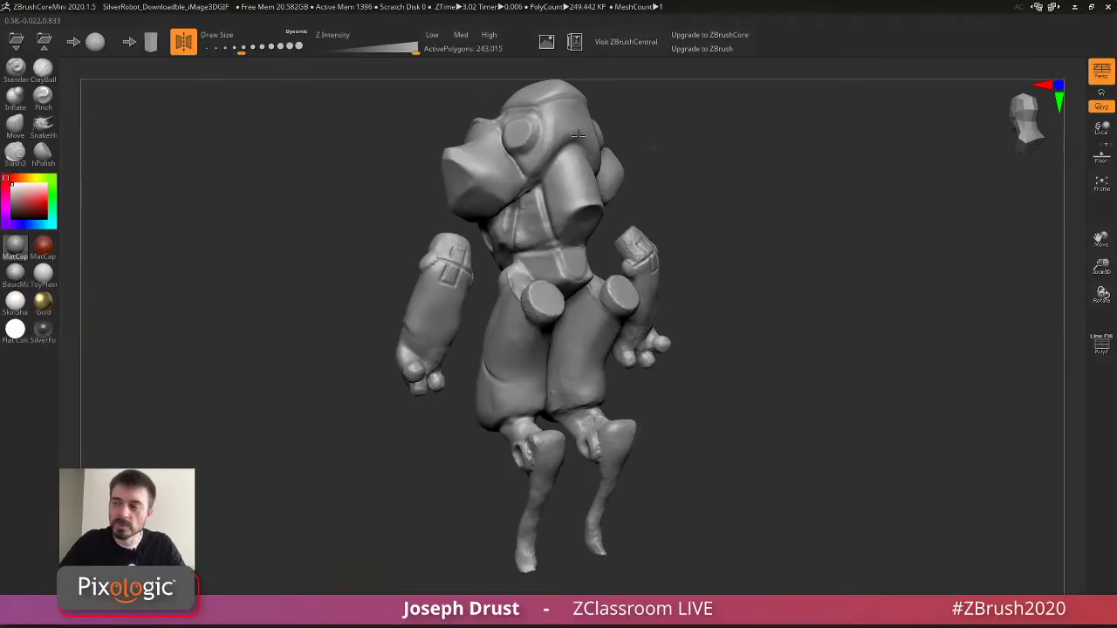
pyautogui.moveTo(653, 147); pyautogui.dragTo(751, 153)
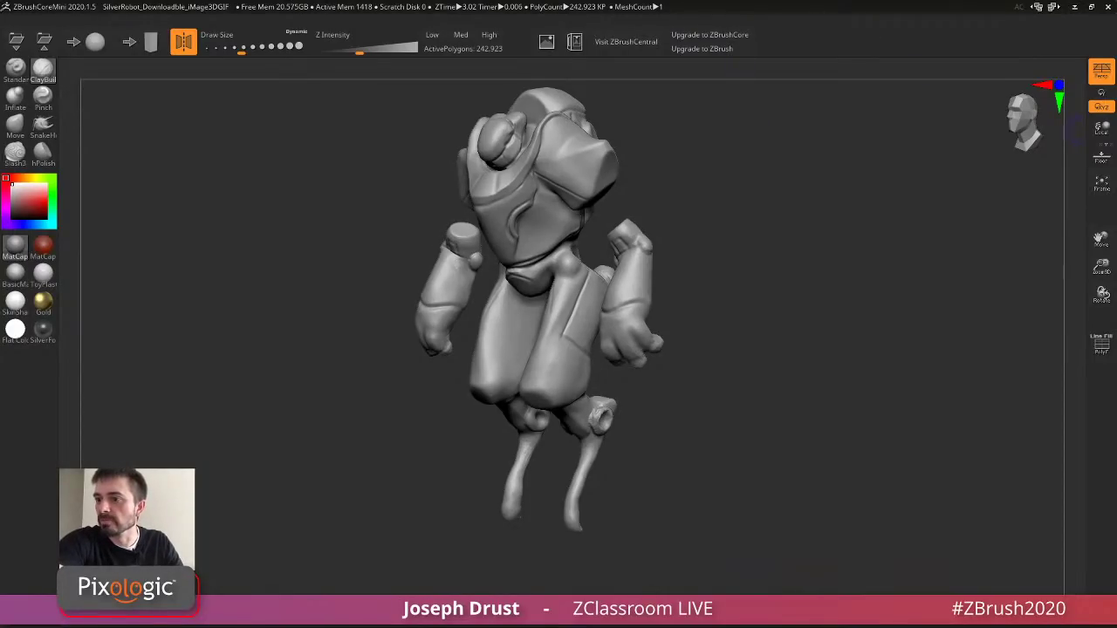
# Switch to the ZBrushCentral thread in the browser, refresh it, close the downloads bar and enlarge the window.
pyautogui.hotkey('alt', 'Tab')
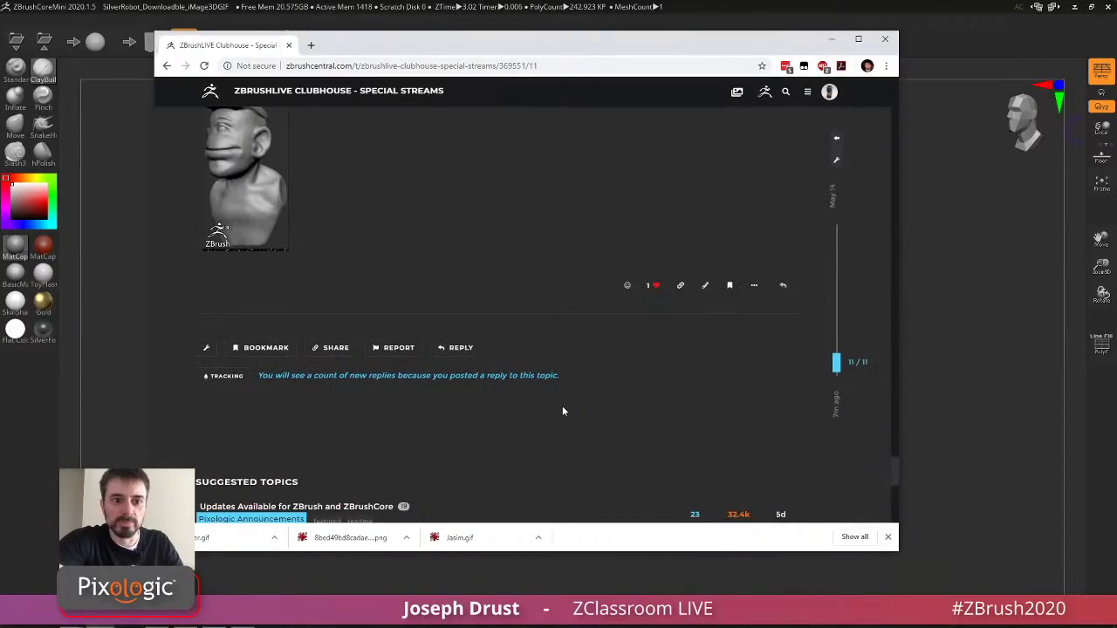
pyautogui.scroll(2, 550, 349)
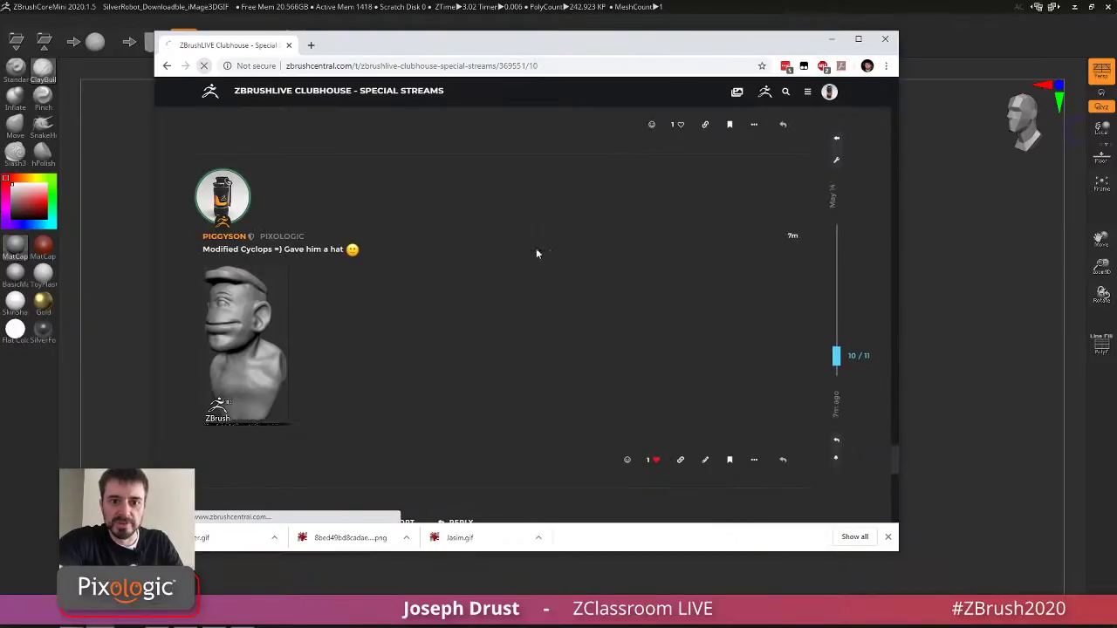
pyautogui.click(889, 538)
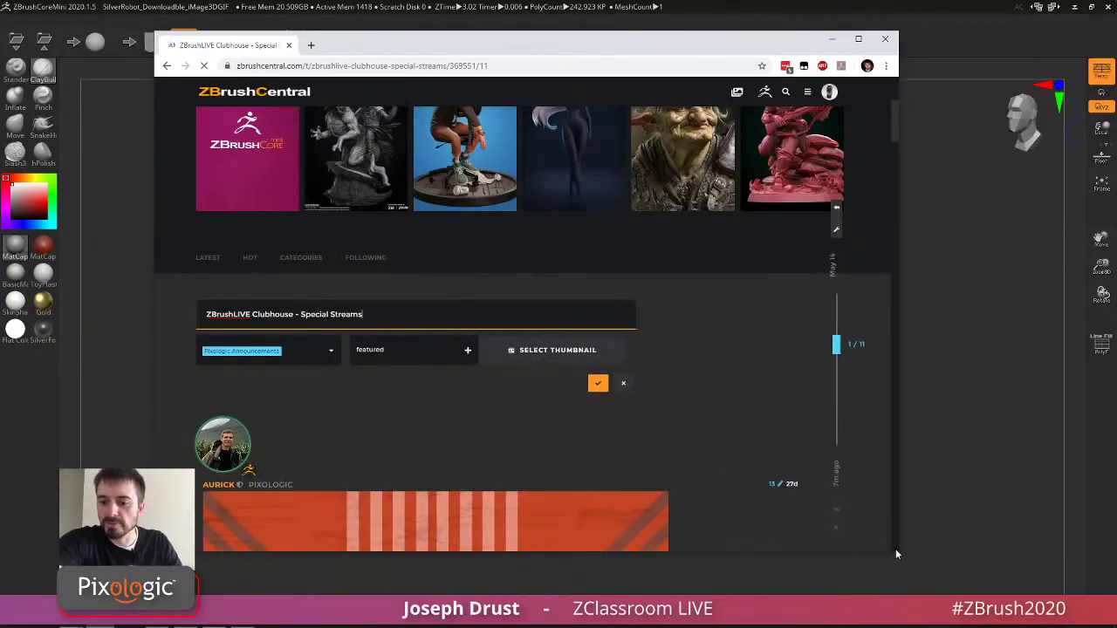
pyautogui.moveTo(895, 549); pyautogui.dragTo(1008, 600)
# Review the sculpts posted in the Special Streams thread down to the latest reply and move the browser window aside.
pyautogui.scroll(-7, 604, 338)
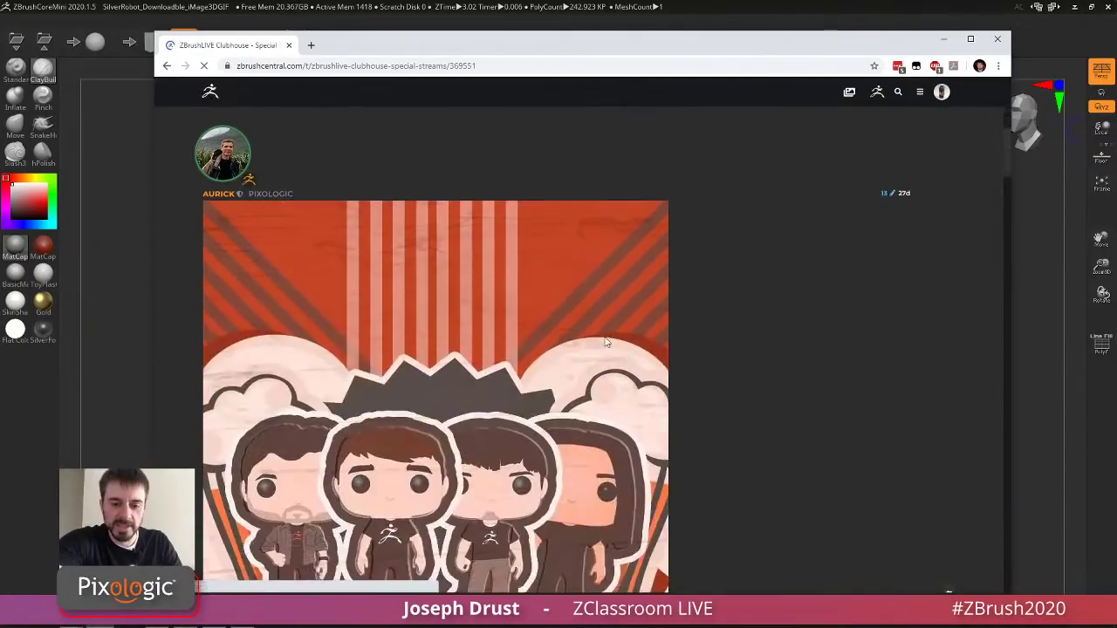
pyautogui.scroll(-8, 605, 342)
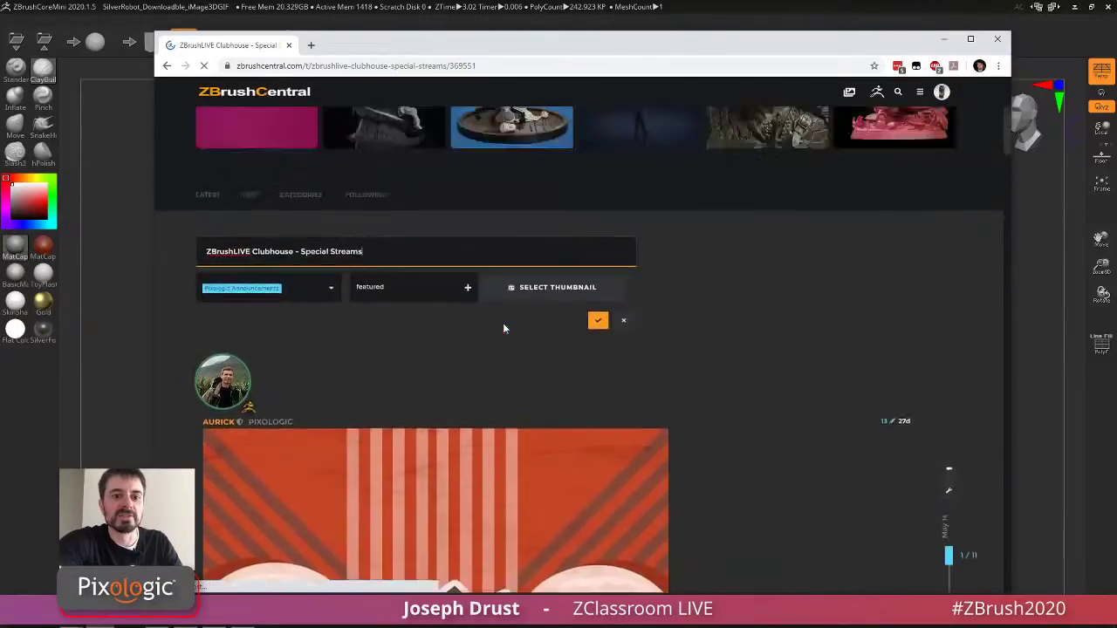
pyautogui.scroll(-4, 394, 274)
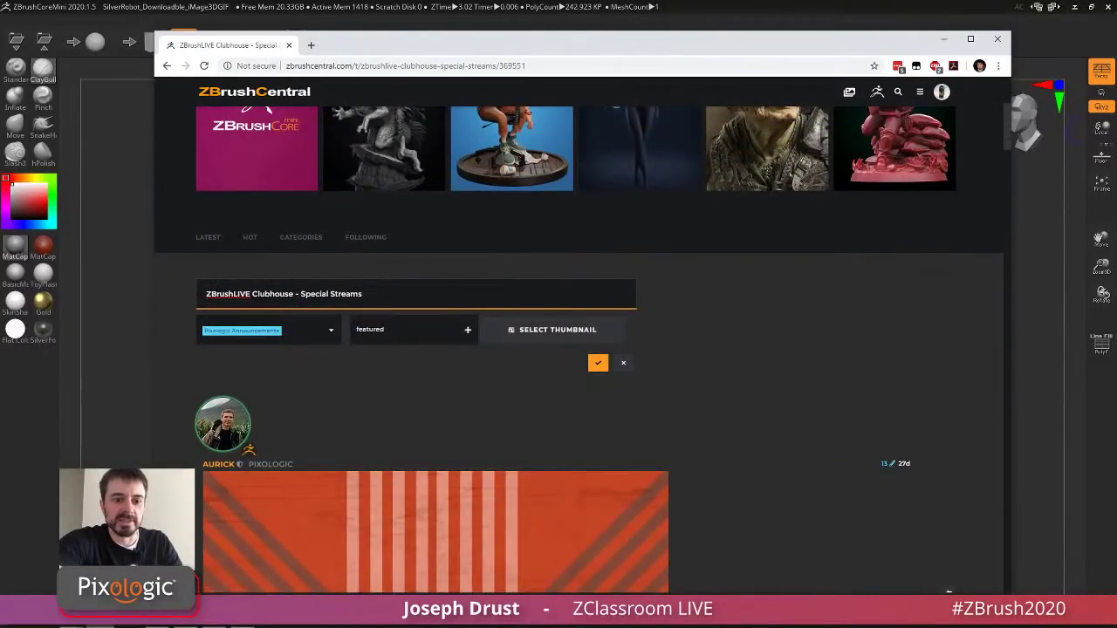
pyautogui.scroll(-3, 536, 357)
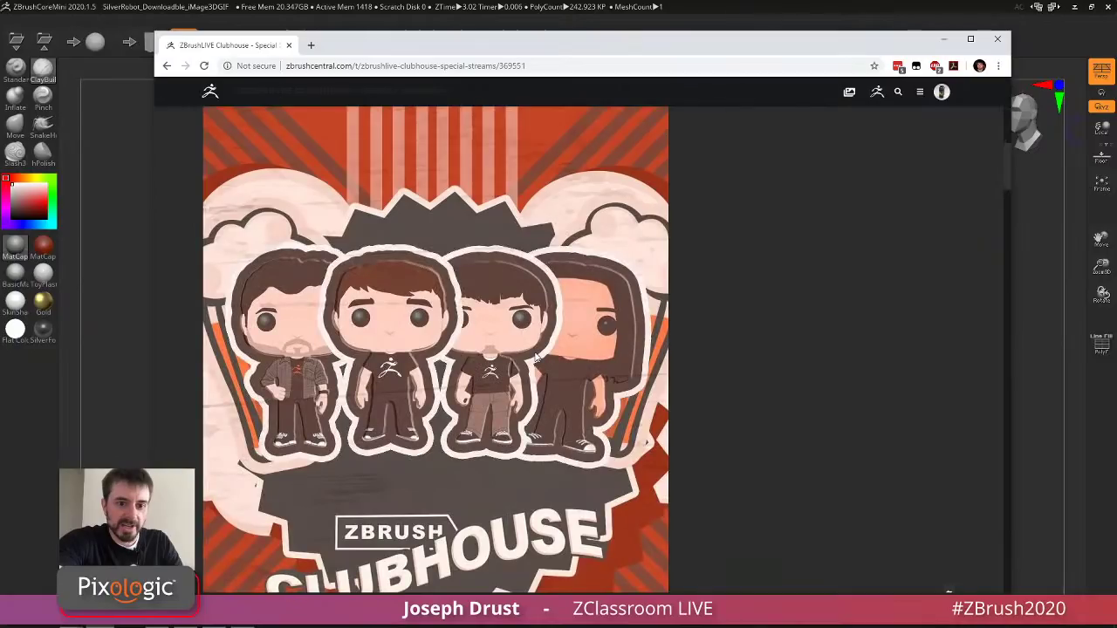
pyautogui.scroll(-15, 536, 356)
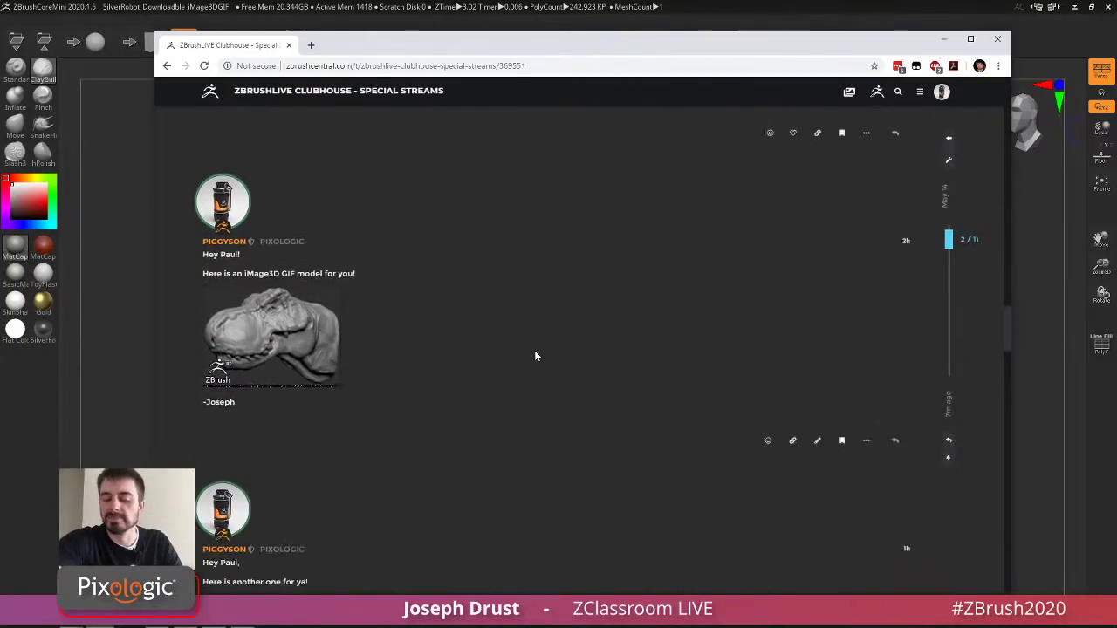
pyautogui.scroll(-10, 535, 356)
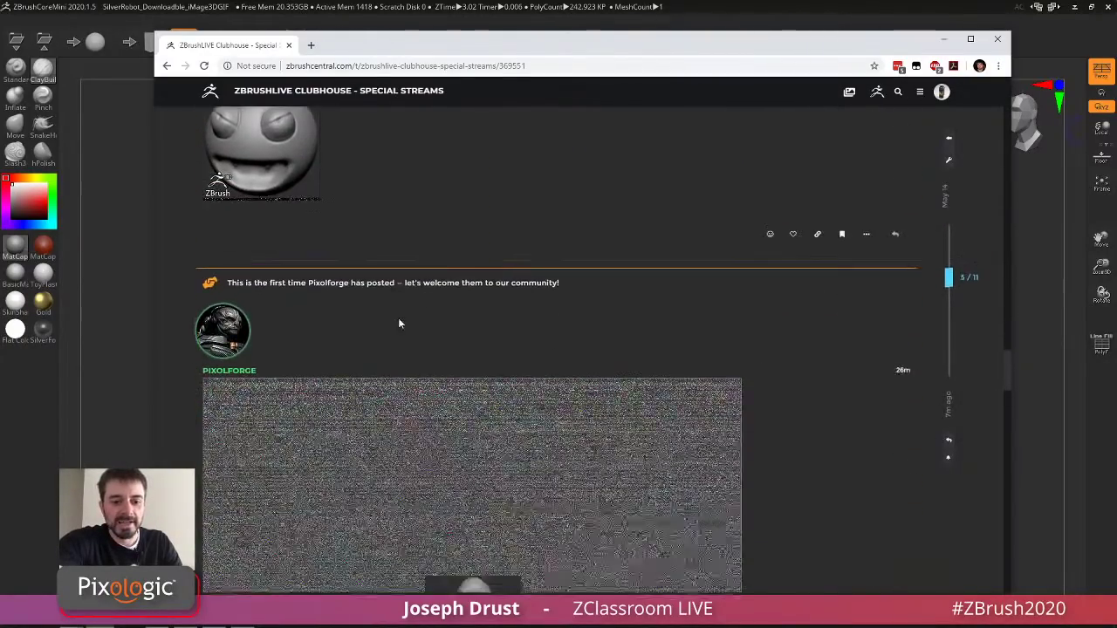
pyautogui.scroll(-3, 432, 349)
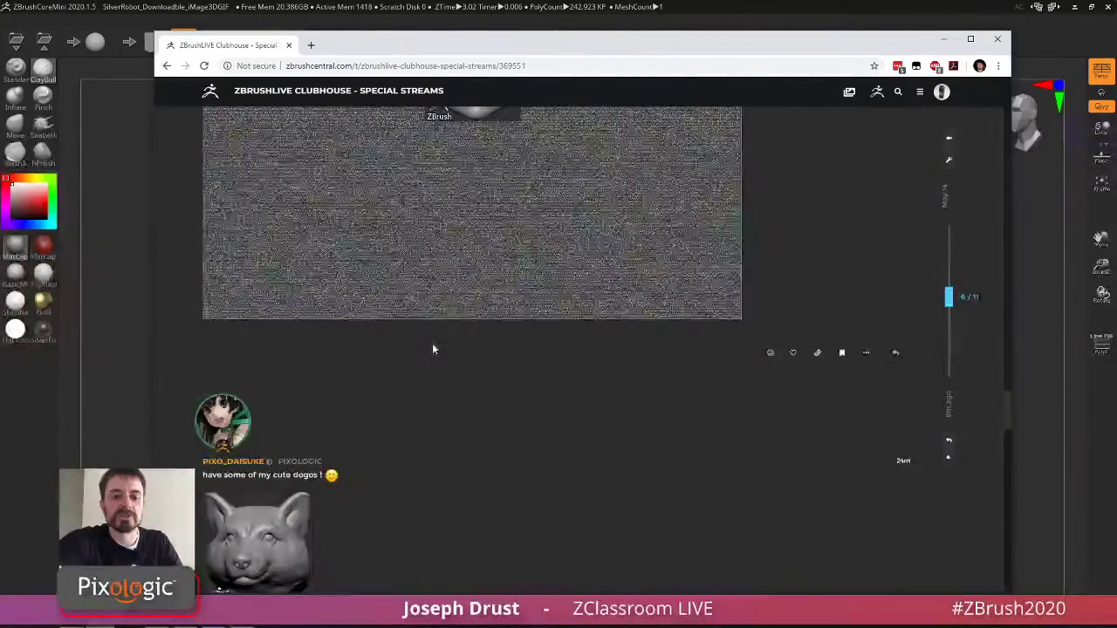
pyautogui.scroll(-15, 375, 343)
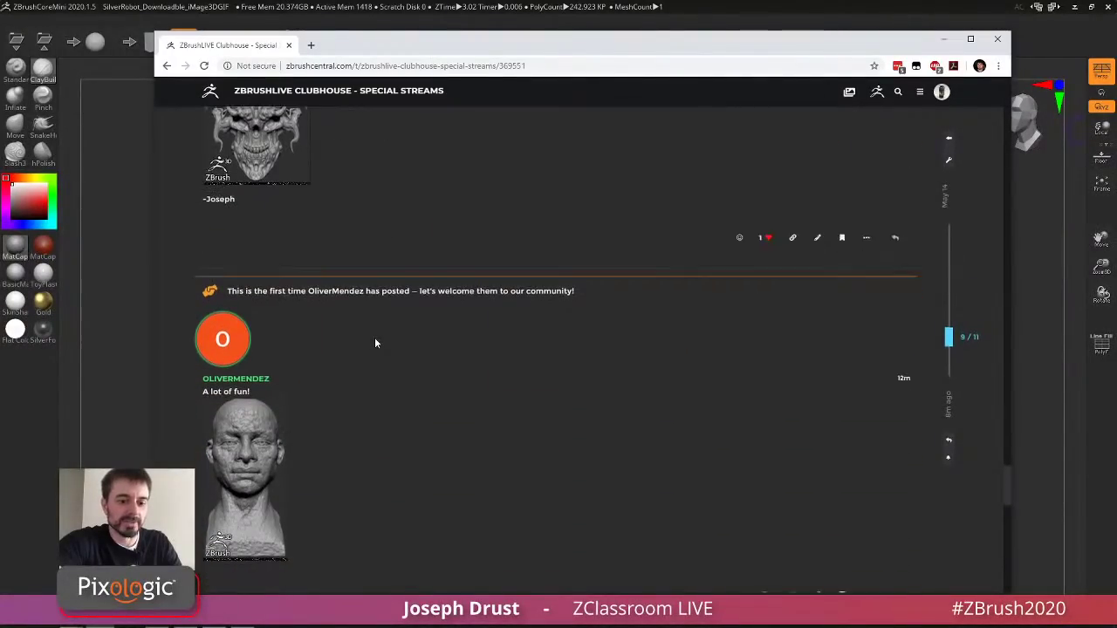
pyautogui.scroll(-3, 381, 340)
pyautogui.scroll(2, 497, 354)
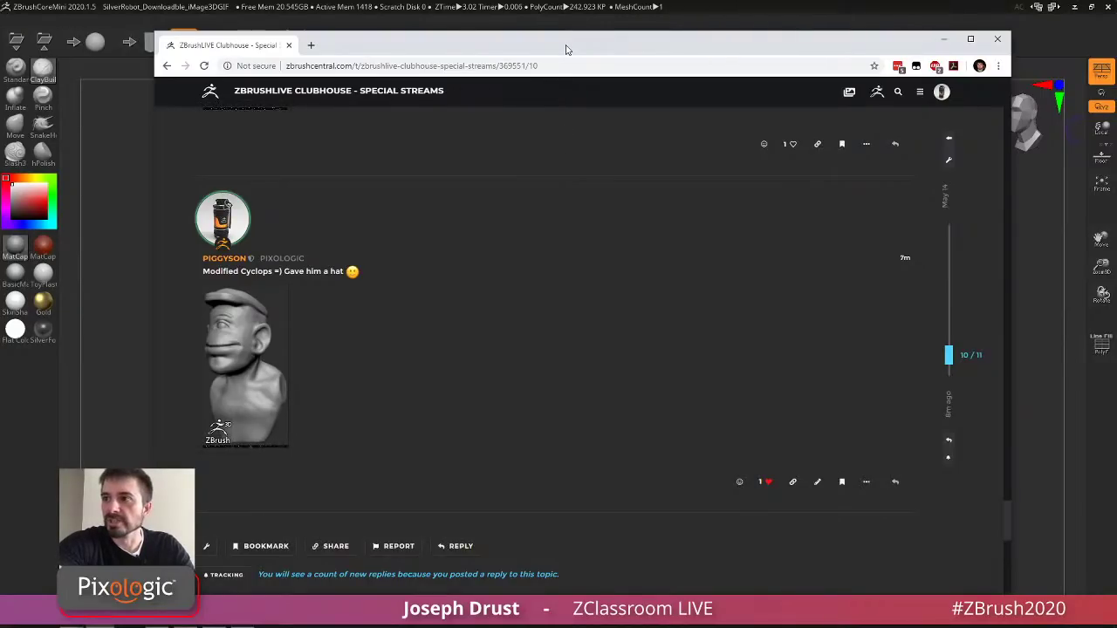
pyautogui.moveTo(567, 50); pyautogui.dragTo(1116, 37)
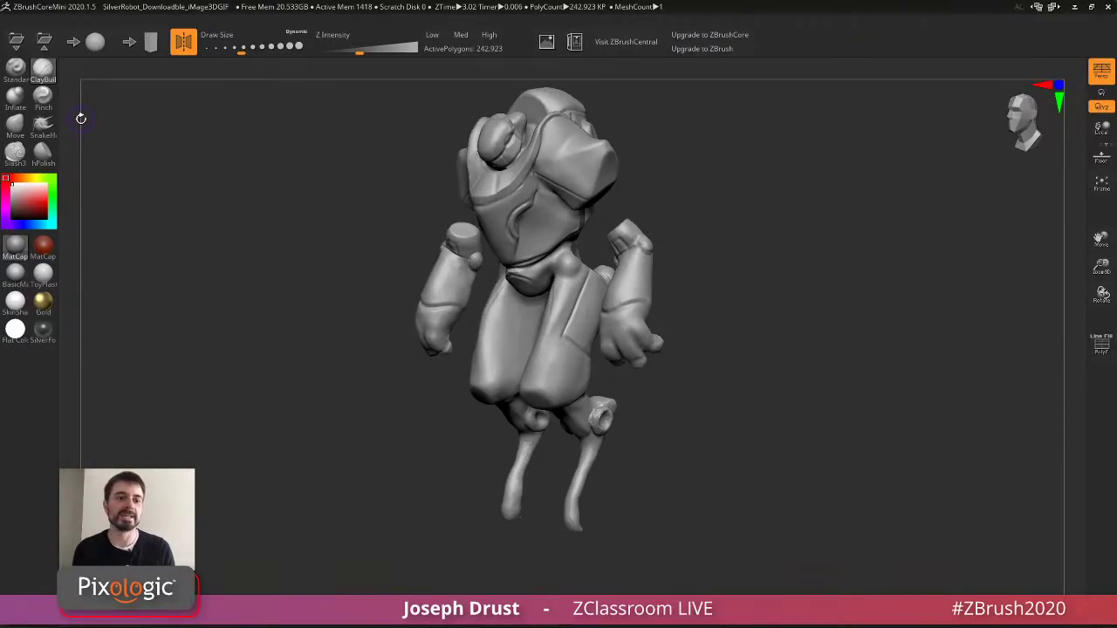
# Start a new sphere project and frame the sphere in the view.
pyautogui.click(95, 41)
pyautogui.click(600, 349)
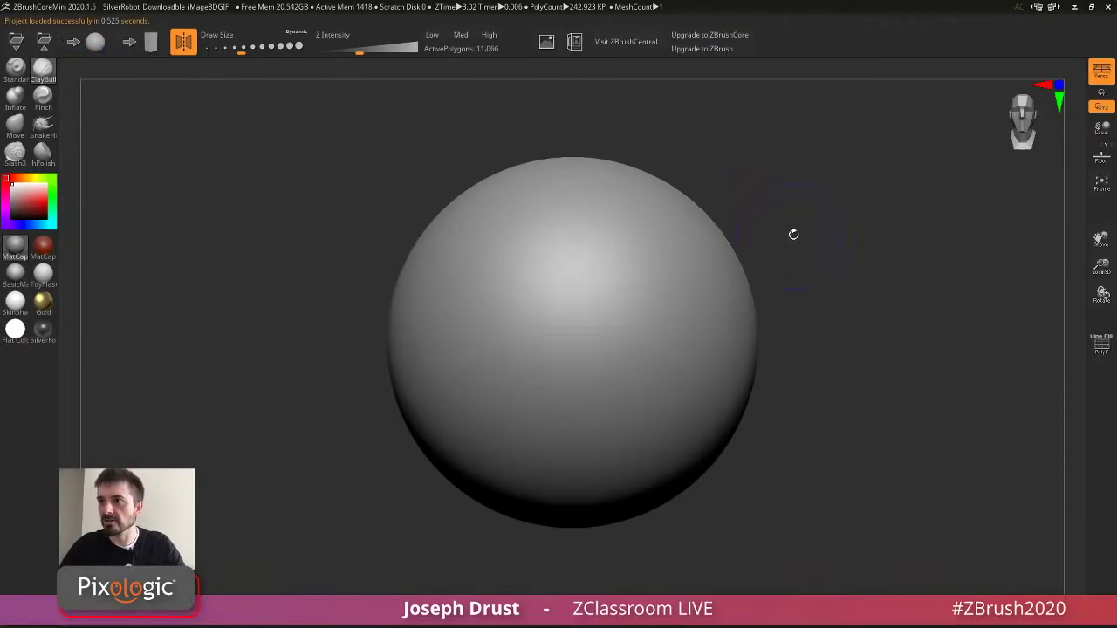
pyautogui.press('f')
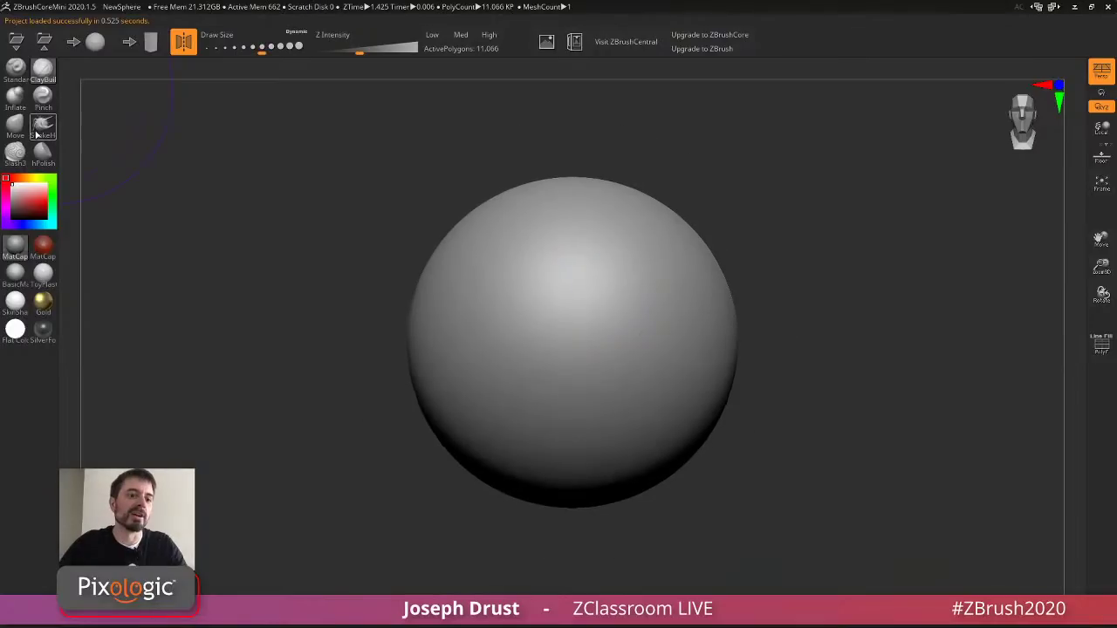
# Dent both sides of the sphere symmetrically with the SnakeHook brush at a large draw size.
pyautogui.click(40, 128)
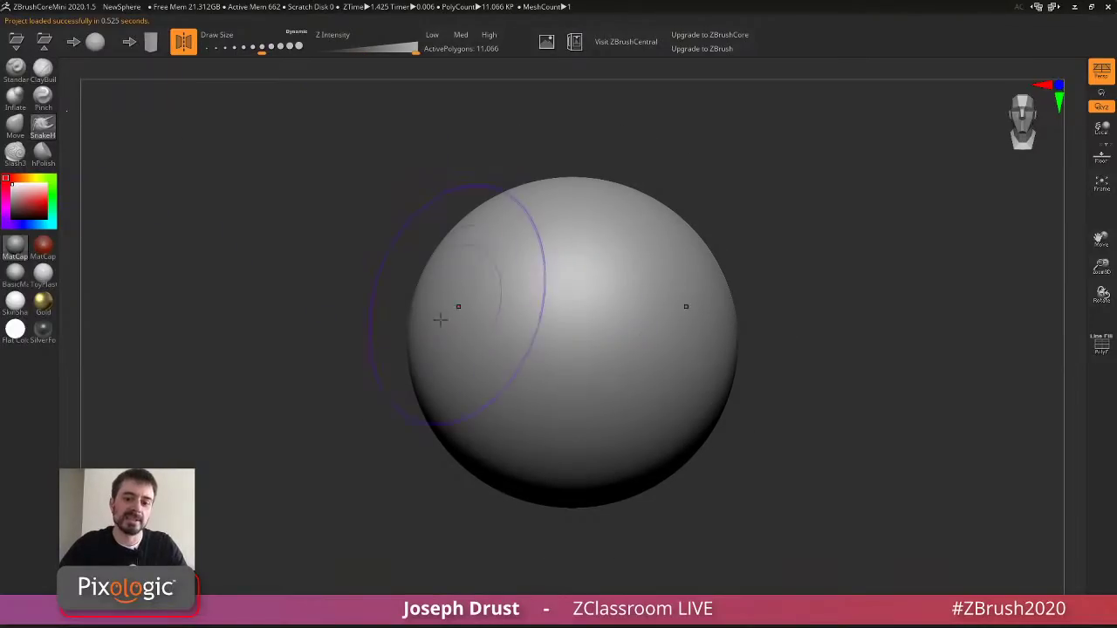
pyautogui.moveTo(433, 339); pyautogui.dragTo(502, 249)
pyautogui.moveTo(449, 364); pyautogui.dragTo(493, 319)
pyautogui.moveTo(881, 262); pyautogui.dragTo(772, 266)
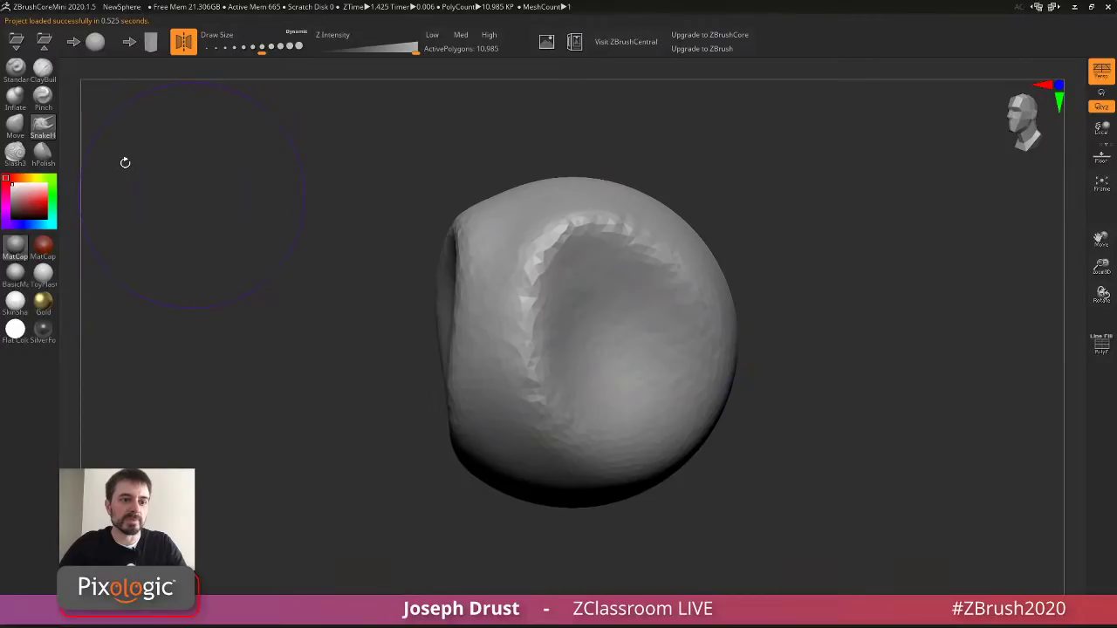
# Push up the sphere's rear underside and reshape the cranium from the side using SnakeHook and smoothing.
pyautogui.keyDown('ctrl'); pyautogui.moveTo(705, 410); pyautogui.dragTo(706, 354, button='right'); pyautogui.keyUp('ctrl')
pyautogui.keyDown('shift'); pyautogui.moveTo(706, 354); pyautogui.dragTo(693, 354); pyautogui.keyUp('shift')
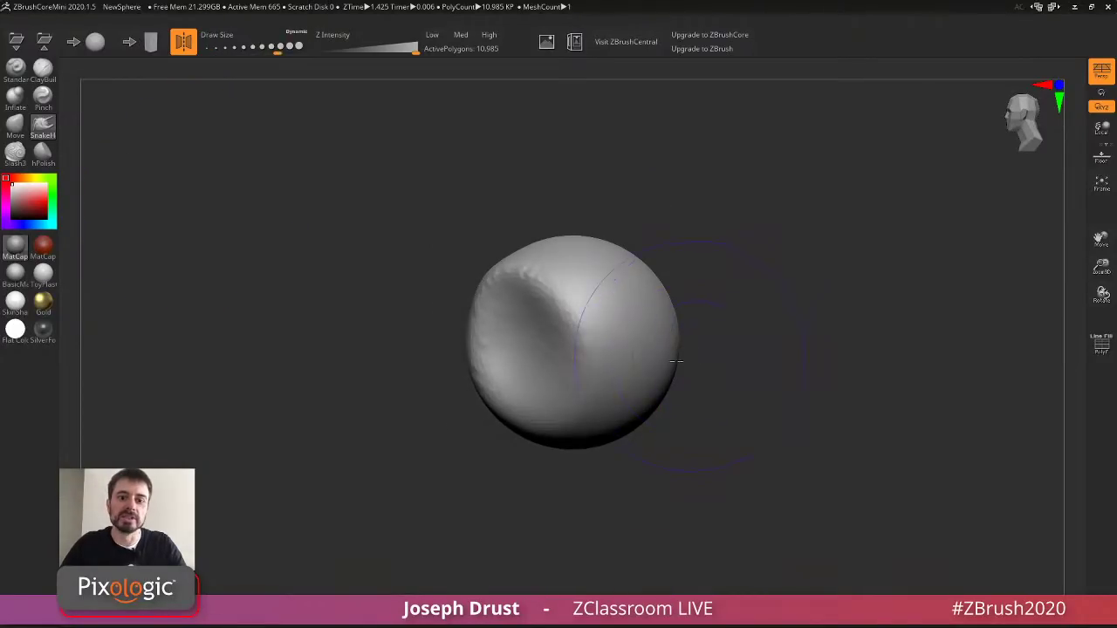
pyautogui.moveTo(635, 405)
pyautogui.mouseDown()
pyautogui.moveTo(614, 365)
pyautogui.moveTo(593, 386)
pyautogui.moveTo(611, 371)
pyautogui.mouseUp()
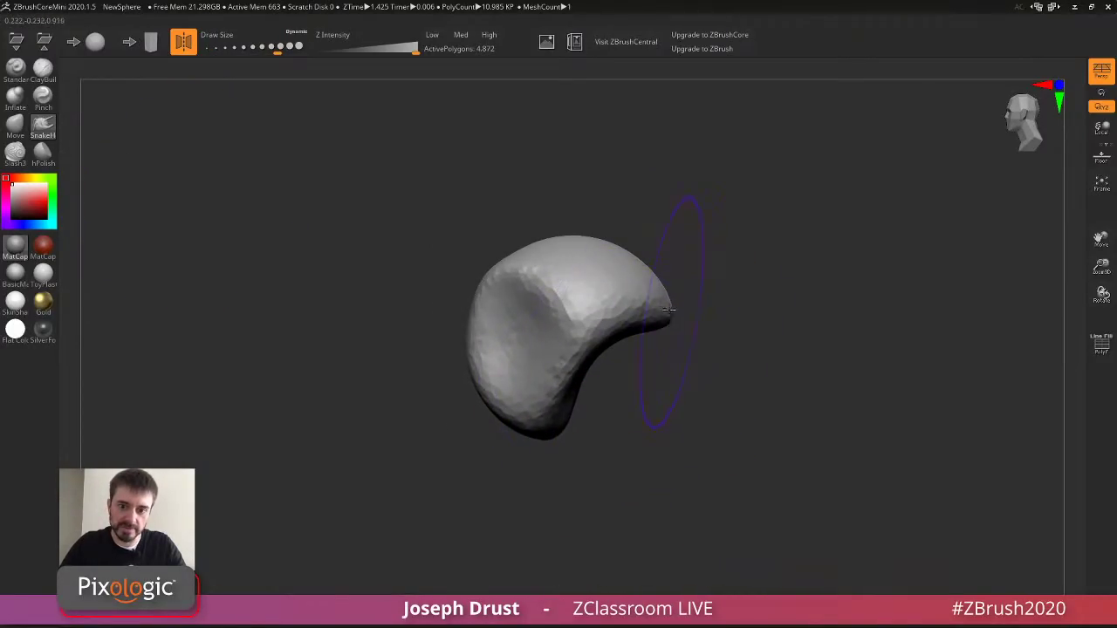
pyautogui.moveTo(671, 317); pyautogui.dragTo(658, 296)
pyautogui.press('s')
pyautogui.click(646, 297)
pyautogui.moveTo(561, 238); pyautogui.dragTo(518, 222)
pyautogui.moveTo(515, 201)
pyautogui.mouseDown()
pyautogui.moveTo(602, 205)
pyautogui.moveTo(584, 221)
pyautogui.moveTo(650, 209)
pyautogui.mouseUp()
pyautogui.moveTo(637, 292)
pyautogui.keyDown('shift'); pyautogui.mouseDown()
pyautogui.moveTo(620, 285)
pyautogui.moveTo(606, 220)
pyautogui.moveTo(594, 230)
pyautogui.mouseUp(); pyautogui.keyUp('shift')
# Pull the chin downward and draw a pair of neck prongs out of the skull's underside with SnakeHook.
pyautogui.moveTo(546, 394); pyautogui.dragTo(499, 426)
pyautogui.moveTo(508, 355)
pyautogui.mouseDown()
pyautogui.moveTo(497, 419)
pyautogui.moveTo(508, 425)
pyautogui.mouseUp()
pyautogui.moveTo(515, 464)
pyautogui.mouseDown()
pyautogui.moveTo(555, 456)
pyautogui.moveTo(710, 374)
pyautogui.moveTo(673, 452)
pyautogui.mouseUp()
pyautogui.moveTo(733, 404)
pyautogui.mouseDown()
pyautogui.moveTo(667, 423)
pyautogui.moveTo(606, 480)
pyautogui.moveTo(557, 482)
pyautogui.mouseUp()
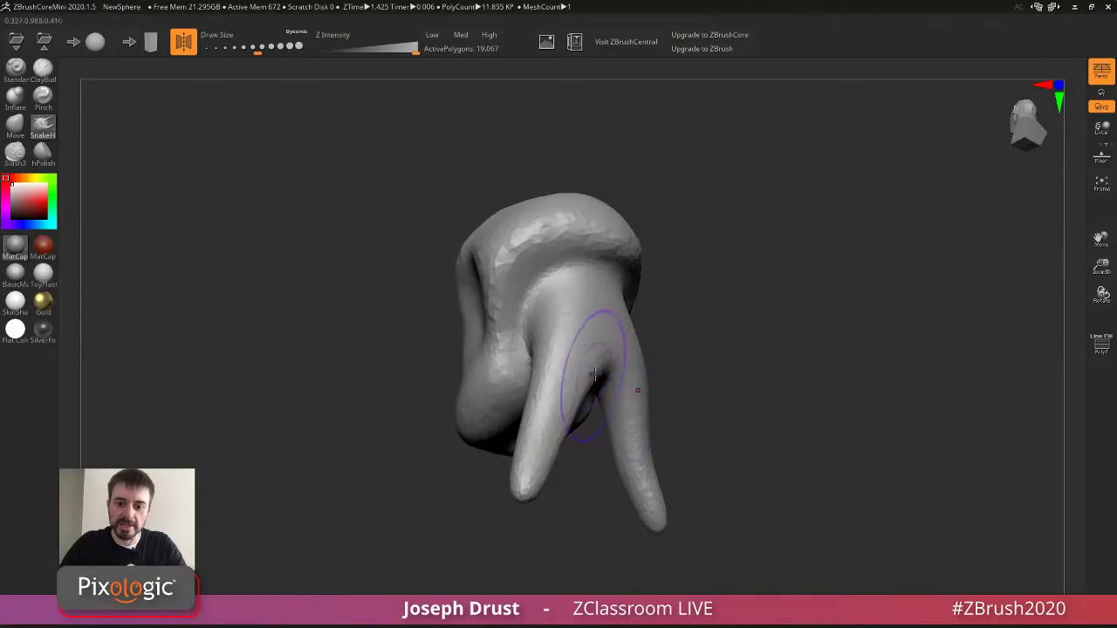
# Merge the two prongs into one long neck and refine the head's profile using SnakeHook and smoothing.
pyautogui.moveTo(596, 379); pyautogui.dragTo(608, 548)
pyautogui.keyDown('alt'); pyautogui.moveTo(718, 446); pyautogui.dragTo(781, 384); pyautogui.keyUp('alt')
pyautogui.keyDown('shift'); pyautogui.moveTo(596, 390); pyautogui.dragTo(611, 471); pyautogui.keyUp('shift')
pyautogui.moveTo(683, 394); pyautogui.dragTo(742, 371)
pyautogui.moveTo(611, 394)
pyautogui.mouseDown()
pyautogui.moveTo(569, 460)
pyautogui.moveTo(573, 493)
pyautogui.mouseUp()
pyautogui.moveTo(583, 409)
pyautogui.mouseDown()
pyautogui.moveTo(585, 393)
pyautogui.moveTo(602, 411)
pyautogui.moveTo(683, 290)
pyautogui.moveTo(646, 301)
pyautogui.moveTo(816, 304)
pyautogui.mouseUp()
pyautogui.moveTo(646, 316)
pyautogui.keyDown('shift'); pyautogui.mouseDown()
pyautogui.moveTo(603, 297)
pyautogui.moveTo(626, 321)
pyautogui.moveTo(568, 275)
pyautogui.moveTo(641, 297)
pyautogui.moveTo(643, 284)
pyautogui.mouseUp(); pyautogui.keyUp('shift')
pyautogui.moveTo(550, 288)
pyautogui.mouseDown()
pyautogui.moveTo(562, 322)
pyautogui.moveTo(576, 286)
pyautogui.mouseUp()
pyautogui.moveTo(695, 285); pyautogui.dragTo(591, 294)
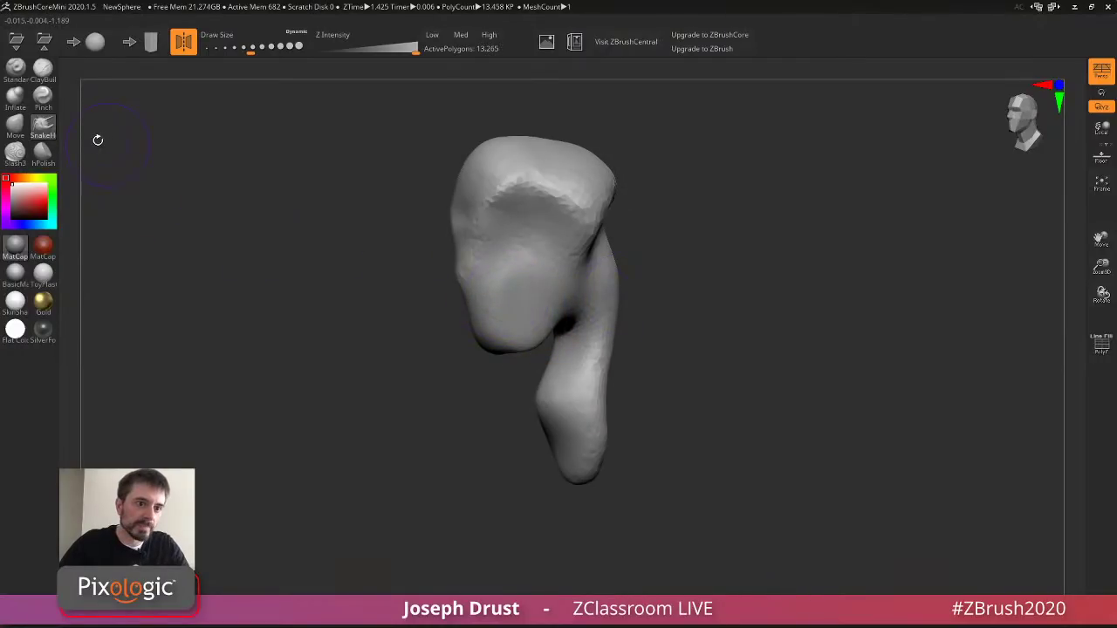
# Start shaping the middle of the face around the nose with the ClayBuildup brush.
pyautogui.click(42, 72)
pyautogui.press('s')
pyautogui.moveTo(513, 298); pyautogui.dragTo(502, 298)
pyautogui.moveTo(507, 295)
pyautogui.mouseDown()
pyautogui.moveTo(501, 274)
pyautogui.moveTo(516, 286)
pyautogui.mouseUp()
pyautogui.moveTo(508, 277); pyautogui.dragTo(555, 275)
pyautogui.moveTo(685, 227); pyautogui.dragTo(738, 230)
# Define the nose sides and the mouth area with smaller ClayBuildup strokes.
pyautogui.press('s')
pyautogui.moveTo(566, 259); pyautogui.dragTo(563, 259)
pyautogui.moveTo(563, 232)
pyautogui.mouseDown()
pyautogui.moveTo(553, 269)
pyautogui.moveTo(579, 262)
pyautogui.mouseUp()
pyautogui.moveTo(656, 218); pyautogui.dragTo(701, 217)
pyautogui.moveTo(575, 261)
pyautogui.mouseDown()
pyautogui.moveTo(616, 270)
pyautogui.moveTo(600, 258)
pyautogui.moveTo(614, 254)
pyautogui.moveTo(621, 268)
pyautogui.mouseUp()
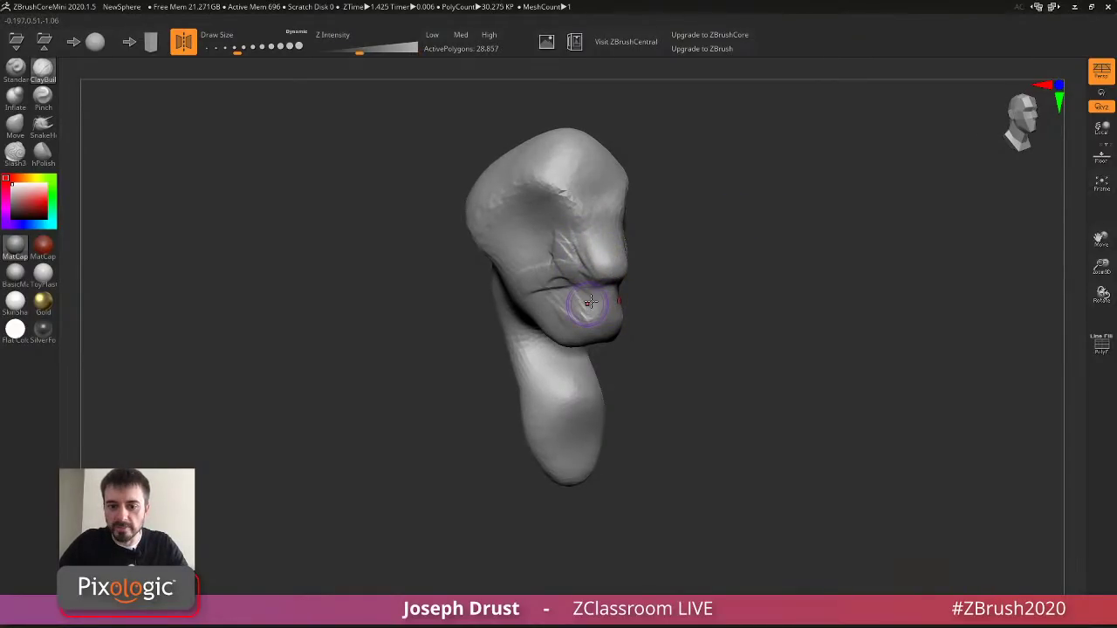
# Build up the chin and the side of the jaw with a larger ClayBuildup brush.
pyautogui.press(']')
pyautogui.press(']')
pyautogui.press(']')
pyautogui.moveTo(590, 302)
pyautogui.mouseDown()
pyautogui.moveTo(600, 321)
pyautogui.moveTo(585, 288)
pyautogui.mouseUp()
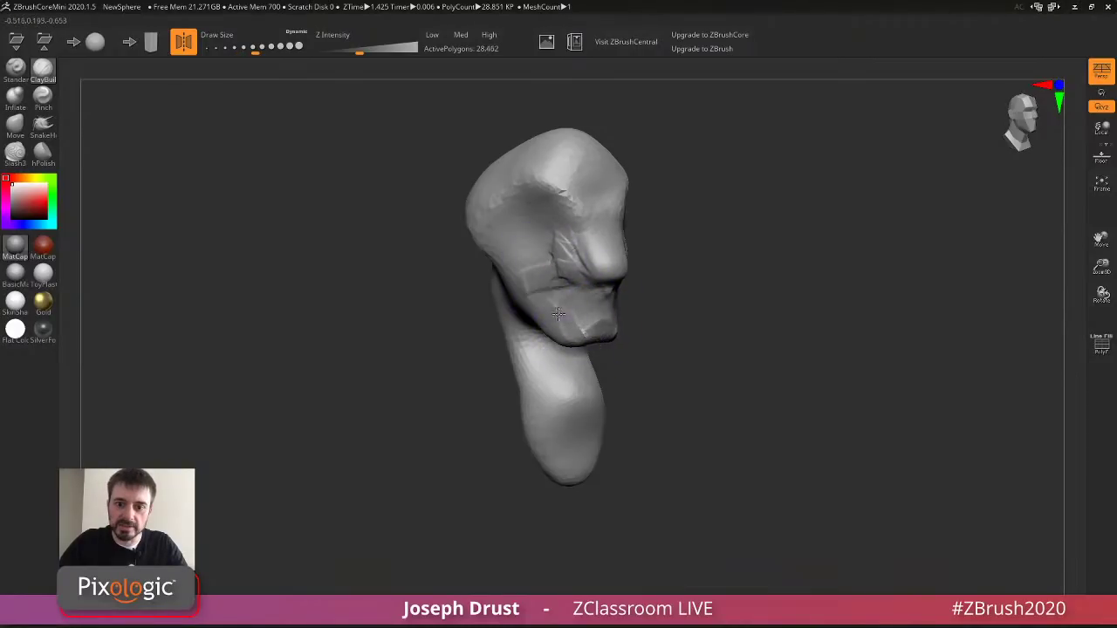
pyautogui.moveTo(683, 270); pyautogui.dragTo(584, 283)
# Deepen the eye sockets and shape the brow and forehead with ClayBuildup.
pyautogui.moveTo(523, 224)
pyautogui.keyDown('alt'); pyautogui.mouseDown()
pyautogui.moveTo(573, 204)
pyautogui.moveTo(528, 221)
pyautogui.moveTo(559, 209)
pyautogui.mouseUp(); pyautogui.keyUp('alt')
pyautogui.moveTo(654, 181)
pyautogui.mouseDown()
pyautogui.moveTo(722, 157)
pyautogui.moveTo(524, 198)
pyautogui.moveTo(528, 174)
pyautogui.moveTo(578, 193)
pyautogui.mouseUp()
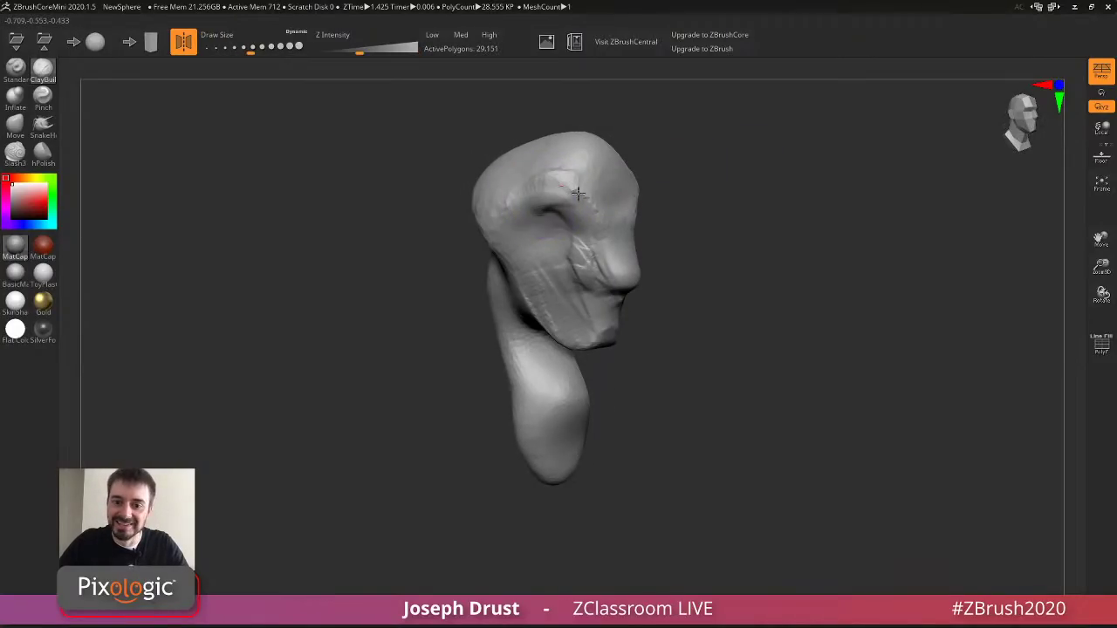
pyautogui.moveTo(644, 138); pyautogui.dragTo(647, 200)
pyautogui.moveTo(611, 162)
pyautogui.mouseDown()
pyautogui.moveTo(571, 193)
pyautogui.moveTo(523, 170)
pyautogui.moveTo(615, 190)
pyautogui.moveTo(641, 174)
pyautogui.moveTo(566, 162)
pyautogui.moveTo(611, 174)
pyautogui.mouseUp()
pyautogui.moveTo(725, 131); pyautogui.dragTo(640, 161)
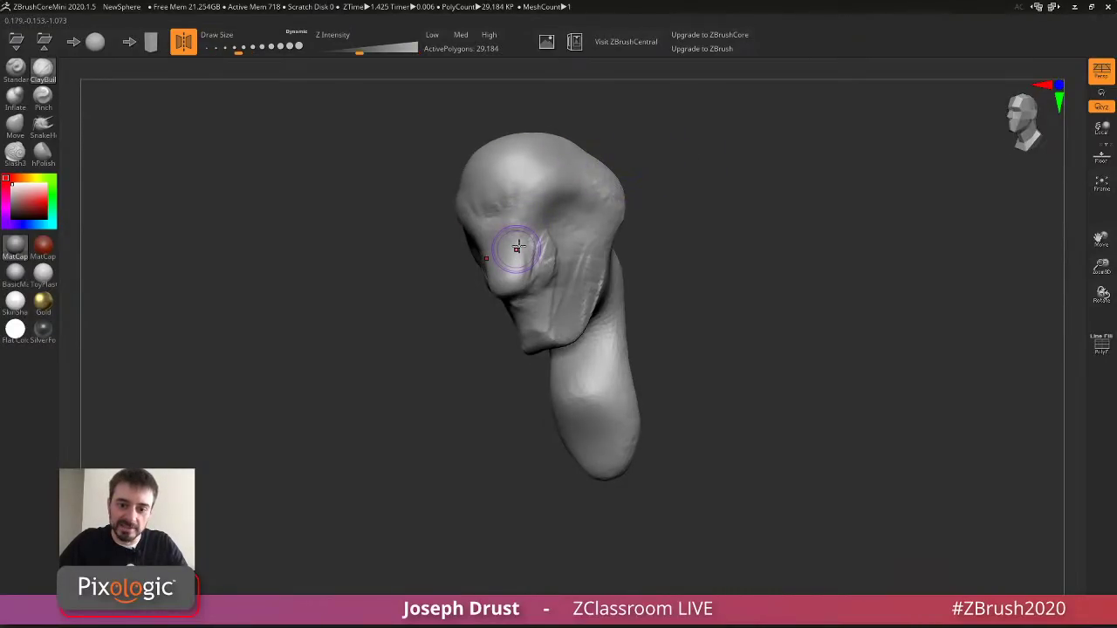
# Build up the cheeks and add muscle strokes along the side of the neck with ClayBuildup.
pyautogui.moveTo(635, 253); pyautogui.dragTo(693, 260)
pyautogui.moveTo(634, 310)
pyautogui.mouseDown()
pyautogui.moveTo(583, 325)
pyautogui.moveTo(540, 289)
pyautogui.moveTo(535, 306)
pyautogui.mouseUp()
pyautogui.moveTo(694, 249)
pyautogui.mouseDown()
pyautogui.moveTo(700, 242)
pyautogui.moveTo(679, 259)
pyautogui.moveTo(639, 261)
pyautogui.mouseUp()
pyautogui.press('s')
pyautogui.moveTo(544, 305); pyautogui.dragTo(528, 330)
pyautogui.moveTo(547, 266)
pyautogui.mouseDown()
pyautogui.moveTo(539, 328)
pyautogui.moveTo(549, 377)
pyautogui.mouseUp()
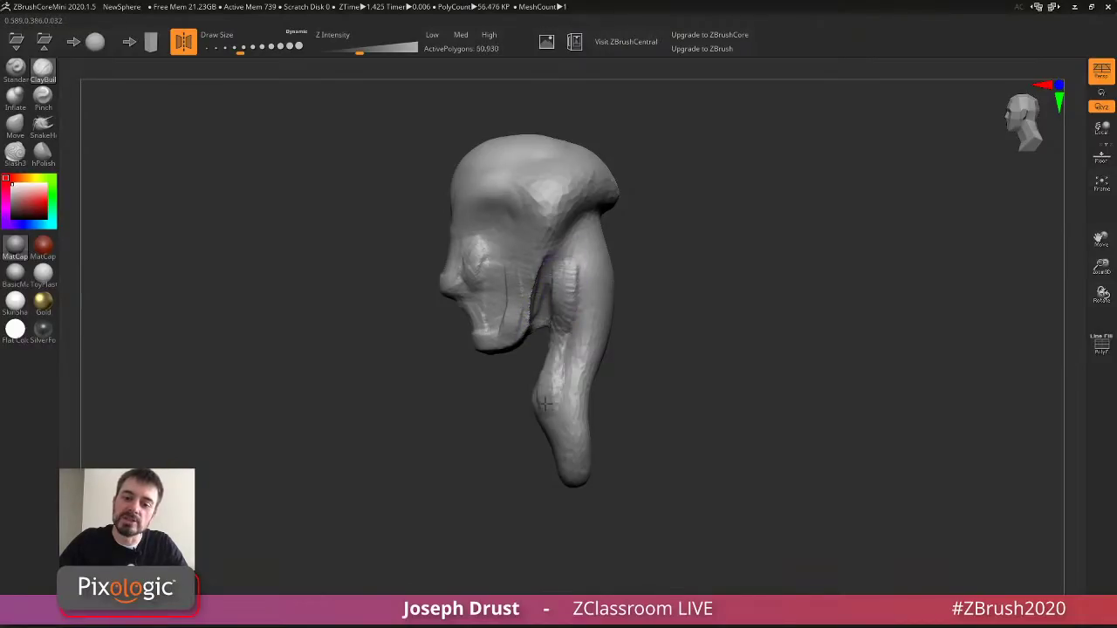
# Smooth the clay strokes along the neck with a larger brush.
pyautogui.moveTo(545, 408); pyautogui.dragTo(583, 404, button='right')
pyautogui.press(']')
pyautogui.moveTo(590, 276)
pyautogui.mouseDown()
pyautogui.moveTo(575, 378)
pyautogui.moveTo(559, 384)
pyautogui.moveTo(585, 331)
pyautogui.moveTo(583, 382)
pyautogui.mouseUp()
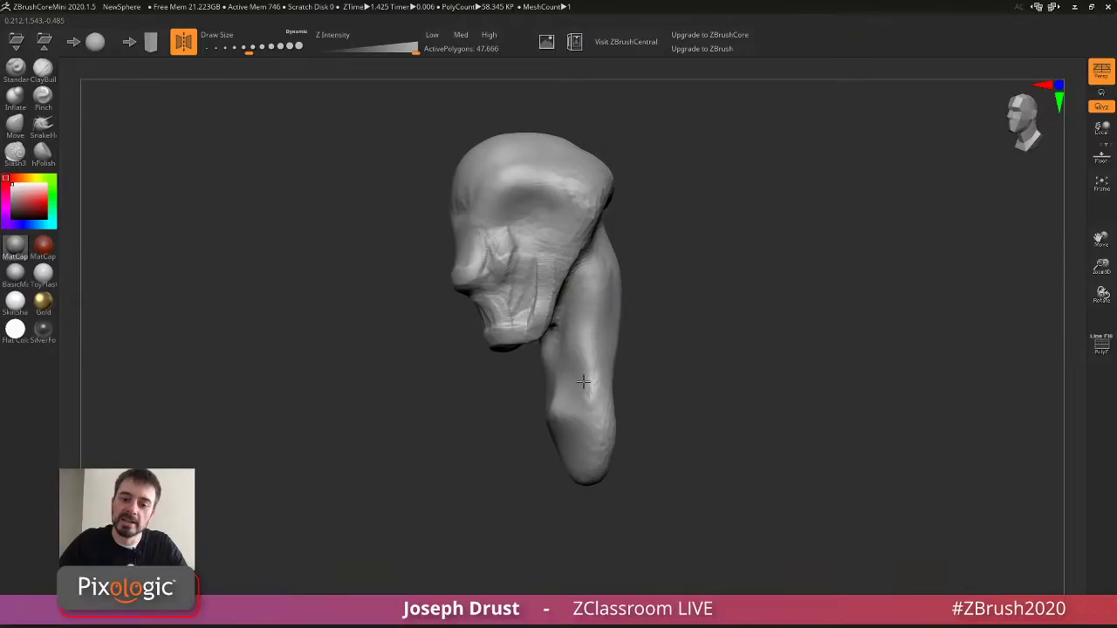
pyautogui.moveTo(582, 381)
pyautogui.mouseDown(button='right')
pyautogui.moveTo(728, 284)
pyautogui.moveTo(531, 289)
pyautogui.mouseUp(button='right')
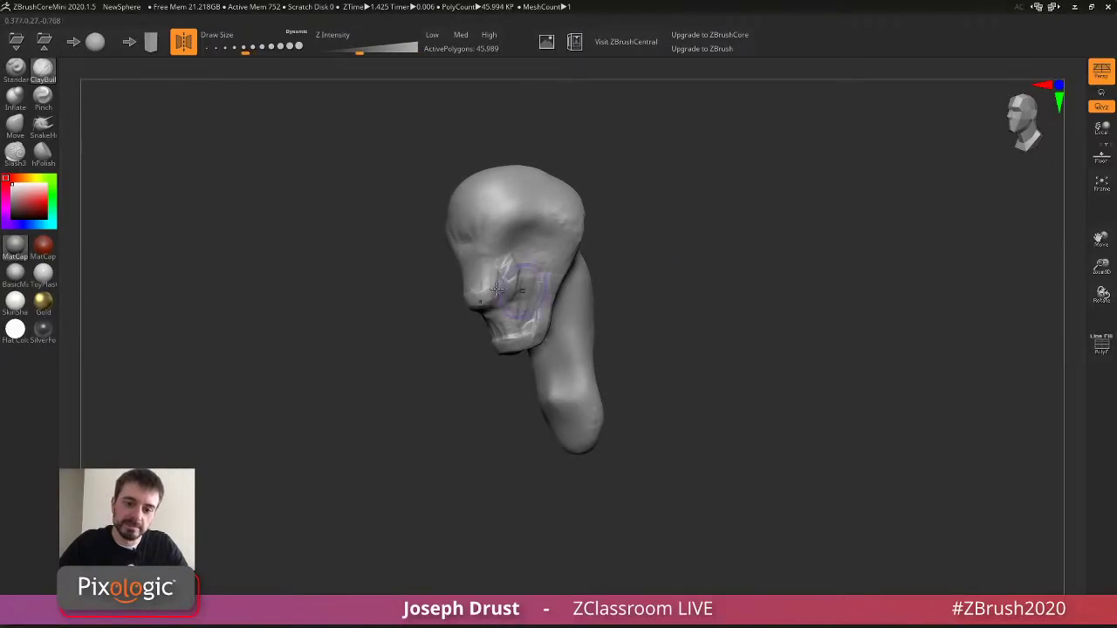
# Smooth the cheeks, nose and jaw to blend the clay strokes into the face.
pyautogui.moveTo(499, 304)
pyautogui.keyDown('shift'); pyautogui.mouseDown()
pyautogui.moveTo(506, 329)
pyautogui.moveTo(513, 228)
pyautogui.mouseUp(); pyautogui.keyUp('shift')
pyautogui.moveTo(677, 164); pyautogui.dragTo(768, 162)
pyautogui.keyDown('shift'); pyautogui.moveTo(578, 239); pyautogui.dragTo(578, 260); pyautogui.keyUp('shift')
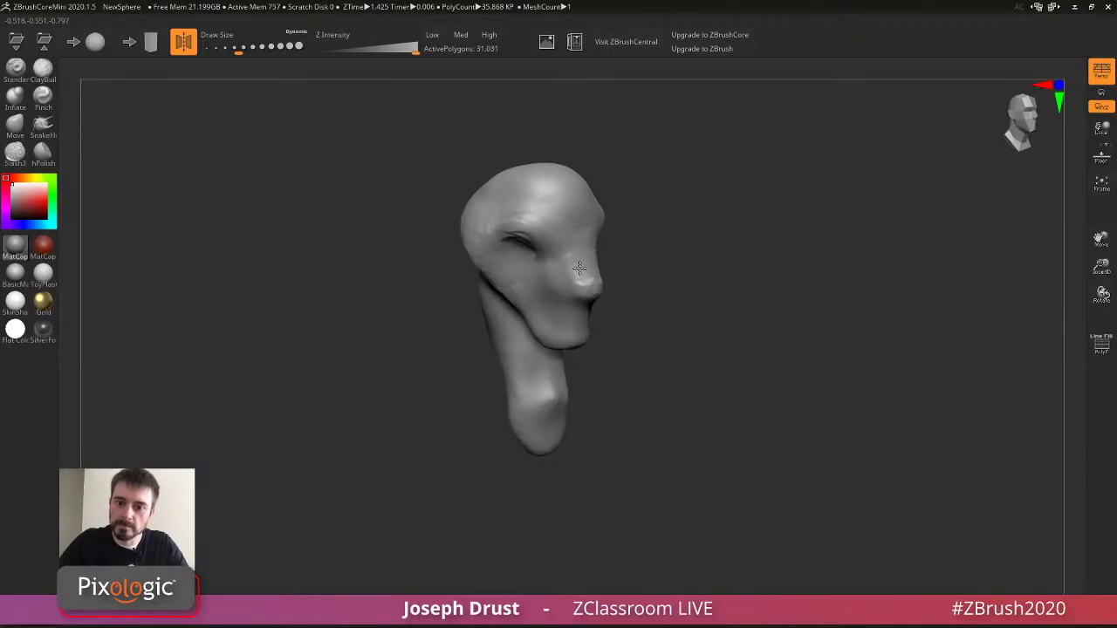
pyautogui.moveTo(647, 201); pyautogui.dragTo(622, 240)
pyautogui.moveTo(640, 192)
pyautogui.keyDown('alt'); pyautogui.mouseDown()
pyautogui.moveTo(631, 211)
pyautogui.moveTo(655, 207)
pyautogui.mouseUp(); pyautogui.keyUp('alt')
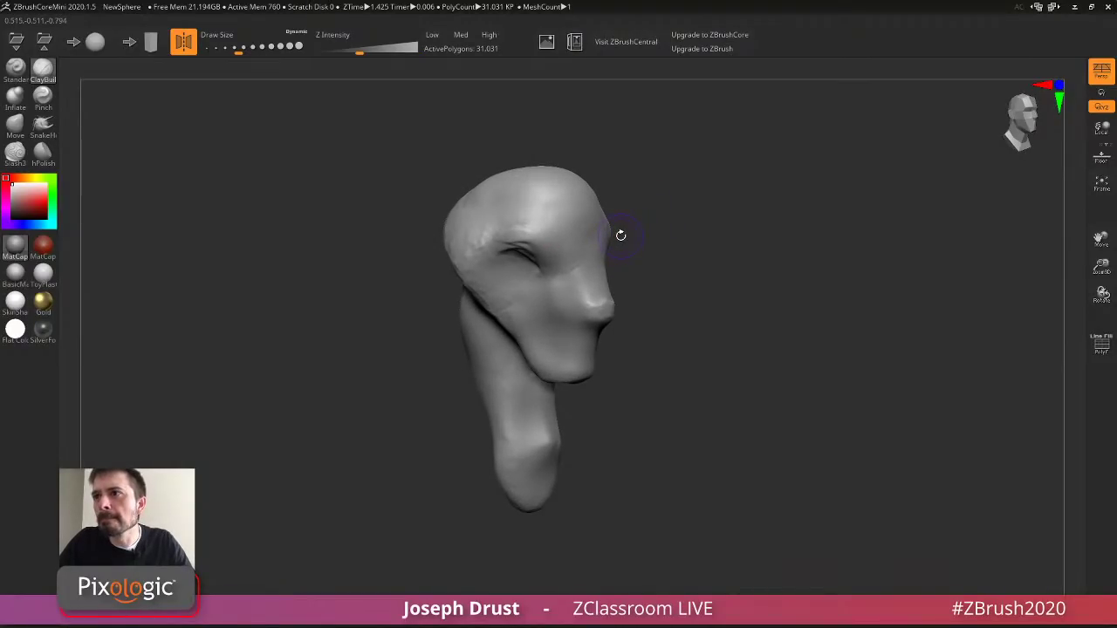
# Define the eye sockets, brow ridges and rounded eye forms with small ClayBuildup strokes.
pyautogui.moveTo(633, 236); pyautogui.dragTo(611, 236)
pyautogui.moveTo(573, 268)
pyautogui.mouseDown()
pyautogui.moveTo(581, 300)
pyautogui.moveTo(576, 282)
pyautogui.moveTo(555, 316)
pyautogui.moveTo(543, 300)
pyautogui.mouseUp()
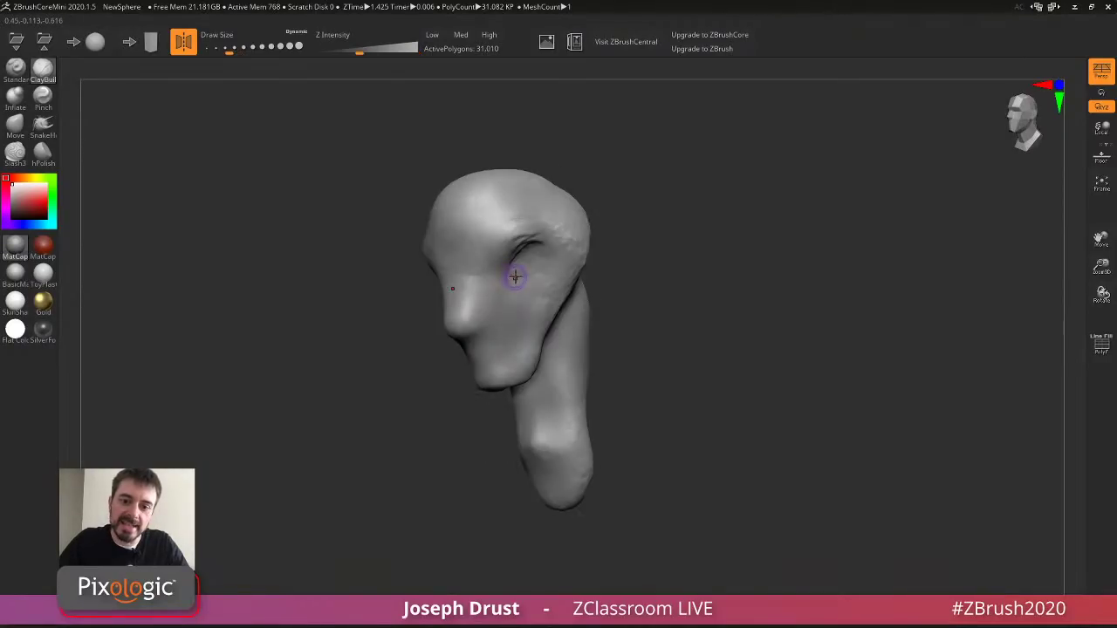
pyautogui.moveTo(516, 279)
pyautogui.mouseDown()
pyautogui.moveTo(541, 257)
pyautogui.moveTo(540, 269)
pyautogui.moveTo(522, 262)
pyautogui.mouseUp()
pyautogui.moveTo(654, 160); pyautogui.dragTo(742, 166)
pyautogui.moveTo(506, 233)
pyautogui.mouseDown()
pyautogui.moveTo(499, 250)
pyautogui.moveTo(515, 237)
pyautogui.mouseUp()
pyautogui.press('s')
pyautogui.moveTo(581, 164); pyautogui.dragTo(640, 163)
pyautogui.moveTo(514, 230)
pyautogui.mouseDown()
pyautogui.moveTo(556, 229)
pyautogui.moveTo(541, 226)
pyautogui.mouseUp()
pyautogui.moveTo(673, 185); pyautogui.dragTo(611, 193, button='right')
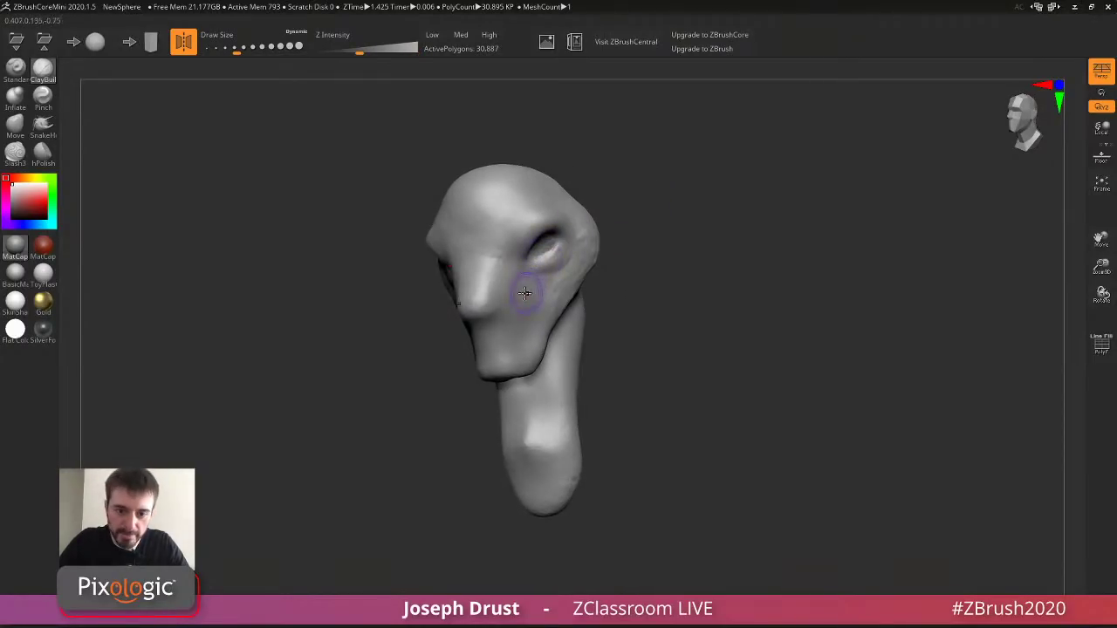
# Carve in the area under the nose and smooth the mouth, jaw and upper neck.
pyautogui.keyDown('alt'); pyautogui.moveTo(489, 321); pyautogui.dragTo(476, 325); pyautogui.keyUp('alt')
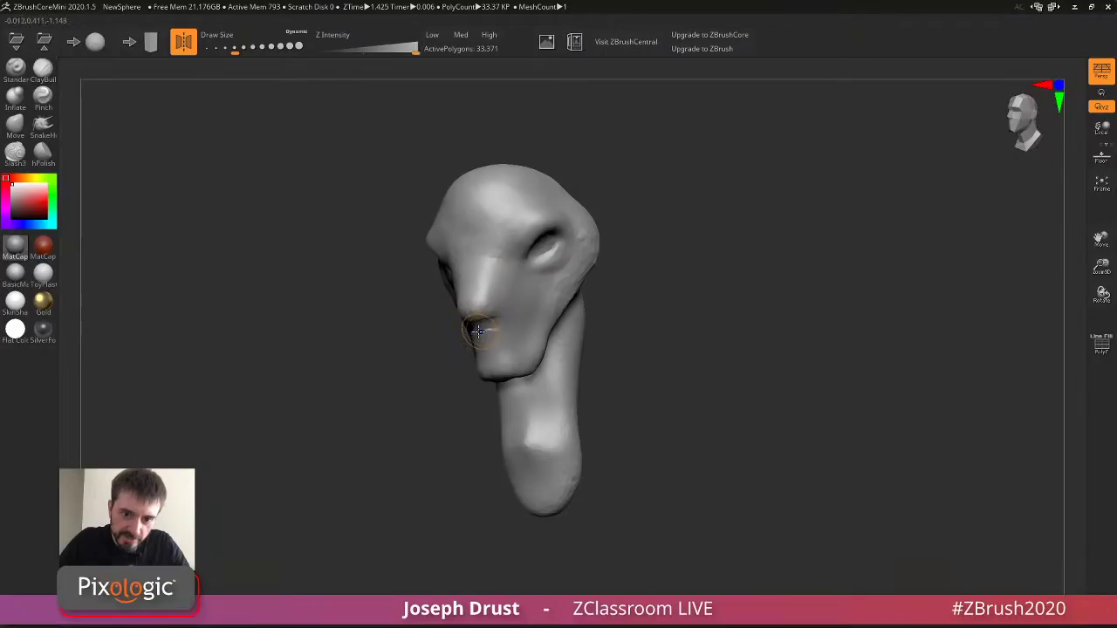
pyautogui.moveTo(478, 331); pyautogui.dragTo(548, 354, button='right')
pyautogui.moveTo(548, 354)
pyautogui.keyDown('shift'); pyautogui.mouseDown()
pyautogui.moveTo(546, 336)
pyautogui.moveTo(565, 351)
pyautogui.mouseUp(); pyautogui.keyUp('shift')
pyautogui.moveTo(675, 285); pyautogui.dragTo(520, 343, button='right')
pyautogui.moveTo(533, 337)
pyautogui.keyDown('shift'); pyautogui.mouseDown()
pyautogui.moveTo(565, 280)
pyautogui.moveTo(529, 356)
pyautogui.mouseUp(); pyautogui.keyUp('shift')
pyautogui.moveTo(638, 229); pyautogui.dragTo(559, 229, button='right')
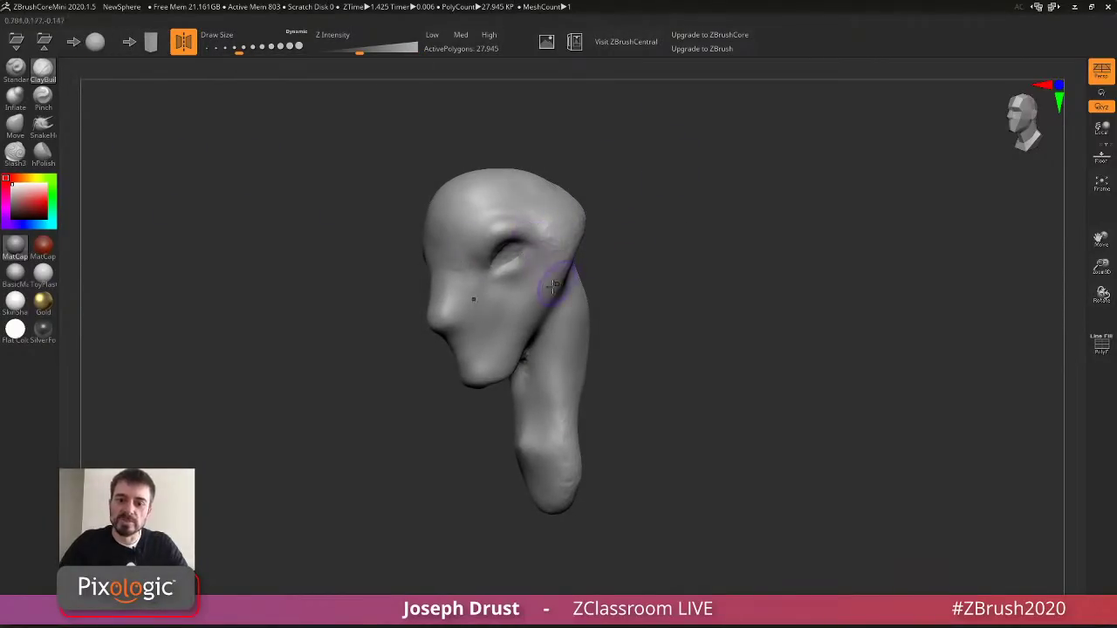
# Add small ClayBuildup strokes around the eye sockets and the nose bridge.
pyautogui.moveTo(505, 267); pyautogui.dragTo(515, 262)
pyautogui.moveTo(593, 174); pyautogui.dragTo(733, 162, button='right')
pyautogui.moveTo(637, 173); pyautogui.dragTo(666, 171, button='right')
pyautogui.moveTo(549, 279)
pyautogui.mouseDown()
pyautogui.moveTo(566, 265)
pyautogui.moveTo(573, 289)
pyautogui.moveTo(586, 281)
pyautogui.mouseUp()
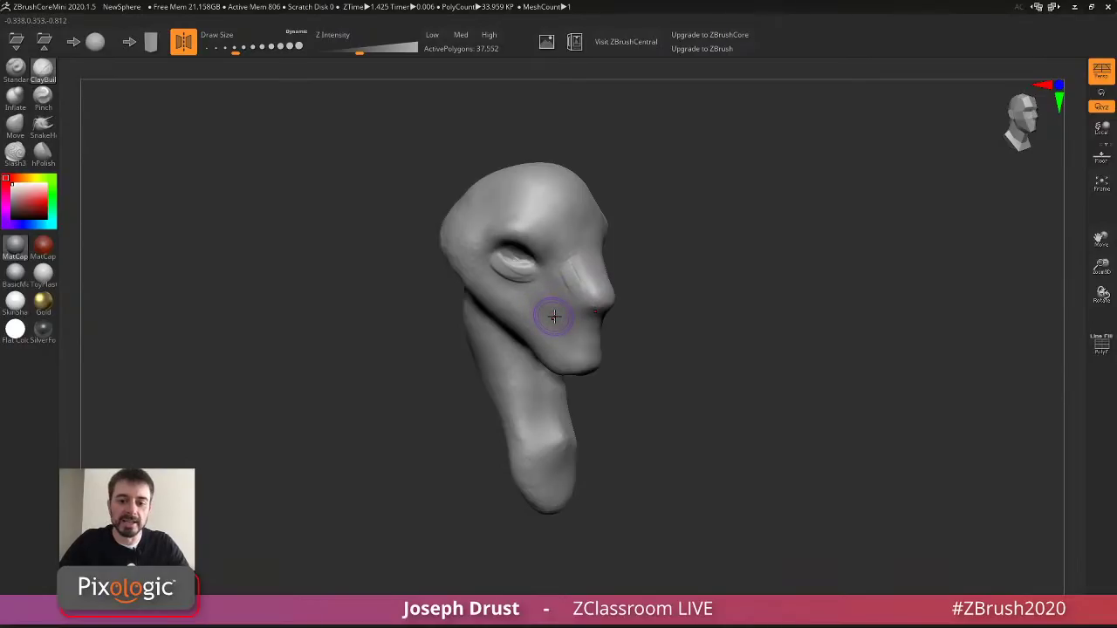
pyautogui.moveTo(611, 318); pyautogui.dragTo(686, 323, button='right')
# Smooth the neck and the area beneath the jaw with a larger brush.
pyautogui.press('s')
pyautogui.press('s')
pyautogui.moveTo(492, 371)
pyautogui.mouseDown()
pyautogui.moveTo(511, 371)
pyautogui.moveTo(525, 498)
pyautogui.mouseUp()
pyautogui.moveTo(510, 397)
pyautogui.keyDown('shift'); pyautogui.mouseDown()
pyautogui.moveTo(533, 448)
pyautogui.moveTo(510, 367)
pyautogui.moveTo(524, 293)
pyautogui.mouseUp(); pyautogui.keyUp('shift')
pyautogui.moveTo(675, 299)
pyautogui.mouseDown(button='right')
pyautogui.moveTo(688, 260)
pyautogui.moveTo(314, 254)
pyautogui.mouseUp(button='right')
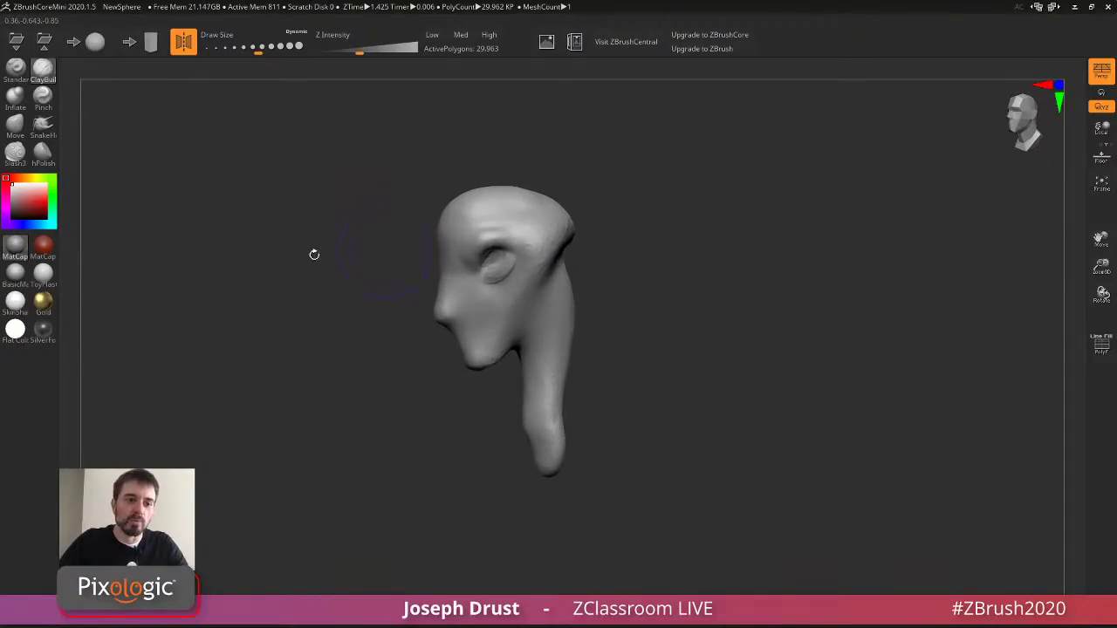
# Reshape the neck with SnakeHook, moving it forward beneath the head and stretching its lower end downward.
pyautogui.click(16, 156)
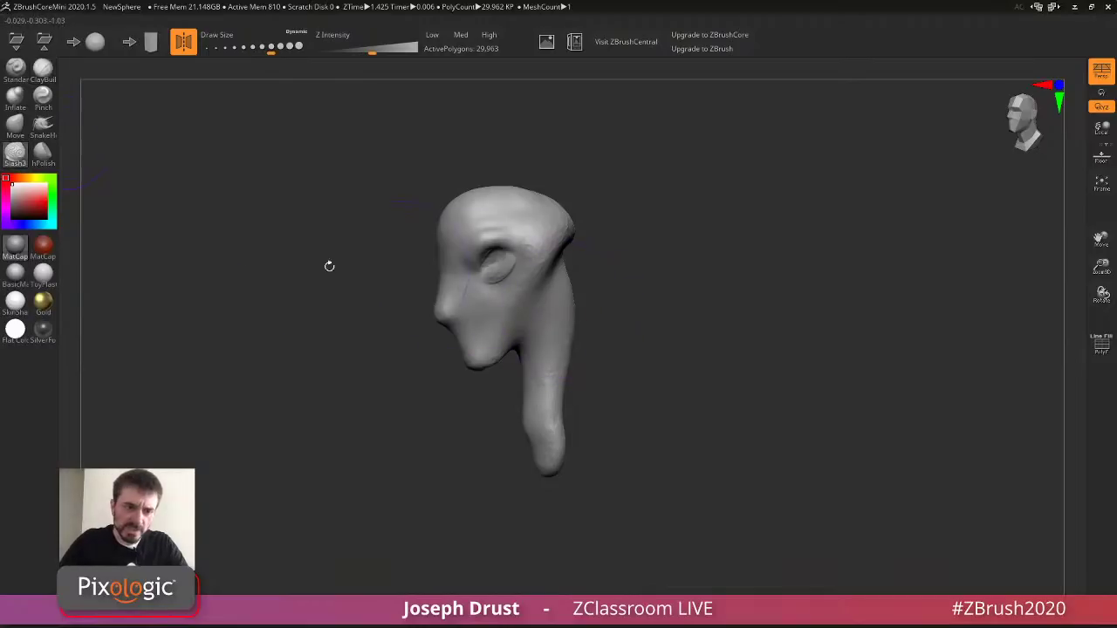
pyautogui.click(43, 126)
pyautogui.moveTo(654, 324); pyautogui.dragTo(572, 334, button='right')
pyautogui.moveTo(558, 326); pyautogui.dragTo(537, 375)
pyautogui.moveTo(541, 432); pyautogui.dragTo(550, 484)
pyautogui.moveTo(575, 410); pyautogui.dragTo(654, 415, button='right')
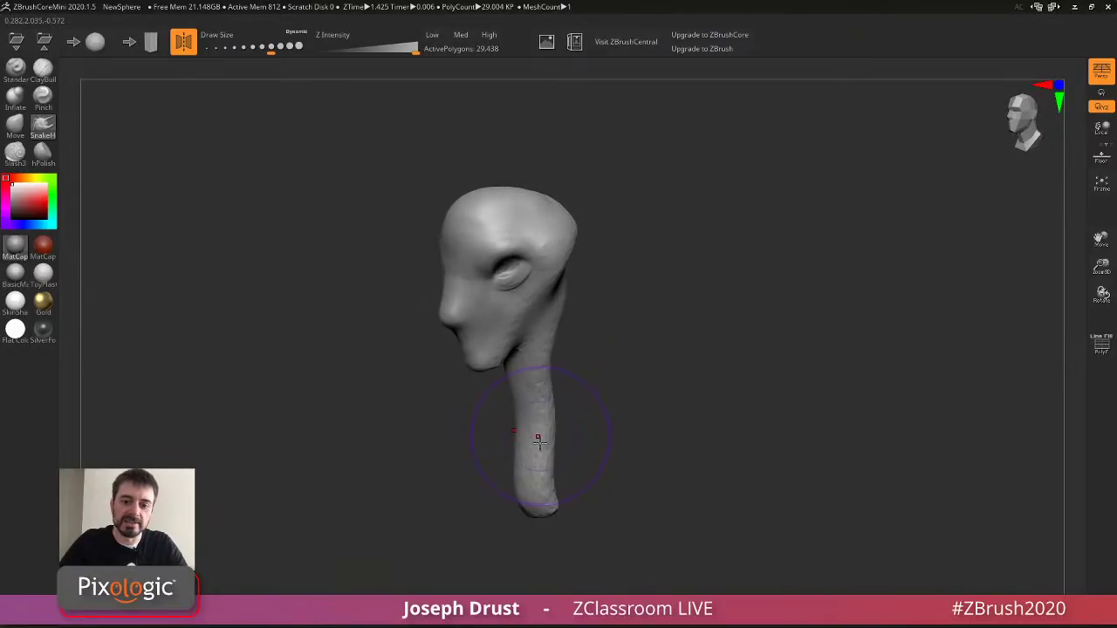
pyautogui.moveTo(539, 442)
pyautogui.mouseDown()
pyautogui.moveTo(586, 455)
pyautogui.moveTo(506, 491)
pyautogui.moveTo(507, 463)
pyautogui.moveTo(541, 488)
pyautogui.mouseUp()
# Pull the base of the neck outward with SnakeHook to form a chest and shoulders.
pyautogui.moveTo(586, 390); pyautogui.dragTo(528, 397, button='right')
pyautogui.moveTo(528, 410); pyautogui.dragTo(506, 411)
pyautogui.moveTo(554, 404); pyautogui.dragTo(506, 399, button='right')
pyautogui.press('[')
pyautogui.moveTo(568, 409); pyautogui.dragTo(537, 384)
pyautogui.moveTo(577, 330); pyautogui.dragTo(598, 325, button='right')
# Reshape the face with SnakeHook into a wide skull with a short, blunt muzzle, and smooth away the eye sockets.
pyautogui.press('s')
pyautogui.moveTo(592, 321)
pyautogui.mouseDown()
pyautogui.moveTo(608, 321)
pyautogui.moveTo(527, 318)
pyautogui.moveTo(631, 252)
pyautogui.moveTo(621, 258)
pyautogui.mouseUp()
pyautogui.keyDown('shift'); pyautogui.moveTo(562, 286); pyautogui.dragTo(576, 273); pyautogui.keyUp('shift')
pyautogui.moveTo(618, 264); pyautogui.dragTo(532, 286)
pyautogui.moveTo(532, 286); pyautogui.dragTo(586, 276, button='right')
pyautogui.moveTo(578, 276); pyautogui.dragTo(643, 269)
pyautogui.moveTo(559, 305)
pyautogui.mouseDown()
pyautogui.moveTo(603, 282)
pyautogui.moveTo(642, 284)
pyautogui.moveTo(583, 323)
pyautogui.moveTo(591, 297)
pyautogui.moveTo(576, 310)
pyautogui.mouseUp()
pyautogui.moveTo(627, 284); pyautogui.dragTo(588, 289)
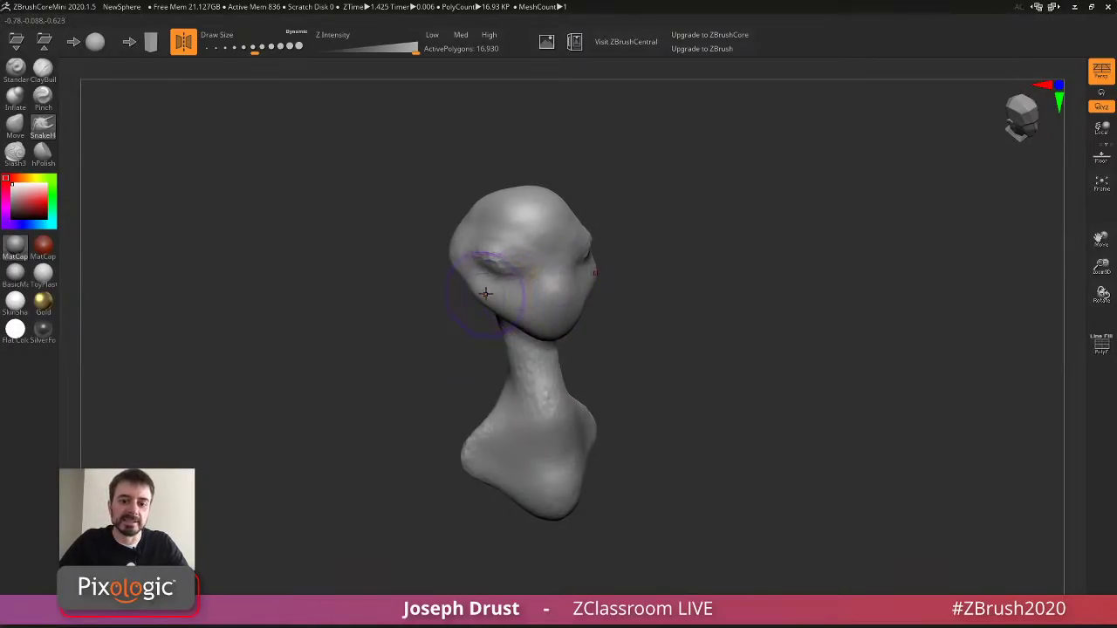
pyautogui.keyDown('shift'); pyautogui.moveTo(485, 294); pyautogui.dragTo(477, 233); pyautogui.keyUp('shift')
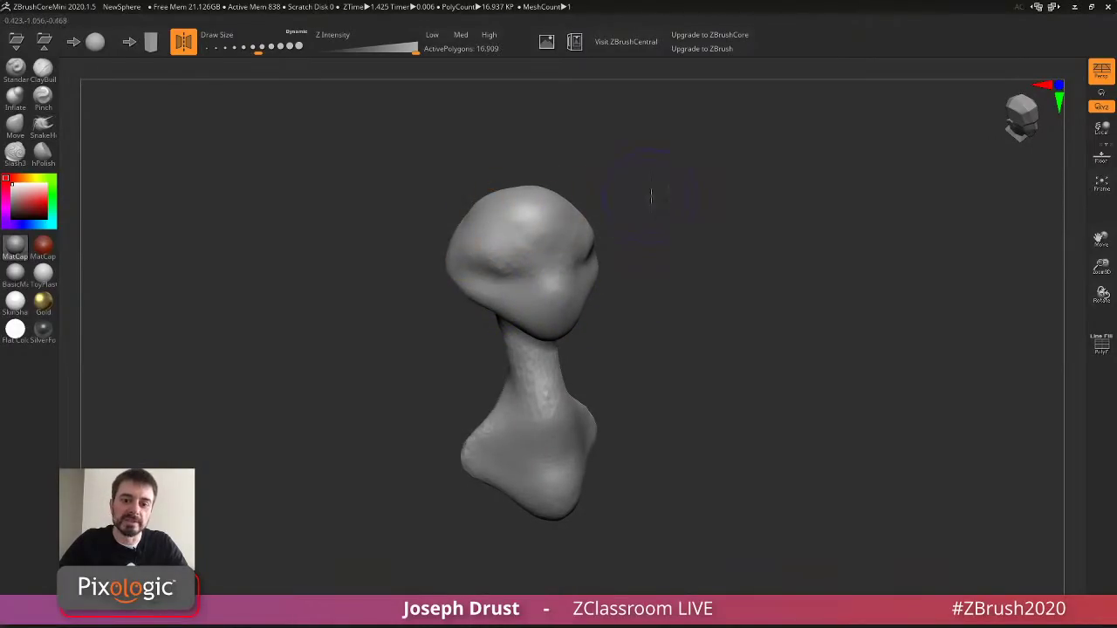
# Pull curved horns from the sides of the head and small bumps beside them and on the forehead with SnakeHook.
pyautogui.moveTo(651, 194); pyautogui.dragTo(606, 193)
pyautogui.press('s')
pyautogui.click(597, 194)
pyautogui.moveTo(549, 225); pyautogui.dragTo(581, 197)
pyautogui.press('s')
pyautogui.moveTo(598, 187)
pyautogui.mouseDown()
pyautogui.moveTo(630, 216)
pyautogui.moveTo(584, 219)
pyautogui.mouseUp()
pyautogui.moveTo(632, 217); pyautogui.dragTo(665, 212)
pyautogui.press('s')
pyautogui.moveTo(476, 246); pyautogui.dragTo(487, 246)
pyautogui.moveTo(471, 243); pyautogui.dragTo(456, 232)
pyautogui.moveTo(477, 168); pyautogui.dragTo(536, 167)
pyautogui.moveTo(611, 223); pyautogui.dragTo(654, 225)
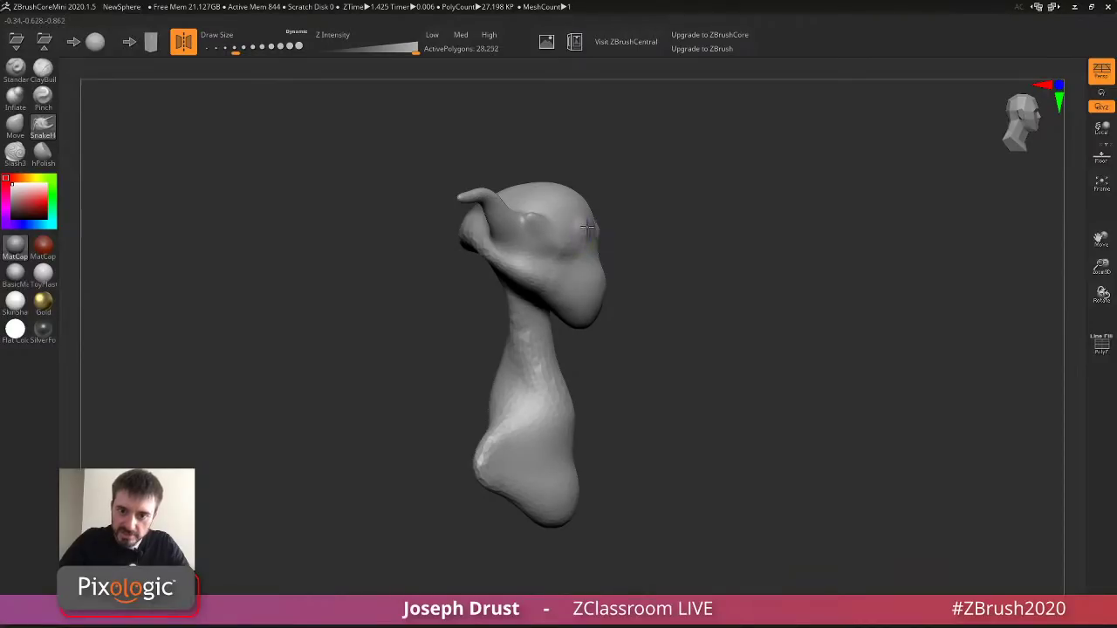
pyautogui.moveTo(596, 224); pyautogui.dragTo(715, 199, button='right')
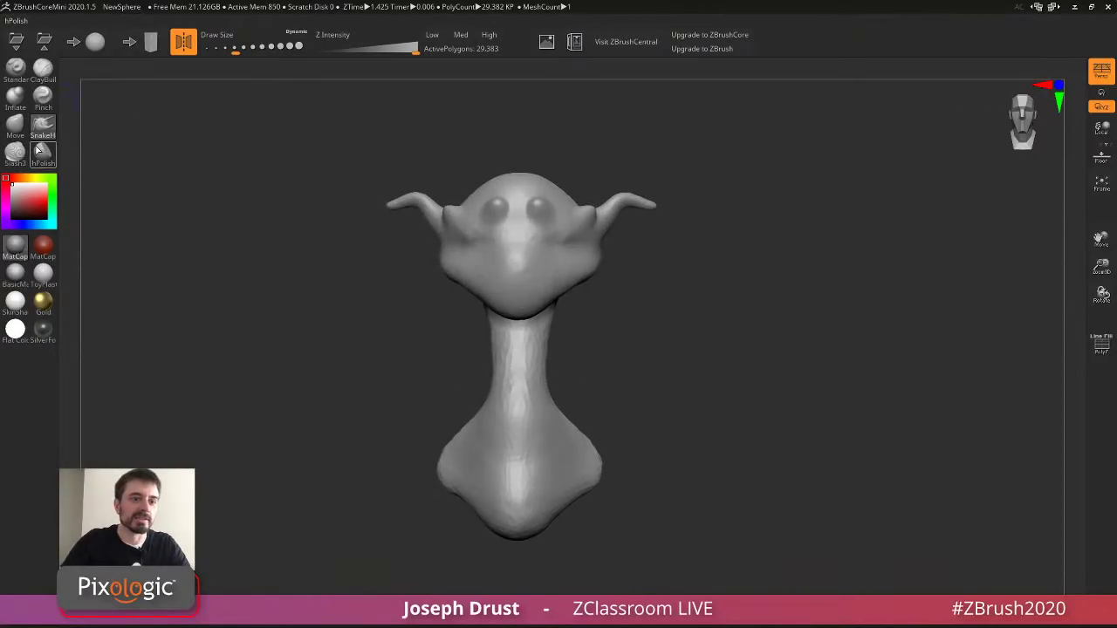
# Build up eye mounds on both sides of the face with small ClayBuildup strokes.
pyautogui.click(43, 71)
pyautogui.moveTo(561, 241); pyautogui.dragTo(575, 238)
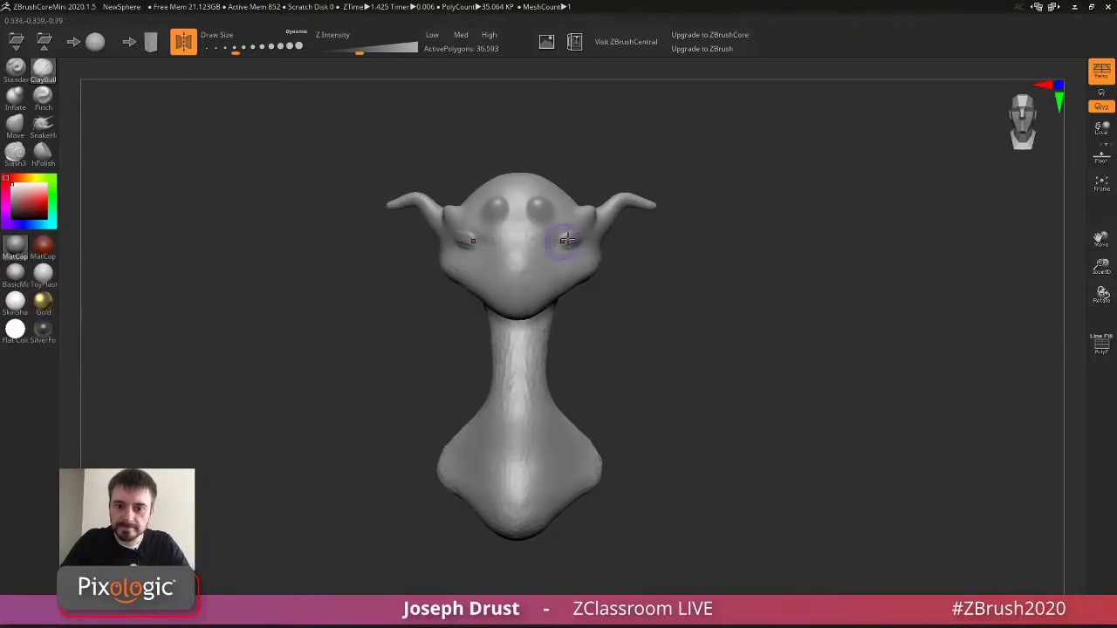
pyautogui.moveTo(582, 247); pyautogui.dragTo(539, 219, button='right')
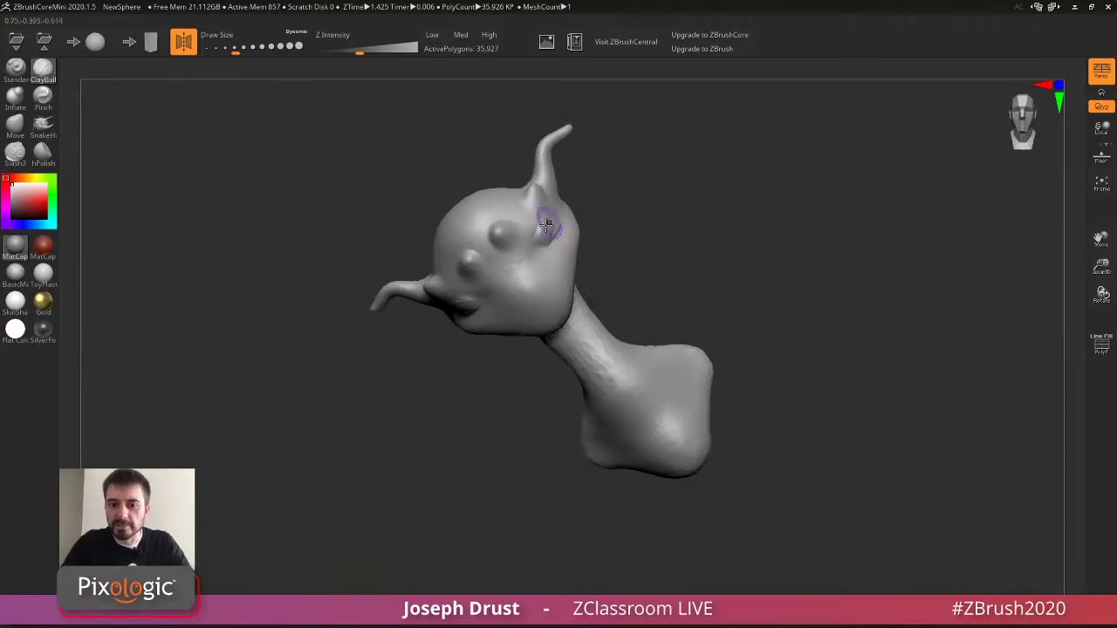
pyautogui.moveTo(555, 233); pyautogui.dragTo(543, 243)
pyautogui.moveTo(623, 192)
pyautogui.mouseDown(button='right')
pyautogui.moveTo(651, 190)
pyautogui.moveTo(612, 240)
pyautogui.mouseUp(button='right')
pyautogui.moveTo(612, 240); pyautogui.dragTo(609, 261)
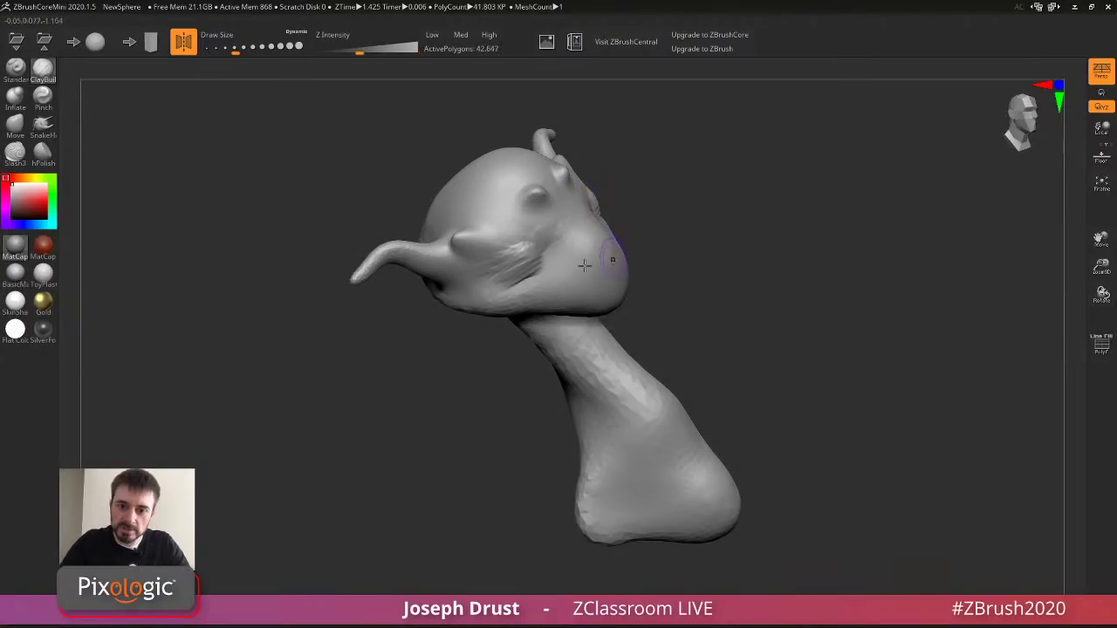
pyautogui.moveTo(521, 273); pyautogui.dragTo(524, 260)
pyautogui.moveTo(525, 258); pyautogui.dragTo(646, 177, button='right')
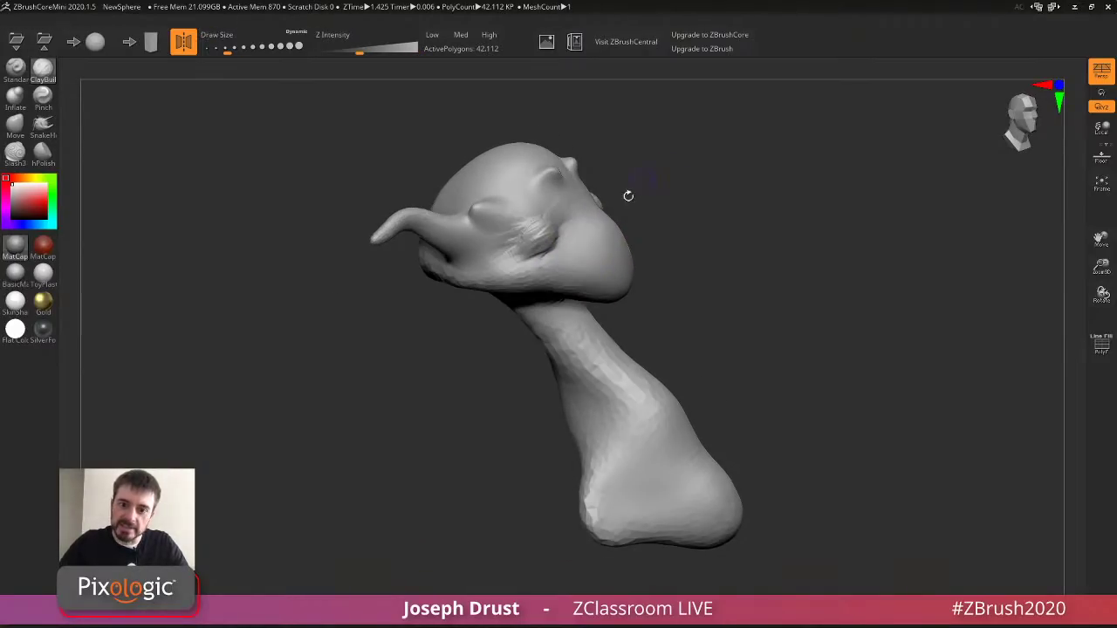
pyautogui.moveTo(532, 261); pyautogui.dragTo(559, 237)
# Round out the eye mounds below the horns and blend them into the cheeks.
pyautogui.moveTo(644, 184)
pyautogui.mouseDown()
pyautogui.moveTo(564, 227)
pyautogui.moveTo(558, 238)
pyautogui.moveTo(583, 253)
pyautogui.moveTo(535, 234)
pyautogui.moveTo(486, 266)
pyautogui.moveTo(488, 246)
pyautogui.mouseUp()
pyautogui.press('s')
pyautogui.moveTo(785, 153)
pyautogui.mouseDown()
pyautogui.moveTo(705, 167)
pyautogui.moveTo(523, 233)
pyautogui.mouseUp()
pyautogui.press('s')
pyautogui.click(494, 235)
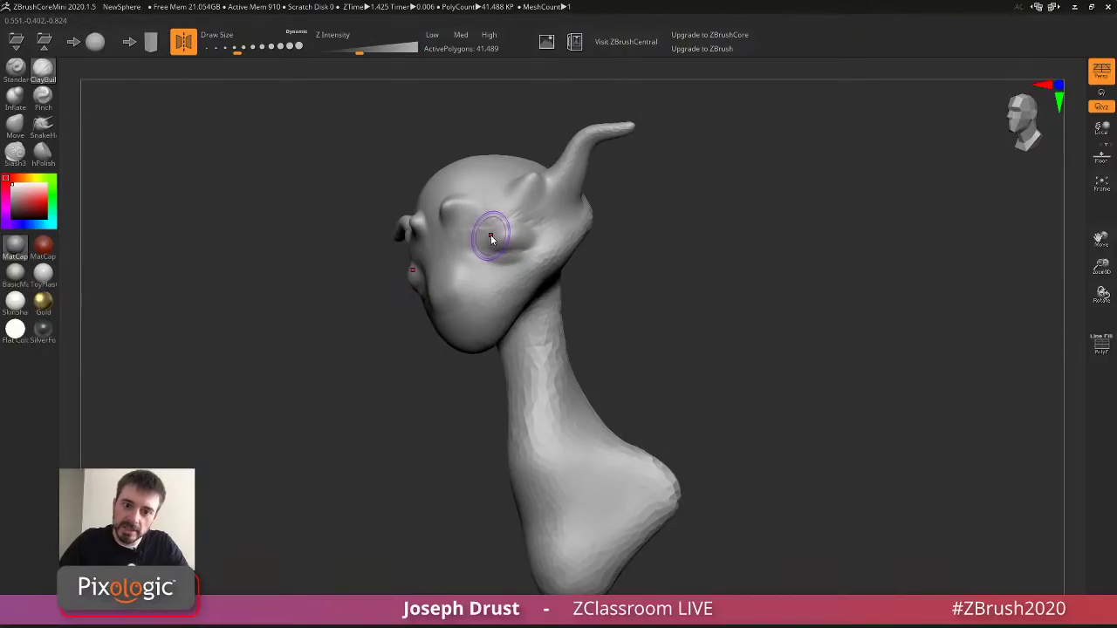
pyautogui.press('s')
pyautogui.click(529, 224)
pyautogui.moveTo(524, 229); pyautogui.dragTo(530, 234)
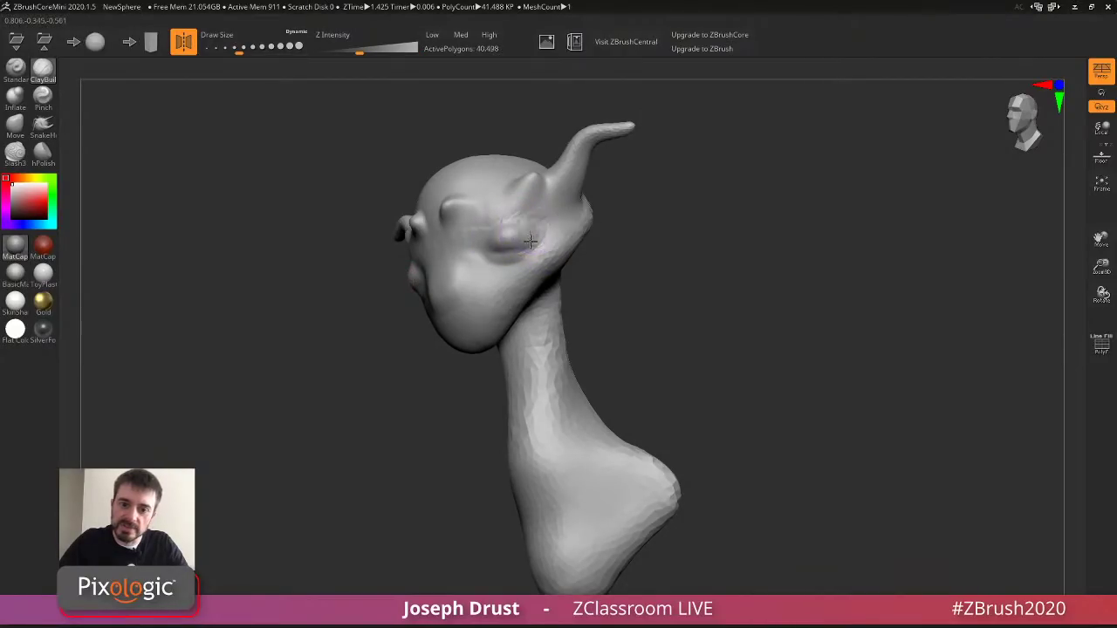
pyautogui.moveTo(682, 187); pyautogui.dragTo(776, 197)
pyautogui.moveTo(615, 215); pyautogui.dragTo(716, 218)
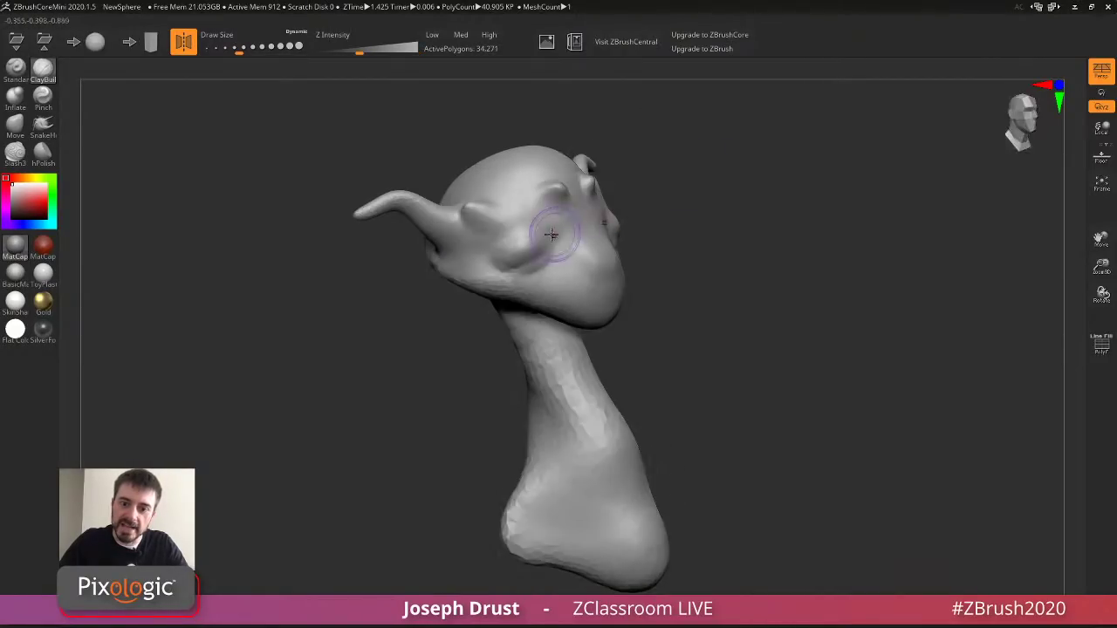
pyautogui.moveTo(524, 246); pyautogui.dragTo(530, 242)
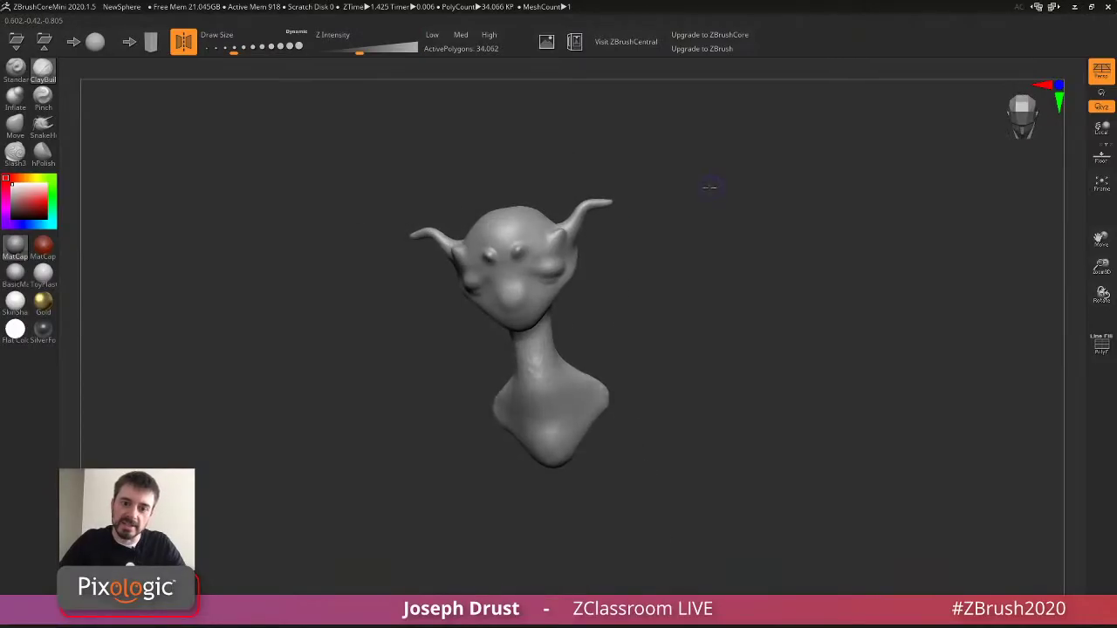
# Smooth the neck where it meets the shoulders and chest.
pyautogui.keyDown('alt'); pyautogui.moveTo(711, 187); pyautogui.dragTo(737, 191); pyautogui.keyUp('alt')
pyautogui.moveTo(620, 322); pyautogui.dragTo(423, 227)
pyautogui.moveTo(620, 323); pyautogui.dragTo(598, 319, button='right')
pyautogui.moveTo(508, 389)
pyautogui.mouseDown()
pyautogui.moveTo(524, 519)
pyautogui.moveTo(559, 510)
pyautogui.moveTo(581, 410)
pyautogui.mouseUp()
pyautogui.moveTo(616, 376); pyautogui.dragTo(623, 359, button='right')
pyautogui.moveTo(624, 359)
pyautogui.mouseDown()
pyautogui.moveTo(567, 366)
pyautogui.moveTo(581, 429)
pyautogui.moveTo(542, 366)
pyautogui.mouseUp()
# Add clay between the muzzle and the eye mounds and smooth it into the face.
pyautogui.moveTo(605, 269)
pyautogui.mouseDown()
pyautogui.moveTo(521, 265)
pyautogui.moveTo(535, 293)
pyautogui.moveTo(545, 228)
pyautogui.mouseUp()
pyautogui.moveTo(611, 172); pyautogui.dragTo(672, 187)
pyautogui.moveTo(569, 244); pyautogui.dragTo(545, 271)
pyautogui.moveTo(597, 262)
pyautogui.mouseDown()
pyautogui.moveTo(593, 234)
pyautogui.moveTo(550, 258)
pyautogui.moveTo(541, 244)
pyautogui.moveTo(548, 254)
pyautogui.mouseUp()
pyautogui.keyDown('shift'); pyautogui.moveTo(560, 233); pyautogui.dragTo(549, 246); pyautogui.keyUp('shift')
pyautogui.moveTo(612, 217); pyautogui.dragTo(650, 215)
# Carve ear hollows into the bumps at the base of the horns and build up their rims.
pyautogui.press('s')
pyautogui.click(622, 220)
pyautogui.moveTo(571, 211)
pyautogui.mouseDown()
pyautogui.moveTo(560, 234)
pyautogui.moveTo(569, 214)
pyautogui.mouseUp()
pyautogui.moveTo(608, 211)
pyautogui.mouseDown()
pyautogui.moveTo(722, 194)
pyautogui.moveTo(711, 194)
pyautogui.mouseUp()
pyautogui.moveTo(476, 167); pyautogui.dragTo(524, 170)
pyautogui.press('s')
pyautogui.click(485, 230)
pyautogui.moveTo(483, 227); pyautogui.dragTo(412, 288)
pyautogui.moveTo(478, 256)
pyautogui.keyDown('alt'); pyautogui.mouseDown()
pyautogui.moveTo(498, 249)
pyautogui.moveTo(480, 251)
pyautogui.mouseUp(); pyautogui.keyUp('alt')
pyautogui.press('s')
pyautogui.click(508, 255)
pyautogui.moveTo(656, 124); pyautogui.dragTo(721, 123)
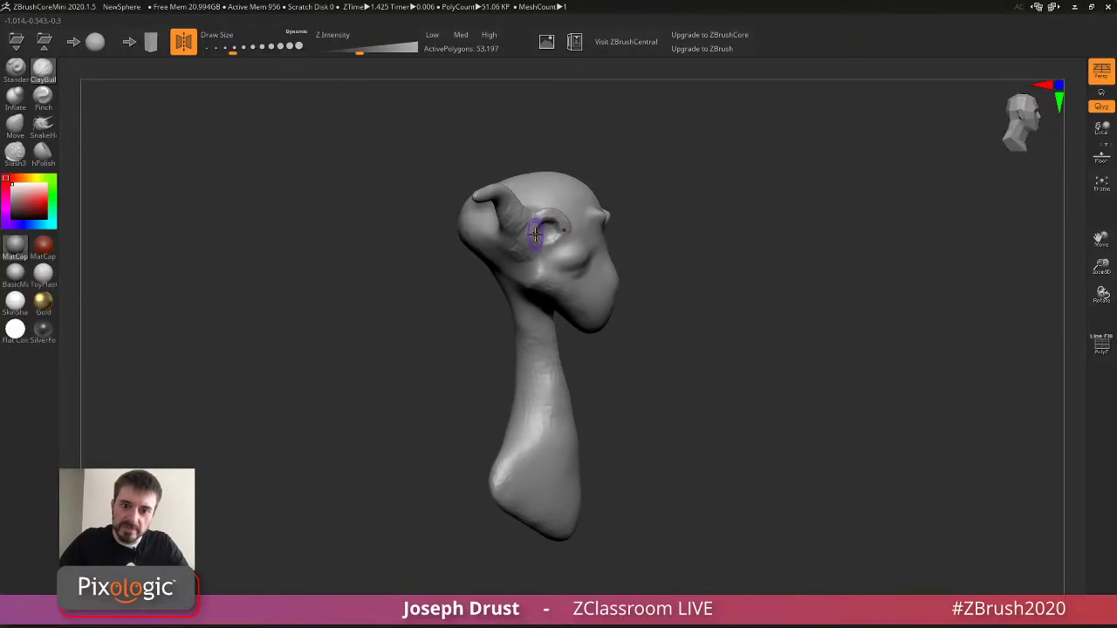
pyautogui.moveTo(535, 234); pyautogui.dragTo(531, 219, button='right')
pyautogui.moveTo(539, 214); pyautogui.dragTo(549, 212)
# Carve hollows into the two forehead bumps, smooth them and adjust their shape.
pyautogui.moveTo(594, 157); pyautogui.dragTo(566, 174)
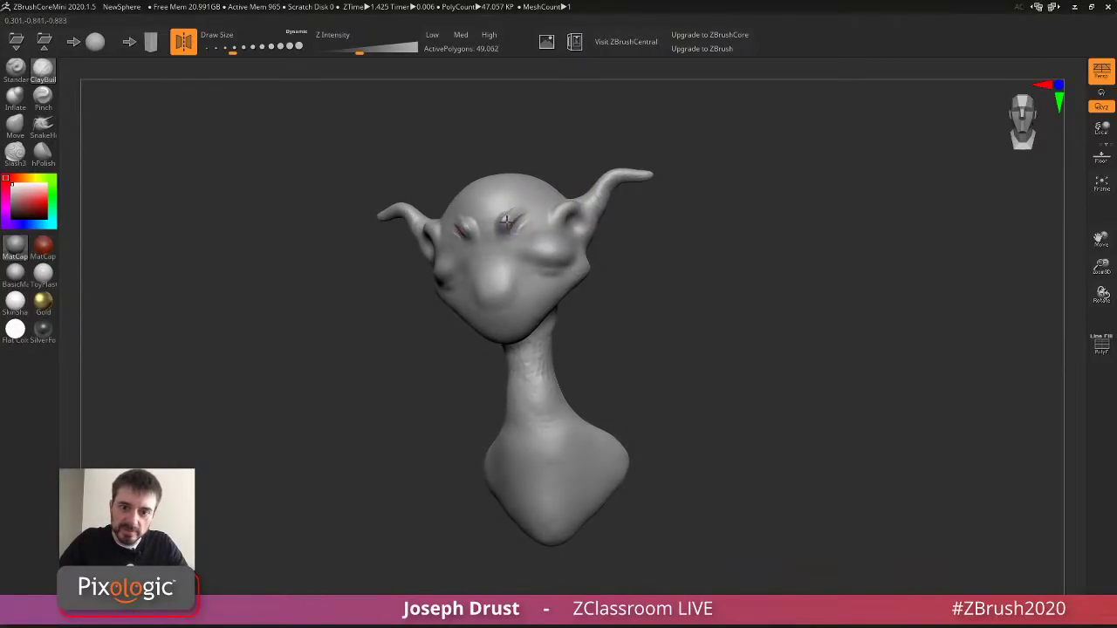
pyautogui.moveTo(524, 219); pyautogui.dragTo(522, 225)
pyautogui.keyDown('shift'); pyautogui.moveTo(522, 225); pyautogui.dragTo(518, 227); pyautogui.keyUp('shift')
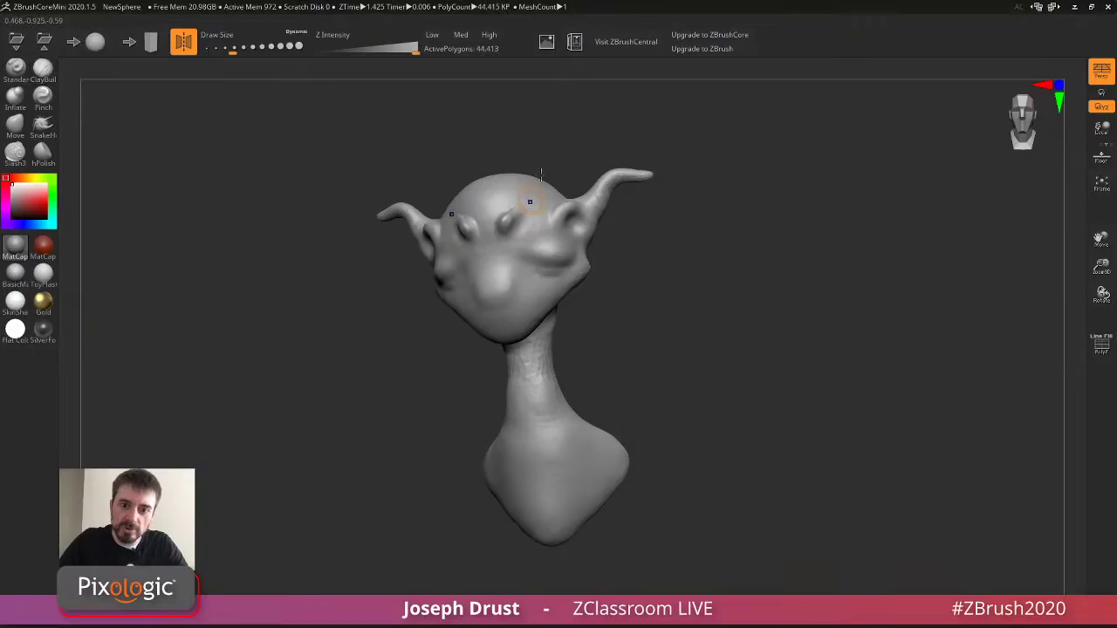
pyautogui.moveTo(541, 174); pyautogui.dragTo(611, 178)
pyautogui.moveTo(561, 229); pyautogui.dragTo(571, 233)
pyautogui.moveTo(729, 164); pyautogui.dragTo(671, 175)
pyautogui.moveTo(518, 229); pyautogui.dragTo(511, 245)
# Shape the tip of the nose and carve a pair of nostrils beneath it.
pyautogui.moveTo(602, 124); pyautogui.dragTo(671, 131)
pyautogui.moveTo(663, 296)
pyautogui.mouseDown()
pyautogui.moveTo(709, 281)
pyautogui.moveTo(709, 305)
pyautogui.mouseUp()
pyautogui.moveTo(556, 263); pyautogui.dragTo(566, 264)
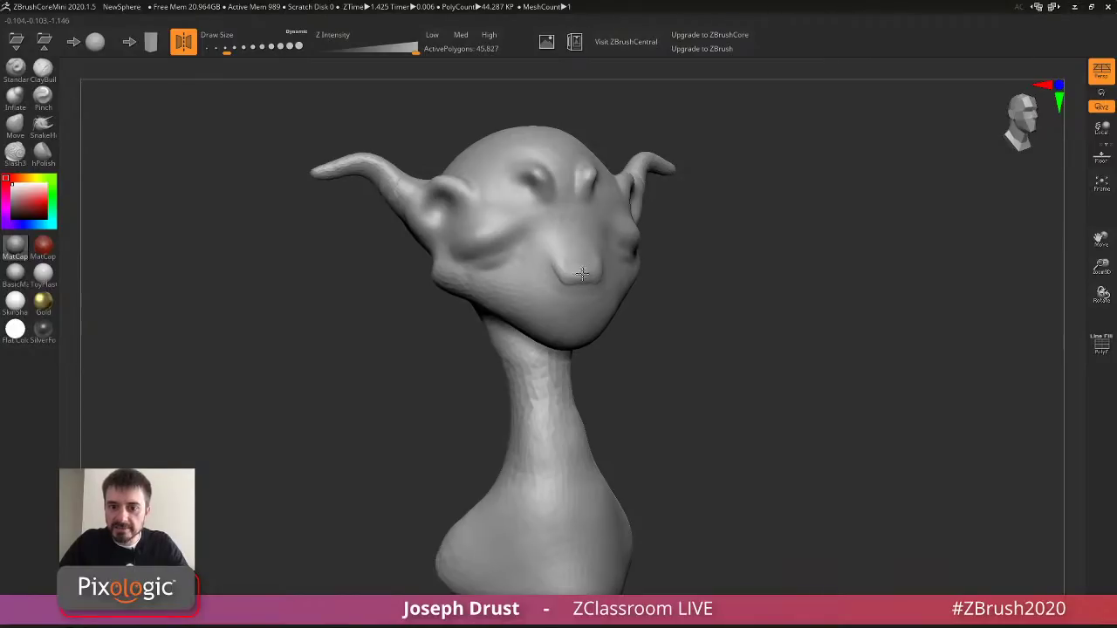
pyautogui.hotkey('ctrl', 'z')
pyautogui.click(584, 270)
pyautogui.press('s')
pyautogui.moveTo(608, 270); pyautogui.dragTo(595, 295)
pyautogui.press('s')
pyautogui.moveTo(661, 241); pyautogui.dragTo(708, 276)
pyautogui.moveTo(634, 288); pyautogui.dragTo(631, 286)
pyautogui.moveTo(682, 256)
pyautogui.mouseDown()
pyautogui.moveTo(597, 265)
pyautogui.moveTo(606, 268)
pyautogui.mouseUp()
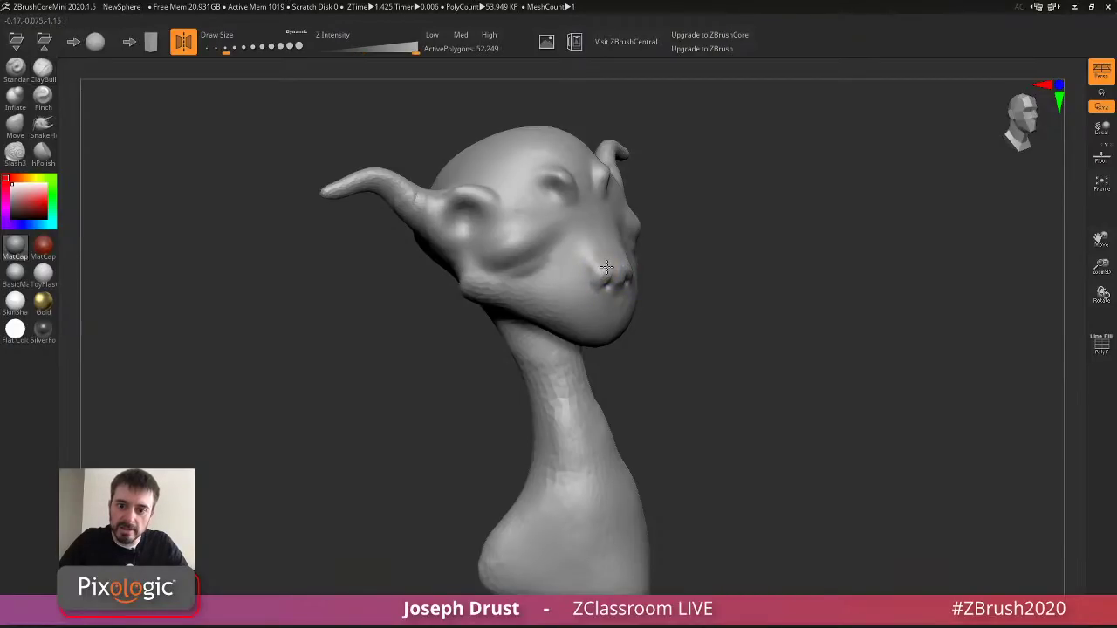
# Cut narrow eyelid slits along the underside of both eye mounds with the Slash3 brush.
pyautogui.moveTo(384, 244); pyautogui.dragTo(248, 234)
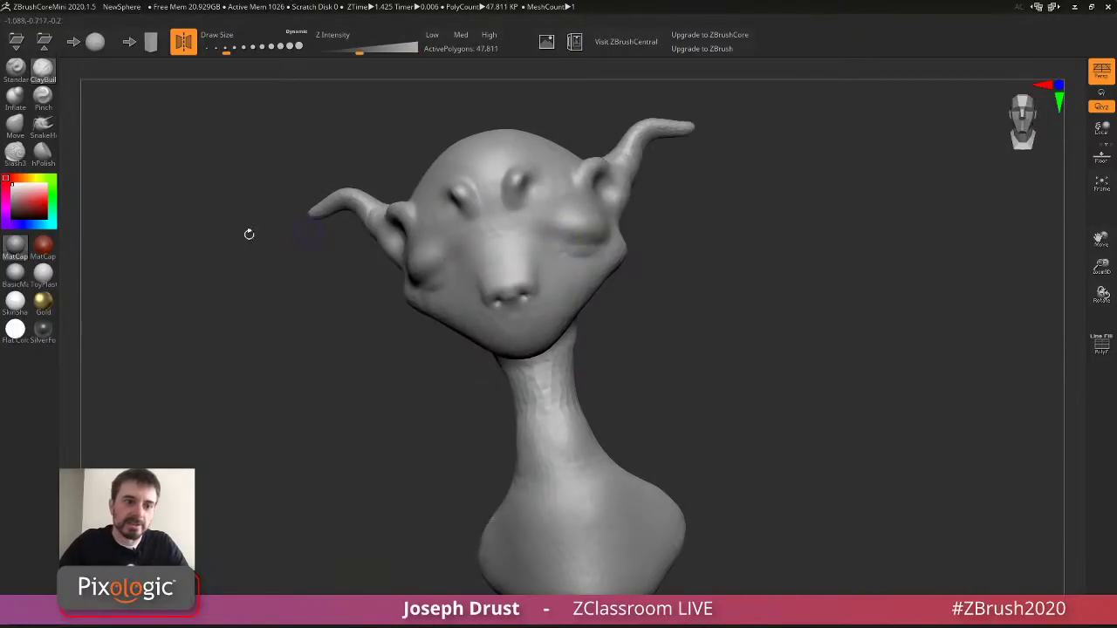
pyautogui.click(15, 154)
pyautogui.moveTo(765, 287)
pyautogui.mouseDown()
pyautogui.moveTo(788, 195)
pyautogui.moveTo(803, 247)
pyautogui.moveTo(775, 206)
pyautogui.mouseUp()
pyautogui.press(']')
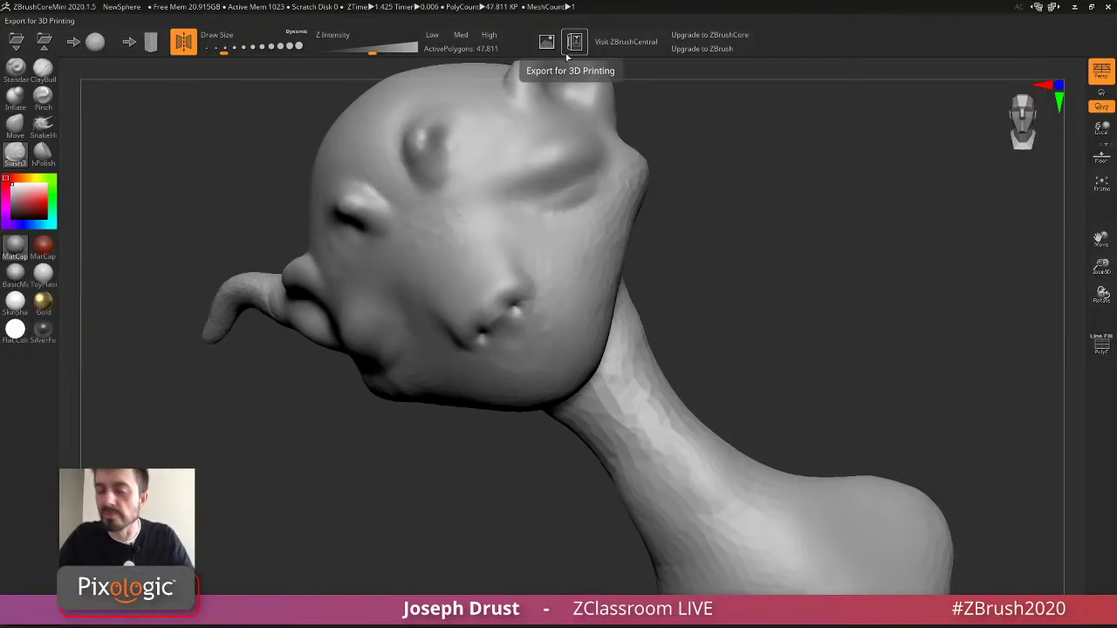
pyautogui.moveTo(663, 96); pyautogui.dragTo(621, 150)
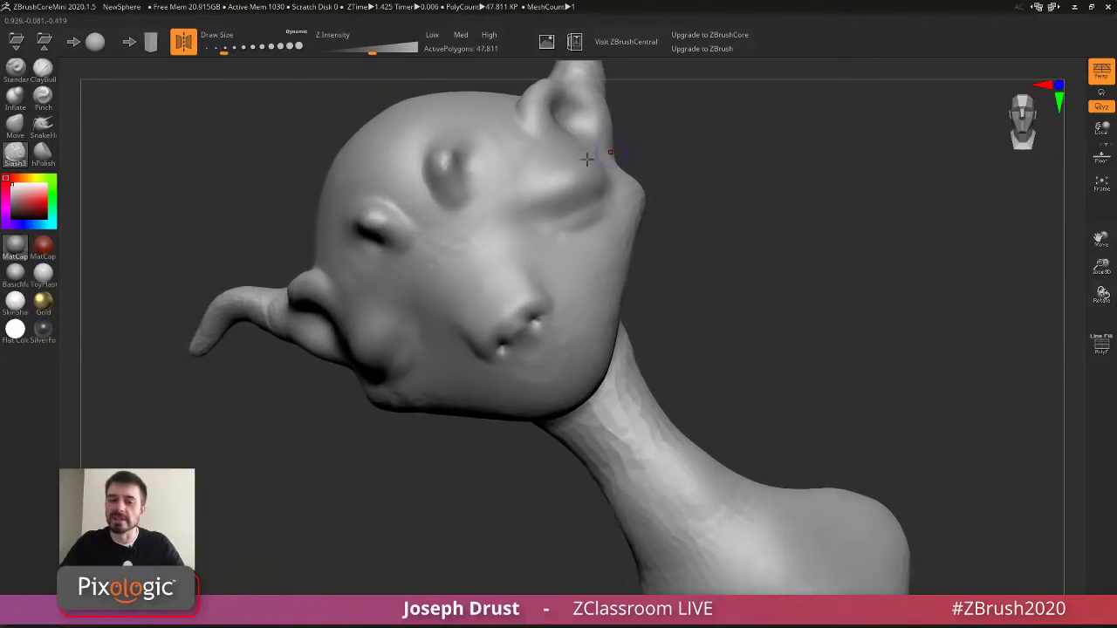
pyautogui.moveTo(587, 204); pyautogui.dragTo(595, 201)
pyautogui.moveTo(634, 170); pyautogui.dragTo(510, 229)
pyautogui.moveTo(739, 126); pyautogui.dragTo(582, 193)
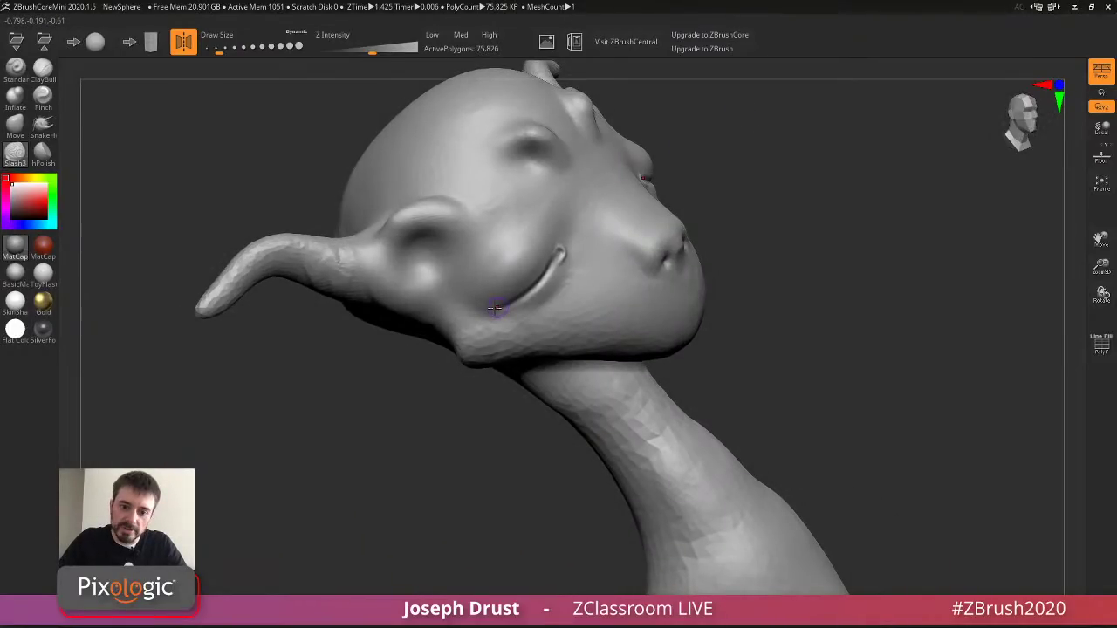
pyautogui.moveTo(493, 307); pyautogui.dragTo(562, 249)
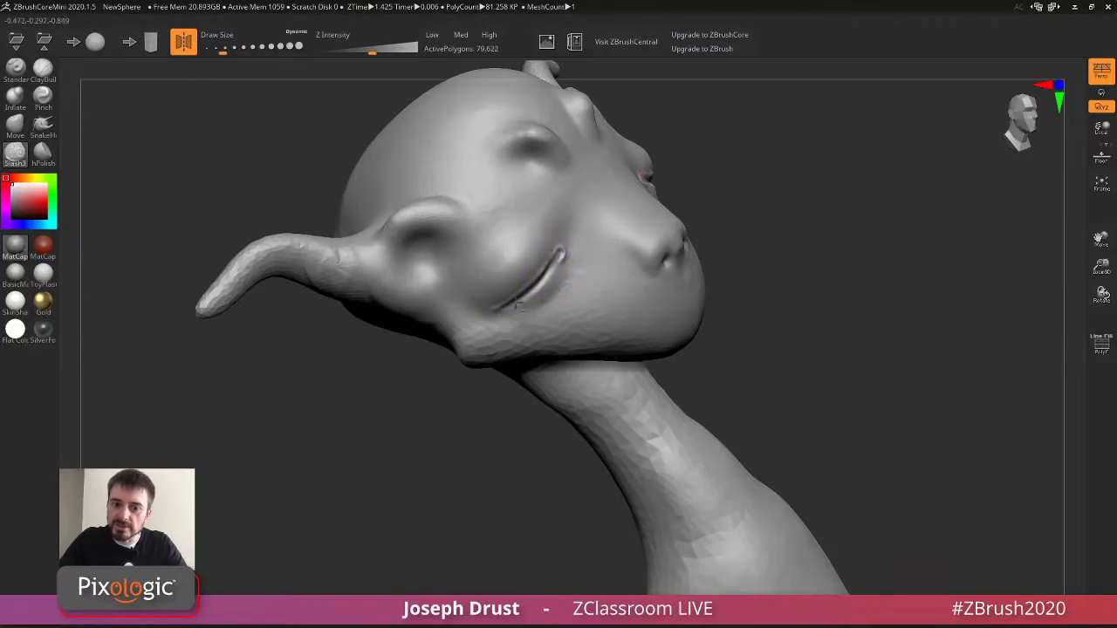
pyautogui.moveTo(776, 175)
pyautogui.mouseDown()
pyautogui.moveTo(611, 179)
pyautogui.moveTo(566, 235)
pyautogui.moveTo(600, 248)
pyautogui.mouseUp()
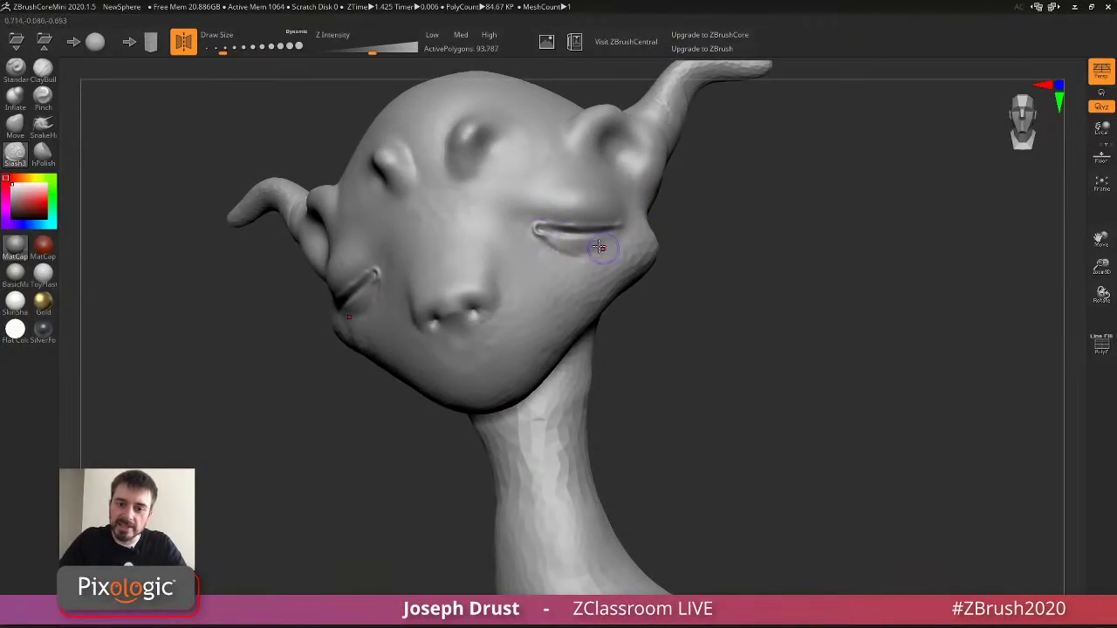
pyautogui.moveTo(600, 248); pyautogui.dragTo(683, 234, button='right')
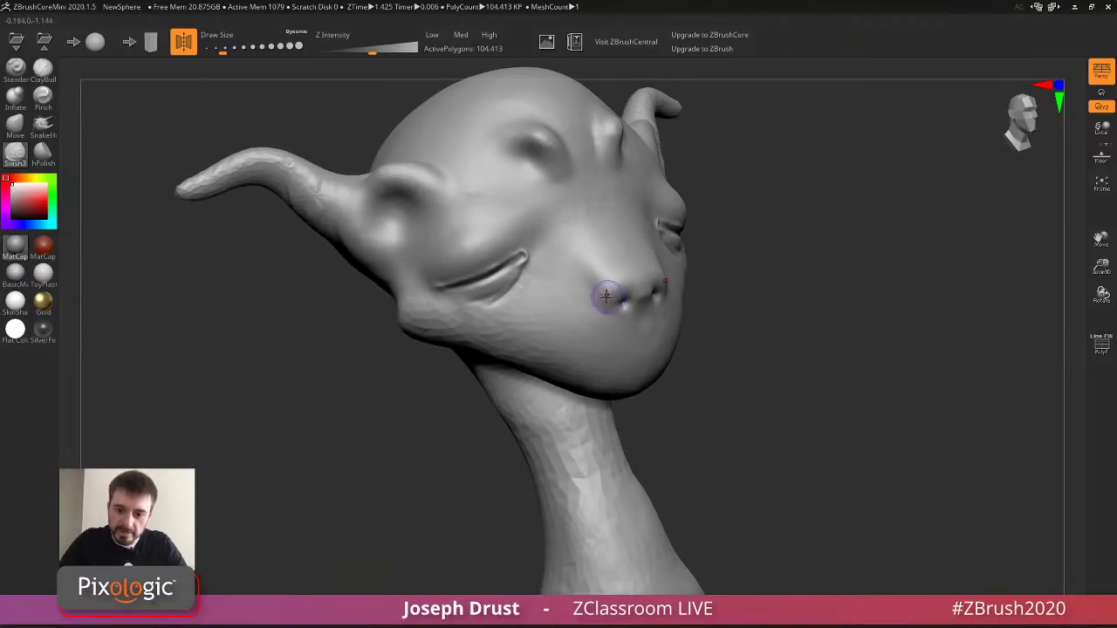
# Define the nostril wings and the crease under the nose with small Slash3 strokes.
pyautogui.moveTo(617, 311); pyautogui.dragTo(599, 301)
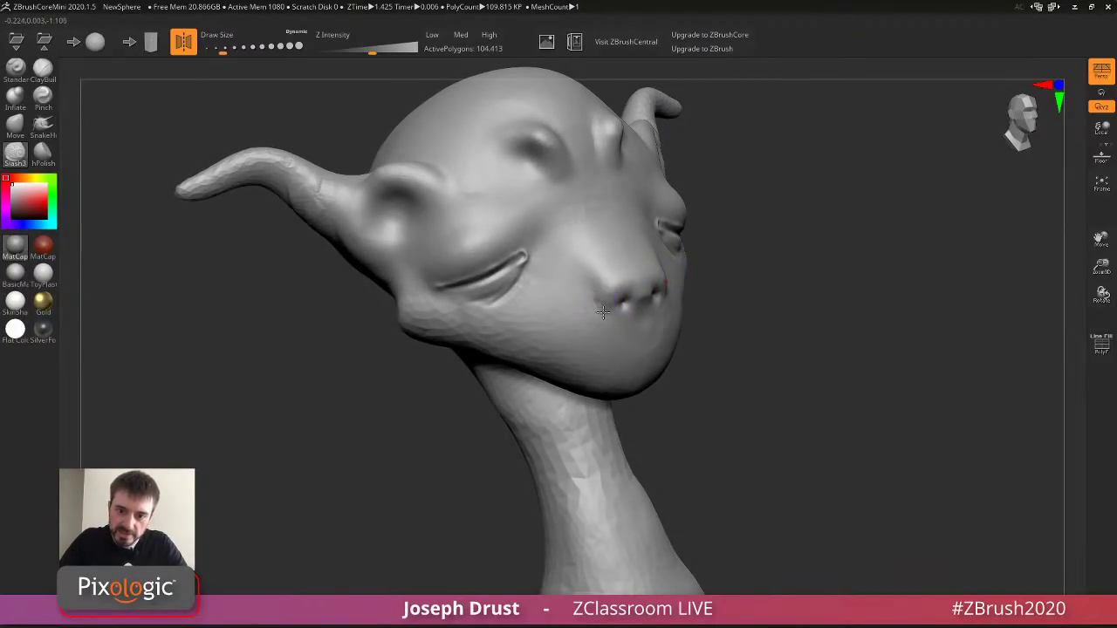
pyautogui.moveTo(749, 237); pyautogui.dragTo(664, 258)
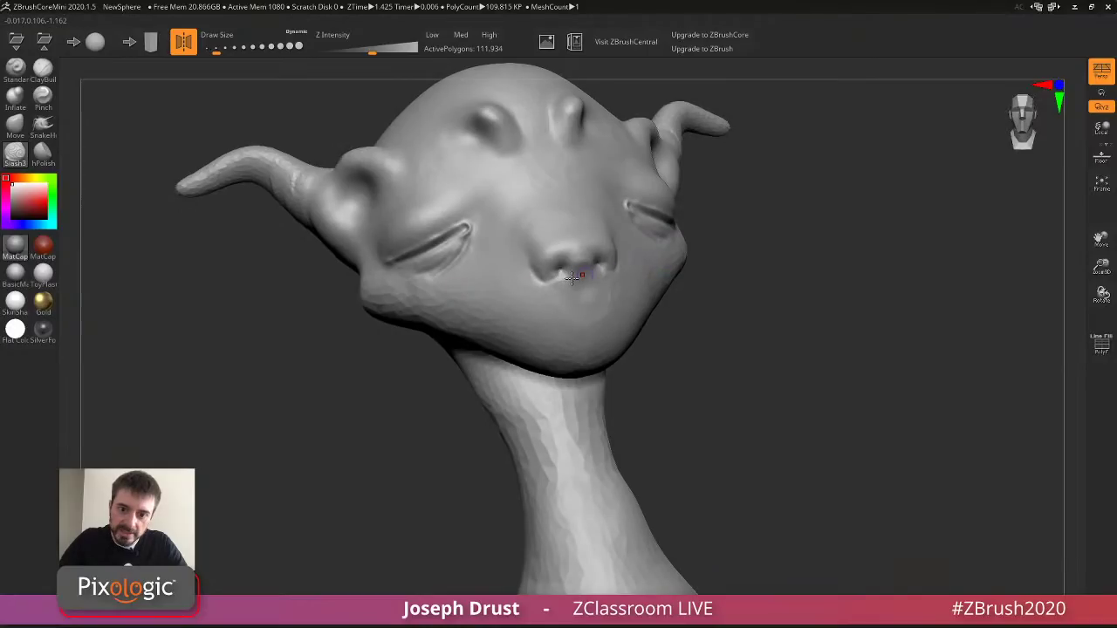
pyautogui.moveTo(571, 277)
pyautogui.mouseDown()
pyautogui.moveTo(556, 269)
pyautogui.moveTo(545, 281)
pyautogui.mouseUp()
pyautogui.keyDown('alt'); pyautogui.moveTo(768, 261); pyautogui.dragTo(794, 197); pyautogui.keyUp('alt')
# Refine the outer corners of the eyelids and carve a short mouth crease above the chin.
pyautogui.moveTo(794, 197)
pyautogui.mouseDown()
pyautogui.moveTo(740, 251)
pyautogui.moveTo(825, 184)
pyautogui.moveTo(279, 154)
pyautogui.mouseUp()
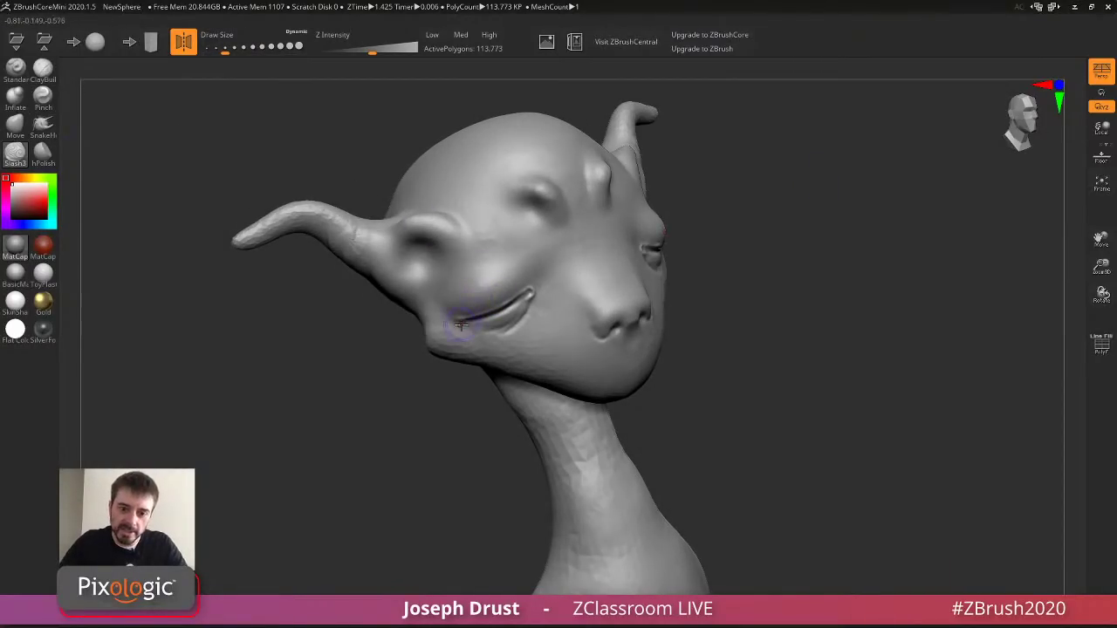
pyautogui.moveTo(747, 297)
pyautogui.mouseDown()
pyautogui.moveTo(748, 265)
pyautogui.moveTo(711, 259)
pyautogui.mouseUp()
pyautogui.moveTo(620, 341)
pyautogui.mouseDown()
pyautogui.moveTo(603, 349)
pyautogui.moveTo(621, 341)
pyautogui.mouseUp()
pyautogui.moveTo(730, 308); pyautogui.dragTo(728, 317)
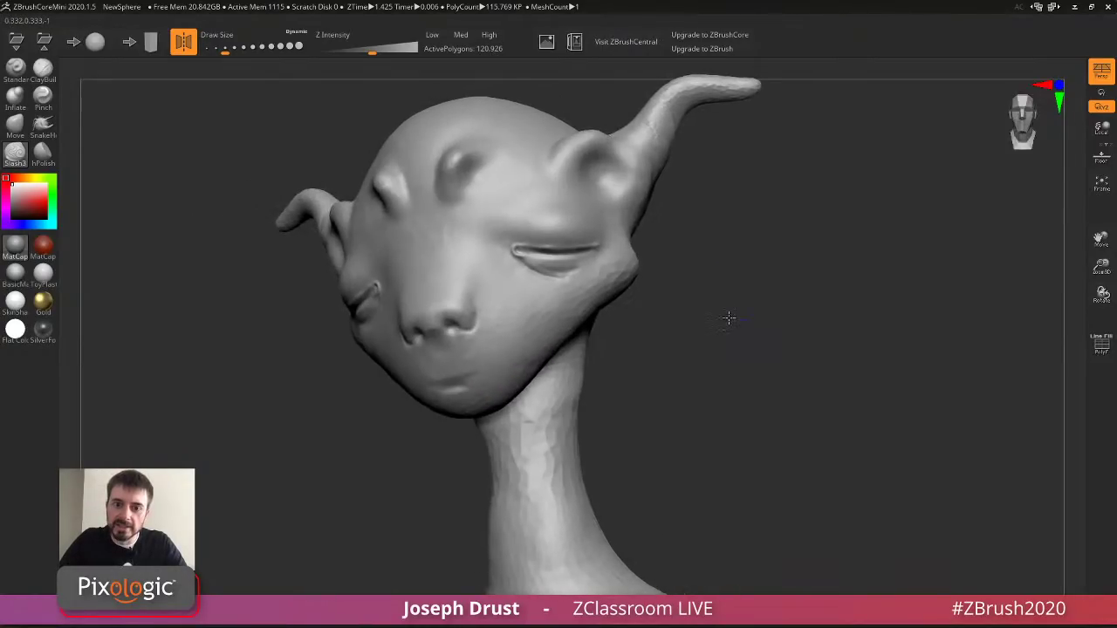
pyautogui.press('f')
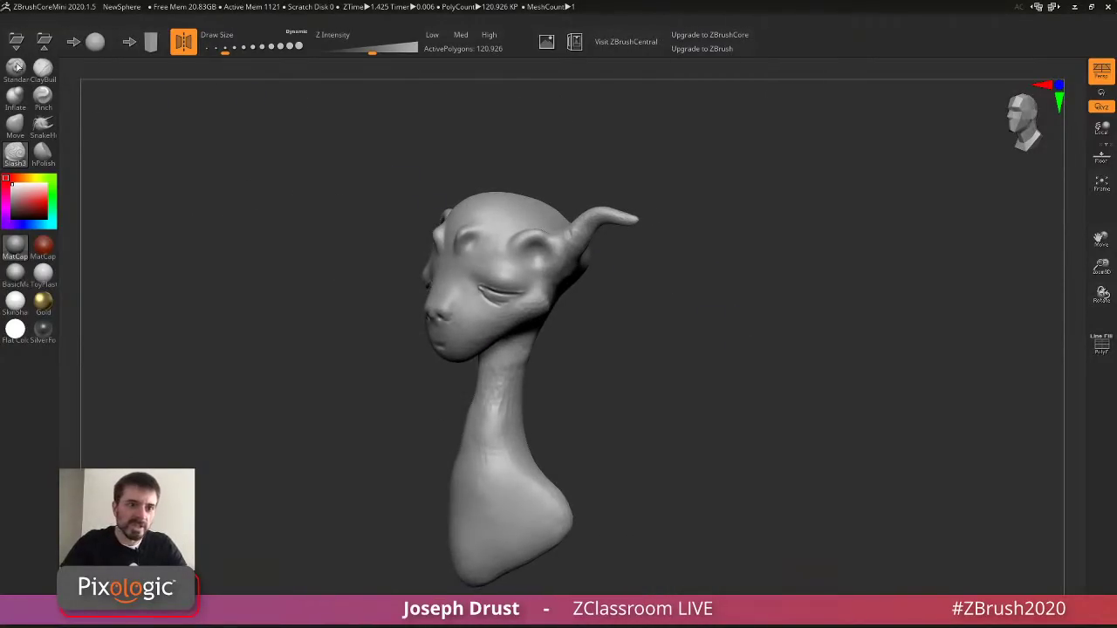
# Adjust the jaw and mouth shape with SnakeHook and smooth the mouth area.
pyautogui.click(42, 123)
pyautogui.moveTo(724, 293)
pyautogui.mouseDown()
pyautogui.moveTo(769, 287)
pyautogui.moveTo(773, 323)
pyautogui.mouseUp()
pyautogui.press('s')
pyautogui.moveTo(773, 326); pyautogui.dragTo(783, 326)
pyautogui.moveTo(523, 341); pyautogui.dragTo(550, 366)
pyautogui.moveTo(733, 262); pyautogui.dragTo(794, 256)
pyautogui.moveTo(793, 257); pyautogui.dragTo(628, 332, button='right')
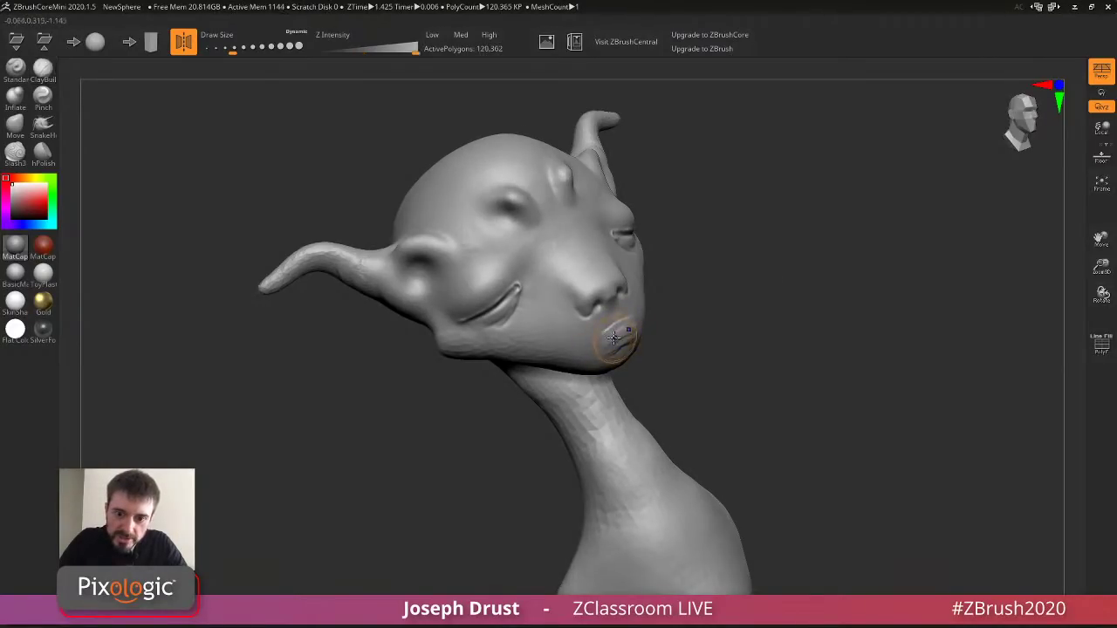
pyautogui.keyDown('shift'); pyautogui.moveTo(616, 340); pyautogui.dragTo(623, 333); pyautogui.keyUp('shift')
# Build up the jaw corners behind the eyes with ClayBuildup and smooth them into the head and neck.
pyautogui.moveTo(625, 335)
pyautogui.mouseDown(button='right')
pyautogui.moveTo(718, 261)
pyautogui.moveTo(689, 309)
pyautogui.moveTo(706, 289)
pyautogui.mouseUp(button='right')
pyautogui.press('s')
pyautogui.moveTo(706, 310); pyautogui.dragTo(693, 309)
pyautogui.moveTo(546, 291)
pyautogui.mouseDown()
pyautogui.moveTo(548, 304)
pyautogui.moveTo(525, 281)
pyautogui.mouseUp()
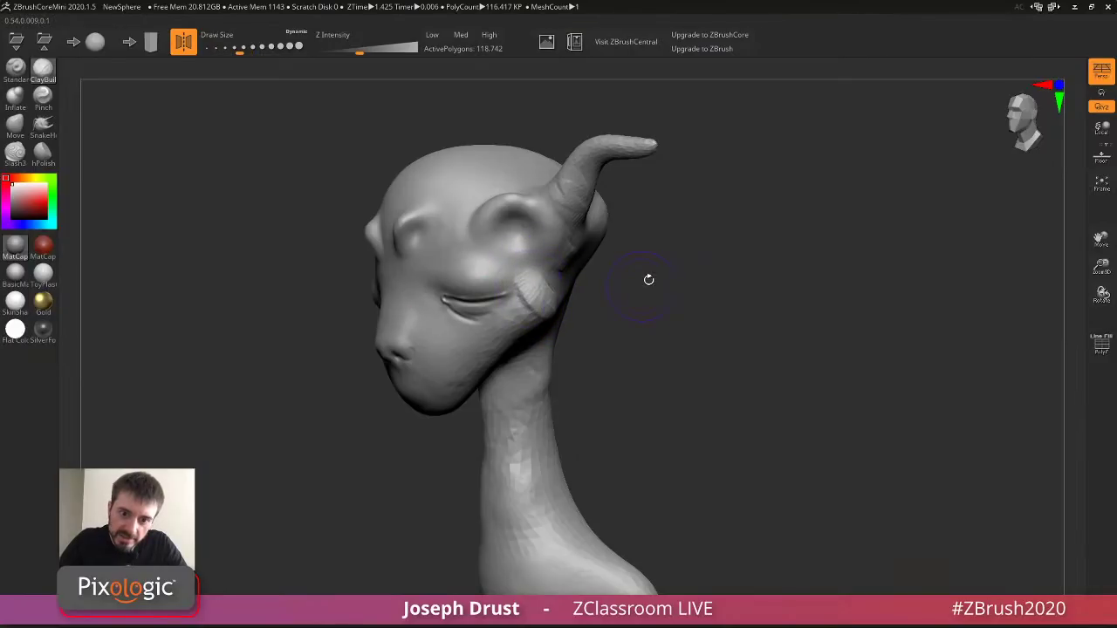
pyautogui.moveTo(648, 279); pyautogui.dragTo(644, 245)
pyautogui.moveTo(518, 269)
pyautogui.keyDown('shift'); pyautogui.mouseDown()
pyautogui.moveTo(500, 297)
pyautogui.moveTo(515, 272)
pyautogui.mouseUp(); pyautogui.keyUp('shift')
pyautogui.moveTo(640, 237); pyautogui.dragTo(733, 266)
pyautogui.keyDown('shift'); pyautogui.moveTo(607, 270); pyautogui.dragTo(588, 325); pyautogui.keyUp('shift')
pyautogui.moveTo(656, 281)
pyautogui.mouseDown()
pyautogui.moveTo(693, 259)
pyautogui.moveTo(698, 233)
pyautogui.mouseUp()
pyautogui.moveTo(605, 314)
pyautogui.mouseDown()
pyautogui.moveTo(635, 306)
pyautogui.moveTo(621, 324)
pyautogui.moveTo(702, 310)
pyautogui.moveTo(656, 319)
pyautogui.mouseUp()
pyautogui.moveTo(757, 313); pyautogui.dragTo(674, 318)
pyautogui.moveTo(675, 318)
pyautogui.mouseDown(button='right')
pyautogui.moveTo(726, 339)
pyautogui.moveTo(760, 253)
pyautogui.moveTo(755, 281)
pyautogui.moveTo(730, 283)
pyautogui.mouseUp(button='right')
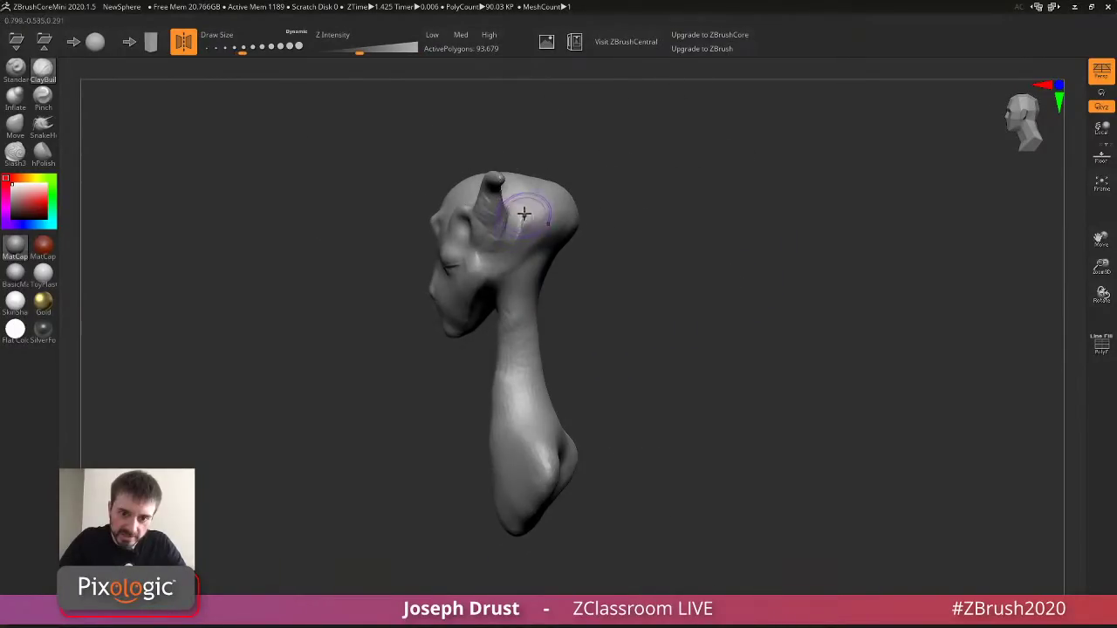
pyautogui.moveTo(523, 209)
pyautogui.mouseDown()
pyautogui.moveTo(531, 229)
pyautogui.moveTo(546, 197)
pyautogui.moveTo(549, 206)
pyautogui.mouseUp()
pyautogui.press('s')
pyautogui.hotkey('ctrl', 'z')
pyautogui.hotkey('ctrl', 'z')
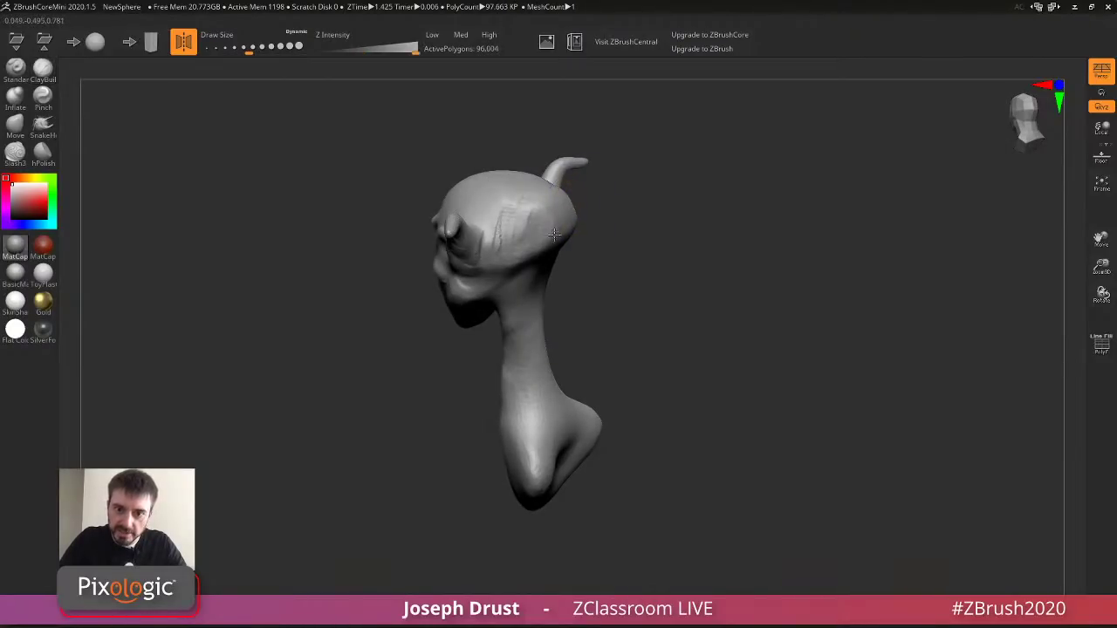
# Add muscle volume where the neck meets the skull and along its length with smaller ClayBuildup strokes.
pyautogui.moveTo(664, 172); pyautogui.dragTo(630, 213)
pyautogui.press('[')
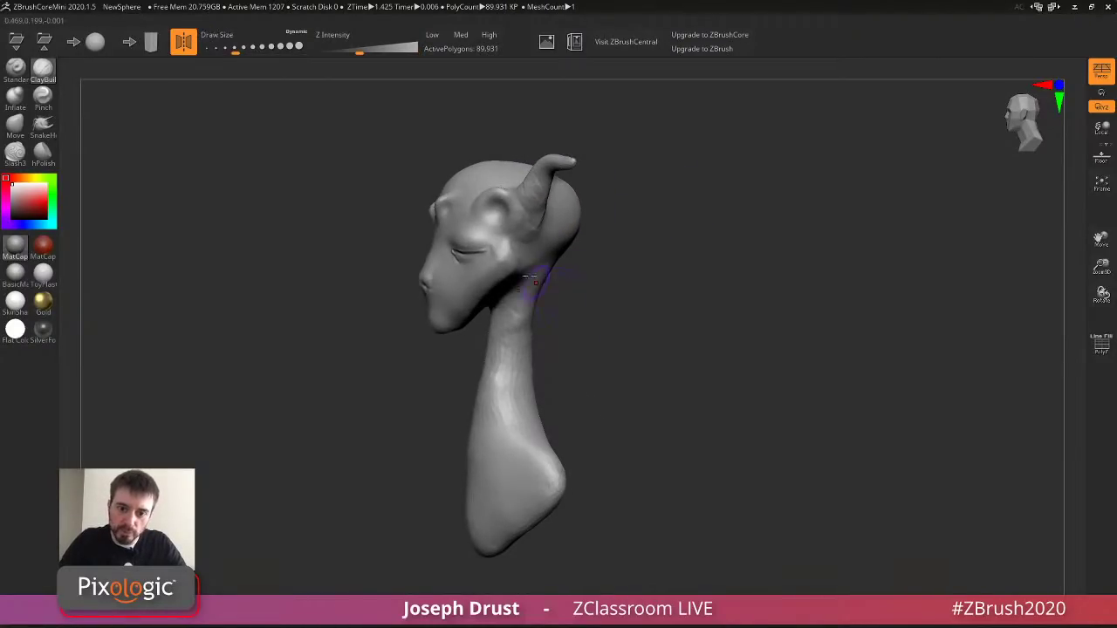
pyautogui.moveTo(539, 260)
pyautogui.mouseDown()
pyautogui.moveTo(489, 428)
pyautogui.moveTo(522, 292)
pyautogui.mouseUp()
pyautogui.moveTo(603, 218)
pyautogui.mouseDown()
pyautogui.moveTo(668, 224)
pyautogui.moveTo(642, 266)
pyautogui.mouseUp()
pyautogui.moveTo(651, 322); pyautogui.dragTo(620, 338)
pyautogui.moveTo(586, 402)
pyautogui.mouseDown()
pyautogui.moveTo(590, 389)
pyautogui.moveTo(640, 374)
pyautogui.moveTo(604, 372)
pyautogui.moveTo(636, 390)
pyautogui.moveTo(684, 350)
pyautogui.moveTo(492, 404)
pyautogui.moveTo(586, 405)
pyautogui.mouseUp()
pyautogui.moveTo(611, 366); pyautogui.dragTo(680, 340)
# Build up raised collarbones from the base of the neck out to both shoulders.
pyautogui.press('s')
pyautogui.click(561, 415)
pyautogui.moveTo(560, 408)
pyautogui.mouseDown()
pyautogui.moveTo(543, 426)
pyautogui.moveTo(558, 422)
pyautogui.moveTo(548, 404)
pyautogui.mouseUp()
pyautogui.moveTo(660, 378); pyautogui.dragTo(581, 417)
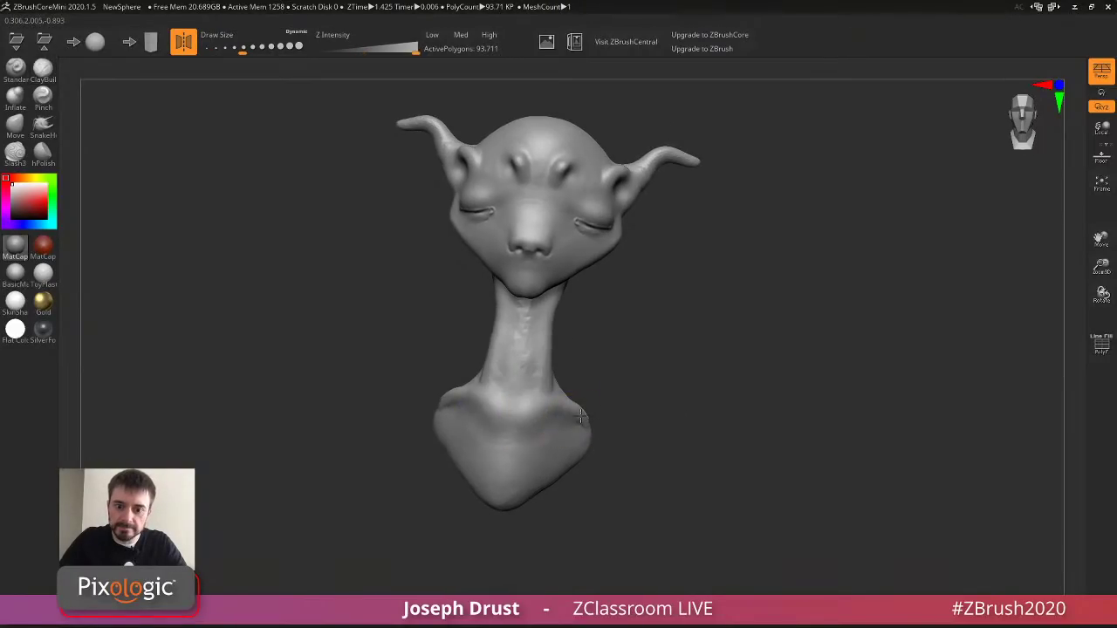
pyautogui.moveTo(681, 410)
pyautogui.mouseDown()
pyautogui.moveTo(561, 386)
pyautogui.moveTo(541, 363)
pyautogui.moveTo(593, 391)
pyautogui.mouseUp()
pyautogui.moveTo(593, 353)
pyautogui.mouseDown()
pyautogui.moveTo(594, 389)
pyautogui.moveTo(590, 378)
pyautogui.mouseUp()
pyautogui.moveTo(681, 393)
pyautogui.mouseDown()
pyautogui.moveTo(598, 386)
pyautogui.moveTo(612, 379)
pyautogui.mouseUp()
# Fill out the shoulders and their back side, then smooth the collarbone ridges.
pyautogui.press('s')
pyautogui.click(607, 376)
pyautogui.moveTo(657, 293)
pyautogui.mouseDown()
pyautogui.moveTo(716, 287)
pyautogui.moveTo(656, 297)
pyautogui.mouseUp()
pyautogui.moveTo(655, 410)
pyautogui.mouseDown()
pyautogui.moveTo(622, 464)
pyautogui.moveTo(641, 436)
pyautogui.moveTo(630, 397)
pyautogui.mouseUp()
pyautogui.moveTo(692, 291); pyautogui.dragTo(751, 291)
pyautogui.moveTo(624, 362); pyautogui.dragTo(635, 389)
pyautogui.moveTo(681, 332); pyautogui.dragTo(733, 332)
pyautogui.press('s')
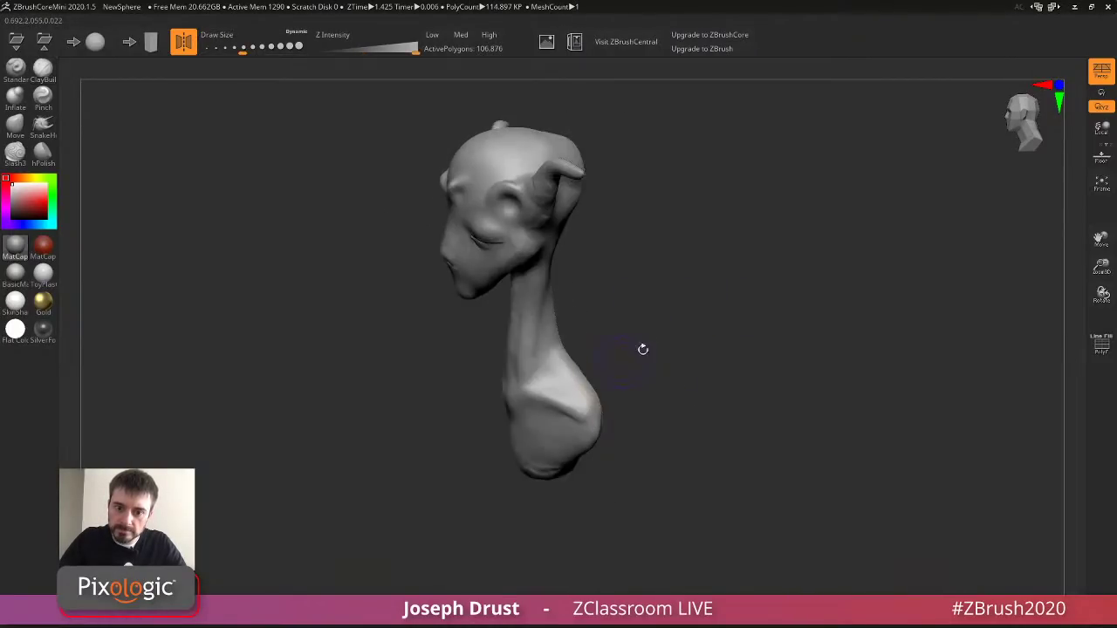
pyautogui.moveTo(640, 349); pyautogui.dragTo(631, 397)
# Reshape the shoulders and upper chest silhouette with a large SnakeHook brush.
pyautogui.click(43, 127)
pyautogui.moveTo(772, 318)
pyautogui.keyDown('alt'); pyautogui.mouseDown()
pyautogui.moveTo(761, 300)
pyautogui.moveTo(778, 308)
pyautogui.mouseUp(); pyautogui.keyUp('alt')
pyautogui.press('s')
pyautogui.click(772, 300)
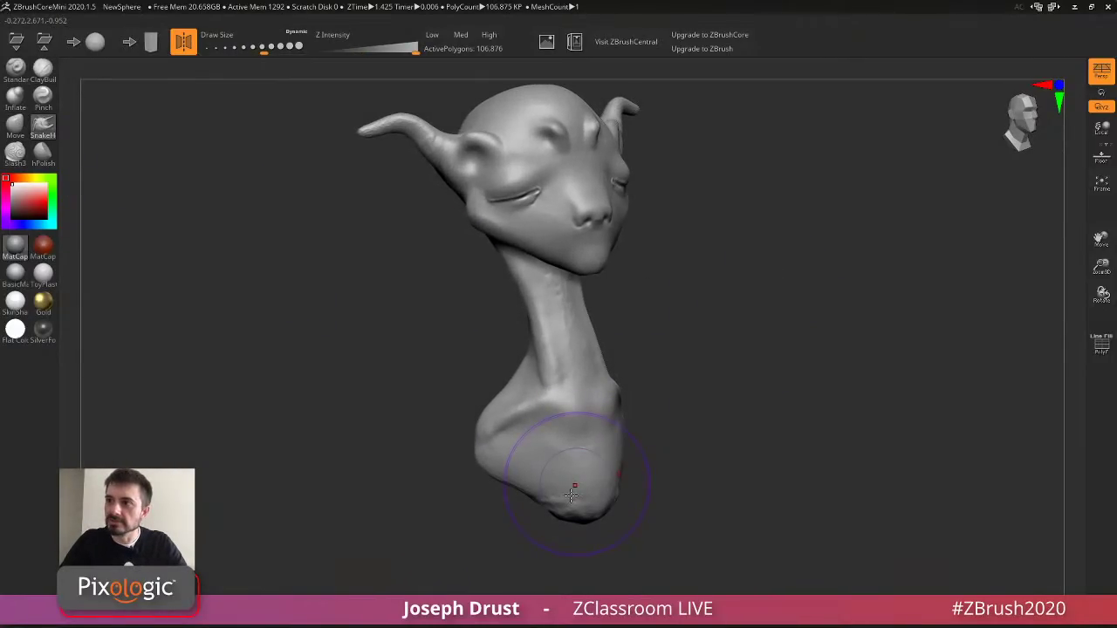
pyautogui.moveTo(733, 471); pyautogui.dragTo(590, 442)
pyautogui.moveTo(698, 441)
pyautogui.mouseDown()
pyautogui.moveTo(674, 434)
pyautogui.moveTo(690, 419)
pyautogui.mouseUp()
pyautogui.press('s')
pyautogui.moveTo(588, 423); pyautogui.dragTo(576, 424)
pyautogui.moveTo(680, 403)
pyautogui.mouseDown()
pyautogui.moveTo(732, 381)
pyautogui.moveTo(698, 367)
pyautogui.mouseUp()
pyautogui.moveTo(589, 369); pyautogui.dragTo(589, 359)
pyautogui.moveTo(624, 410); pyautogui.dragTo(650, 388)
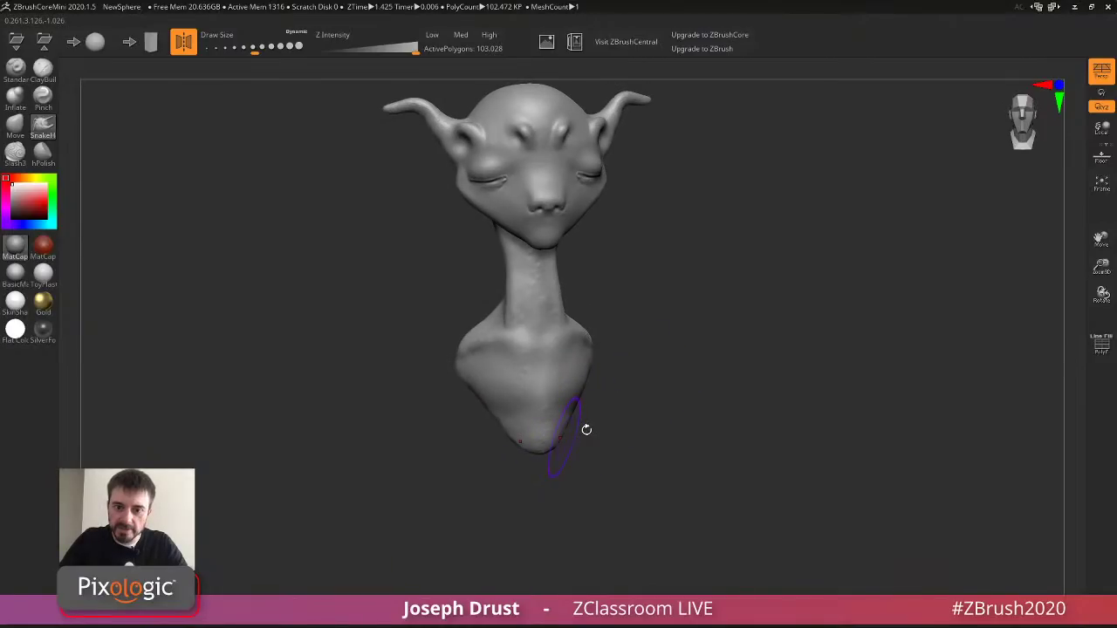
# Taper the lower end of the bust into a point and adjust the back with SnakeHook.
pyautogui.moveTo(586, 429); pyautogui.dragTo(574, 442)
pyautogui.press('s')
pyautogui.moveTo(583, 441); pyautogui.dragTo(589, 436)
pyautogui.moveTo(654, 443)
pyautogui.mouseDown()
pyautogui.moveTo(602, 441)
pyautogui.moveTo(621, 395)
pyautogui.mouseUp()
pyautogui.moveTo(665, 391); pyautogui.dragTo(644, 389)
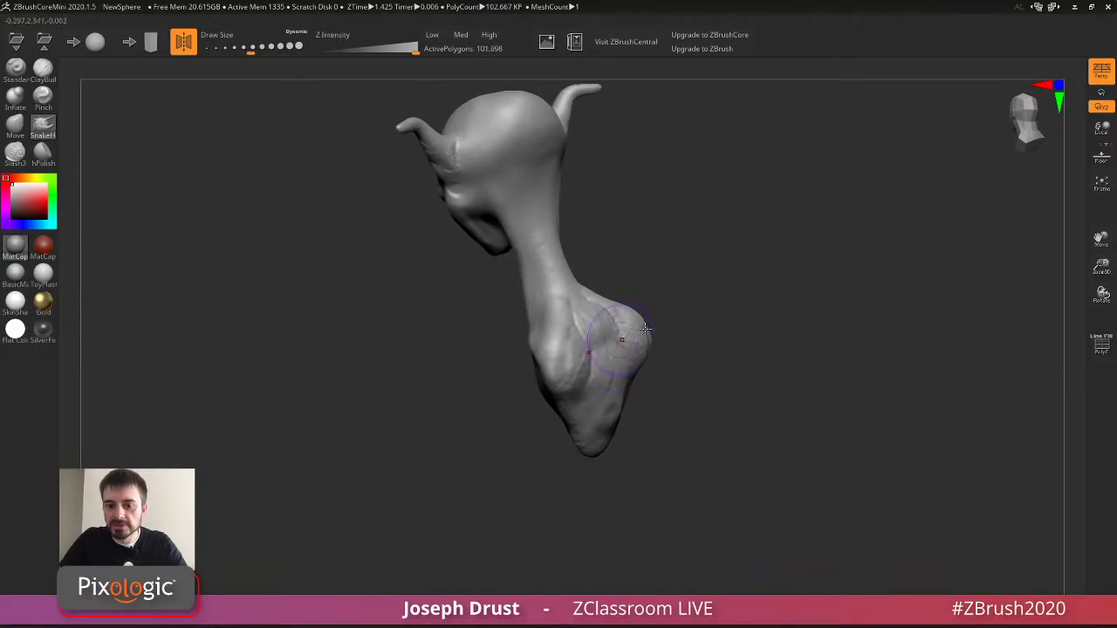
# Pull the top and back of the skull outward with SnakeHook and smooth the pulled form.
pyautogui.moveTo(656, 323)
pyautogui.mouseDown()
pyautogui.moveTo(643, 292)
pyautogui.moveTo(663, 247)
pyautogui.moveTo(655, 284)
pyautogui.moveTo(646, 271)
pyautogui.mouseUp()
pyautogui.press('s')
pyautogui.moveTo(637, 165)
pyautogui.mouseDown()
pyautogui.moveTo(621, 164)
pyautogui.moveTo(633, 164)
pyautogui.mouseUp()
pyautogui.moveTo(523, 180); pyautogui.dragTo(539, 203)
pyautogui.moveTo(498, 238); pyautogui.dragTo(536, 197)
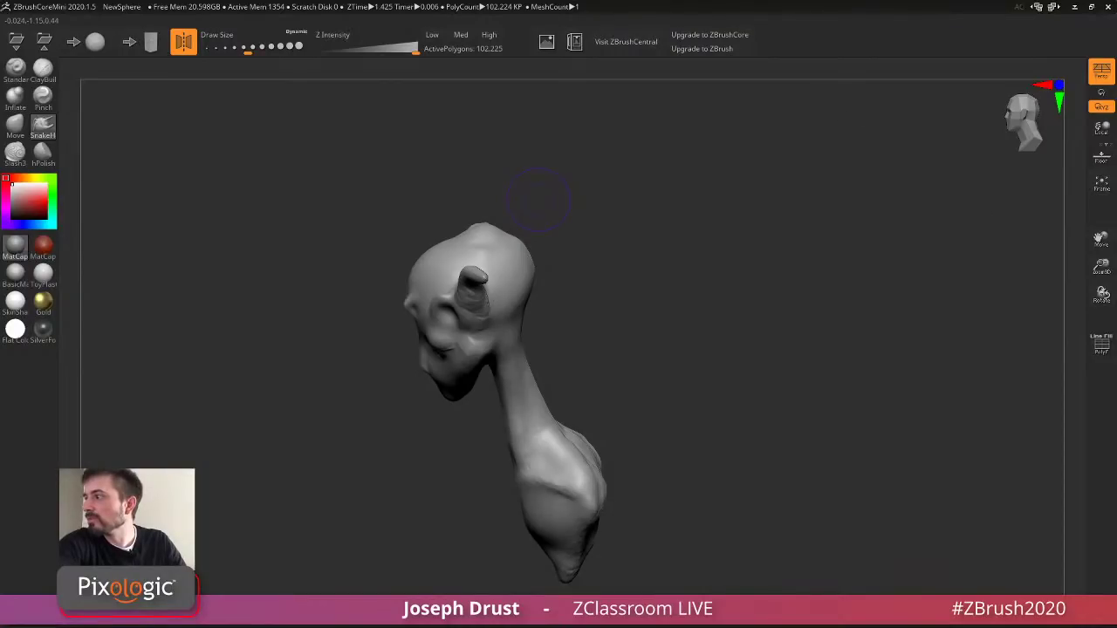
pyautogui.moveTo(675, 287)
pyautogui.mouseDown()
pyautogui.moveTo(698, 254)
pyautogui.moveTo(628, 213)
pyautogui.moveTo(628, 249)
pyautogui.mouseUp()
pyautogui.moveTo(546, 214)
pyautogui.keyDown('shift'); pyautogui.mouseDown()
pyautogui.moveTo(506, 209)
pyautogui.moveTo(742, 209)
pyautogui.moveTo(602, 218)
pyautogui.mouseUp(); pyautogui.keyUp('shift')
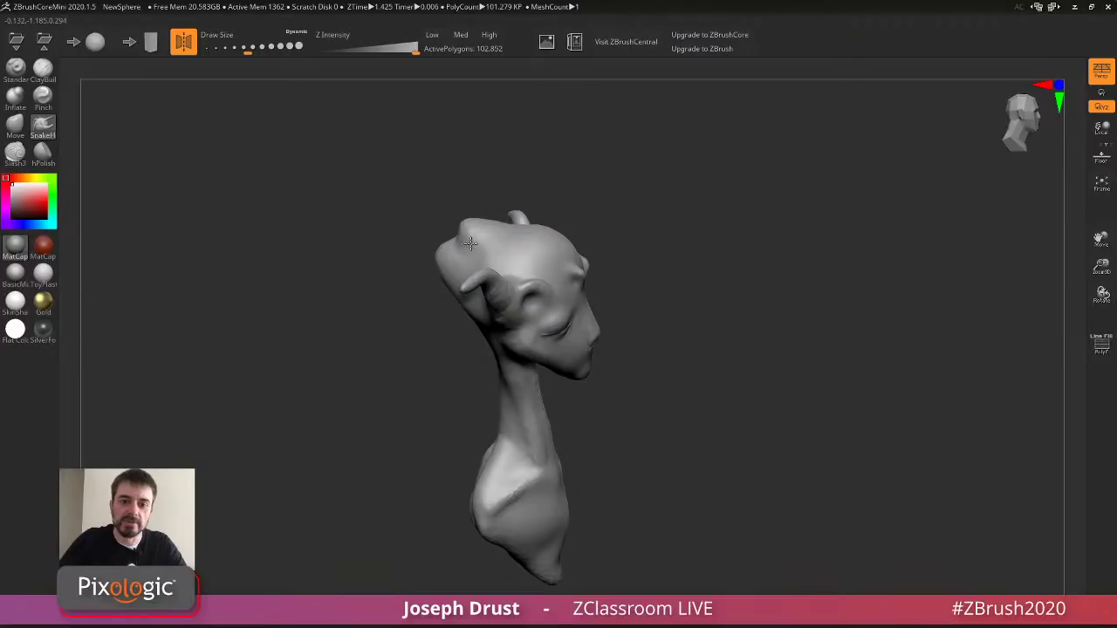
# Fill the uneven top of the skull with ClayBuildup and smooth it into an elongated back of the head.
pyautogui.click(43, 74)
pyautogui.moveTo(498, 183)
pyautogui.mouseDown()
pyautogui.moveTo(625, 194)
pyautogui.moveTo(546, 174)
pyautogui.moveTo(598, 267)
pyautogui.mouseUp()
pyautogui.keyDown('shift'); pyautogui.moveTo(496, 249); pyautogui.dragTo(472, 243); pyautogui.keyUp('shift')
pyautogui.moveTo(611, 201)
pyautogui.mouseDown()
pyautogui.moveTo(709, 169)
pyautogui.moveTo(685, 225)
pyautogui.mouseUp()
pyautogui.press('s')
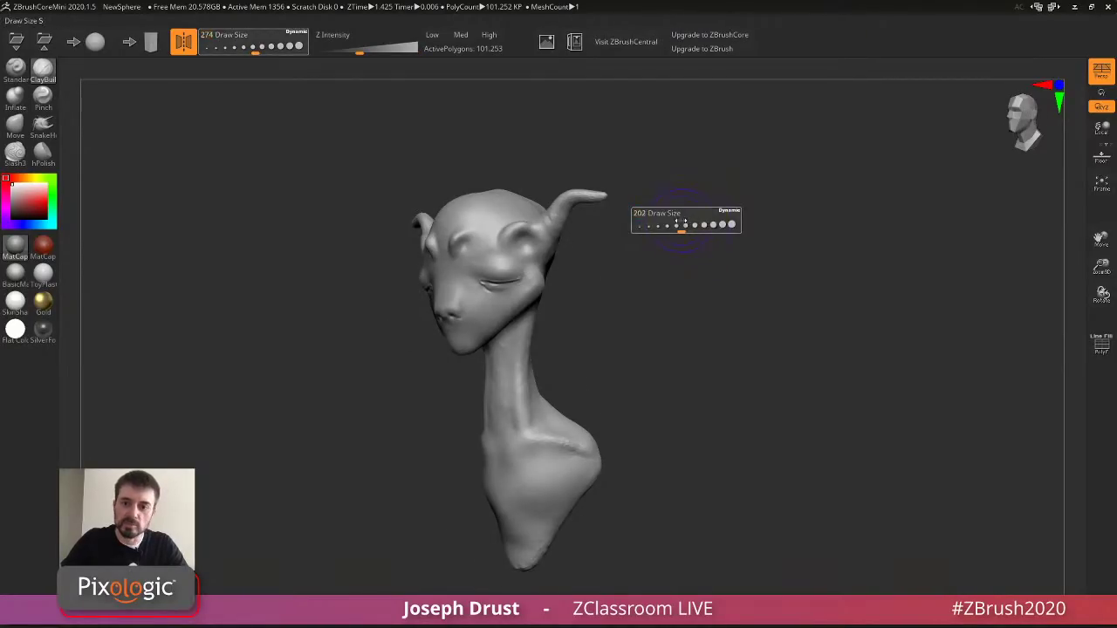
pyautogui.press('s')
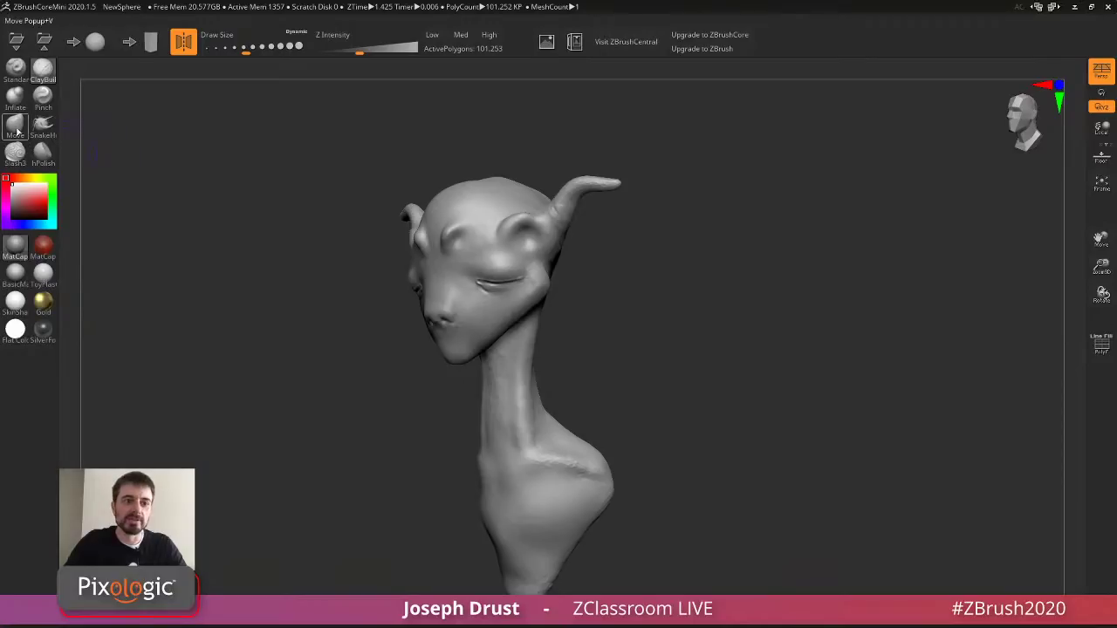
# Tint the model a muted red and preview it in the ToyPlastic material.
pyautogui.click(24, 199)
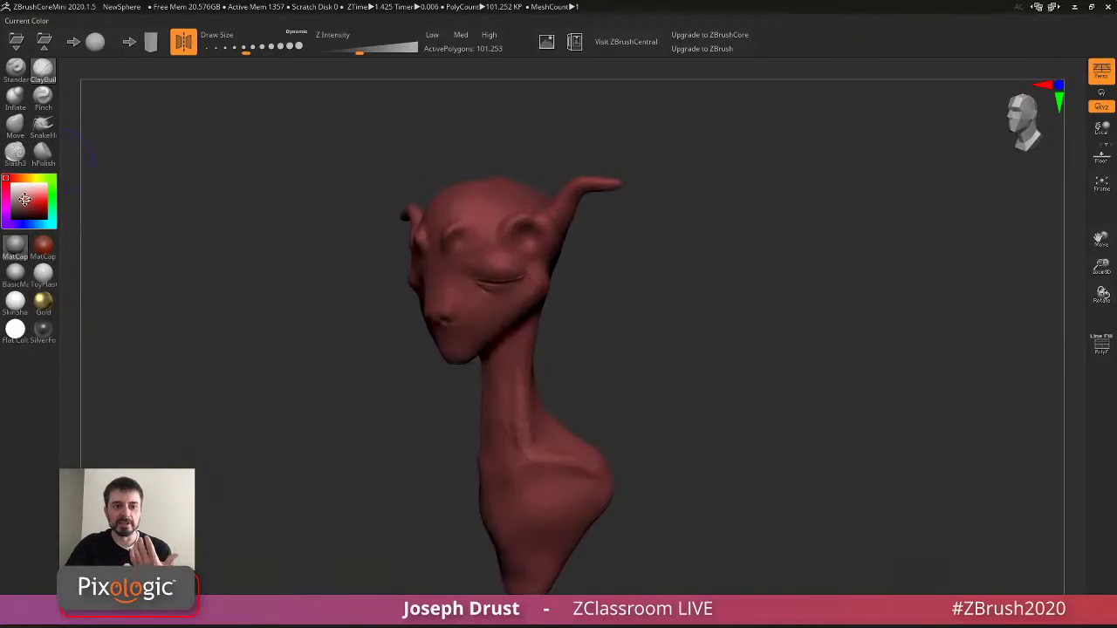
pyautogui.moveTo(195, 174); pyautogui.dragTo(300, 177)
pyautogui.moveTo(773, 312); pyautogui.dragTo(696, 319)
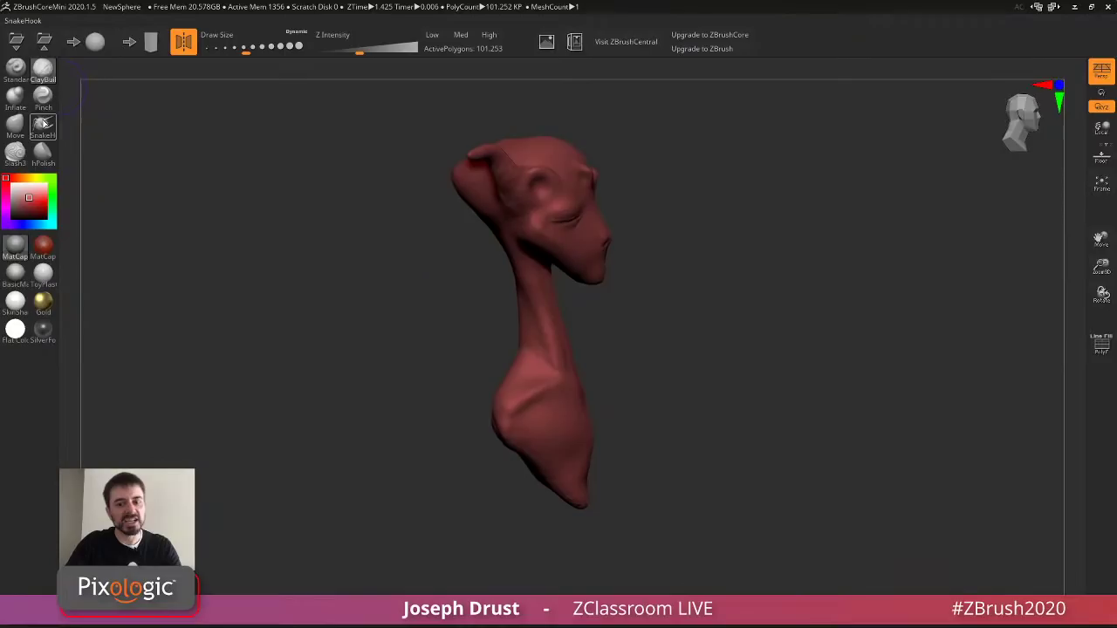
pyautogui.click(44, 281)
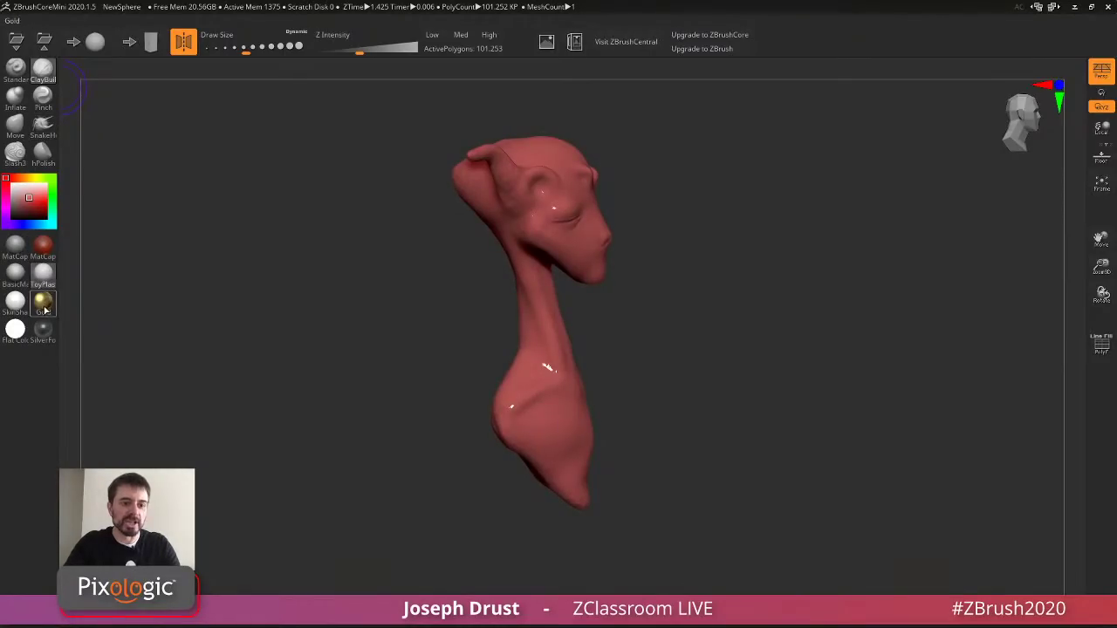
# Preview the bust in the Gold material with the colour set back to white.
pyautogui.click(47, 300)
pyautogui.moveTo(29, 198); pyautogui.dragTo(15, 185)
pyautogui.moveTo(332, 201); pyautogui.dragTo(224, 200)
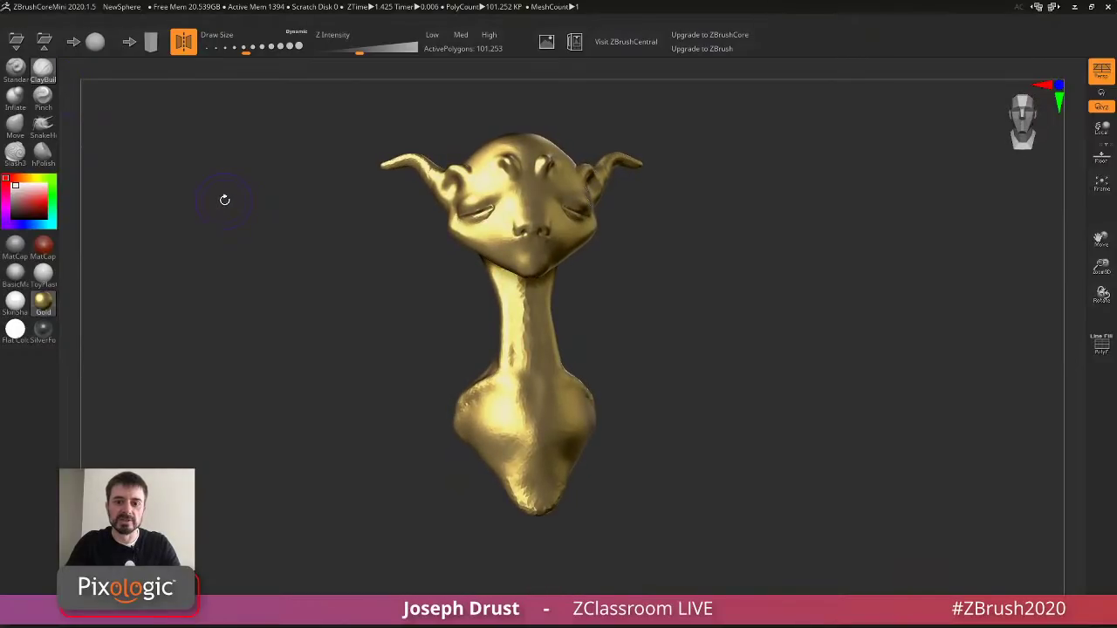
# Preview the bust in the ToyPlastic material with a lighter red colour.
pyautogui.click(44, 272)
pyautogui.click(23, 195)
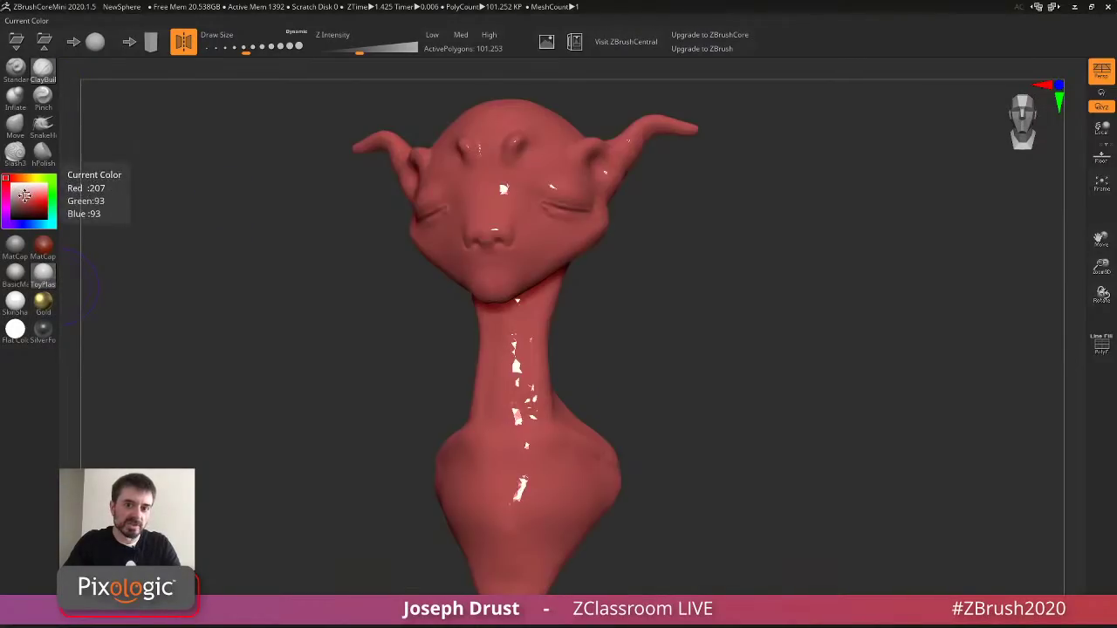
pyautogui.moveTo(762, 316)
pyautogui.mouseDown()
pyautogui.moveTo(777, 291)
pyautogui.moveTo(746, 265)
pyautogui.moveTo(628, 298)
pyautogui.mouseUp()
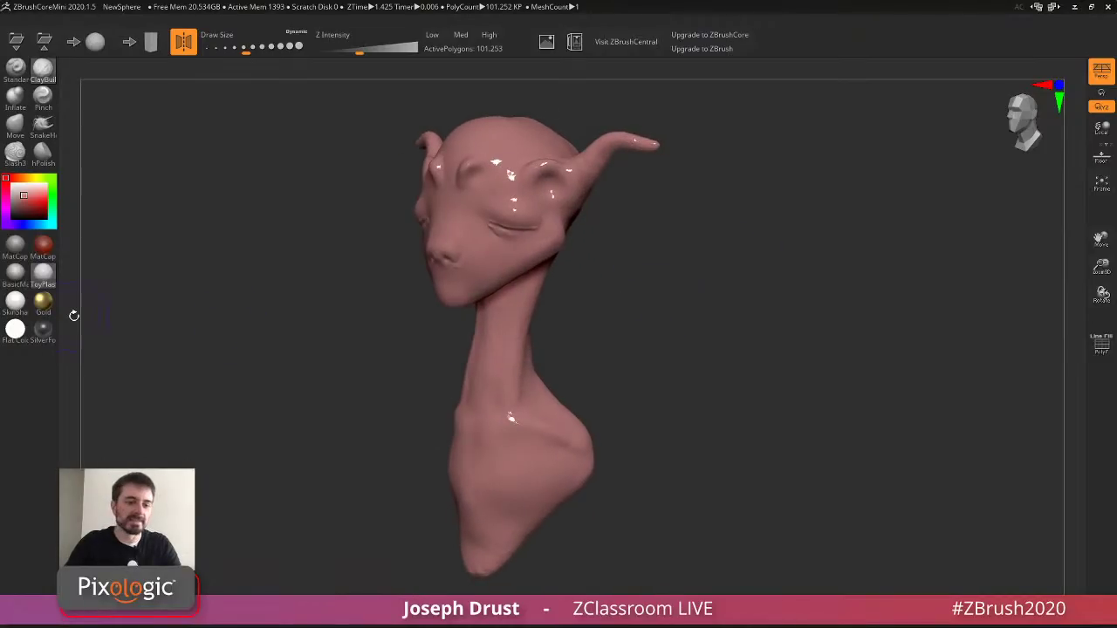
# Try the SkinShade material with a red tint and finish with the BasicMaterial in white.
pyautogui.click(15, 301)
pyautogui.click(24, 199)
pyautogui.click(16, 276)
pyautogui.moveTo(24, 199); pyautogui.dragTo(11, 185)
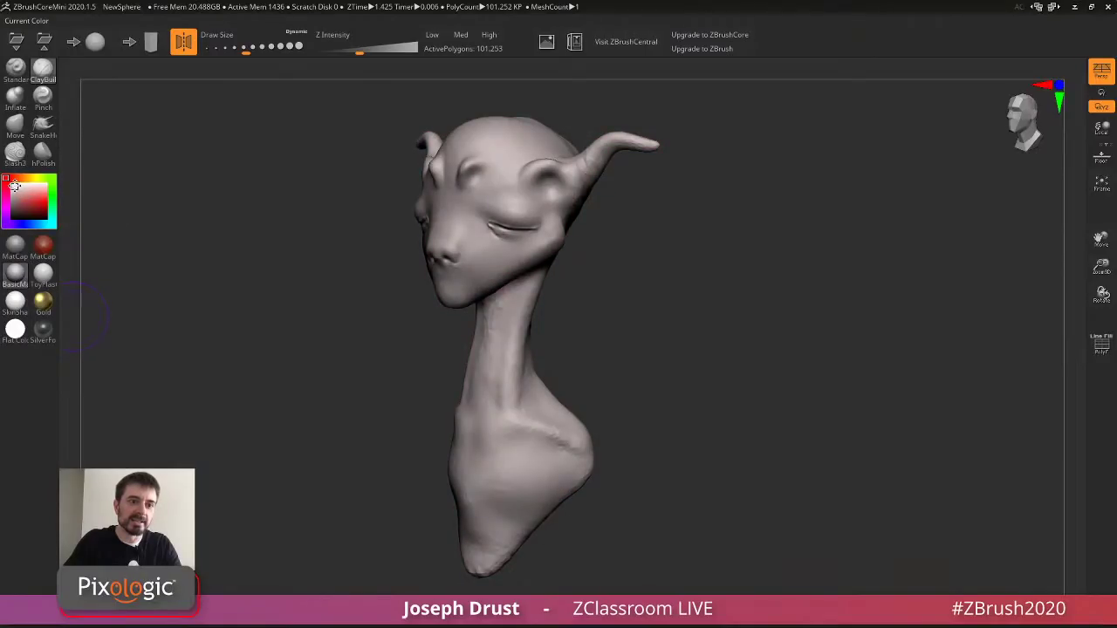
pyautogui.moveTo(716, 309)
pyautogui.mouseDown()
pyautogui.moveTo(740, 276)
pyautogui.moveTo(743, 297)
pyautogui.moveTo(725, 293)
pyautogui.mouseUp()
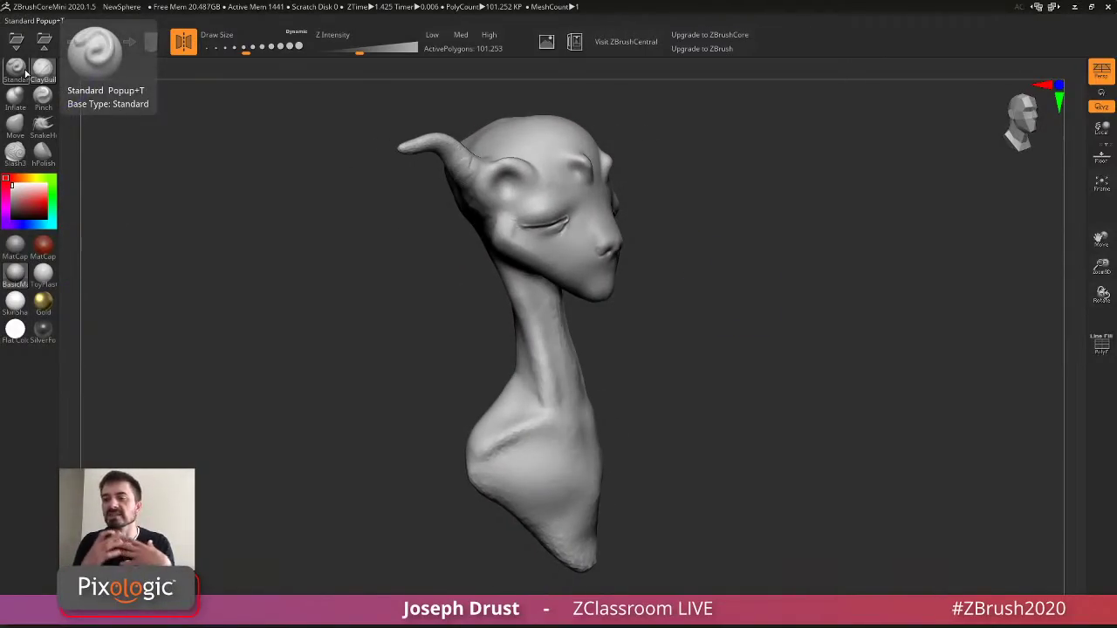
# Carve muscle grooves along the front and sides of the neck with Slash3 and soften them.
pyautogui.moveTo(845, 224); pyautogui.dragTo(742, 218)
pyautogui.click(15, 162)
pyautogui.moveTo(753, 289); pyautogui.dragTo(745, 292)
pyautogui.press('s')
pyautogui.moveTo(745, 293)
pyautogui.mouseDown()
pyautogui.moveTo(735, 293)
pyautogui.moveTo(748, 253)
pyautogui.mouseUp()
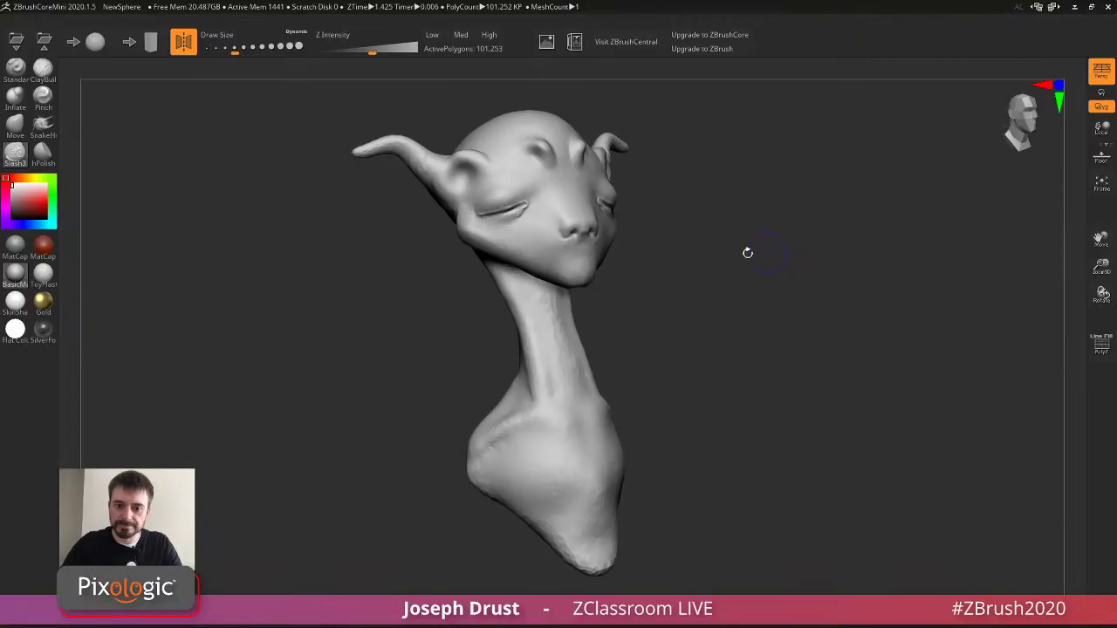
pyautogui.moveTo(559, 403); pyautogui.dragTo(528, 319)
pyautogui.moveTo(635, 336)
pyautogui.mouseDown()
pyautogui.moveTo(576, 340)
pyautogui.moveTo(545, 384)
pyautogui.moveTo(583, 335)
pyautogui.mouseUp()
pyautogui.keyDown('shift'); pyautogui.moveTo(510, 325); pyautogui.dragTo(526, 291); pyautogui.keyUp('shift')
pyautogui.moveTo(660, 253); pyautogui.dragTo(565, 216)
# Build up the throat under the chin with ClayBuildup and smooth the transition.
pyautogui.click(50, 72)
pyautogui.moveTo(681, 288); pyautogui.dragTo(721, 161)
pyautogui.moveTo(561, 225); pyautogui.dragTo(539, 229)
pyautogui.moveTo(593, 197)
pyautogui.mouseDown()
pyautogui.moveTo(551, 206)
pyautogui.moveTo(546, 240)
pyautogui.mouseUp()
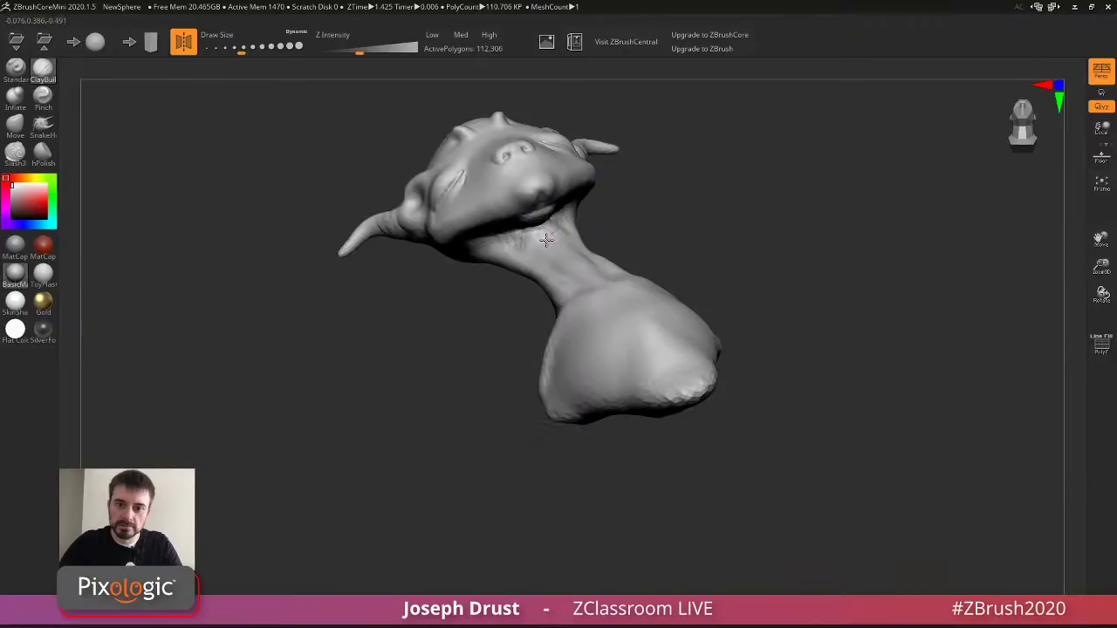
pyautogui.moveTo(628, 218); pyautogui.dragTo(611, 228)
pyautogui.keyDown('shift'); pyautogui.moveTo(517, 242); pyautogui.dragTo(510, 217); pyautogui.keyUp('shift')
# Refine the throat profile below the jaw and smooth it into the neck.
pyautogui.moveTo(650, 183)
pyautogui.mouseDown()
pyautogui.moveTo(624, 267)
pyautogui.moveTo(576, 275)
pyautogui.mouseUp()
pyautogui.moveTo(476, 301)
pyautogui.mouseDown()
pyautogui.moveTo(465, 319)
pyautogui.moveTo(466, 296)
pyautogui.mouseUp()
pyautogui.keyDown('shift'); pyautogui.moveTo(475, 295); pyautogui.dragTo(490, 304); pyautogui.keyUp('shift')
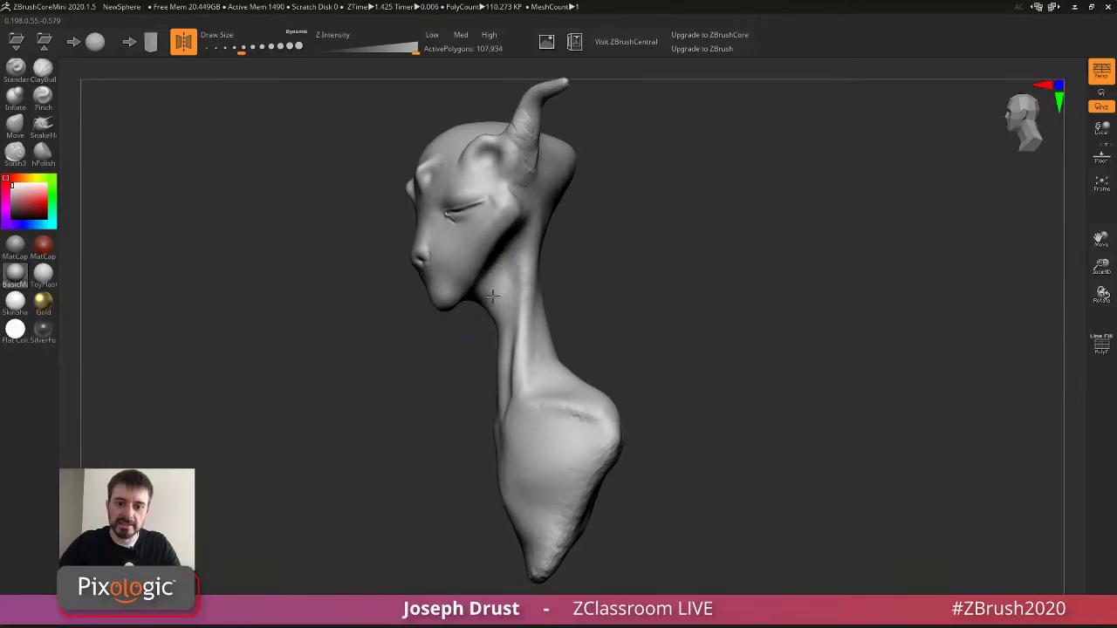
pyautogui.moveTo(628, 288)
pyautogui.mouseDown()
pyautogui.moveTo(593, 223)
pyautogui.moveTo(529, 197)
pyautogui.mouseUp()
# Define the inner ends of the collarbones with small ClayBuildup strokes and smooth the upper chest.
pyautogui.moveTo(649, 175)
pyautogui.mouseDown()
pyautogui.moveTo(710, 256)
pyautogui.moveTo(785, 267)
pyautogui.mouseUp()
pyautogui.press('s')
pyautogui.moveTo(572, 398)
pyautogui.mouseDown()
pyautogui.moveTo(543, 424)
pyautogui.moveTo(560, 430)
pyautogui.moveTo(506, 448)
pyautogui.moveTo(520, 439)
pyautogui.moveTo(518, 411)
pyautogui.mouseUp()
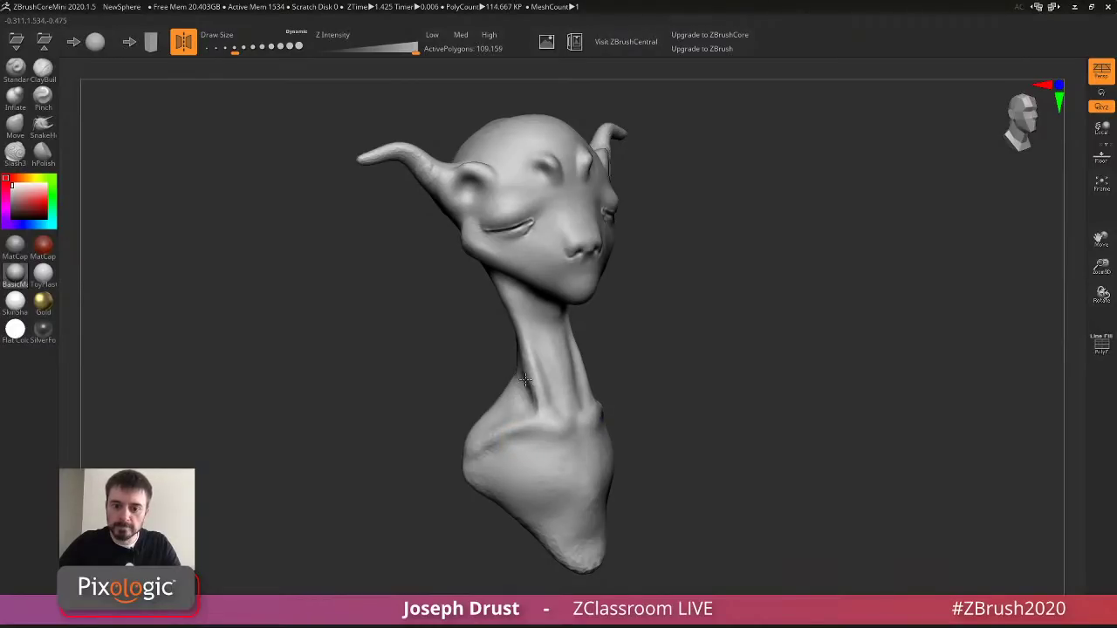
pyautogui.moveTo(725, 366); pyautogui.dragTo(648, 326)
pyautogui.keyDown('shift'); pyautogui.moveTo(546, 386); pyautogui.dragTo(581, 390); pyautogui.keyUp('shift')
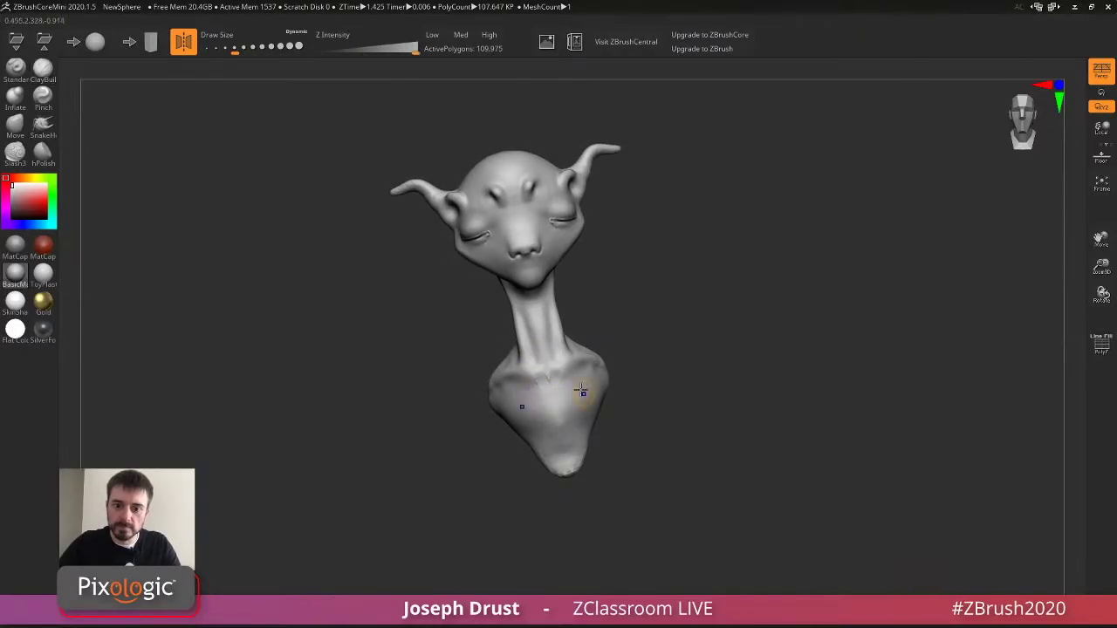
# Try another stroke on the collarbone area, undo it and smooth the shoulder.
pyautogui.moveTo(665, 334)
pyautogui.mouseDown()
pyautogui.moveTo(596, 354)
pyautogui.moveTo(571, 397)
pyautogui.moveTo(576, 390)
pyautogui.mouseUp()
pyautogui.moveTo(602, 354); pyautogui.dragTo(647, 347)
pyautogui.hotkey('ctrl', 'z')
pyautogui.moveTo(594, 377)
pyautogui.keyDown('shift'); pyautogui.mouseDown()
pyautogui.moveTo(586, 389)
pyautogui.moveTo(593, 377)
pyautogui.mouseUp(); pyautogui.keyUp('shift')
pyautogui.moveTo(623, 361)
pyautogui.mouseDown()
pyautogui.moveTo(584, 382)
pyautogui.moveTo(593, 287)
pyautogui.mouseUp()
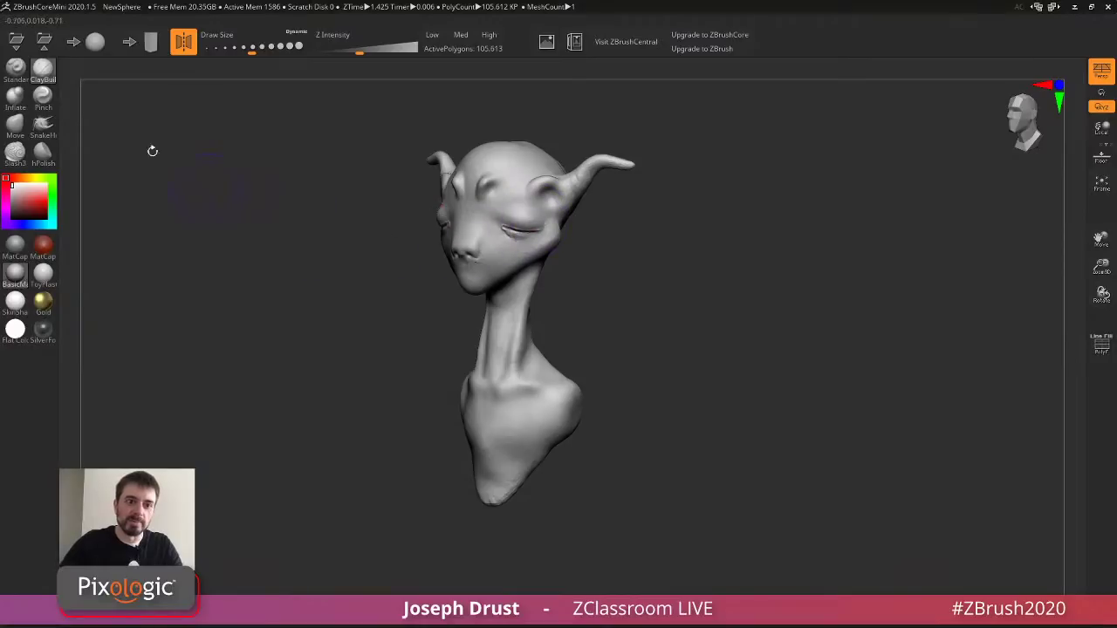
# Pull a pair of long arms down out of the shoulders with SnakeHook.
pyautogui.click(42, 126)
pyautogui.moveTo(591, 406)
pyautogui.mouseDown()
pyautogui.moveTo(609, 424)
pyautogui.moveTo(601, 522)
pyautogui.mouseUp()
pyautogui.keyDown('alt'); pyautogui.moveTo(670, 435); pyautogui.dragTo(624, 384); pyautogui.keyUp('alt')
pyautogui.moveTo(583, 459)
pyautogui.mouseDown()
pyautogui.moveTo(584, 524)
pyautogui.moveTo(564, 560)
pyautogui.moveTo(526, 586)
pyautogui.mouseUp()
pyautogui.moveTo(626, 495)
pyautogui.keyDown('alt'); pyautogui.mouseDown()
pyautogui.moveTo(588, 456)
pyautogui.moveTo(700, 404)
pyautogui.moveTo(725, 439)
pyautogui.moveTo(753, 341)
pyautogui.mouseUp(); pyautogui.keyUp('alt')
# Thicken the upper arms and elbows with ClayBuildup strokes wrapped around their length.
pyautogui.click(43, 71)
pyautogui.press('s')
pyautogui.moveTo(750, 297); pyautogui.dragTo(732, 297)
pyautogui.moveTo(803, 288)
pyautogui.mouseDown()
pyautogui.moveTo(730, 294)
pyautogui.moveTo(717, 306)
pyautogui.mouseUp()
pyautogui.press('s')
pyautogui.moveTo(702, 343); pyautogui.dragTo(697, 343)
pyautogui.moveTo(721, 247); pyautogui.dragTo(655, 277)
pyautogui.moveTo(686, 274)
pyautogui.mouseDown()
pyautogui.moveTo(665, 291)
pyautogui.moveTo(679, 308)
pyautogui.mouseUp()
pyautogui.moveTo(732, 304); pyautogui.dragTo(731, 325)
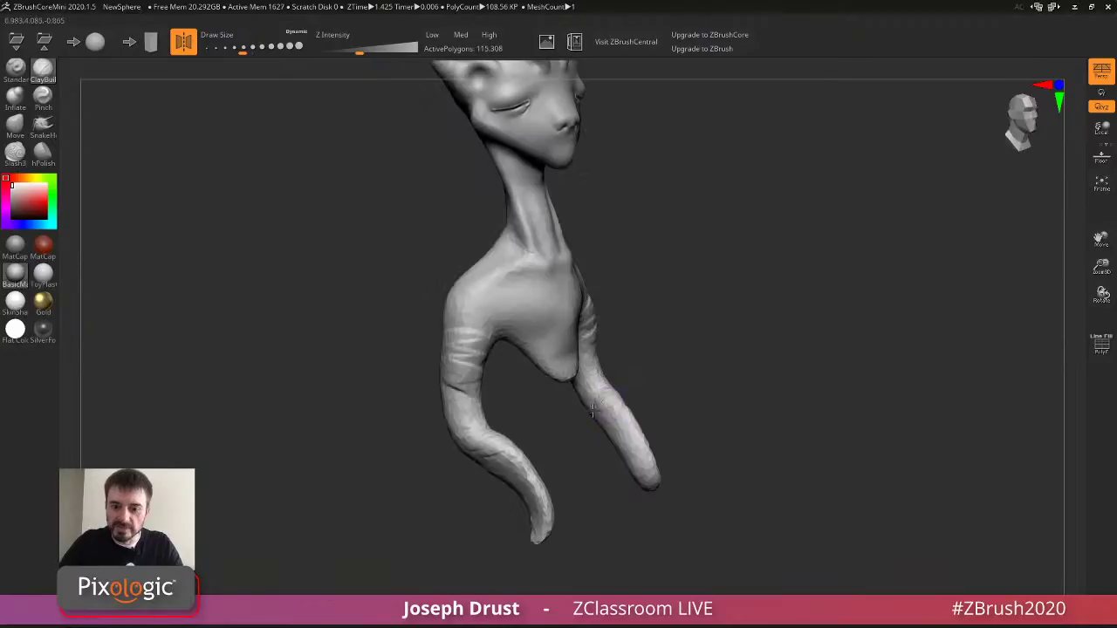
# Add bulk to the forearms down to the wrists and smooth their surface.
pyautogui.moveTo(621, 404)
pyautogui.mouseDown()
pyautogui.moveTo(603, 426)
pyautogui.moveTo(614, 447)
pyautogui.mouseUp()
pyautogui.moveTo(671, 436)
pyautogui.mouseDown()
pyautogui.moveTo(666, 419)
pyautogui.moveTo(714, 350)
pyautogui.mouseUp()
pyautogui.moveTo(784, 293); pyautogui.dragTo(738, 293)
pyautogui.moveTo(801, 278)
pyautogui.mouseDown()
pyautogui.moveTo(788, 297)
pyautogui.moveTo(820, 338)
pyautogui.moveTo(803, 276)
pyautogui.moveTo(813, 336)
pyautogui.mouseUp()
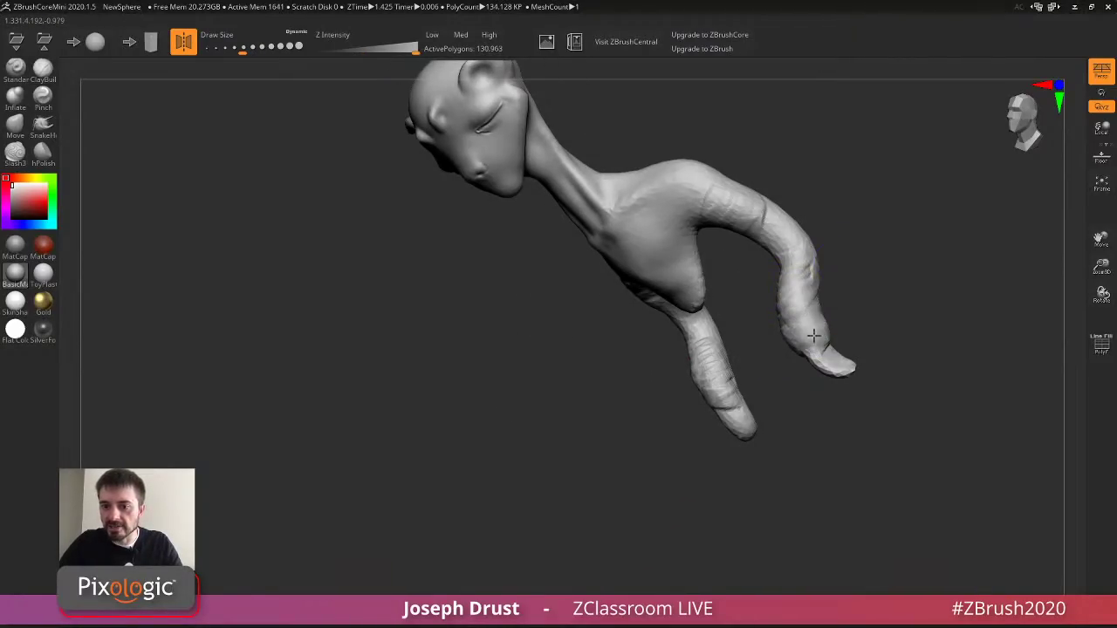
pyautogui.moveTo(824, 262)
pyautogui.mouseDown()
pyautogui.moveTo(826, 243)
pyautogui.moveTo(864, 229)
pyautogui.mouseUp()
pyautogui.moveTo(742, 319)
pyautogui.mouseDown()
pyautogui.moveTo(775, 334)
pyautogui.moveTo(791, 365)
pyautogui.moveTo(787, 348)
pyautogui.mouseUp()
pyautogui.moveTo(818, 347)
pyautogui.mouseDown()
pyautogui.moveTo(772, 365)
pyautogui.moveTo(770, 356)
pyautogui.mouseUp()
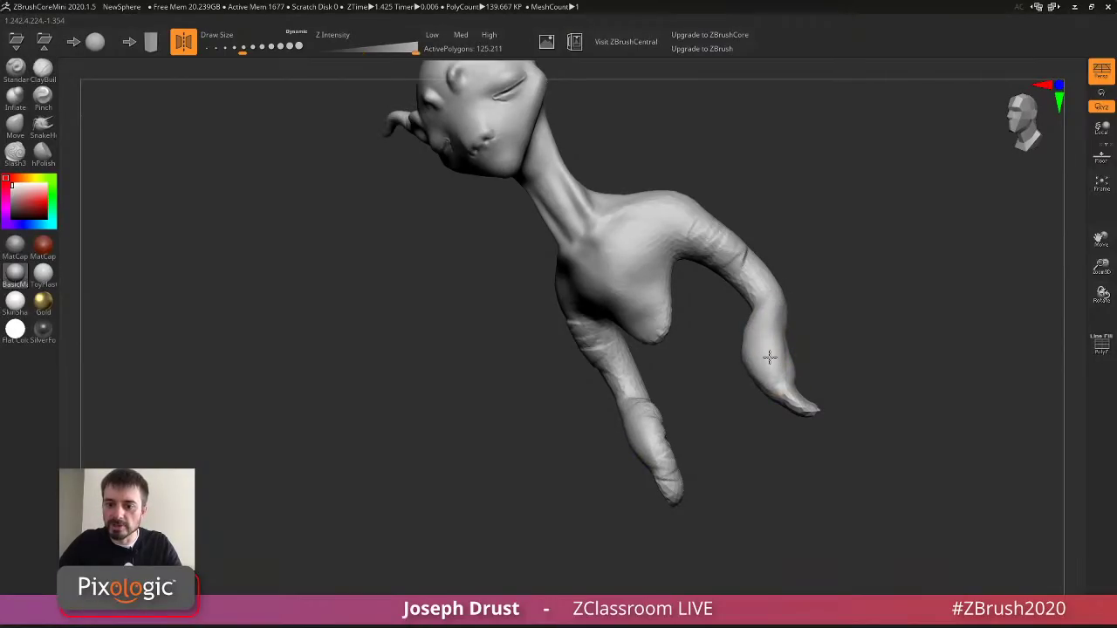
# Shape the elbows and upper arms, then smooth the arms where they join the shoulders.
pyautogui.moveTo(805, 305)
pyautogui.mouseDown()
pyautogui.moveTo(733, 269)
pyautogui.moveTo(776, 278)
pyautogui.mouseUp()
pyautogui.moveTo(740, 293)
pyautogui.mouseDown()
pyautogui.moveTo(713, 272)
pyautogui.moveTo(729, 290)
pyautogui.mouseUp()
pyautogui.moveTo(760, 227); pyautogui.dragTo(702, 228)
pyautogui.moveTo(718, 260)
pyautogui.keyDown('shift'); pyautogui.mouseDown()
pyautogui.moveTo(690, 247)
pyautogui.moveTo(702, 265)
pyautogui.moveTo(691, 233)
pyautogui.mouseUp(); pyautogui.keyUp('shift')
pyautogui.moveTo(630, 209); pyautogui.dragTo(689, 230)
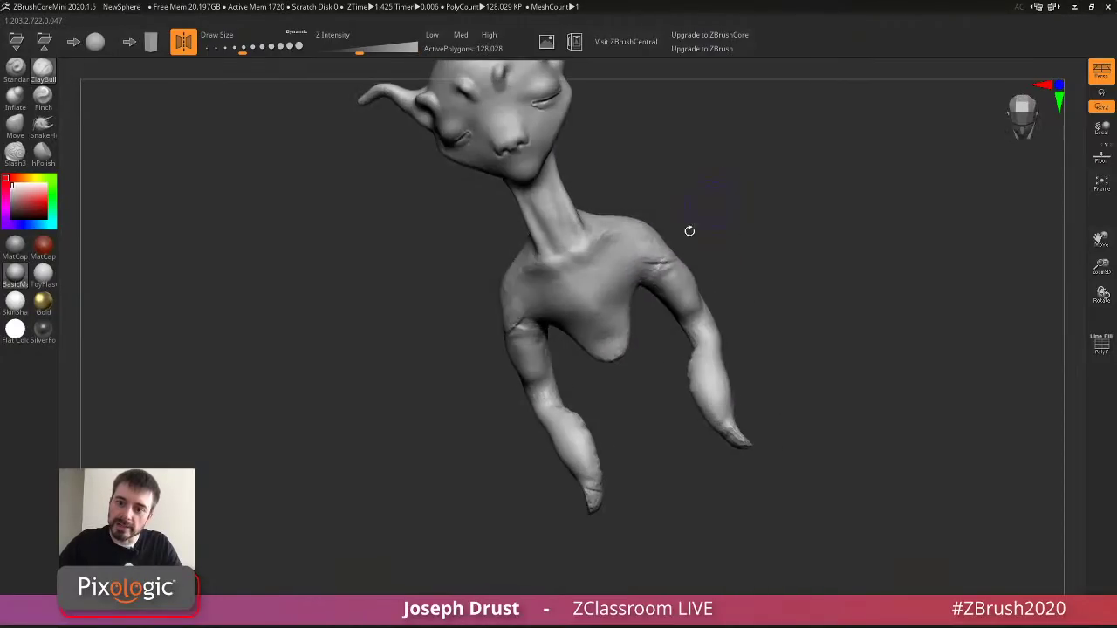
# Build up rounded shoulder muscles at the tops of the arms and smooth them.
pyautogui.moveTo(744, 173); pyautogui.dragTo(785, 179)
pyautogui.moveTo(493, 308); pyautogui.dragTo(483, 296)
pyautogui.moveTo(485, 240); pyautogui.dragTo(536, 246)
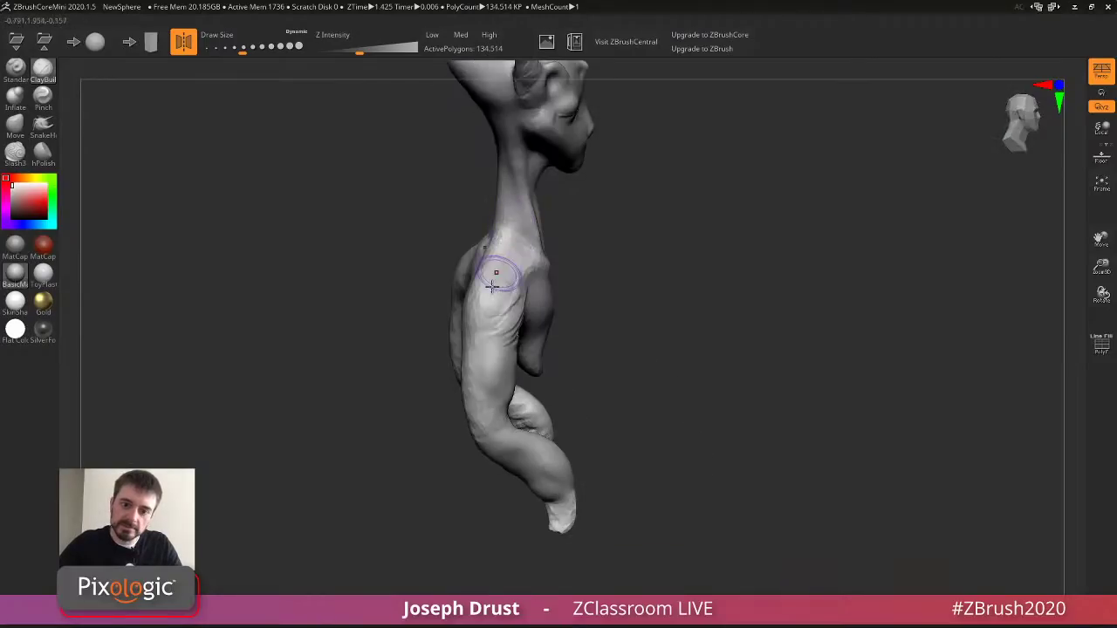
pyautogui.moveTo(473, 287)
pyautogui.mouseDown()
pyautogui.moveTo(491, 305)
pyautogui.moveTo(506, 296)
pyautogui.moveTo(501, 284)
pyautogui.moveTo(486, 302)
pyautogui.mouseUp()
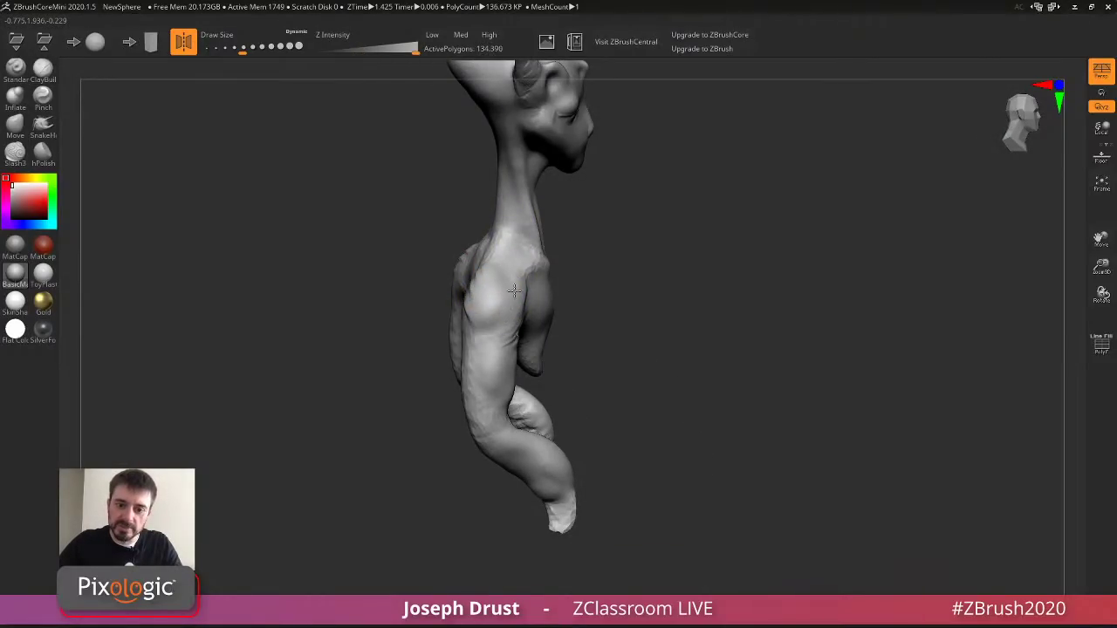
# Carve the crease between shoulder and chest and build up the chest muscles with ClayBuildup.
pyautogui.moveTo(514, 291); pyautogui.dragTo(492, 319, button='right')
pyautogui.moveTo(491, 319)
pyautogui.keyDown('alt'); pyautogui.mouseDown()
pyautogui.moveTo(498, 291)
pyautogui.moveTo(498, 316)
pyautogui.mouseUp(); pyautogui.keyUp('alt')
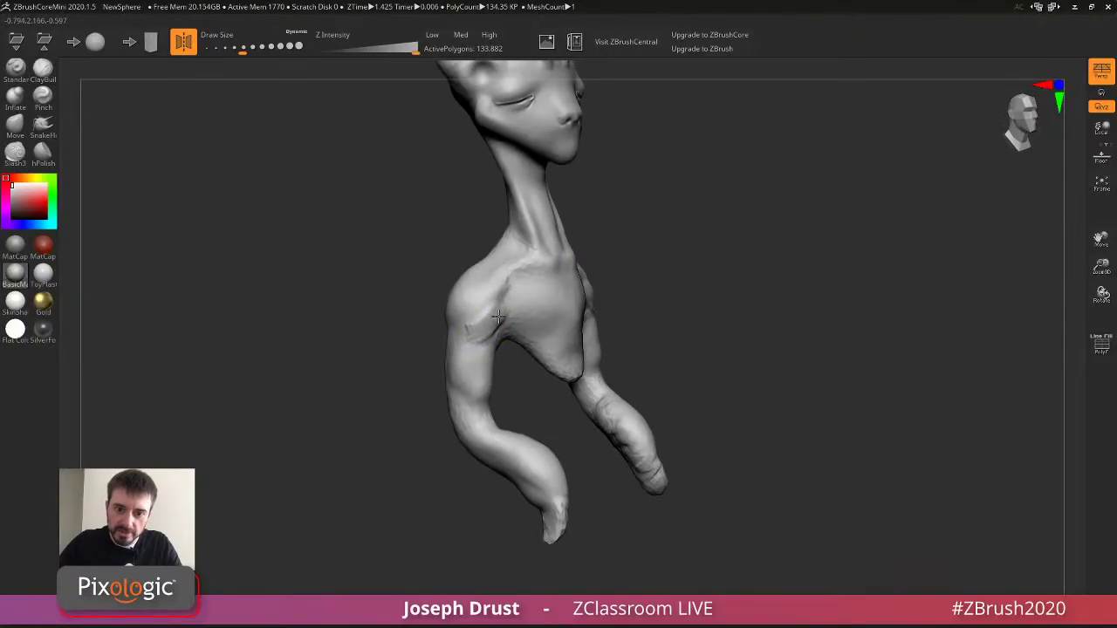
pyautogui.moveTo(498, 316); pyautogui.dragTo(477, 299, button='right')
pyautogui.press('b')
pyautogui.press('c')
pyautogui.press('b')
pyautogui.moveTo(512, 297)
pyautogui.mouseDown()
pyautogui.moveTo(536, 305)
pyautogui.moveTo(515, 332)
pyautogui.moveTo(530, 309)
pyautogui.moveTo(559, 304)
pyautogui.moveTo(542, 316)
pyautogui.mouseUp()
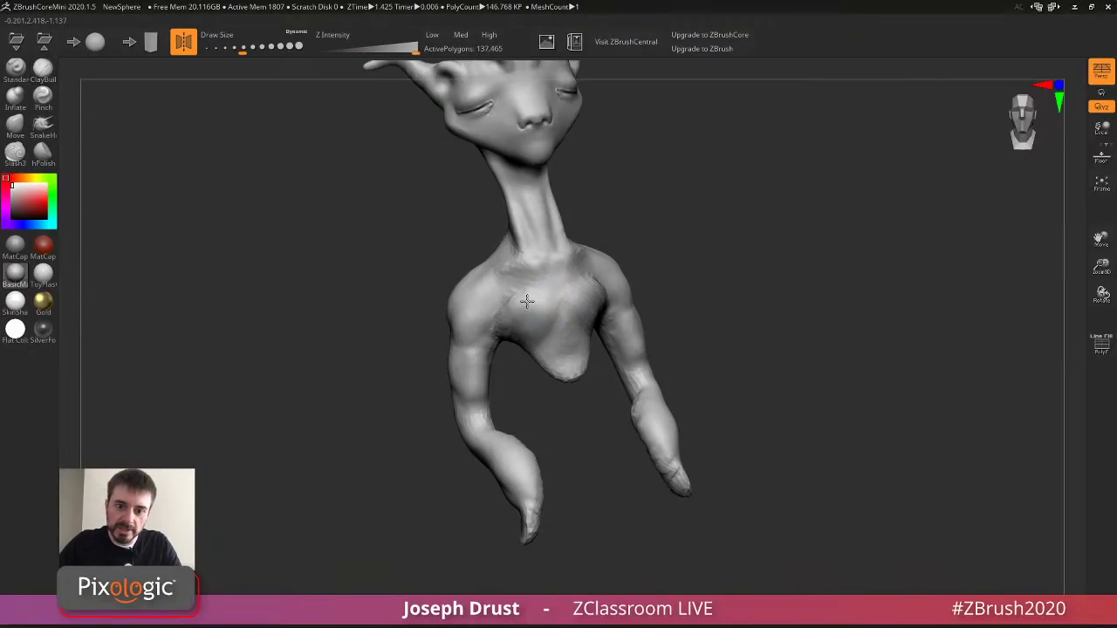
# Smooth the surface of the chest muscles and the lower torso.
pyautogui.moveTo(528, 301); pyautogui.dragTo(568, 289, button='right')
pyautogui.moveTo(568, 289)
pyautogui.mouseDown()
pyautogui.moveTo(570, 247)
pyautogui.moveTo(594, 271)
pyautogui.moveTo(574, 248)
pyautogui.moveTo(596, 316)
pyautogui.moveTo(593, 271)
pyautogui.moveTo(581, 326)
pyautogui.moveTo(578, 317)
pyautogui.moveTo(597, 370)
pyautogui.moveTo(579, 343)
pyautogui.moveTo(618, 365)
pyautogui.mouseUp()
pyautogui.moveTo(618, 364); pyautogui.dragTo(836, 172, button='right')
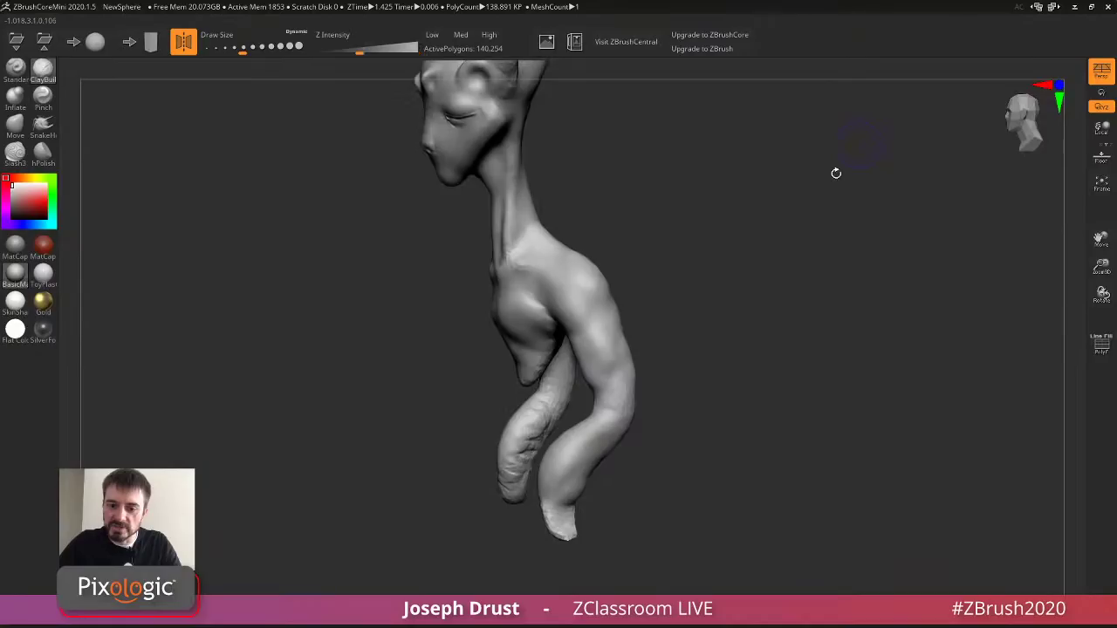
# Define the elbows and upper forearms with a smaller ClayBuildup brush, then smooth the rough patches.
pyautogui.press('[')
pyautogui.moveTo(836, 173); pyautogui.dragTo(701, 200)
pyautogui.moveTo(614, 329); pyautogui.dragTo(621, 336)
pyautogui.moveTo(785, 253); pyautogui.dragTo(686, 262)
pyautogui.moveTo(563, 342)
pyautogui.mouseDown()
pyautogui.moveTo(574, 326)
pyautogui.moveTo(564, 353)
pyautogui.moveTo(705, 261)
pyautogui.mouseUp()
pyautogui.moveTo(635, 331); pyautogui.dragTo(639, 363)
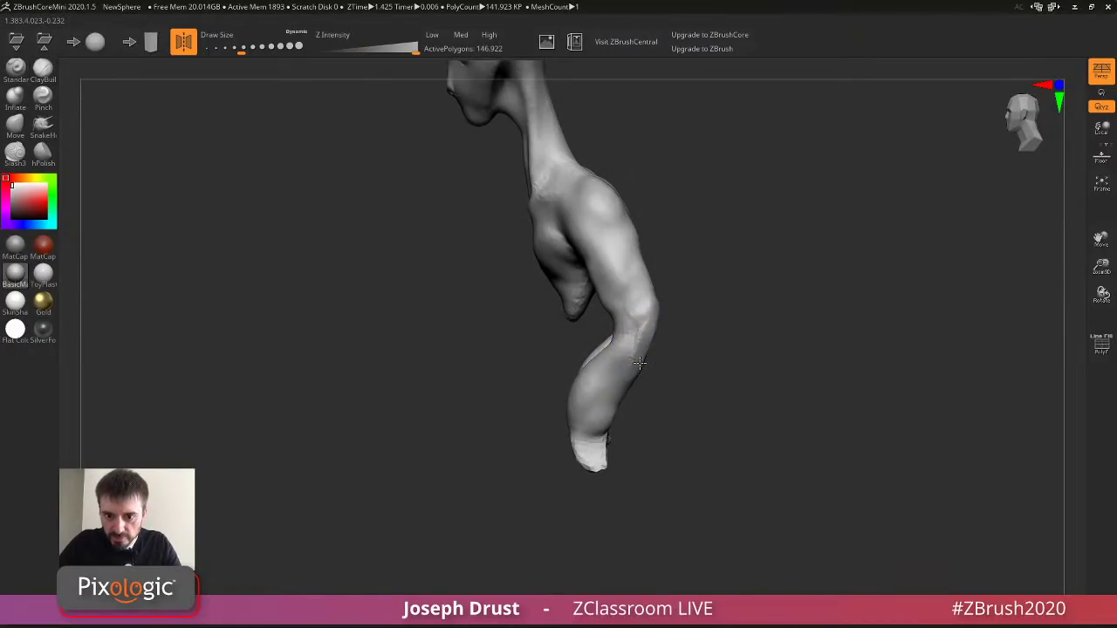
pyautogui.moveTo(639, 362); pyautogui.dragTo(639, 333, button='right')
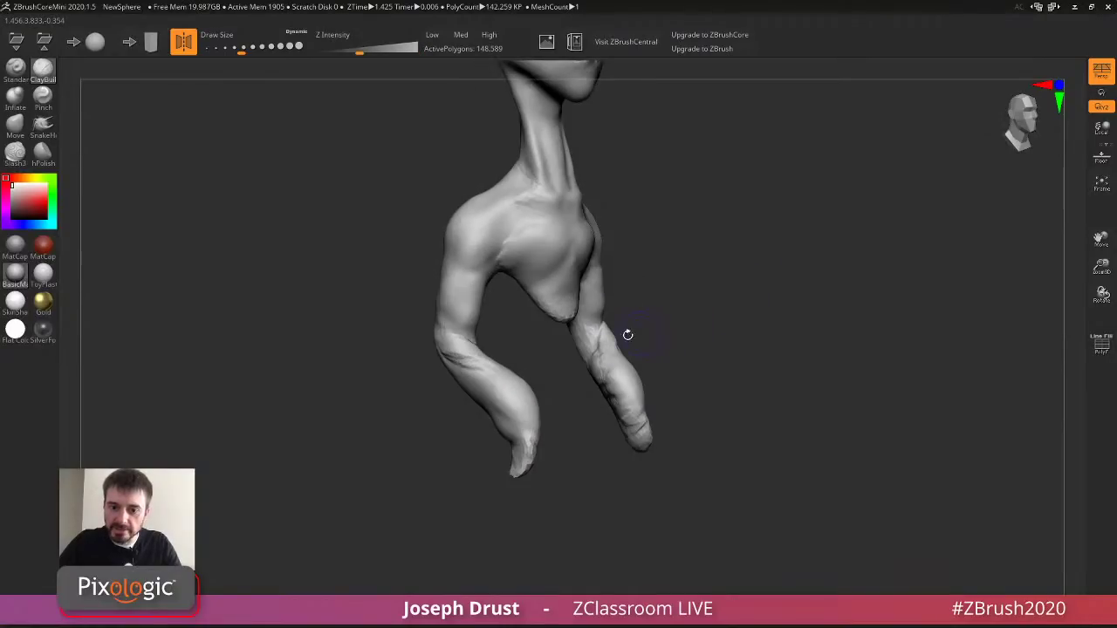
pyautogui.keyDown('shift'); pyautogui.moveTo(595, 348); pyautogui.dragTo(590, 368); pyautogui.keyUp('shift')
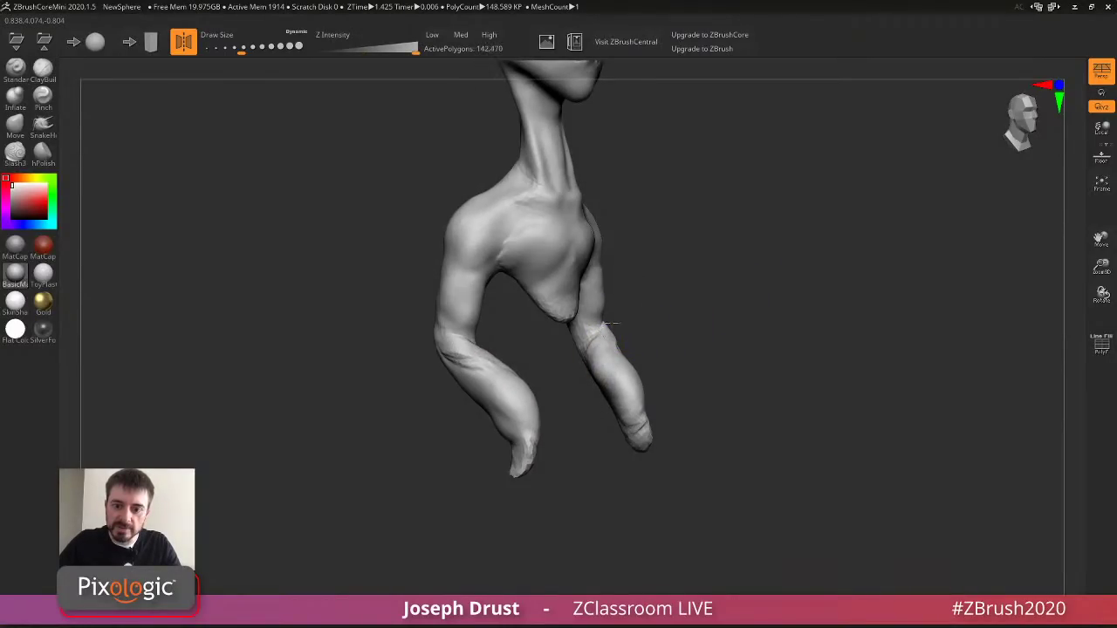
pyautogui.moveTo(603, 330); pyautogui.dragTo(627, 338, button='right')
# Touch up and smooth the shoulders and the base of the neck, undoing the last stroke.
pyautogui.moveTo(641, 237)
pyautogui.mouseDown()
pyautogui.moveTo(609, 219)
pyautogui.moveTo(645, 234)
pyautogui.mouseUp()
pyautogui.keyDown('shift'); pyautogui.moveTo(590, 204); pyautogui.dragTo(565, 206); pyautogui.keyUp('shift')
pyautogui.keyDown('ctrl'); pyautogui.moveTo(714, 196); pyautogui.dragTo(736, 118, button='right'); pyautogui.keyUp('ctrl')
pyautogui.keyDown('alt'); pyautogui.moveTo(736, 118); pyautogui.dragTo(748, 380, button='right'); pyautogui.keyUp('alt')
pyautogui.moveTo(754, 247)
pyautogui.keyDown('ctrl'); pyautogui.mouseDown(button='right')
pyautogui.moveTo(782, 286)
pyautogui.moveTo(761, 278)
pyautogui.moveTo(768, 201)
pyautogui.mouseUp(button='right'); pyautogui.keyUp('ctrl')
pyautogui.keyDown('ctrl'); pyautogui.moveTo(777, 280); pyautogui.dragTo(774, 253, button='right'); pyautogui.keyUp('ctrl')
pyautogui.moveTo(775, 253)
pyautogui.mouseDown(button='right')
pyautogui.moveTo(793, 252)
pyautogui.moveTo(770, 252)
pyautogui.mouseUp(button='right')
pyautogui.moveTo(623, 464)
pyautogui.keyDown('shift'); pyautogui.mouseDown()
pyautogui.moveTo(616, 413)
pyautogui.moveTo(646, 359)
pyautogui.moveTo(618, 271)
pyautogui.moveTo(542, 199)
pyautogui.mouseUp(); pyautogui.keyUp('shift')
pyautogui.keyDown('alt'); pyautogui.moveTo(646, 187); pyautogui.dragTo(663, 275, button='right'); pyautogui.keyUp('alt')
pyautogui.moveTo(663, 275); pyautogui.dragTo(802, 252, button='right')
pyautogui.hotkey('ctrl', 'z')
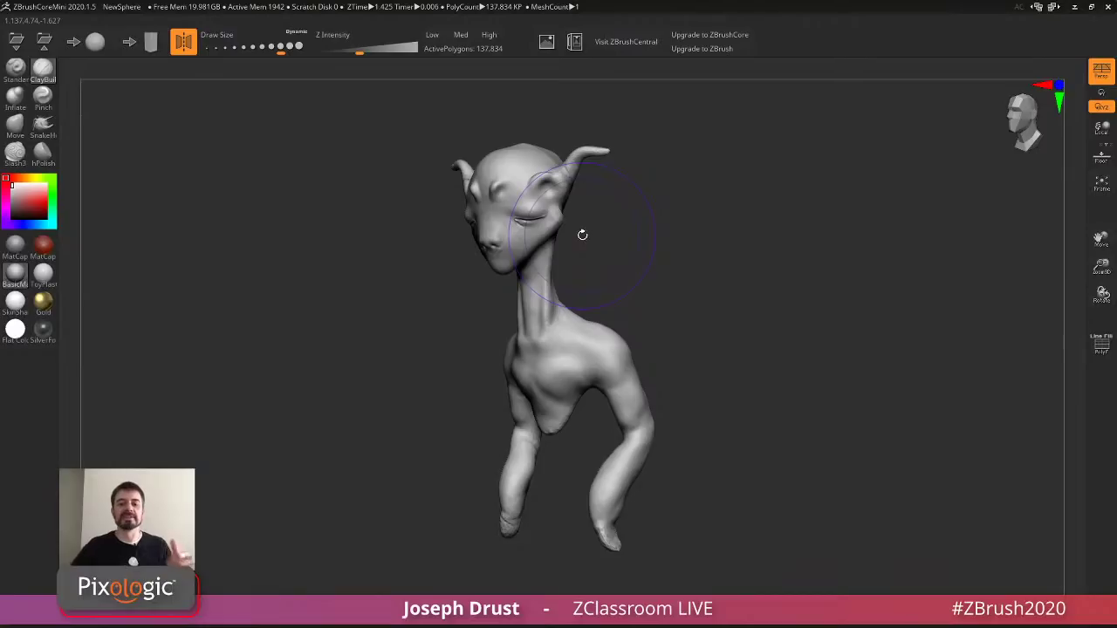
pyautogui.keyDown('shift'); pyautogui.moveTo(807, 201); pyautogui.dragTo(763, 183); pyautogui.keyUp('shift')
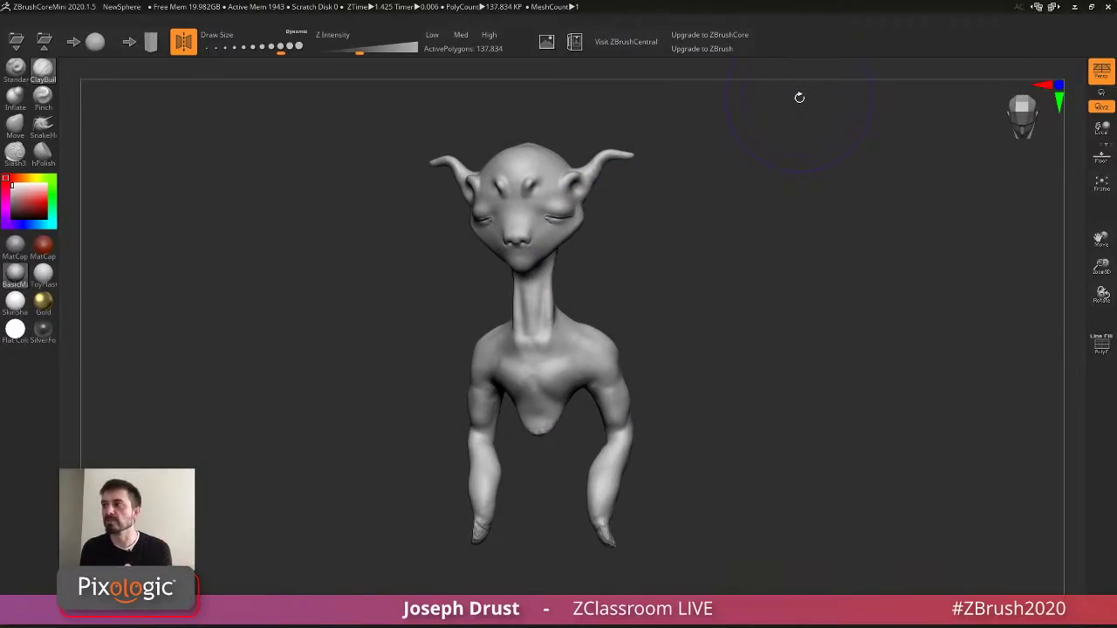
# Repose the figure in profile with a large Move brush, leaning the neck forward and shifting the shoulders and upper back backward.
pyautogui.moveTo(762, 249); pyautogui.dragTo(387, 264)
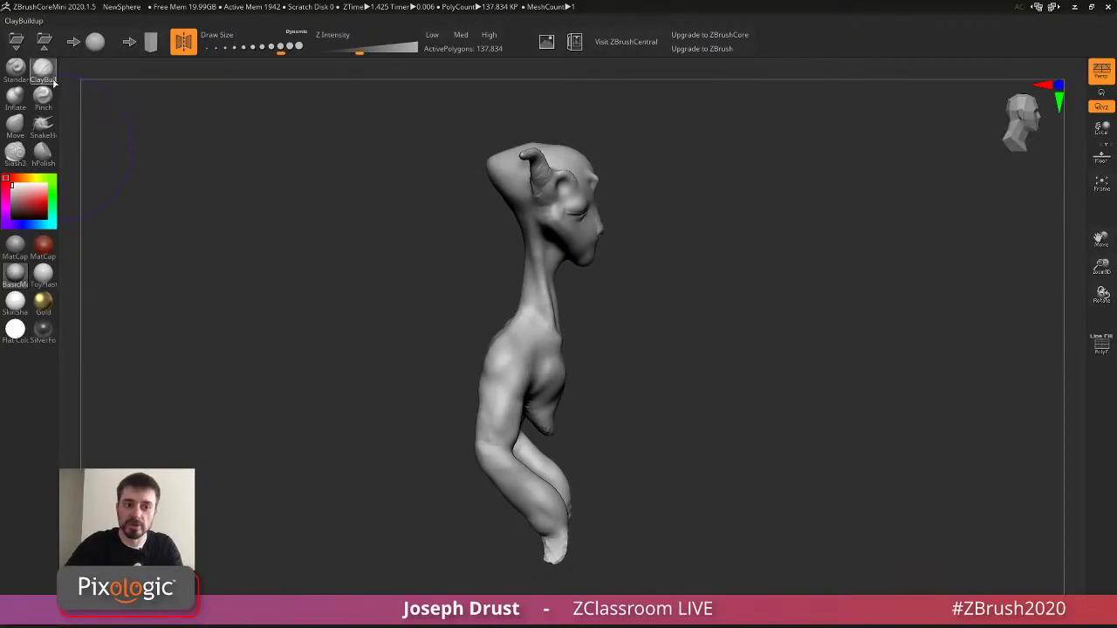
pyautogui.click(15, 126)
pyautogui.press('s')
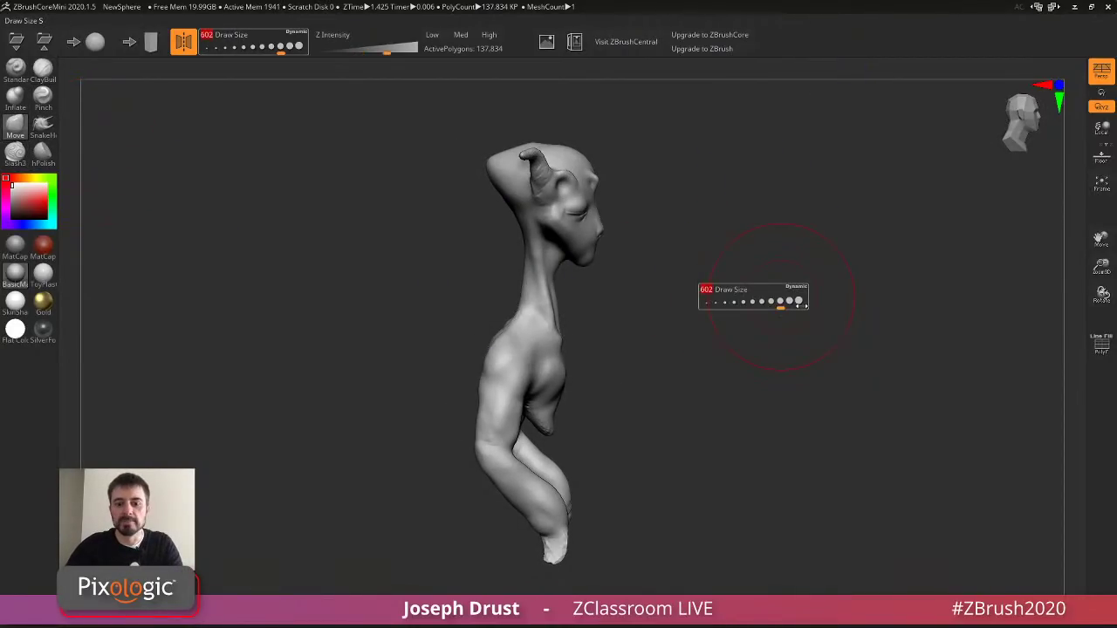
pyautogui.click(801, 305)
pyautogui.moveTo(534, 322)
pyautogui.mouseDown()
pyautogui.moveTo(500, 322)
pyautogui.moveTo(527, 282)
pyautogui.moveTo(535, 288)
pyautogui.mouseUp()
pyautogui.press('s')
pyautogui.click(512, 291)
pyautogui.press('s')
pyautogui.click(528, 284)
pyautogui.moveTo(674, 309)
pyautogui.mouseDown()
pyautogui.moveTo(575, 311)
pyautogui.moveTo(590, 288)
pyautogui.moveTo(576, 247)
pyautogui.moveTo(564, 249)
pyautogui.moveTo(654, 239)
pyautogui.moveTo(620, 270)
pyautogui.moveTo(663, 254)
pyautogui.mouseUp()
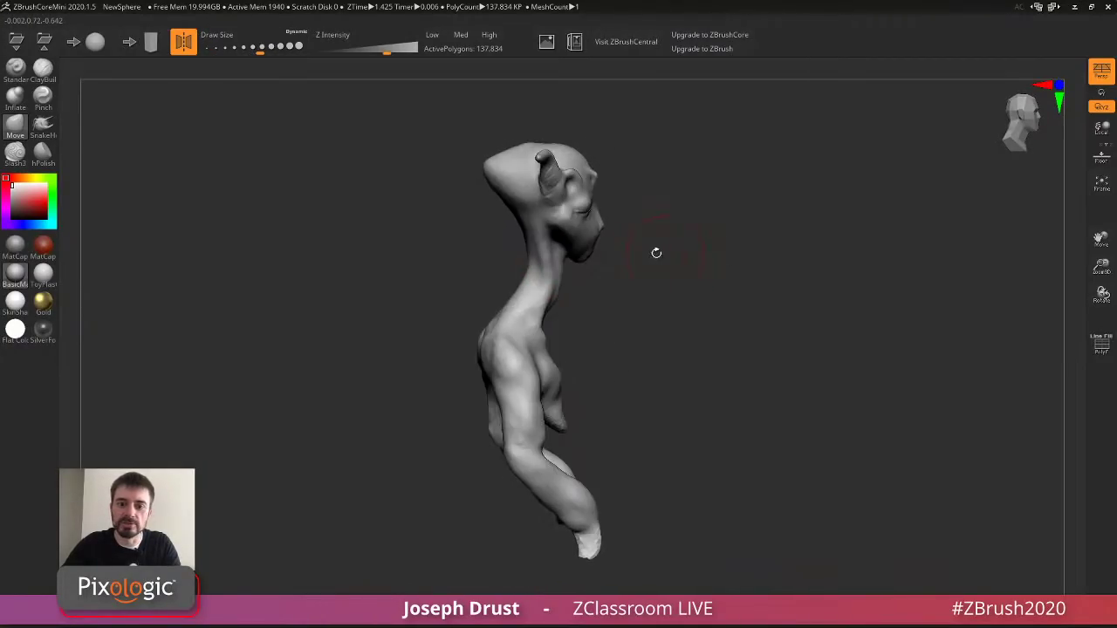
# Round off the back of the skull in profile with the Move brush.
pyautogui.moveTo(514, 211)
pyautogui.mouseDown()
pyautogui.moveTo(493, 194)
pyautogui.moveTo(496, 157)
pyautogui.mouseUp()
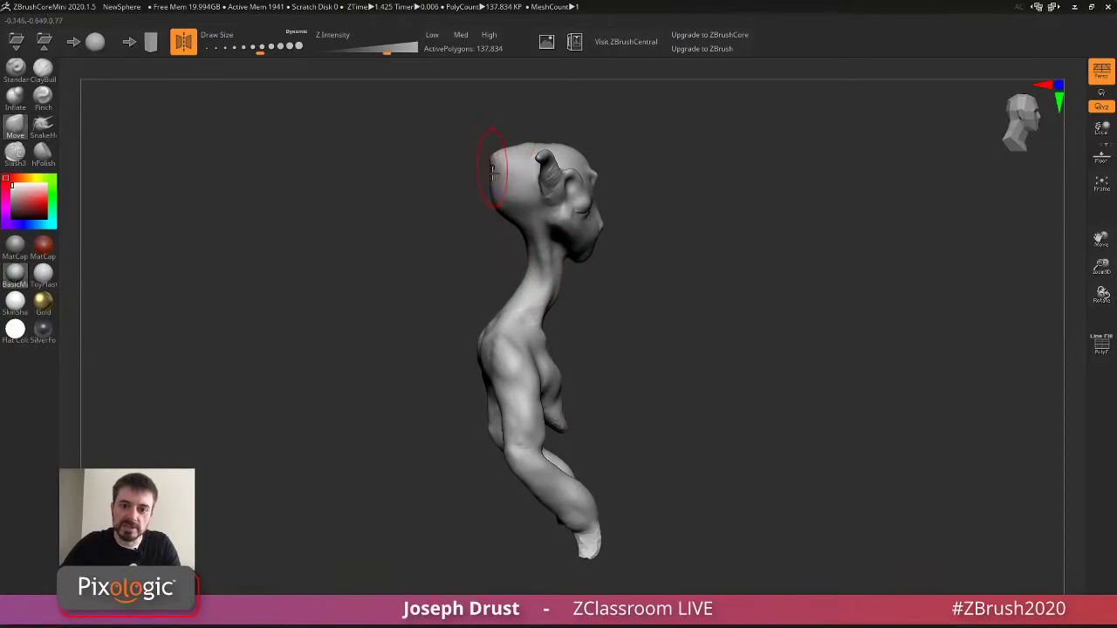
pyautogui.moveTo(473, 172); pyautogui.dragTo(552, 164)
pyautogui.press('s')
pyautogui.click(561, 167)
# Pull the tip of the lower torso downward with the Move brush to lengthen the body.
pyautogui.moveTo(588, 119); pyautogui.dragTo(646, 128)
pyautogui.moveTo(606, 167); pyautogui.dragTo(638, 270)
pyautogui.moveTo(543, 378); pyautogui.dragTo(560, 382)
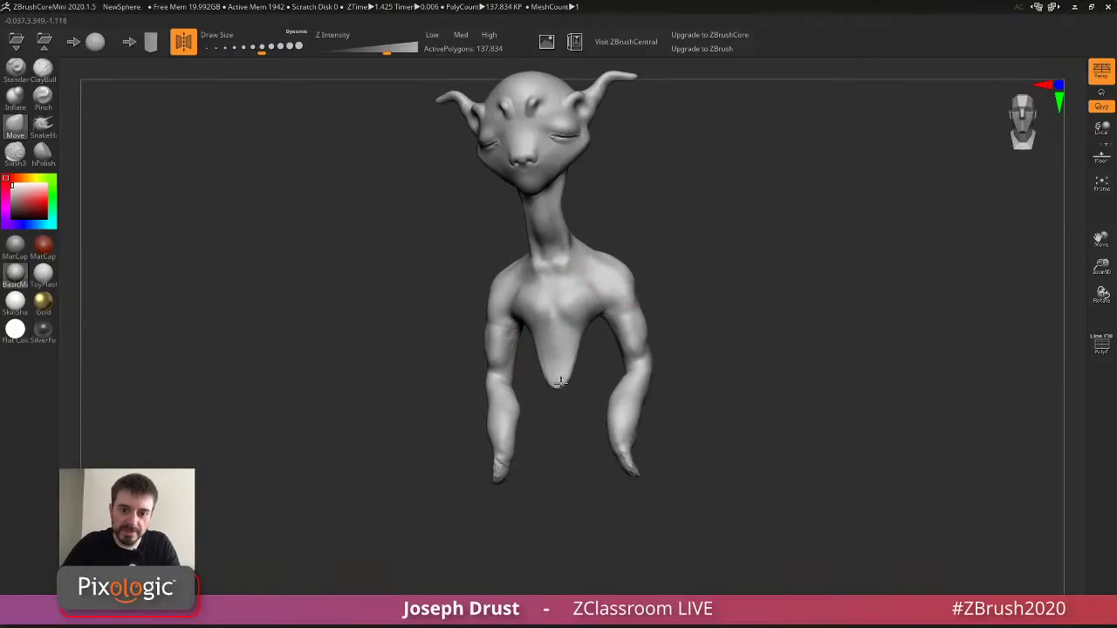
pyautogui.moveTo(690, 371)
pyautogui.mouseDown()
pyautogui.moveTo(580, 353)
pyautogui.moveTo(581, 366)
pyautogui.mouseUp()
pyautogui.moveTo(664, 297)
pyautogui.mouseDown()
pyautogui.moveTo(760, 262)
pyautogui.moveTo(811, 266)
pyautogui.mouseUp()
# Adjust the elbows and the ends of the forearms with the Move brush.
pyautogui.moveTo(499, 358); pyautogui.dragTo(480, 335)
pyautogui.moveTo(715, 336)
pyautogui.mouseDown()
pyautogui.moveTo(576, 349)
pyautogui.moveTo(680, 299)
pyautogui.mouseUp()
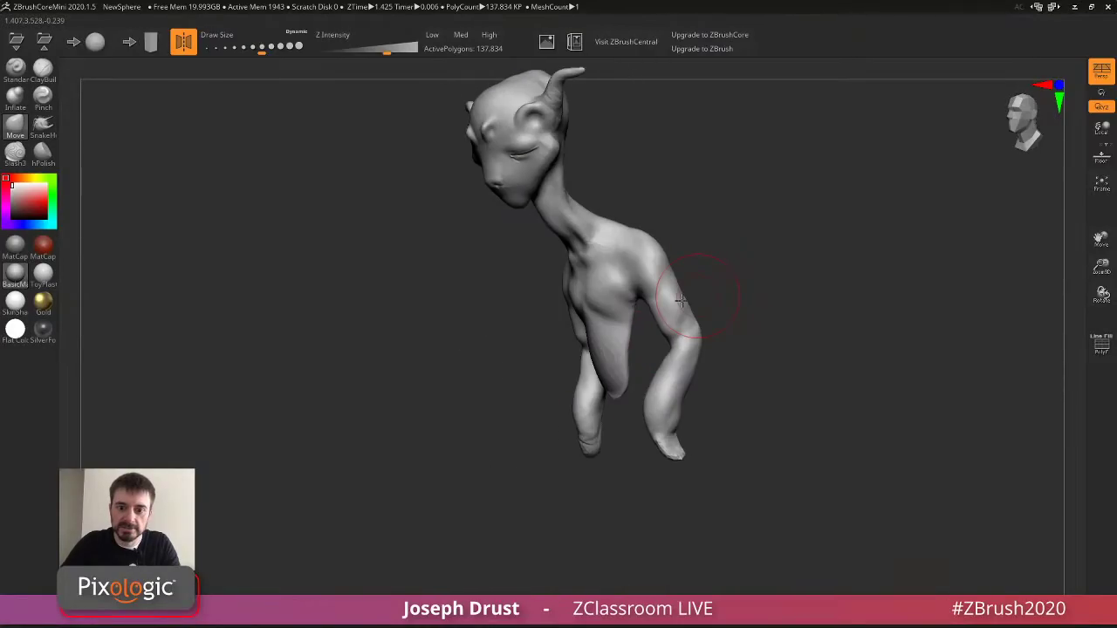
pyautogui.moveTo(780, 242)
pyautogui.mouseDown()
pyautogui.moveTo(793, 232)
pyautogui.moveTo(631, 249)
pyautogui.moveTo(616, 262)
pyautogui.moveTo(733, 209)
pyautogui.moveTo(448, 337)
pyautogui.moveTo(655, 259)
pyautogui.moveTo(671, 361)
pyautogui.moveTo(678, 349)
pyautogui.moveTo(705, 353)
pyautogui.mouseUp()
pyautogui.moveTo(677, 439); pyautogui.dragTo(671, 459)
# Shape and smooth the back between the shoulder blades and down the torso.
pyautogui.moveTo(750, 427)
pyautogui.mouseDown()
pyautogui.moveTo(711, 421)
pyautogui.moveTo(672, 432)
pyautogui.moveTo(741, 356)
pyautogui.moveTo(693, 254)
pyautogui.moveTo(630, 247)
pyautogui.mouseUp()
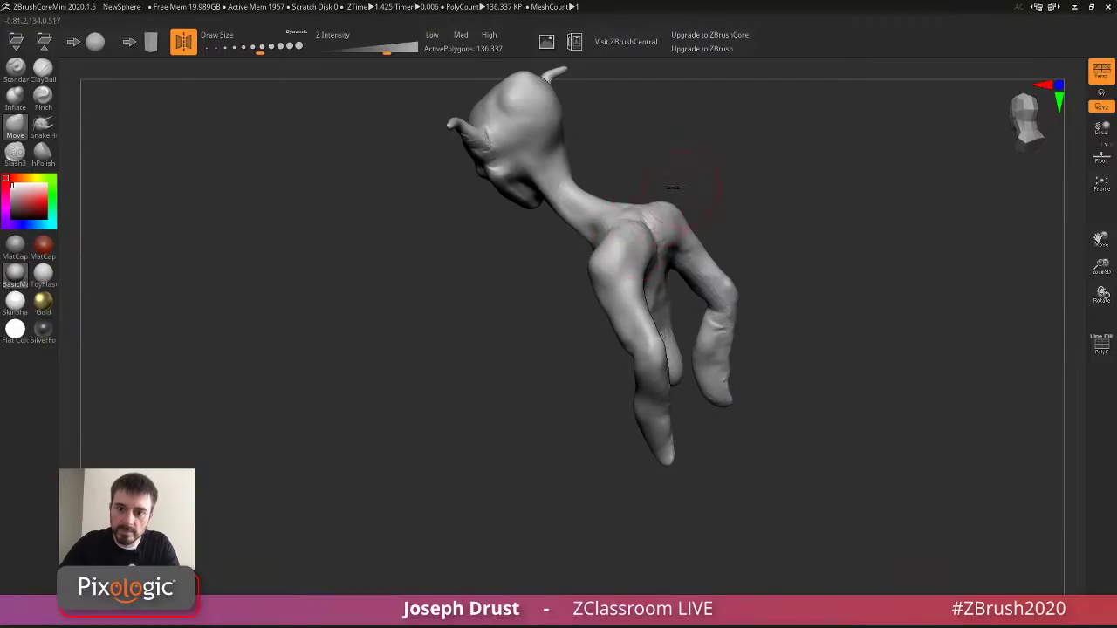
pyautogui.moveTo(678, 186); pyautogui.dragTo(621, 194)
pyautogui.press('s')
pyautogui.moveTo(647, 297)
pyautogui.mouseDown()
pyautogui.moveTo(634, 297)
pyautogui.moveTo(655, 295)
pyautogui.moveTo(639, 312)
pyautogui.mouseUp()
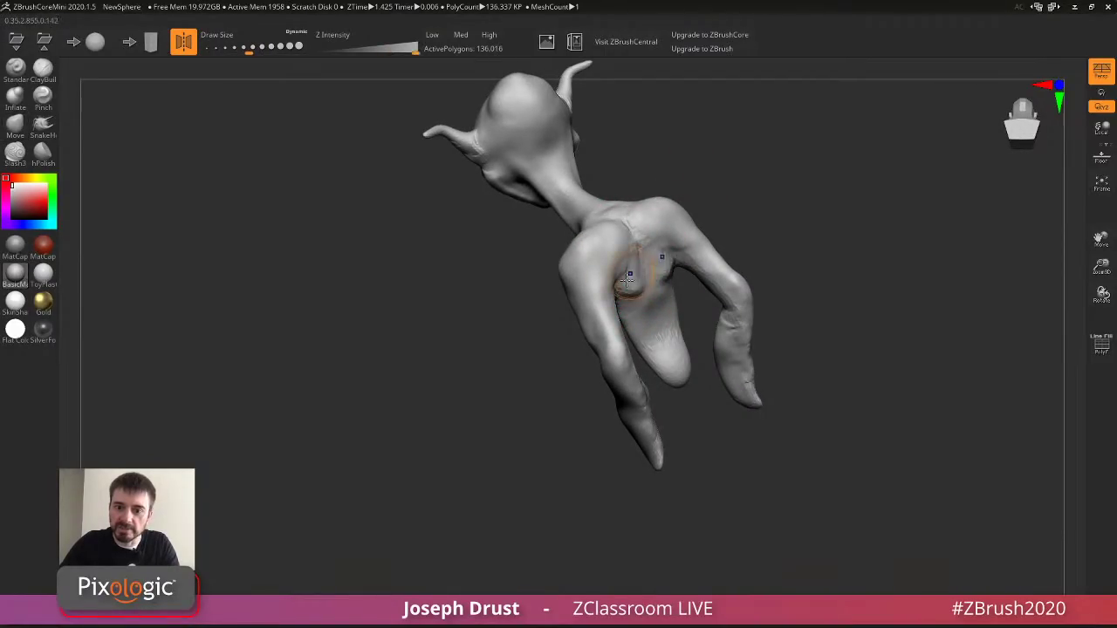
pyautogui.moveTo(619, 219)
pyautogui.mouseDown(button='right')
pyautogui.moveTo(757, 149)
pyautogui.moveTo(581, 241)
pyautogui.moveTo(607, 220)
pyautogui.mouseUp(button='right')
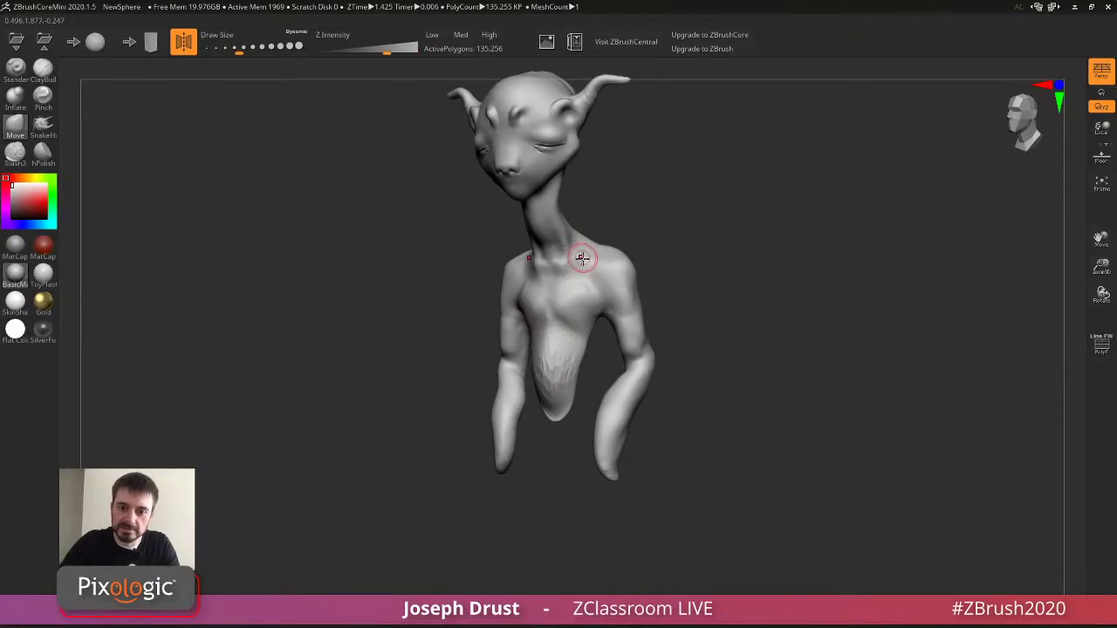
# Face the creature to the front and save the project to the Desktop in iMage3D GIF format as CrazyCreature.
pyautogui.moveTo(581, 258)
pyautogui.mouseDown(button='right')
pyautogui.moveTo(568, 250)
pyautogui.moveTo(671, 186)
pyautogui.moveTo(745, 242)
pyautogui.moveTo(777, 241)
pyautogui.moveTo(775, 229)
pyautogui.moveTo(775, 239)
pyautogui.mouseUp(button='right')
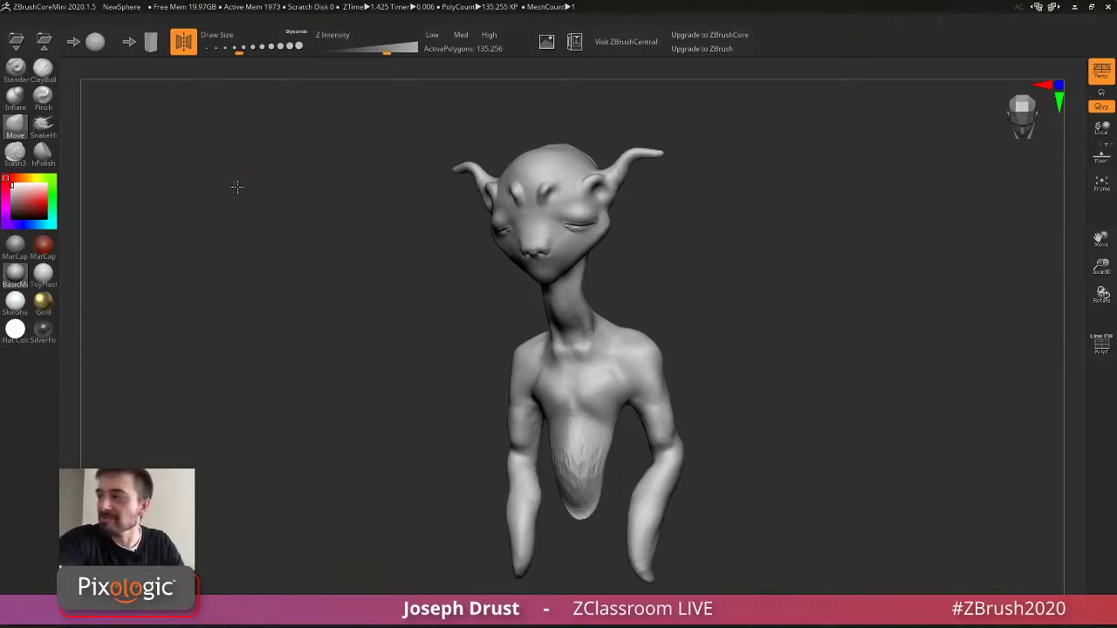
pyautogui.keyDown('shift'); pyautogui.moveTo(234, 185); pyautogui.dragTo(242, 185); pyautogui.keyUp('shift')
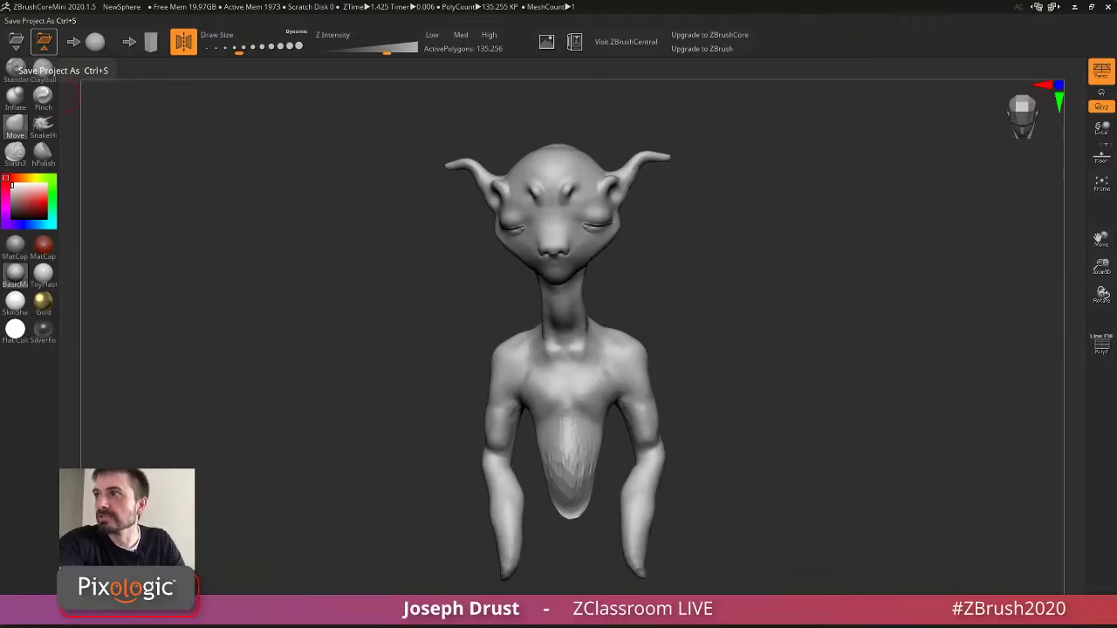
pyautogui.click(43, 41)
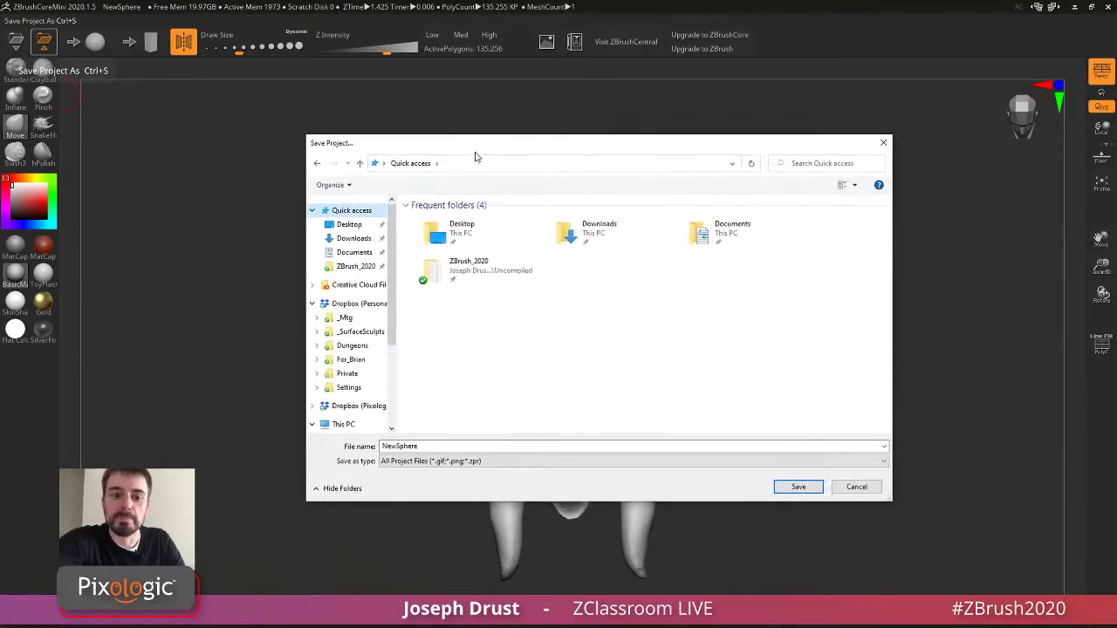
pyautogui.click(341, 225)
pyautogui.click(471, 461)
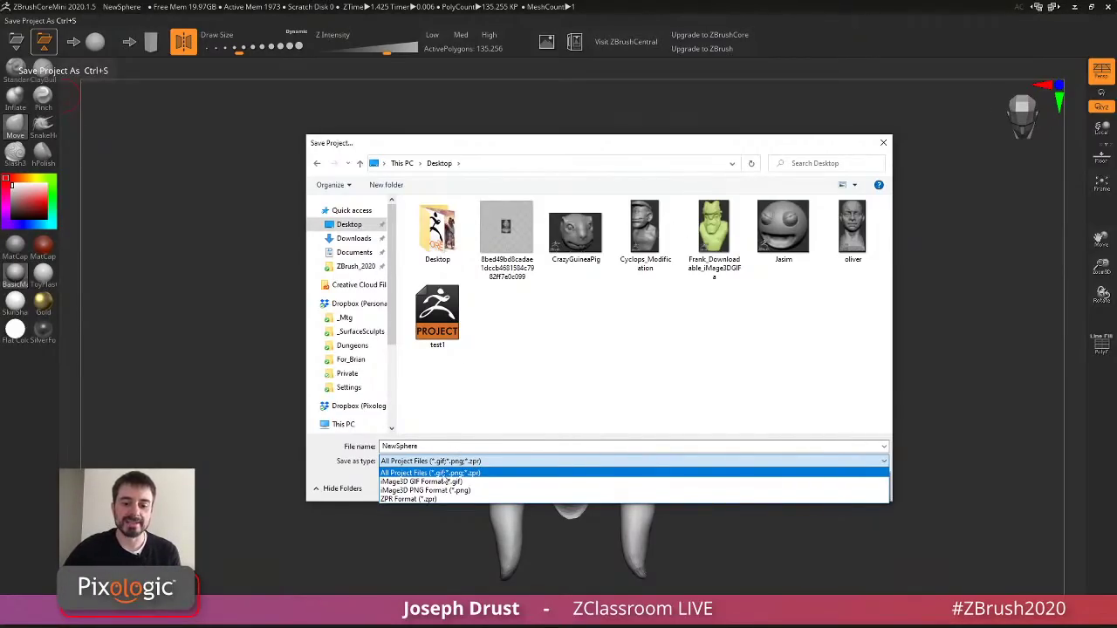
pyautogui.click(448, 480)
pyautogui.doubleClick(444, 446)
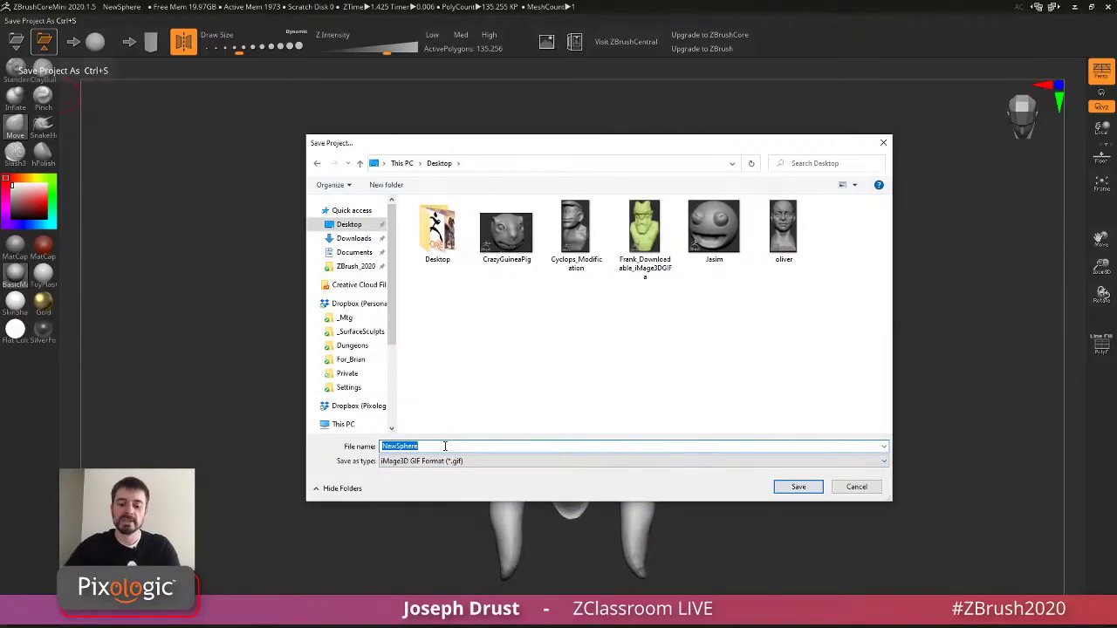
pyautogui.write('Crazu')
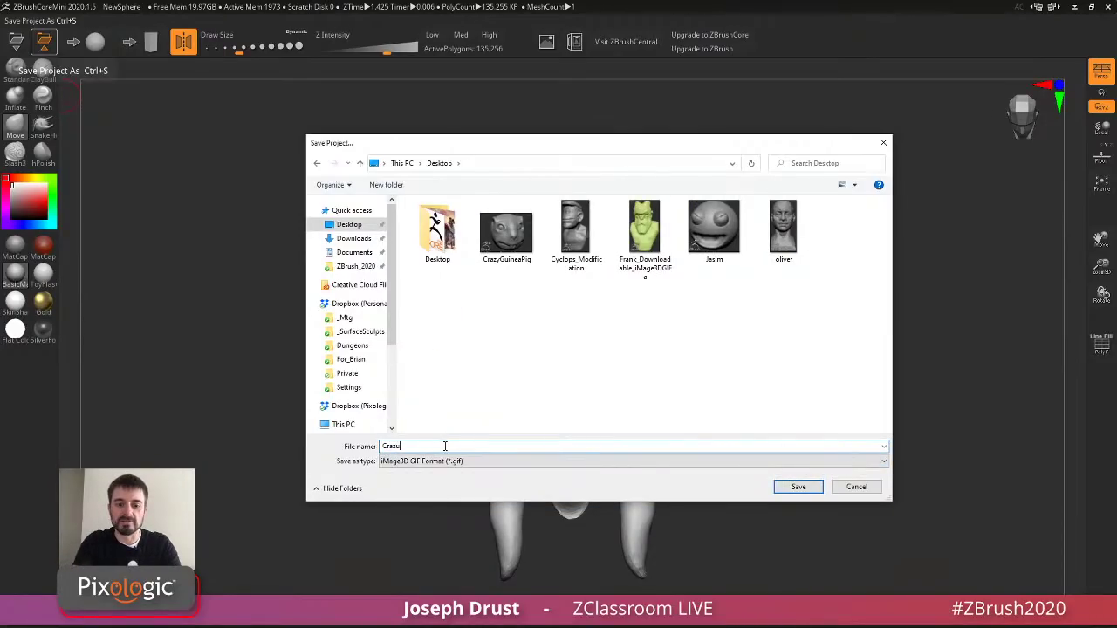
pyautogui.write('Creature')
pyautogui.press('Return')
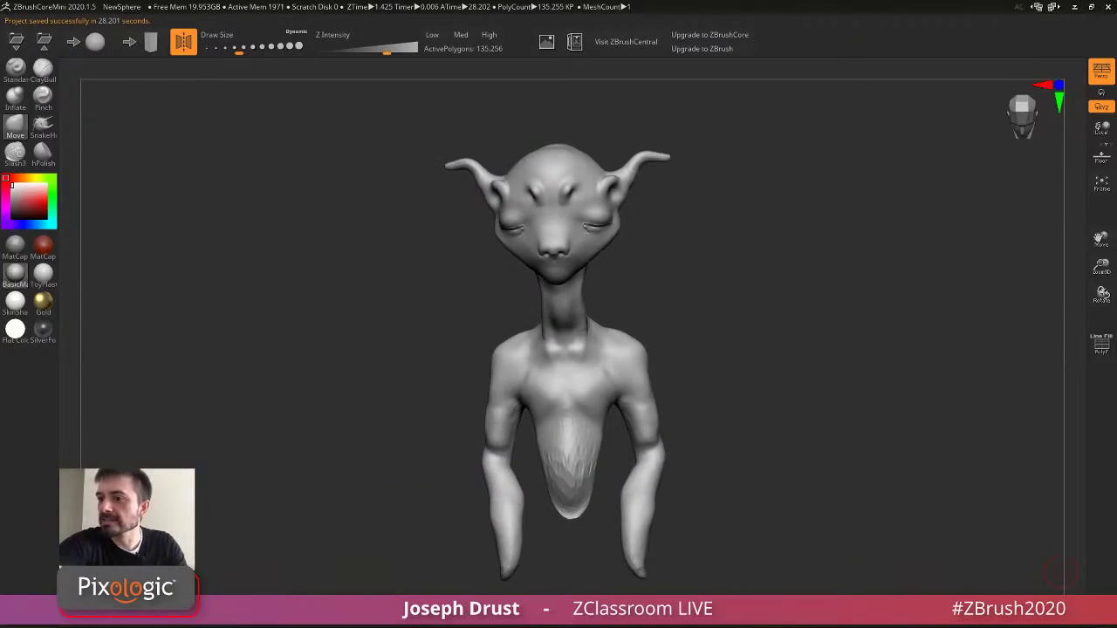
# Switch to the Desktop folder in File Explorer and select the CrazyCreature file.
pyautogui.hotkey('alt', 'Tab')
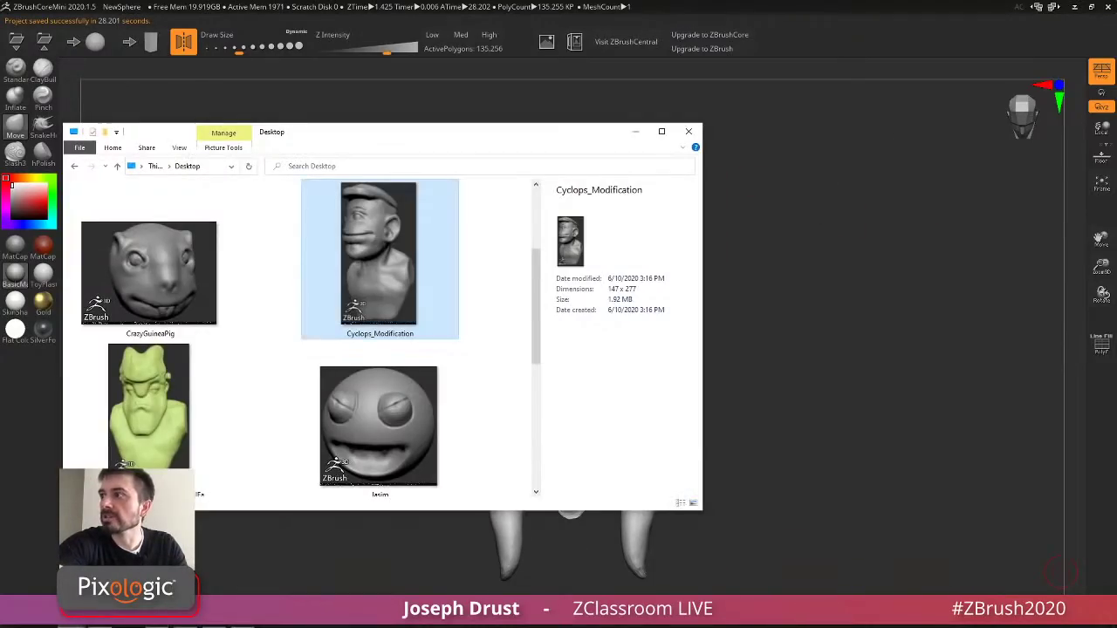
pyautogui.moveTo(489, 131); pyautogui.dragTo(569, 127)
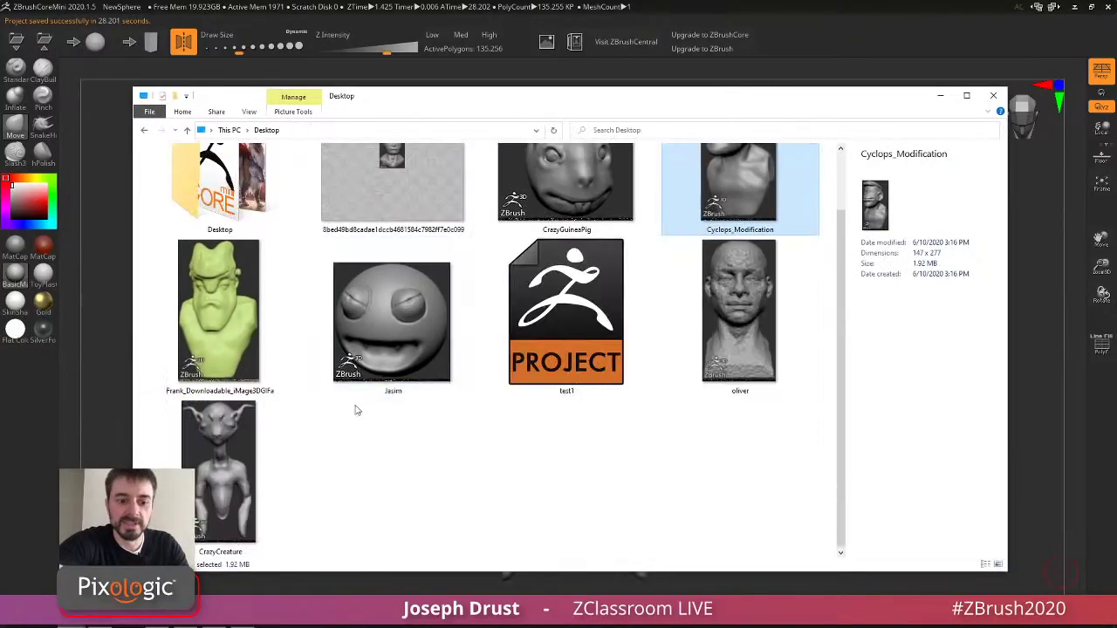
pyautogui.click(288, 461)
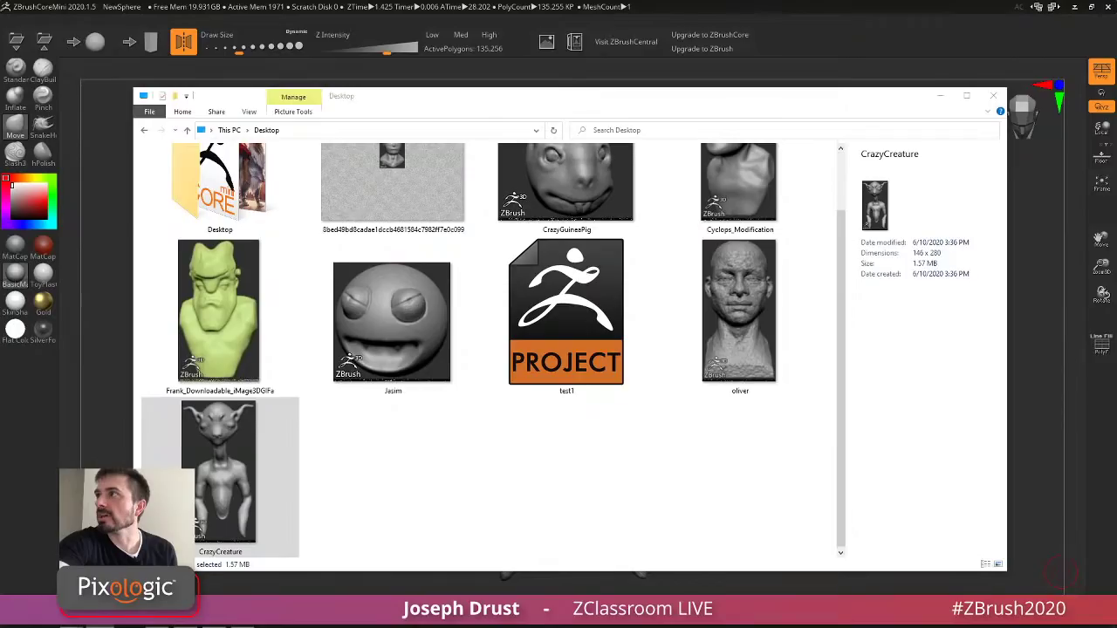
# Switch to the browser, reload the ZBrushLIVE Clubhouse - Special Streams topic and start a reply at its end.
pyautogui.moveTo(1116, 80); pyautogui.dragTo(558, 40)
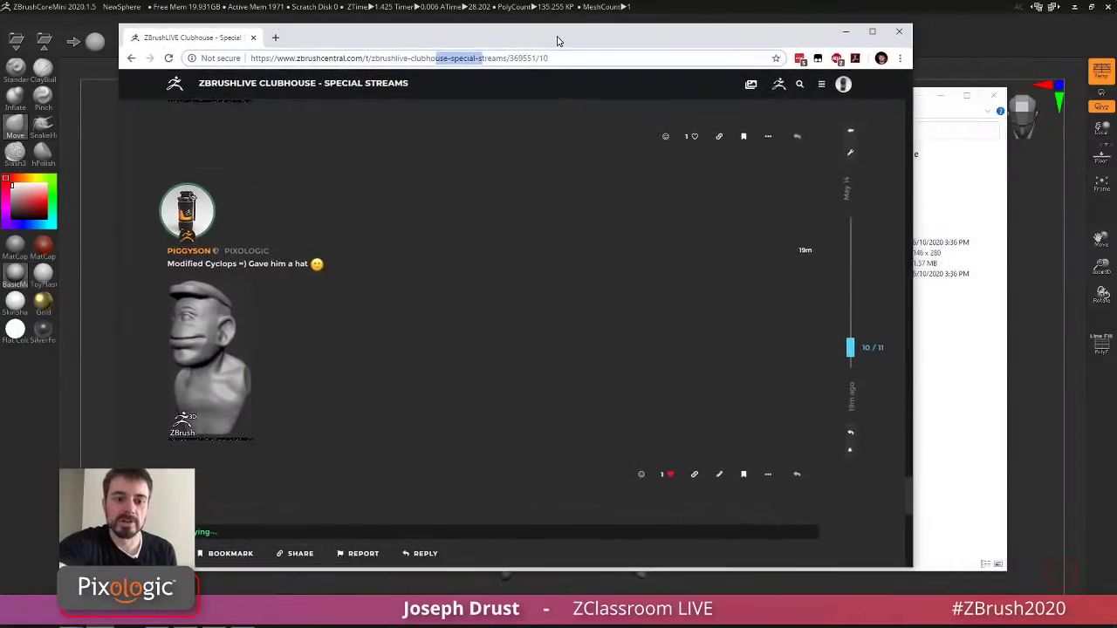
pyautogui.click(168, 58)
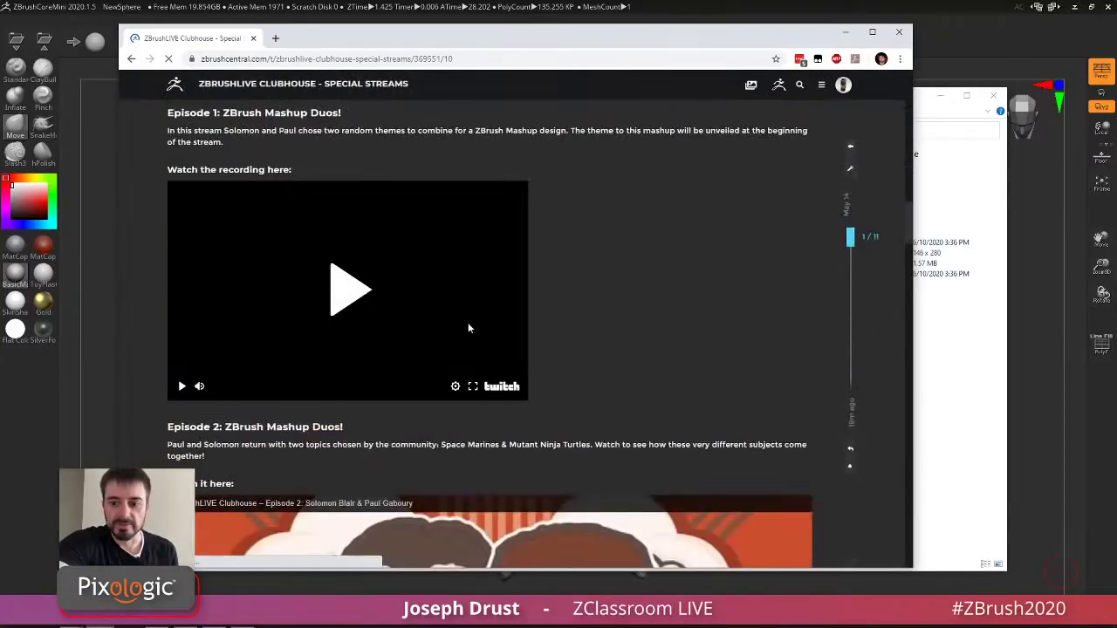
pyautogui.scroll(-20, 468, 328)
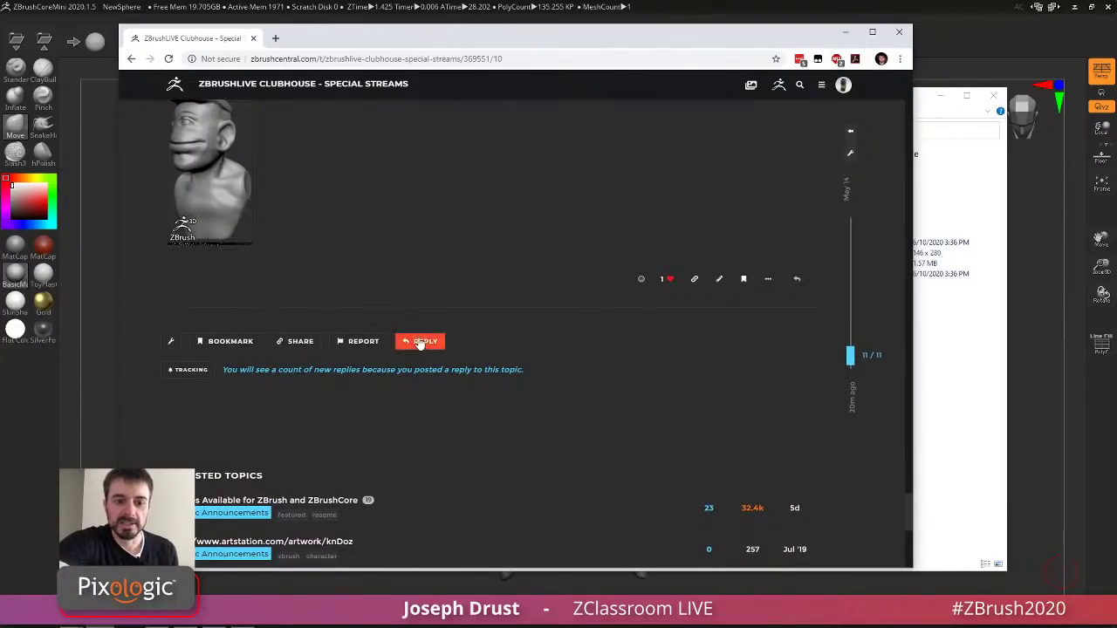
pyautogui.click(424, 339)
# Upload CrazyCreature.gif from the Desktop folder into the forum reply.
pyautogui.hotkey('alt', 'Tab')
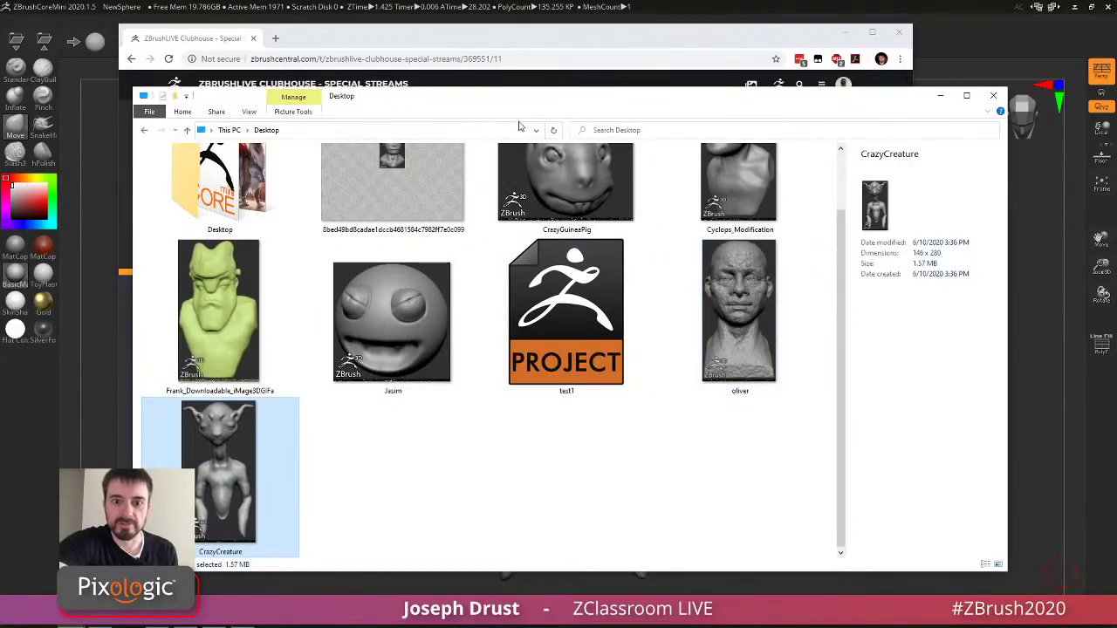
pyautogui.moveTo(526, 99); pyautogui.dragTo(672, 96)
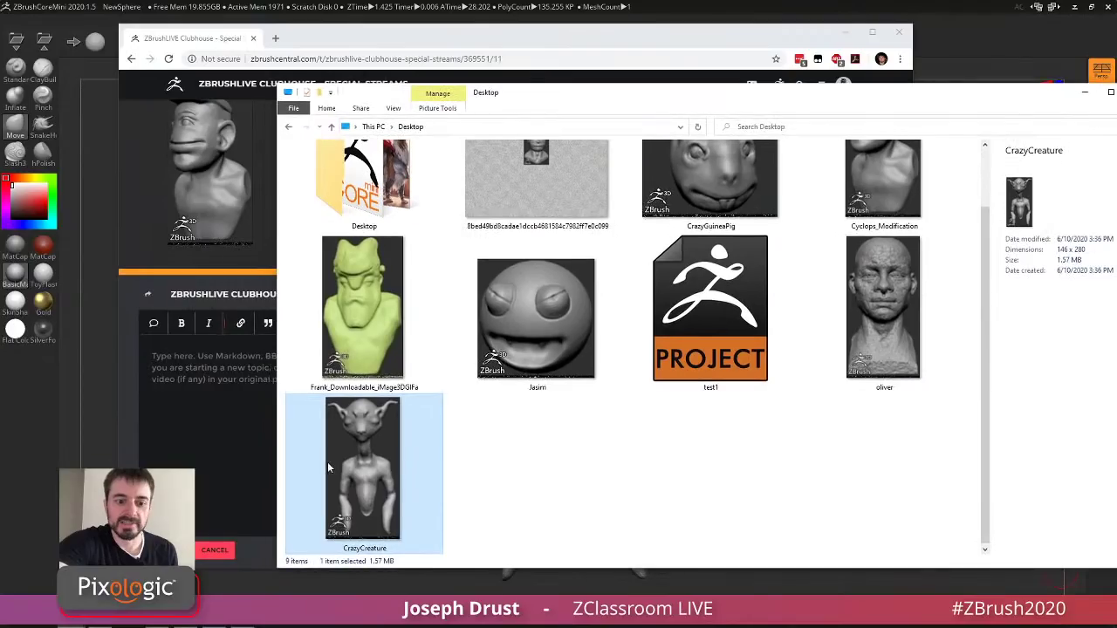
pyautogui.moveTo(327, 462); pyautogui.dragTo(210, 384)
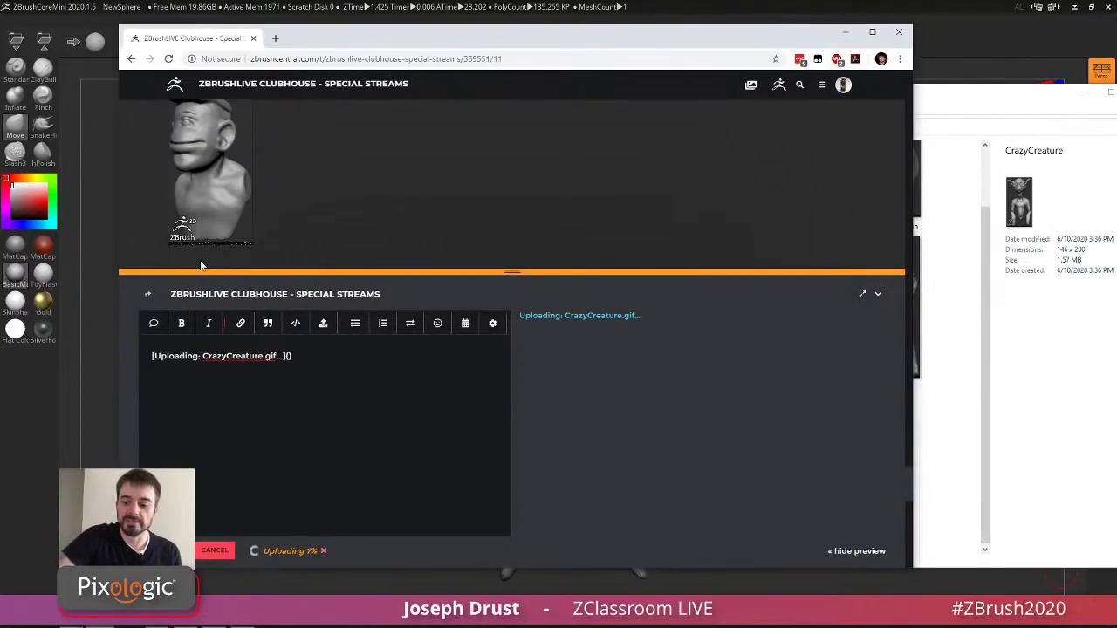
# Add the text "Crazy Creature for Modification :)" above the uploaded file in the reply.
pyautogui.press('Return')
pyautogui.press('Up')
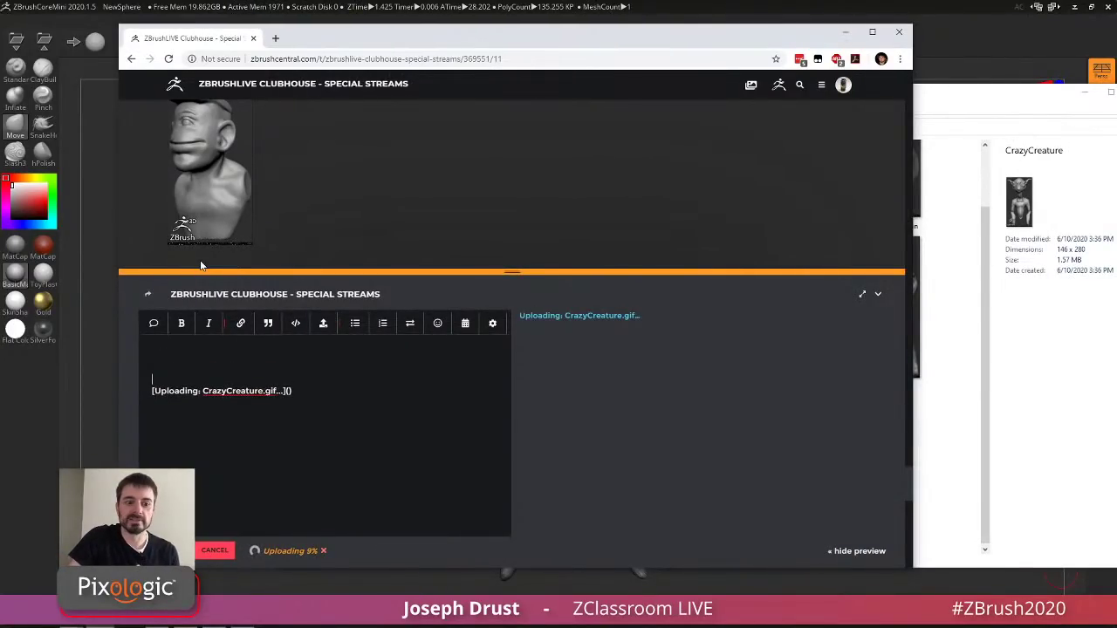
pyautogui.write('Crazy Creatu')
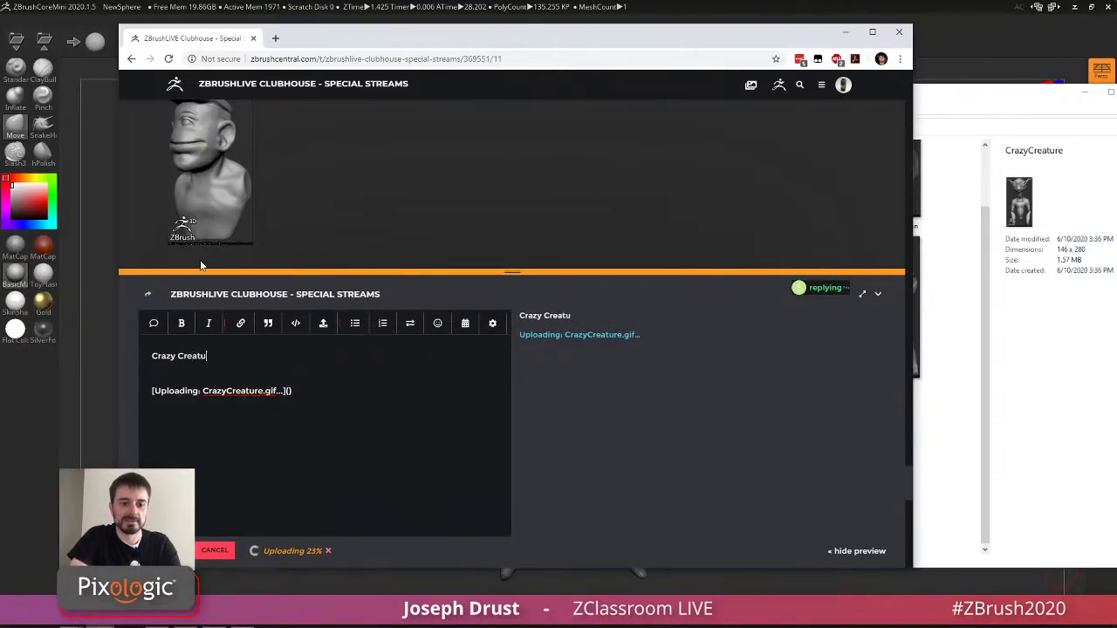
pyautogui.write('re for Modif')
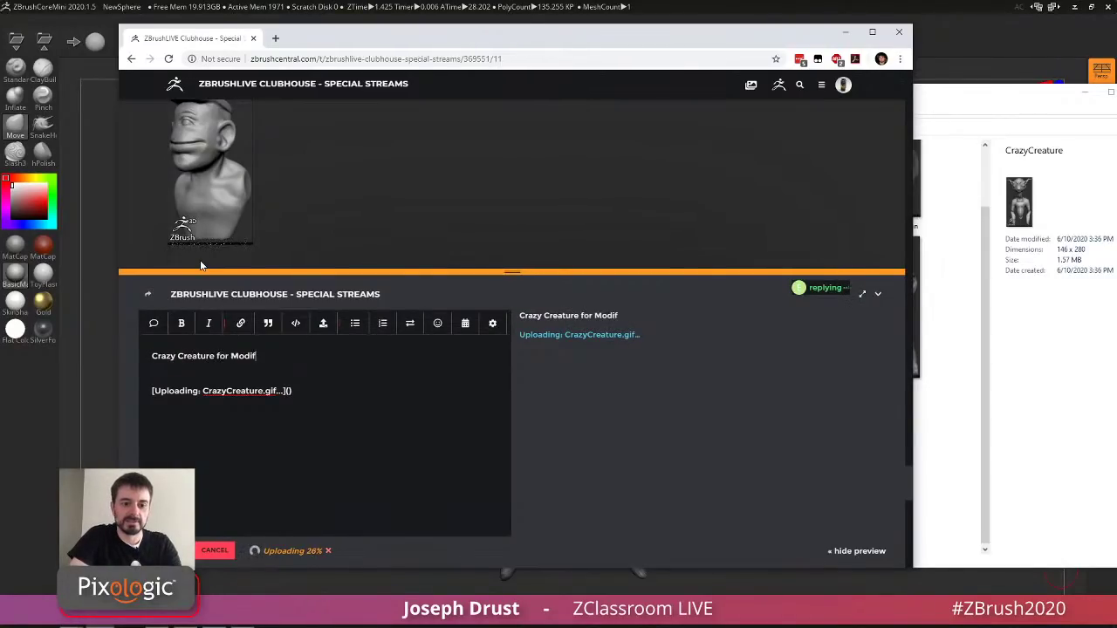
pyautogui.write('ication :)')
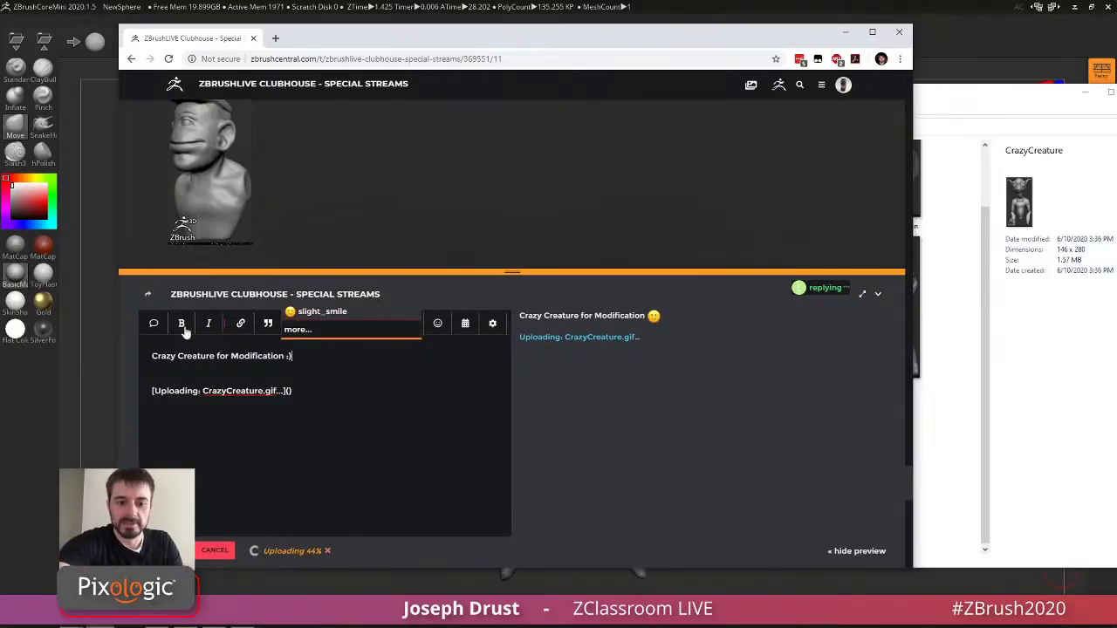
# Sign the reply with the author's first name below the uploaded file, post it and dismiss the preview thumbnail selection.
pyautogui.press('Escape')
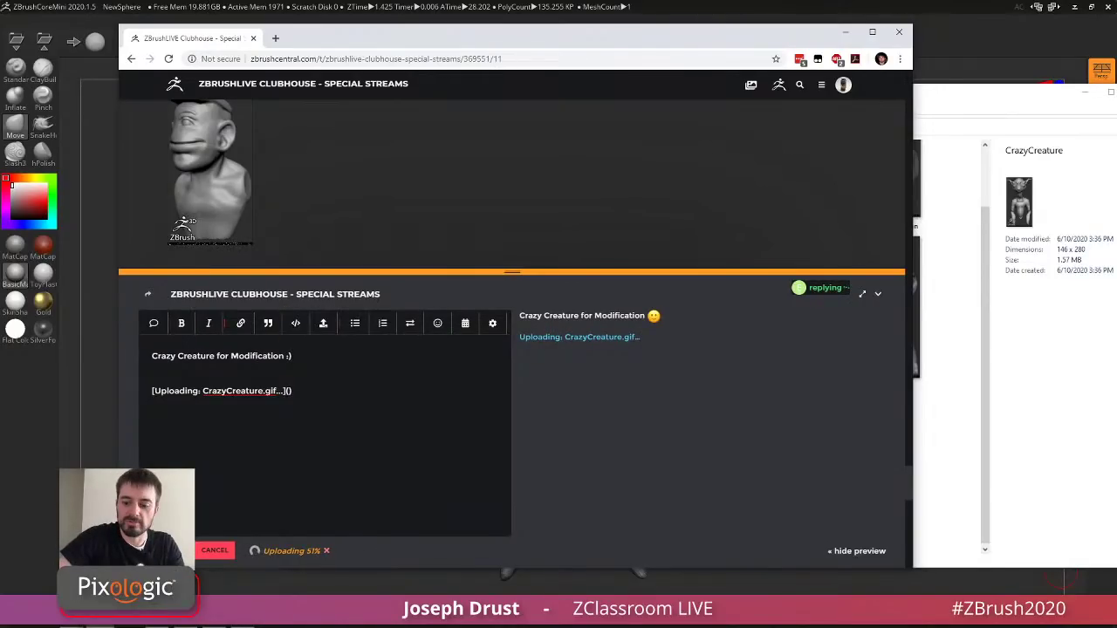
pyautogui.press('Return')
pyautogui.press('Return')
pyautogui.write('-Joseph')
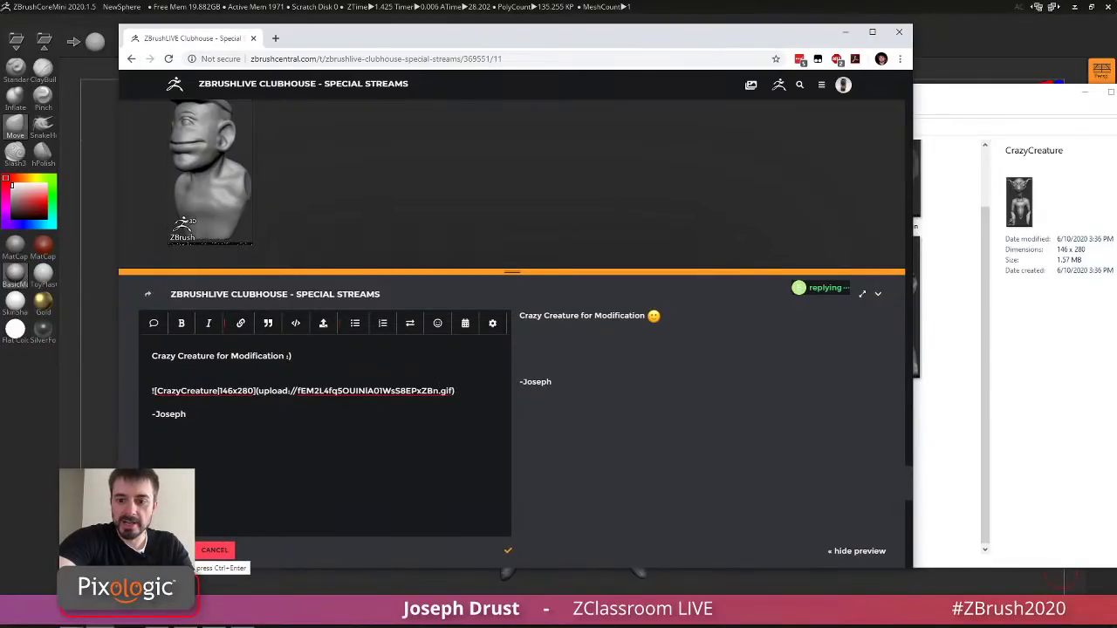
pyautogui.click(165, 549)
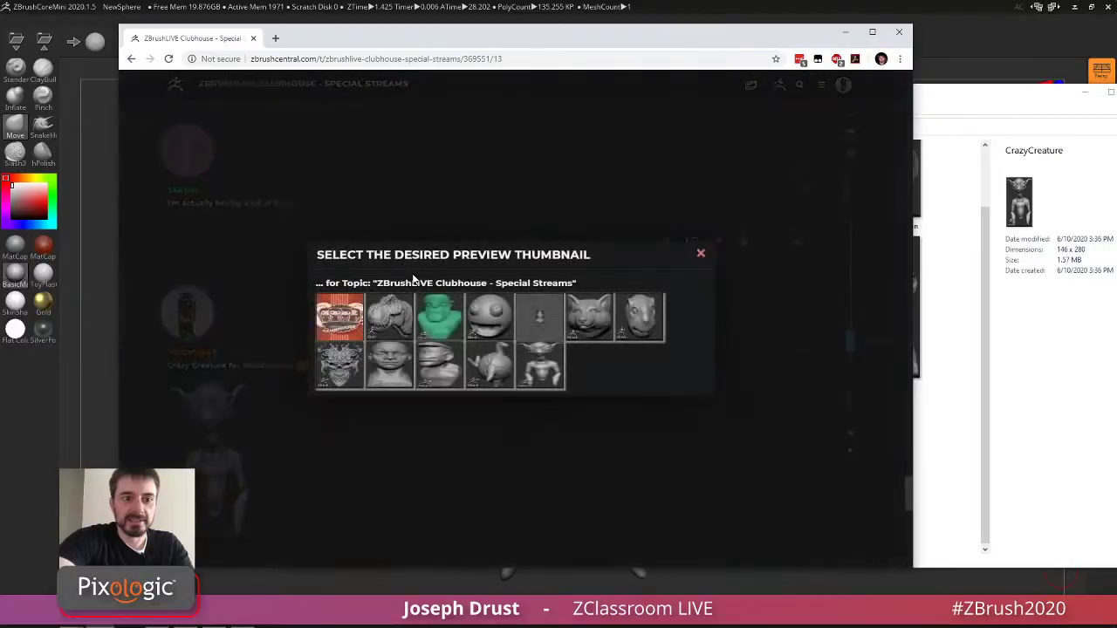
pyautogui.click(701, 254)
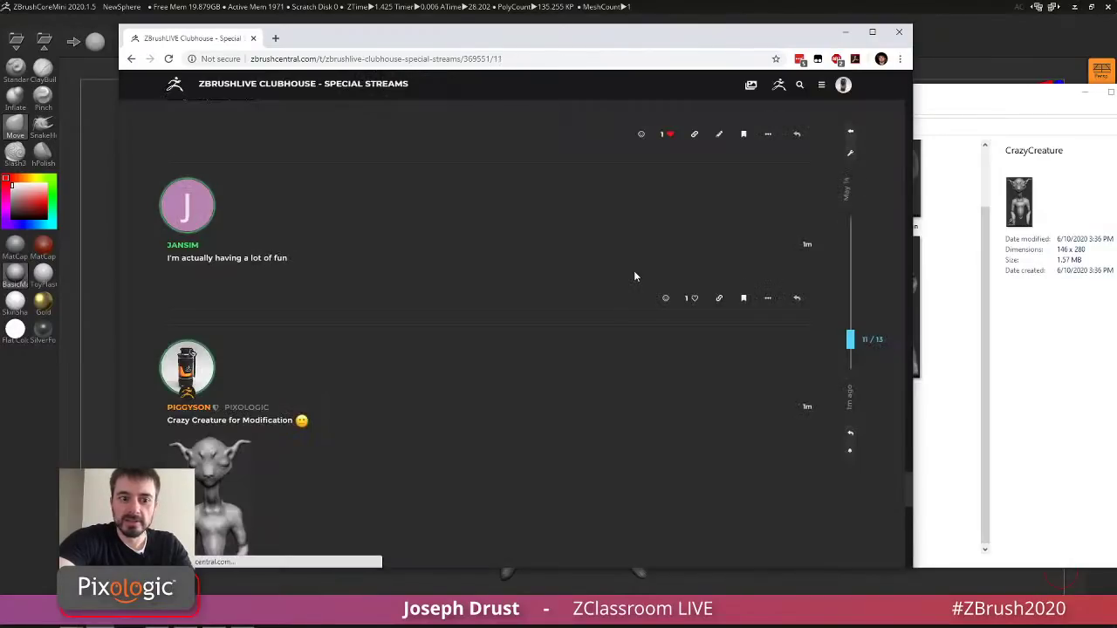
# Review the topic's earlier replies and their shared sculpts, from the new Crazy Creature post back to the green bust.
pyautogui.scroll(10, 357, 349)
pyautogui.scroll(-3, 357, 349)
pyautogui.scroll(-4, 357, 349)
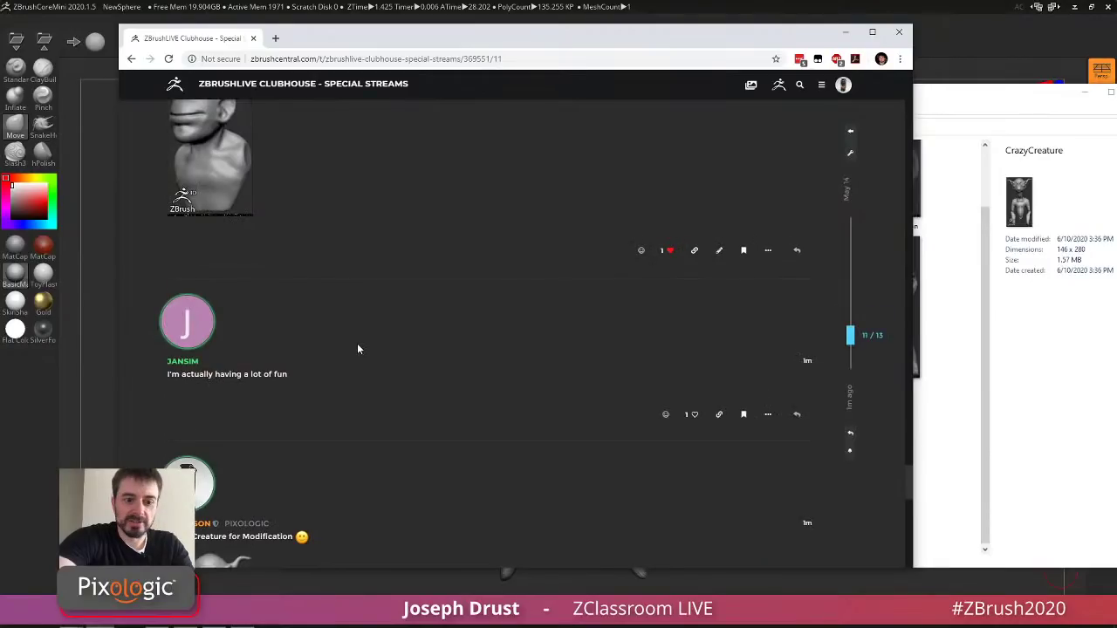
pyautogui.scroll(-1, 357, 349)
pyautogui.scroll(6, 363, 341)
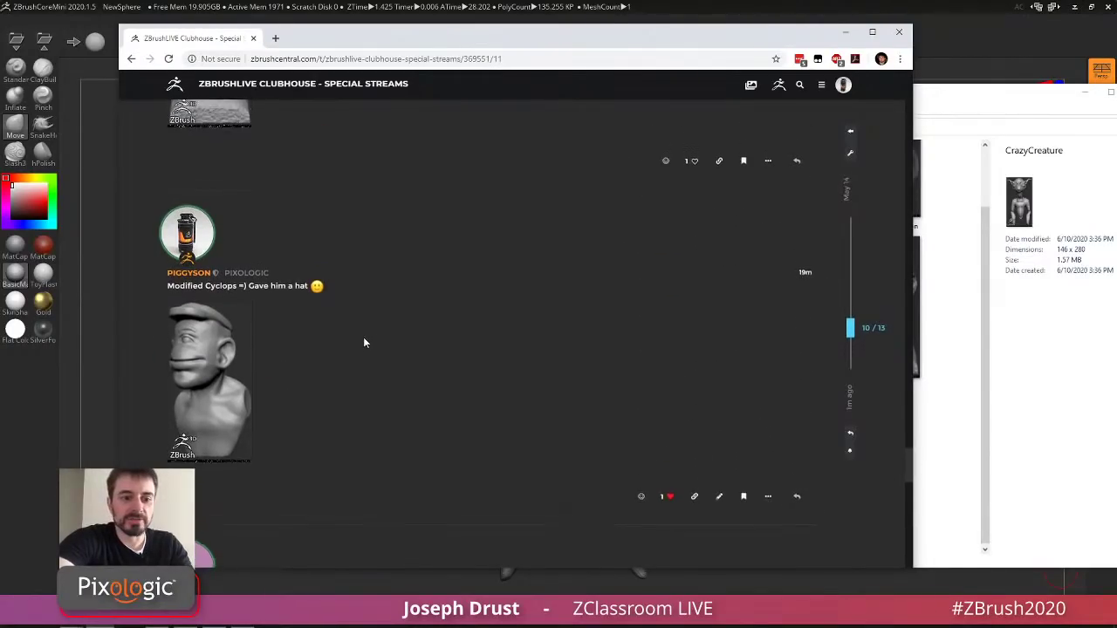
pyautogui.scroll(1, 364, 338)
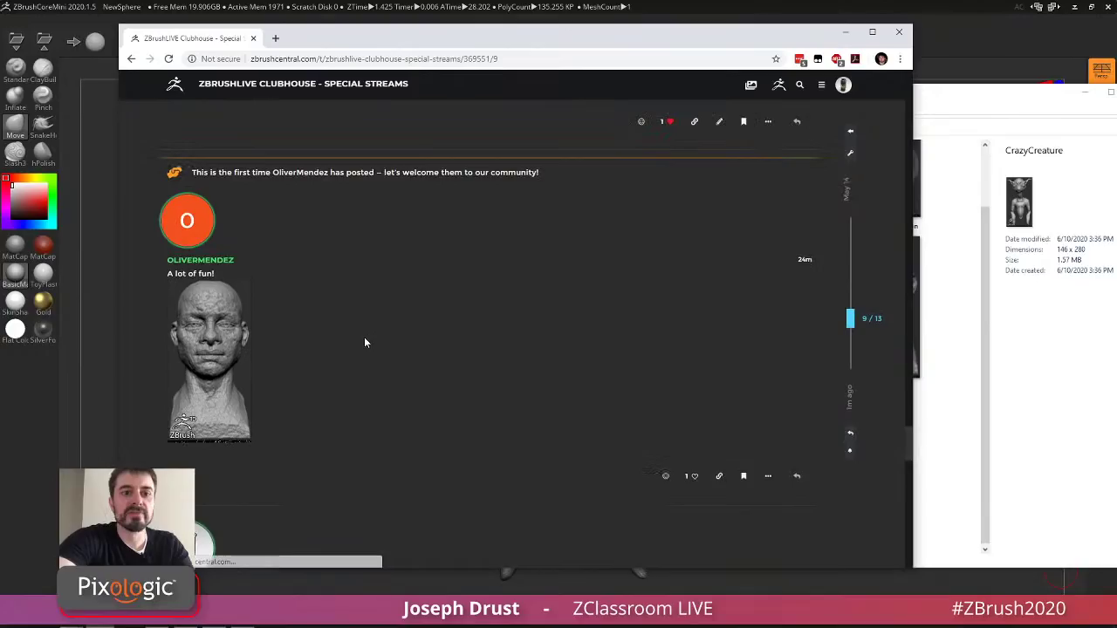
pyautogui.scroll(-5, 383, 331)
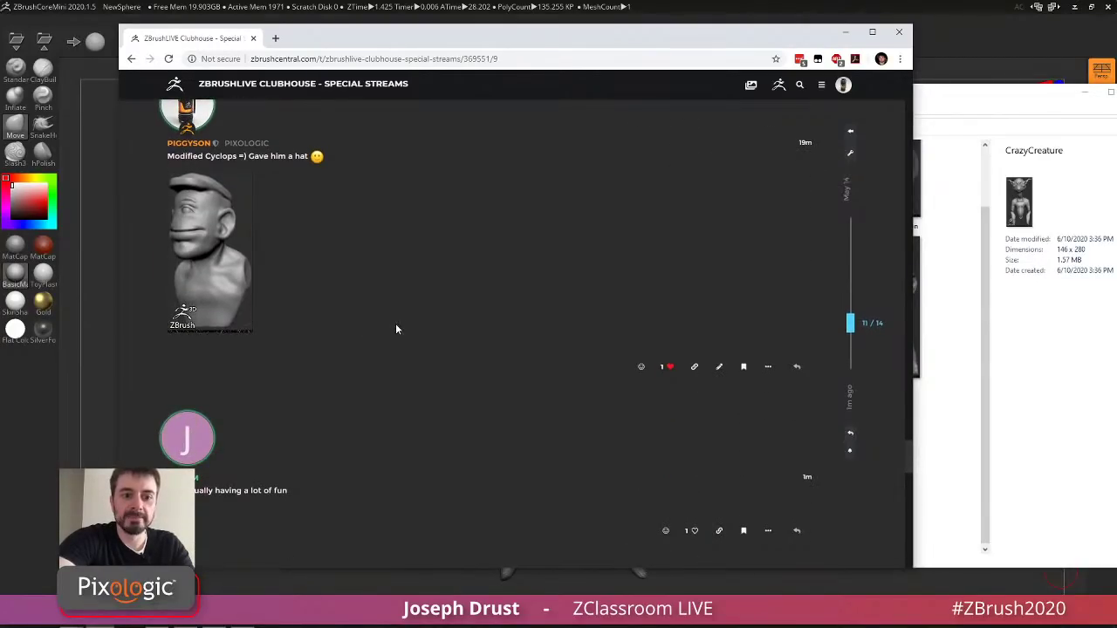
pyautogui.scroll(6, 396, 329)
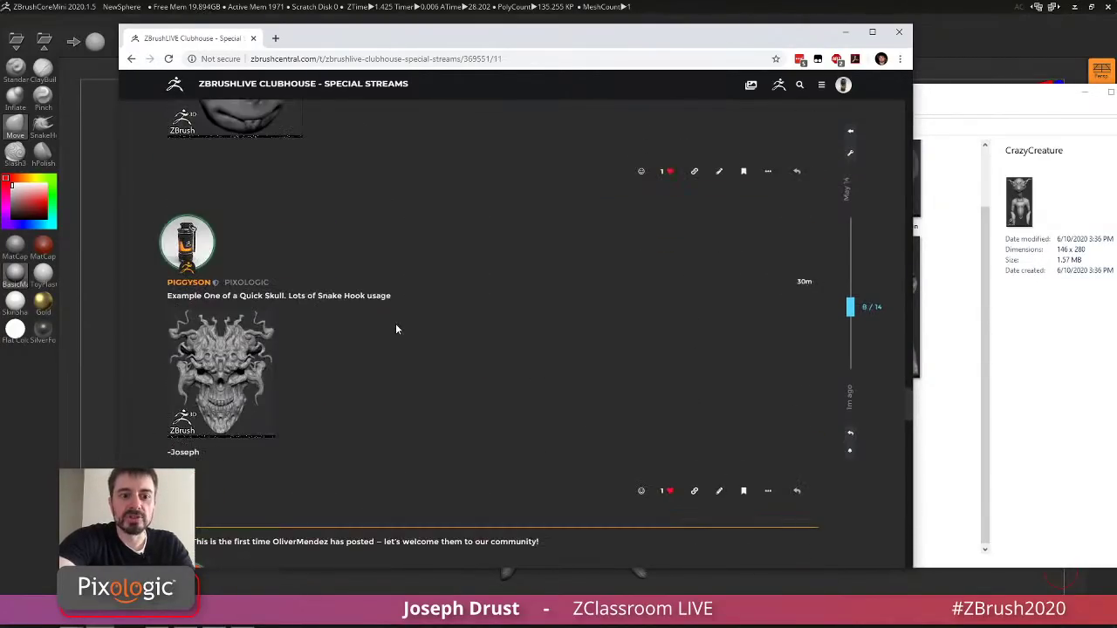
pyautogui.scroll(3, 396, 329)
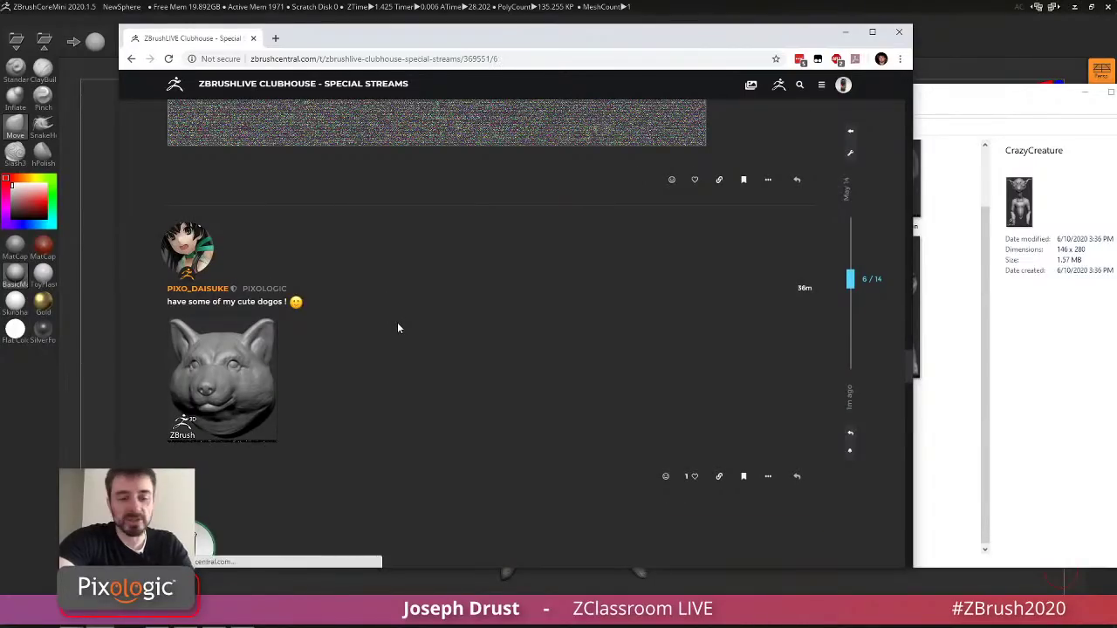
pyautogui.scroll(3, 398, 328)
pyautogui.scroll(5, 397, 328)
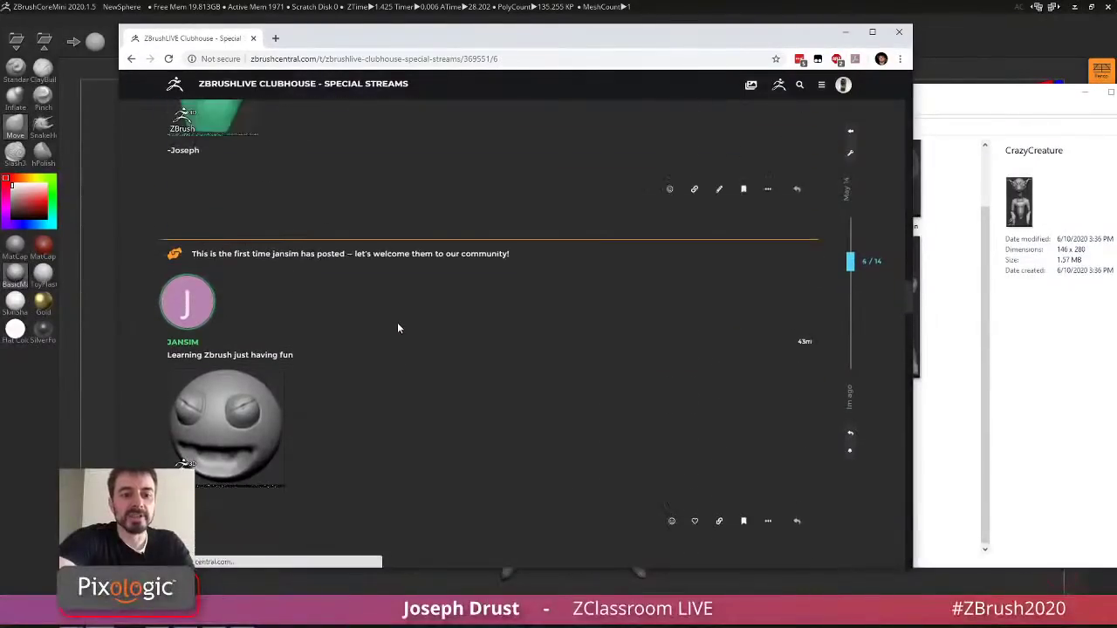
pyautogui.scroll(2, 397, 328)
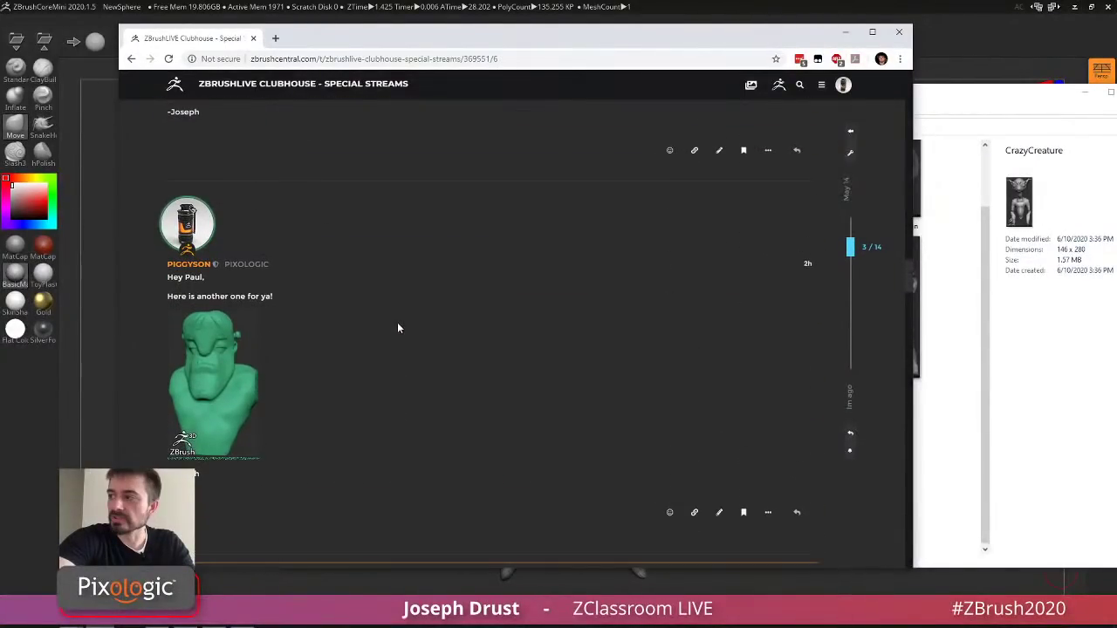
# Examine the later shared sculpts again, including the Strange Guinea Pig, the original cyclops and the modified cyclops with a hat.
pyautogui.scroll(-10, 397, 328)
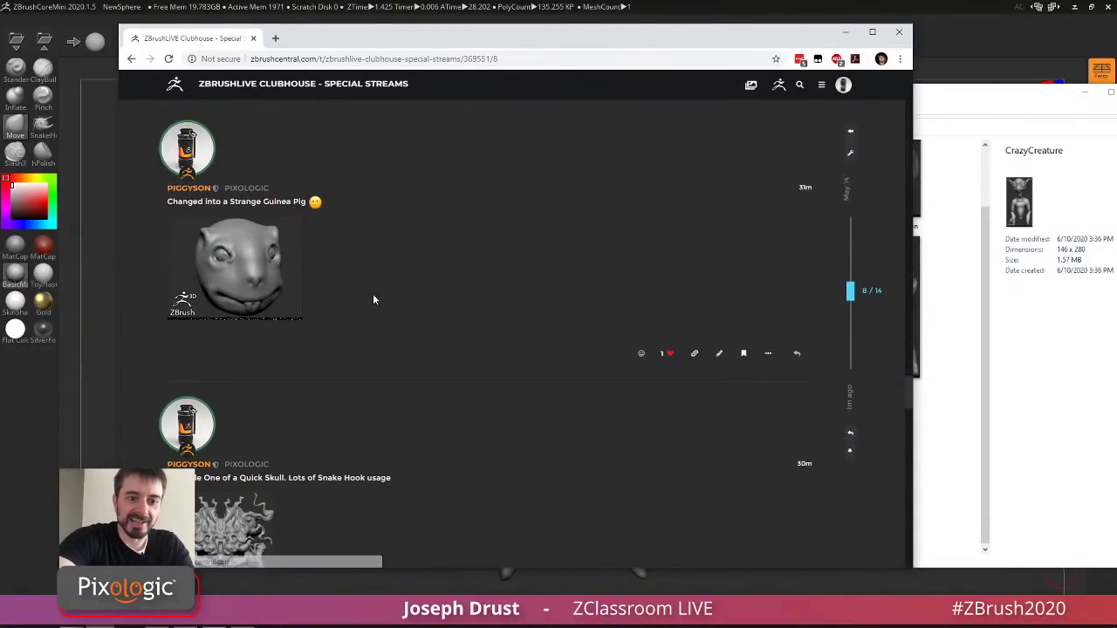
pyautogui.scroll(5, 281, 412)
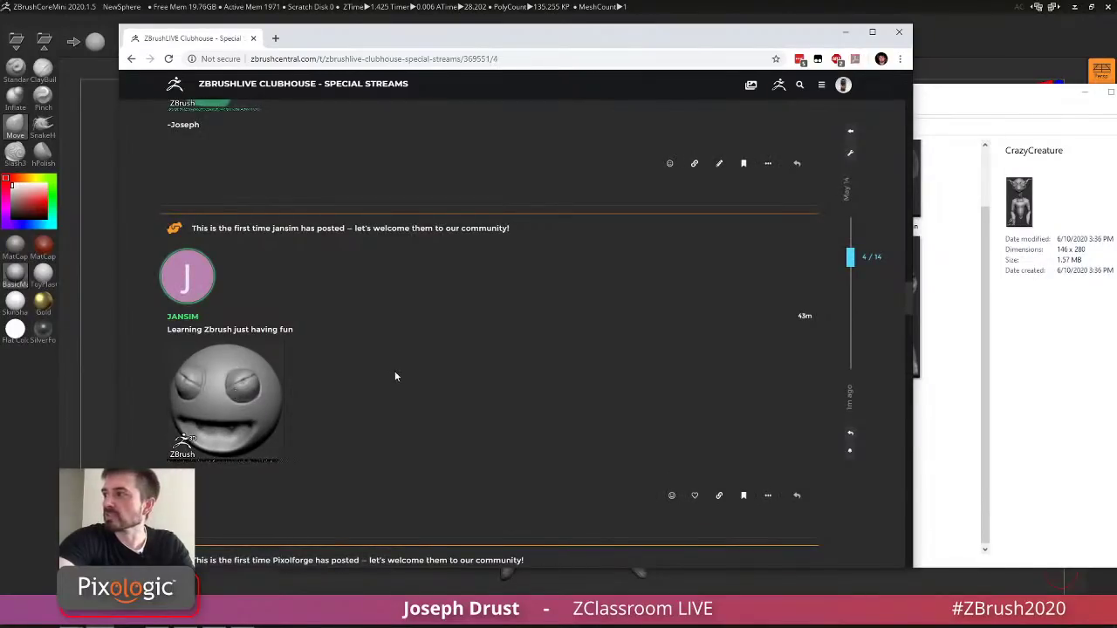
pyautogui.scroll(5, 394, 370)
pyautogui.scroll(-6, 393, 370)
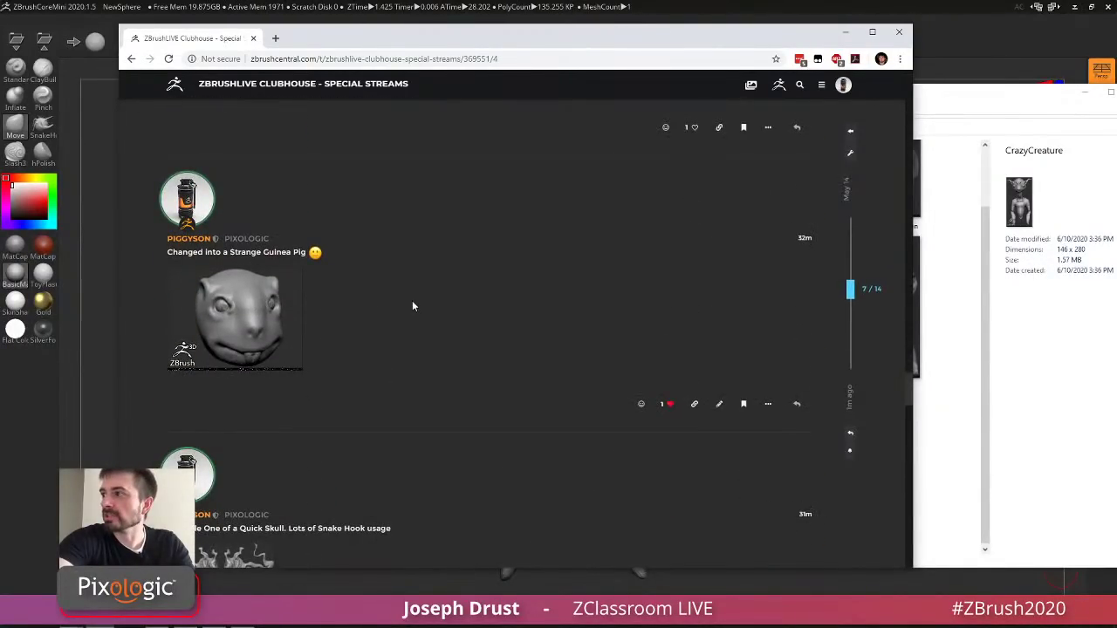
pyautogui.scroll(-9, 412, 302)
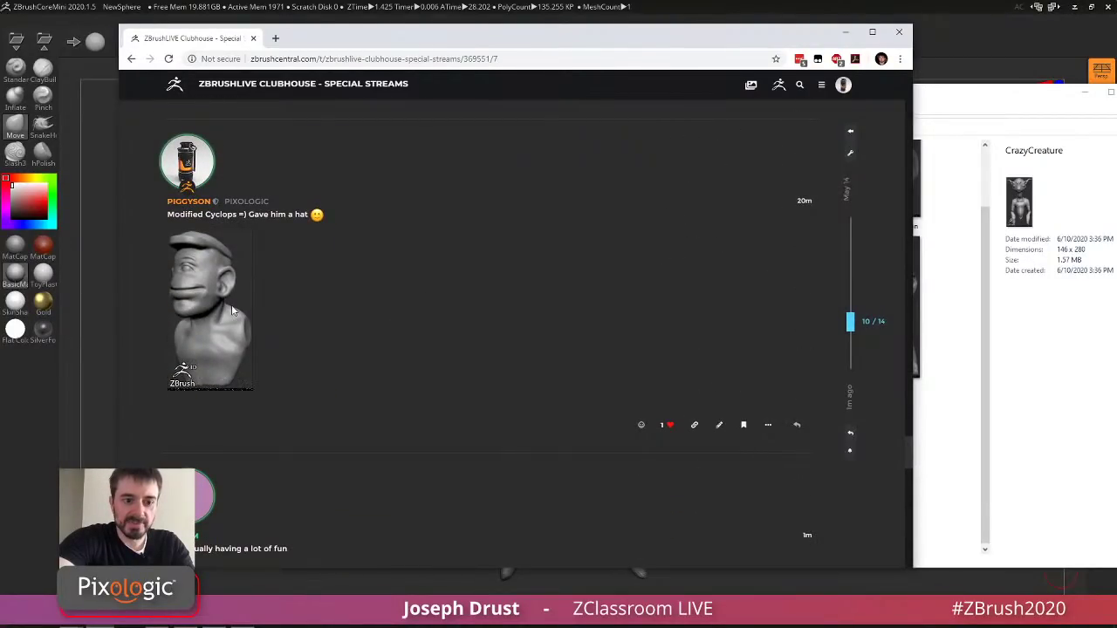
pyautogui.click(233, 310)
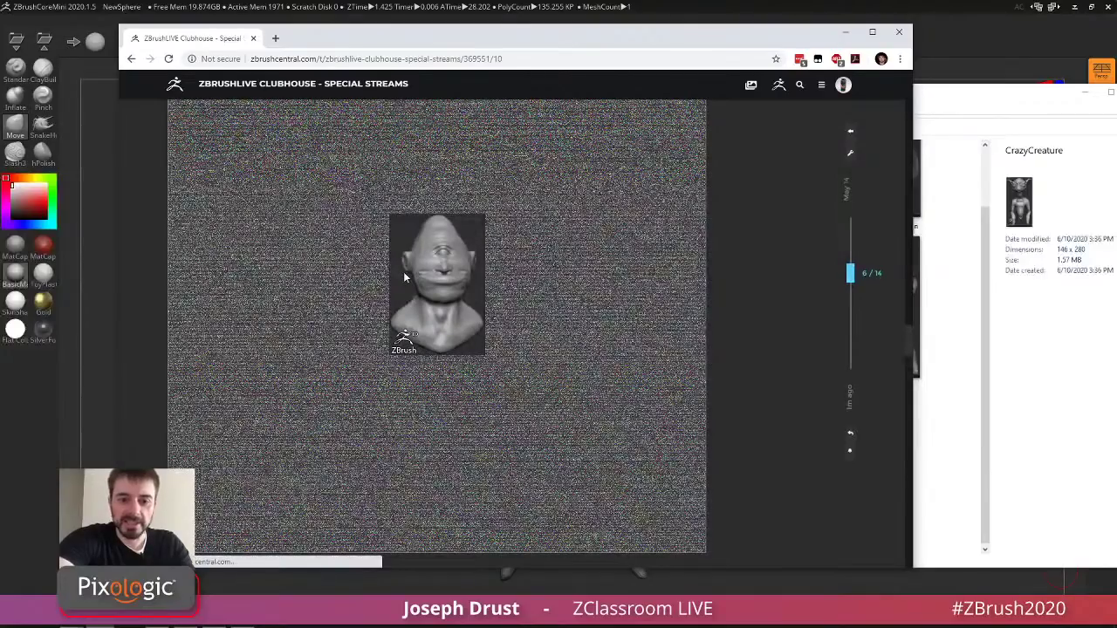
pyautogui.click(404, 277)
pyautogui.scroll(-10, 403, 277)
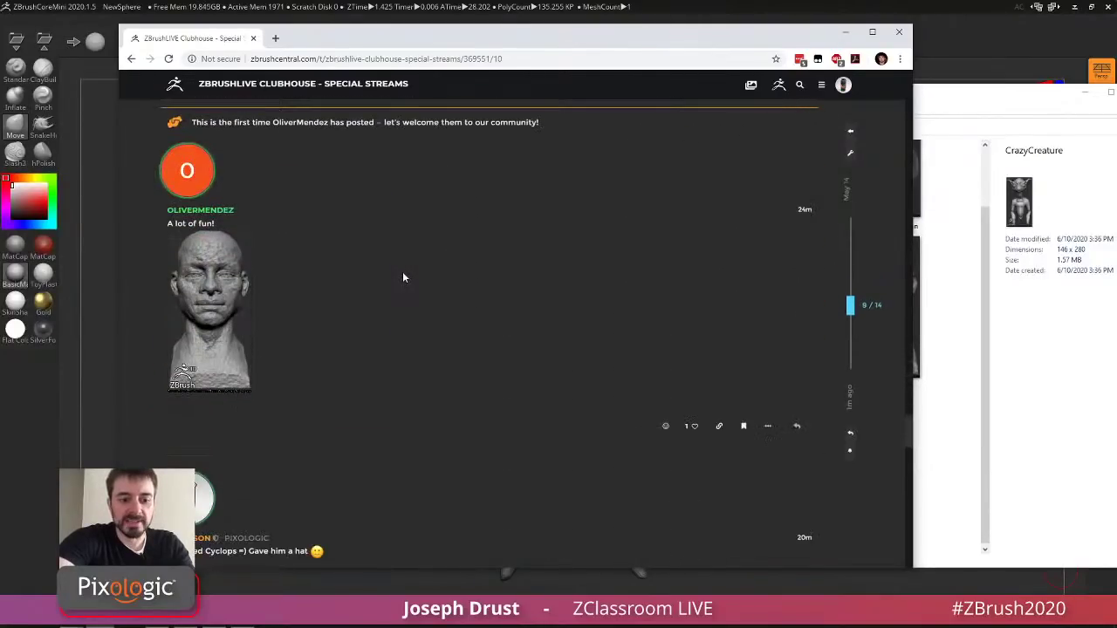
pyautogui.scroll(-4, 403, 277)
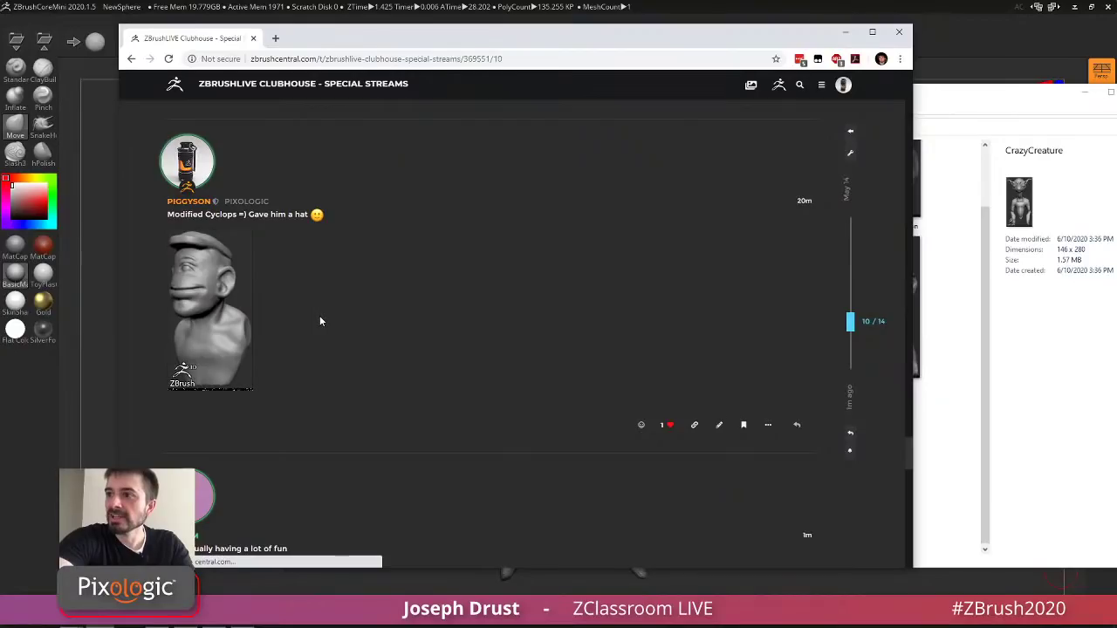
pyautogui.scroll(-6, 320, 321)
# Move the browser and File Explorer windows aside and switch back to ZBrushCoreMini.
pyautogui.moveTo(523, 42); pyautogui.dragTo(1116, 35)
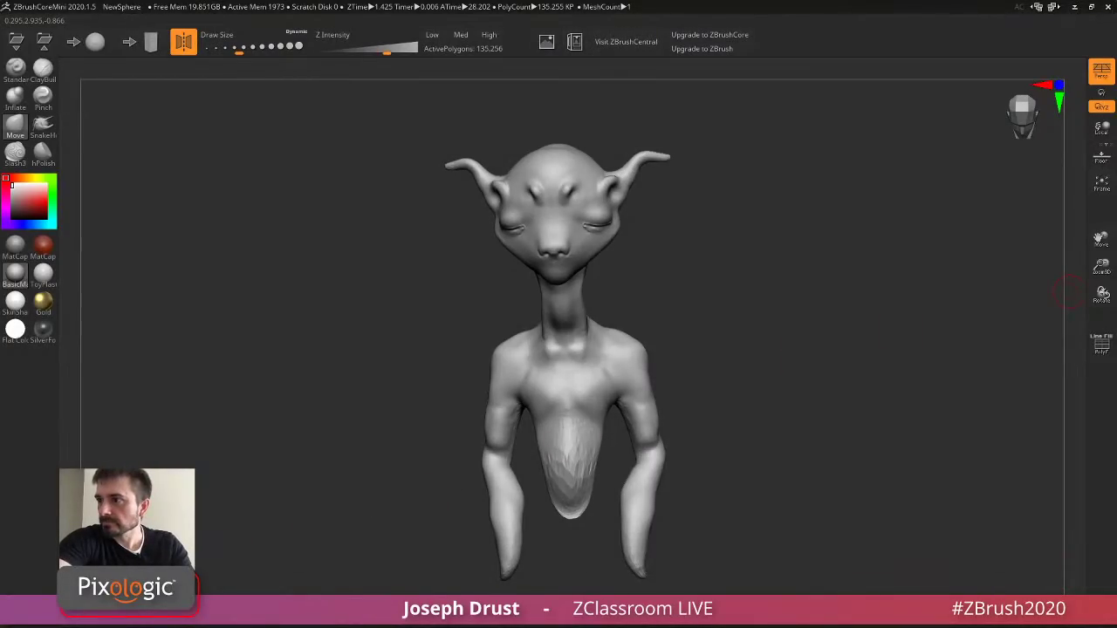
pyautogui.hotkey('alt', 'Tab')
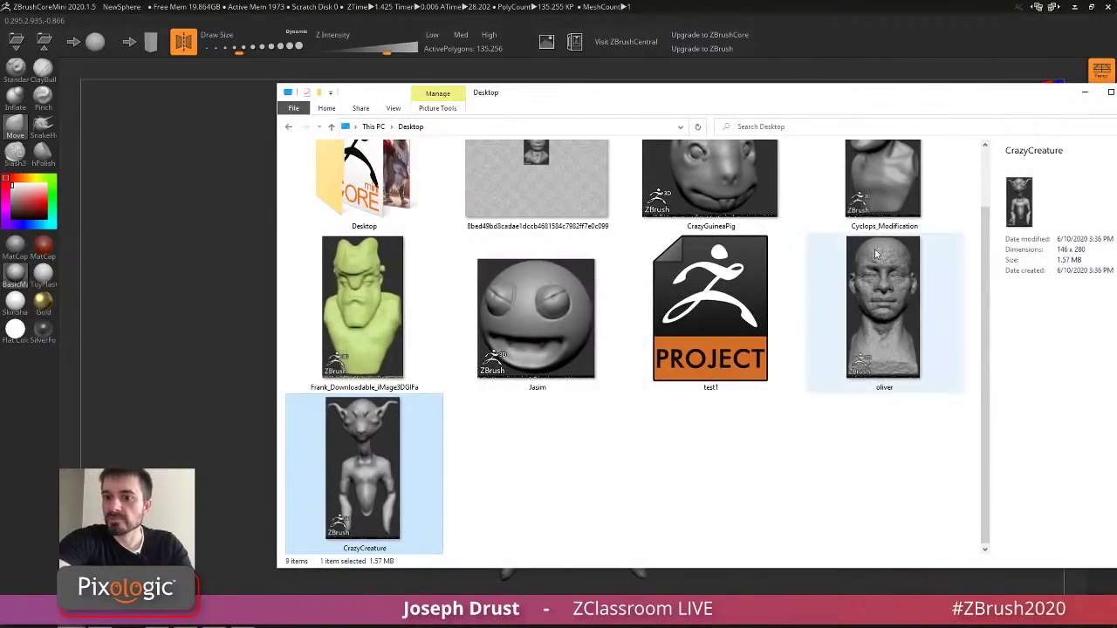
pyautogui.moveTo(816, 106); pyautogui.dragTo(869, 89)
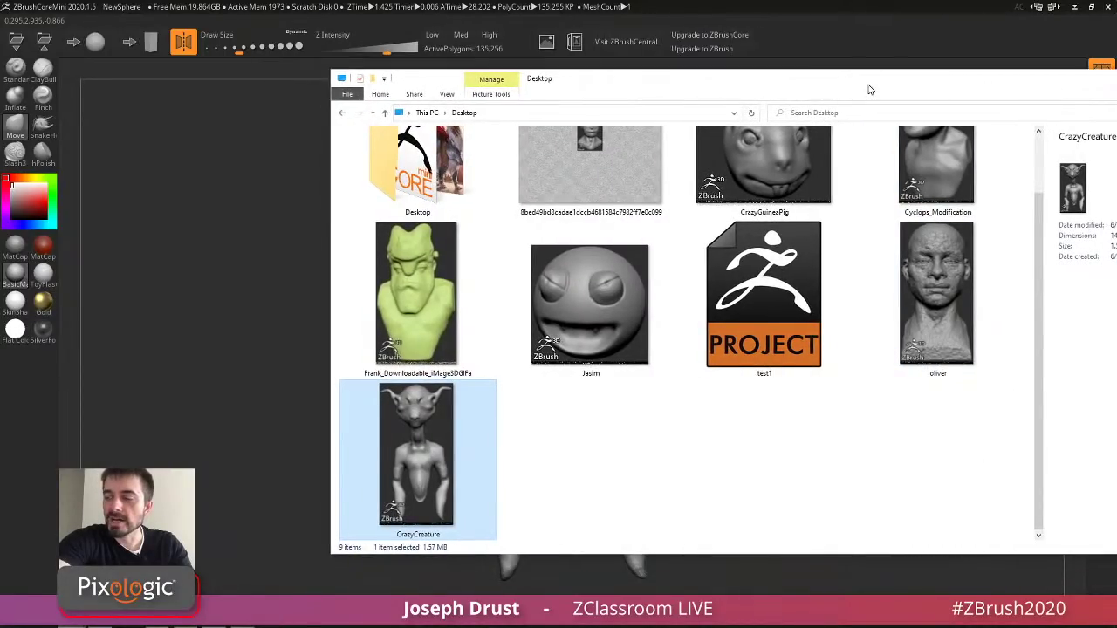
pyautogui.hotkey('alt', 'Tab')
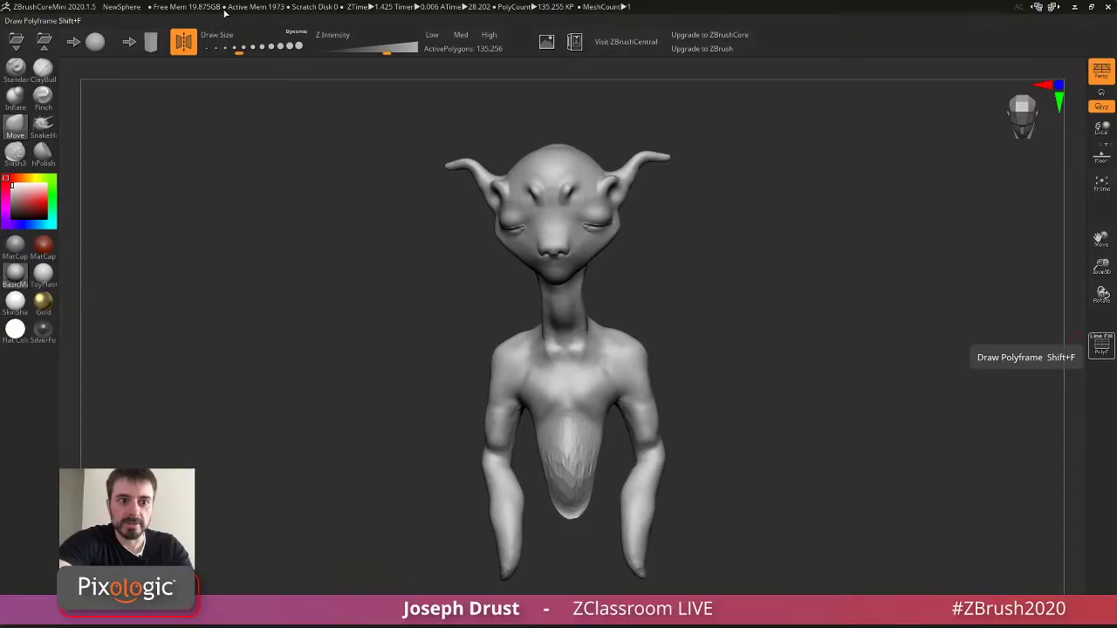
# Replace the creature bust with a new sphere project.
pyautogui.keyDown('shift'); pyautogui.moveTo(143, 249); pyautogui.dragTo(152, 229); pyautogui.keyUp('shift')
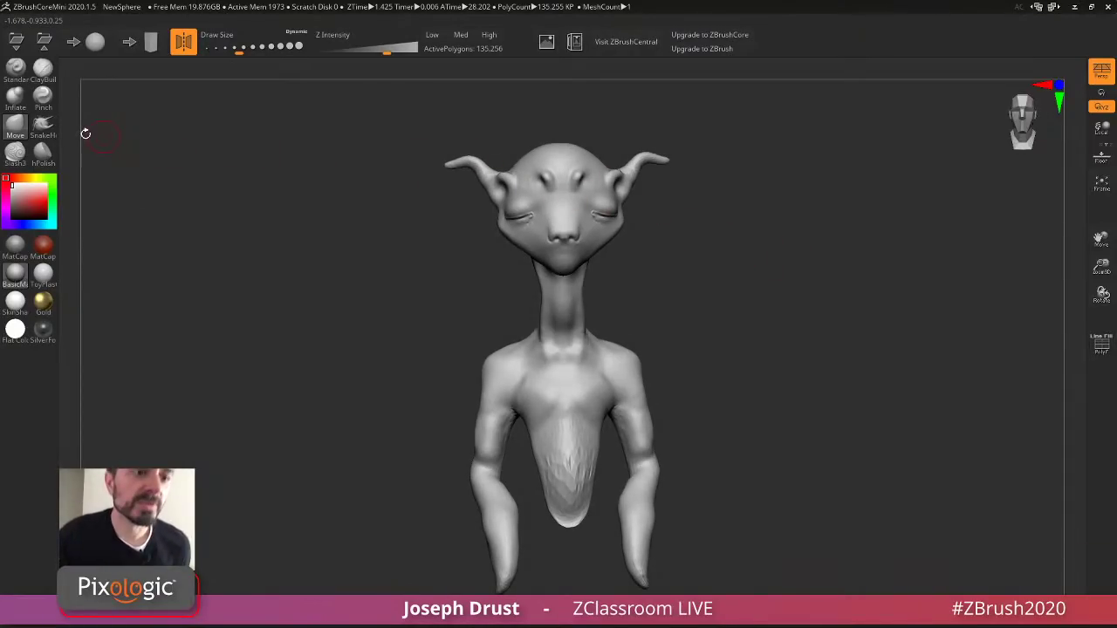
pyautogui.click(121, 6)
pyautogui.click(602, 351)
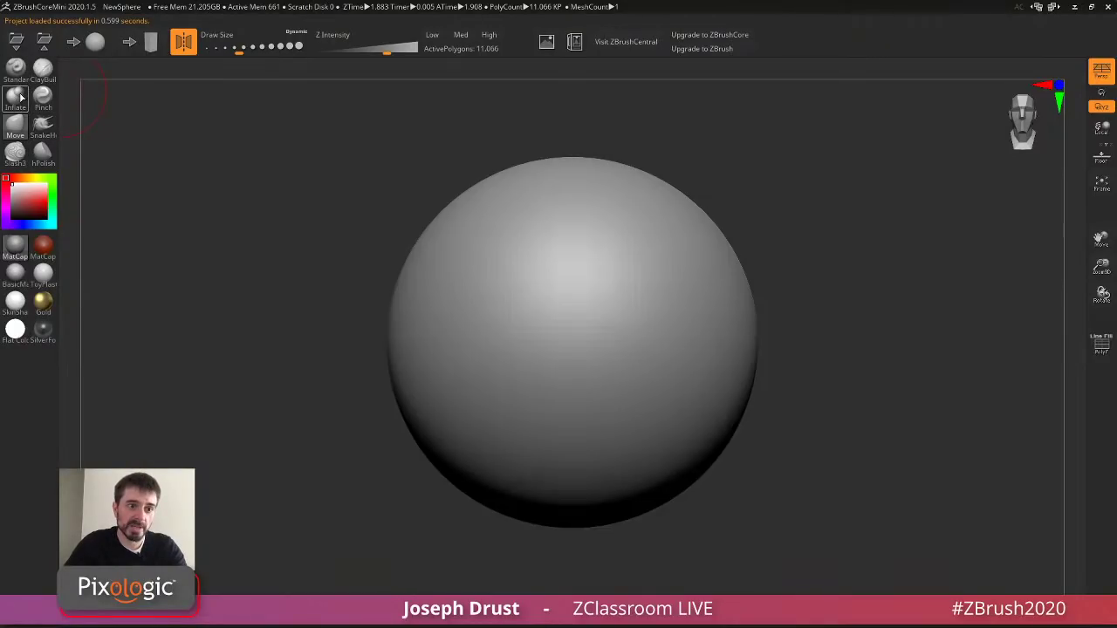
# Sculpt a narrow mirrored ClayBuildup stripe at Draw Size 41 and a wider one beside it on the sphere's front.
pyautogui.click(37, 131)
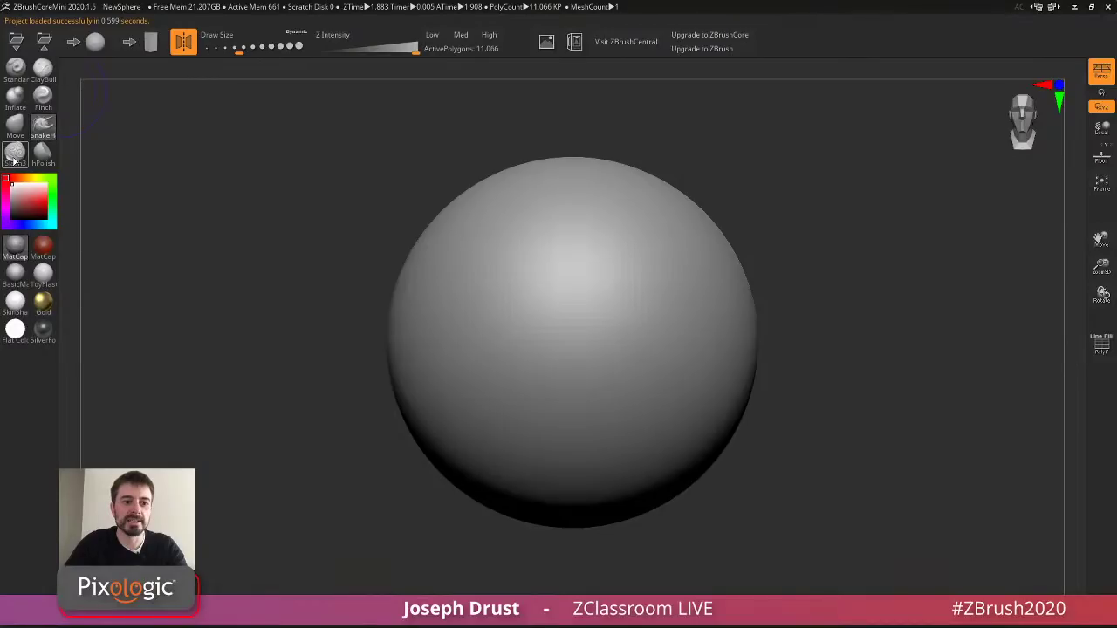
pyautogui.click(43, 152)
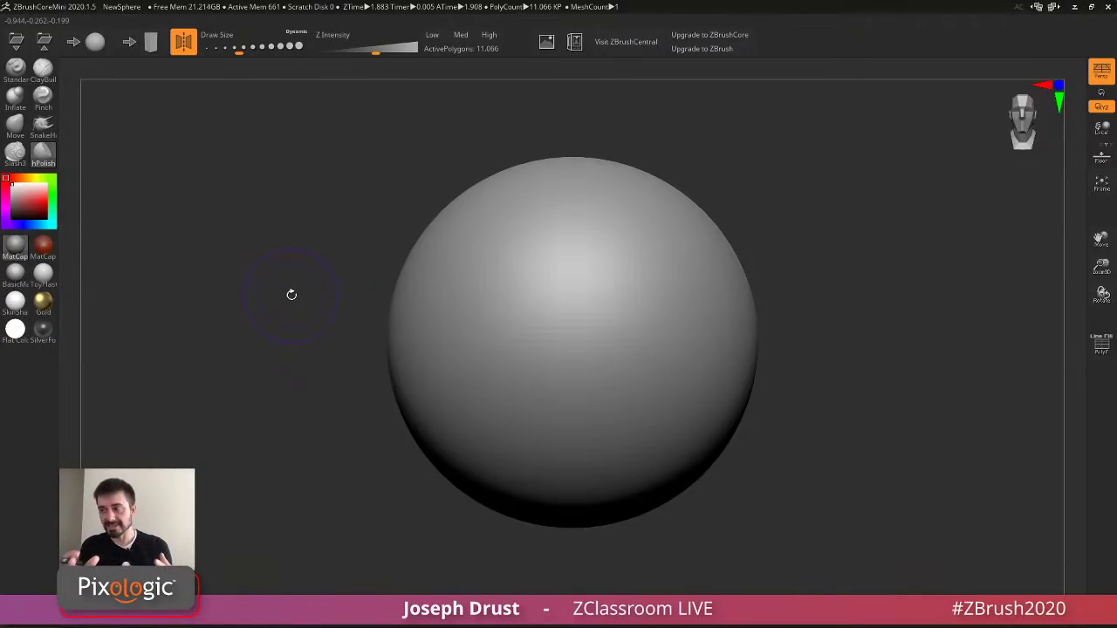
pyautogui.click(42, 69)
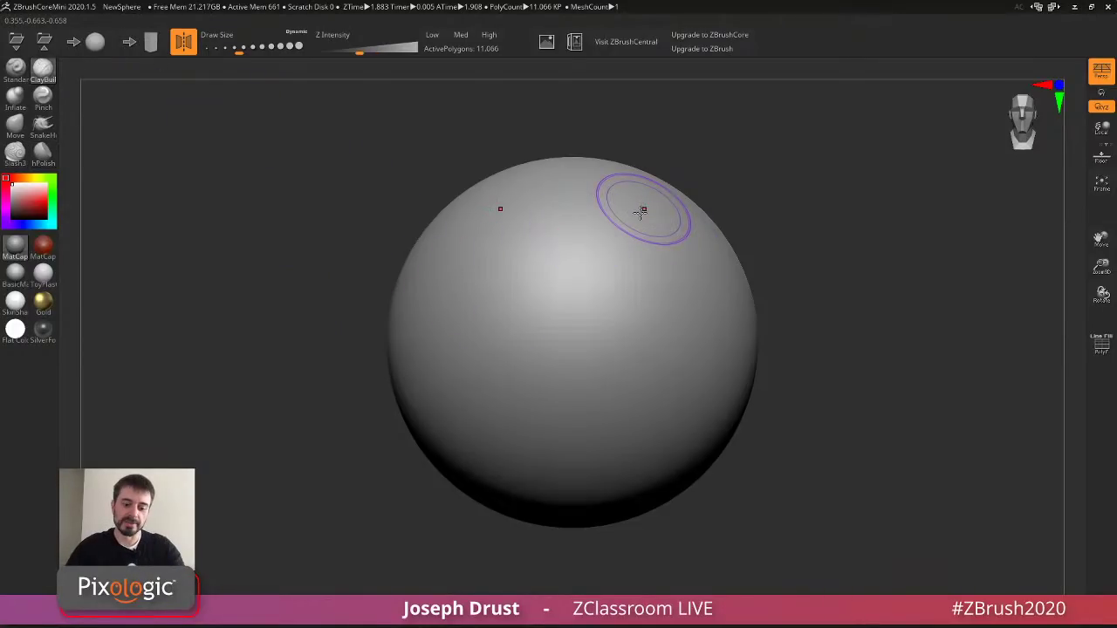
pyautogui.moveTo(611, 423); pyautogui.dragTo(676, 271)
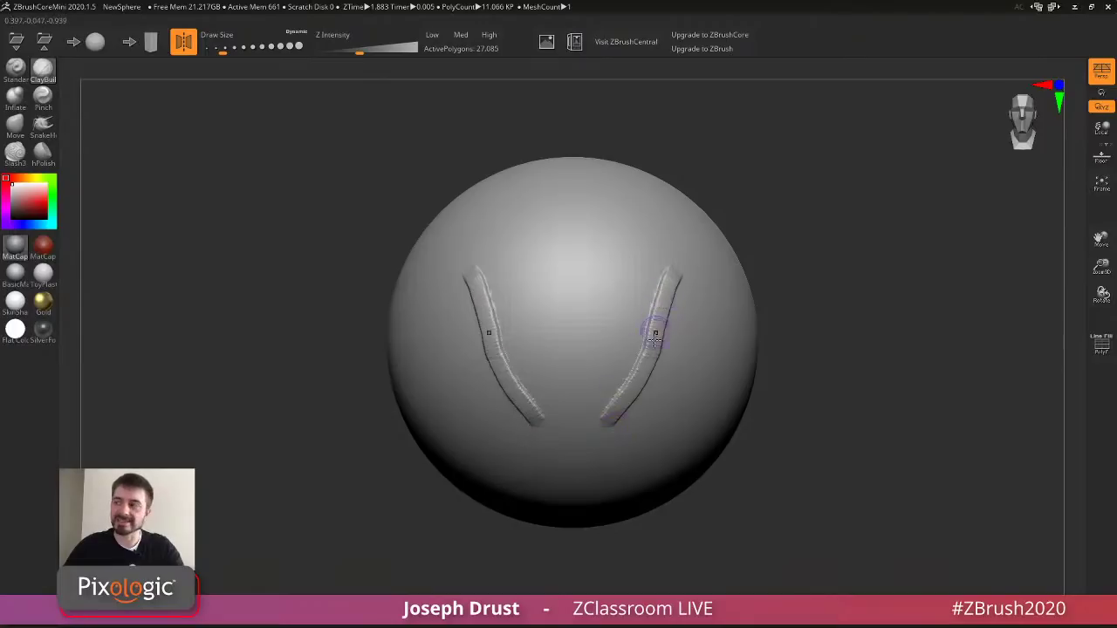
pyautogui.press('s')
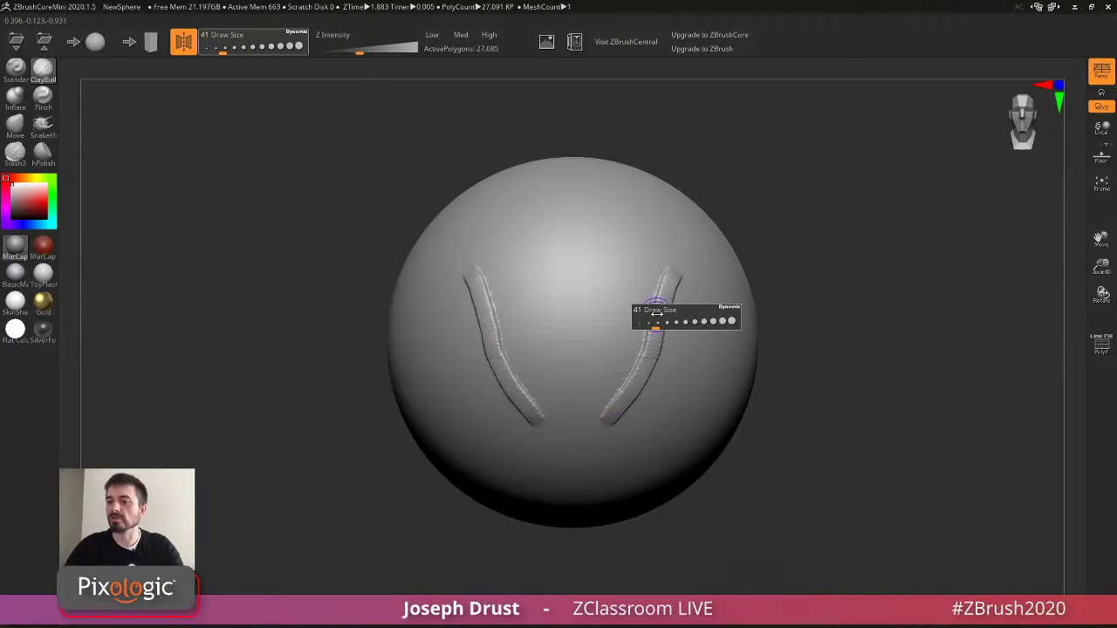
pyautogui.moveTo(657, 315); pyautogui.dragTo(669, 314)
pyautogui.moveTo(586, 384); pyautogui.dragTo(649, 206)
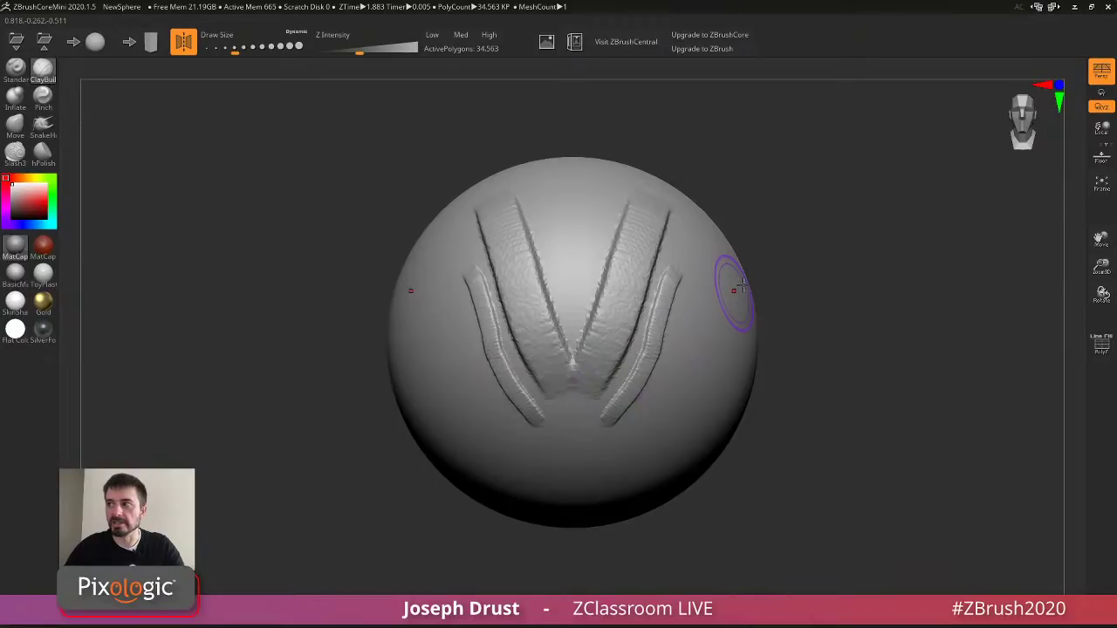
# Show the polyframe and sculpt another stroke with a smaller ClayBuildup brush beside the stripes on the sphere's side.
pyautogui.hotkey('shift', 'f')
pyautogui.moveTo(908, 293)
pyautogui.mouseDown()
pyautogui.moveTo(872, 271)
pyautogui.moveTo(892, 258)
pyautogui.mouseUp()
pyautogui.moveTo(892, 258)
pyautogui.keyDown('alt'); pyautogui.mouseDown()
pyautogui.moveTo(893, 289)
pyautogui.moveTo(838, 292)
pyautogui.mouseUp(); pyautogui.keyUp('alt')
pyautogui.press('s')
pyautogui.moveTo(719, 266); pyautogui.dragTo(708, 264)
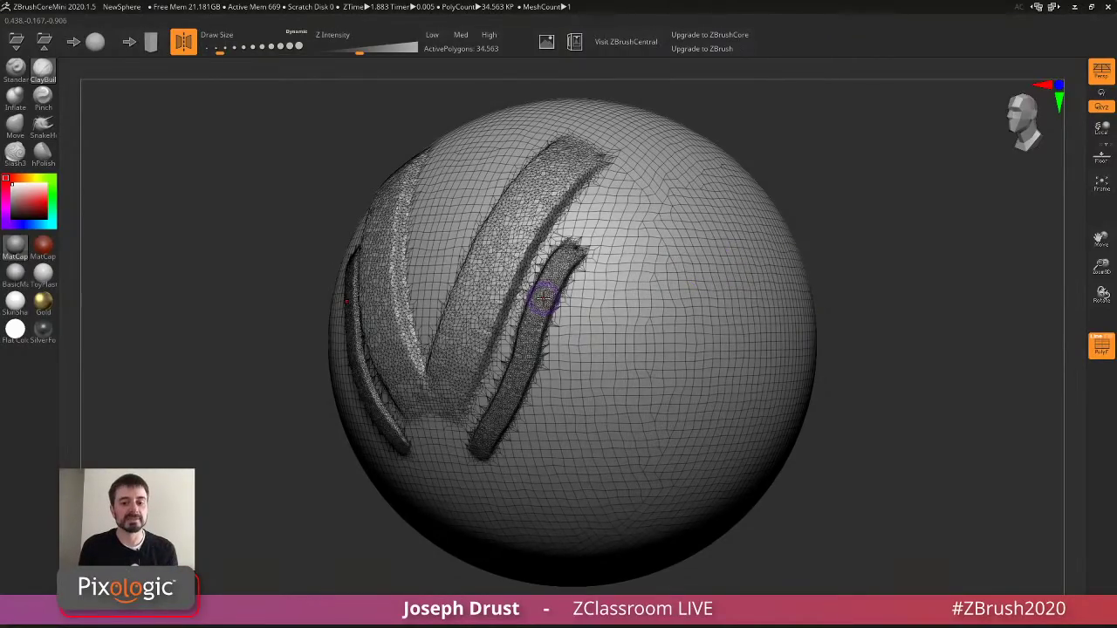
pyautogui.moveTo(565, 467)
pyautogui.mouseDown()
pyautogui.moveTo(607, 371)
pyautogui.moveTo(655, 308)
pyautogui.moveTo(679, 320)
pyautogui.moveTo(677, 252)
pyautogui.mouseUp()
# Sculpt over the curved side stroke with a larger ClayBuildup brush, and add a thin stroke along its centre.
pyautogui.press(']')
pyautogui.moveTo(571, 471)
pyautogui.mouseDown()
pyautogui.moveTo(627, 317)
pyautogui.moveTo(668, 322)
pyautogui.mouseUp()
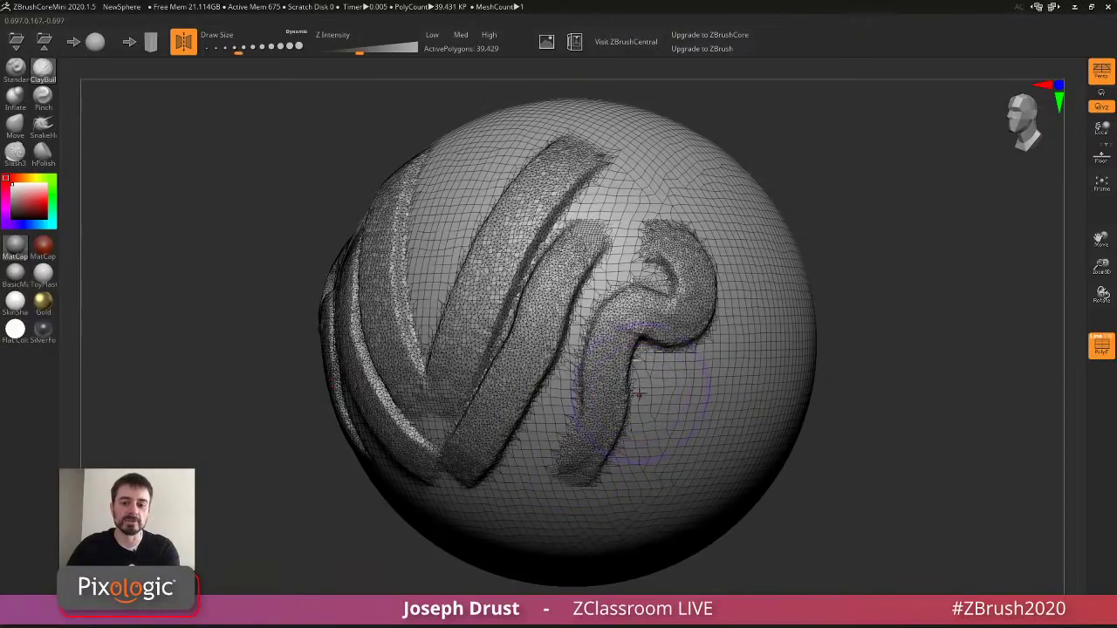
pyautogui.moveTo(571, 458)
pyautogui.mouseDown()
pyautogui.moveTo(568, 445)
pyautogui.moveTo(683, 299)
pyautogui.moveTo(684, 240)
pyautogui.moveTo(646, 288)
pyautogui.mouseUp()
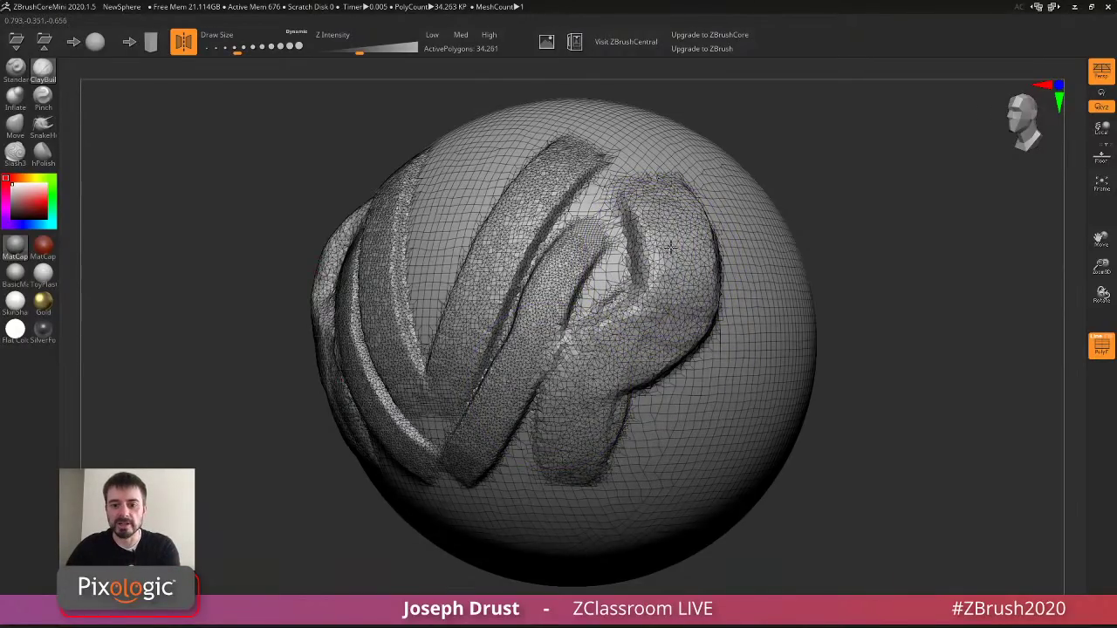
pyautogui.moveTo(660, 215)
pyautogui.mouseDown()
pyautogui.moveTo(663, 201)
pyautogui.moveTo(650, 336)
pyautogui.moveTo(567, 453)
pyautogui.moveTo(583, 421)
pyautogui.mouseUp()
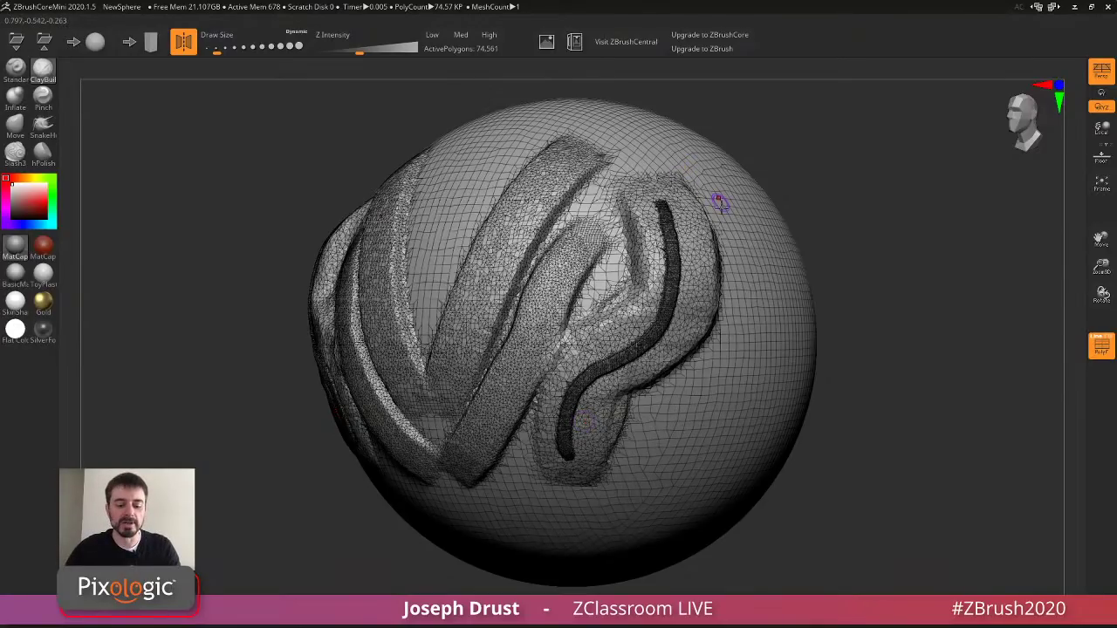
# Hide the polyframe and undo all the ClayBuildup strokes on the sphere.
pyautogui.hotkey('shift', 'f')
pyautogui.hotkey('ctrl', 'z')
pyautogui.hotkey('ctrl', 'z')
pyautogui.hotkey('ctrl', 'z')
pyautogui.hotkey('ctrl', 'z')
pyautogui.hotkey('ctrl', 'z')
pyautogui.hotkey('ctrl', 'z')
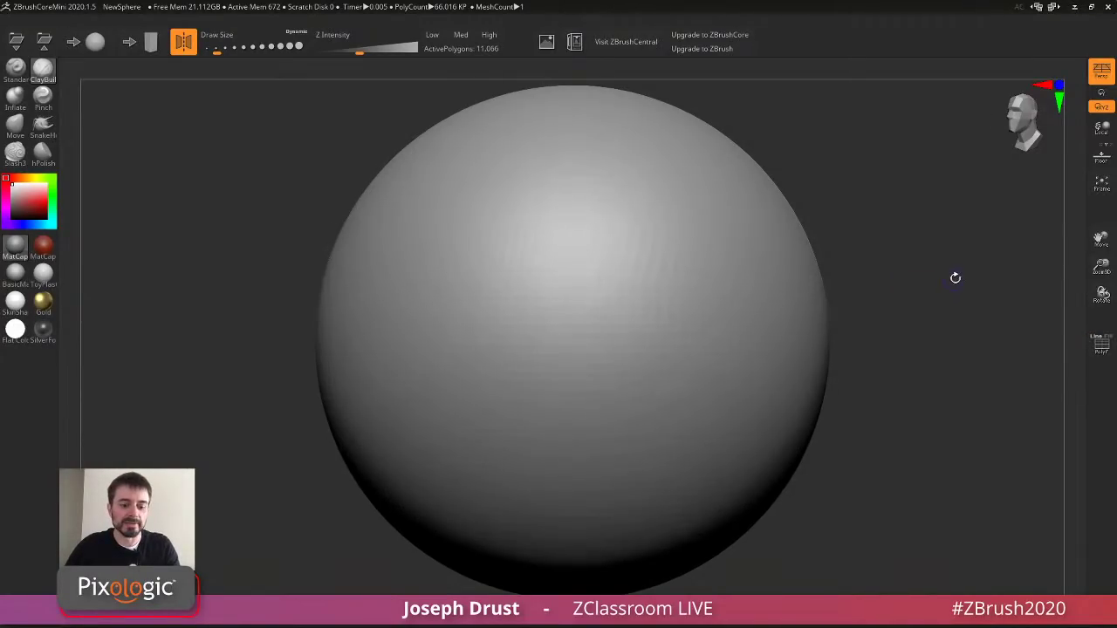
pyautogui.keyDown('shift'); pyautogui.moveTo(954, 278); pyautogui.dragTo(965, 291); pyautogui.keyUp('shift')
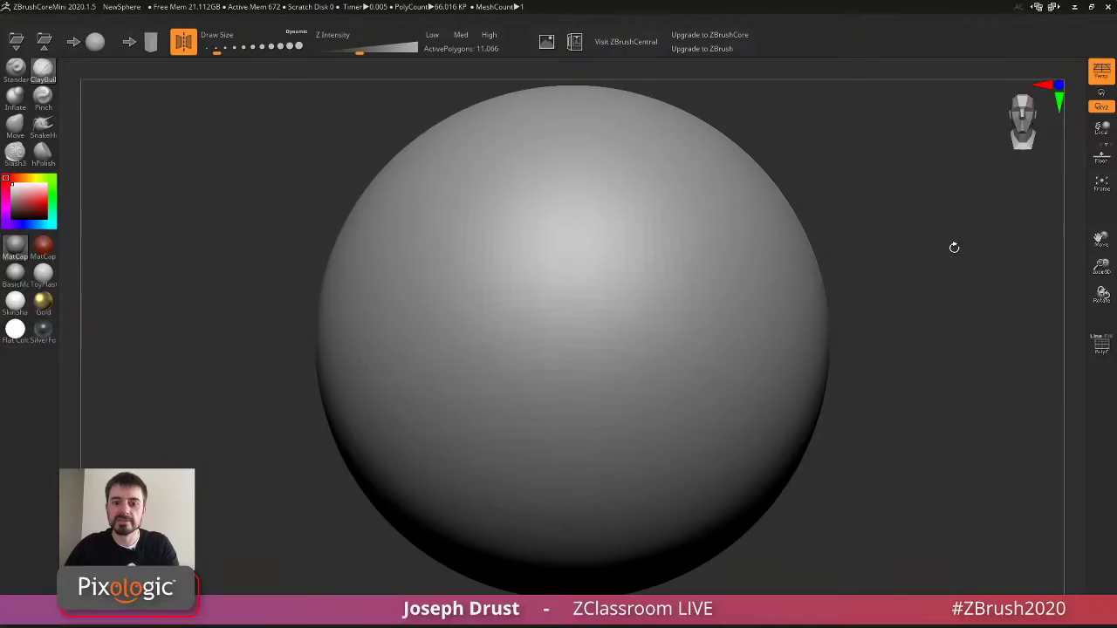
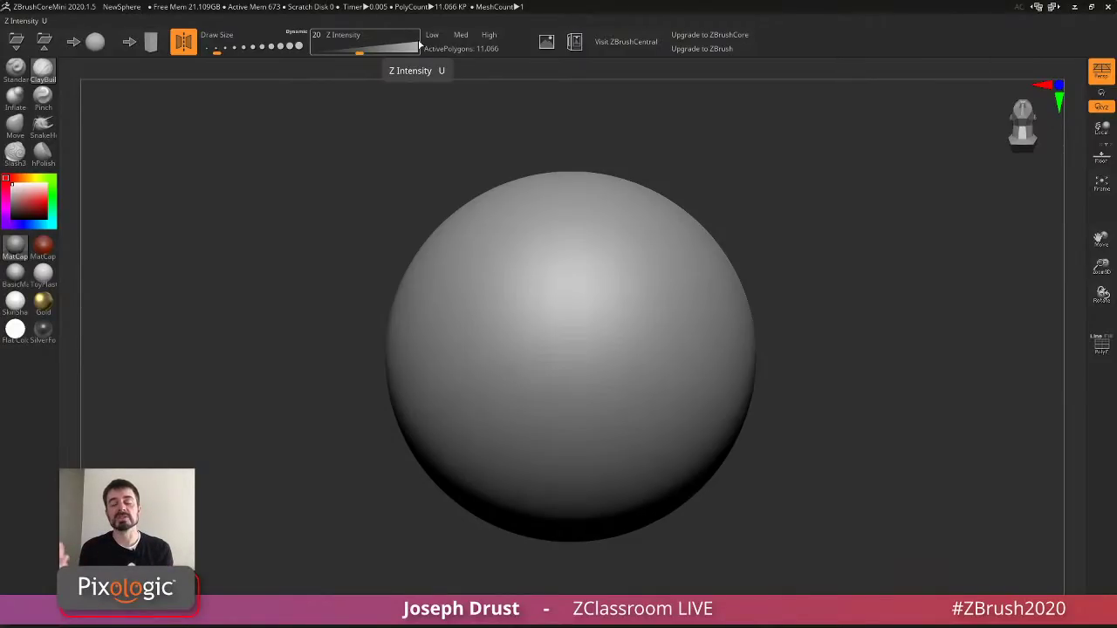
# Replace the sphere with a new stone block project and enlarge the ClayBuildup brush.
pyautogui.click(151, 41)
pyautogui.click(603, 349)
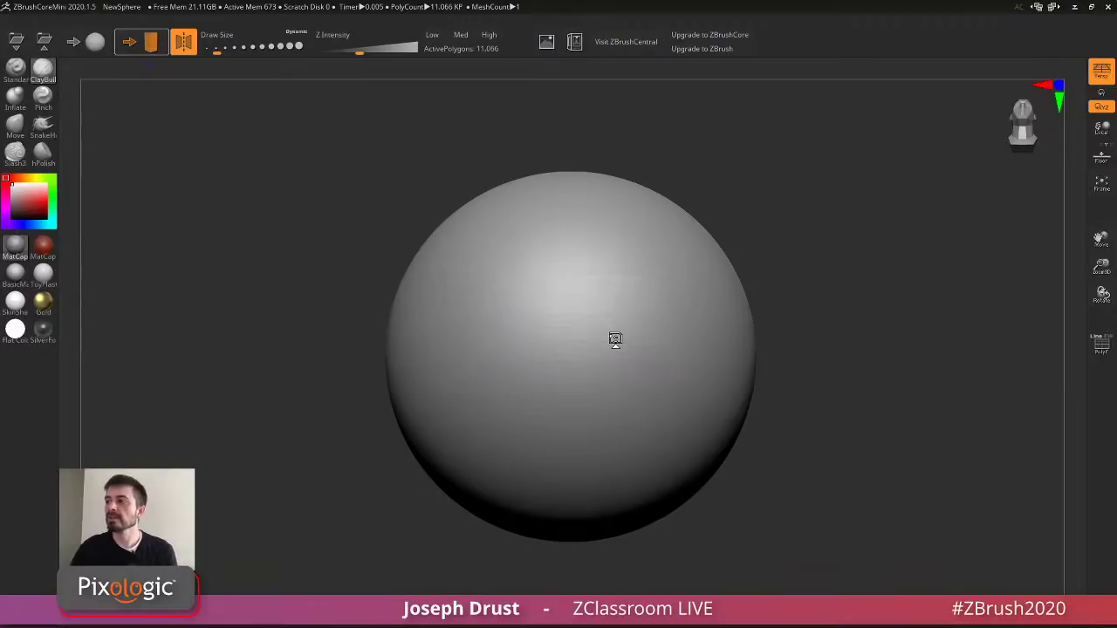
pyautogui.keyDown('shift'); pyautogui.moveTo(733, 237); pyautogui.dragTo(771, 244); pyautogui.keyUp('shift')
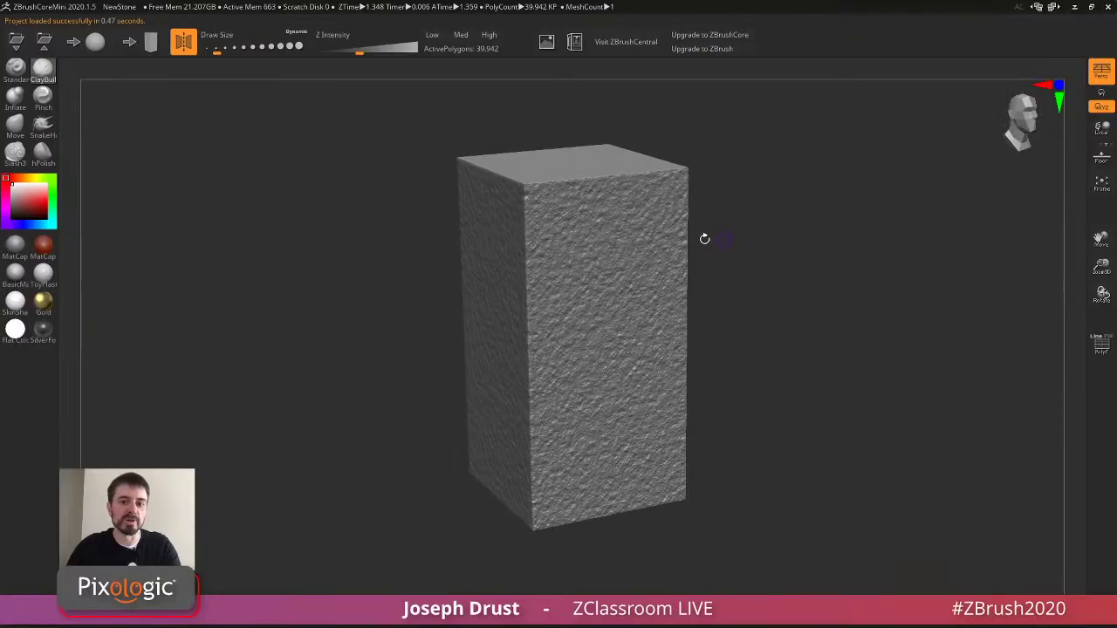
pyautogui.press('s')
pyautogui.moveTo(303, 237); pyautogui.dragTo(321, 237)
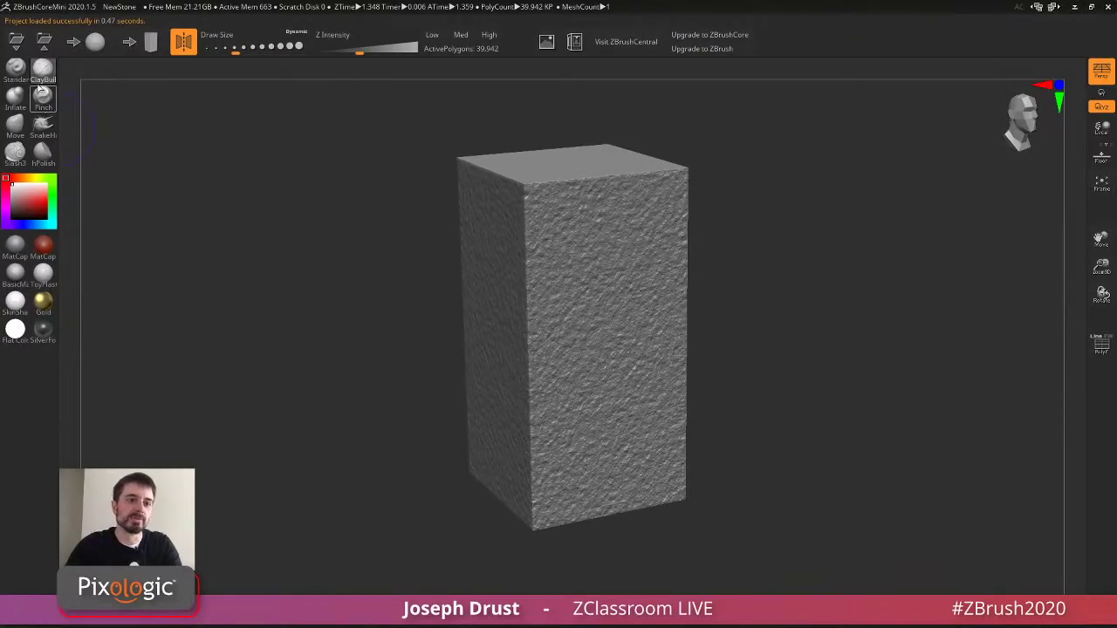
# Rough out a head and a narrow neck from the stone block with ClayBuildup, leaving a square base.
pyautogui.moveTo(504, 237)
pyautogui.mouseDown()
pyautogui.moveTo(513, 188)
pyautogui.moveTo(528, 192)
pyautogui.moveTo(532, 235)
pyautogui.moveTo(541, 223)
pyautogui.moveTo(548, 244)
pyautogui.moveTo(515, 192)
pyautogui.moveTo(493, 183)
pyautogui.moveTo(506, 201)
pyautogui.moveTo(541, 163)
pyautogui.moveTo(523, 245)
pyautogui.moveTo(577, 178)
pyautogui.moveTo(594, 201)
pyautogui.moveTo(580, 170)
pyautogui.moveTo(541, 384)
pyautogui.moveTo(567, 414)
pyautogui.mouseUp()
pyautogui.moveTo(768, 367)
pyautogui.mouseDown()
pyautogui.moveTo(631, 302)
pyautogui.moveTo(559, 428)
pyautogui.moveTo(541, 436)
pyautogui.moveTo(602, 419)
pyautogui.moveTo(684, 281)
pyautogui.moveTo(628, 284)
pyautogui.mouseUp()
pyautogui.moveTo(672, 336)
pyautogui.mouseDown()
pyautogui.moveTo(646, 379)
pyautogui.moveTo(677, 384)
pyautogui.moveTo(633, 405)
pyautogui.moveTo(656, 336)
pyautogui.moveTo(611, 262)
pyautogui.moveTo(615, 305)
pyautogui.moveTo(575, 222)
pyautogui.moveTo(618, 230)
pyautogui.moveTo(608, 270)
pyautogui.mouseUp()
pyautogui.moveTo(681, 172); pyautogui.dragTo(733, 175)
pyautogui.moveTo(614, 219)
pyautogui.mouseDown()
pyautogui.moveTo(556, 347)
pyautogui.moveTo(581, 284)
pyautogui.mouseUp()
pyautogui.moveTo(681, 261); pyautogui.dragTo(768, 261)
pyautogui.moveTo(534, 229); pyautogui.dragTo(523, 342)
pyautogui.moveTo(576, 228); pyautogui.dragTo(593, 349)
pyautogui.moveTo(602, 253); pyautogui.dragTo(587, 367)
pyautogui.moveTo(545, 214)
pyautogui.mouseDown()
pyautogui.moveTo(516, 351)
pyautogui.moveTo(491, 304)
pyautogui.mouseUp()
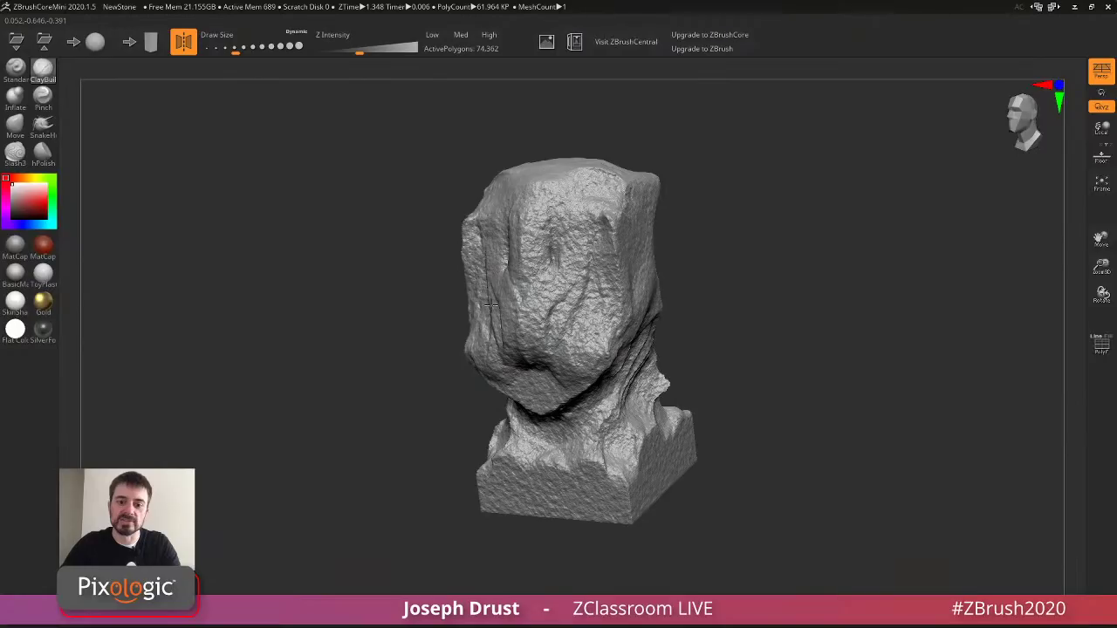
# Carve the sides and back of the stone bust's neck and shape the shoulders above the base.
pyautogui.moveTo(491, 304); pyautogui.dragTo(418, 323, button='right')
pyautogui.moveTo(493, 398)
pyautogui.mouseDown()
pyautogui.moveTo(480, 349)
pyautogui.moveTo(494, 253)
pyautogui.moveTo(527, 323)
pyautogui.moveTo(487, 377)
pyautogui.moveTo(567, 336)
pyautogui.moveTo(537, 375)
pyautogui.moveTo(572, 379)
pyautogui.moveTo(628, 272)
pyautogui.moveTo(625, 306)
pyautogui.mouseUp()
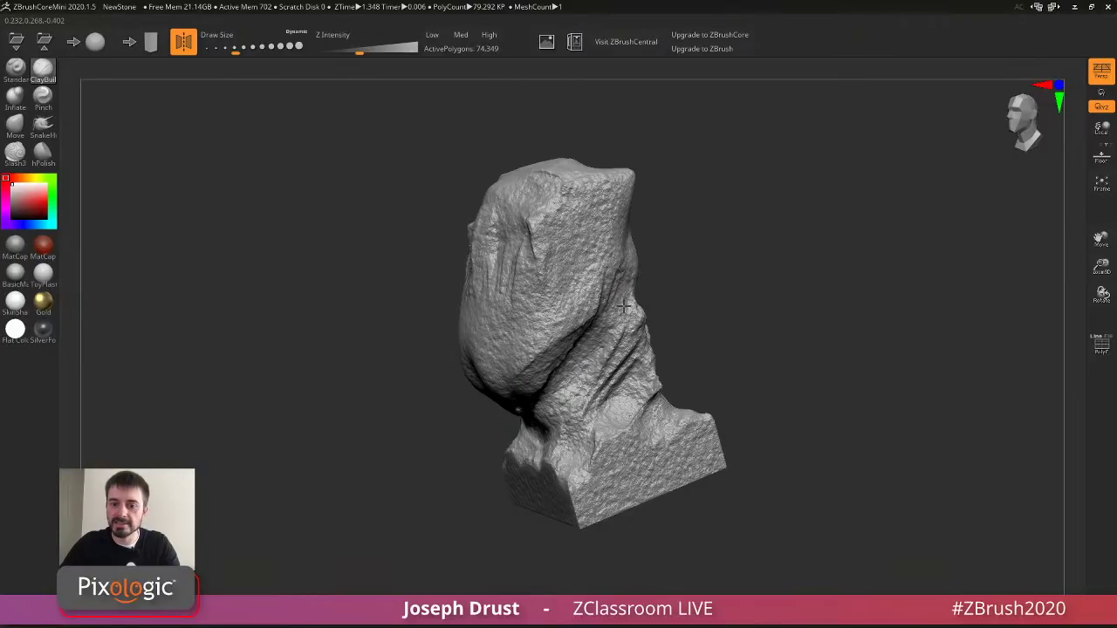
pyautogui.moveTo(623, 306); pyautogui.dragTo(584, 311, button='right')
pyautogui.moveTo(641, 350)
pyautogui.mouseDown()
pyautogui.moveTo(616, 384)
pyautogui.moveTo(626, 344)
pyautogui.moveTo(621, 401)
pyautogui.mouseUp()
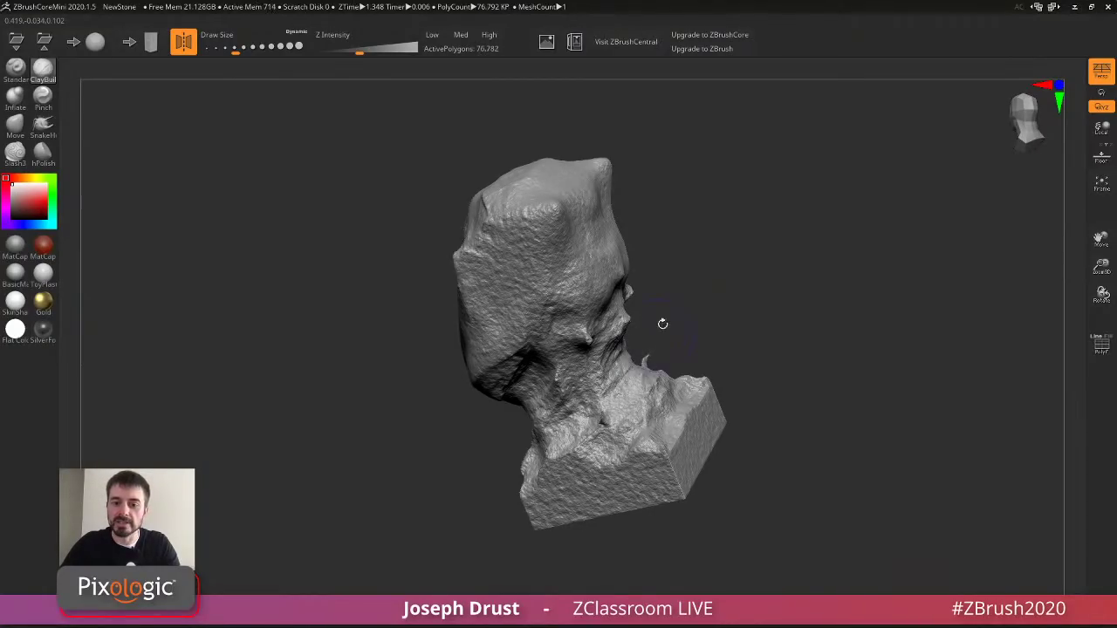
pyautogui.moveTo(737, 375); pyautogui.dragTo(661, 355, button='right')
pyautogui.keyDown('shift'); pyautogui.moveTo(661, 354); pyautogui.dragTo(581, 428); pyautogui.keyUp('shift')
pyautogui.moveTo(658, 378)
pyautogui.mouseDown()
pyautogui.moveTo(571, 397)
pyautogui.moveTo(629, 330)
pyautogui.mouseUp()
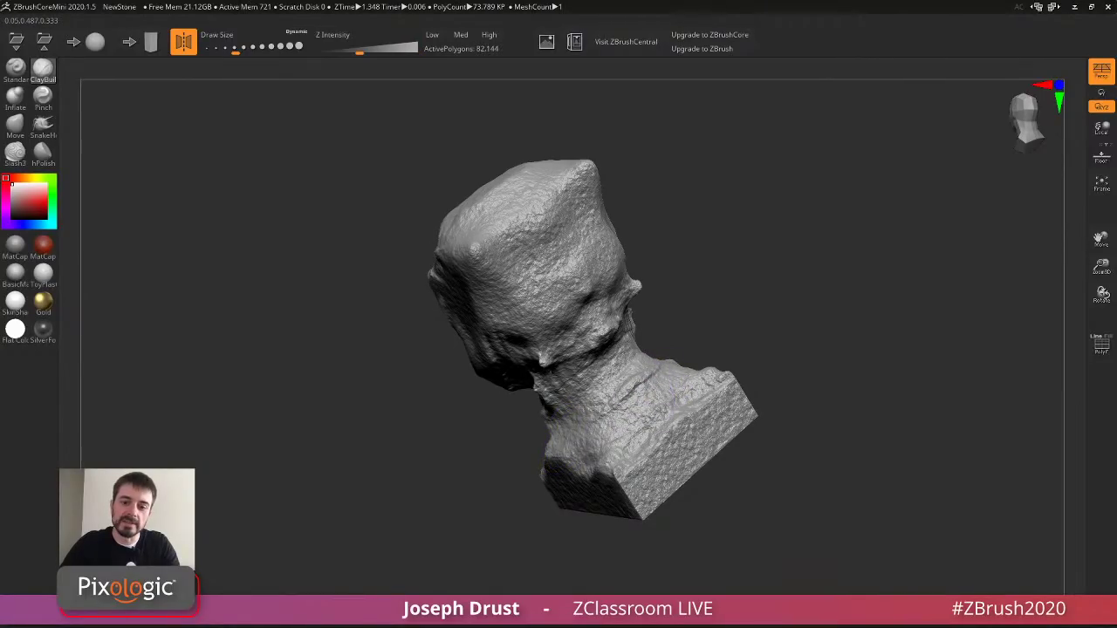
# Carve away the rough stone beneath the back of the head to slim the neck.
pyautogui.moveTo(742, 322); pyautogui.dragTo(672, 341)
pyautogui.moveTo(592, 345); pyautogui.dragTo(551, 408)
pyautogui.moveTo(567, 366); pyautogui.dragTo(539, 423)
pyautogui.moveTo(698, 323); pyautogui.dragTo(649, 302)
pyautogui.moveTo(581, 349)
pyautogui.mouseDown()
pyautogui.moveTo(526, 392)
pyautogui.moveTo(604, 424)
pyautogui.moveTo(583, 391)
pyautogui.moveTo(616, 355)
pyautogui.moveTo(587, 361)
pyautogui.mouseUp()
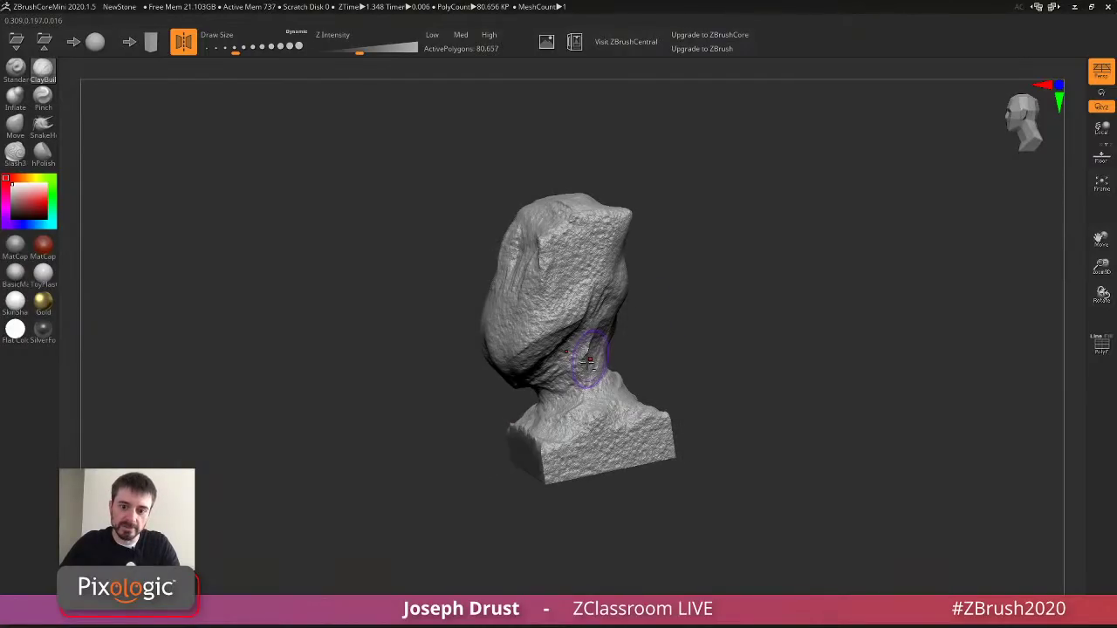
# Round the top, back and sides of the stone head and narrow its face toward the chin.
pyautogui.moveTo(587, 362); pyautogui.dragTo(572, 312, button='right')
pyautogui.moveTo(611, 306)
pyautogui.mouseDown()
pyautogui.moveTo(595, 214)
pyautogui.moveTo(593, 229)
pyautogui.mouseUp()
pyautogui.moveTo(654, 186); pyautogui.dragTo(742, 186)
pyautogui.moveTo(603, 218); pyautogui.dragTo(520, 235)
pyautogui.moveTo(583, 163)
pyautogui.mouseDown()
pyautogui.moveTo(767, 188)
pyautogui.moveTo(777, 139)
pyautogui.mouseUp()
pyautogui.moveTo(553, 229); pyautogui.dragTo(536, 269)
pyautogui.moveTo(582, 218)
pyautogui.mouseDown()
pyautogui.moveTo(541, 254)
pyautogui.moveTo(583, 261)
pyautogui.moveTo(576, 225)
pyautogui.mouseUp()
pyautogui.moveTo(634, 171)
pyautogui.mouseDown()
pyautogui.moveTo(594, 215)
pyautogui.moveTo(595, 322)
pyautogui.moveTo(586, 288)
pyautogui.mouseUp()
pyautogui.moveTo(707, 288); pyautogui.dragTo(663, 292)
pyautogui.moveTo(589, 297)
pyautogui.mouseDown()
pyautogui.moveTo(590, 344)
pyautogui.moveTo(607, 349)
pyautogui.mouseUp()
pyautogui.moveTo(724, 312)
pyautogui.mouseDown()
pyautogui.moveTo(657, 312)
pyautogui.moveTo(569, 362)
pyautogui.moveTo(515, 349)
pyautogui.mouseUp()
pyautogui.moveTo(519, 297)
pyautogui.mouseDown()
pyautogui.moveTo(511, 337)
pyautogui.moveTo(522, 234)
pyautogui.mouseUp()
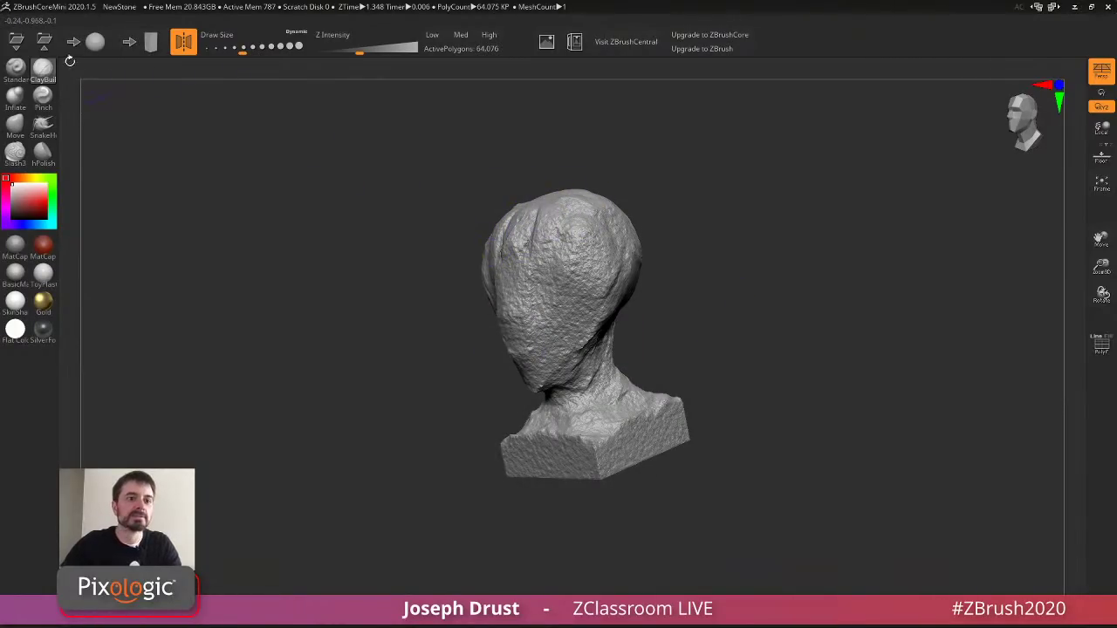
# Open the Moai_Downloadable_iMage3DGIF project in place of the stone bust.
pyautogui.click(16, 41)
pyautogui.click(601, 350)
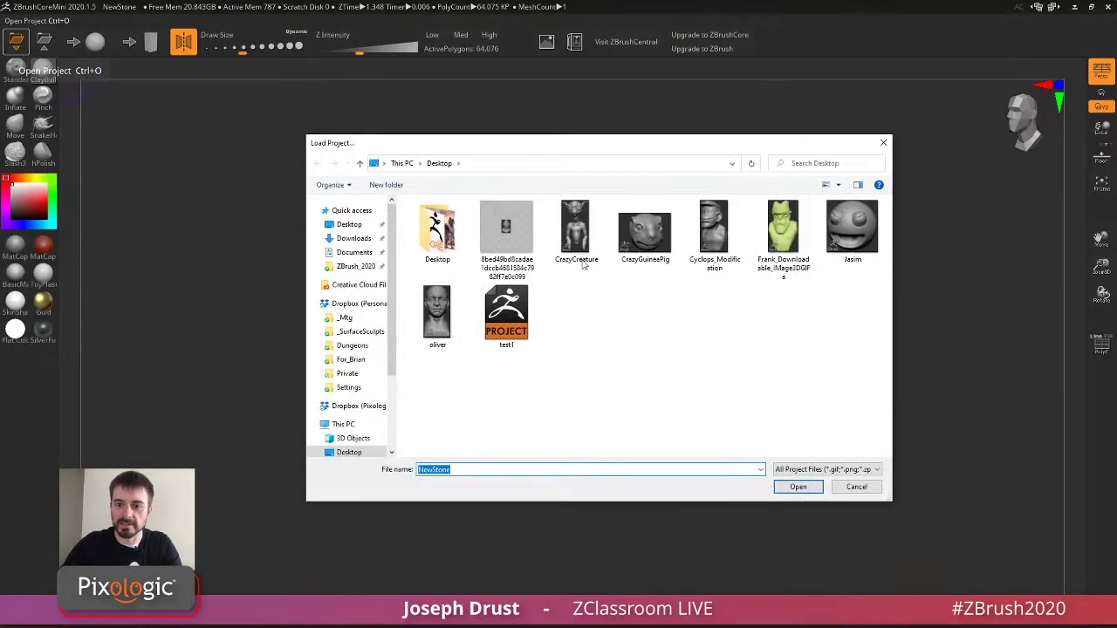
pyautogui.doubleClick(584, 266)
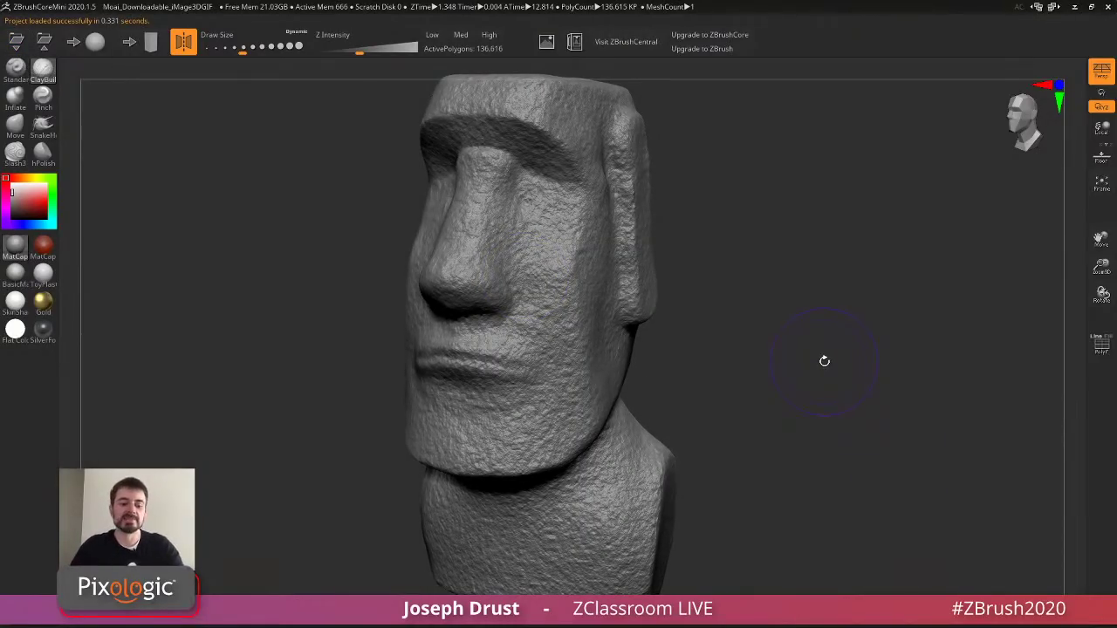
# Try a ClayBuildup stroke down the Moai's face and undo it.
pyautogui.moveTo(726, 243); pyautogui.dragTo(612, 191)
pyautogui.moveTo(559, 215)
pyautogui.mouseDown()
pyautogui.moveTo(530, 310)
pyautogui.moveTo(541, 388)
pyautogui.mouseUp()
pyautogui.hotkey('ctrl', 'z')
pyautogui.hotkey('ctrl', 'z')
pyautogui.hotkey('ctrl', 'z')
pyautogui.moveTo(654, 181)
pyautogui.mouseDown()
pyautogui.moveTo(756, 184)
pyautogui.moveTo(759, 254)
pyautogui.mouseUp()
pyautogui.press('s')
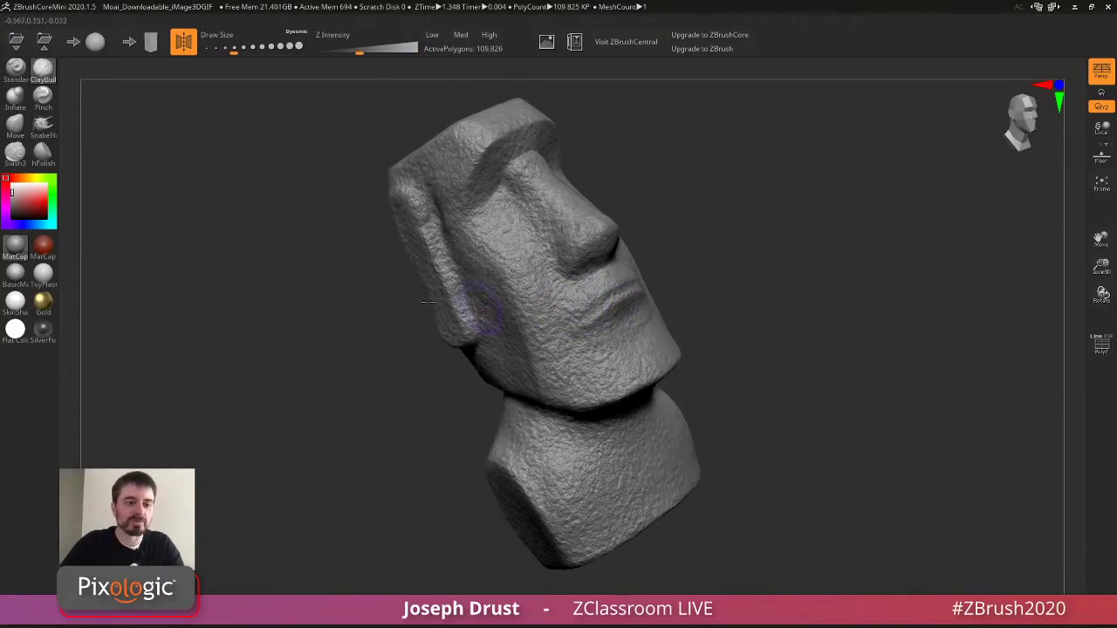
# Tint the Moai a muted pink, try the ToyPlastic and MatCap Gray materials on it, and apply the Basic Material.
pyautogui.click(15, 295)
pyautogui.click(42, 273)
pyautogui.click(24, 207)
pyautogui.click(29, 202)
pyautogui.moveTo(29, 202); pyautogui.dragTo(35, 195)
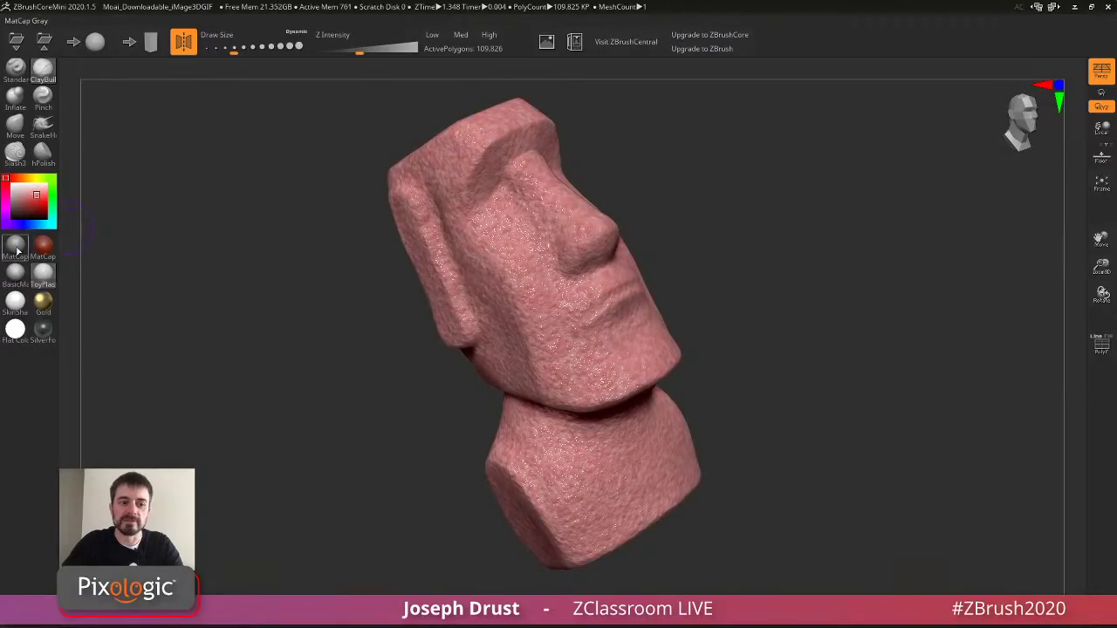
pyautogui.click(15, 247)
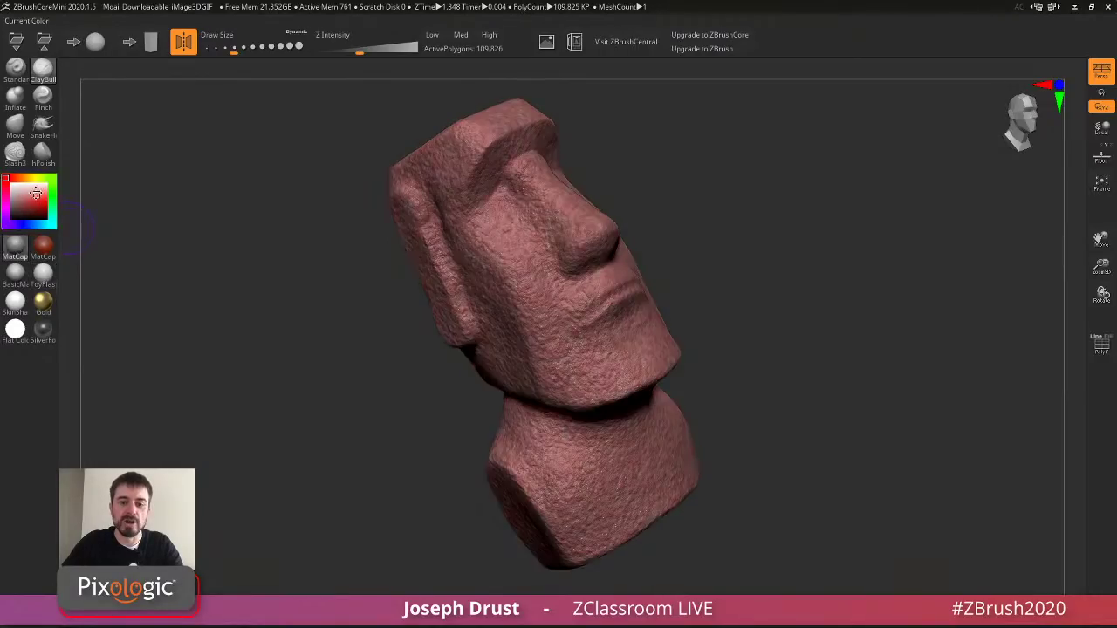
pyautogui.click(15, 273)
pyautogui.moveTo(751, 288); pyautogui.dragTo(779, 257)
pyautogui.press('f')
pyautogui.click(40, 44)
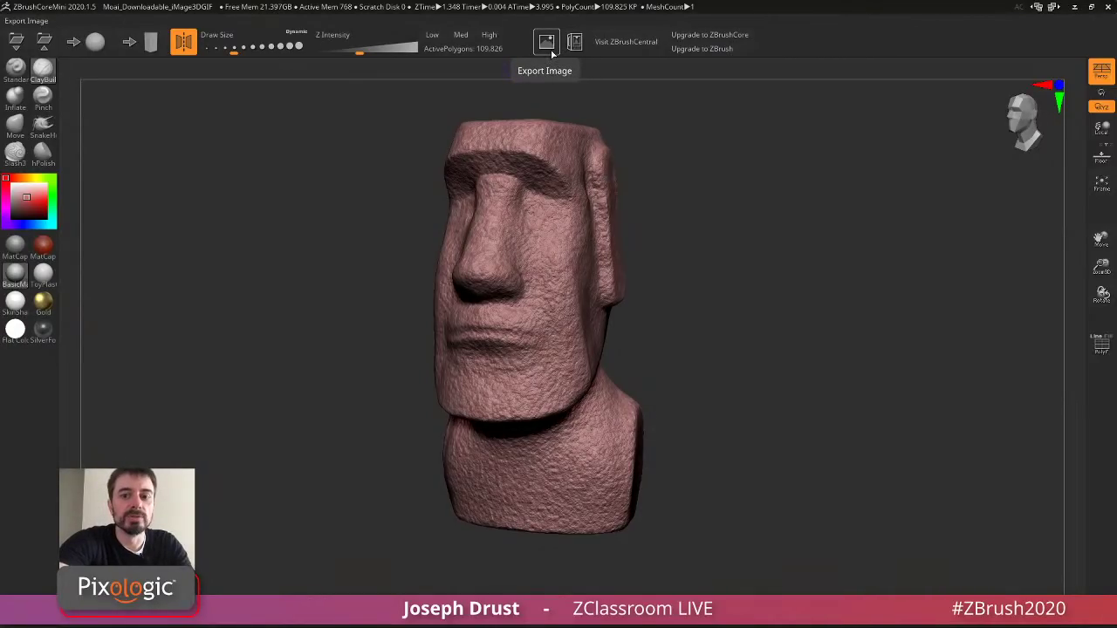
# Smooth the hard edges of the Moai's forehead and the top of its head on both sides.
pyautogui.moveTo(773, 218)
pyautogui.mouseDown()
pyautogui.moveTo(785, 218)
pyautogui.moveTo(815, 267)
pyautogui.moveTo(785, 273)
pyautogui.mouseUp()
pyautogui.moveTo(644, 189); pyautogui.dragTo(585, 185)
pyautogui.moveTo(500, 209)
pyautogui.mouseDown()
pyautogui.moveTo(511, 212)
pyautogui.moveTo(487, 213)
pyautogui.mouseUp()
pyautogui.hotkey('ctrl', 'z')
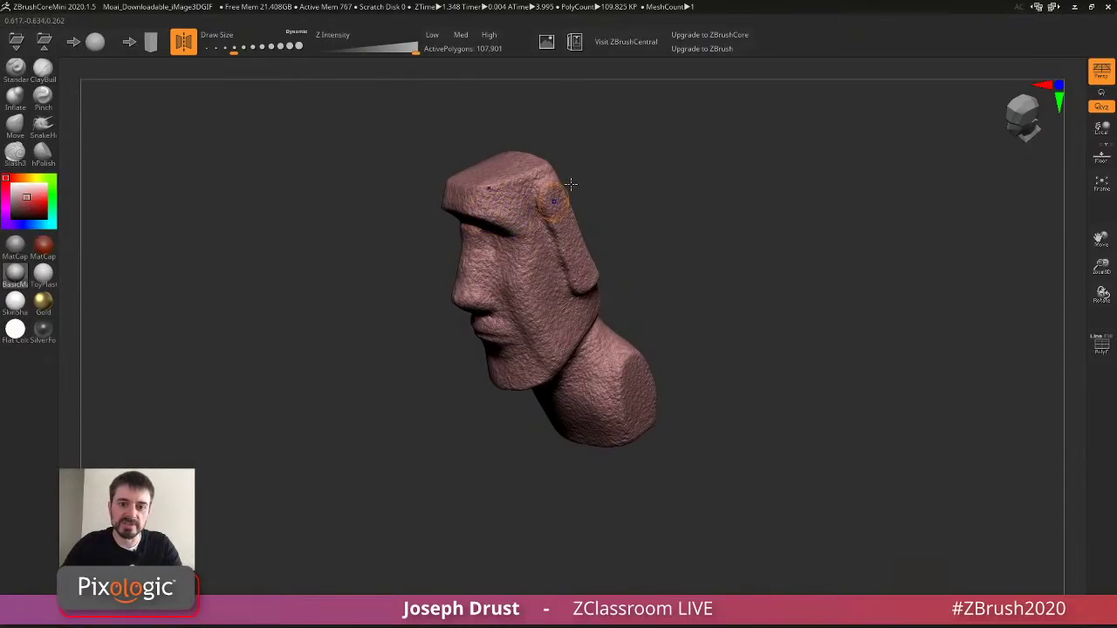
pyautogui.hotkey('ctrl', 'z')
pyautogui.hotkey('ctrl', 'z')
pyautogui.hotkey('ctrl', 'z')
pyautogui.hotkey('ctrl', 'z')
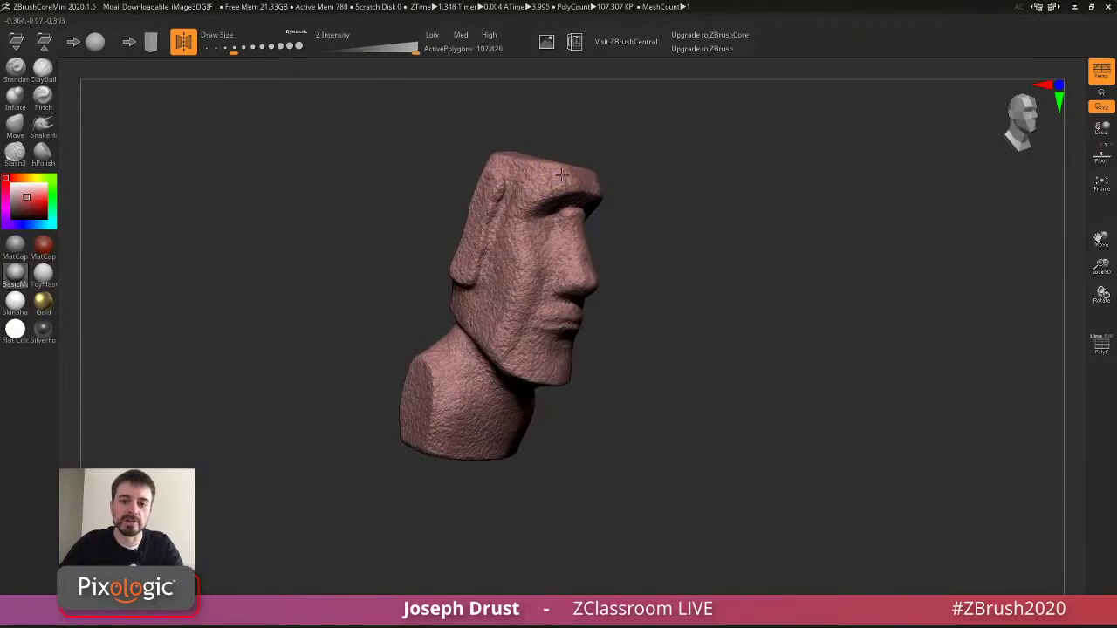
pyautogui.moveTo(599, 174); pyautogui.dragTo(711, 152)
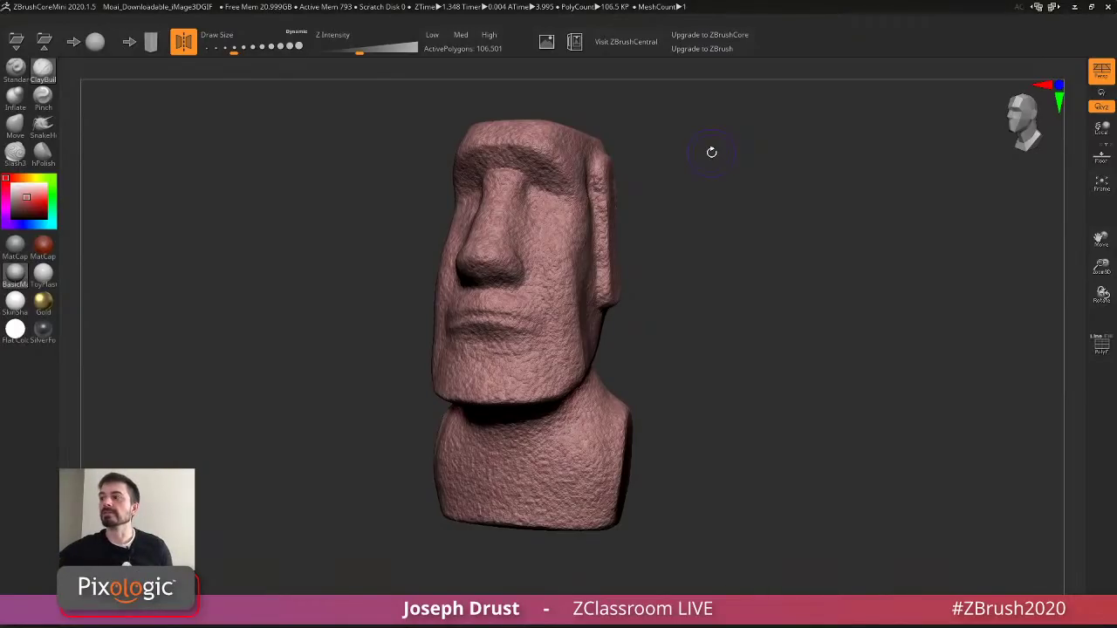
# Build up the Moai's forehead and the top of its head with ClayBuildup strokes.
pyautogui.moveTo(711, 152); pyautogui.dragTo(706, 203)
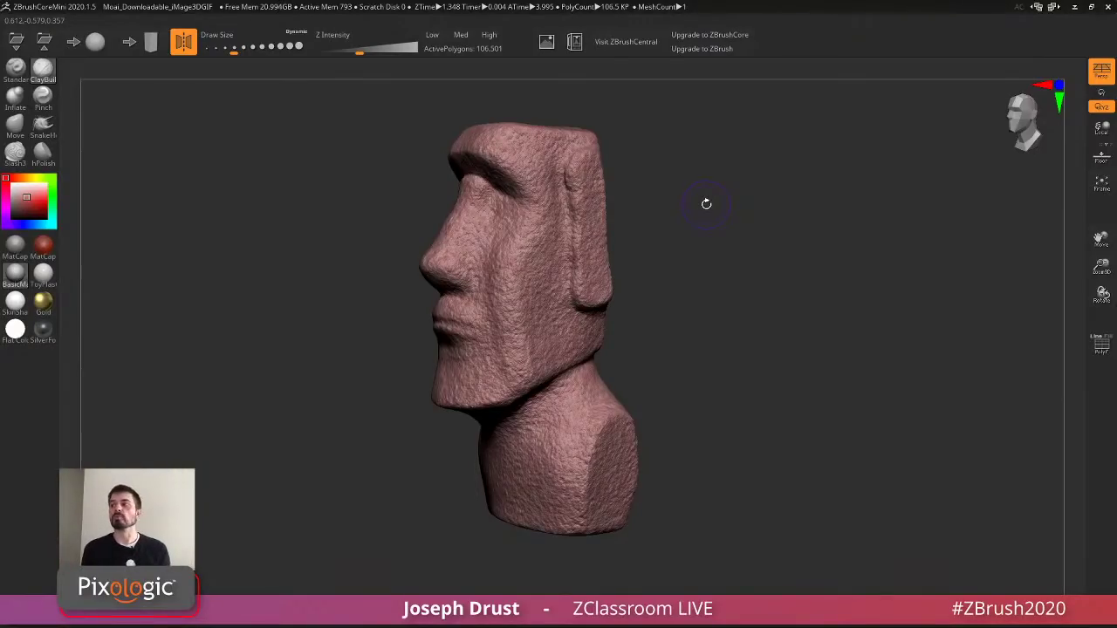
pyautogui.moveTo(621, 147)
pyautogui.mouseDown()
pyautogui.moveTo(665, 141)
pyautogui.moveTo(622, 140)
pyautogui.mouseUp()
pyautogui.moveTo(665, 180)
pyautogui.mouseDown()
pyautogui.moveTo(690, 184)
pyautogui.moveTo(676, 185)
pyautogui.moveTo(668, 167)
pyautogui.mouseUp()
pyautogui.moveTo(527, 148); pyautogui.dragTo(547, 146)
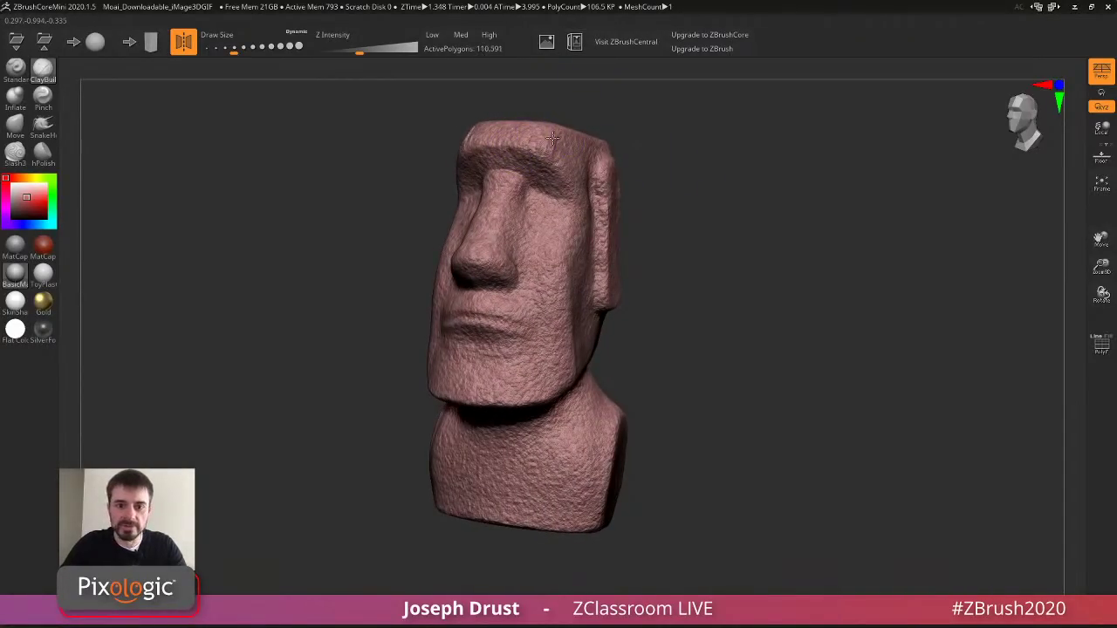
pyautogui.moveTo(606, 114); pyautogui.dragTo(581, 119)
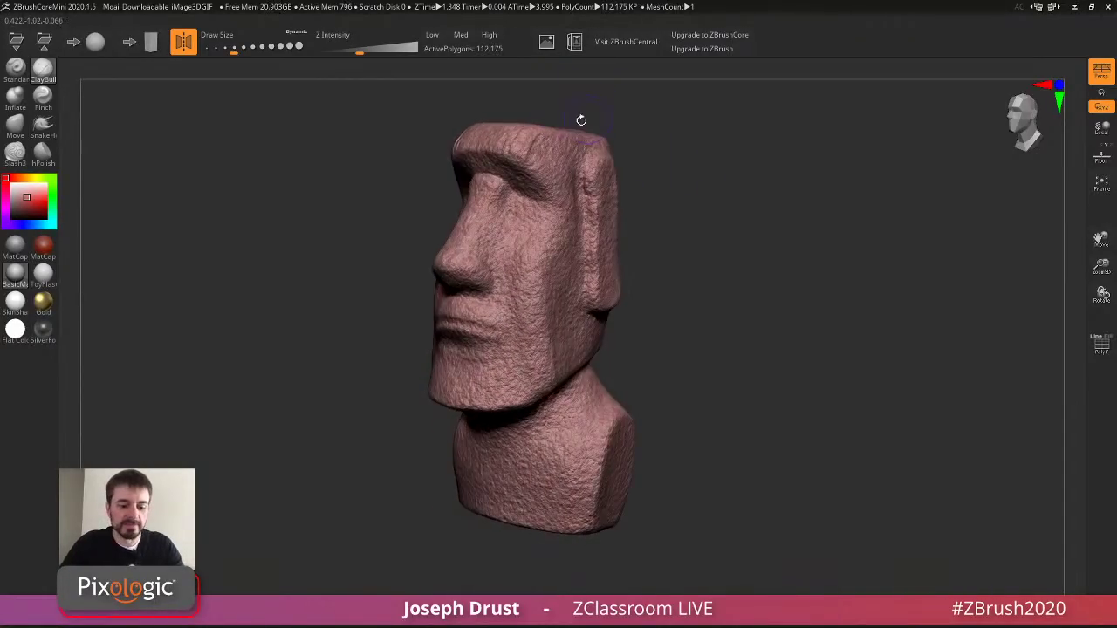
# Reduce the brush size slightly and smooth the Moai's brow above the eye socket.
pyautogui.hotkey('ctrl', 'z')
pyautogui.press('s')
pyautogui.click(534, 151)
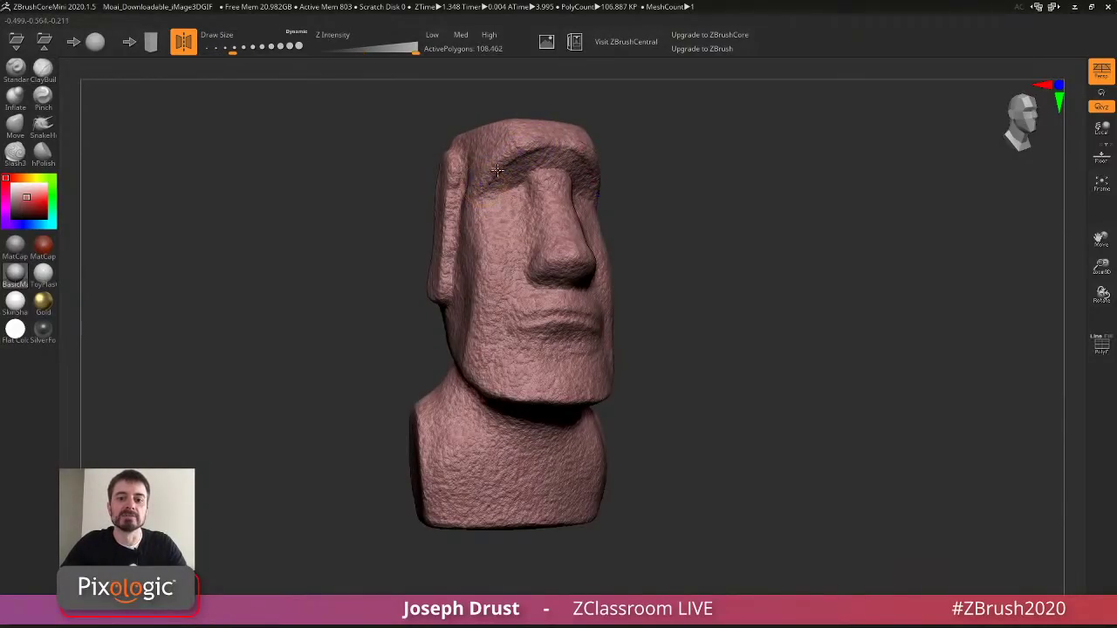
pyautogui.hotkey('ctrl', 'shift', 'z')
# Rework the side of the Moai's face from the ear to the jaw with a larger ClayBuildup brush.
pyautogui.press(']')
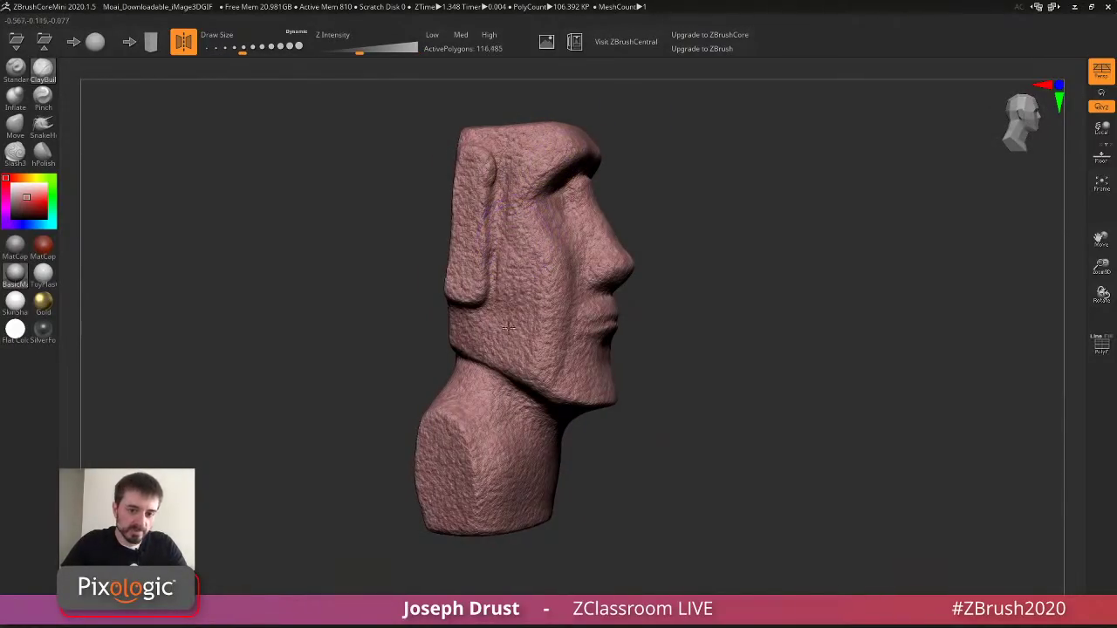
pyautogui.moveTo(511, 297); pyautogui.dragTo(517, 347)
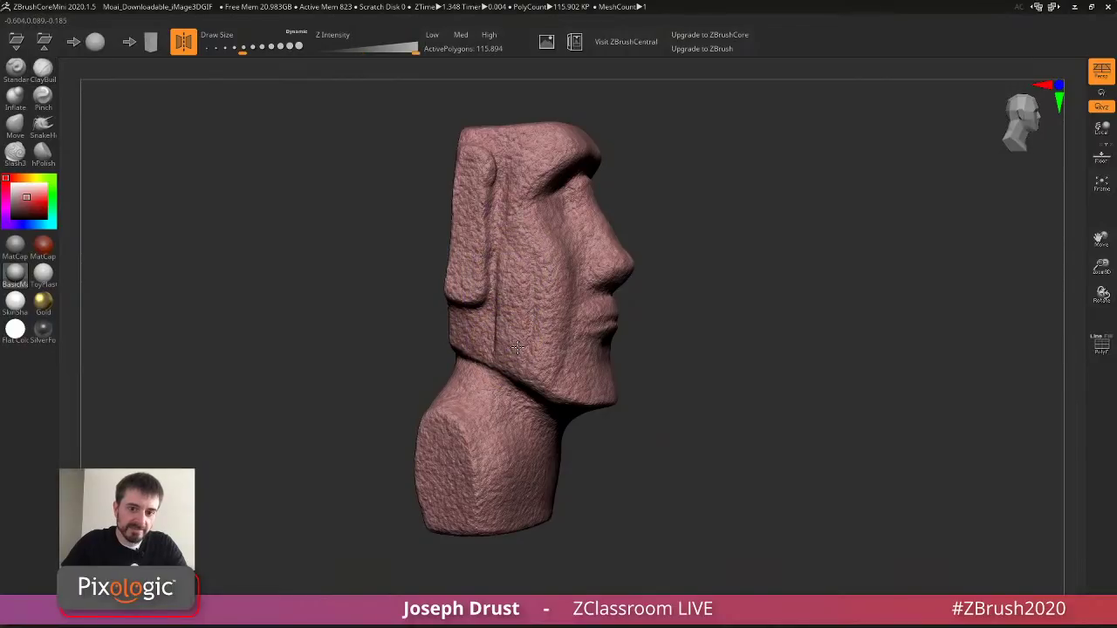
pyautogui.hotkey('ctrl', 'z')
pyautogui.hotkey('ctrl', 'z')
pyautogui.hotkey('ctrl', 'z')
pyautogui.hotkey('ctrl', 'z')
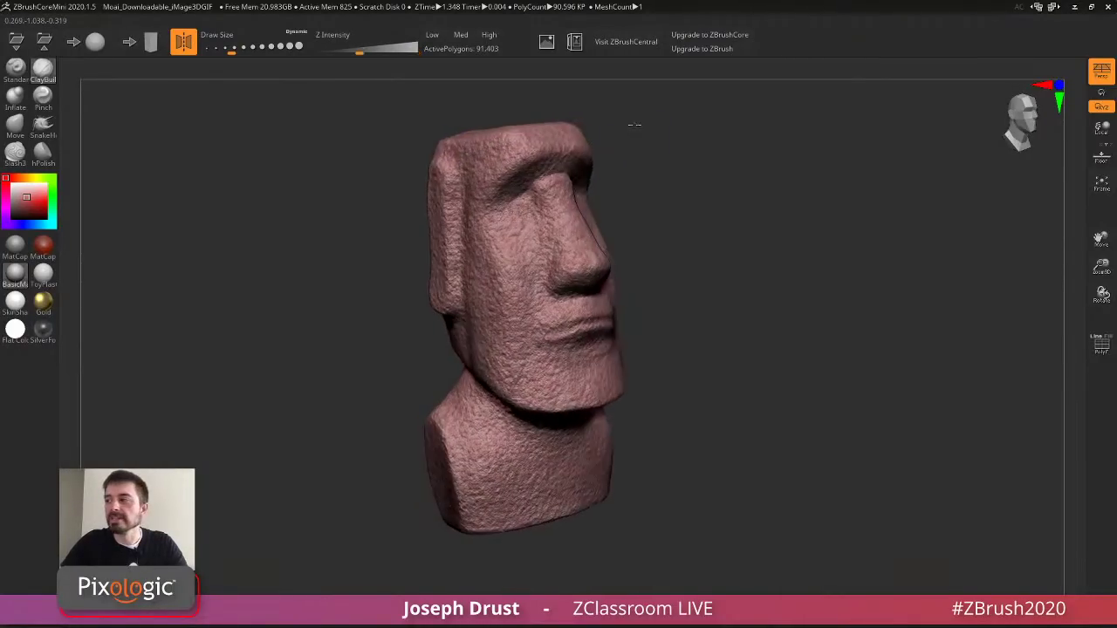
# Sculpt the Moai's cheek down toward the mouth with ClayBuildup and smooth it beside the nose.
pyautogui.moveTo(705, 165); pyautogui.dragTo(672, 175)
pyautogui.moveTo(515, 269)
pyautogui.mouseDown()
pyautogui.moveTo(519, 371)
pyautogui.moveTo(508, 313)
pyautogui.mouseUp()
pyautogui.hotkey('ctrl', 'shift', 'z')
pyautogui.hotkey('ctrl', 'shift', 'z')
pyautogui.hotkey('ctrl', 'shift', 'z')
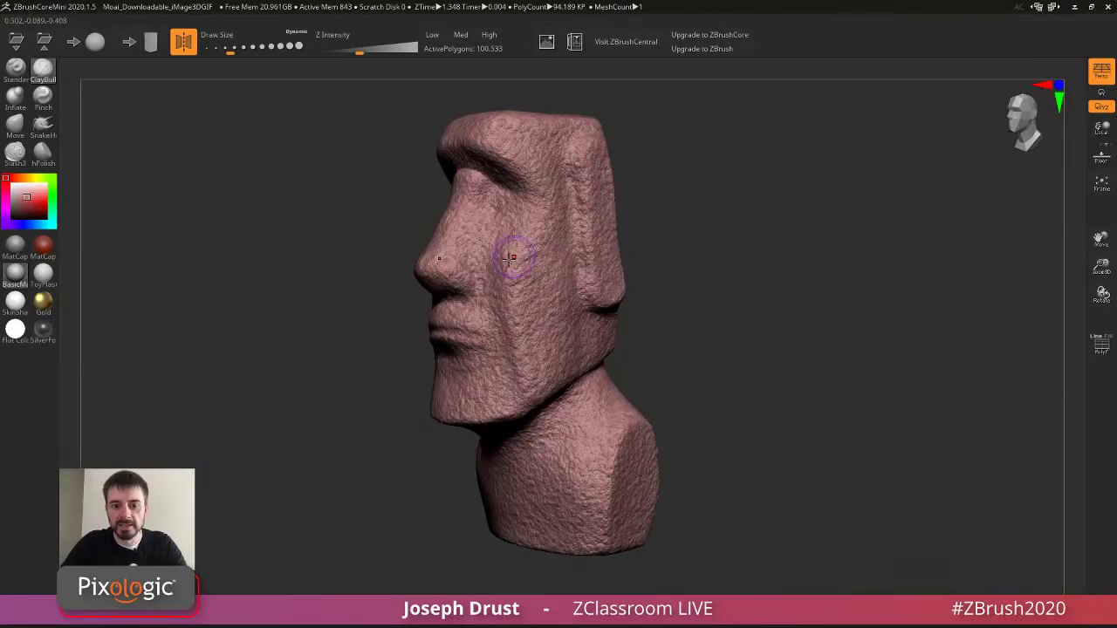
pyautogui.keyDown('shift'); pyautogui.moveTo(509, 259); pyautogui.dragTo(496, 278); pyautogui.keyUp('shift')
# Refine the cheek plane beside the Moai's nose and mouth with further ClayBuildup strokes.
pyautogui.moveTo(671, 219); pyautogui.dragTo(768, 222)
pyautogui.moveTo(518, 257); pyautogui.dragTo(508, 271)
pyautogui.moveTo(476, 371)
pyautogui.mouseDown()
pyautogui.moveTo(499, 269)
pyautogui.moveTo(486, 371)
pyautogui.moveTo(500, 281)
pyautogui.mouseUp()
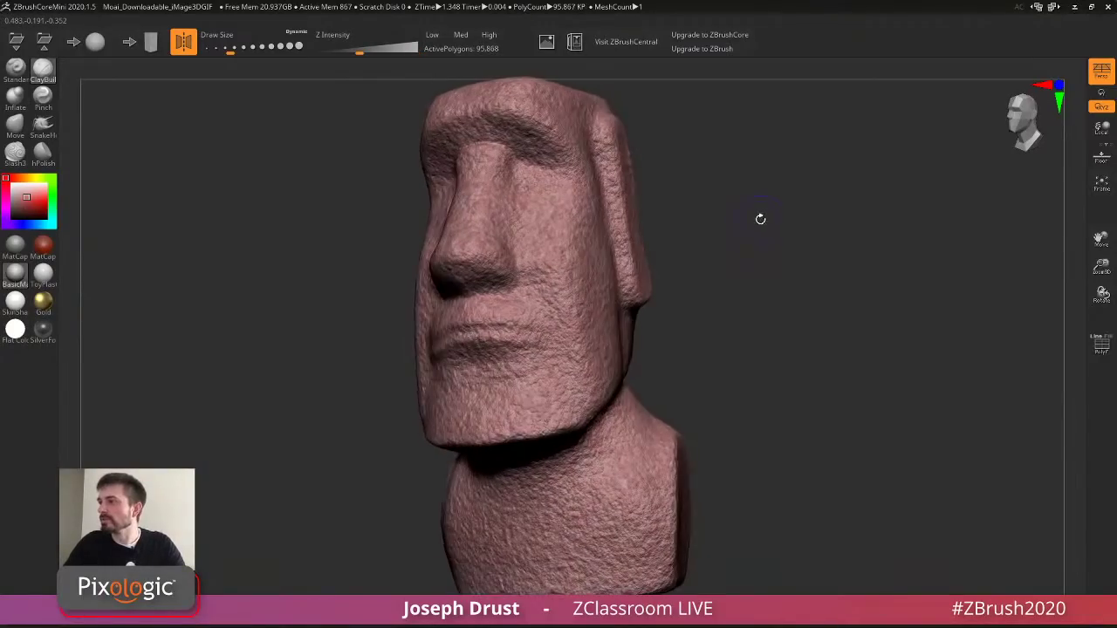
pyautogui.moveTo(760, 219); pyautogui.dragTo(698, 224)
pyautogui.moveTo(519, 250)
pyautogui.mouseDown()
pyautogui.moveTo(483, 275)
pyautogui.moveTo(530, 345)
pyautogui.moveTo(521, 321)
pyautogui.mouseUp()
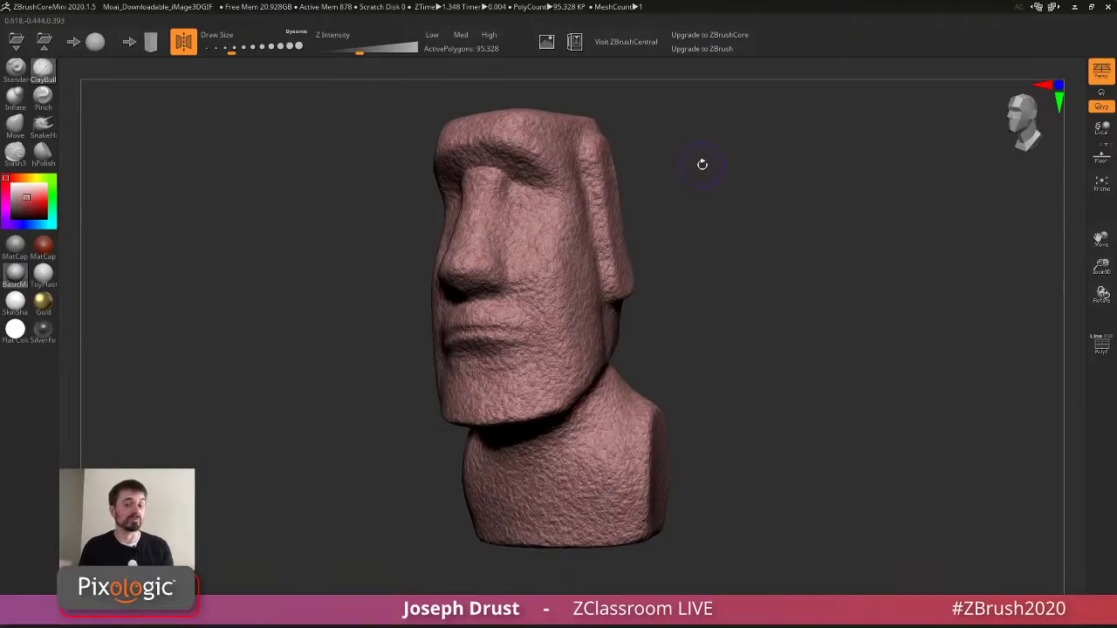
pyautogui.moveTo(697, 220)
pyautogui.mouseDown()
pyautogui.moveTo(755, 233)
pyautogui.moveTo(748, 217)
pyautogui.moveTo(702, 206)
pyautogui.mouseUp()
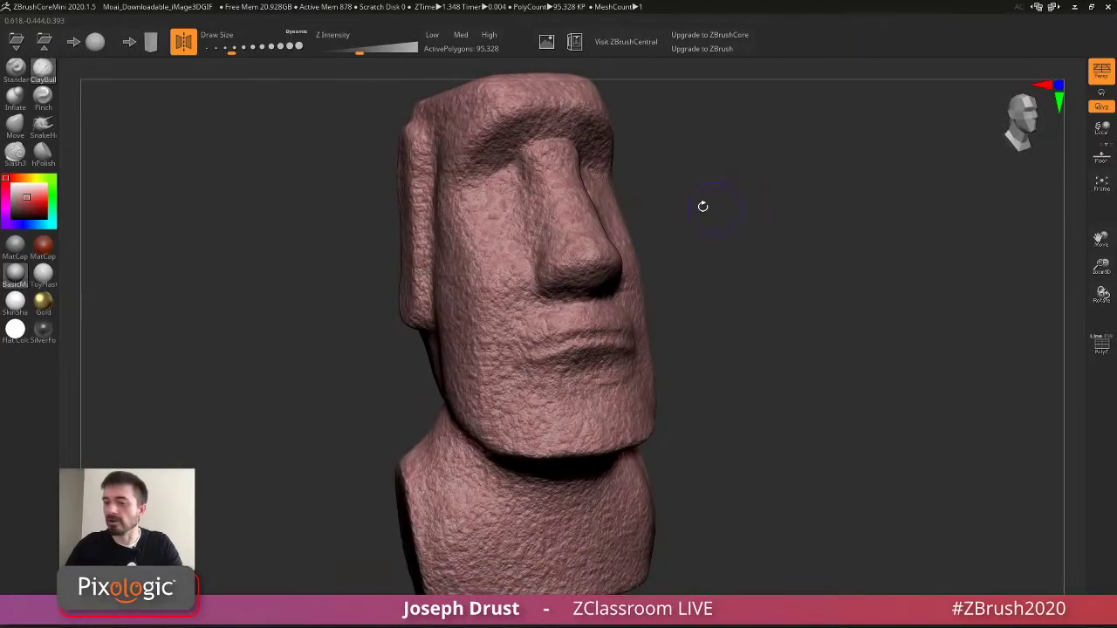
# Sculpt the Moai's temple up to the top of the forehead, and smooth the area around the nose.
pyautogui.keyDown('alt'); pyautogui.moveTo(692, 105); pyautogui.dragTo(677, 157); pyautogui.keyUp('alt')
pyautogui.moveTo(451, 221)
pyautogui.mouseDown()
pyautogui.moveTo(534, 177)
pyautogui.moveTo(479, 185)
pyautogui.moveTo(471, 205)
pyautogui.moveTo(513, 173)
pyautogui.moveTo(471, 159)
pyautogui.moveTo(483, 132)
pyautogui.mouseUp()
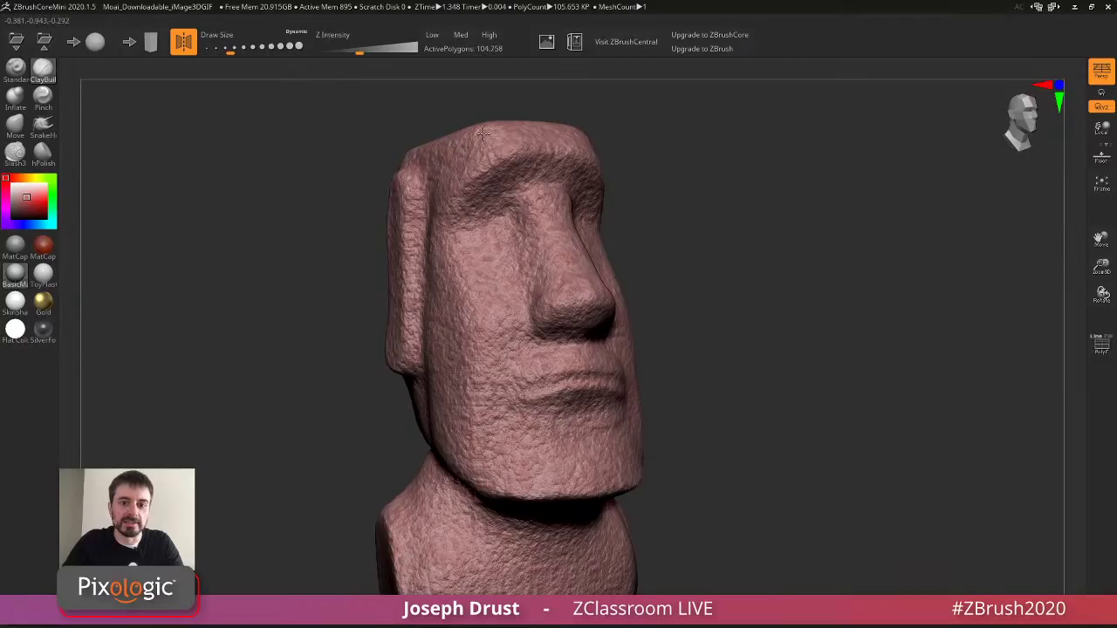
pyautogui.moveTo(667, 131)
pyautogui.mouseDown()
pyautogui.moveTo(687, 129)
pyautogui.moveTo(695, 149)
pyautogui.moveTo(672, 140)
pyautogui.mouseUp()
pyautogui.moveTo(531, 218)
pyautogui.keyDown('shift'); pyautogui.mouseDown()
pyautogui.moveTo(625, 144)
pyautogui.moveTo(611, 135)
pyautogui.moveTo(491, 221)
pyautogui.moveTo(562, 208)
pyautogui.moveTo(586, 275)
pyautogui.moveTo(580, 314)
pyautogui.moveTo(594, 354)
pyautogui.moveTo(591, 298)
pyautogui.mouseUp(); pyautogui.keyUp('shift')
pyautogui.moveTo(656, 275)
pyautogui.keyDown('alt'); pyautogui.mouseDown()
pyautogui.moveTo(656, 229)
pyautogui.moveTo(704, 237)
pyautogui.moveTo(699, 251)
pyautogui.mouseUp(); pyautogui.keyUp('alt')
# Cut a fine crease down the side of the Moai's nose using a small Slash3 brush.
pyautogui.click(15, 153)
pyautogui.press('s')
pyautogui.moveTo(733, 209)
pyautogui.mouseDown()
pyautogui.moveTo(810, 174)
pyautogui.moveTo(504, 214)
pyautogui.mouseUp()
pyautogui.click(755, 205)
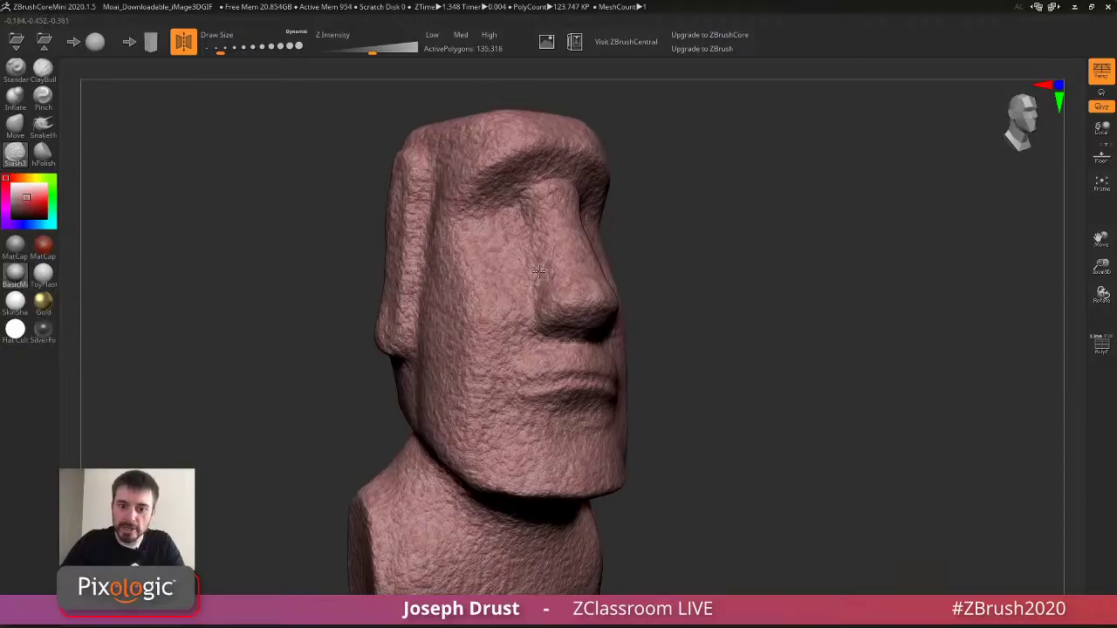
pyautogui.moveTo(535, 269); pyautogui.dragTo(544, 320)
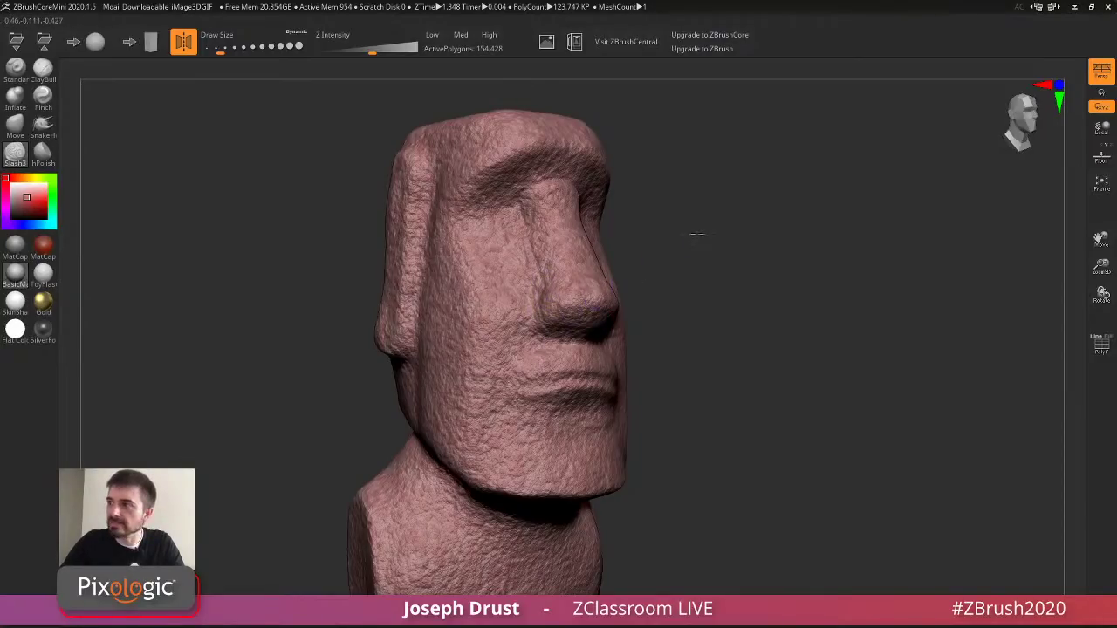
# Cut creases around the Moai's nostril and along the line between the lips with a small Slash3 brush.
pyautogui.moveTo(695, 236); pyautogui.dragTo(607, 247)
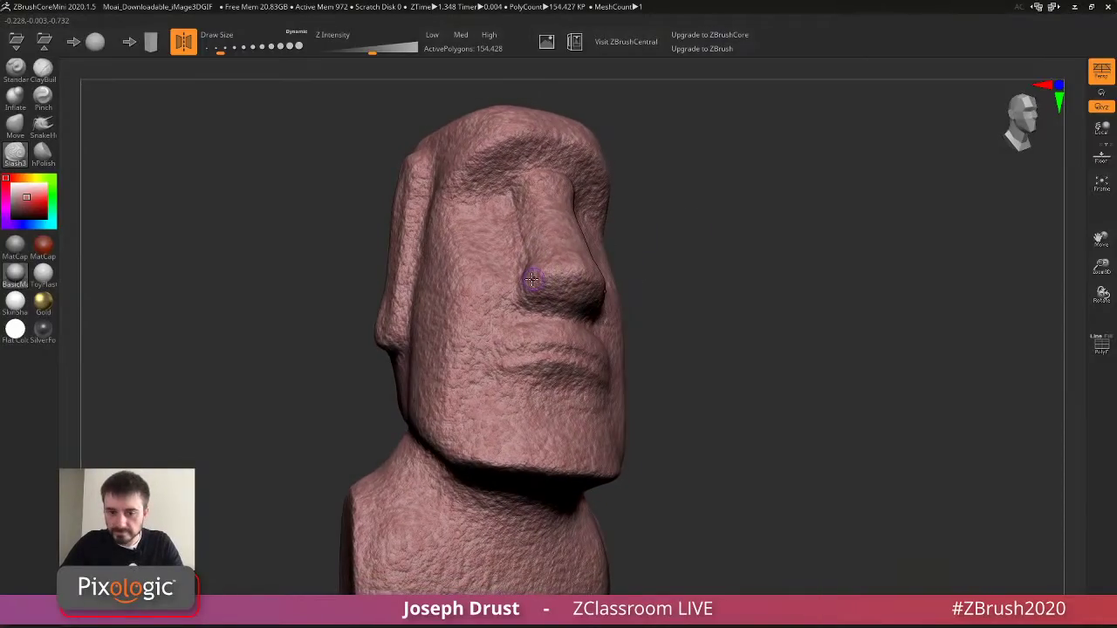
pyautogui.moveTo(532, 279); pyautogui.dragTo(552, 301)
pyautogui.moveTo(692, 216)
pyautogui.mouseDown()
pyautogui.moveTo(693, 239)
pyautogui.moveTo(753, 145)
pyautogui.mouseUp()
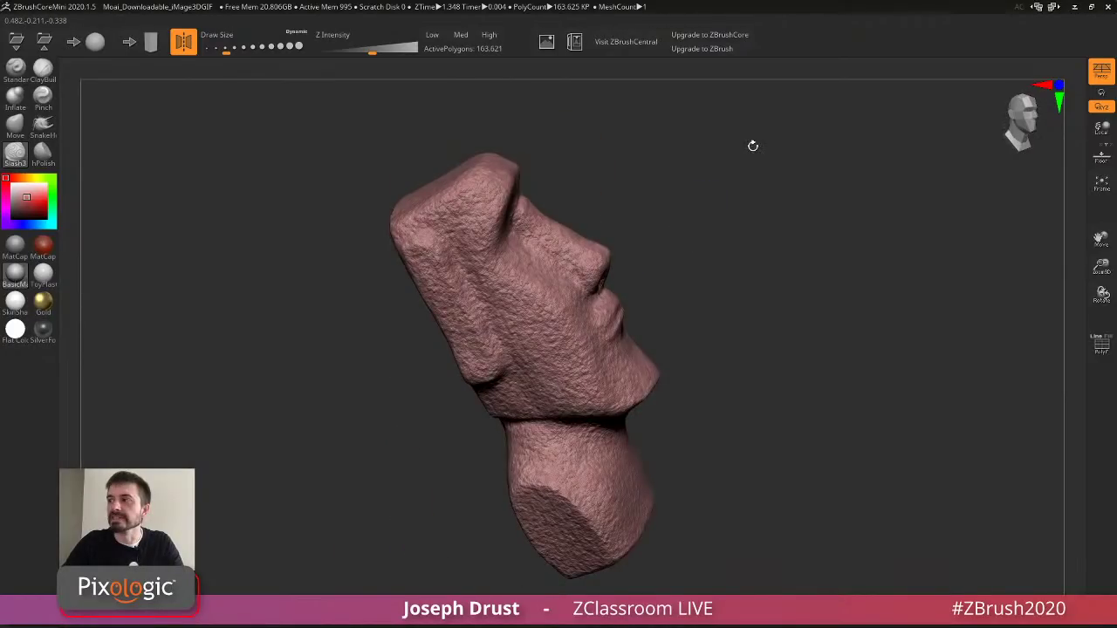
pyautogui.moveTo(558, 371)
pyautogui.mouseDown()
pyautogui.moveTo(618, 316)
pyautogui.moveTo(563, 368)
pyautogui.moveTo(574, 375)
pyautogui.mouseUp()
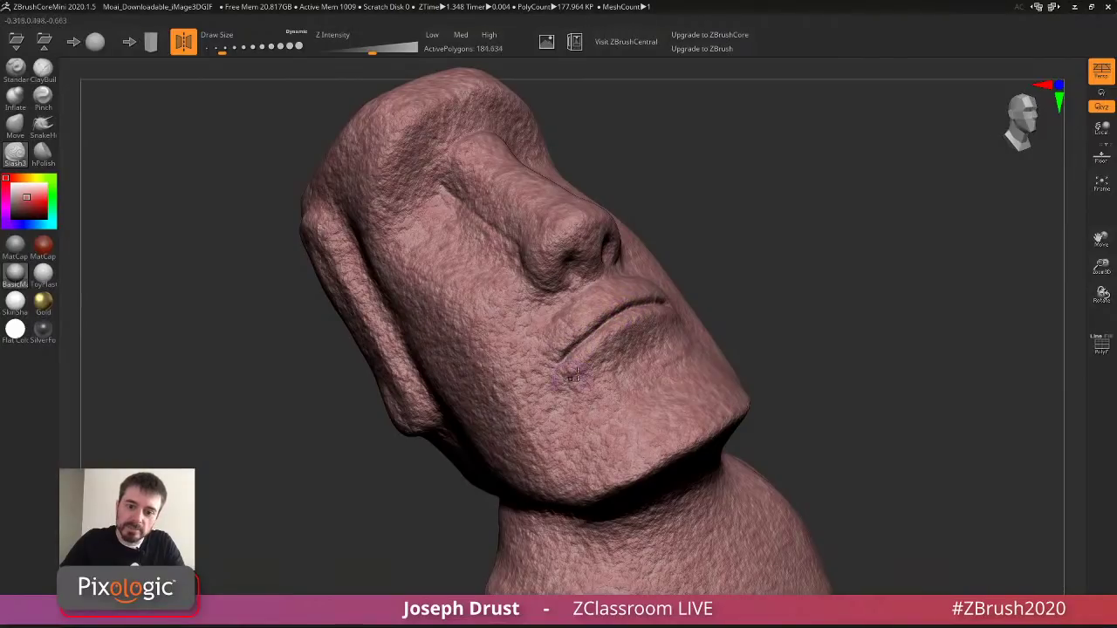
pyautogui.moveTo(719, 275); pyautogui.dragTo(703, 298)
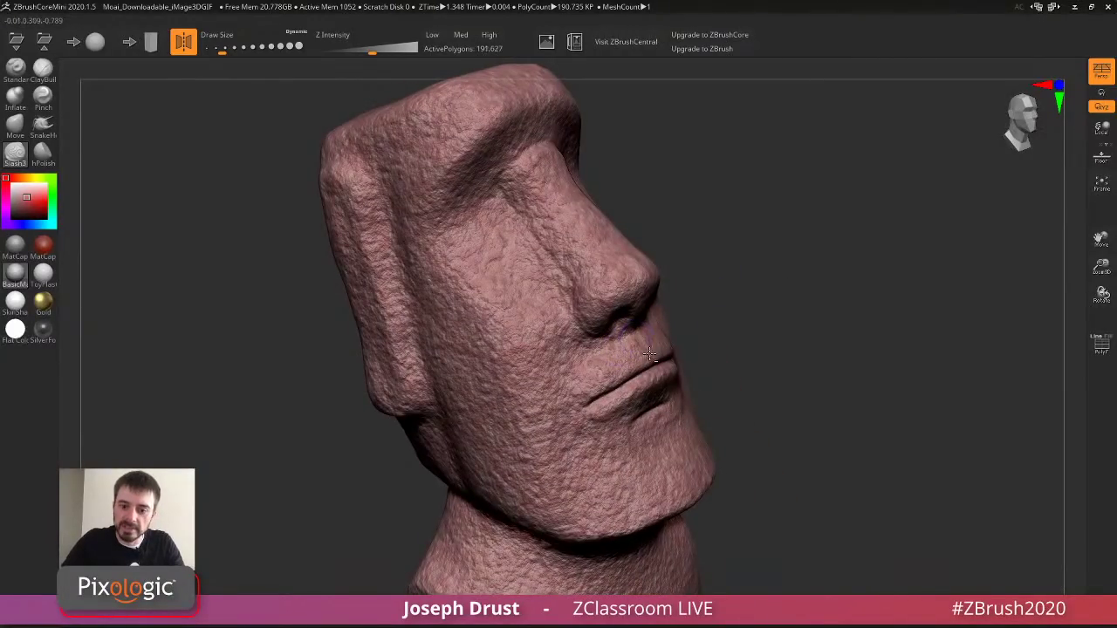
# Cut the short vertical groove between the Moai's nose and upper lip with a resized Slash3 brush.
pyautogui.moveTo(728, 336); pyautogui.dragTo(681, 338)
pyautogui.press('s')
pyautogui.moveTo(598, 350); pyautogui.dragTo(604, 351)
pyautogui.moveTo(596, 341)
pyautogui.mouseDown()
pyautogui.moveTo(592, 352)
pyautogui.moveTo(591, 342)
pyautogui.mouseUp()
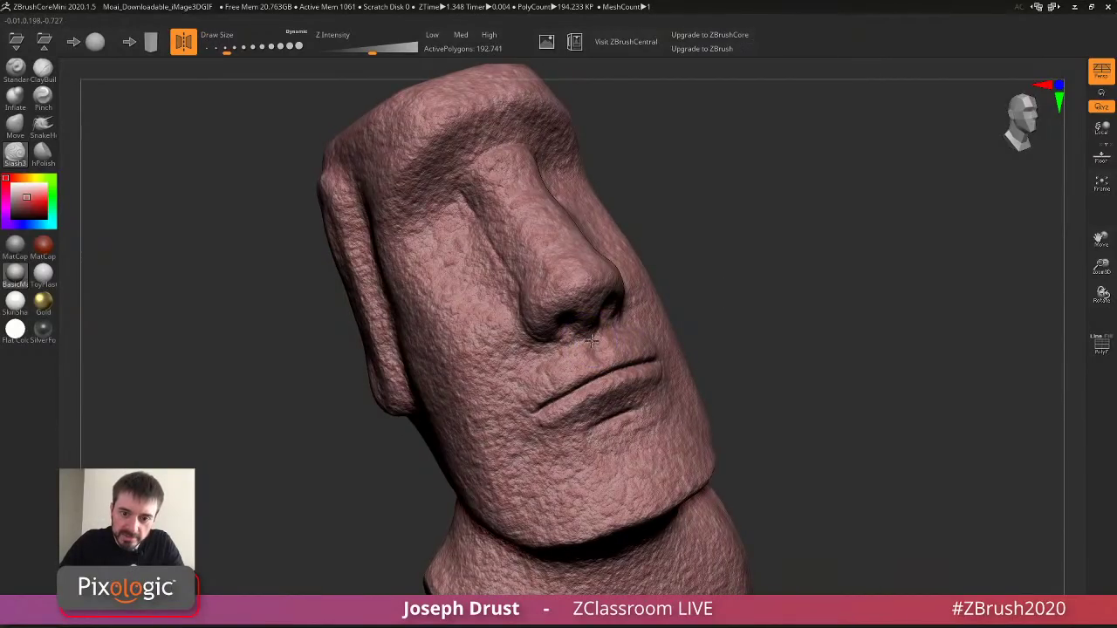
pyautogui.moveTo(796, 227); pyautogui.dragTo(800, 225)
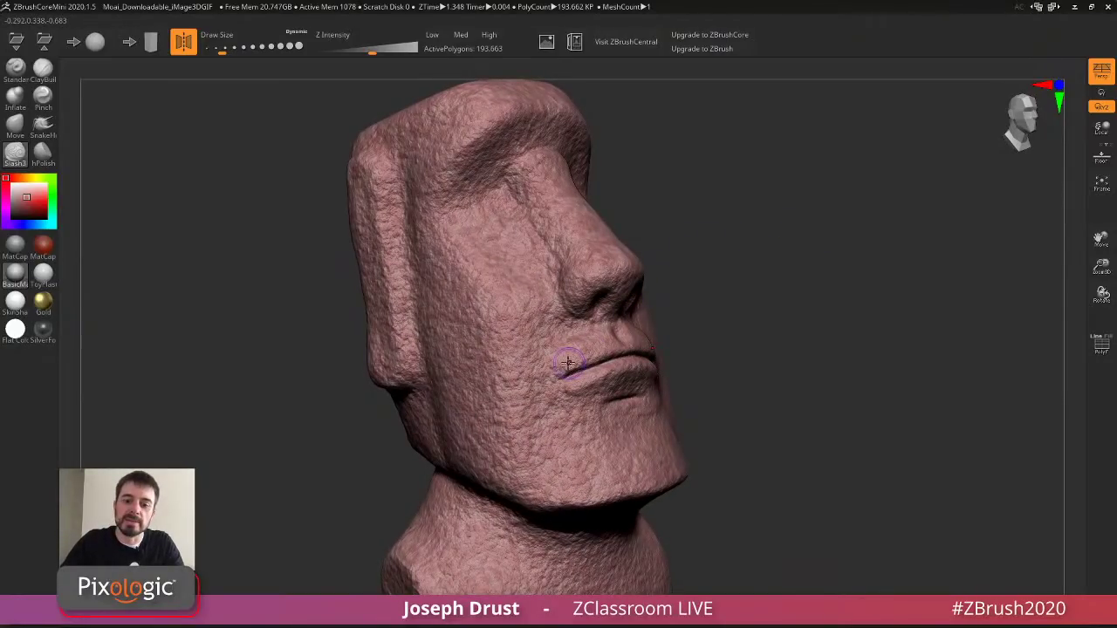
# Try Slash3 cuts at different draw sizes across the Moai's cheek and down toward the jaw, and undo them.
pyautogui.moveTo(567, 362); pyautogui.dragTo(740, 264, button='right')
pyautogui.press('s')
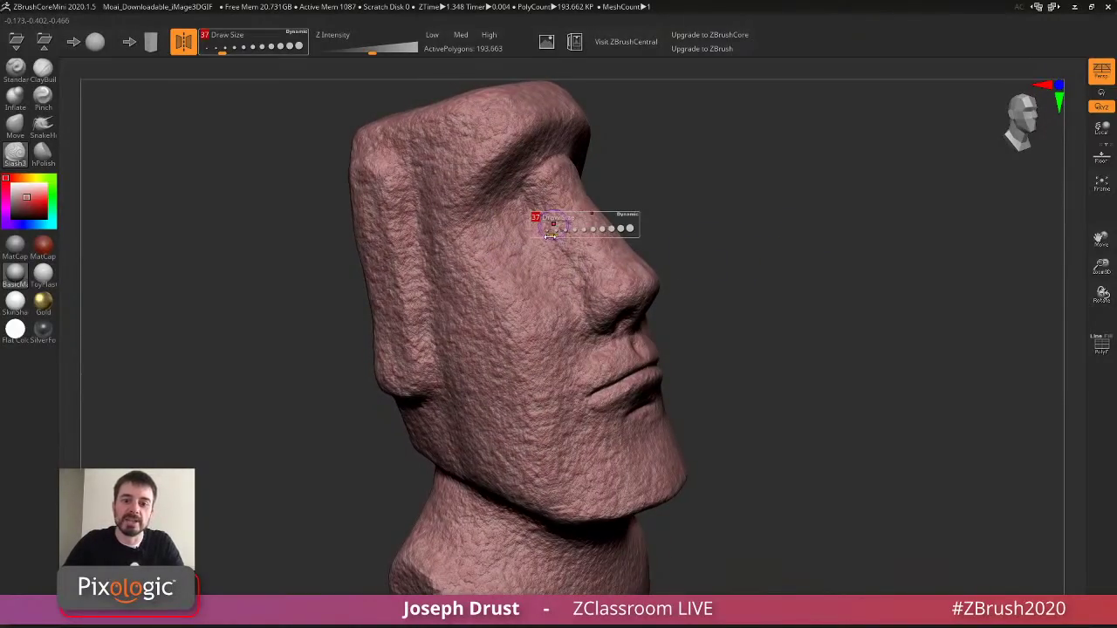
pyautogui.moveTo(552, 231); pyautogui.dragTo(559, 231)
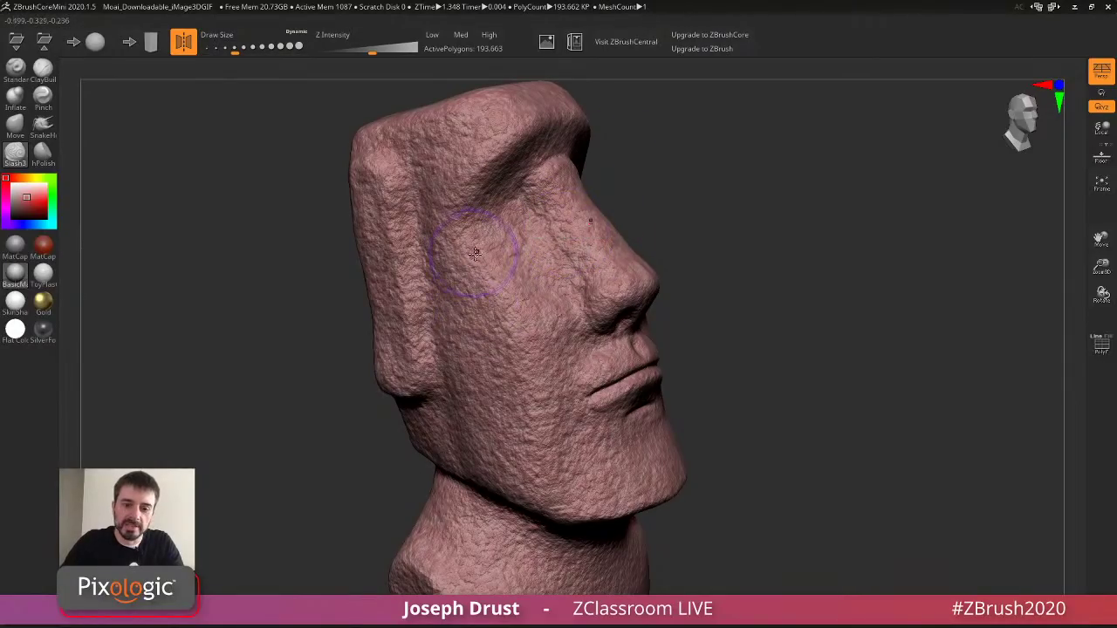
pyautogui.moveTo(475, 264); pyautogui.dragTo(543, 337)
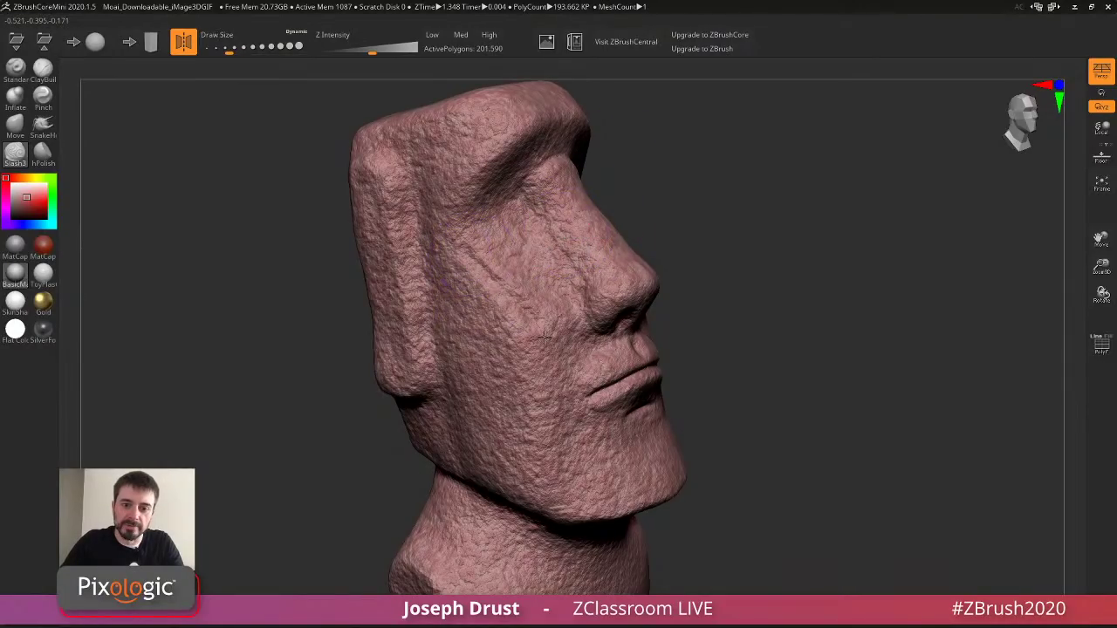
pyautogui.moveTo(544, 336); pyautogui.dragTo(375, 305, button='right')
pyautogui.press('s')
pyautogui.click(500, 297)
pyautogui.moveTo(480, 334)
pyautogui.mouseDown()
pyautogui.moveTo(539, 222)
pyautogui.moveTo(505, 478)
pyautogui.mouseUp()
pyautogui.moveTo(705, 286); pyautogui.dragTo(713, 247, button='right')
pyautogui.hotkey('ctrl', 'z')
pyautogui.hotkey('ctrl', 'z')
pyautogui.hotkey('ctrl', 'z')
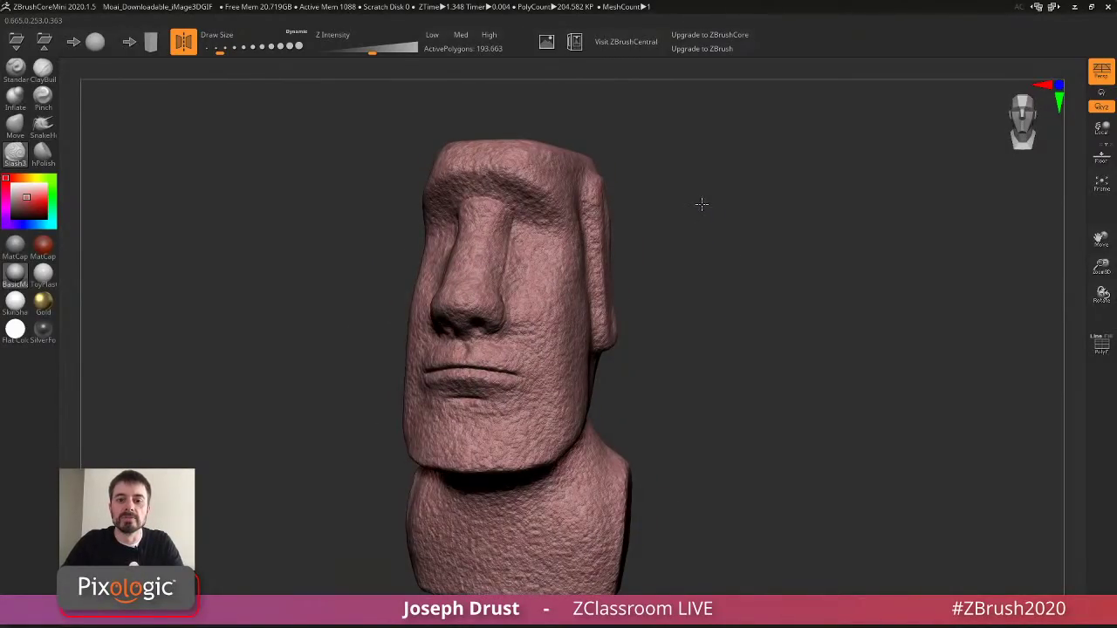
# Try small Slash3 cuts along the Moai's brow and on the sculpture at a much smaller viewing scale.
pyautogui.moveTo(701, 204); pyautogui.dragTo(701, 166, button='right')
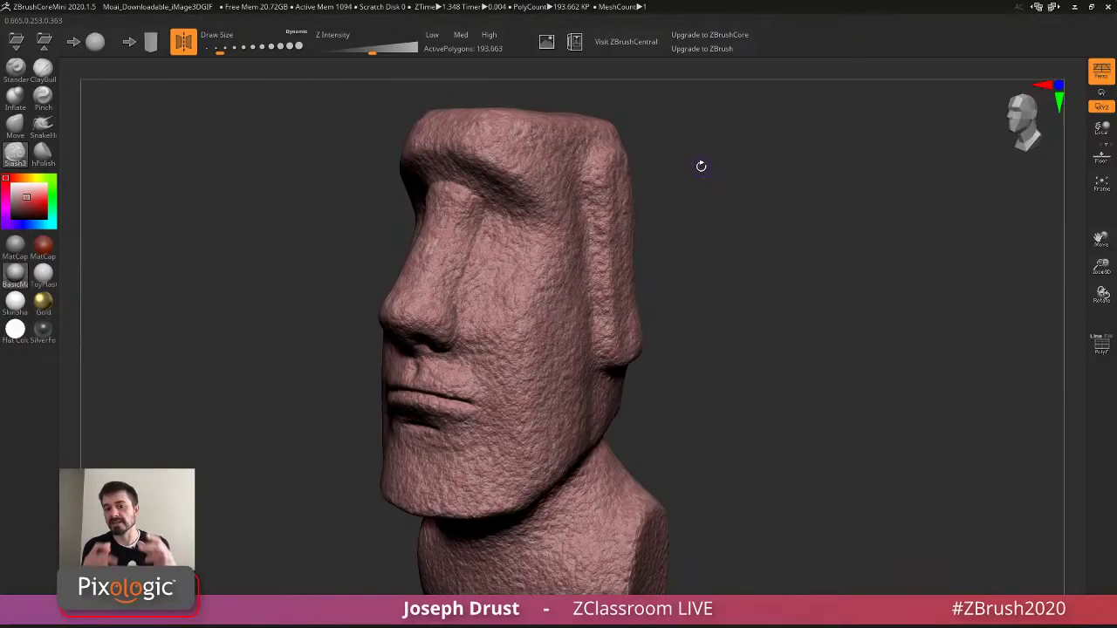
pyautogui.moveTo(701, 166)
pyautogui.mouseDown(button='right')
pyautogui.moveTo(723, 165)
pyautogui.moveTo(711, 164)
pyautogui.mouseUp(button='right')
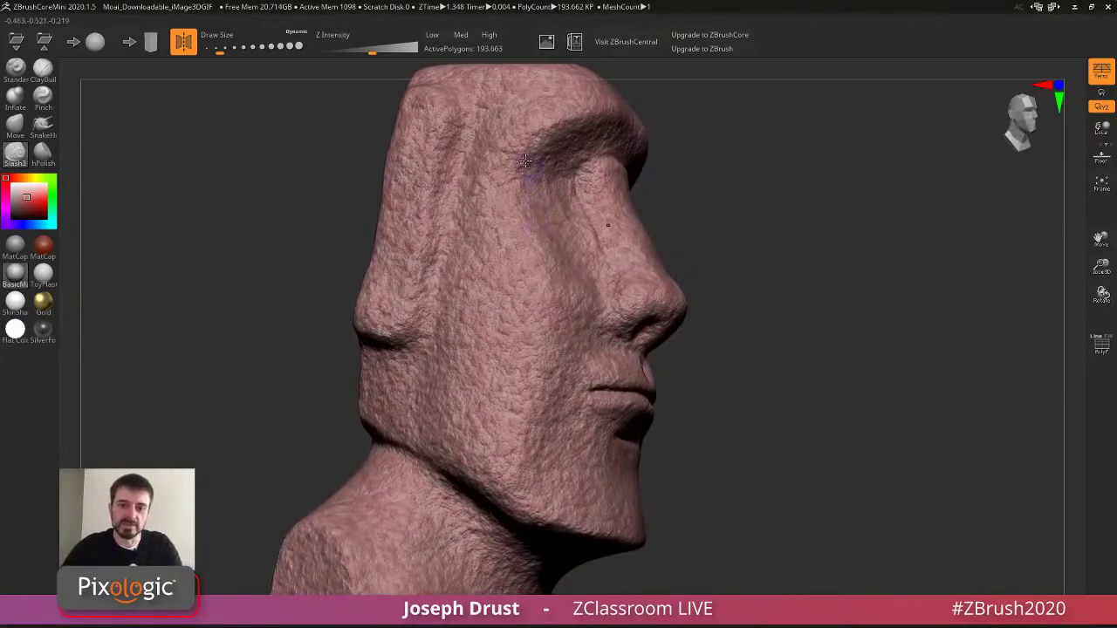
pyautogui.moveTo(518, 152); pyautogui.dragTo(609, 115)
pyautogui.keyDown('alt'); pyautogui.moveTo(768, 174); pyautogui.dragTo(643, 111, button='right'); pyautogui.keyUp('alt')
pyautogui.moveTo(646, 189); pyautogui.dragTo(618, 212, button='right')
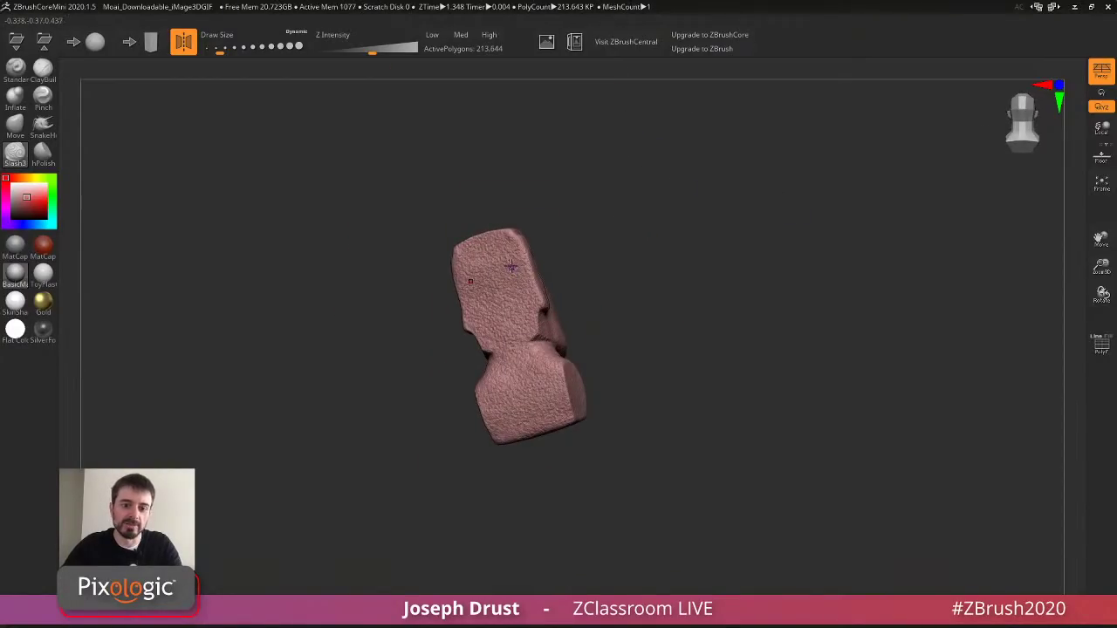
pyautogui.moveTo(528, 329); pyautogui.dragTo(521, 253, button='right')
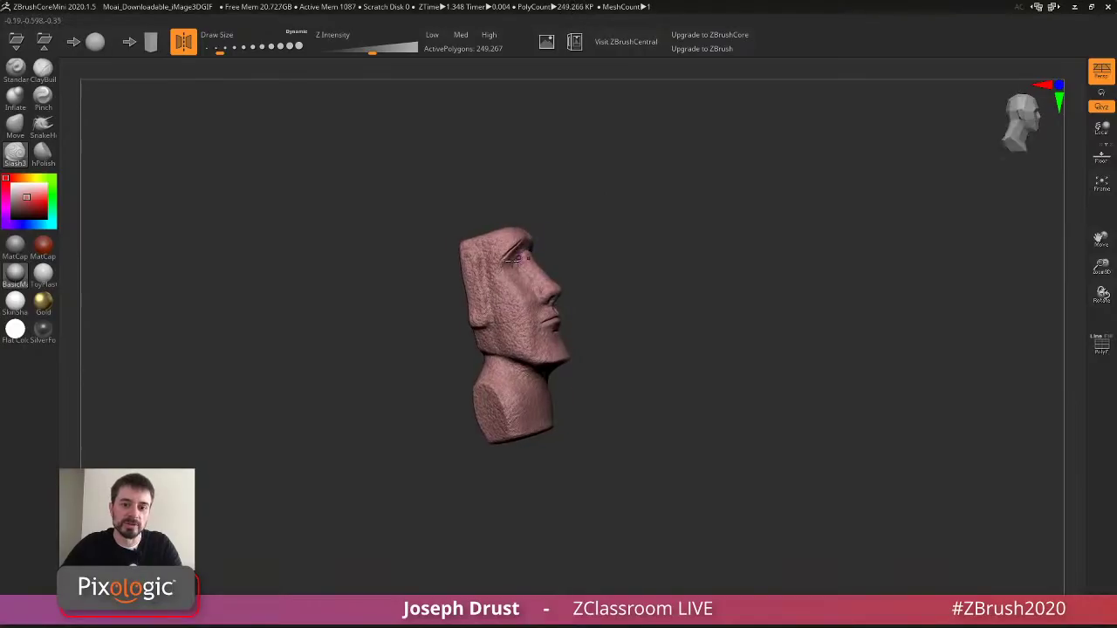
pyautogui.scroll(2, 628, 288)
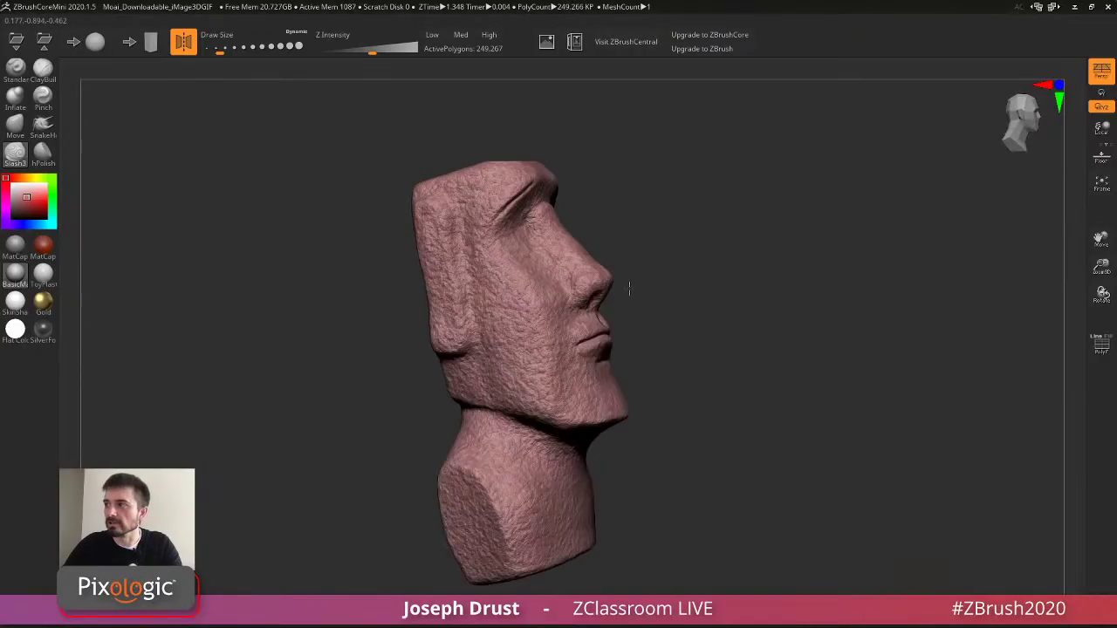
# Try a thin Slash3 cut down the cheek up close and another on the back of the shoulder from farther away.
pyautogui.moveTo(628, 288); pyautogui.dragTo(541, 260, button='right')
pyautogui.moveTo(564, 220); pyautogui.dragTo(515, 316)
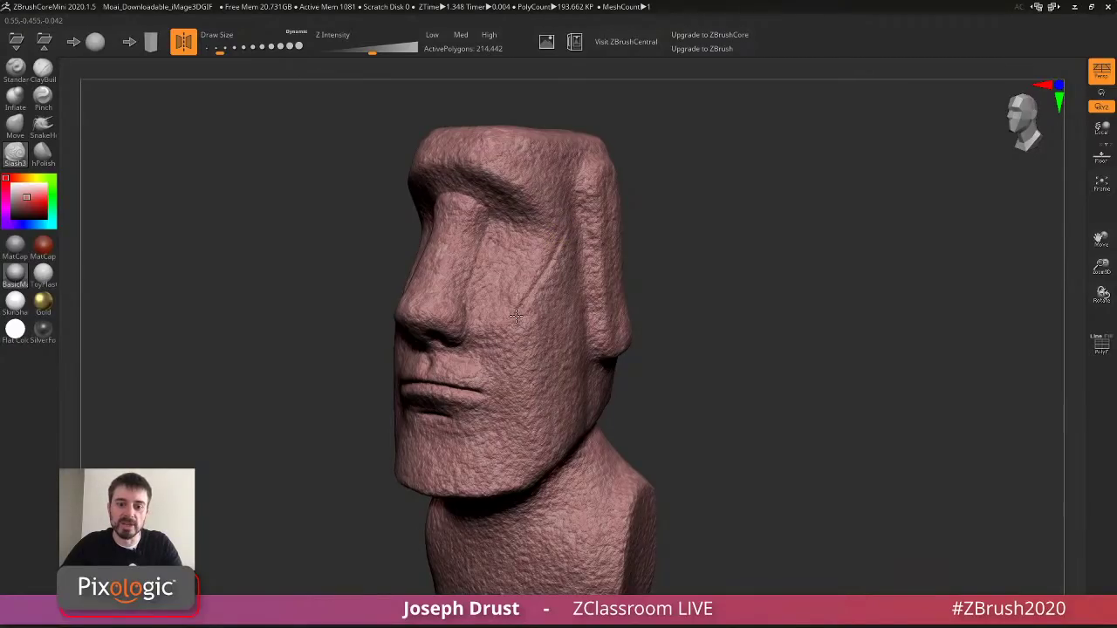
pyautogui.moveTo(695, 277); pyautogui.dragTo(674, 255, button='right')
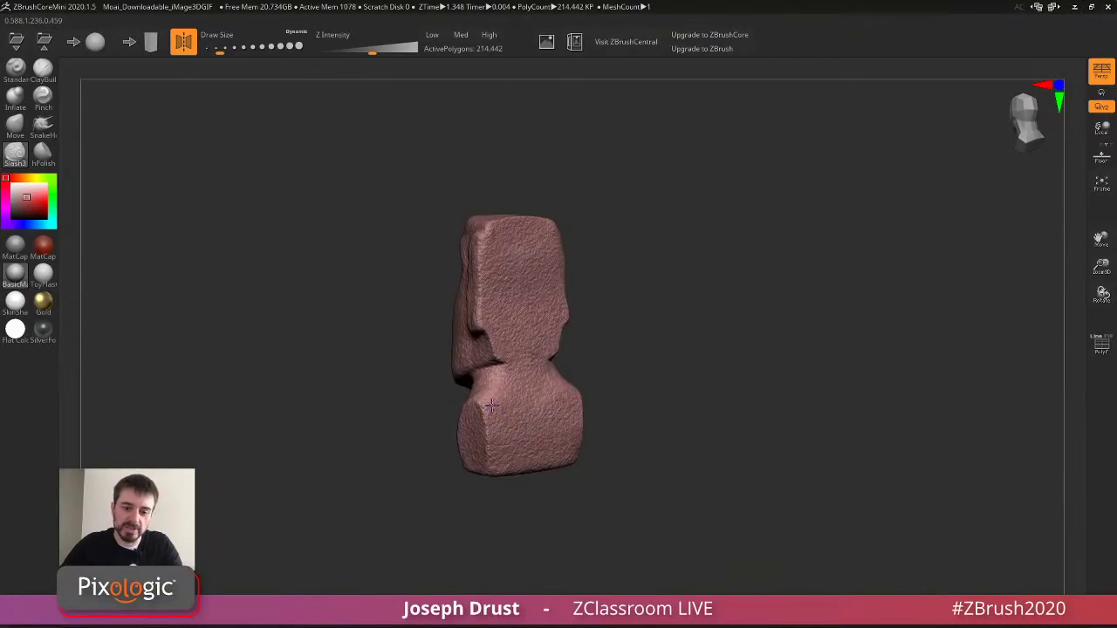
pyautogui.moveTo(493, 412)
pyautogui.mouseDown()
pyautogui.moveTo(506, 449)
pyautogui.moveTo(491, 418)
pyautogui.moveTo(495, 427)
pyautogui.mouseUp()
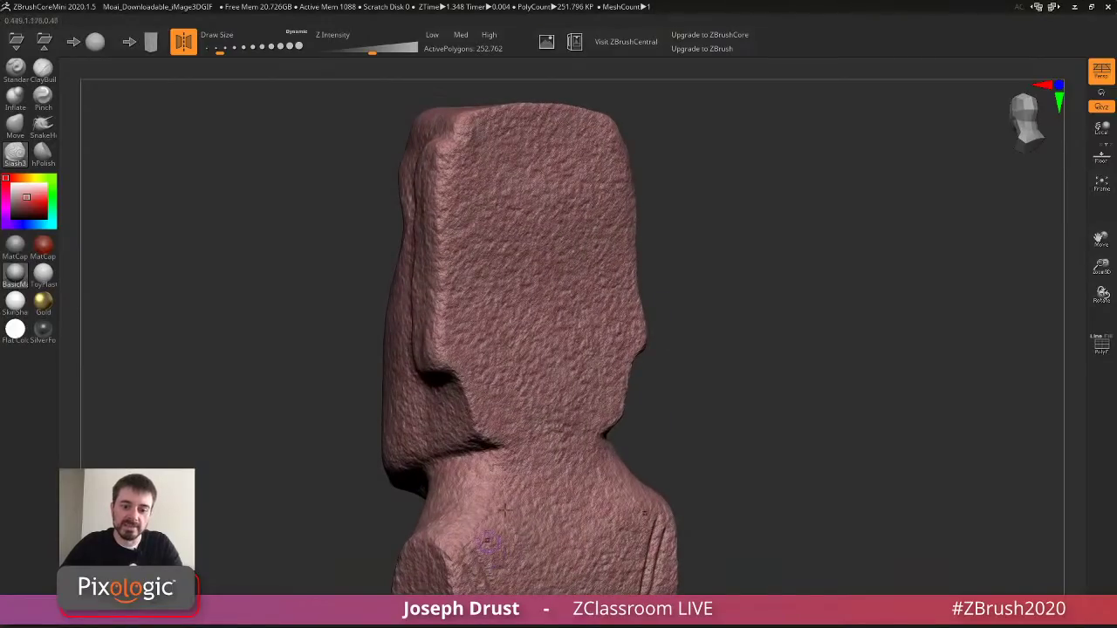
pyautogui.moveTo(640, 433)
pyautogui.mouseDown(button='right')
pyautogui.moveTo(764, 288)
pyautogui.moveTo(786, 285)
pyautogui.moveTo(811, 160)
pyautogui.mouseUp(button='right')
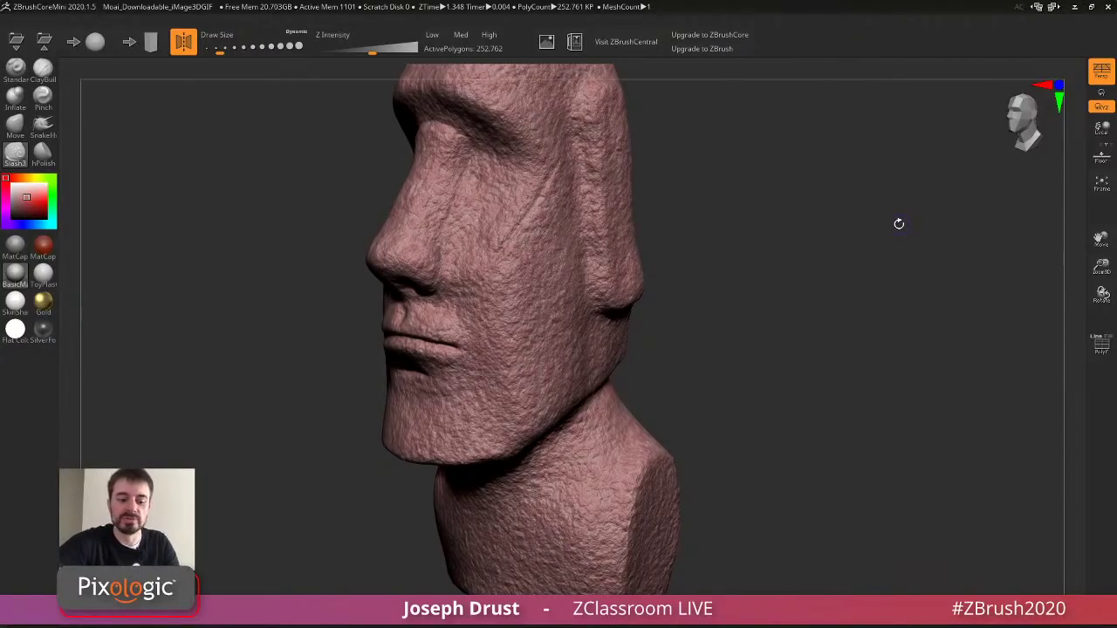
# Try an angled Slash3 cut down the cheek, and add a thinner one behind it with the polygon wireframe shown.
pyautogui.moveTo(705, 262); pyautogui.dragTo(672, 235, button='right')
pyautogui.moveTo(547, 226)
pyautogui.mouseDown()
pyautogui.moveTo(500, 280)
pyautogui.moveTo(516, 371)
pyautogui.mouseUp()
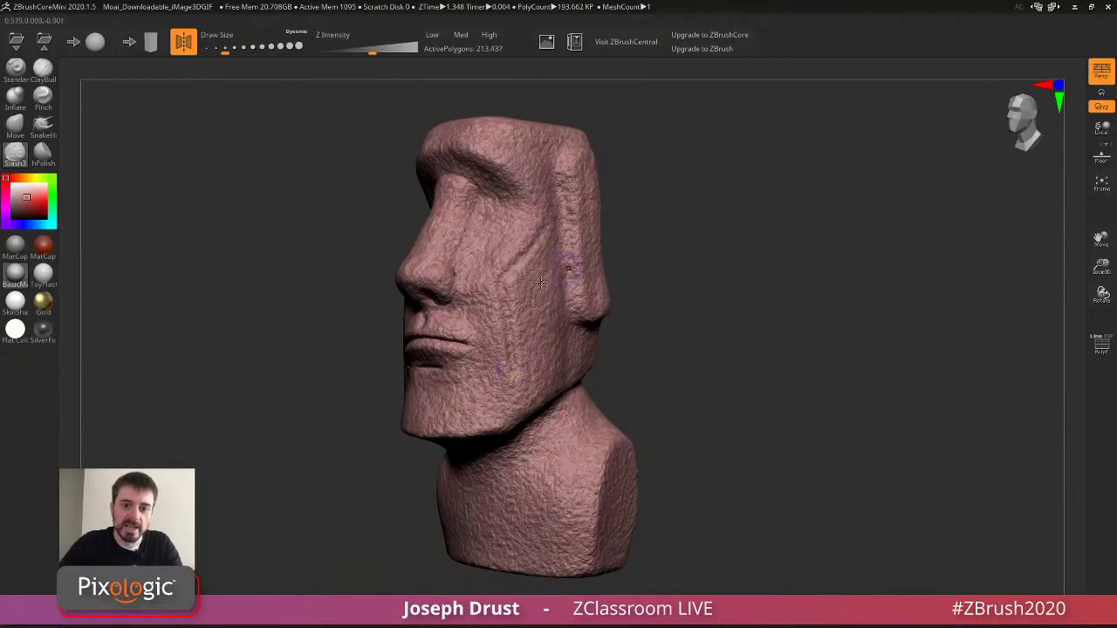
pyautogui.click(1098, 346)
pyautogui.moveTo(907, 349)
pyautogui.mouseDown(button='right')
pyautogui.moveTo(843, 349)
pyautogui.moveTo(666, 312)
pyautogui.moveTo(706, 247)
pyautogui.moveTo(718, 299)
pyautogui.moveTo(734, 293)
pyautogui.mouseUp(button='right')
pyautogui.moveTo(574, 247)
pyautogui.mouseDown()
pyautogui.moveTo(527, 292)
pyautogui.moveTo(555, 413)
pyautogui.mouseUp()
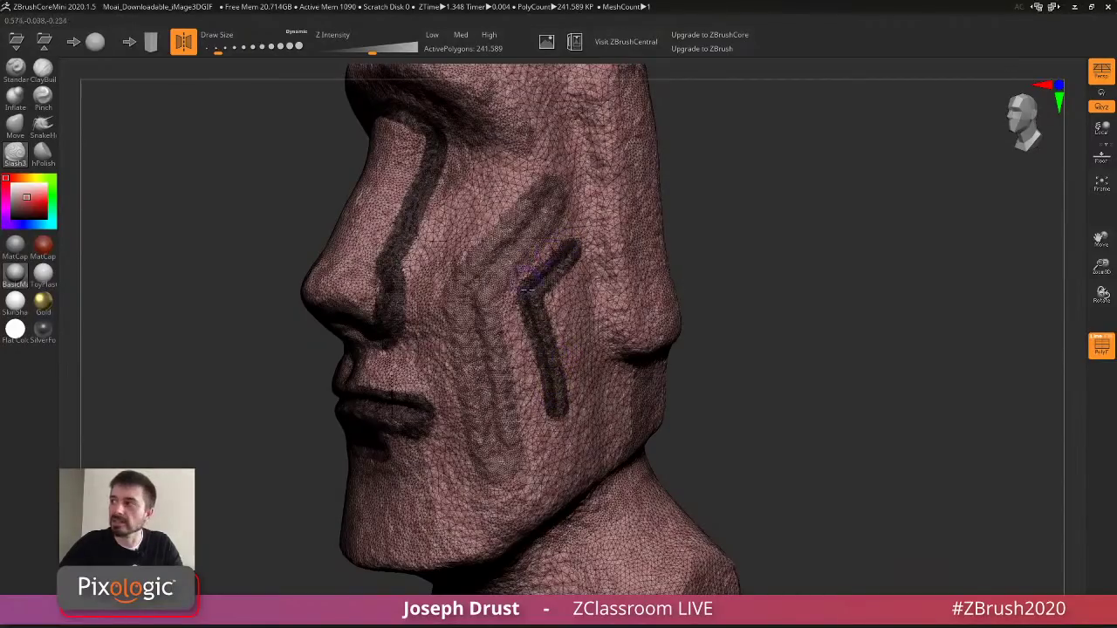
# Try a wider Slash3 stroke over the thin cheek cut, and undo the cheek cuts with the wireframe hidden.
pyautogui.press('s')
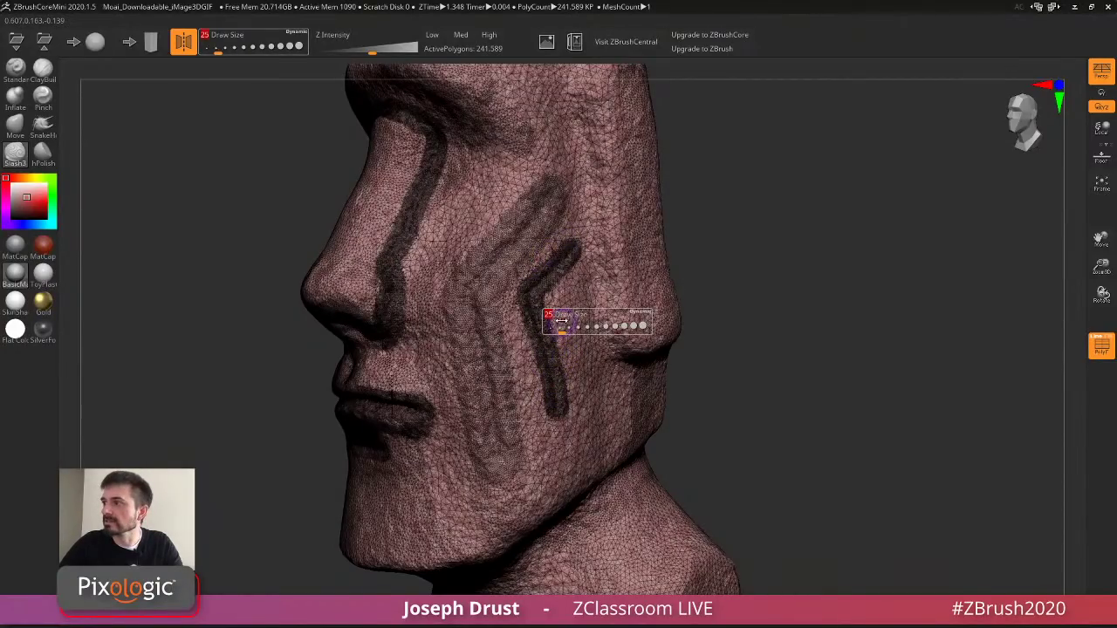
pyautogui.moveTo(561, 321); pyautogui.dragTo(572, 321)
pyautogui.moveTo(600, 225)
pyautogui.mouseDown()
pyautogui.moveTo(534, 288)
pyautogui.moveTo(563, 426)
pyautogui.mouseUp()
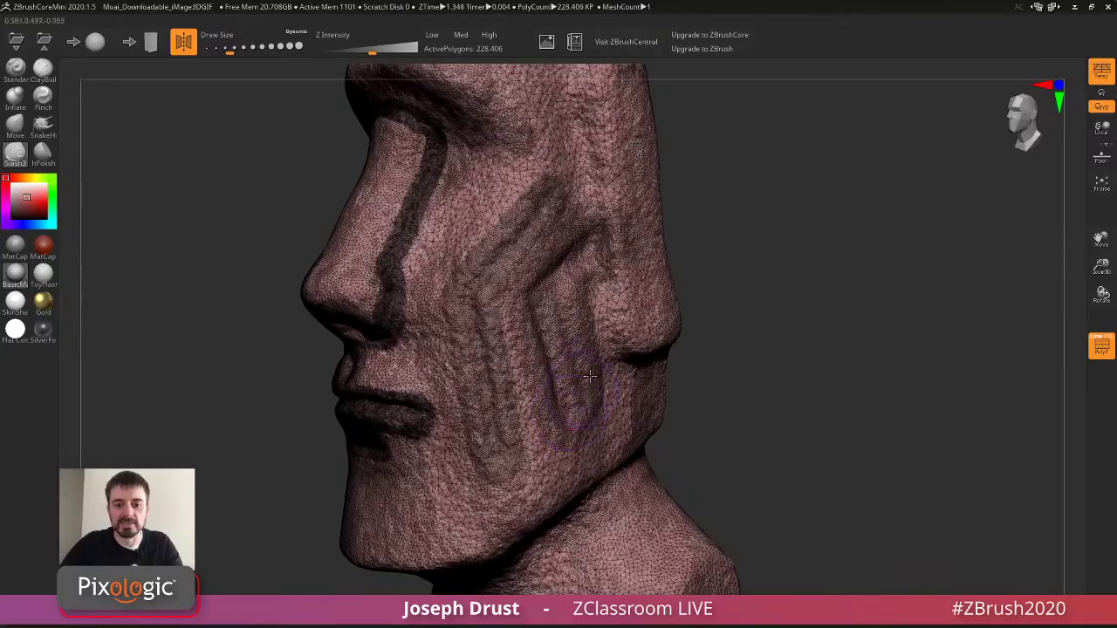
pyautogui.click(1101, 348)
pyautogui.hotkey('ctrl', 'z')
pyautogui.hotkey('ctrl', 'z')
pyautogui.hotkey('ctrl', 'z')
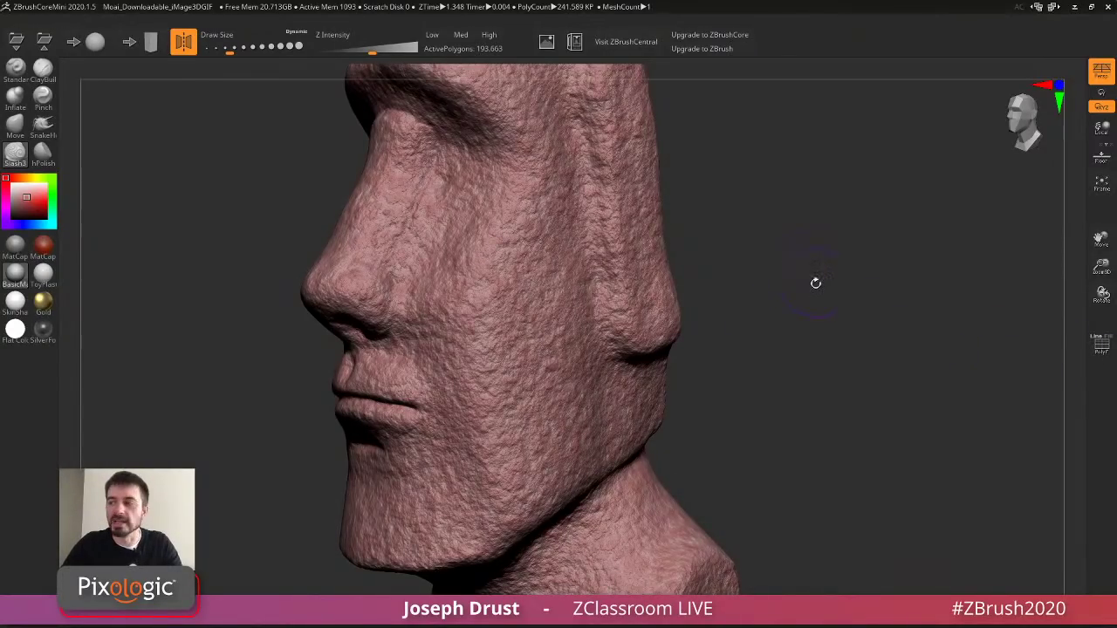
# Reduce the draw size and build up the corners of the Moai's mouth with ClayBuildup.
pyautogui.moveTo(815, 282)
pyautogui.mouseDown()
pyautogui.moveTo(835, 257)
pyautogui.moveTo(820, 248)
pyautogui.moveTo(817, 207)
pyautogui.moveTo(815, 229)
pyautogui.mouseUp()
pyautogui.press('s')
pyautogui.click(818, 237)
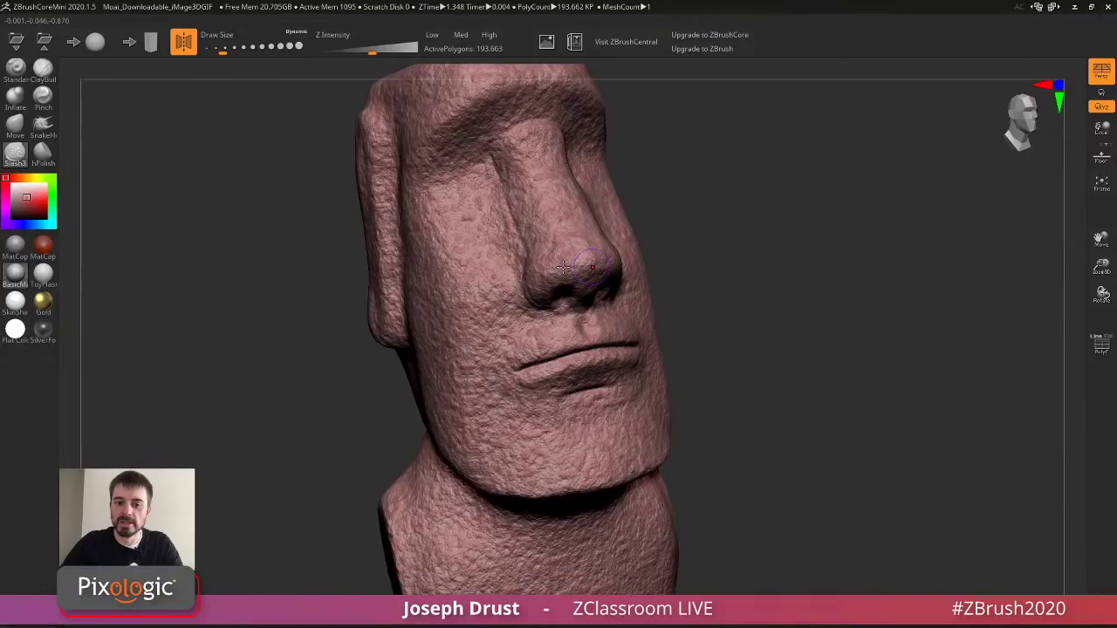
pyautogui.moveTo(742, 248); pyautogui.dragTo(761, 212)
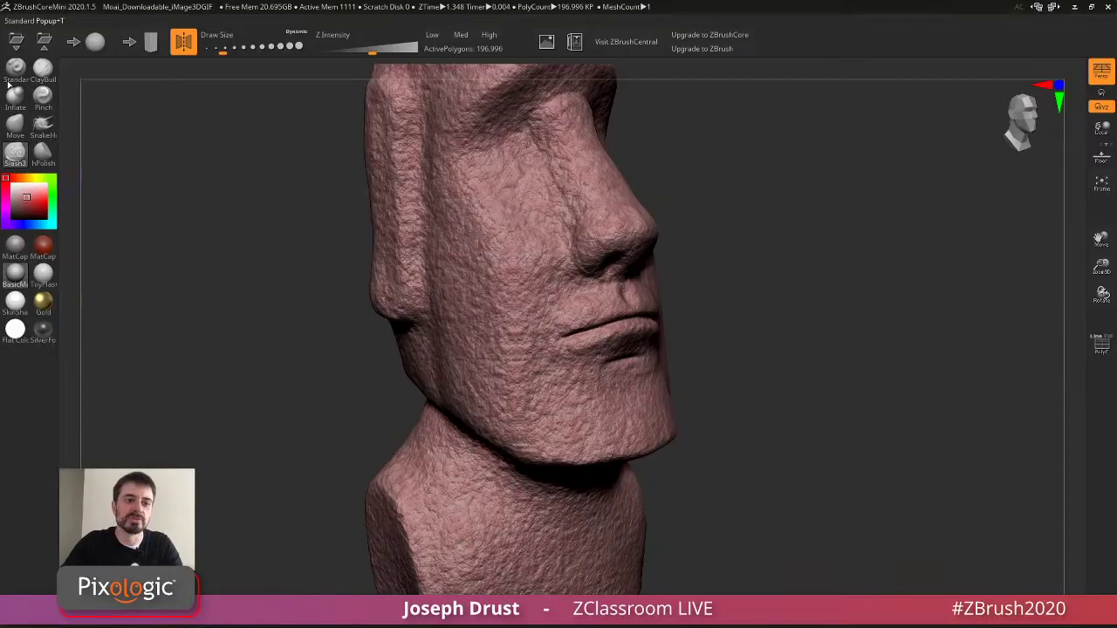
pyautogui.click(42, 71)
pyautogui.moveTo(561, 328)
pyautogui.mouseDown()
pyautogui.moveTo(555, 348)
pyautogui.moveTo(569, 339)
pyautogui.moveTo(562, 324)
pyautogui.moveTo(554, 345)
pyautogui.moveTo(563, 324)
pyautogui.moveTo(559, 345)
pyautogui.moveTo(572, 356)
pyautogui.moveTo(560, 357)
pyautogui.moveTo(565, 326)
pyautogui.moveTo(550, 347)
pyautogui.mouseUp()
pyautogui.moveTo(559, 333); pyautogui.dragTo(436, 331, button='right')
pyautogui.moveTo(549, 321); pyautogui.dragTo(534, 347)
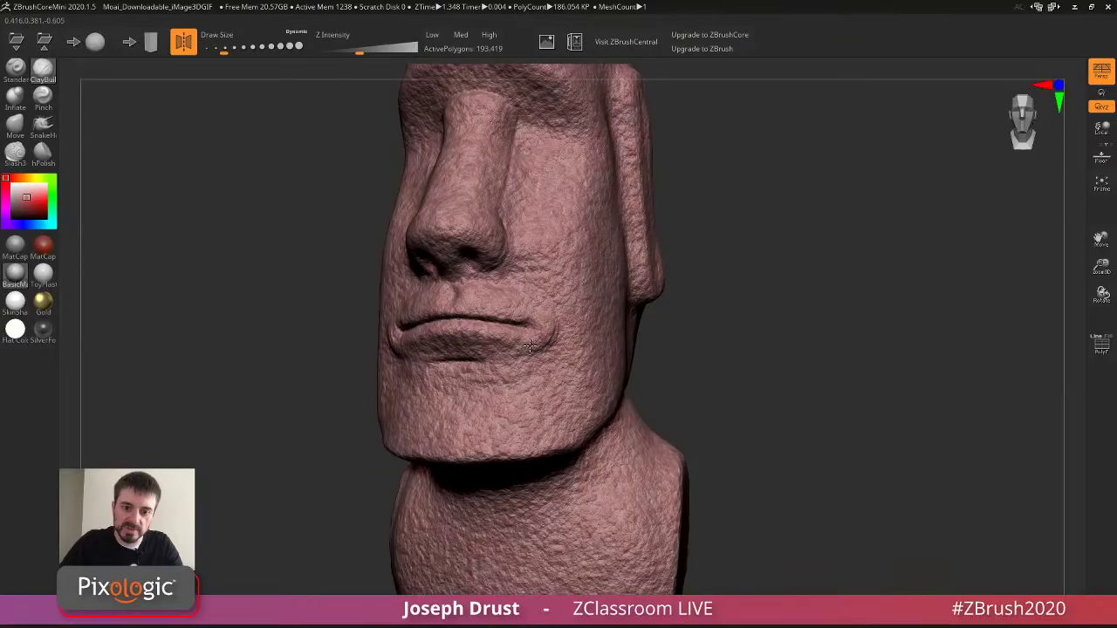
# Refine the cheek beside the Moai's nose and the raised mouth corner with short ClayBuildup strokes.
pyautogui.moveTo(530, 345); pyautogui.dragTo(635, 332, button='right')
pyautogui.moveTo(553, 261)
pyautogui.mouseDown()
pyautogui.moveTo(557, 273)
pyautogui.moveTo(564, 261)
pyautogui.mouseUp()
pyautogui.moveTo(728, 229); pyautogui.dragTo(614, 280, button='right')
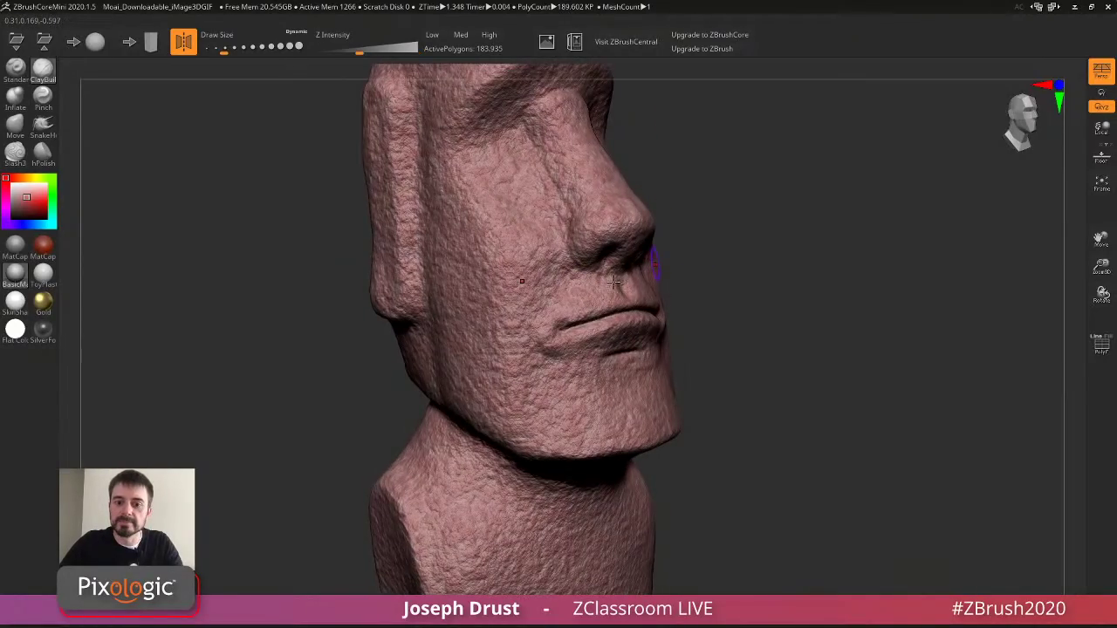
pyautogui.moveTo(760, 230); pyautogui.dragTo(660, 256, button='right')
pyautogui.moveTo(542, 325); pyautogui.dragTo(517, 321)
pyautogui.moveTo(611, 262); pyautogui.dragTo(728, 201, button='right')
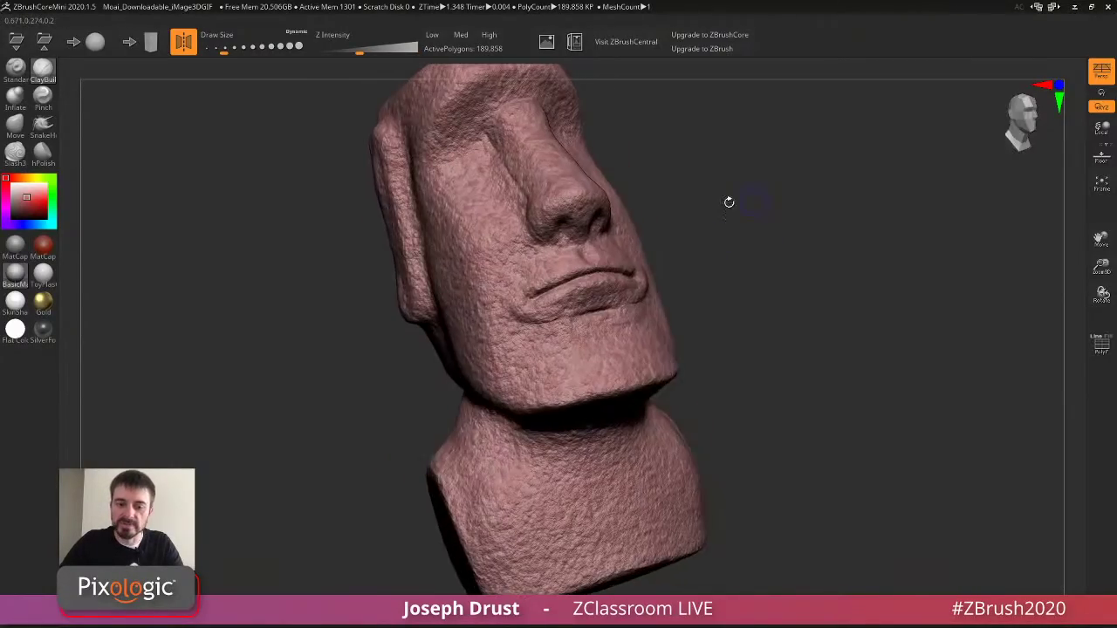
# Shape the Moai's lower lip with ClayBuildup and smooth the area between the lip and the chin.
pyautogui.moveTo(559, 303); pyautogui.dragTo(569, 288)
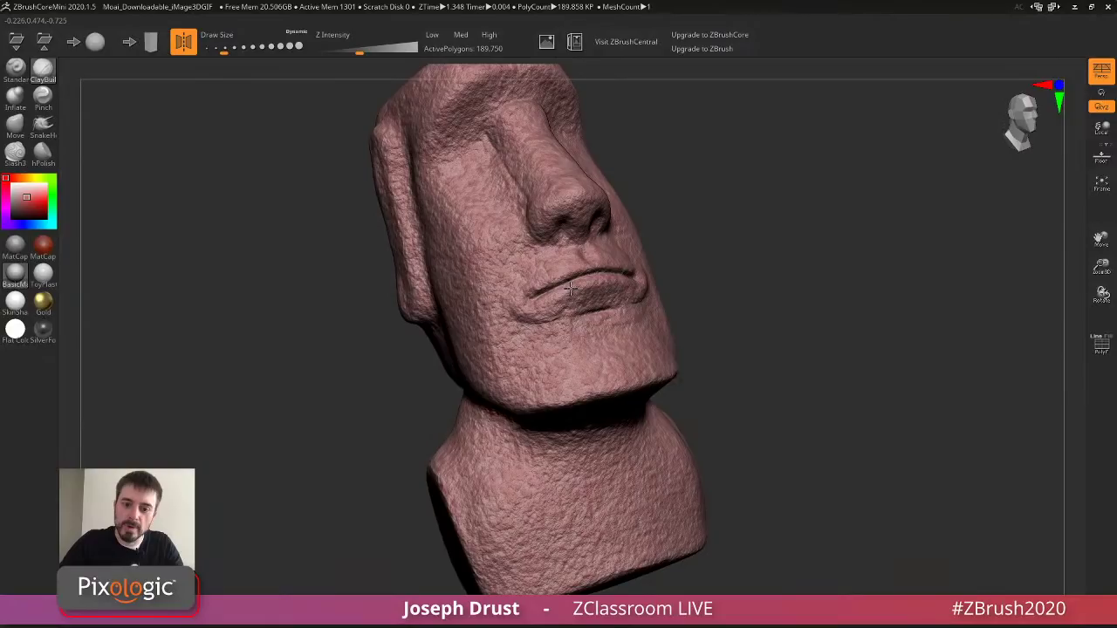
pyautogui.moveTo(569, 288); pyautogui.dragTo(585, 332, button='right')
pyautogui.moveTo(585, 332); pyautogui.dragTo(592, 344)
pyautogui.moveTo(710, 253); pyautogui.dragTo(604, 328, button='right')
pyautogui.moveTo(605, 328)
pyautogui.mouseDown()
pyautogui.moveTo(591, 326)
pyautogui.moveTo(598, 332)
pyautogui.mouseUp()
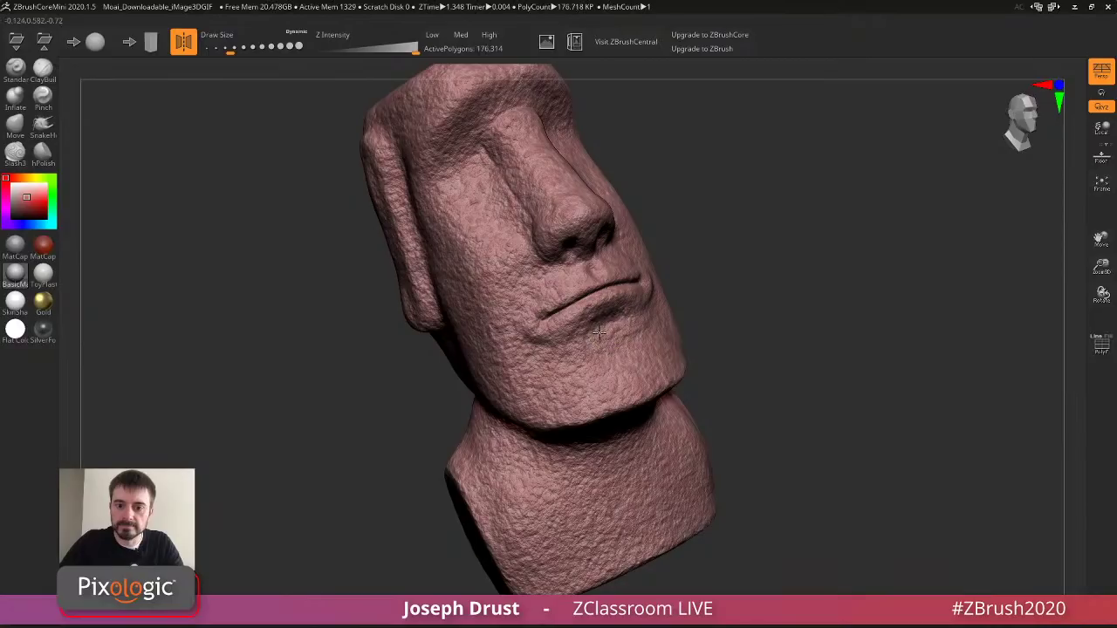
pyautogui.moveTo(599, 333)
pyautogui.mouseDown(button='right')
pyautogui.moveTo(797, 217)
pyautogui.moveTo(781, 212)
pyautogui.moveTo(864, 218)
pyautogui.mouseUp(button='right')
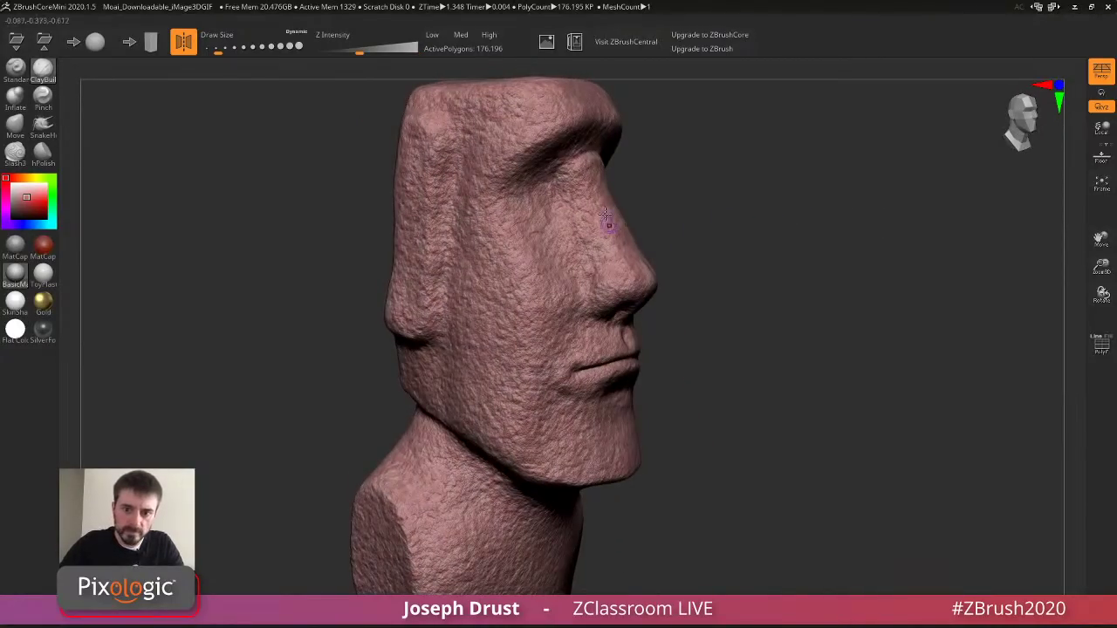
# Smooth the Moai's eye sockets and rework the brow above the nose with ClayBuildup.
pyautogui.hotkey('ctrl', 'z')
pyautogui.hotkey('ctrl', 'z')
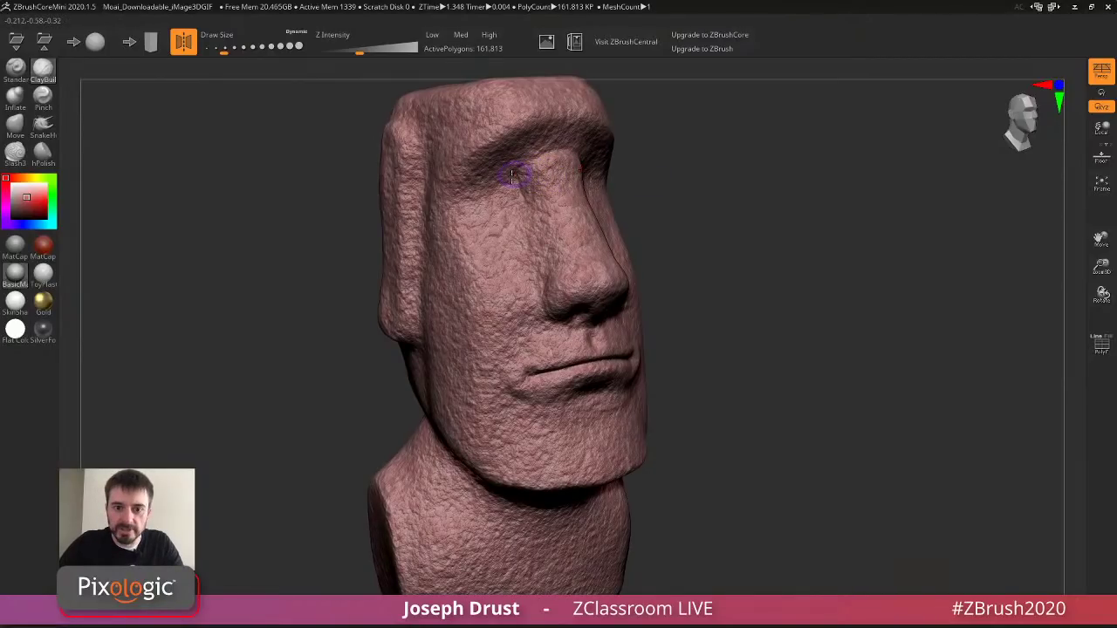
pyautogui.hotkey('ctrl', 'z')
pyautogui.hotkey('ctrl', 'z')
pyautogui.hotkey('ctrl', 'z')
pyautogui.hotkey('ctrl', 'z')
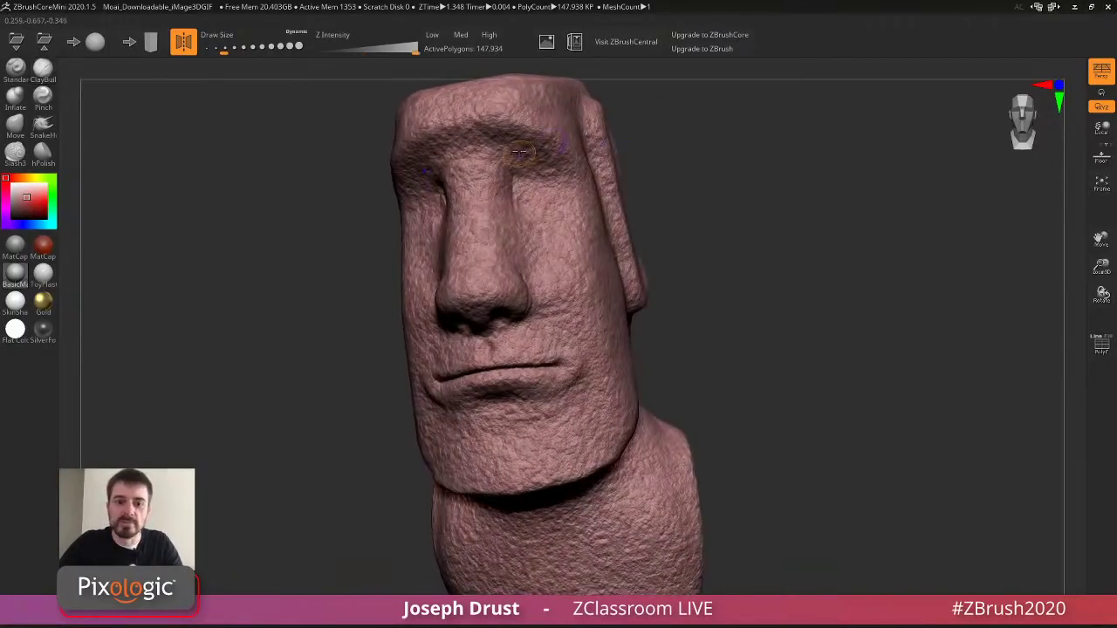
pyautogui.moveTo(512, 142); pyautogui.dragTo(485, 133)
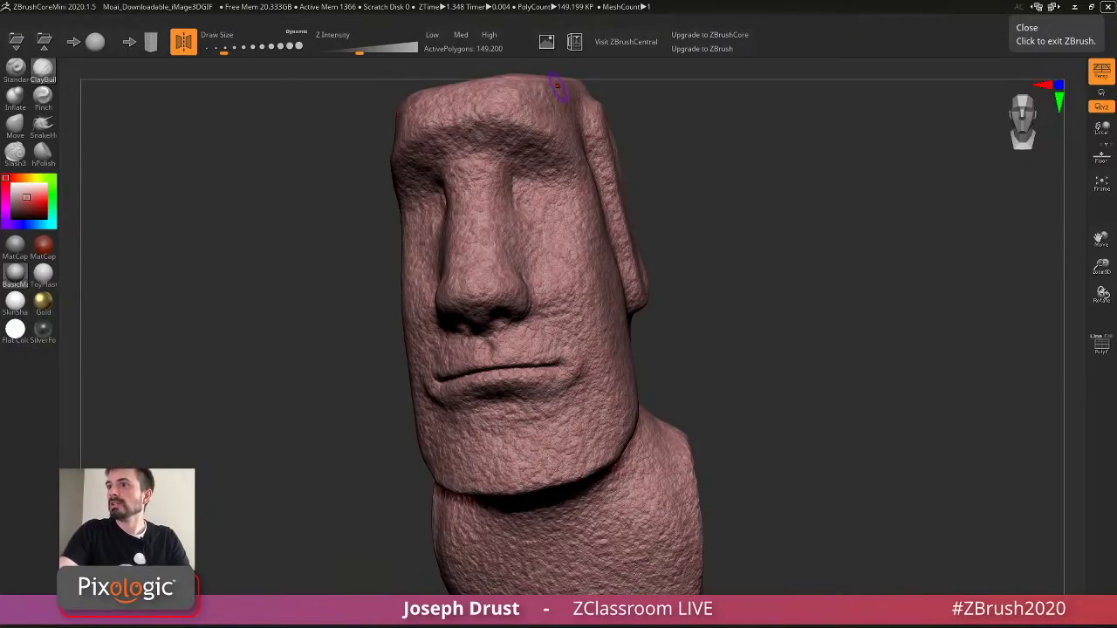
# Switch to the browser and open ZBrushCentral's featured topic "Introducing ZBrushCoreMini -- Your FREE Digital Sculpting Option".
pyautogui.moveTo(1116, 119); pyautogui.dragTo(262, 45)
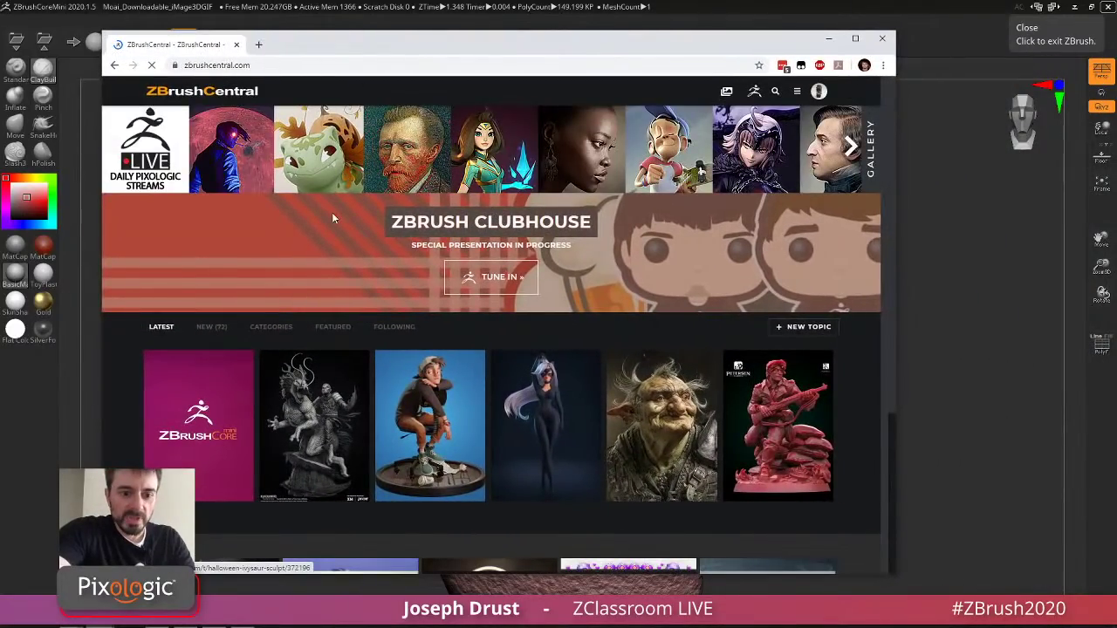
pyautogui.click(198, 425)
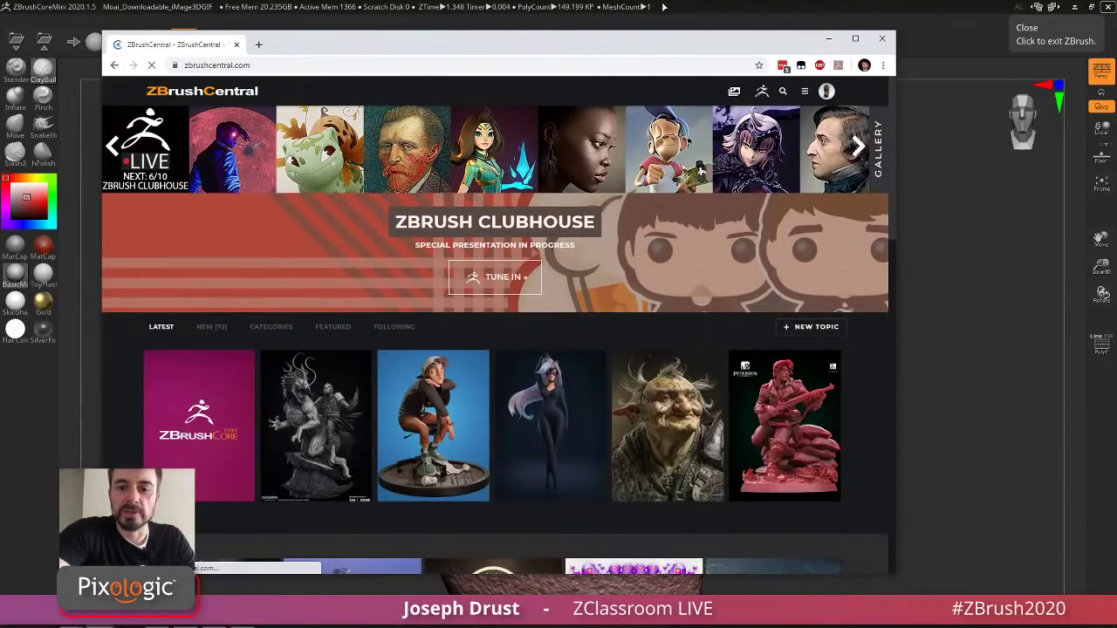
pyautogui.click(656, 7)
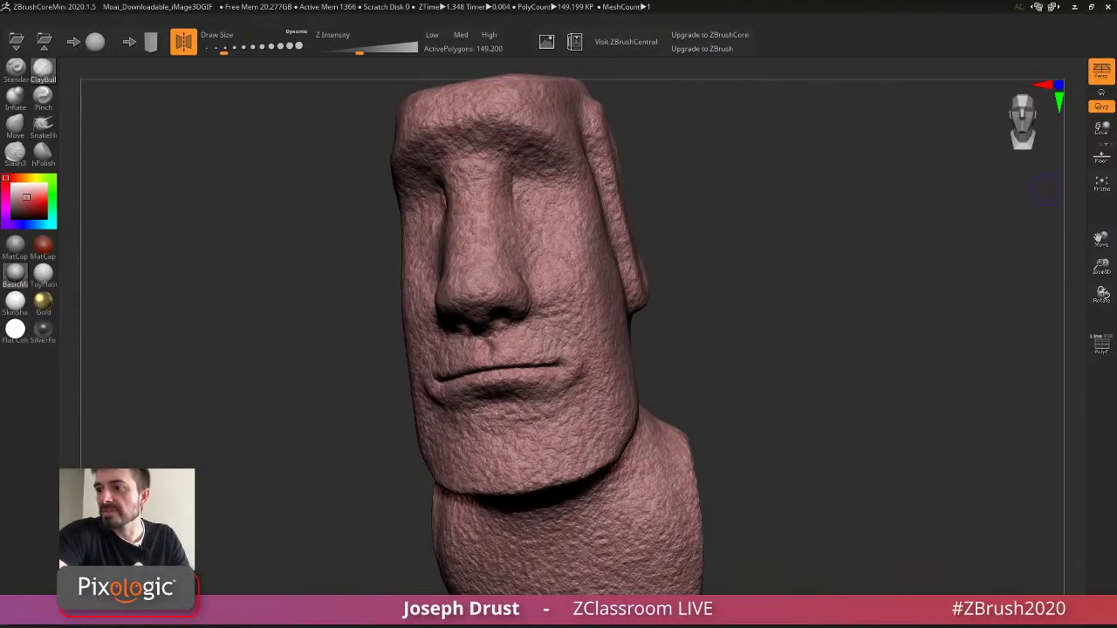
pyautogui.hotkey('alt', 'Tab')
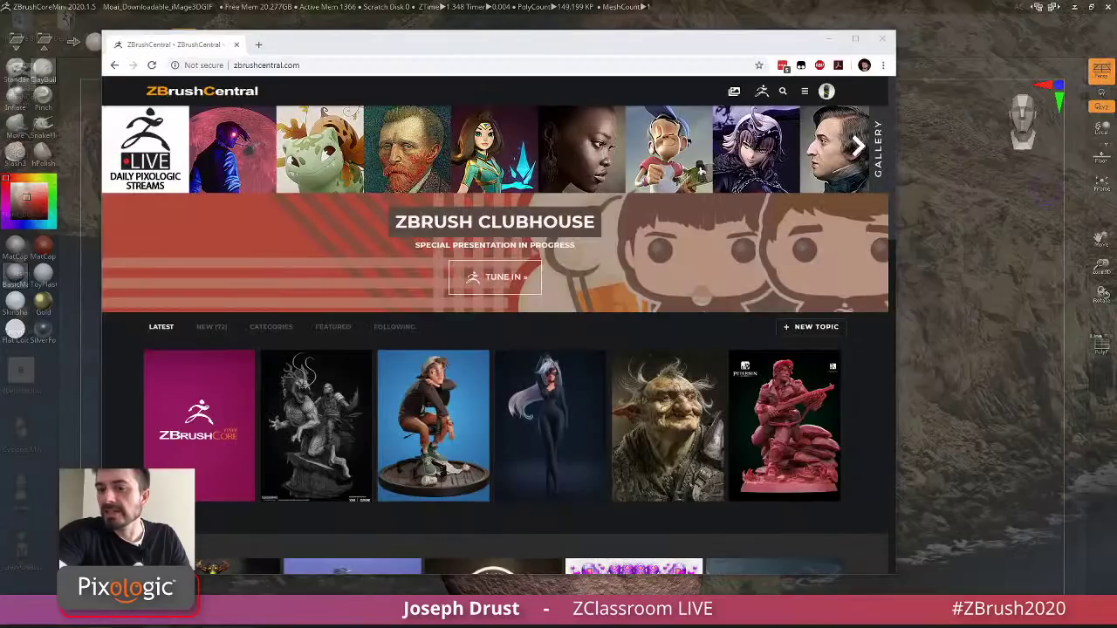
pyautogui.scroll(-2, 185, 288)
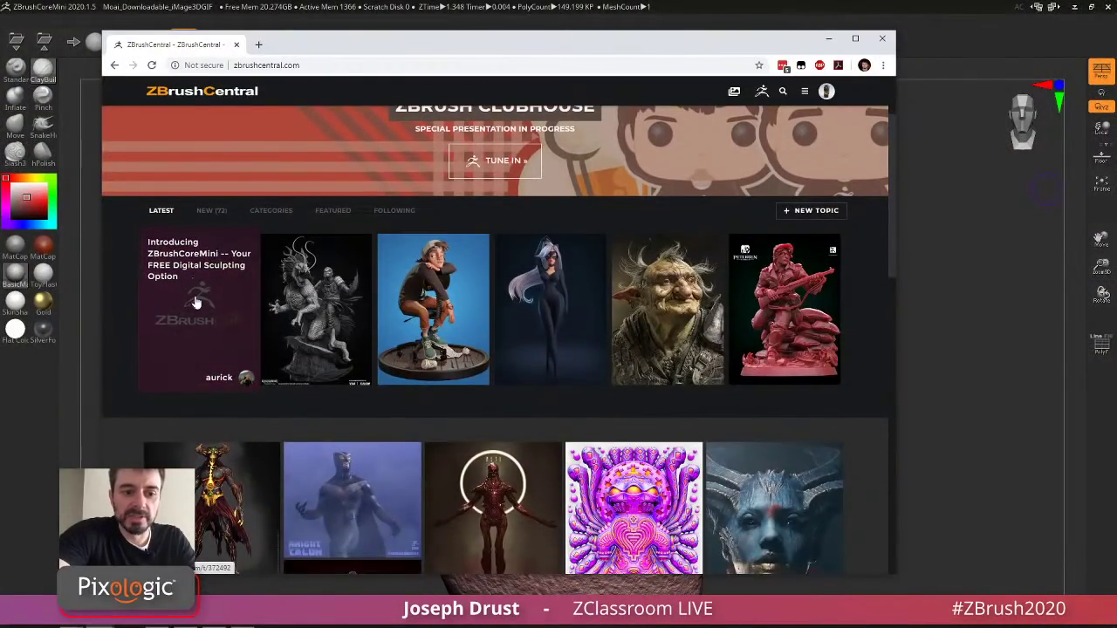
pyautogui.click(195, 302)
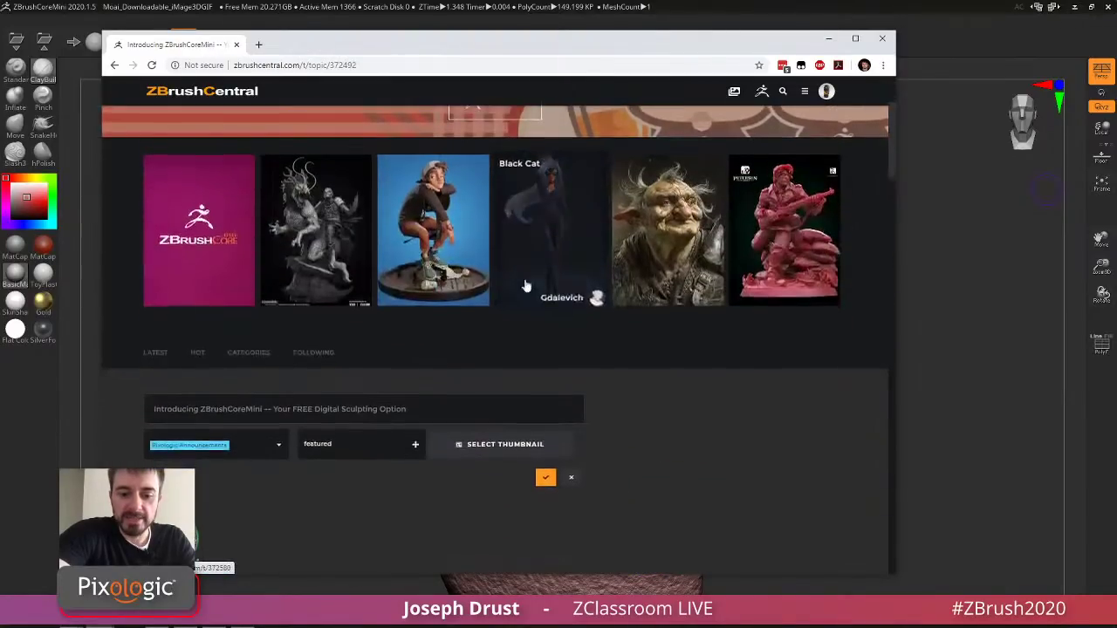
# Open the ZBrush Clubhouse thread for sharing iMage3D images from the end of the announcement post.
pyautogui.scroll(-15, 526, 285)
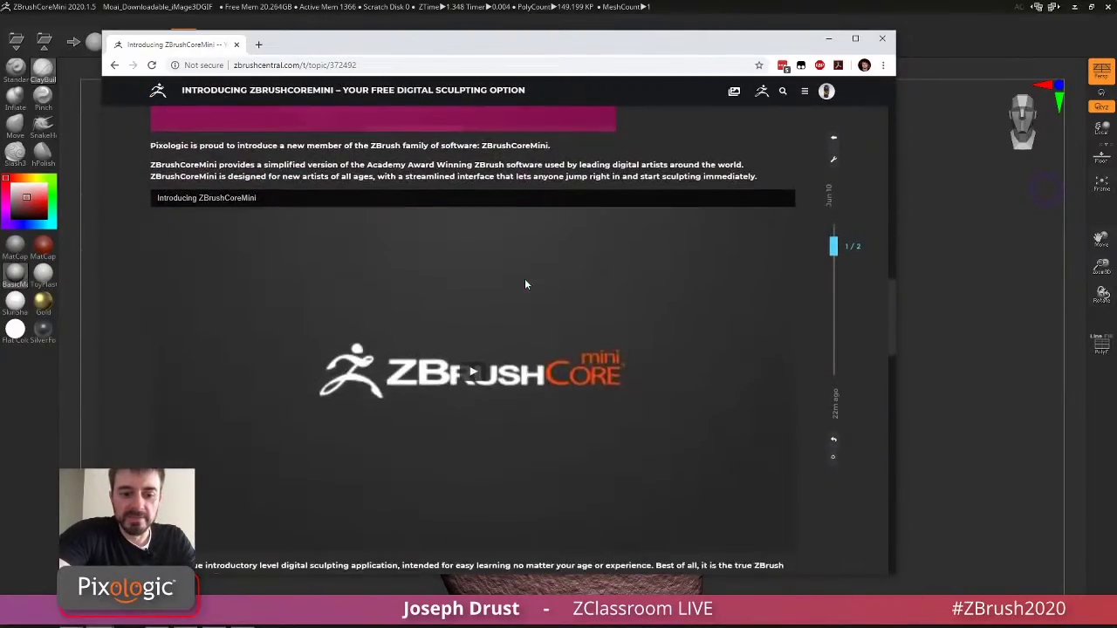
pyautogui.scroll(-1, 526, 284)
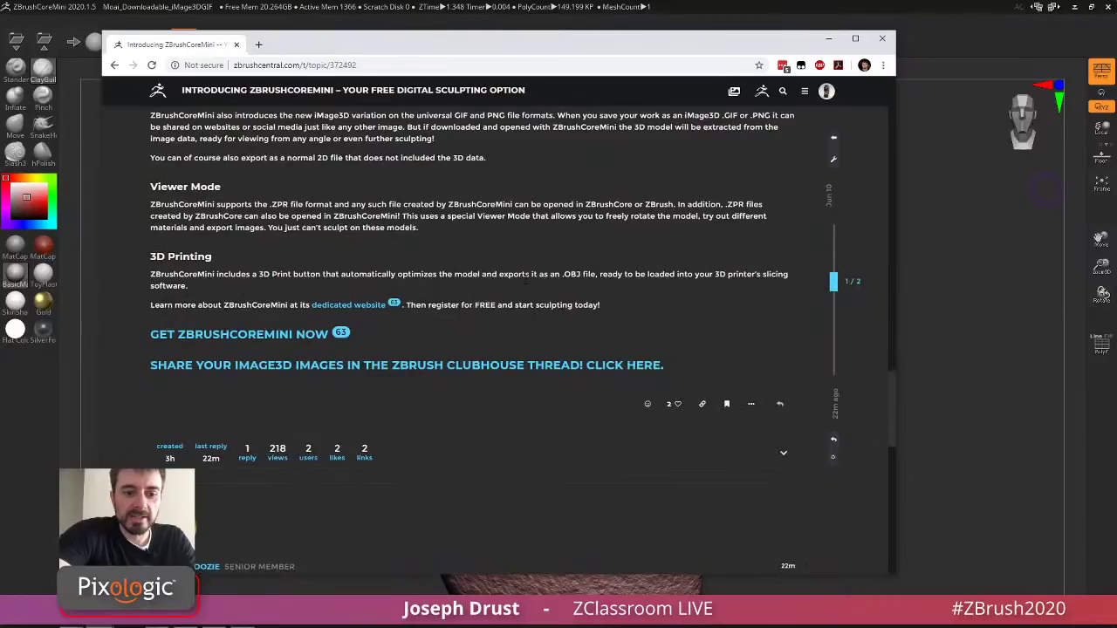
pyautogui.scroll(-2, 438, 262)
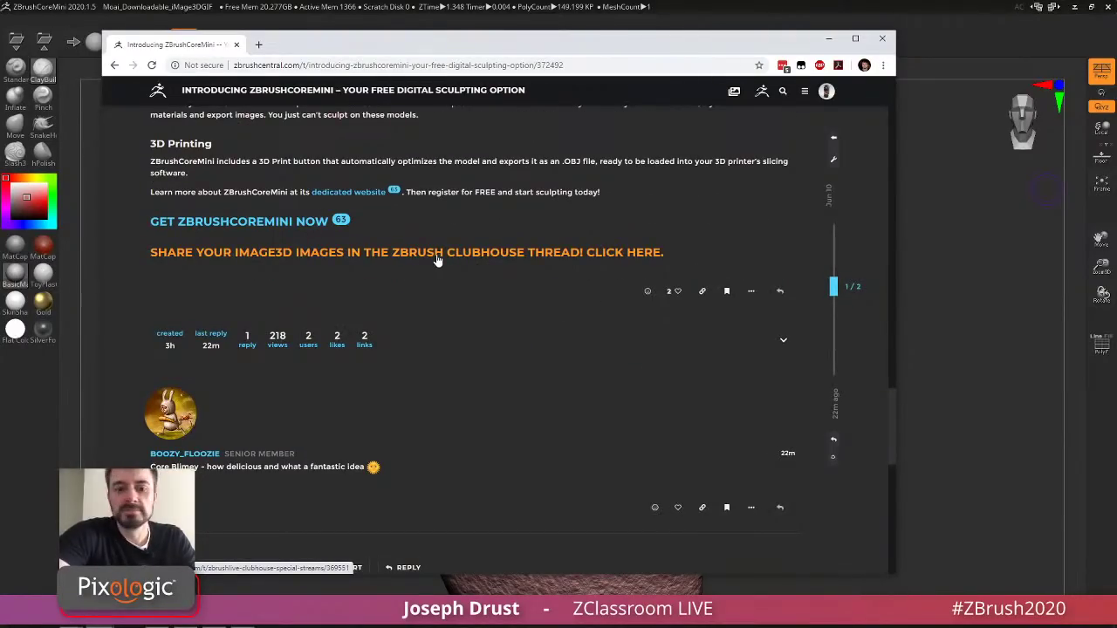
pyautogui.click(438, 253)
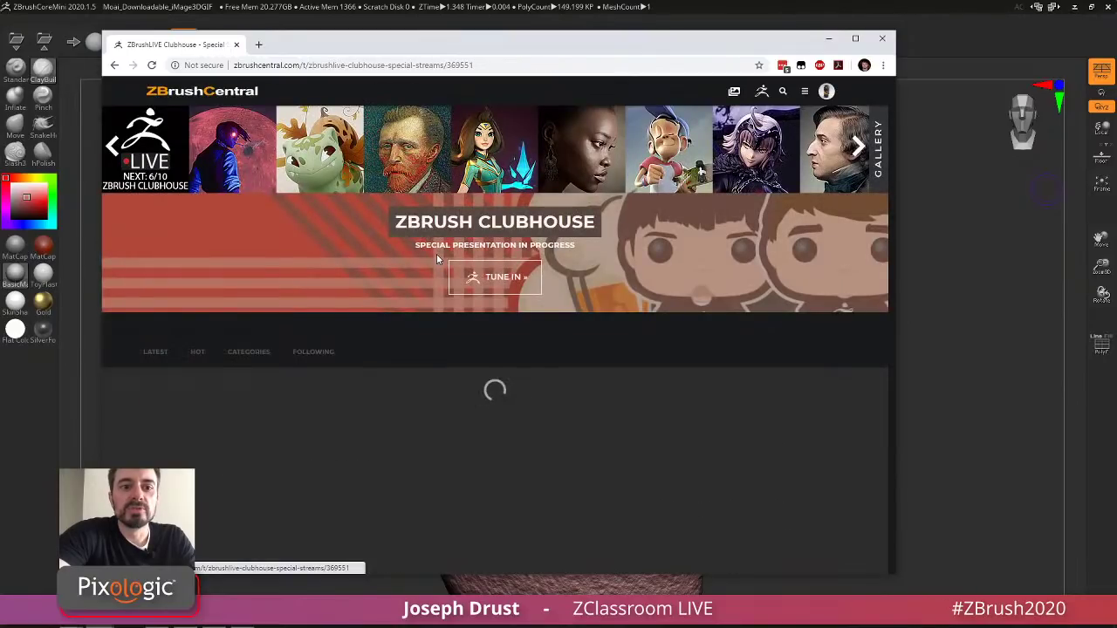
# Examine the iMage3D sculpts that community members posted in the ZBrushLIVE Clubhouse - Special Streams thread.
pyautogui.scroll(-10, 571, 267)
pyautogui.scroll(-3, 572, 267)
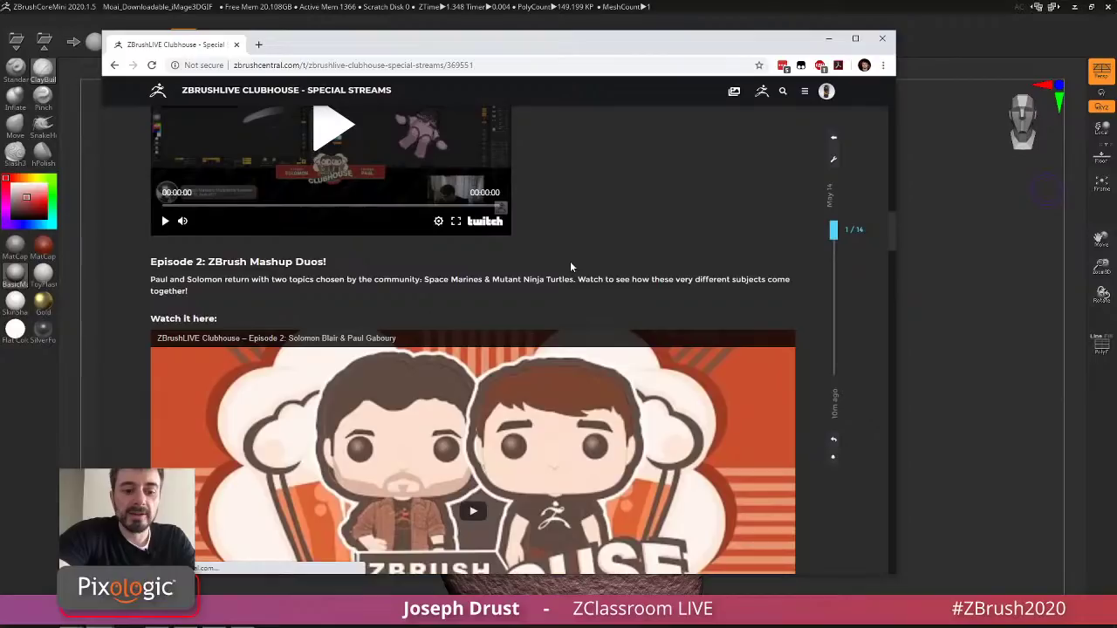
pyautogui.scroll(-5, 571, 267)
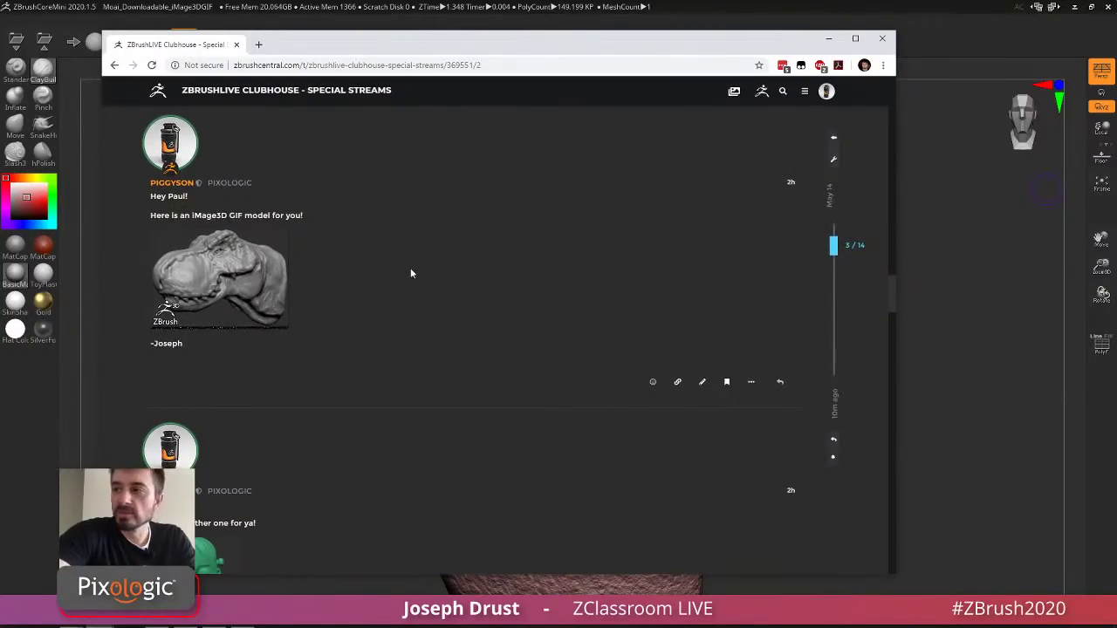
pyautogui.scroll(-3, 282, 256)
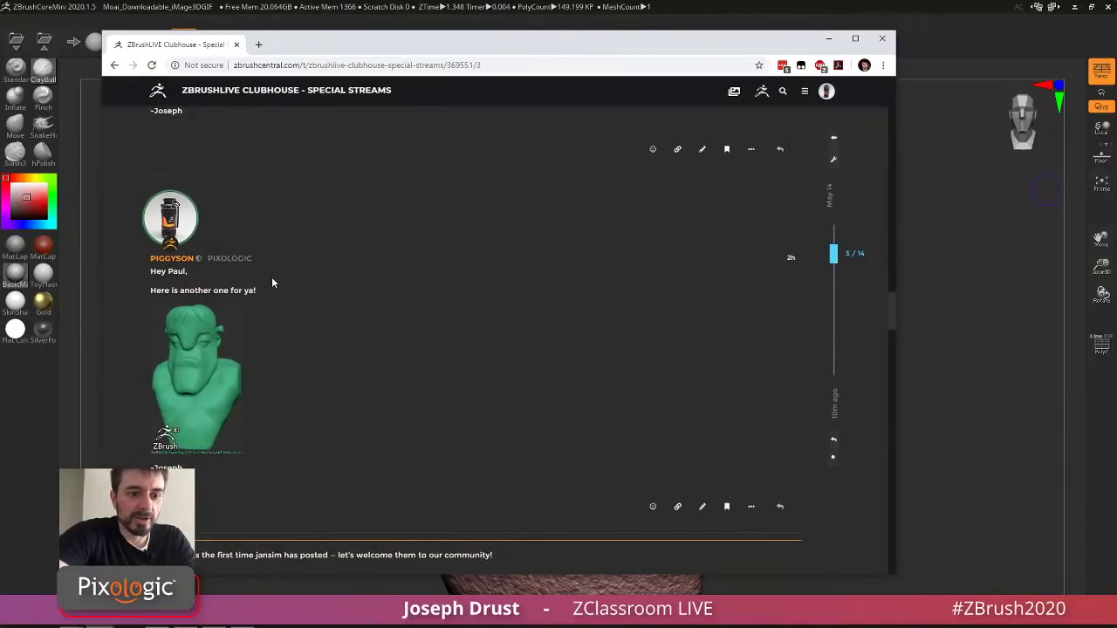
pyautogui.scroll(4, 272, 283)
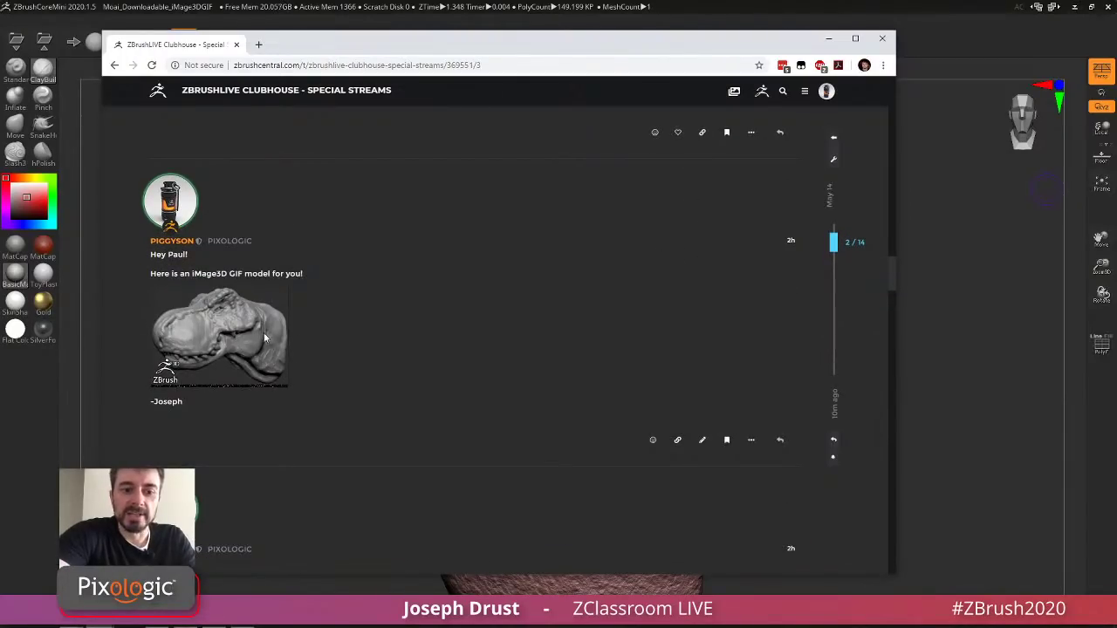
pyautogui.scroll(-6, 172, 244)
pyautogui.scroll(-2, 311, 274)
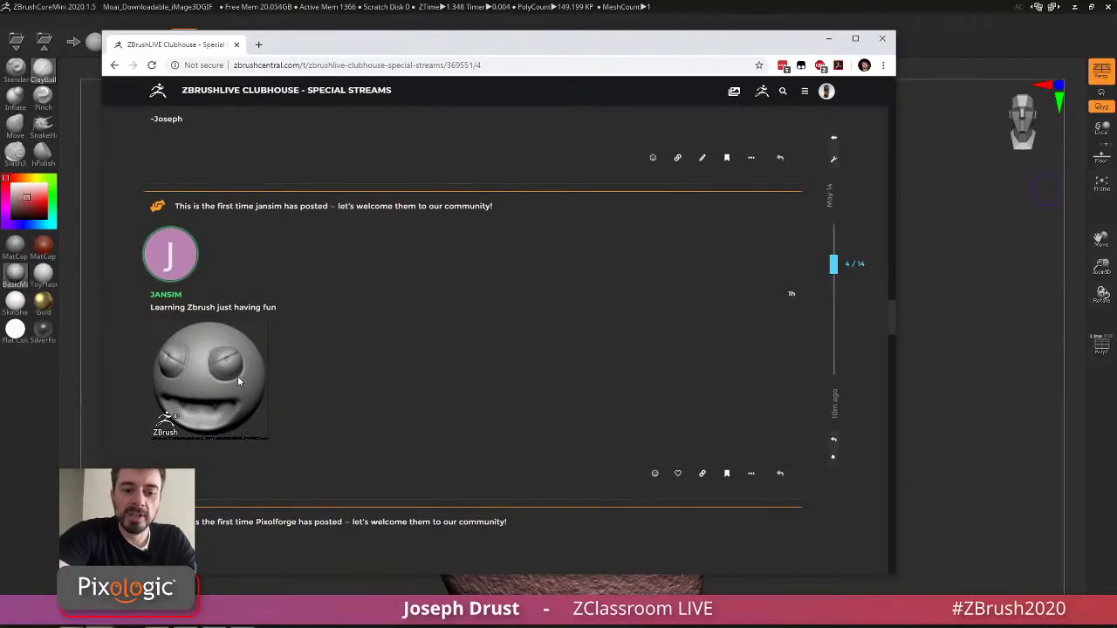
pyautogui.scroll(-2, 197, 300)
pyautogui.scroll(-3, 197, 300)
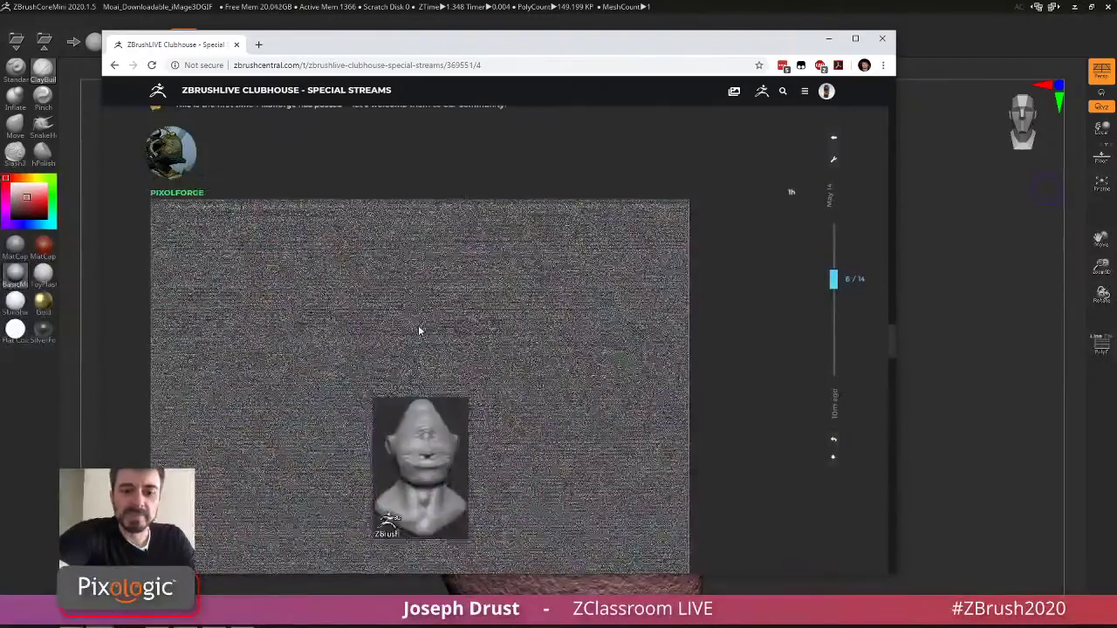
pyautogui.scroll(-1, 252, 332)
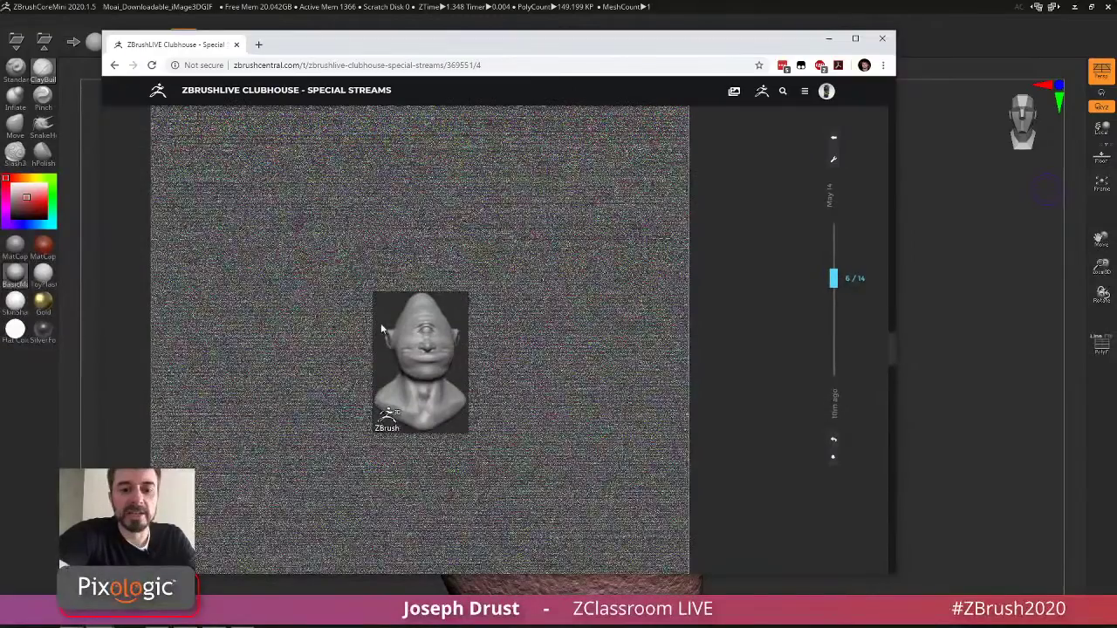
pyautogui.scroll(-10, 381, 329)
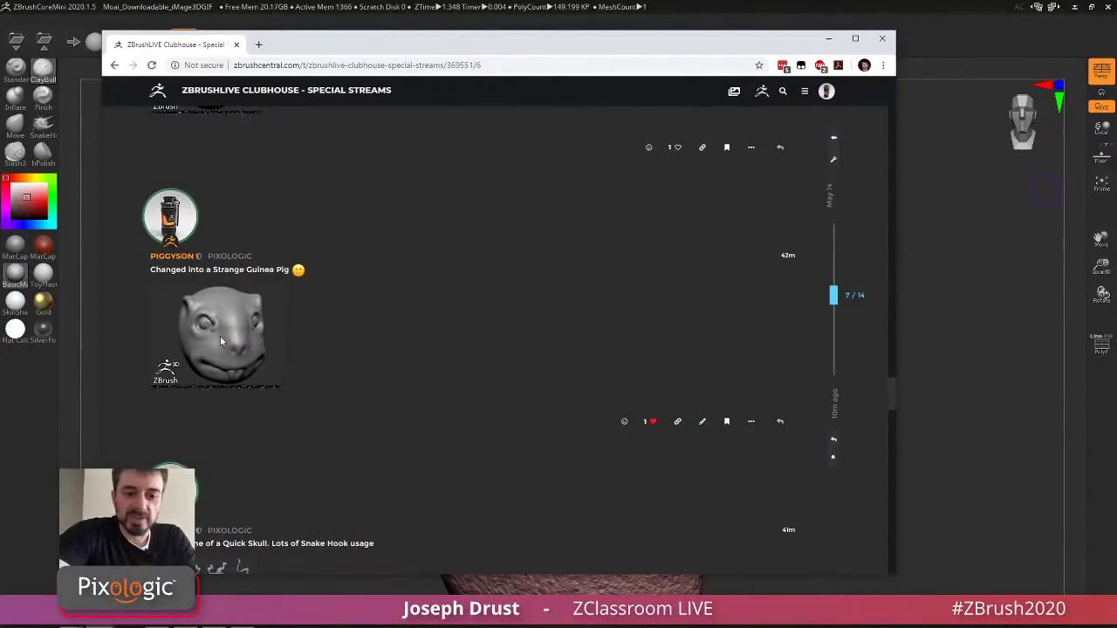
pyautogui.scroll(-3, 232, 332)
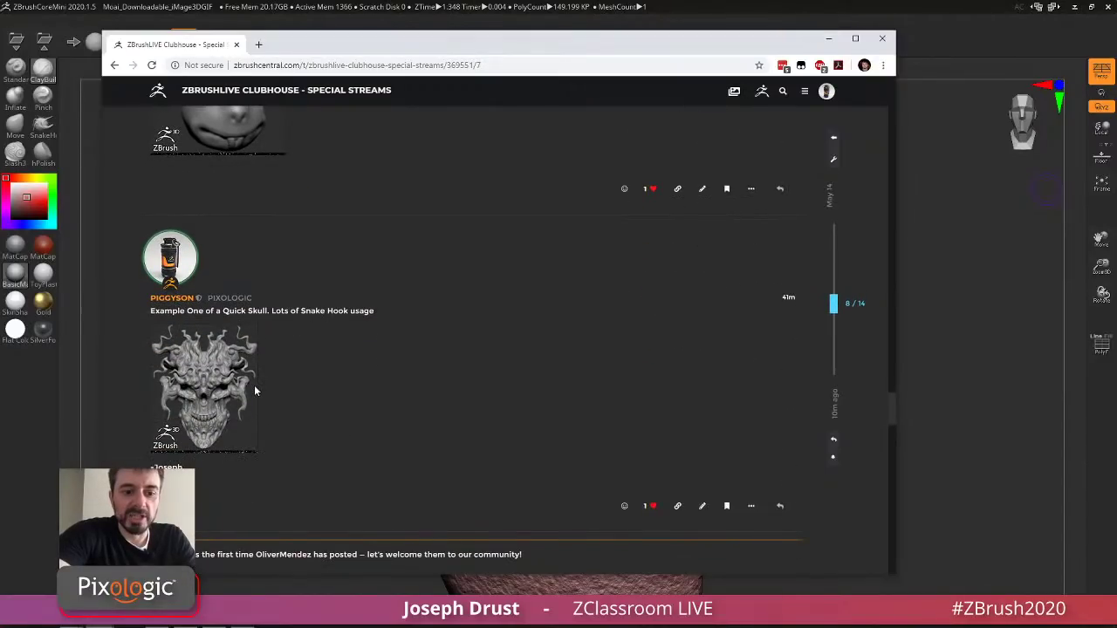
pyautogui.scroll(-2, 255, 391)
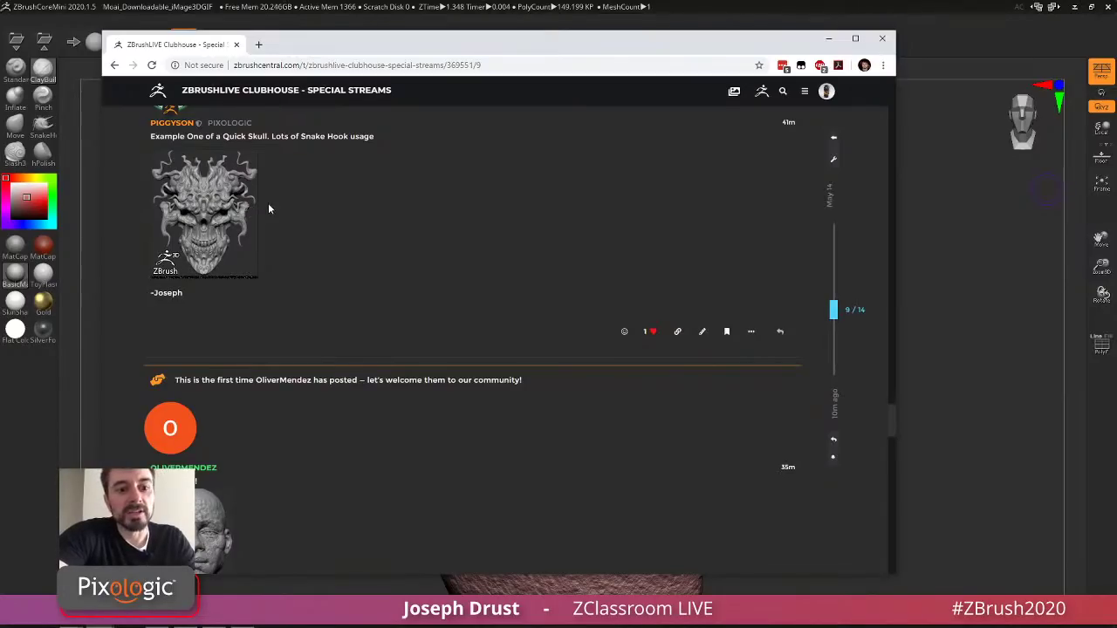
pyautogui.scroll(-3, 309, 207)
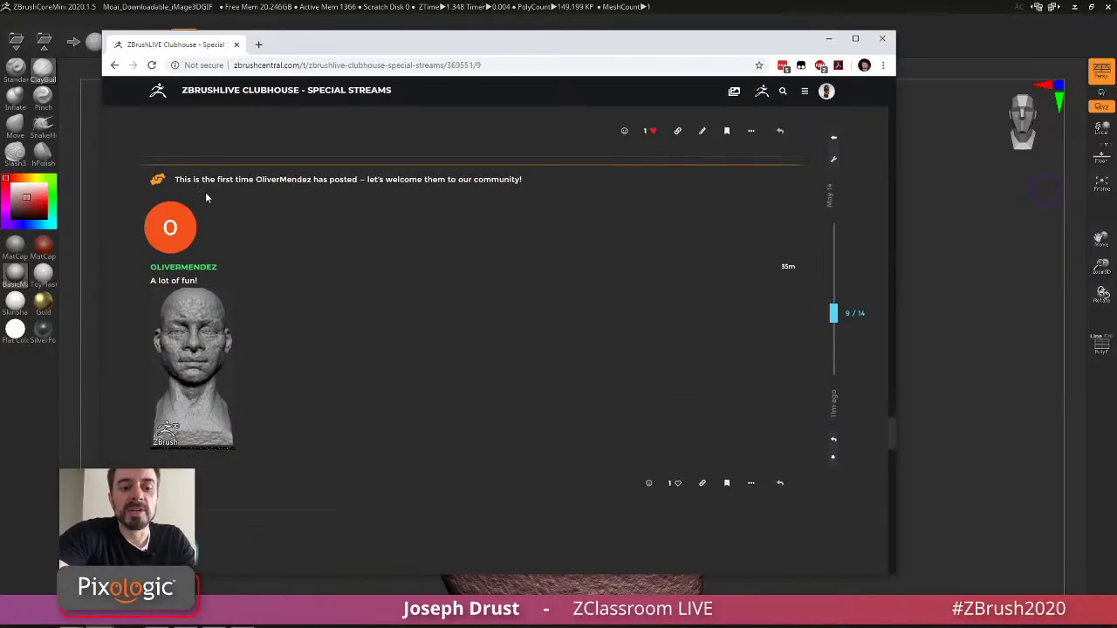
pyautogui.scroll(-5, 205, 227)
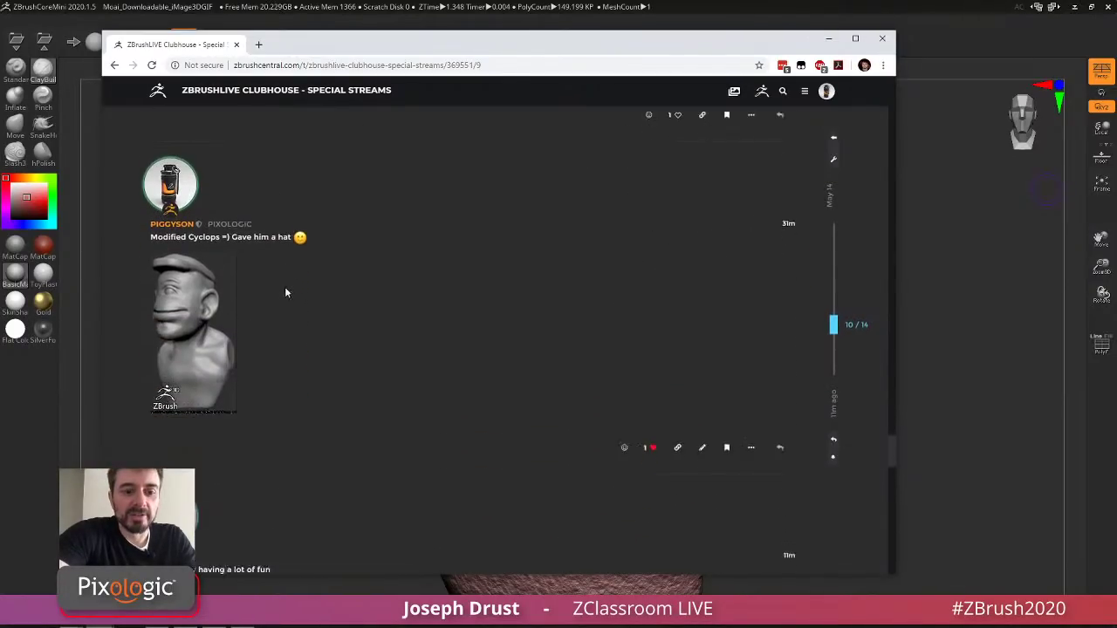
# Save the turtle creature GIF from the "I'm actually having a lot of fun" reply to the Desktop under its default name.
pyautogui.scroll(-2, 220, 295)
pyautogui.scroll(-2, 306, 297)
pyautogui.rightClick(208, 306)
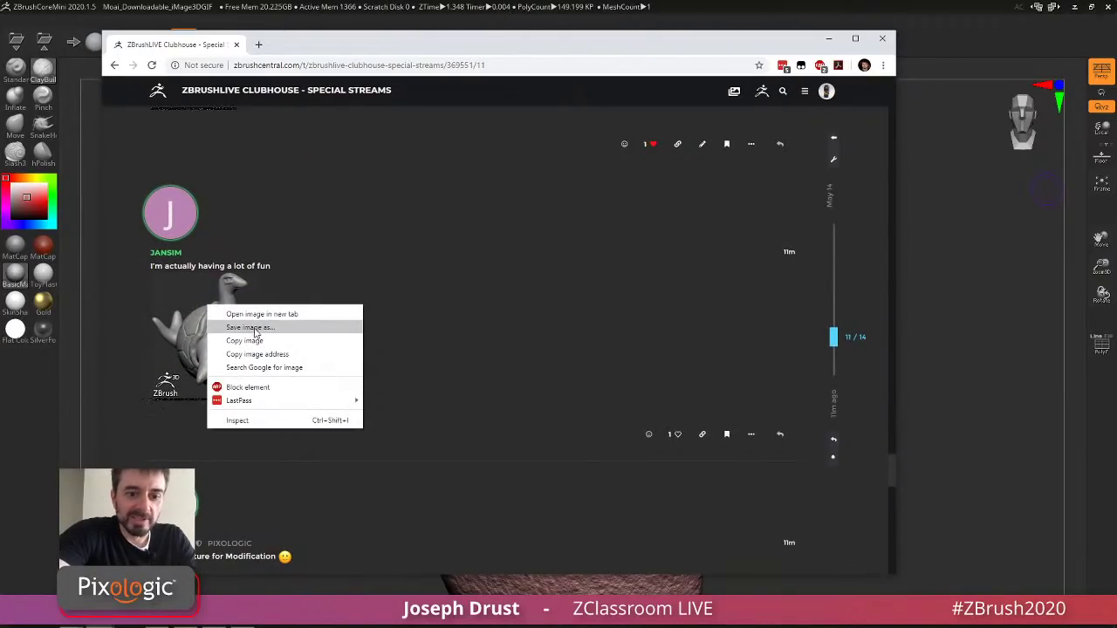
pyautogui.click(255, 330)
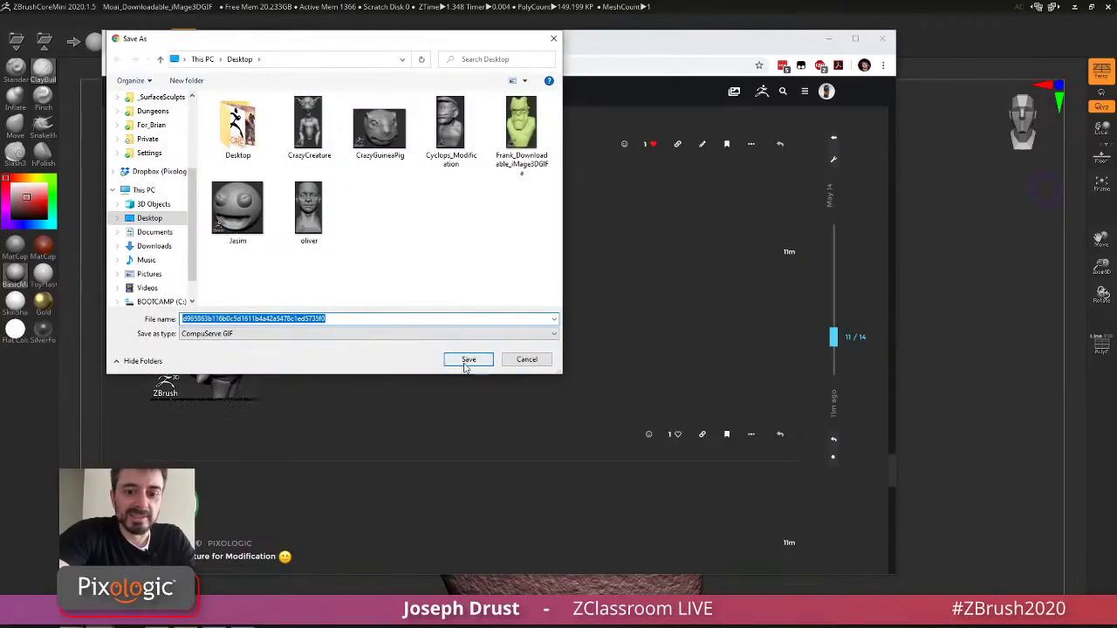
pyautogui.click(465, 361)
# Save the horned humanoid GIF from the reply below the Crazy Creature post to the Desktop under its default name.
pyautogui.scroll(-3, 430, 322)
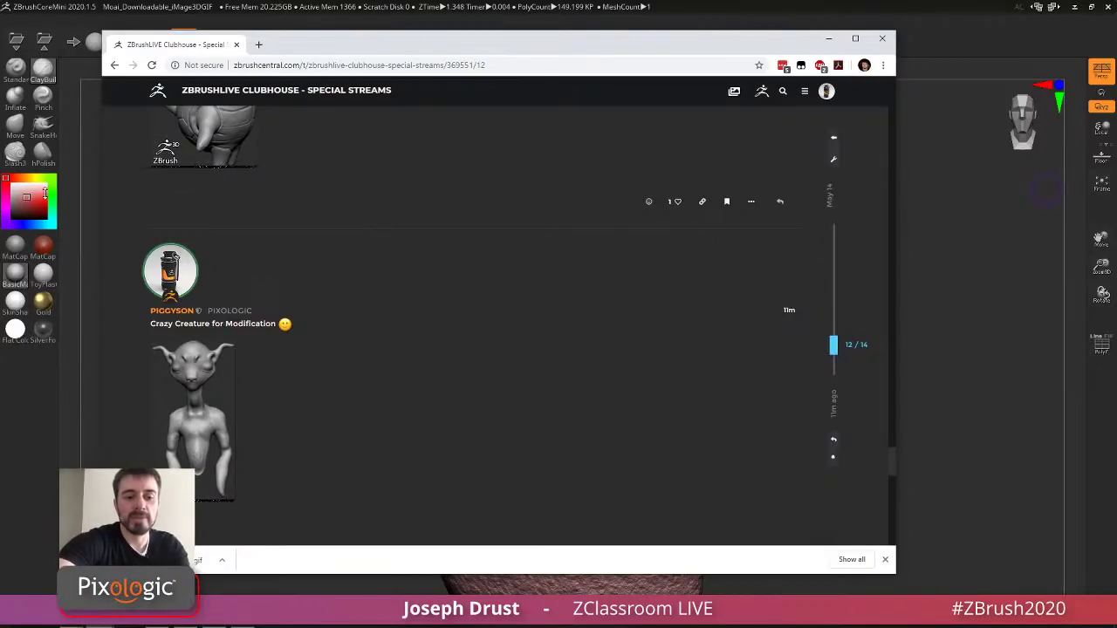
pyautogui.scroll(-2, 373, 298)
pyautogui.scroll(-5, 372, 298)
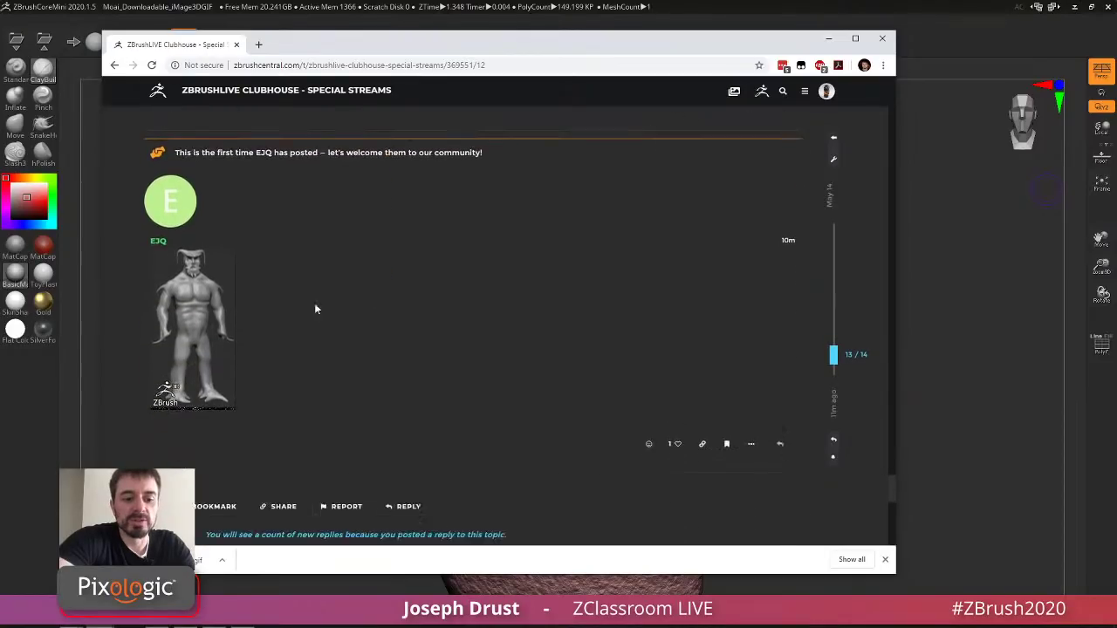
pyautogui.rightClick(213, 300)
pyautogui.click(239, 319)
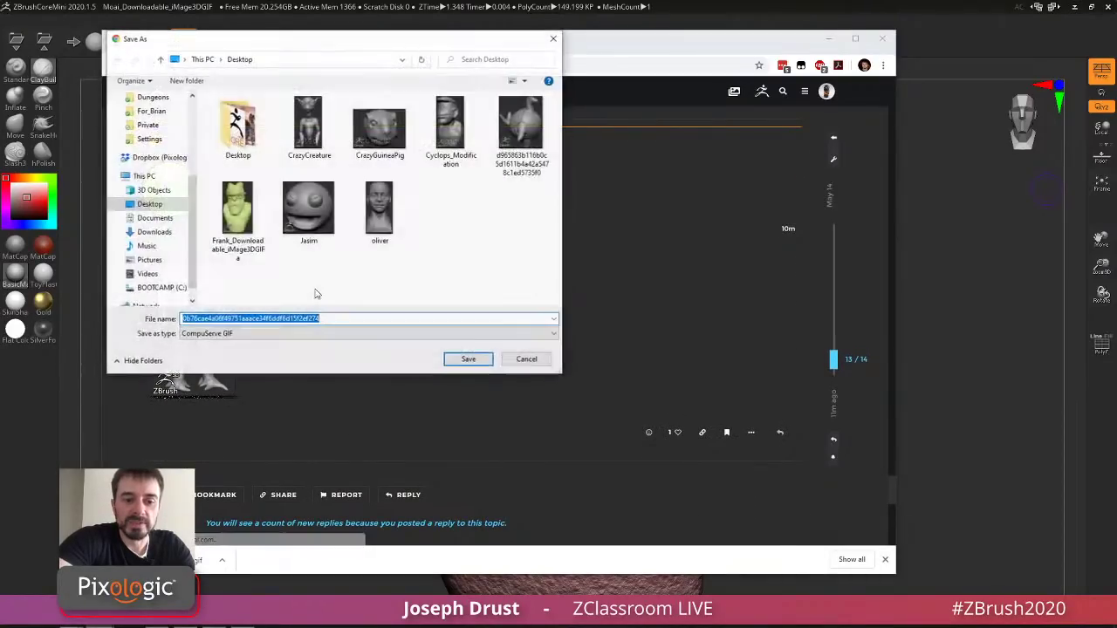
pyautogui.click(466, 357)
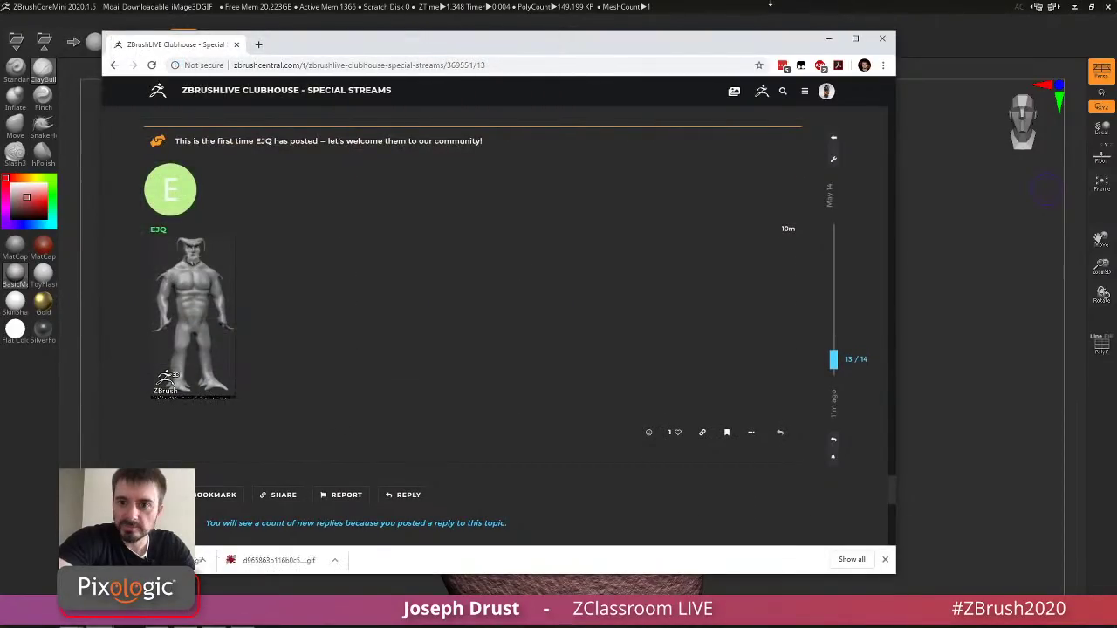
# Switch back to ZBrushCoreMini and load the downloaded turtle creature GIF from the Desktop, discarding the unsaved Moai changes.
pyautogui.click(769, 4)
pyautogui.moveTo(785, 210); pyautogui.dragTo(873, 288)
pyautogui.click(16, 41)
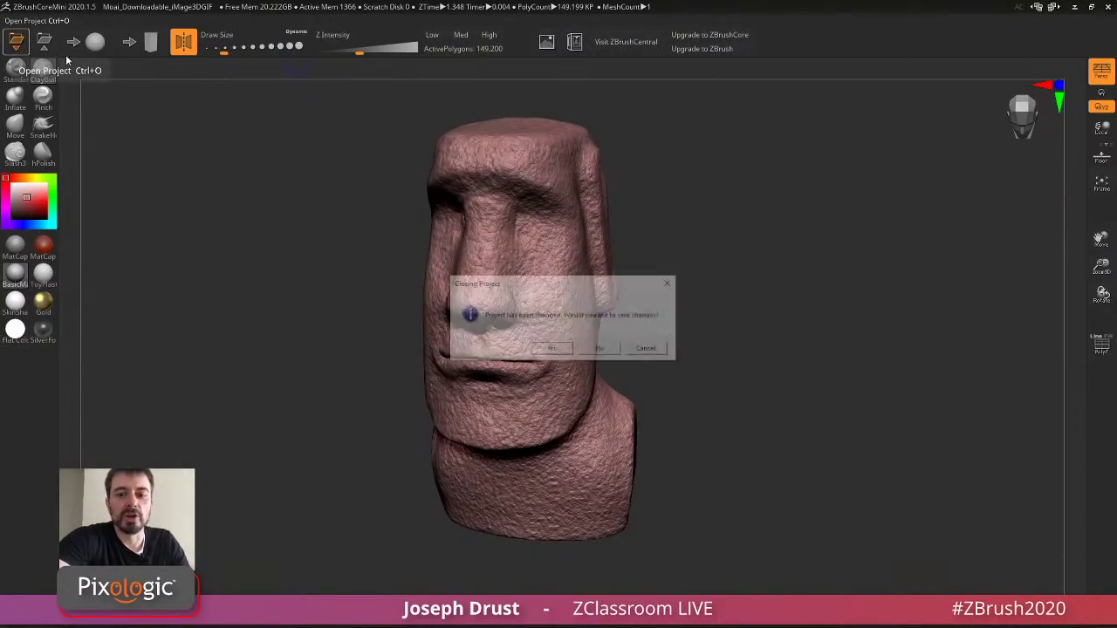
pyautogui.click(600, 350)
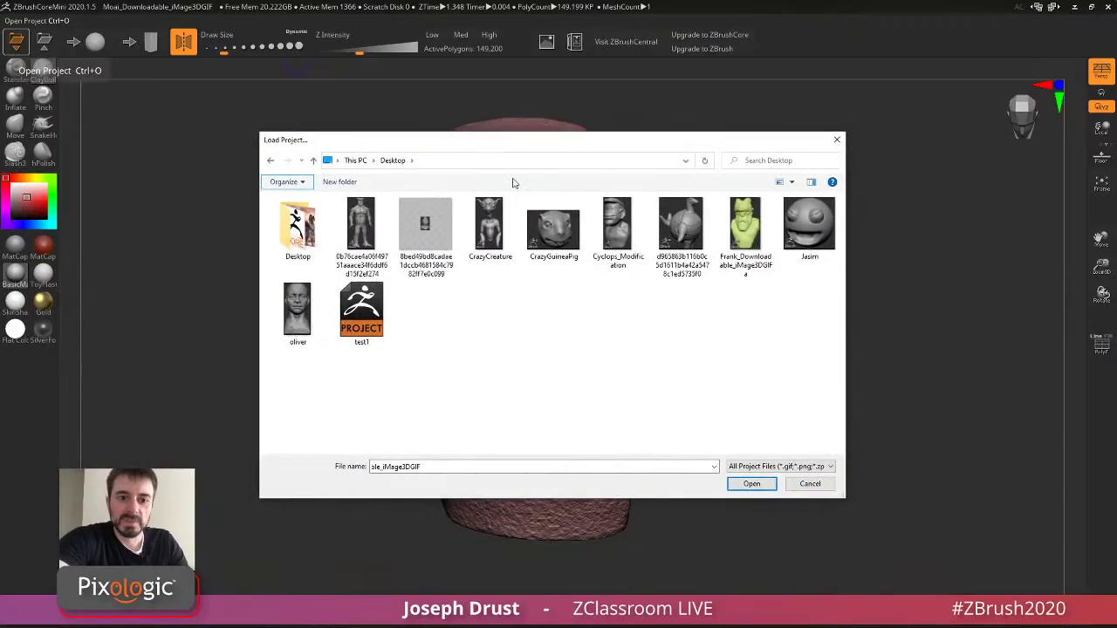
pyautogui.click(360, 228)
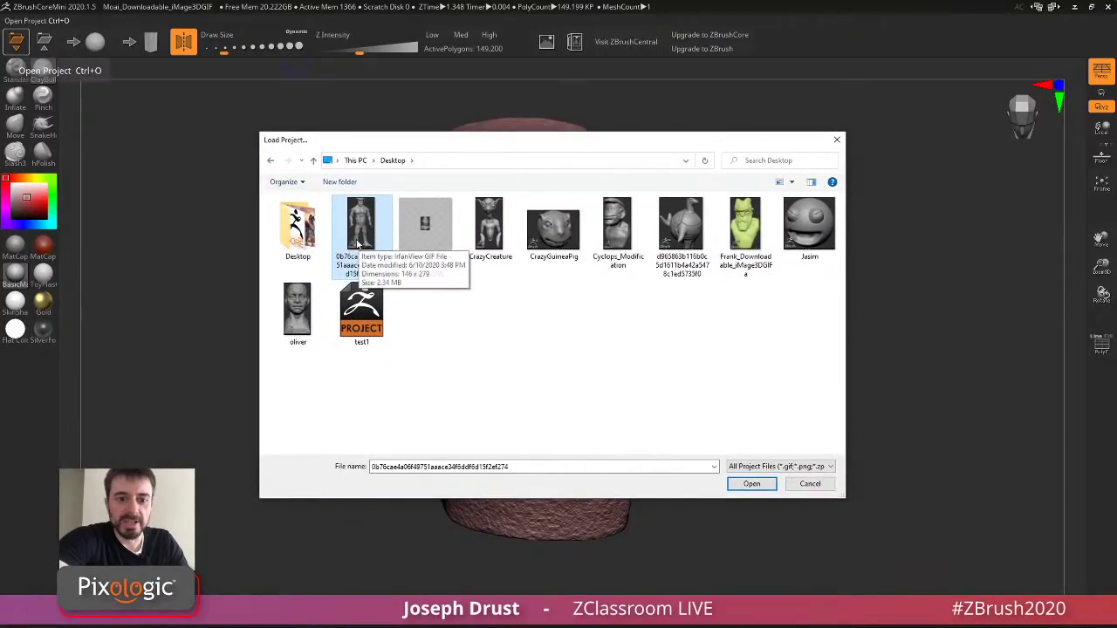
pyautogui.click(671, 226)
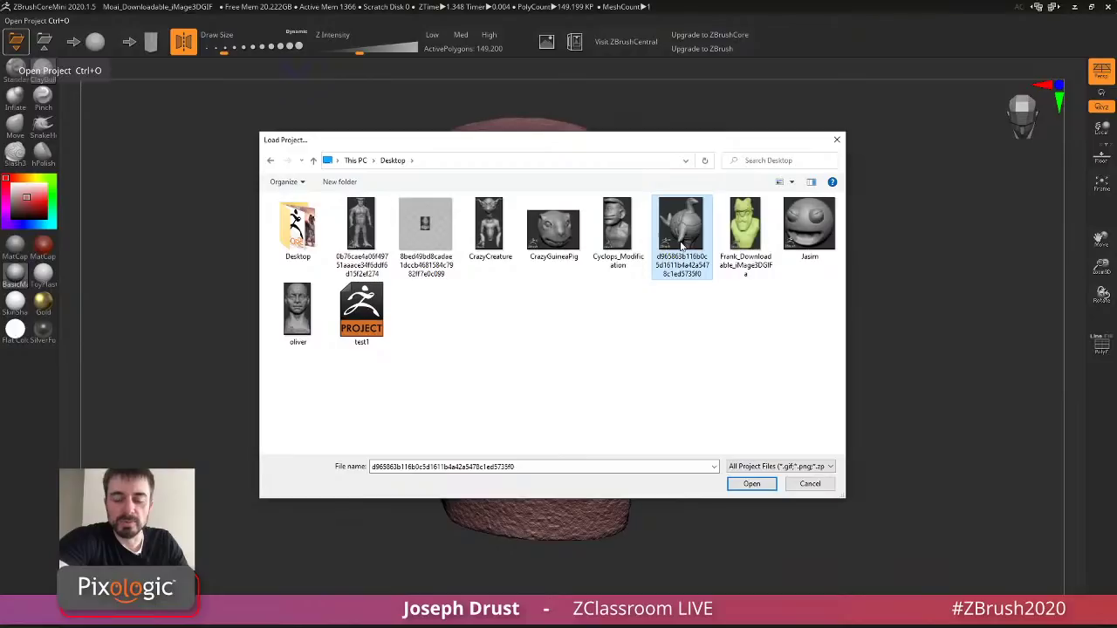
pyautogui.click(360, 229)
pyautogui.click(689, 234)
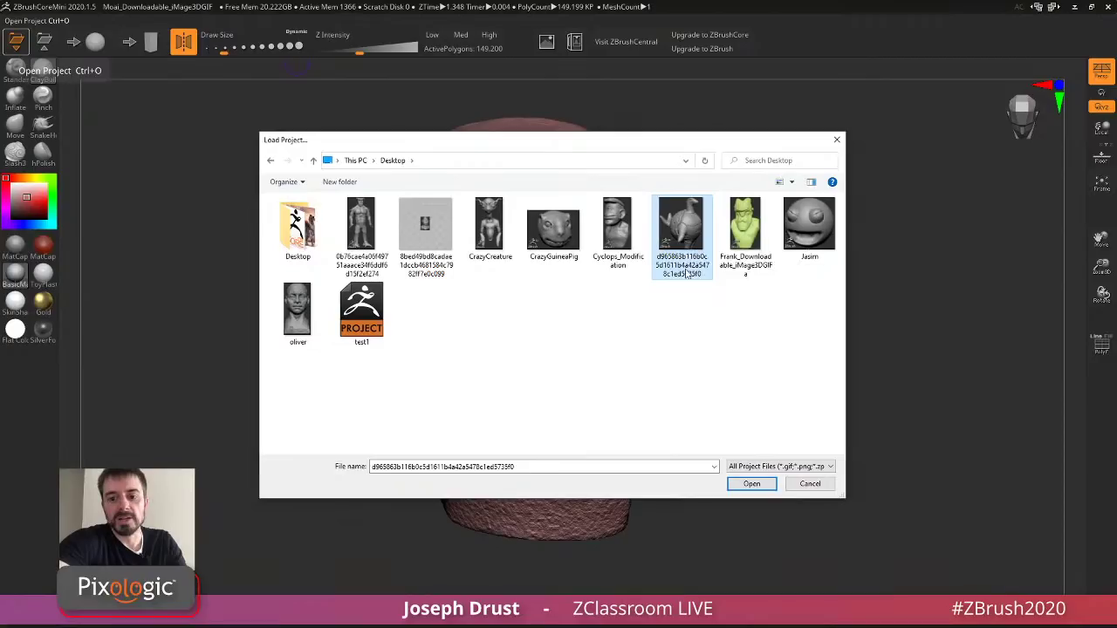
pyautogui.doubleClick(686, 274)
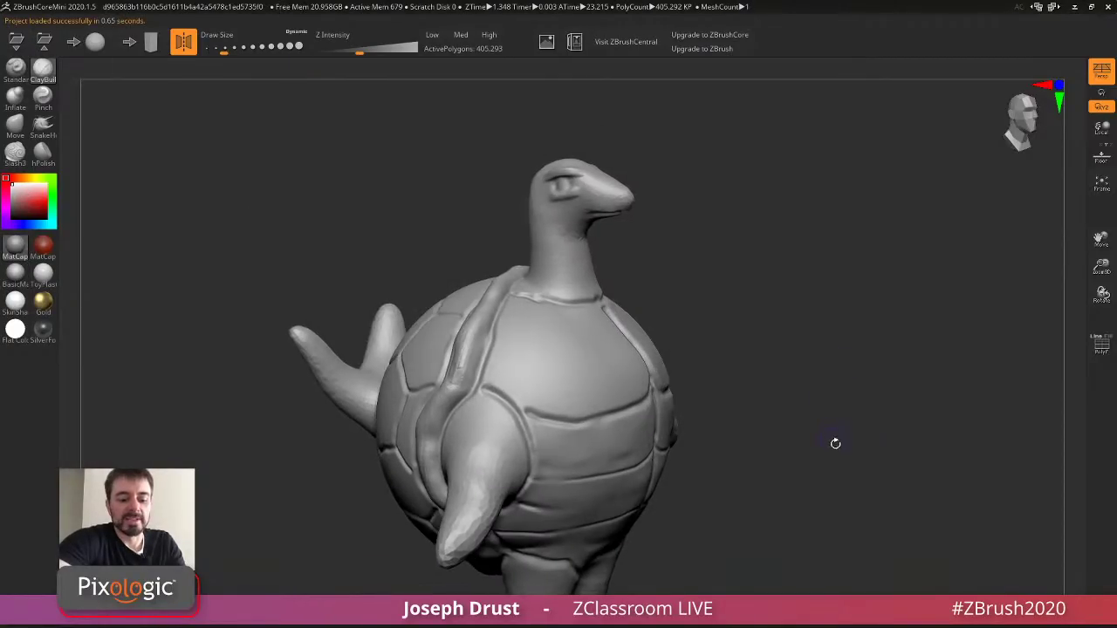
pyautogui.keyDown('alt'); pyautogui.moveTo(811, 444); pyautogui.dragTo(827, 413); pyautogui.keyUp('alt')
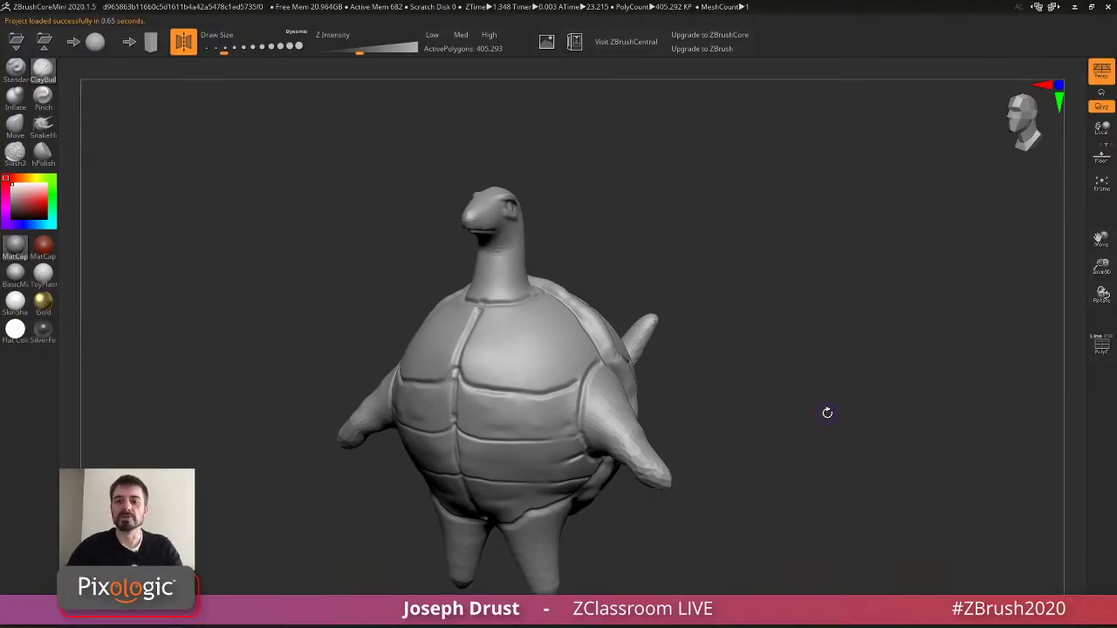
# Bend and reshape the turtle's legs into feet using an enlarged Move brush.
pyautogui.moveTo(811, 209)
pyautogui.mouseDown()
pyautogui.moveTo(850, 228)
pyautogui.moveTo(812, 209)
pyautogui.mouseUp()
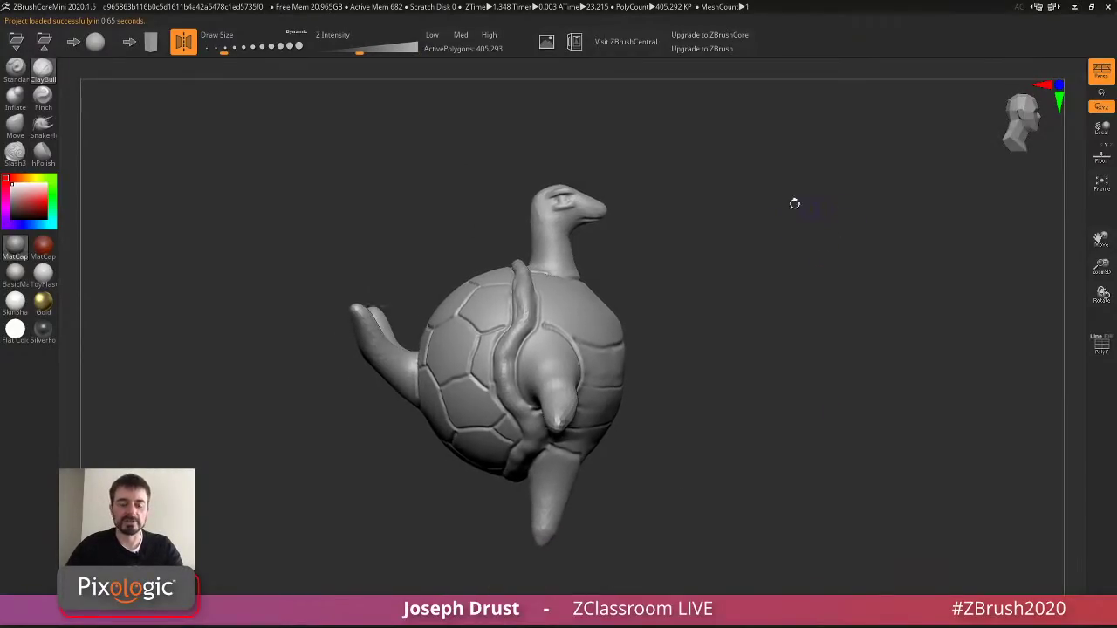
pyautogui.click(17, 129)
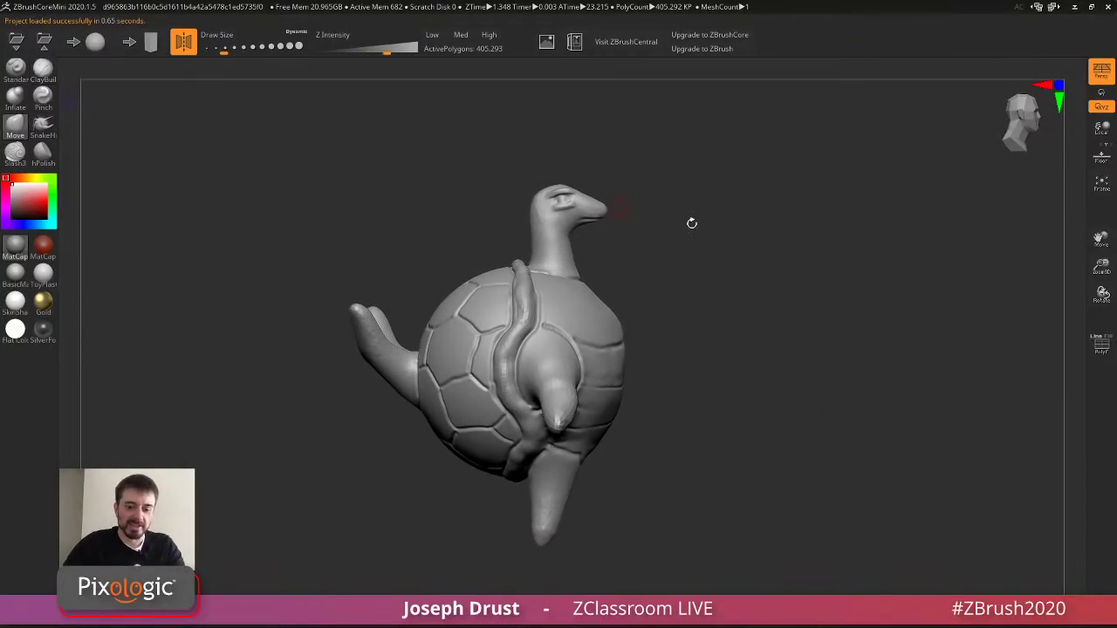
pyautogui.press(']')
pyautogui.press(']')
pyautogui.press(']')
pyautogui.moveTo(547, 480)
pyautogui.mouseDown()
pyautogui.moveTo(564, 514)
pyautogui.moveTo(560, 533)
pyautogui.moveTo(561, 507)
pyautogui.moveTo(561, 531)
pyautogui.moveTo(539, 528)
pyautogui.moveTo(558, 541)
pyautogui.moveTo(546, 546)
pyautogui.moveTo(392, 532)
pyautogui.mouseUp()
pyautogui.press('[')
pyautogui.moveTo(583, 489)
pyautogui.mouseDown()
pyautogui.moveTo(567, 501)
pyautogui.moveTo(583, 478)
pyautogui.moveTo(576, 465)
pyautogui.mouseUp()
pyautogui.moveTo(636, 466); pyautogui.dragTo(675, 456)
# Resize the Move brush and push in the front of the turtle's torso from the side.
pyautogui.press('s')
pyautogui.moveTo(765, 311); pyautogui.dragTo(698, 313)
pyautogui.press('s')
pyautogui.moveTo(625, 313); pyautogui.dragTo(614, 313)
pyautogui.moveTo(578, 325); pyautogui.dragTo(569, 339)
pyautogui.moveTo(687, 271); pyautogui.dragTo(627, 293)
pyautogui.moveTo(583, 211); pyautogui.dragTo(653, 203)
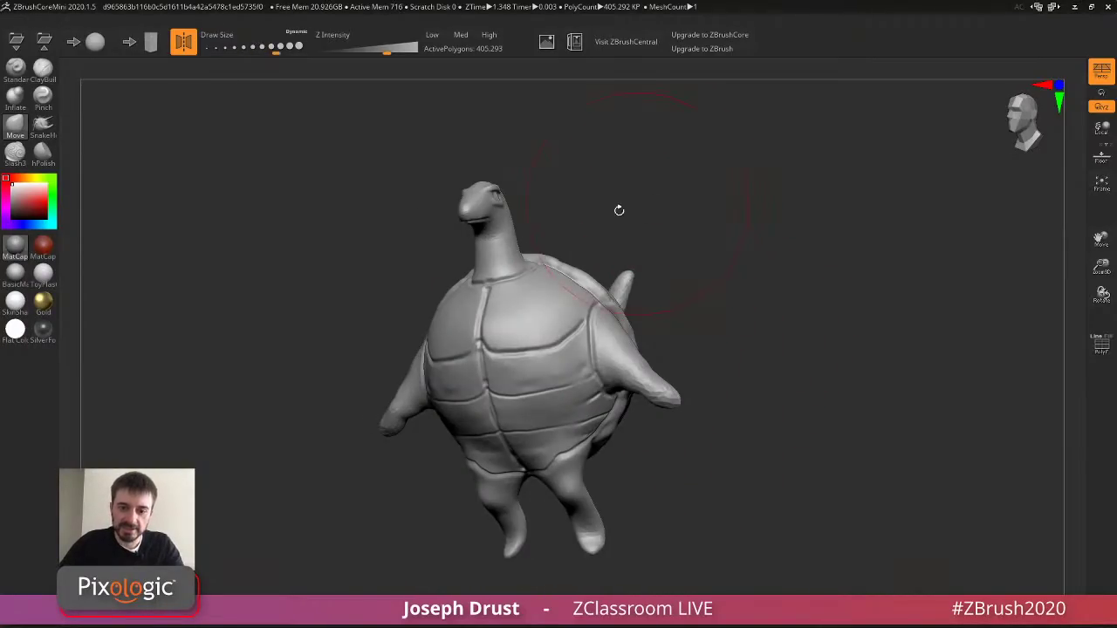
# Adjust the turtle's chest and arms with the Move brush from several angles and flatten its belly.
pyautogui.moveTo(537, 330); pyautogui.dragTo(539, 345)
pyautogui.moveTo(602, 222); pyautogui.dragTo(698, 230)
pyautogui.moveTo(536, 359); pyautogui.dragTo(533, 347)
pyautogui.moveTo(680, 306); pyautogui.dragTo(602, 314)
pyautogui.moveTo(509, 372); pyautogui.dragTo(500, 379)
pyautogui.moveTo(672, 314); pyautogui.dragTo(760, 314)
pyautogui.moveTo(625, 360); pyautogui.dragTo(611, 356)
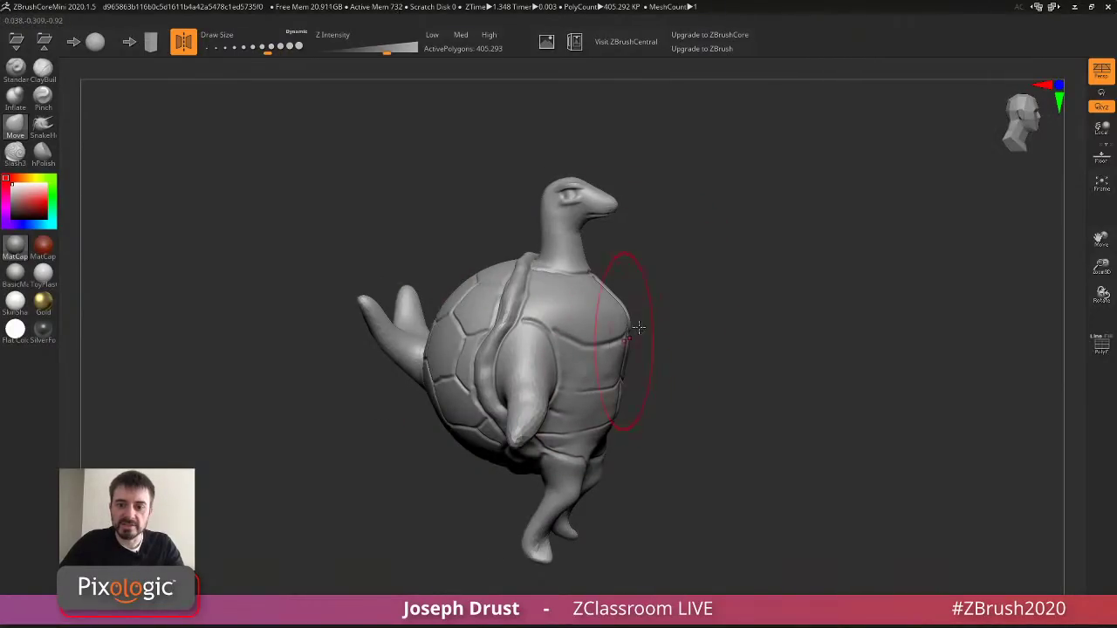
# Pull the upper chest forward and adjust the neck and shell rim with a resized Move brush.
pyautogui.moveTo(644, 315); pyautogui.dragTo(663, 325)
pyautogui.press('s')
pyautogui.moveTo(654, 212); pyautogui.dragTo(707, 219)
pyautogui.press('s')
pyautogui.moveTo(642, 225); pyautogui.dragTo(660, 225)
pyautogui.moveTo(553, 266)
pyautogui.mouseDown()
pyautogui.moveTo(568, 257)
pyautogui.moveTo(546, 274)
pyautogui.mouseUp()
pyautogui.press('s')
pyautogui.moveTo(764, 188)
pyautogui.mouseDown()
pyautogui.moveTo(746, 177)
pyautogui.moveTo(550, 419)
pyautogui.mouseUp()
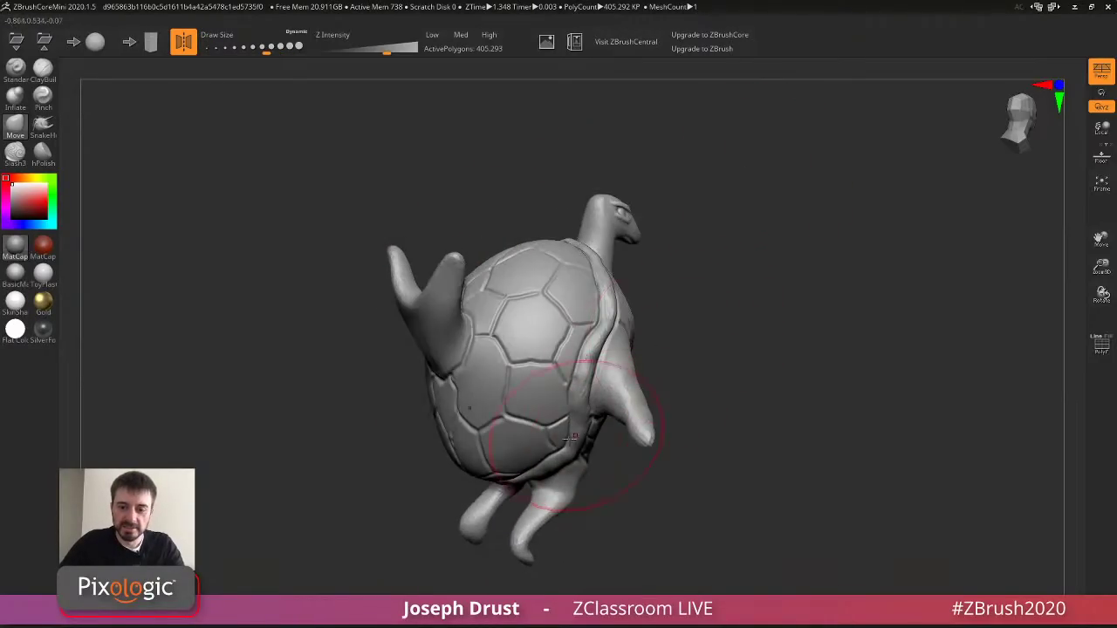
# Raise the upper edge of the chest plate around the base of the neck with the Move brush.
pyautogui.moveTo(698, 288)
pyautogui.mouseDown()
pyautogui.moveTo(641, 314)
pyautogui.moveTo(588, 269)
pyautogui.mouseUp()
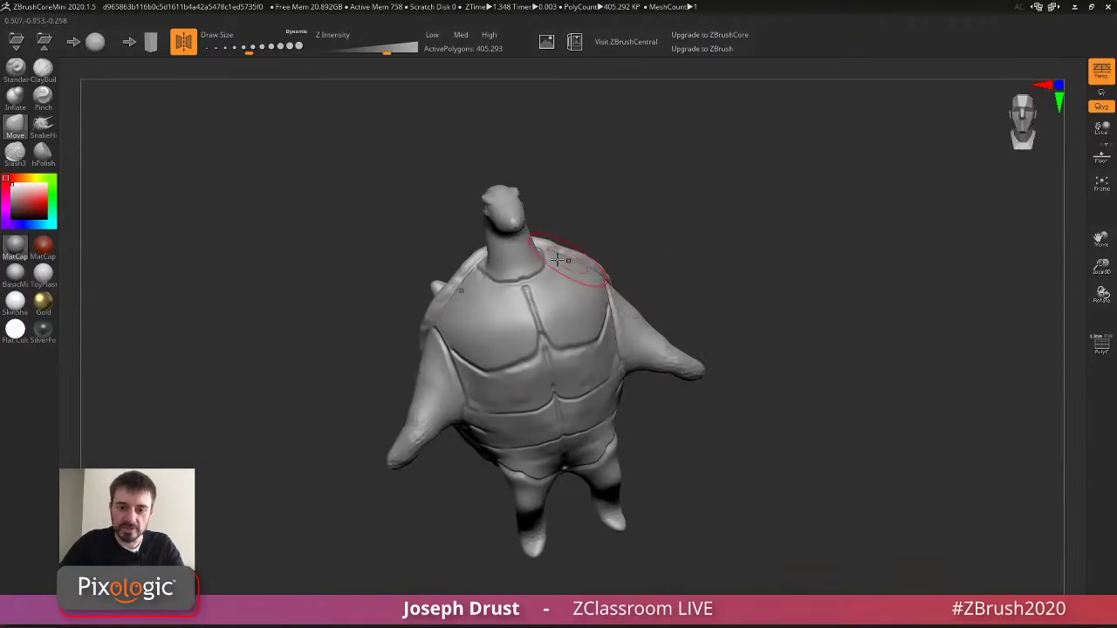
pyautogui.moveTo(663, 314); pyautogui.dragTo(536, 262)
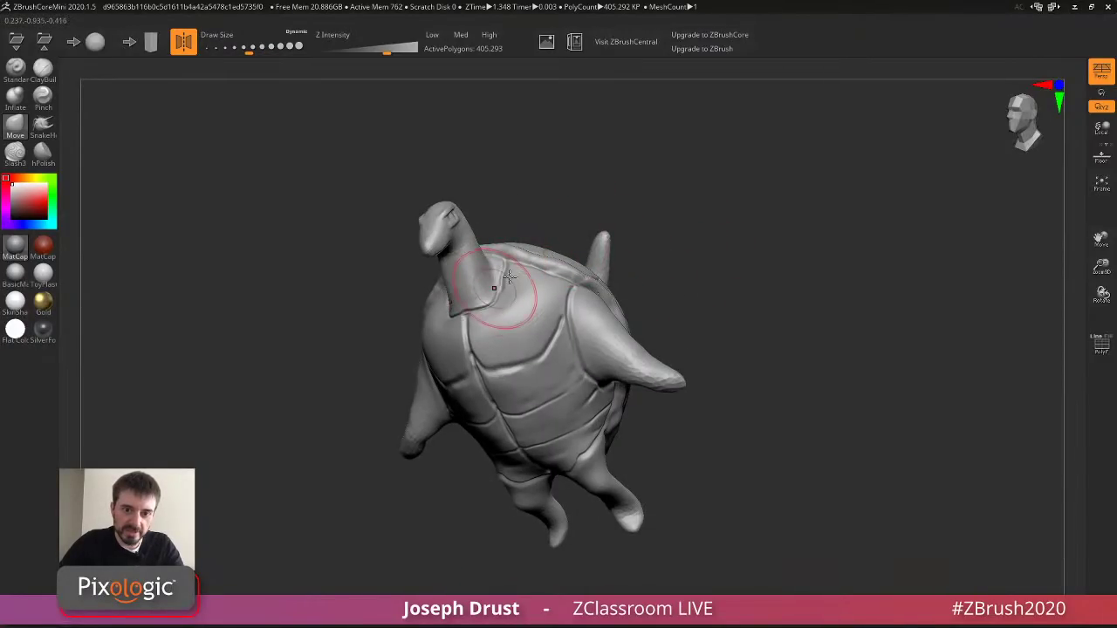
pyautogui.moveTo(510, 277)
pyautogui.mouseDown(button='right')
pyautogui.moveTo(585, 287)
pyautogui.moveTo(572, 214)
pyautogui.moveTo(469, 203)
pyautogui.mouseUp(button='right')
pyautogui.moveTo(472, 150); pyautogui.dragTo(586, 160, button='right')
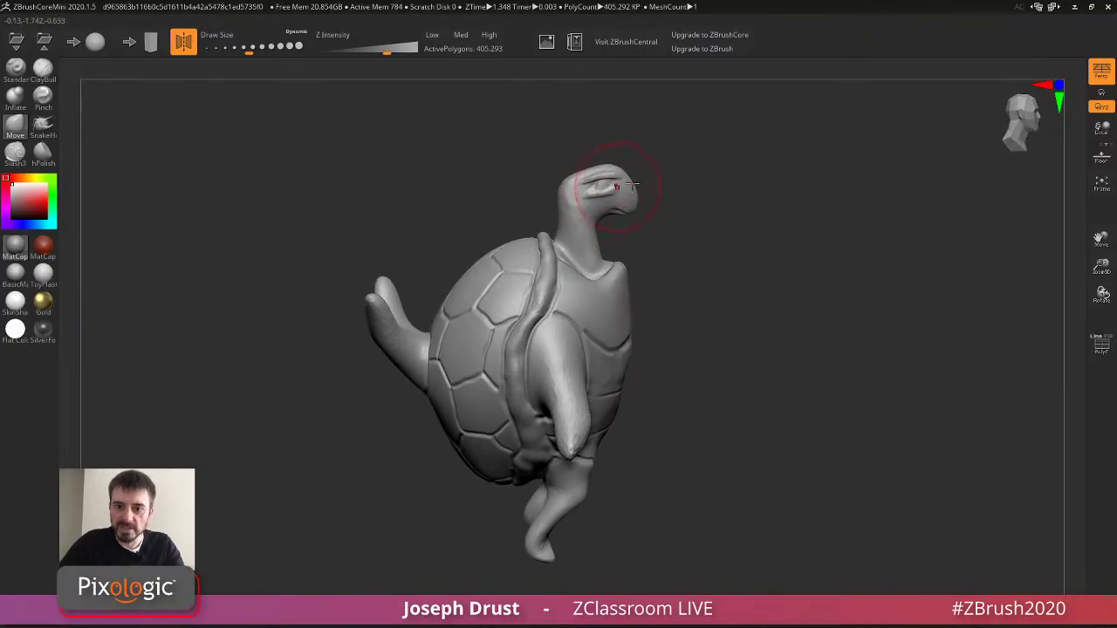
# Reshape the turtle's head with a smaller Move brush into a rounded skull with a blunt, downturned beak.
pyautogui.moveTo(632, 183); pyautogui.dragTo(570, 171, button='right')
pyautogui.press('s')
pyautogui.click(554, 174)
pyautogui.moveTo(463, 206); pyautogui.dragTo(478, 202)
pyautogui.moveTo(488, 174); pyautogui.dragTo(588, 169, button='right')
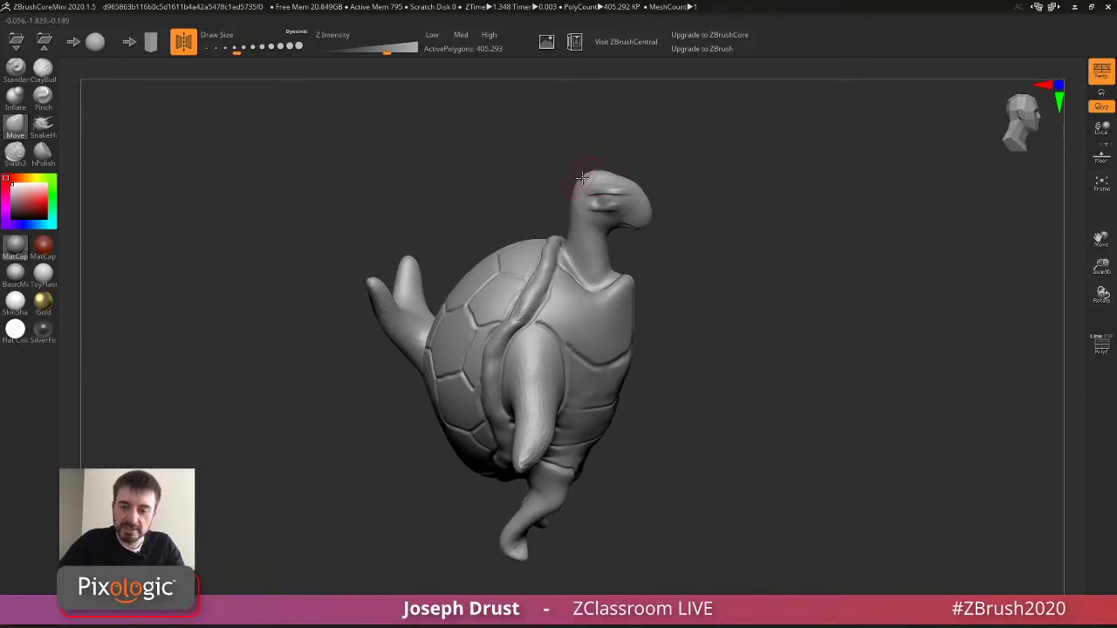
pyautogui.moveTo(651, 145)
pyautogui.mouseDown(button='right')
pyautogui.moveTo(543, 225)
pyautogui.moveTo(605, 124)
pyautogui.moveTo(629, 161)
pyautogui.moveTo(609, 206)
pyautogui.moveTo(649, 184)
pyautogui.moveTo(589, 179)
pyautogui.moveTo(675, 160)
pyautogui.moveTo(680, 200)
pyautogui.moveTo(519, 172)
pyautogui.moveTo(448, 177)
pyautogui.mouseUp(button='right')
# Build up raised forms around the turtle's eye and cheek with the ClayBuildup brush.
pyautogui.click(43, 67)
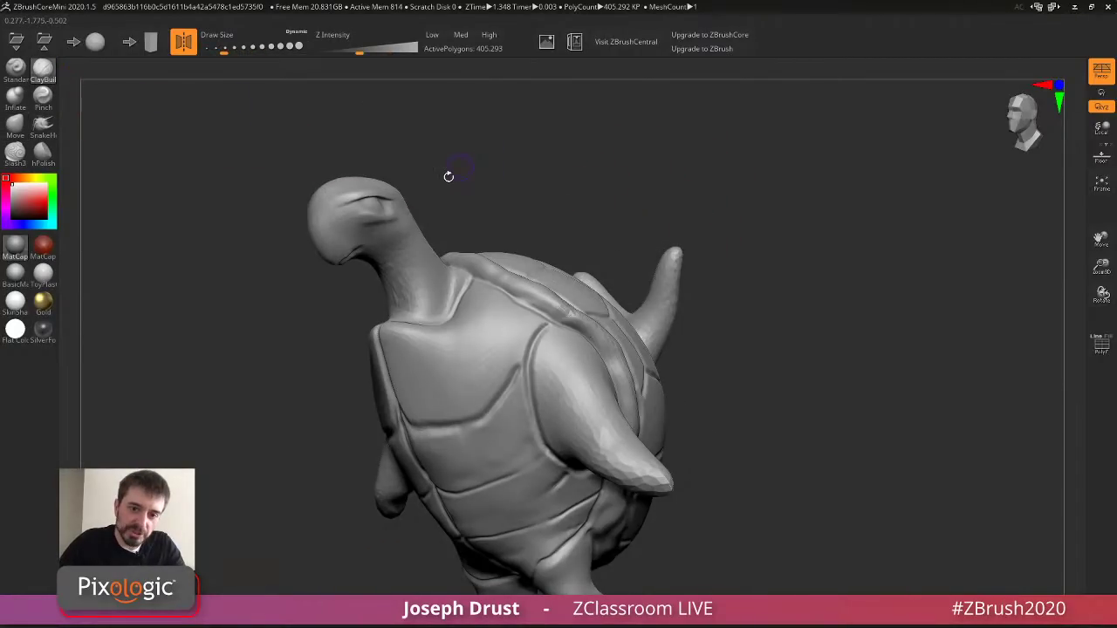
pyautogui.moveTo(369, 216)
pyautogui.mouseDown()
pyautogui.moveTo(335, 249)
pyautogui.moveTo(382, 223)
pyautogui.moveTo(358, 201)
pyautogui.moveTo(347, 227)
pyautogui.mouseUp()
pyautogui.moveTo(419, 131); pyautogui.dragTo(603, 131)
pyautogui.moveTo(650, 170)
pyautogui.mouseDown()
pyautogui.moveTo(637, 178)
pyautogui.moveTo(639, 194)
pyautogui.moveTo(656, 185)
pyautogui.moveTo(645, 200)
pyautogui.mouseUp()
pyautogui.press('s')
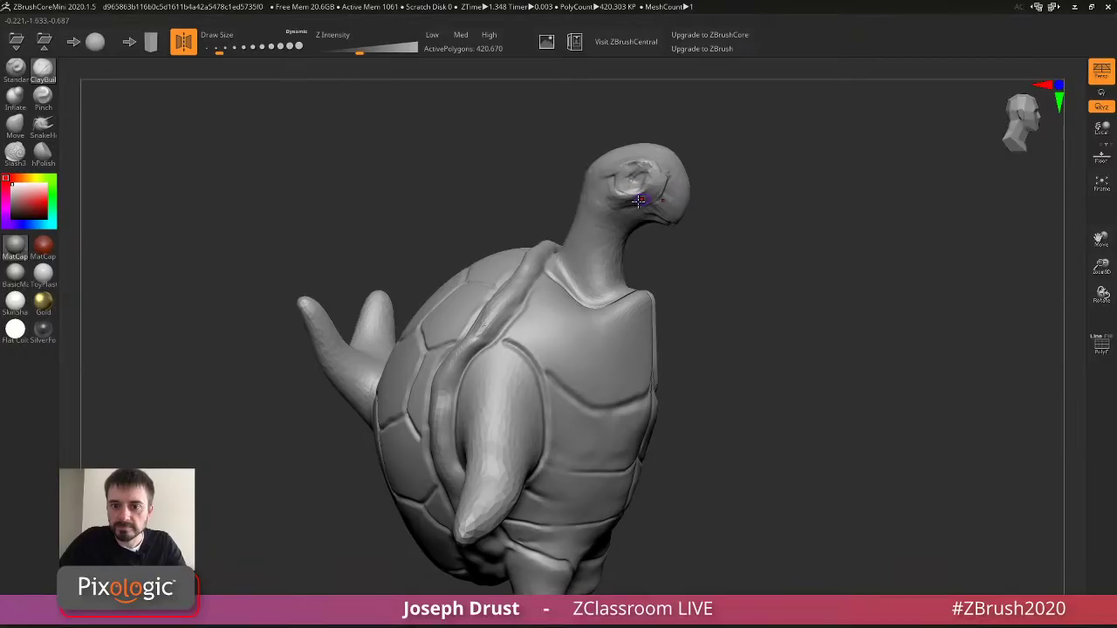
# Reduce the turtle mesh to the Low resolution and continue building up clay around the eye with a larger brush.
pyautogui.moveTo(786, 200); pyautogui.dragTo(715, 227)
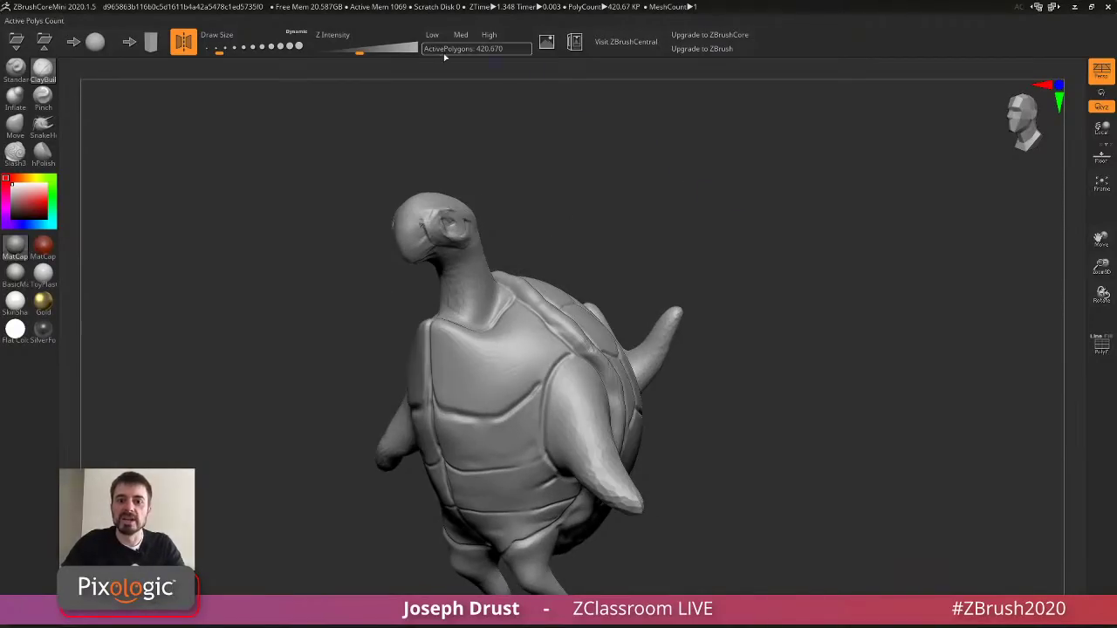
pyautogui.click(435, 36)
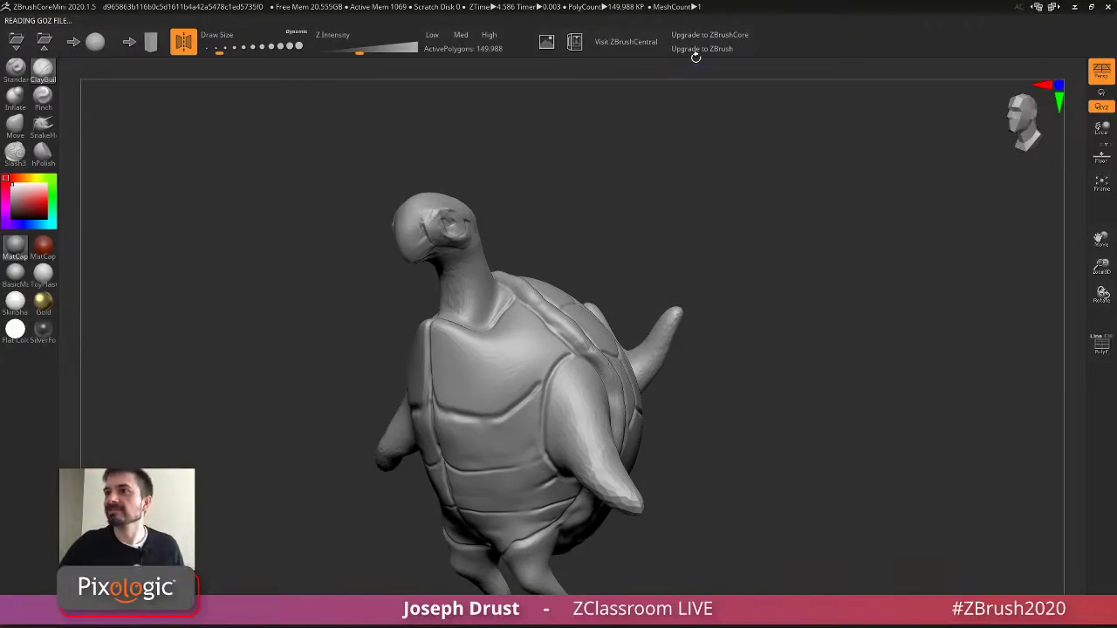
pyautogui.moveTo(654, 203)
pyautogui.mouseDown()
pyautogui.moveTo(673, 169)
pyautogui.moveTo(714, 183)
pyautogui.moveTo(449, 174)
pyautogui.moveTo(404, 190)
pyautogui.moveTo(407, 180)
pyautogui.moveTo(419, 214)
pyautogui.mouseUp()
pyautogui.press('s')
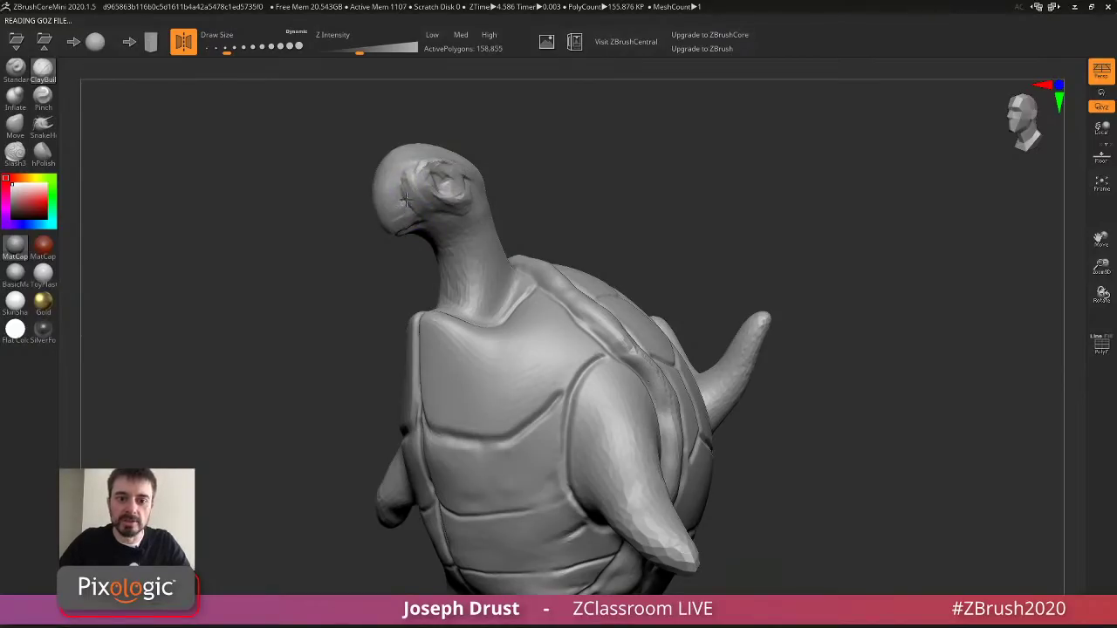
# Build up the turtle's beak and the sides of its face with ClayBuildup, and smooth the added volume.
pyautogui.moveTo(484, 130); pyautogui.dragTo(602, 138)
pyautogui.moveTo(566, 175)
pyautogui.mouseDown()
pyautogui.moveTo(568, 157)
pyautogui.moveTo(576, 182)
pyautogui.mouseUp()
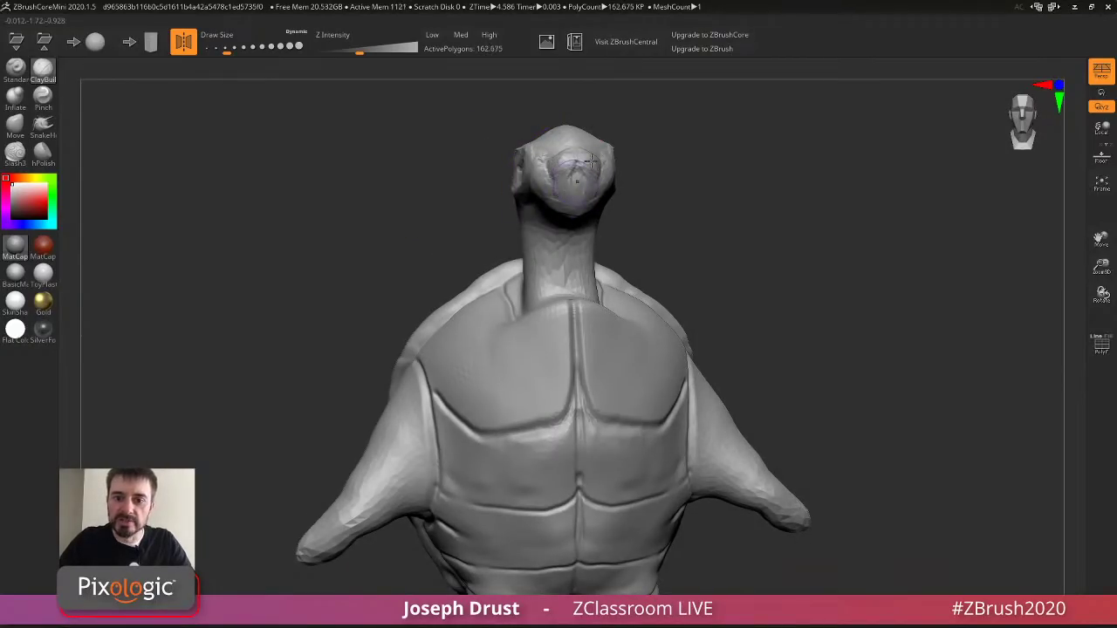
pyautogui.moveTo(523, 135); pyautogui.dragTo(637, 139)
pyautogui.keyDown('shift'); pyautogui.moveTo(654, 203); pyautogui.dragTo(632, 165); pyautogui.keyUp('shift')
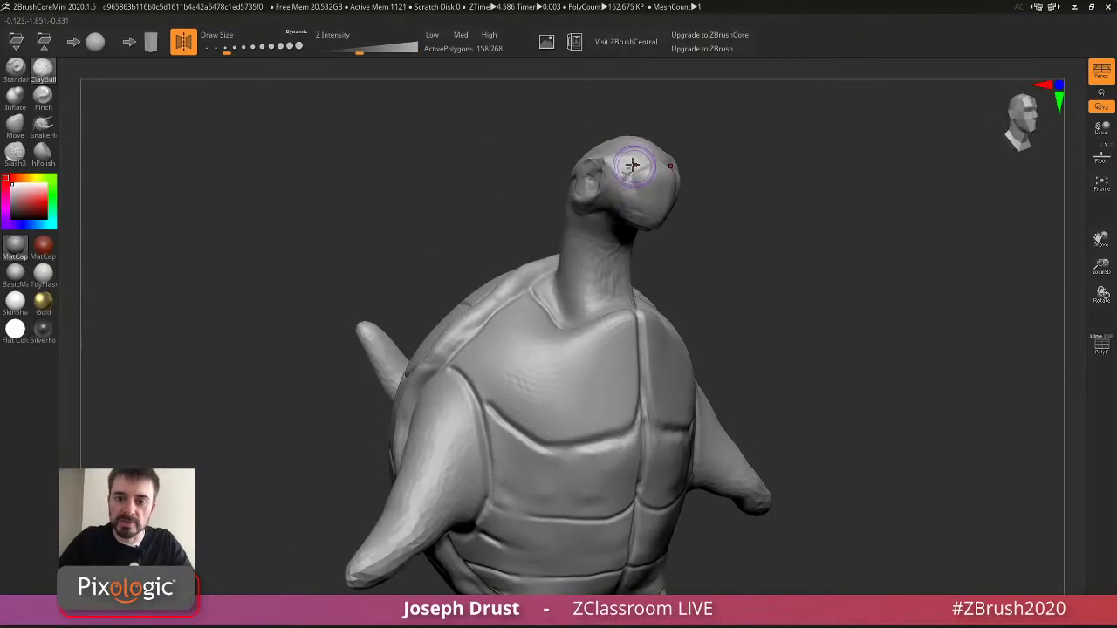
pyautogui.moveTo(698, 146); pyautogui.dragTo(755, 151)
pyautogui.moveTo(710, 210)
pyautogui.mouseDown()
pyautogui.moveTo(693, 187)
pyautogui.moveTo(706, 209)
pyautogui.moveTo(703, 192)
pyautogui.mouseUp()
pyautogui.moveTo(785, 148)
pyautogui.mouseDown()
pyautogui.moveTo(683, 150)
pyautogui.moveTo(474, 186)
pyautogui.mouseUp()
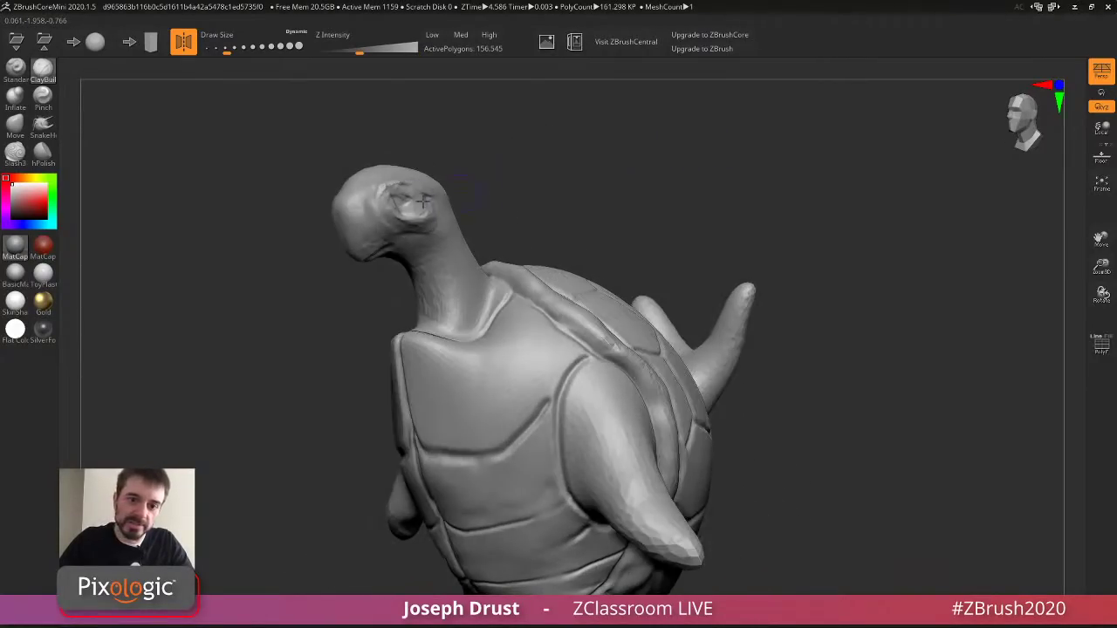
# Sculpt the upper and lower eyelids around the eye sockets with ClayBuildup, and raise Z Intensity to its maximum.
pyautogui.moveTo(391, 204)
pyautogui.mouseDown()
pyautogui.moveTo(424, 219)
pyautogui.moveTo(394, 224)
pyautogui.mouseUp()
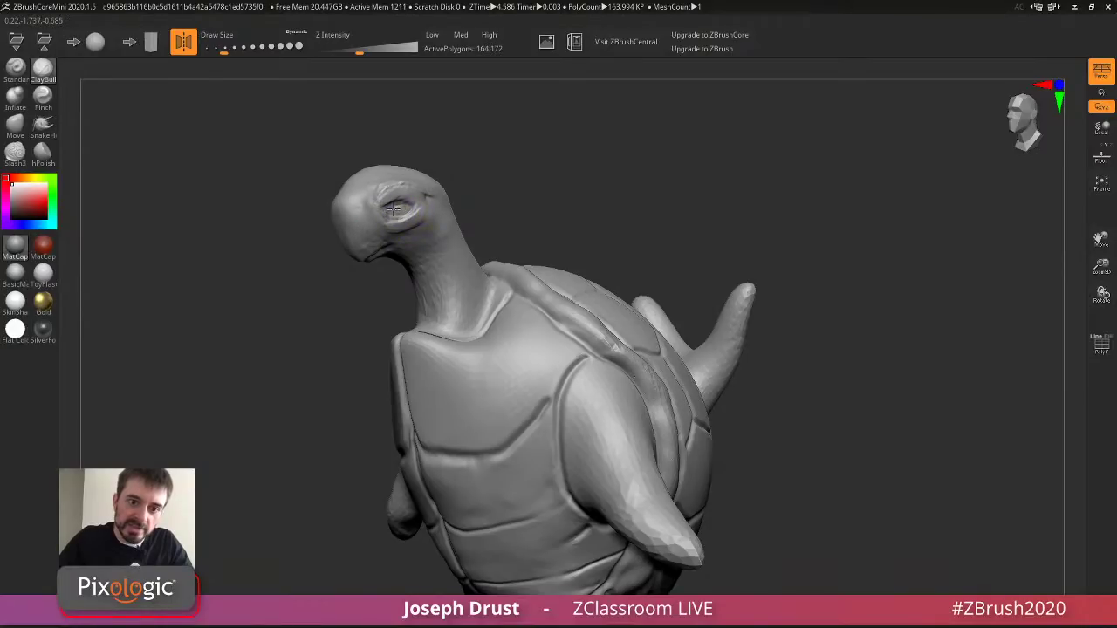
pyautogui.moveTo(393, 209); pyautogui.dragTo(661, 169, button='right')
pyautogui.moveTo(661, 169)
pyautogui.mouseDown()
pyautogui.moveTo(649, 177)
pyautogui.moveTo(698, 170)
pyautogui.mouseUp()
pyautogui.moveTo(733, 162)
pyautogui.mouseDown()
pyautogui.moveTo(698, 181)
pyautogui.moveTo(645, 188)
pyautogui.mouseUp()
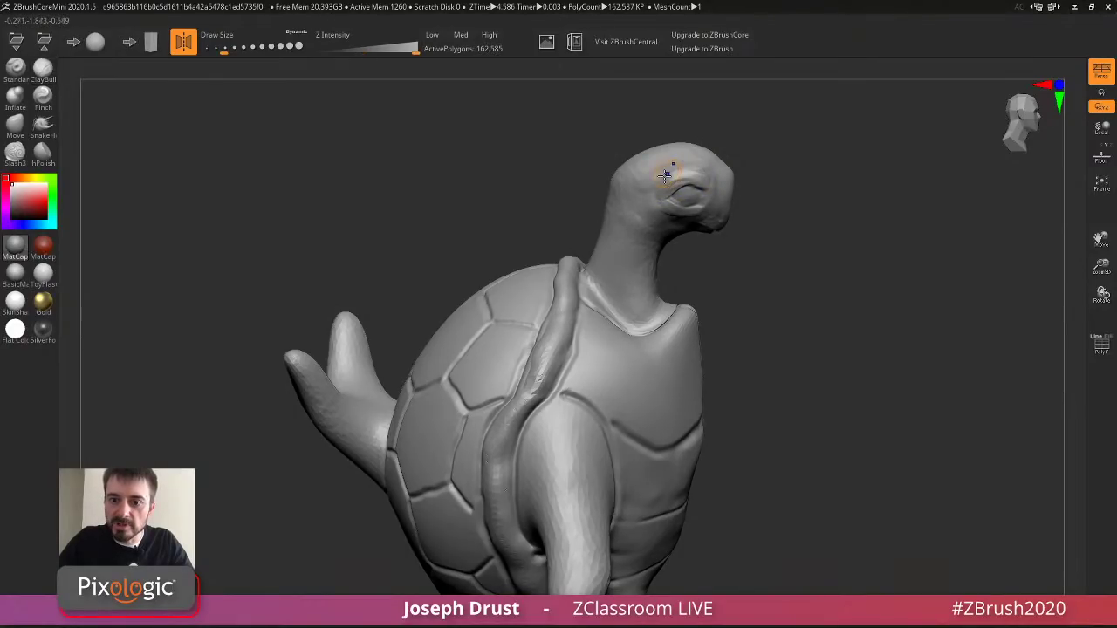
# Fill the eye sockets with rounded eyeballs using a smaller ClayBuildup brush.
pyautogui.moveTo(665, 174); pyautogui.dragTo(639, 164, button='right')
pyautogui.press('s')
pyautogui.moveTo(670, 199); pyautogui.dragTo(666, 199)
pyautogui.moveTo(670, 187); pyautogui.dragTo(665, 177)
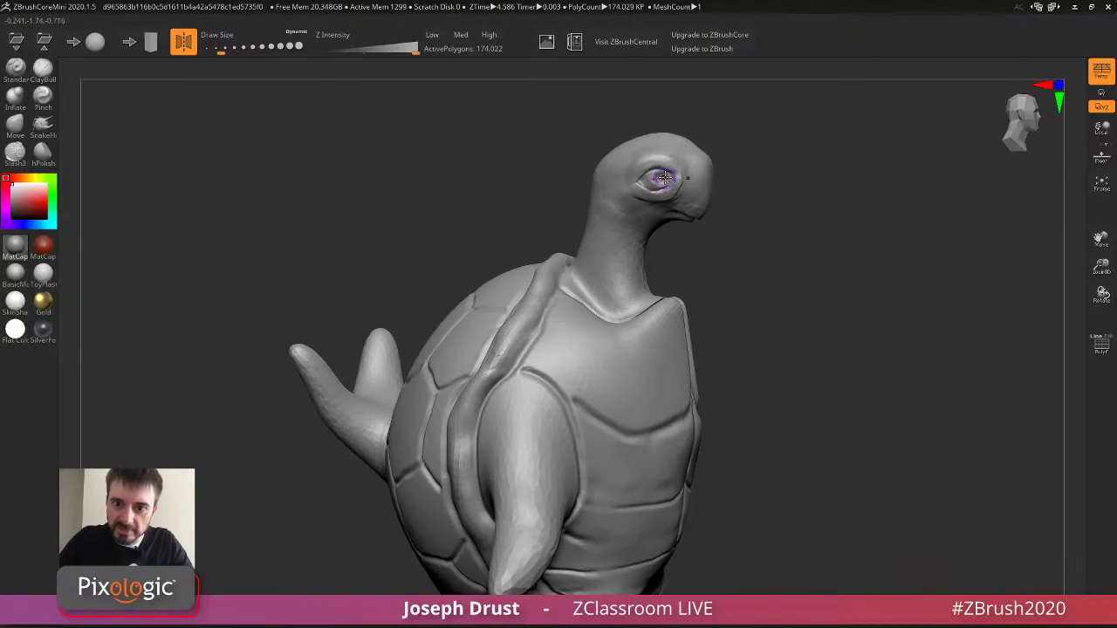
# Reshape the beak and the front profile of the head with the Move brush.
pyautogui.moveTo(803, 109)
pyautogui.mouseDown()
pyautogui.moveTo(699, 122)
pyautogui.moveTo(623, 163)
pyautogui.moveTo(629, 192)
pyautogui.moveTo(701, 196)
pyautogui.mouseUp()
pyautogui.press('s')
pyautogui.press('s')
pyautogui.press('s')
pyautogui.click(17, 127)
pyautogui.press('s')
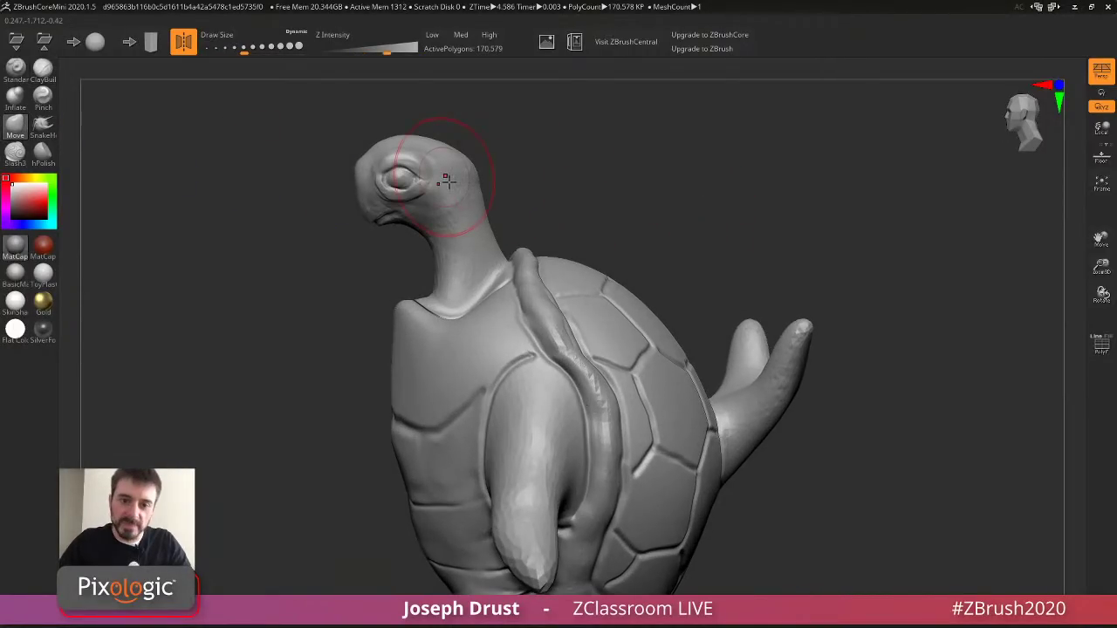
pyautogui.moveTo(346, 196); pyautogui.dragTo(366, 198, button='right')
pyautogui.press('s')
pyautogui.moveTo(363, 197); pyautogui.dragTo(348, 197)
pyautogui.moveTo(339, 197); pyautogui.dragTo(374, 187, button='right')
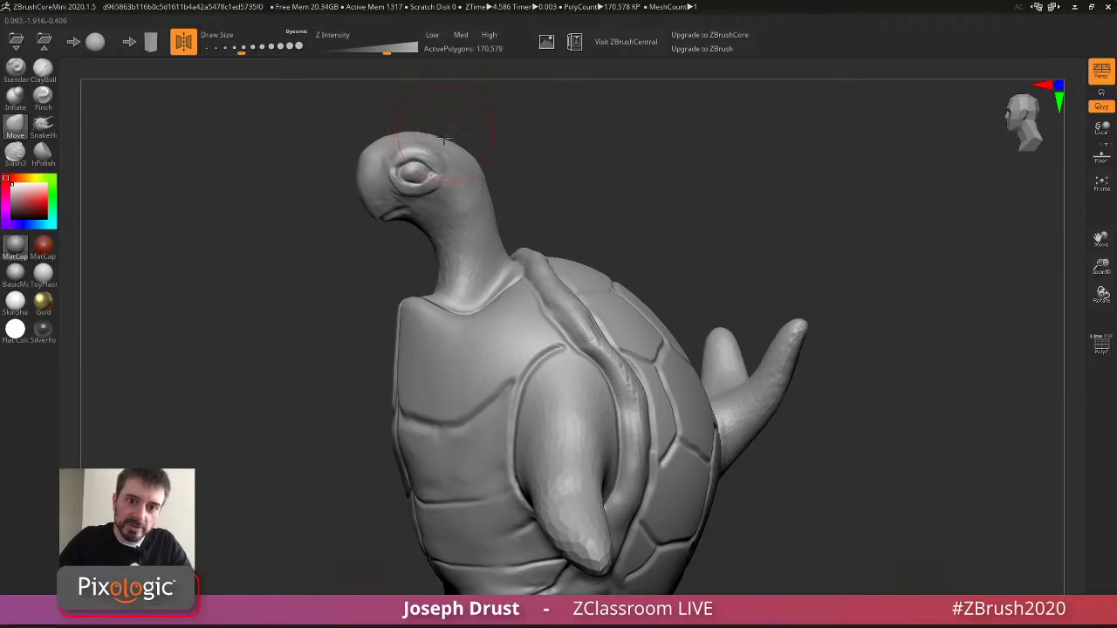
# Adjust the eyelids, brow and top of the head with Move strokes, varying the brush size.
pyautogui.press('s')
pyautogui.moveTo(418, 179); pyautogui.dragTo(406, 179)
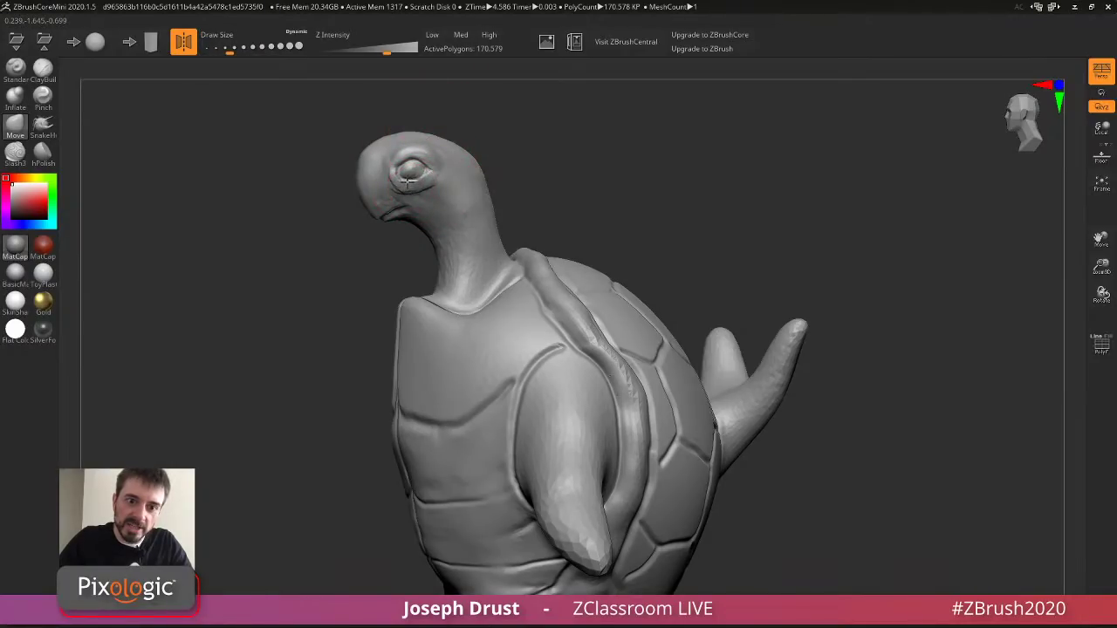
pyautogui.moveTo(407, 178); pyautogui.dragTo(638, 170, button='right')
pyautogui.moveTo(444, 184); pyautogui.dragTo(453, 181)
pyautogui.moveTo(452, 181); pyautogui.dragTo(558, 135, button='right')
pyautogui.press('s')
pyautogui.moveTo(559, 136); pyautogui.dragTo(546, 133)
pyautogui.moveTo(526, 130); pyautogui.dragTo(508, 194, button='right')
pyautogui.press('s')
pyautogui.moveTo(508, 195); pyautogui.dragTo(513, 194)
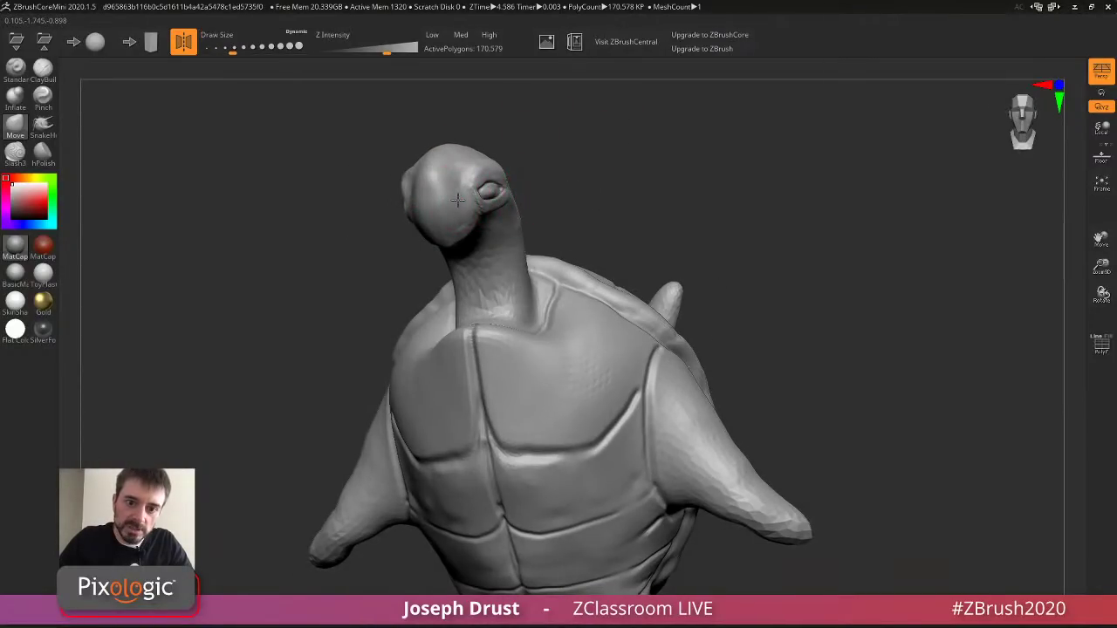
# Build up a raised collar along the upper edge of the chest plate with ClayBuildup.
pyautogui.moveTo(457, 200); pyautogui.dragTo(688, 177, button='right')
pyautogui.moveTo(703, 180); pyautogui.dragTo(776, 170)
pyautogui.moveTo(751, 253); pyautogui.dragTo(566, 228)
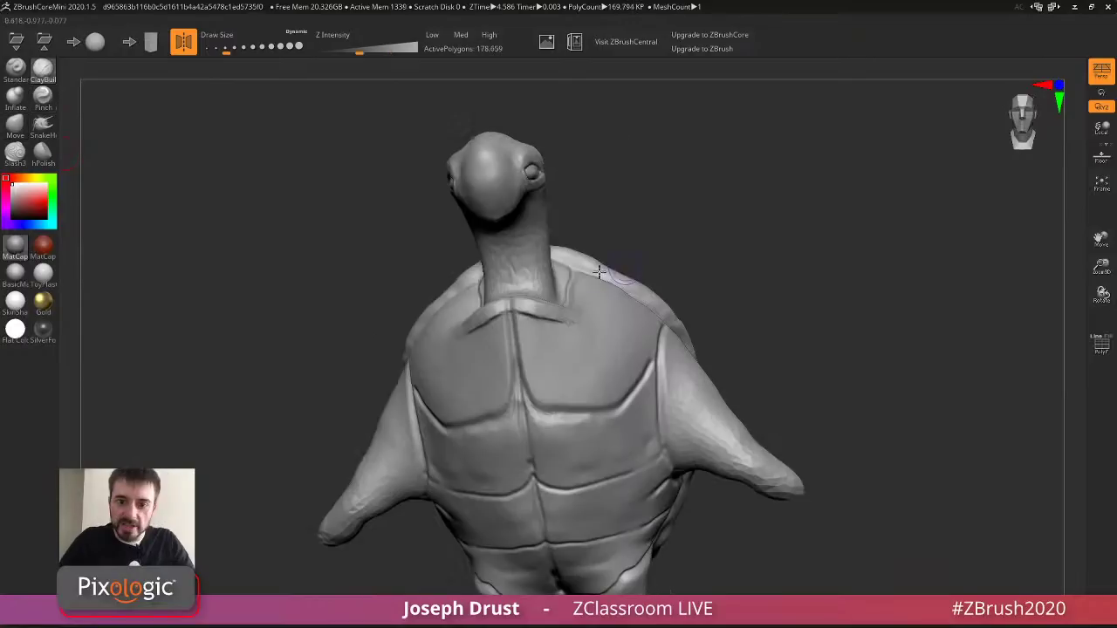
pyautogui.moveTo(559, 297); pyautogui.dragTo(583, 314)
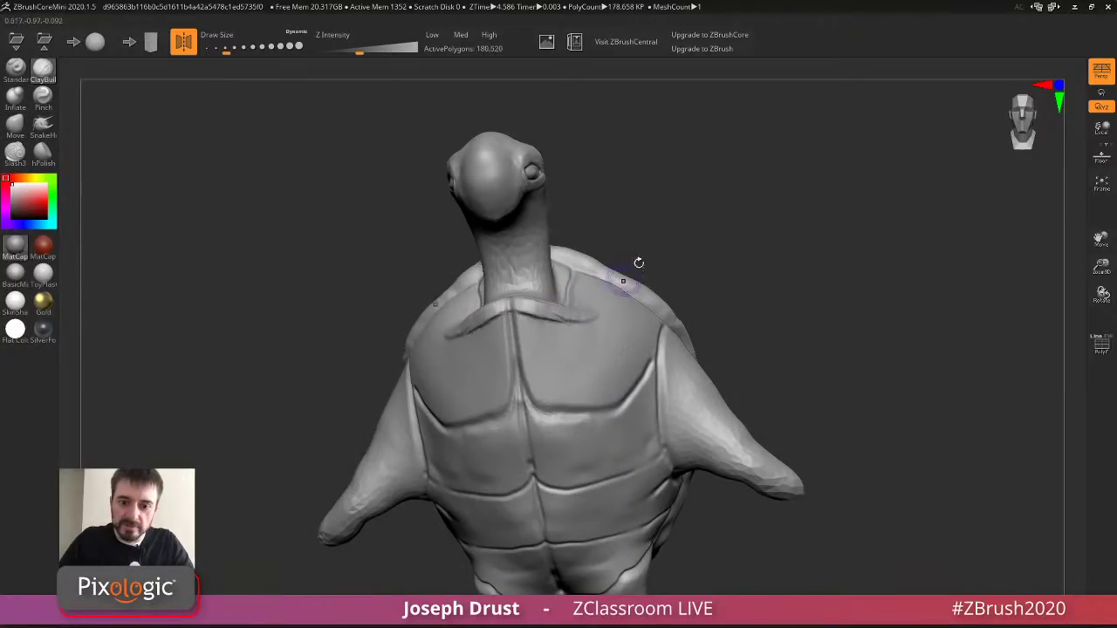
pyautogui.moveTo(663, 245); pyautogui.dragTo(541, 245)
pyautogui.moveTo(523, 331); pyautogui.dragTo(560, 332)
# Extend the collar around the base of the neck with a larger ClayBuildup brush and smooth it.
pyautogui.moveTo(641, 244); pyautogui.dragTo(597, 260)
pyautogui.press(']')
pyautogui.moveTo(498, 324)
pyautogui.mouseDown()
pyautogui.moveTo(517, 326)
pyautogui.moveTo(513, 315)
pyautogui.mouseUp()
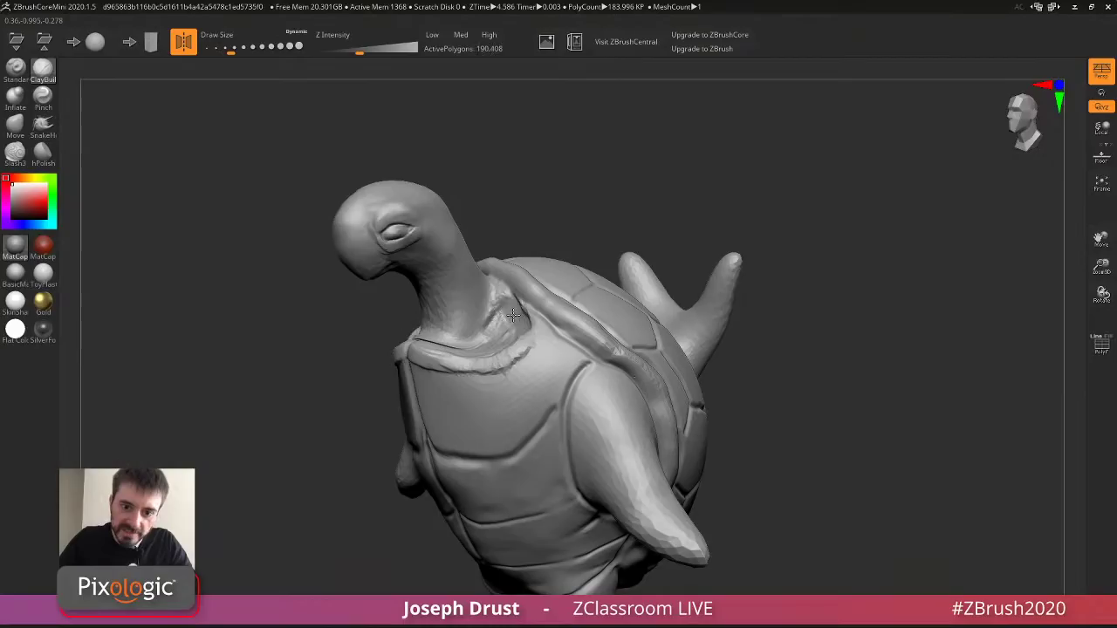
pyautogui.moveTo(576, 240); pyautogui.dragTo(724, 249)
pyautogui.moveTo(656, 345)
pyautogui.mouseDown()
pyautogui.moveTo(679, 337)
pyautogui.moveTo(686, 347)
pyautogui.mouseUp()
pyautogui.keyDown('shift'); pyautogui.moveTo(573, 340); pyautogui.dragTo(593, 373); pyautogui.keyUp('shift')
# Push the chest and belly profile inward below the collar with a large Move brush.
pyautogui.moveTo(790, 310)
pyautogui.mouseDown()
pyautogui.moveTo(752, 263)
pyautogui.moveTo(743, 211)
pyautogui.moveTo(584, 180)
pyautogui.moveTo(458, 187)
pyautogui.mouseUp()
pyautogui.click(15, 125)
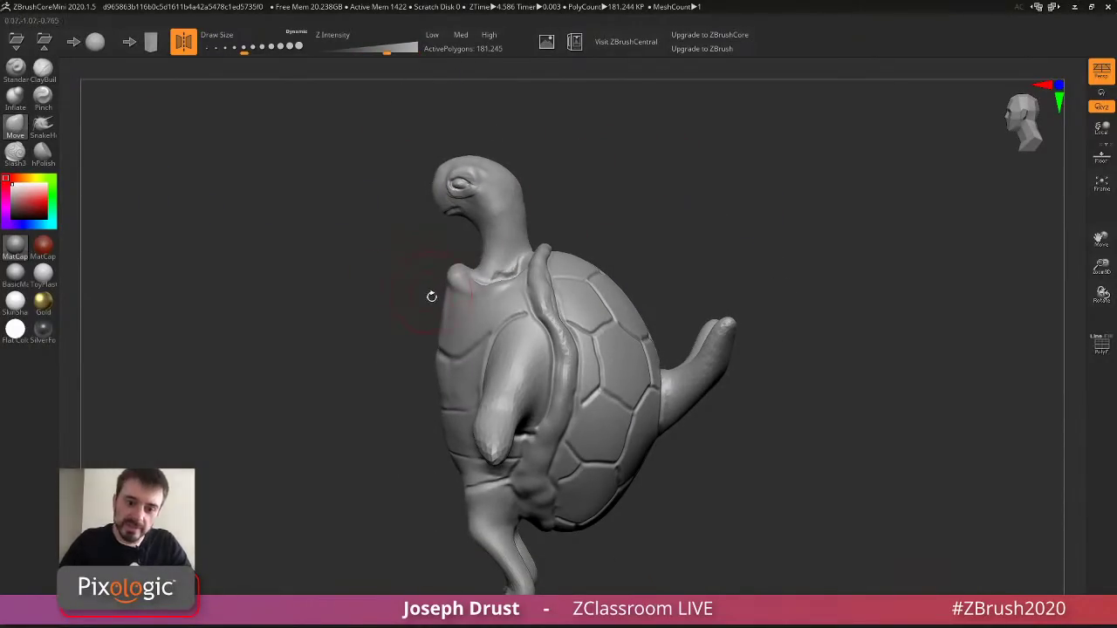
pyautogui.press(']')
pyautogui.moveTo(441, 324)
pyautogui.mouseDown()
pyautogui.moveTo(455, 323)
pyautogui.moveTo(451, 404)
pyautogui.mouseUp()
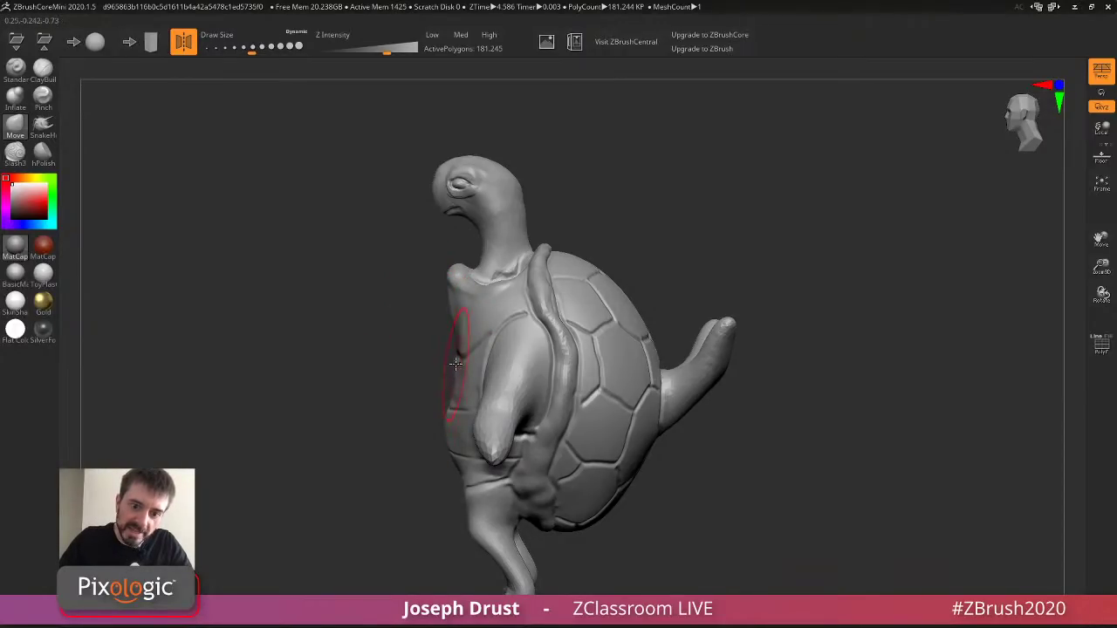
pyautogui.moveTo(453, 327); pyautogui.dragTo(461, 346)
pyautogui.press('s')
pyautogui.moveTo(606, 338); pyautogui.dragTo(608, 339)
# Undo the last Move stroke and adjust the sides of the body near the flippers with a smaller brush.
pyautogui.keyDown('shift'); pyautogui.moveTo(676, 294); pyautogui.dragTo(660, 324); pyautogui.keyUp('shift')
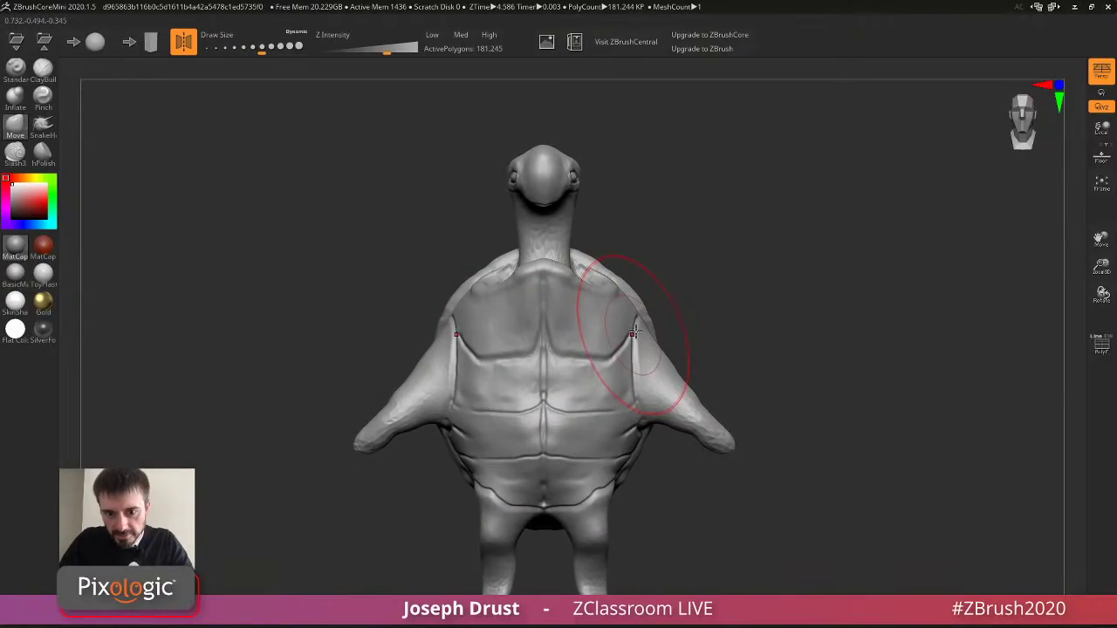
pyautogui.hotkey('ctrl', 'z')
pyautogui.press('[')
pyautogui.moveTo(660, 368); pyautogui.dragTo(646, 351)
pyautogui.moveTo(666, 412)
pyautogui.mouseDown()
pyautogui.moveTo(664, 389)
pyautogui.moveTo(532, 358)
pyautogui.mouseUp()
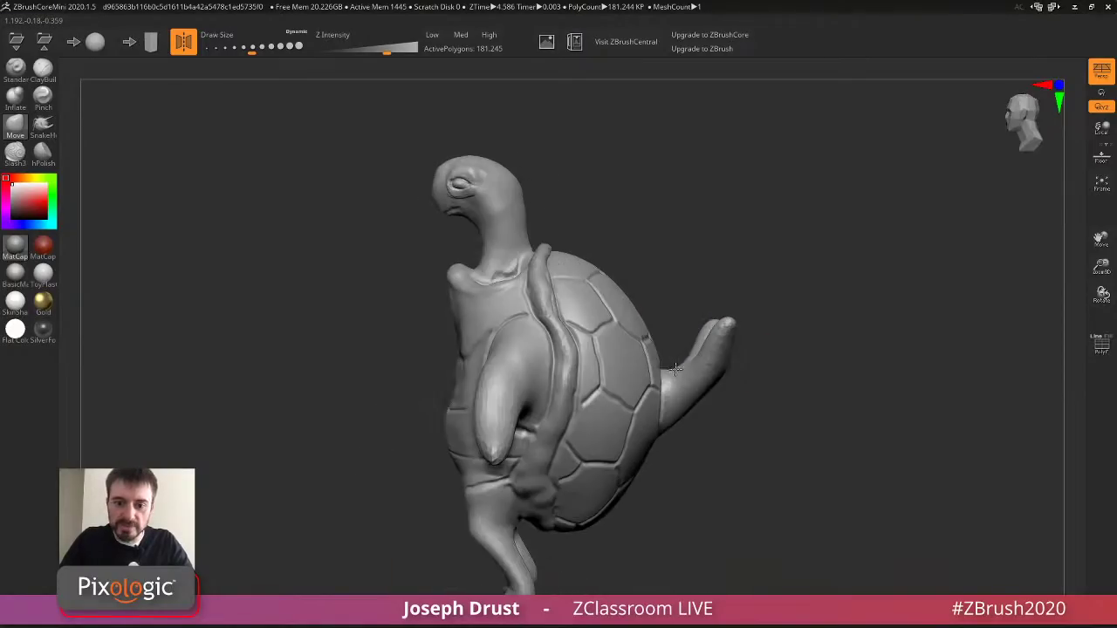
# Pull the front flippers into broad, flat paddles with the Move brush.
pyautogui.moveTo(751, 248); pyautogui.dragTo(705, 334)
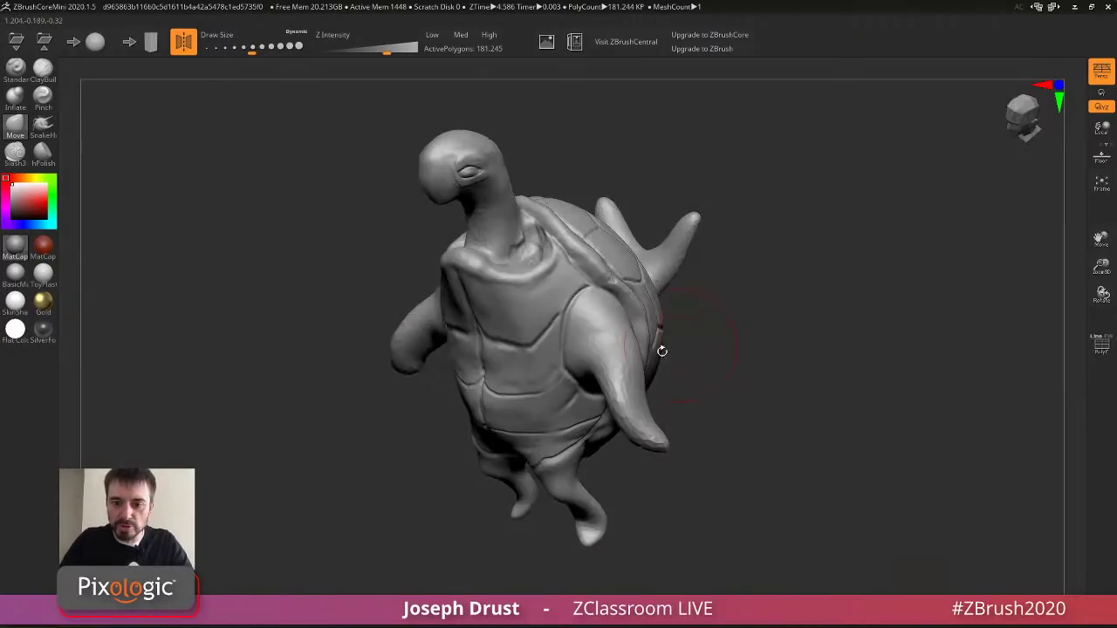
pyautogui.moveTo(716, 188)
pyautogui.mouseDown()
pyautogui.moveTo(640, 173)
pyautogui.moveTo(602, 178)
pyautogui.mouseUp()
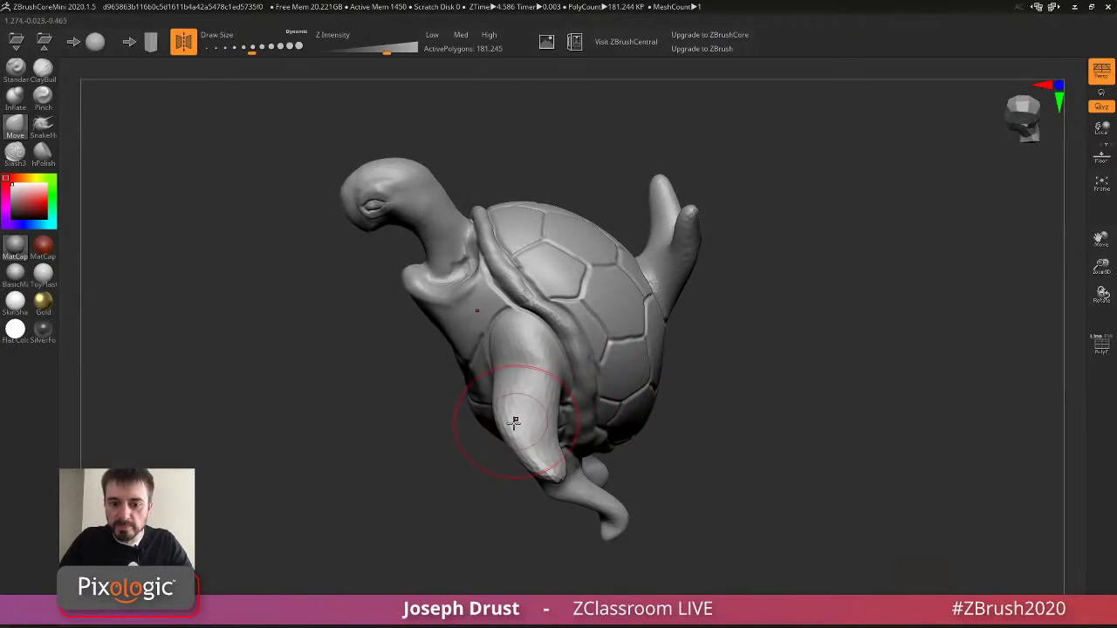
pyautogui.moveTo(514, 423); pyautogui.dragTo(473, 444, button='right')
pyautogui.moveTo(512, 489); pyautogui.dragTo(567, 475)
pyautogui.moveTo(787, 315); pyautogui.dragTo(698, 342)
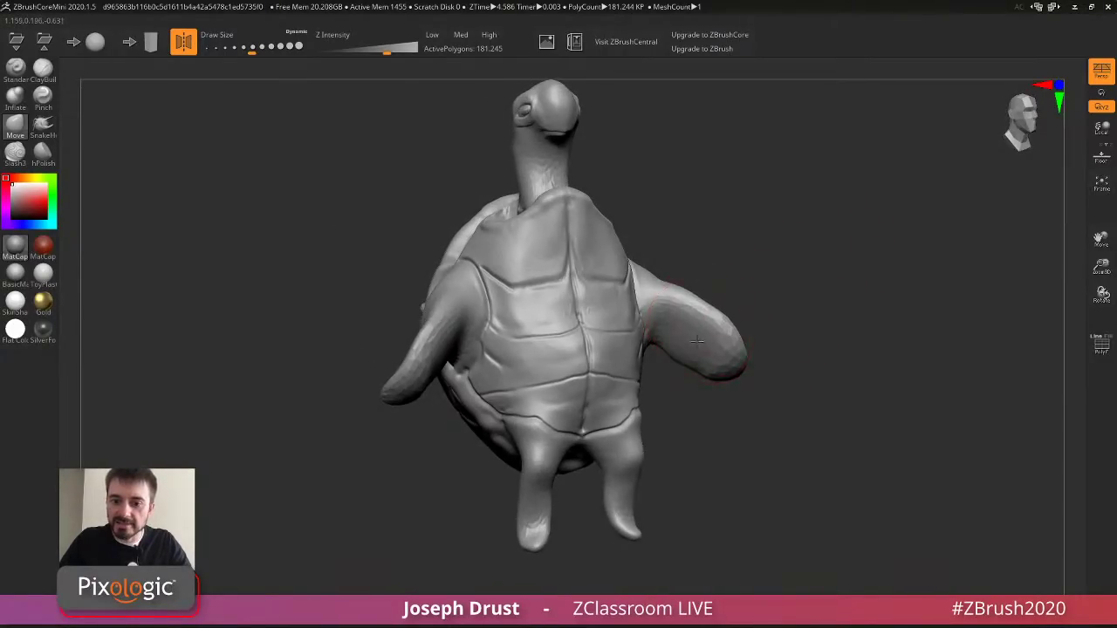
pyautogui.moveTo(747, 277)
pyautogui.mouseDown()
pyautogui.moveTo(673, 324)
pyautogui.moveTo(576, 365)
pyautogui.moveTo(569, 353)
pyautogui.moveTo(751, 264)
pyautogui.moveTo(747, 361)
pyautogui.moveTo(718, 341)
pyautogui.moveTo(635, 381)
pyautogui.moveTo(676, 353)
pyautogui.mouseUp()
# Refine the outline of the front flippers with a smaller Move brush.
pyautogui.press('s')
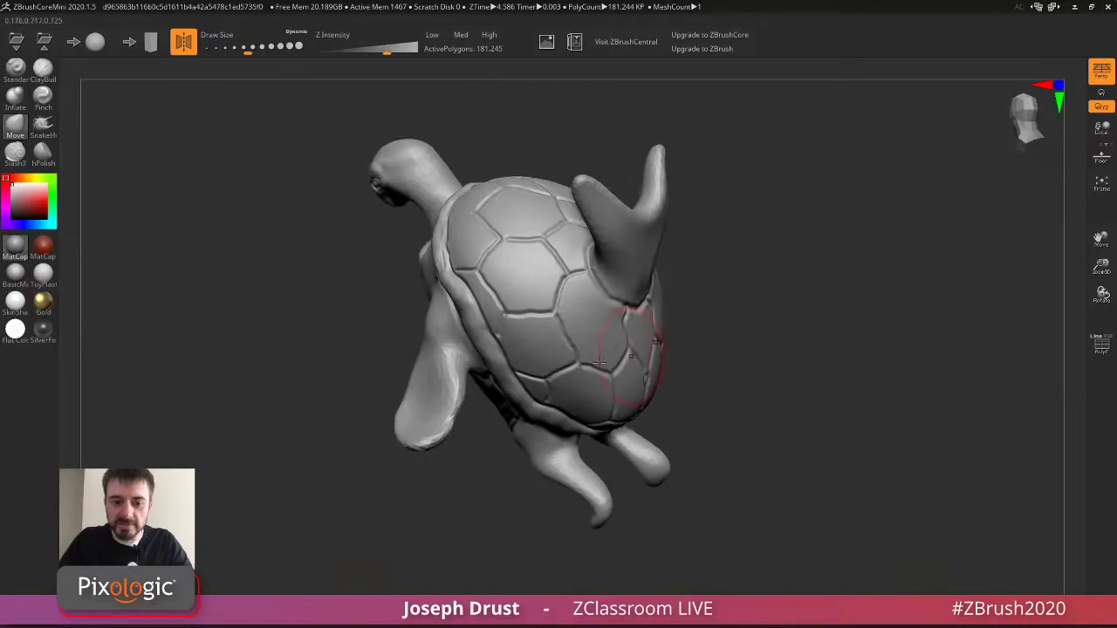
pyautogui.moveTo(443, 375)
pyautogui.mouseDown()
pyautogui.moveTo(441, 332)
pyautogui.moveTo(434, 404)
pyautogui.mouseUp()
pyautogui.moveTo(435, 404); pyautogui.dragTo(728, 318, button='right')
pyautogui.moveTo(710, 351); pyautogui.dragTo(708, 361)
pyautogui.moveTo(768, 321); pyautogui.dragTo(80, 78, button='right')
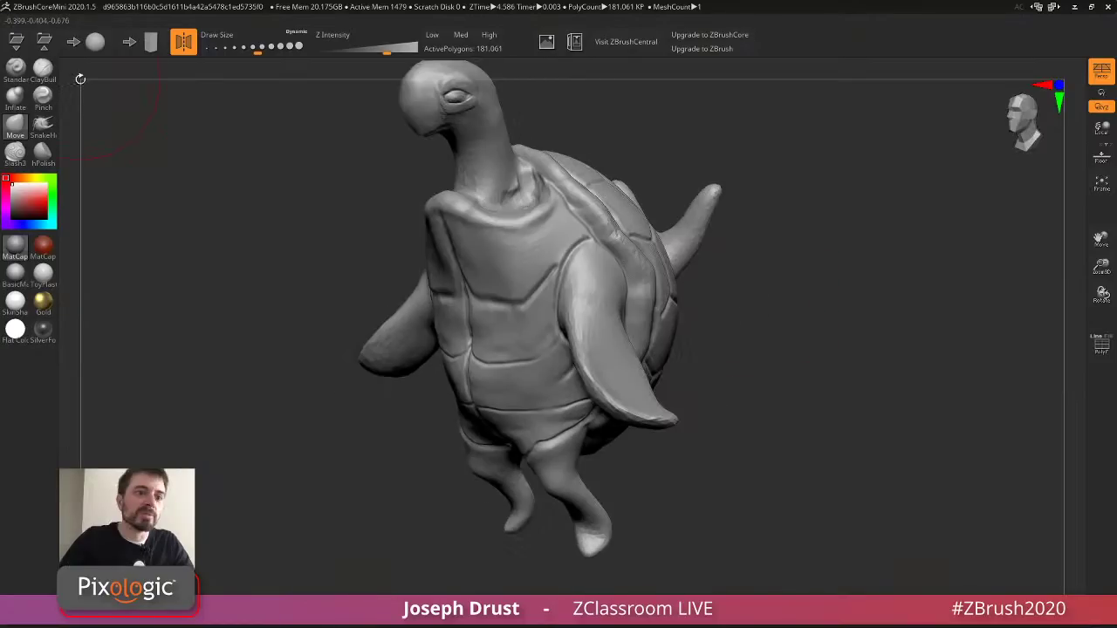
# Build up raised bands along the front flippers and around the shoulders onto the chest with ClayBuildup.
pyautogui.click(42, 70)
pyautogui.press('s')
pyautogui.moveTo(613, 320)
pyautogui.mouseDown()
pyautogui.moveTo(588, 319)
pyautogui.moveTo(591, 235)
pyautogui.mouseUp()
pyautogui.moveTo(663, 157); pyautogui.dragTo(850, 144, button='right')
pyautogui.moveTo(518, 236)
pyautogui.mouseDown()
pyautogui.moveTo(546, 244)
pyautogui.moveTo(553, 277)
pyautogui.moveTo(577, 289)
pyautogui.mouseUp()
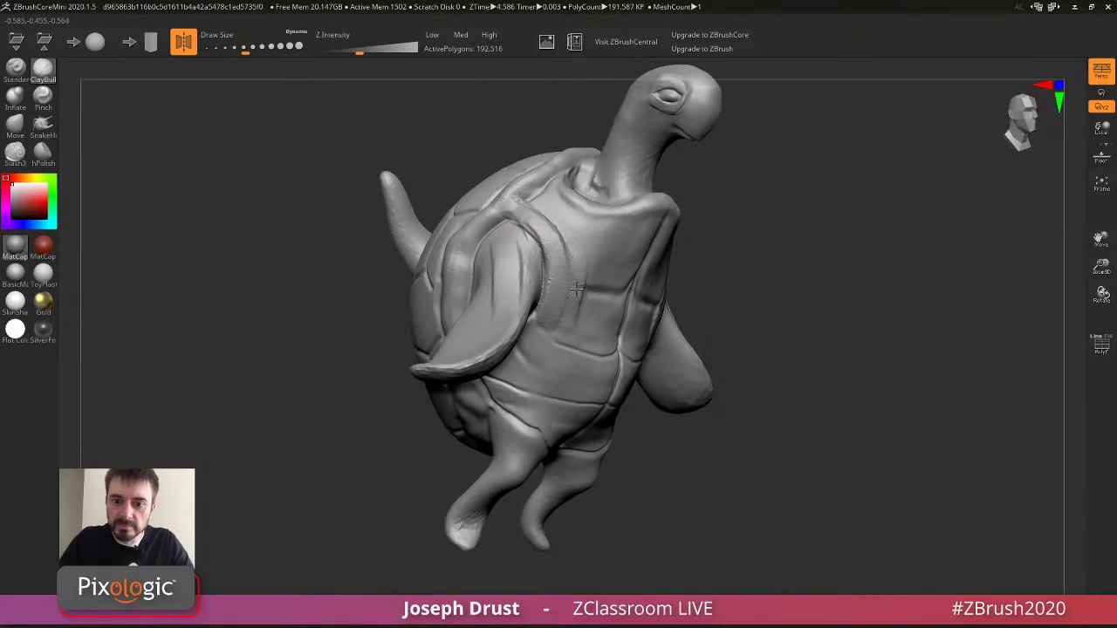
# Smooth away the grooves on the upper chest plate and soften the shoulder bands.
pyautogui.moveTo(576, 289); pyautogui.dragTo(524, 269, button='right')
pyautogui.moveTo(524, 270)
pyautogui.keyDown('shift'); pyautogui.mouseDown()
pyautogui.moveTo(561, 281)
pyautogui.moveTo(543, 291)
pyautogui.moveTo(524, 245)
pyautogui.mouseUp(); pyautogui.keyUp('shift')
pyautogui.moveTo(858, 216); pyautogui.dragTo(847, 193)
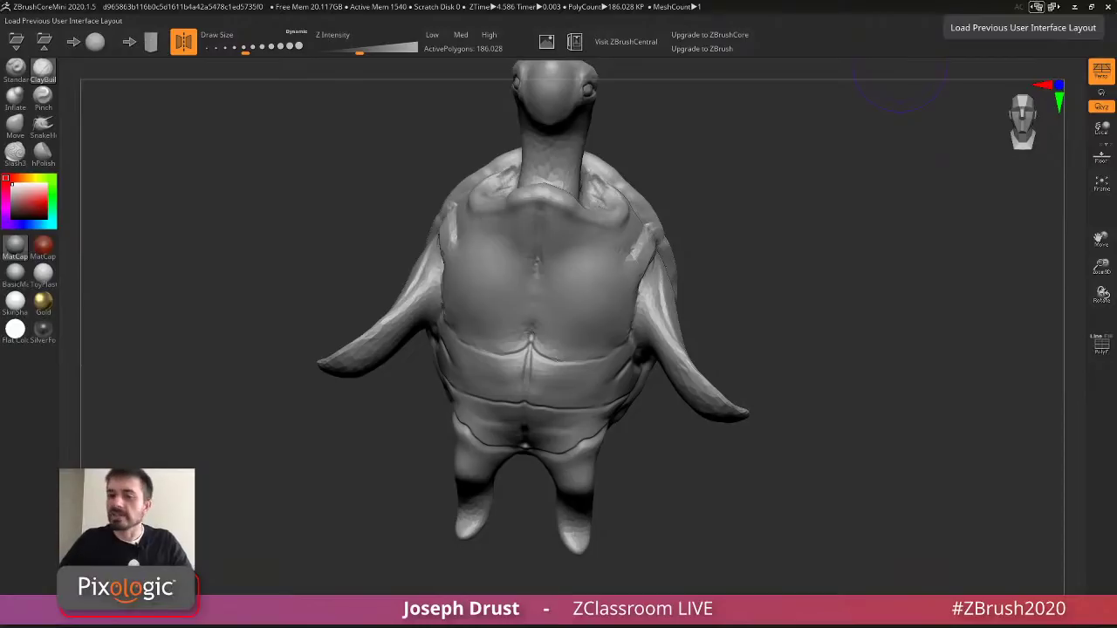
# Sculpt the collar folds and the upper shoulders with ClayBuildup, adjusting the brush size.
pyautogui.moveTo(745, 264); pyautogui.dragTo(820, 262)
pyautogui.press('s')
pyautogui.moveTo(558, 234); pyautogui.dragTo(552, 233)
pyautogui.moveTo(511, 199)
pyautogui.mouseDown()
pyautogui.moveTo(534, 225)
pyautogui.moveTo(523, 209)
pyautogui.mouseUp()
pyautogui.moveTo(768, 193); pyautogui.dragTo(672, 193)
pyautogui.press('s')
pyautogui.moveTo(585, 215); pyautogui.dragTo(582, 215)
pyautogui.moveTo(576, 203); pyautogui.dragTo(593, 225)
pyautogui.moveTo(724, 218); pyautogui.dragTo(646, 218)
# Build up the shoulders where the flippers join the chest, and smooth the transition.
pyautogui.moveTo(537, 218)
pyautogui.mouseDown()
pyautogui.moveTo(517, 238)
pyautogui.moveTo(563, 243)
pyautogui.moveTo(545, 271)
pyautogui.mouseUp()
pyautogui.moveTo(770, 189); pyautogui.dragTo(829, 190)
pyautogui.moveTo(608, 202); pyautogui.dragTo(577, 218)
pyautogui.moveTo(635, 159); pyautogui.dragTo(710, 155)
pyautogui.moveTo(522, 209); pyautogui.dragTo(568, 215)
pyautogui.moveTo(725, 155); pyautogui.dragTo(785, 160)
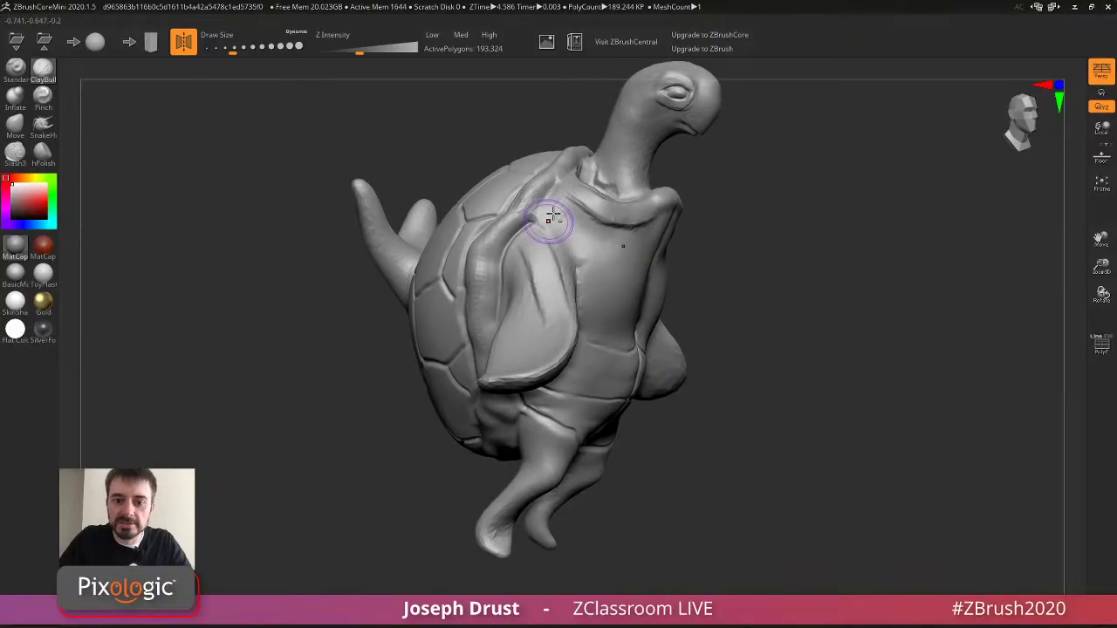
pyautogui.keyDown('shift'); pyautogui.moveTo(553, 215); pyautogui.dragTo(584, 244); pyautogui.keyUp('shift')
# Smooth the tail protrusion on the back down into the shell.
pyautogui.moveTo(737, 205)
pyautogui.mouseDown()
pyautogui.moveTo(723, 182)
pyautogui.moveTo(750, 165)
pyautogui.moveTo(773, 179)
pyautogui.moveTo(758, 192)
pyautogui.moveTo(753, 229)
pyautogui.moveTo(825, 237)
pyautogui.moveTo(789, 258)
pyautogui.mouseUp()
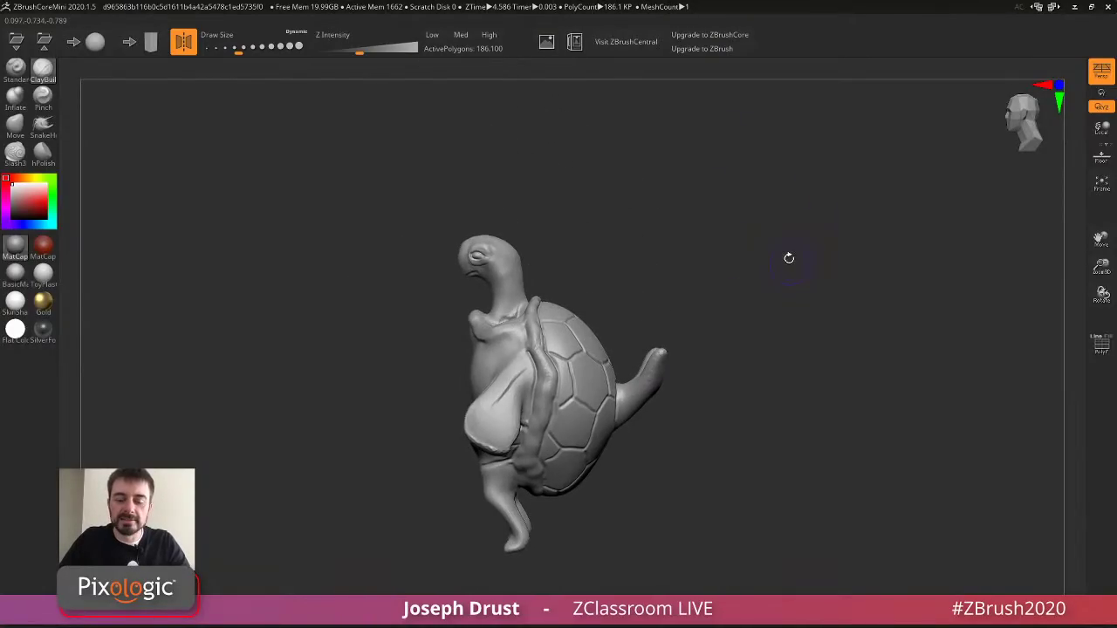
pyautogui.moveTo(658, 356)
pyautogui.keyDown('shift'); pyautogui.mouseDown()
pyautogui.moveTo(643, 389)
pyautogui.moveTo(667, 389)
pyautogui.moveTo(626, 394)
pyautogui.mouseUp(); pyautogui.keyUp('shift')
pyautogui.moveTo(737, 332)
pyautogui.mouseDown()
pyautogui.moveTo(750, 299)
pyautogui.moveTo(718, 288)
pyautogui.moveTo(724, 306)
pyautogui.mouseUp()
pyautogui.press('s')
pyautogui.moveTo(725, 305); pyautogui.dragTo(713, 306)
# Build up a row of raised bumps along the centre ridge of the shell with ClayBuildup.
pyautogui.moveTo(553, 303); pyautogui.dragTo(575, 334)
pyautogui.moveTo(623, 232); pyautogui.dragTo(667, 237)
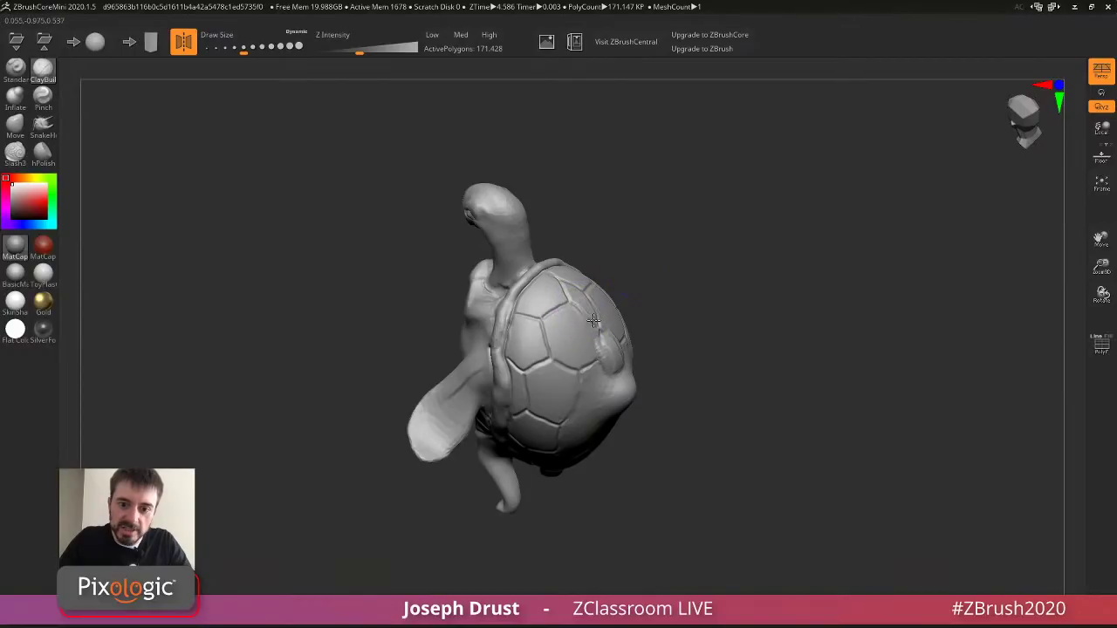
pyautogui.moveTo(594, 320); pyautogui.dragTo(559, 275)
pyautogui.moveTo(663, 253); pyautogui.dragTo(640, 181)
pyautogui.moveTo(610, 363); pyautogui.dragTo(592, 413)
pyautogui.moveTo(591, 414); pyautogui.dragTo(620, 365, button='right')
pyautogui.moveTo(617, 330); pyautogui.dragTo(614, 347)
pyautogui.moveTo(668, 269); pyautogui.dragTo(565, 258)
pyautogui.moveTo(601, 217)
pyautogui.mouseDown()
pyautogui.moveTo(593, 246)
pyautogui.moveTo(537, 269)
pyautogui.mouseUp()
pyautogui.press('s')
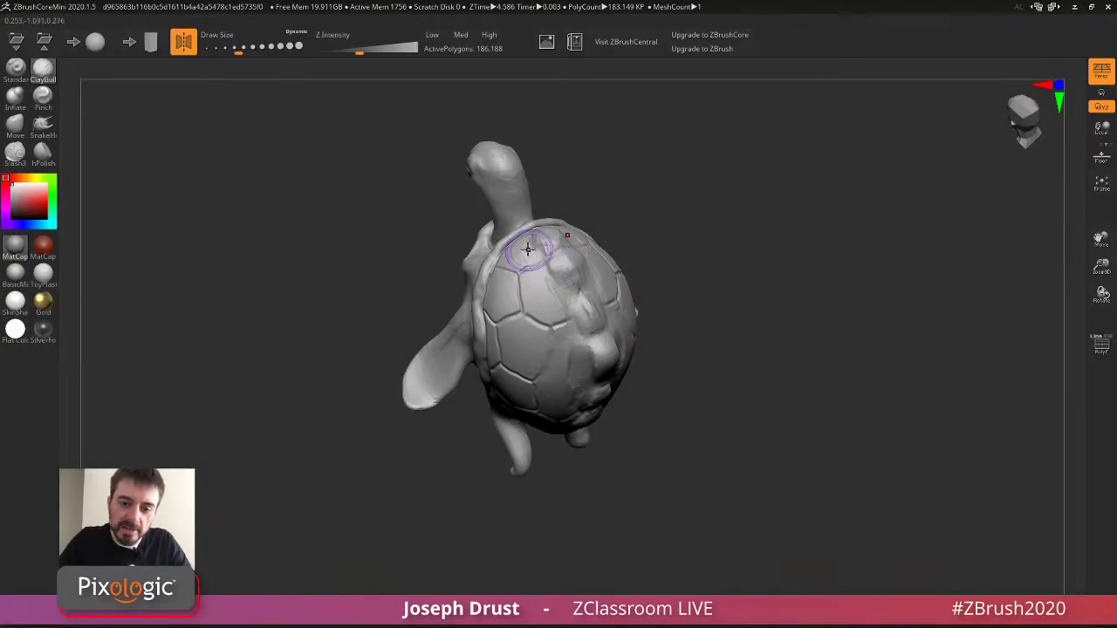
# Raise the plates on the side of the shell next to the central ridge with ClayBuildup strokes.
pyautogui.moveTo(527, 250); pyautogui.dragTo(598, 287, button='right')
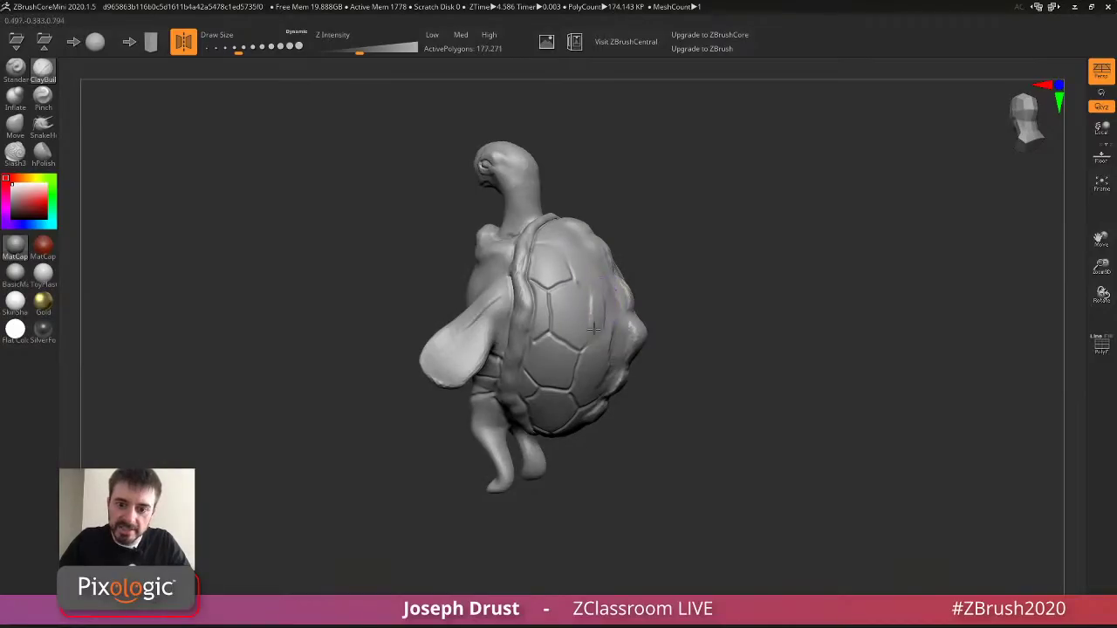
pyautogui.moveTo(559, 293); pyautogui.dragTo(568, 310)
pyautogui.moveTo(568, 311); pyautogui.dragTo(544, 329, button='right')
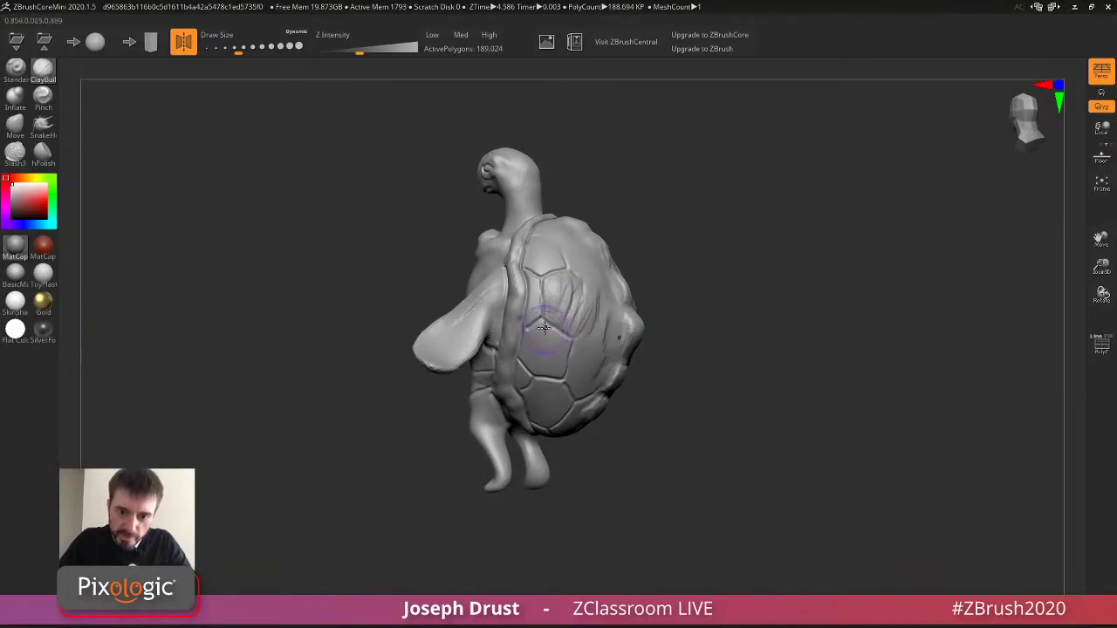
pyautogui.moveTo(549, 374); pyautogui.dragTo(556, 361)
pyautogui.moveTo(556, 361); pyautogui.dragTo(551, 348, button='right')
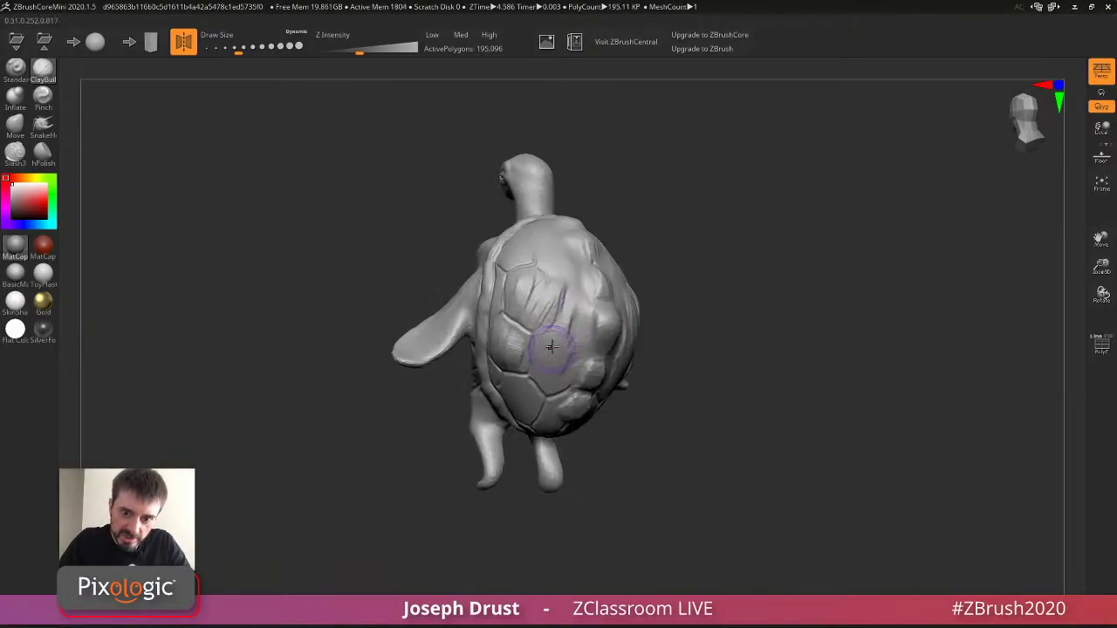
pyautogui.moveTo(551, 347); pyautogui.dragTo(567, 328)
# Add rough, layered volume to the upper and middle shell plates and work it toward the rim.
pyautogui.moveTo(649, 262); pyautogui.dragTo(663, 288)
pyautogui.moveTo(559, 272); pyautogui.dragTo(562, 284)
pyautogui.moveTo(633, 222); pyautogui.dragTo(685, 234)
pyautogui.moveTo(551, 267)
pyautogui.mouseDown()
pyautogui.moveTo(564, 253)
pyautogui.moveTo(561, 294)
pyautogui.mouseUp()
pyautogui.moveTo(560, 301); pyautogui.dragTo(569, 316, button='right')
pyautogui.moveTo(569, 316)
pyautogui.mouseDown()
pyautogui.moveTo(558, 360)
pyautogui.moveTo(581, 362)
pyautogui.mouseUp()
pyautogui.moveTo(665, 262)
pyautogui.mouseDown()
pyautogui.moveTo(718, 224)
pyautogui.moveTo(738, 232)
pyautogui.mouseUp()
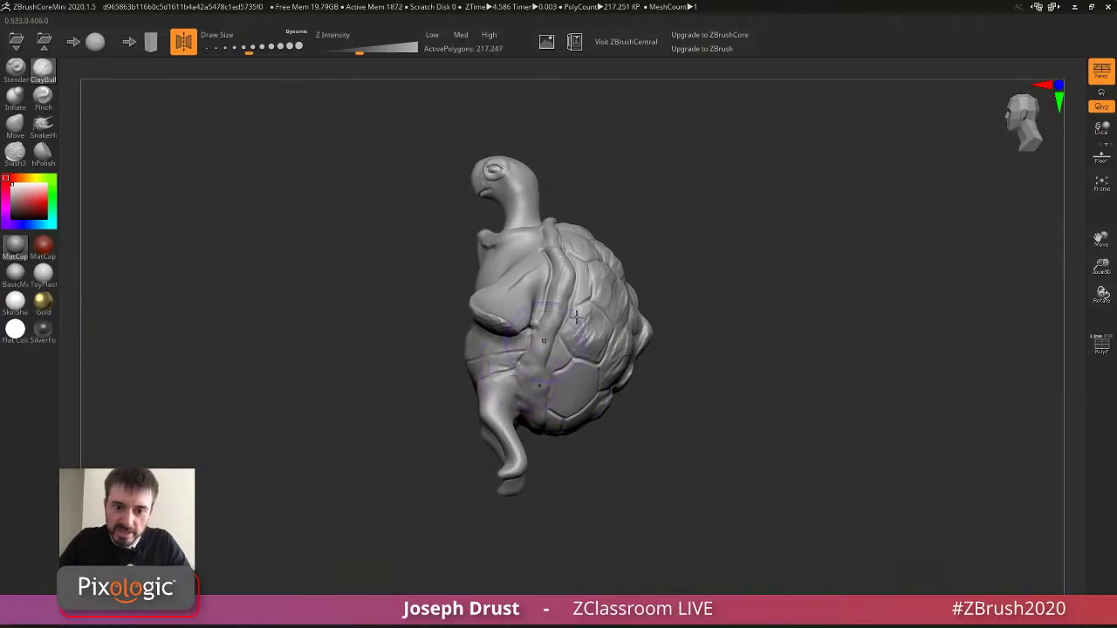
# Build up muscle-like volume on the upper chest and shoulders with ClayBuildup.
pyautogui.moveTo(518, 363); pyautogui.dragTo(750, 268, button='right')
pyautogui.moveTo(552, 279); pyautogui.dragTo(659, 217, button='right')
pyautogui.moveTo(538, 292)
pyautogui.mouseDown()
pyautogui.moveTo(516, 319)
pyautogui.moveTo(521, 290)
pyautogui.mouseUp()
pyautogui.moveTo(522, 290); pyautogui.dragTo(672, 209, button='right')
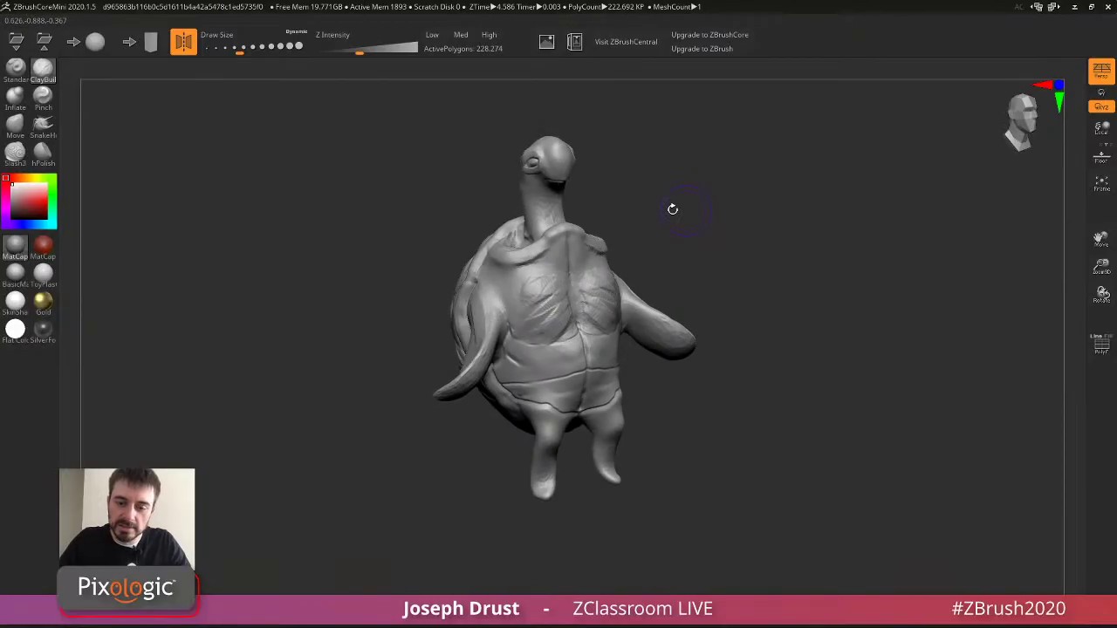
pyautogui.moveTo(509, 263); pyautogui.dragTo(487, 293)
pyautogui.moveTo(510, 270); pyautogui.dragTo(494, 288)
# Reshape the upper shell and its front rim around the neck and shoulders with an enlarged Move brush.
pyautogui.moveTo(741, 227); pyautogui.dragTo(632, 233, button='right')
pyautogui.click(14, 131)
pyautogui.press('s')
pyautogui.moveTo(733, 212); pyautogui.dragTo(748, 209)
pyautogui.moveTo(743, 203); pyautogui.dragTo(637, 253, button='right')
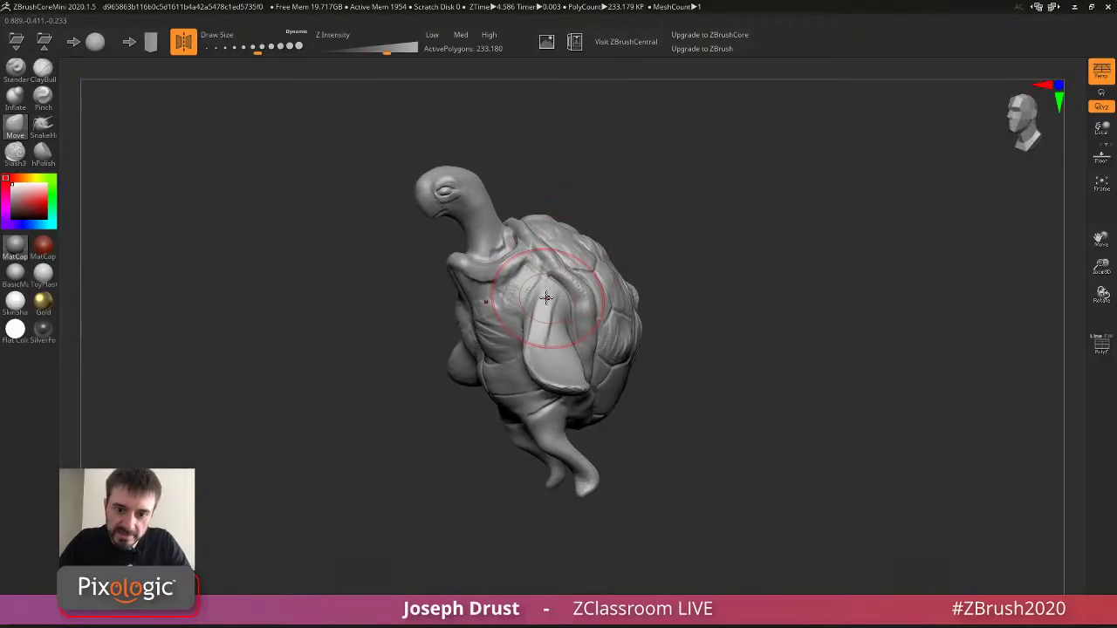
pyautogui.moveTo(546, 299); pyautogui.dragTo(536, 261, button='right')
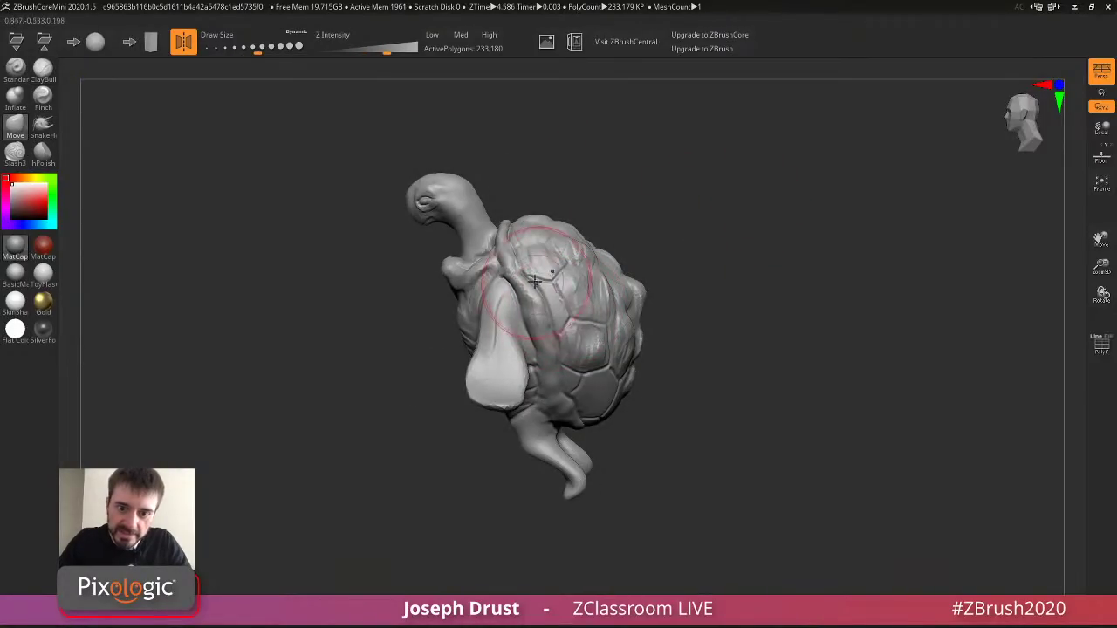
pyautogui.moveTo(529, 187); pyautogui.dragTo(511, 219, button='right')
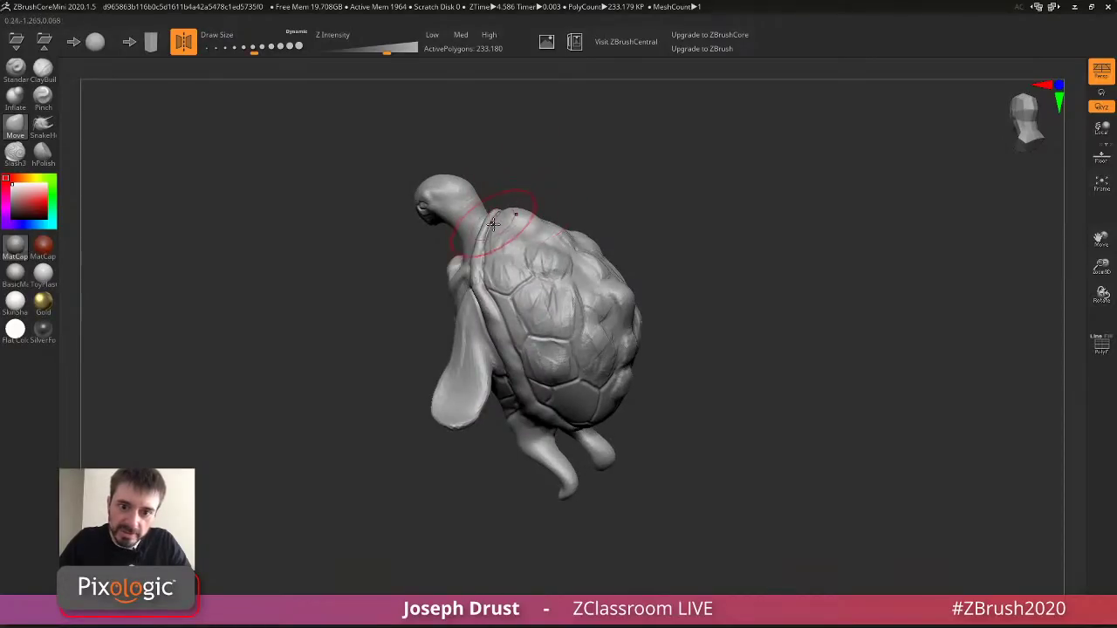
pyautogui.moveTo(574, 175); pyautogui.dragTo(652, 150, button='right')
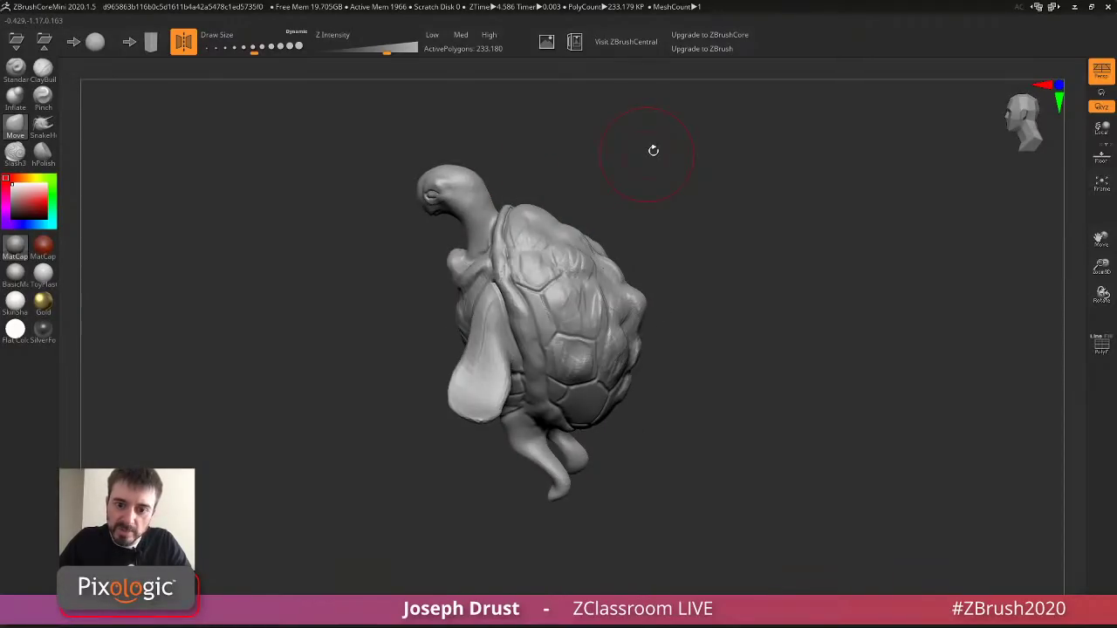
# Smooth the rough muscle-like volume on the chest into soft, rounded forms.
pyautogui.moveTo(598, 349); pyautogui.dragTo(618, 228, button='right')
pyautogui.keyDown('shift'); pyautogui.moveTo(575, 297); pyautogui.dragTo(529, 290); pyautogui.keyUp('shift')
pyautogui.moveTo(529, 289); pyautogui.dragTo(601, 302, button='right')
pyautogui.keyDown('shift'); pyautogui.moveTo(601, 301); pyautogui.dragTo(546, 277); pyautogui.keyUp('shift')
pyautogui.moveTo(546, 276)
pyautogui.mouseDown(button='right')
pyautogui.moveTo(621, 242)
pyautogui.moveTo(638, 212)
pyautogui.moveTo(652, 211)
pyautogui.mouseUp(button='right')
pyautogui.press('s')
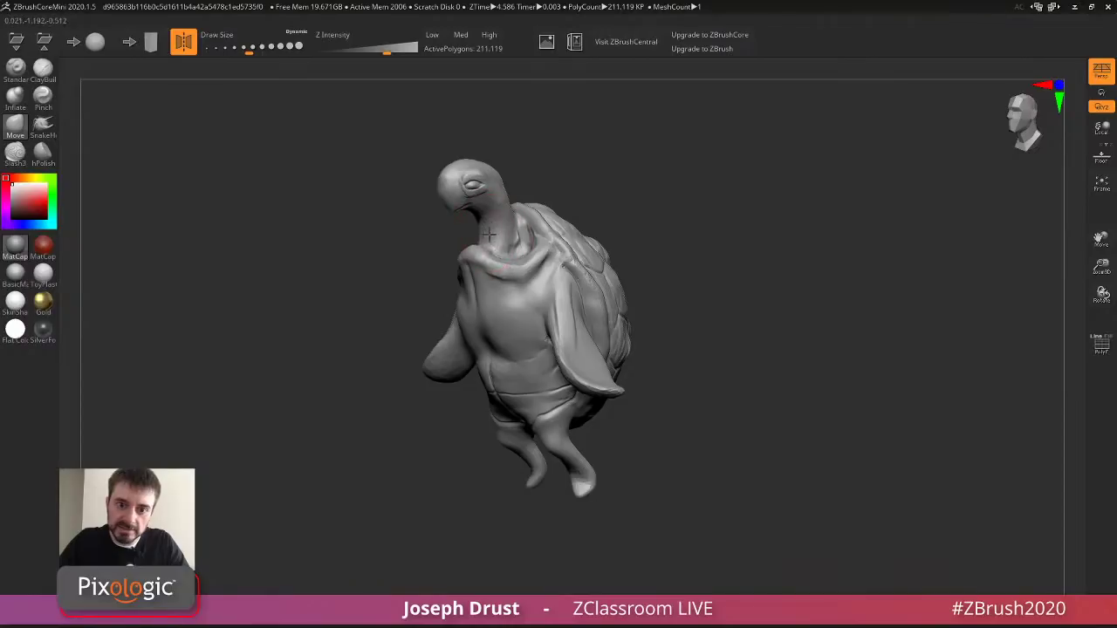
# Adjust the base of the neck where it meets the collar with a smaller Move brush.
pyautogui.moveTo(548, 183); pyautogui.dragTo(530, 192, button='right')
pyautogui.press('s')
pyautogui.moveTo(531, 193); pyautogui.dragTo(524, 193)
pyautogui.moveTo(485, 238); pyautogui.dragTo(482, 242)
pyautogui.moveTo(497, 219)
pyautogui.mouseDown(button='right')
pyautogui.moveTo(671, 142)
pyautogui.moveTo(658, 164)
pyautogui.mouseUp(button='right')
pyautogui.press('s')
pyautogui.press('s')
pyautogui.moveTo(519, 229); pyautogui.dragTo(527, 229)
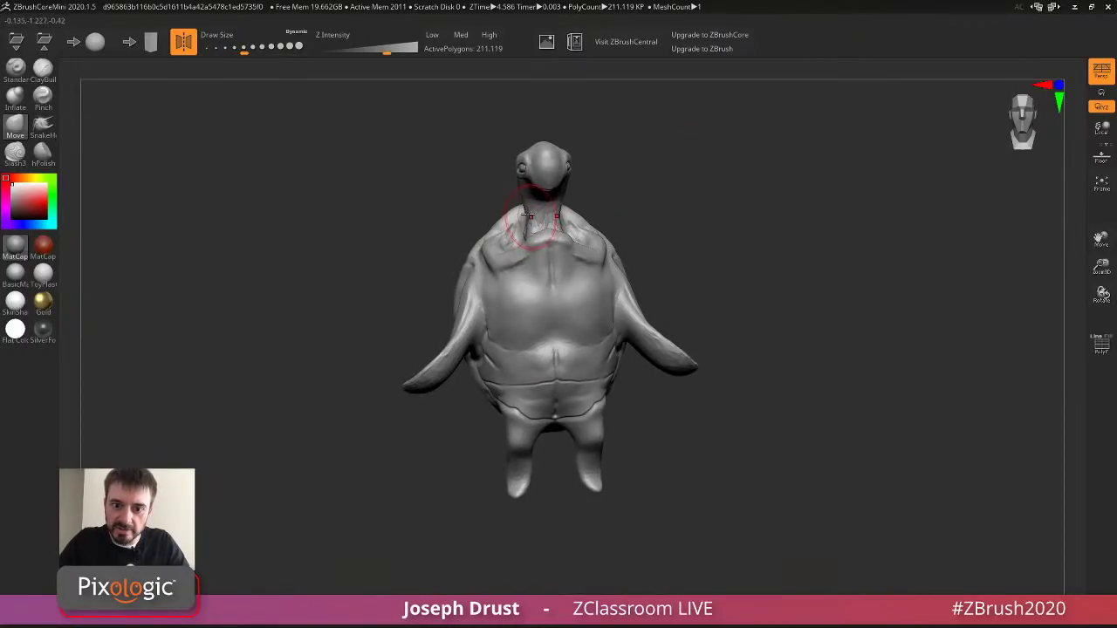
# Fill and smooth over the old plate grooves across the belly with ClayBuildup to get a clean underside.
pyautogui.moveTo(527, 213); pyautogui.dragTo(698, 174, button='right')
pyautogui.moveTo(698, 174)
pyautogui.mouseDown(button='right')
pyautogui.moveTo(660, 130)
pyautogui.moveTo(710, 174)
pyautogui.mouseUp(button='right')
pyautogui.moveTo(708, 374); pyautogui.dragTo(669, 402, button='right')
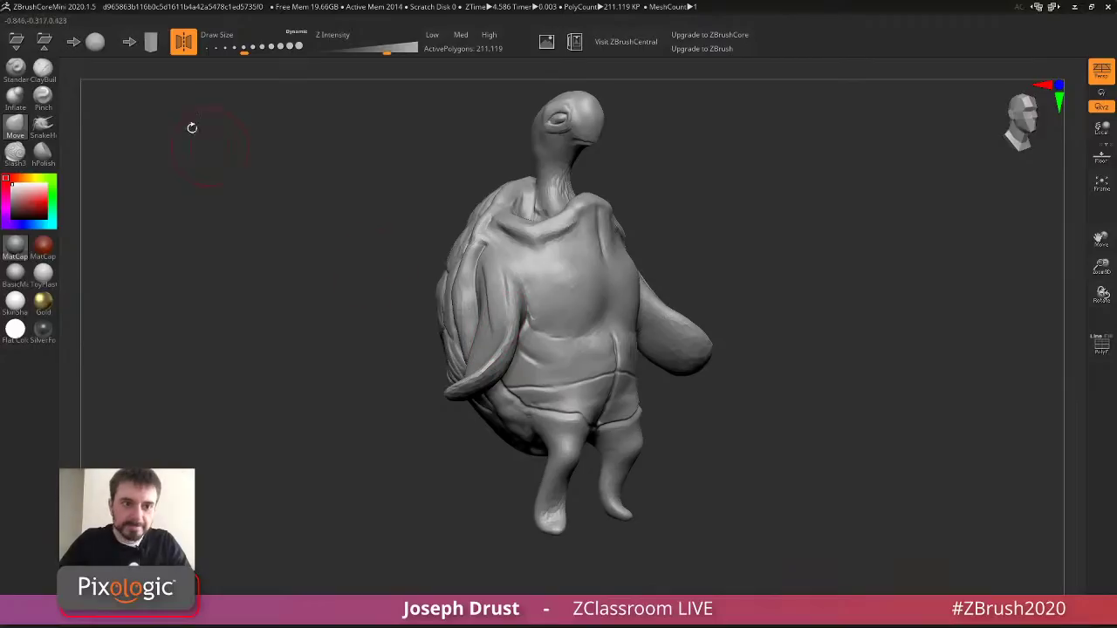
pyautogui.click(45, 71)
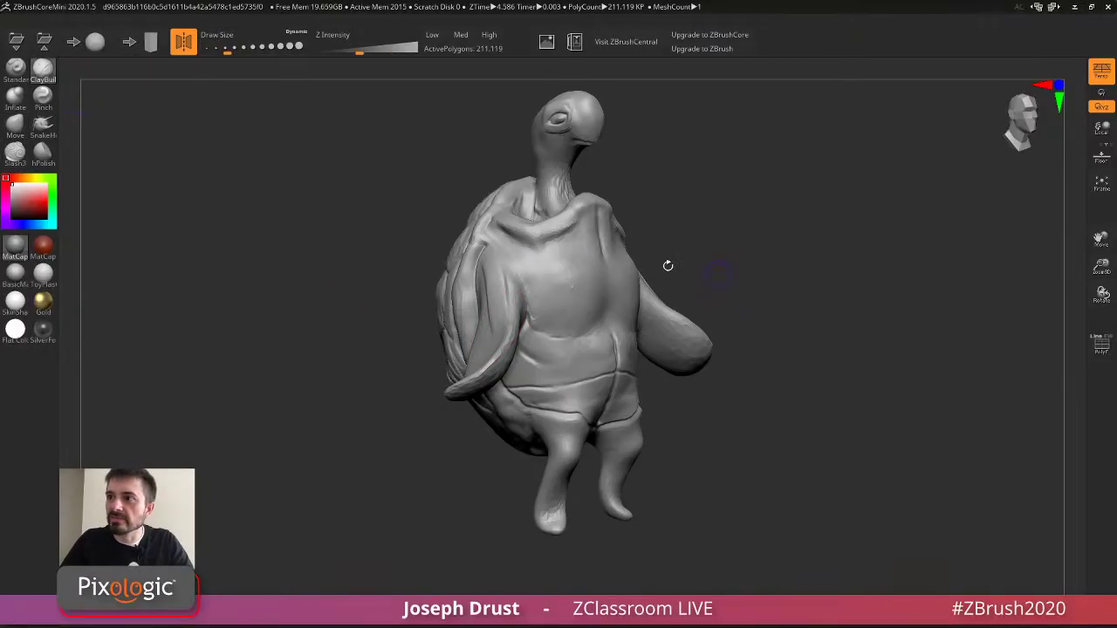
pyautogui.moveTo(534, 394); pyautogui.dragTo(593, 406)
pyautogui.moveTo(686, 386); pyautogui.dragTo(611, 394, button='right')
pyautogui.moveTo(618, 393)
pyautogui.mouseDown()
pyautogui.moveTo(591, 420)
pyautogui.moveTo(590, 391)
pyautogui.moveTo(558, 406)
pyautogui.moveTo(593, 401)
pyautogui.moveTo(563, 425)
pyautogui.moveTo(561, 401)
pyautogui.mouseUp()
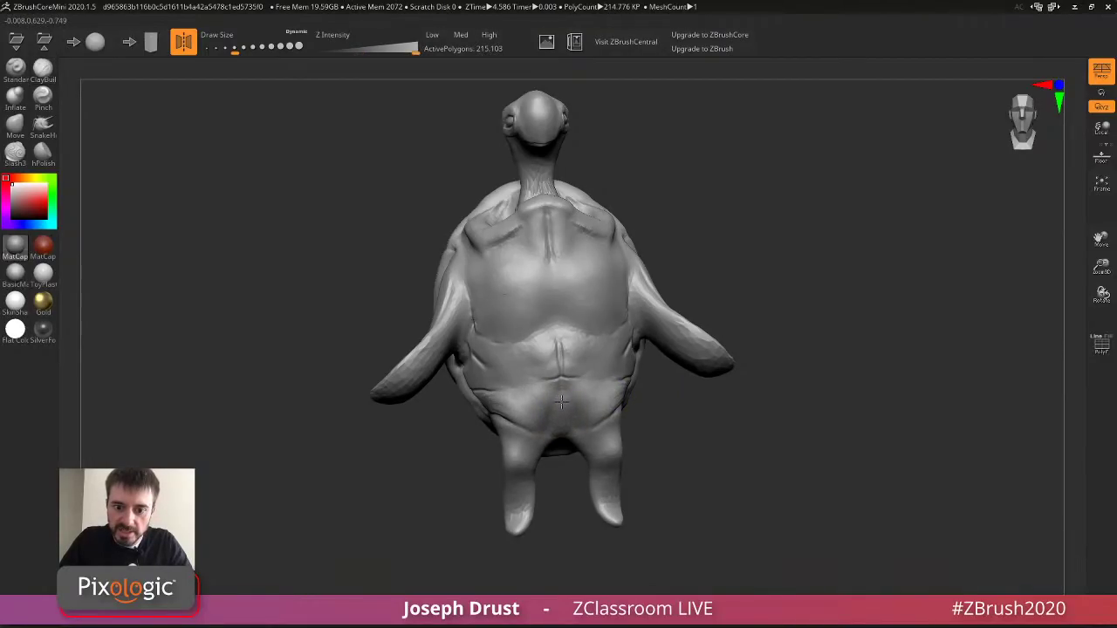
pyautogui.moveTo(562, 401); pyautogui.dragTo(611, 399, button='right')
pyautogui.moveTo(609, 399)
pyautogui.mouseDown()
pyautogui.moveTo(562, 405)
pyautogui.moveTo(564, 389)
pyautogui.mouseUp()
pyautogui.moveTo(563, 389); pyautogui.dragTo(534, 370, button='right')
pyautogui.moveTo(546, 358)
pyautogui.mouseDown()
pyautogui.moveTo(563, 384)
pyautogui.moveTo(586, 369)
pyautogui.moveTo(506, 370)
pyautogui.mouseUp()
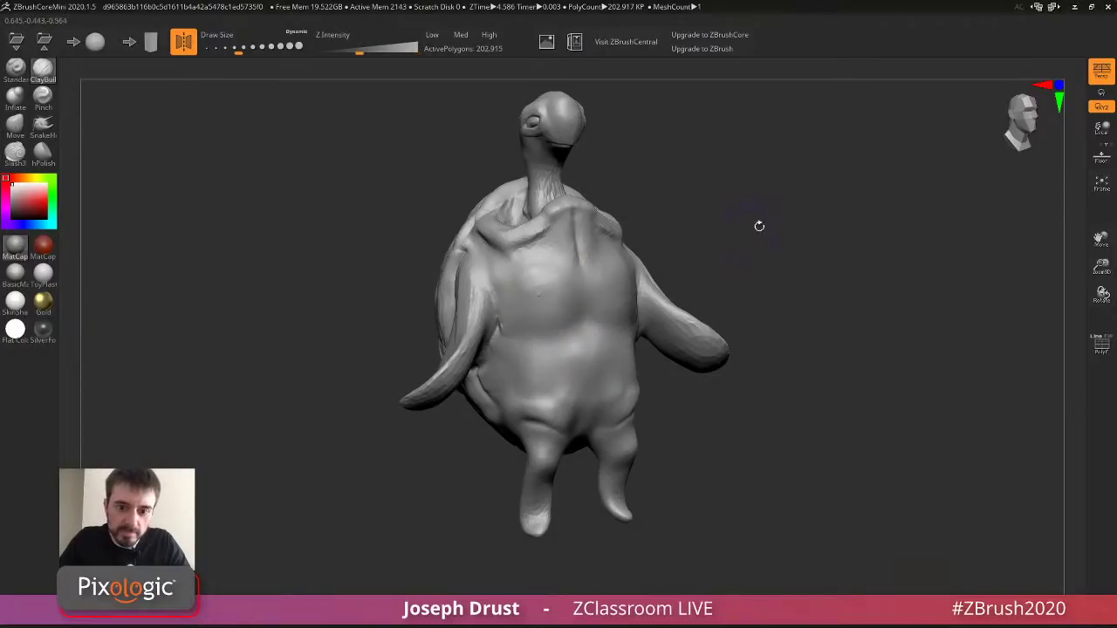
pyautogui.moveTo(718, 239); pyautogui.dragTo(490, 365, button='right')
pyautogui.keyDown('shift'); pyautogui.moveTo(547, 388); pyautogui.dragTo(515, 352); pyautogui.keyUp('shift')
pyautogui.moveTo(515, 351); pyautogui.dragTo(115, 184, button='right')
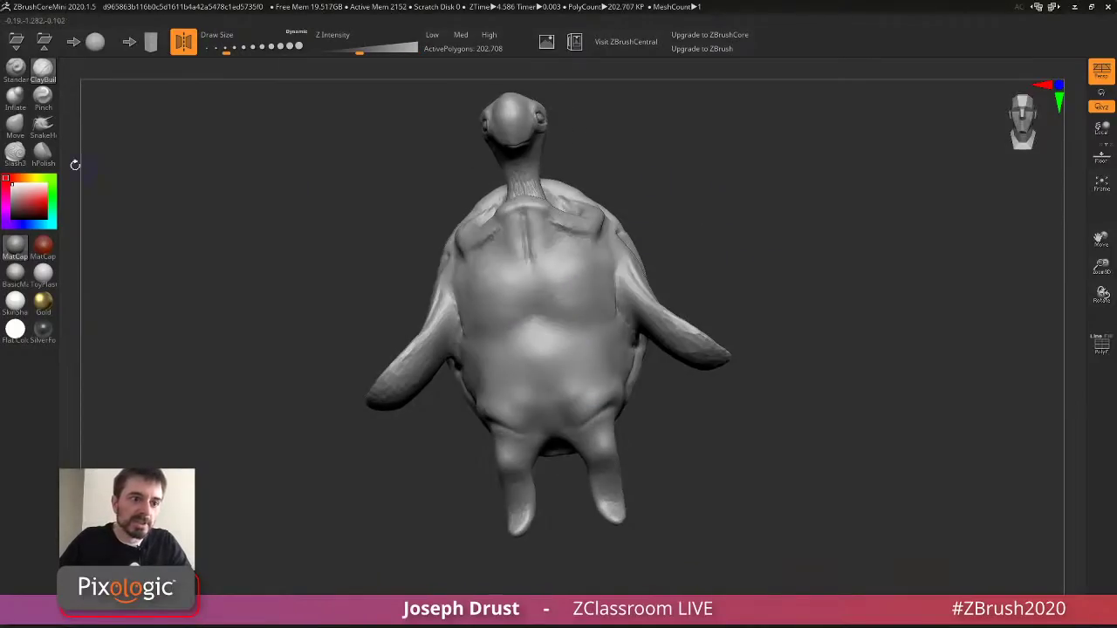
# Cut a vertical groove down the centre of the chest and belly with the Slash3 brush.
pyautogui.moveTo(522, 249); pyautogui.dragTo(527, 288)
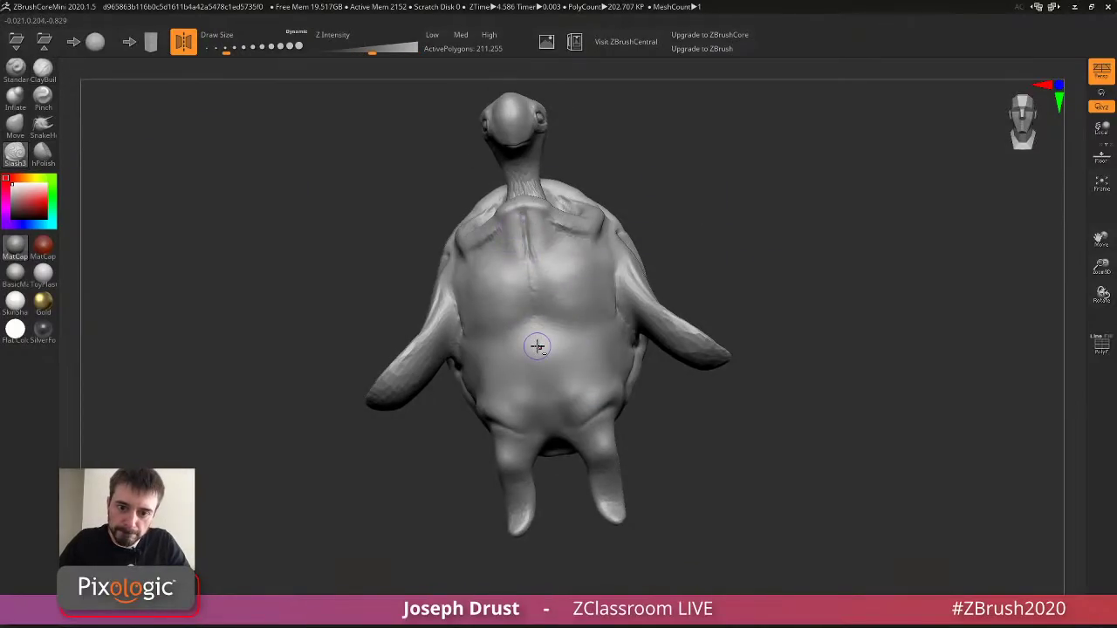
pyautogui.moveTo(527, 225); pyautogui.dragTo(544, 418)
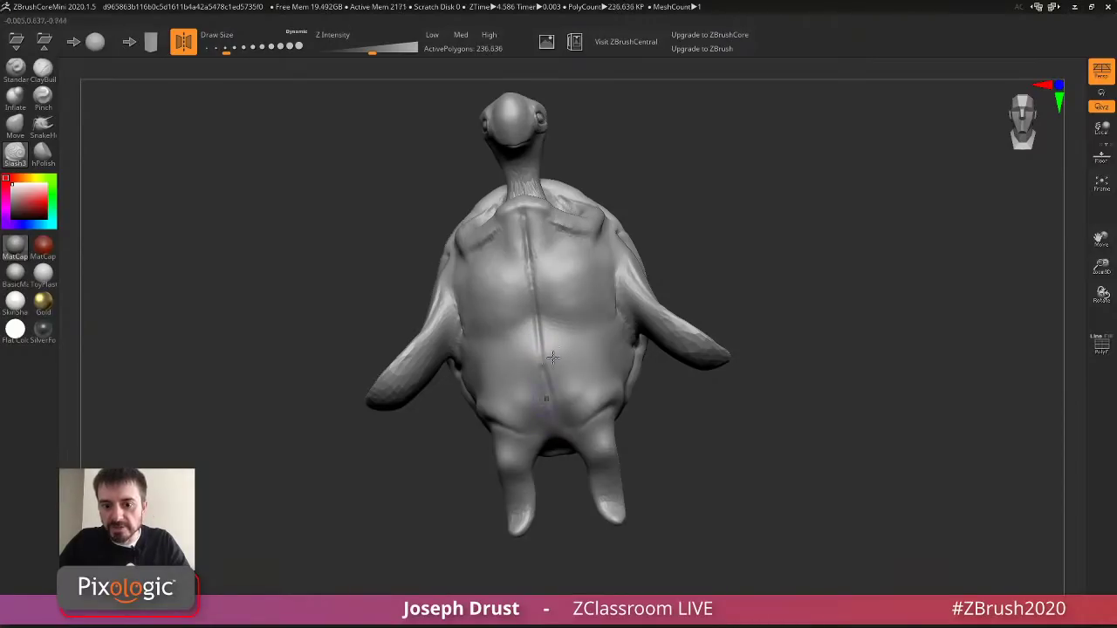
pyautogui.moveTo(546, 408); pyautogui.dragTo(589, 300, button='right')
# Cut curved plate grooves across the chest and along the lower belly above the legs with Slash3.
pyautogui.moveTo(535, 284); pyautogui.dragTo(587, 229)
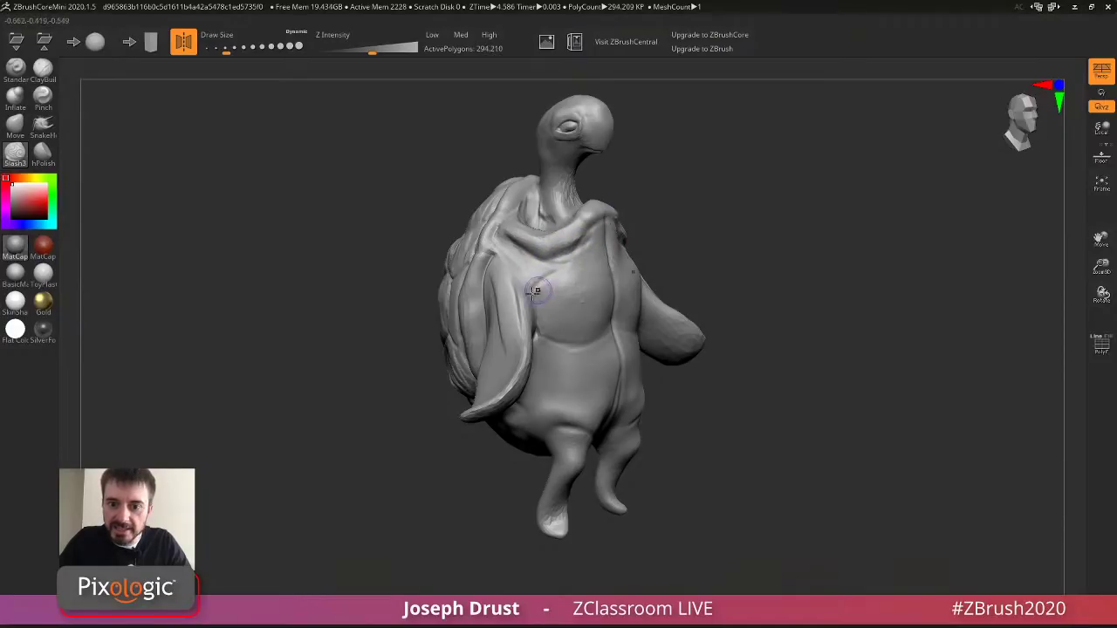
pyautogui.moveTo(557, 275); pyautogui.dragTo(595, 260)
pyautogui.moveTo(595, 260); pyautogui.dragTo(538, 287, button='right')
pyautogui.moveTo(499, 317); pyautogui.dragTo(585, 301)
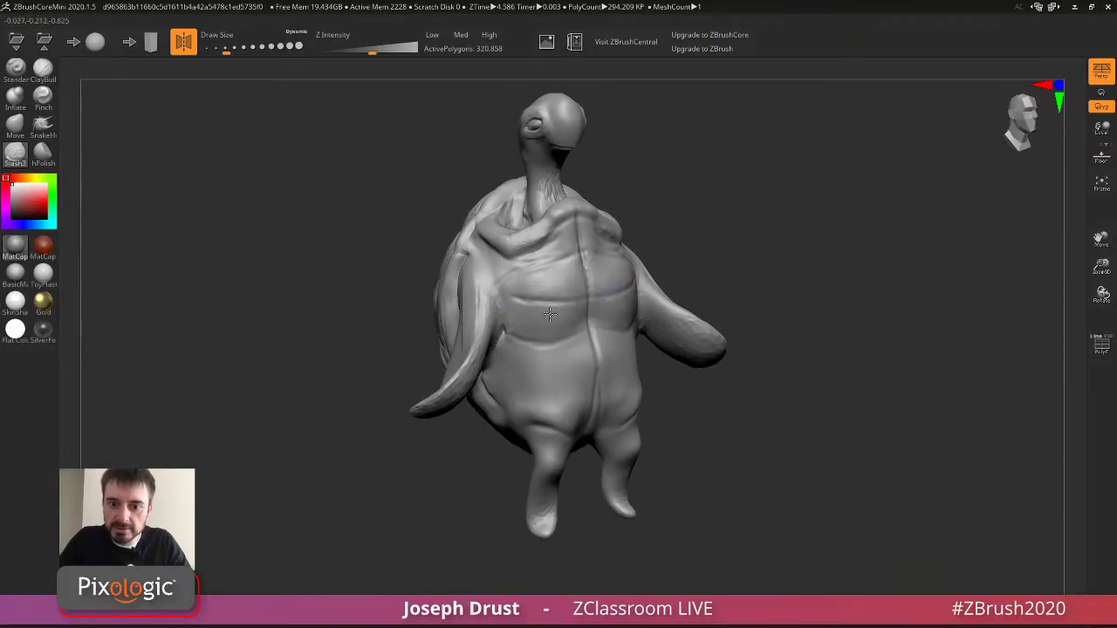
pyautogui.moveTo(590, 309); pyautogui.dragTo(672, 257, button='right')
pyautogui.moveTo(561, 369); pyautogui.dragTo(582, 388)
pyautogui.moveTo(681, 306)
pyautogui.keyDown('ctrl'); pyautogui.mouseDown(button='right')
pyautogui.moveTo(753, 227)
pyautogui.moveTo(718, 259)
pyautogui.mouseUp(button='right'); pyautogui.keyUp('ctrl')
pyautogui.moveTo(718, 259)
pyautogui.keyDown('ctrl'); pyautogui.mouseDown(button='right')
pyautogui.moveTo(744, 265)
pyautogui.moveTo(672, 271)
pyautogui.mouseUp(button='right'); pyautogui.keyUp('ctrl')
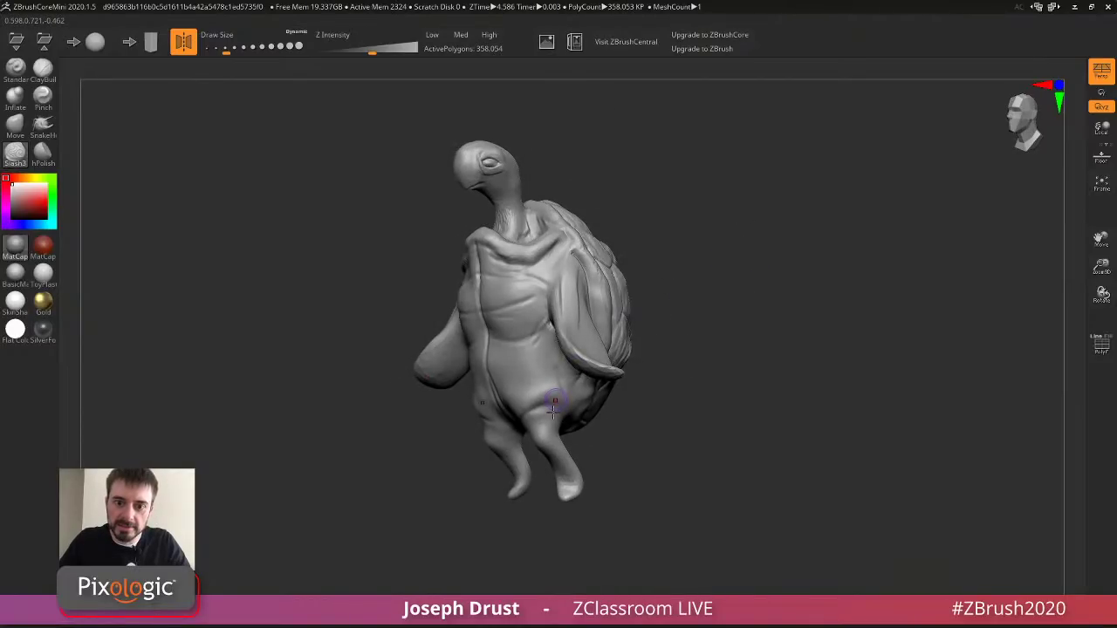
pyautogui.moveTo(553, 412)
pyautogui.mouseDown()
pyautogui.moveTo(527, 414)
pyautogui.moveTo(553, 403)
pyautogui.mouseUp()
# Build up the lower belly and its edge above the legs with a larger ClayBuildup brush, smoothing the volume.
pyautogui.click(48, 75)
pyautogui.press(']')
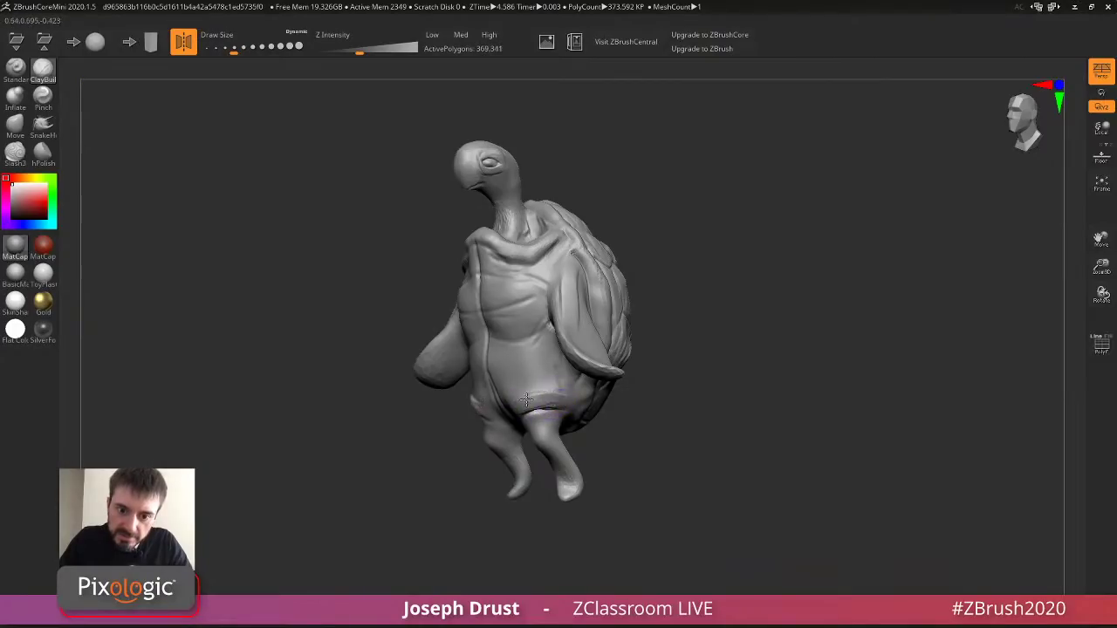
pyautogui.moveTo(512, 375); pyautogui.dragTo(516, 350, button='right')
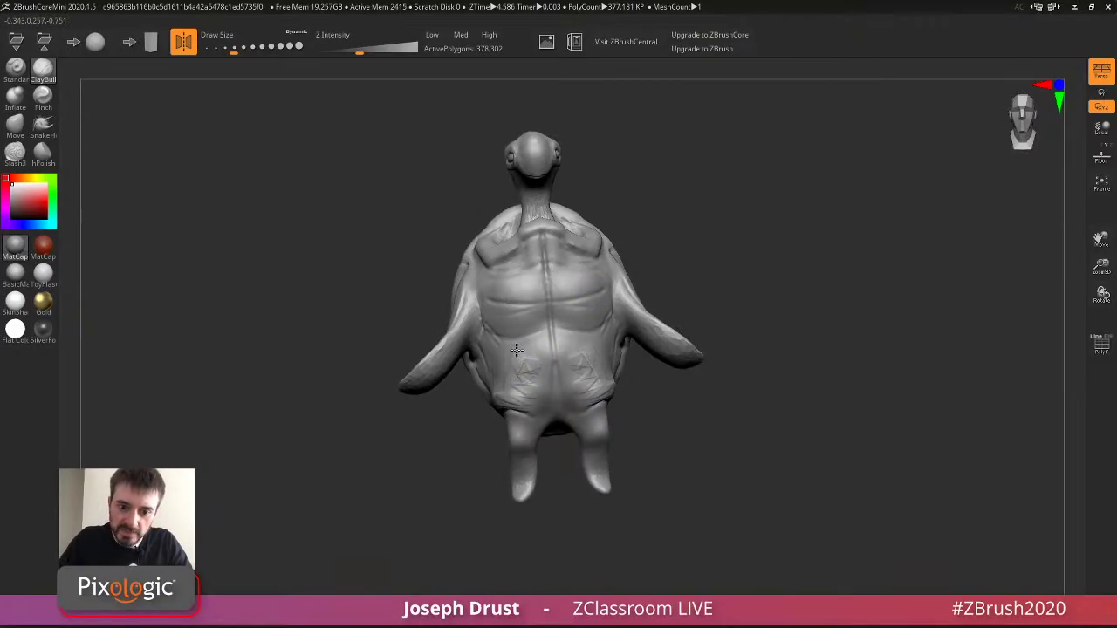
pyautogui.moveTo(708, 234)
pyautogui.mouseDown()
pyautogui.moveTo(735, 239)
pyautogui.moveTo(583, 352)
pyautogui.moveTo(551, 398)
pyautogui.moveTo(576, 392)
pyautogui.moveTo(572, 355)
pyautogui.moveTo(577, 383)
pyautogui.moveTo(583, 360)
pyautogui.moveTo(558, 374)
pyautogui.moveTo(568, 354)
pyautogui.moveTo(564, 369)
pyautogui.mouseUp()
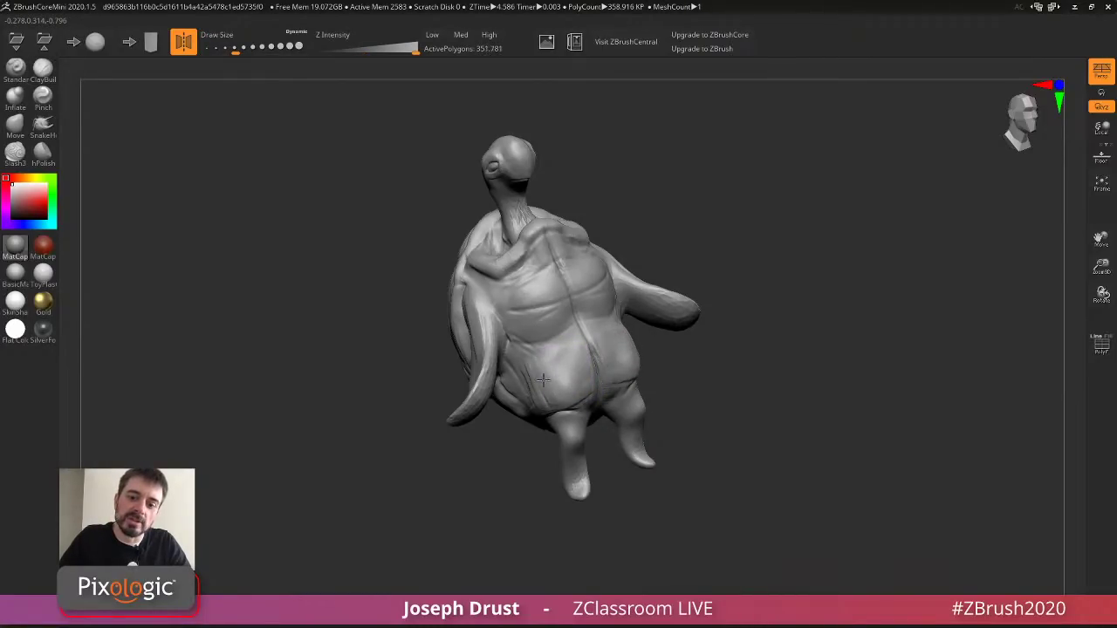
pyautogui.moveTo(759, 253); pyautogui.dragTo(733, 247)
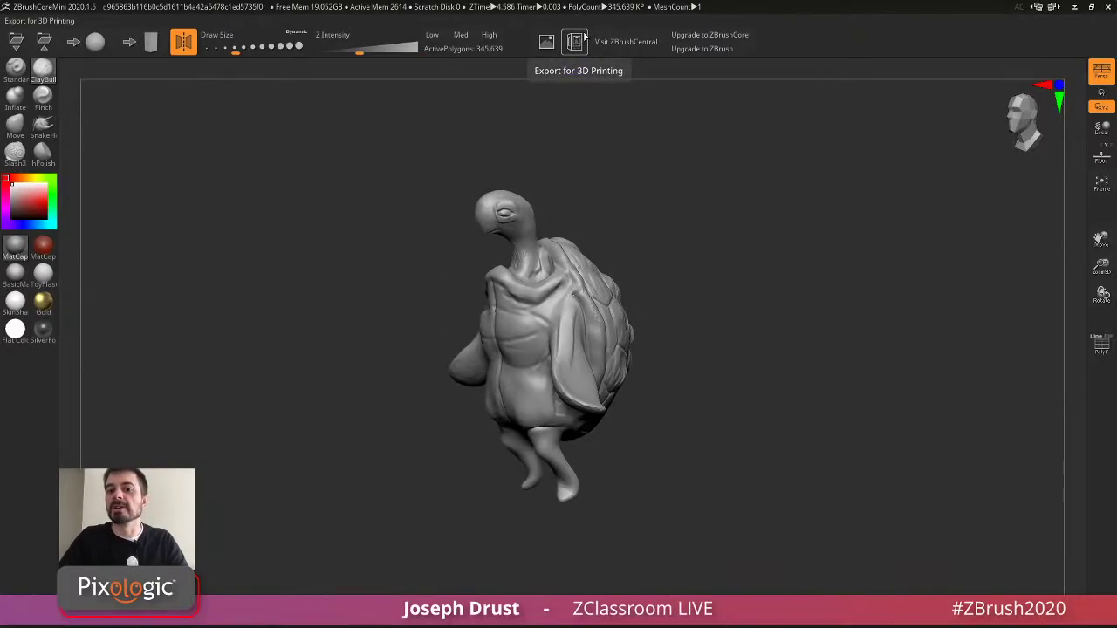
# Refine and smooth the shoulder and upper flipper where they meet the collar with ClayBuildup.
pyautogui.press('f')
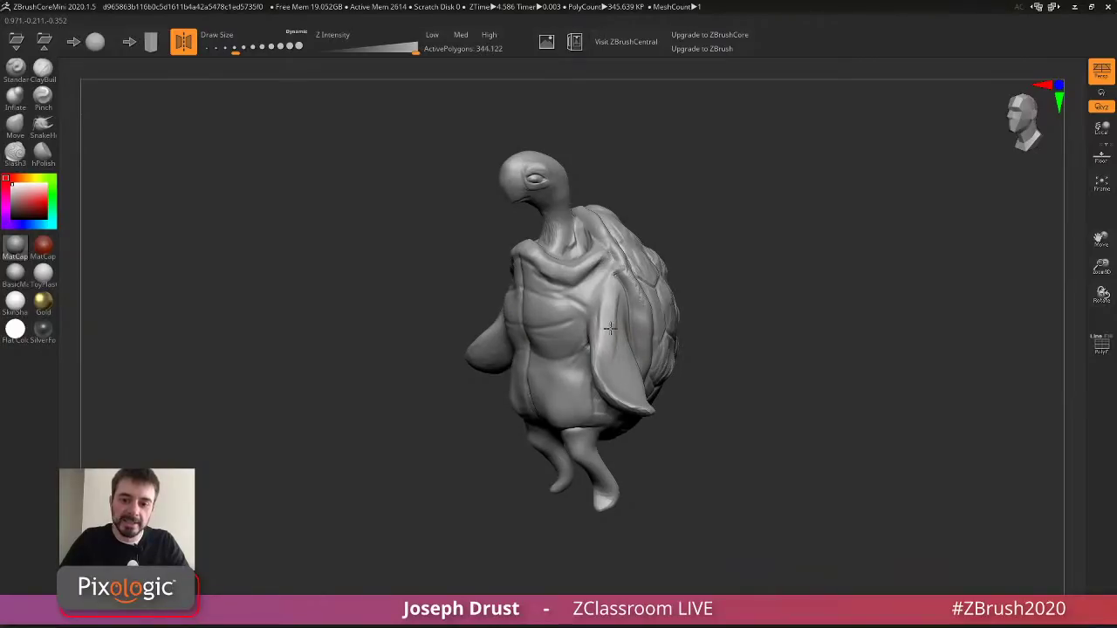
pyautogui.moveTo(698, 229); pyautogui.dragTo(733, 231)
pyautogui.moveTo(614, 287)
pyautogui.keyDown('alt'); pyautogui.mouseDown()
pyautogui.moveTo(606, 294)
pyautogui.moveTo(618, 292)
pyautogui.mouseUp(); pyautogui.keyUp('alt')
pyautogui.moveTo(679, 234); pyautogui.dragTo(653, 229)
pyautogui.moveTo(577, 288); pyautogui.dragTo(579, 277)
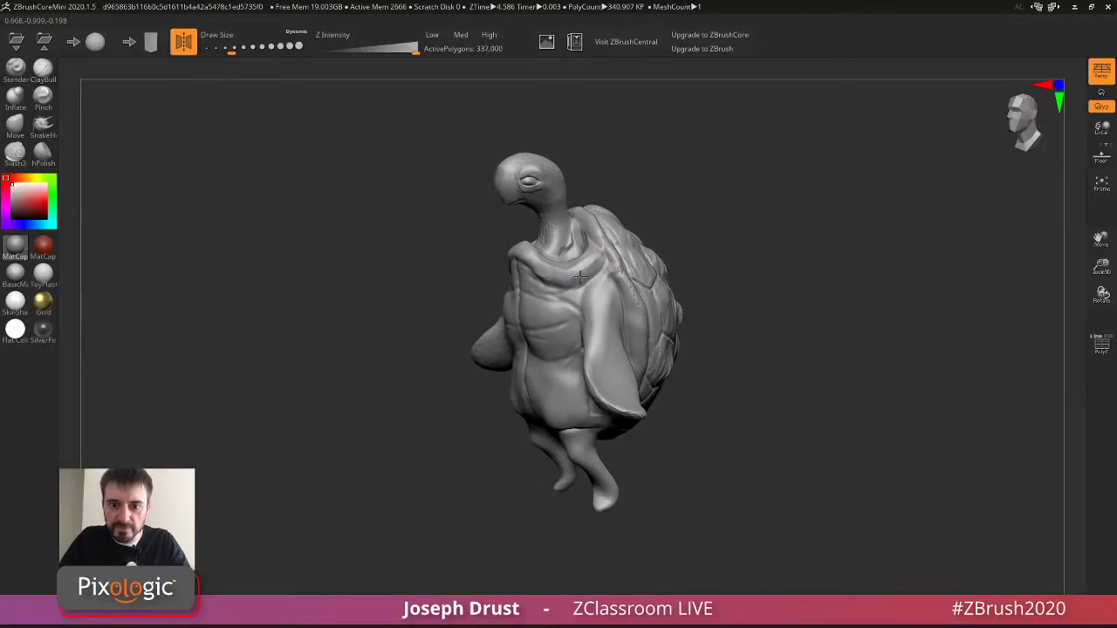
pyautogui.moveTo(602, 166)
pyautogui.mouseDown()
pyautogui.moveTo(654, 160)
pyautogui.moveTo(678, 180)
pyautogui.moveTo(555, 211)
pyautogui.moveTo(603, 222)
pyautogui.mouseUp()
pyautogui.moveTo(637, 148); pyautogui.dragTo(697, 172)
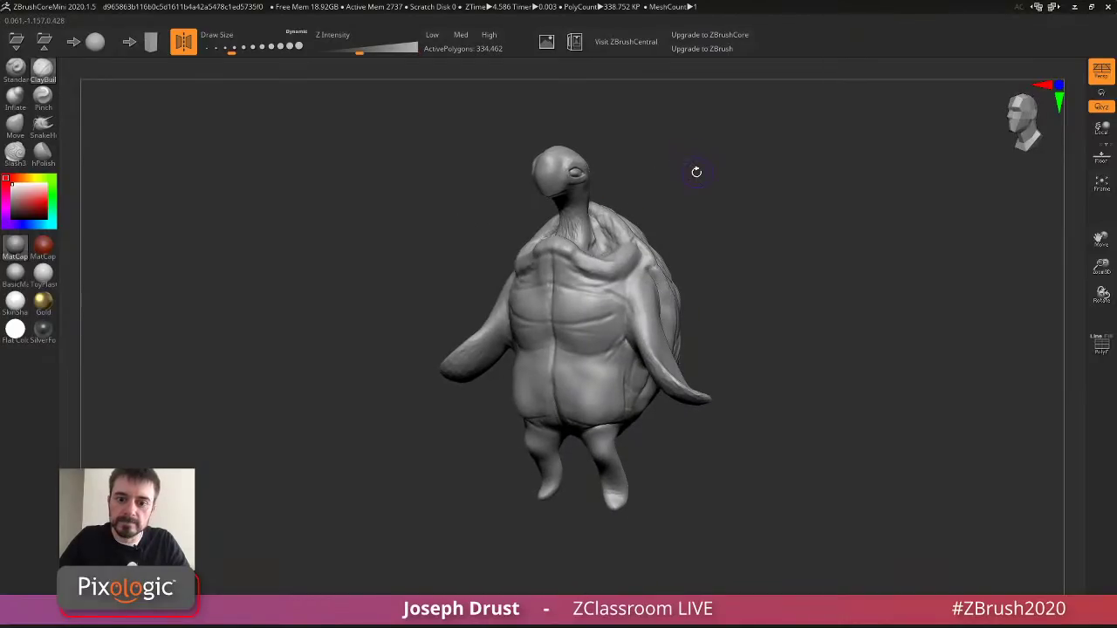
# Save the turtle project to the Desktop under a new file name beginning with "Tur".
pyautogui.hotkey('ctrl', 's')
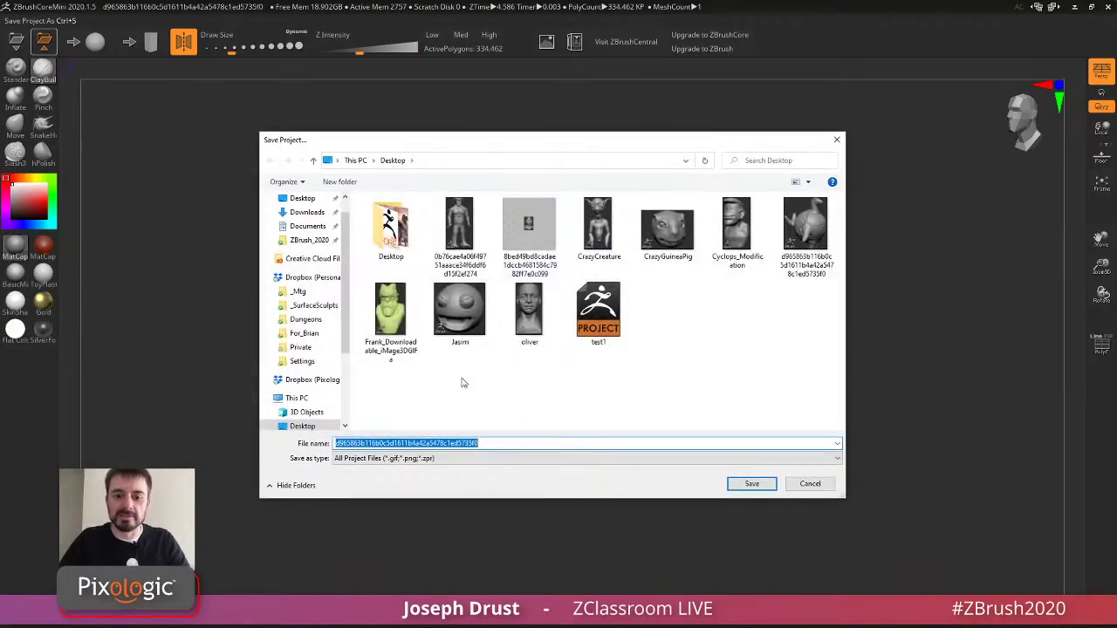
pyautogui.click(499, 446)
pyautogui.press('BackSpace')
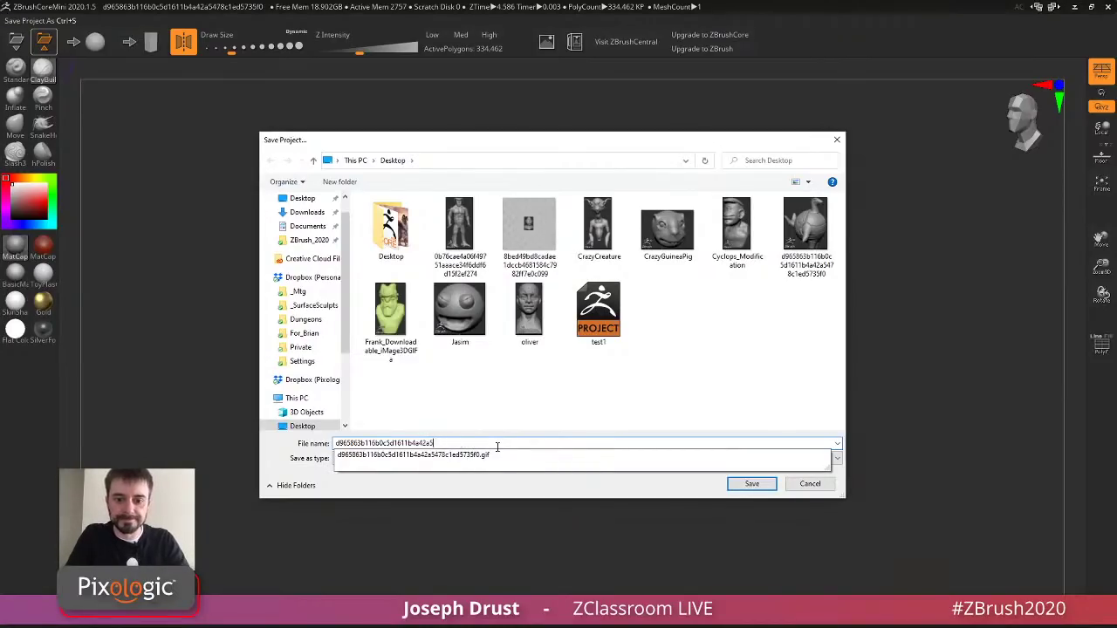
pyautogui.press('BackSpace')
pyautogui.press('BackSpace')
pyautogui.press('BackSpace')
pyautogui.press('BackSpace')
pyautogui.press('BackSpace')
pyautogui.press('BackSpace')
pyautogui.press('BackSpace')
pyautogui.press('BackSpace')
pyautogui.press('BackSpace')
pyautogui.press('BackSpace')
pyautogui.press('BackSpace')
pyautogui.press('BackSpace')
pyautogui.write('Tut')
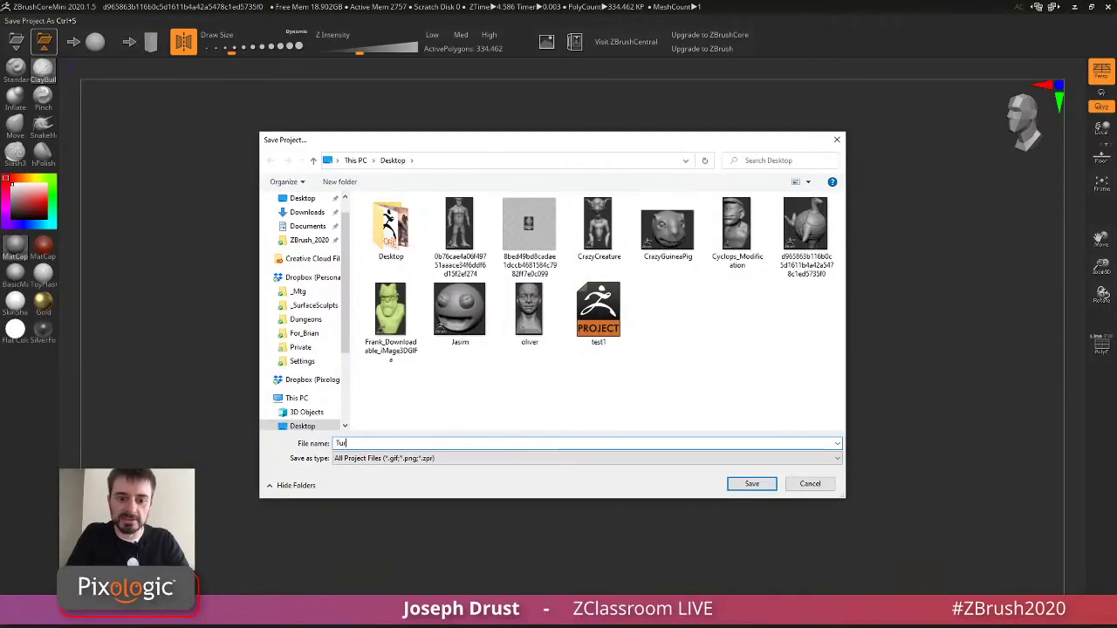
pyautogui.press('Return')
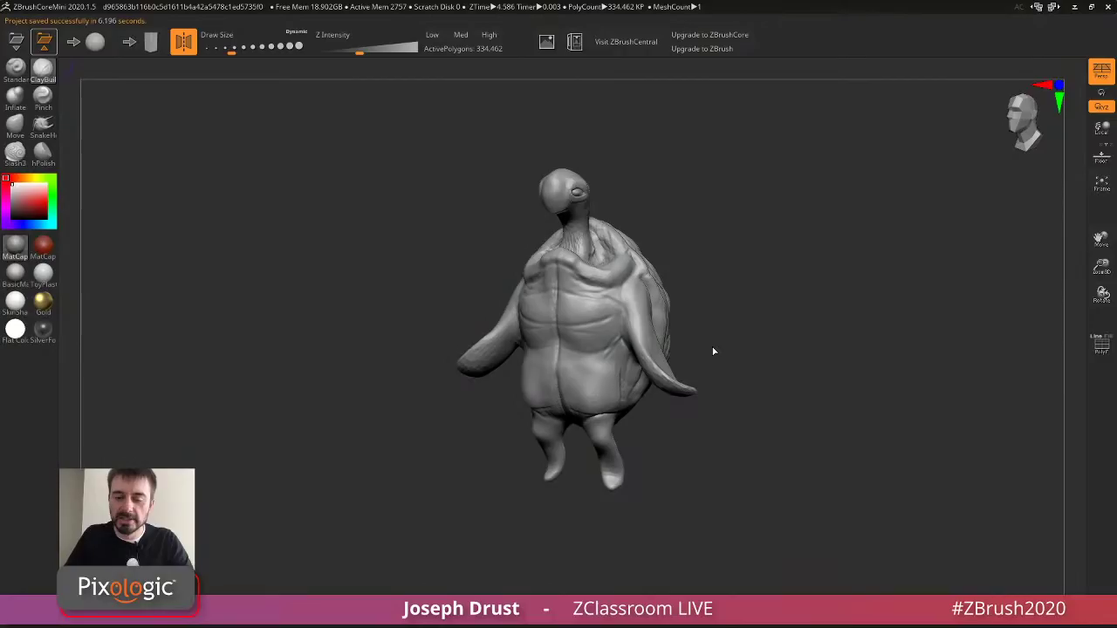
# Open the standing horned, bearded figure project from the Desktop without saving the turtle project again.
pyautogui.hotkey('ctrl', 'o')
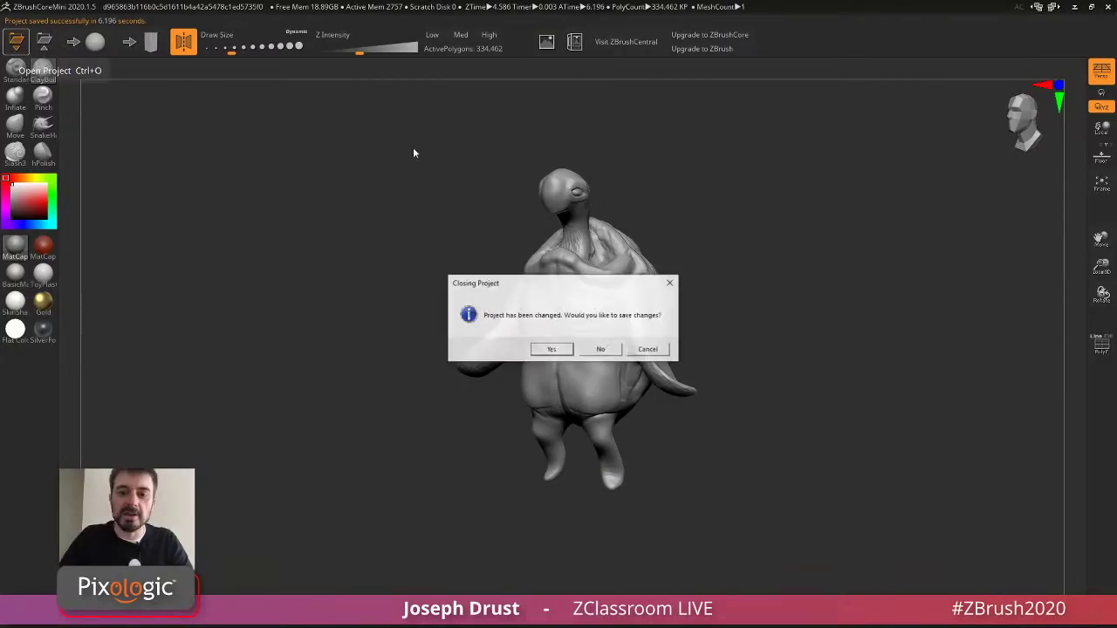
pyautogui.click(600, 352)
pyautogui.click(359, 229)
pyautogui.click(752, 485)
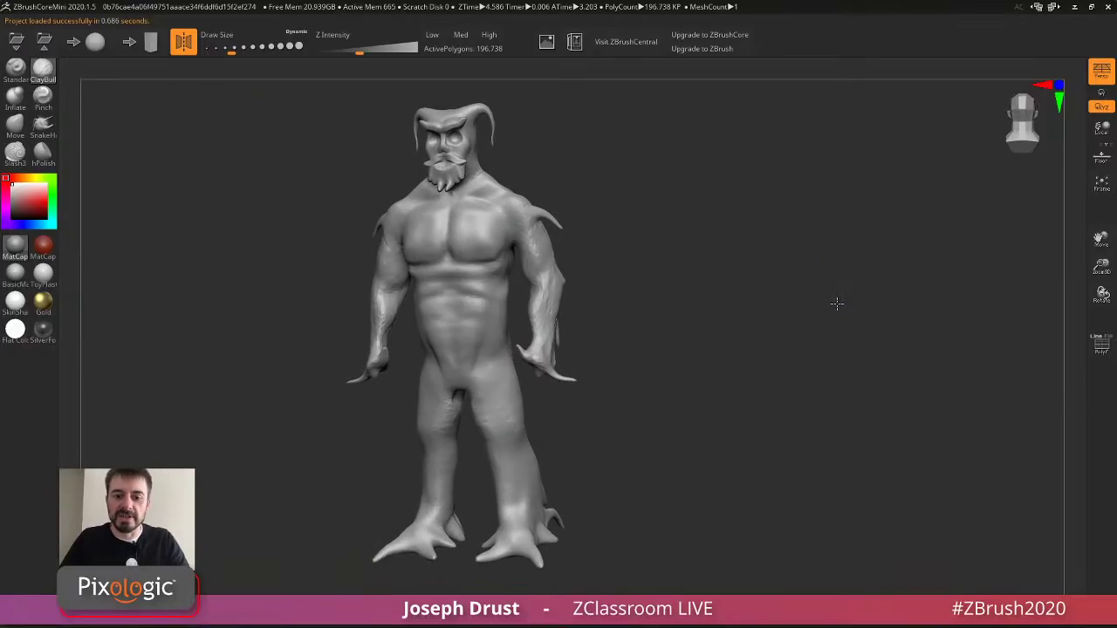
# Soften the neck and upper chest of the horned figure with an enlarged brush.
pyautogui.moveTo(836, 303); pyautogui.dragTo(801, 291)
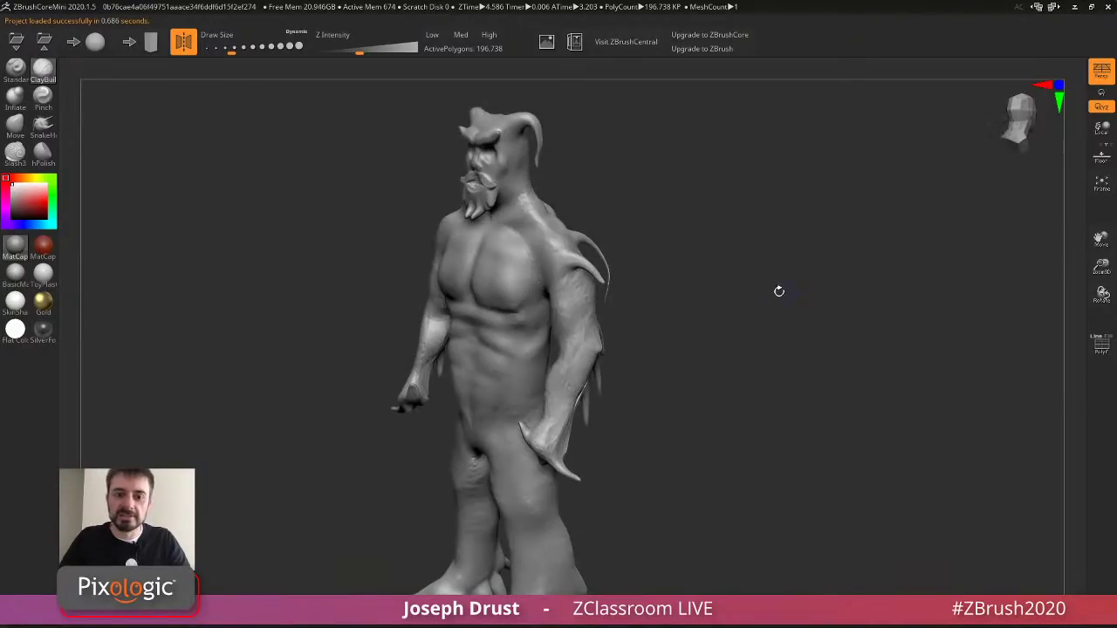
pyautogui.moveTo(250, 102); pyautogui.dragTo(439, 175)
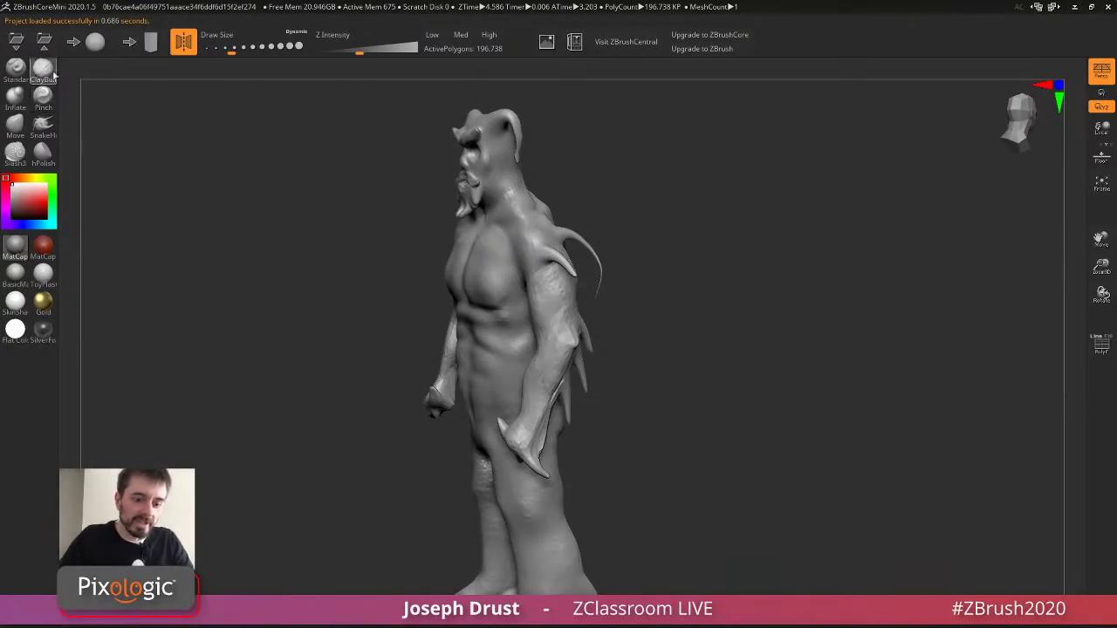
pyautogui.press('s')
pyautogui.moveTo(636, 181); pyautogui.dragTo(655, 180)
pyautogui.moveTo(537, 201)
pyautogui.mouseDown()
pyautogui.moveTo(502, 197)
pyautogui.moveTo(513, 208)
pyautogui.mouseUp()
pyautogui.moveTo(573, 178); pyautogui.dragTo(611, 181)
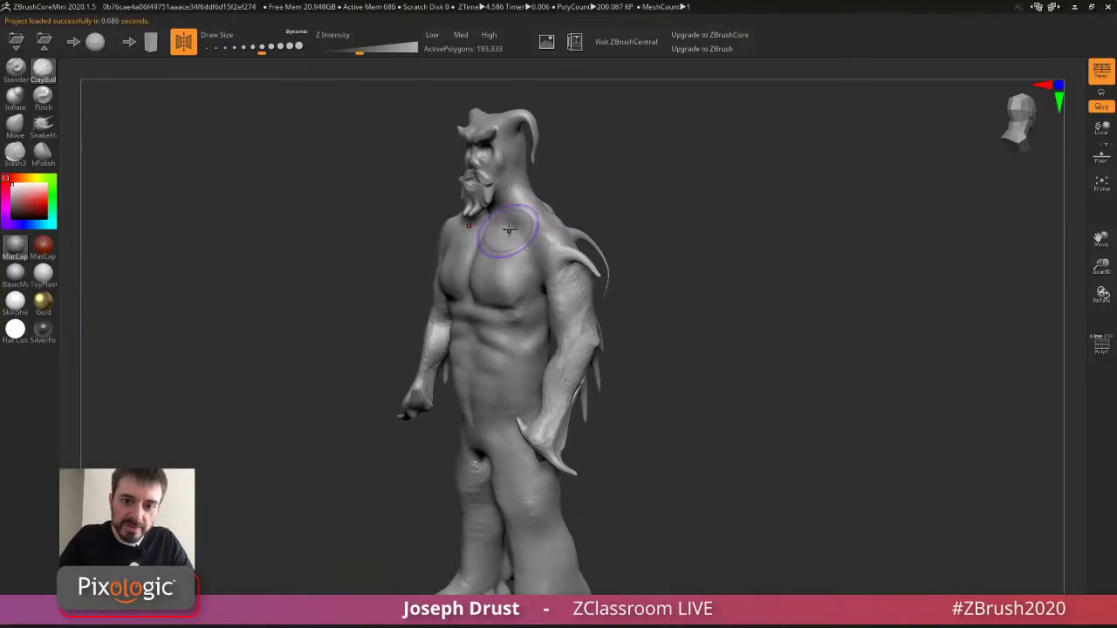
# Smooth down the spikes on the figure's forearms and shoulders.
pyautogui.keyDown('shift'); pyautogui.moveTo(582, 393); pyautogui.dragTo(585, 328); pyautogui.keyUp('shift')
pyautogui.moveTo(641, 306); pyautogui.dragTo(698, 296)
pyautogui.keyDown('shift'); pyautogui.moveTo(600, 367); pyautogui.dragTo(604, 297); pyautogui.keyUp('shift')
pyautogui.moveTo(683, 284); pyautogui.dragTo(724, 282)
pyautogui.keyDown('shift'); pyautogui.moveTo(622, 260); pyautogui.dragTo(596, 256); pyautogui.keyUp('shift')
pyautogui.moveTo(646, 225); pyautogui.dragTo(696, 216)
# Smooth the figure's brow, moustache and beard away and rework the face into a plain jaw.
pyautogui.moveTo(584, 152)
pyautogui.mouseDown()
pyautogui.moveTo(623, 155)
pyautogui.moveTo(472, 153)
pyautogui.moveTo(453, 224)
pyautogui.mouseUp()
pyautogui.moveTo(580, 132)
pyautogui.mouseDown()
pyautogui.moveTo(479, 197)
pyautogui.moveTo(534, 177)
pyautogui.moveTo(505, 172)
pyautogui.moveTo(512, 139)
pyautogui.mouseUp()
pyautogui.moveTo(668, 131); pyautogui.dragTo(699, 197)
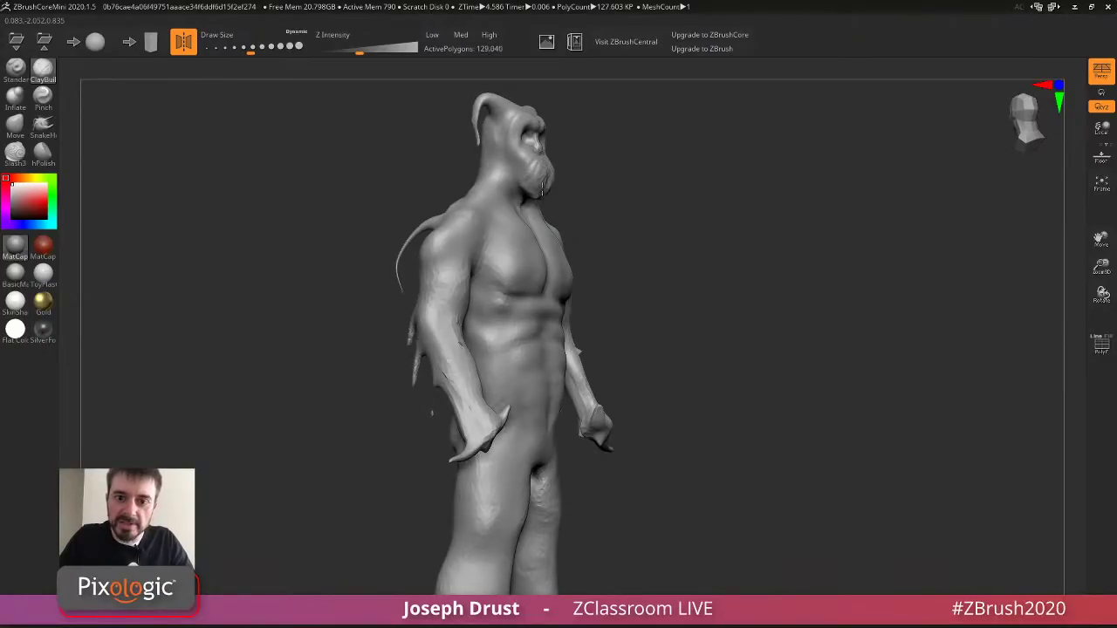
pyautogui.moveTo(547, 178)
pyautogui.mouseDown()
pyautogui.moveTo(510, 137)
pyautogui.moveTo(534, 171)
pyautogui.mouseUp()
pyautogui.moveTo(628, 179)
pyautogui.mouseDown()
pyautogui.moveTo(521, 174)
pyautogui.moveTo(464, 144)
pyautogui.mouseUp()
pyautogui.moveTo(514, 88); pyautogui.dragTo(615, 85)
pyautogui.moveTo(577, 117); pyautogui.dragTo(621, 198)
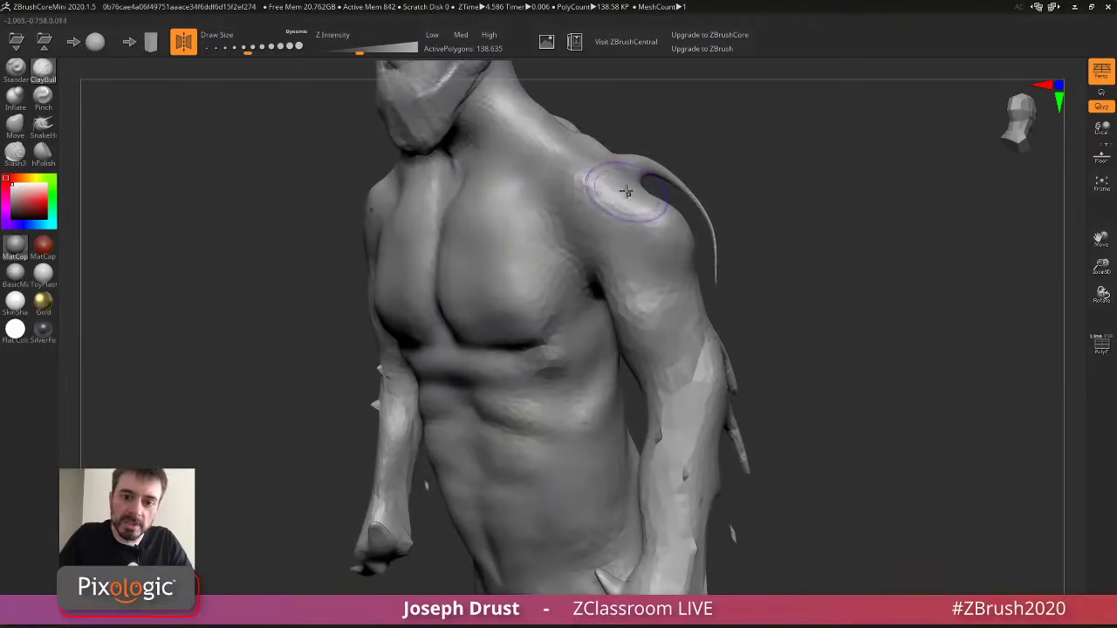
# Build up ears on both sides of the horned figure's head with a smaller ClayBuildup brush.
pyautogui.keyDown('alt'); pyautogui.moveTo(645, 140); pyautogui.dragTo(763, 321); pyautogui.keyUp('alt')
pyautogui.press('s')
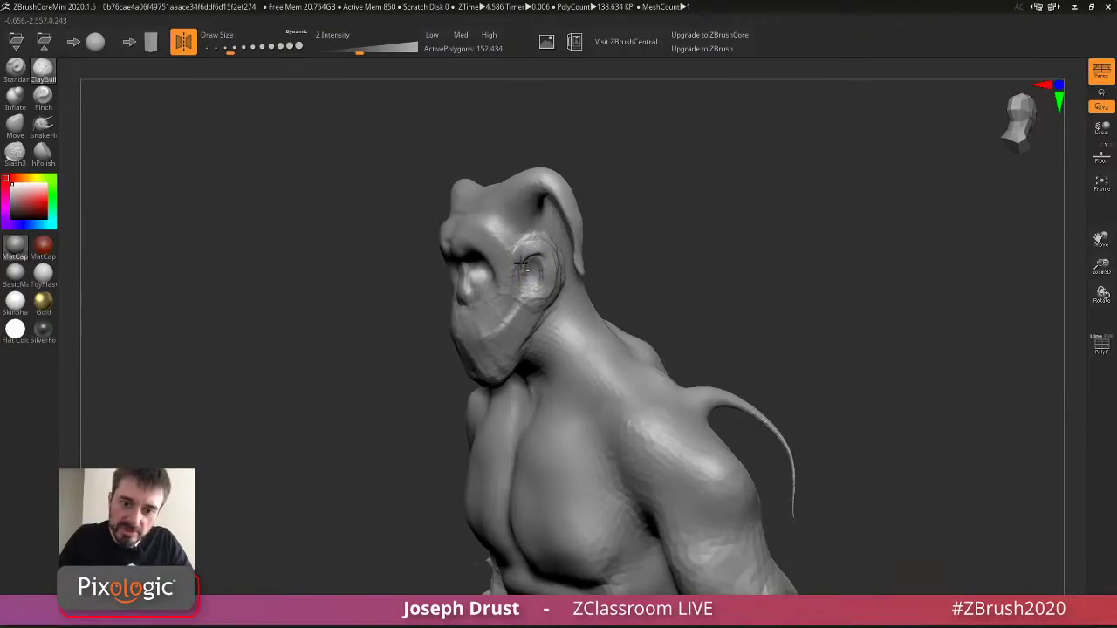
pyautogui.moveTo(517, 276); pyautogui.dragTo(524, 258, button='right')
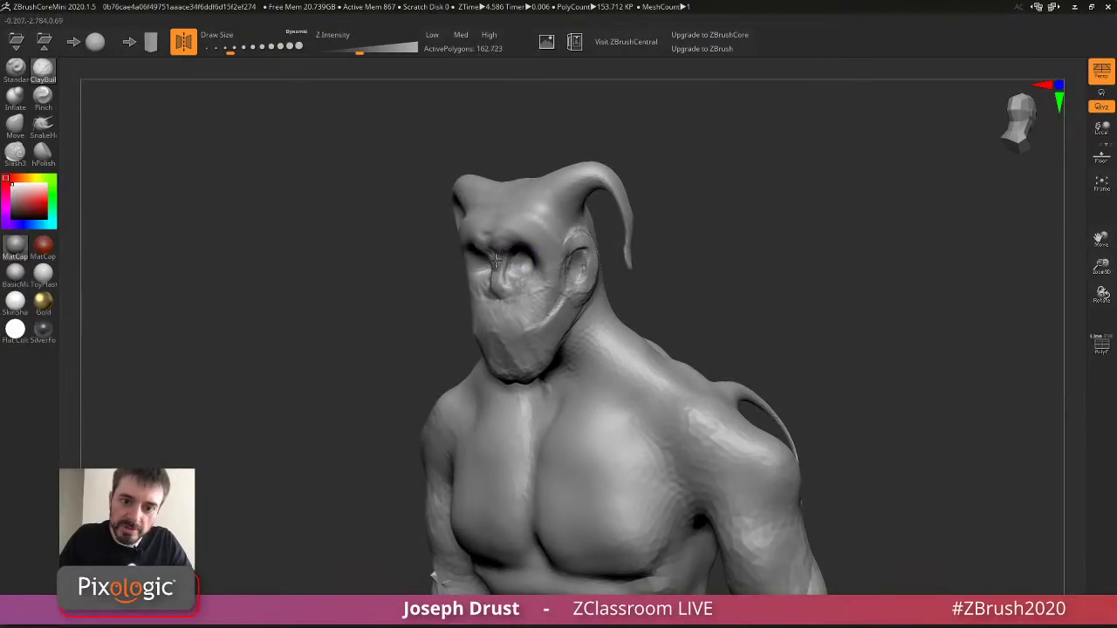
# Sculpt the eye area and the cheek and jaw planes of the face, smoothing between the strokes.
pyautogui.moveTo(495, 260)
pyautogui.mouseDown(button='right')
pyautogui.moveTo(630, 256)
pyautogui.moveTo(613, 264)
pyautogui.mouseUp(button='right')
pyautogui.moveTo(612, 264); pyautogui.dragTo(594, 284)
pyautogui.moveTo(658, 244)
pyautogui.mouseDown()
pyautogui.moveTo(559, 262)
pyautogui.moveTo(529, 309)
pyautogui.mouseUp()
pyautogui.moveTo(541, 255)
pyautogui.mouseDown()
pyautogui.moveTo(506, 302)
pyautogui.moveTo(518, 332)
pyautogui.moveTo(508, 362)
pyautogui.mouseUp()
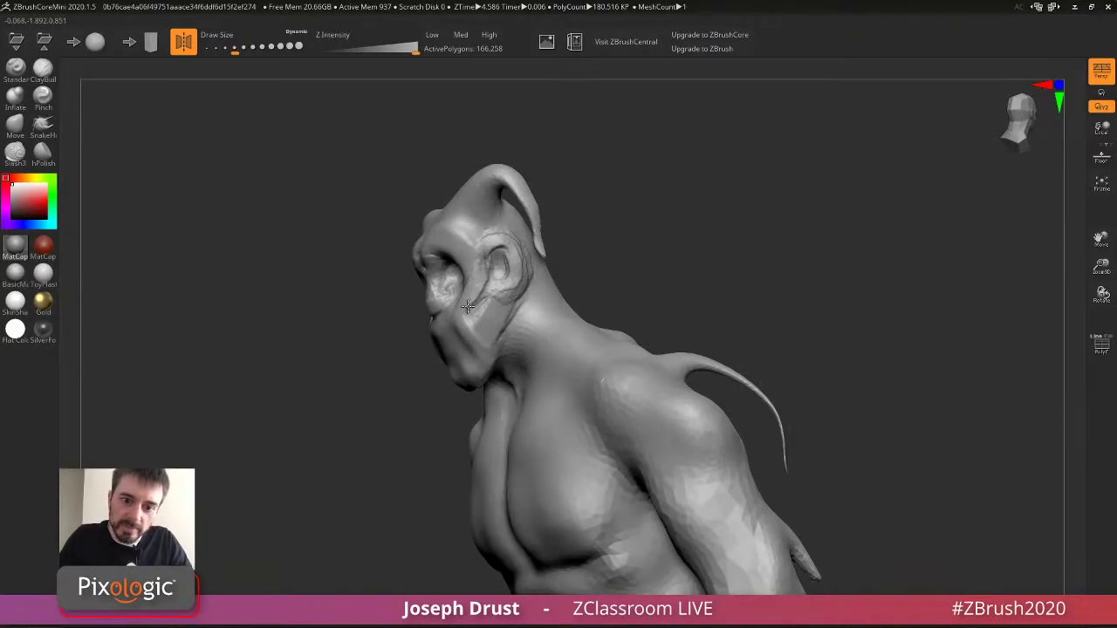
pyautogui.moveTo(468, 305)
pyautogui.mouseDown()
pyautogui.moveTo(488, 315)
pyautogui.moveTo(476, 297)
pyautogui.moveTo(487, 331)
pyautogui.mouseUp()
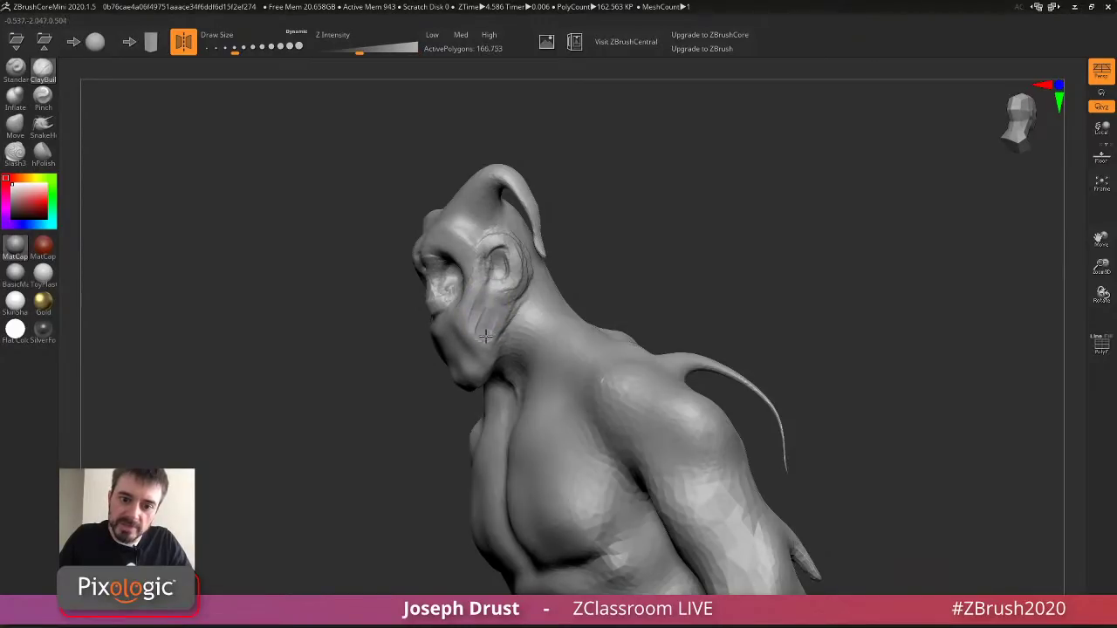
pyautogui.moveTo(654, 226); pyautogui.dragTo(785, 229)
pyautogui.moveTo(606, 262)
pyautogui.mouseDown()
pyautogui.moveTo(626, 284)
pyautogui.moveTo(612, 305)
pyautogui.moveTo(605, 295)
pyautogui.moveTo(616, 312)
pyautogui.moveTo(563, 310)
pyautogui.moveTo(559, 288)
pyautogui.mouseUp()
# Fill out the forehead and brow with an enlarged ClayBuildup brush and smooth the transitions.
pyautogui.press('s')
pyautogui.moveTo(541, 199)
pyautogui.mouseDown()
pyautogui.moveTo(536, 223)
pyautogui.moveTo(554, 244)
pyautogui.mouseUp()
pyautogui.moveTo(650, 179); pyautogui.dragTo(611, 204)
pyautogui.moveTo(523, 252)
pyautogui.mouseDown()
pyautogui.moveTo(558, 250)
pyautogui.moveTo(541, 250)
pyautogui.moveTo(538, 225)
pyautogui.mouseUp()
pyautogui.press('s')
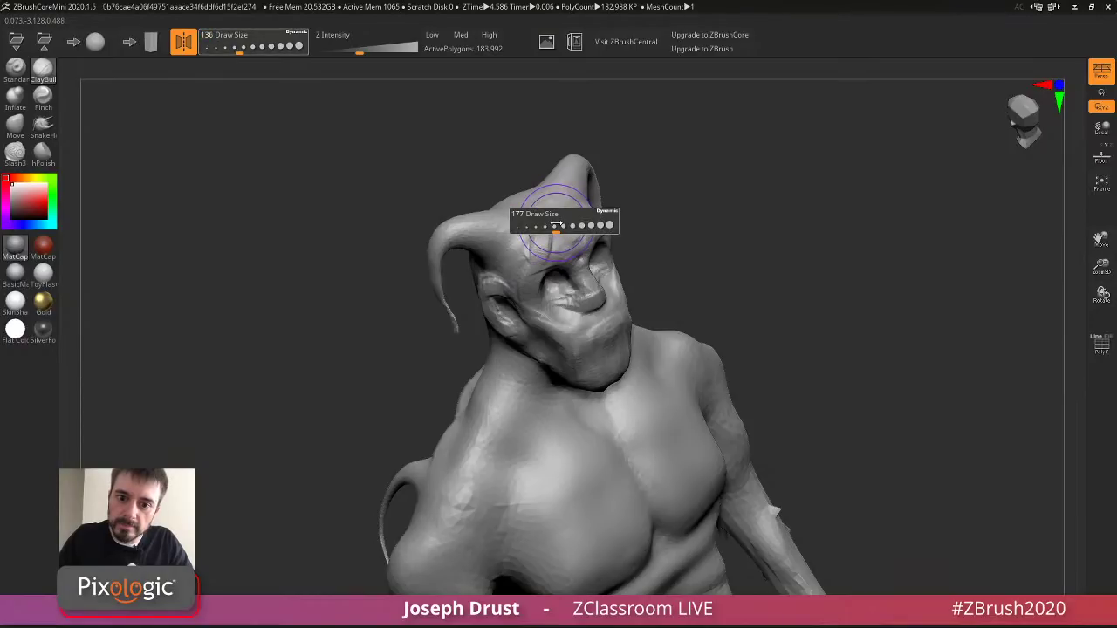
pyautogui.moveTo(556, 232); pyautogui.dragTo(567, 236)
pyautogui.moveTo(759, 140); pyautogui.dragTo(620, 144)
pyautogui.keyDown('shift'); pyautogui.moveTo(512, 209); pyautogui.dragTo(524, 205); pyautogui.keyUp('shift')
pyautogui.moveTo(529, 262); pyautogui.dragTo(536, 254)
# Shape heavy closed eyelids and a broad, blocky muzzle beneath the nose.
pyautogui.moveTo(672, 140)
pyautogui.mouseDown()
pyautogui.moveTo(739, 139)
pyautogui.moveTo(553, 239)
pyautogui.moveTo(624, 245)
pyautogui.mouseUp()
pyautogui.moveTo(741, 201)
pyautogui.mouseDown()
pyautogui.moveTo(727, 182)
pyautogui.moveTo(693, 177)
pyautogui.moveTo(711, 242)
pyautogui.mouseUp()
pyautogui.moveTo(583, 267)
pyautogui.mouseDown()
pyautogui.moveTo(571, 260)
pyautogui.moveTo(561, 285)
pyautogui.mouseUp()
pyautogui.moveTo(715, 236); pyautogui.dragTo(621, 239)
pyautogui.moveTo(556, 277); pyautogui.dragTo(527, 302)
pyautogui.moveTo(511, 338)
pyautogui.mouseDown()
pyautogui.moveTo(542, 279)
pyautogui.moveTo(593, 292)
pyautogui.mouseUp()
# Add muscles running from behind the ears to the collarbones and smooth them into the neck.
pyautogui.moveTo(594, 292); pyautogui.dragTo(638, 311, button='right')
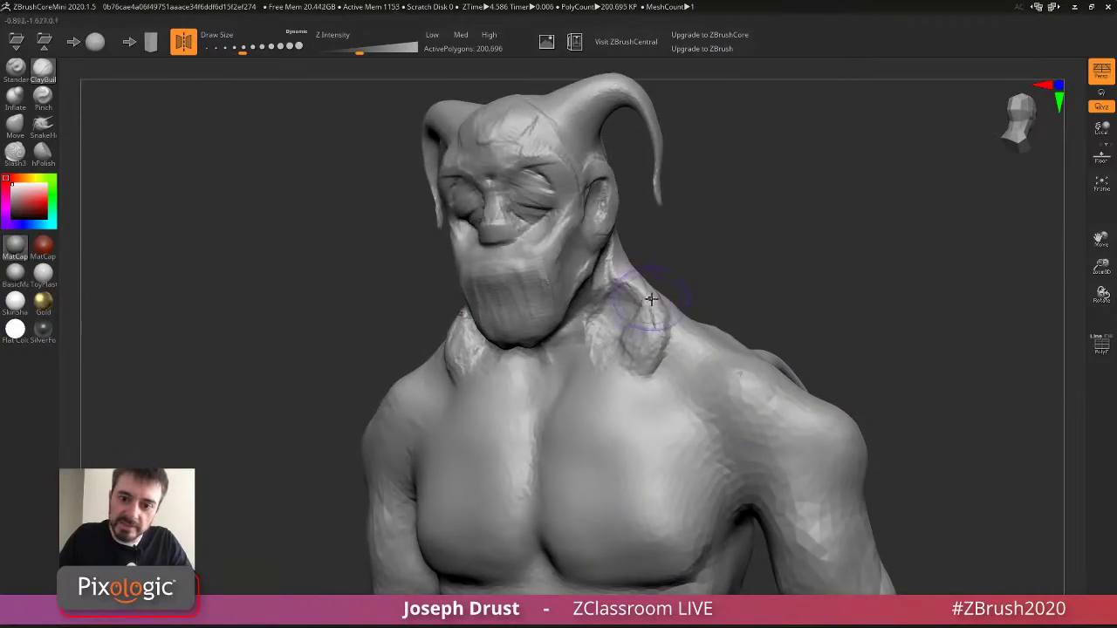
pyautogui.press('s')
pyautogui.moveTo(661, 312); pyautogui.dragTo(614, 272)
pyautogui.moveTo(657, 347); pyautogui.dragTo(611, 240)
pyautogui.moveTo(671, 292); pyautogui.dragTo(653, 301, button='right')
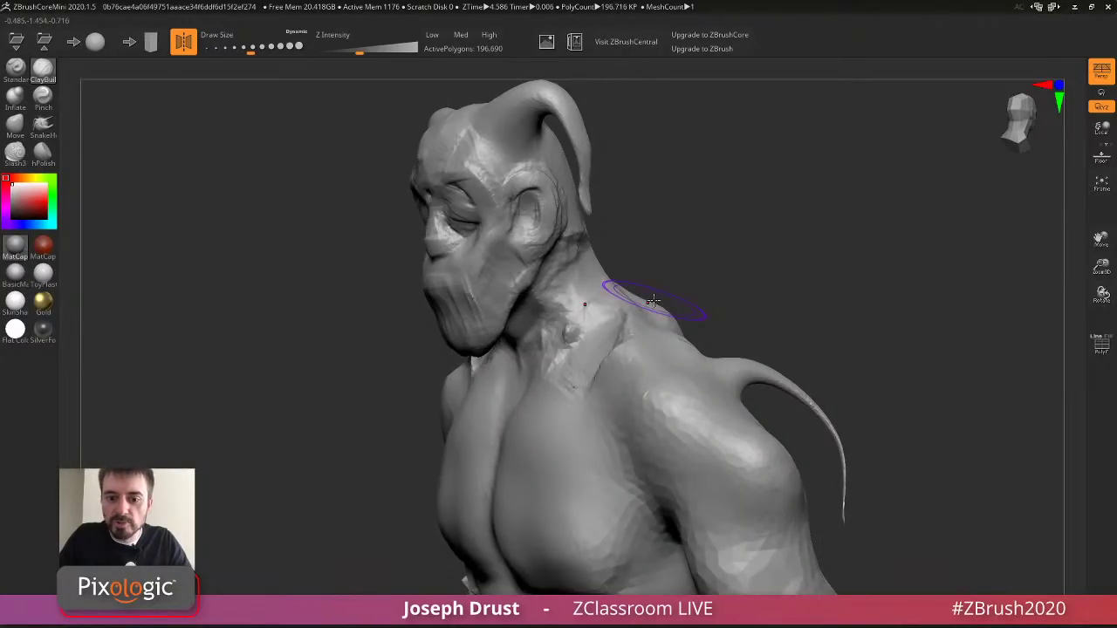
pyautogui.moveTo(613, 348)
pyautogui.keyDown('shift'); pyautogui.mouseDown()
pyautogui.moveTo(539, 346)
pyautogui.moveTo(566, 300)
pyautogui.moveTo(561, 261)
pyautogui.moveTo(559, 325)
pyautogui.mouseUp(); pyautogui.keyUp('shift')
pyautogui.moveTo(637, 253); pyautogui.dragTo(690, 253)
pyautogui.keyDown('shift'); pyautogui.moveTo(590, 277); pyautogui.dragTo(574, 335); pyautogui.keyUp('shift')
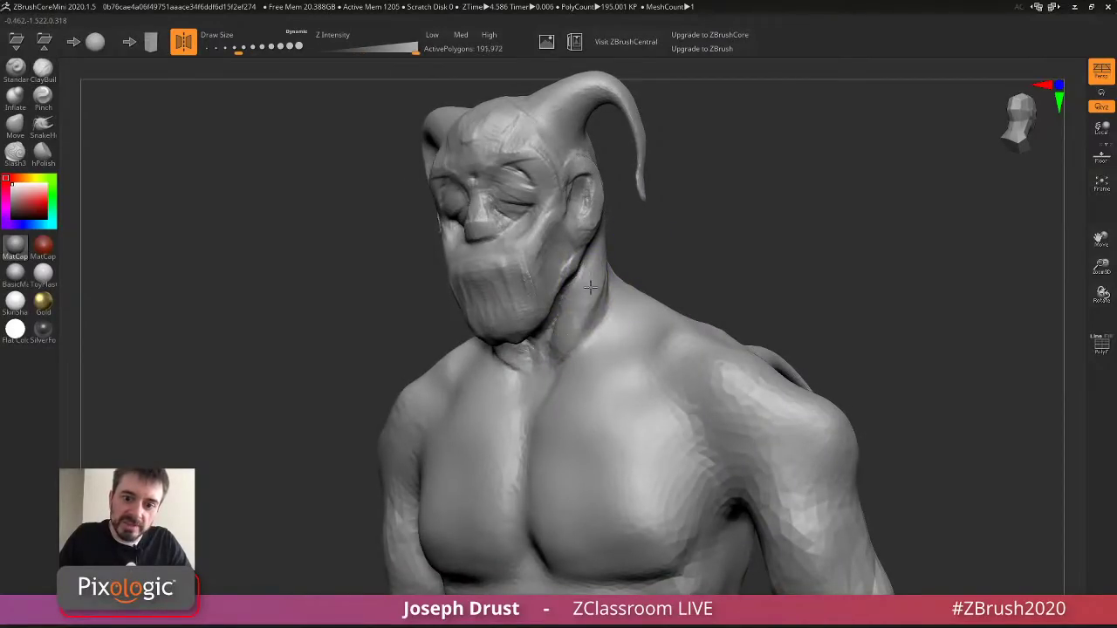
# Score rough rings across the horn bases and smooth away the thin drooping horn tips.
pyautogui.moveTo(650, 260)
pyautogui.mouseDown()
pyautogui.moveTo(732, 246)
pyautogui.moveTo(562, 197)
pyautogui.moveTo(570, 178)
pyautogui.moveTo(614, 172)
pyautogui.moveTo(569, 164)
pyautogui.moveTo(623, 150)
pyautogui.moveTo(570, 117)
pyautogui.moveTo(618, 141)
pyautogui.mouseUp()
pyautogui.press('s')
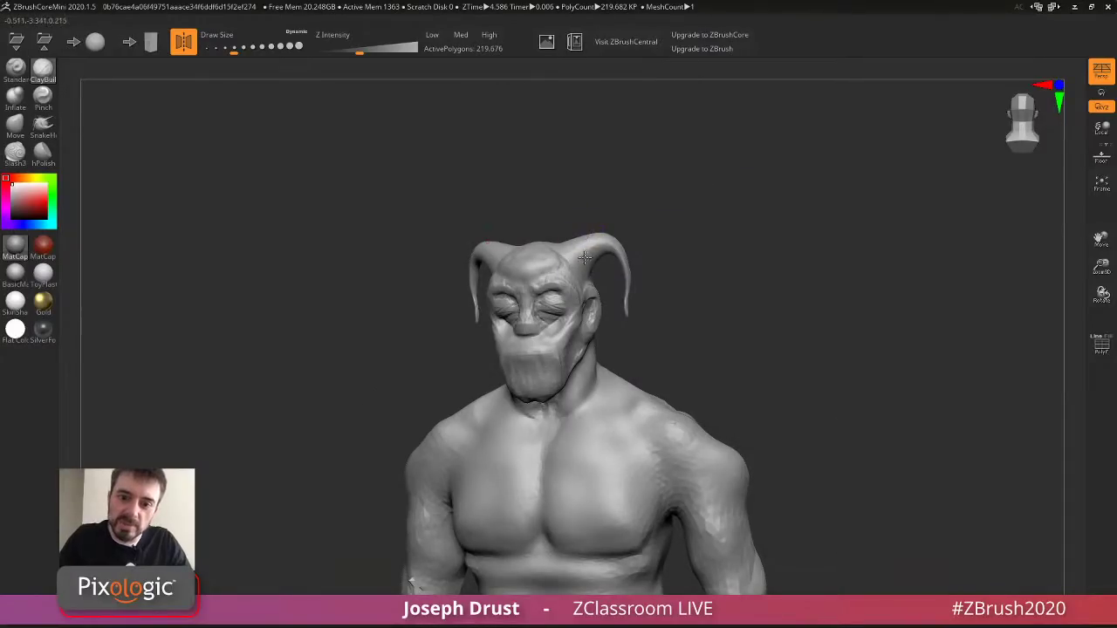
pyautogui.moveTo(577, 244); pyautogui.dragTo(584, 256)
pyautogui.moveTo(609, 233); pyautogui.dragTo(584, 237)
pyautogui.moveTo(529, 269)
pyautogui.mouseDown()
pyautogui.moveTo(659, 322)
pyautogui.moveTo(620, 293)
pyautogui.mouseUp()
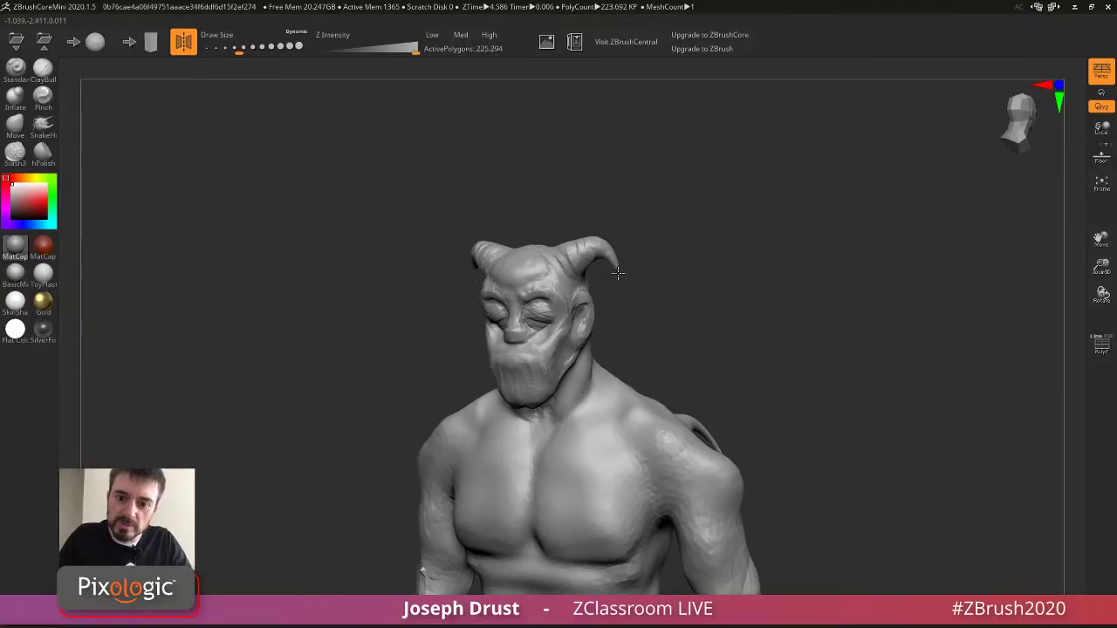
# Pull the shortened horns outward and upward into tall curved horns and smooth their surfaces.
pyautogui.moveTo(654, 167); pyautogui.dragTo(686, 218)
pyautogui.press('s')
pyautogui.moveTo(608, 256); pyautogui.dragTo(622, 255)
pyautogui.moveTo(608, 249)
pyautogui.mouseDown()
pyautogui.moveTo(620, 202)
pyautogui.moveTo(614, 218)
pyautogui.moveTo(550, 250)
pyautogui.moveTo(533, 242)
pyautogui.moveTo(579, 205)
pyautogui.moveTo(632, 195)
pyautogui.moveTo(621, 203)
pyautogui.mouseUp()
pyautogui.moveTo(653, 201)
pyautogui.mouseDown()
pyautogui.moveTo(558, 200)
pyautogui.moveTo(549, 186)
pyautogui.mouseUp()
pyautogui.moveTo(586, 179)
pyautogui.keyDown('shift'); pyautogui.mouseDown()
pyautogui.moveTo(633, 169)
pyautogui.moveTo(716, 218)
pyautogui.moveTo(691, 156)
pyautogui.moveTo(685, 228)
pyautogui.moveTo(727, 274)
pyautogui.moveTo(713, 274)
pyautogui.mouseUp(); pyautogui.keyUp('shift')
pyautogui.press('s')
pyautogui.press('s')
pyautogui.keyDown('shift'); pyautogui.moveTo(562, 227); pyautogui.dragTo(558, 250); pyautogui.keyUp('shift')
pyautogui.moveTo(718, 224); pyautogui.dragTo(853, 201)
pyautogui.moveTo(711, 274)
pyautogui.mouseDown()
pyautogui.moveTo(769, 198)
pyautogui.moveTo(726, 242)
pyautogui.mouseUp()
# Thicken the bases of the upright horns with ClayBuildup strokes where they meet the skull.
pyautogui.press('2')
pyautogui.moveTo(548, 253)
pyautogui.mouseDown()
pyautogui.moveTo(525, 230)
pyautogui.moveTo(533, 218)
pyautogui.mouseUp()
pyautogui.moveTo(699, 205); pyautogui.dragTo(803, 205)
pyautogui.moveTo(557, 229); pyautogui.dragTo(541, 229)
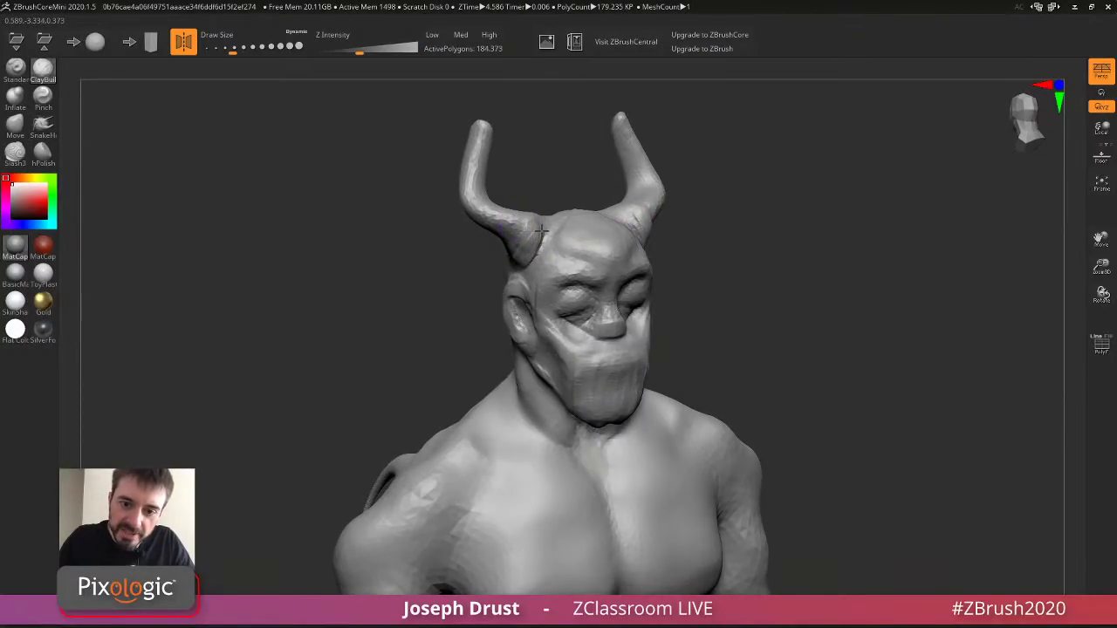
pyautogui.moveTo(689, 183); pyautogui.dragTo(759, 183)
pyautogui.moveTo(579, 211)
pyautogui.mouseDown()
pyautogui.moveTo(605, 209)
pyautogui.moveTo(597, 195)
pyautogui.mouseUp()
pyautogui.moveTo(655, 169); pyautogui.dragTo(602, 176)
pyautogui.moveTo(551, 216)
pyautogui.mouseDown()
pyautogui.moveTo(548, 243)
pyautogui.moveTo(569, 254)
pyautogui.mouseUp()
# Add wrinkled clay strokes along the front of both horns from the tips to the bases.
pyautogui.moveTo(738, 174); pyautogui.dragTo(606, 227)
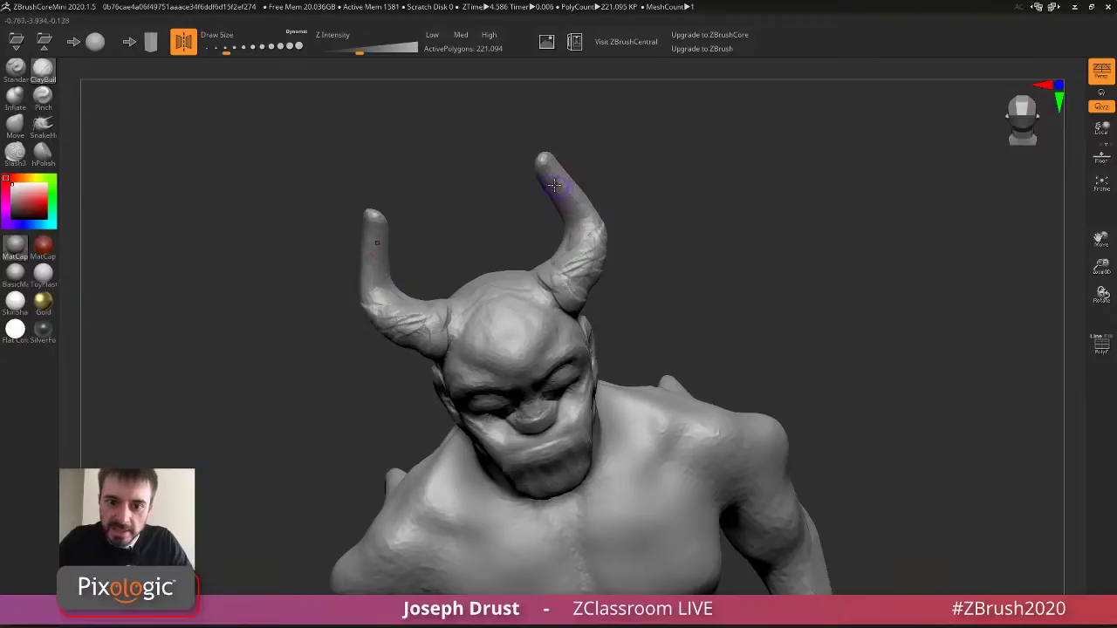
pyautogui.moveTo(554, 185); pyautogui.dragTo(577, 249)
pyautogui.moveTo(633, 240)
pyautogui.mouseDown()
pyautogui.moveTo(616, 207)
pyautogui.moveTo(602, 218)
pyautogui.mouseUp()
pyautogui.moveTo(454, 247); pyautogui.dragTo(447, 293)
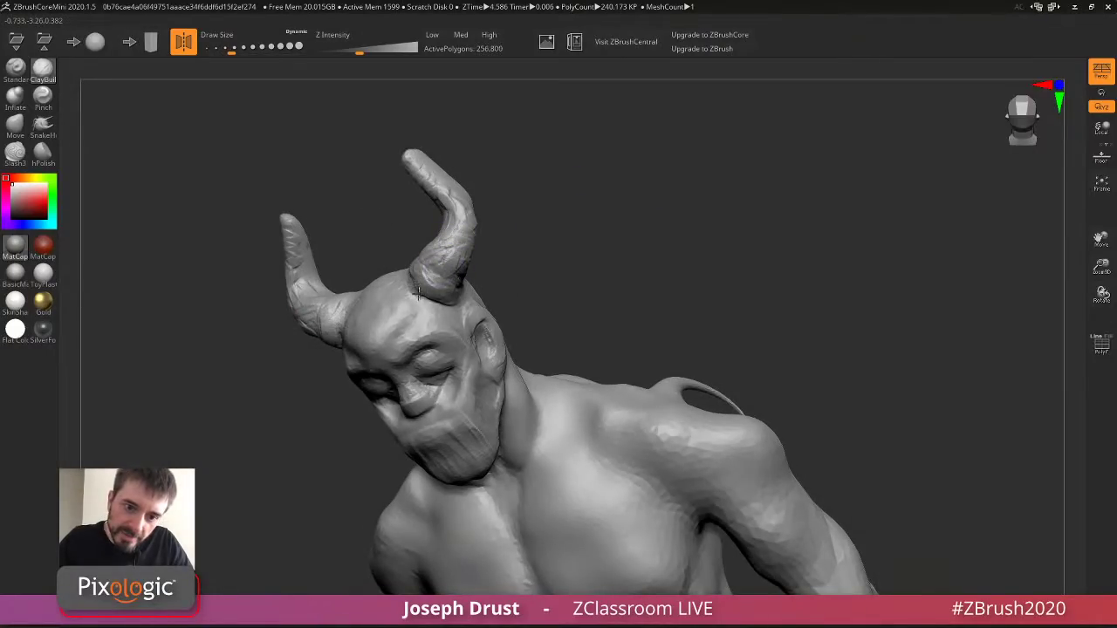
pyautogui.moveTo(418, 293)
pyautogui.mouseDown(button='right')
pyautogui.moveTo(499, 263)
pyautogui.moveTo(493, 242)
pyautogui.moveTo(516, 195)
pyautogui.mouseUp(button='right')
pyautogui.moveTo(546, 206); pyautogui.dragTo(535, 165)
pyautogui.moveTo(535, 165)
pyautogui.mouseDown(button='right')
pyautogui.moveTo(803, 163)
pyautogui.moveTo(761, 198)
pyautogui.mouseUp(button='right')
# Work around the sides and tips of the horns with ClayBuildup to refine their bent silhouette.
pyautogui.moveTo(772, 194); pyautogui.dragTo(772, 239)
pyautogui.moveTo(749, 275)
pyautogui.mouseDown()
pyautogui.moveTo(741, 256)
pyautogui.moveTo(737, 274)
pyautogui.moveTo(745, 260)
pyautogui.mouseUp()
pyautogui.press('s')
pyautogui.moveTo(824, 229); pyautogui.dragTo(777, 219)
pyautogui.moveTo(704, 229)
pyautogui.mouseDown()
pyautogui.moveTo(710, 187)
pyautogui.moveTo(714, 217)
pyautogui.mouseUp()
pyautogui.moveTo(778, 194); pyautogui.dragTo(685, 190)
pyautogui.moveTo(518, 209); pyautogui.dragTo(522, 248)
pyautogui.moveTo(724, 150)
pyautogui.mouseDown()
pyautogui.moveTo(661, 137)
pyautogui.moveTo(662, 113)
pyautogui.moveTo(465, 202)
pyautogui.moveTo(431, 194)
pyautogui.mouseUp()
pyautogui.moveTo(363, 187); pyautogui.dragTo(389, 222)
pyautogui.moveTo(431, 177)
pyautogui.mouseDown()
pyautogui.moveTo(514, 149)
pyautogui.moveTo(470, 193)
pyautogui.mouseUp()
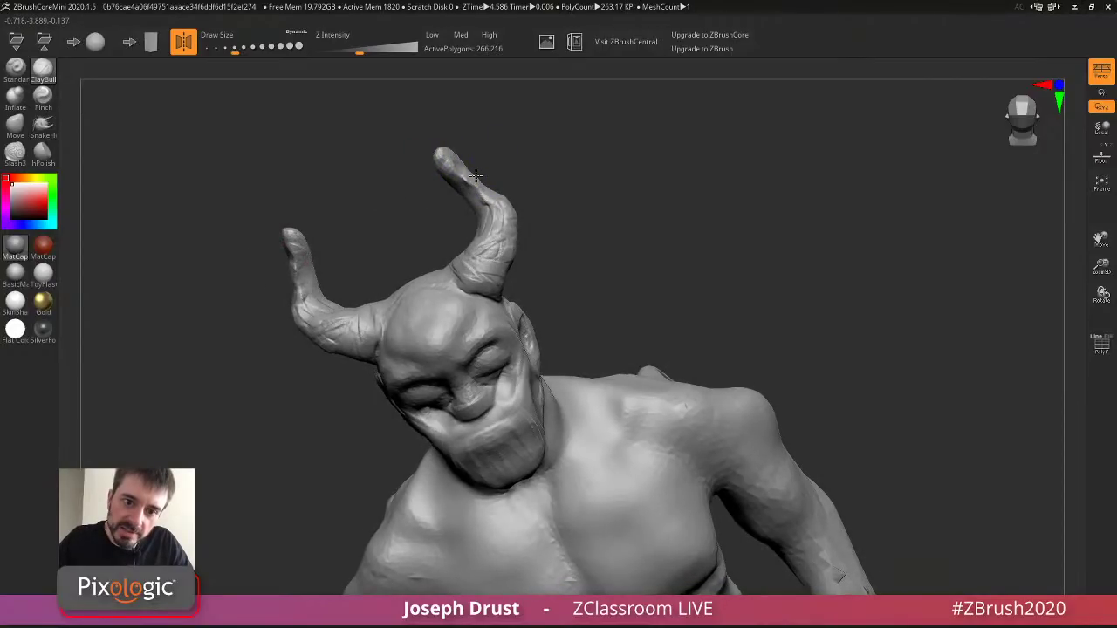
pyautogui.moveTo(488, 175)
pyautogui.mouseDown()
pyautogui.moveTo(515, 164)
pyautogui.moveTo(462, 152)
pyautogui.moveTo(471, 173)
pyautogui.mouseUp()
# Refine and smooth the horns from several angles and choose the Slash3 brush for carving.
pyautogui.moveTo(550, 122)
pyautogui.mouseDown()
pyautogui.moveTo(367, 229)
pyautogui.moveTo(308, 230)
pyautogui.mouseUp()
pyautogui.moveTo(375, 201)
pyautogui.mouseDown()
pyautogui.moveTo(332, 230)
pyautogui.moveTo(433, 172)
pyautogui.moveTo(366, 229)
pyautogui.moveTo(698, 227)
pyautogui.moveTo(705, 204)
pyautogui.moveTo(708, 218)
pyautogui.moveTo(747, 194)
pyautogui.moveTo(783, 200)
pyautogui.moveTo(773, 272)
pyautogui.mouseUp()
pyautogui.click(326, 278)
pyautogui.press('s')
pyautogui.click(718, 233)
pyautogui.moveTo(659, 327)
pyautogui.keyDown('shift'); pyautogui.mouseDown()
pyautogui.moveTo(651, 305)
pyautogui.moveTo(634, 325)
pyautogui.mouseUp(); pyautogui.keyUp('shift')
pyautogui.moveTo(787, 306)
pyautogui.mouseDown(button='right')
pyautogui.moveTo(762, 316)
pyautogui.moveTo(856, 314)
pyautogui.mouseUp(button='right')
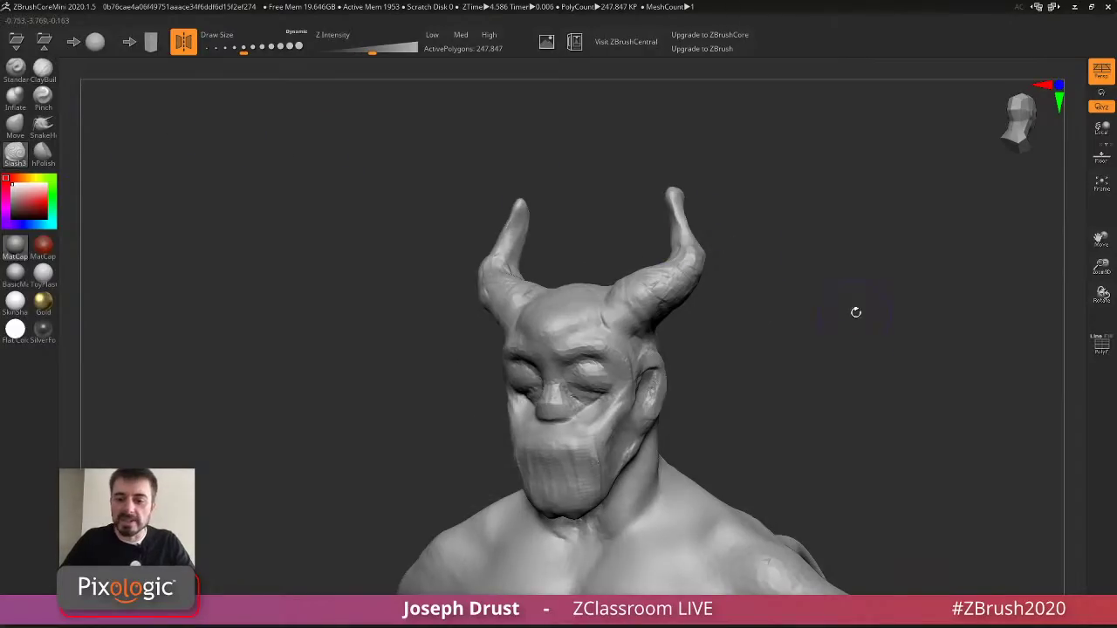
# Cut the first Slash3 creases into the lower horns using a reduced brush size.
pyautogui.keyDown('ctrl'); pyautogui.moveTo(756, 241); pyautogui.dragTo(797, 270, button='right'); pyautogui.keyUp('ctrl')
pyautogui.press('s')
pyautogui.moveTo(798, 270); pyautogui.dragTo(791, 270)
pyautogui.keyDown('alt'); pyautogui.moveTo(791, 271); pyautogui.dragTo(796, 315, button='right'); pyautogui.keyUp('alt')
pyautogui.press('s')
pyautogui.moveTo(608, 278)
pyautogui.mouseDown()
pyautogui.moveTo(594, 290)
pyautogui.moveTo(610, 303)
pyautogui.moveTo(656, 263)
pyautogui.mouseUp()
pyautogui.press('s')
pyautogui.moveTo(657, 264); pyautogui.dragTo(686, 275, button='right')
pyautogui.press('s')
pyautogui.moveTo(686, 277); pyautogui.dragTo(680, 277)
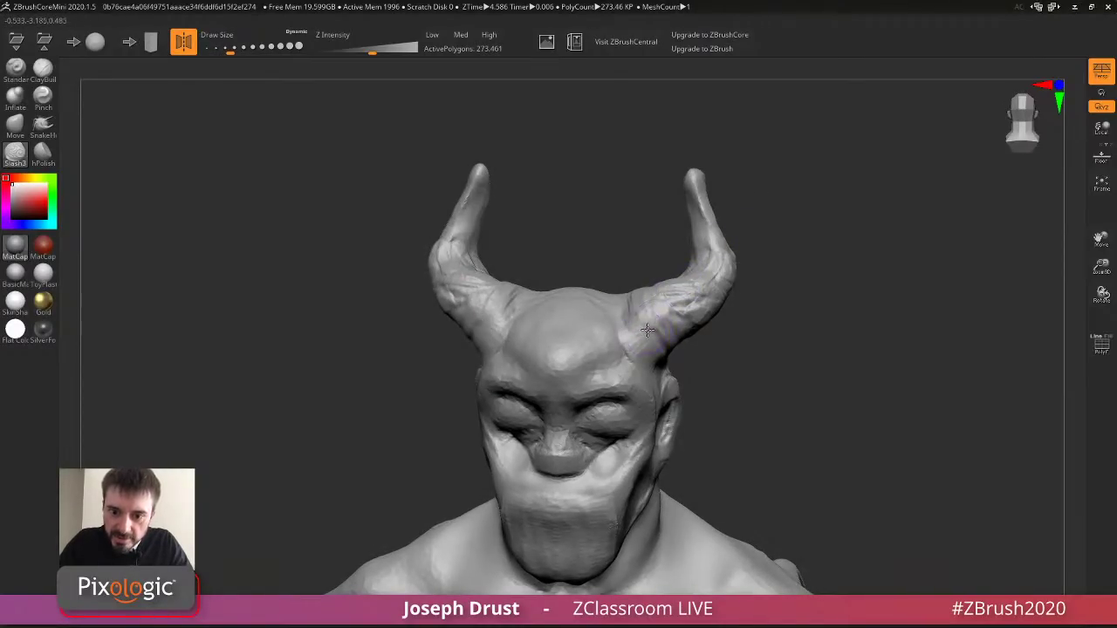
# Carve dense Slash3 grooves over the front of the lower horns and up through their bends.
pyautogui.moveTo(643, 329)
pyautogui.mouseDown()
pyautogui.moveTo(704, 297)
pyautogui.moveTo(715, 267)
pyautogui.mouseUp()
pyautogui.moveTo(716, 267)
pyautogui.mouseDown(button='right')
pyautogui.moveTo(744, 254)
pyautogui.moveTo(729, 256)
pyautogui.mouseUp(button='right')
pyautogui.moveTo(664, 293); pyautogui.dragTo(652, 307)
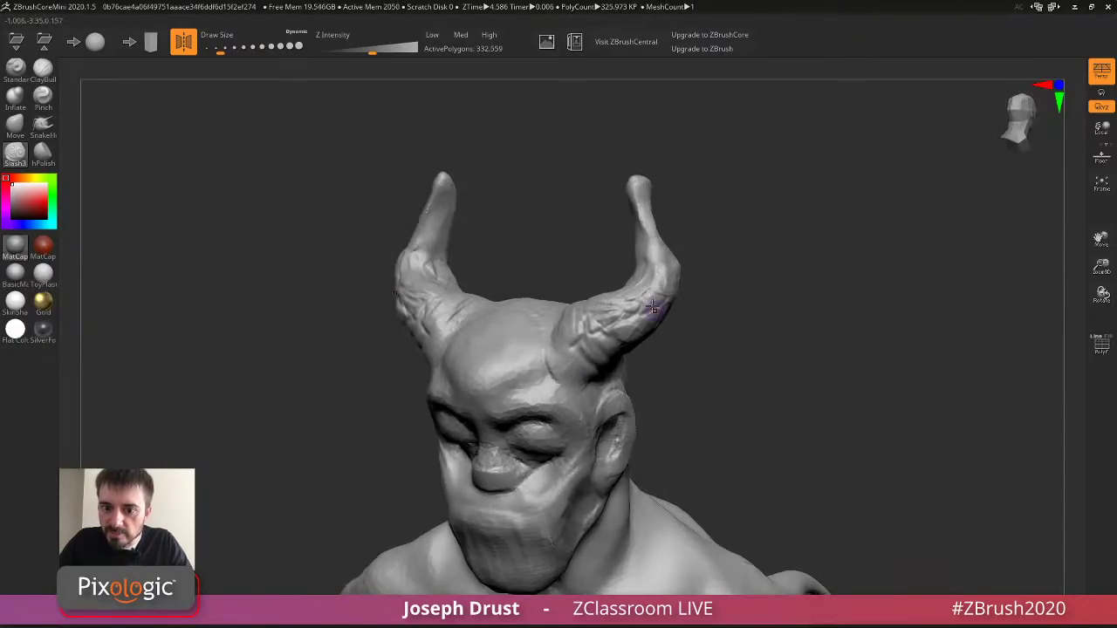
pyautogui.moveTo(653, 307); pyautogui.dragTo(730, 276, button='right')
pyautogui.moveTo(729, 276)
pyautogui.mouseDown()
pyautogui.moveTo(725, 254)
pyautogui.moveTo(739, 241)
pyautogui.mouseUp()
pyautogui.moveTo(485, 196); pyautogui.dragTo(469, 272)
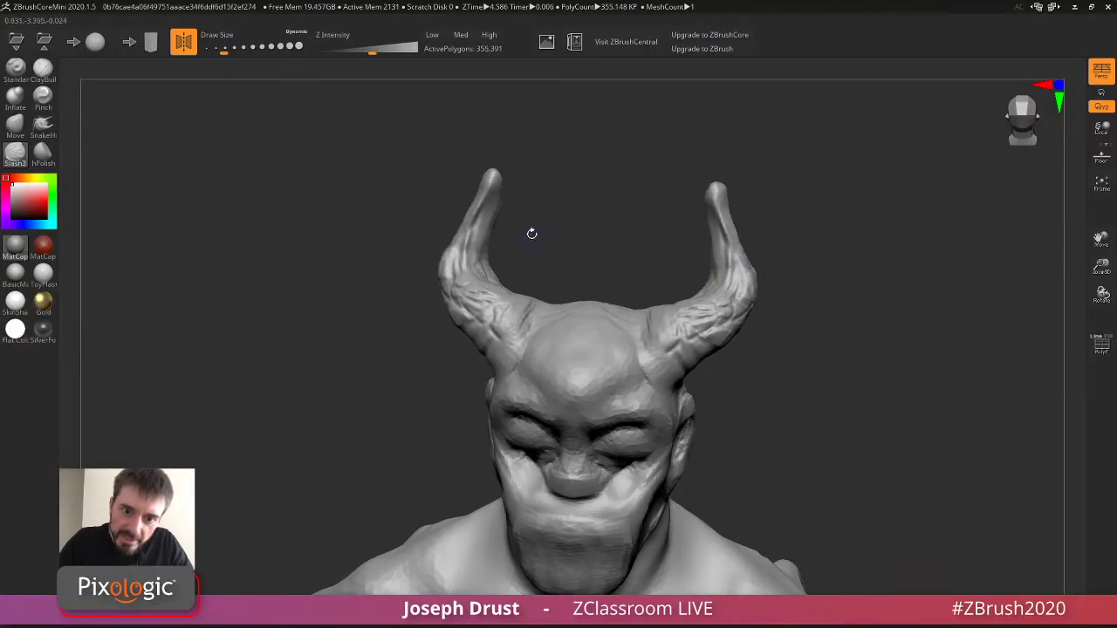
pyautogui.moveTo(529, 242); pyautogui.dragTo(644, 259)
pyautogui.moveTo(750, 389); pyautogui.dragTo(786, 398)
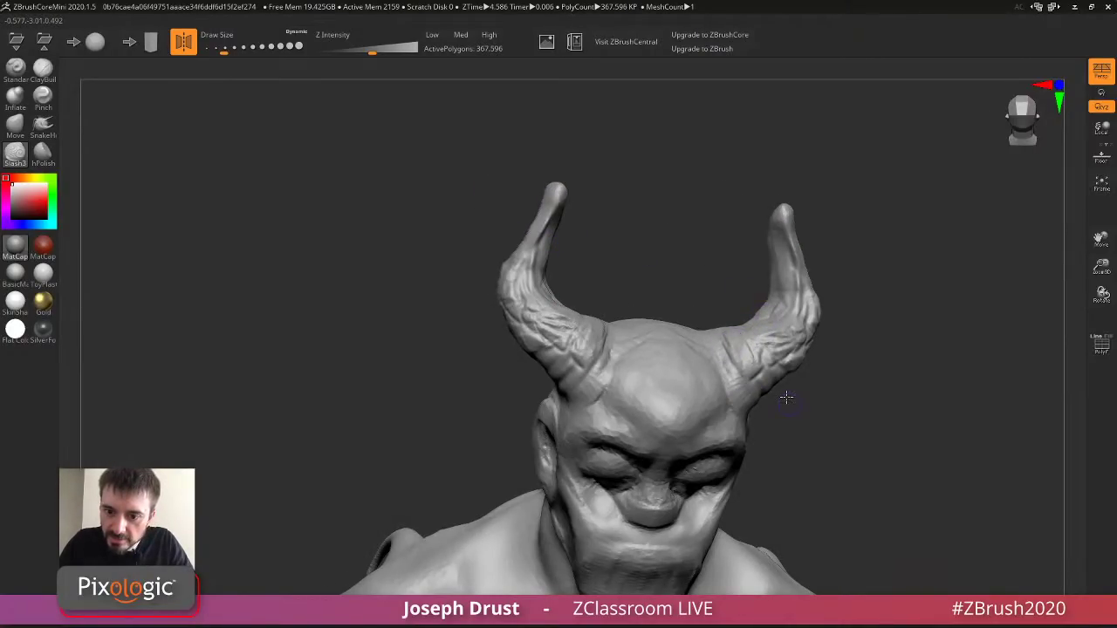
# Wrap Slash3 ridges around the outer sides and undersides of the horn bases.
pyautogui.moveTo(786, 398); pyautogui.dragTo(650, 296, button='right')
pyautogui.moveTo(650, 296); pyautogui.dragTo(678, 327)
pyautogui.moveTo(720, 290); pyautogui.dragTo(654, 294, button='right')
pyautogui.moveTo(689, 279); pyautogui.dragTo(631, 323)
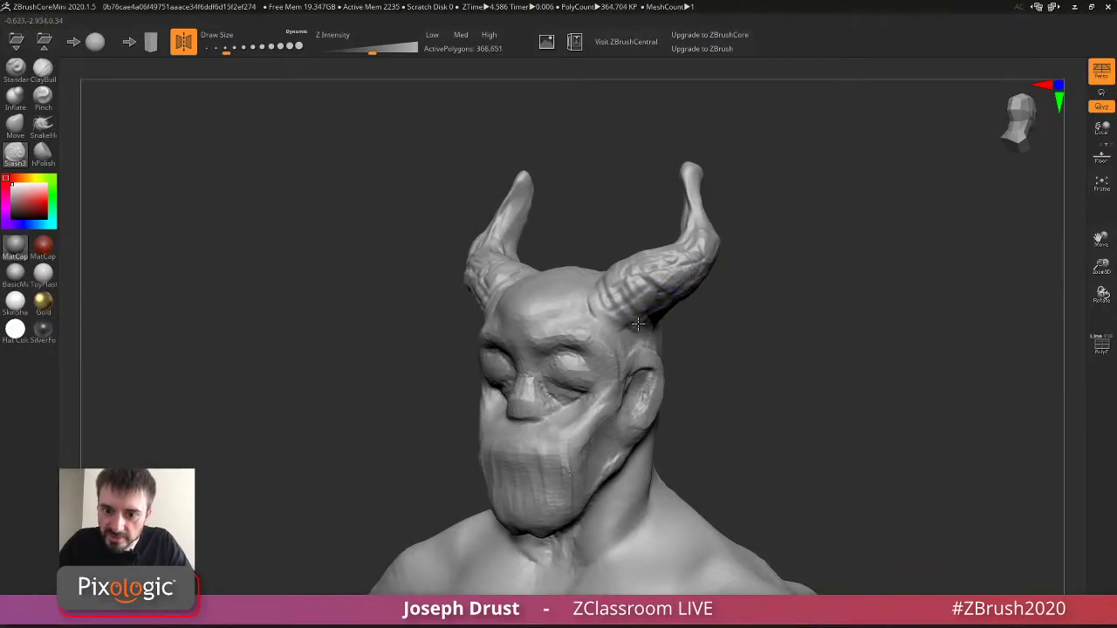
pyautogui.moveTo(714, 291); pyautogui.dragTo(636, 254, button='right')
pyautogui.moveTo(636, 254); pyautogui.dragTo(608, 283)
pyautogui.moveTo(670, 251)
pyautogui.mouseDown()
pyautogui.moveTo(605, 301)
pyautogui.moveTo(663, 250)
pyautogui.mouseUp()
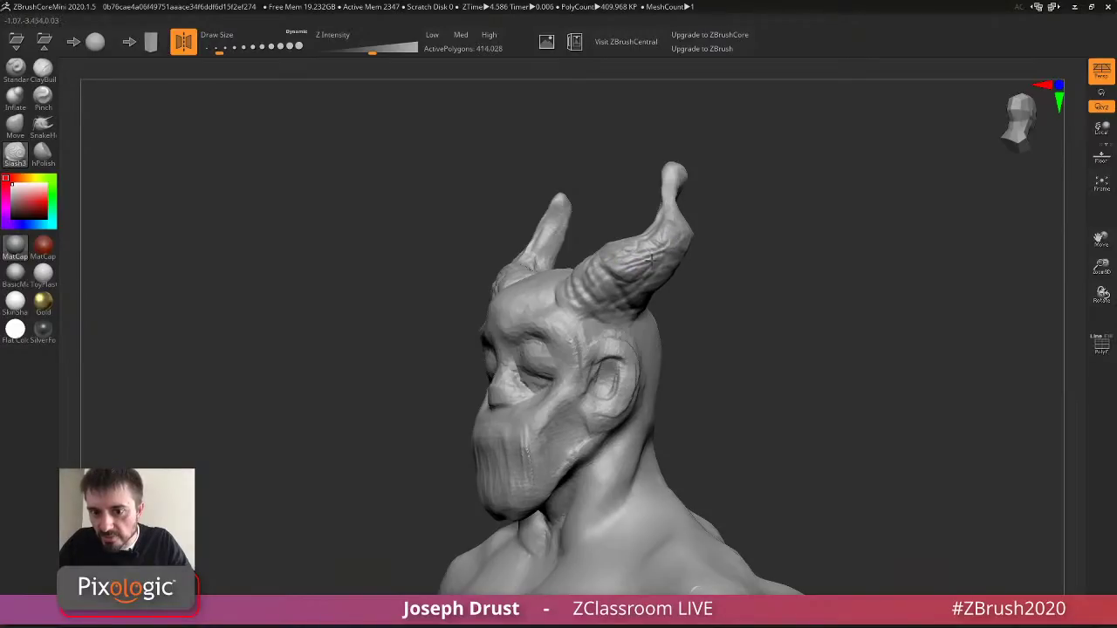
# Deepen the creases where the horns join the head and soften the harshest grooves.
pyautogui.press('s')
pyautogui.moveTo(597, 307)
pyautogui.mouseDown()
pyautogui.moveTo(602, 316)
pyautogui.moveTo(599, 301)
pyautogui.mouseUp()
pyautogui.click(583, 304)
pyautogui.press('s')
pyautogui.click(579, 302)
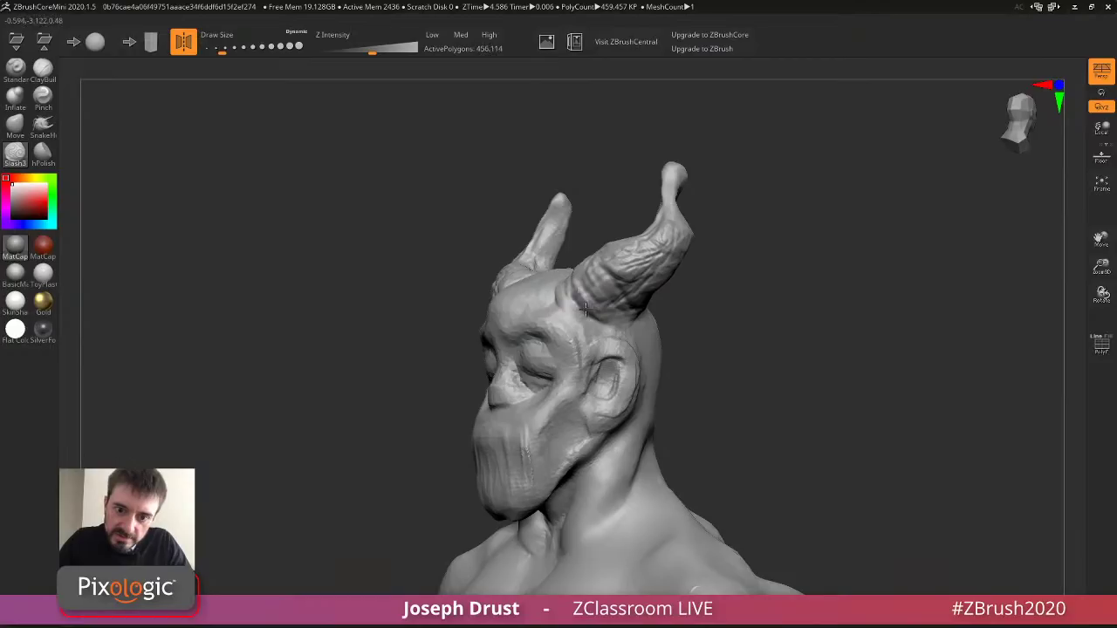
pyautogui.moveTo(586, 309); pyautogui.dragTo(619, 292, button='right')
pyautogui.keyDown('shift'); pyautogui.moveTo(619, 292); pyautogui.dragTo(636, 306); pyautogui.keyUp('shift')
pyautogui.moveTo(620, 238)
pyautogui.keyDown('shift'); pyautogui.mouseDown()
pyautogui.moveTo(650, 293)
pyautogui.moveTo(689, 275)
pyautogui.moveTo(656, 299)
pyautogui.moveTo(680, 267)
pyautogui.mouseUp(); pyautogui.keyUp('shift')
pyautogui.moveTo(648, 280); pyautogui.dragTo(468, 97, button='right')
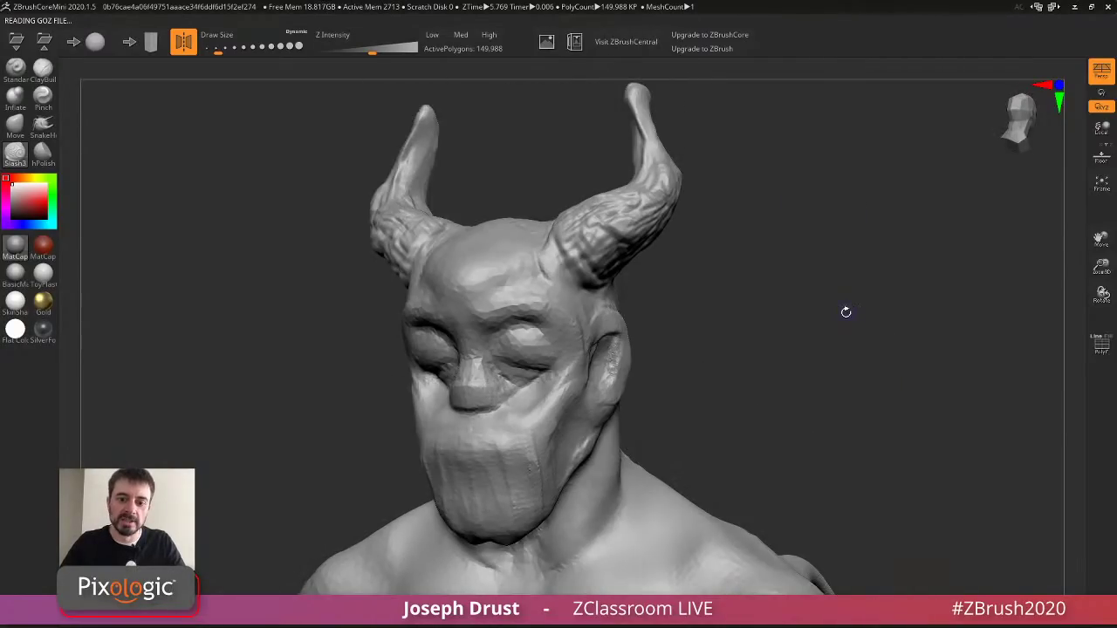
# Add small ClayBuildup lumps between the grooves at the horn bases.
pyautogui.keyDown('alt'); pyautogui.moveTo(846, 313); pyautogui.dragTo(845, 285); pyautogui.keyUp('alt')
pyautogui.click(47, 70)
pyautogui.press('s')
pyautogui.press('s')
pyautogui.click(571, 231)
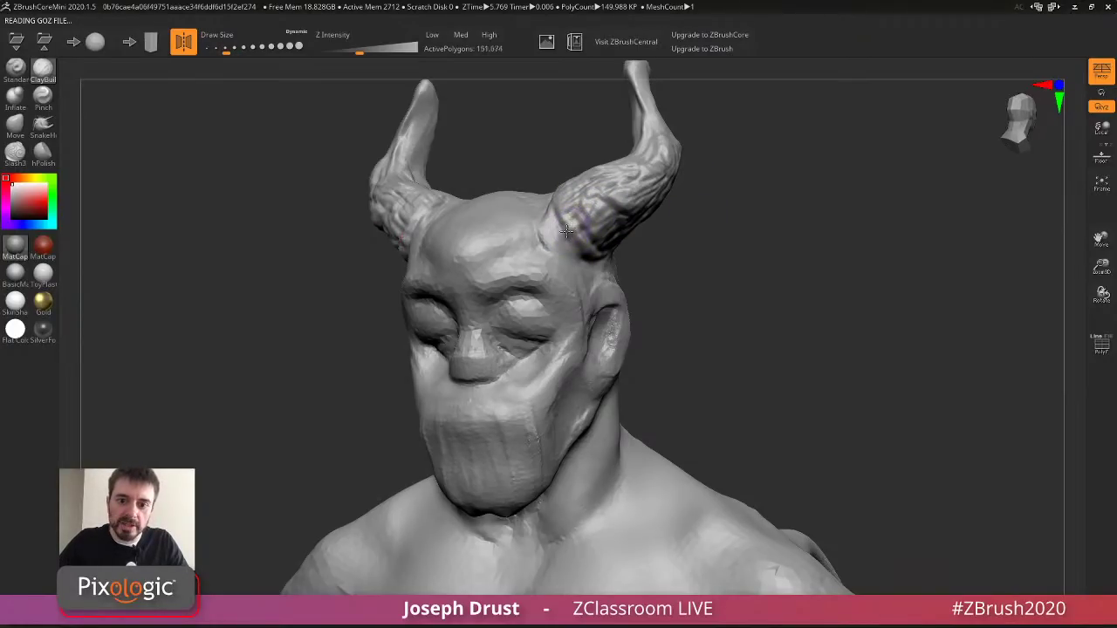
pyautogui.moveTo(694, 228); pyautogui.dragTo(672, 225)
pyautogui.moveTo(546, 218)
pyautogui.mouseDown()
pyautogui.moveTo(576, 193)
pyautogui.moveTo(609, 194)
pyautogui.mouseUp()
pyautogui.press('s')
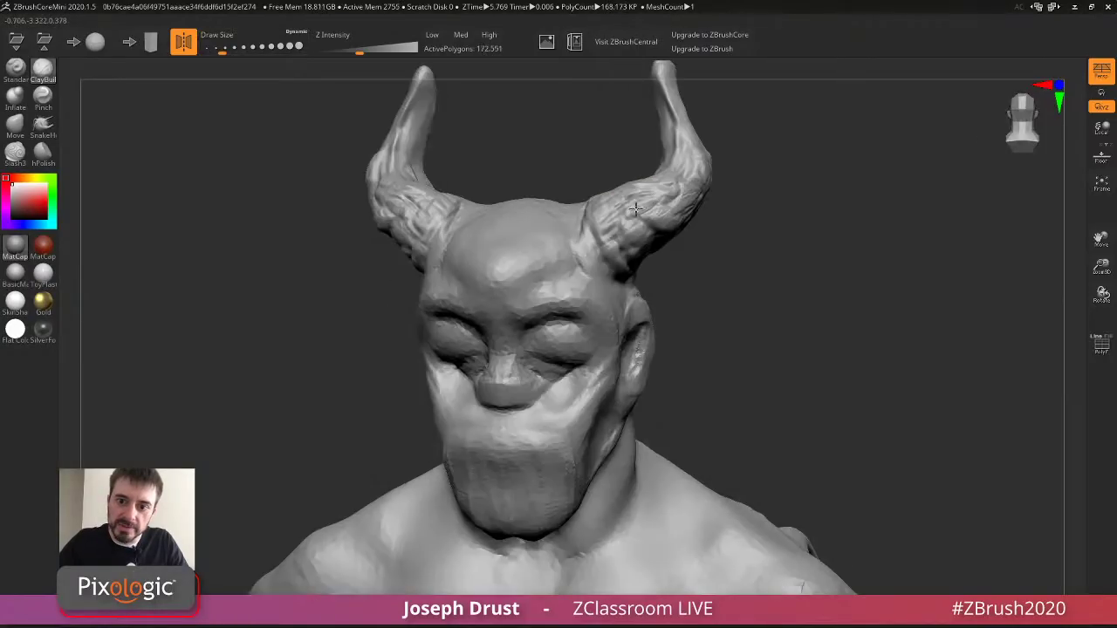
# Build knobbly, bark-like clumps over the front and inner sides of the lower horns.
pyautogui.moveTo(639, 209)
pyautogui.mouseDown()
pyautogui.moveTo(661, 197)
pyautogui.moveTo(621, 211)
pyautogui.moveTo(612, 234)
pyautogui.mouseUp()
pyautogui.keyDown('shift'); pyautogui.moveTo(833, 149); pyautogui.dragTo(830, 180); pyautogui.keyUp('shift')
pyautogui.moveTo(687, 240); pyautogui.dragTo(668, 212)
pyautogui.moveTo(851, 182); pyautogui.dragTo(825, 186)
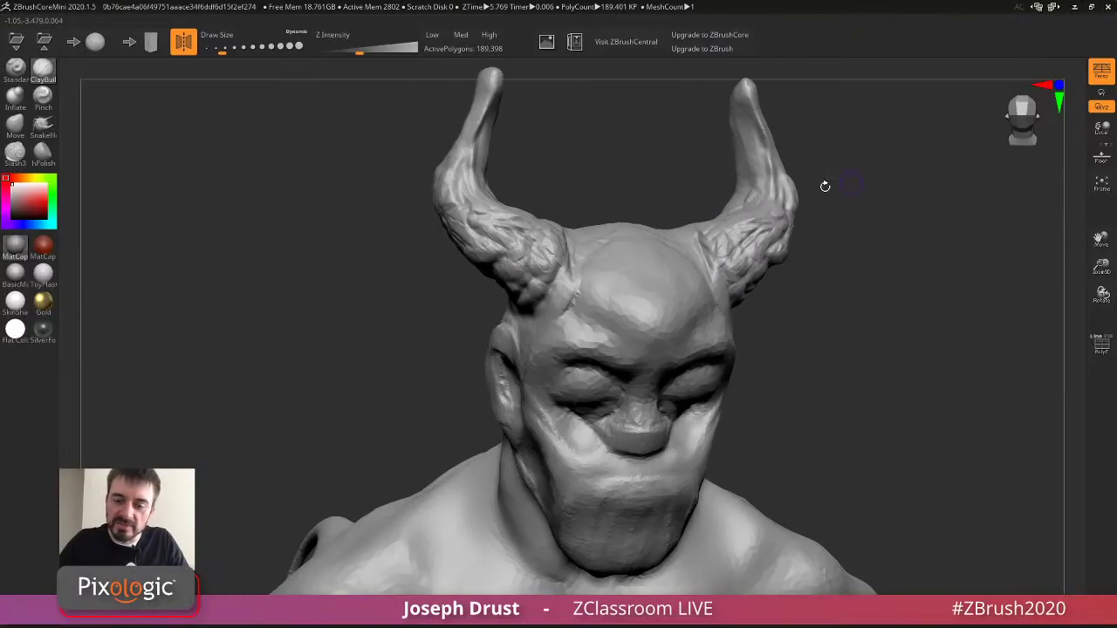
pyautogui.moveTo(729, 241)
pyautogui.mouseDown()
pyautogui.moveTo(699, 245)
pyautogui.moveTo(718, 274)
pyautogui.mouseUp()
pyautogui.keyDown('shift'); pyautogui.moveTo(810, 270); pyautogui.dragTo(742, 248); pyautogui.keyUp('shift')
pyautogui.moveTo(656, 241); pyautogui.dragTo(645, 252)
pyautogui.moveTo(723, 249)
pyautogui.mouseDown()
pyautogui.moveTo(564, 229)
pyautogui.moveTo(562, 217)
pyautogui.mouseUp()
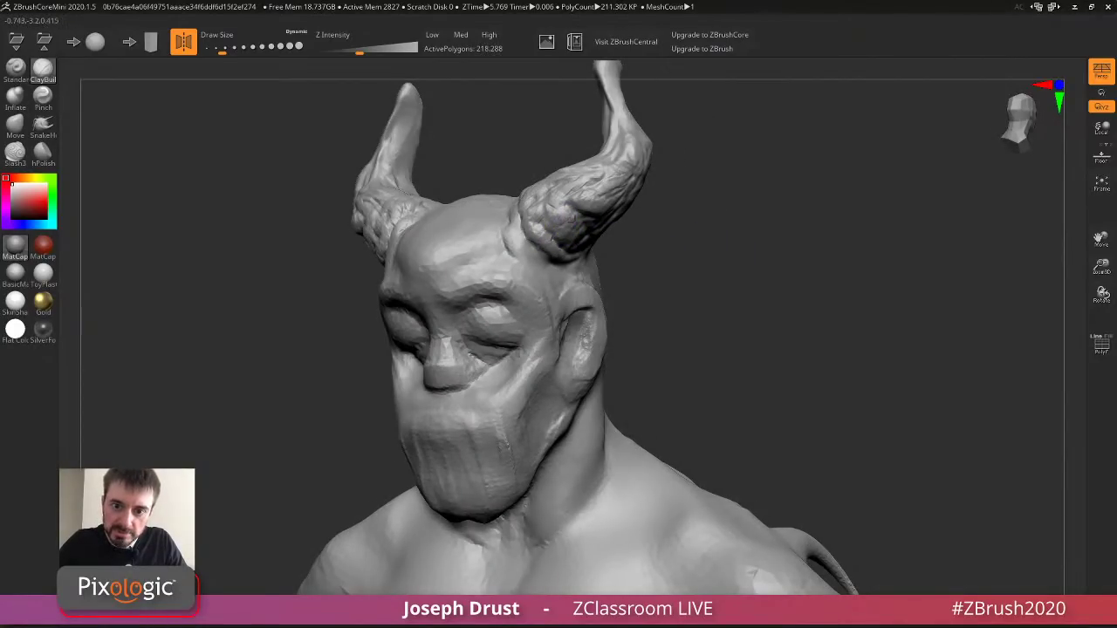
# Extend the gnarled clay texture past the horn bends and up the shafts to the tips.
pyautogui.moveTo(574, 222); pyautogui.dragTo(742, 296, button='right')
pyautogui.moveTo(765, 307)
pyautogui.mouseDown()
pyautogui.moveTo(743, 309)
pyautogui.moveTo(793, 278)
pyautogui.moveTo(807, 284)
pyautogui.mouseUp()
pyautogui.moveTo(907, 275); pyautogui.dragTo(832, 250, button='right')
pyautogui.moveTo(832, 250)
pyautogui.mouseDown()
pyautogui.moveTo(666, 256)
pyautogui.moveTo(642, 218)
pyautogui.mouseUp()
pyautogui.moveTo(643, 218); pyautogui.dragTo(673, 180, button='right')
pyautogui.moveTo(673, 179)
pyautogui.mouseDown()
pyautogui.moveTo(663, 126)
pyautogui.moveTo(584, 154)
pyautogui.moveTo(558, 137)
pyautogui.moveTo(577, 185)
pyautogui.moveTo(678, 209)
pyautogui.mouseUp()
pyautogui.moveTo(718, 248)
pyautogui.mouseDown()
pyautogui.moveTo(701, 232)
pyautogui.moveTo(705, 207)
pyautogui.mouseUp()
pyautogui.moveTo(705, 206); pyautogui.dragTo(780, 205, button='right')
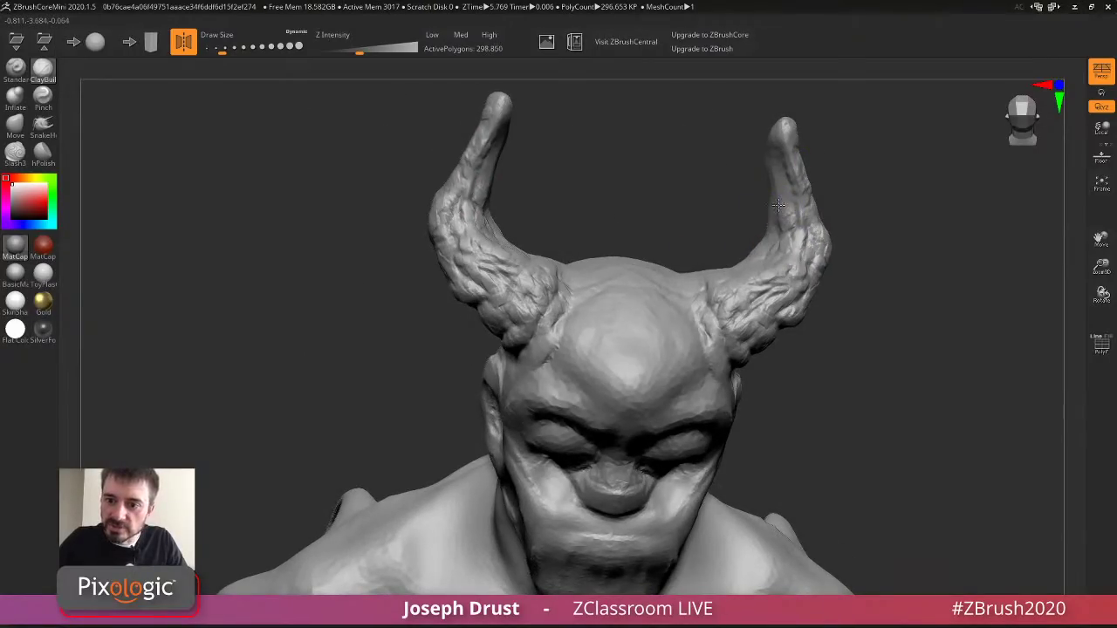
pyautogui.moveTo(779, 187)
pyautogui.mouseDown()
pyautogui.moveTo(778, 175)
pyautogui.moveTo(778, 186)
pyautogui.mouseUp()
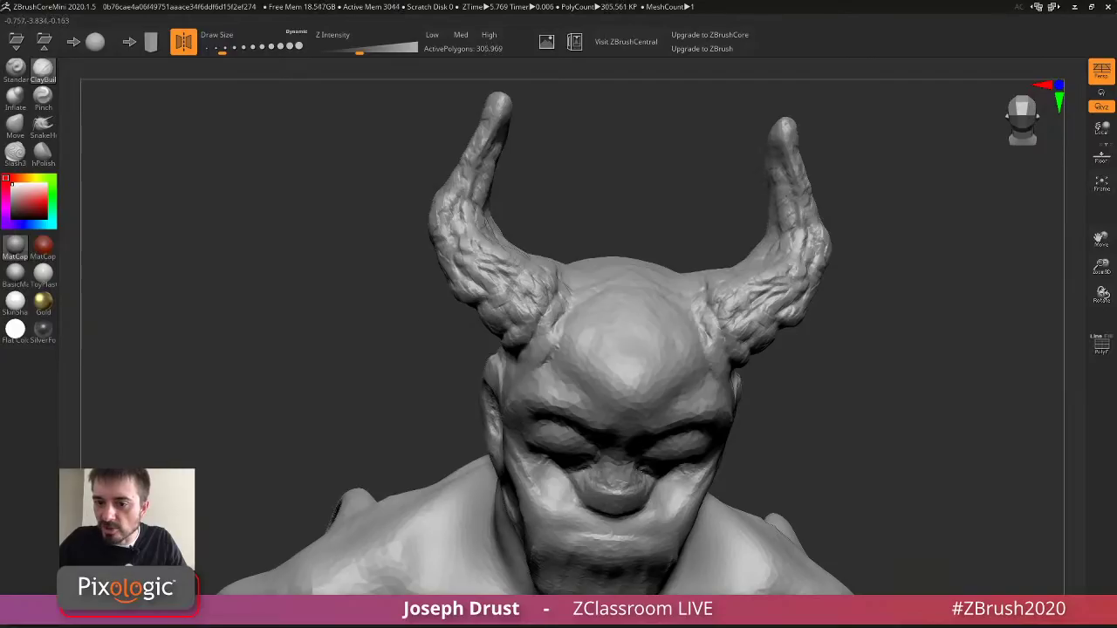
# Texture the remaining smooth inner curves and outer edges of the horns with small clay strokes.
pyautogui.moveTo(807, 234); pyautogui.dragTo(756, 195, button='right')
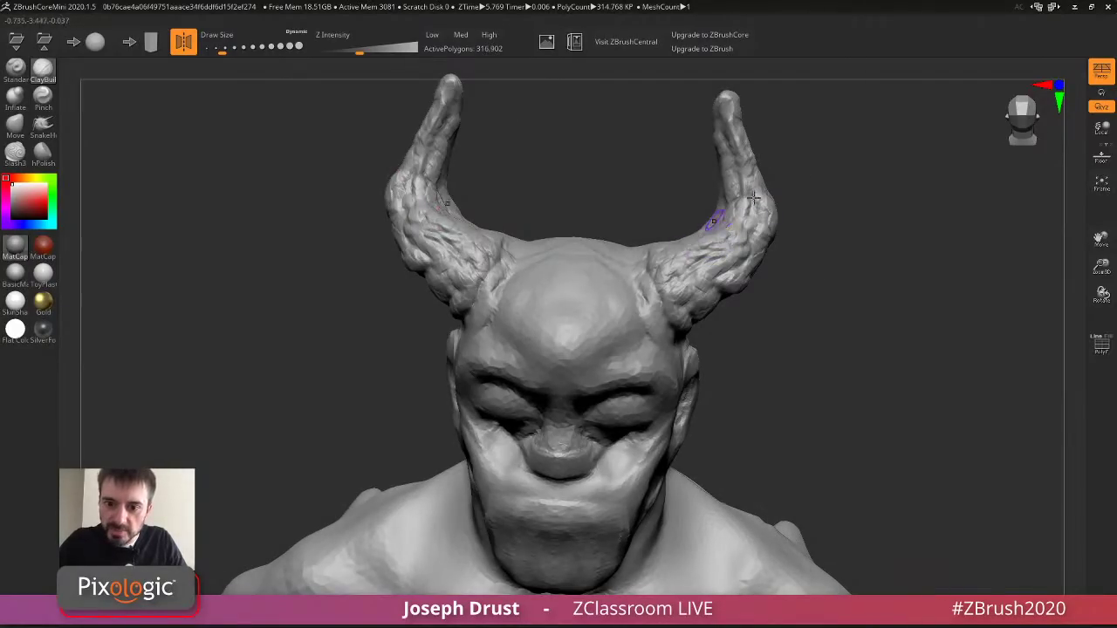
pyautogui.moveTo(688, 244); pyautogui.dragTo(803, 319, button='right')
pyautogui.moveTo(747, 297); pyautogui.dragTo(744, 300)
pyautogui.moveTo(911, 219)
pyautogui.mouseDown()
pyautogui.moveTo(728, 336)
pyautogui.moveTo(699, 380)
pyautogui.moveTo(752, 336)
pyautogui.mouseUp()
pyautogui.moveTo(839, 269)
pyautogui.mouseDown()
pyautogui.moveTo(902, 207)
pyautogui.moveTo(745, 276)
pyautogui.mouseUp()
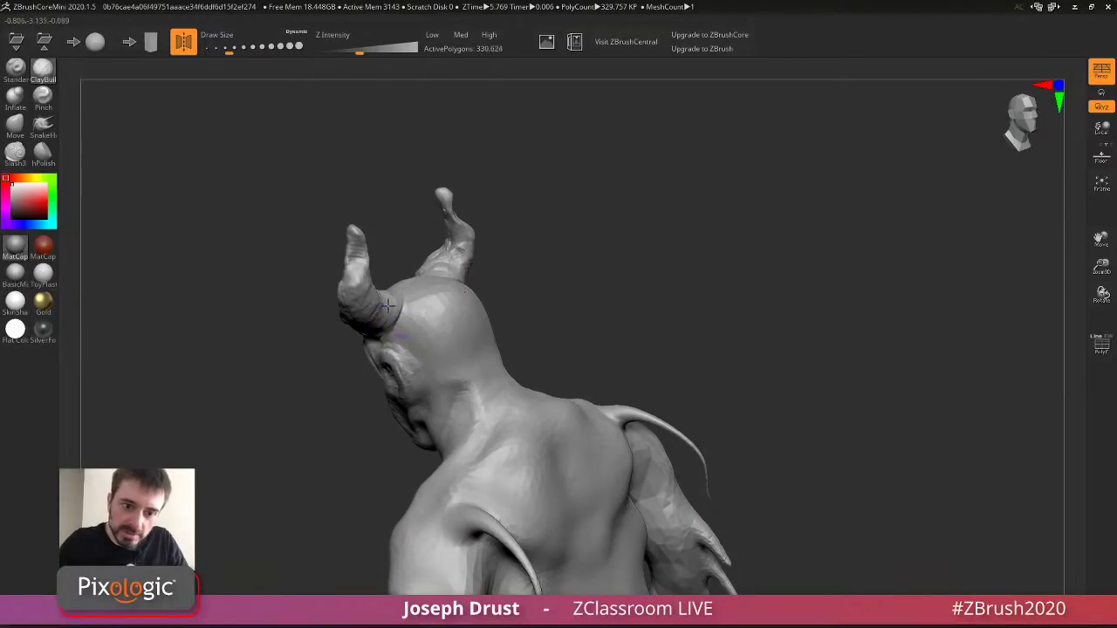
# Build up the backs of the horns and their joins to the skull with a larger ClayBuildup brush.
pyautogui.moveTo(389, 324); pyautogui.dragTo(389, 305)
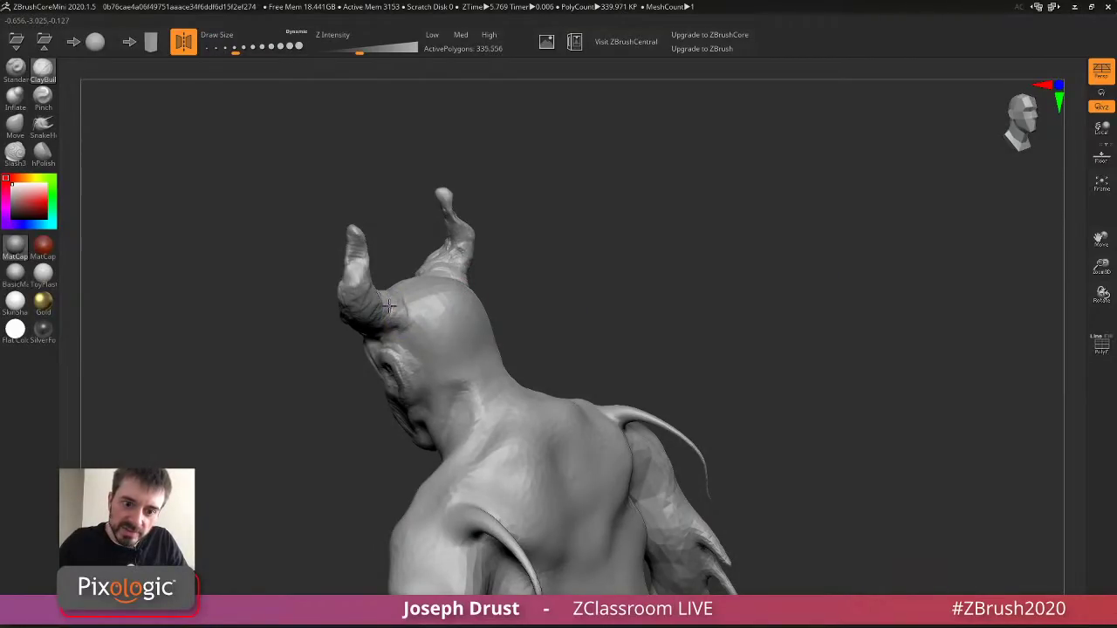
pyautogui.moveTo(389, 305); pyautogui.dragTo(362, 291, button='right')
pyautogui.moveTo(361, 288); pyautogui.dragTo(354, 267)
pyautogui.moveTo(707, 199)
pyautogui.mouseDown()
pyautogui.moveTo(730, 155)
pyautogui.moveTo(756, 215)
pyautogui.moveTo(778, 201)
pyautogui.mouseUp()
# Build up clay on the temples, the sides of the cheeks and the area around and below the ears.
pyautogui.keyDown('alt'); pyautogui.moveTo(518, 295); pyautogui.dragTo(538, 344); pyautogui.keyUp('alt')
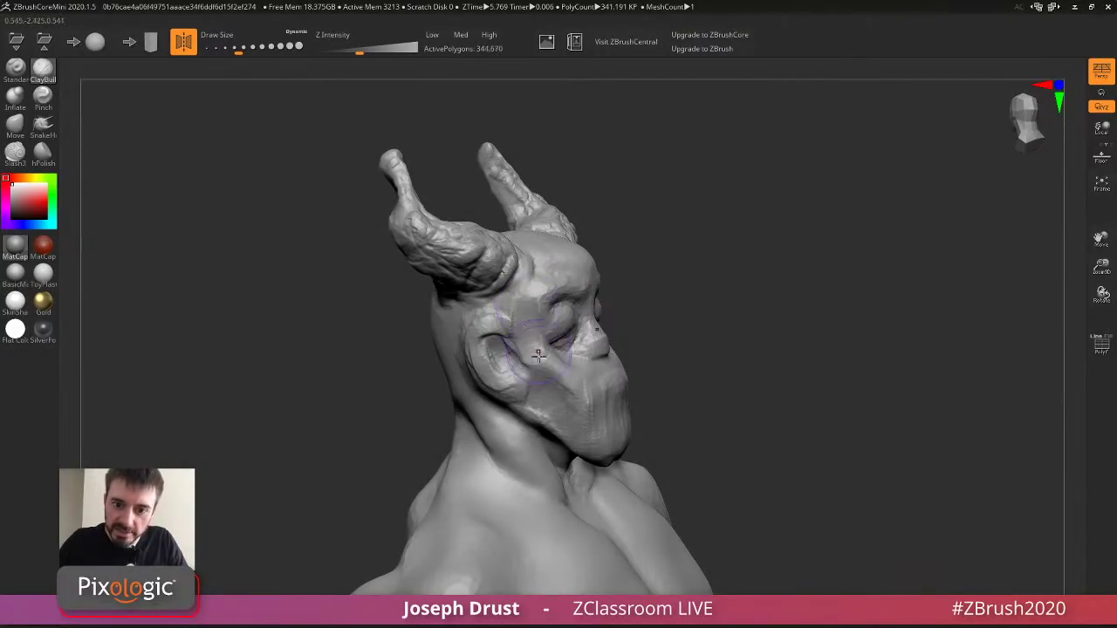
pyautogui.moveTo(686, 261); pyautogui.dragTo(658, 262)
pyautogui.keyDown('alt'); pyautogui.moveTo(517, 367); pyautogui.dragTo(499, 396); pyautogui.keyUp('alt')
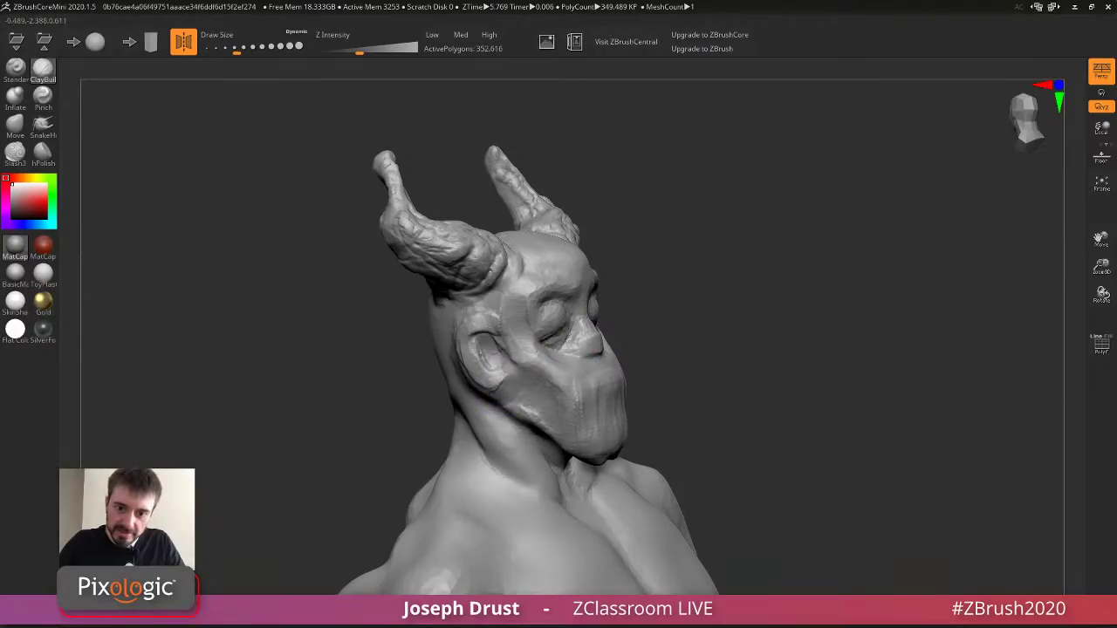
pyautogui.moveTo(733, 272); pyautogui.dragTo(756, 268)
pyautogui.press('s')
pyautogui.moveTo(756, 268); pyautogui.dragTo(759, 268)
pyautogui.moveTo(528, 373); pyautogui.dragTo(536, 395)
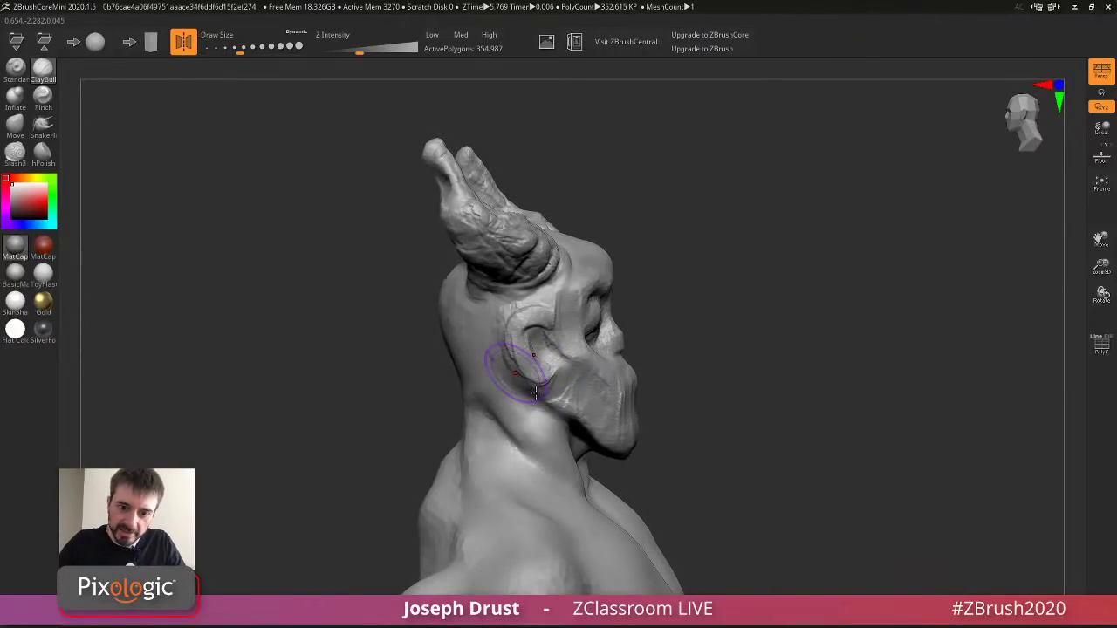
# Shape the upper rims of the ears and the transition to the brow with small ClayBuildup strokes.
pyautogui.moveTo(698, 331)
pyautogui.mouseDown()
pyautogui.moveTo(733, 331)
pyautogui.moveTo(715, 331)
pyautogui.mouseUp()
pyautogui.press('s')
pyautogui.moveTo(533, 311); pyautogui.dragTo(526, 311)
pyautogui.moveTo(716, 234); pyautogui.dragTo(798, 237)
pyautogui.moveTo(615, 313)
pyautogui.mouseDown()
pyautogui.moveTo(623, 358)
pyautogui.moveTo(619, 346)
pyautogui.mouseUp()
pyautogui.moveTo(730, 291); pyautogui.dragTo(655, 293)
pyautogui.moveTo(546, 323)
pyautogui.mouseDown()
pyautogui.moveTo(534, 347)
pyautogui.moveTo(565, 377)
pyautogui.moveTo(555, 317)
pyautogui.mouseUp()
pyautogui.moveTo(655, 306)
pyautogui.mouseDown()
pyautogui.moveTo(523, 307)
pyautogui.moveTo(554, 305)
pyautogui.mouseUp()
pyautogui.moveTo(673, 224)
pyautogui.mouseDown()
pyautogui.moveTo(501, 316)
pyautogui.moveTo(671, 232)
pyautogui.moveTo(518, 307)
pyautogui.moveTo(529, 308)
pyautogui.mouseUp()
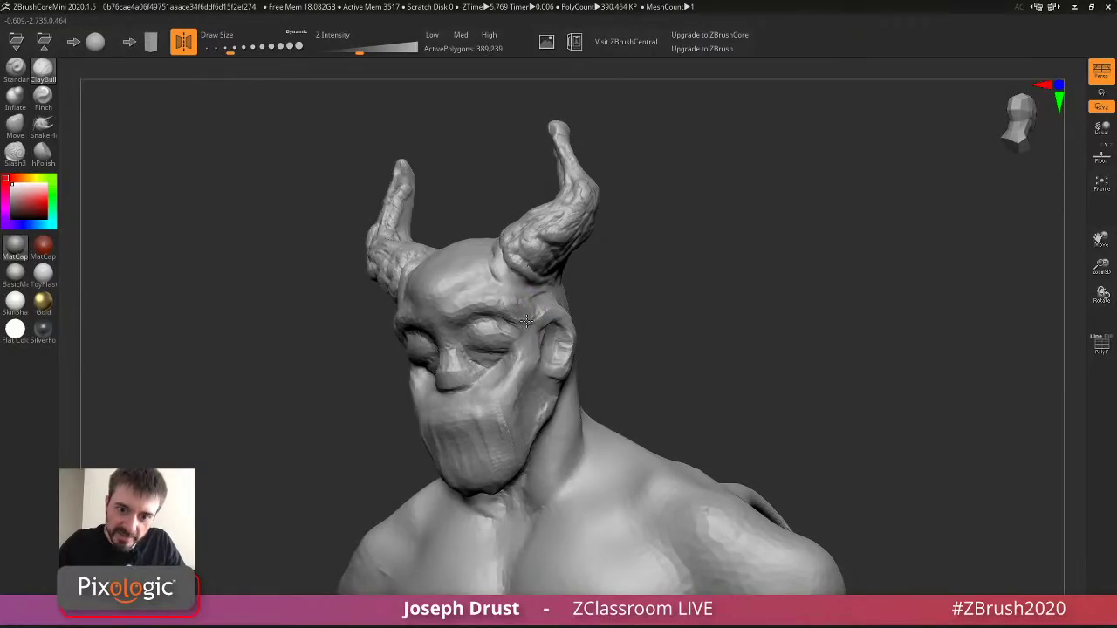
# Add clay to the outer brow and upper eyelids, and round out the tip and sides of the nose.
pyautogui.moveTo(650, 253); pyautogui.dragTo(695, 227)
pyautogui.moveTo(529, 323)
pyautogui.mouseDown()
pyautogui.moveTo(555, 312)
pyautogui.moveTo(511, 326)
pyautogui.moveTo(554, 313)
pyautogui.mouseUp()
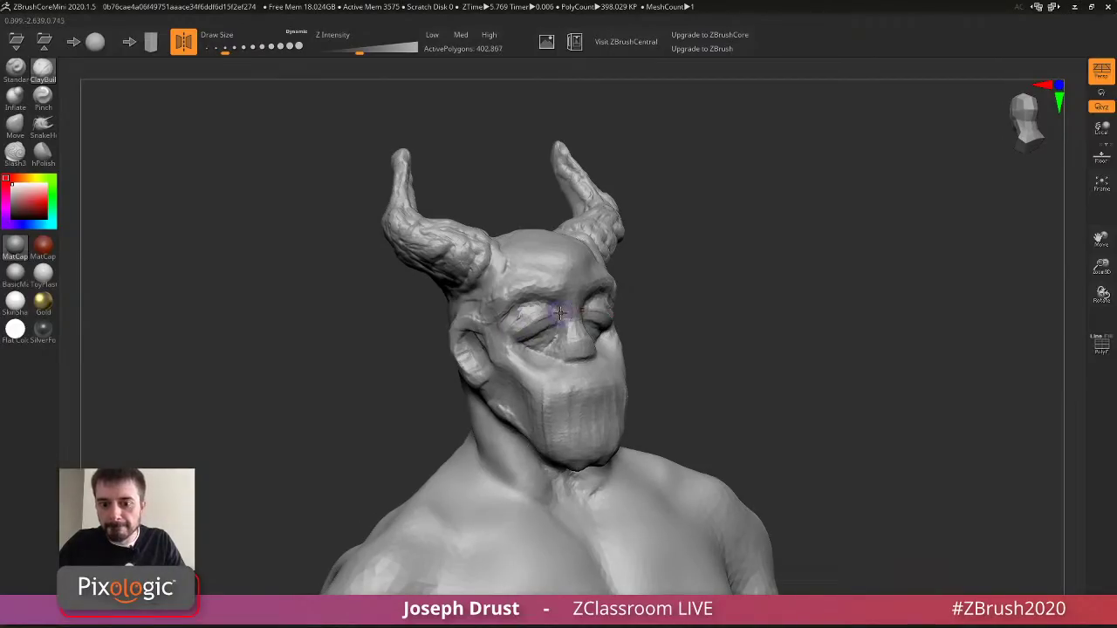
pyautogui.moveTo(562, 351); pyautogui.dragTo(568, 357)
pyautogui.moveTo(606, 350); pyautogui.dragTo(619, 354, button='right')
pyautogui.press(']')
pyautogui.moveTo(615, 356); pyautogui.dragTo(609, 338)
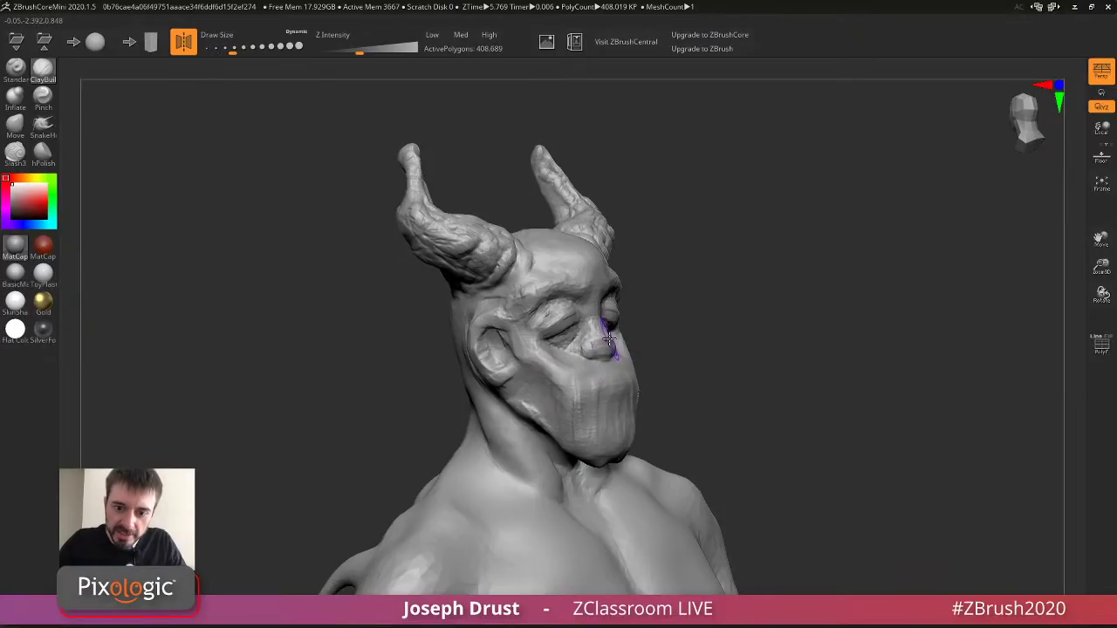
# Fill the cheeks beside the nose and build a protruding upper lip across the muzzle.
pyautogui.moveTo(609, 338); pyautogui.dragTo(558, 345, button='right')
pyautogui.moveTo(564, 342); pyautogui.dragTo(539, 352)
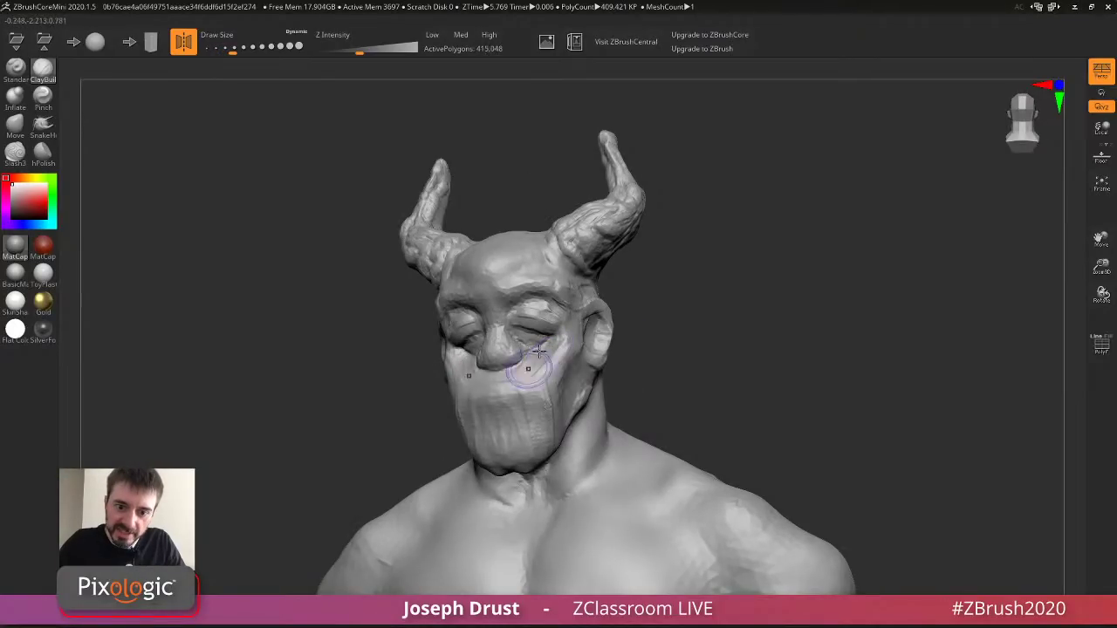
pyautogui.moveTo(717, 288); pyautogui.dragTo(742, 290)
pyautogui.moveTo(567, 384); pyautogui.dragTo(521, 394)
pyautogui.moveTo(663, 305)
pyautogui.mouseDown()
pyautogui.moveTo(765, 309)
pyautogui.moveTo(658, 295)
pyautogui.mouseUp()
pyautogui.moveTo(625, 349); pyautogui.dragTo(573, 382)
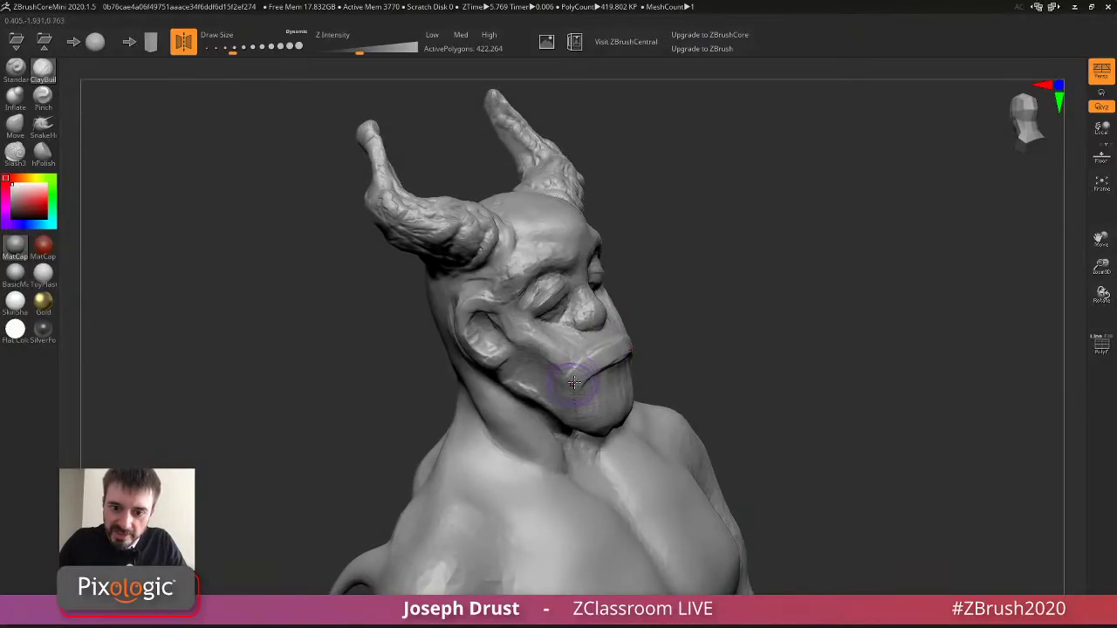
# Carve the mouth below the upper lip and build up the lower lip and chin.
pyautogui.moveTo(574, 382); pyautogui.dragTo(590, 349, button='right')
pyautogui.press(']')
pyautogui.moveTo(591, 349)
pyautogui.mouseDown()
pyautogui.moveTo(599, 342)
pyautogui.moveTo(574, 373)
pyautogui.moveTo(611, 358)
pyautogui.moveTo(576, 404)
pyautogui.mouseUp()
pyautogui.press('[')
pyautogui.moveTo(678, 355)
pyautogui.mouseDown()
pyautogui.moveTo(573, 355)
pyautogui.moveTo(557, 367)
pyautogui.moveTo(586, 361)
pyautogui.mouseUp()
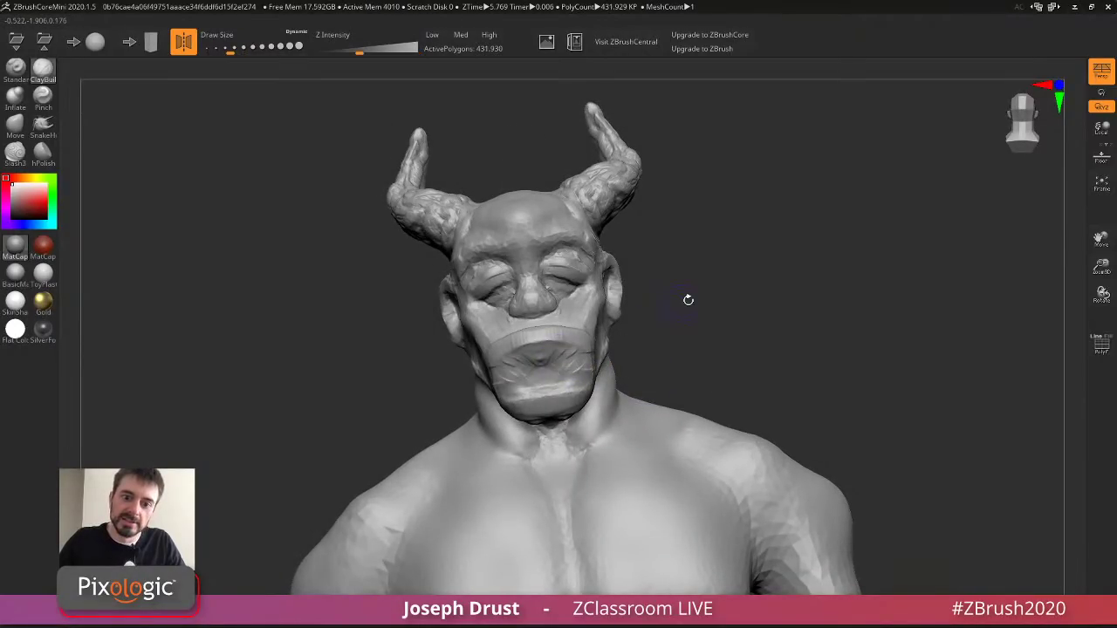
# Refine the upper lip, the area under the nose and the folds running from the cheeks to the mouth.
pyautogui.moveTo(687, 300)
pyautogui.mouseDown()
pyautogui.moveTo(510, 362)
pyautogui.moveTo(498, 349)
pyautogui.moveTo(527, 341)
pyautogui.moveTo(521, 356)
pyautogui.mouseUp()
pyautogui.moveTo(672, 270)
pyautogui.mouseDown()
pyautogui.moveTo(775, 232)
pyautogui.moveTo(863, 249)
pyautogui.mouseUp()
pyautogui.moveTo(627, 315); pyautogui.dragTo(648, 354)
pyautogui.moveTo(811, 310); pyautogui.dragTo(747, 330)
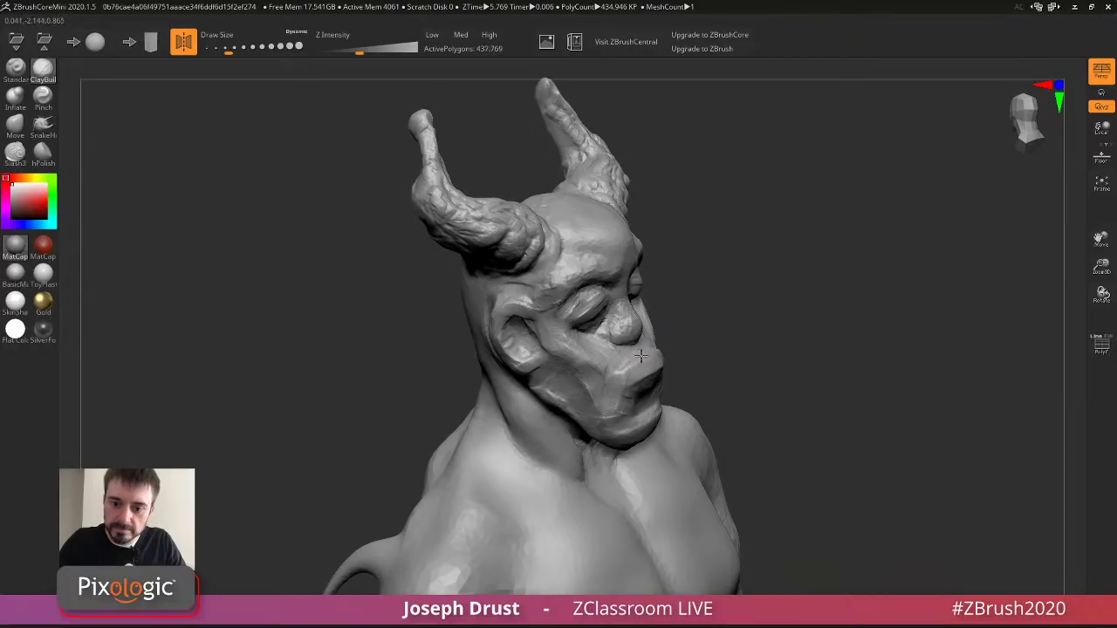
pyautogui.moveTo(640, 355); pyautogui.dragTo(646, 349)
pyautogui.moveTo(741, 293)
pyautogui.mouseDown()
pyautogui.moveTo(660, 289)
pyautogui.moveTo(594, 313)
pyautogui.mouseUp()
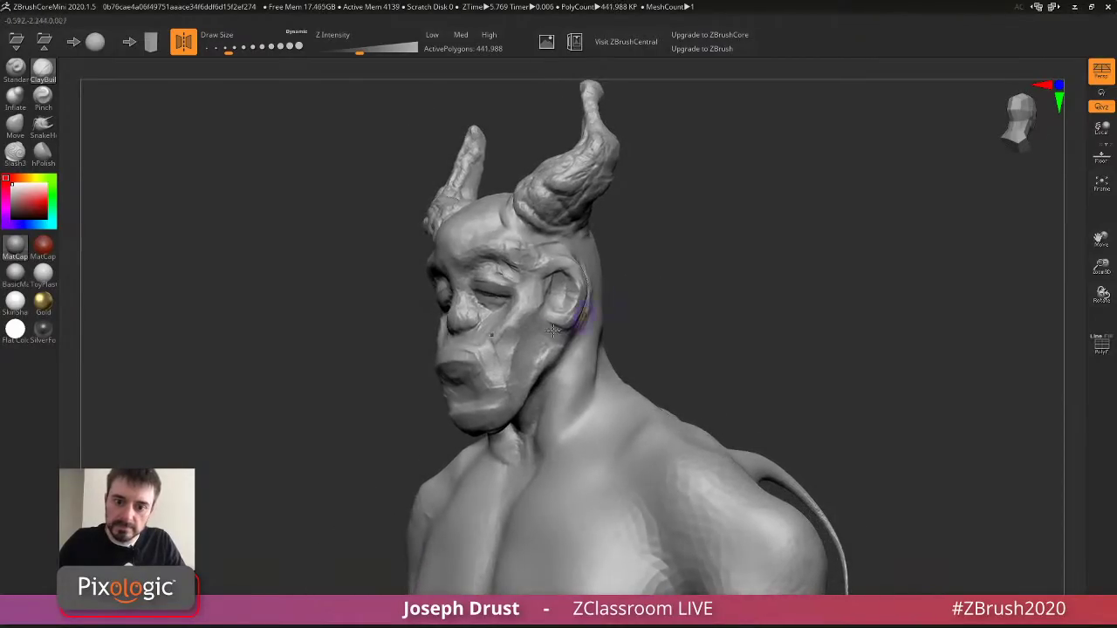
pyautogui.moveTo(799, 250); pyautogui.dragTo(651, 304)
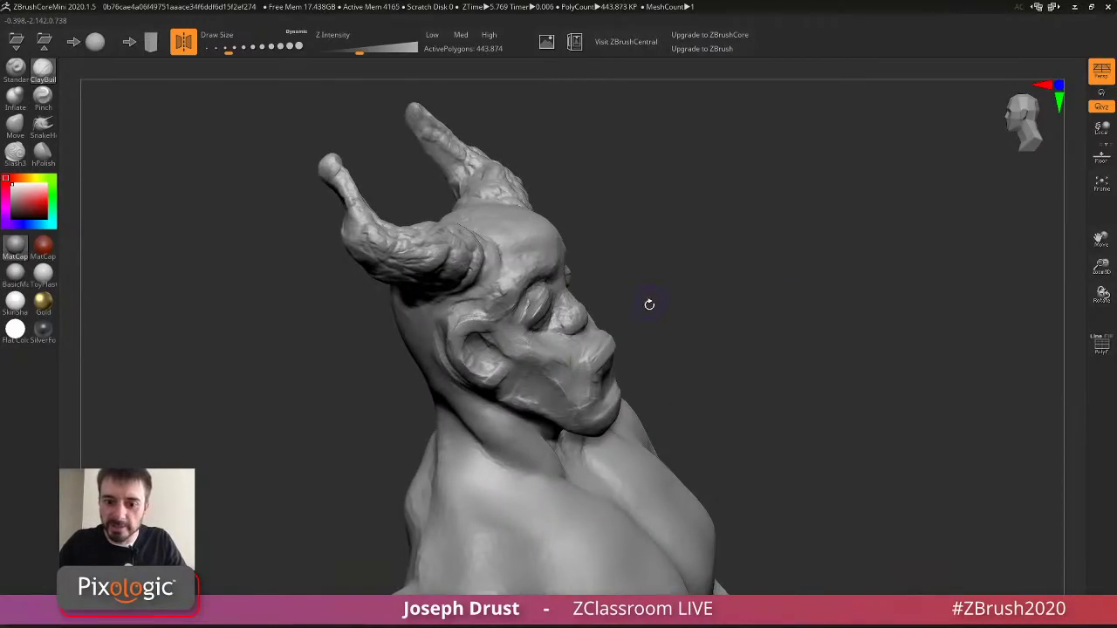
pyautogui.moveTo(590, 387); pyautogui.dragTo(597, 357)
pyautogui.moveTo(689, 323); pyautogui.dragTo(634, 329)
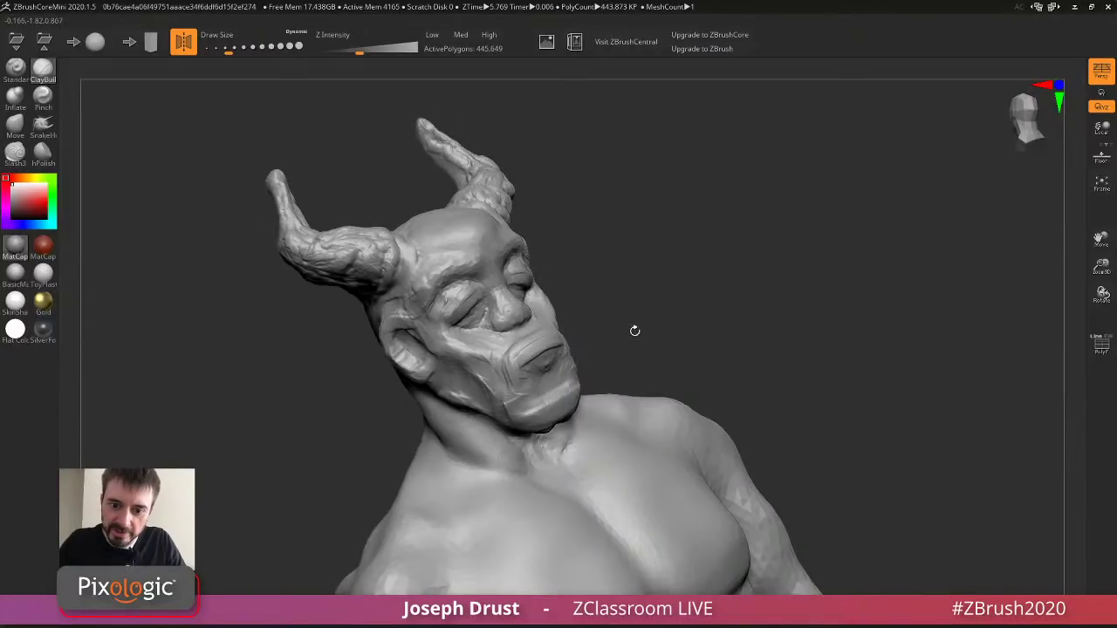
# Deepen the downturned mouth opening and add fleshy folds at its corners.
pyautogui.moveTo(563, 353)
pyautogui.mouseDown()
pyautogui.moveTo(520, 384)
pyautogui.moveTo(529, 370)
pyautogui.mouseUp()
pyautogui.moveTo(608, 319); pyautogui.dragTo(636, 317)
pyautogui.moveTo(541, 358)
pyautogui.mouseDown()
pyautogui.moveTo(533, 387)
pyautogui.moveTo(521, 375)
pyautogui.mouseUp()
pyautogui.moveTo(747, 264)
pyautogui.mouseDown()
pyautogui.moveTo(681, 274)
pyautogui.moveTo(624, 307)
pyautogui.mouseUp()
pyautogui.moveTo(485, 363); pyautogui.dragTo(500, 337)
pyautogui.moveTo(681, 279)
pyautogui.keyDown('alt'); pyautogui.mouseDown()
pyautogui.moveTo(695, 229)
pyautogui.moveTo(797, 267)
pyautogui.moveTo(784, 262)
pyautogui.mouseUp(); pyautogui.keyUp('alt')
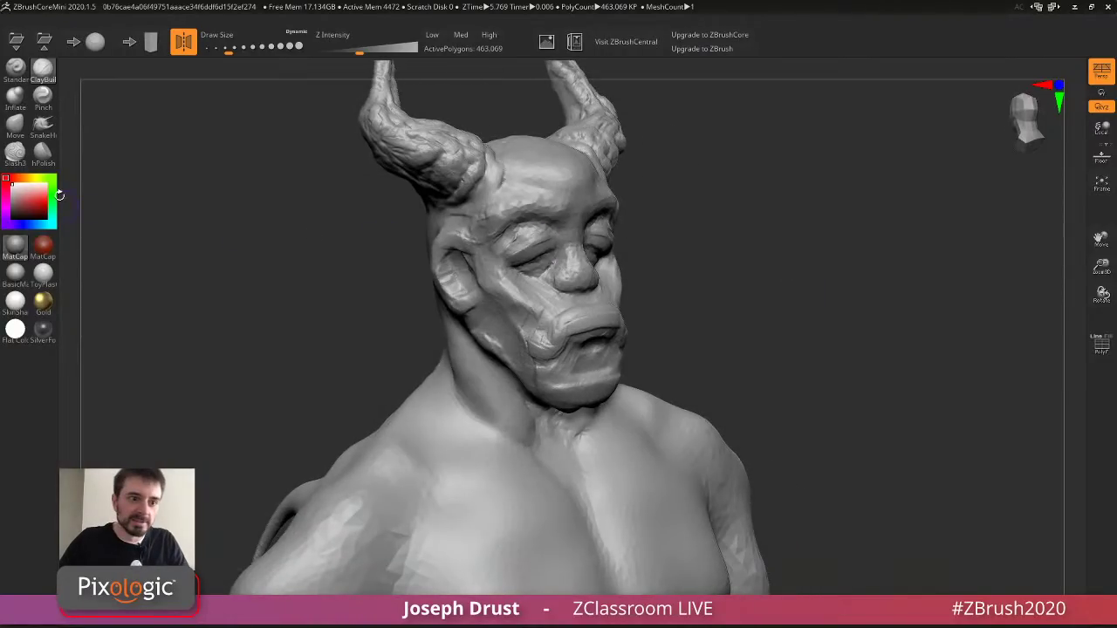
# Cut a sharp crease along the upper lip with the Slash3 brush and smooth the cheek beside the nose.
pyautogui.click(15, 154)
pyautogui.moveTo(288, 244); pyautogui.dragTo(292, 262)
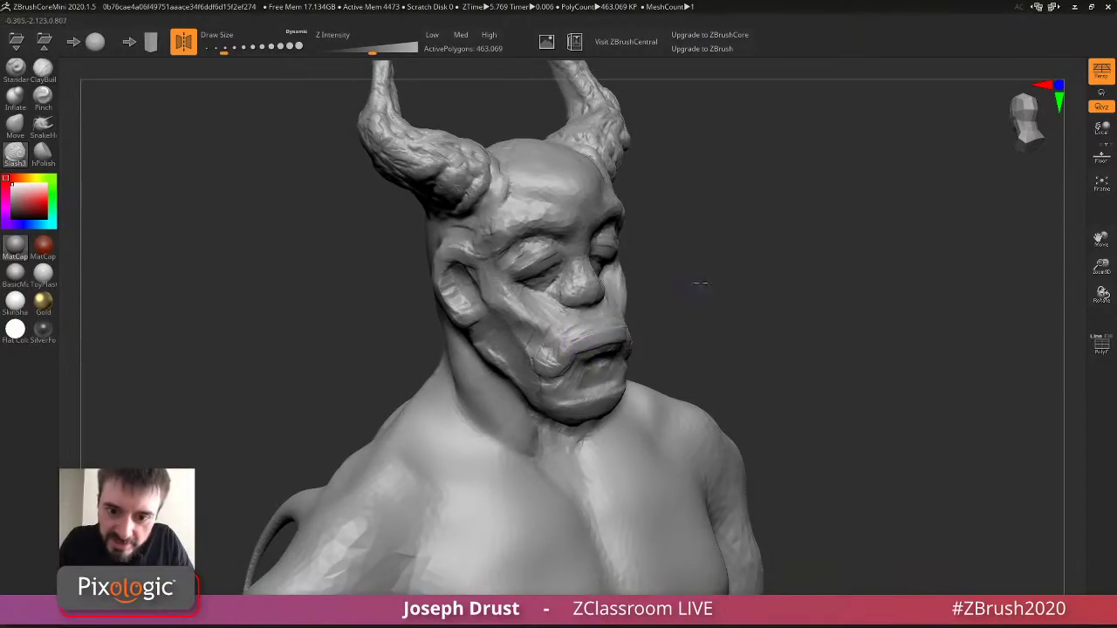
pyautogui.moveTo(700, 282); pyautogui.dragTo(711, 287)
pyautogui.moveTo(609, 338)
pyautogui.mouseDown()
pyautogui.moveTo(576, 359)
pyautogui.moveTo(607, 341)
pyautogui.moveTo(581, 351)
pyautogui.mouseUp()
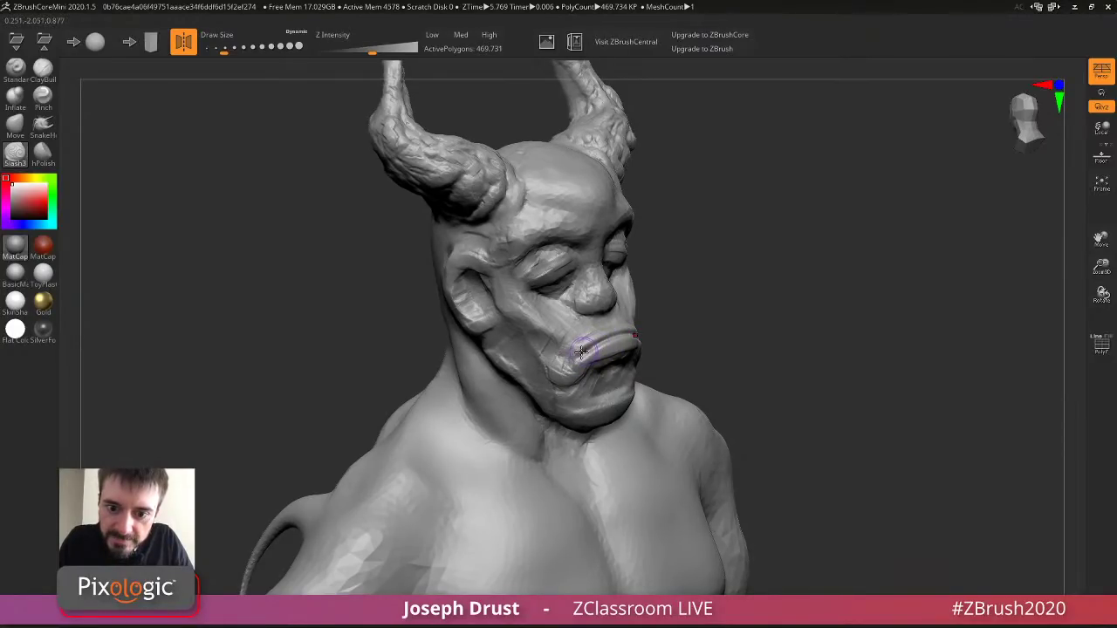
pyautogui.moveTo(581, 352); pyautogui.dragTo(566, 314, button='right')
pyautogui.keyDown('shift'); pyautogui.moveTo(577, 310); pyautogui.dragTo(565, 316); pyautogui.keyUp('shift')
# Reshape the forehead and the top of the skull with a large Move brush.
pyautogui.moveTo(728, 289)
pyautogui.keyDown('ctrl'); pyautogui.mouseDown(button='right')
pyautogui.moveTo(728, 267)
pyautogui.moveTo(745, 257)
pyautogui.moveTo(736, 271)
pyautogui.moveTo(762, 321)
pyautogui.mouseUp(button='right'); pyautogui.keyUp('ctrl')
pyautogui.press('s')
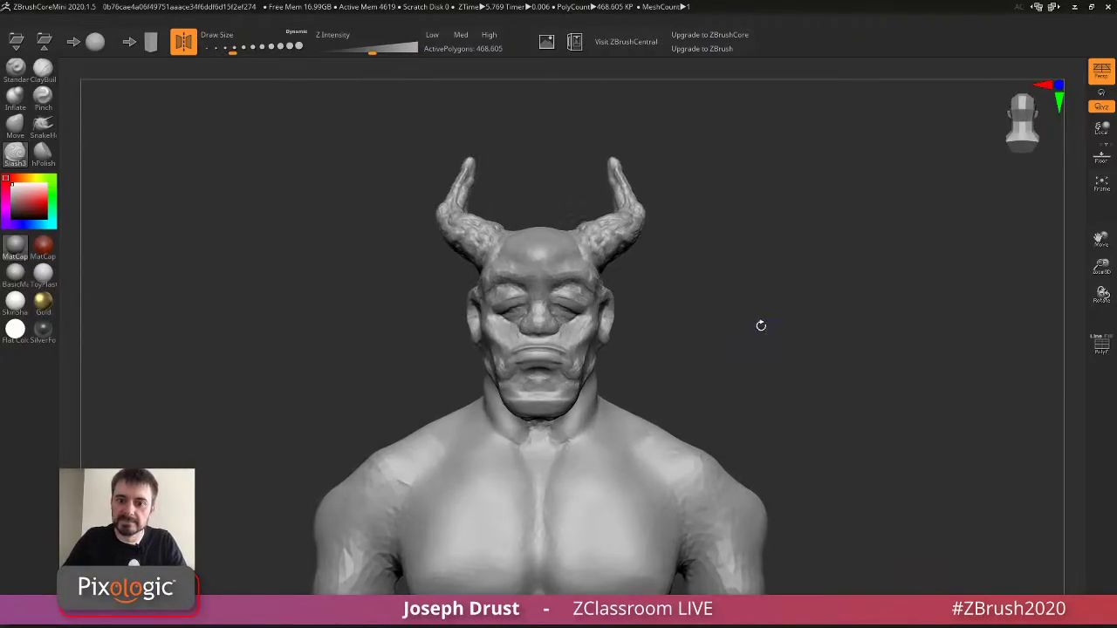
pyautogui.press('5')
pyautogui.moveTo(833, 271); pyautogui.dragTo(860, 274)
pyautogui.moveTo(710, 199)
pyautogui.keyDown('shift'); pyautogui.mouseDown()
pyautogui.moveTo(735, 201)
pyautogui.moveTo(700, 197)
pyautogui.moveTo(716, 205)
pyautogui.moveTo(700, 224)
pyautogui.moveTo(707, 235)
pyautogui.mouseUp(); pyautogui.keyUp('shift')
pyautogui.press('s')
pyautogui.keyDown('shift'); pyautogui.moveTo(708, 236); pyautogui.dragTo(681, 253); pyautogui.keyUp('shift')
pyautogui.moveTo(583, 309)
pyautogui.mouseDown()
pyautogui.moveTo(563, 301)
pyautogui.moveTo(626, 238)
pyautogui.mouseUp()
pyautogui.moveTo(759, 266); pyautogui.dragTo(820, 268)
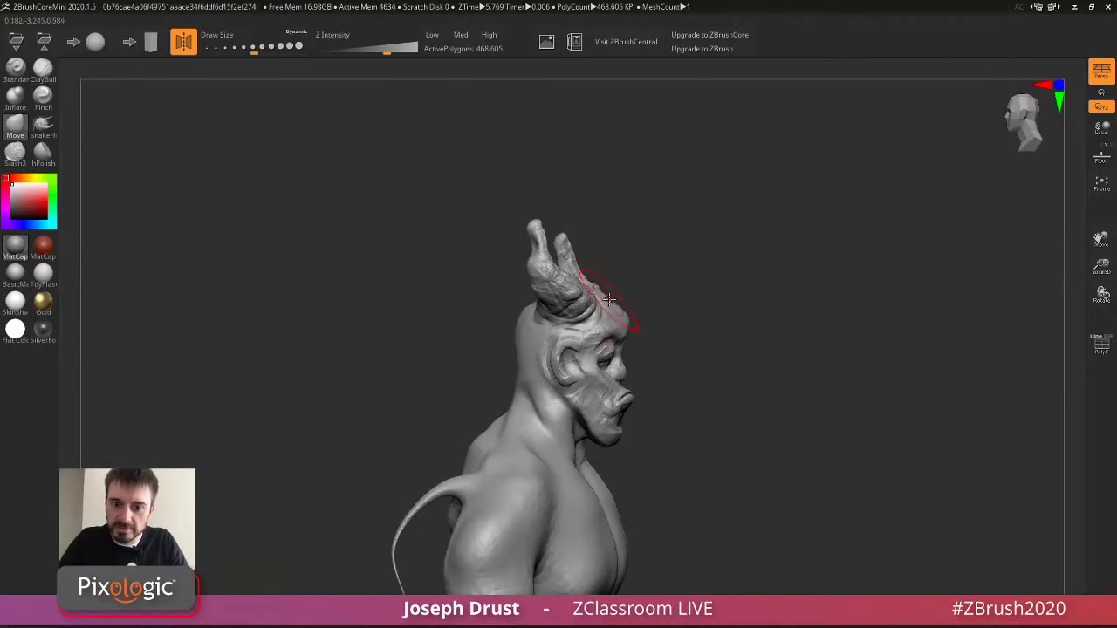
pyautogui.moveTo(618, 292); pyautogui.dragTo(549, 306)
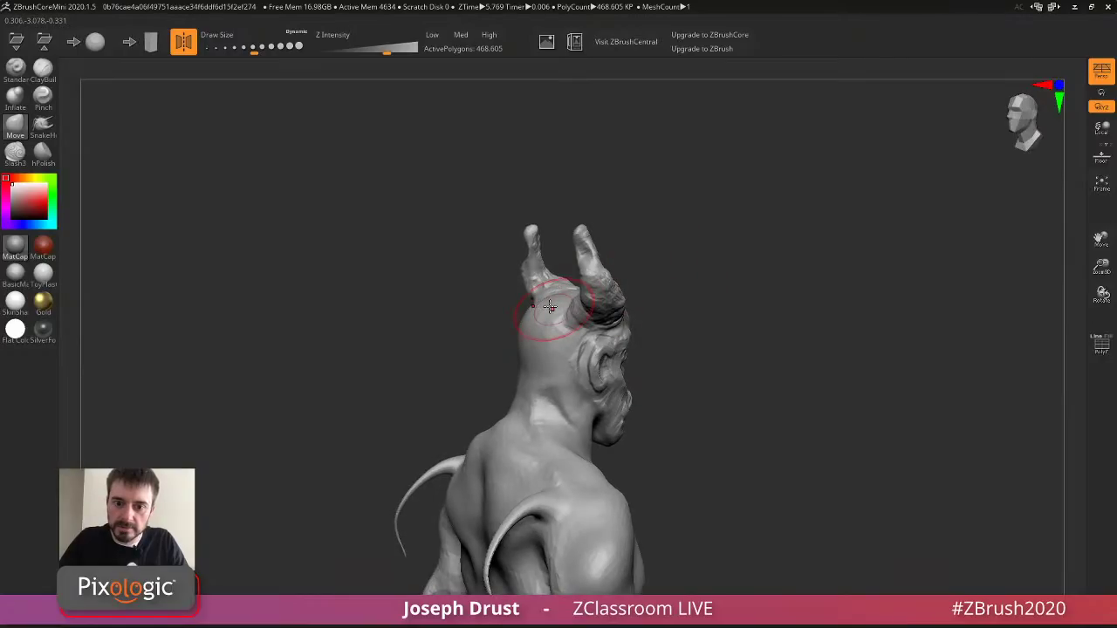
# Adjust the back of the skull and the jaw with the Move brush at smaller sizes.
pyautogui.moveTo(807, 262)
pyautogui.mouseDown()
pyautogui.moveTo(724, 252)
pyautogui.moveTo(610, 279)
pyautogui.mouseUp()
pyautogui.press('s')
pyautogui.moveTo(544, 300); pyautogui.dragTo(506, 330)
pyautogui.moveTo(602, 288); pyautogui.dragTo(470, 328)
pyautogui.moveTo(675, 259); pyautogui.dragTo(755, 262)
pyautogui.press('s')
pyautogui.moveTo(522, 322); pyautogui.dragTo(525, 322)
pyautogui.moveTo(526, 320); pyautogui.dragTo(517, 320)
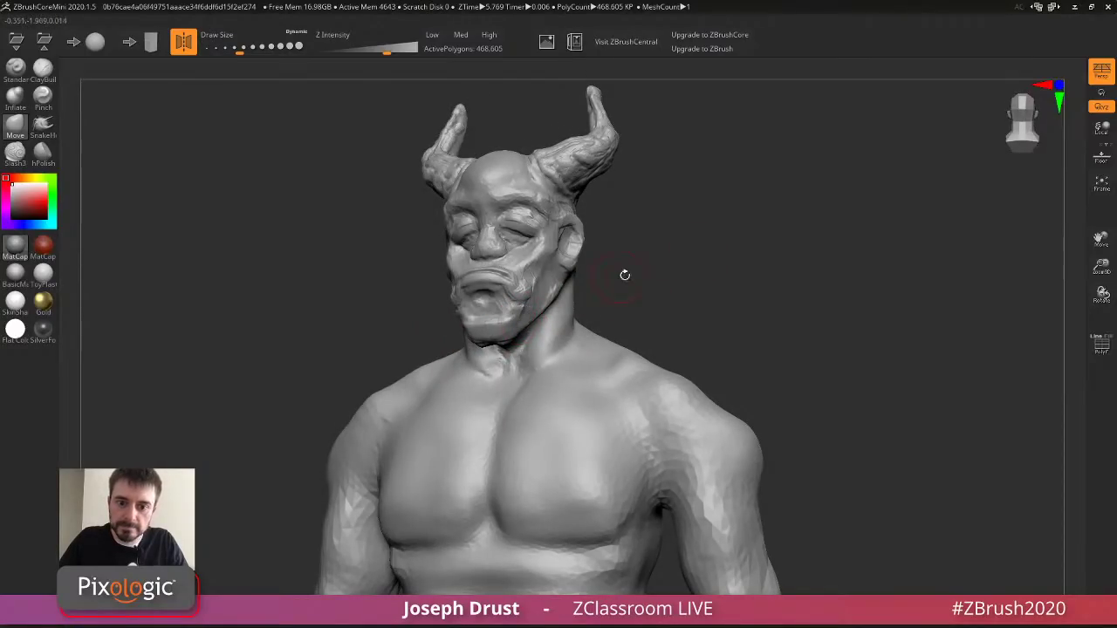
# Save the project to the Desktop under a new file name beginning with "Modified_Mod".
pyautogui.moveTo(602, 297); pyautogui.dragTo(676, 301)
pyautogui.moveTo(557, 333)
pyautogui.mouseDown(button='right')
pyautogui.moveTo(543, 344)
pyautogui.moveTo(785, 219)
pyautogui.moveTo(765, 244)
pyautogui.moveTo(767, 209)
pyautogui.mouseUp(button='right')
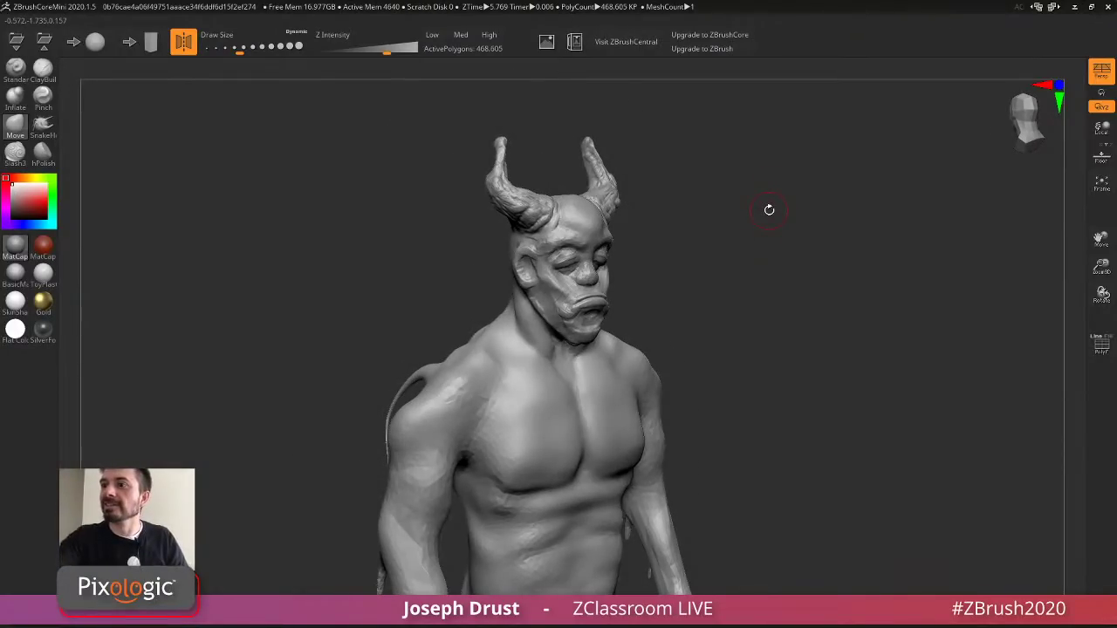
pyautogui.moveTo(857, 215); pyautogui.dragTo(768, 187, button='right')
pyautogui.click(44, 41)
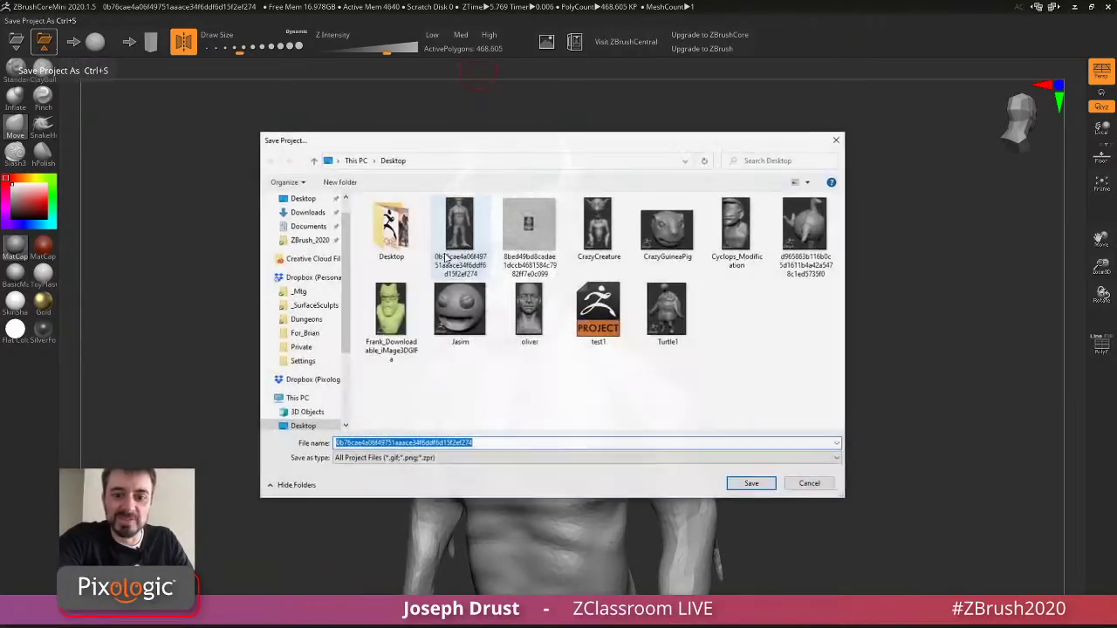
pyautogui.doubleClick(506, 443)
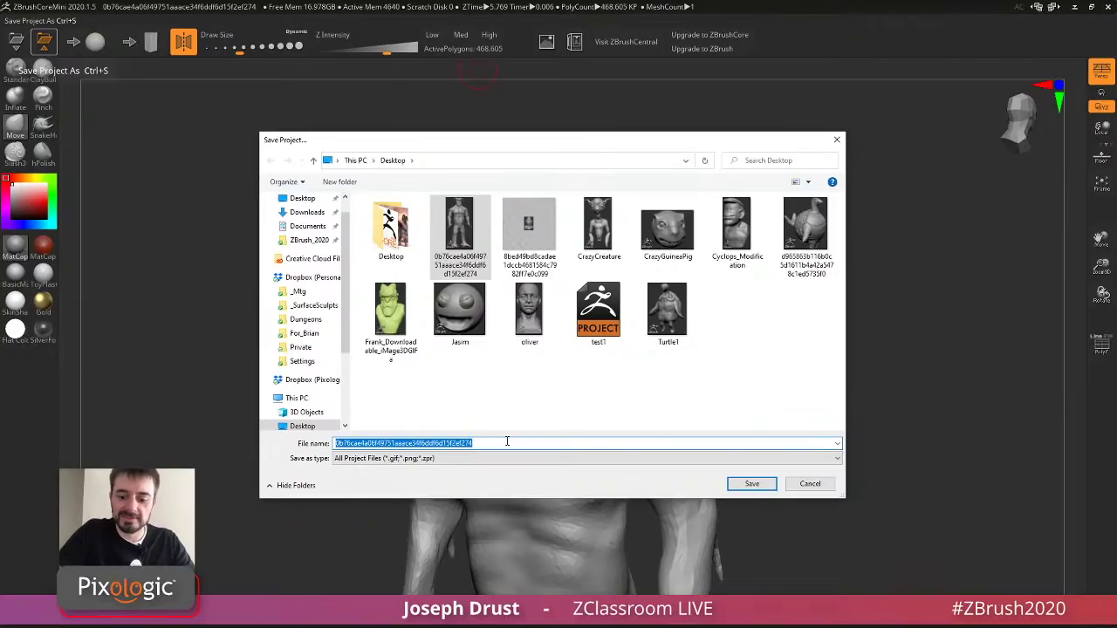
pyautogui.write('Headbust_Horned')
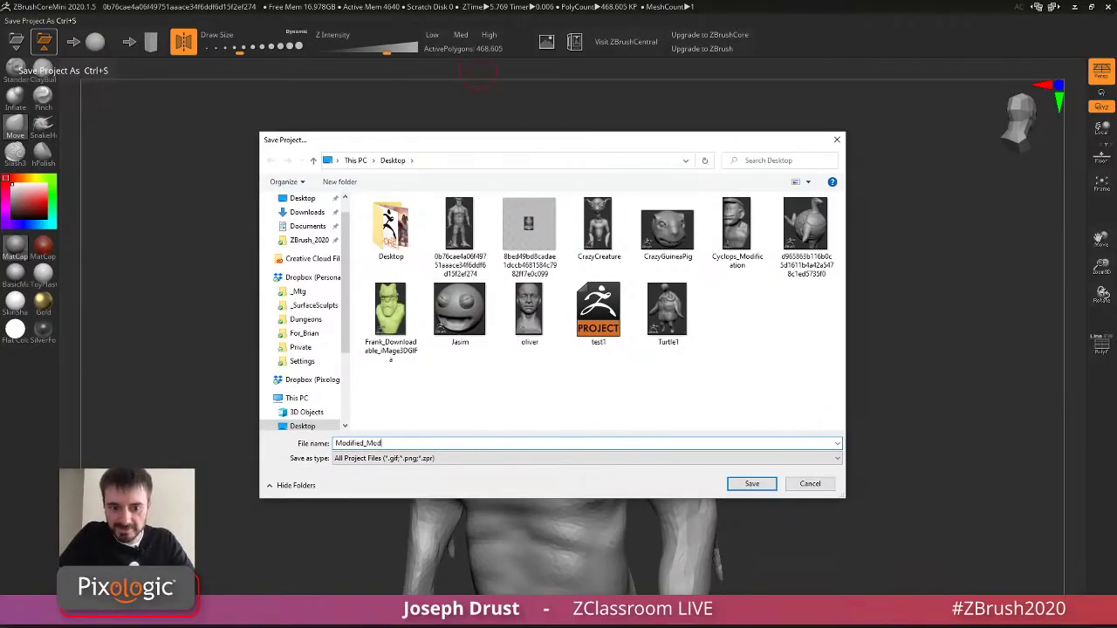
pyautogui.press('Return')
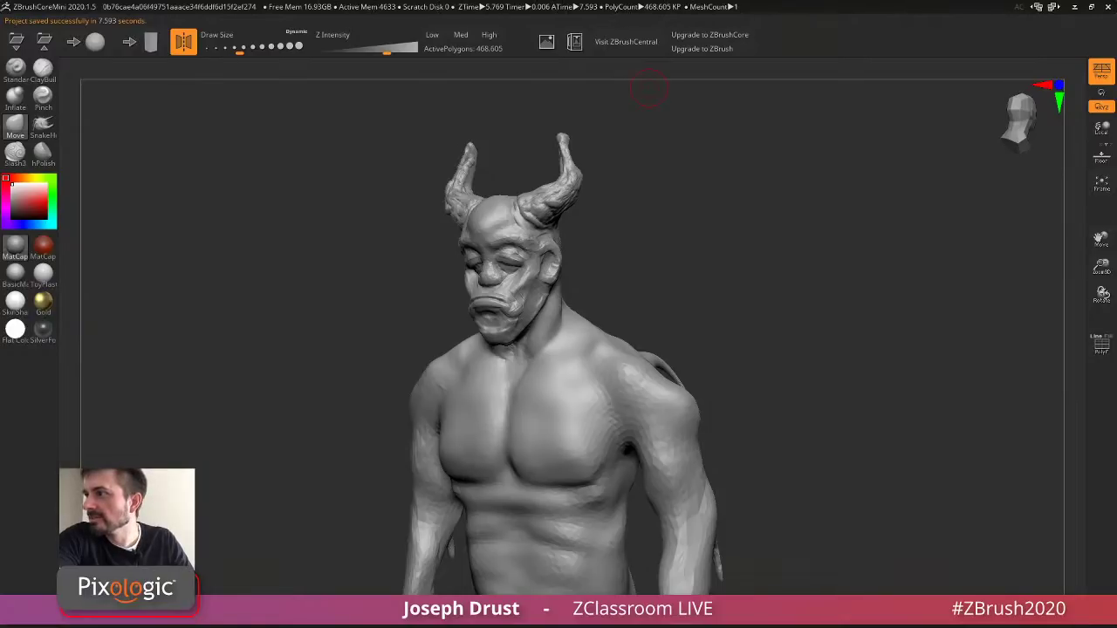
# Switch to the browser and go from the Clubhouse thread to the ZBrushCentral home page.
pyautogui.hotkey('alt', 'Tab')
pyautogui.scroll(-10, 208, 117)
pyautogui.scroll(15, 206, 113)
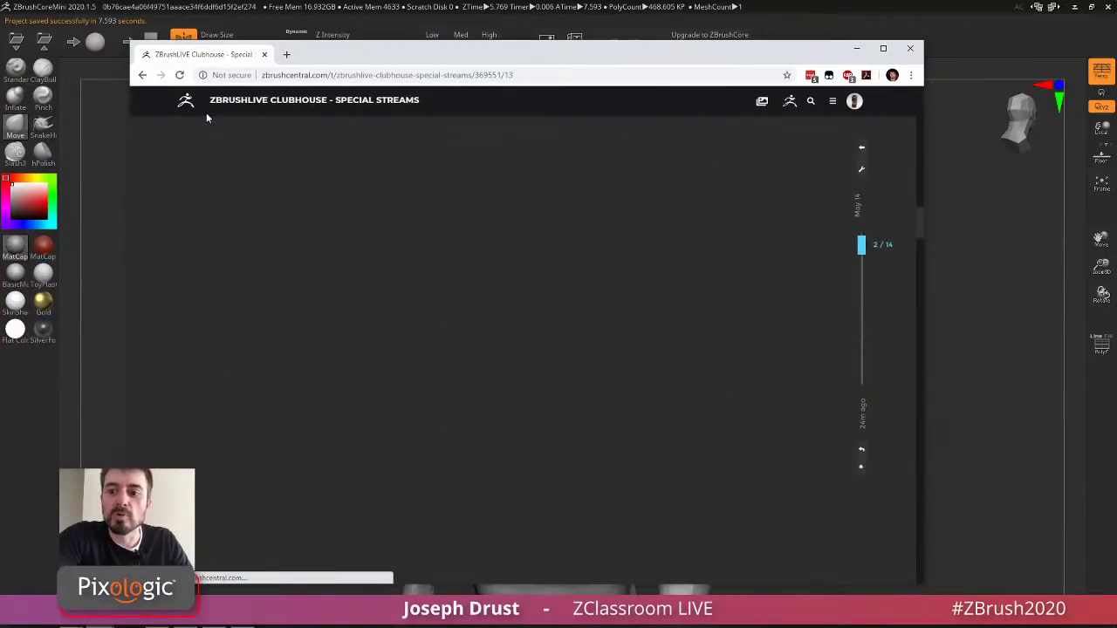
pyautogui.scroll(3, 199, 105)
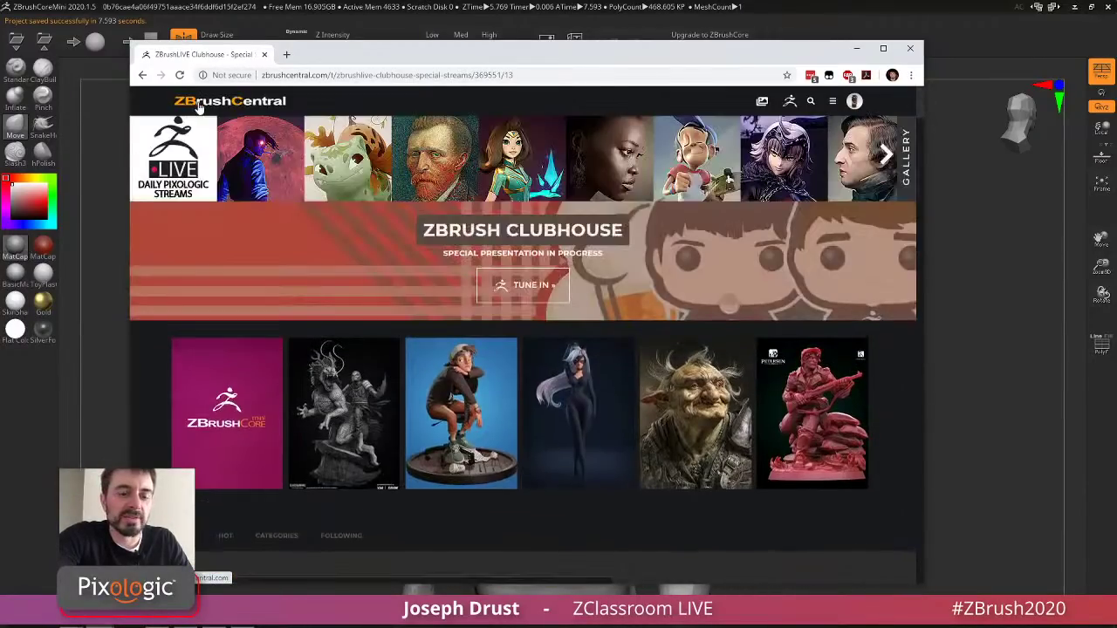
pyautogui.click(201, 103)
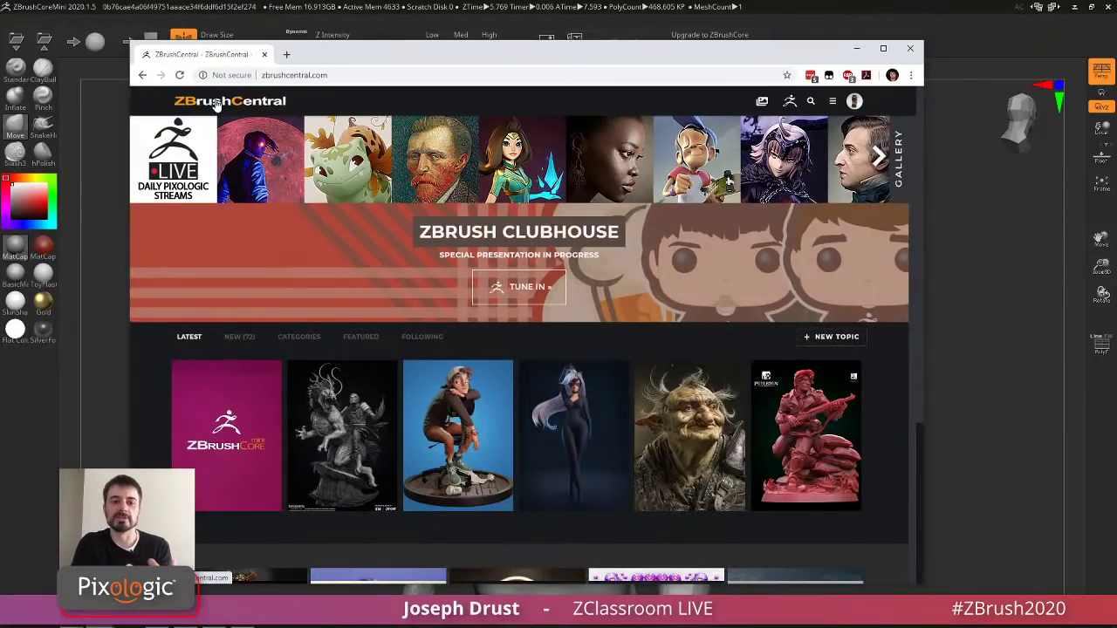
# Open the "Introducing ZBrushCoreMini" topic and look through its feature list, download link and Clubhouse thread link.
pyautogui.scroll(-1, 217, 377)
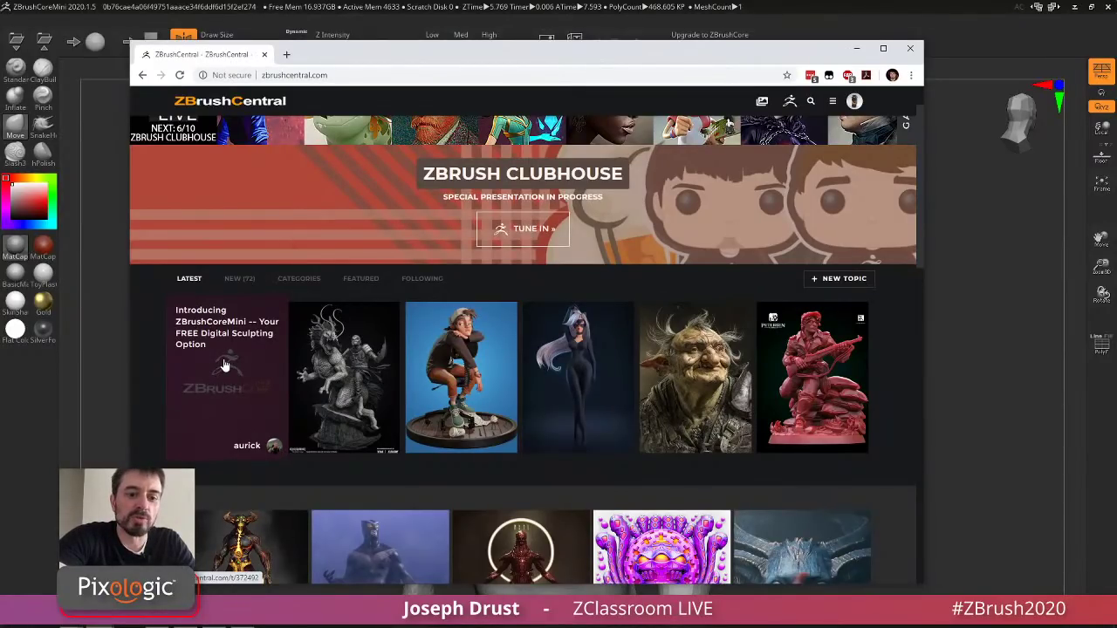
pyautogui.click(224, 365)
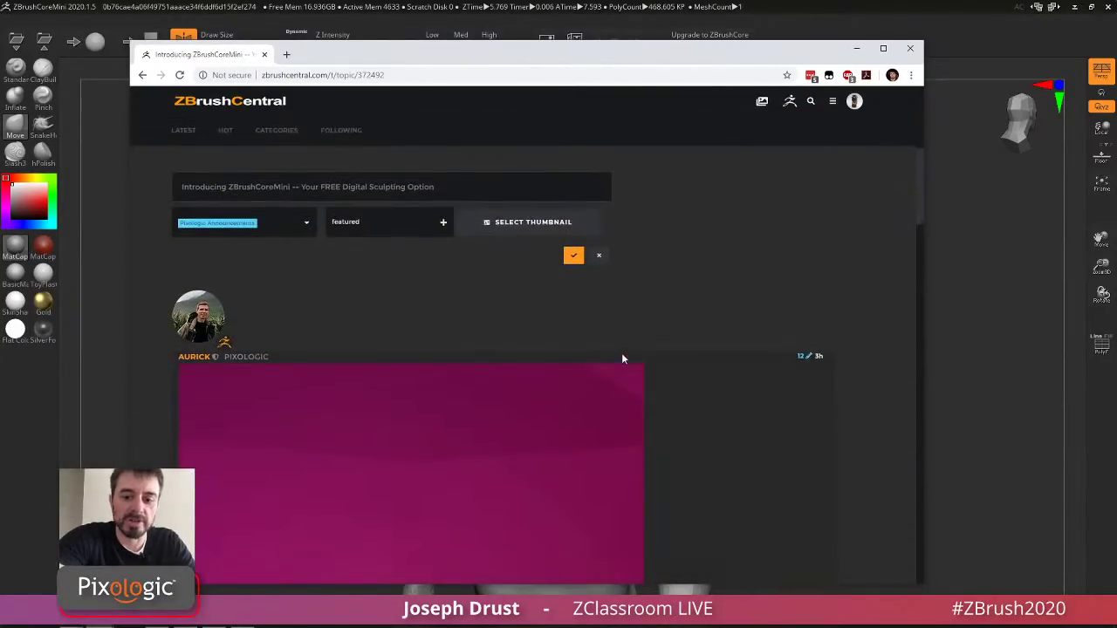
pyautogui.scroll(-10, 624, 331)
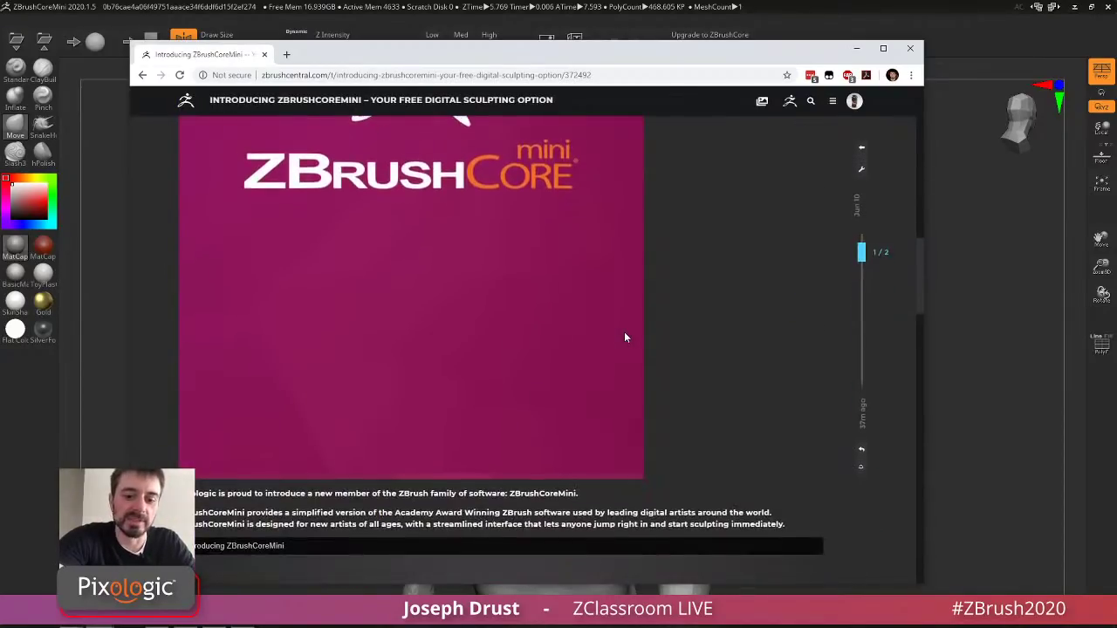
pyautogui.scroll(-5, 624, 332)
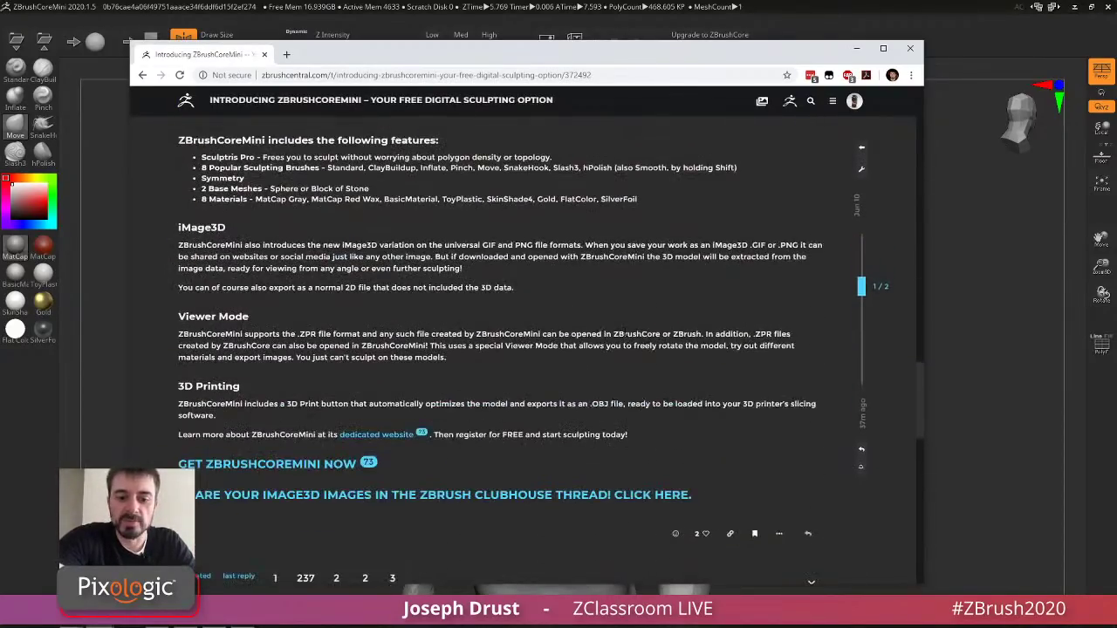
pyautogui.scroll(-10, 621, 320)
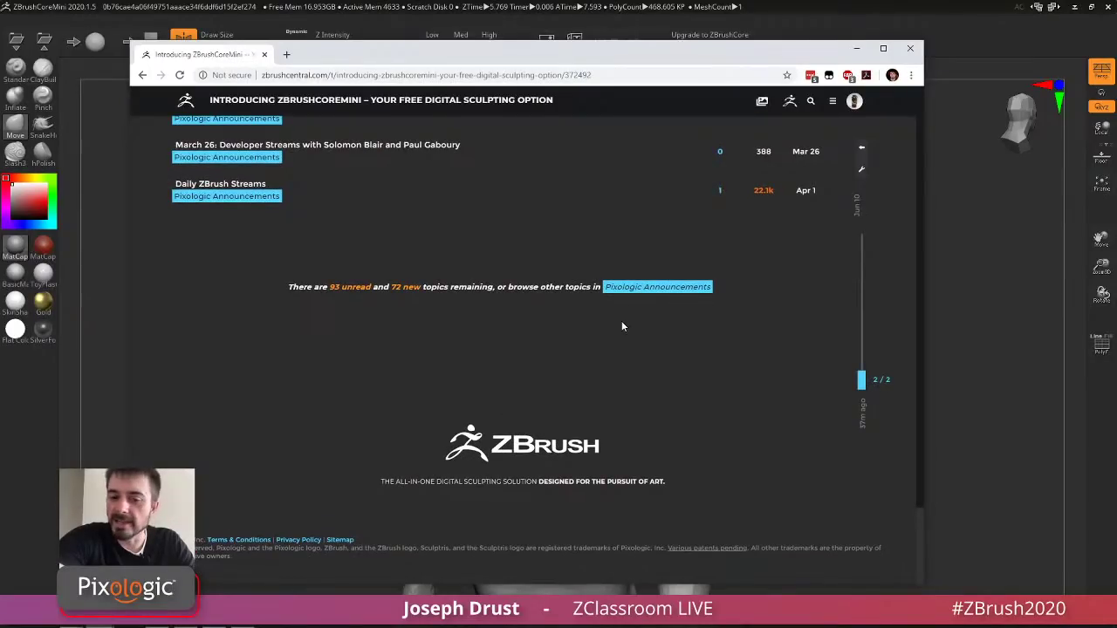
pyautogui.scroll(5, 526, 307)
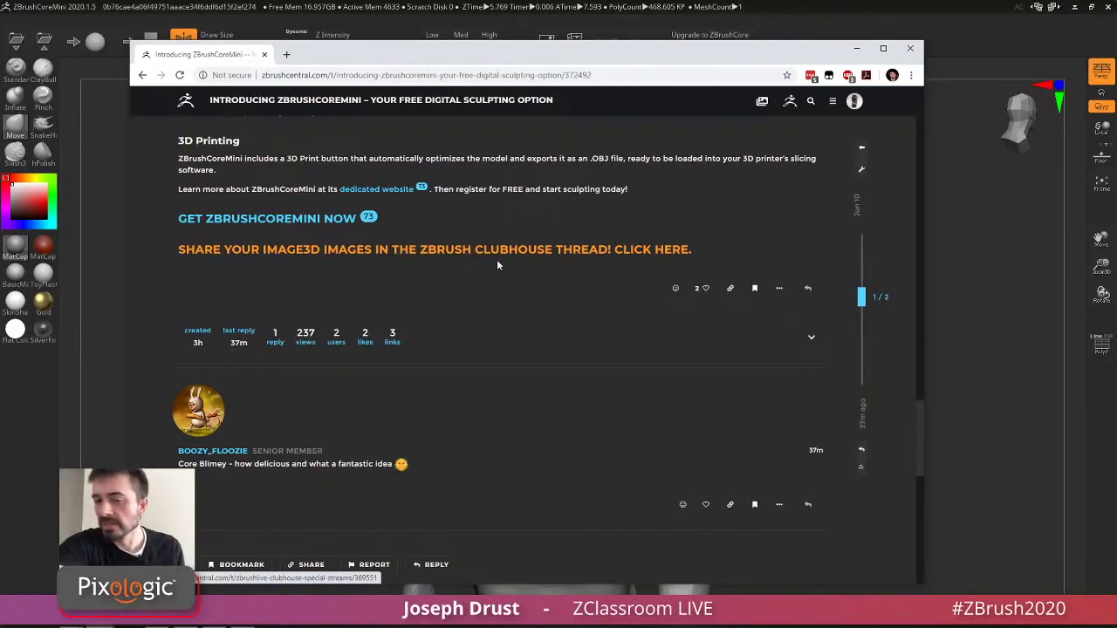
pyautogui.scroll(10, 531, 282)
pyautogui.scroll(5, 377, 279)
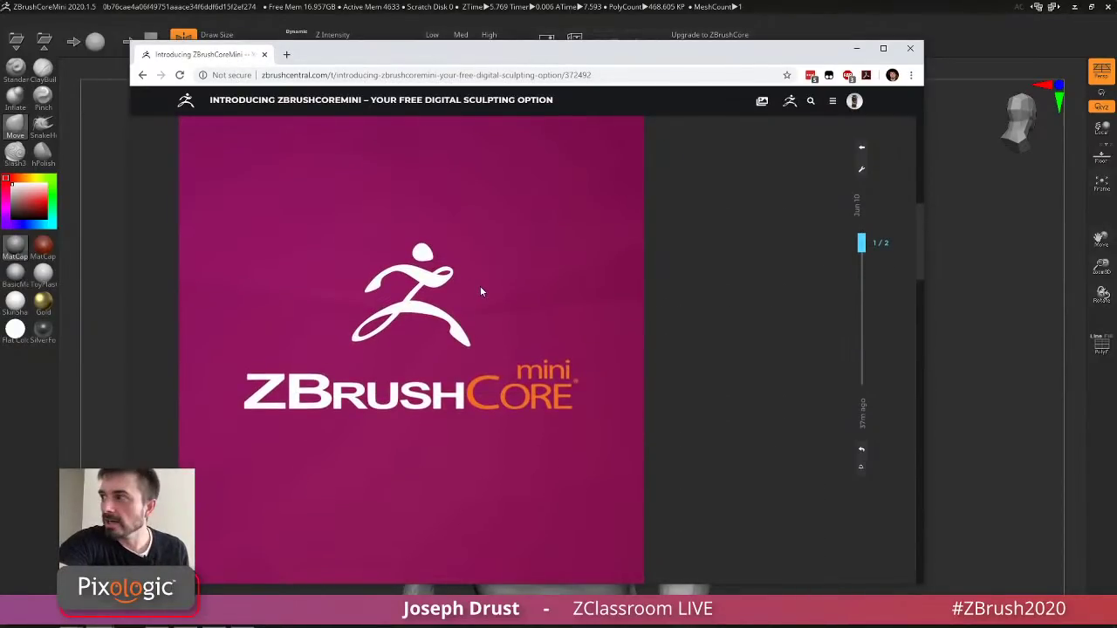
# Open the ZBrushLIVE Clubhouse - Special Streams thread from the ZBrushCoreMini topic and look through its past episodes.
pyautogui.scroll(-5, 454, 262)
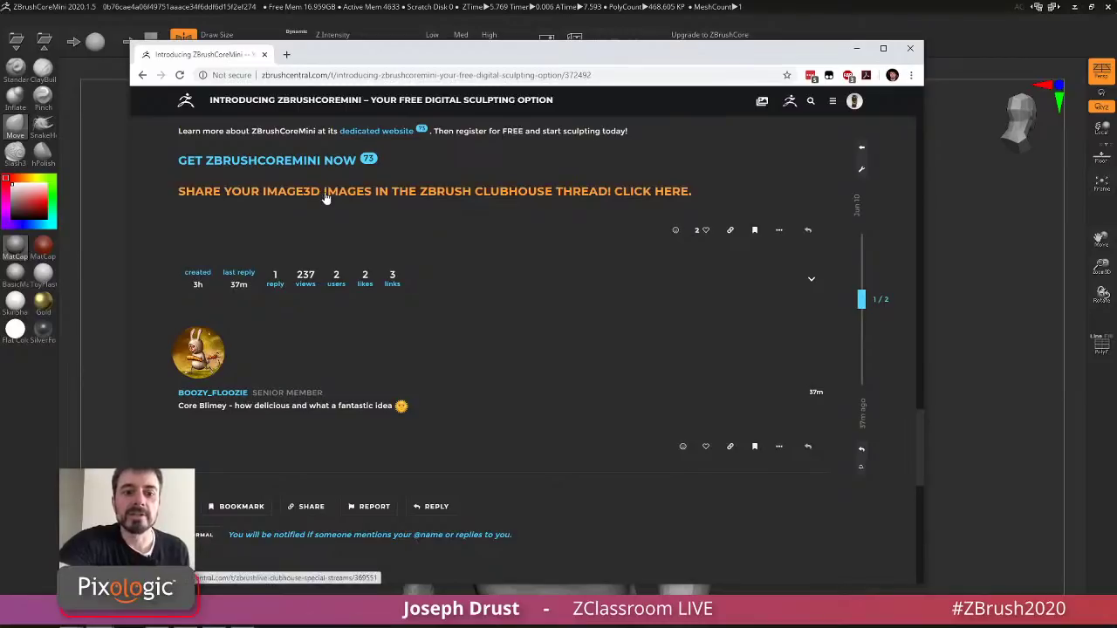
pyautogui.click(325, 198)
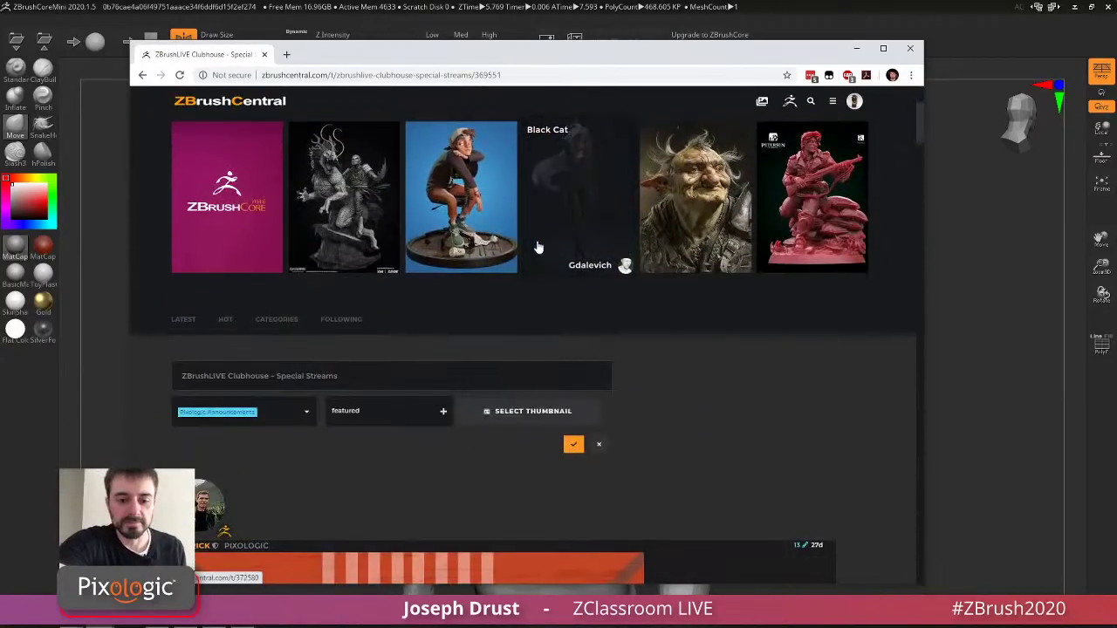
pyautogui.scroll(-8, 534, 241)
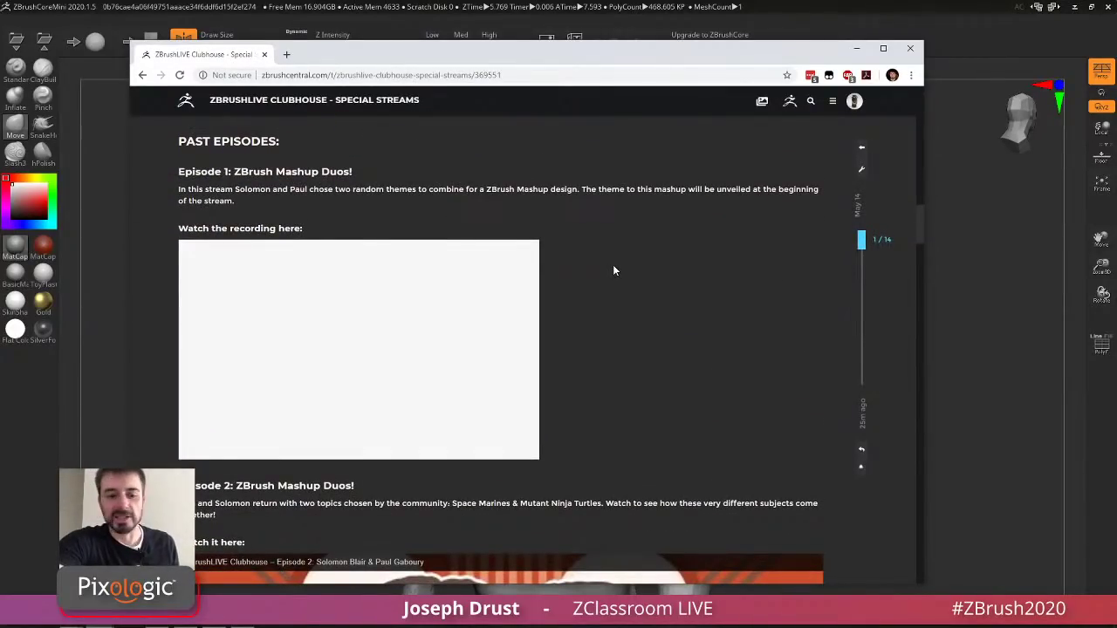
pyautogui.scroll(-2, 612, 267)
pyautogui.scroll(-4, 612, 270)
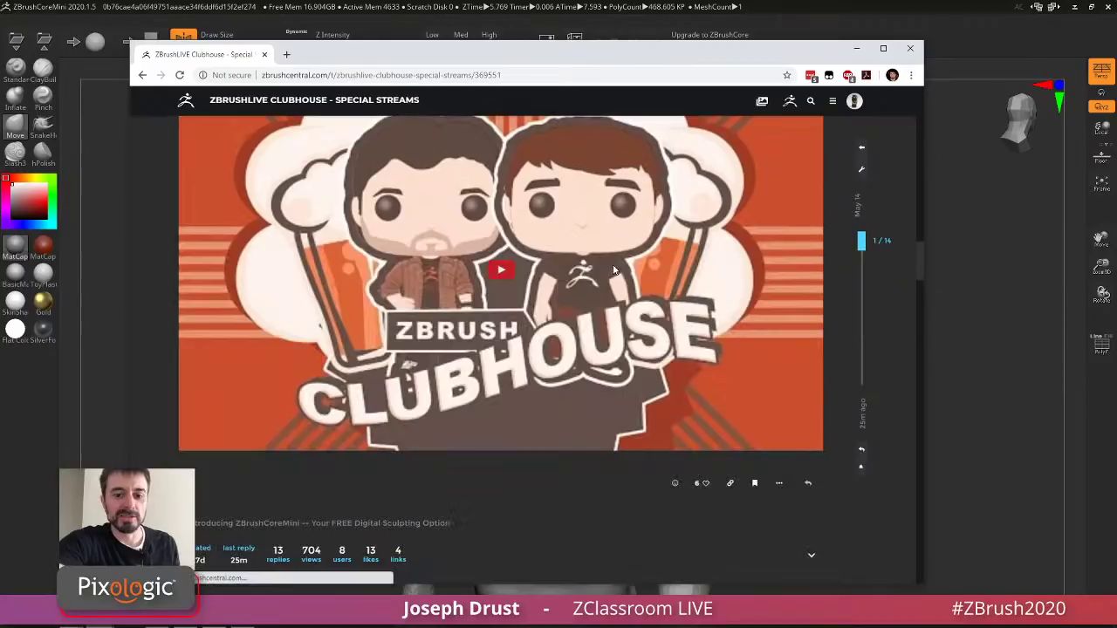
# Look through the iMage3D GIF models posted as replies in the Clubhouse thread, down to the last post.
pyautogui.scroll(-4, 613, 271)
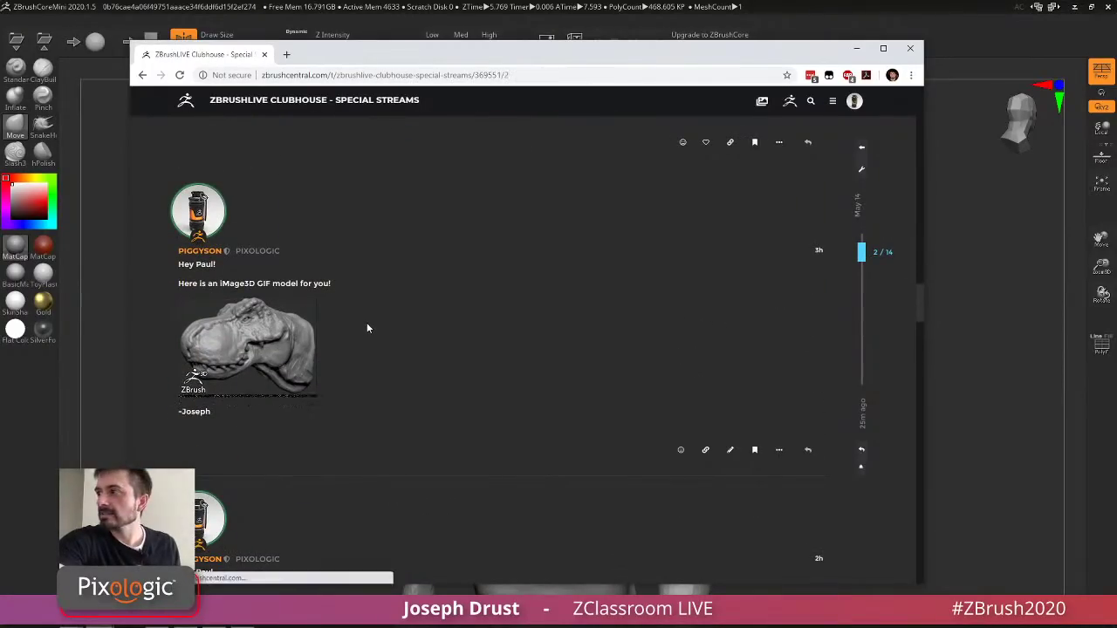
pyautogui.scroll(-1, 366, 328)
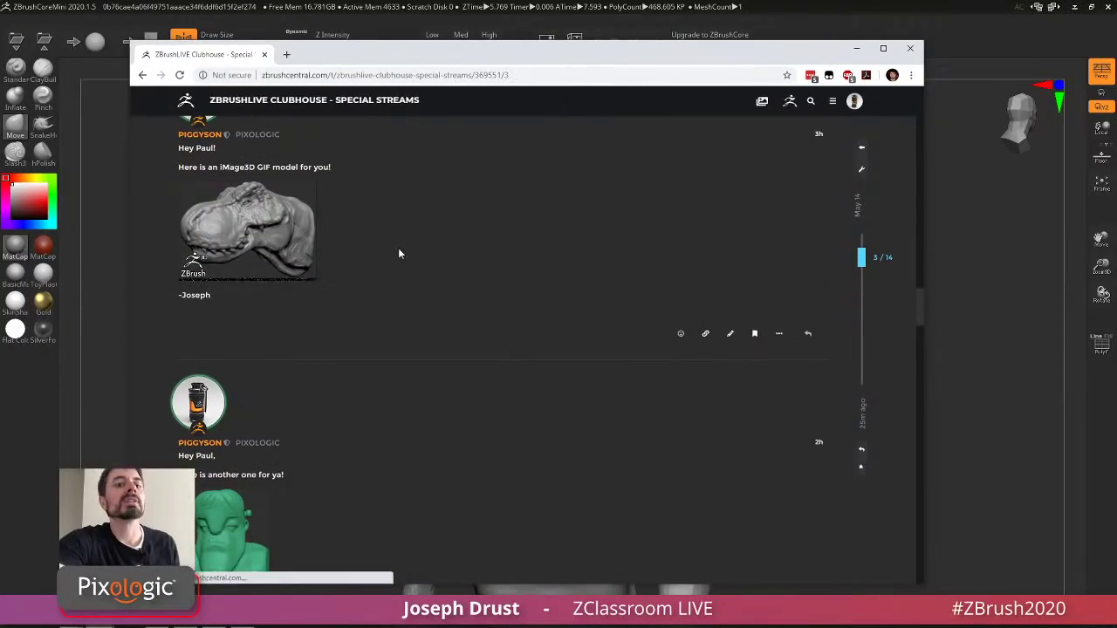
pyautogui.scroll(-3, 256, 226)
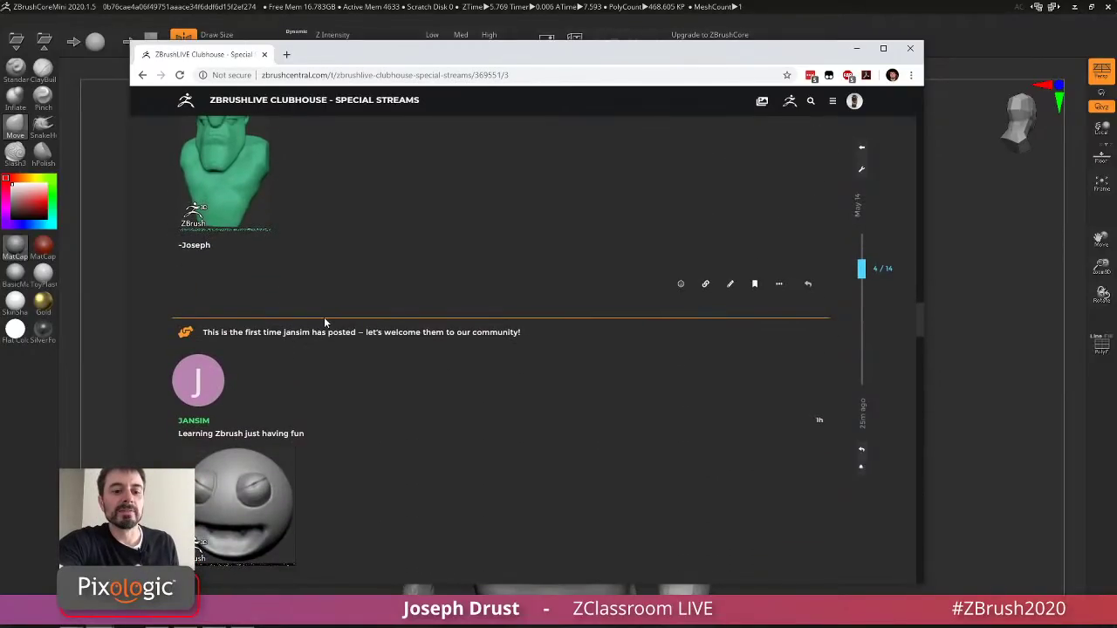
pyautogui.scroll(-6, 340, 265)
pyautogui.scroll(-6, 340, 264)
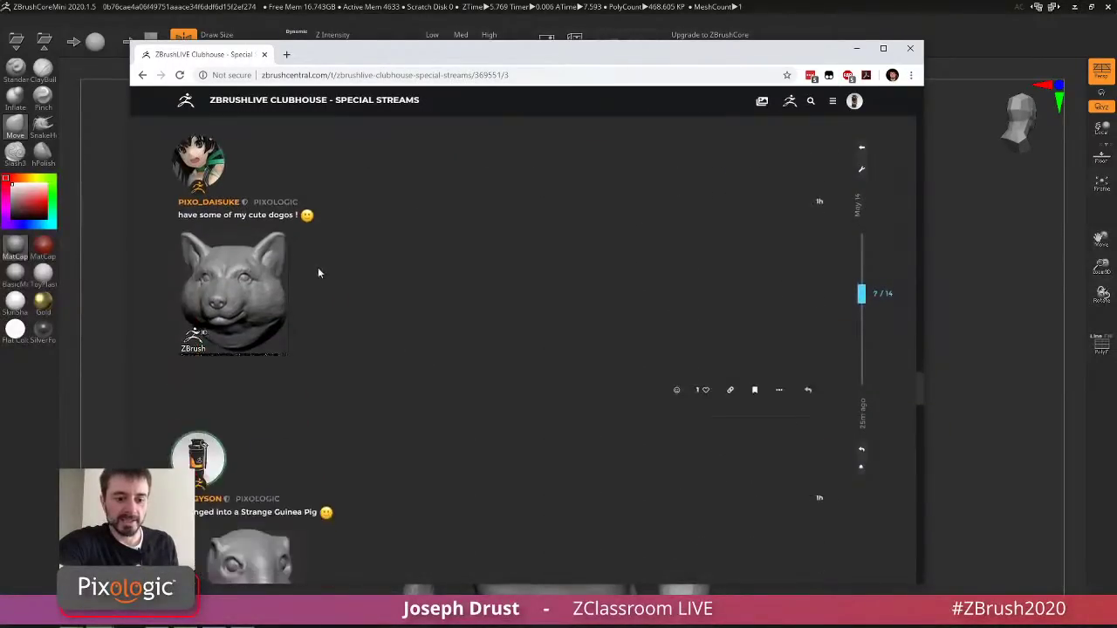
pyautogui.scroll(-4, 352, 321)
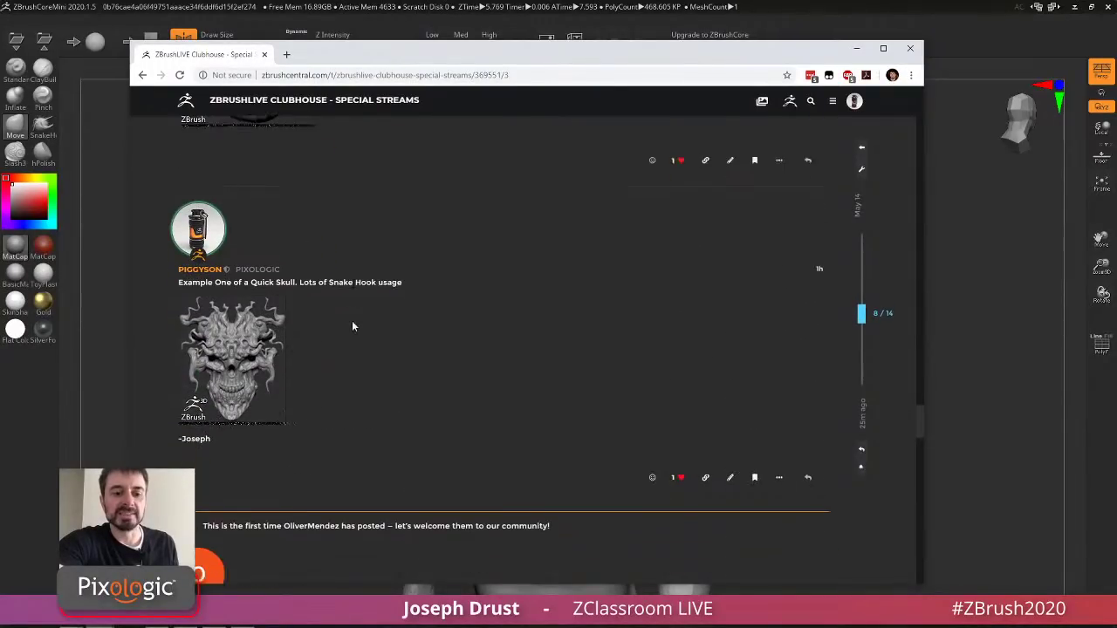
pyautogui.scroll(-5, 366, 314)
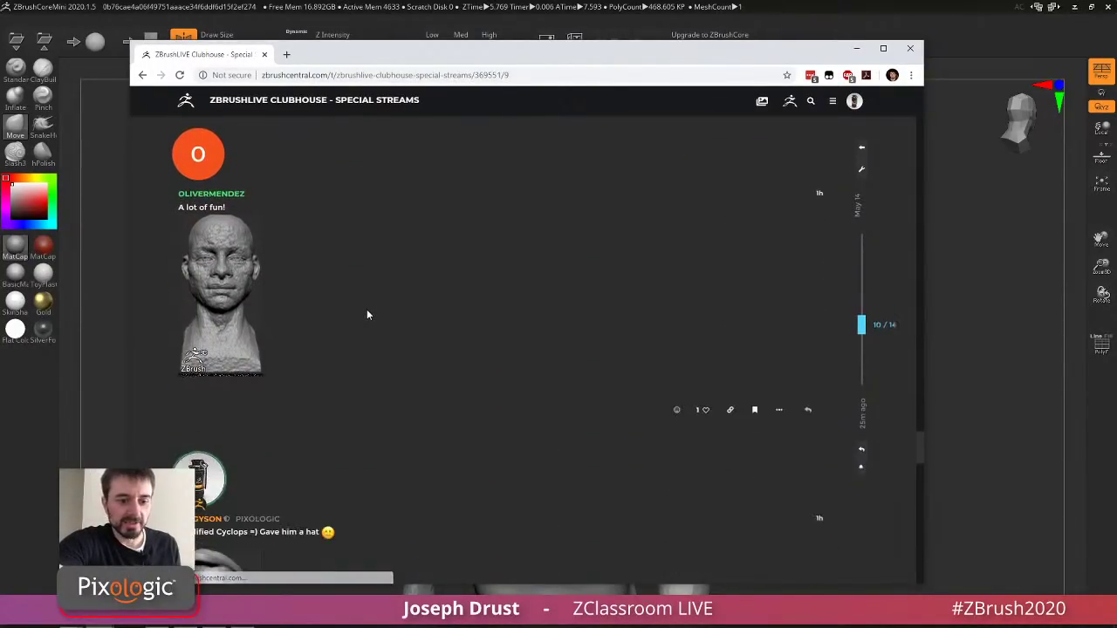
pyautogui.scroll(-2, 283, 298)
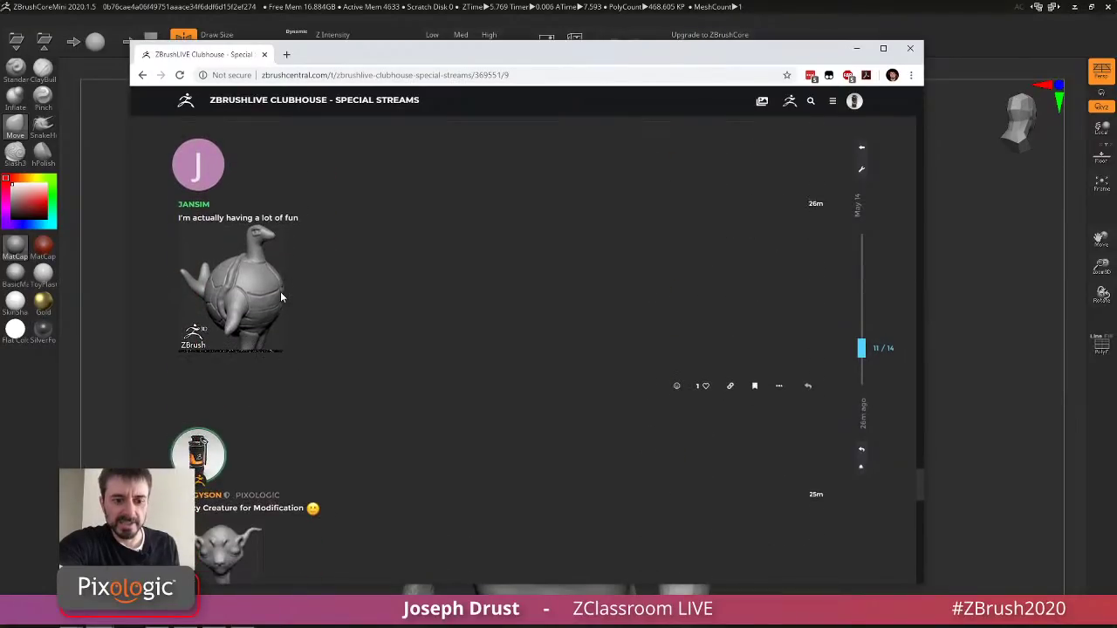
pyautogui.scroll(-3, 333, 319)
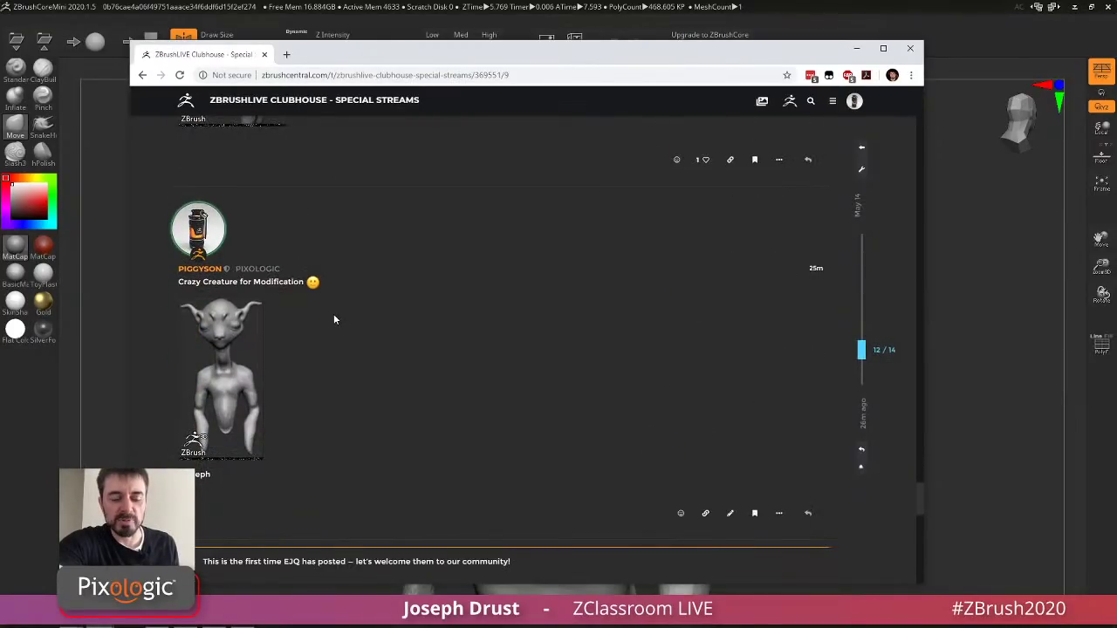
pyautogui.scroll(-4, 334, 319)
pyautogui.scroll(-3, 520, 475)
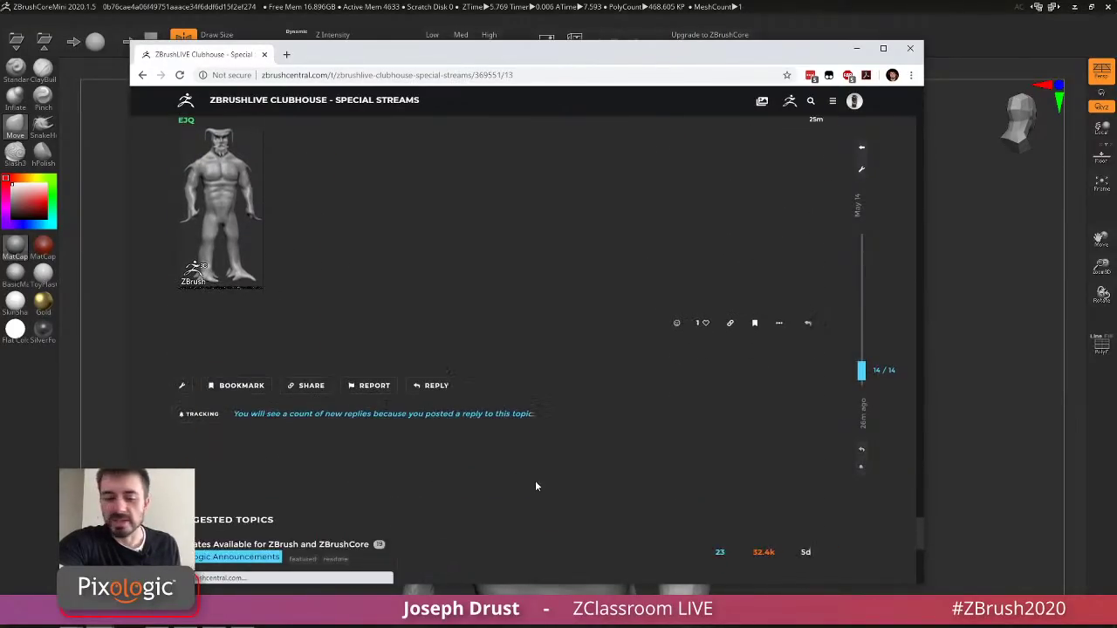
# Start a reply to the Clubhouse thread and attach Modified_Model.gif from the Desktop folder.
pyautogui.click(435, 385)
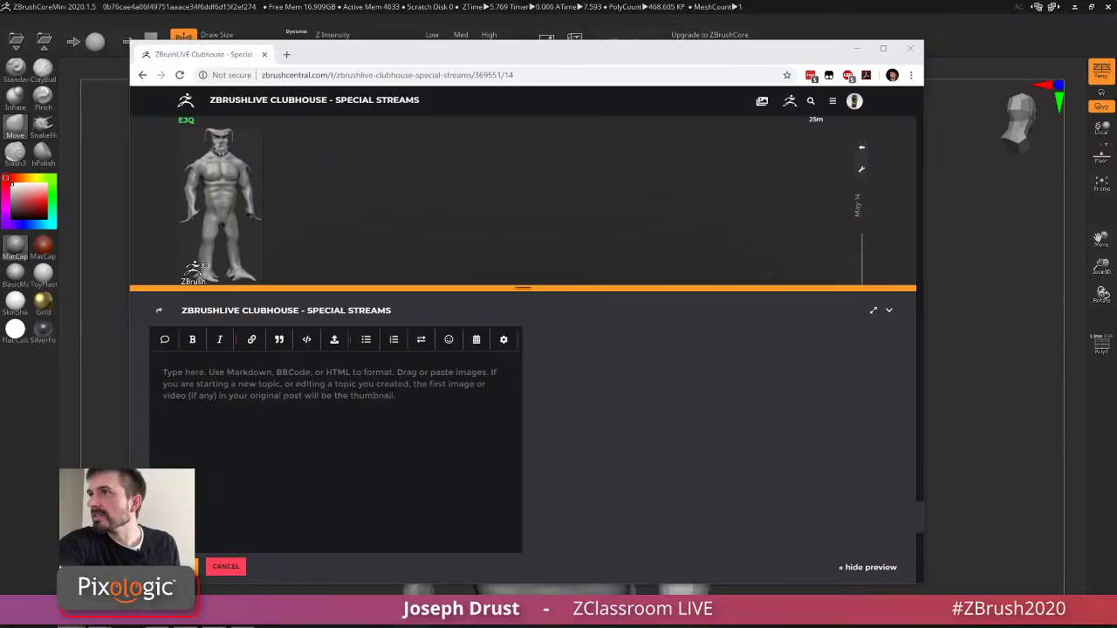
pyautogui.hotkey('alt', 'Tab')
pyautogui.click(182, 397)
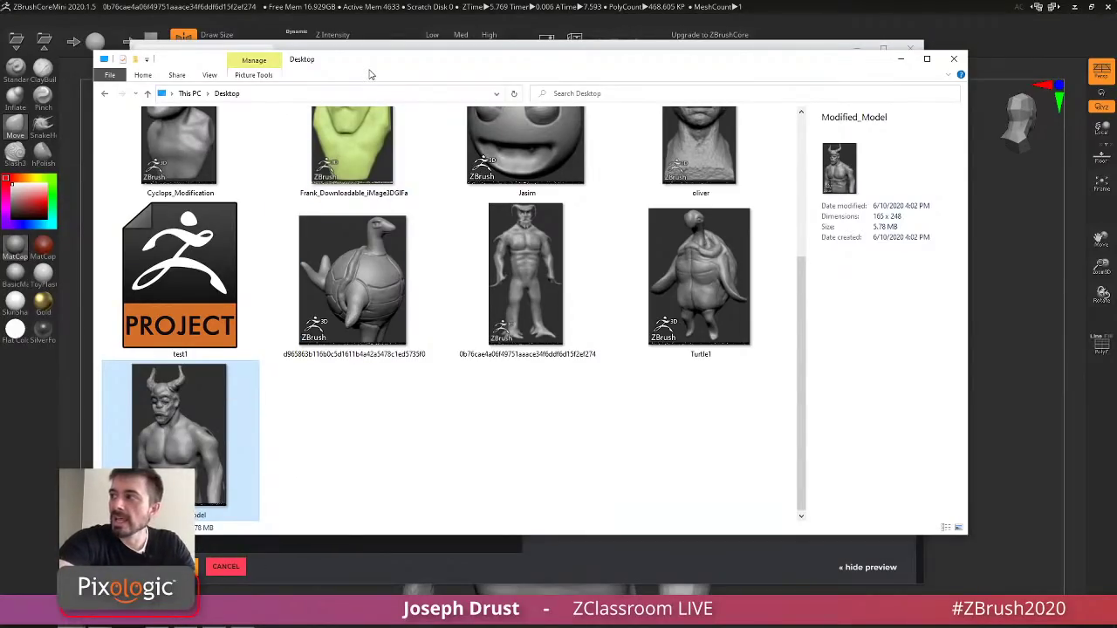
pyautogui.moveTo(371, 74); pyautogui.dragTo(653, 57)
pyautogui.moveTo(461, 426); pyautogui.dragTo(261, 401)
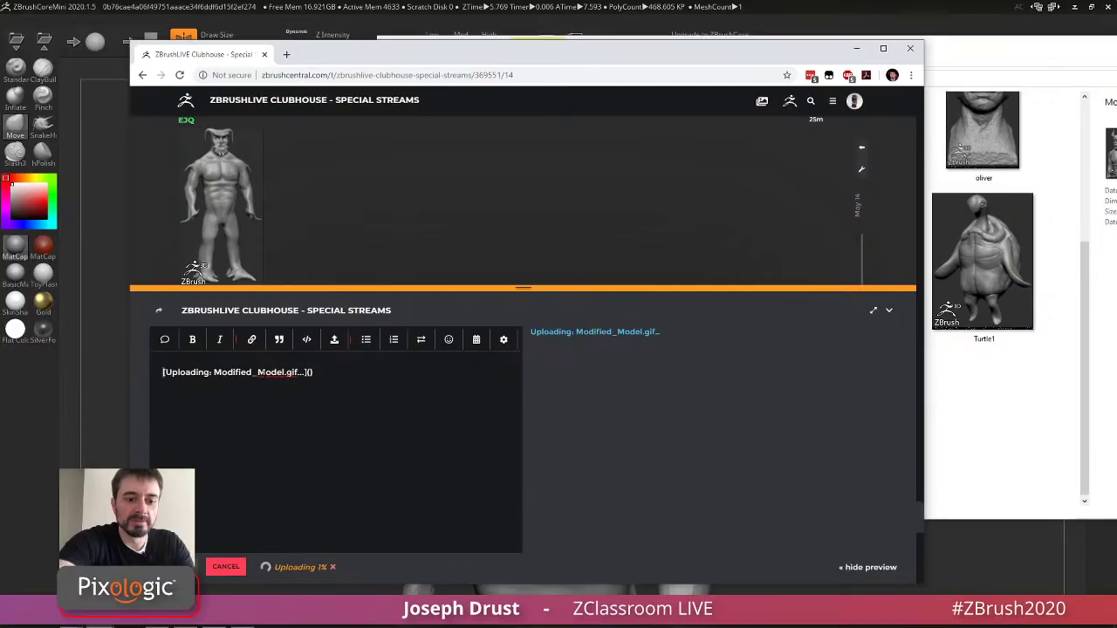
# Add the text "Modified =)" above the image in the reply, with blank lines between them.
pyautogui.press('Return')
pyautogui.press('Return')
pyautogui.press('Up')
pyautogui.press('Up')
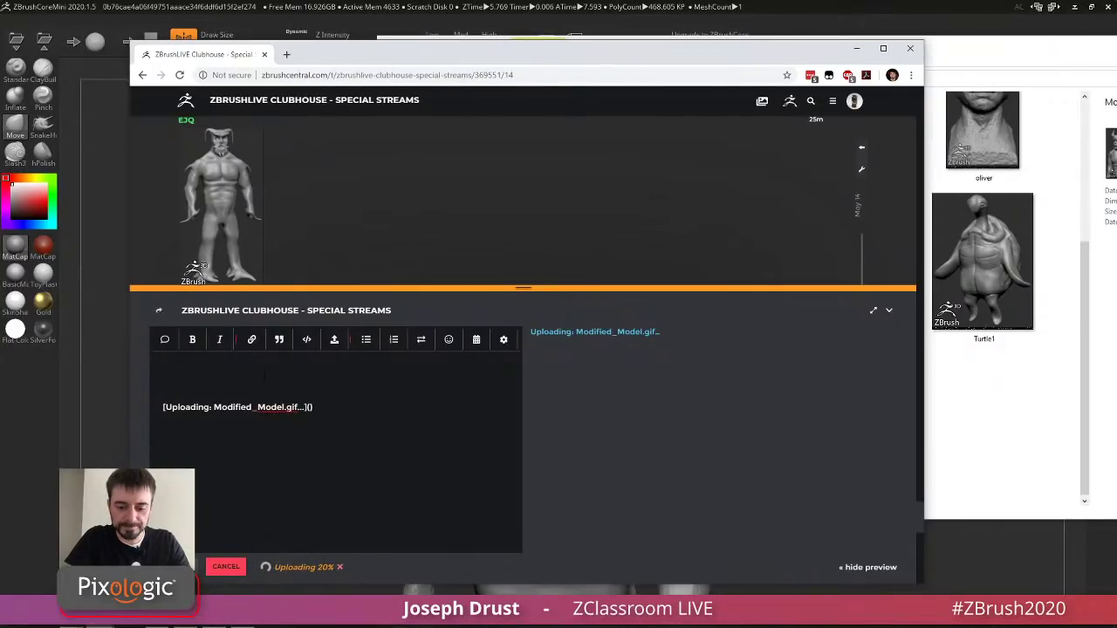
pyautogui.write('Modifie')
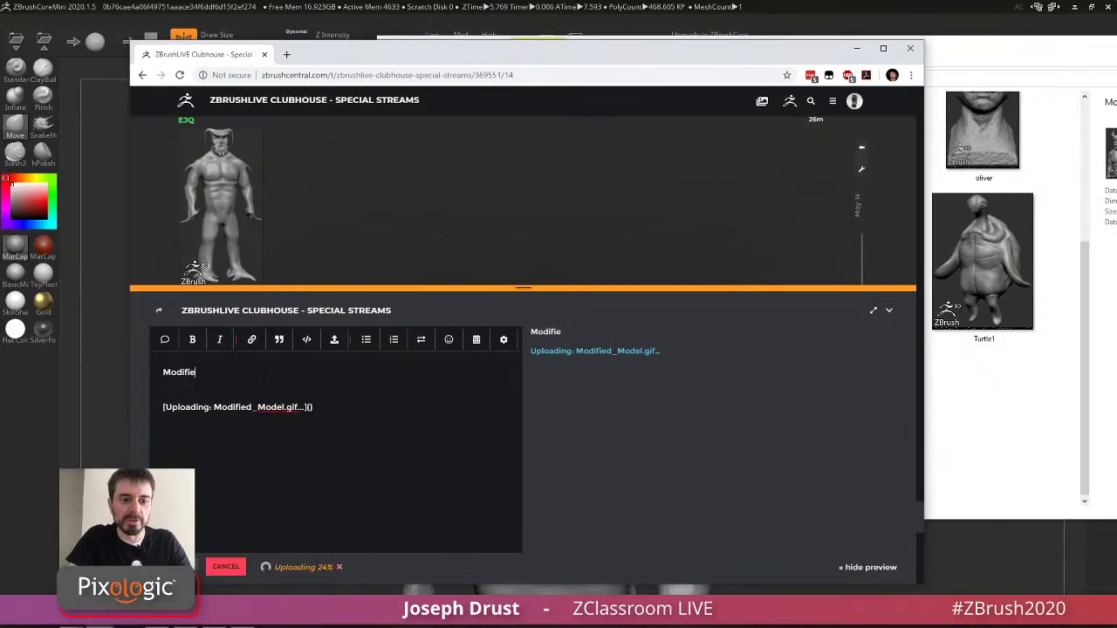
pyautogui.write('d =)')
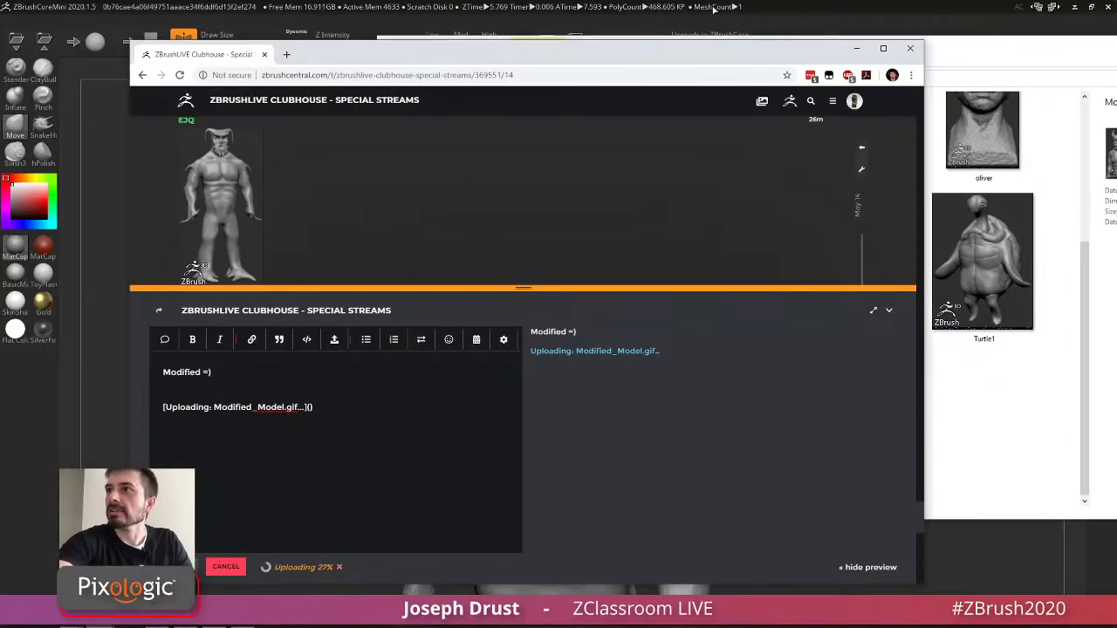
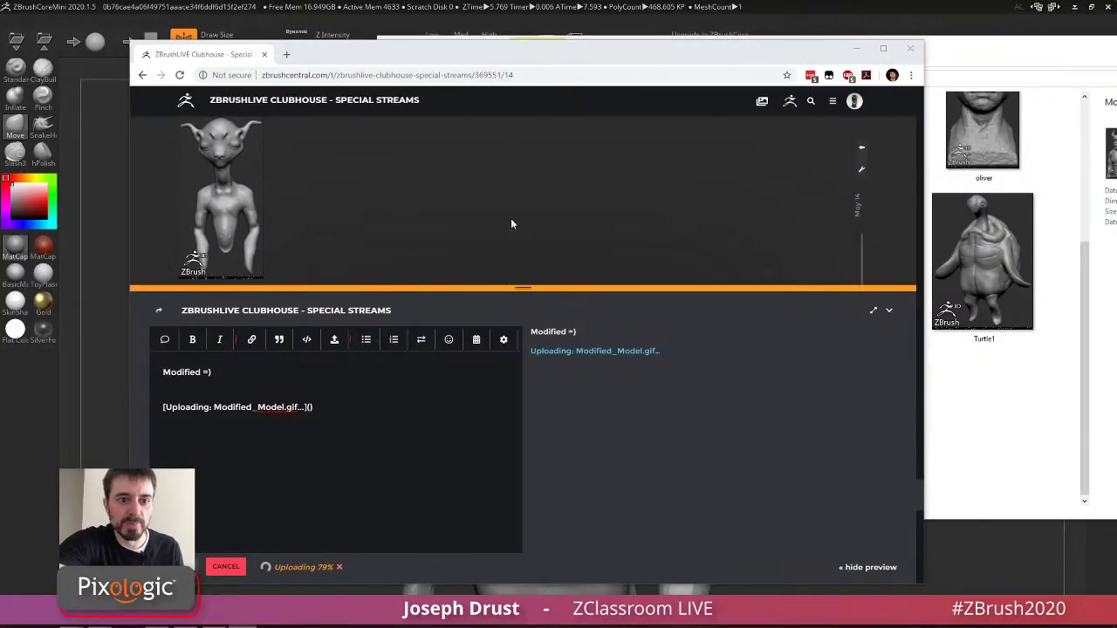
# Post the reply once the GIF has uploaded, dismiss the preview thumbnail selection and check the new post.
pyautogui.scroll(7, 510, 218)
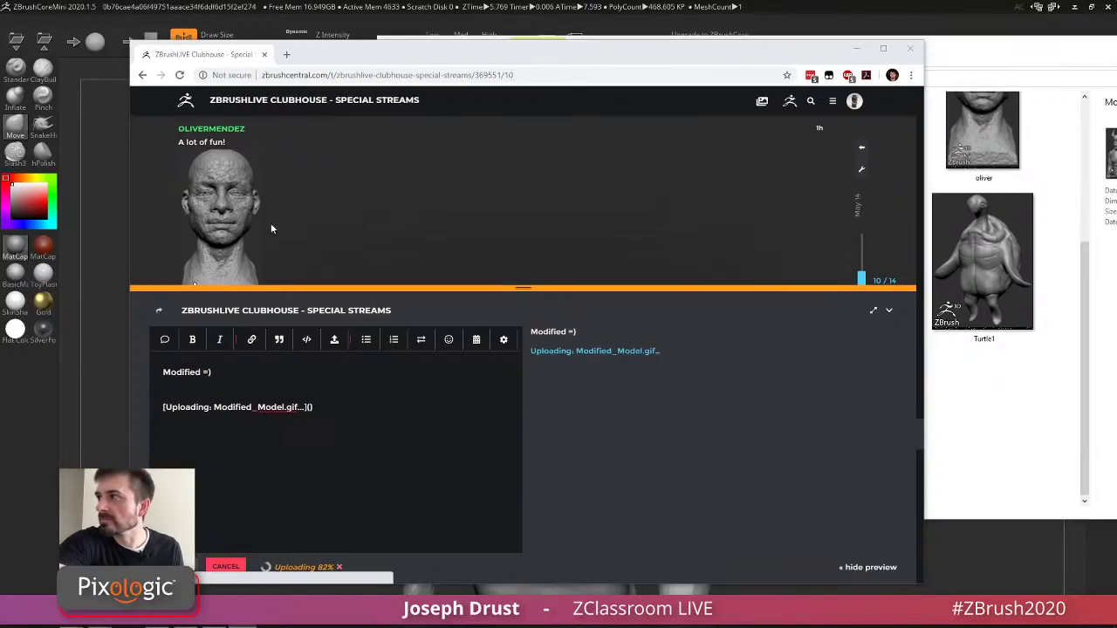
pyautogui.scroll(-1, 445, 243)
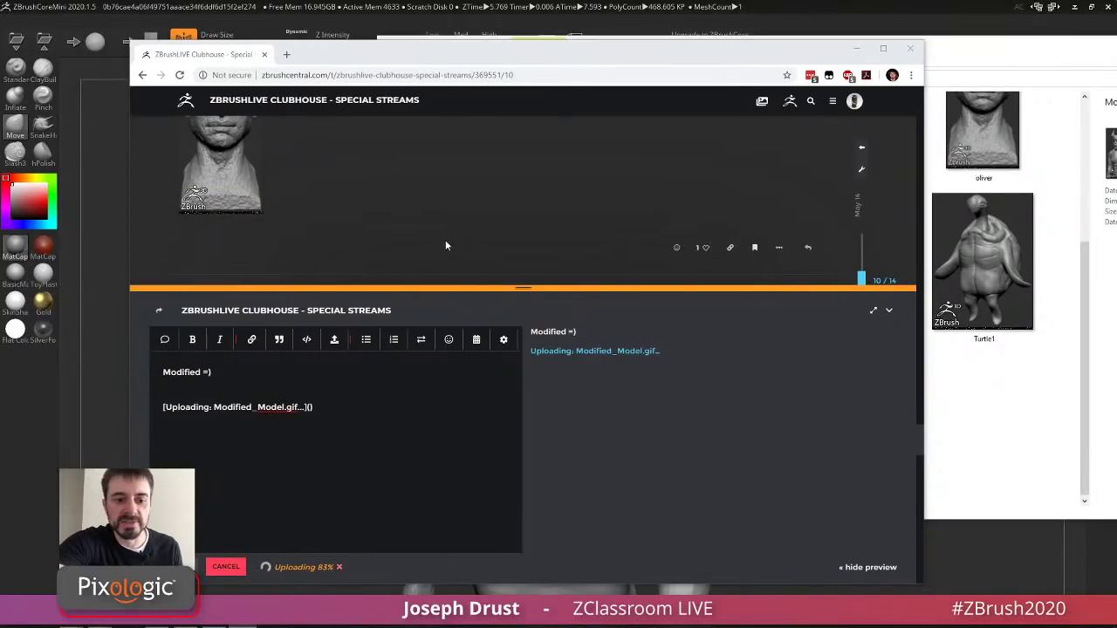
pyautogui.scroll(-5, 445, 245)
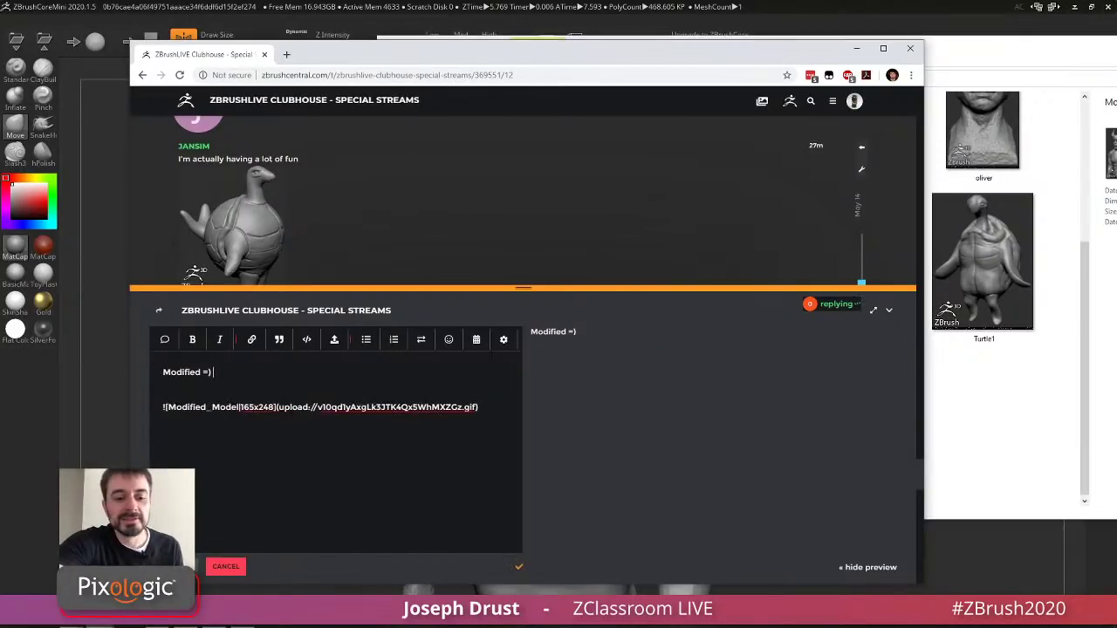
pyautogui.click(178, 566)
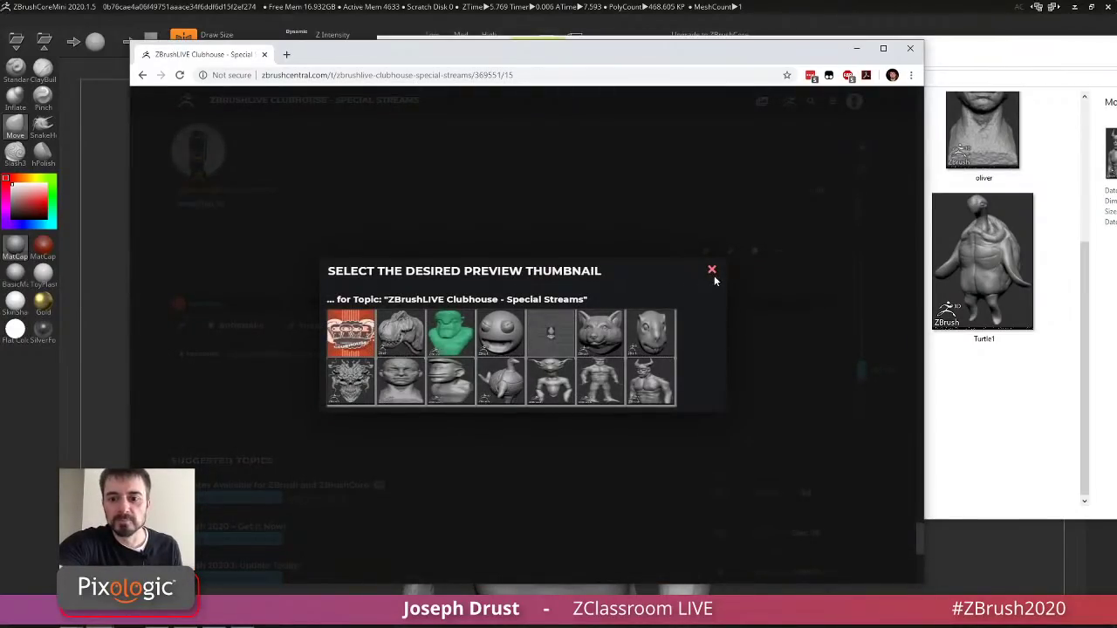
pyautogui.click(713, 272)
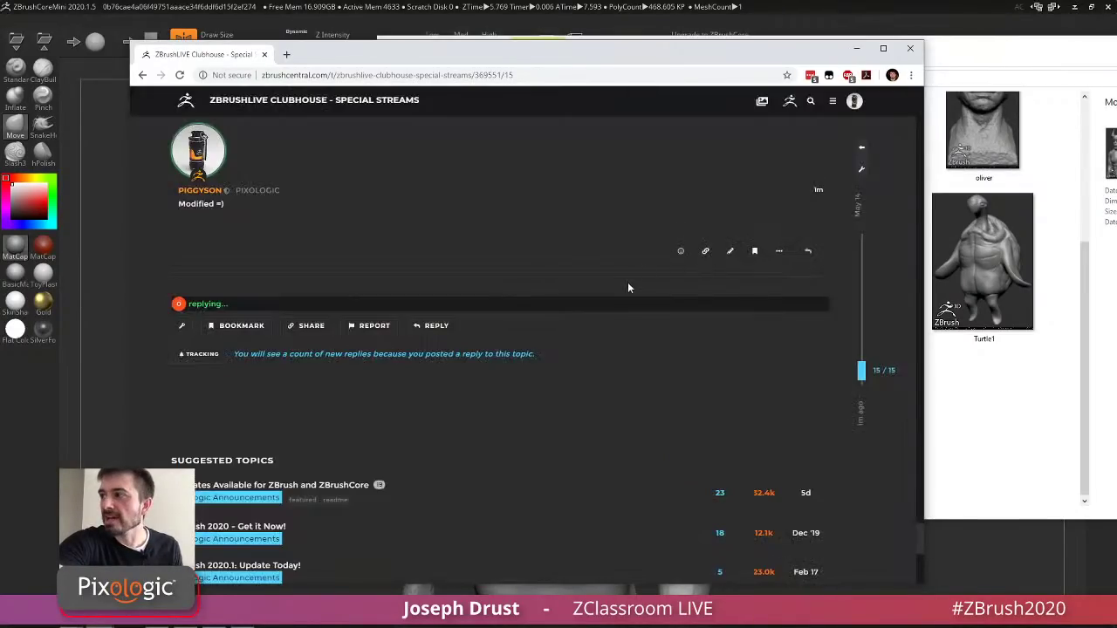
pyautogui.scroll(1, 440, 367)
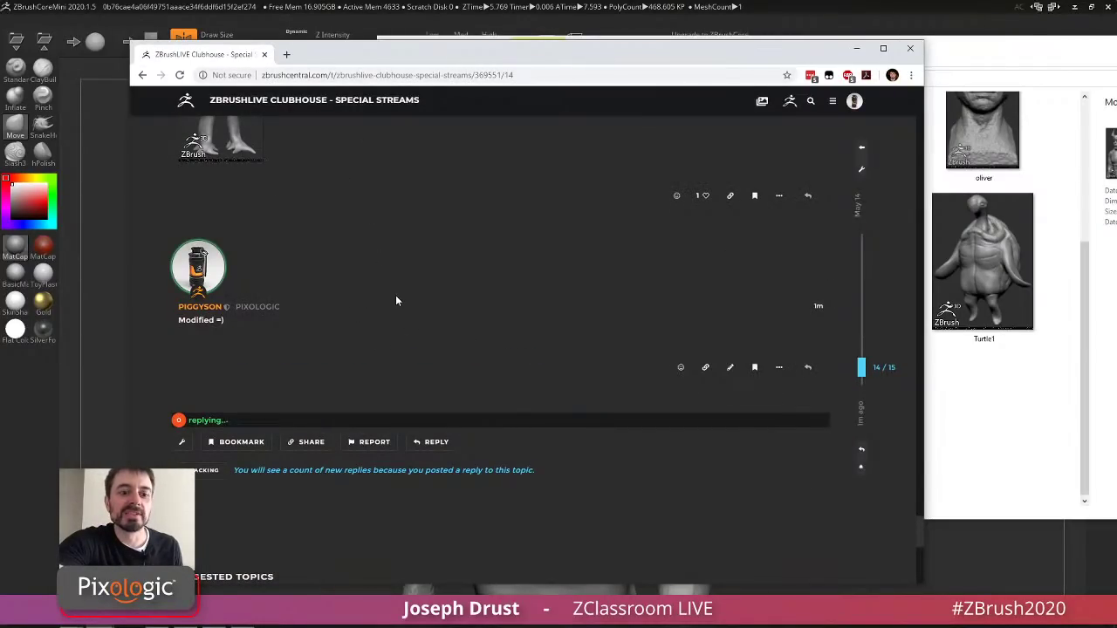
pyautogui.scroll(-2, 397, 296)
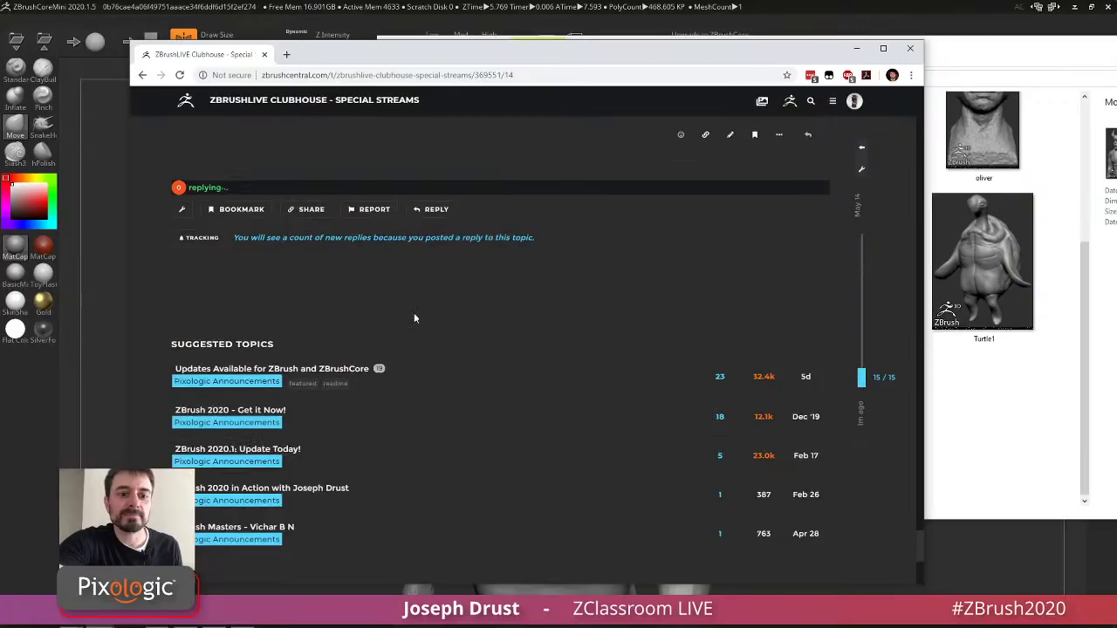
pyautogui.scroll(4, 414, 313)
# Switch back to ZBrushCoreMini and open the FroudIsh2 project without saving changes to the horned humanoid.
pyautogui.click(880, 6)
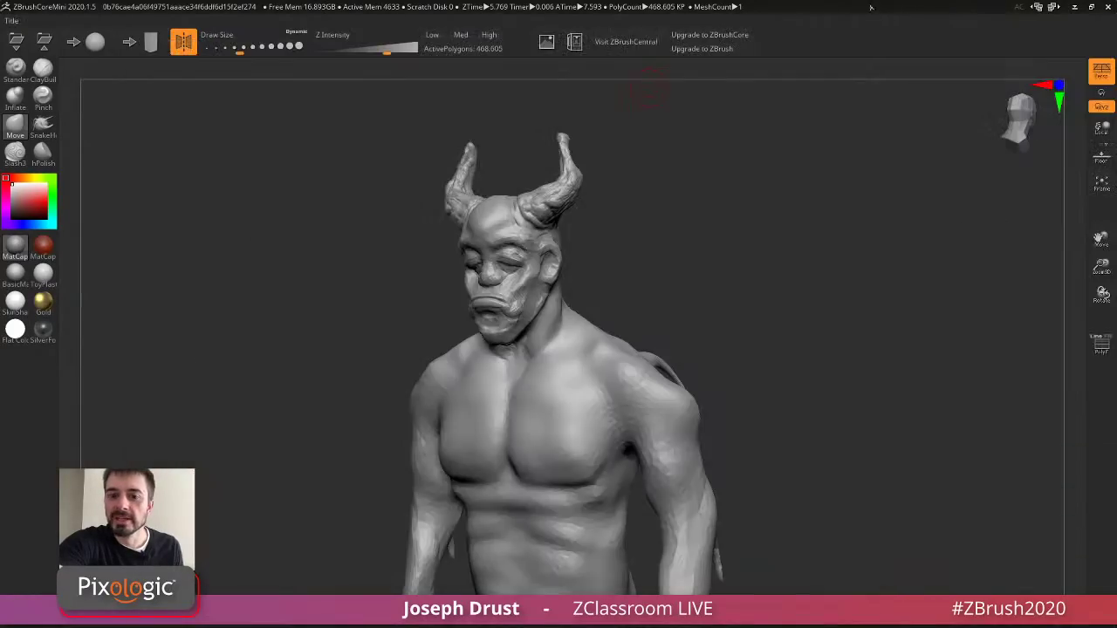
pyautogui.moveTo(696, 239)
pyautogui.mouseDown()
pyautogui.moveTo(725, 232)
pyautogui.moveTo(675, 223)
pyautogui.moveTo(710, 227)
pyautogui.moveTo(698, 225)
pyautogui.mouseUp()
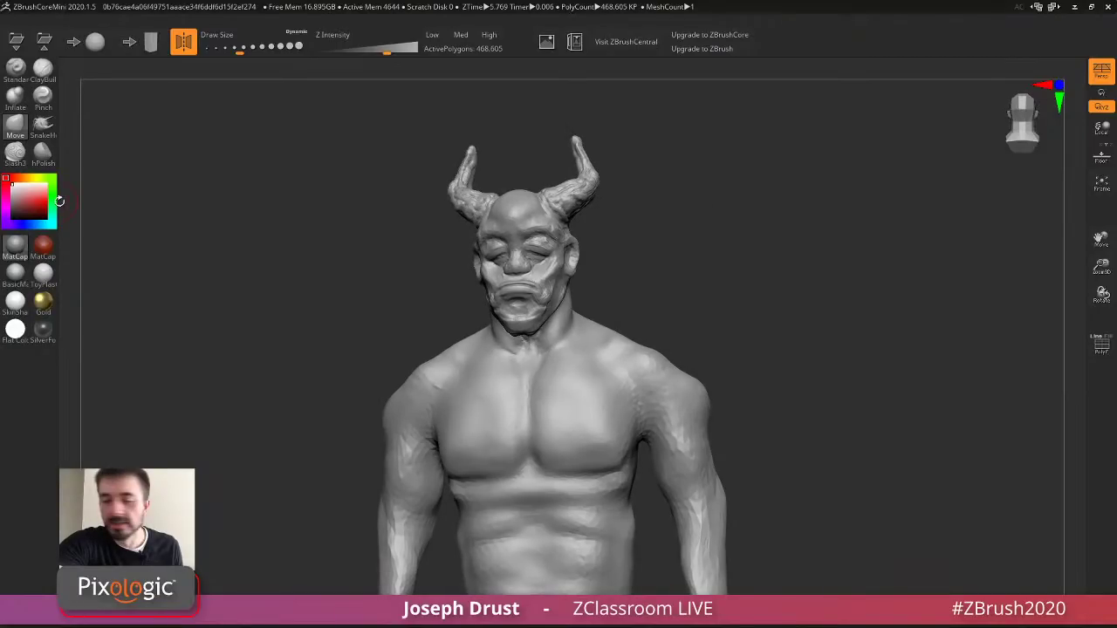
pyautogui.click(15, 41)
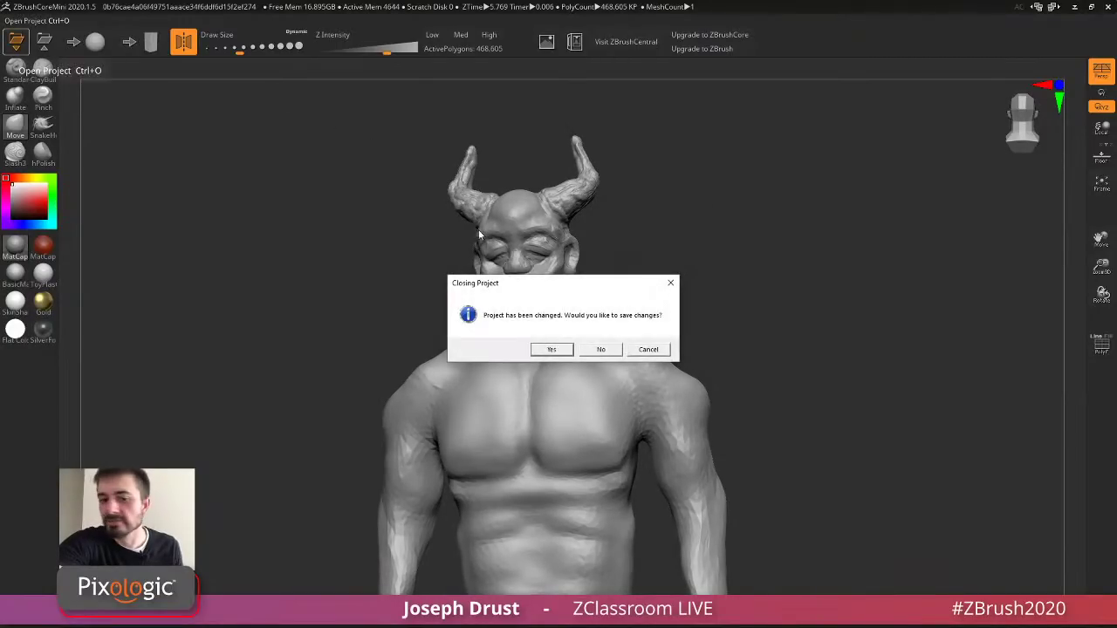
pyautogui.click(602, 352)
pyautogui.moveTo(495, 150); pyautogui.dragTo(1116, 114)
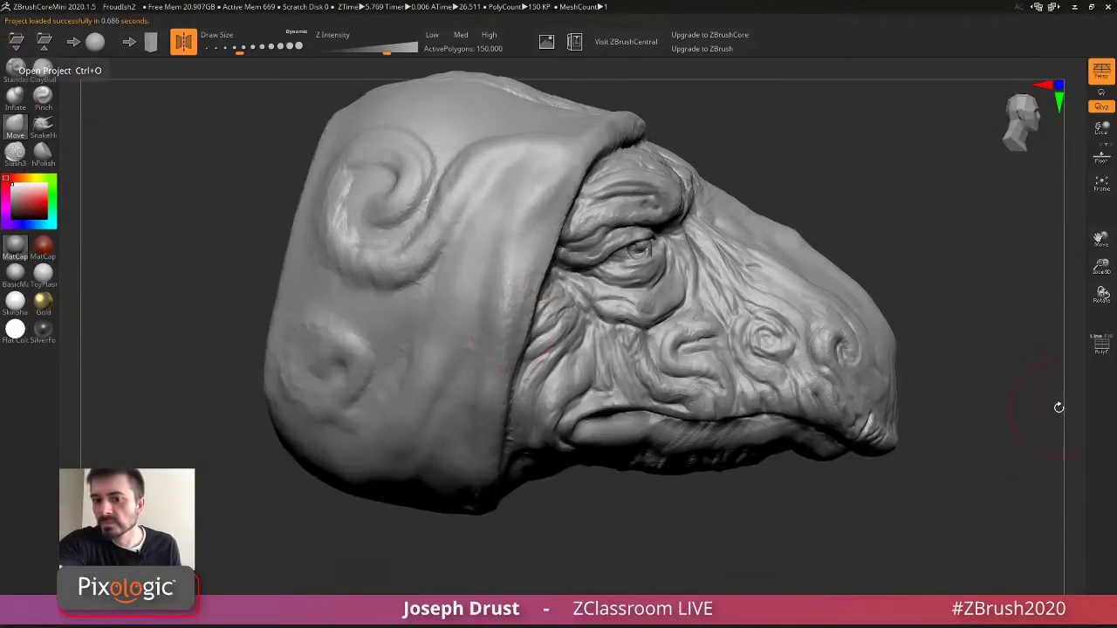
# Switch to the ClayBuildup brush and build up skin folds on the cheek below the eye.
pyautogui.moveTo(1057, 406); pyautogui.dragTo(986, 297)
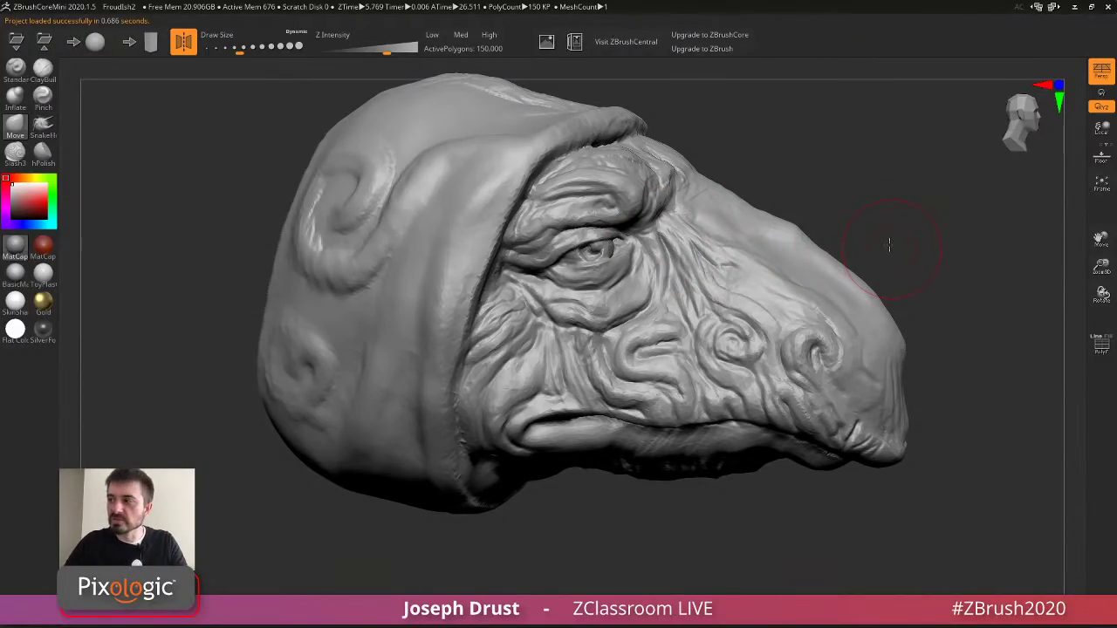
pyautogui.moveTo(889, 245); pyautogui.dragTo(815, 215)
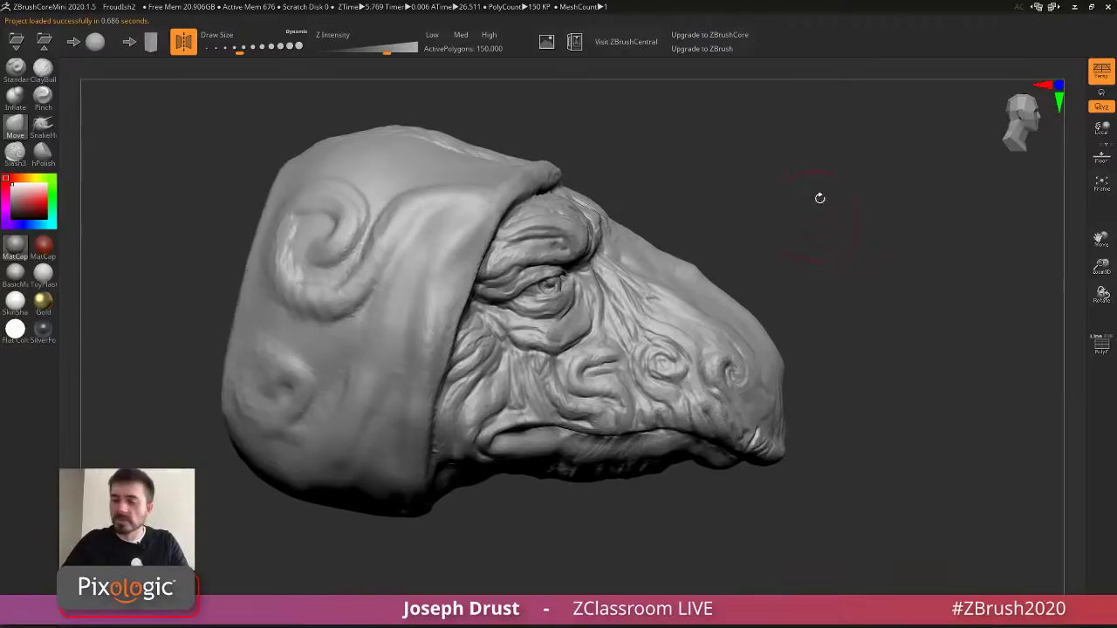
pyautogui.click(43, 68)
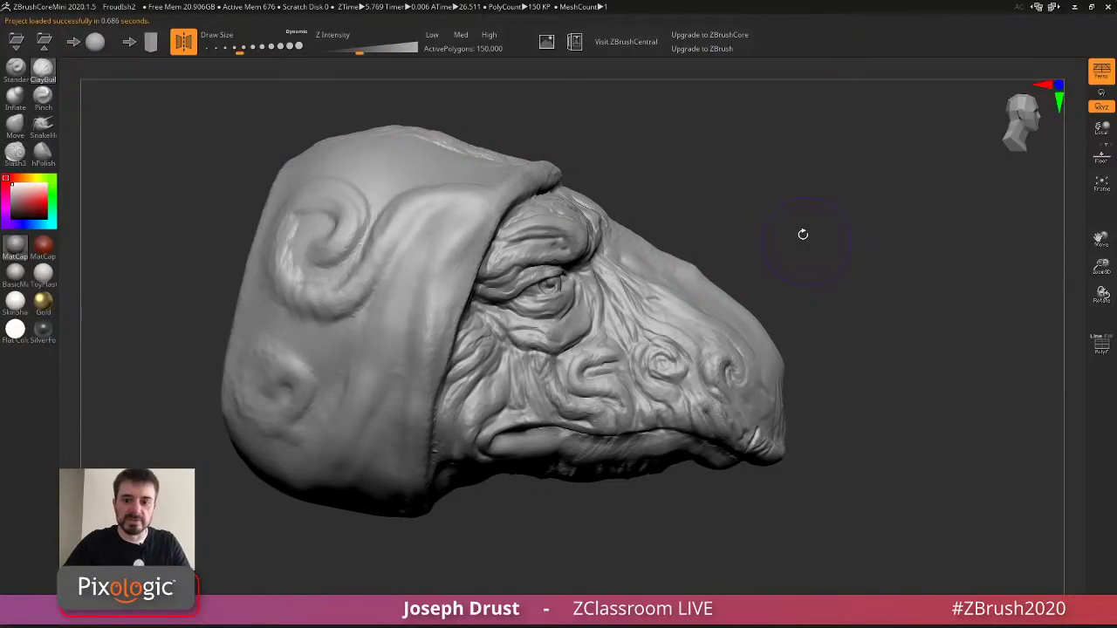
pyautogui.moveTo(802, 234); pyautogui.dragTo(776, 234)
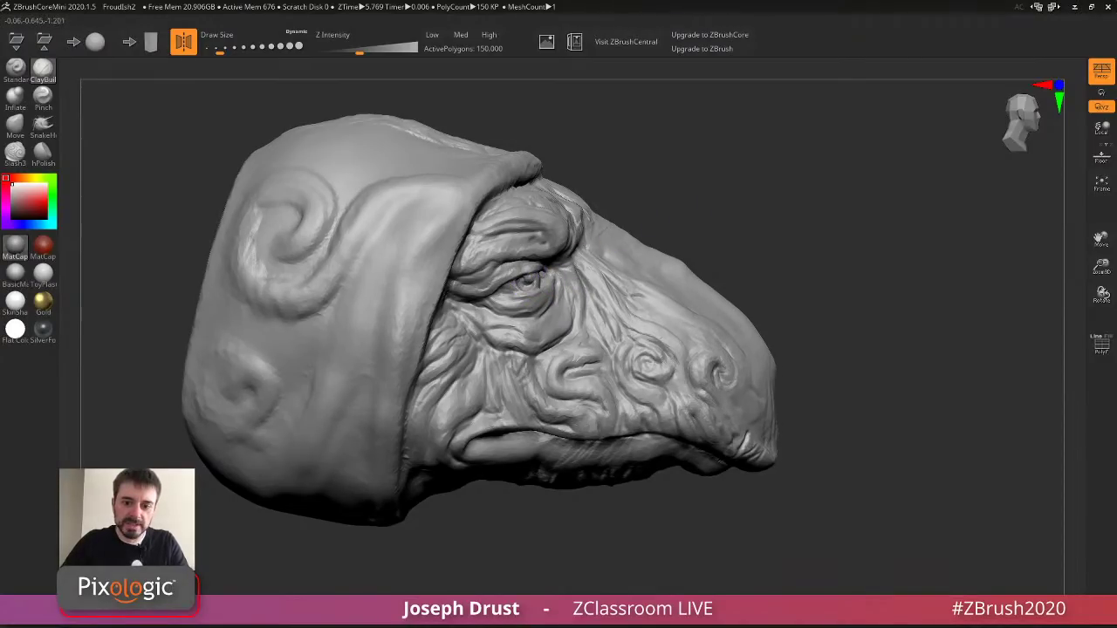
pyautogui.moveTo(703, 199); pyautogui.dragTo(677, 205)
pyautogui.moveTo(544, 329)
pyautogui.mouseDown()
pyautogui.moveTo(556, 325)
pyautogui.moveTo(504, 376)
pyautogui.moveTo(544, 391)
pyautogui.moveTo(513, 383)
pyautogui.moveTo(546, 339)
pyautogui.moveTo(522, 345)
pyautogui.moveTo(556, 335)
pyautogui.moveTo(524, 347)
pyautogui.moveTo(546, 337)
pyautogui.mouseUp()
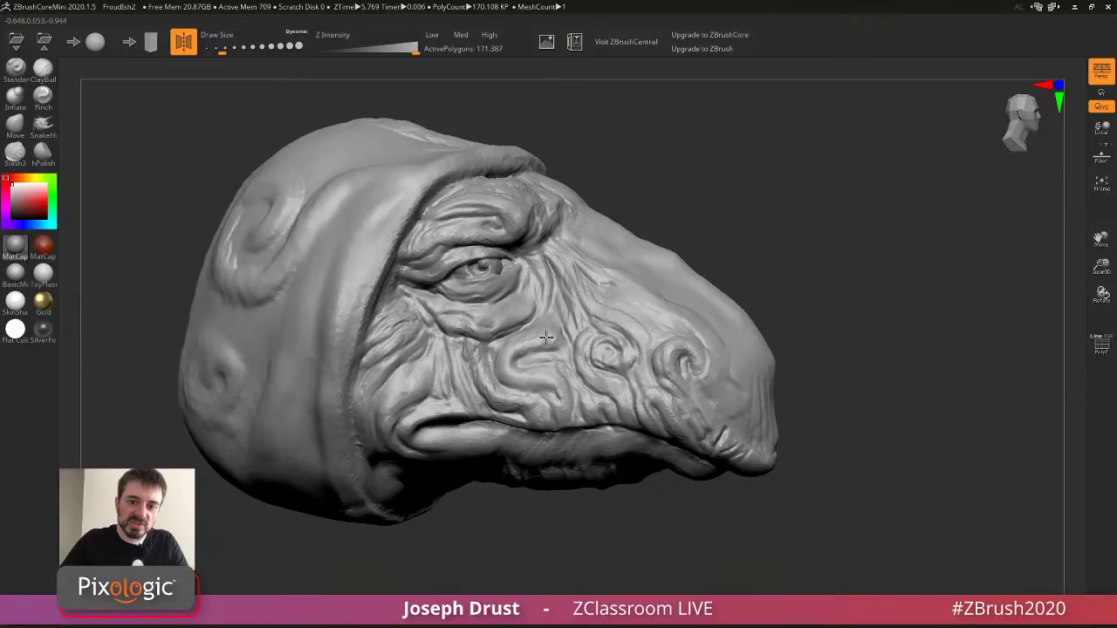
pyautogui.moveTo(545, 337); pyautogui.dragTo(618, 353, button='right')
pyautogui.moveTo(618, 354)
pyautogui.mouseDown()
pyautogui.moveTo(662, 399)
pyautogui.moveTo(632, 358)
pyautogui.moveTo(648, 363)
pyautogui.mouseUp()
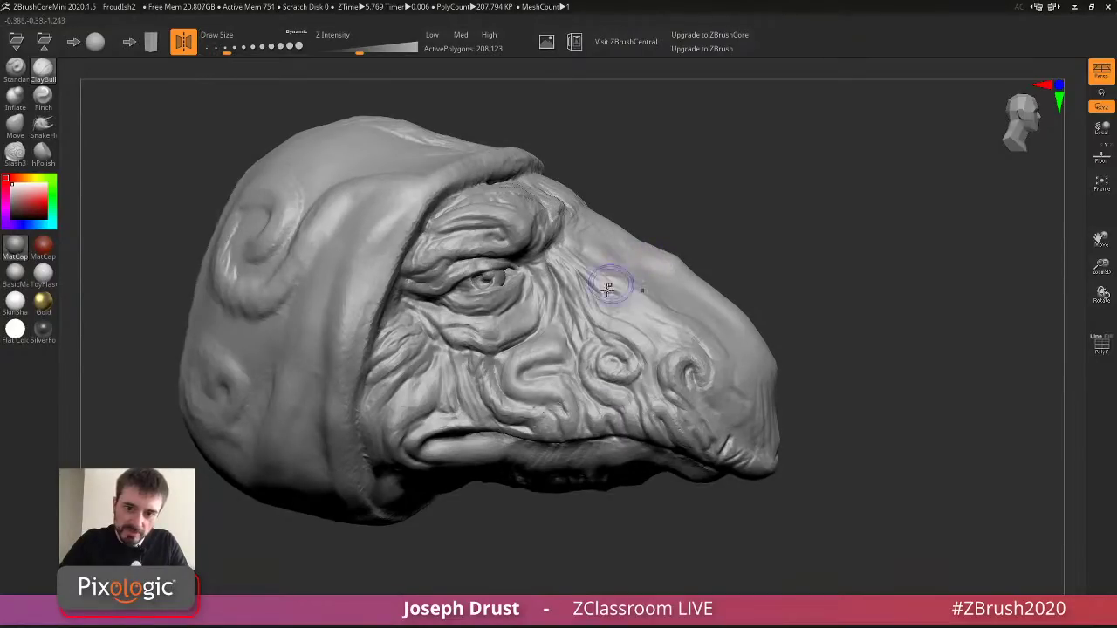
# Add clay strokes along the side of the nose bridge and smooth them into the surface.
pyautogui.moveTo(608, 287)
pyautogui.mouseDown()
pyautogui.moveTo(619, 281)
pyautogui.moveTo(687, 330)
pyautogui.mouseUp()
pyautogui.moveTo(687, 330)
pyautogui.keyDown('shift'); pyautogui.mouseDown()
pyautogui.moveTo(659, 316)
pyautogui.moveTo(668, 304)
pyautogui.mouseUp(); pyautogui.keyUp('shift')
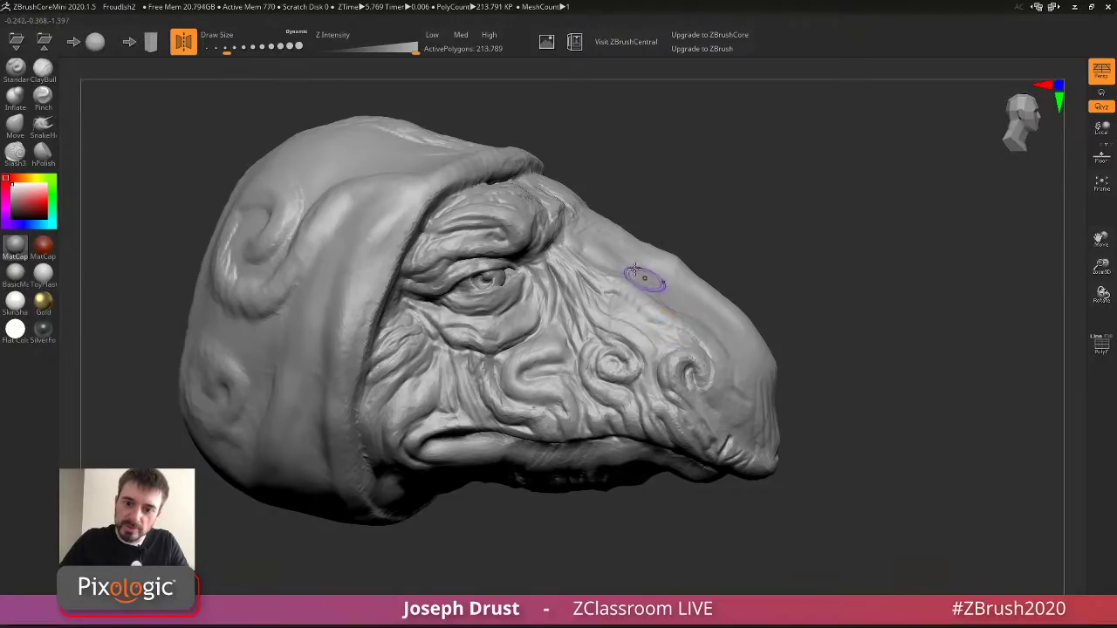
pyautogui.moveTo(588, 283)
pyautogui.mouseDown()
pyautogui.moveTo(592, 274)
pyautogui.moveTo(623, 288)
pyautogui.mouseUp()
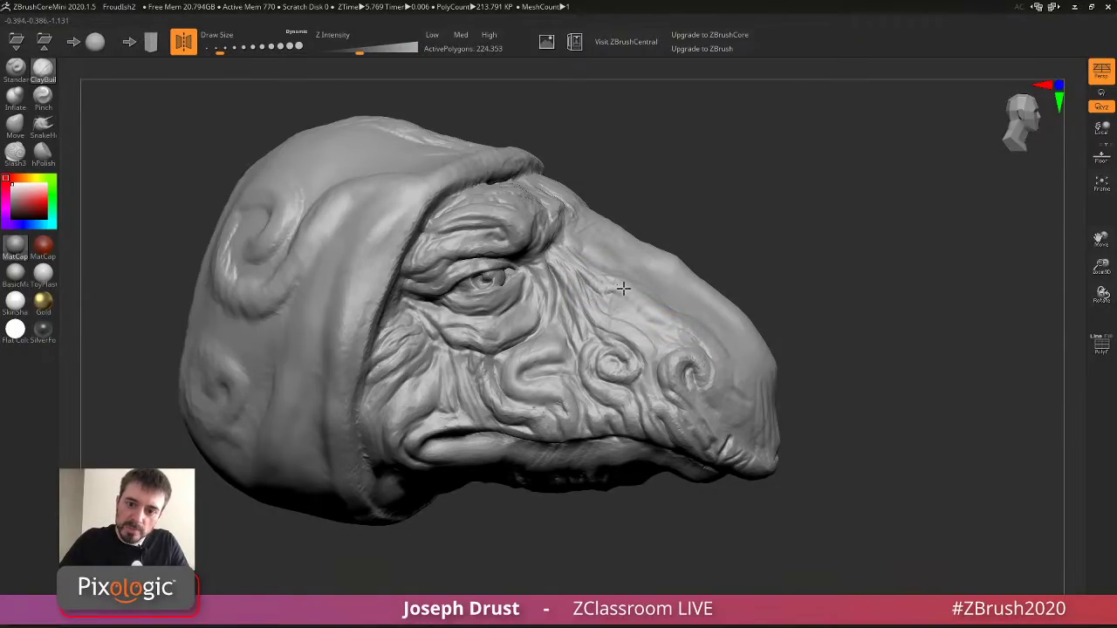
# Sculpt wrinkles around the eye with ClayBuildup, working over the brow, the temple and the upper cheek.
pyautogui.moveTo(447, 367)
pyautogui.mouseDown()
pyautogui.moveTo(458, 336)
pyautogui.moveTo(414, 302)
pyautogui.moveTo(480, 265)
pyautogui.moveTo(440, 281)
pyautogui.moveTo(446, 249)
pyautogui.mouseUp()
pyautogui.moveTo(447, 248); pyautogui.dragTo(476, 236, button='right')
pyautogui.moveTo(491, 232)
pyautogui.mouseDown()
pyautogui.moveTo(518, 240)
pyautogui.moveTo(435, 253)
pyautogui.mouseUp()
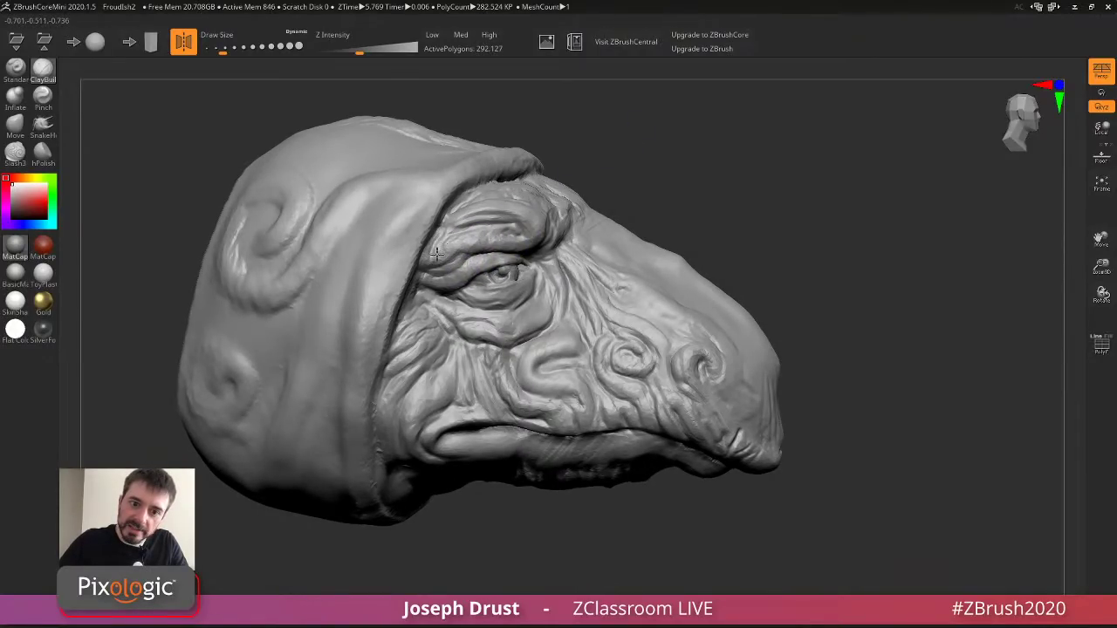
pyautogui.moveTo(436, 254); pyautogui.dragTo(426, 236, button='right')
pyautogui.moveTo(421, 314)
pyautogui.mouseDown()
pyautogui.moveTo(385, 361)
pyautogui.moveTo(443, 310)
pyautogui.mouseUp()
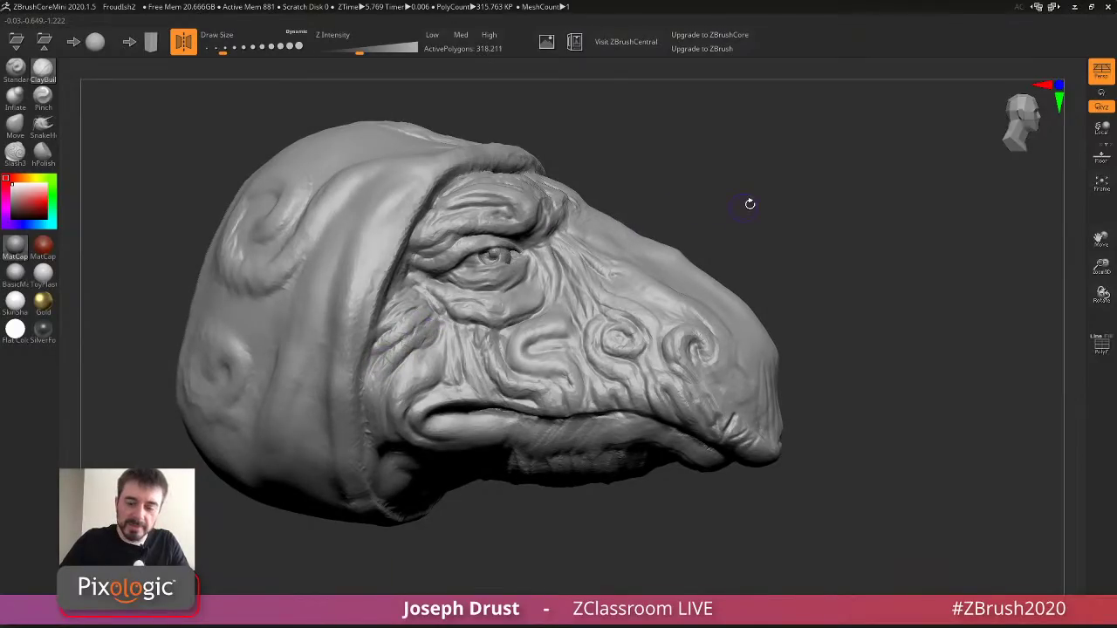
pyautogui.moveTo(749, 204); pyautogui.dragTo(741, 228)
pyautogui.moveTo(465, 353)
pyautogui.mouseDown()
pyautogui.moveTo(471, 403)
pyautogui.moveTo(464, 378)
pyautogui.mouseUp()
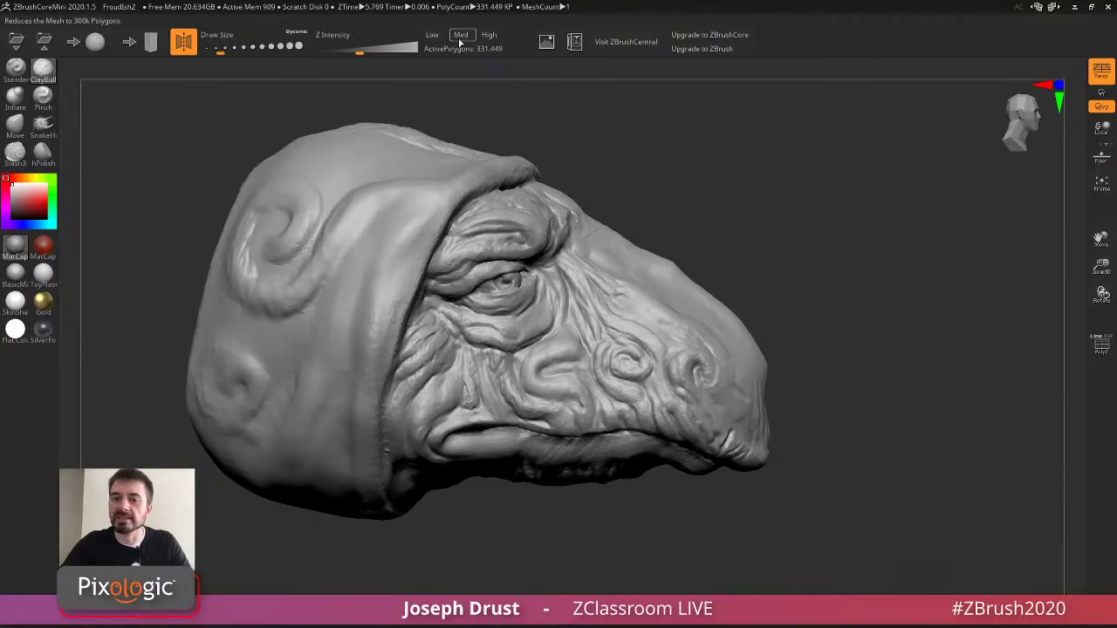
# Reduce the mesh to the Low setting of 150k polygons and resume building clay on the cheek and nose bridge.
pyautogui.click(443, 36)
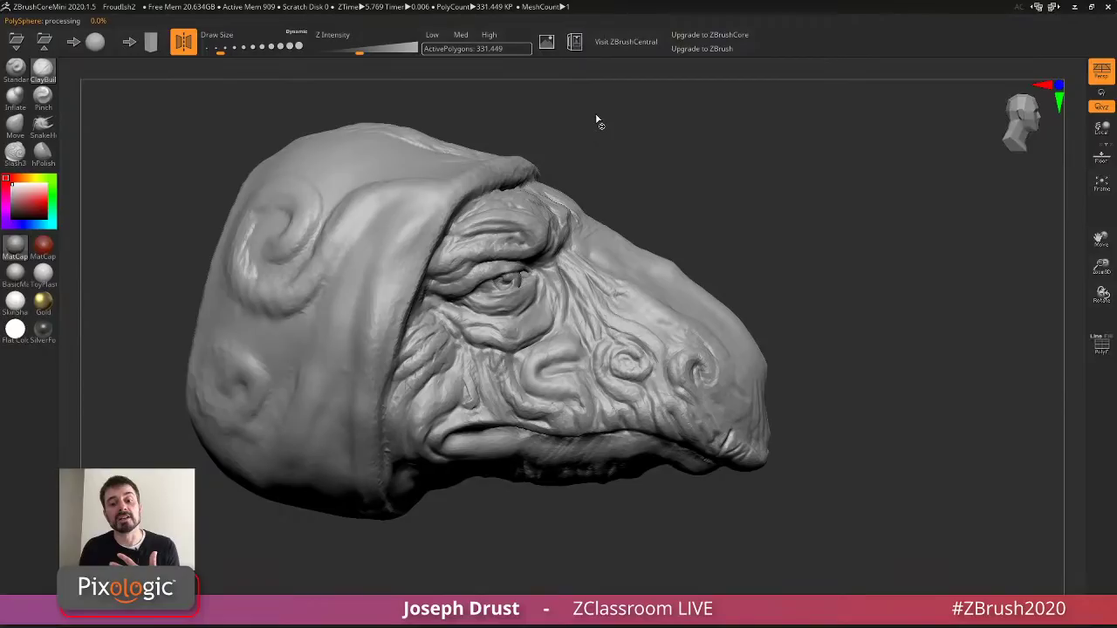
pyautogui.press('s')
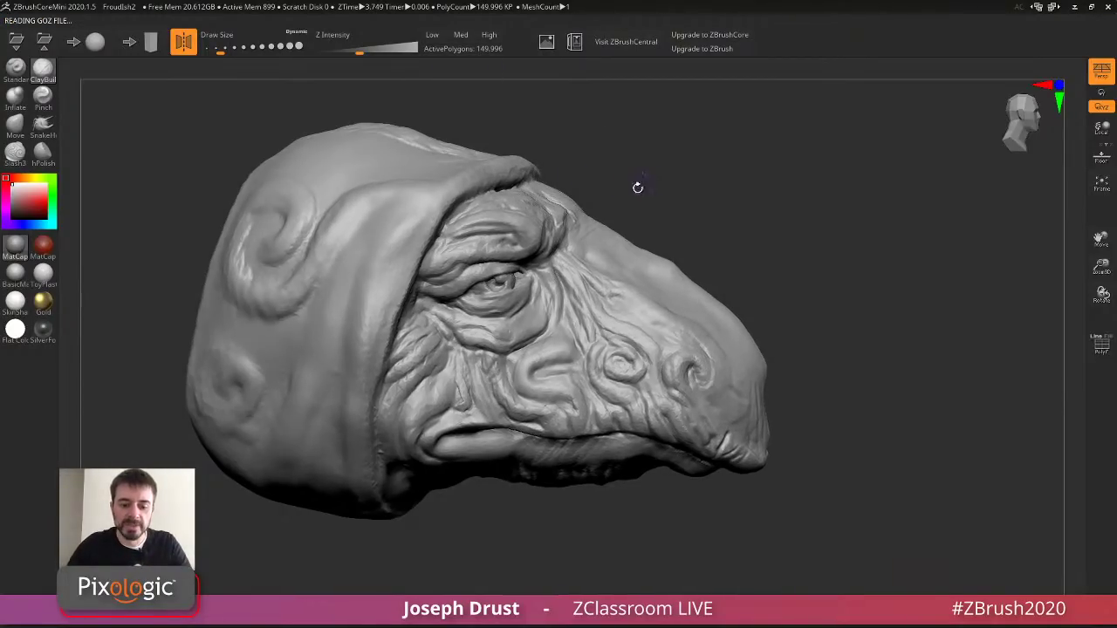
pyautogui.moveTo(615, 251); pyautogui.dragTo(621, 250)
pyautogui.moveTo(529, 357)
pyautogui.mouseDown()
pyautogui.moveTo(569, 344)
pyautogui.moveTo(564, 334)
pyautogui.mouseUp()
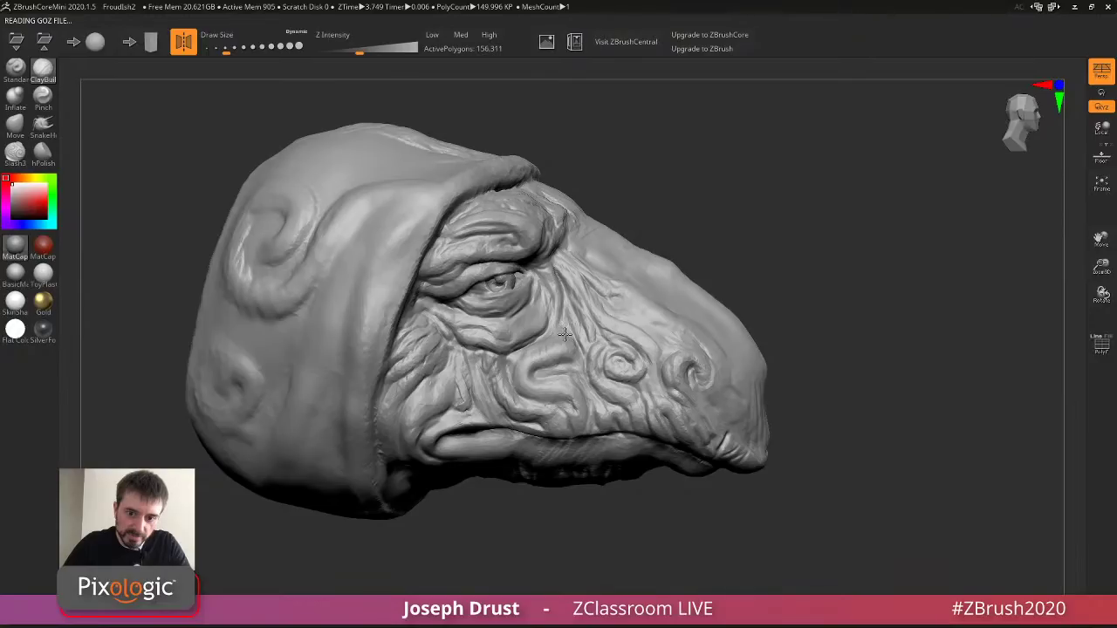
pyautogui.keyDown('ctrl'); pyautogui.moveTo(565, 334); pyautogui.dragTo(600, 285, button='right'); pyautogui.keyUp('ctrl')
pyautogui.moveTo(618, 270)
pyautogui.mouseDown()
pyautogui.moveTo(633, 282)
pyautogui.moveTo(629, 250)
pyautogui.mouseUp()
pyautogui.moveTo(748, 186)
pyautogui.keyDown('ctrl'); pyautogui.mouseDown(button='right')
pyautogui.moveTo(811, 182)
pyautogui.moveTo(776, 148)
pyautogui.moveTo(760, 195)
pyautogui.moveTo(813, 184)
pyautogui.moveTo(772, 185)
pyautogui.mouseUp(button='right'); pyautogui.keyUp('ctrl')
pyautogui.moveTo(772, 185); pyautogui.dragTo(714, 192)
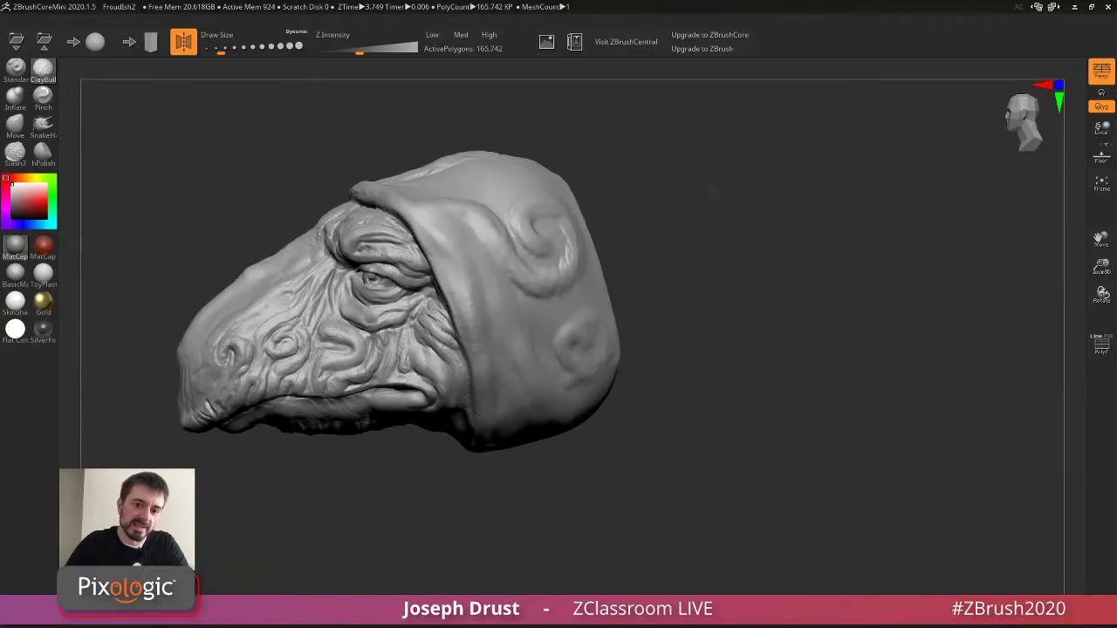
pyautogui.moveTo(713, 191); pyautogui.dragTo(781, 196, button='right')
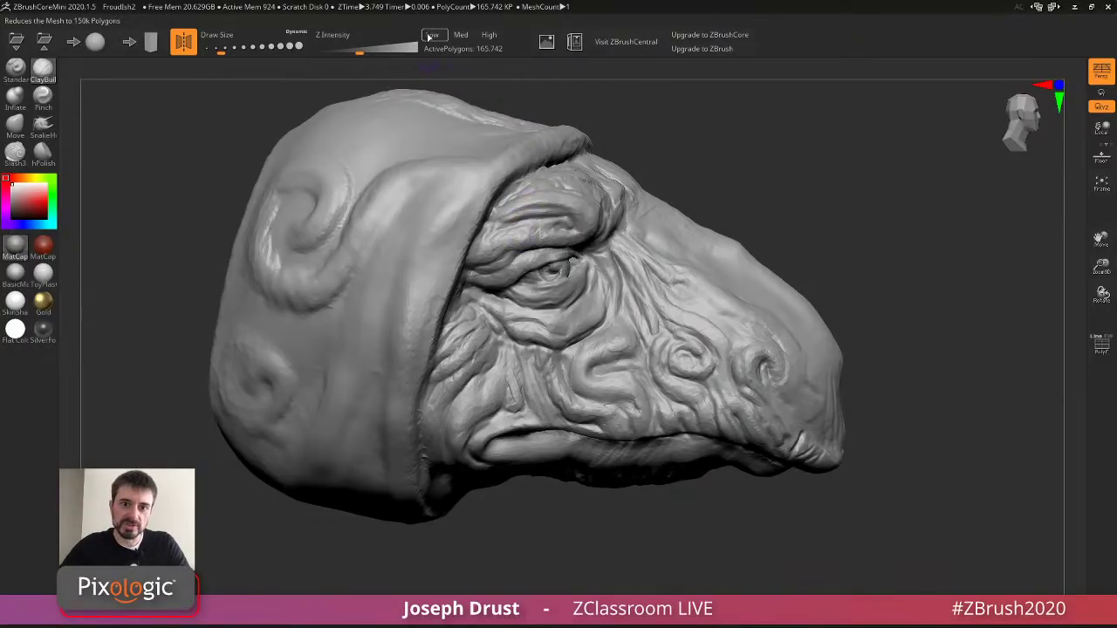
# Build up the brow folds and the hood's edge beside the temple with the ClayBuildup brush.
pyautogui.moveTo(544, 234)
pyautogui.mouseDown()
pyautogui.moveTo(572, 205)
pyautogui.moveTo(584, 217)
pyautogui.moveTo(521, 204)
pyautogui.mouseUp()
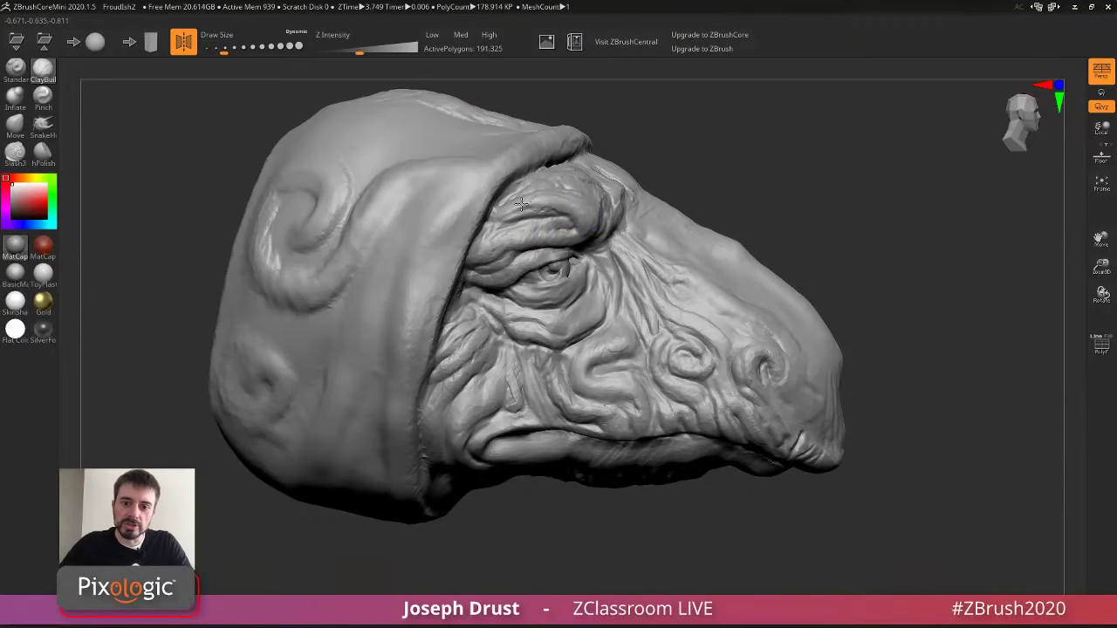
pyautogui.moveTo(521, 204); pyautogui.dragTo(521, 189, button='right')
pyautogui.moveTo(414, 286)
pyautogui.mouseDown()
pyautogui.moveTo(410, 237)
pyautogui.moveTo(401, 373)
pyautogui.mouseUp()
pyautogui.press('b')
pyautogui.press('c')
pyautogui.press('b')
pyautogui.moveTo(823, 204); pyautogui.dragTo(823, 217)
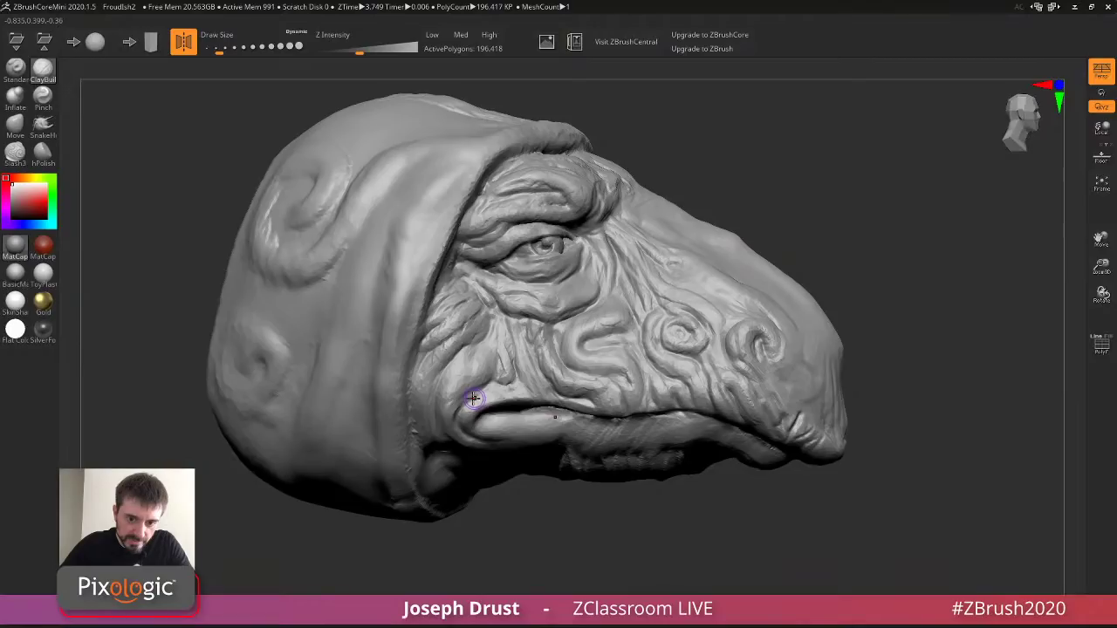
# Adjust the brush size and sculpt wrinkles around the mouth corner and along the lower lip.
pyautogui.press('s')
pyautogui.moveTo(474, 398); pyautogui.dragTo(482, 399)
pyautogui.moveTo(465, 419); pyautogui.dragTo(543, 424)
pyautogui.moveTo(739, 212); pyautogui.dragTo(750, 224)
pyautogui.moveTo(599, 445); pyautogui.dragTo(669, 437)
pyautogui.press('shift')
# Add clay folds running up the side of the snout from the cheek towards the nose bridge.
pyautogui.moveTo(702, 385)
pyautogui.mouseDown()
pyautogui.moveTo(714, 402)
pyautogui.moveTo(661, 352)
pyautogui.moveTo(670, 331)
pyautogui.moveTo(673, 353)
pyautogui.moveTo(723, 308)
pyautogui.mouseUp()
pyautogui.moveTo(723, 308); pyautogui.dragTo(683, 317, button='right')
pyautogui.moveTo(683, 317); pyautogui.dragTo(653, 270)
pyautogui.moveTo(685, 307); pyautogui.dragTo(664, 300, button='right')
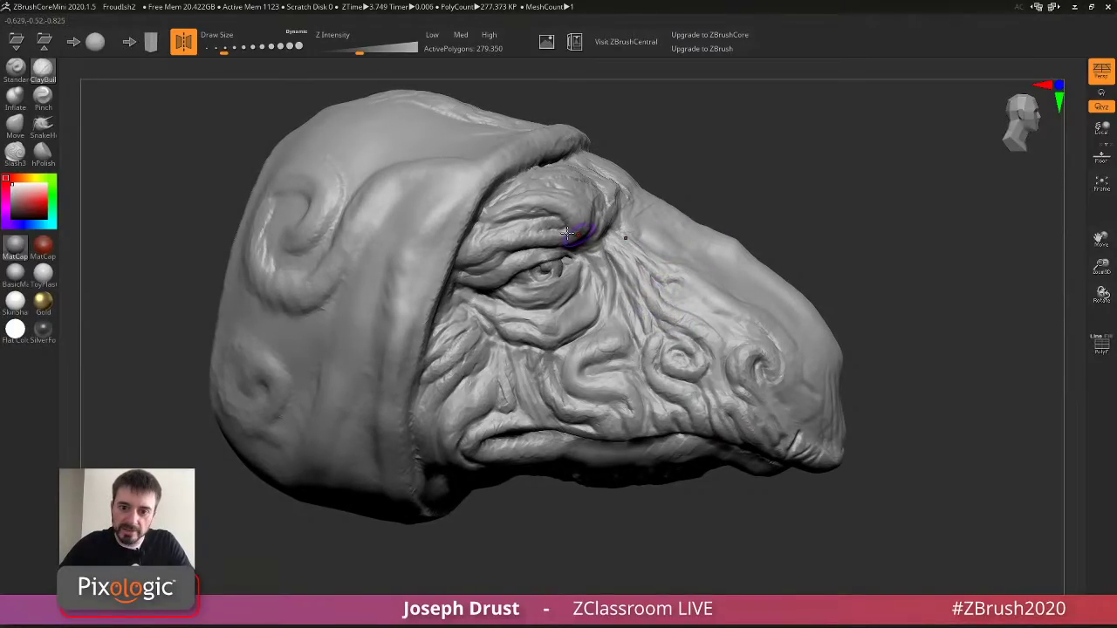
# Refine the folds of the upper eyelid and brow with short clay strokes.
pyautogui.moveTo(493, 262)
pyautogui.mouseDown()
pyautogui.moveTo(476, 268)
pyautogui.moveTo(495, 260)
pyautogui.mouseUp()
pyautogui.moveTo(539, 218); pyautogui.dragTo(558, 222)
pyautogui.moveTo(752, 144); pyautogui.dragTo(744, 116)
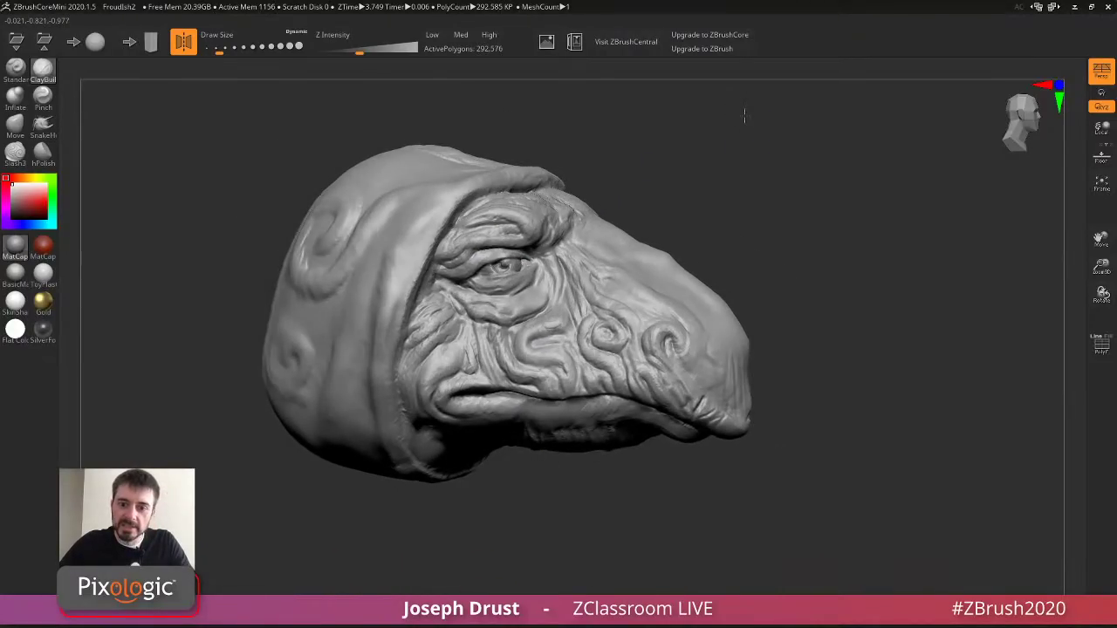
pyautogui.moveTo(744, 114); pyautogui.dragTo(759, 100, button='right')
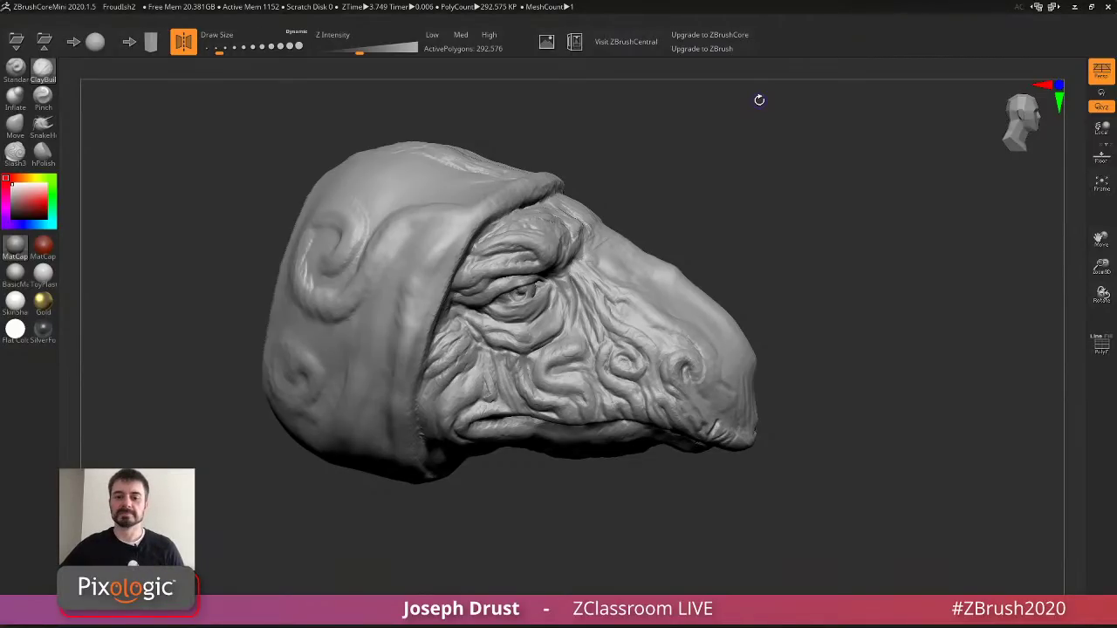
# Resize the ClayBuildup brush and sculpt wrinkles across the top of the nose bridge between the eyes.
pyautogui.moveTo(759, 99); pyautogui.dragTo(837, 180)
pyautogui.moveTo(837, 183); pyautogui.dragTo(808, 193)
pyautogui.press('s')
pyautogui.moveTo(611, 232); pyautogui.dragTo(555, 251, button='right')
pyautogui.moveTo(520, 261); pyautogui.dragTo(584, 237)
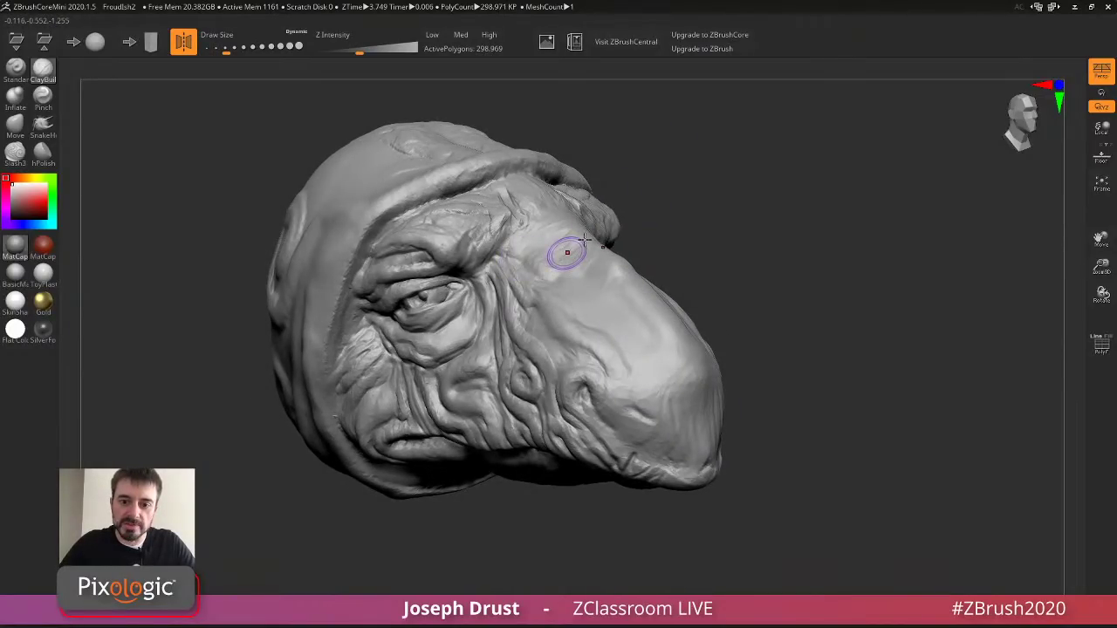
pyautogui.moveTo(583, 240); pyautogui.dragTo(643, 245, button='right')
pyautogui.moveTo(556, 271); pyautogui.dragTo(567, 290)
# Extend the wrinkles down the side of the nose from the inner eye to the nostril.
pyautogui.moveTo(588, 282)
pyautogui.mouseDown(button='right')
pyautogui.moveTo(629, 237)
pyautogui.moveTo(693, 222)
pyautogui.mouseUp(button='right')
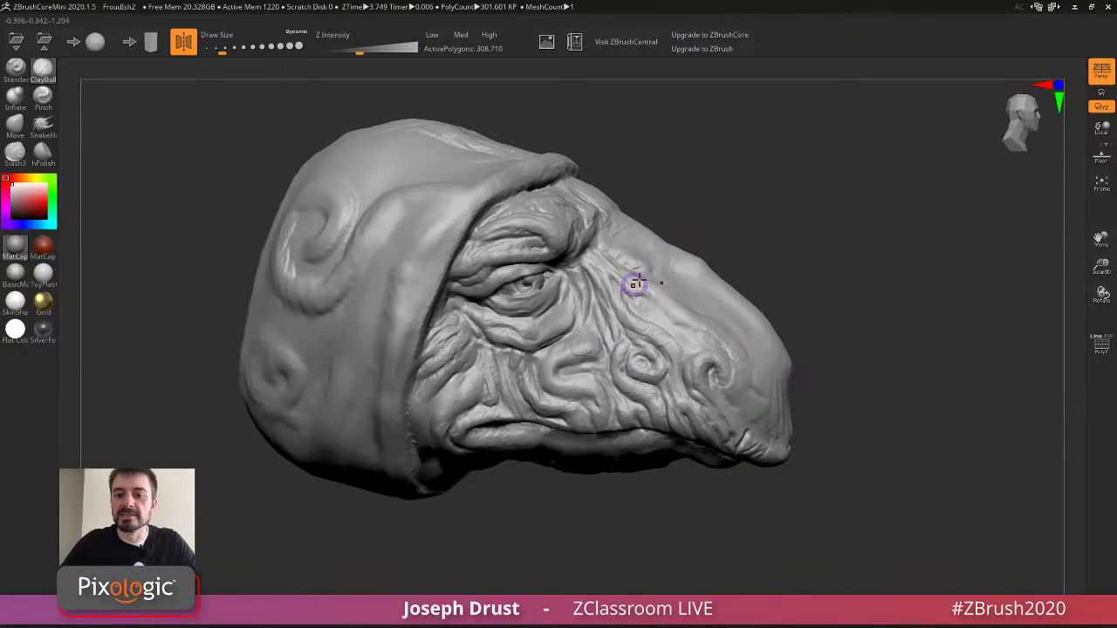
pyautogui.moveTo(639, 280); pyautogui.dragTo(633, 282, button='right')
pyautogui.moveTo(602, 268); pyautogui.dragTo(602, 287)
pyautogui.moveTo(669, 254); pyautogui.dragTo(730, 215, button='right')
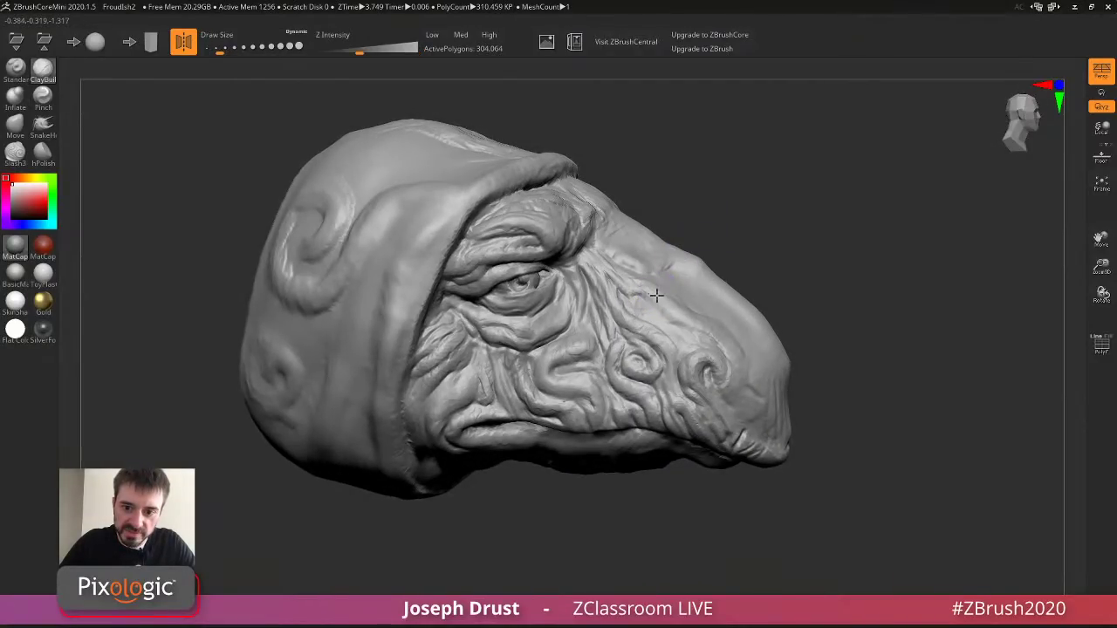
pyautogui.moveTo(729, 352)
pyautogui.mouseDown()
pyautogui.moveTo(739, 364)
pyautogui.moveTo(723, 394)
pyautogui.moveTo(733, 366)
pyautogui.mouseUp()
pyautogui.moveTo(744, 328); pyautogui.dragTo(790, 252, button='right')
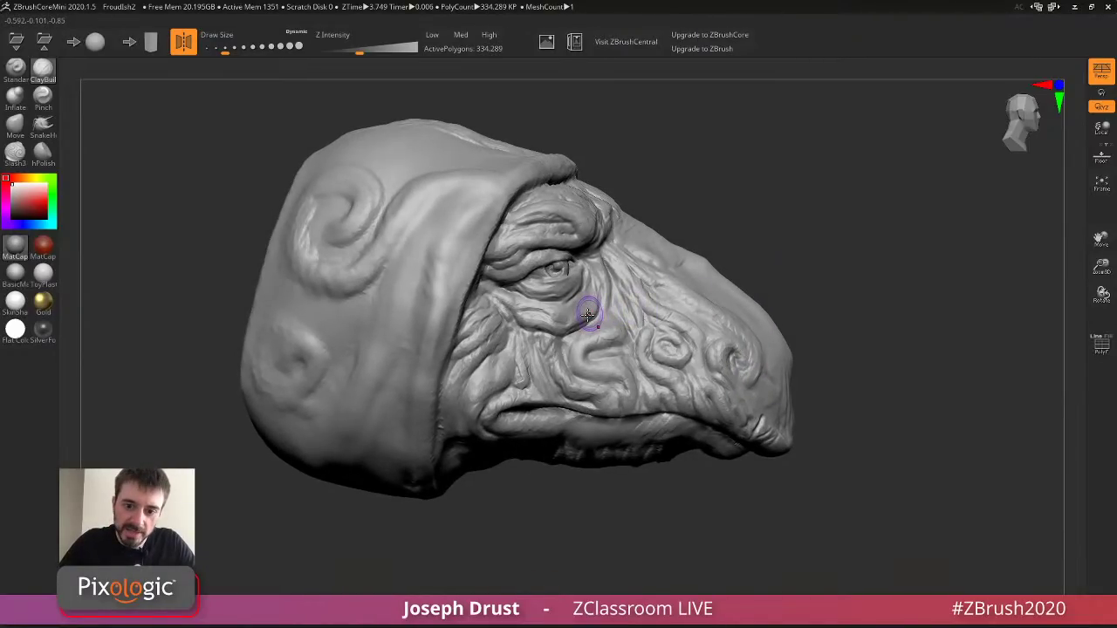
pyautogui.moveTo(756, 215); pyautogui.dragTo(676, 219)
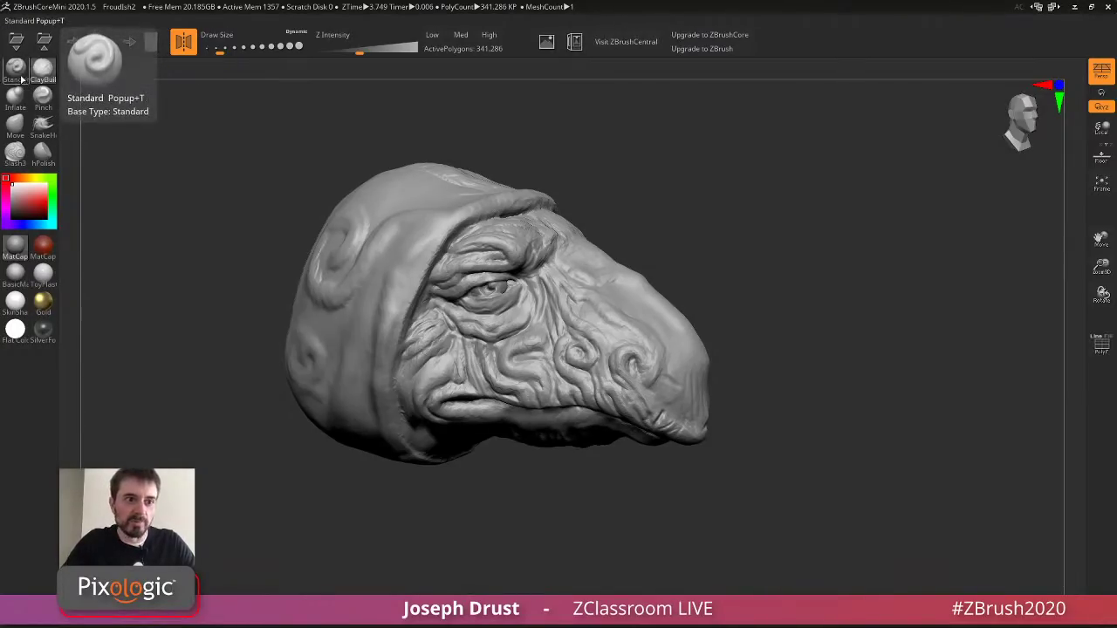
# Rework the large spiral on the side of the hood with clay strokes and smooth its surface.
pyautogui.moveTo(150, 151); pyautogui.dragTo(209, 120)
pyautogui.moveTo(776, 207)
pyautogui.keyDown('alt'); pyautogui.mouseDown()
pyautogui.moveTo(781, 223)
pyautogui.moveTo(335, 221)
pyautogui.mouseUp(); pyautogui.keyUp('alt')
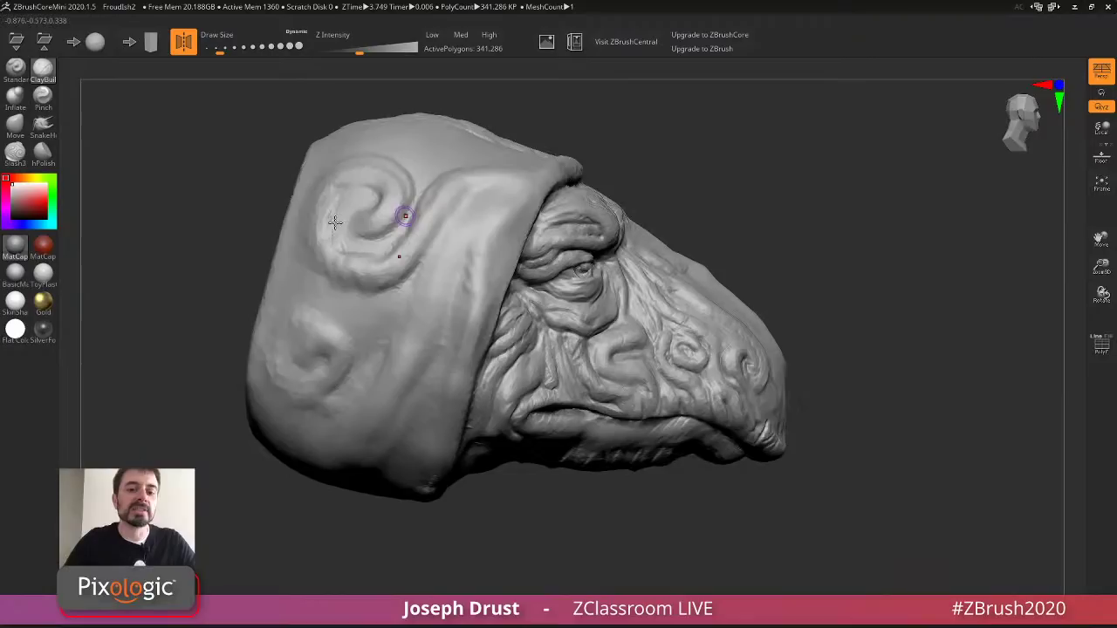
pyautogui.moveTo(310, 260); pyautogui.dragTo(381, 277)
pyautogui.moveTo(337, 185)
pyautogui.keyDown('shift'); pyautogui.mouseDown()
pyautogui.moveTo(356, 186)
pyautogui.moveTo(344, 223)
pyautogui.moveTo(366, 198)
pyautogui.moveTo(335, 214)
pyautogui.moveTo(351, 220)
pyautogui.mouseUp(); pyautogui.keyUp('shift')
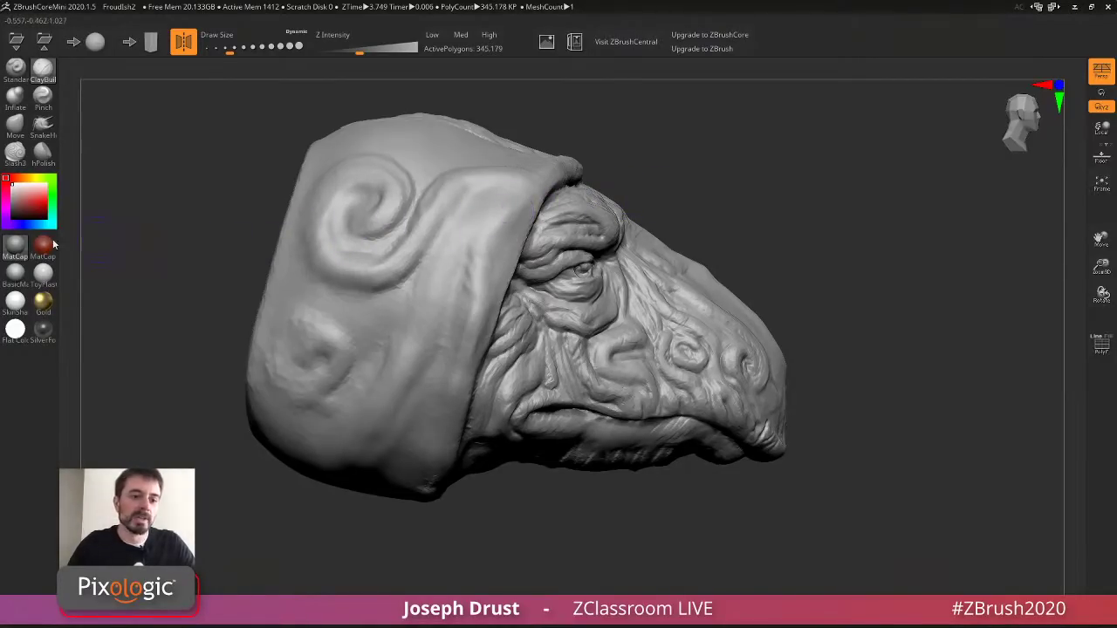
# Try the Flat Color material on the head with a light pink colour and return the colour to white.
pyautogui.click(15, 329)
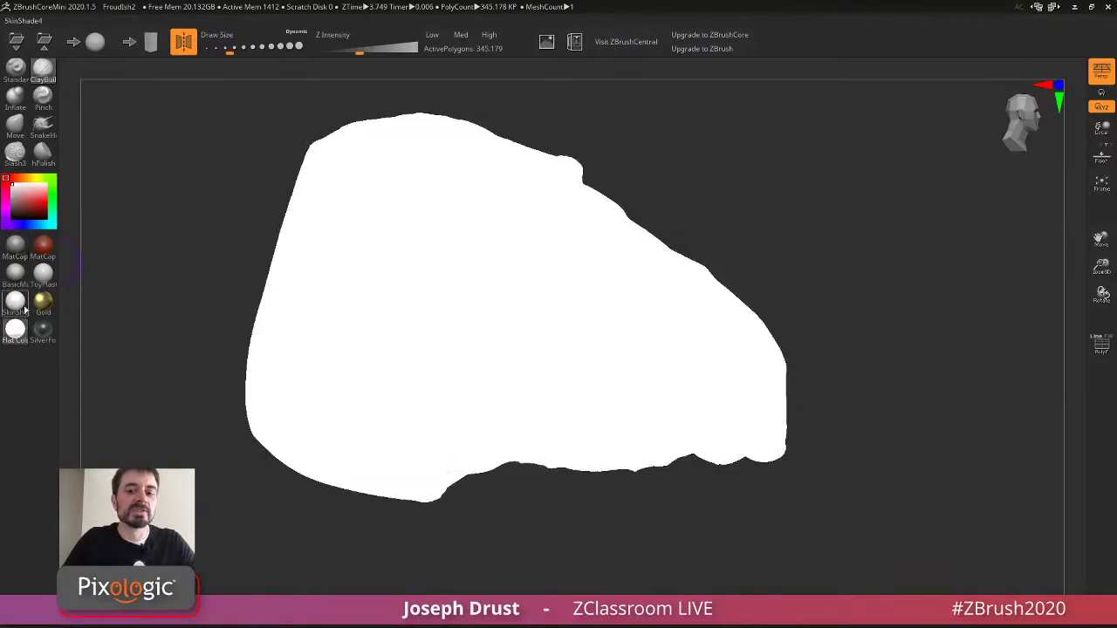
pyautogui.click(25, 214)
pyautogui.click(22, 195)
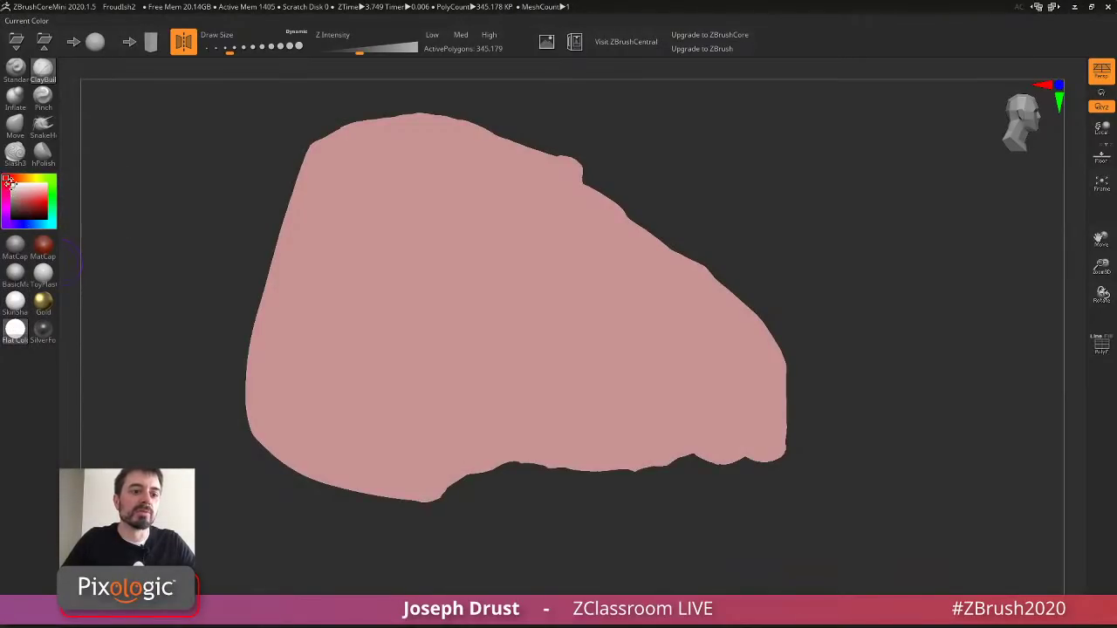
pyautogui.click(11, 184)
pyautogui.moveTo(199, 192); pyautogui.dragTo(221, 200)
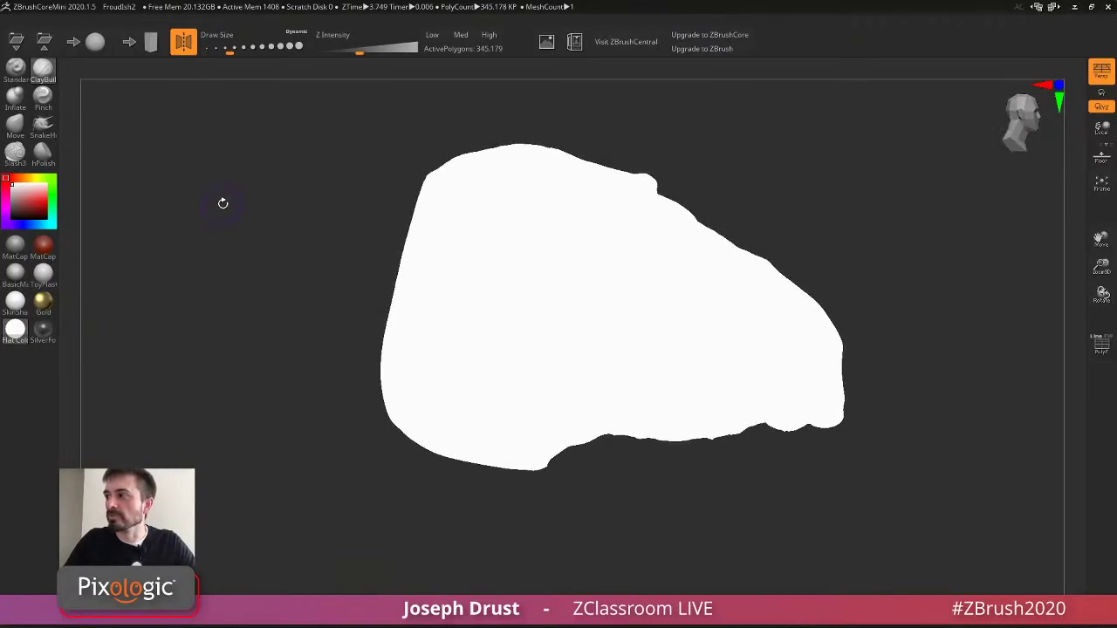
# Compare BasicMaterial and the grey MatCap on the head, and apply MatCap Red Wax.
pyautogui.click(18, 276)
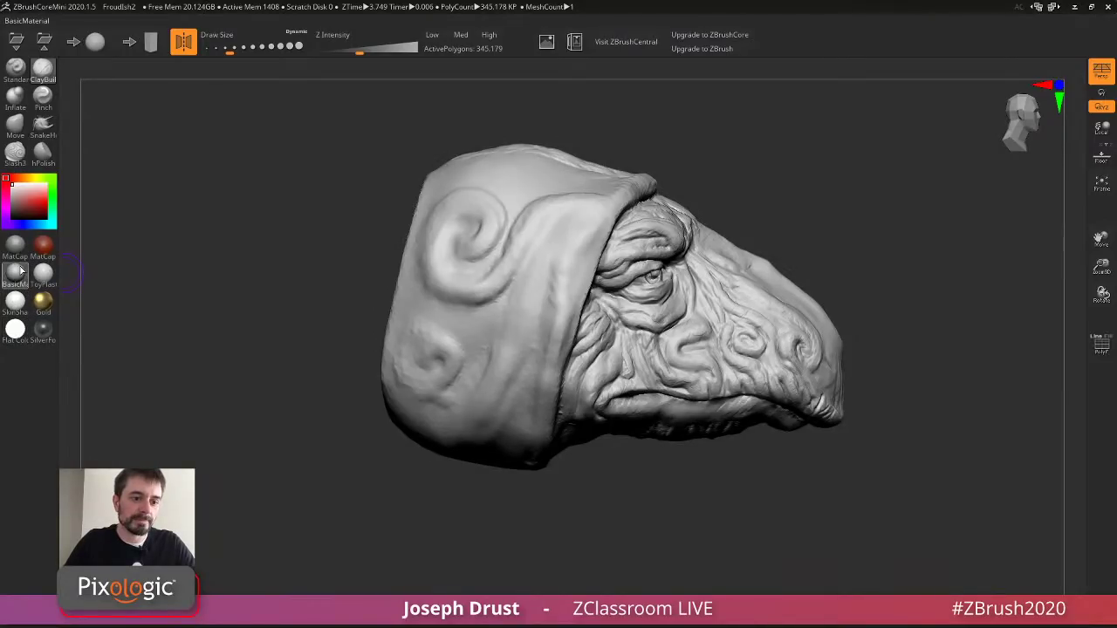
pyautogui.moveTo(21, 271)
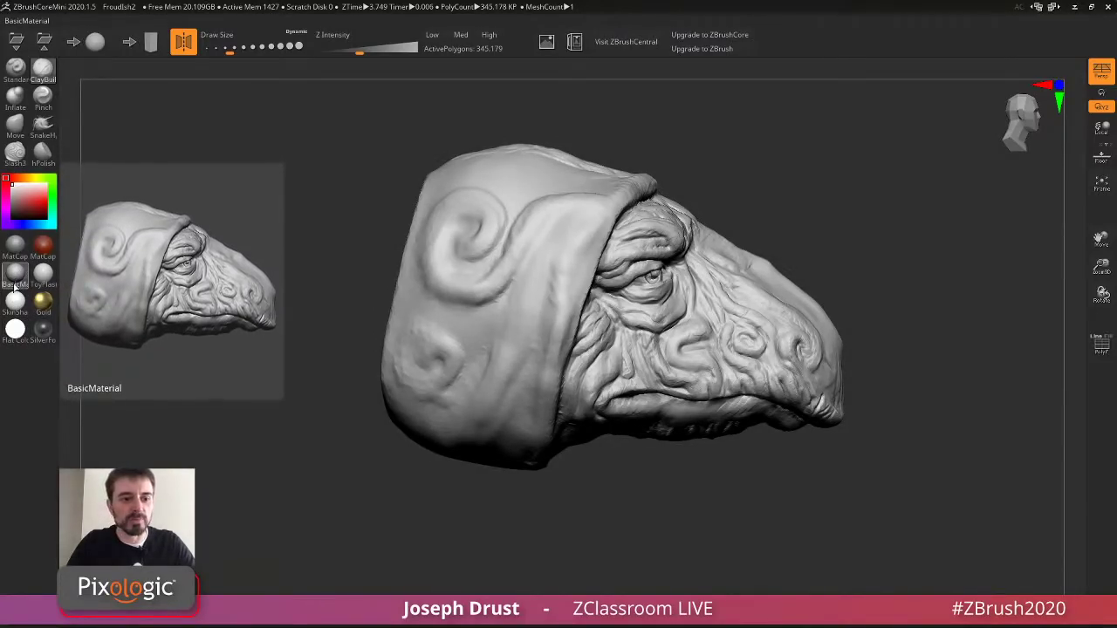
pyautogui.click(16, 246)
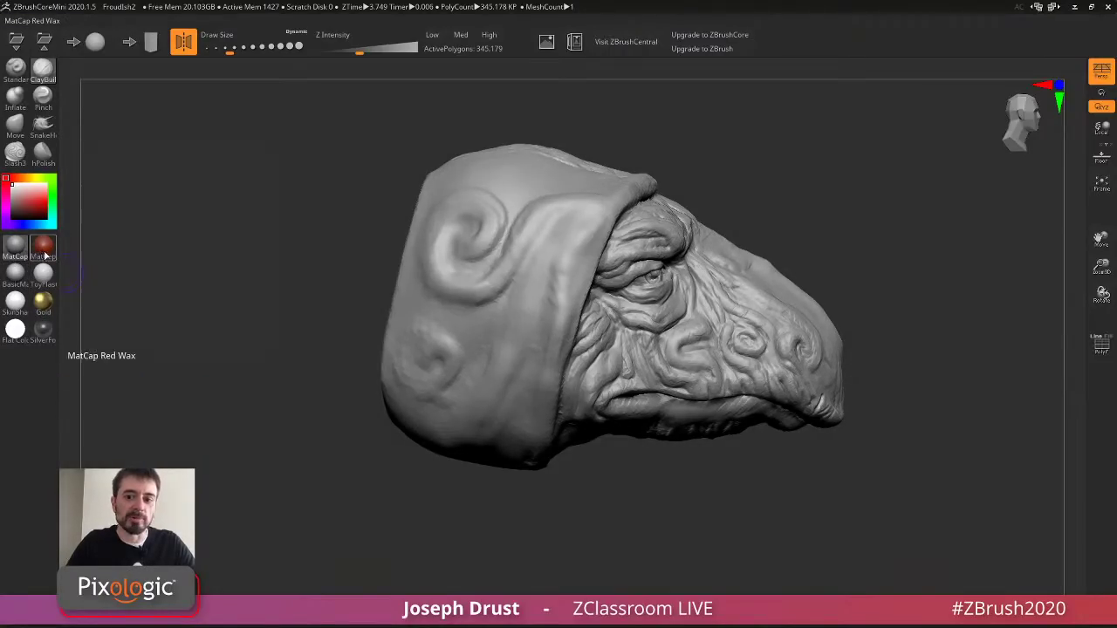
pyautogui.click(45, 249)
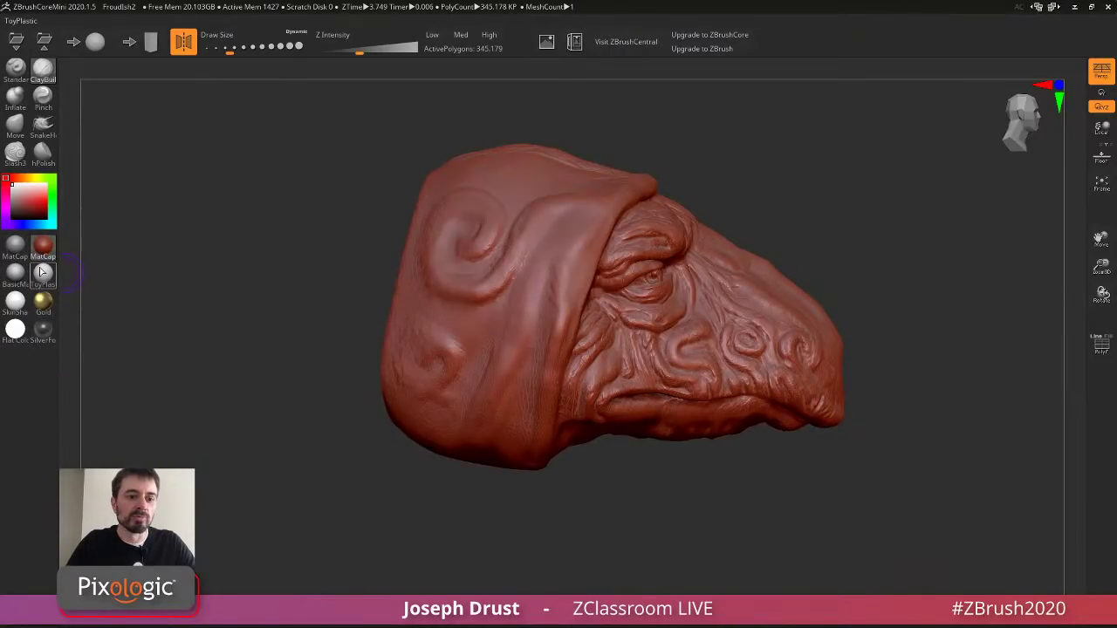
# Preview the Gold, SkinShade, SilverFoil and MatCap Gray materials on the head, and apply ToyPlastic.
pyautogui.click(43, 301)
pyautogui.click(15, 301)
pyautogui.click(43, 329)
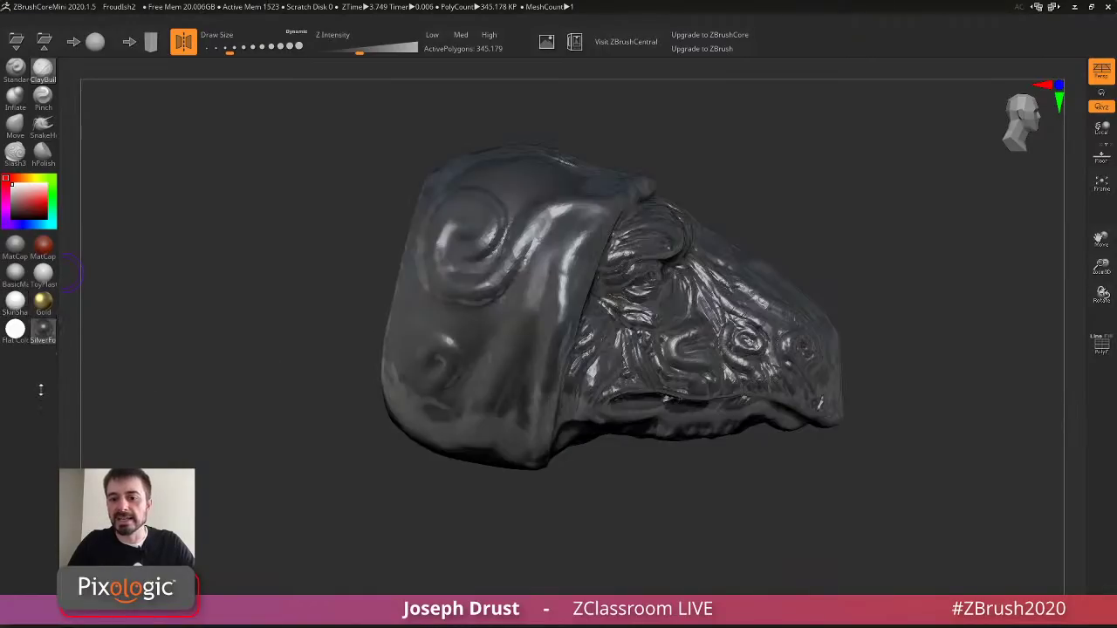
pyautogui.click(16, 240)
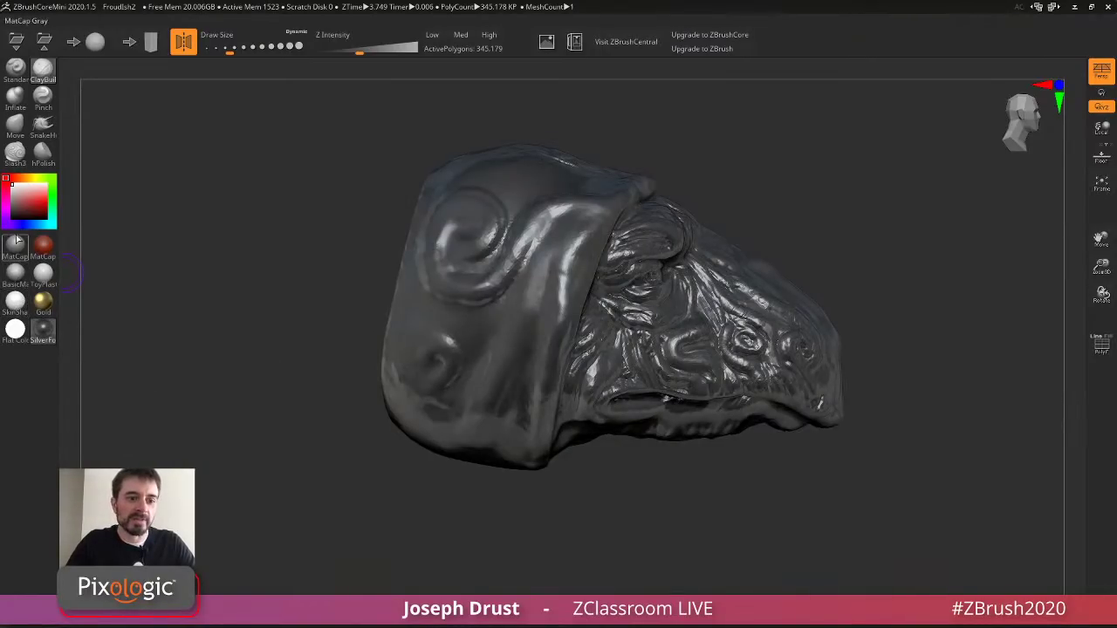
pyautogui.click(43, 274)
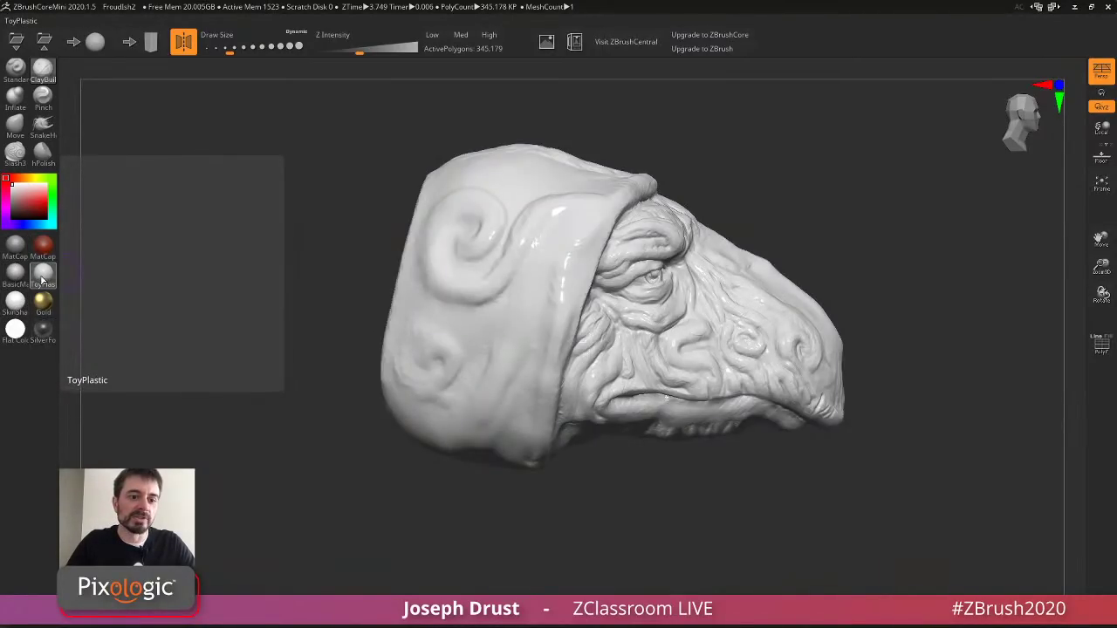
# Tint the ToyPlastic head with a dusty pink and deepen the colour to a stronger red.
pyautogui.click(27, 192)
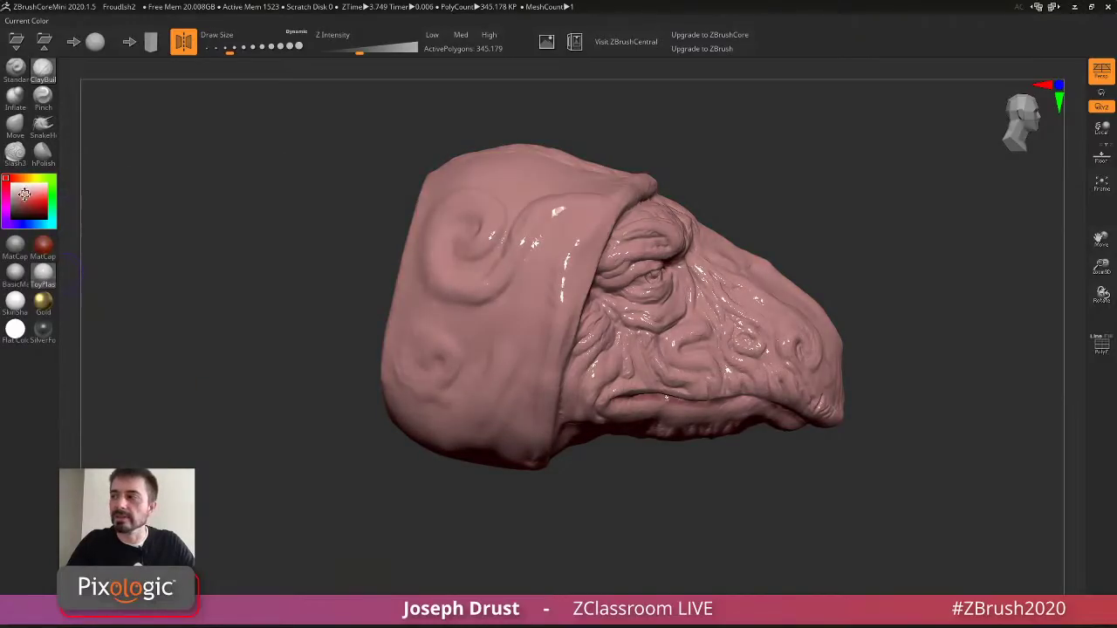
pyautogui.click(26, 195)
pyautogui.click(27, 195)
pyautogui.click(30, 199)
pyautogui.moveTo(665, 128); pyautogui.dragTo(128, 197)
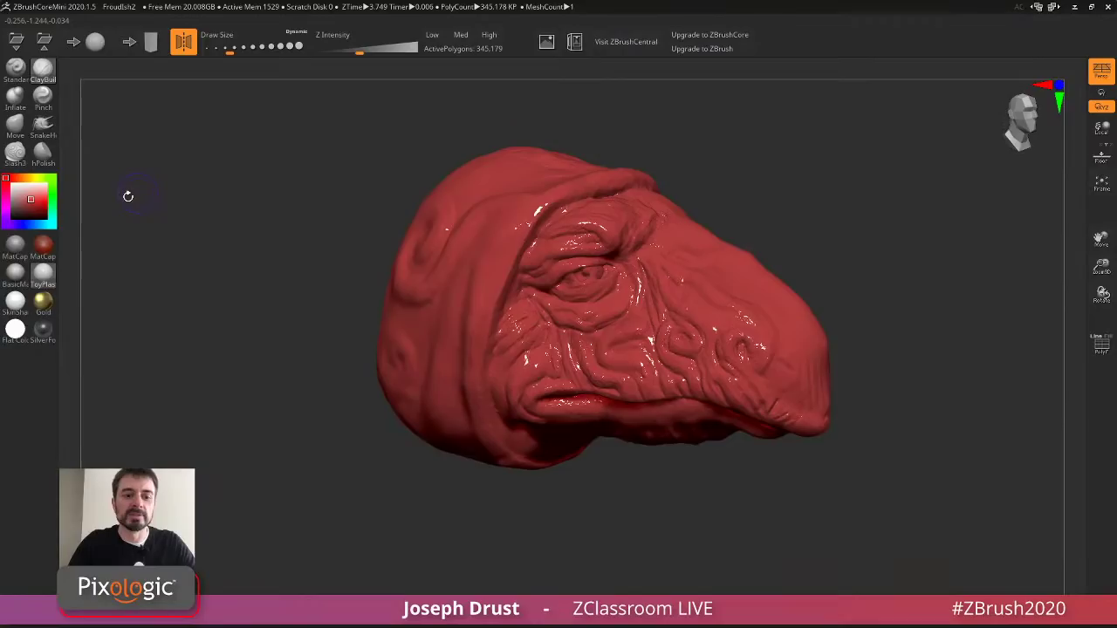
# Lighten the head's colour and shift its hue to a soft light blue.
pyautogui.click(24, 194)
pyautogui.click(21, 192)
pyautogui.click(39, 224)
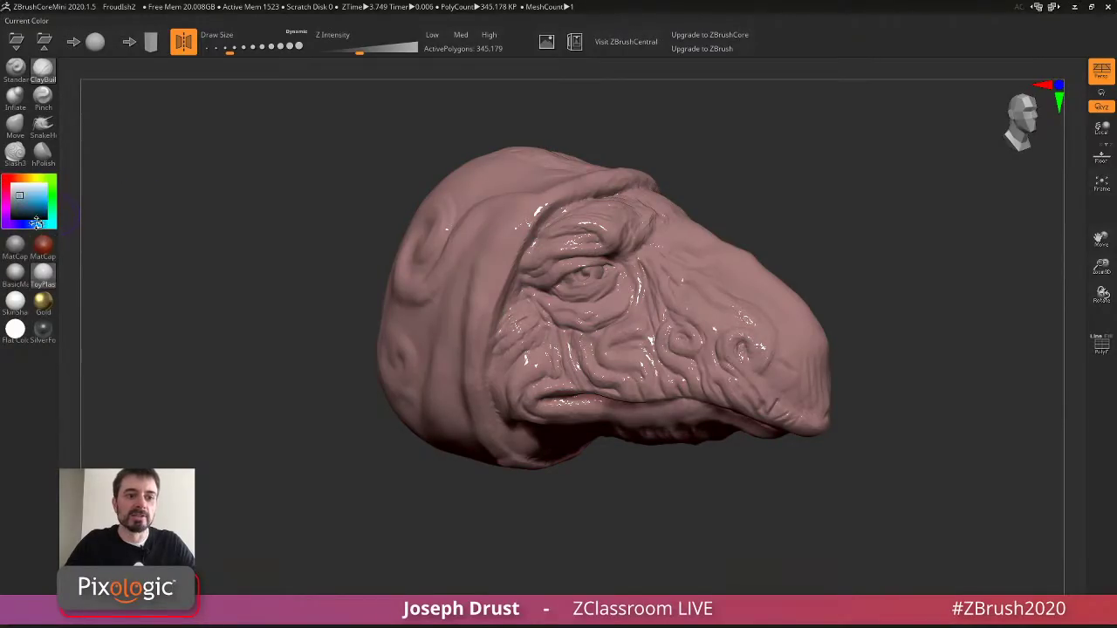
pyautogui.moveTo(705, 168); pyautogui.dragTo(611, 157)
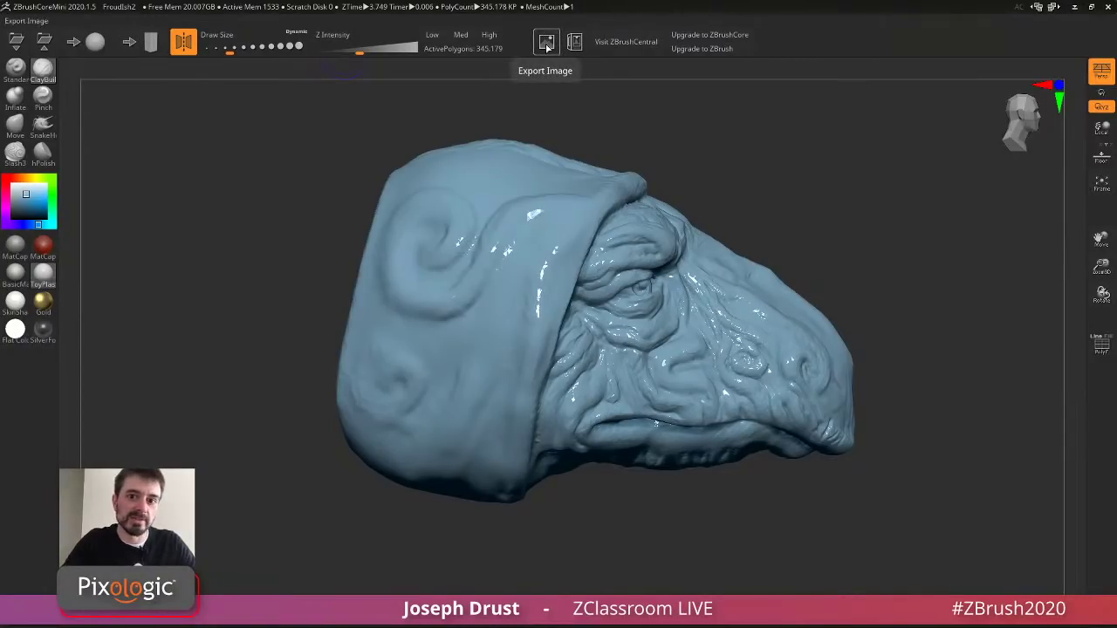
# Build up clay along the front rim of the hood above the brow.
pyautogui.moveTo(588, 100)
pyautogui.mouseDown()
pyautogui.moveTo(599, 102)
pyautogui.moveTo(590, 87)
pyautogui.moveTo(543, 105)
pyautogui.mouseUp()
pyautogui.moveTo(662, 163); pyautogui.dragTo(648, 101)
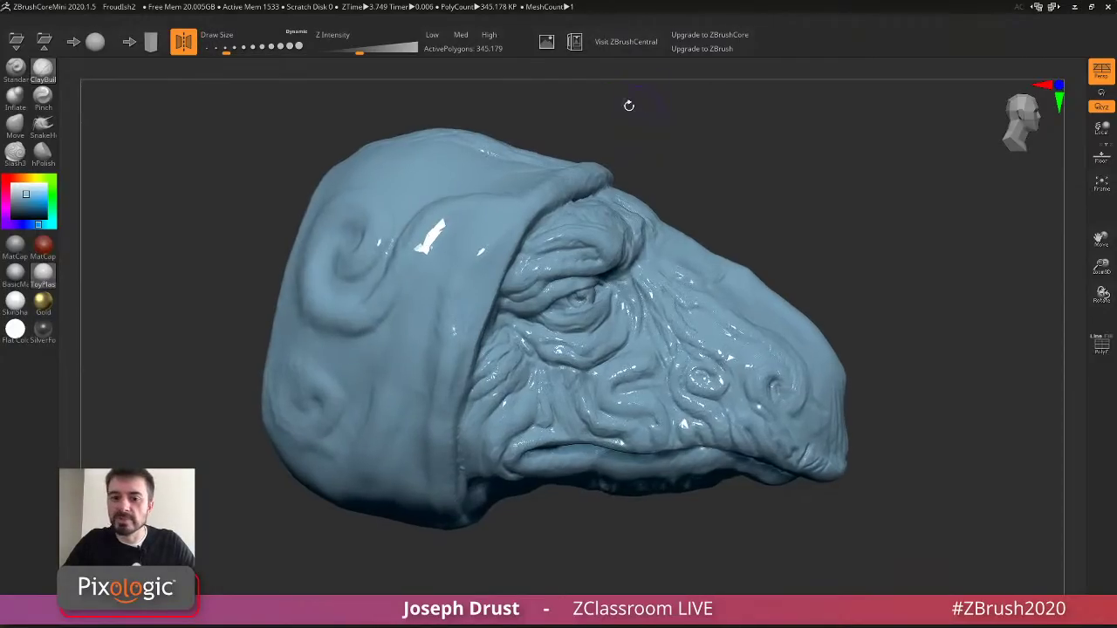
pyautogui.moveTo(607, 148)
pyautogui.mouseDown()
pyautogui.moveTo(621, 142)
pyautogui.moveTo(561, 182)
pyautogui.mouseUp()
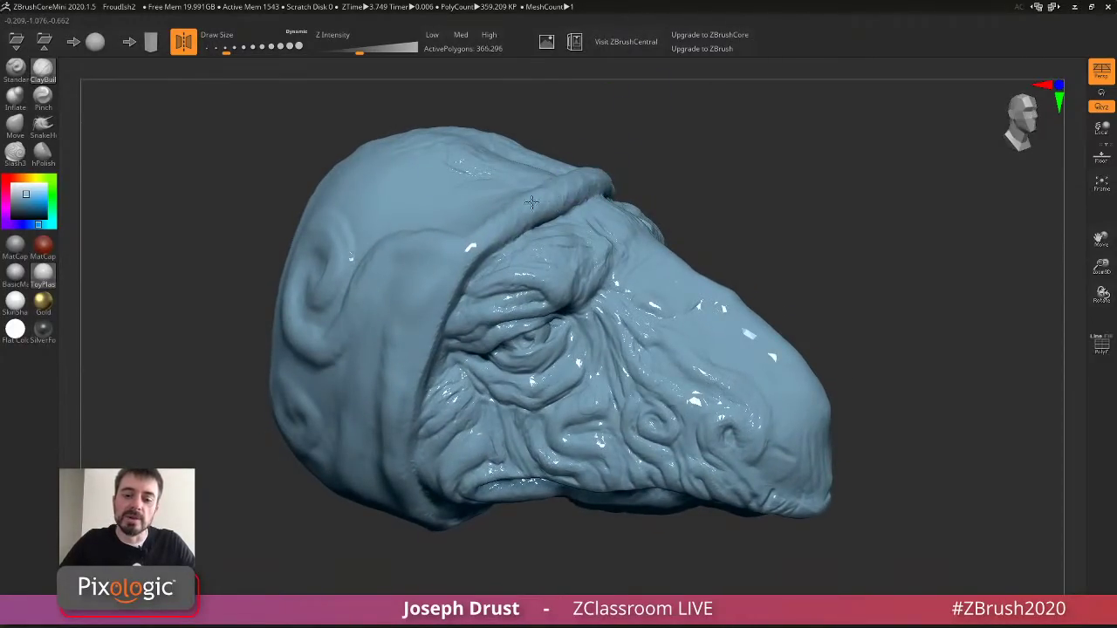
pyautogui.moveTo(474, 248); pyautogui.dragTo(526, 223, button='right')
pyautogui.moveTo(519, 201)
pyautogui.mouseDown()
pyautogui.moveTo(651, 152)
pyautogui.moveTo(586, 50)
pyautogui.mouseUp()
pyautogui.moveTo(648, 120)
pyautogui.mouseDown()
pyautogui.moveTo(696, 137)
pyautogui.moveTo(522, 205)
pyautogui.mouseUp()
pyautogui.moveTo(619, 140); pyautogui.dragTo(541, 222)
pyautogui.press('s')
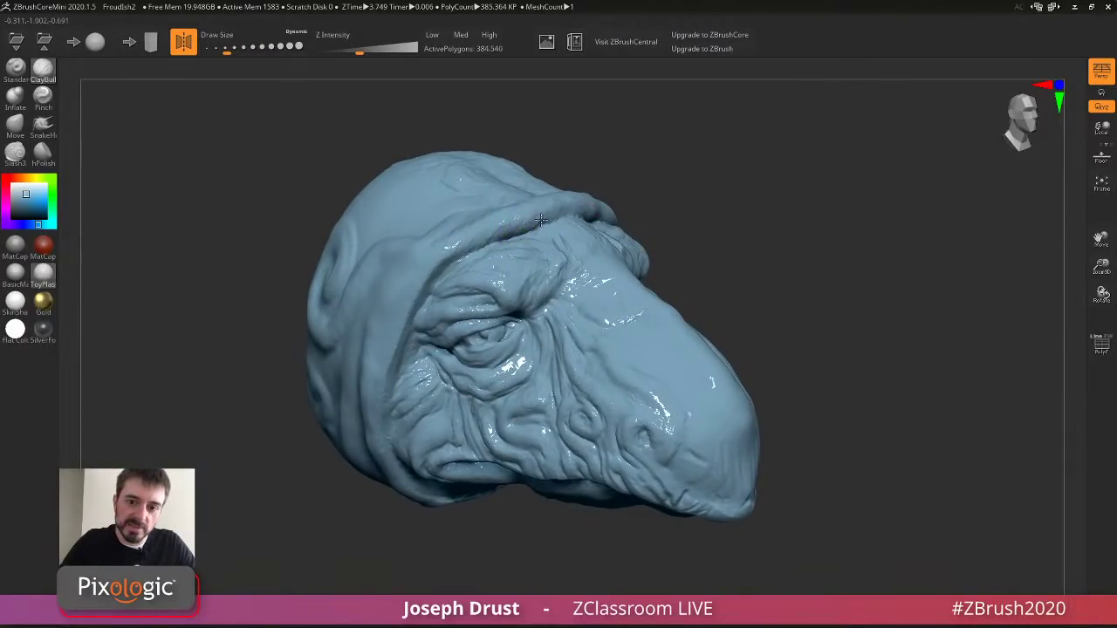
pyautogui.moveTo(660, 169); pyautogui.dragTo(702, 164)
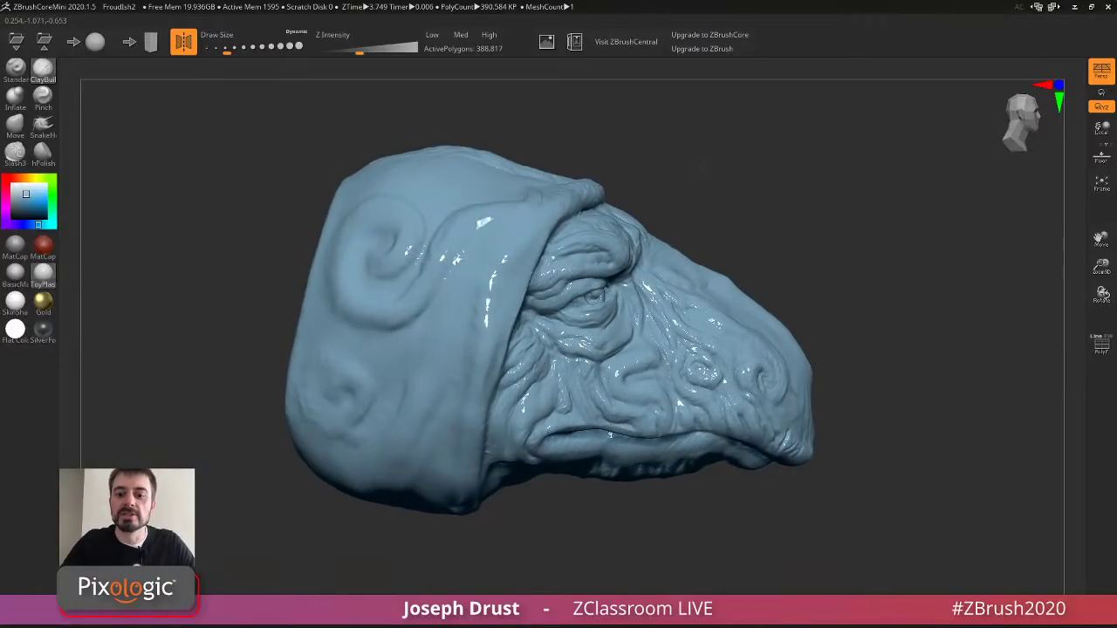
# Apply the MatCap Gray material to the head and set the colour back to white.
pyautogui.click(15, 246)
pyautogui.moveTo(21, 195); pyautogui.dragTo(10, 182)
pyautogui.moveTo(715, 157)
pyautogui.mouseDown()
pyautogui.moveTo(725, 147)
pyautogui.moveTo(743, 154)
pyautogui.moveTo(725, 175)
pyautogui.mouseUp()
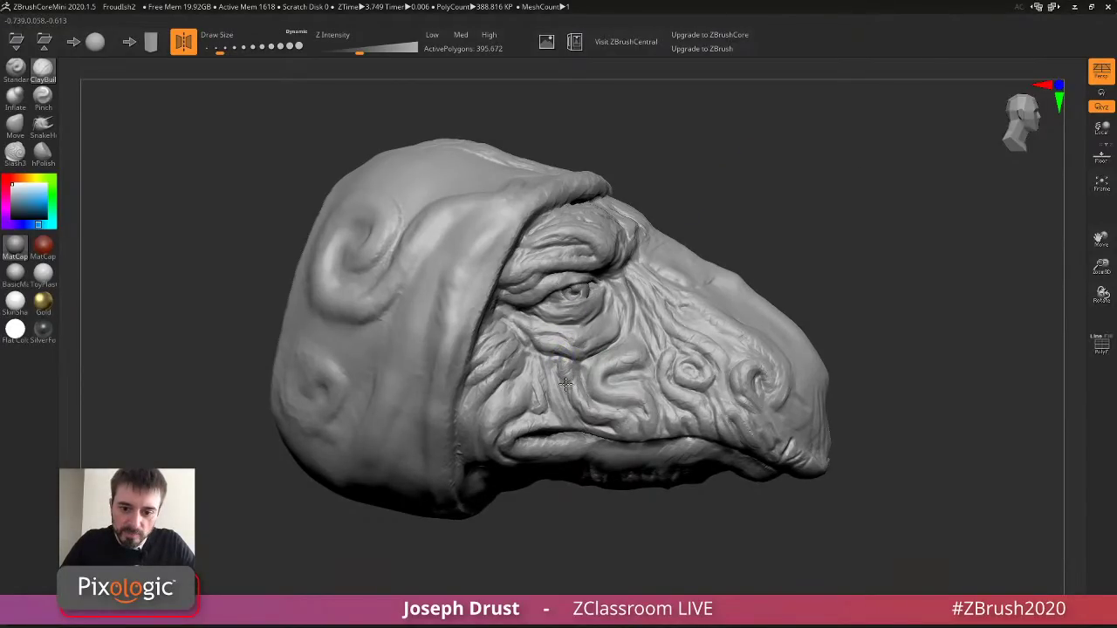
# Sculpt clay wrinkles on the cheek below the eye and along the side of the nose, adjusting the brush size.
pyautogui.moveTo(566, 384); pyautogui.dragTo(634, 354)
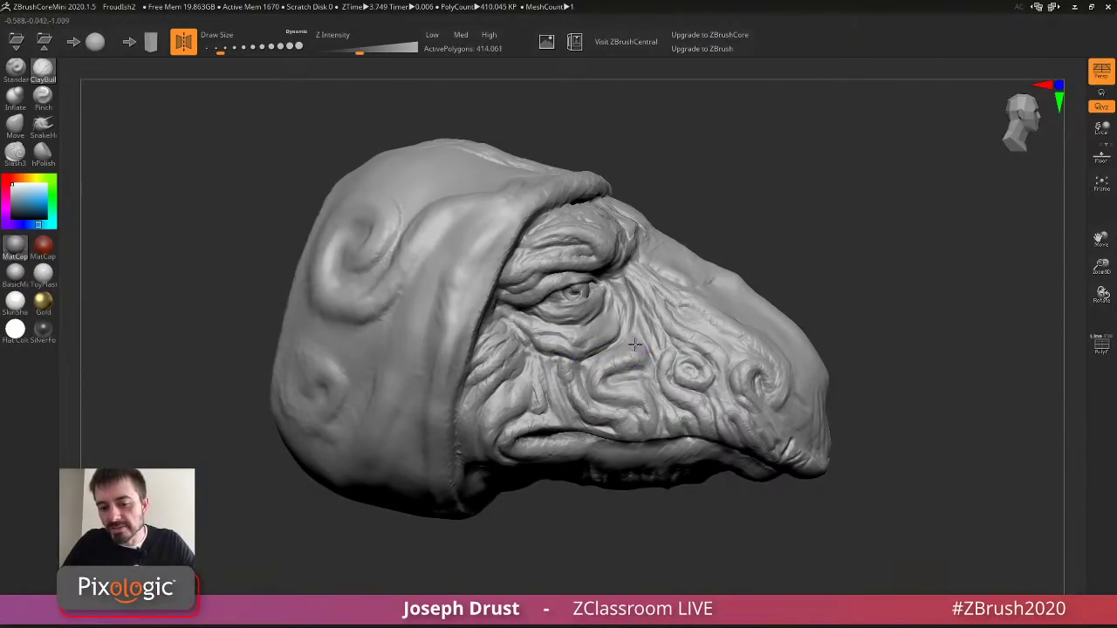
pyautogui.moveTo(748, 248); pyautogui.dragTo(730, 259)
pyautogui.moveTo(616, 370)
pyautogui.mouseDown()
pyautogui.moveTo(609, 379)
pyautogui.moveTo(649, 361)
pyautogui.moveTo(628, 361)
pyautogui.moveTo(731, 289)
pyautogui.moveTo(762, 284)
pyautogui.mouseUp()
pyautogui.moveTo(698, 336)
pyautogui.mouseDown()
pyautogui.moveTo(683, 362)
pyautogui.moveTo(693, 372)
pyautogui.mouseUp()
pyautogui.press('s')
pyautogui.moveTo(805, 254)
pyautogui.mouseDown()
pyautogui.moveTo(655, 368)
pyautogui.moveTo(762, 287)
pyautogui.mouseUp()
pyautogui.moveTo(694, 320)
pyautogui.mouseDown()
pyautogui.moveTo(725, 319)
pyautogui.moveTo(737, 344)
pyautogui.moveTo(724, 330)
pyautogui.mouseUp()
pyautogui.press(']')
pyautogui.moveTo(773, 271)
pyautogui.mouseDown()
pyautogui.moveTo(776, 237)
pyautogui.moveTo(806, 214)
pyautogui.moveTo(823, 232)
pyautogui.mouseUp()
# Refine the creases around the inner corner of the eye with smaller clay strokes.
pyautogui.press('s')
pyautogui.moveTo(604, 314)
pyautogui.mouseDown()
pyautogui.moveTo(574, 337)
pyautogui.moveTo(593, 311)
pyautogui.mouseUp()
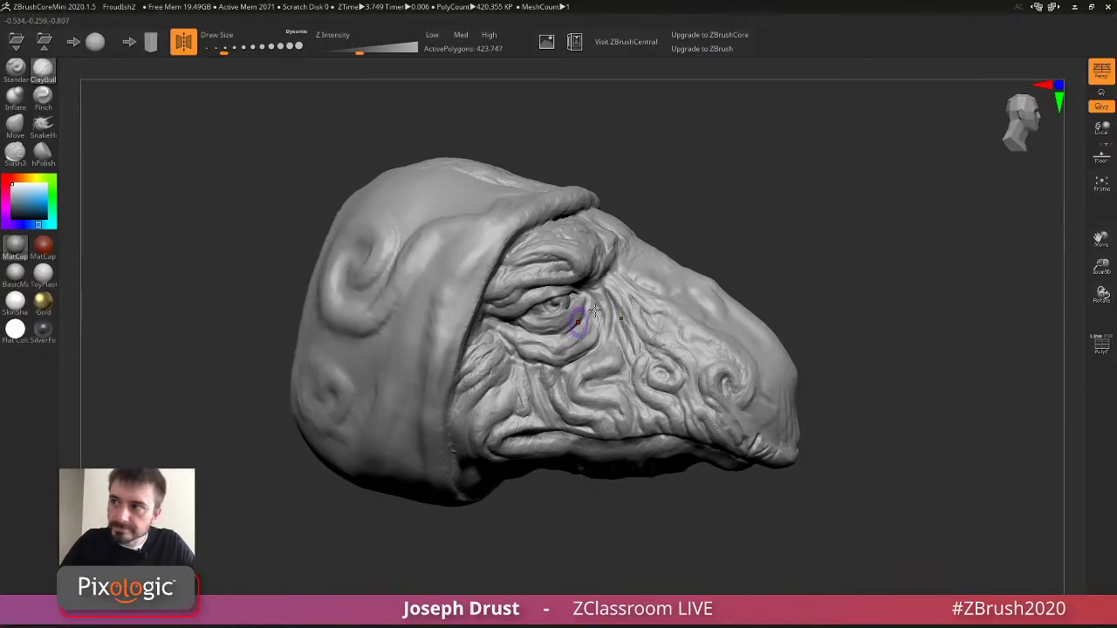
pyautogui.moveTo(673, 228); pyautogui.dragTo(696, 191)
pyautogui.moveTo(802, 179)
pyautogui.mouseDown()
pyautogui.moveTo(788, 189)
pyautogui.moveTo(799, 185)
pyautogui.mouseUp()
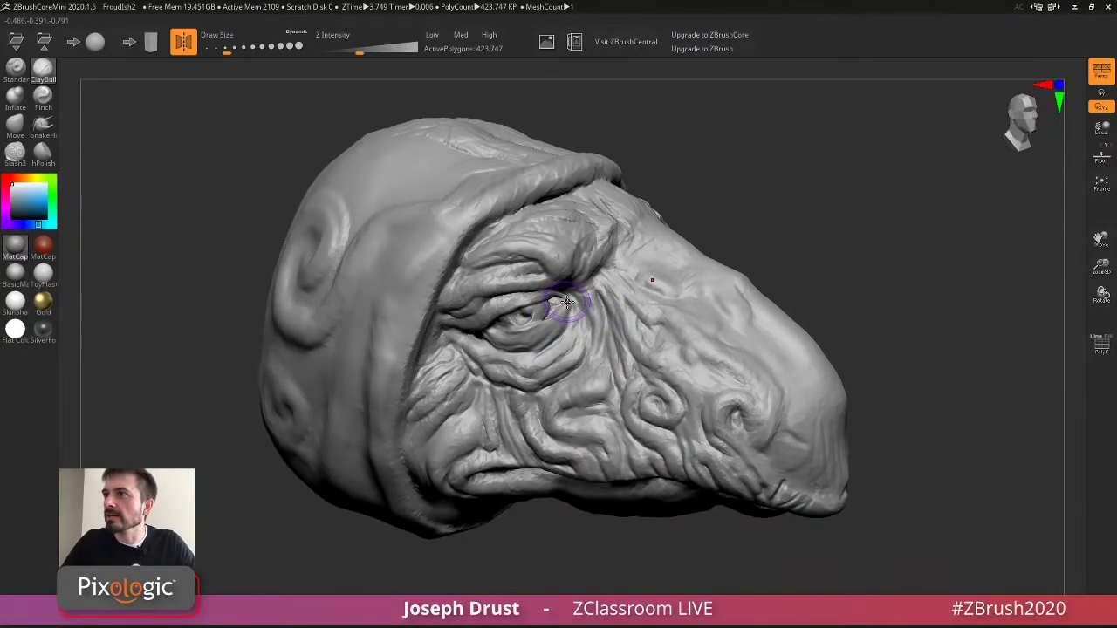
pyautogui.press('[')
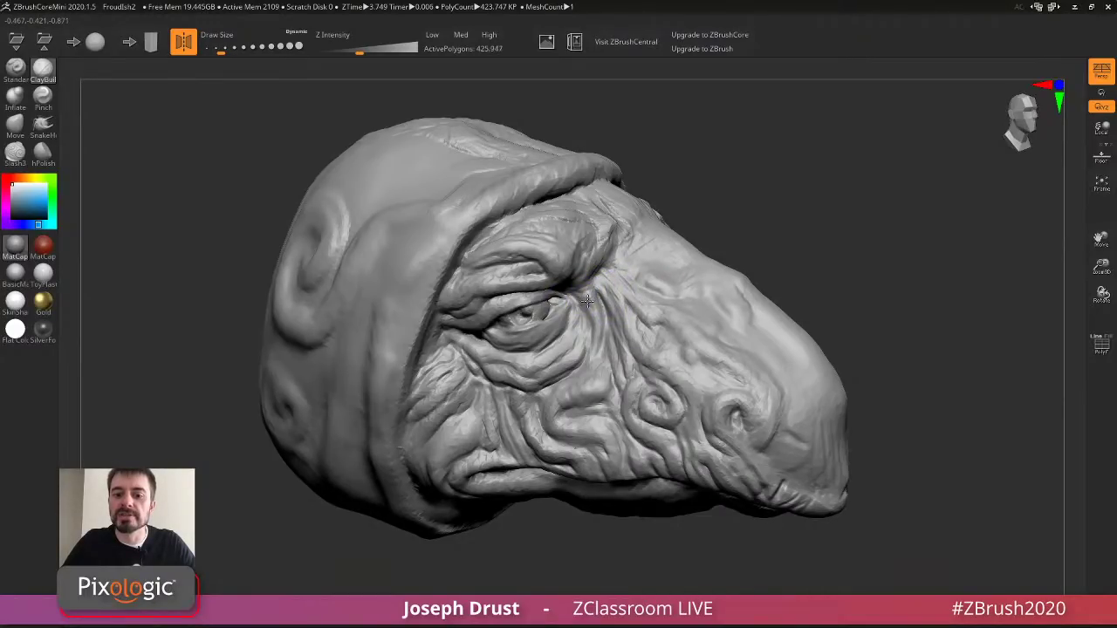
pyautogui.moveTo(661, 256); pyautogui.dragTo(650, 218, button='right')
pyautogui.moveTo(569, 250); pyautogui.dragTo(553, 260)
pyautogui.moveTo(664, 222); pyautogui.dragTo(616, 215, button='right')
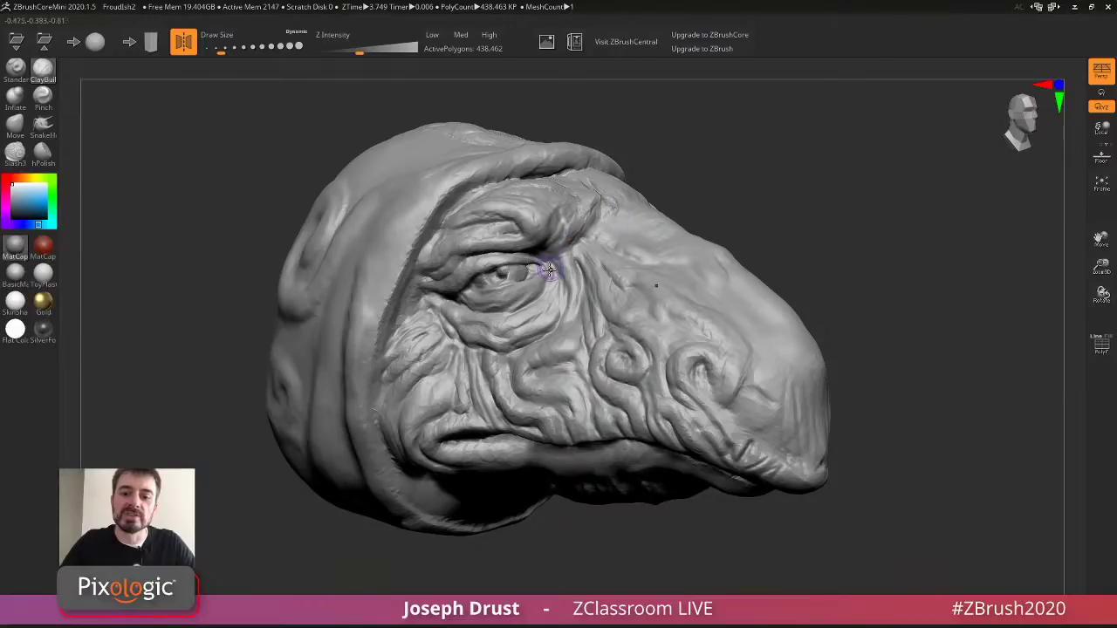
pyautogui.moveTo(555, 260); pyautogui.dragTo(529, 288, button='right')
pyautogui.moveTo(559, 271)
pyautogui.mouseDown()
pyautogui.moveTo(552, 257)
pyautogui.moveTo(600, 246)
pyautogui.mouseUp()
# Build up the brow folds just above the inner corner of the eye.
pyautogui.moveTo(705, 166); pyautogui.dragTo(660, 182)
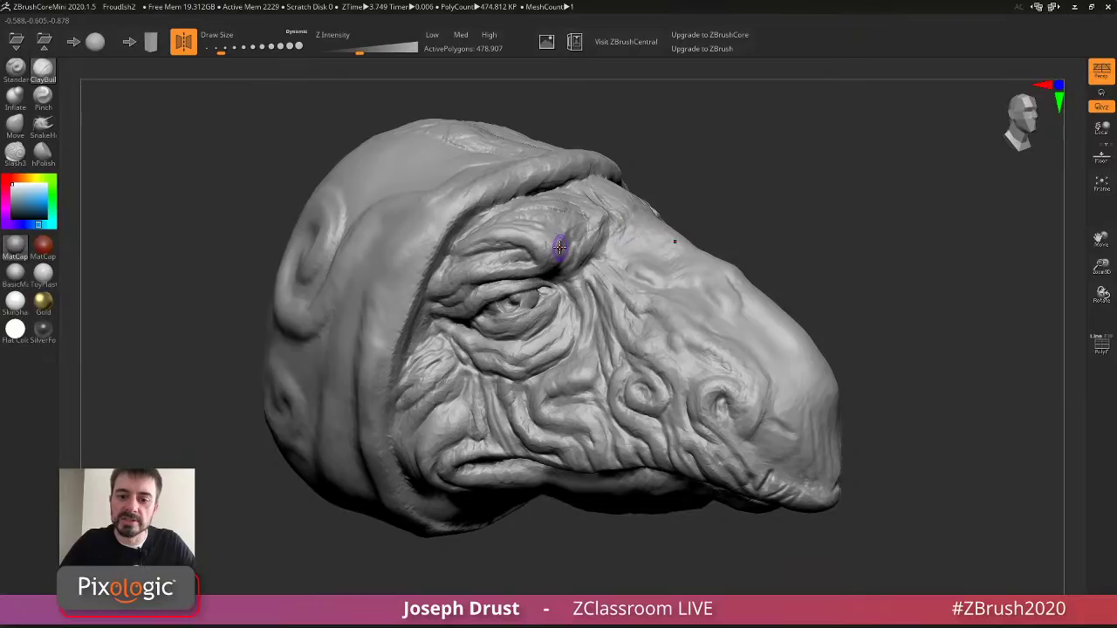
pyautogui.moveTo(559, 247); pyautogui.dragTo(563, 236)
pyautogui.moveTo(663, 165); pyautogui.dragTo(653, 188)
pyautogui.moveTo(561, 257); pyautogui.dragTo(546, 254)
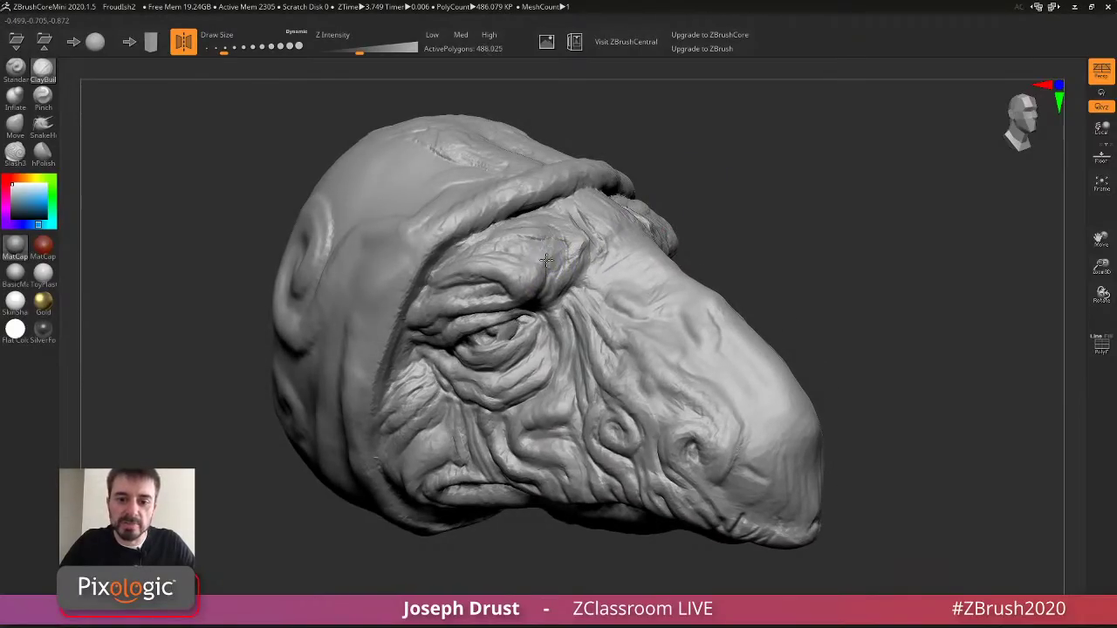
# Add fine clay wrinkles where the brow meets the root of the nose, using a reduced brush size.
pyautogui.moveTo(698, 180); pyautogui.dragTo(609, 246)
pyautogui.moveTo(609, 246)
pyautogui.mouseDown()
pyautogui.moveTo(602, 259)
pyautogui.moveTo(611, 238)
pyautogui.mouseUp()
pyautogui.moveTo(705, 206); pyautogui.dragTo(728, 185)
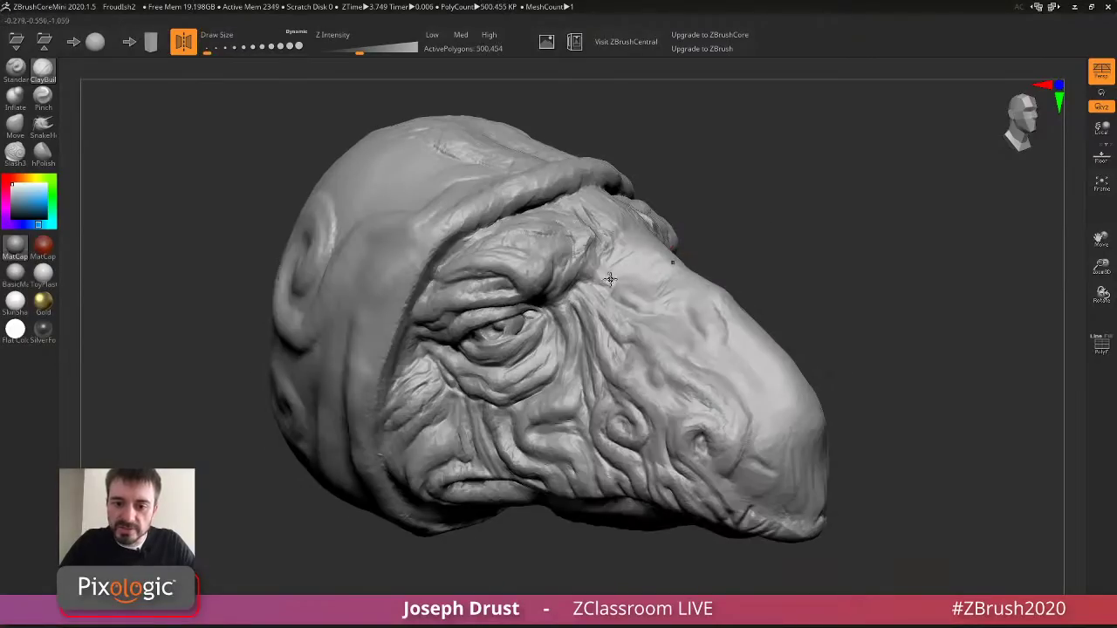
pyautogui.press('s')
pyautogui.click(610, 275)
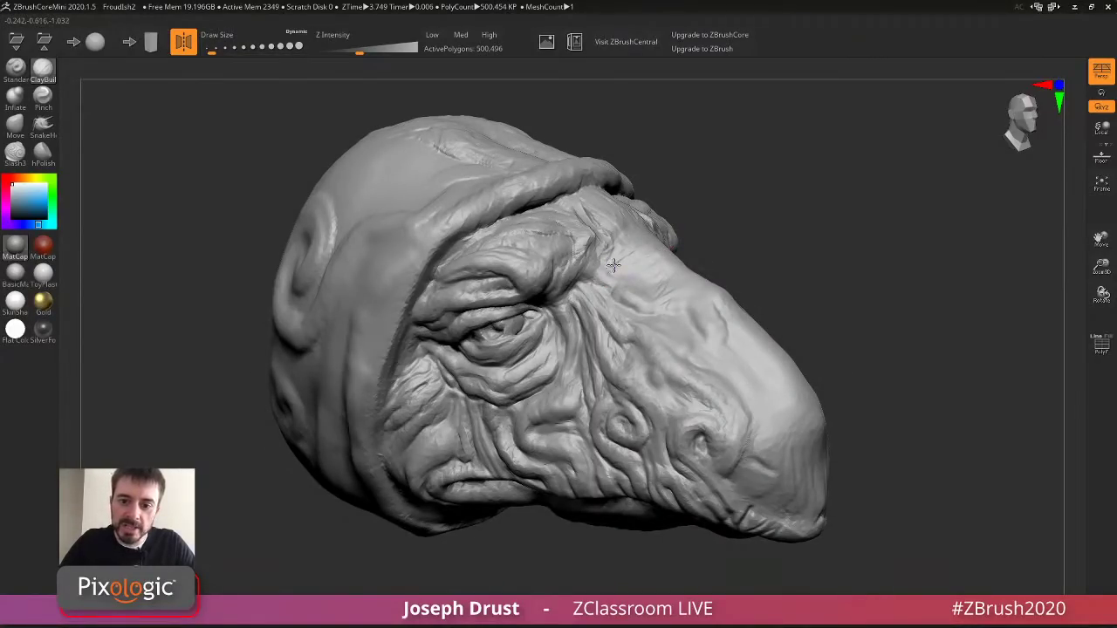
pyautogui.moveTo(616, 288); pyautogui.dragTo(600, 225)
pyautogui.moveTo(752, 210)
pyautogui.mouseDown()
pyautogui.moveTo(750, 163)
pyautogui.moveTo(676, 202)
pyautogui.mouseUp()
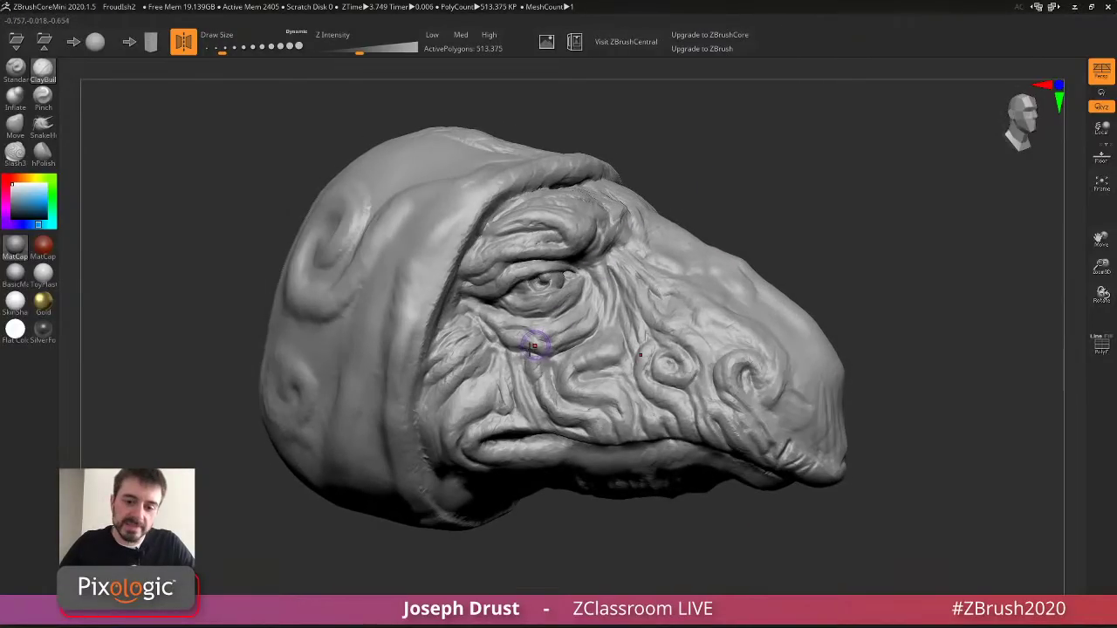
# Deepen the folds under the eye and the wrinkles across the outer cheek beside the hood.
pyautogui.moveTo(535, 346)
pyautogui.mouseDown()
pyautogui.moveTo(476, 356)
pyautogui.moveTo(439, 387)
pyautogui.moveTo(428, 444)
pyautogui.moveTo(448, 374)
pyautogui.mouseUp()
pyautogui.moveTo(762, 195)
pyautogui.mouseDown(button='right')
pyautogui.moveTo(777, 175)
pyautogui.moveTo(672, 244)
pyautogui.mouseUp(button='right')
pyautogui.moveTo(463, 384)
pyautogui.mouseDown()
pyautogui.moveTo(454, 389)
pyautogui.moveTo(503, 362)
pyautogui.moveTo(525, 392)
pyautogui.moveTo(522, 381)
pyautogui.mouseUp()
pyautogui.moveTo(771, 202)
pyautogui.keyDown('ctrl'); pyautogui.mouseDown(button='right')
pyautogui.moveTo(769, 184)
pyautogui.moveTo(770, 209)
pyautogui.mouseUp(button='right'); pyautogui.keyUp('ctrl')
pyautogui.moveTo(511, 393); pyautogui.dragTo(511, 365)
pyautogui.moveTo(510, 365)
pyautogui.mouseDown(button='right')
pyautogui.moveTo(840, 179)
pyautogui.moveTo(841, 196)
pyautogui.mouseUp(button='right')
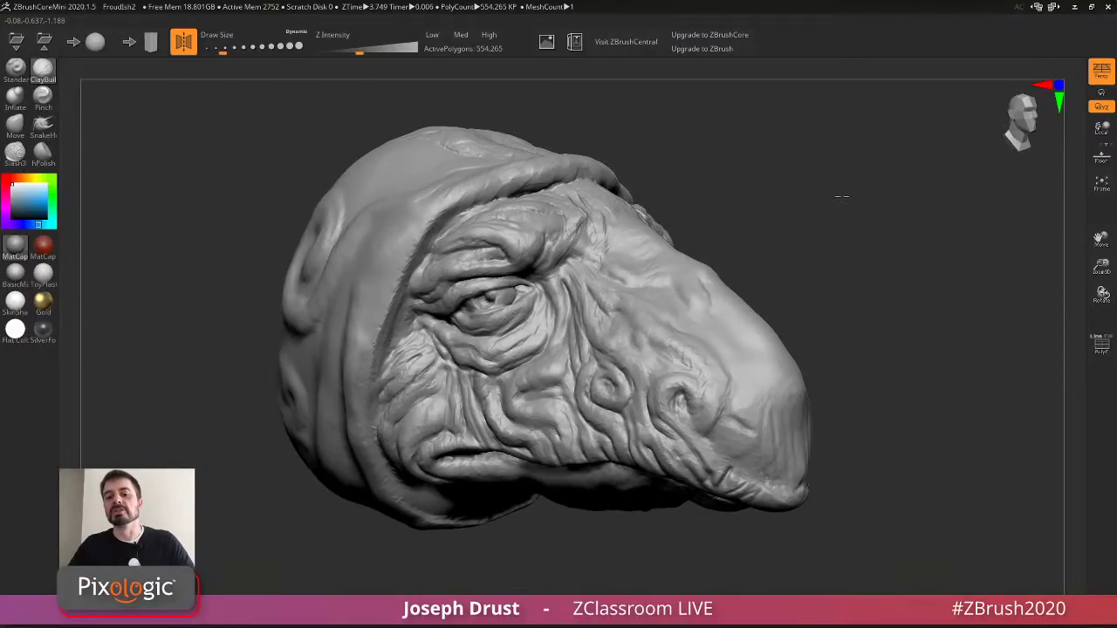
# Sculpt small wrinkles across the upper bridge of the nose near the inner brow.
pyautogui.moveTo(841, 196)
pyautogui.mouseDown()
pyautogui.moveTo(855, 182)
pyautogui.moveTo(835, 208)
pyautogui.mouseUp()
pyautogui.press('s')
pyautogui.moveTo(616, 272); pyautogui.dragTo(630, 272)
pyautogui.moveTo(756, 210); pyautogui.dragTo(761, 225)
pyautogui.moveTo(638, 285); pyautogui.dragTo(638, 291)
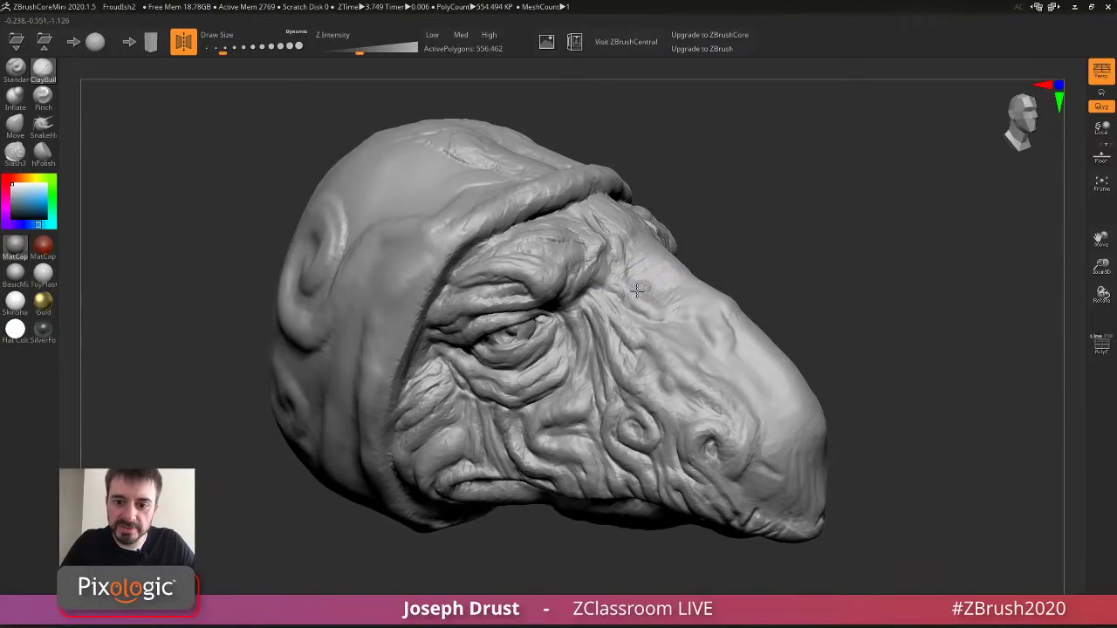
pyautogui.moveTo(791, 242); pyautogui.dragTo(823, 253)
pyautogui.moveTo(643, 269); pyautogui.dragTo(641, 299)
pyautogui.moveTo(719, 195); pyautogui.dragTo(683, 224)
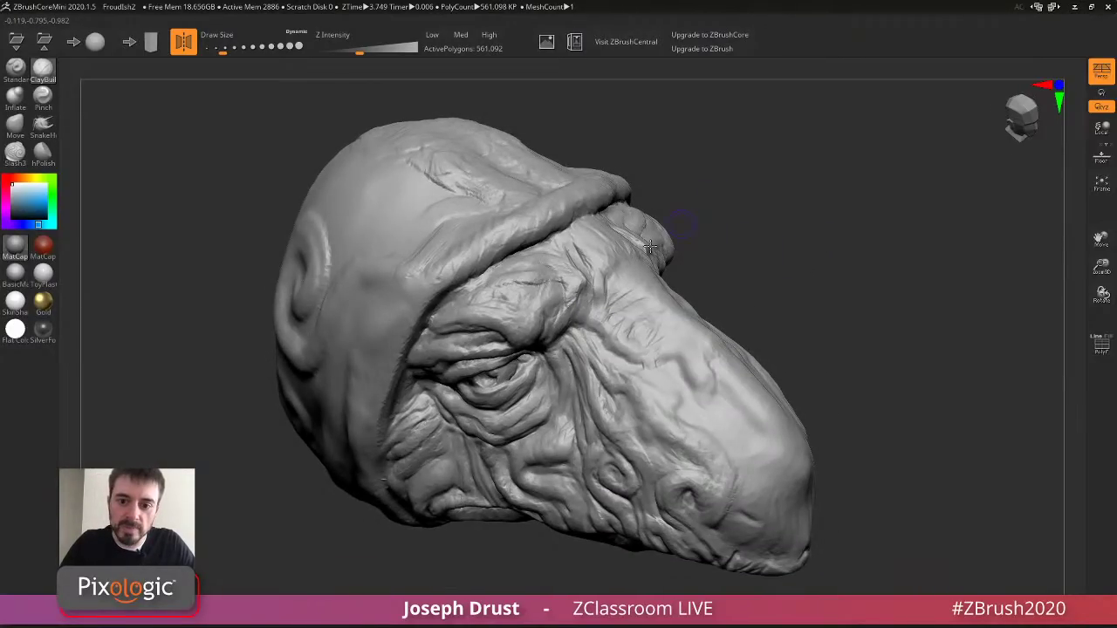
# Extend the forehead folds from the root of the nose up towards the hood's rim.
pyautogui.moveTo(612, 292)
pyautogui.mouseDown()
pyautogui.moveTo(609, 259)
pyautogui.moveTo(627, 266)
pyautogui.moveTo(577, 244)
pyautogui.mouseUp()
pyautogui.moveTo(675, 187); pyautogui.dragTo(584, 252)
pyautogui.moveTo(773, 227)
pyautogui.mouseDown()
pyautogui.moveTo(840, 183)
pyautogui.moveTo(808, 181)
pyautogui.mouseUp()
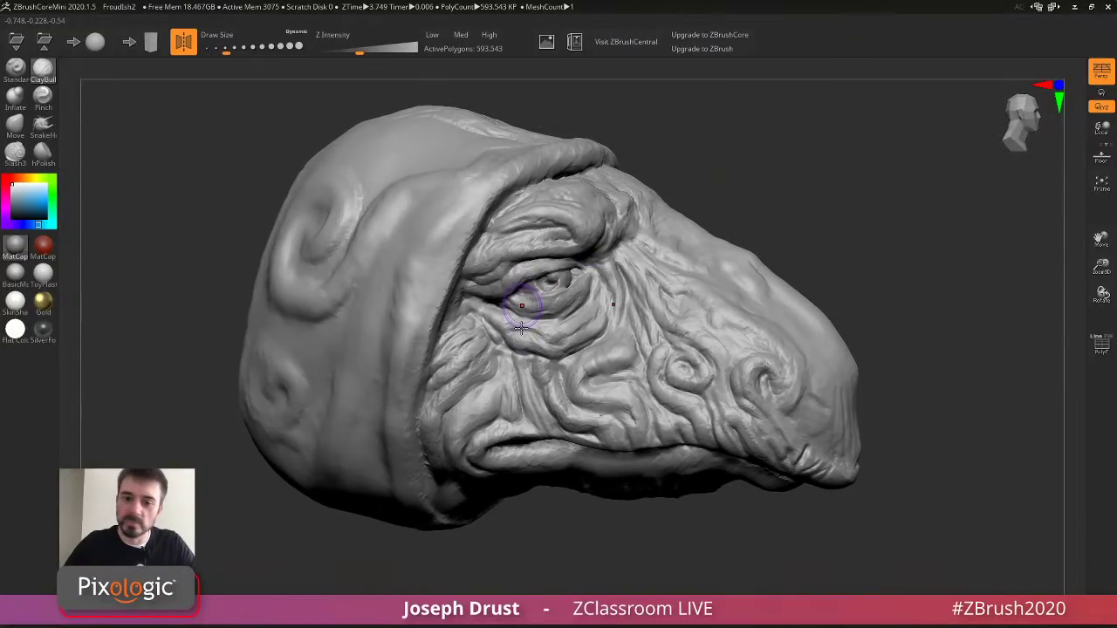
# Refine the bags beneath the eye with a smaller clay brush.
pyautogui.press('[')
pyautogui.moveTo(497, 319); pyautogui.dragTo(558, 336)
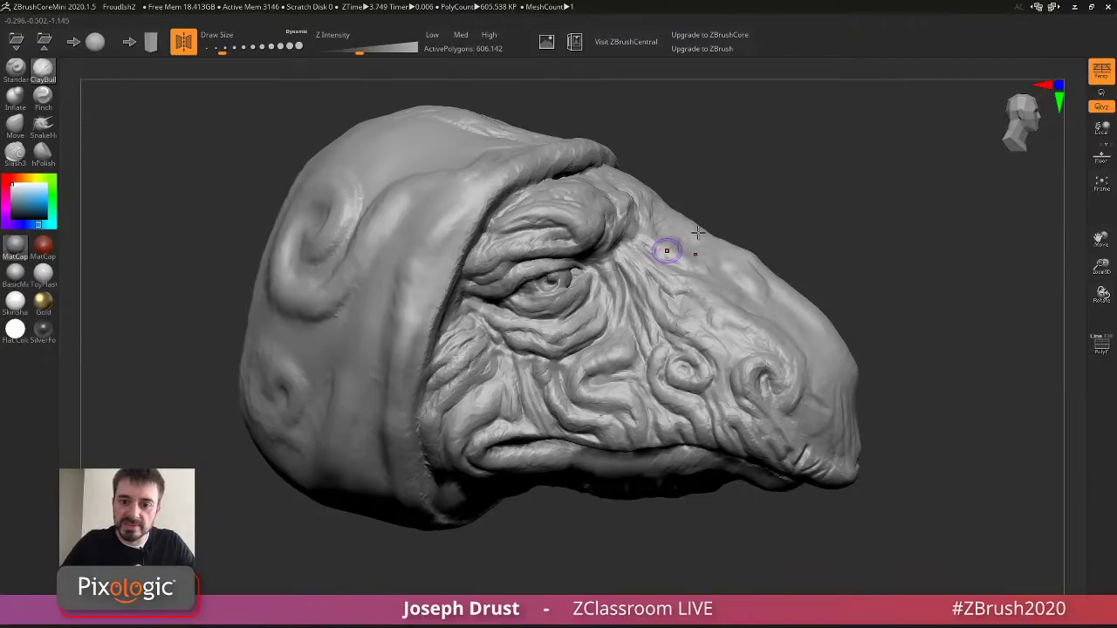
pyautogui.moveTo(698, 179); pyautogui.dragTo(693, 173)
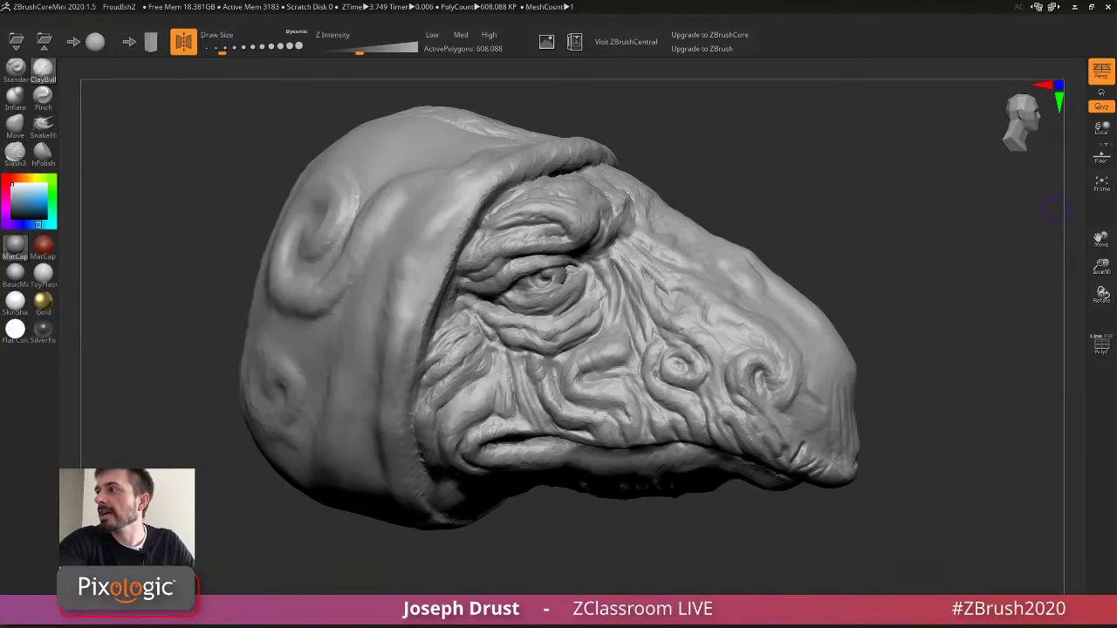
# Switch to the Chrome browser and look through the posts in the ZBrushLIVE Clubhouse - Special Streams thread.
pyautogui.hotkey('alt', 'Tab')
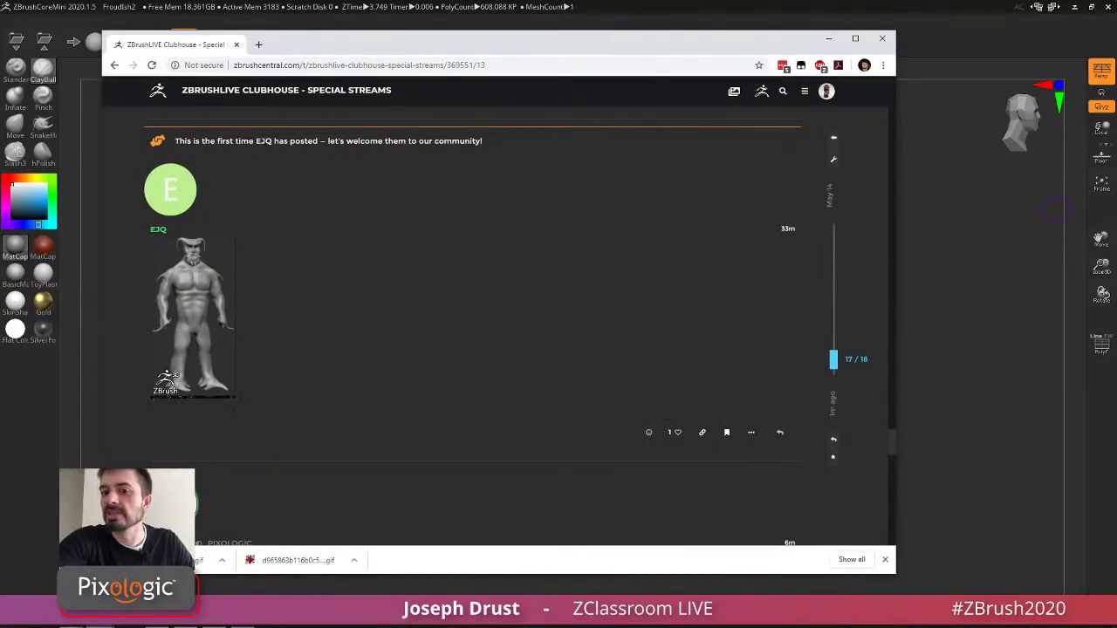
pyautogui.scroll(15, 316, 239)
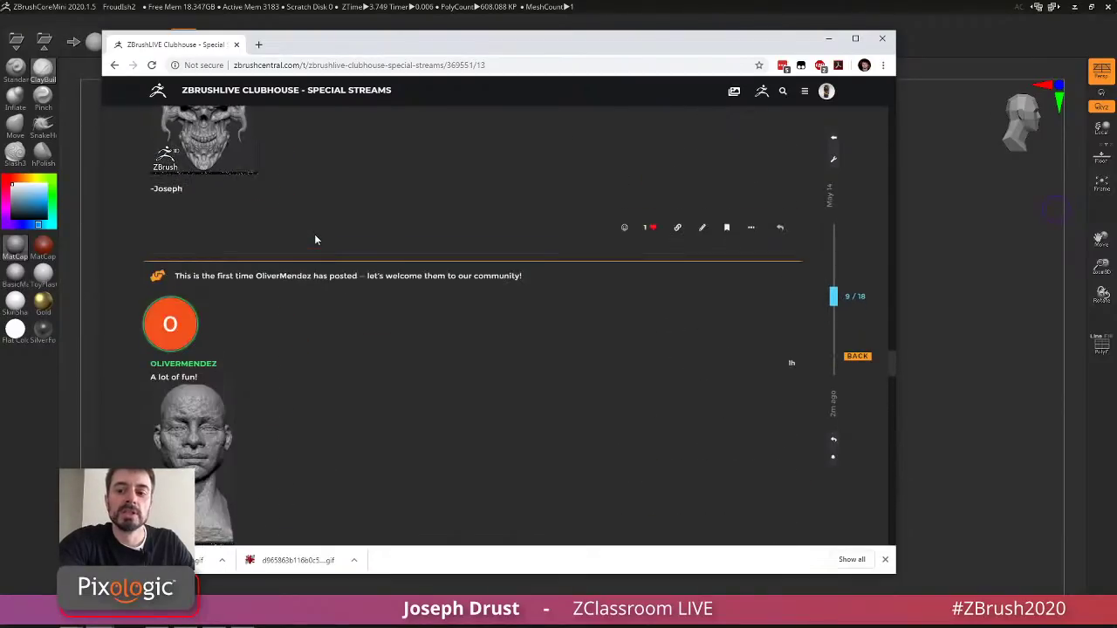
pyautogui.scroll(8, 315, 239)
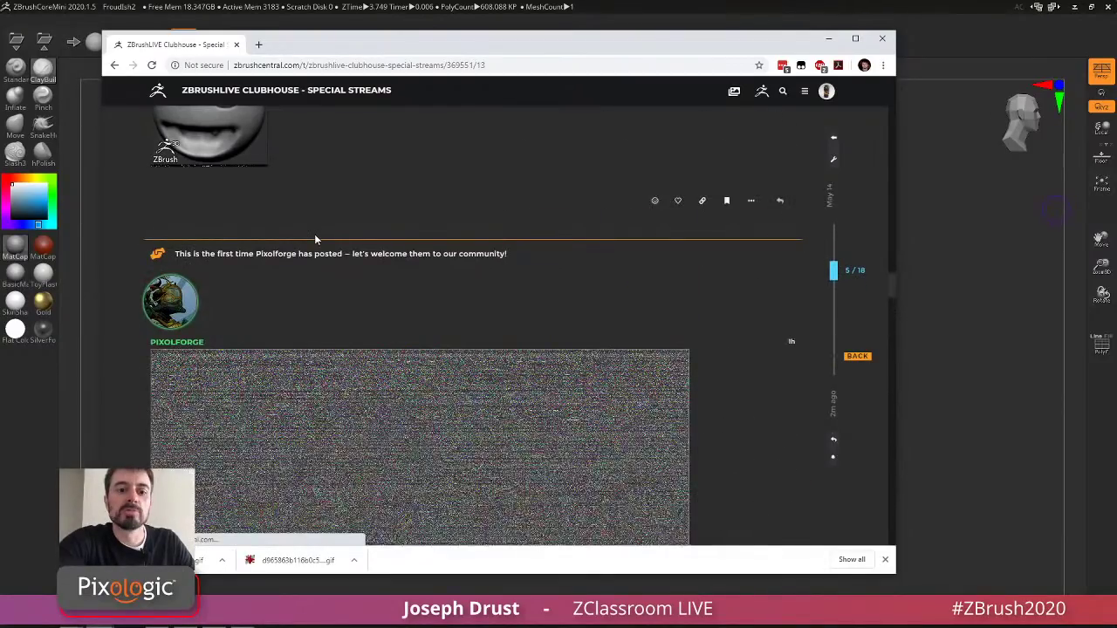
pyautogui.scroll(10, 316, 239)
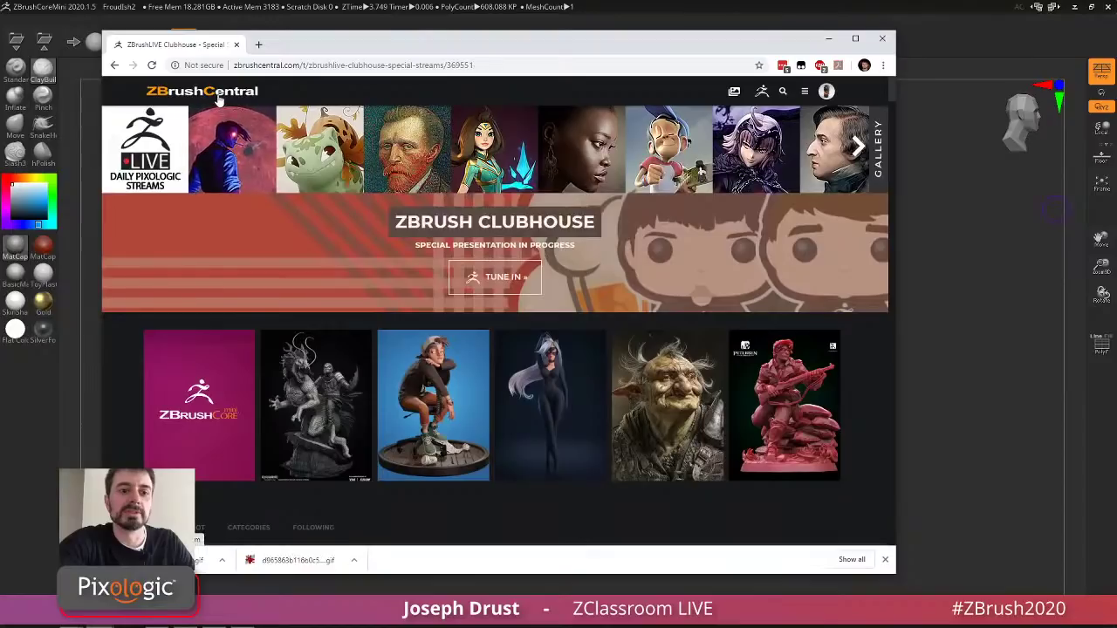
# Go to the ZBrushCentral home page and open the Introducing ZBrushCoreMini topic to read it.
pyautogui.click(219, 96)
pyautogui.scroll(-1, 255, 243)
pyautogui.scroll(-1, 254, 244)
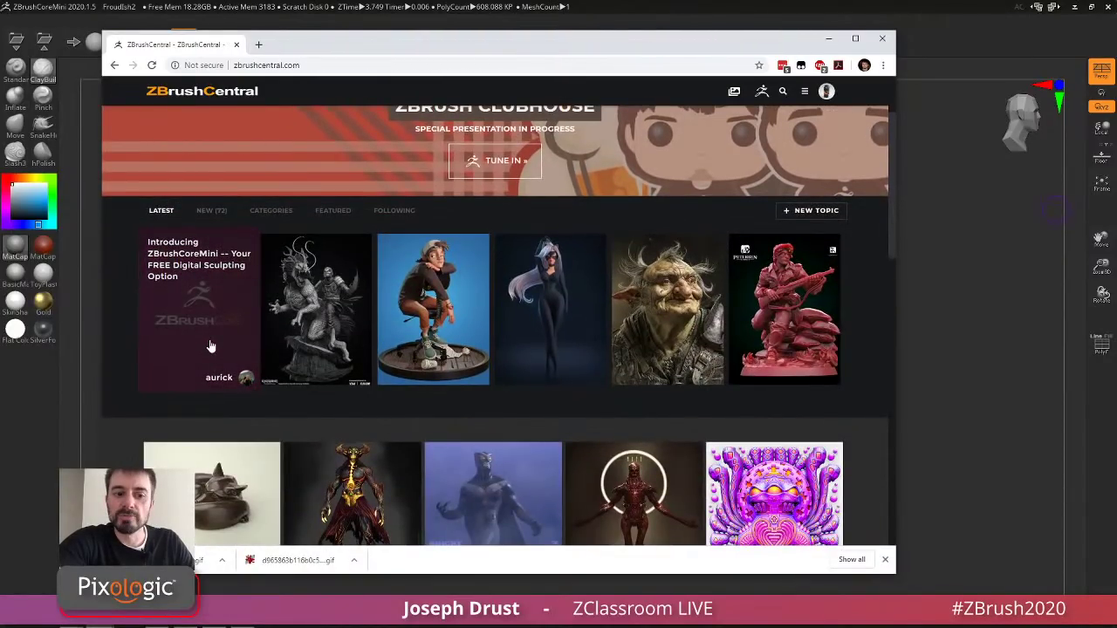
pyautogui.click(197, 328)
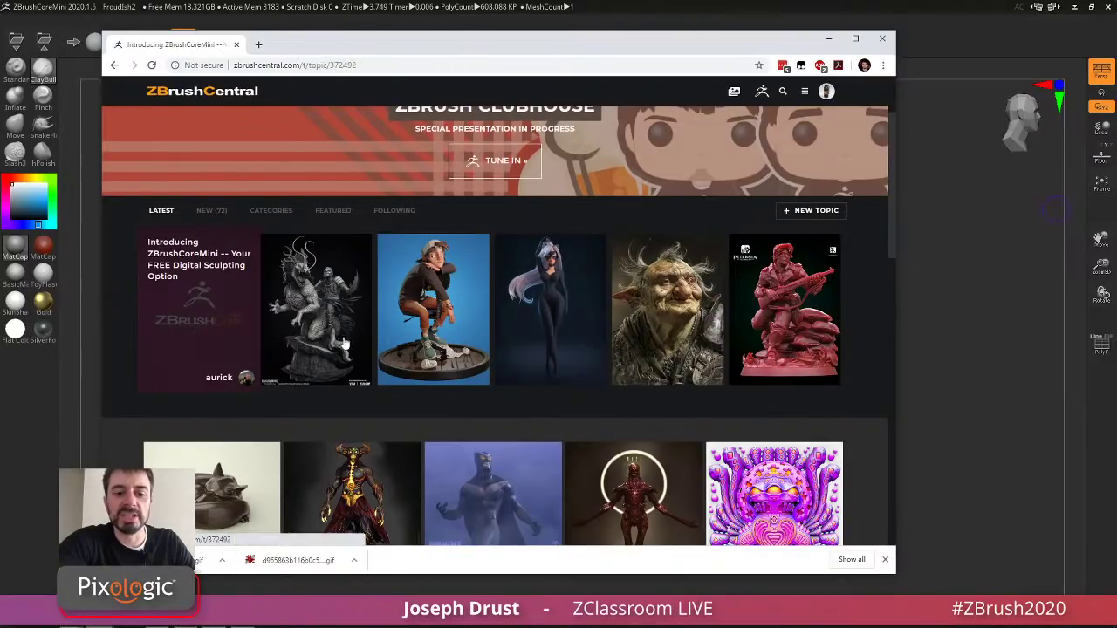
pyautogui.scroll(-6, 430, 343)
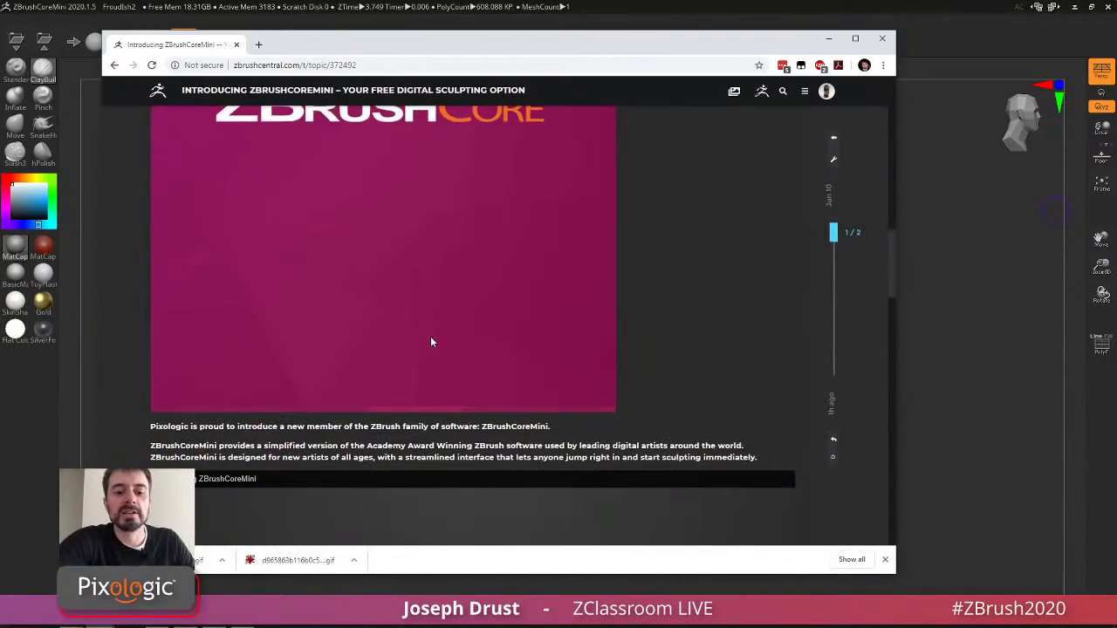
# Read the features, iMage3D, Viewer Mode and 3D Printing sections and the closing links of the Introducing ZBrushCoreMini topic.
pyautogui.scroll(-8, 430, 342)
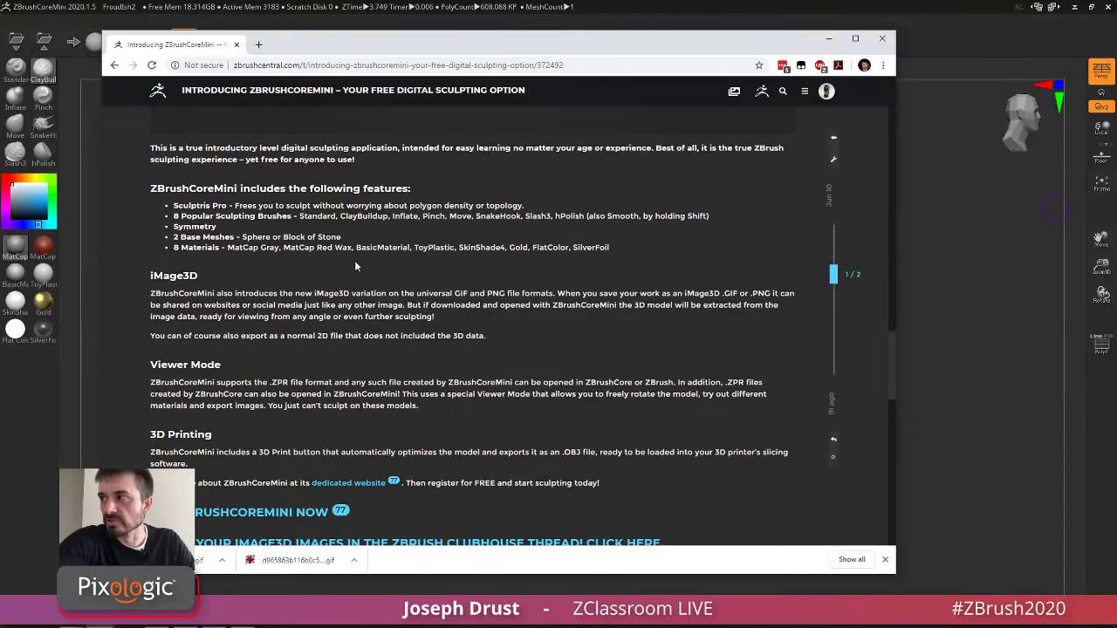
pyautogui.scroll(-1, 355, 264)
pyautogui.scroll(-2, 243, 242)
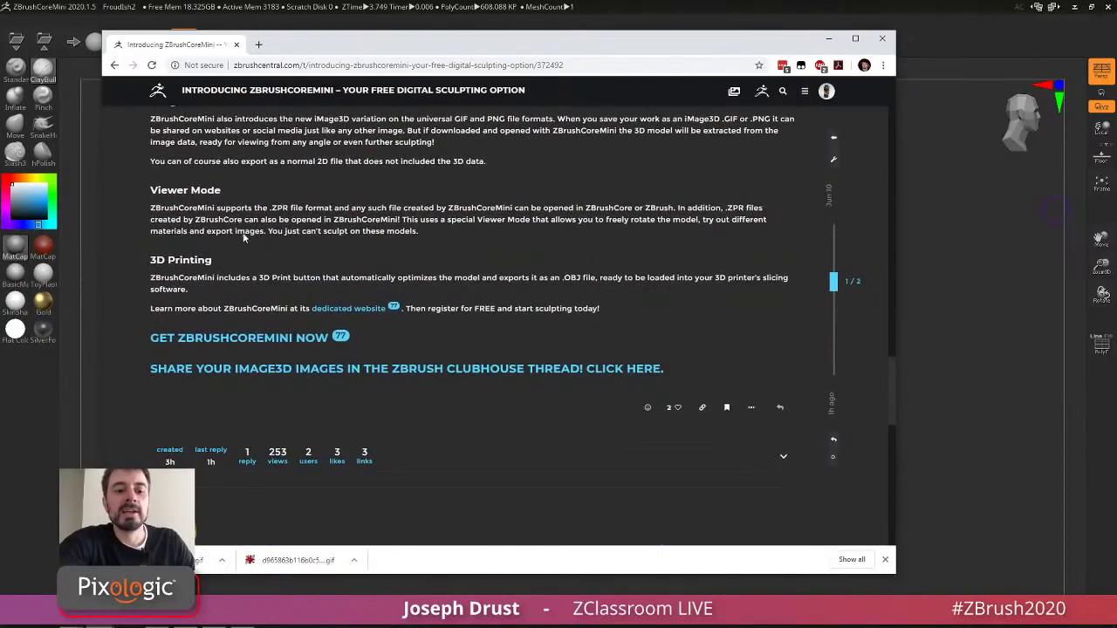
pyautogui.scroll(-1, 315, 263)
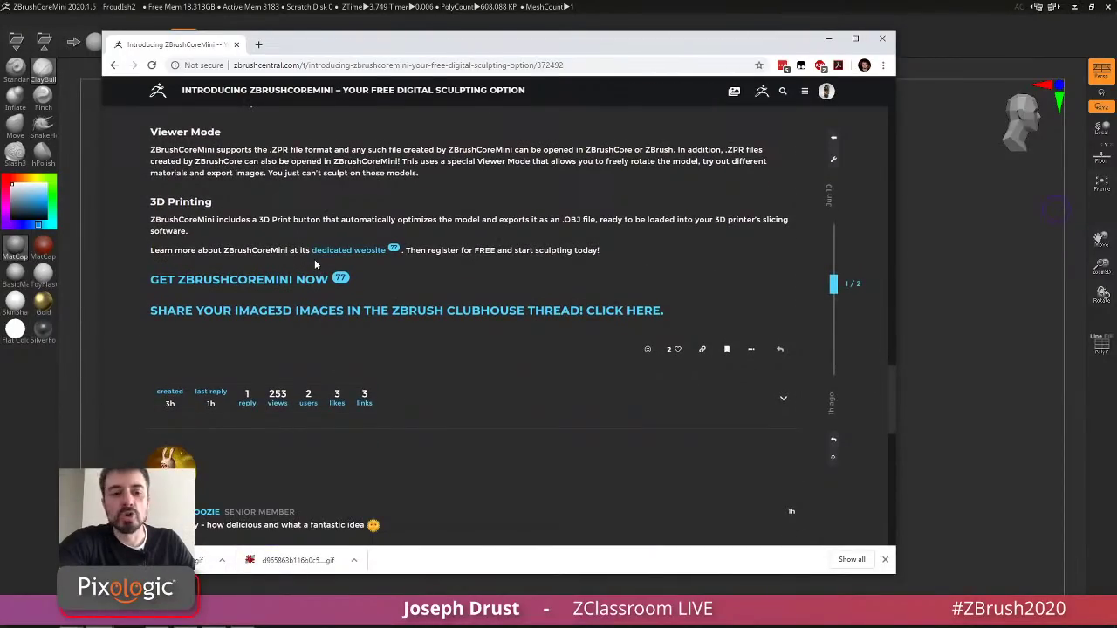
pyautogui.scroll(1, 314, 263)
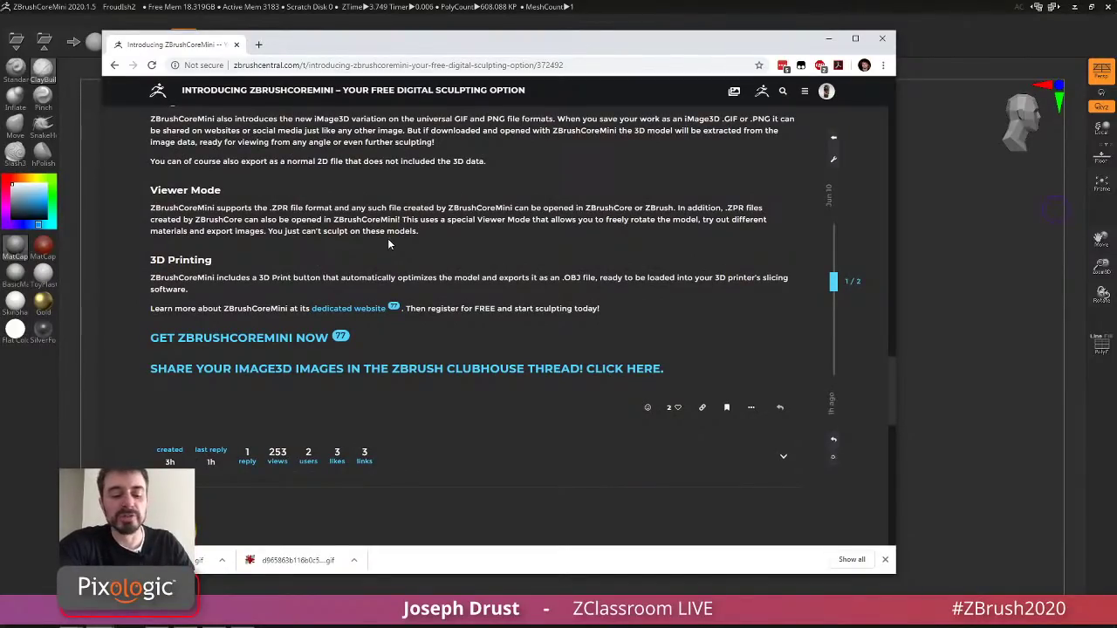
pyautogui.scroll(-1, 387, 240)
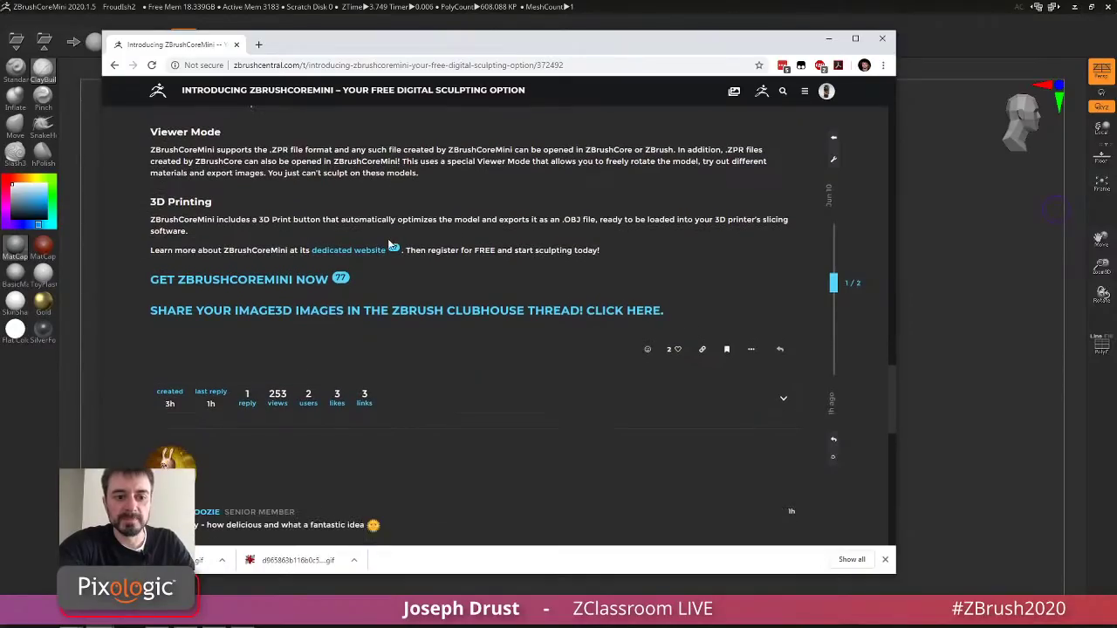
pyautogui.scroll(-1, 311, 223)
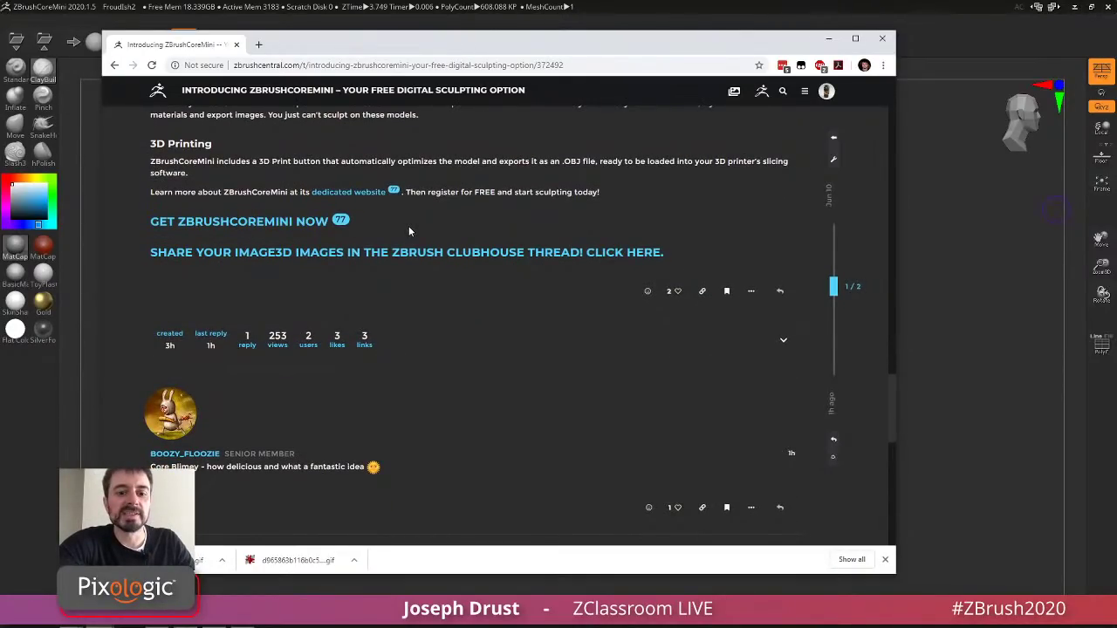
# Open the linked ZBrush Clubhouse thread and save the dinosaur head iMage3D GIF to the Desktop as dinmo.
pyautogui.click(466, 255)
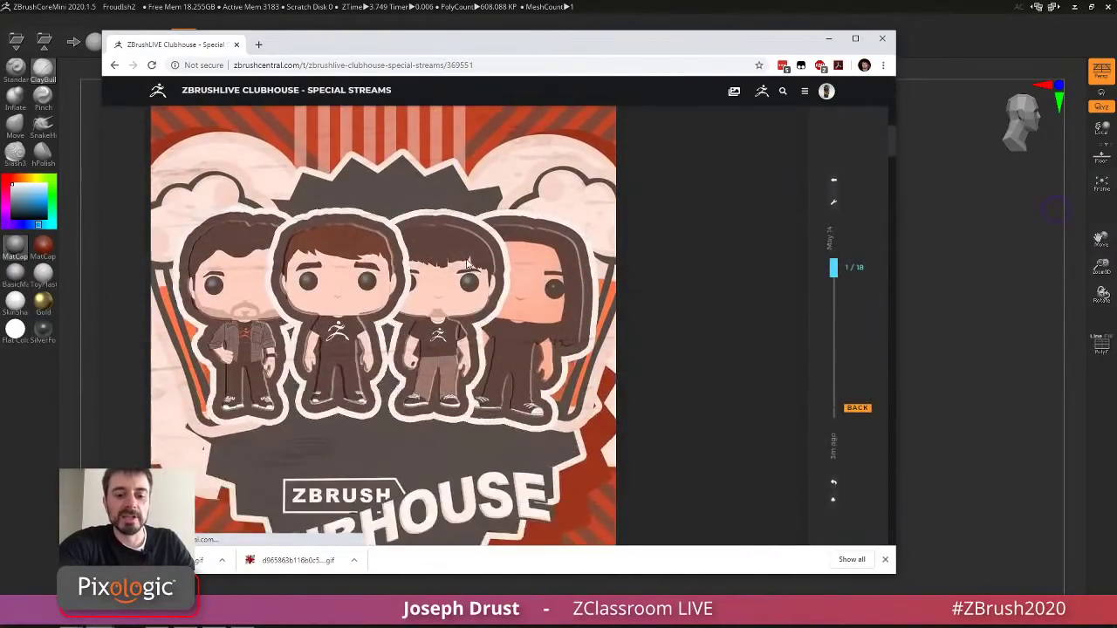
pyautogui.scroll(-5, 467, 264)
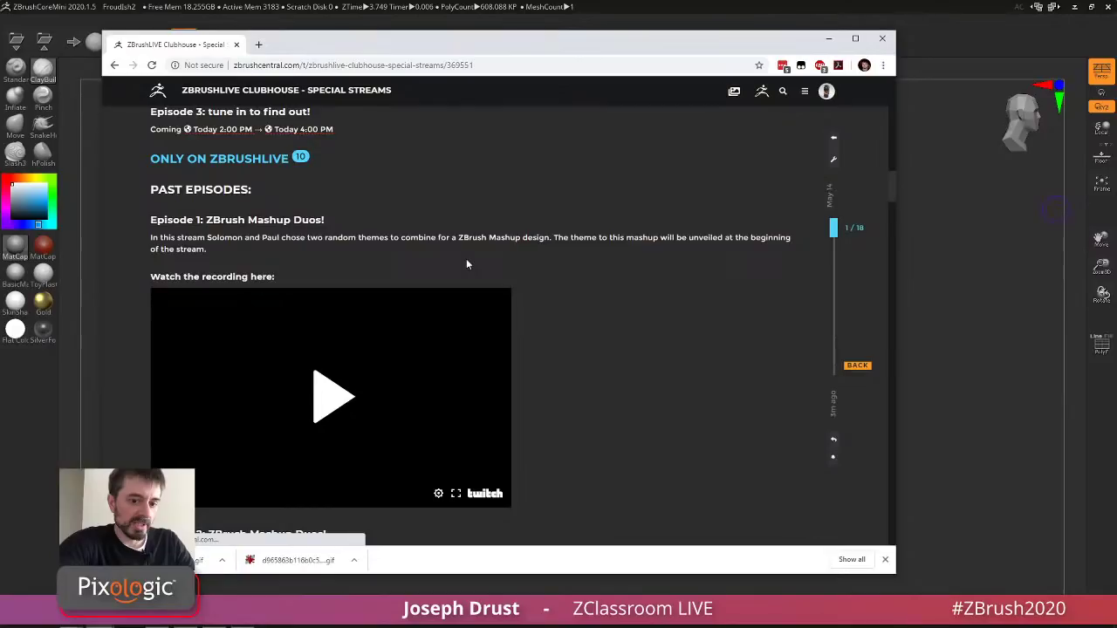
pyautogui.scroll(-10, 466, 258)
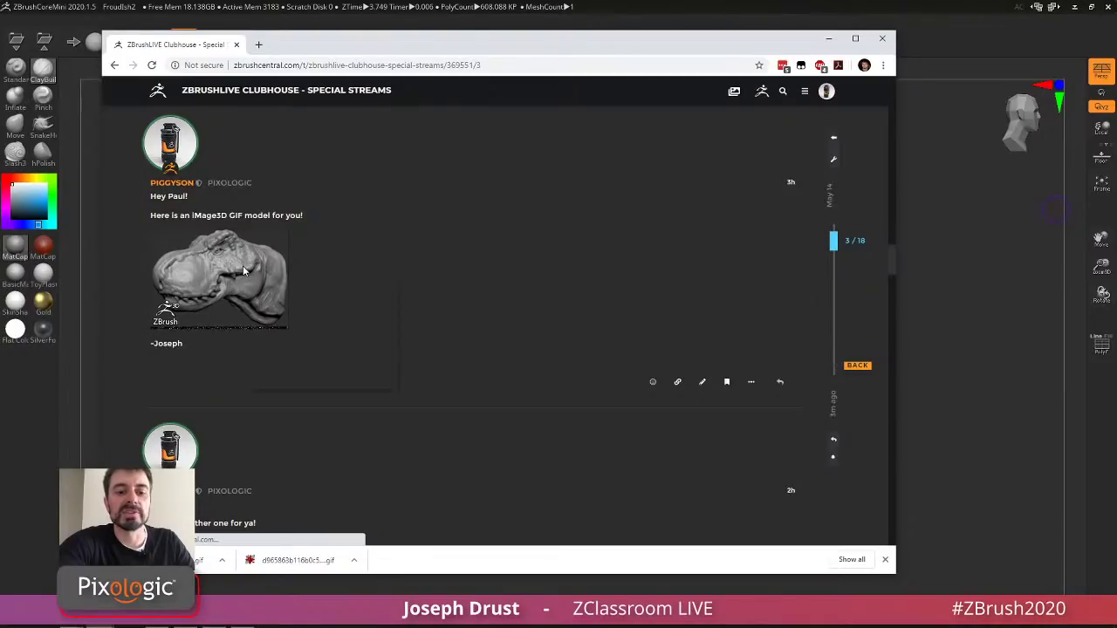
pyautogui.rightClick(243, 265)
pyautogui.click(293, 287)
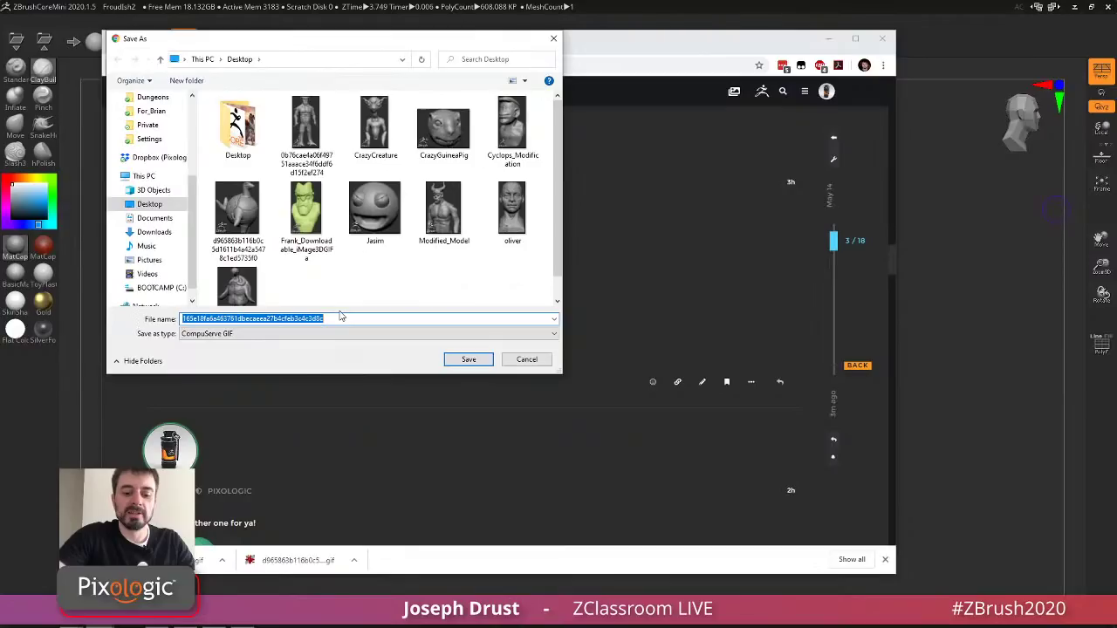
pyautogui.press('Return')
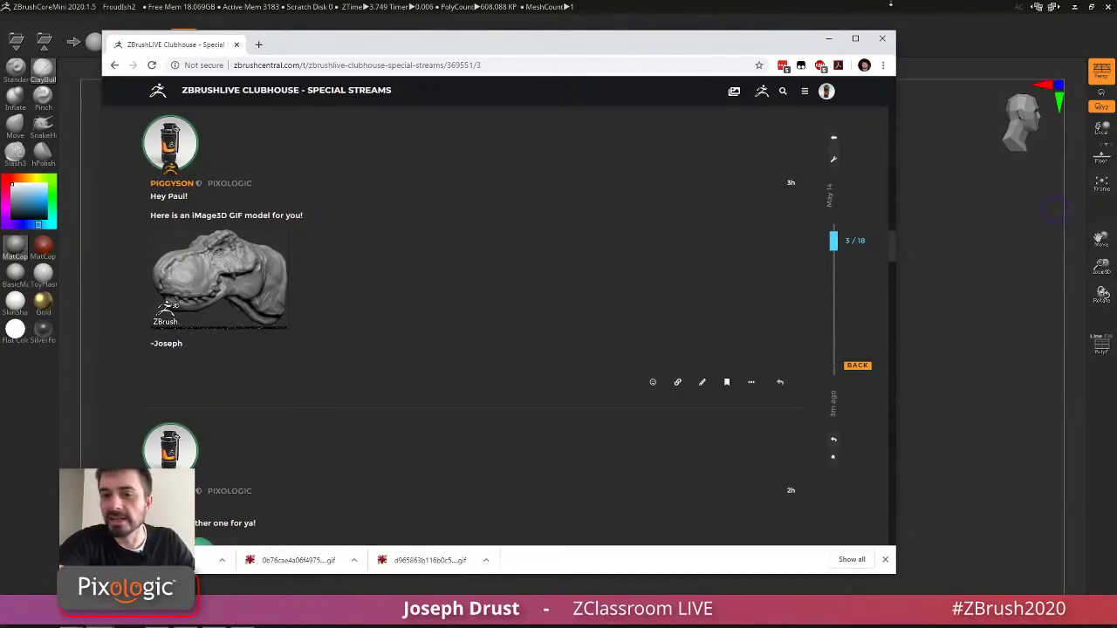
# Switch back to ZBrushCoreMini and open the dinmo GIF from the Desktop, browsing the files as extra large icons.
pyautogui.click(713, 5)
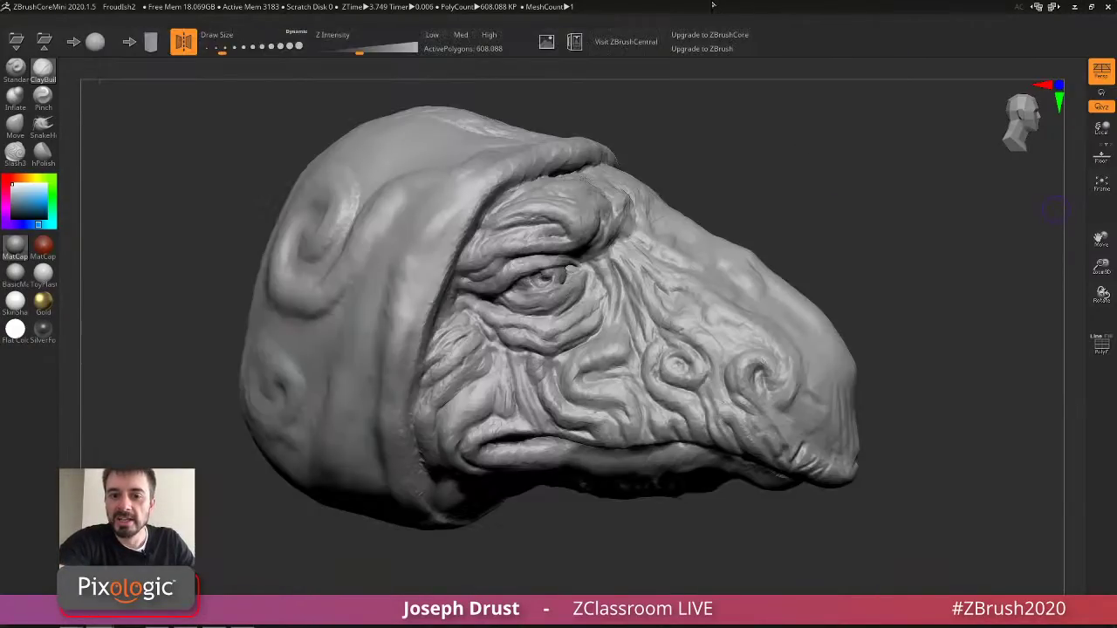
pyautogui.click(16, 41)
pyautogui.click(605, 348)
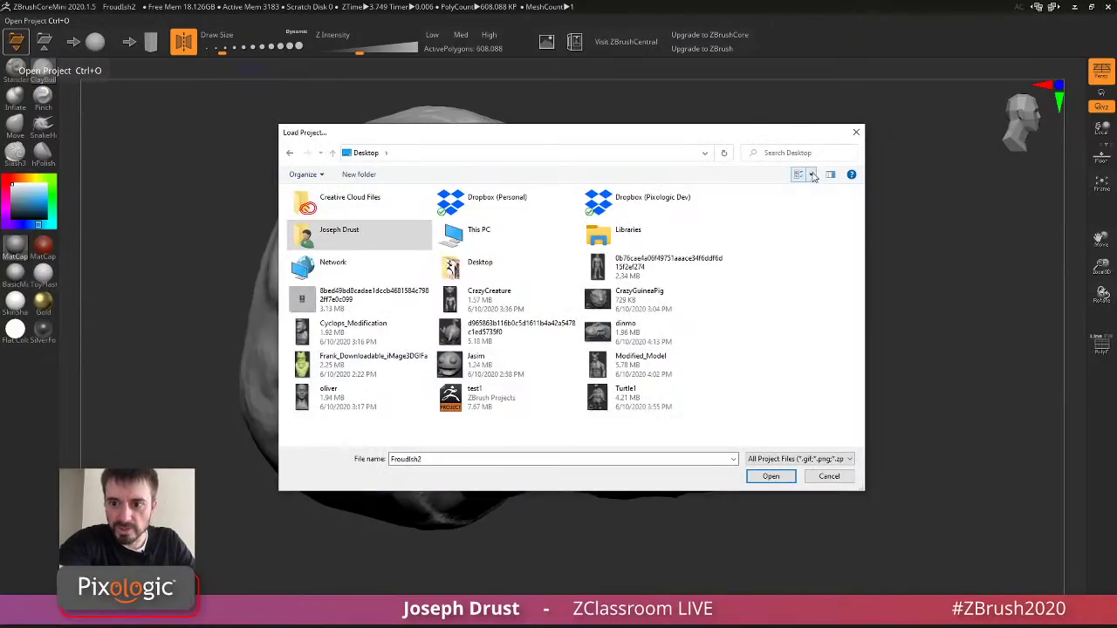
pyautogui.click(801, 173)
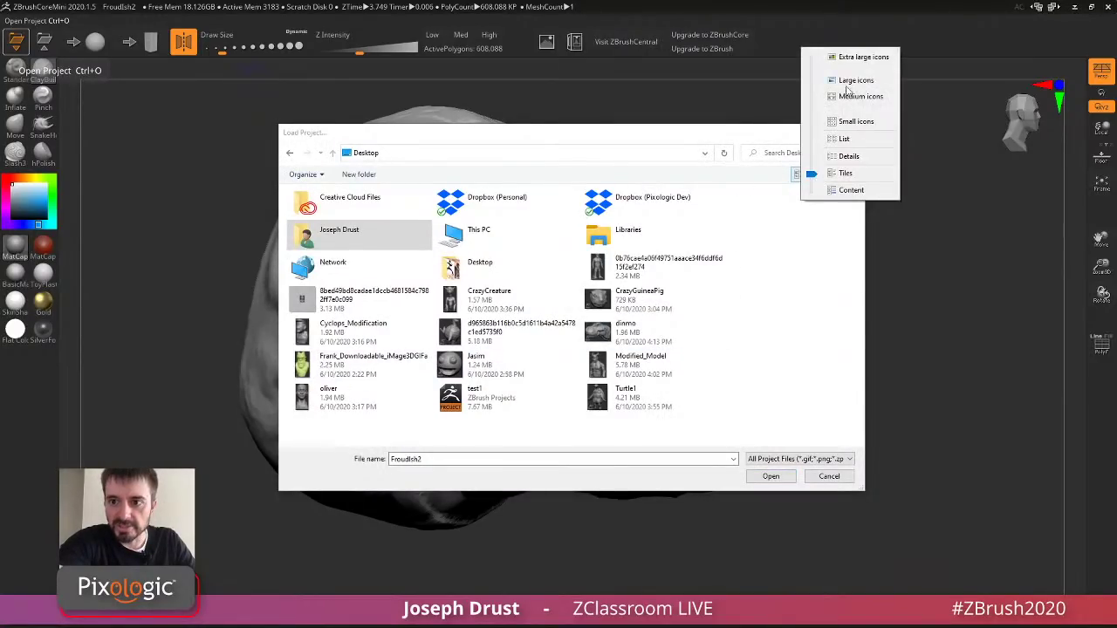
pyautogui.click(858, 58)
pyautogui.scroll(-5, 650, 261)
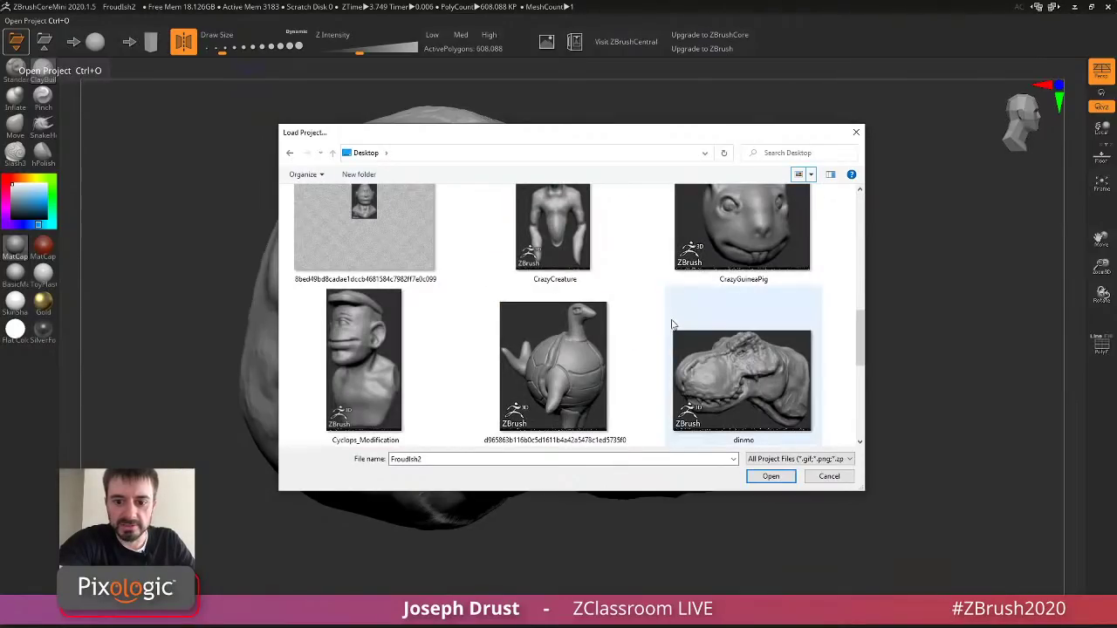
pyautogui.click(744, 413)
pyautogui.scroll(-1, 755, 366)
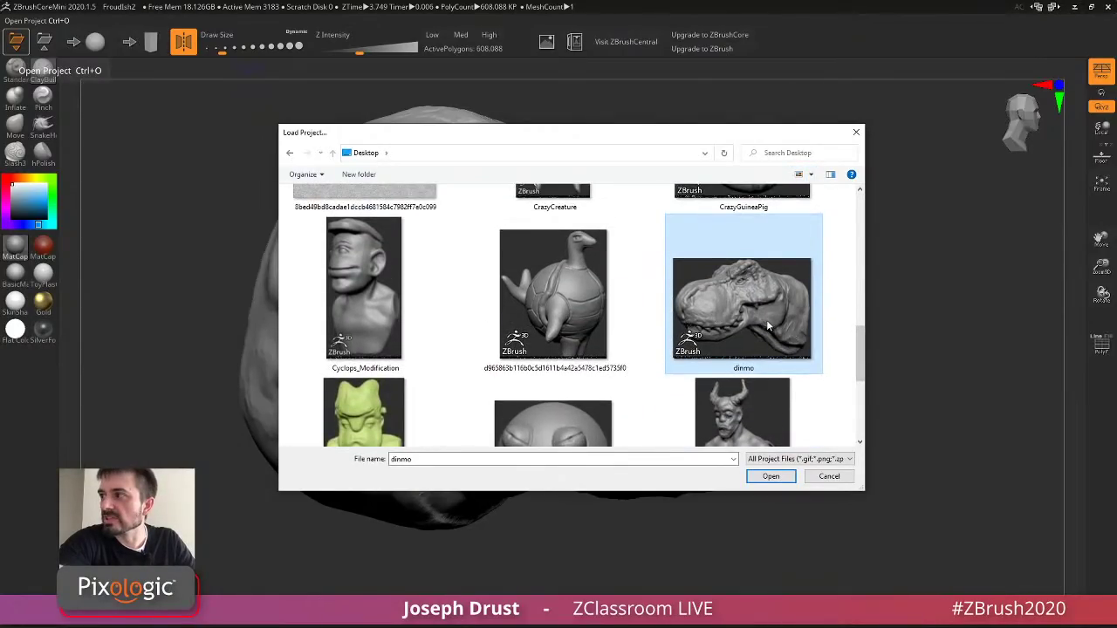
pyautogui.click(770, 477)
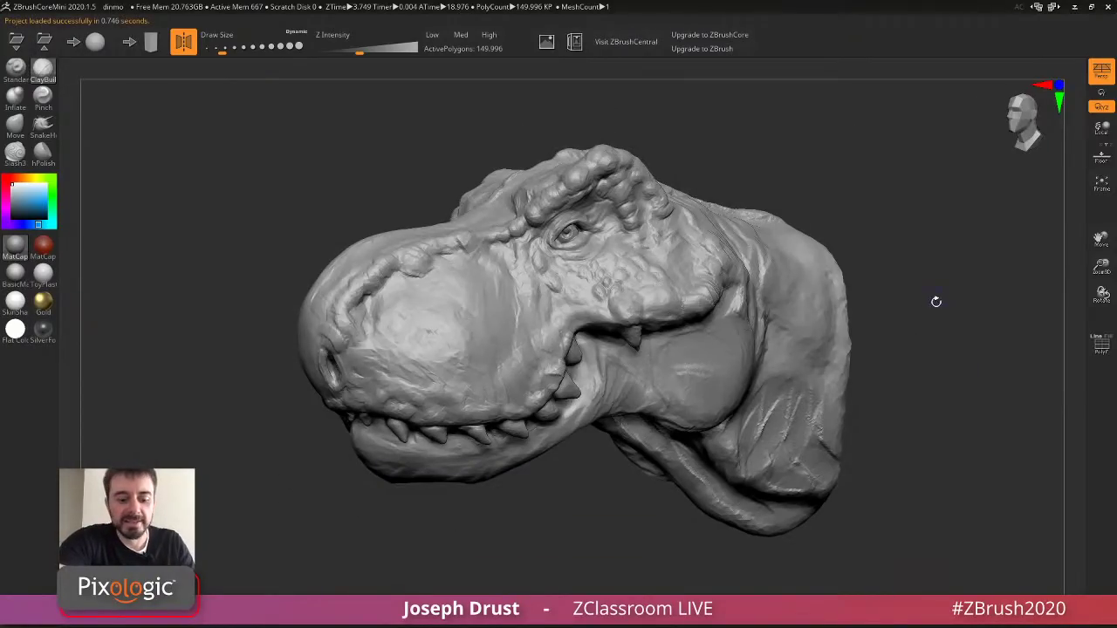
# Resize the ClayBuildup brush and add clay strokes to the dinosaur's snout and neck.
pyautogui.keyDown('ctrl'); pyautogui.moveTo(941, 353); pyautogui.dragTo(932, 334, button='right'); pyautogui.keyUp('ctrl')
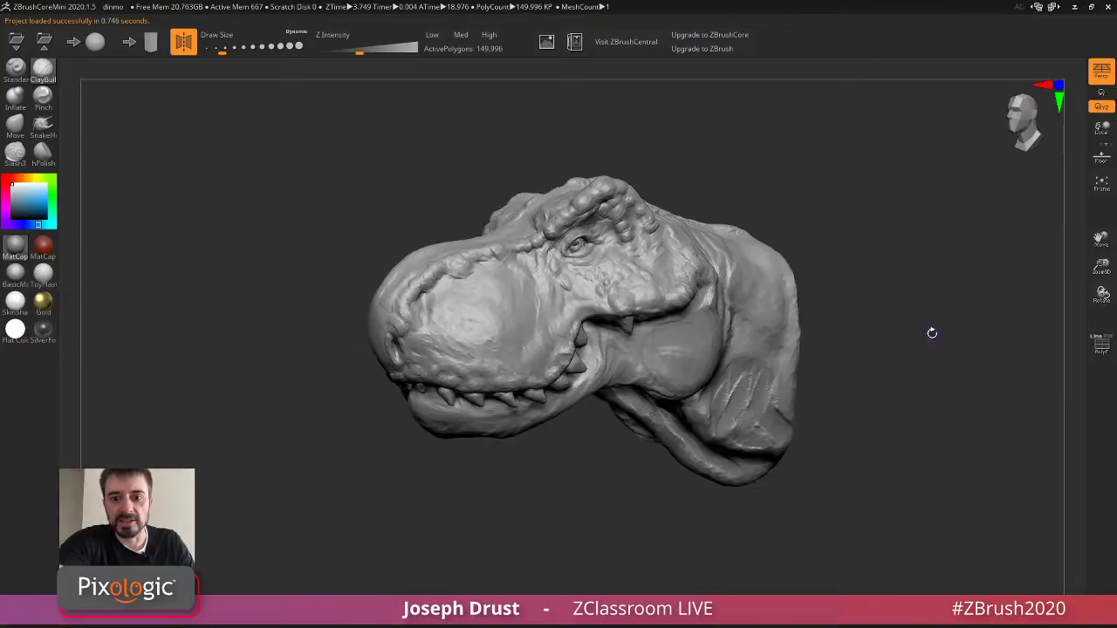
pyautogui.moveTo(932, 333); pyautogui.dragTo(935, 328)
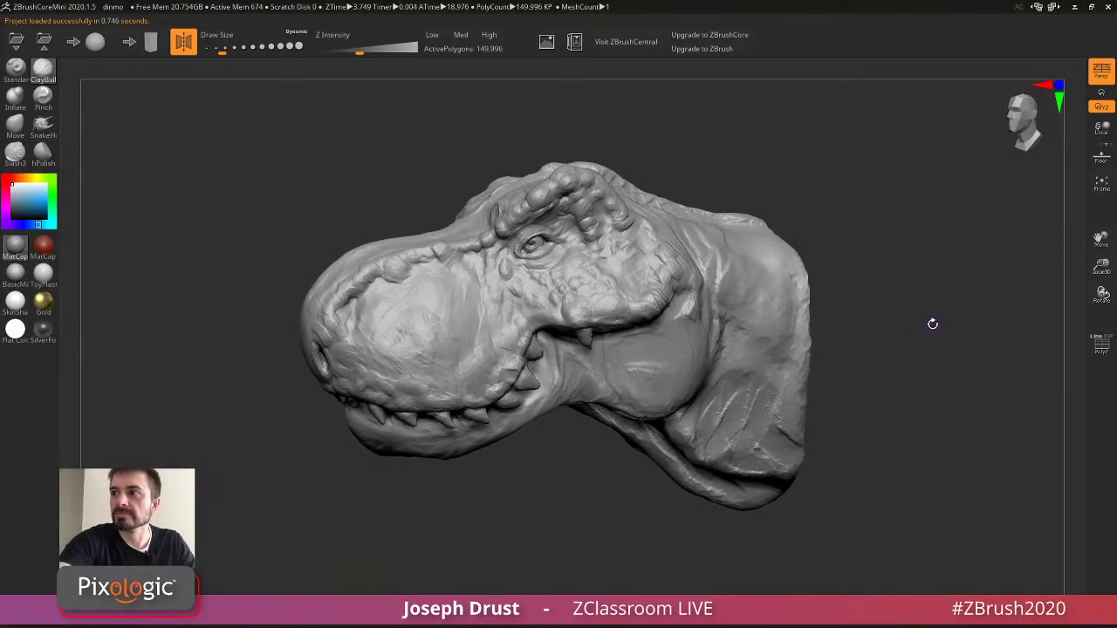
pyautogui.moveTo(933, 324); pyautogui.dragTo(940, 324)
pyautogui.press('s')
pyautogui.click(730, 147)
pyautogui.moveTo(492, 301)
pyautogui.mouseDown()
pyautogui.moveTo(485, 341)
pyautogui.moveTo(493, 274)
pyautogui.mouseUp()
pyautogui.moveTo(756, 141)
pyautogui.mouseDown()
pyautogui.moveTo(812, 137)
pyautogui.moveTo(729, 150)
pyautogui.mouseUp()
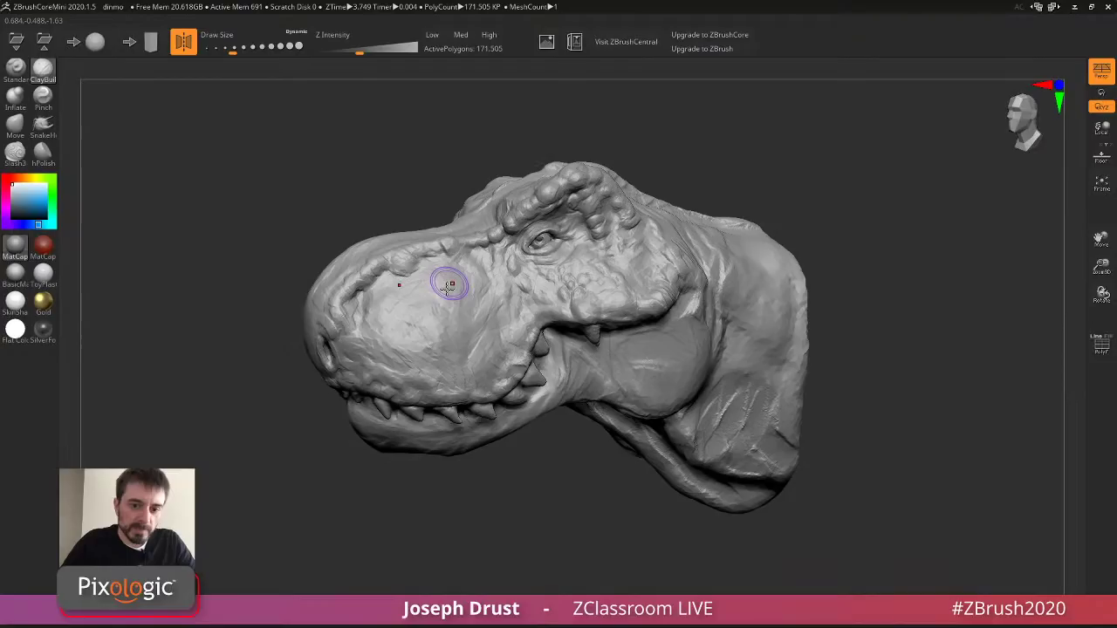
pyautogui.moveTo(670, 125)
pyautogui.mouseDown()
pyautogui.moveTo(763, 122)
pyautogui.moveTo(670, 127)
pyautogui.mouseUp()
pyautogui.press('s')
pyautogui.moveTo(322, 315)
pyautogui.mouseDown()
pyautogui.moveTo(340, 330)
pyautogui.moveTo(293, 335)
pyautogui.moveTo(375, 335)
pyautogui.mouseUp()
pyautogui.moveTo(712, 294); pyautogui.dragTo(748, 305)
# Pull a row of pointed spikes out of the brow and crown above the dinosaur's eye with the SnakeHook brush.
pyautogui.moveTo(785, 253); pyautogui.dragTo(827, 229)
pyautogui.moveTo(864, 287); pyautogui.dragTo(824, 356)
pyautogui.moveTo(915, 274)
pyautogui.mouseDown()
pyautogui.moveTo(940, 254)
pyautogui.moveTo(779, 221)
pyautogui.mouseUp()
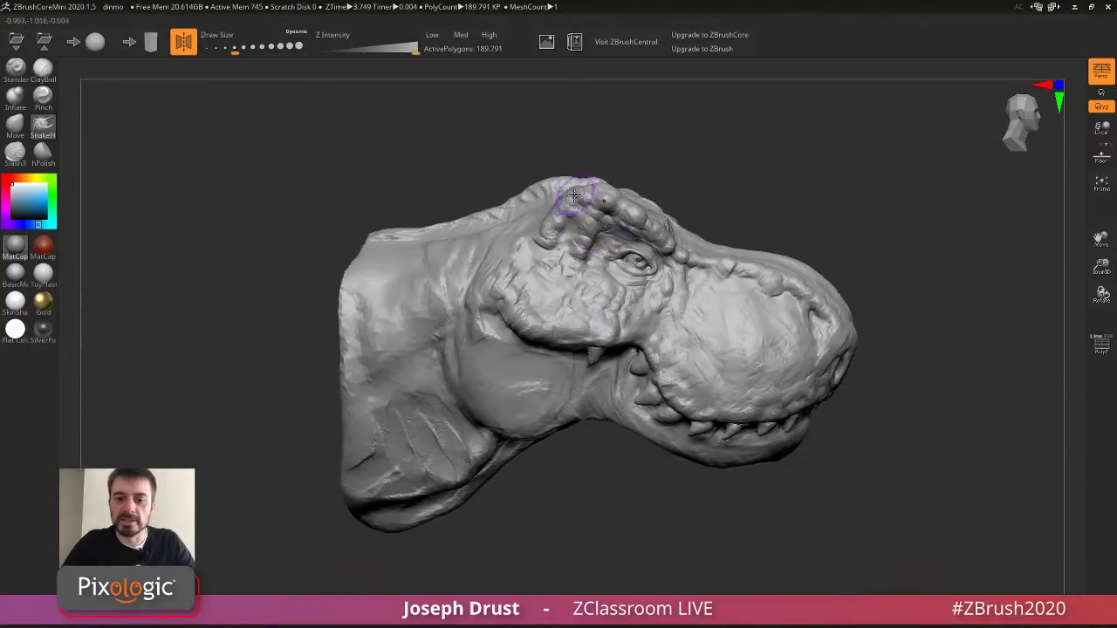
pyautogui.moveTo(572, 199); pyautogui.dragTo(550, 143)
pyautogui.moveTo(601, 201)
pyautogui.mouseDown()
pyautogui.moveTo(596, 137)
pyautogui.moveTo(618, 150)
pyautogui.mouseUp()
pyautogui.moveTo(636, 200); pyautogui.dragTo(649, 162)
pyautogui.moveTo(662, 221); pyautogui.dragTo(692, 194)
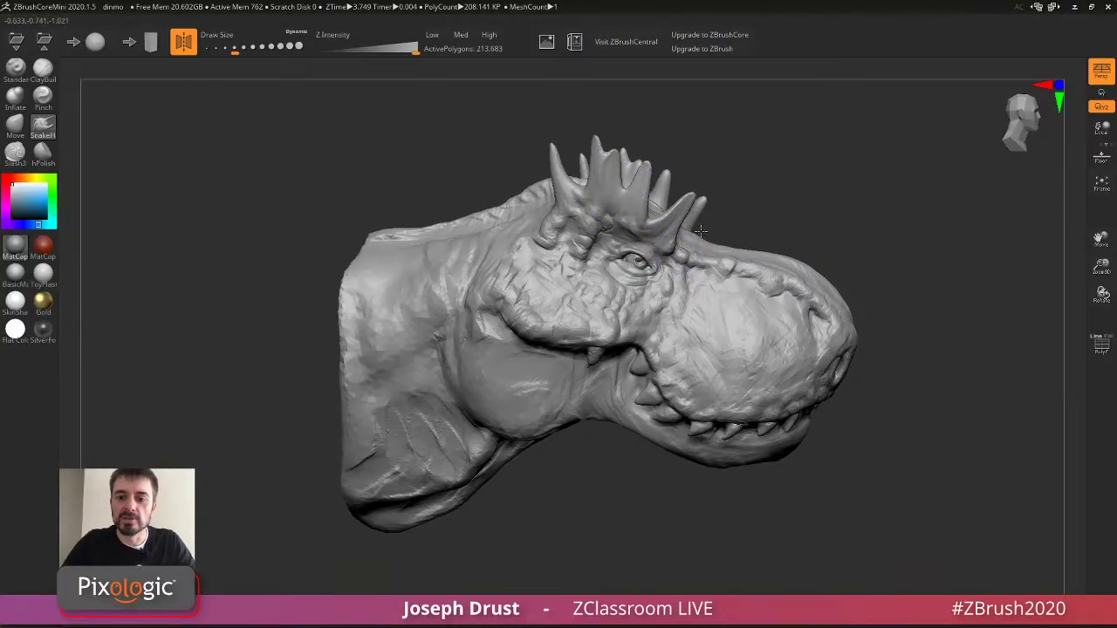
pyautogui.moveTo(687, 248); pyautogui.dragTo(706, 232)
pyautogui.moveTo(781, 195); pyautogui.dragTo(756, 222)
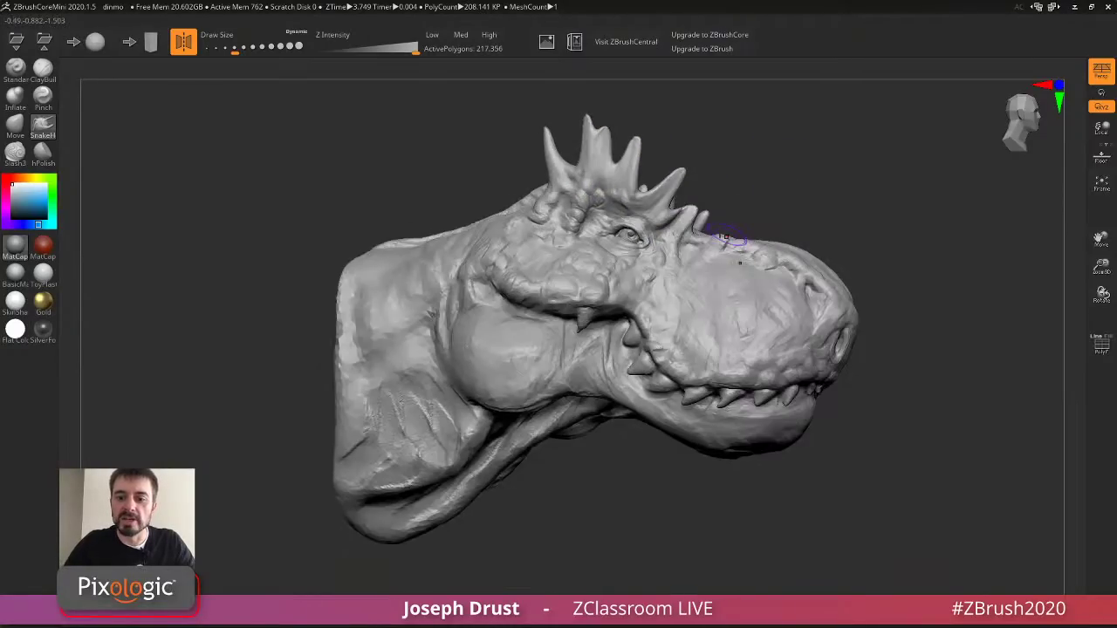
pyautogui.moveTo(757, 178); pyautogui.dragTo(771, 124)
# Enlarge the SnakeHook brush and pull several long strands of skin down from the dinosaur's throat.
pyautogui.press(']')
pyautogui.moveTo(576, 371); pyautogui.dragTo(578, 444)
pyautogui.moveTo(534, 389); pyautogui.dragTo(522, 520)
pyautogui.moveTo(494, 415); pyautogui.dragTo(451, 536)
pyautogui.moveTo(581, 424); pyautogui.dragTo(573, 441)
pyautogui.moveTo(644, 417)
pyautogui.keyDown('alt'); pyautogui.mouseDown()
pyautogui.moveTo(654, 462)
pyautogui.moveTo(674, 449)
pyautogui.moveTo(611, 449)
pyautogui.moveTo(737, 418)
pyautogui.mouseUp(); pyautogui.keyUp('alt')
pyautogui.press('s')
pyautogui.press('s')
pyautogui.moveTo(550, 410)
pyautogui.mouseDown()
pyautogui.moveTo(529, 410)
pyautogui.moveTo(532, 435)
pyautogui.moveTo(552, 424)
pyautogui.mouseUp()
pyautogui.press('s')
pyautogui.moveTo(529, 423)
pyautogui.mouseDown()
pyautogui.moveTo(527, 456)
pyautogui.moveTo(543, 418)
pyautogui.mouseUp()
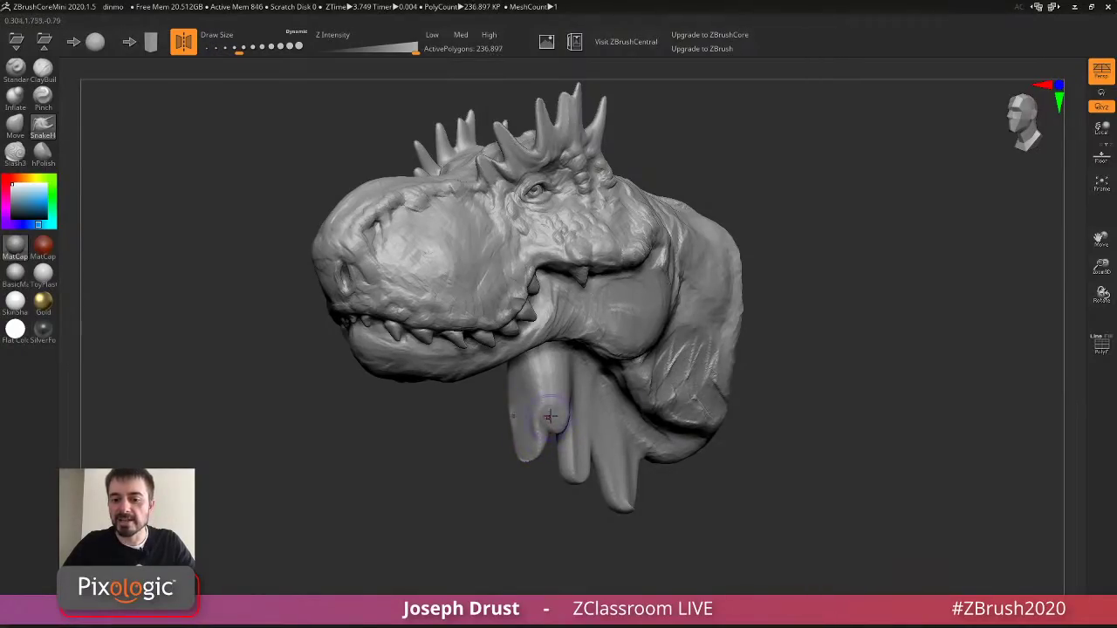
# Smooth the hanging throat strands and reshape them into broad, pointed skin flaps.
pyautogui.moveTo(832, 269); pyautogui.dragTo(920, 253)
pyautogui.keyDown('shift'); pyautogui.moveTo(590, 428); pyautogui.dragTo(599, 387); pyautogui.keyUp('shift')
pyautogui.moveTo(648, 414); pyautogui.dragTo(698, 410)
pyautogui.moveTo(601, 399)
pyautogui.keyDown('shift'); pyautogui.mouseDown()
pyautogui.moveTo(633, 441)
pyautogui.moveTo(636, 426)
pyautogui.moveTo(621, 436)
pyautogui.mouseUp(); pyautogui.keyUp('shift')
pyautogui.moveTo(569, 464)
pyautogui.mouseDown()
pyautogui.moveTo(576, 496)
pyautogui.moveTo(536, 504)
pyautogui.moveTo(627, 371)
pyautogui.mouseUp()
pyautogui.moveTo(699, 387); pyautogui.dragTo(556, 398)
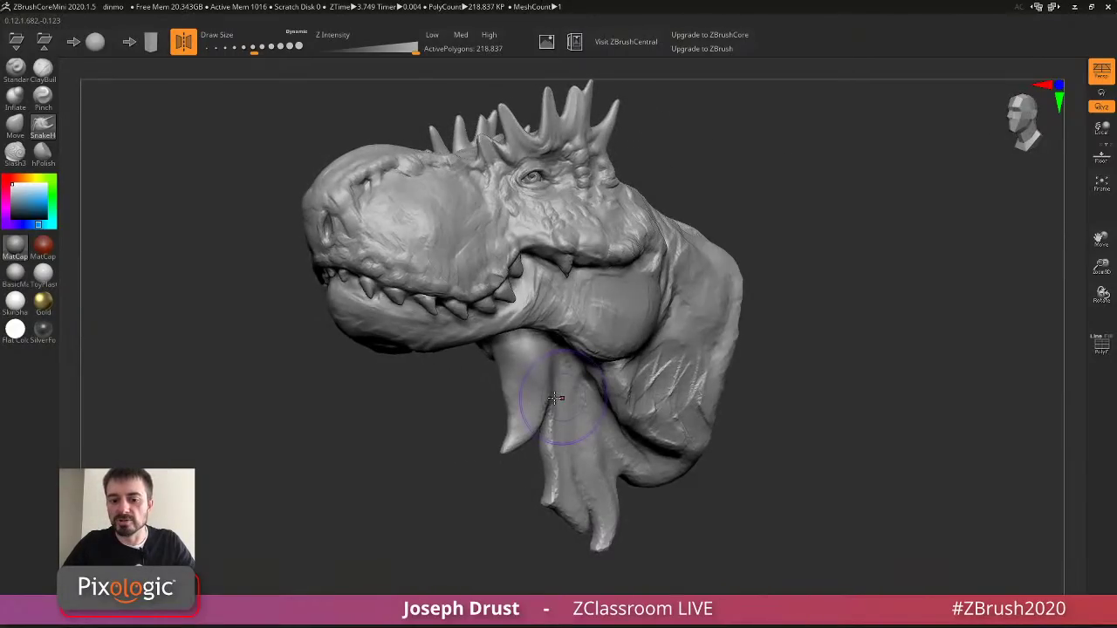
pyautogui.moveTo(767, 253)
pyautogui.mouseDown()
pyautogui.moveTo(858, 250)
pyautogui.moveTo(889, 277)
pyautogui.moveTo(917, 232)
pyautogui.moveTo(910, 253)
pyautogui.moveTo(896, 236)
pyautogui.moveTo(862, 229)
pyautogui.mouseUp()
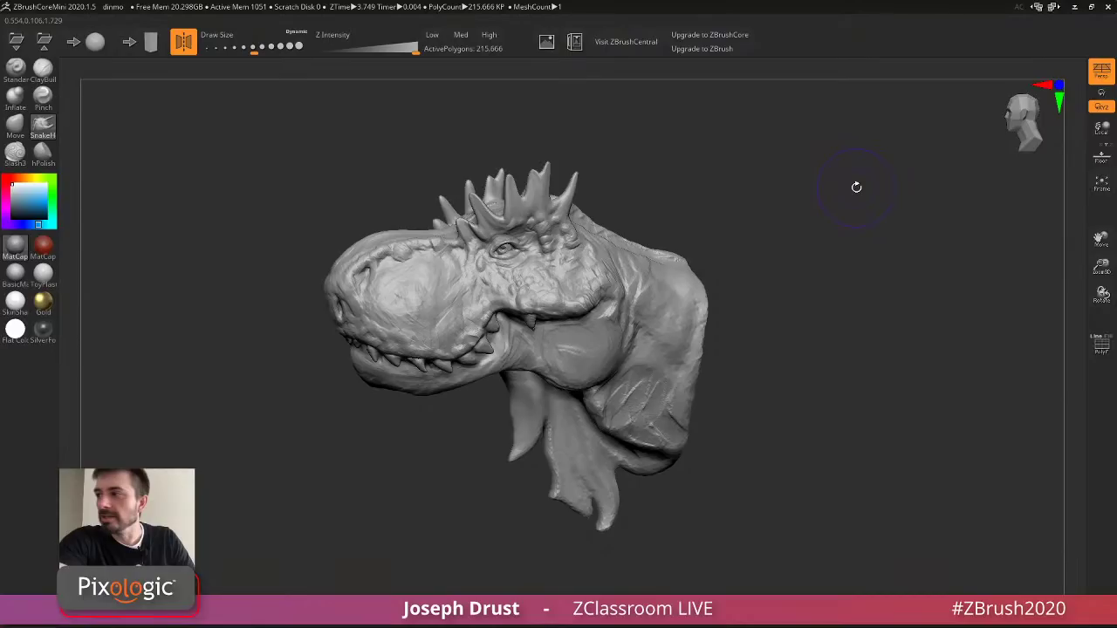
# Launch ZBrushCentral from ZBrushCoreMini using Google Chrome, and go to the site's home page in the browser.
pyautogui.hotkey('alt', 'Tab')
pyautogui.click(932, 35)
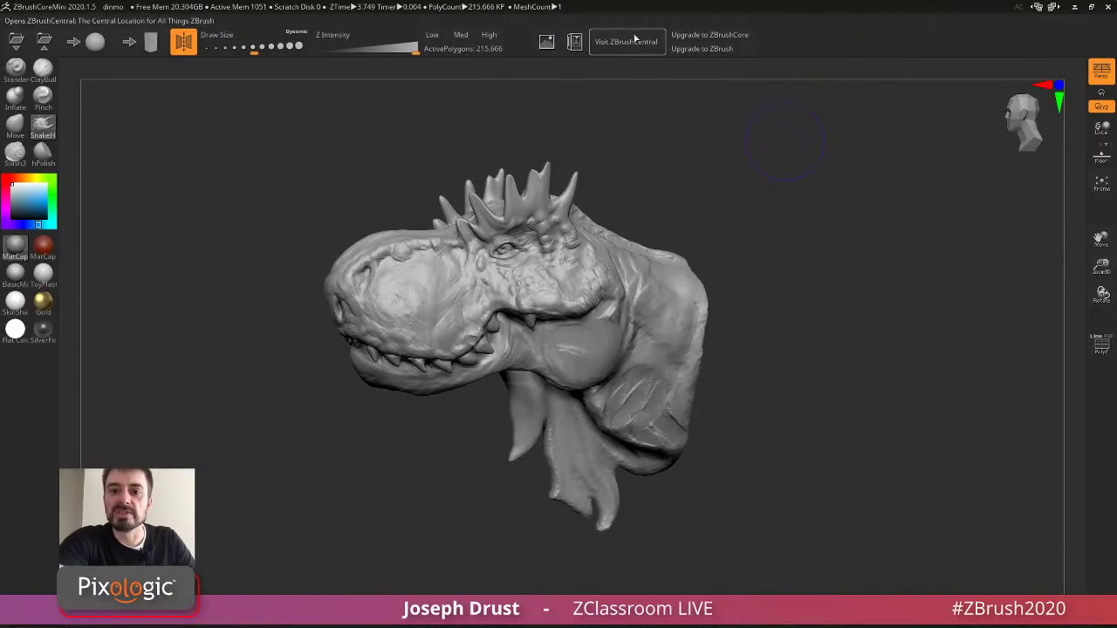
pyautogui.click(635, 40)
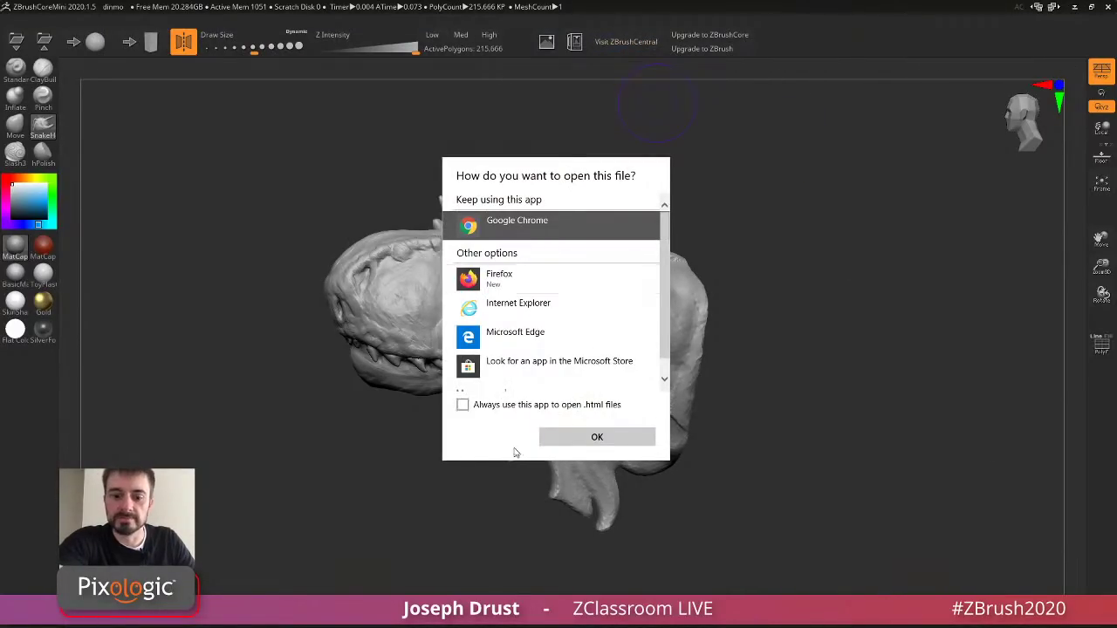
pyautogui.click(555, 436)
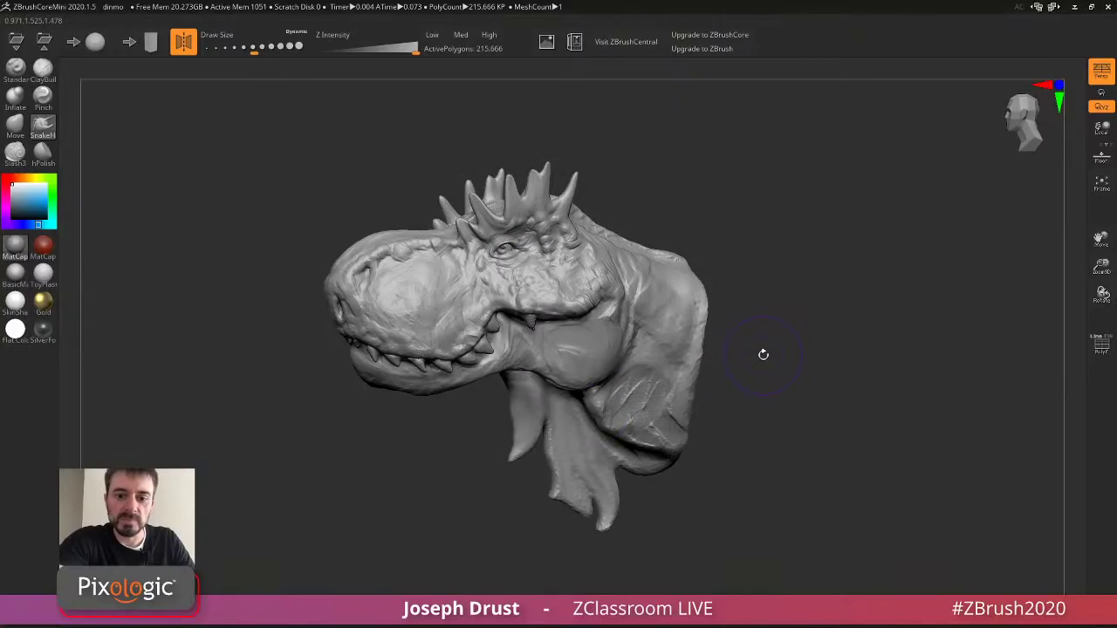
pyautogui.hotkey('alt', 'Tab')
pyautogui.scroll(10, 245, 185)
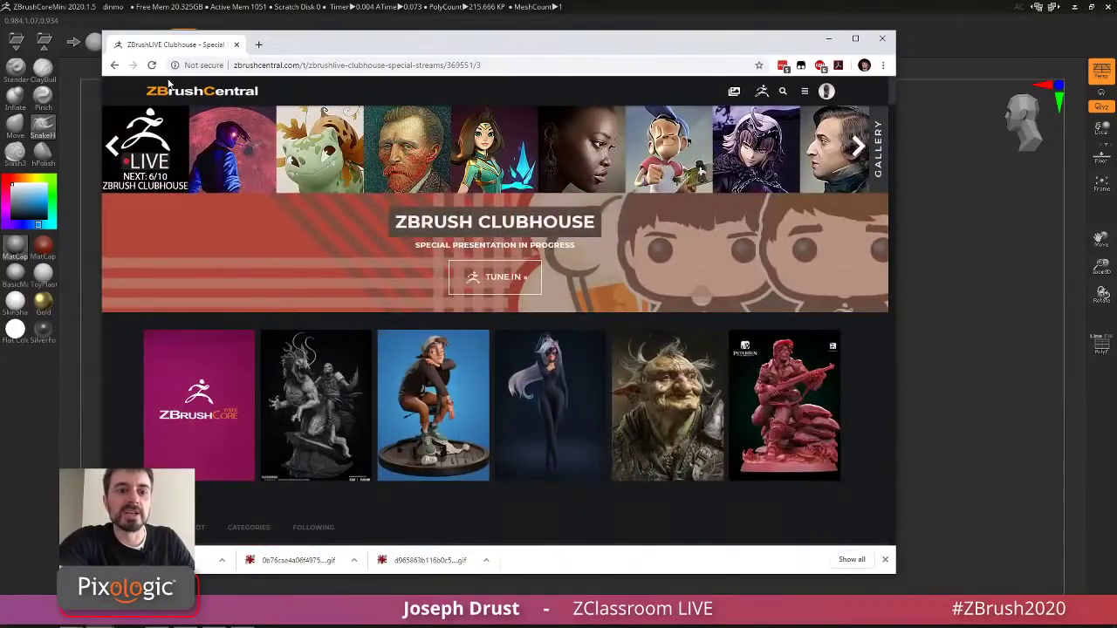
pyautogui.click(172, 90)
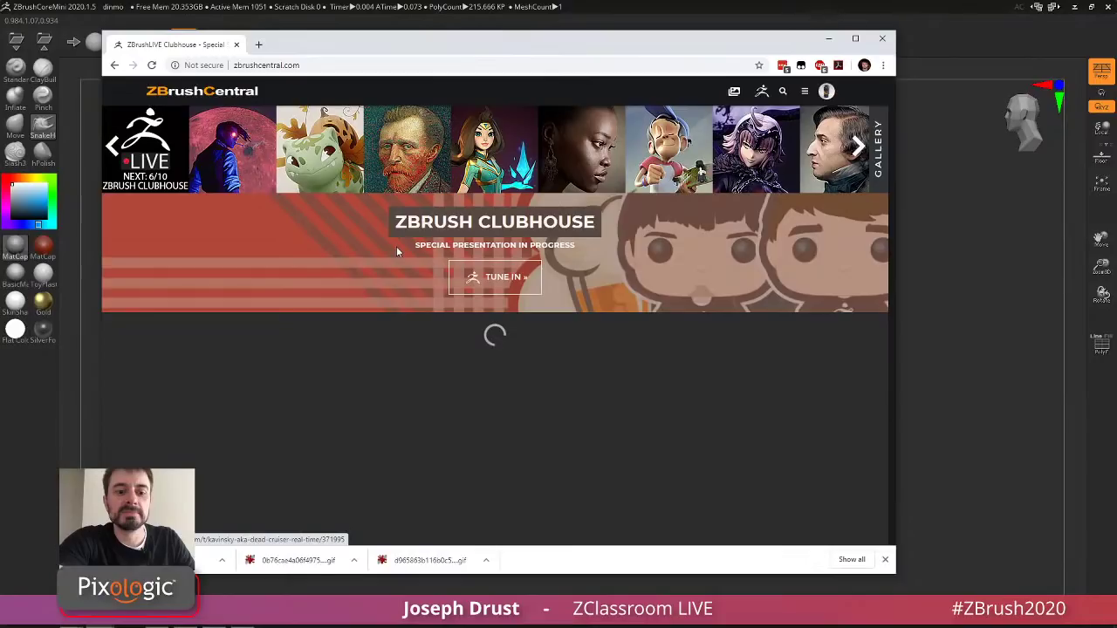
# Open the Introducing ZBrushCoreMini topic from the featured posts and view its introductory text.
pyautogui.scroll(-1, 396, 250)
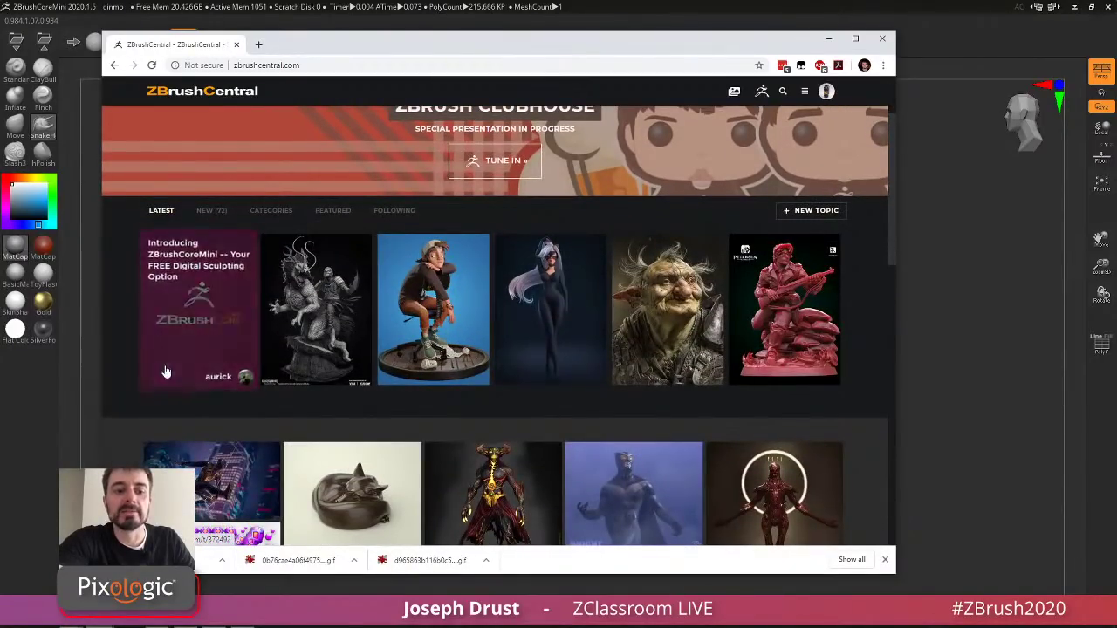
pyautogui.click(191, 357)
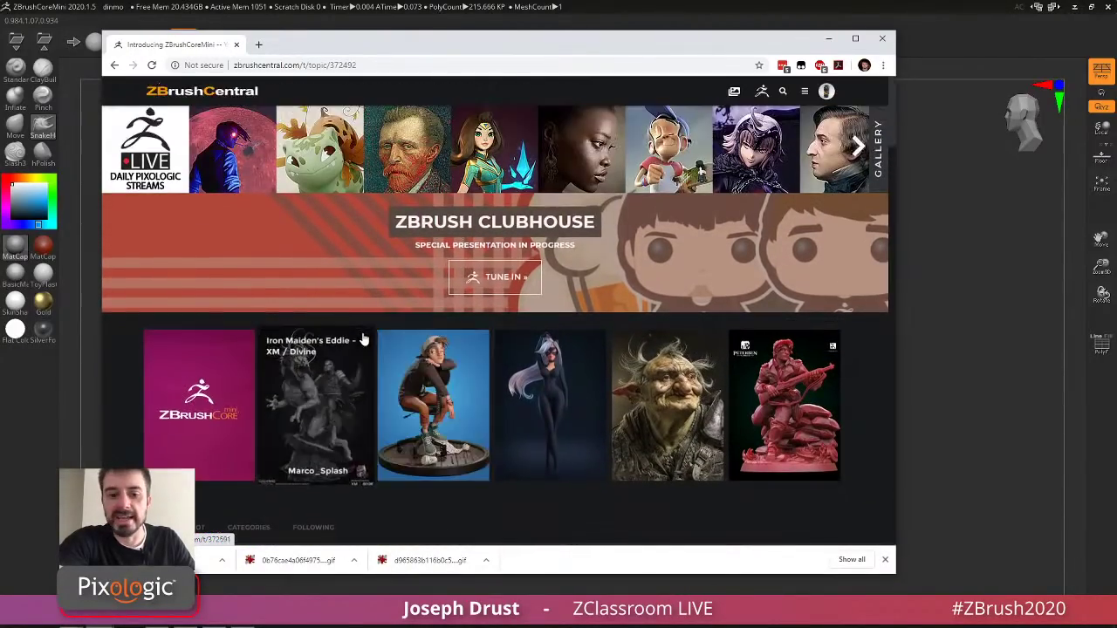
pyautogui.scroll(-3, 362, 338)
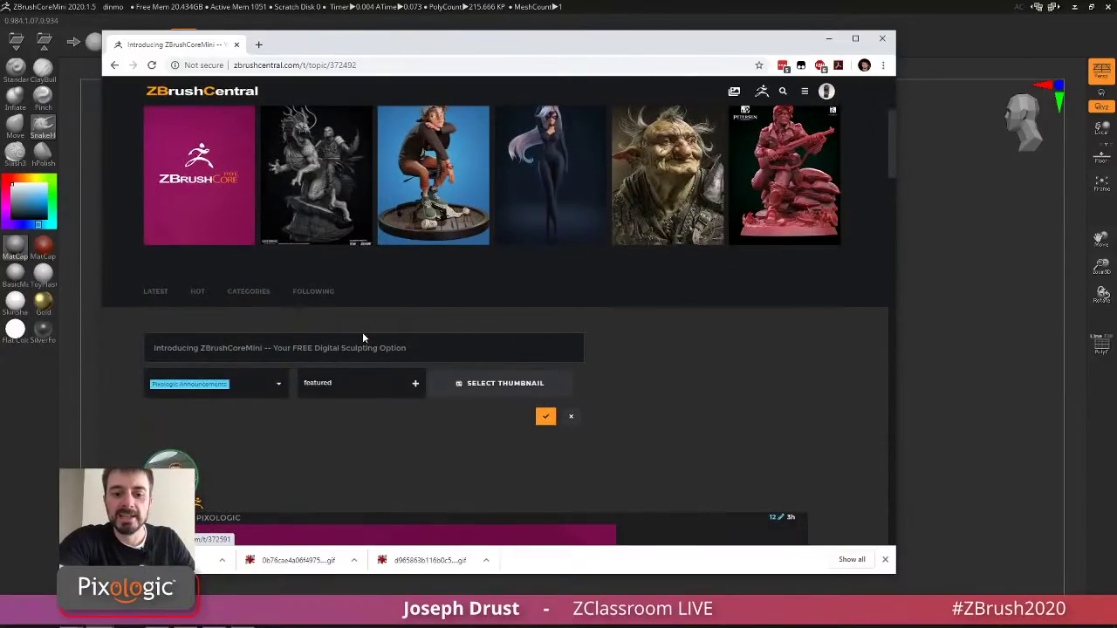
pyautogui.scroll(-5, 362, 337)
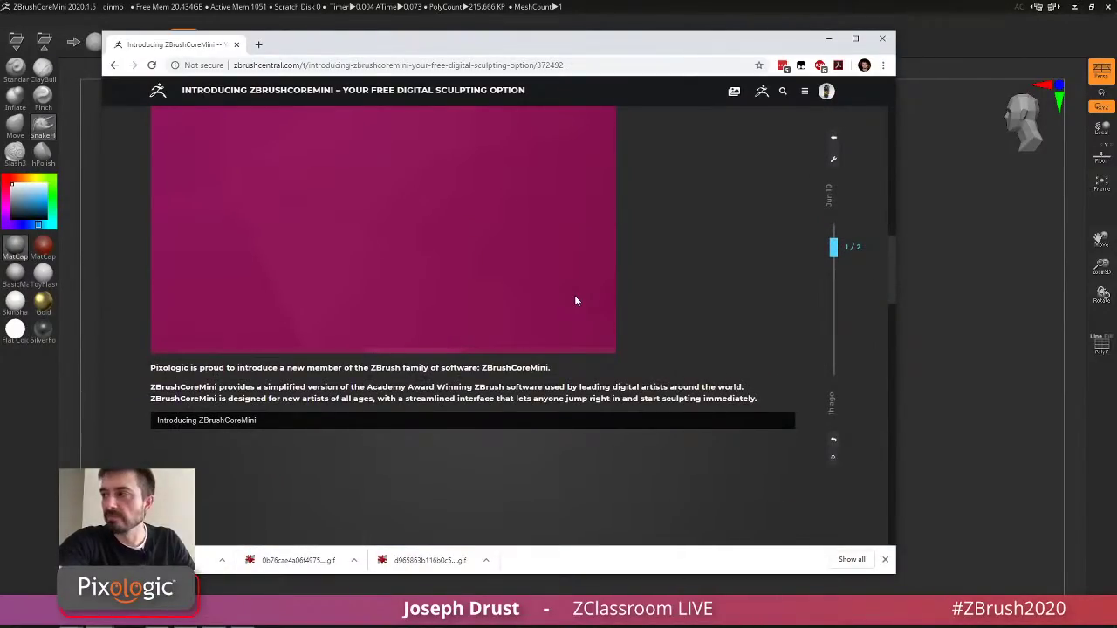
# Examine the Introducing ZBrushCoreMini topic from the introduction video down to the ZBrush Clubhouse stream section.
pyautogui.scroll(-3, 575, 302)
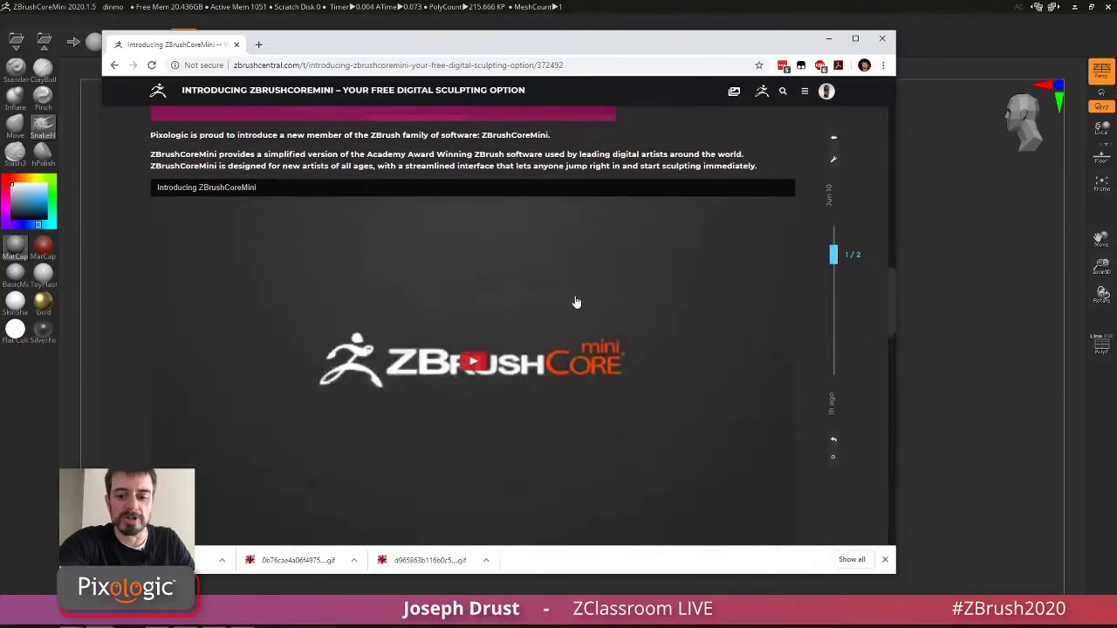
pyautogui.scroll(-1, 573, 302)
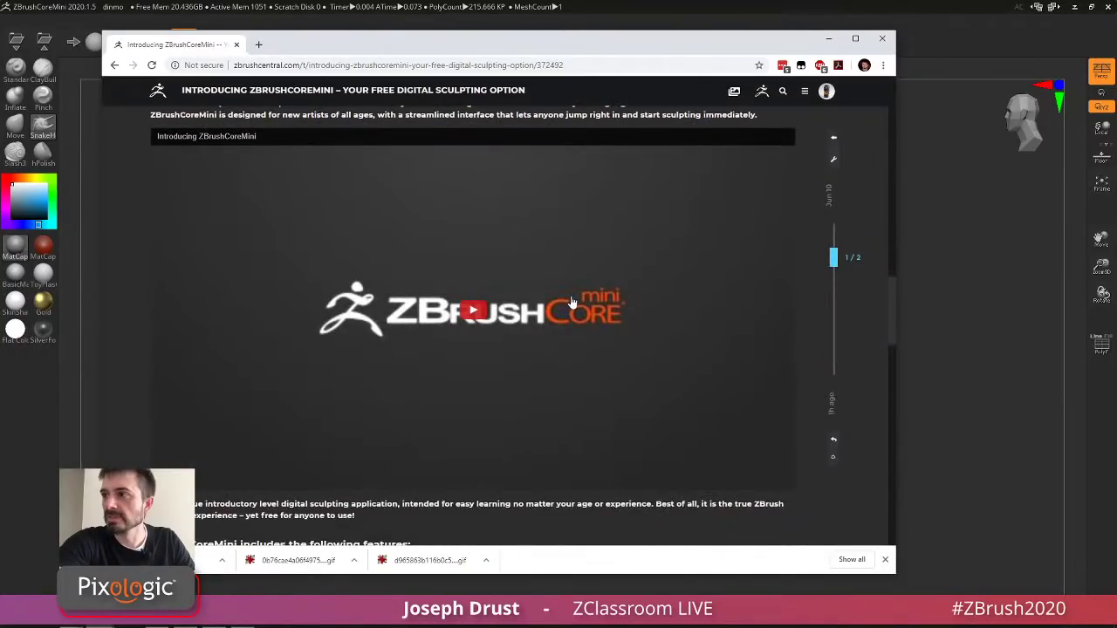
pyautogui.scroll(-1, 571, 302)
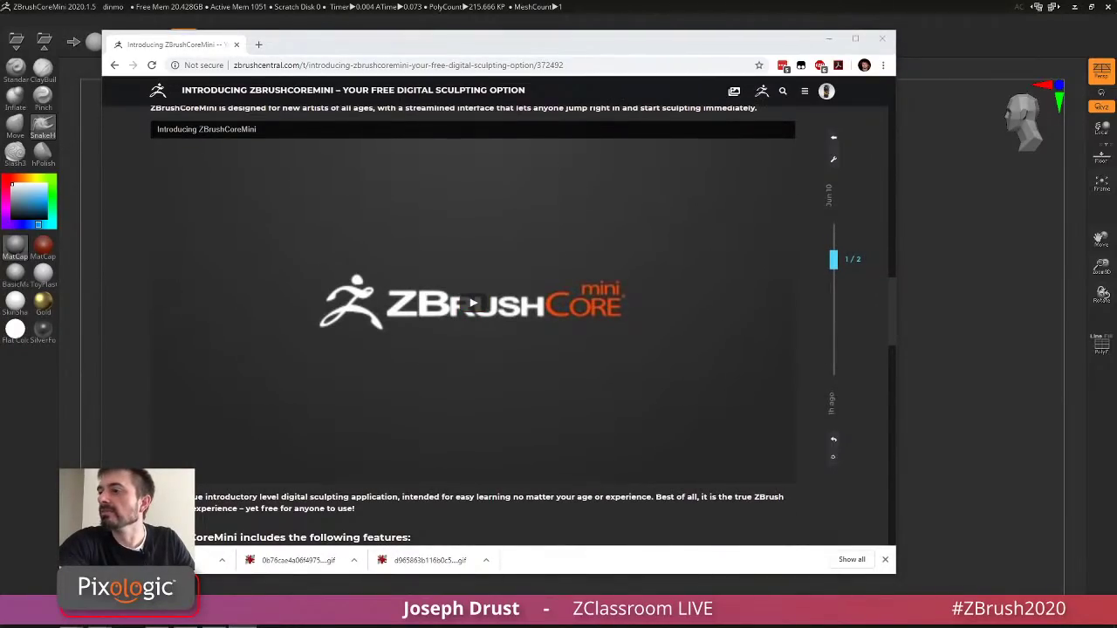
pyautogui.scroll(-8, 473, 332)
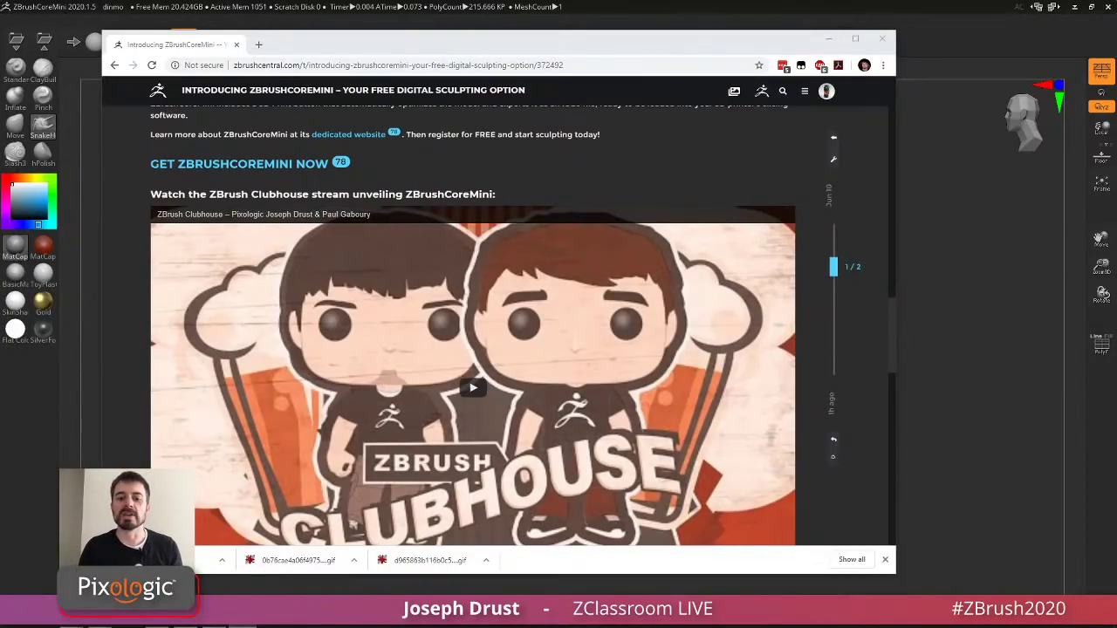
pyautogui.scroll(-1, 810, 362)
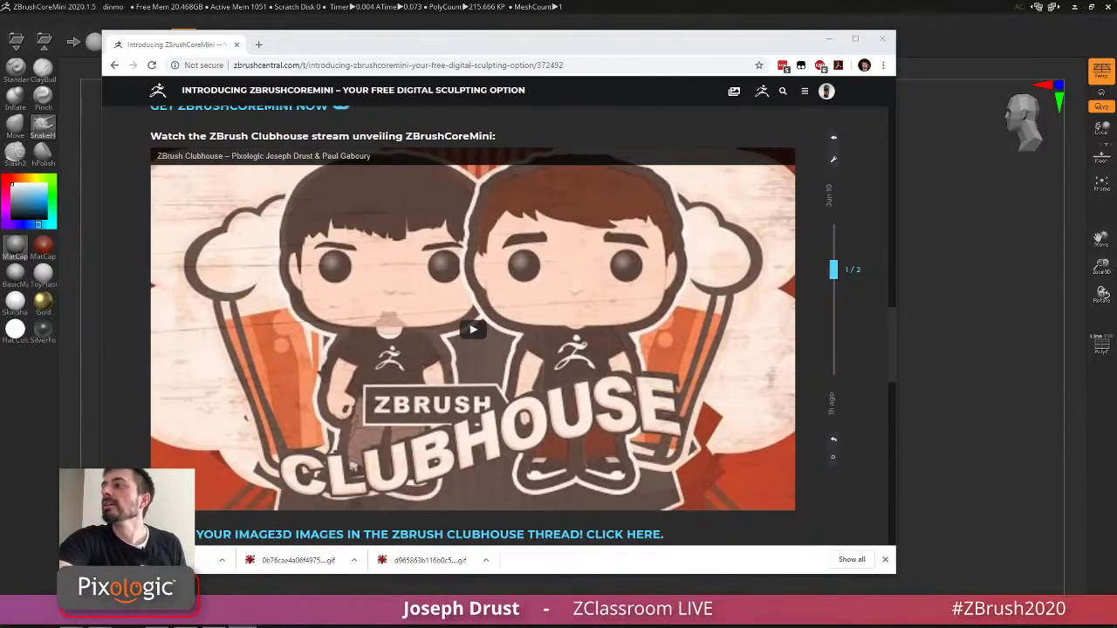
pyautogui.moveTo(720, 44); pyautogui.dragTo(728, 40)
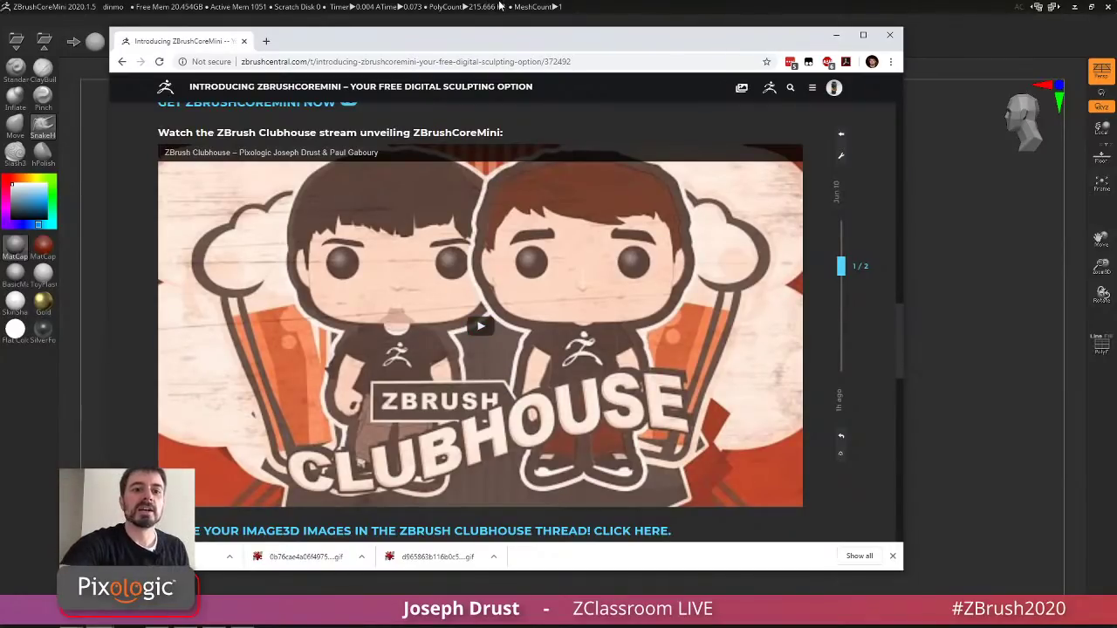
# Open the ZBrushLIVE website in a new browser tab.
pyautogui.click(263, 41)
pyautogui.write('zve')
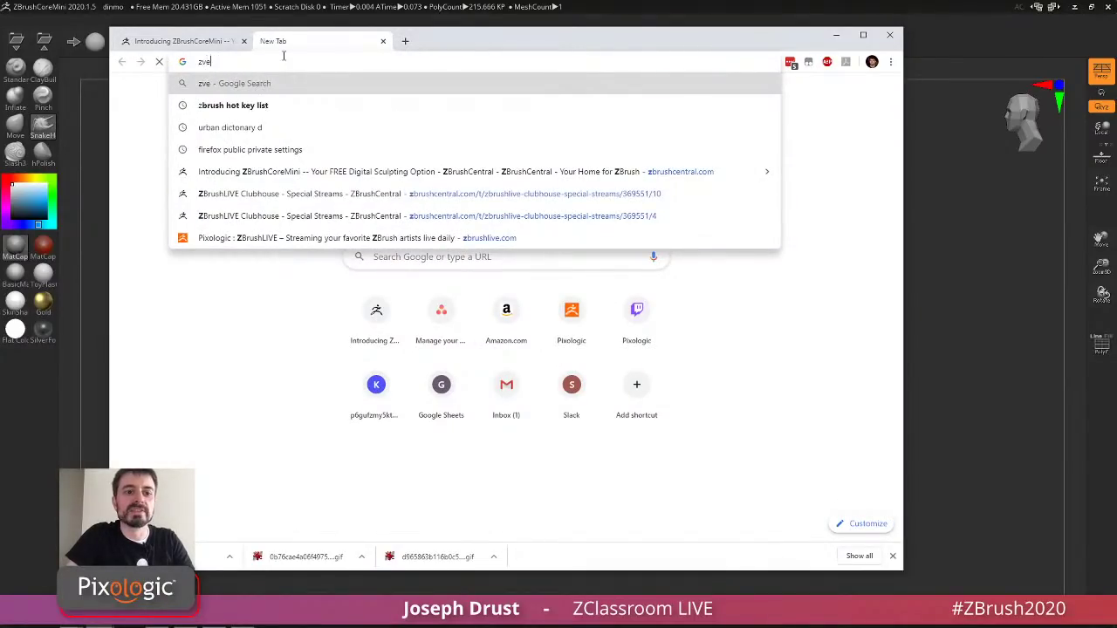
pyautogui.press('BackSpace')
pyautogui.press('BackSpace')
pyautogui.write('bu')
pyautogui.press('BackSpace')
pyautogui.write('eu')
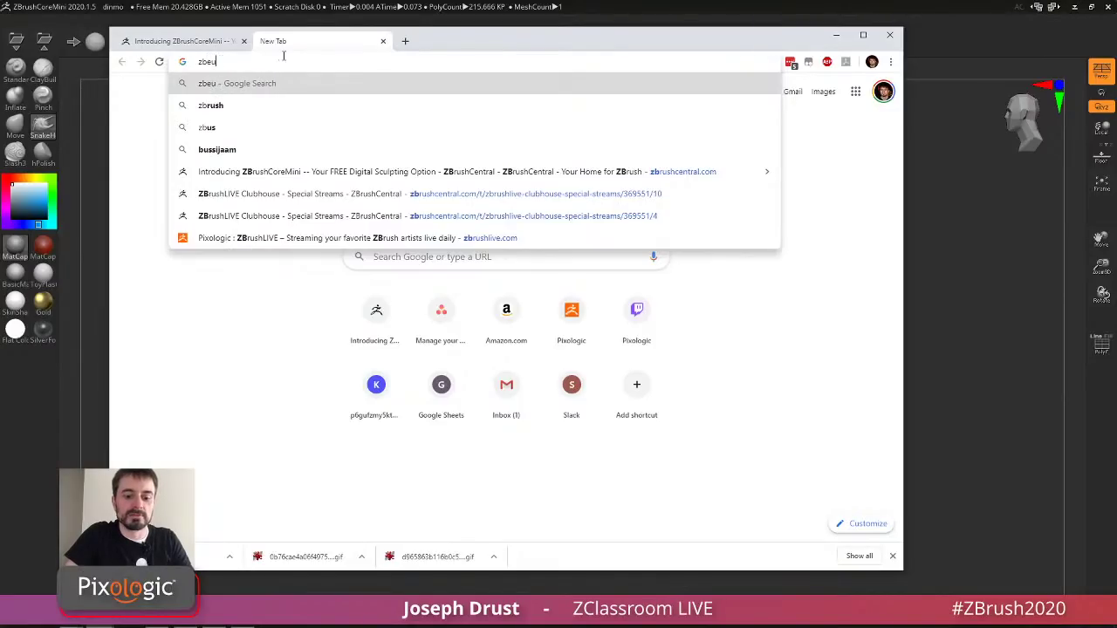
pyautogui.press('BackSpace')
pyautogui.press('BackSpace')
pyautogui.write('rushlive')
pyautogui.press('Return')
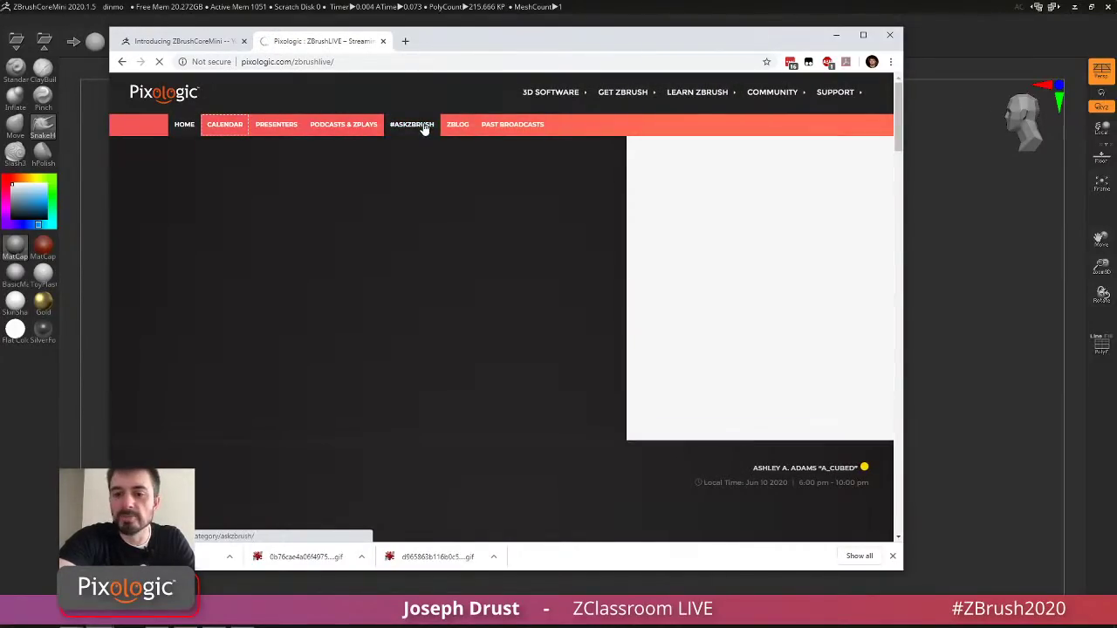
# Open the ZBrushLIVE broadcast schedule in calendar view and check the June 2020 events for the 11th and the 10th.
pyautogui.click(224, 123)
pyautogui.scroll(-1, 344, 187)
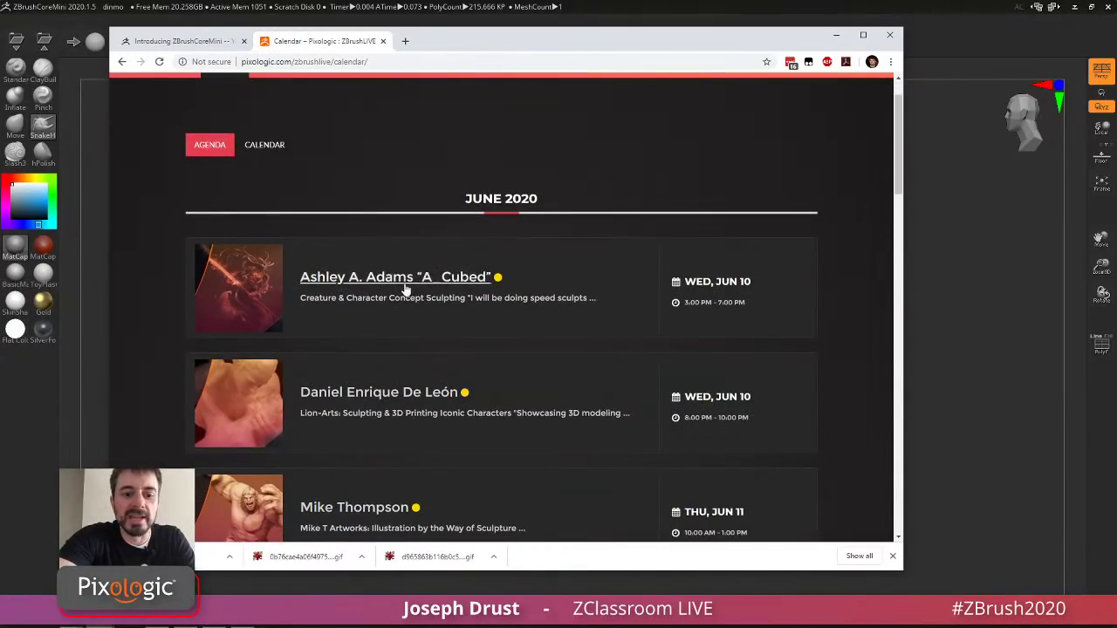
pyautogui.click(267, 149)
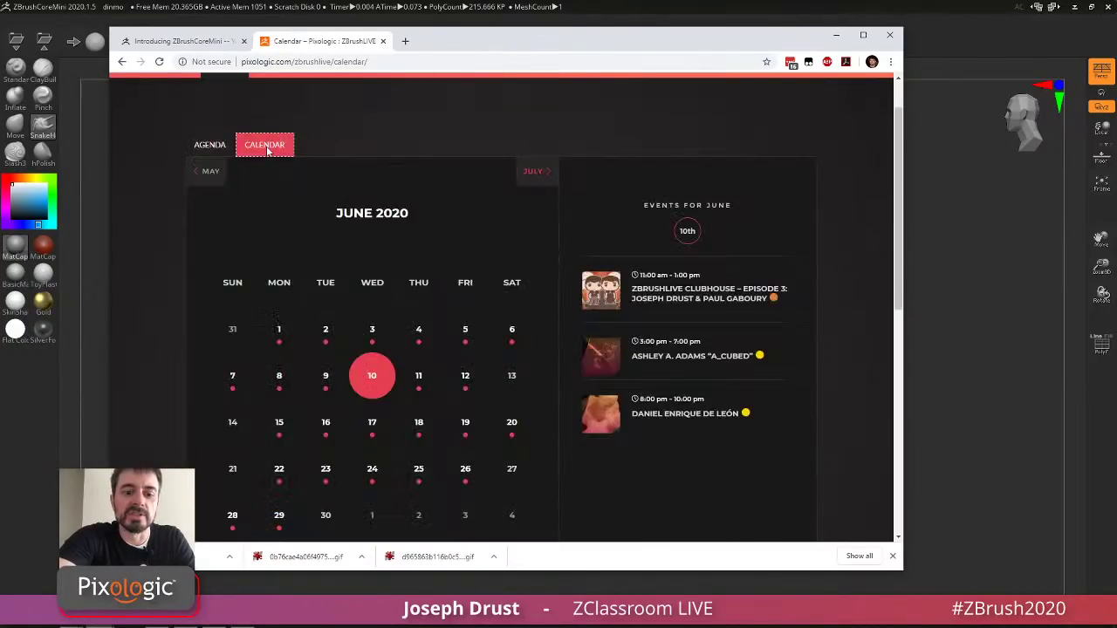
pyautogui.scroll(-1, 267, 149)
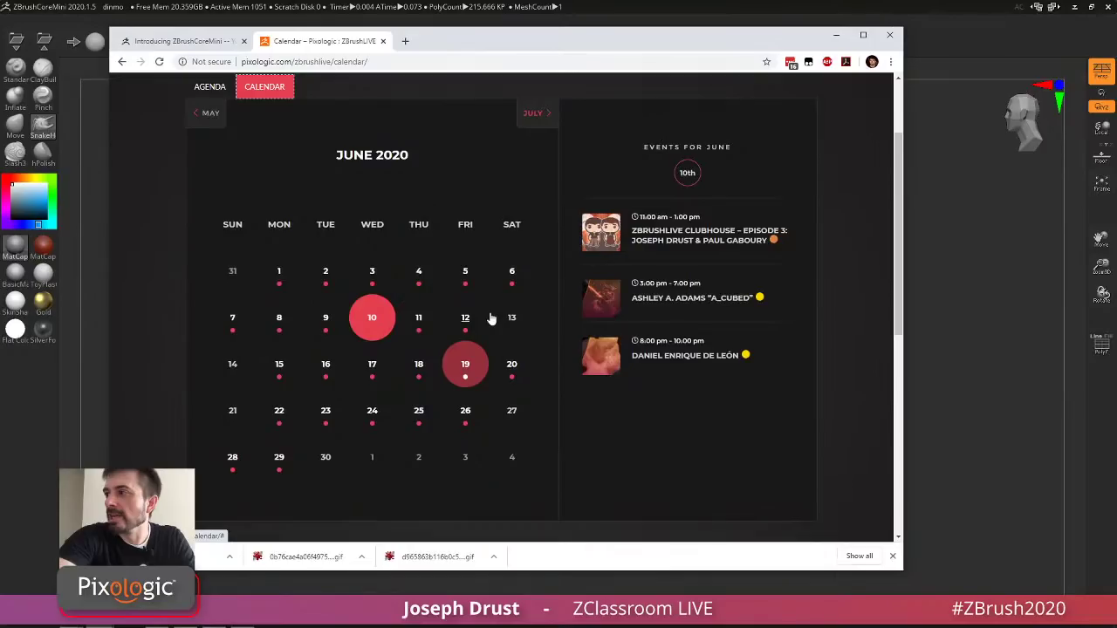
pyautogui.click(419, 320)
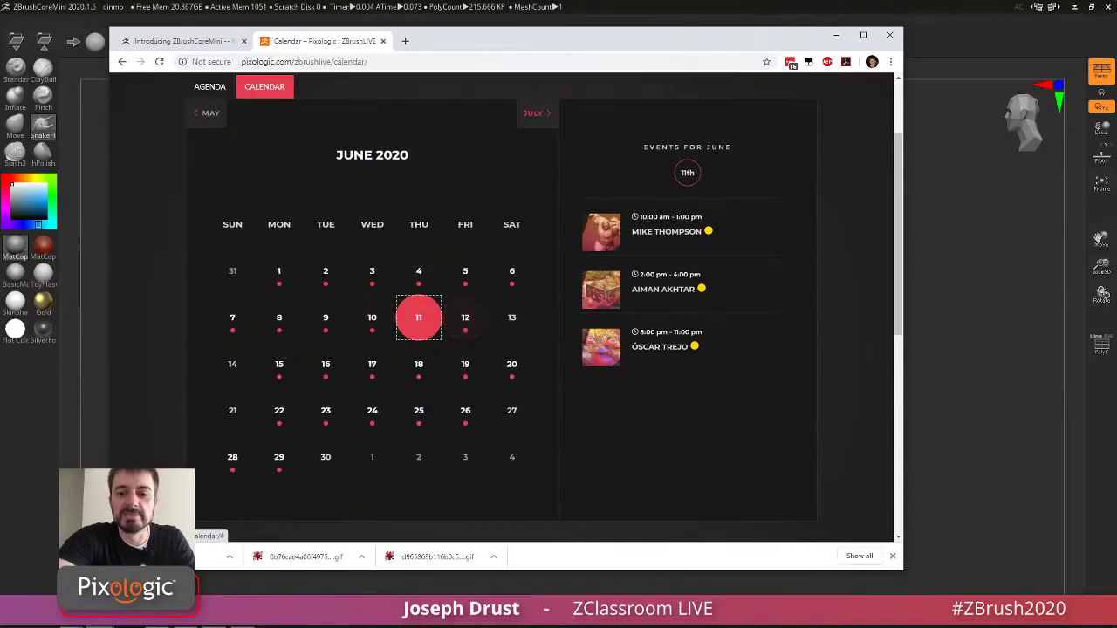
pyautogui.click(372, 319)
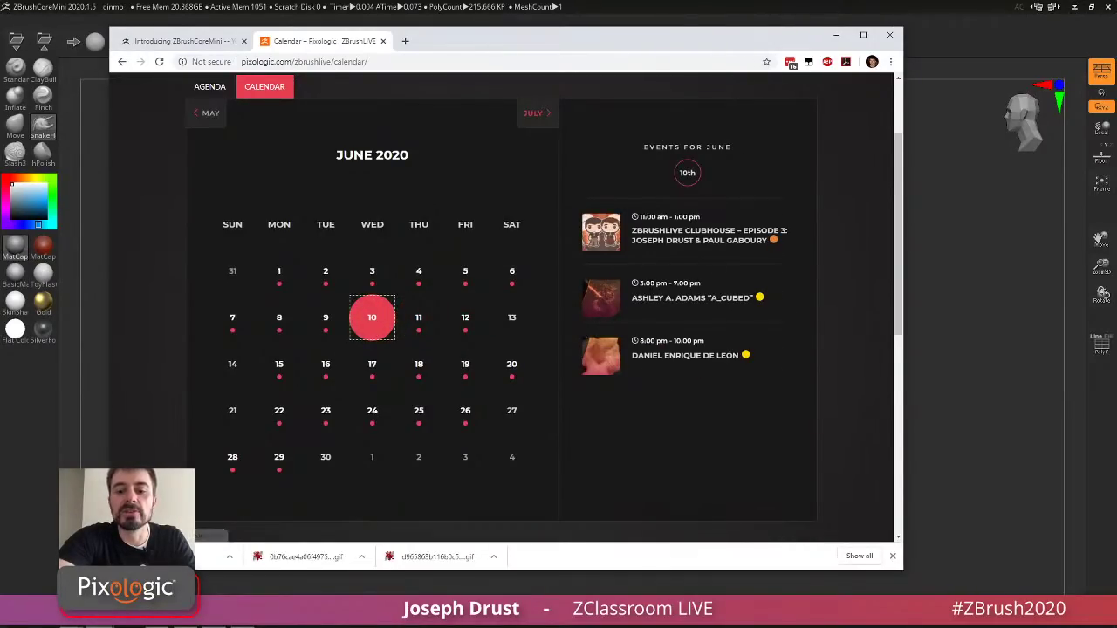
# Open the June 10 event that starts at 3:00 pm and examine its description and schedule details.
pyautogui.click(657, 299)
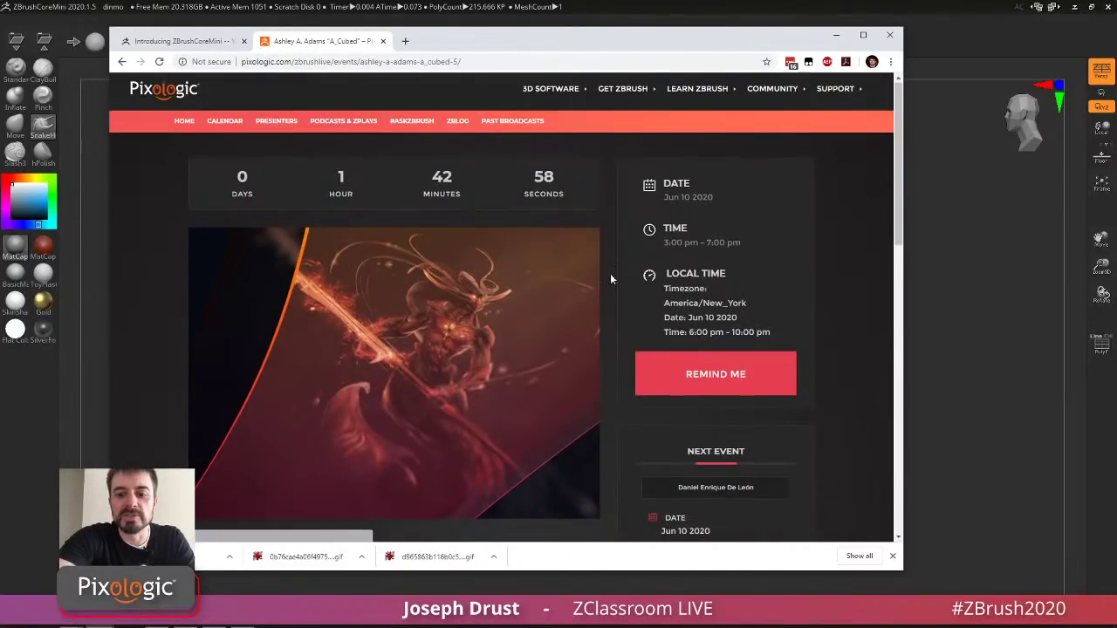
pyautogui.scroll(-1, 710, 326)
pyautogui.scroll(-3, 552, 261)
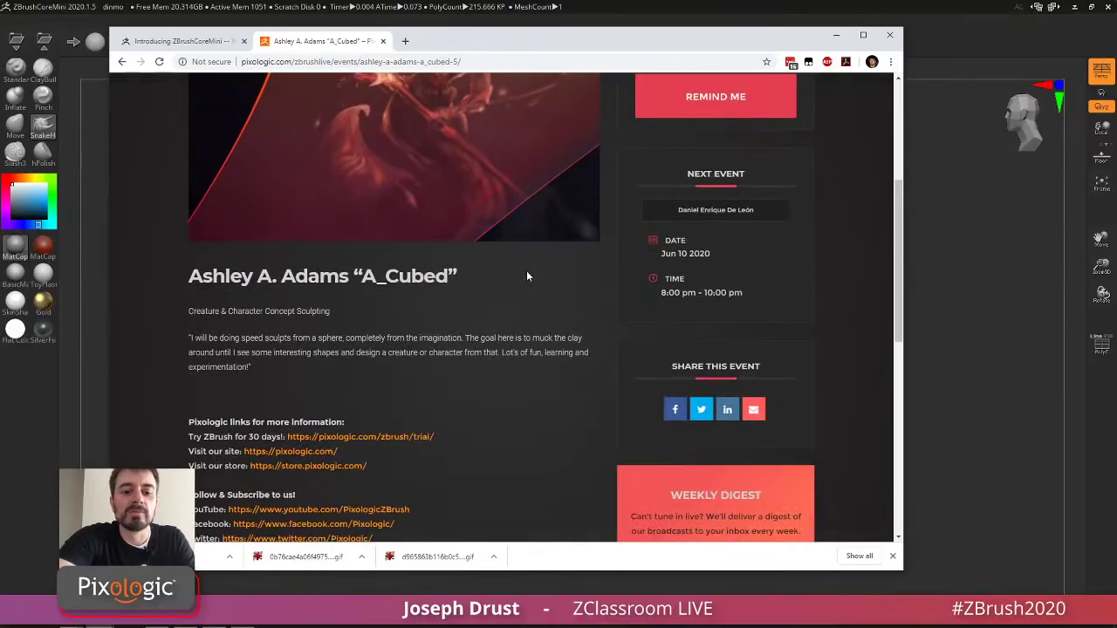
pyautogui.scroll(-2, 523, 279)
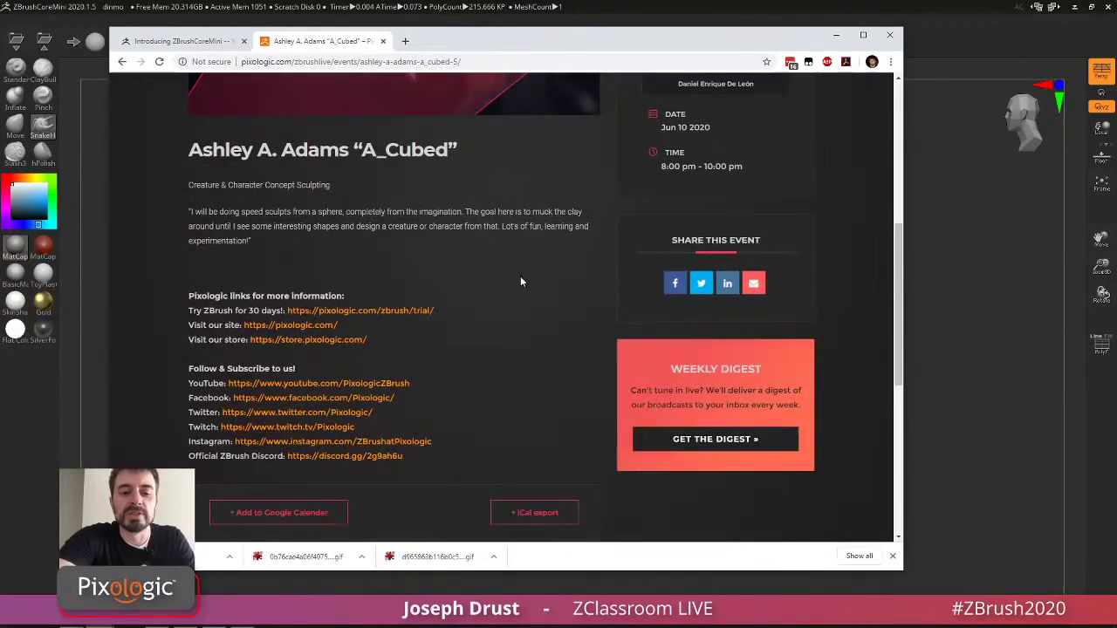
pyautogui.scroll(5, 520, 281)
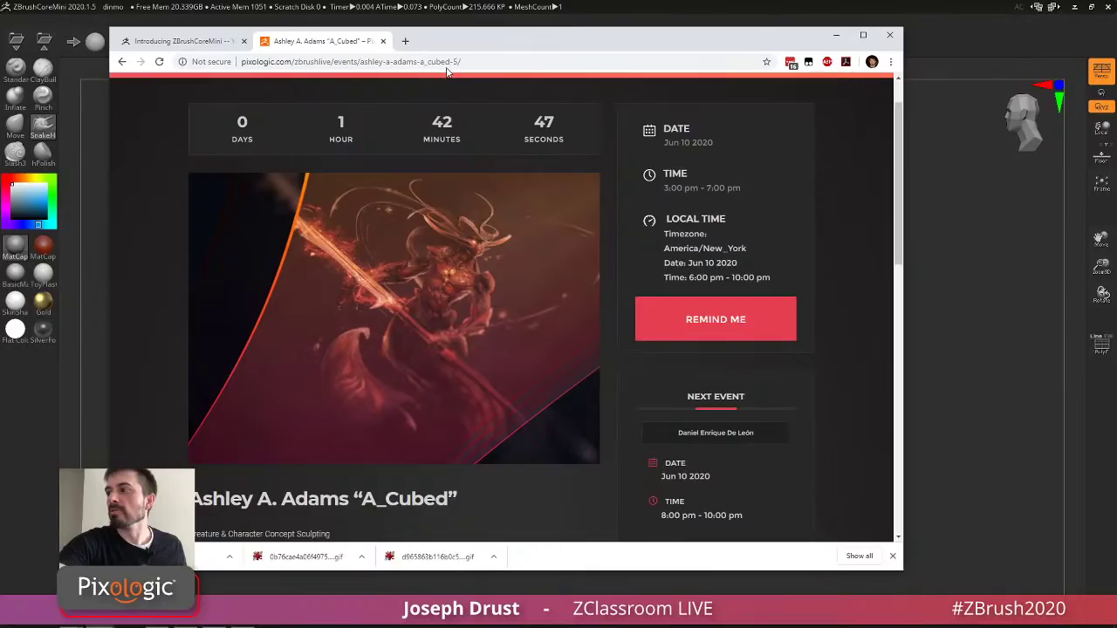
# Return to the Introducing ZBrushCoreMini topic and open the linked ZBrush Clubhouse thread for sharing iMage3D images.
pyautogui.click(186, 41)
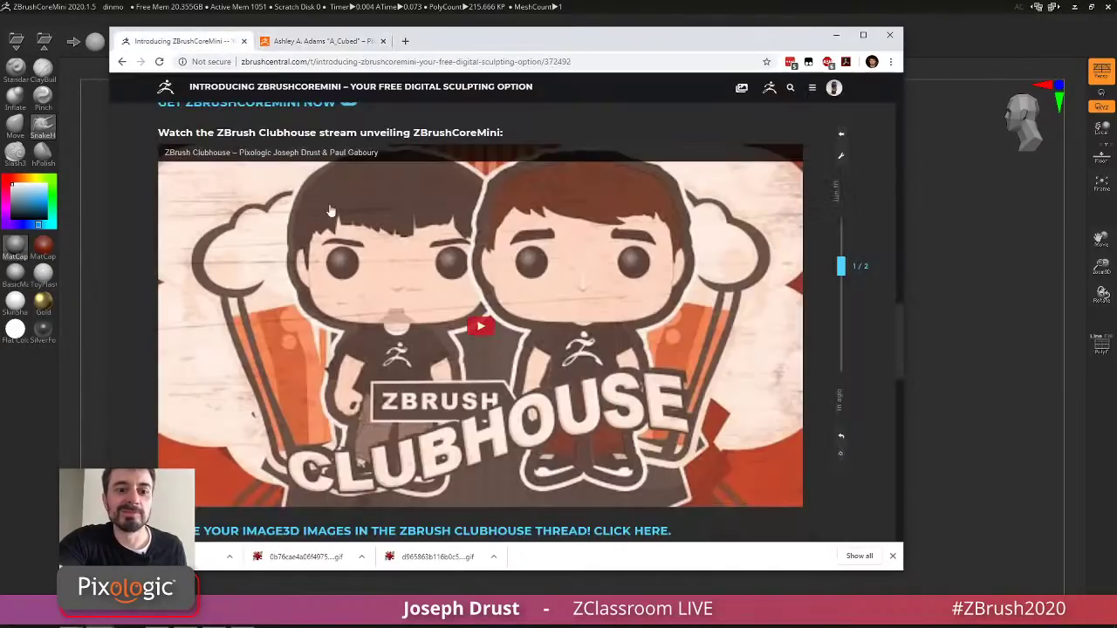
pyautogui.scroll(-5, 336, 223)
pyautogui.scroll(8, 335, 223)
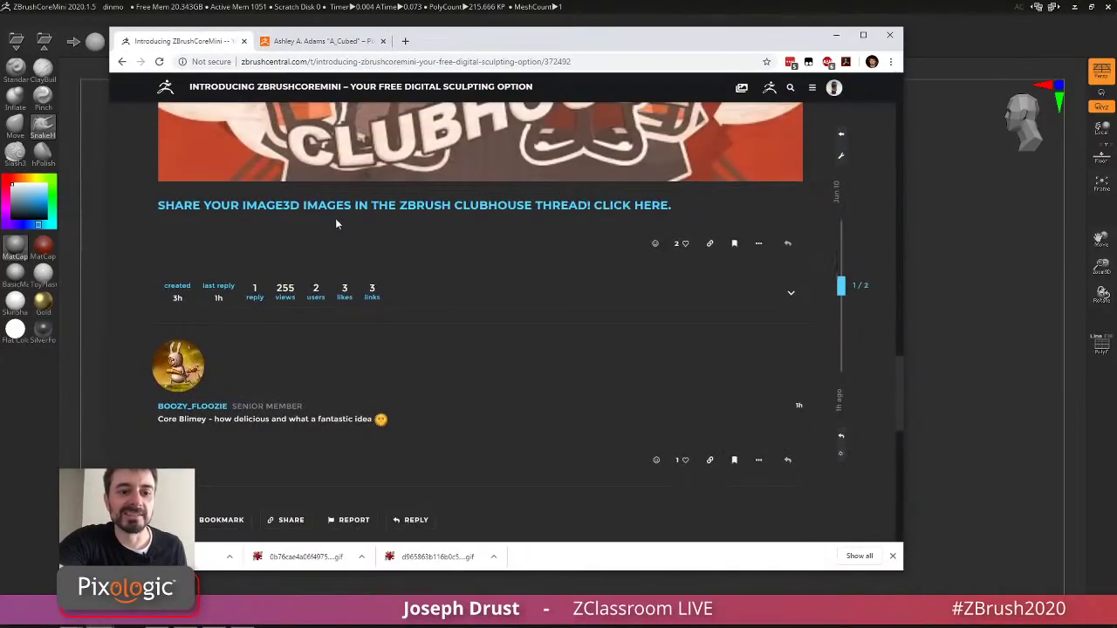
pyautogui.click(336, 207)
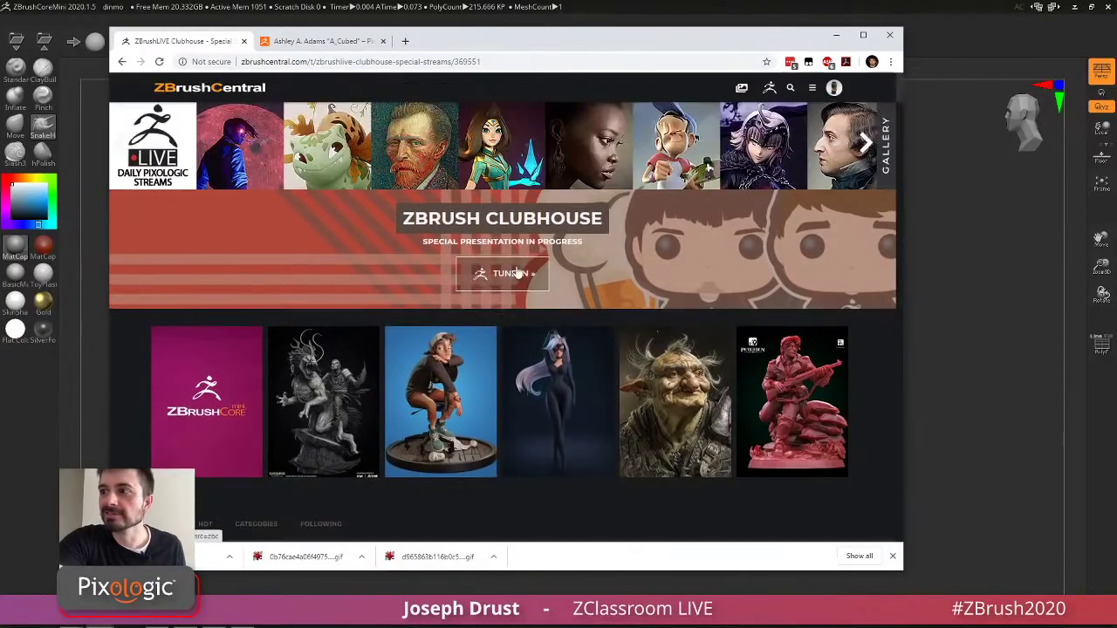
pyautogui.click(518, 273)
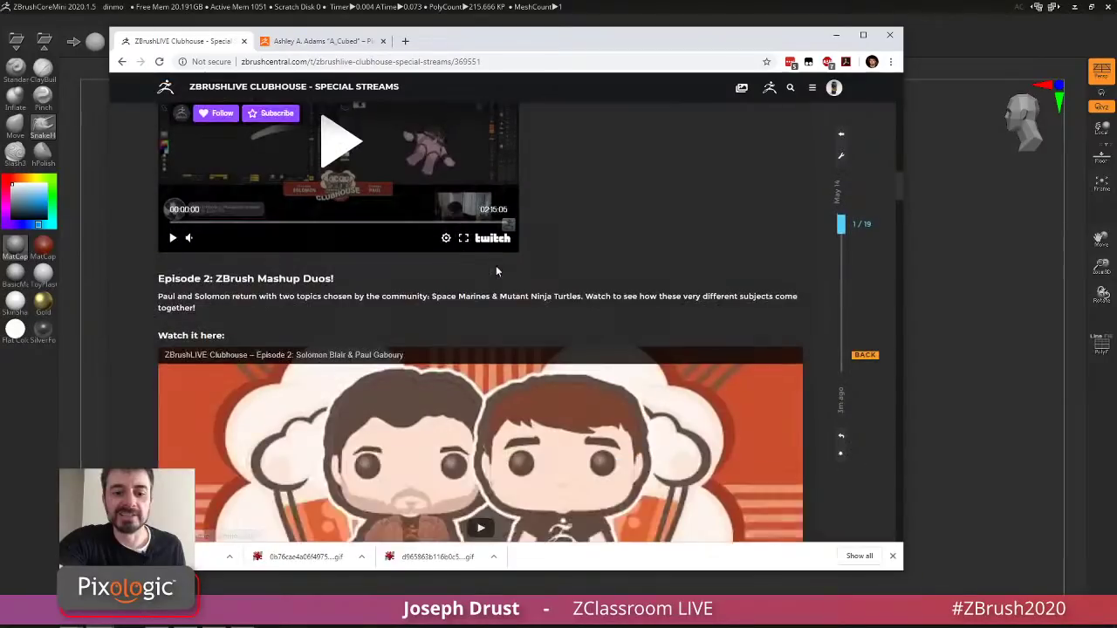
# Examine the sculpts posted in the ZBrushLIVE Clubhouse - Special Streams thread, down to the helmeted head in post 17.
pyautogui.scroll(-15, 496, 265)
pyautogui.scroll(-15, 496, 270)
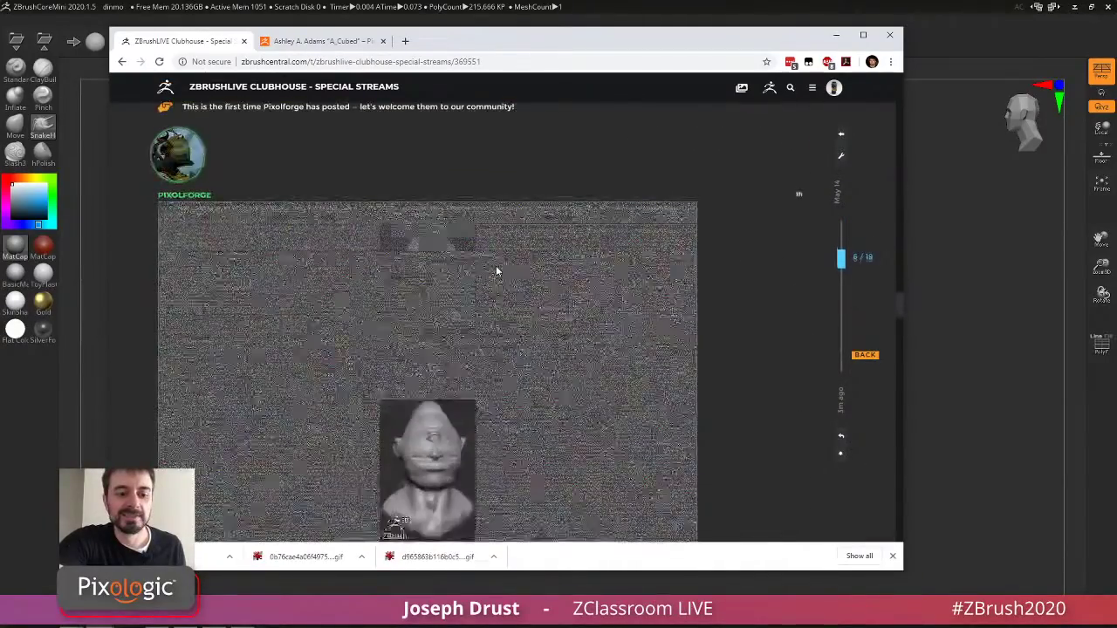
pyautogui.scroll(-8, 495, 270)
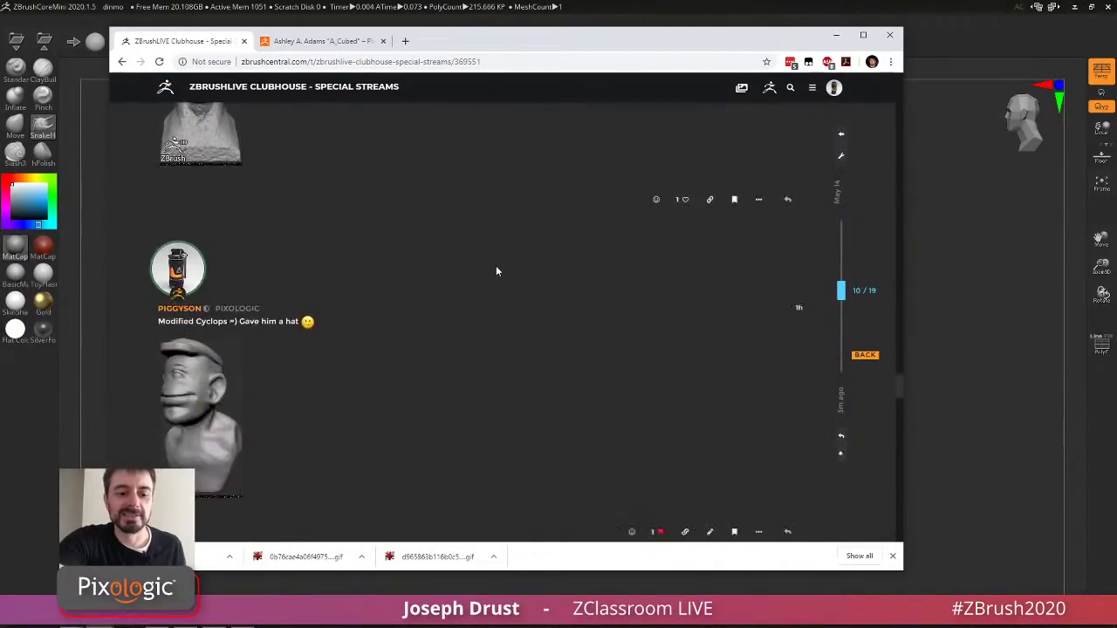
pyautogui.scroll(-20, 496, 270)
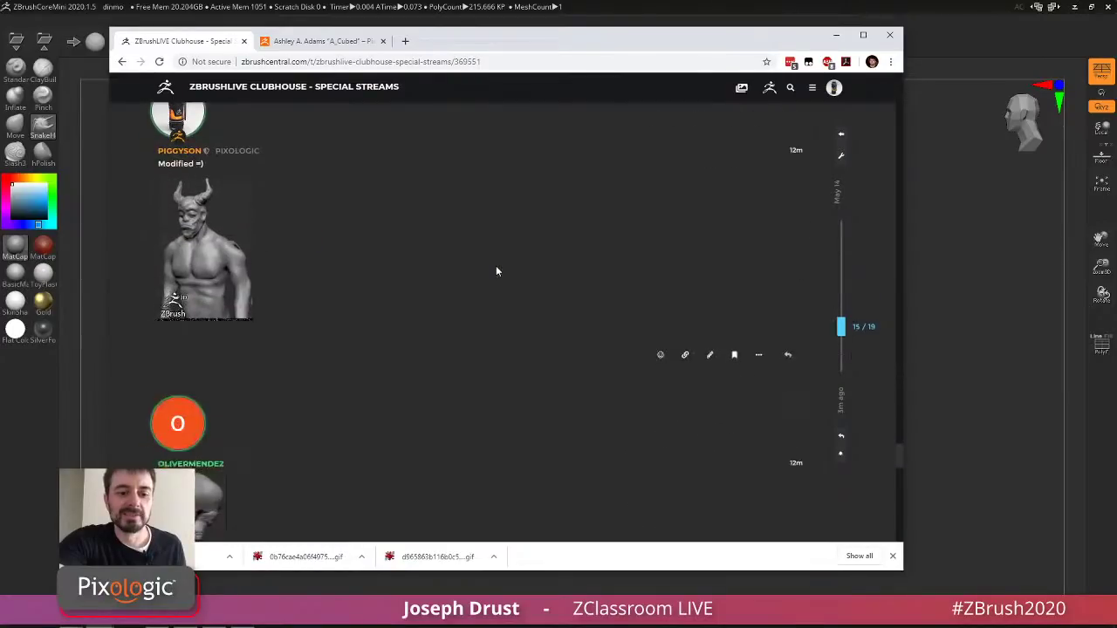
pyautogui.scroll(3, 260, 219)
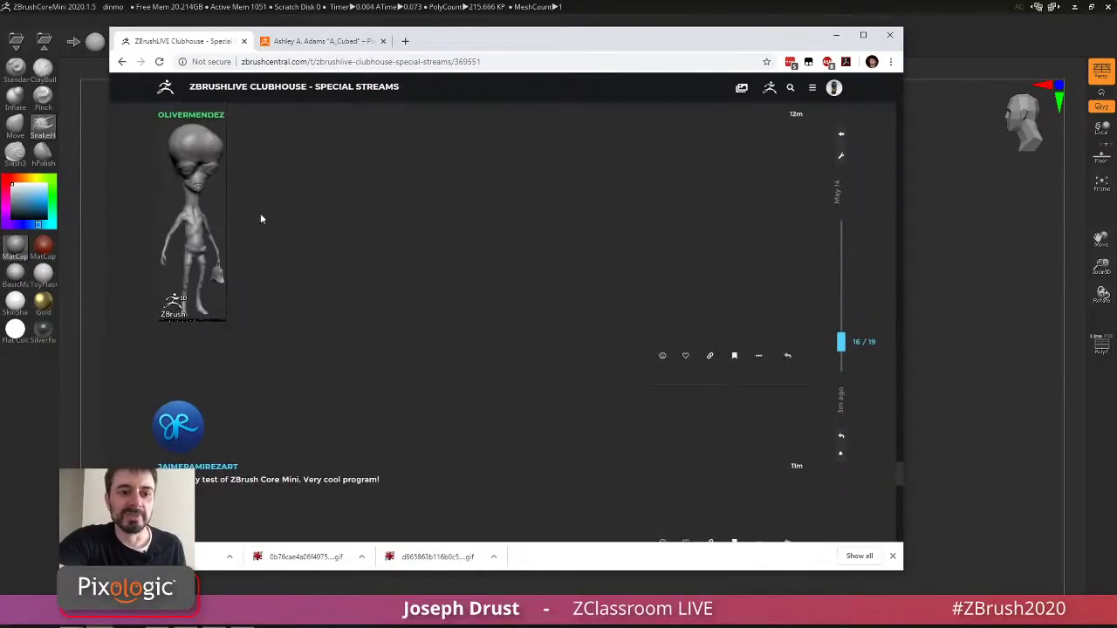
pyautogui.scroll(-5, 392, 229)
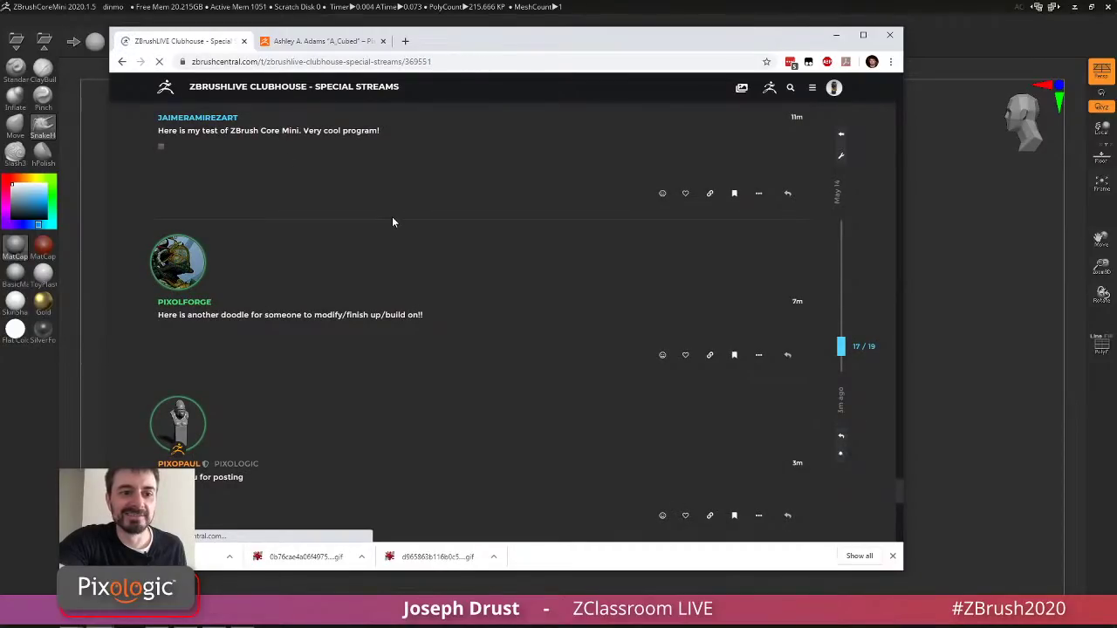
pyautogui.scroll(-20, 407, 259)
pyautogui.scroll(-3, 407, 259)
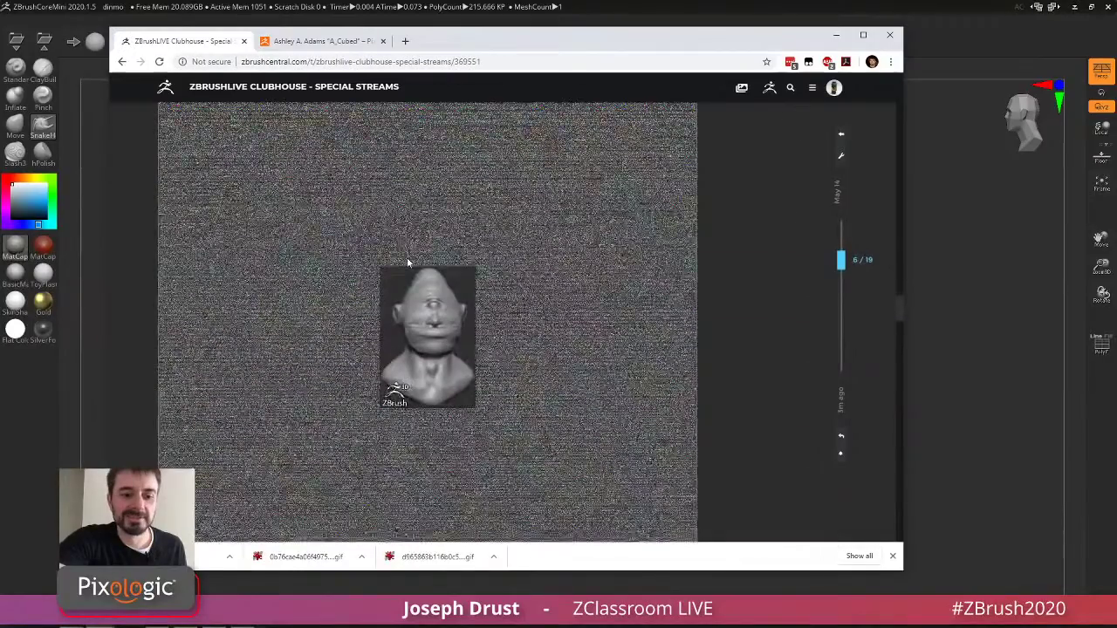
pyautogui.scroll(-15, 406, 260)
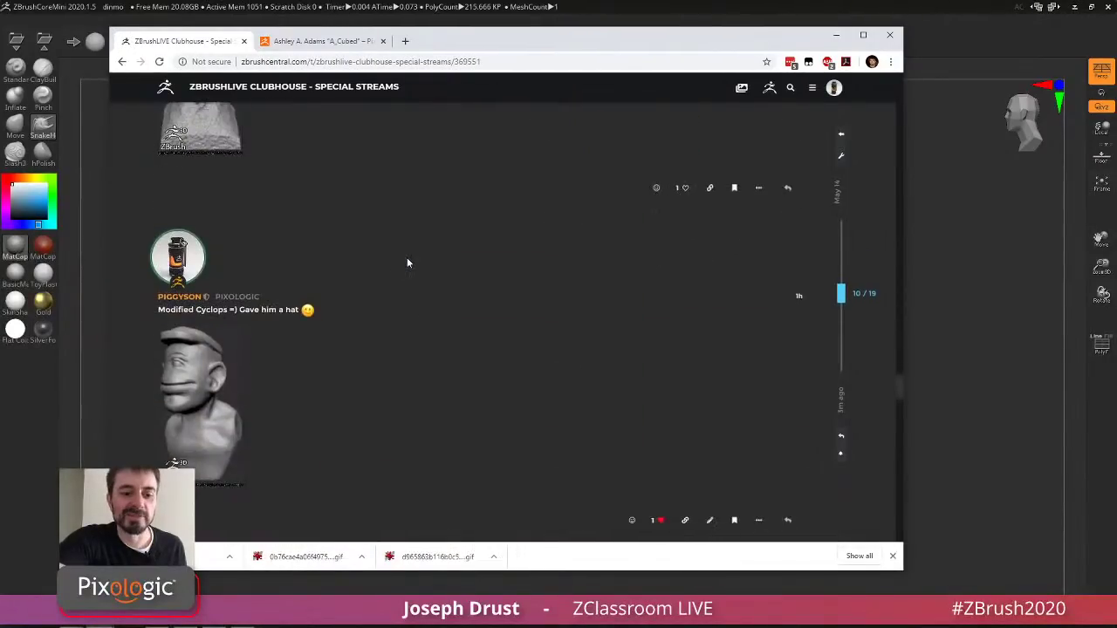
pyautogui.scroll(-6, 406, 260)
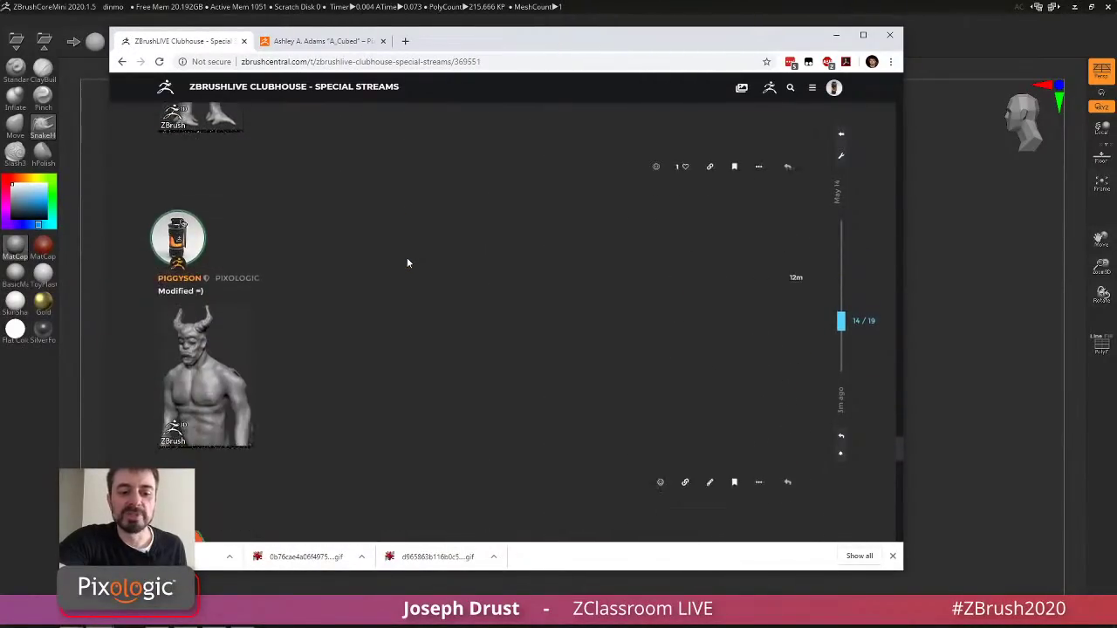
pyautogui.scroll(-6, 406, 258)
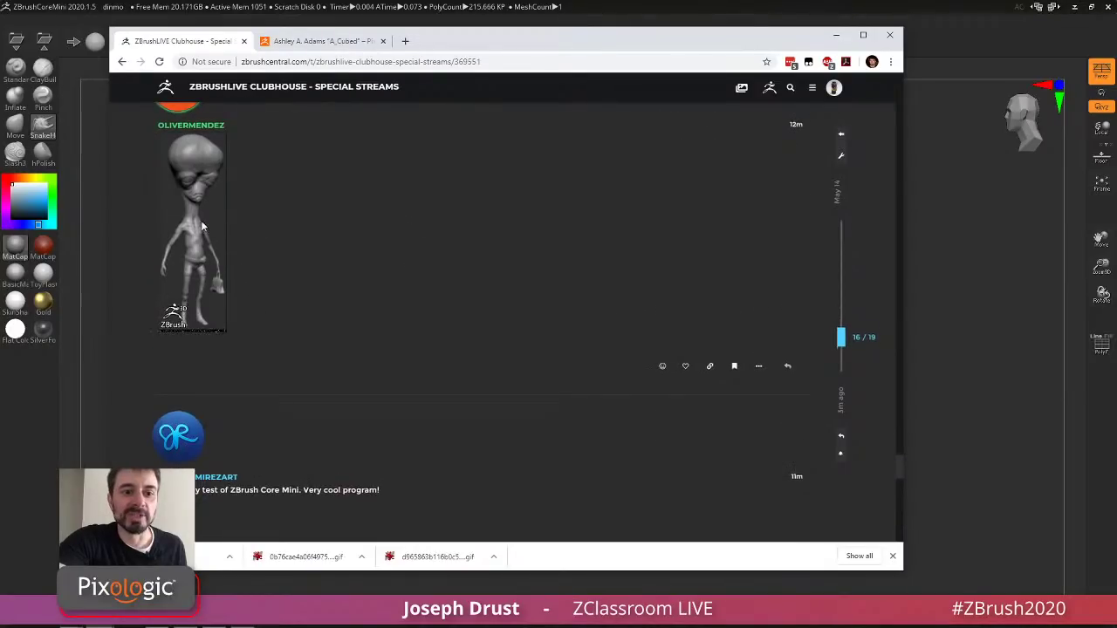
pyautogui.scroll(-3, 314, 275)
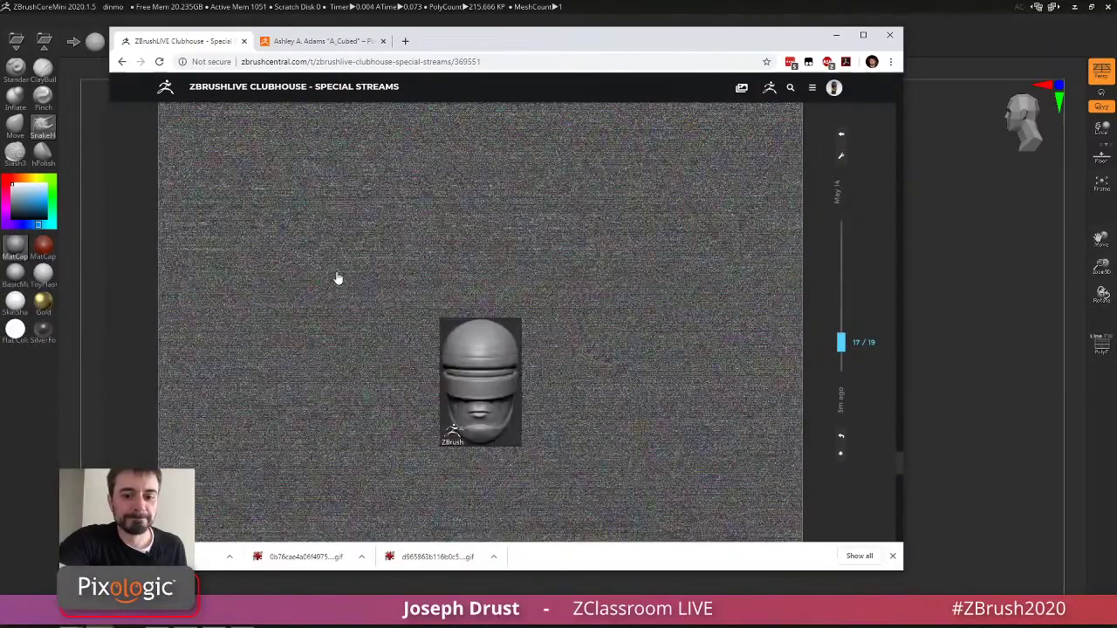
# Save the helmeted head's iMage3D picture from post 17 to the Desktop as a PNG file.
pyautogui.scroll(-1, 338, 278)
pyautogui.rightClick(494, 277)
pyautogui.click(533, 384)
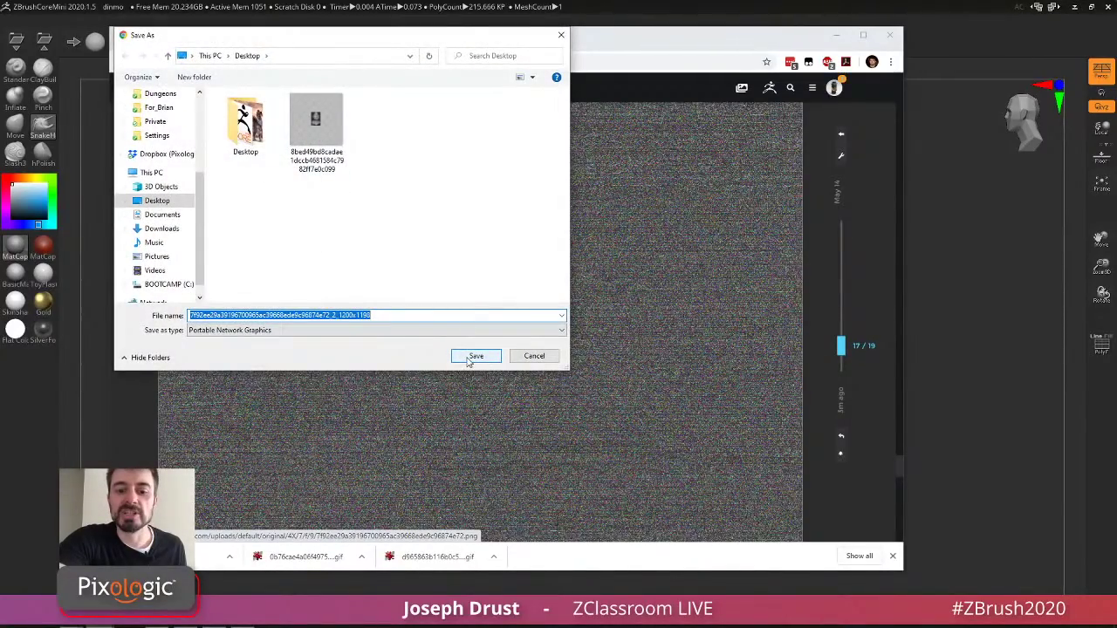
pyautogui.click(476, 356)
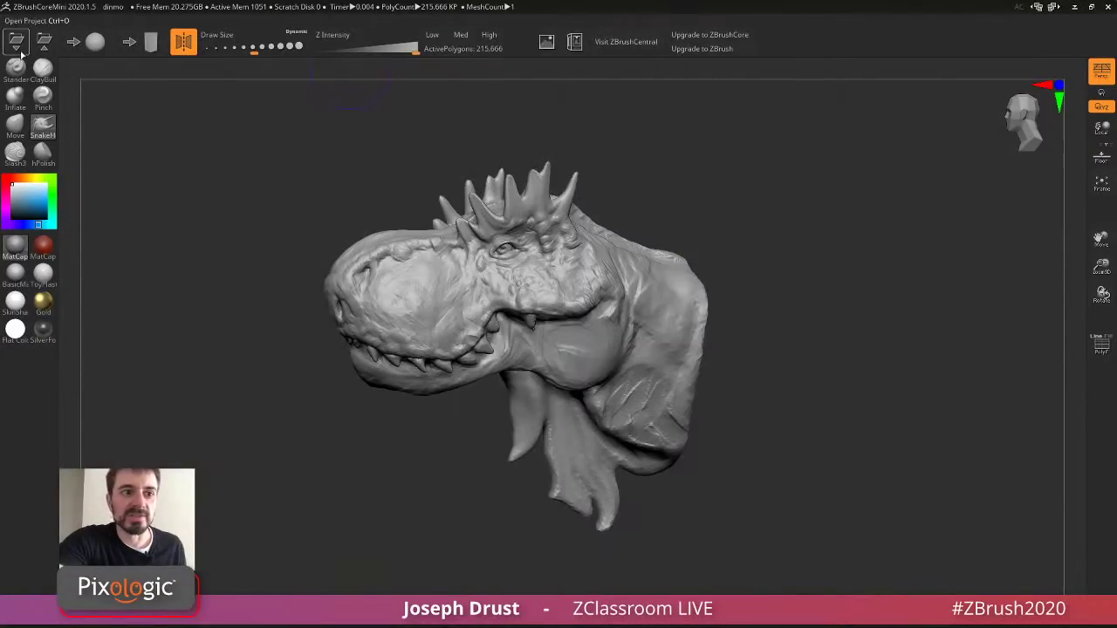
# Discard the dinosaur project's changes and try to open the downloaded helmeted head PNG from the Desktop.
pyautogui.click(16, 41)
pyautogui.click(593, 349)
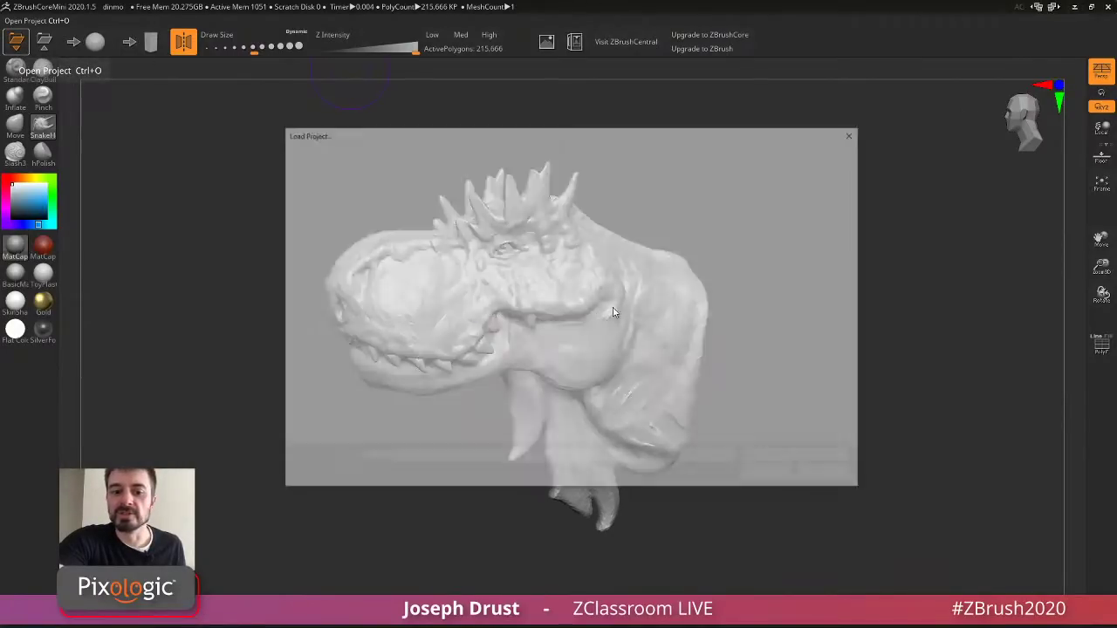
pyautogui.click(444, 222)
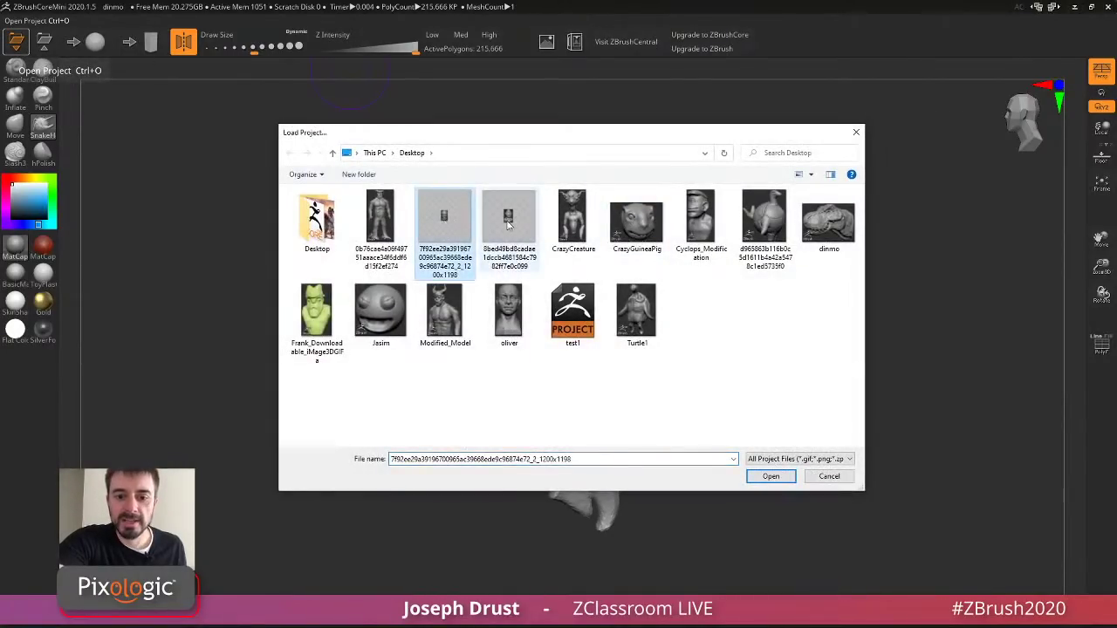
pyautogui.doubleClick(454, 226)
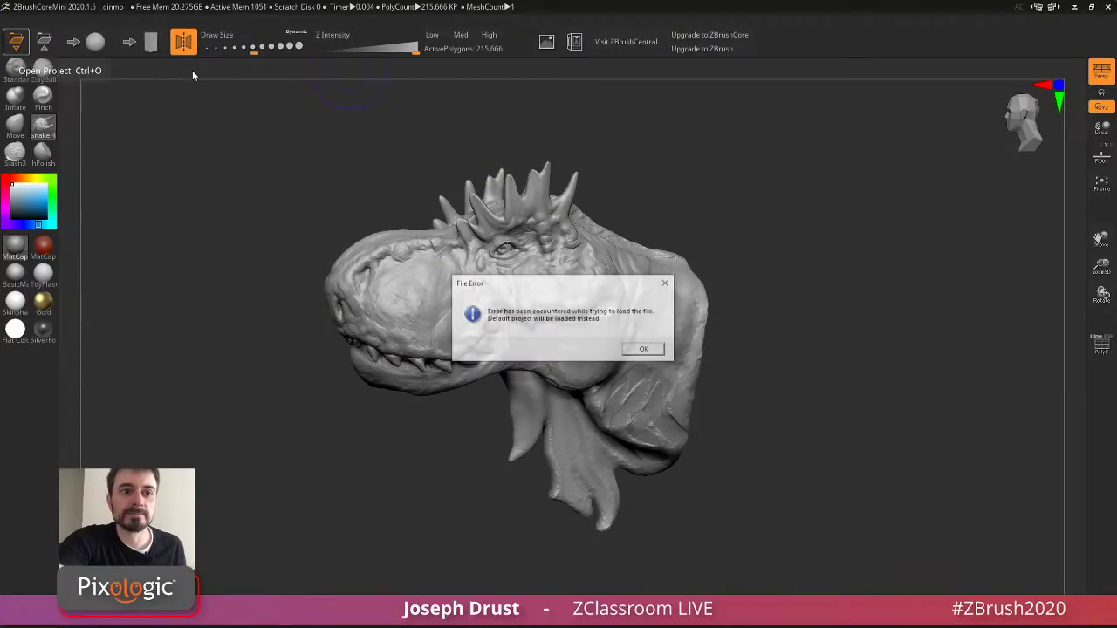
pyautogui.click(643, 349)
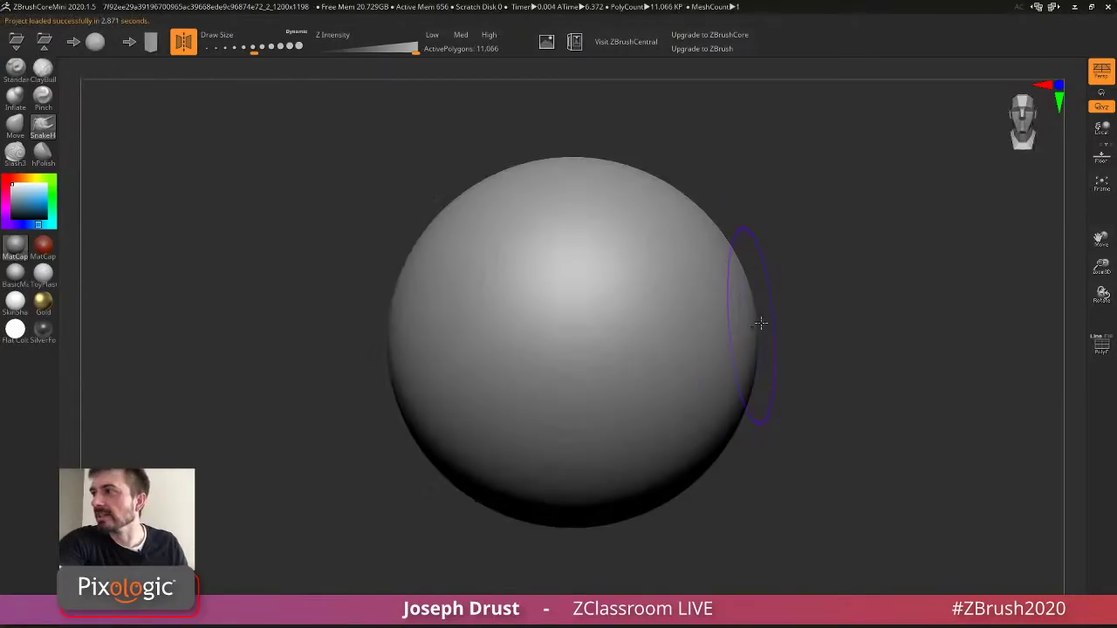
# Switch to the browser, save another copy of the helmeted head's PNG to the Desktop, and return to ZBrushCoreMini.
pyautogui.hotkey('alt', 'Tab')
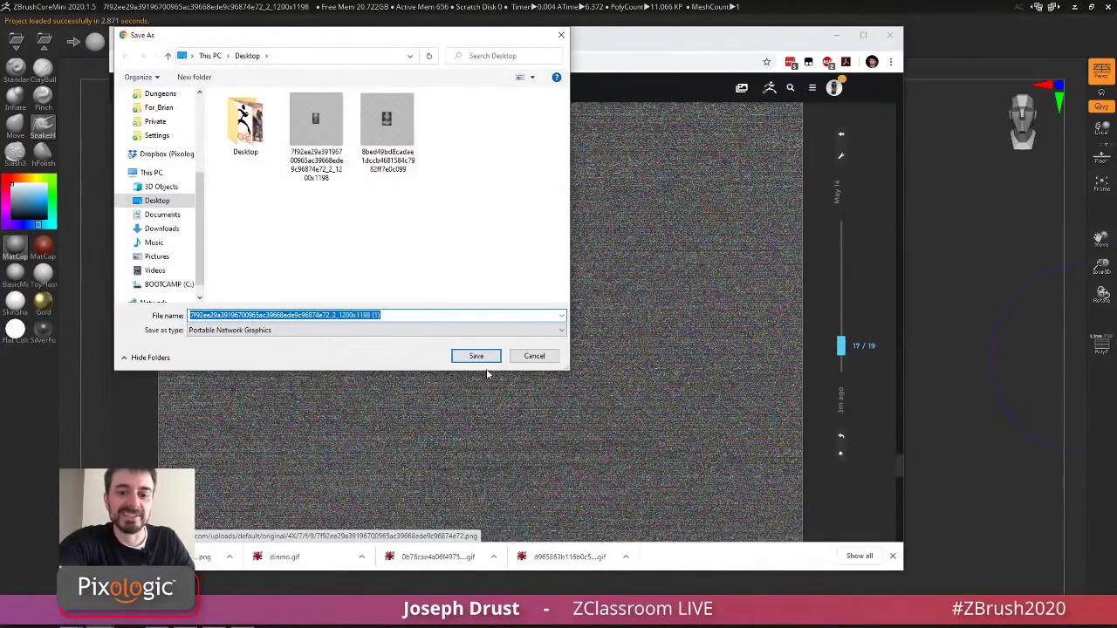
pyautogui.click(476, 356)
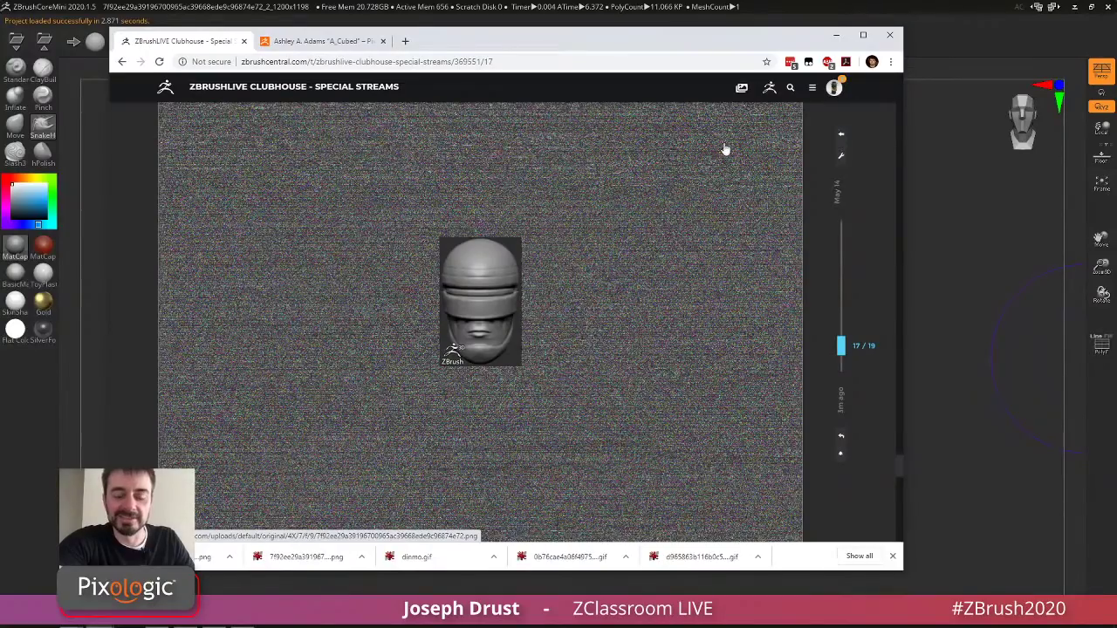
pyautogui.click(765, 4)
# Try to open the second copy of the helmeted head PNG without saving the current sphere project.
pyautogui.click(15, 41)
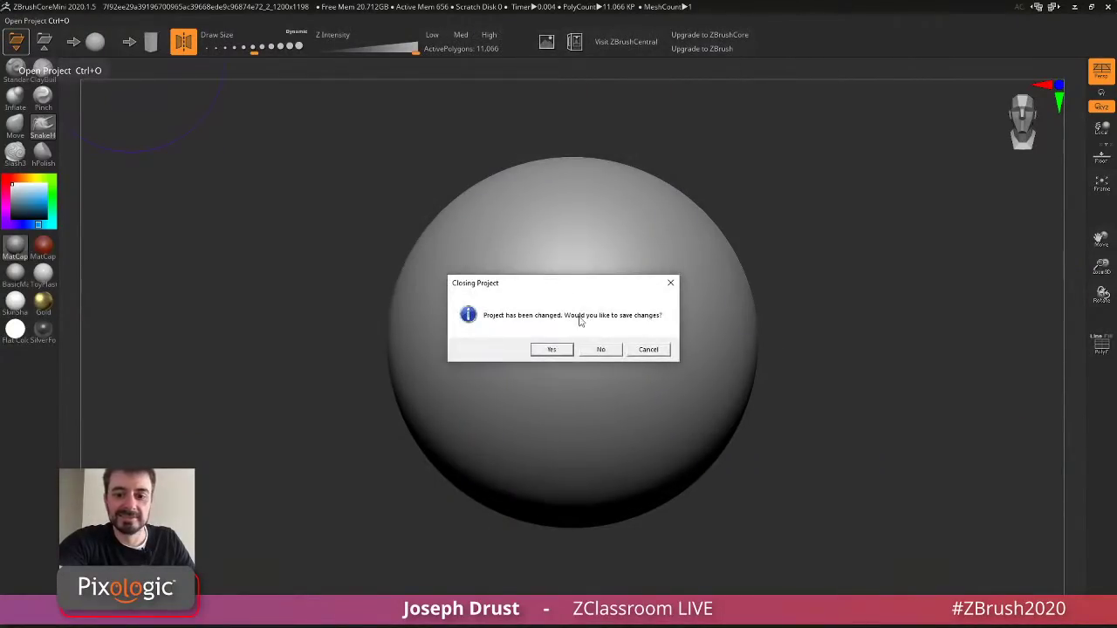
pyautogui.click(597, 349)
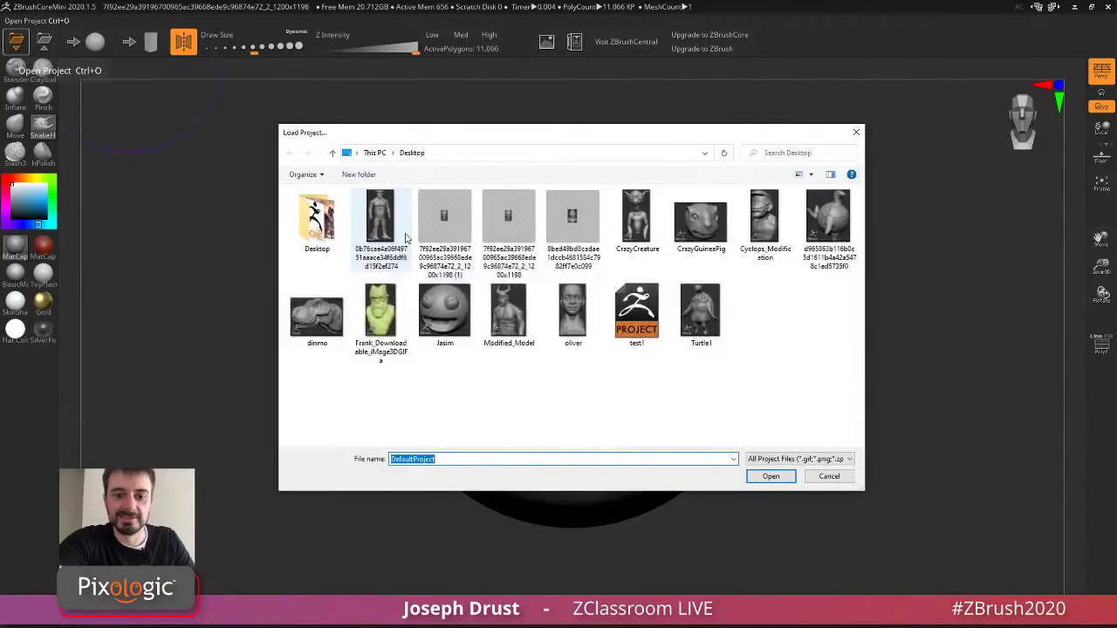
pyautogui.doubleClick(406, 237)
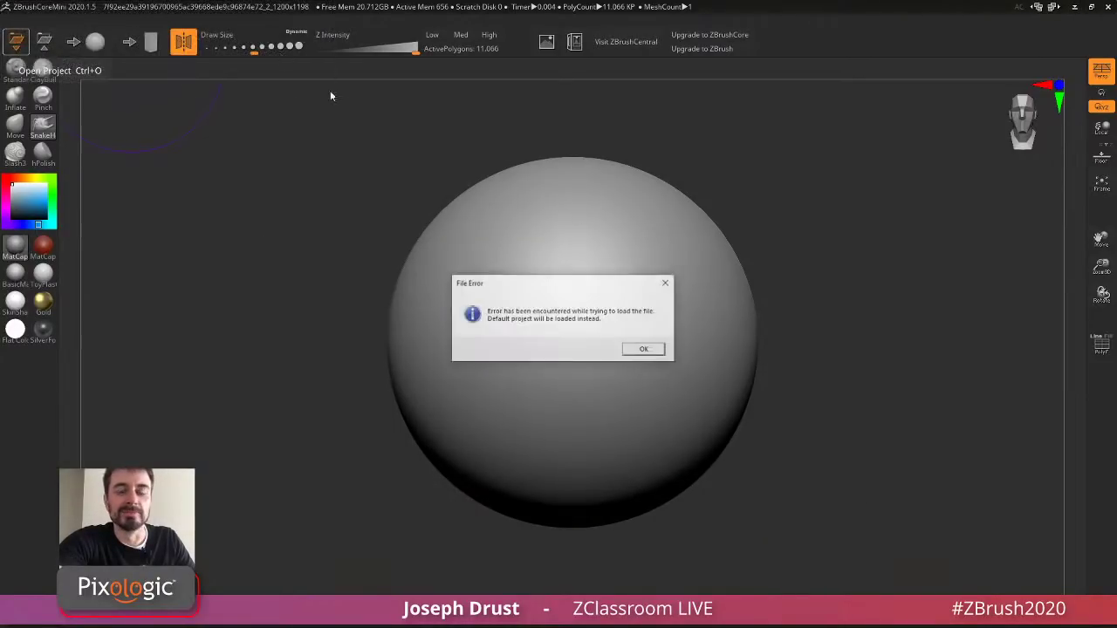
pyautogui.click(649, 352)
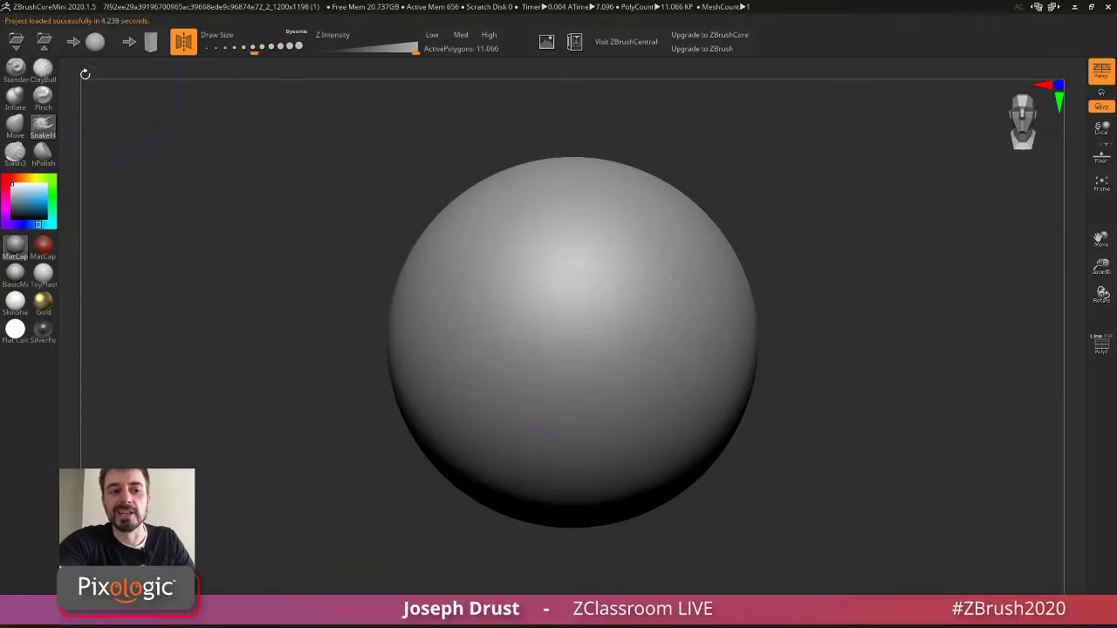
# Open the oliver bust from the Desktop and rotate it to examine the head at an angle.
pyautogui.click(16, 41)
pyautogui.doubleClick(574, 314)
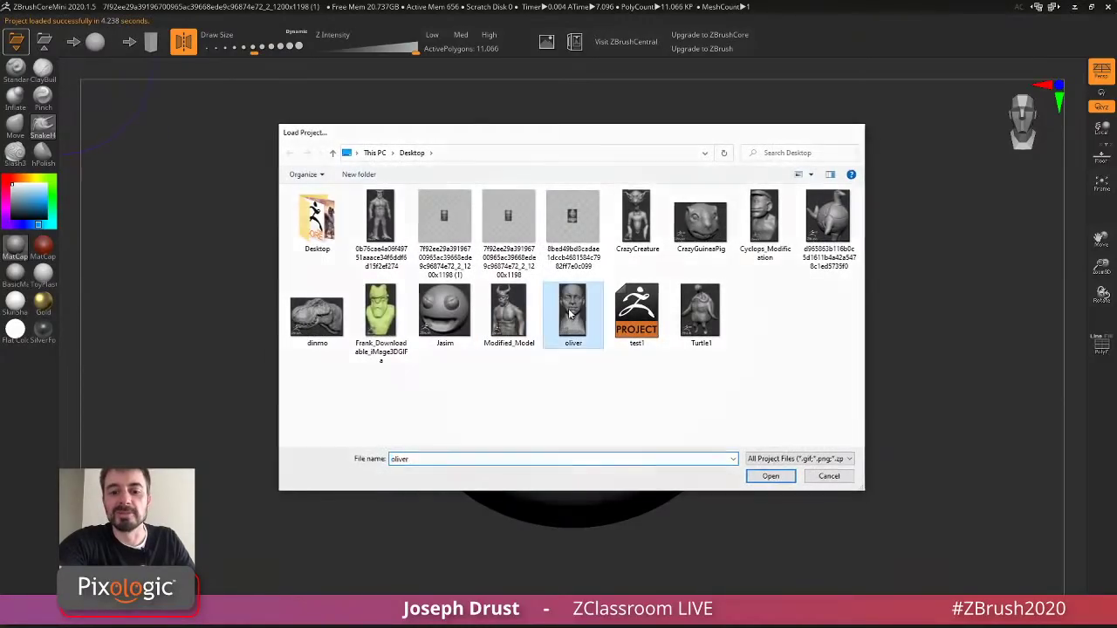
pyautogui.moveTo(877, 399); pyautogui.dragTo(861, 384)
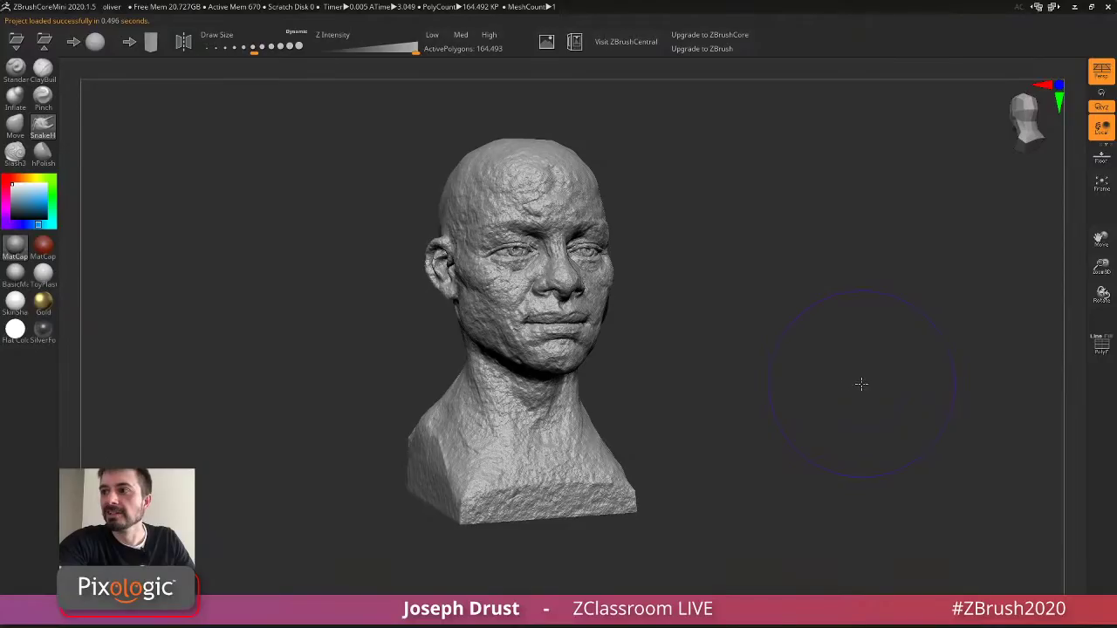
pyautogui.moveTo(861, 384); pyautogui.dragTo(793, 354)
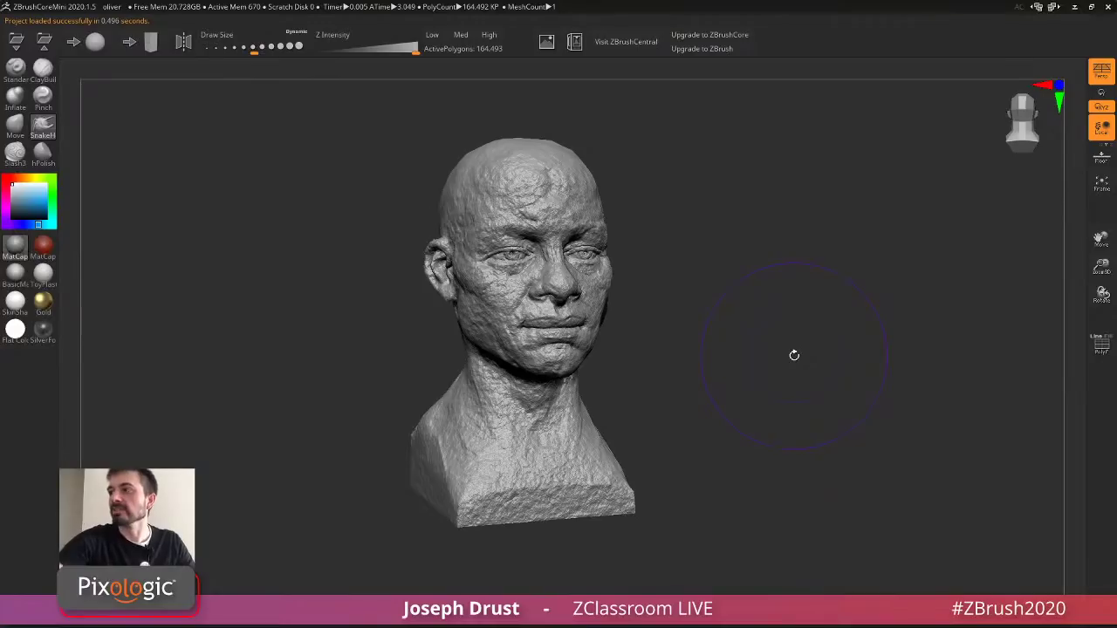